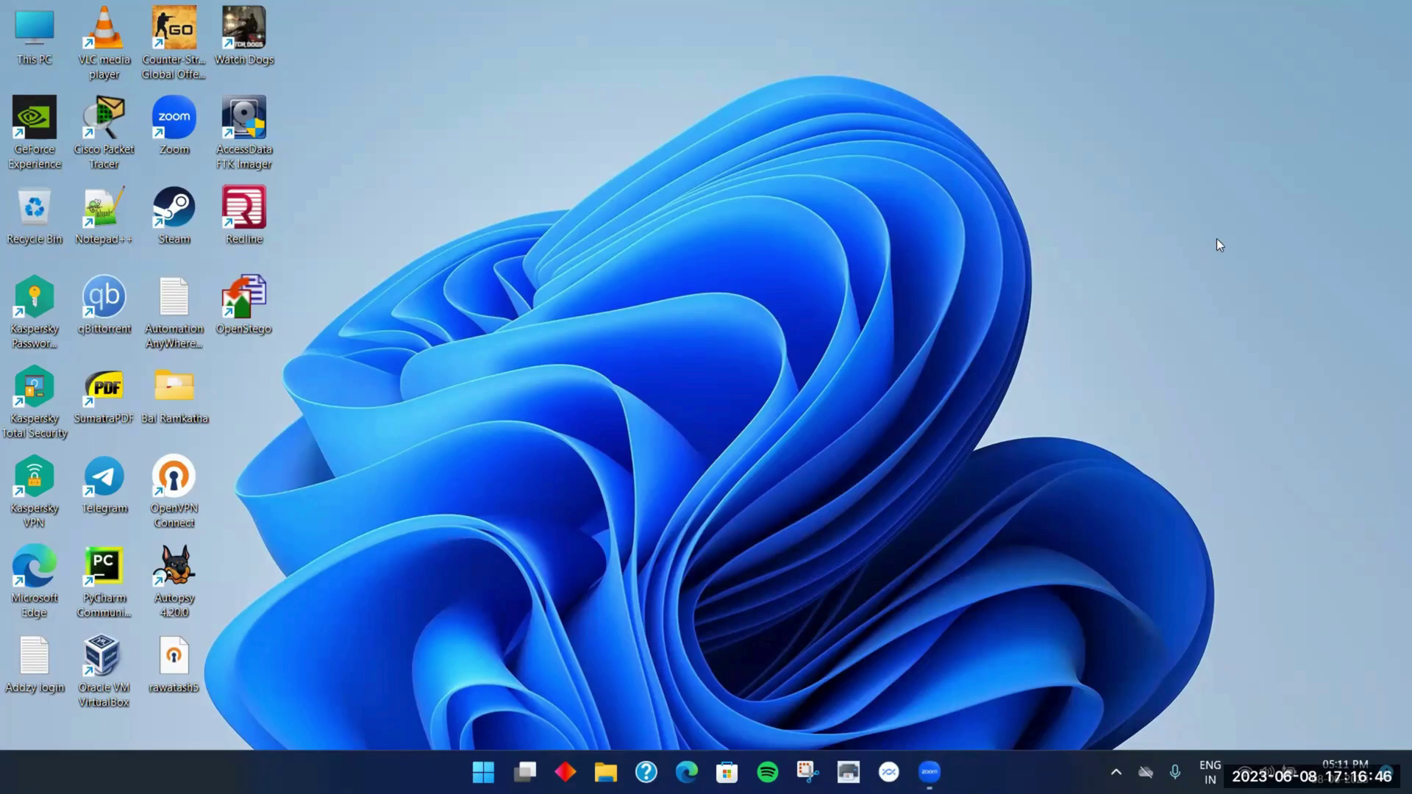
Search the web for "Os forensic" in Microsoft Edge and open the PassMark OSForensics website from the results
click(686, 772)
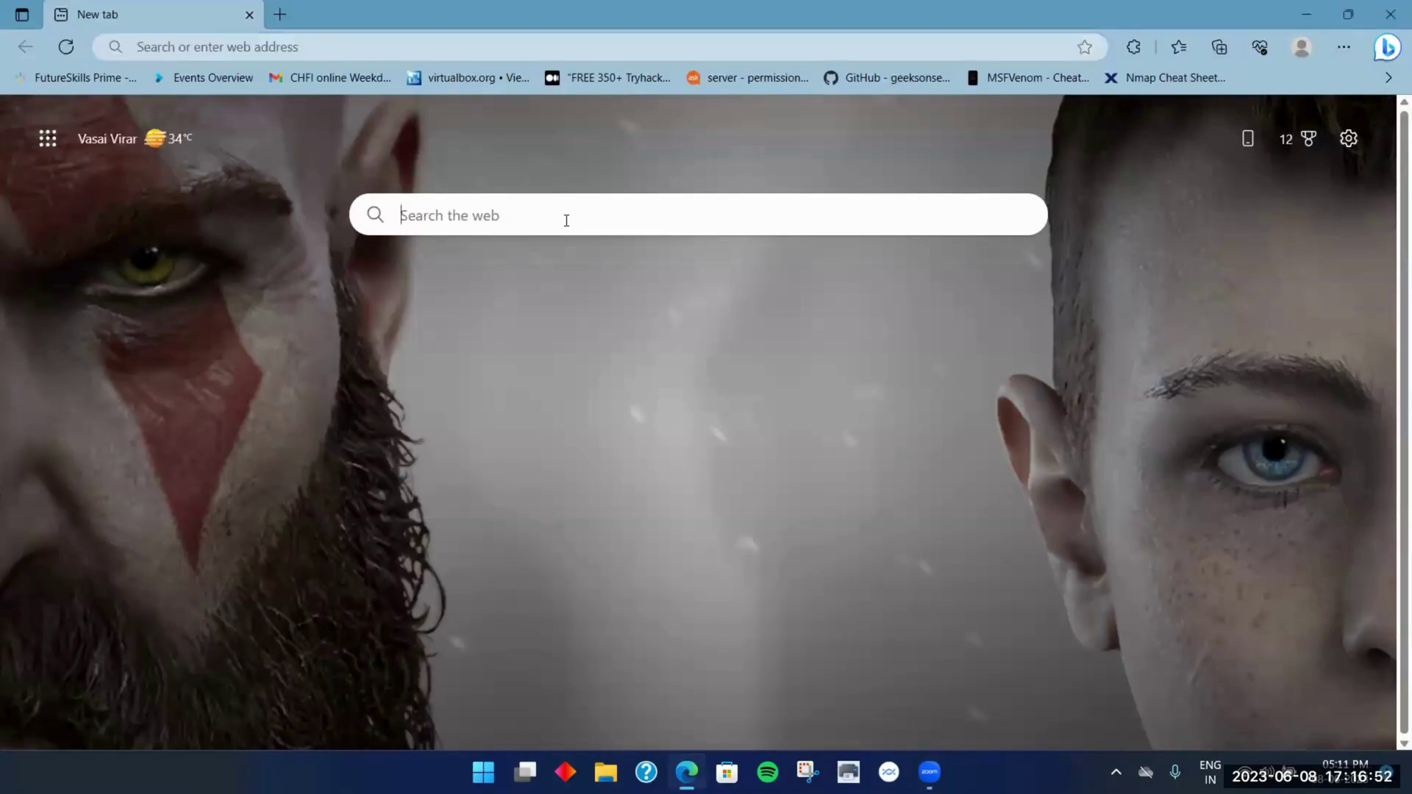
text(Os forens)
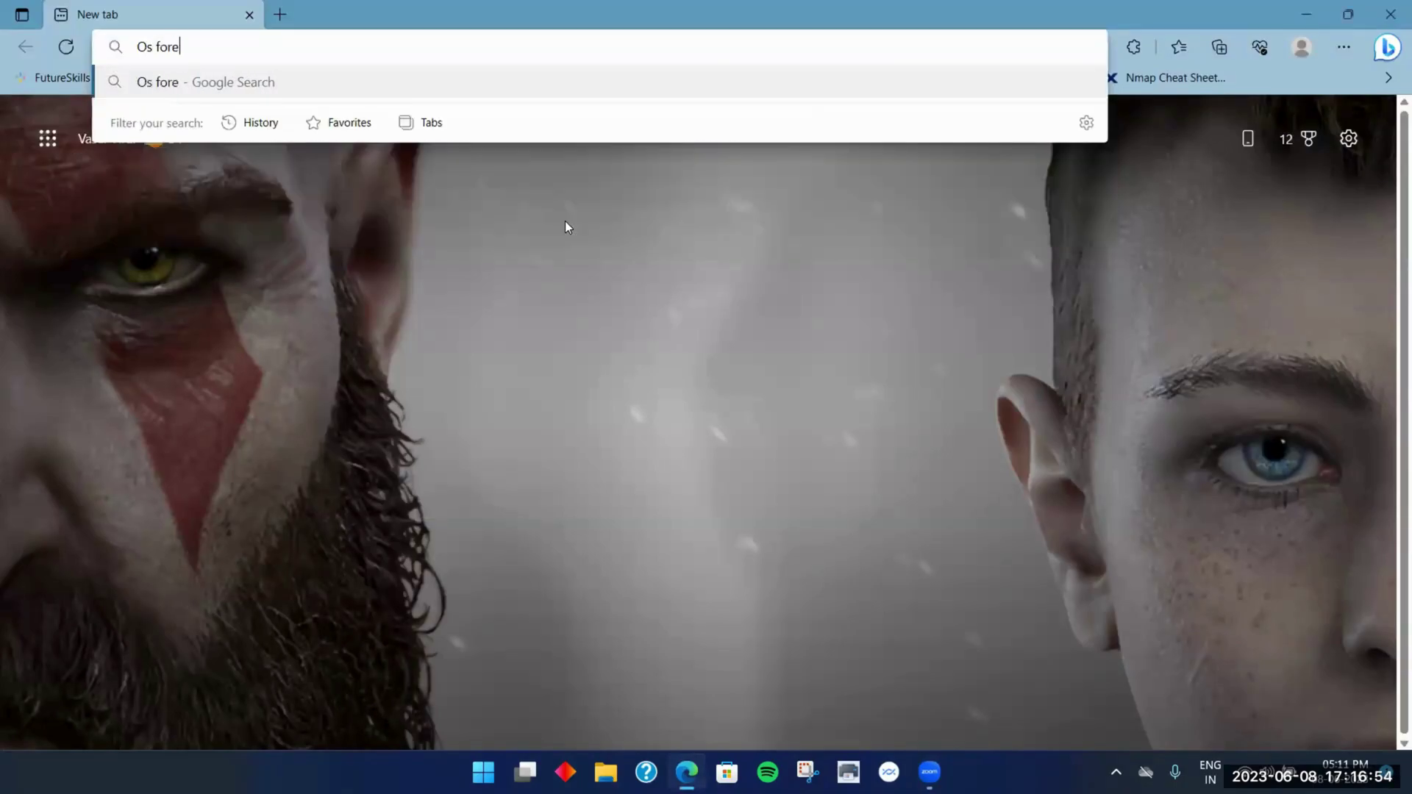
text(ic)
key(Return)
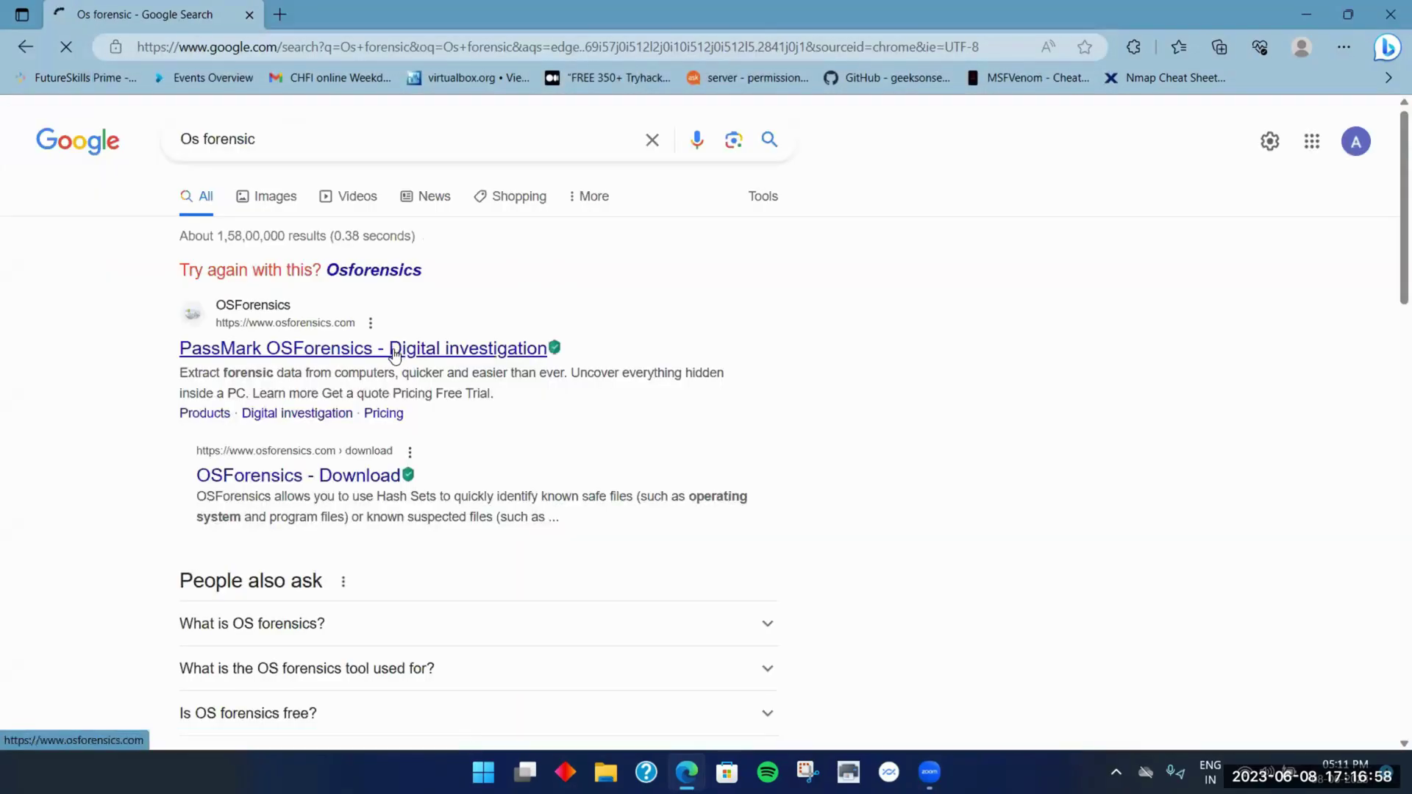
click(397, 357)
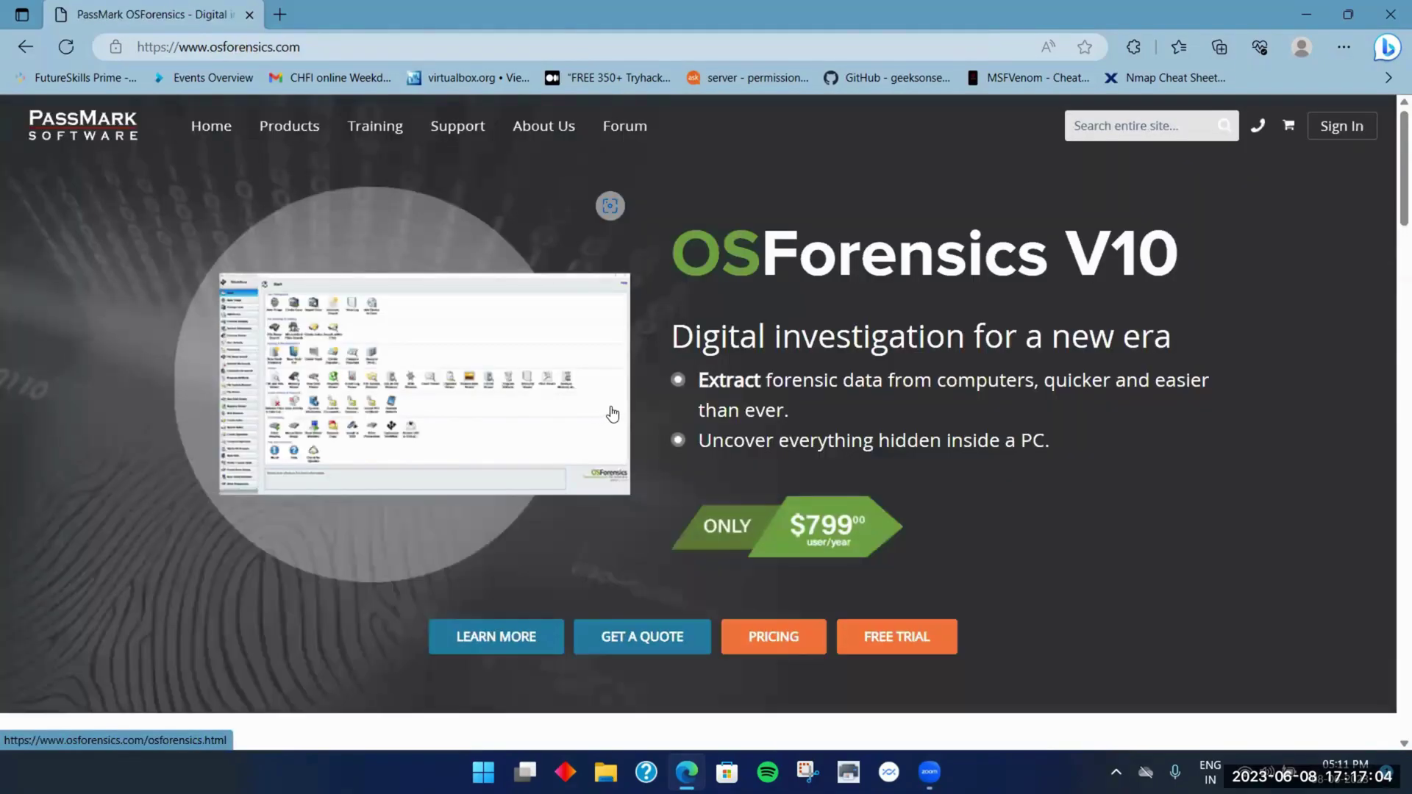
scroll(756, 368, down, 6)
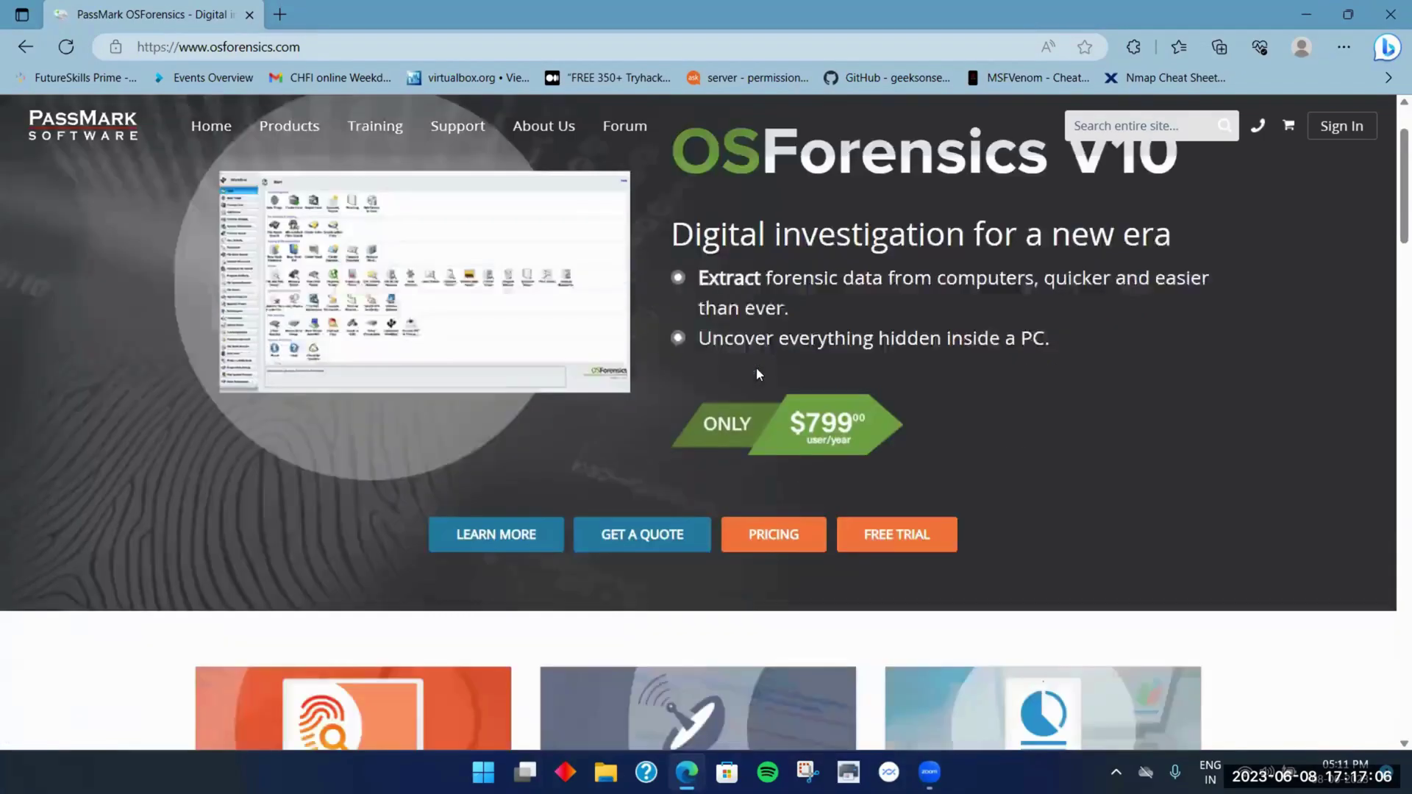
scroll(758, 374, down, 8)
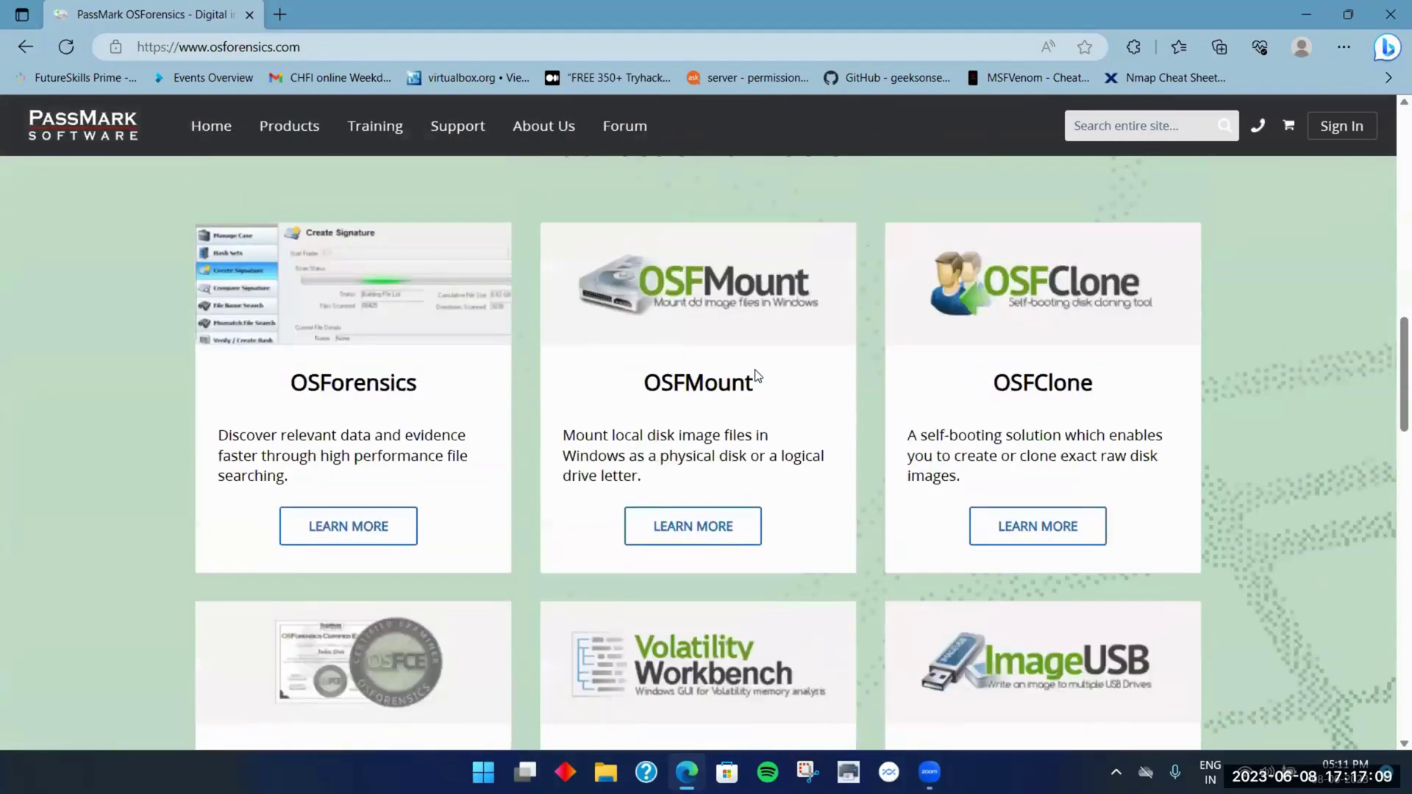
click(358, 525)
click(26, 46)
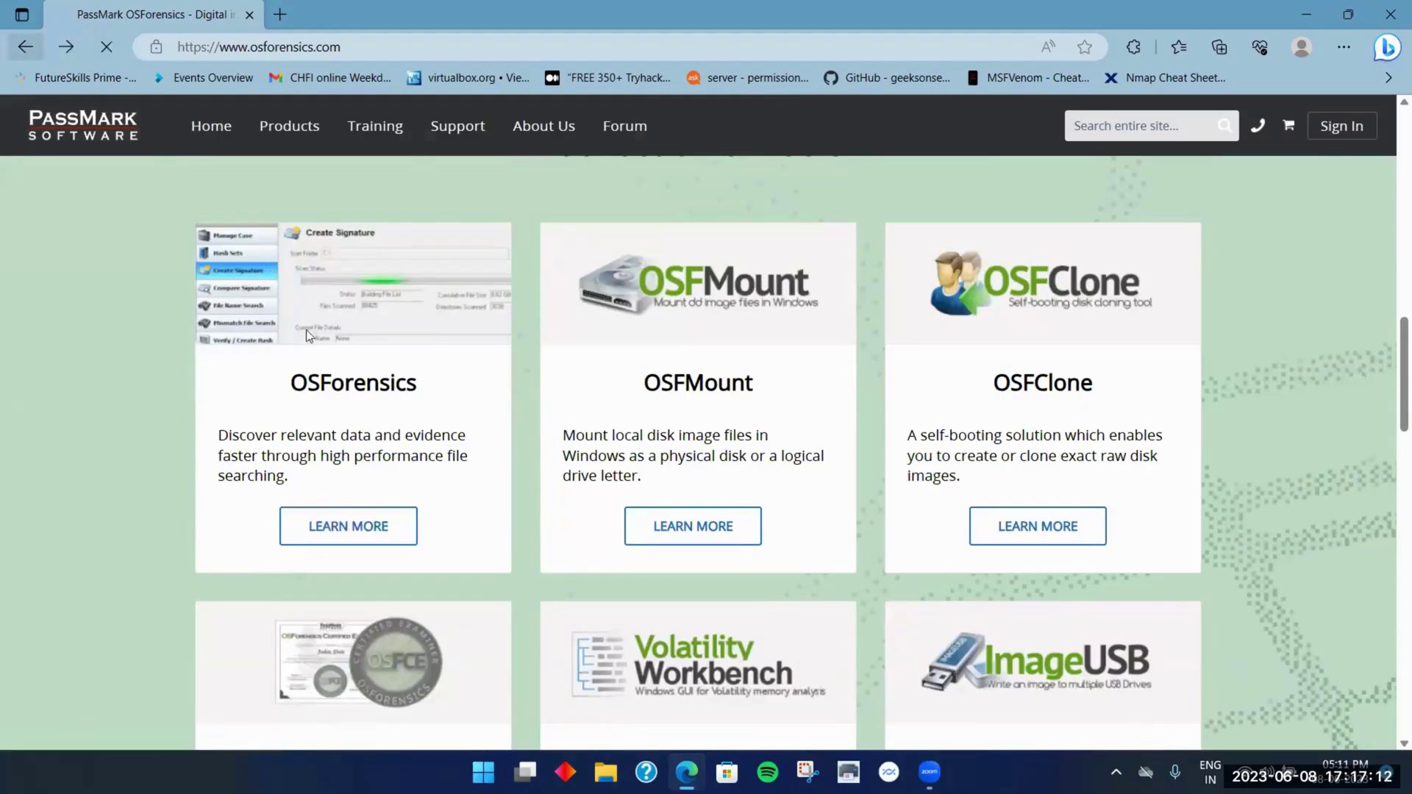
Open the OSForensics download page and save the OSForensics 10.0 installer in the Installation Media folder on The Other Disk (Z:)
click(299, 473)
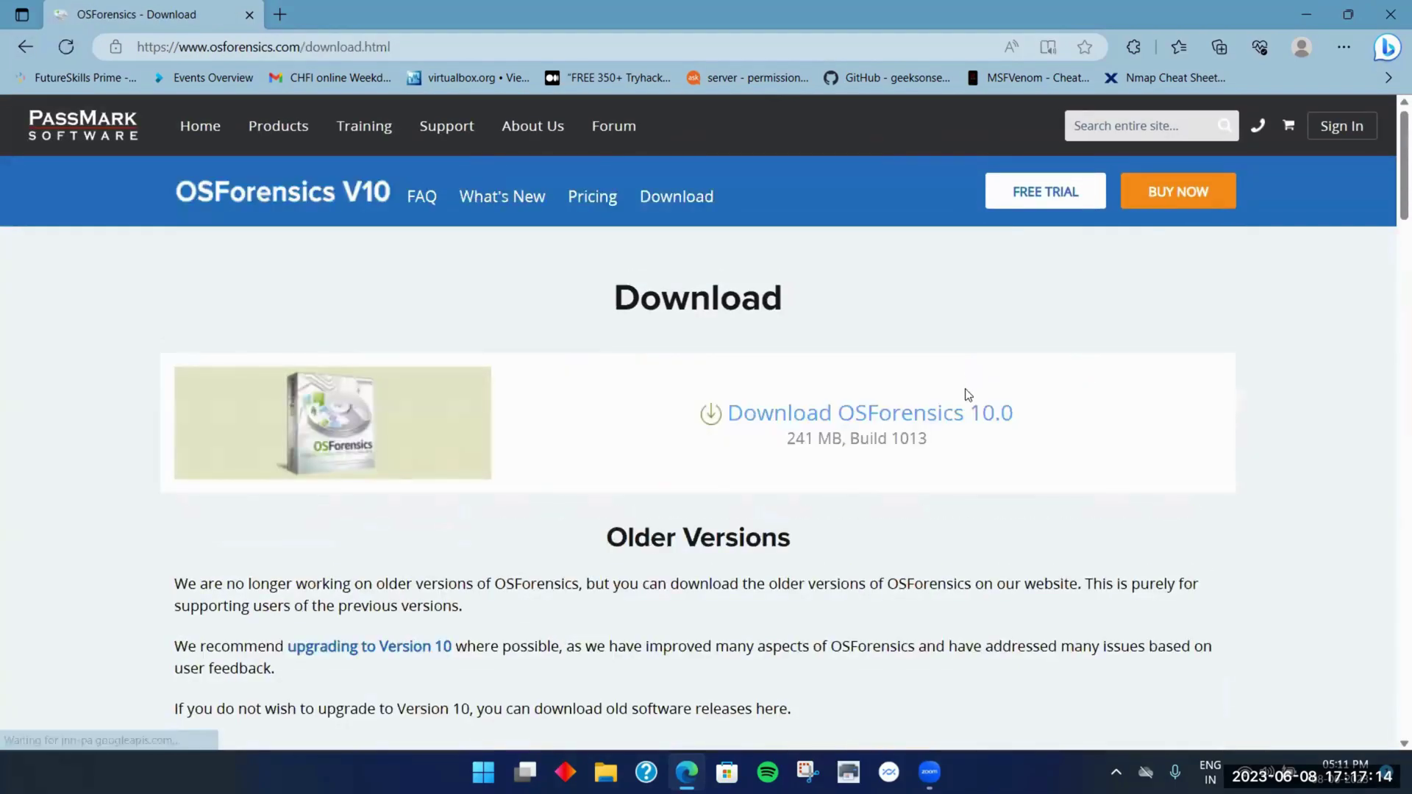
scroll(1070, 405, down, 1)
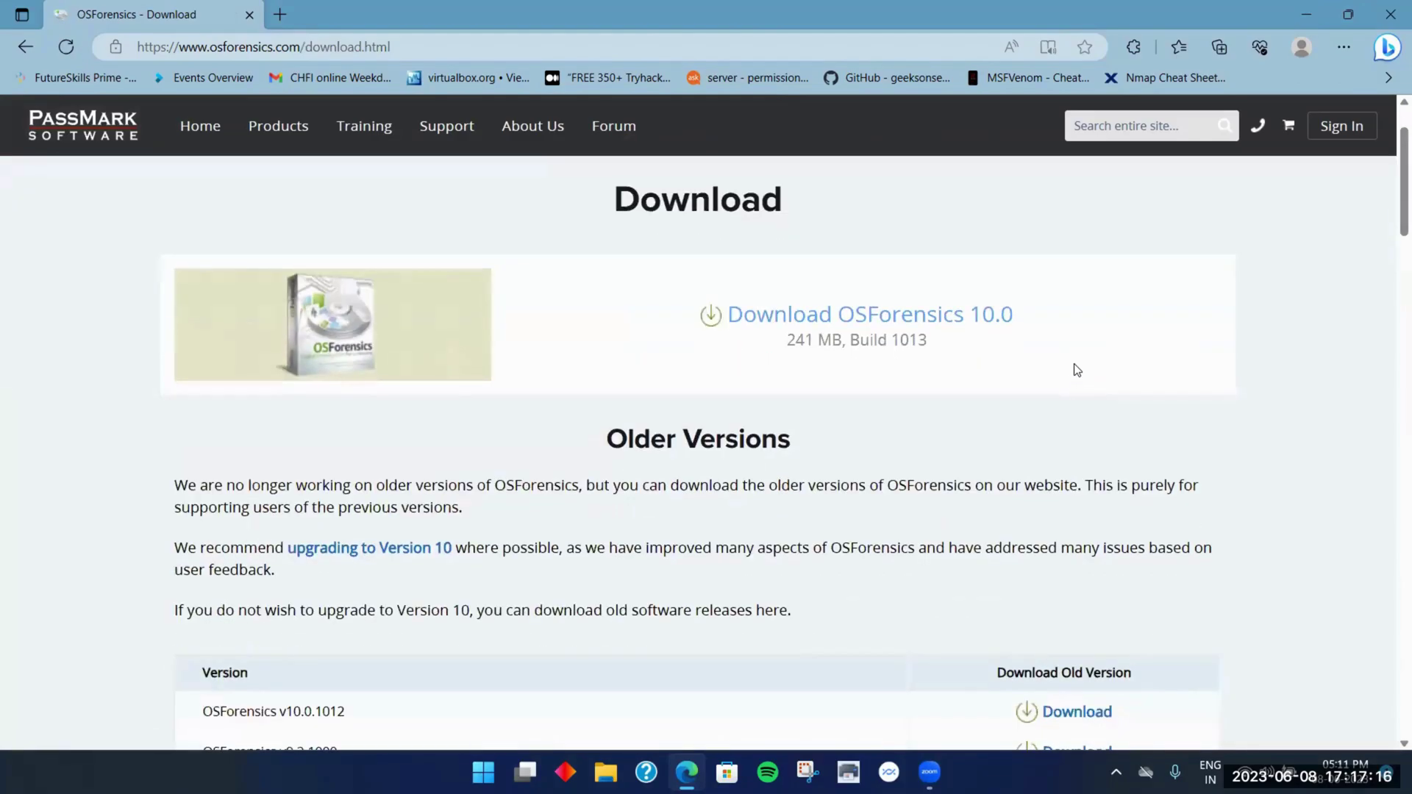
click(936, 318)
click(1117, 149)
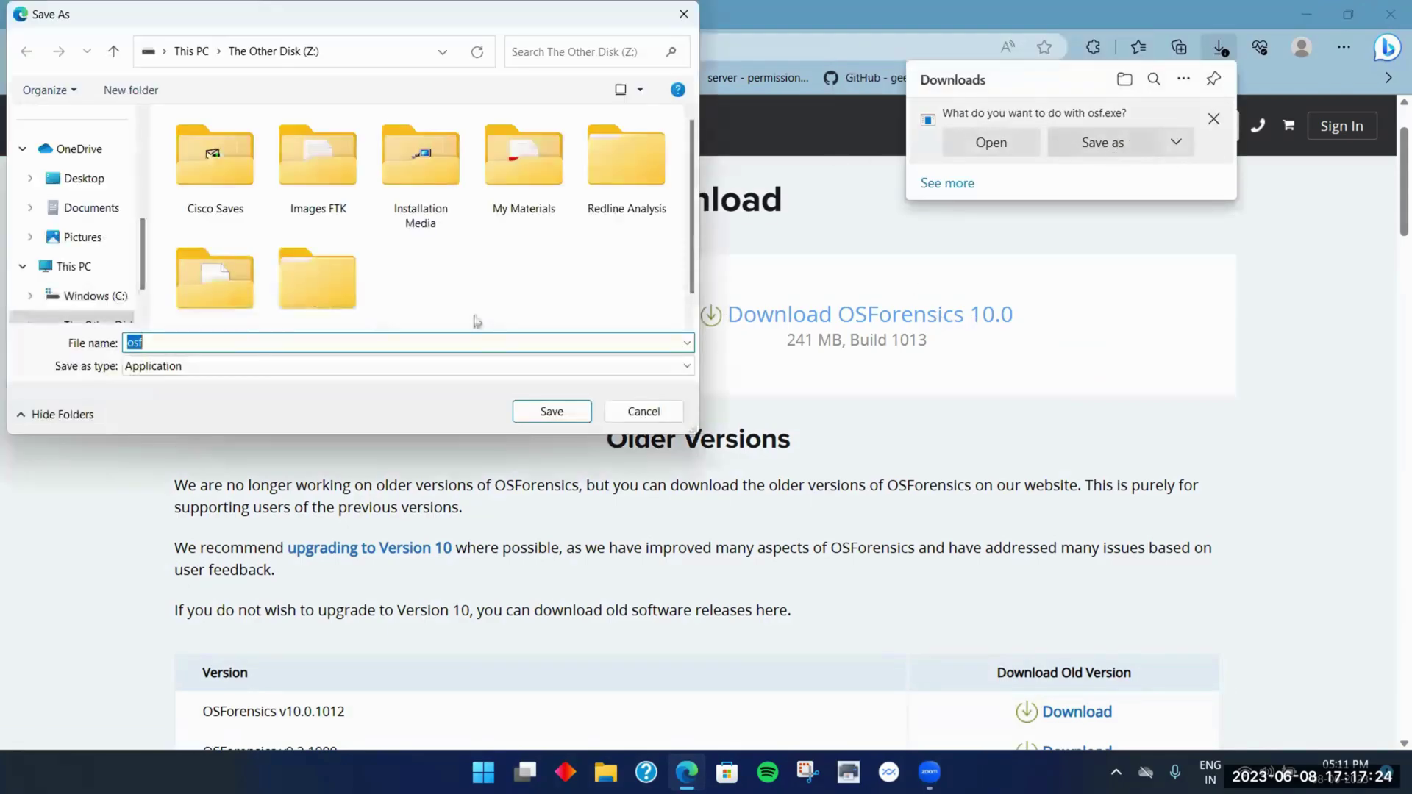
scroll(81, 236, down, 2)
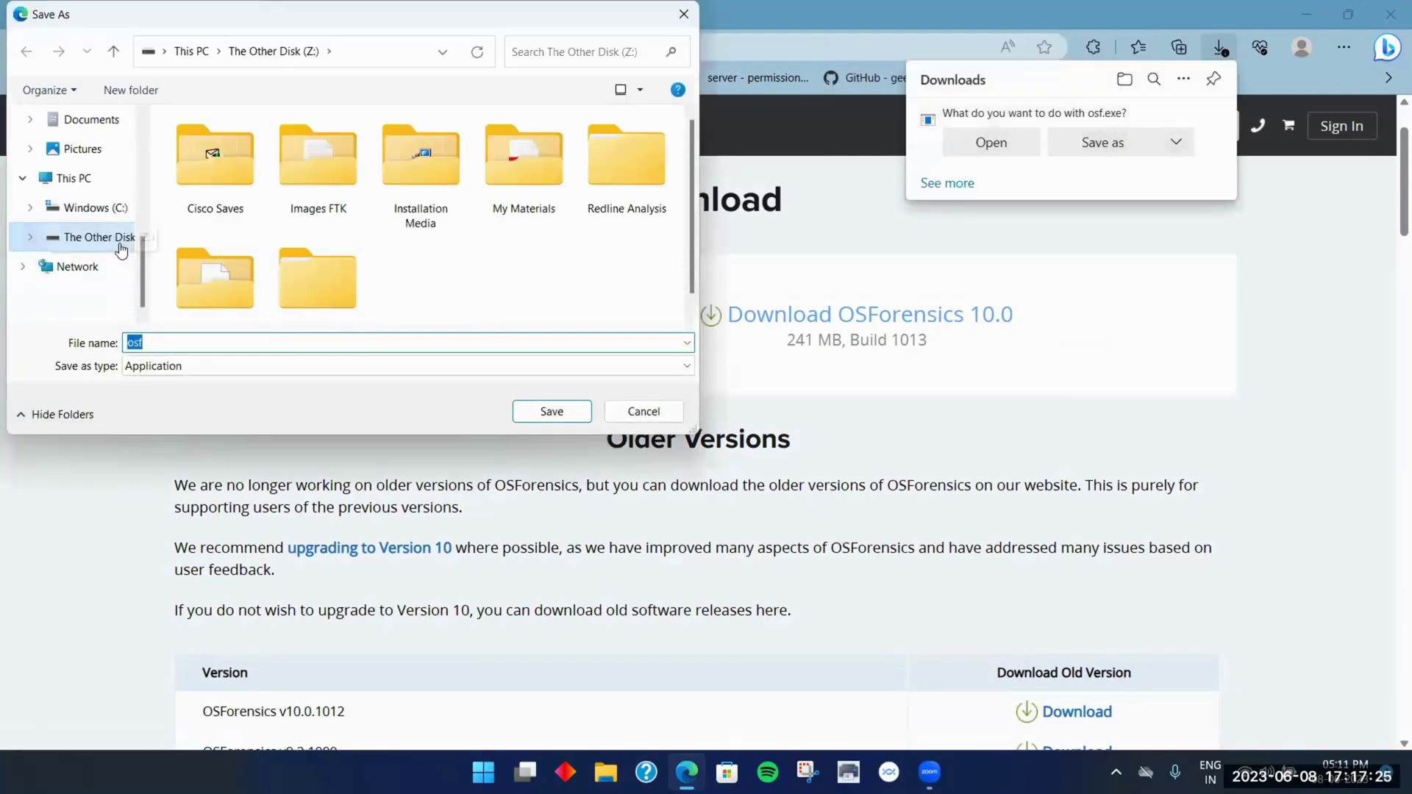
double_click(432, 187)
click(552, 412)
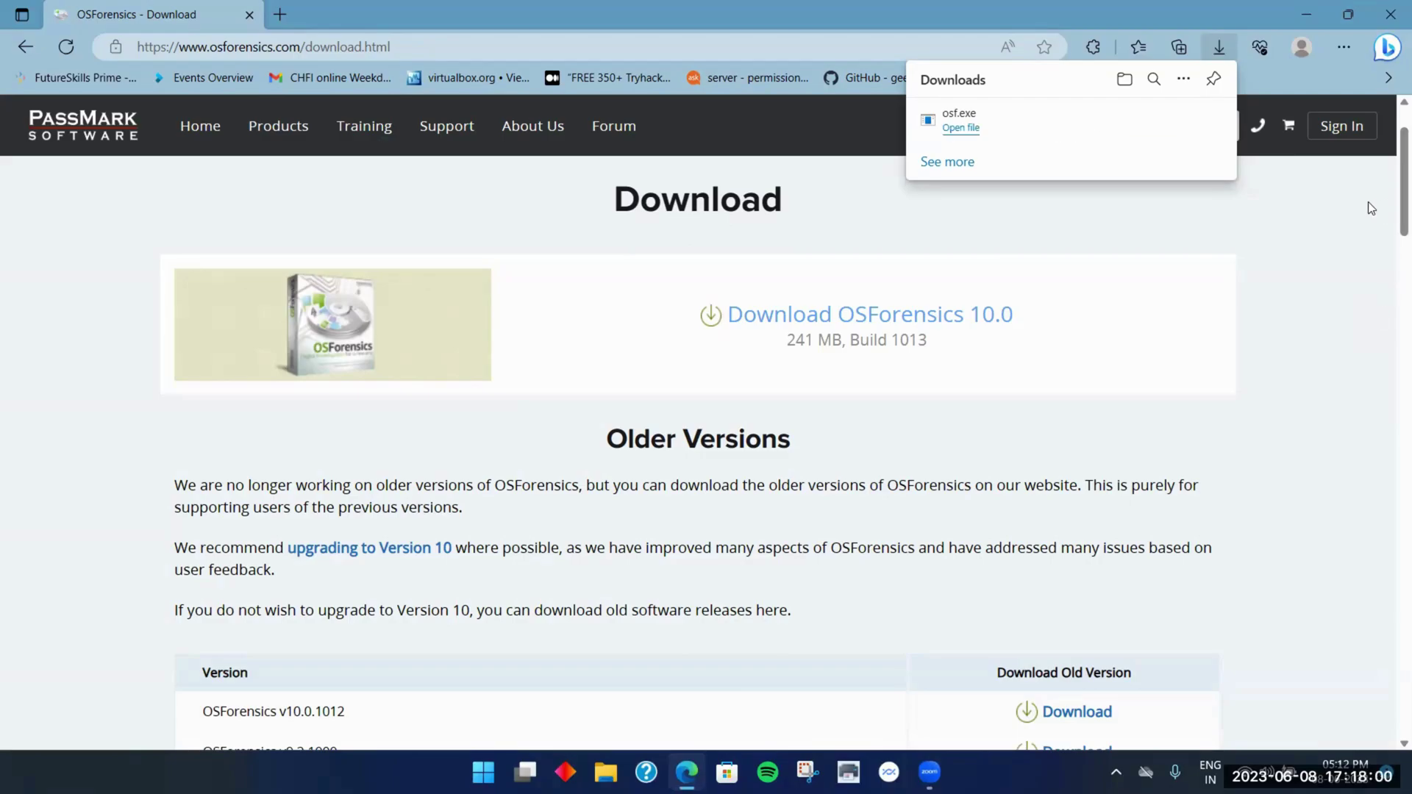
Run the downloaded osf.exe installer and accept English as the setup language
click(1362, 257)
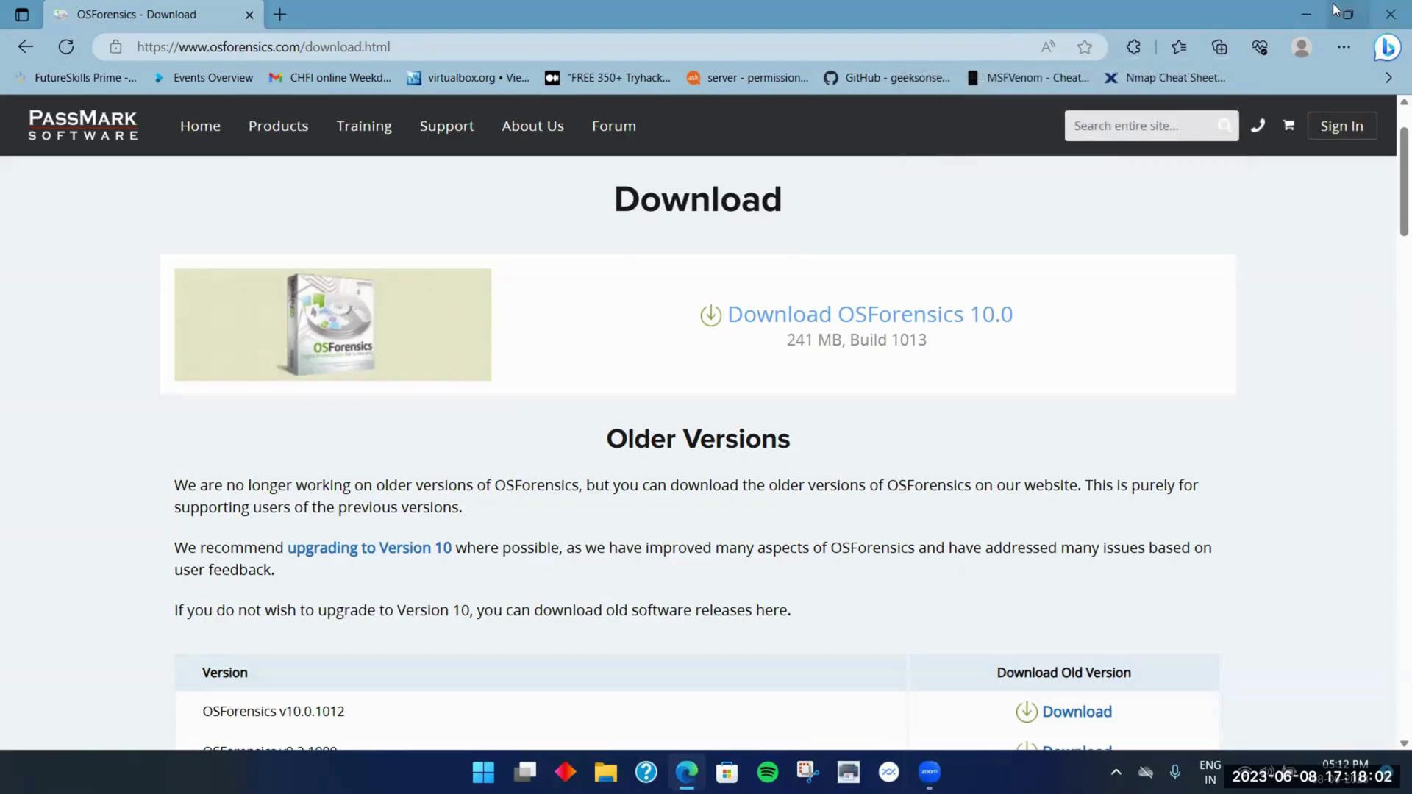
mouse_move(1342, 12)
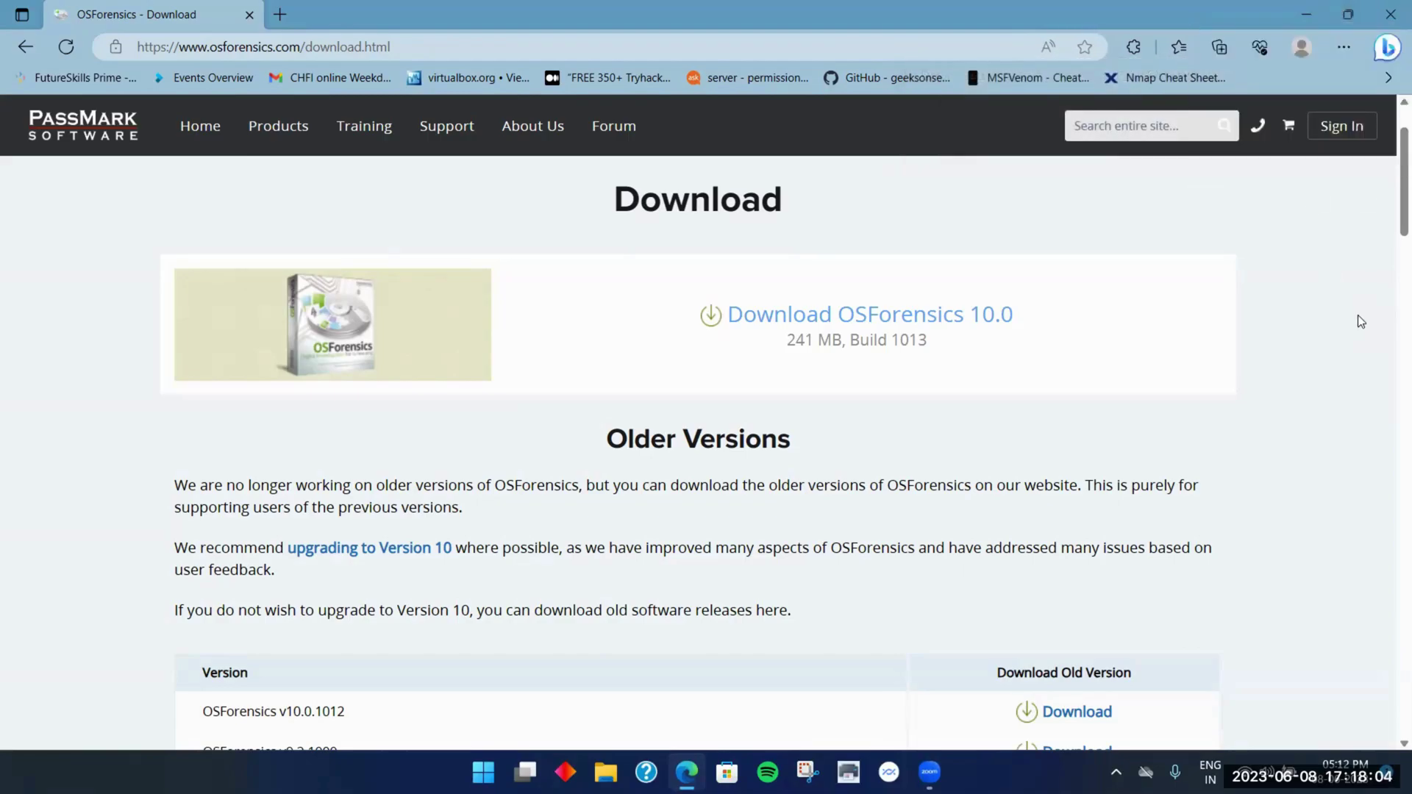
key(ctrl+j)
click(966, 130)
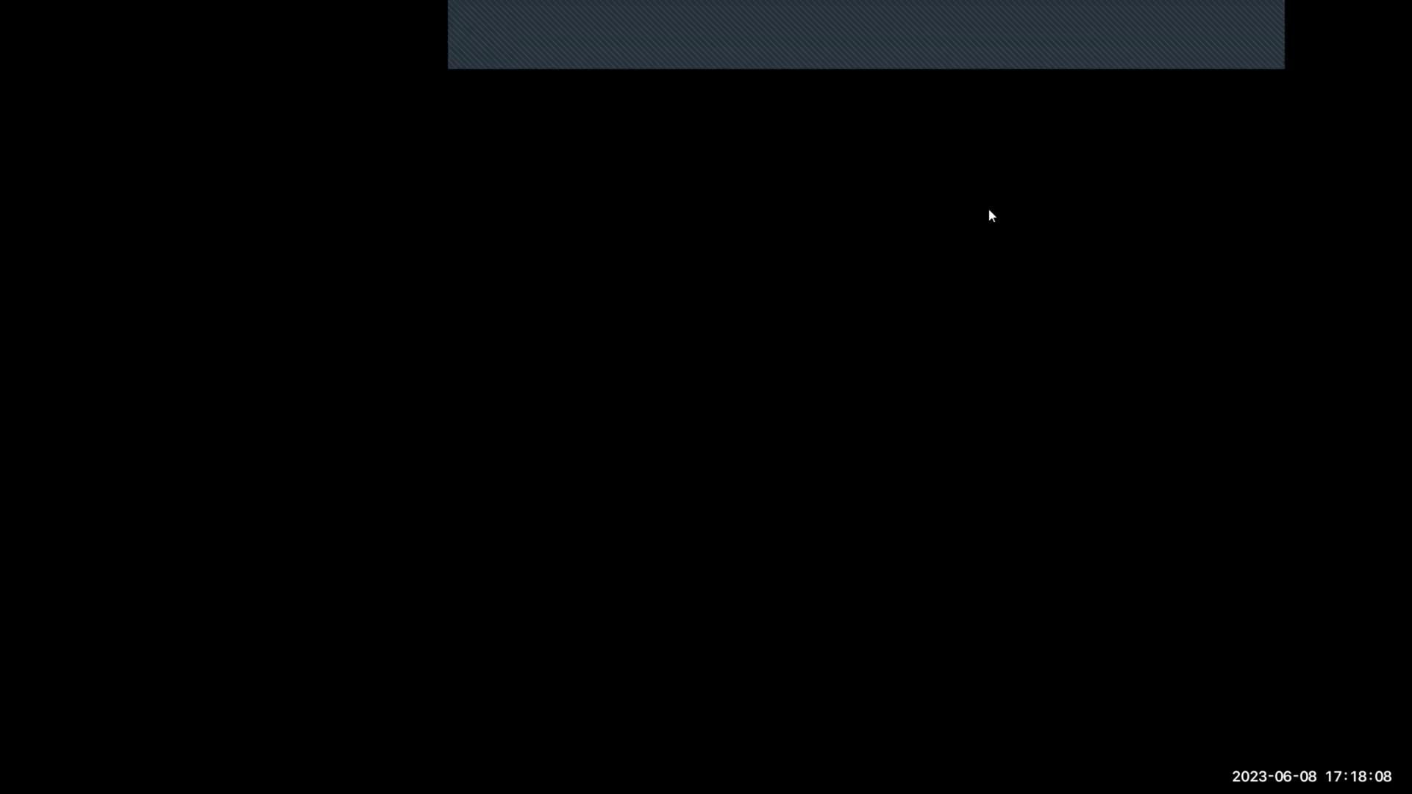
click(719, 474)
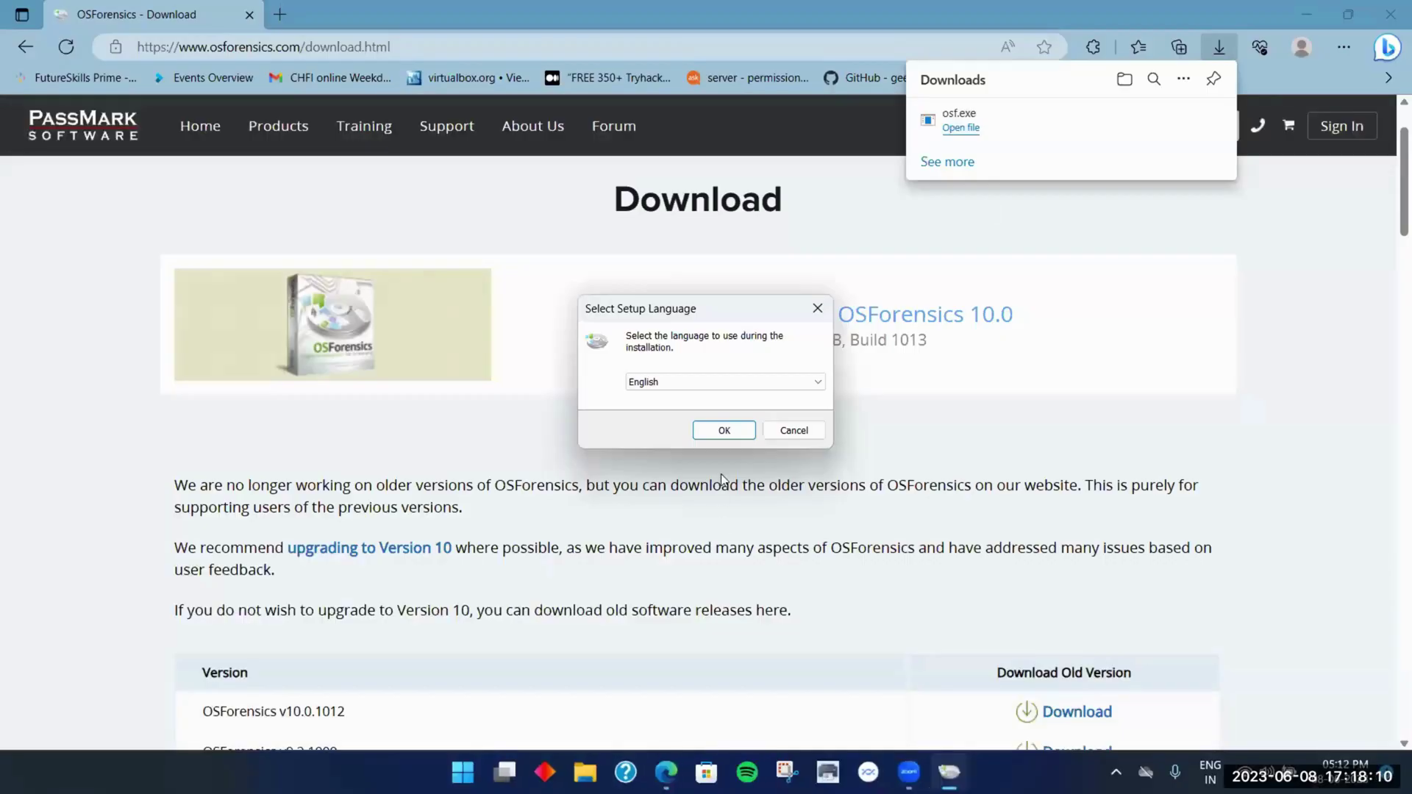
click(747, 437)
Accept the license agreement, keep the destination C:\Program Files\OSForensics, the OSForensics Start menu folder and the desktop icon option, and start the installation
click(622, 475)
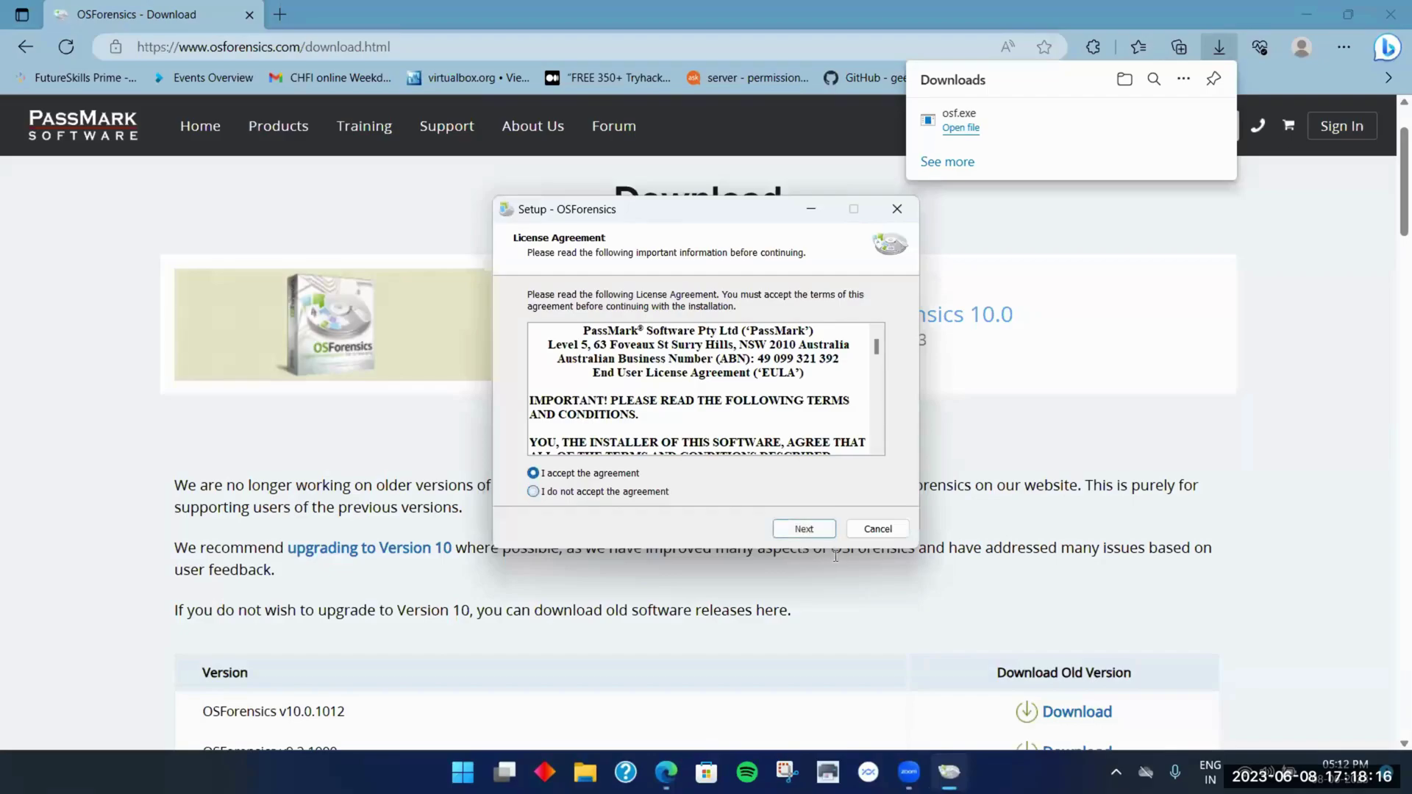
click(822, 532)
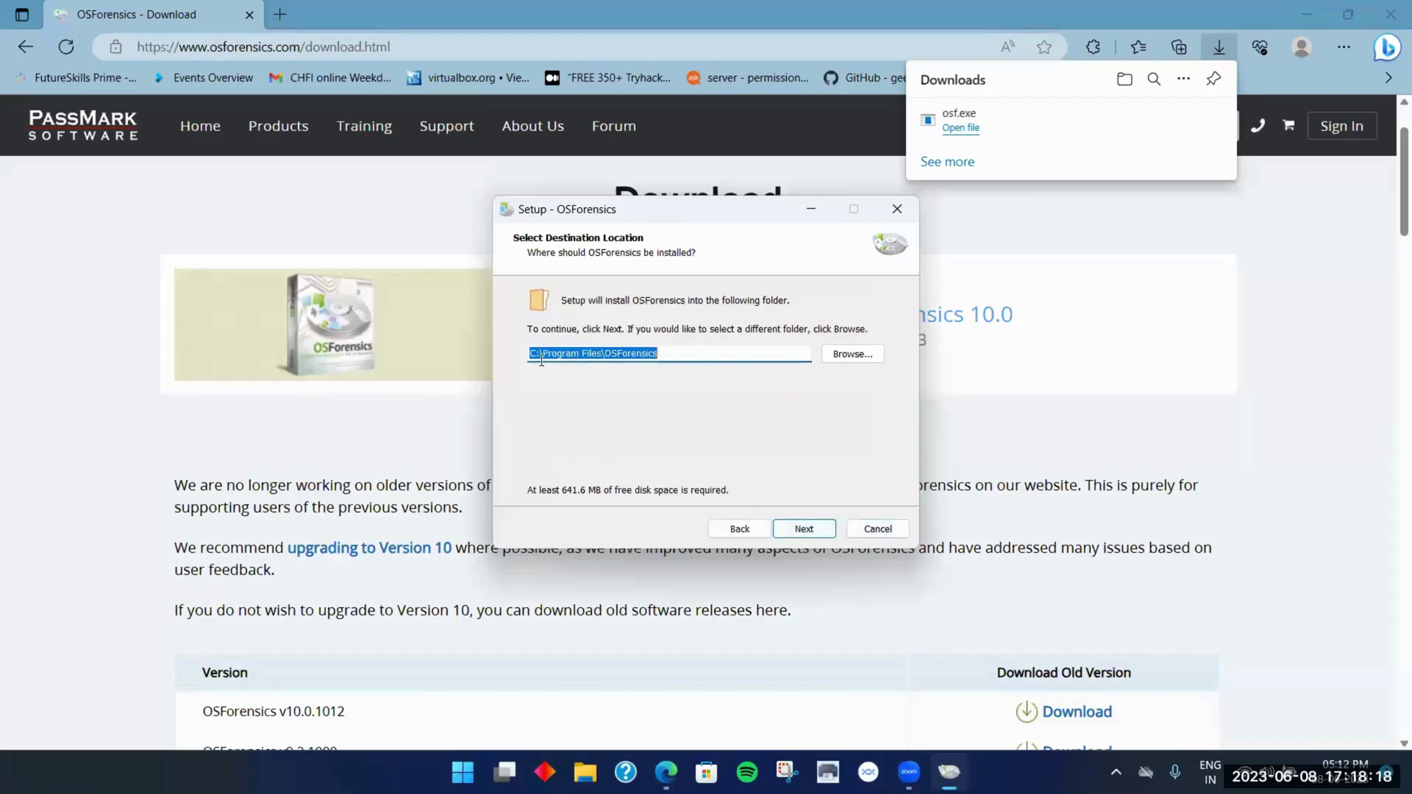
click(814, 531)
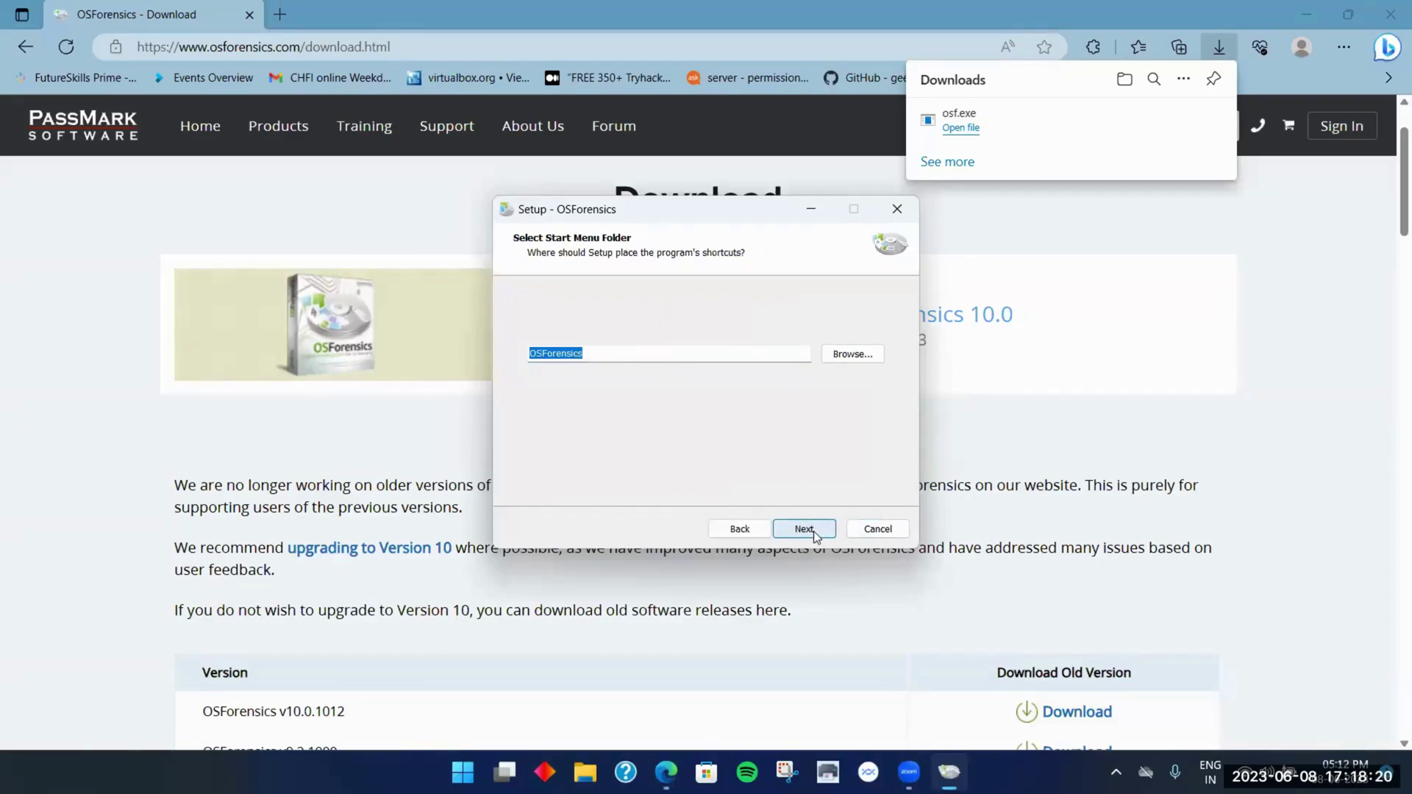
click(813, 531)
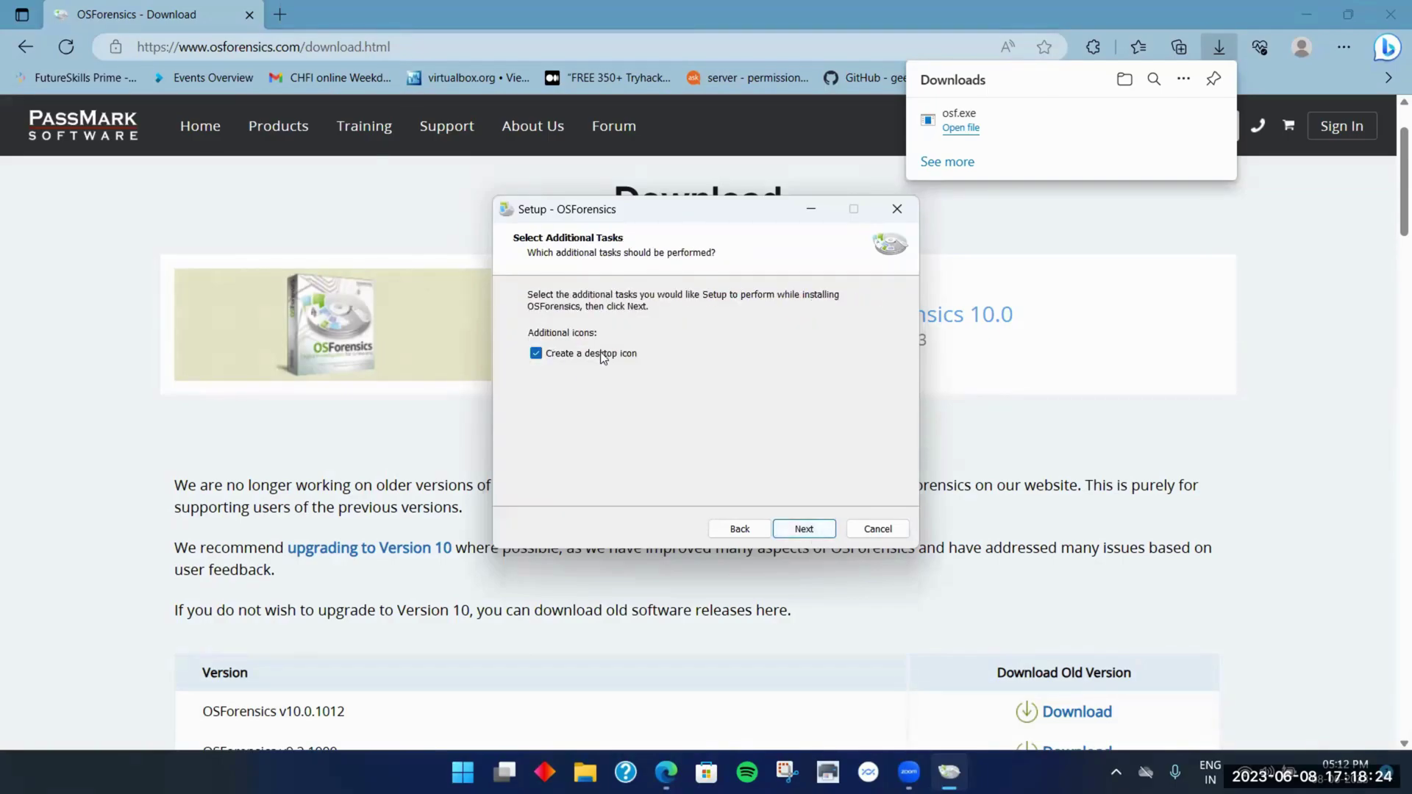
click(807, 532)
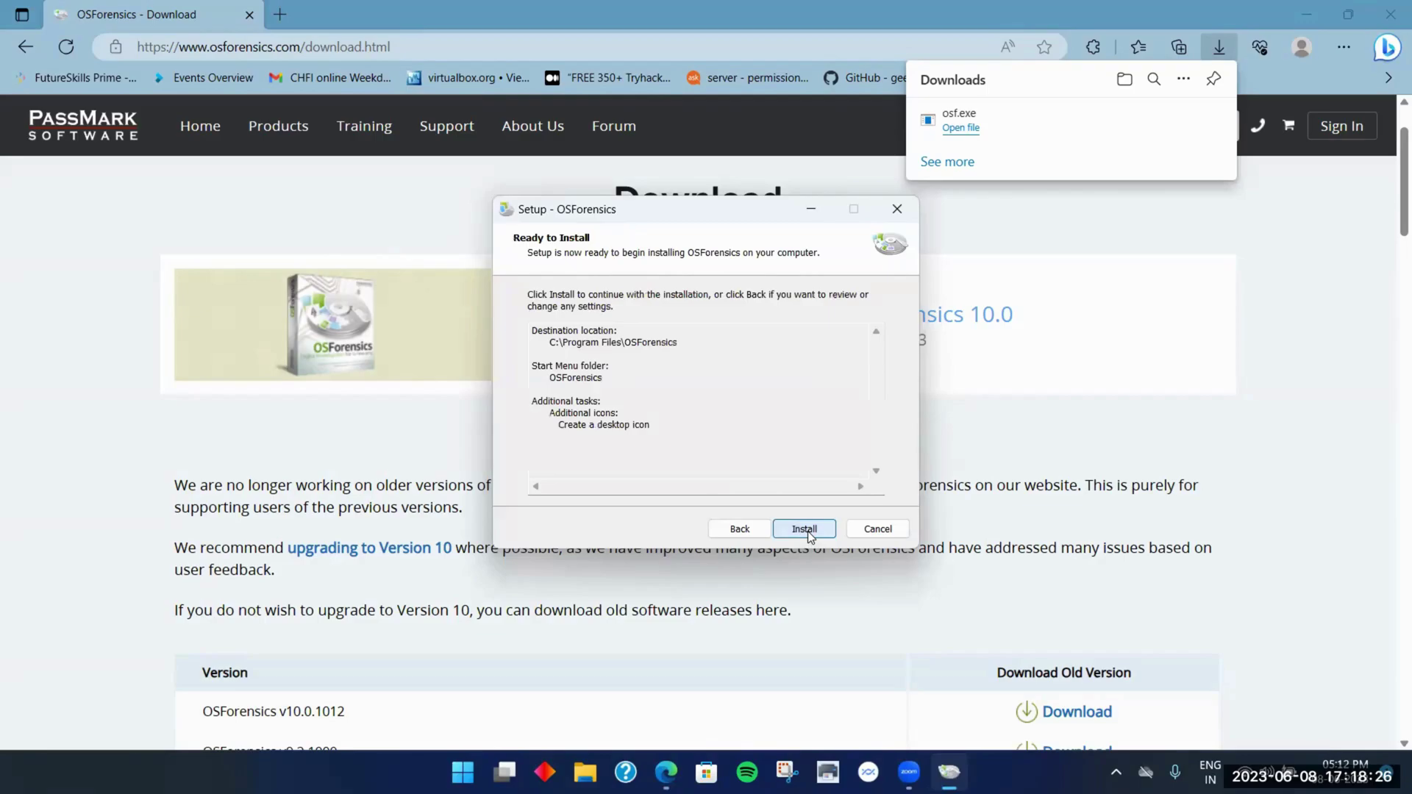
click(807, 531)
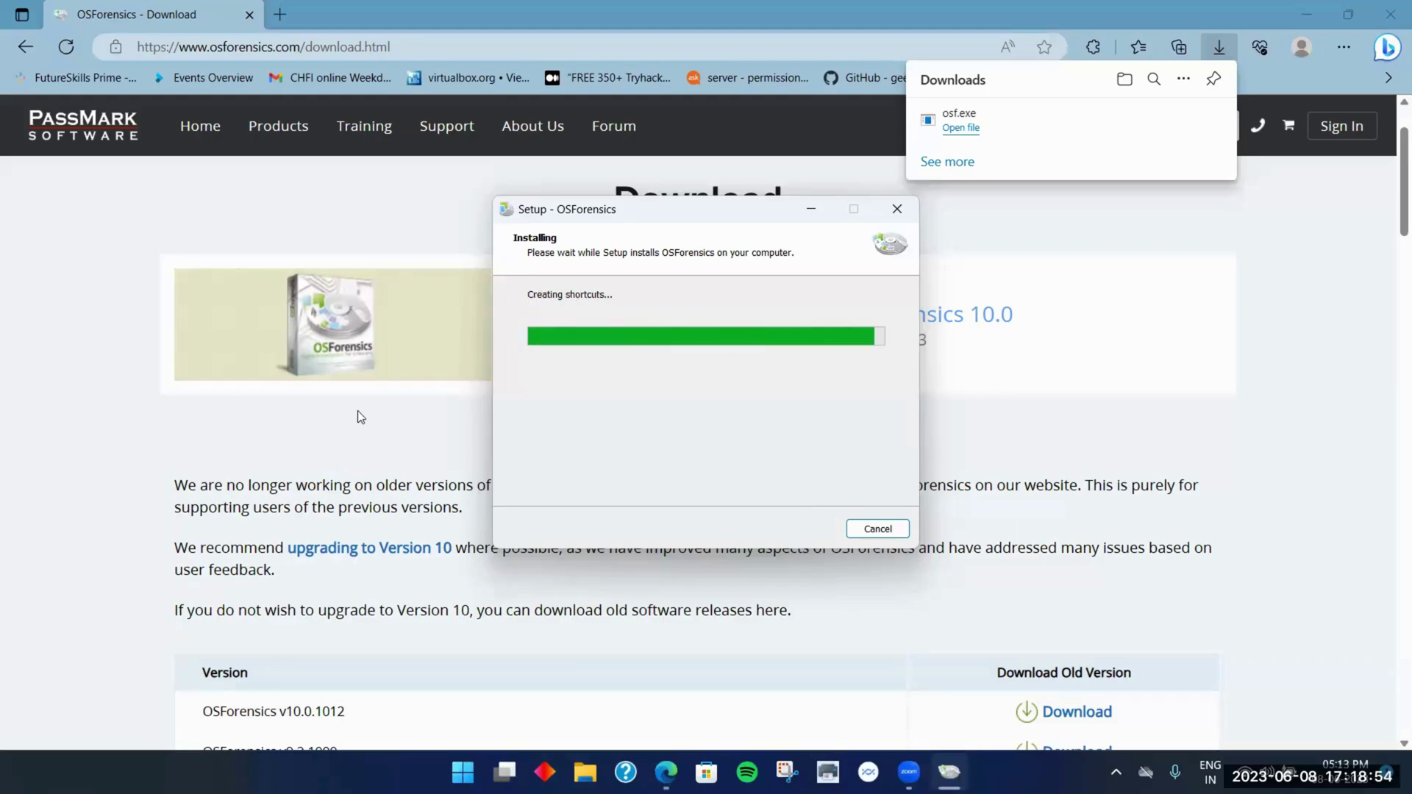
Proceed through the remaining setup information and finish the wizard with Launch OSForensics turned off
drag(877, 334, 875, 491)
click(804, 529)
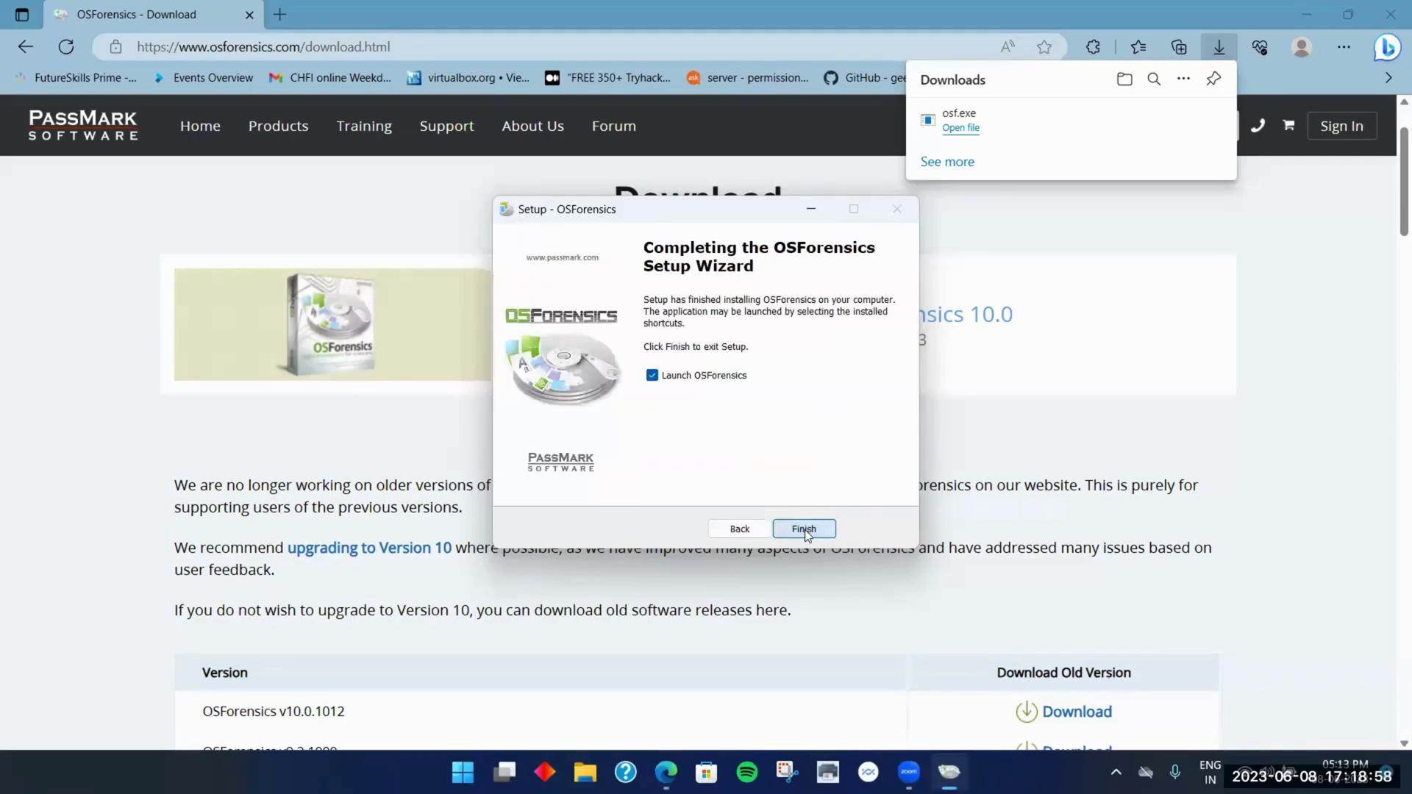
click(726, 378)
click(783, 522)
Go to the desktop, launch OSForensics from its shortcut and continue using the trial version
click(1306, 79)
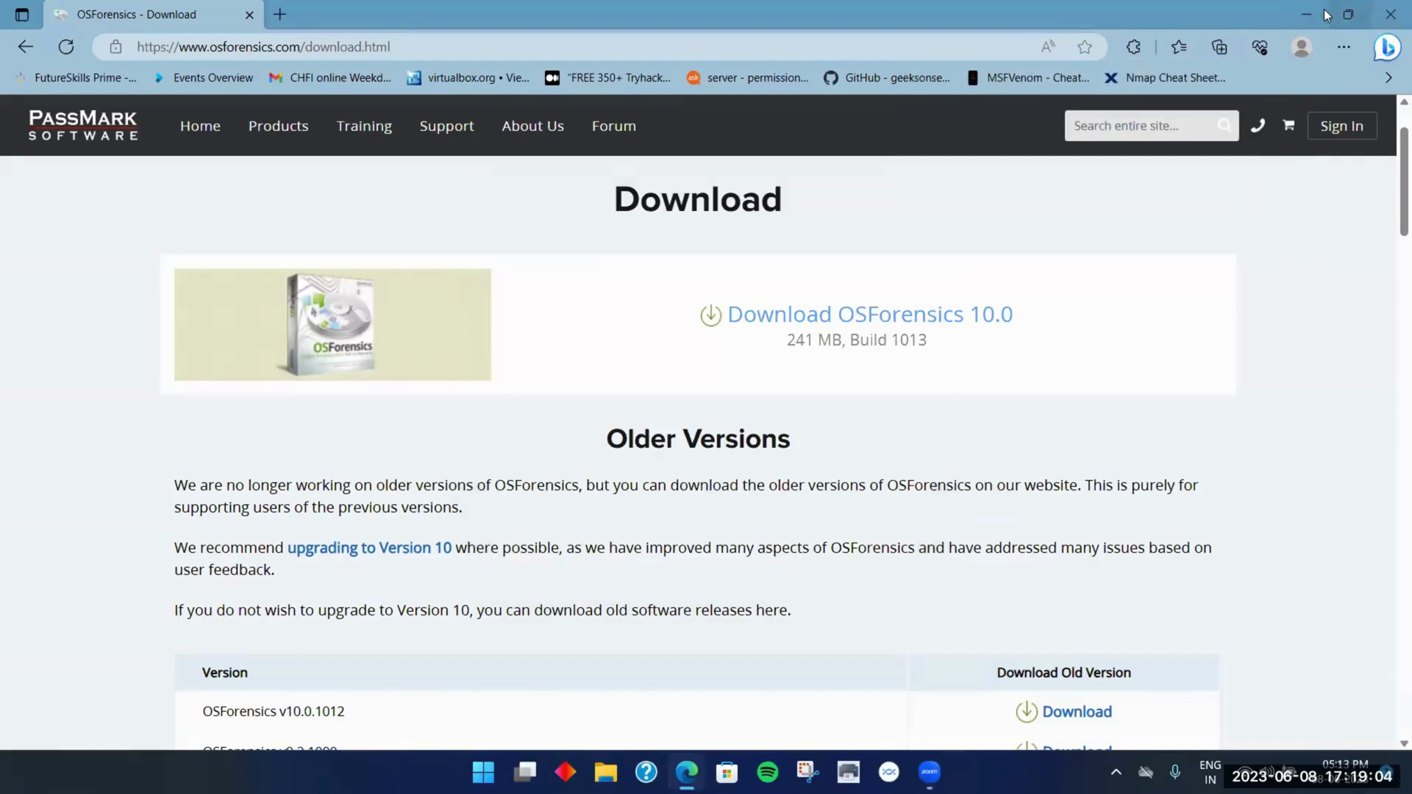
key(super+d)
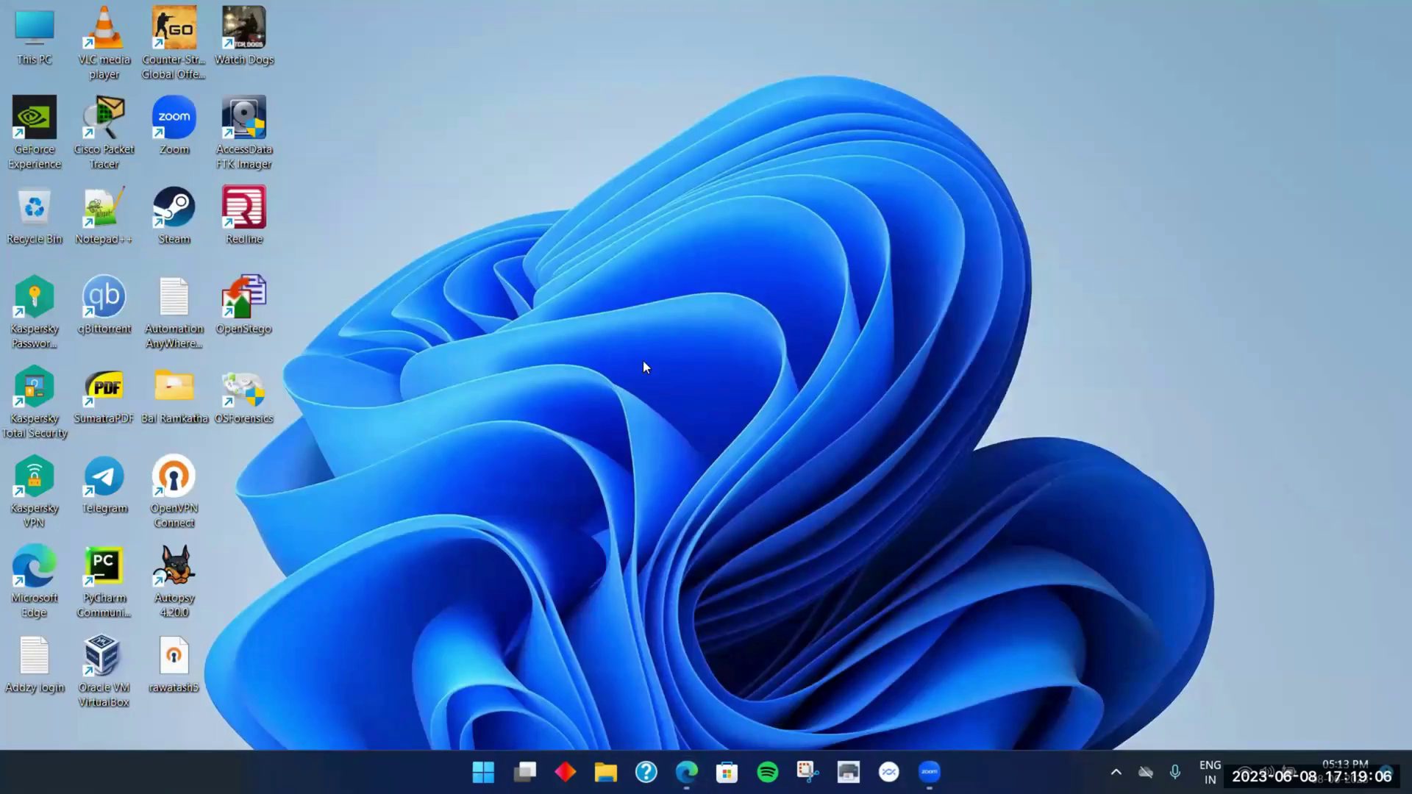
double_click(250, 394)
click(717, 505)
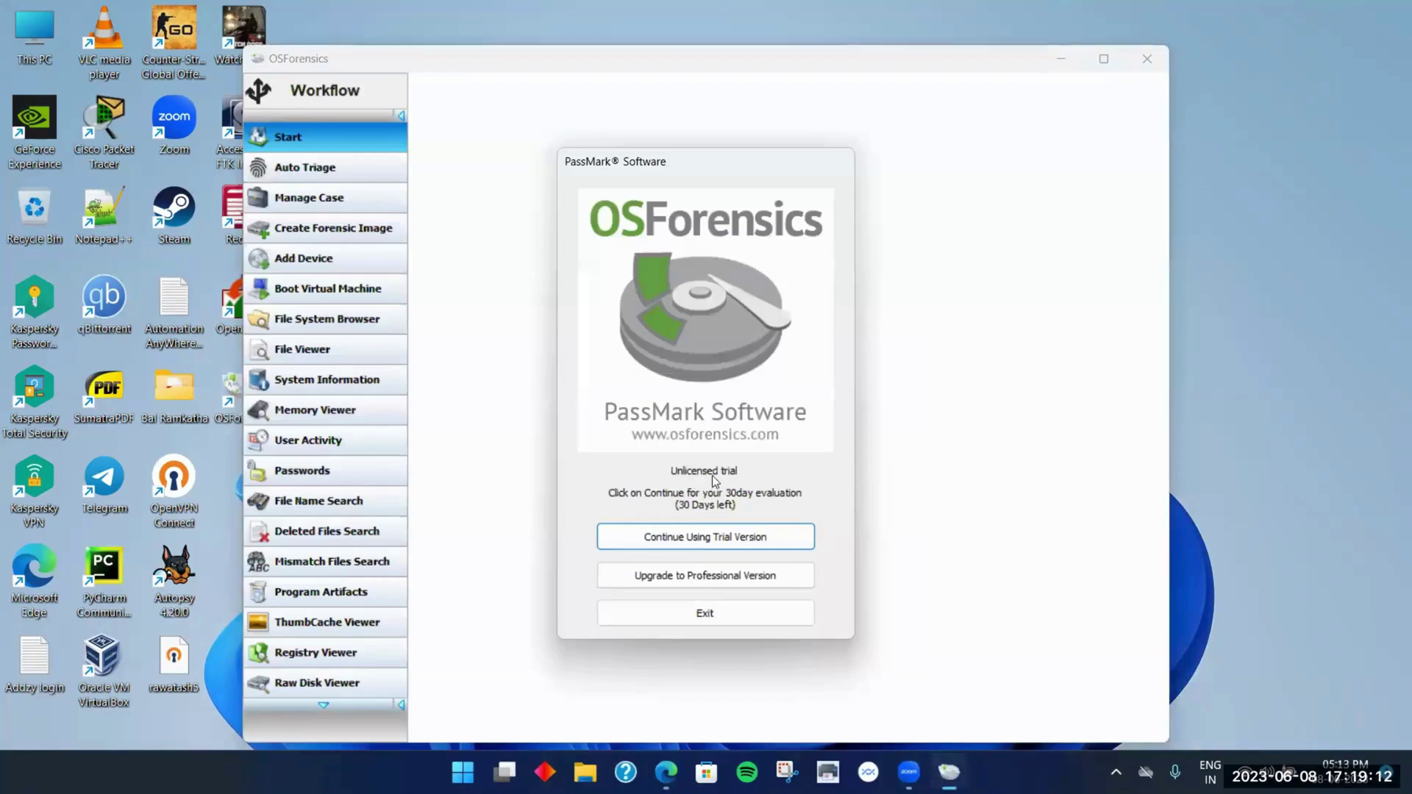
click(734, 538)
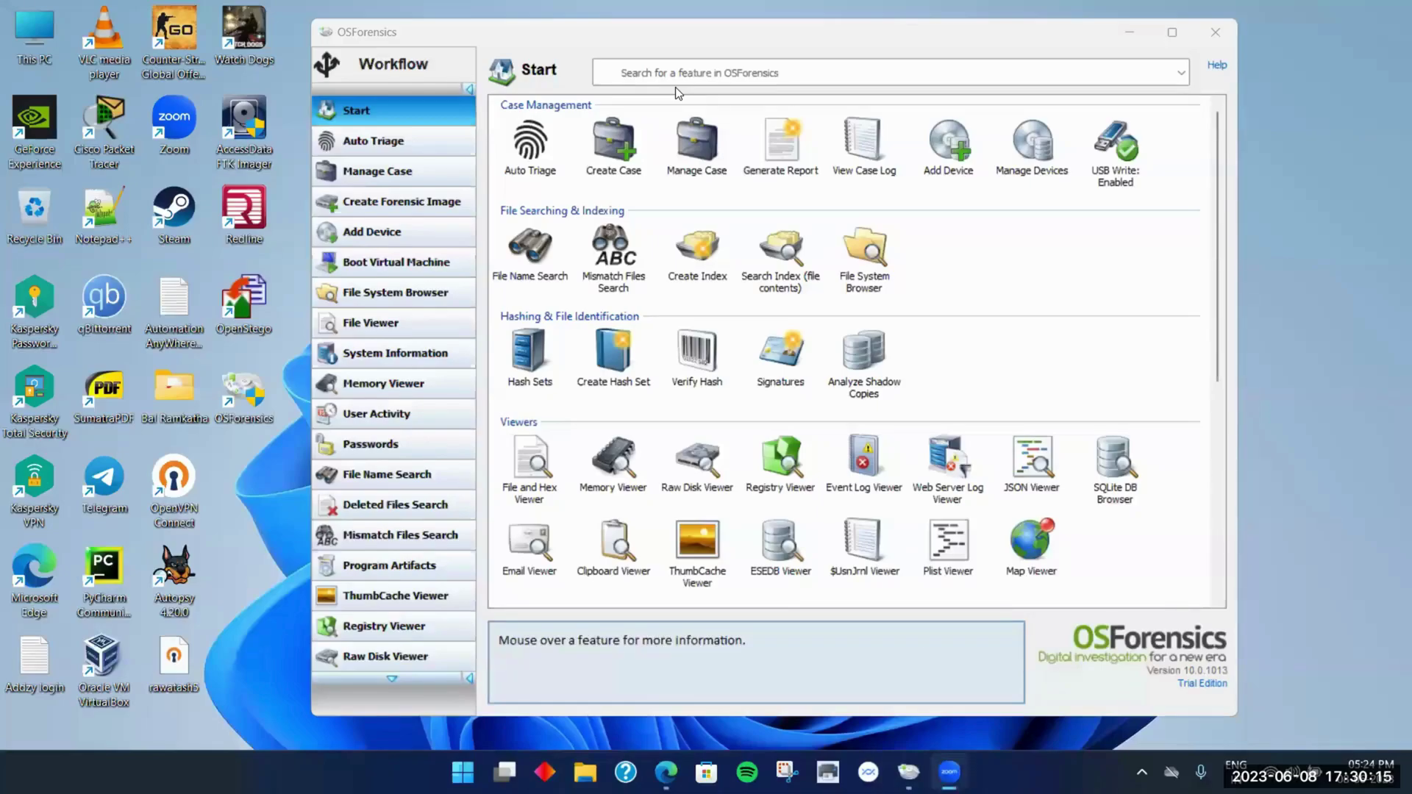
Maximize the OSForensics window and open the Live Acquisition Auto Triage settings
drag(500, 43, 508, 42)
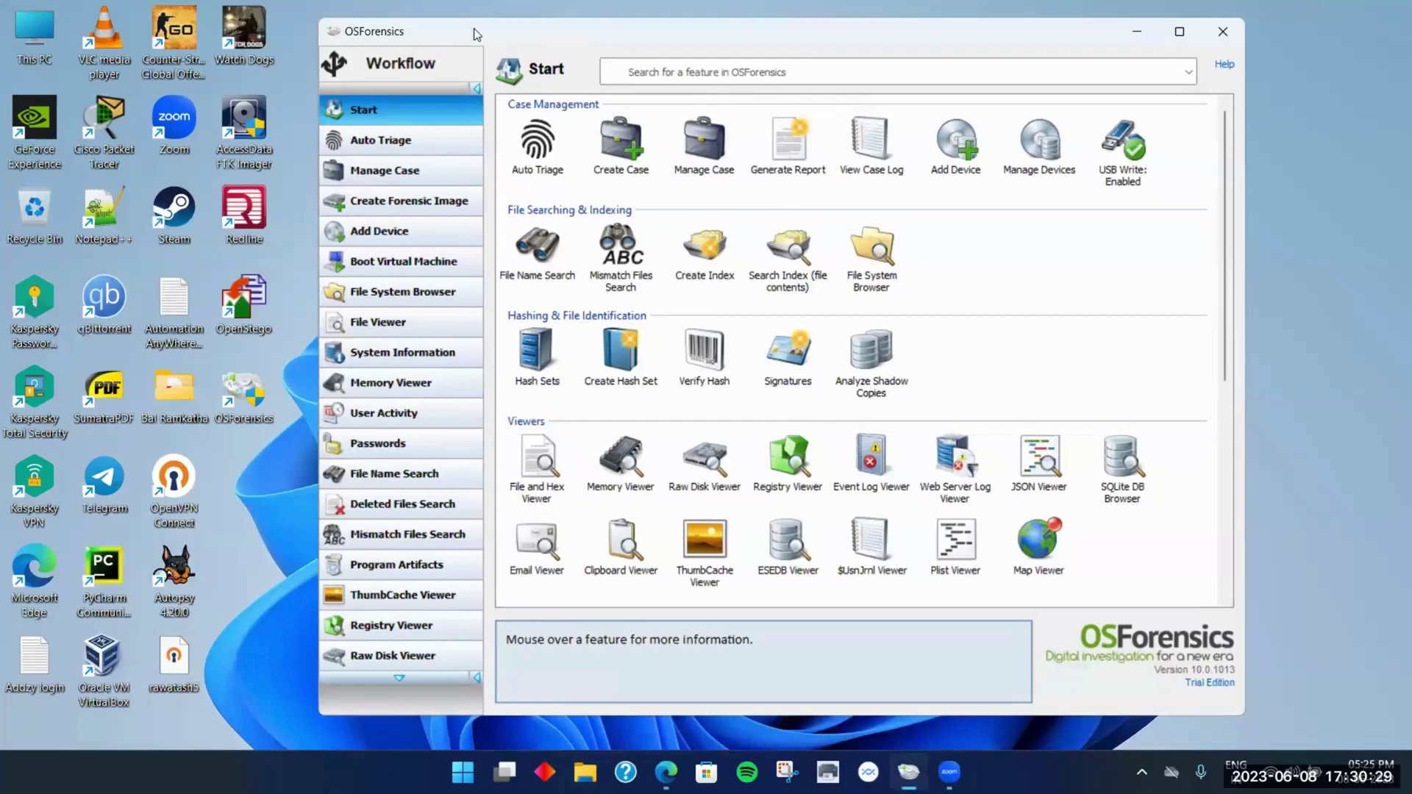
key(super+Up)
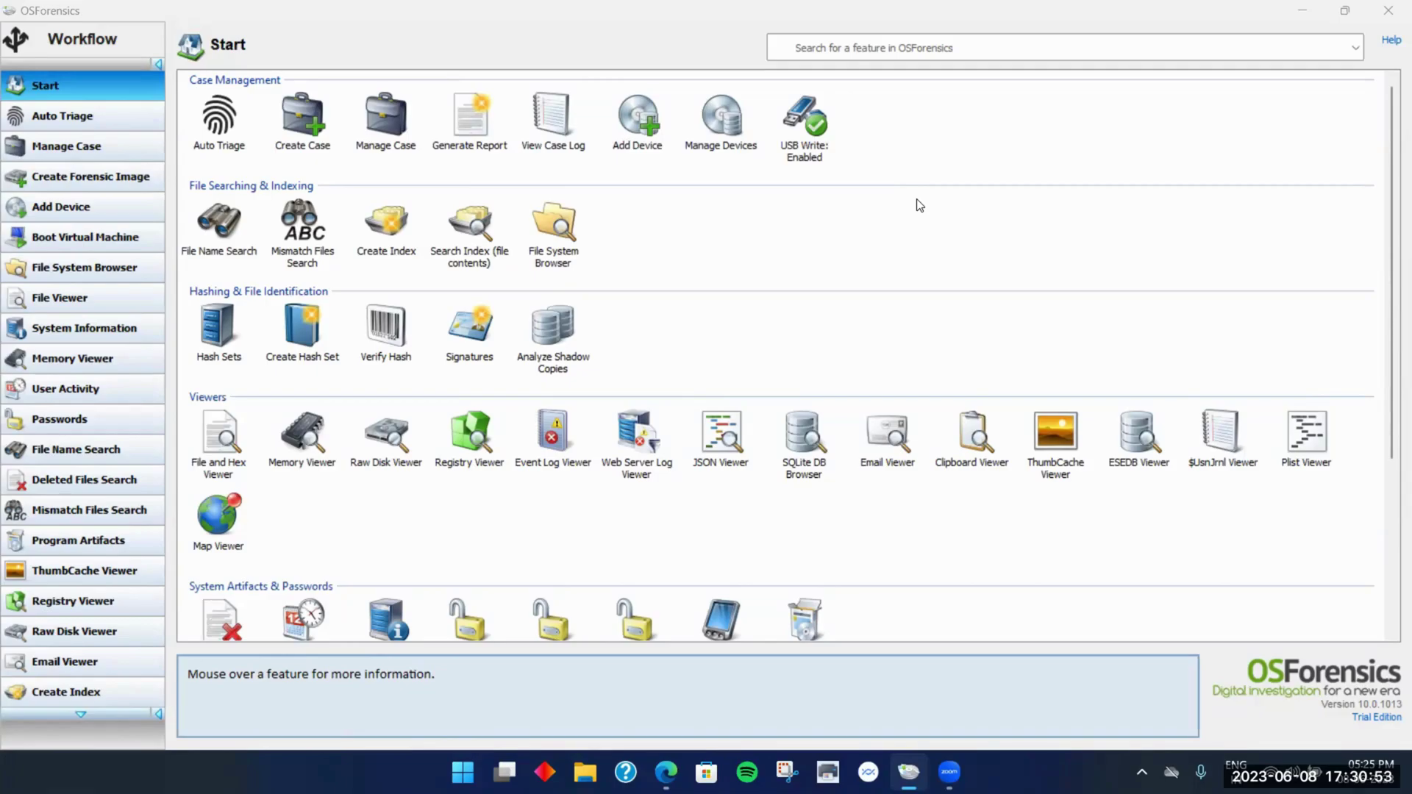
click(73, 115)
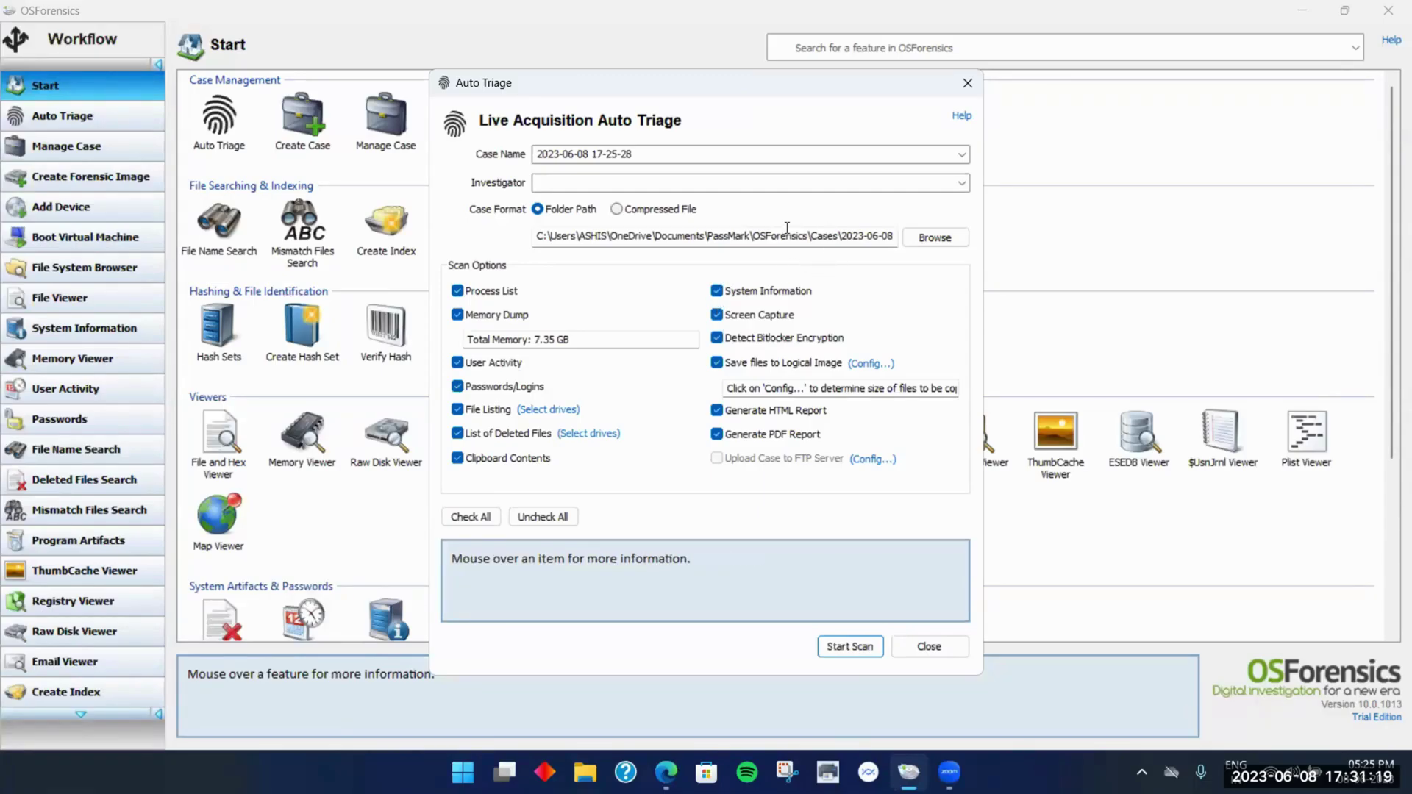
Switch to File Explorer and create a folder named "OS forensics" on The Other Disk (Z:)
click(588, 768)
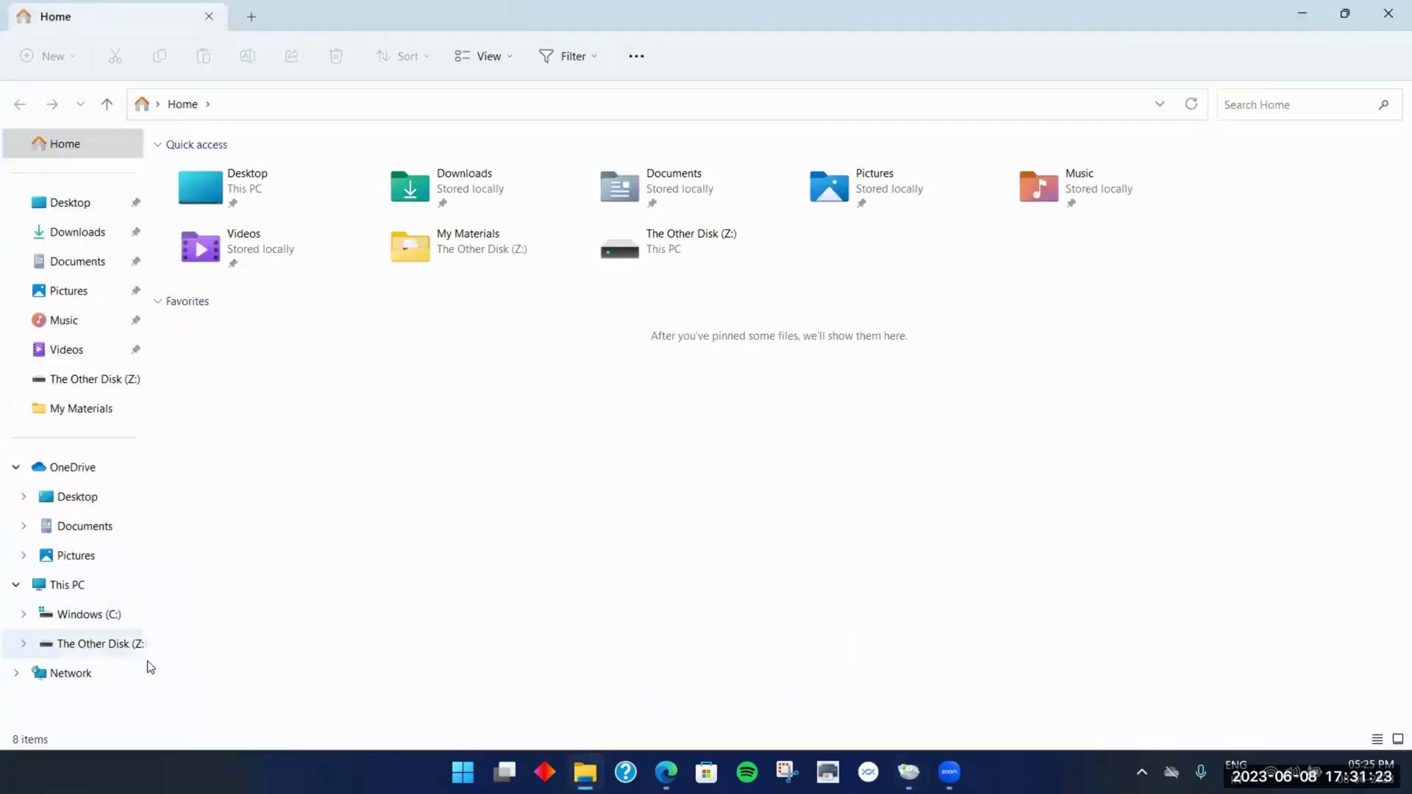
click(140, 651)
right_click(622, 506)
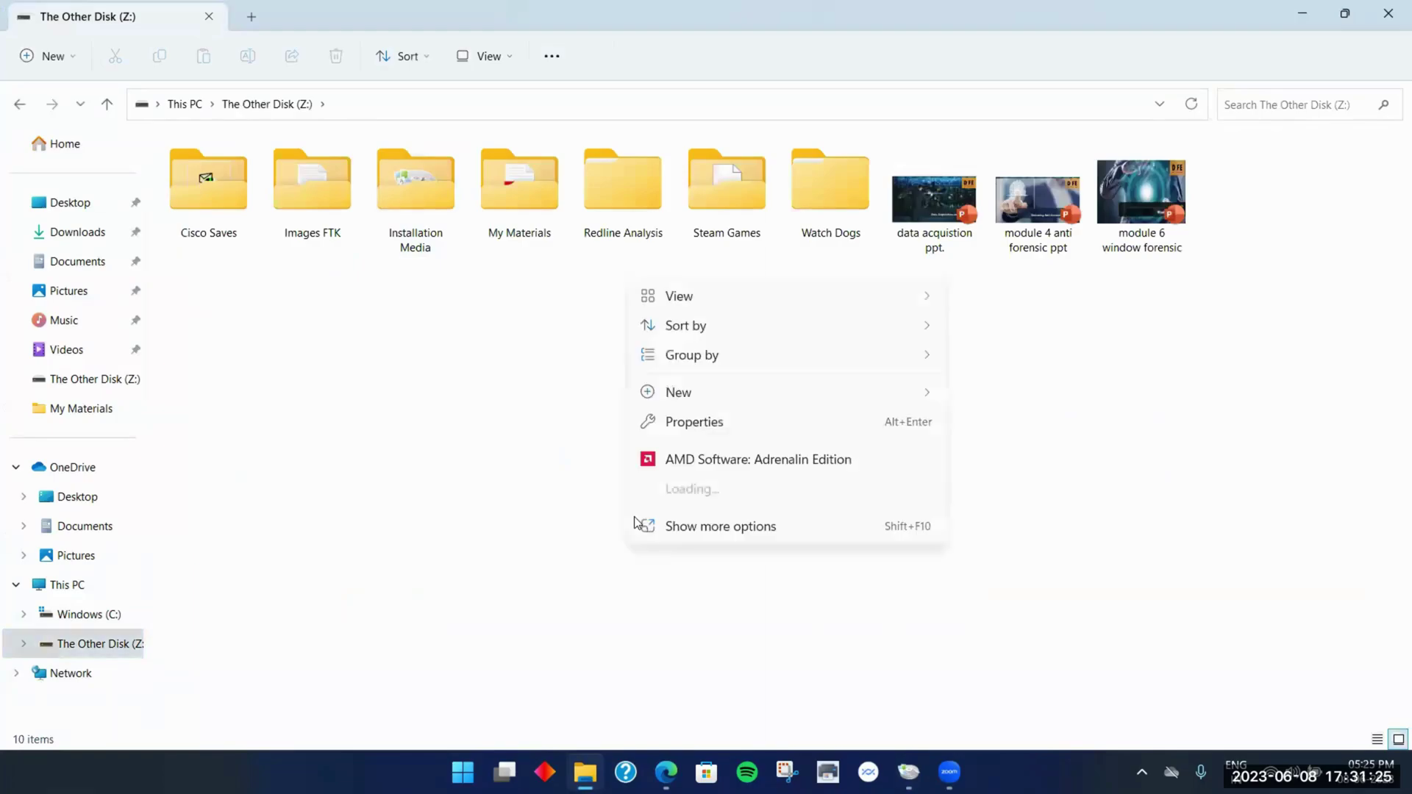
mouse_move(696, 393)
click(1017, 391)
text(OS forensics)
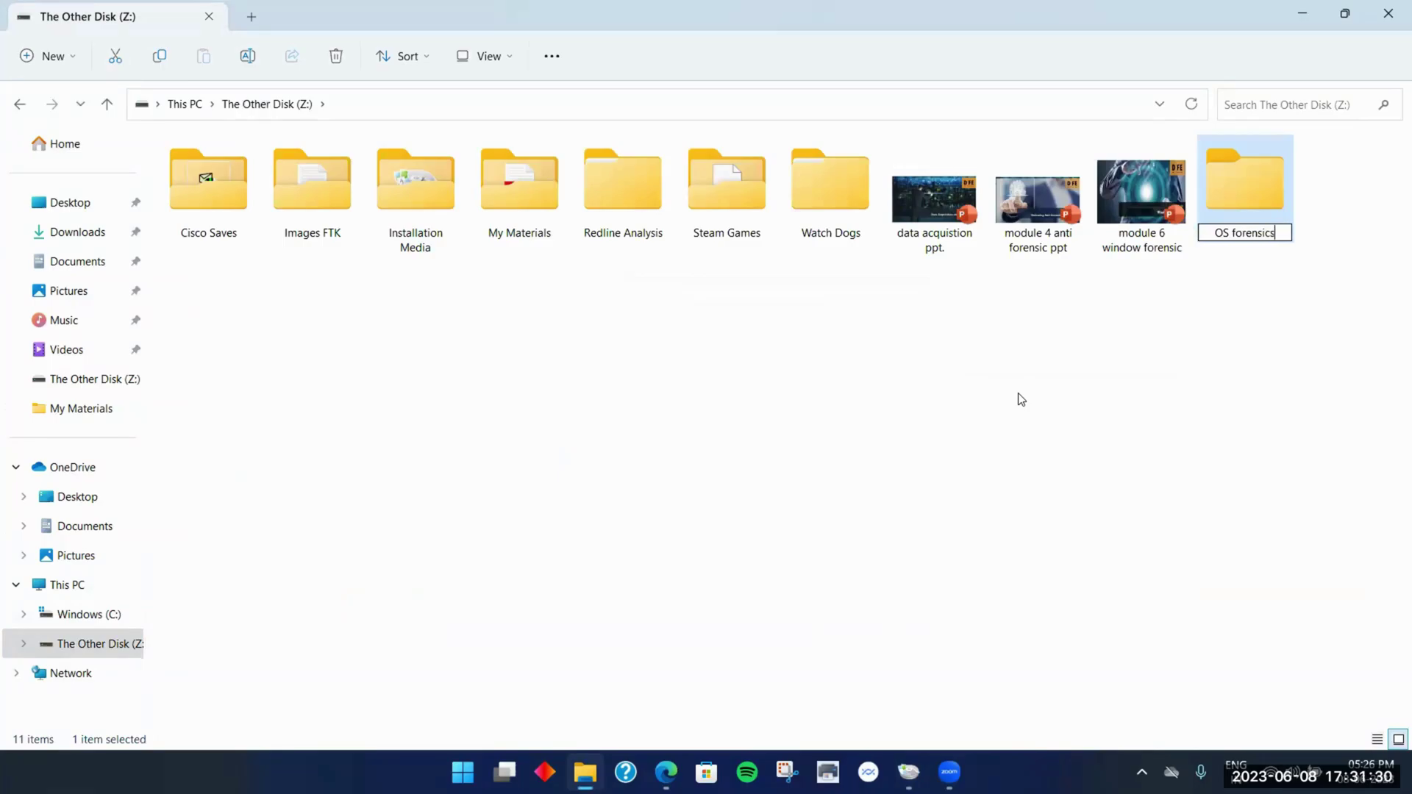
click(1028, 393)
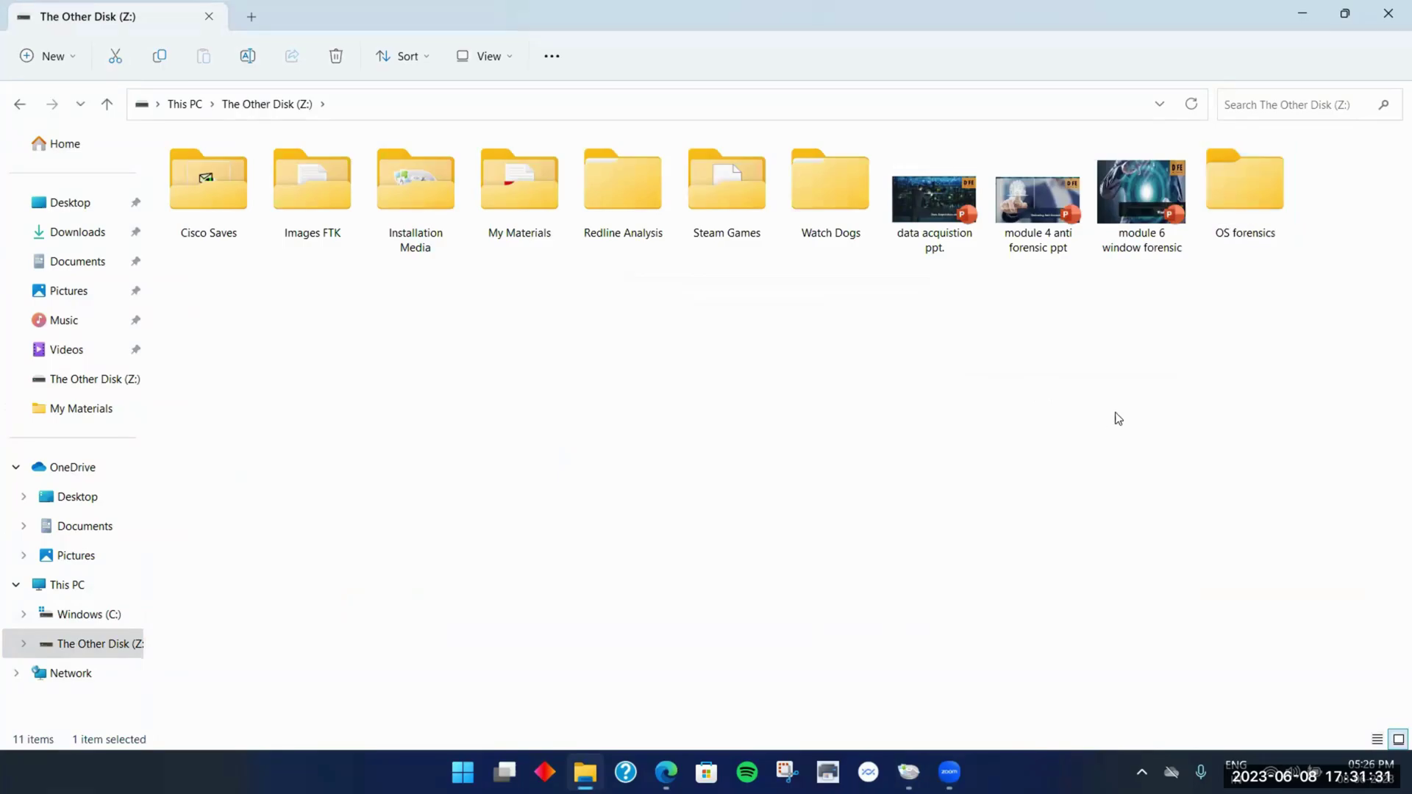
Open the OS forensics folder on the Z: drive and create a new subfolder inside it
double_click(1269, 210)
click(1345, 13)
click(1294, 113)
right_click(498, 321)
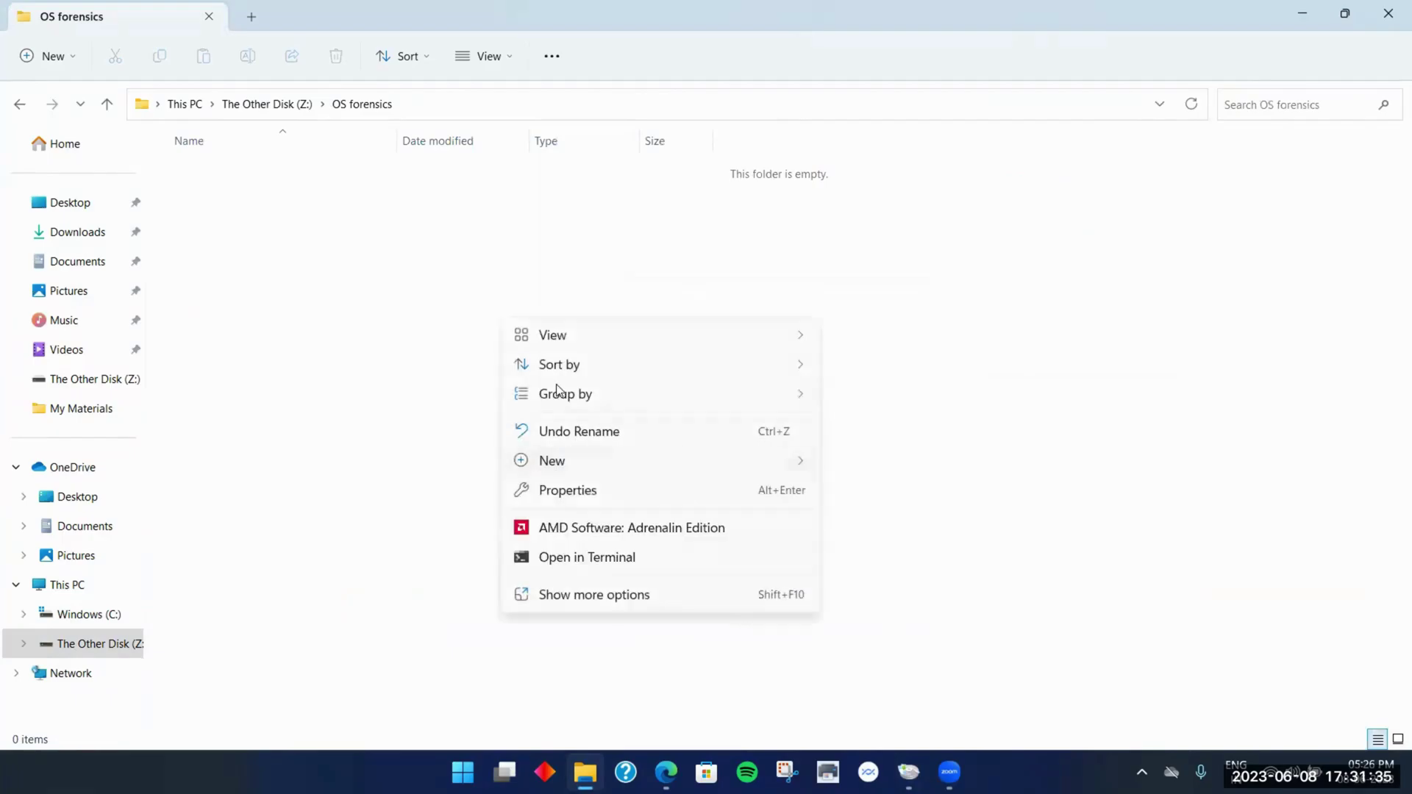
mouse_move(610, 463)
click(853, 468)
text(D)
key(BackSpace)
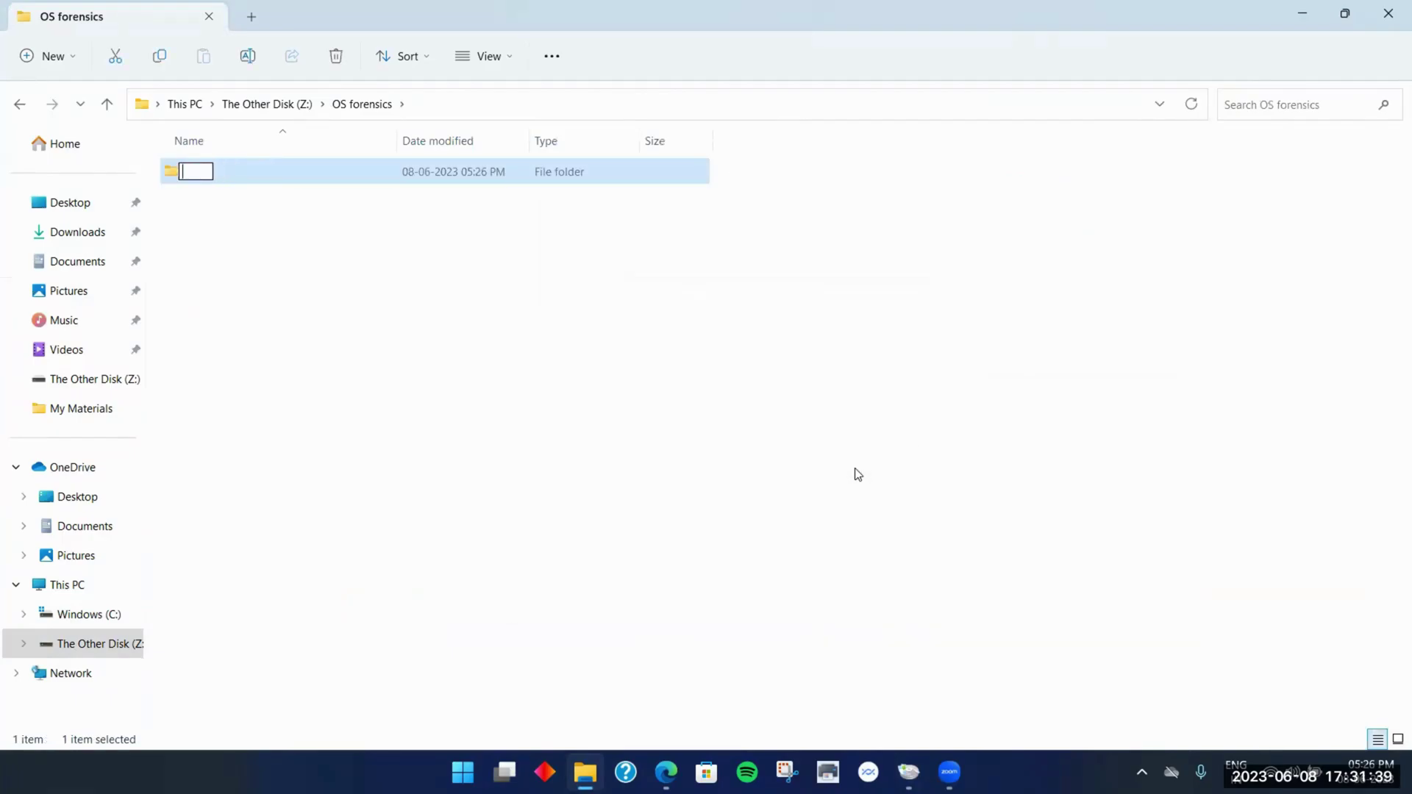
Rename the new subfolder as "Auto Triage" after checking the OSForensics dialog, and minimize File Explorer to return to OSForensics
mouse_move(910, 747)
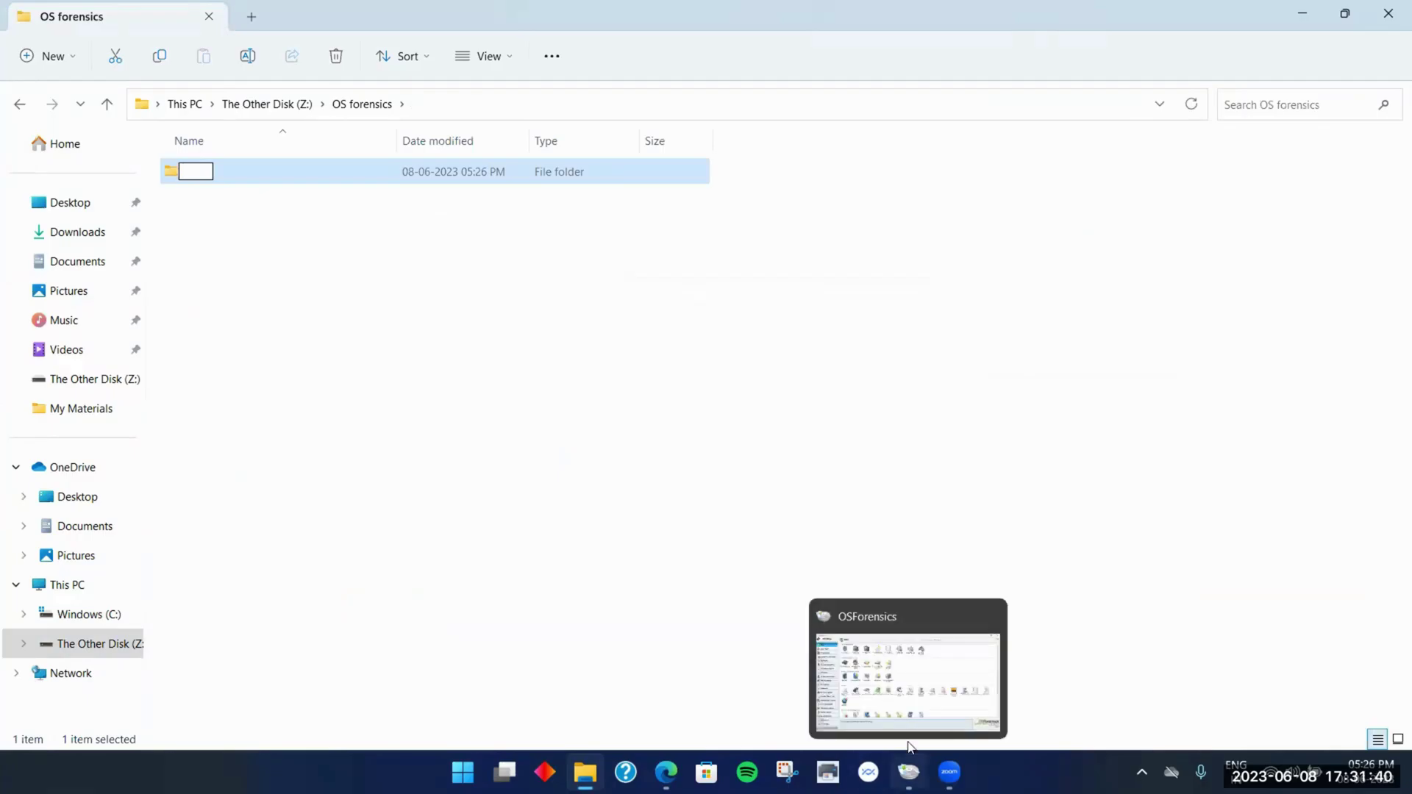
click(912, 674)
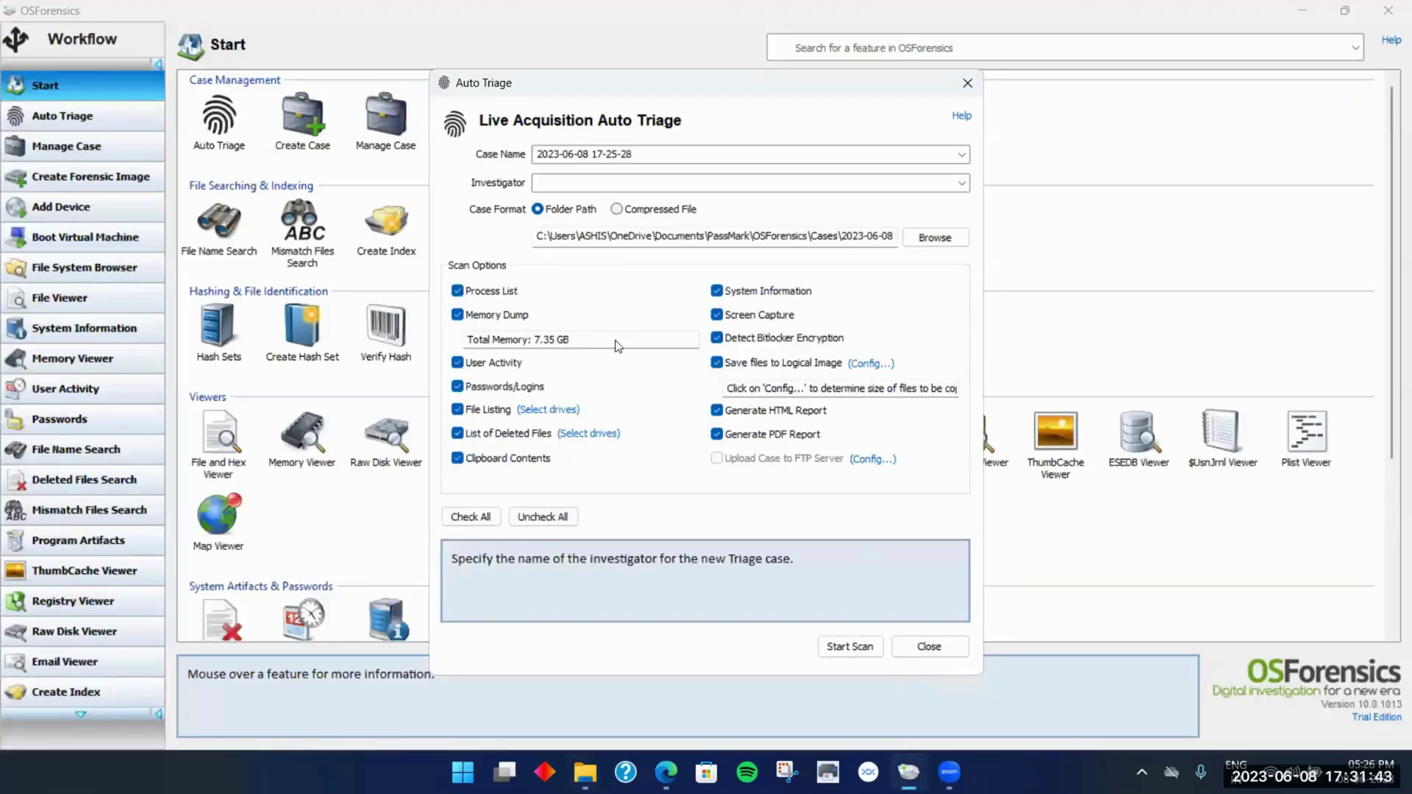
mouse_move(585, 772)
click(568, 673)
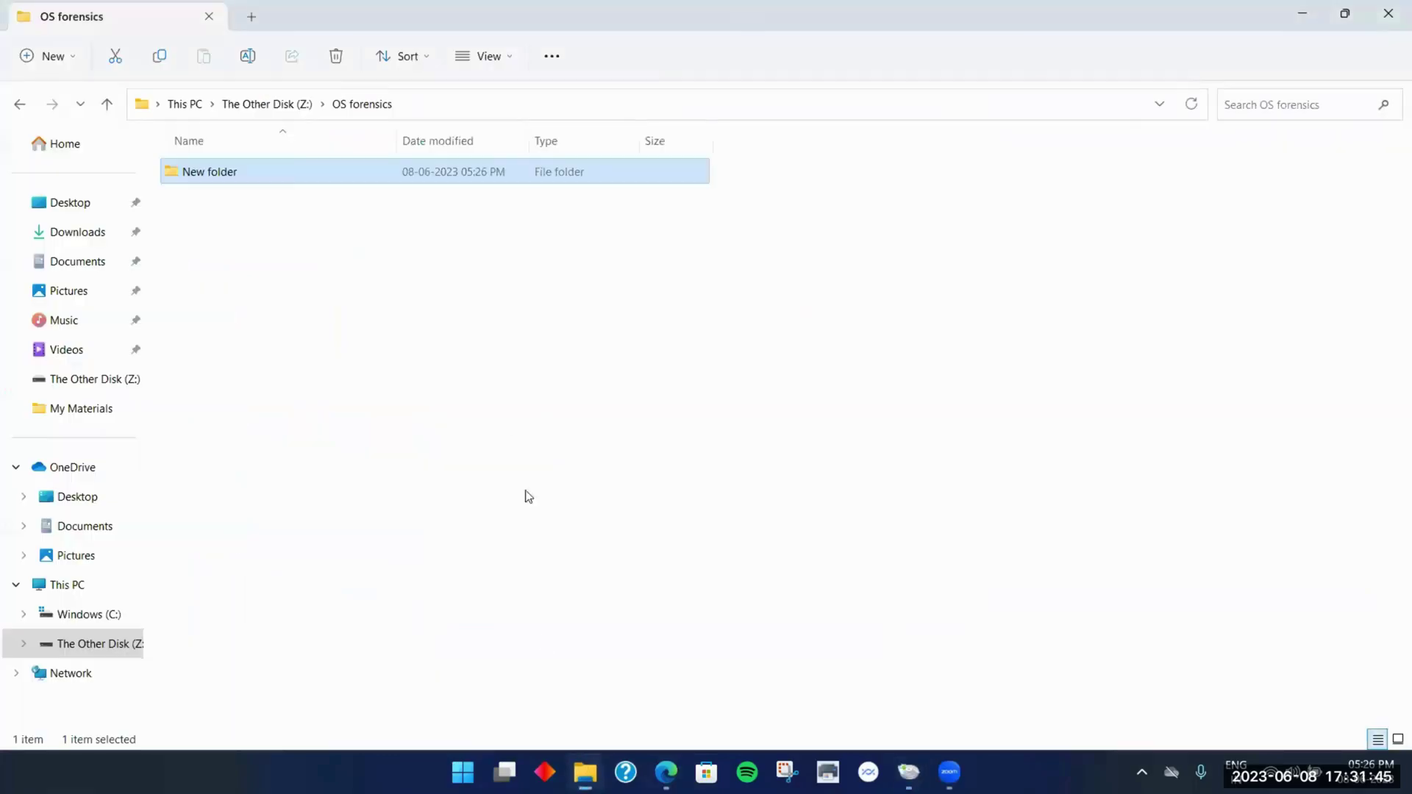
right_click(293, 171)
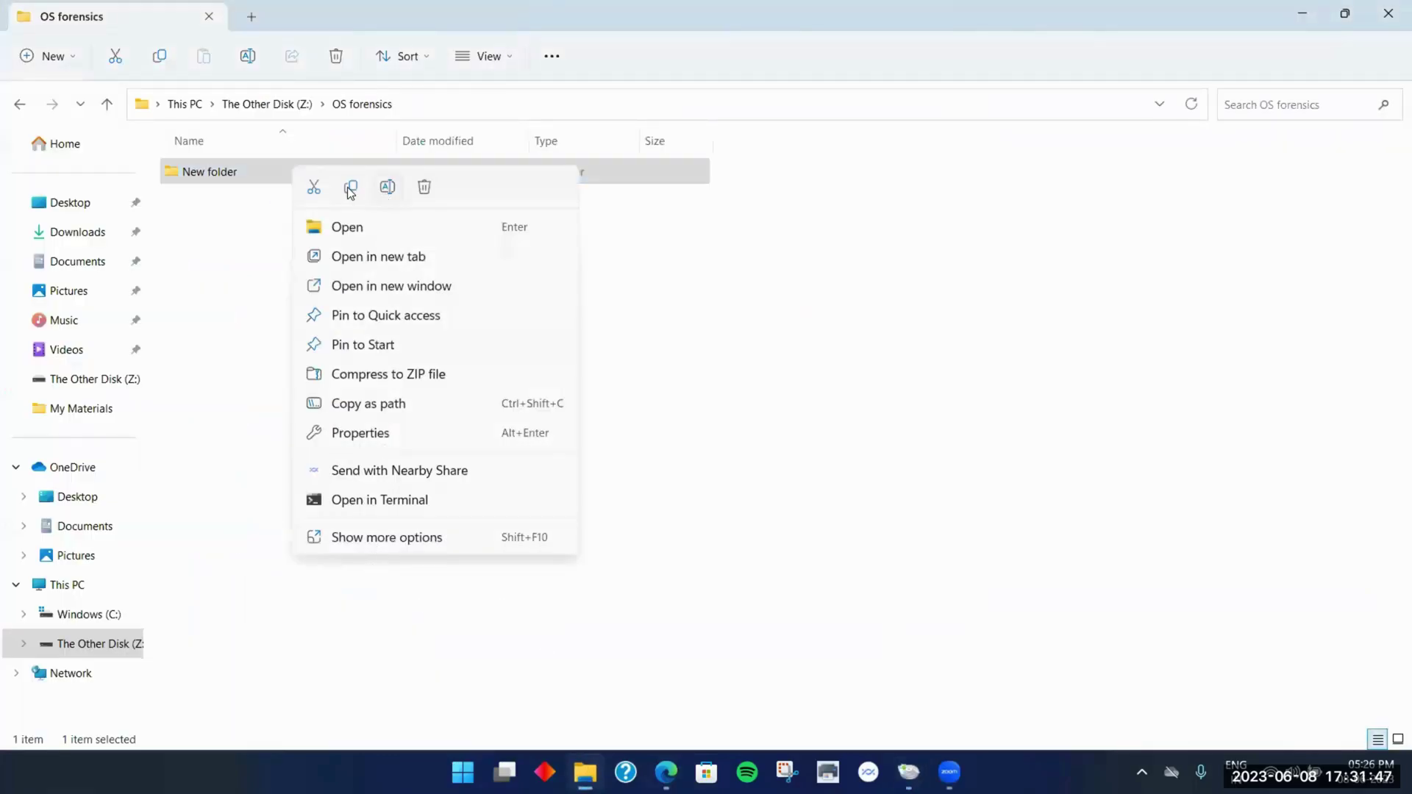
click(388, 187)
text(Auto Ri)
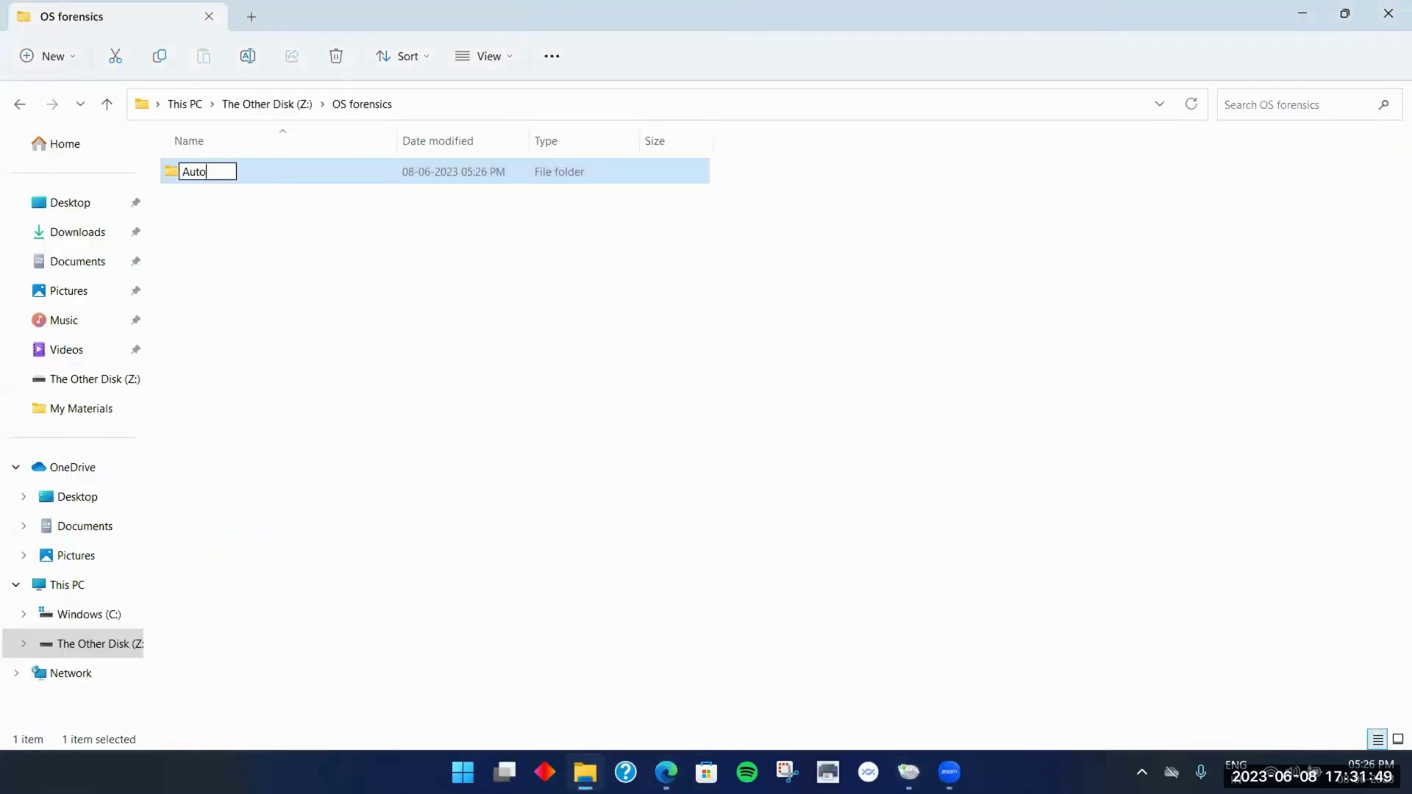
key(BackSpace)
key(BackSpace)
text(Triage)
click(801, 372)
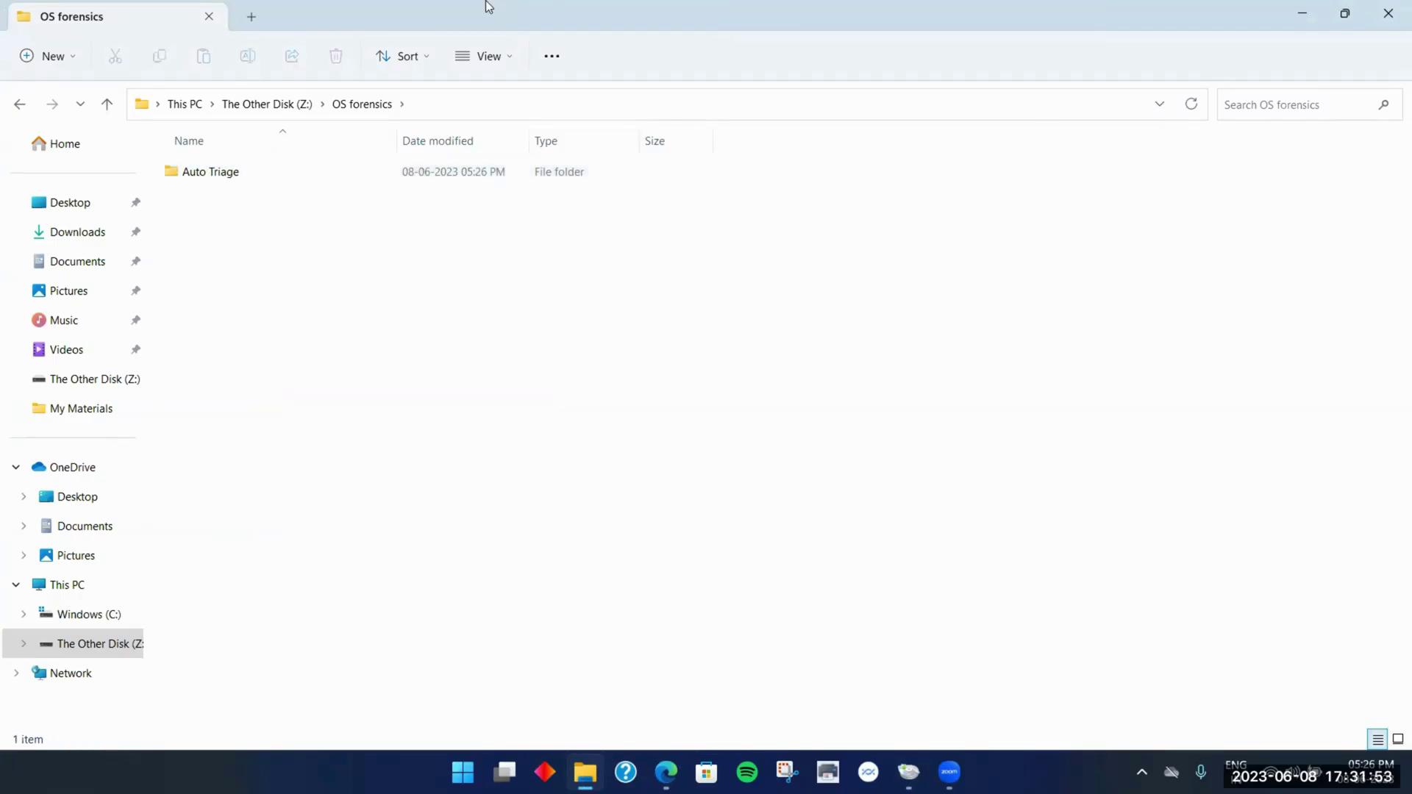
double_click(437, 3)
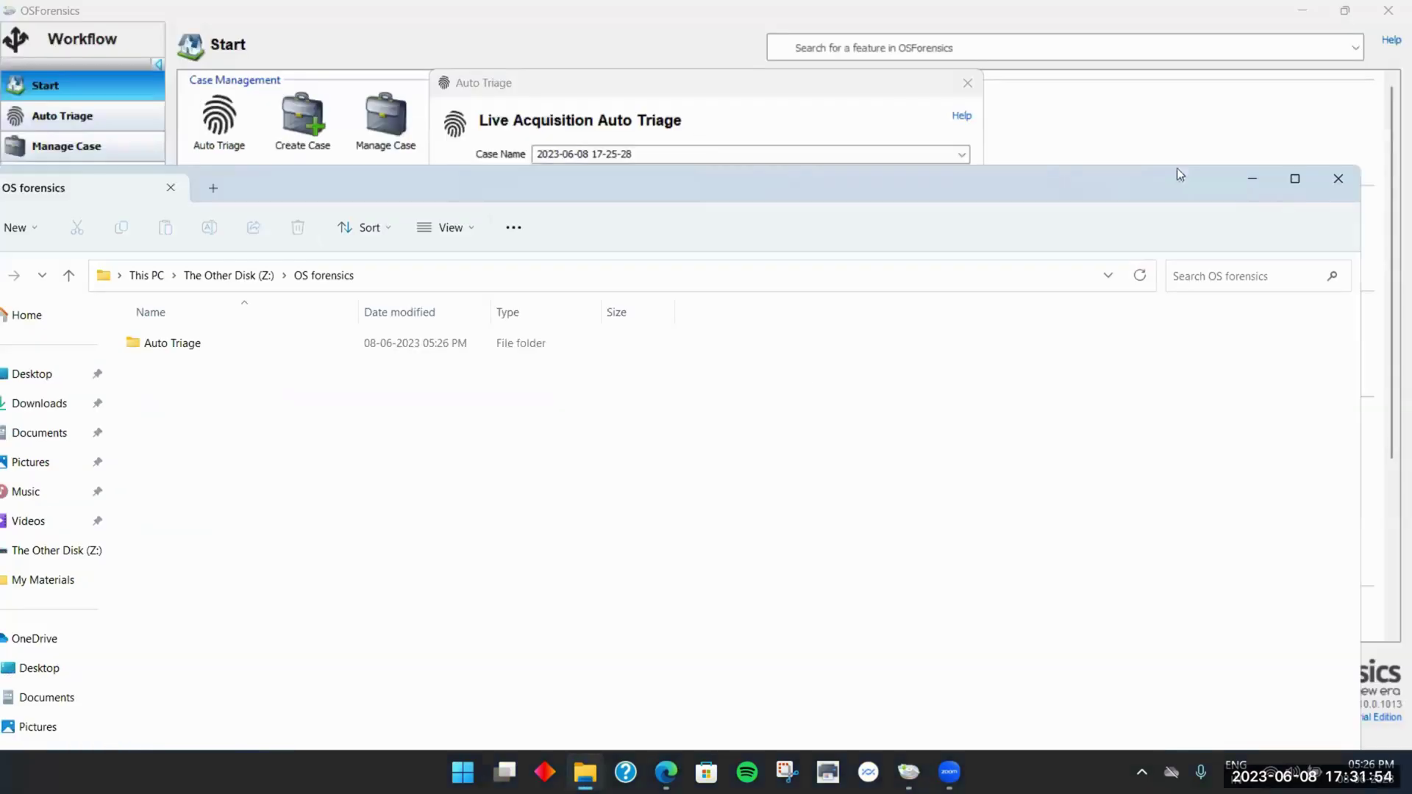
click(1253, 179)
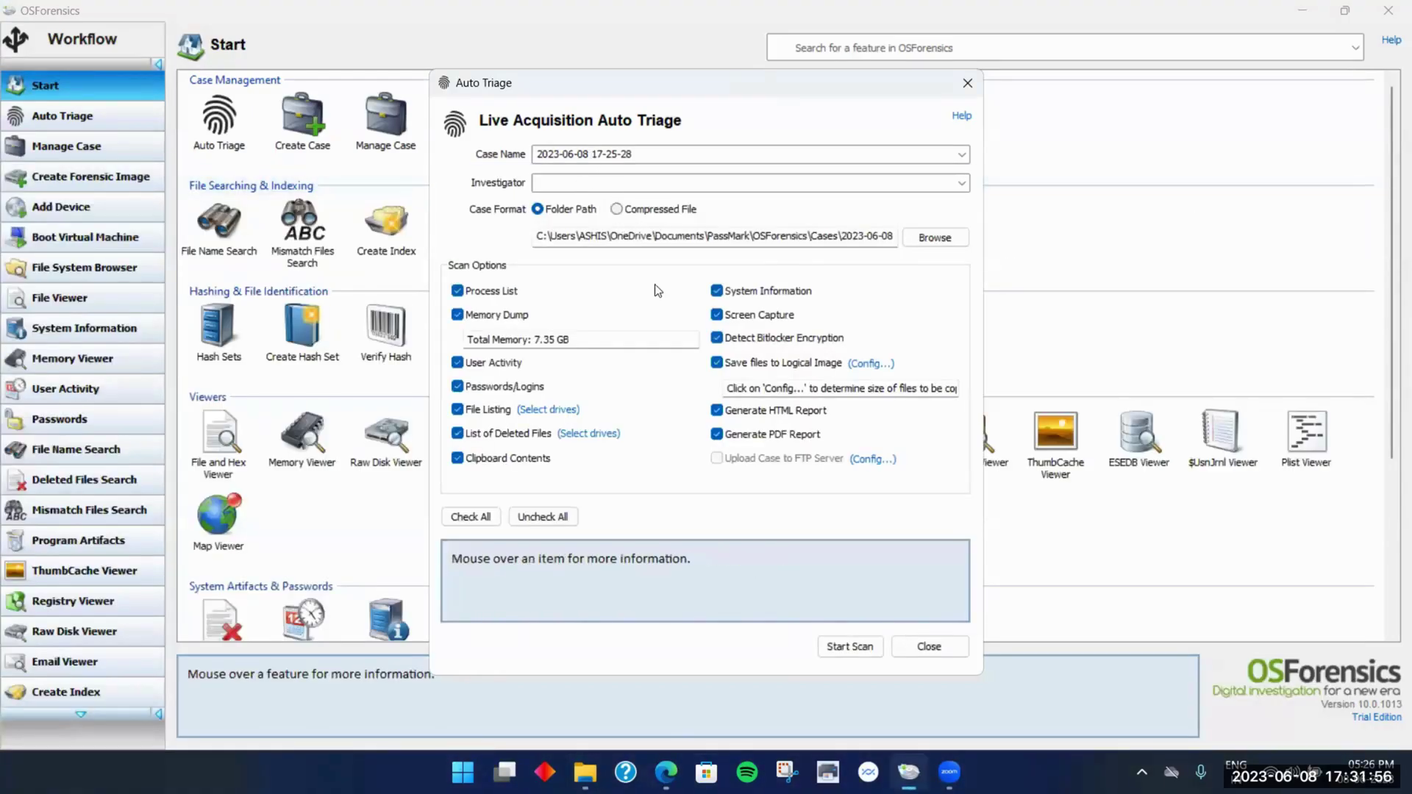
Switch to Microsoft Edge, show the OSForensics Download page from the Google results, and return to OSForensics
click(665, 773)
click(26, 47)
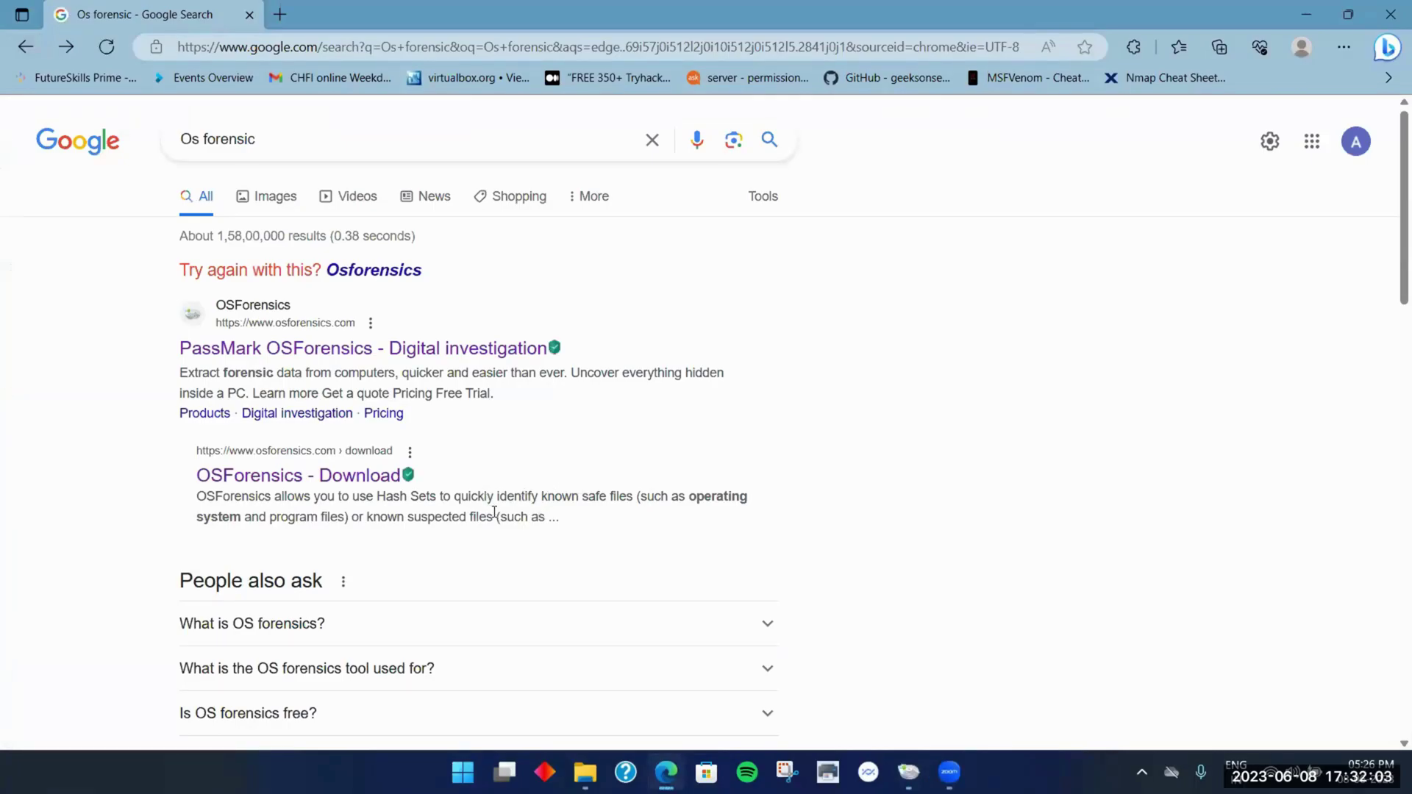
right_click(352, 481)
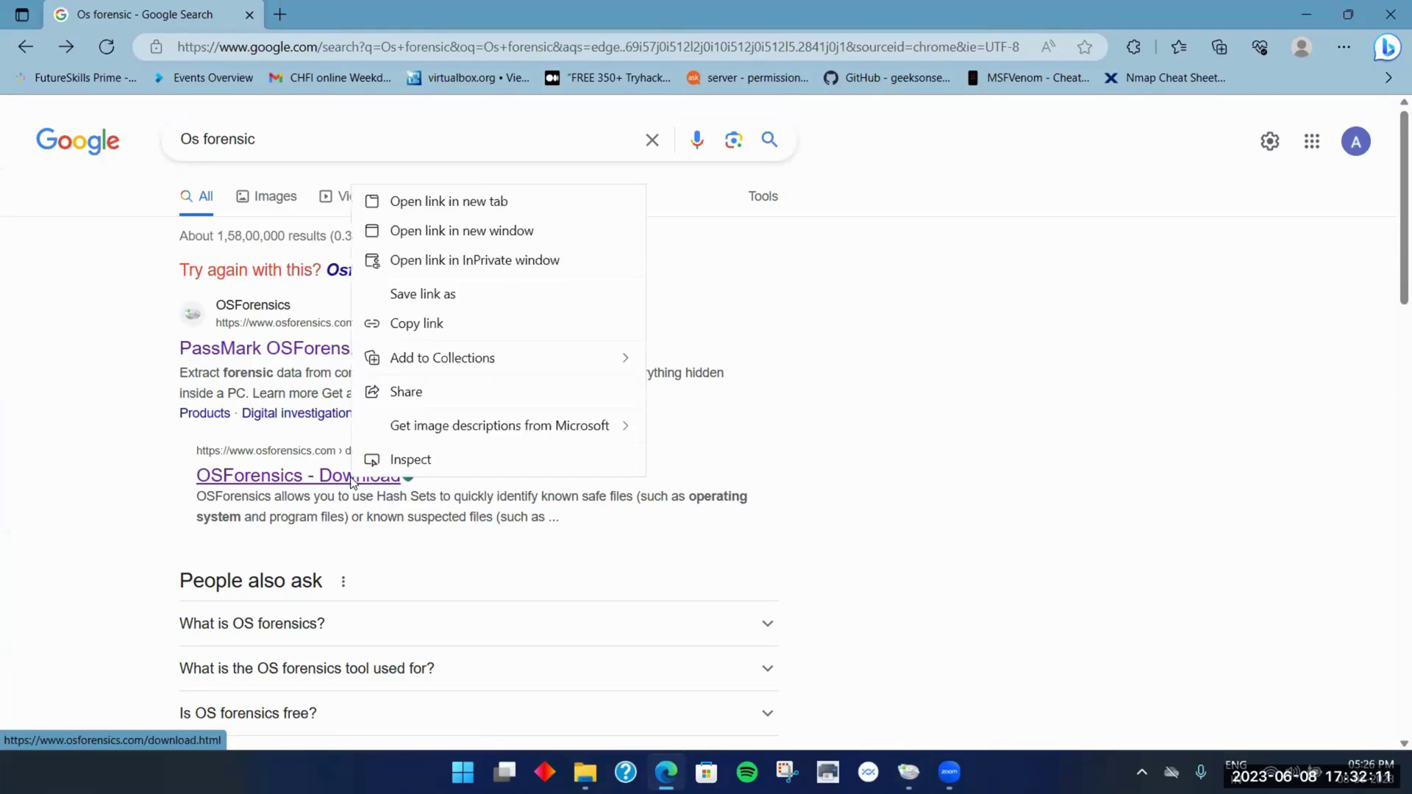
click(345, 478)
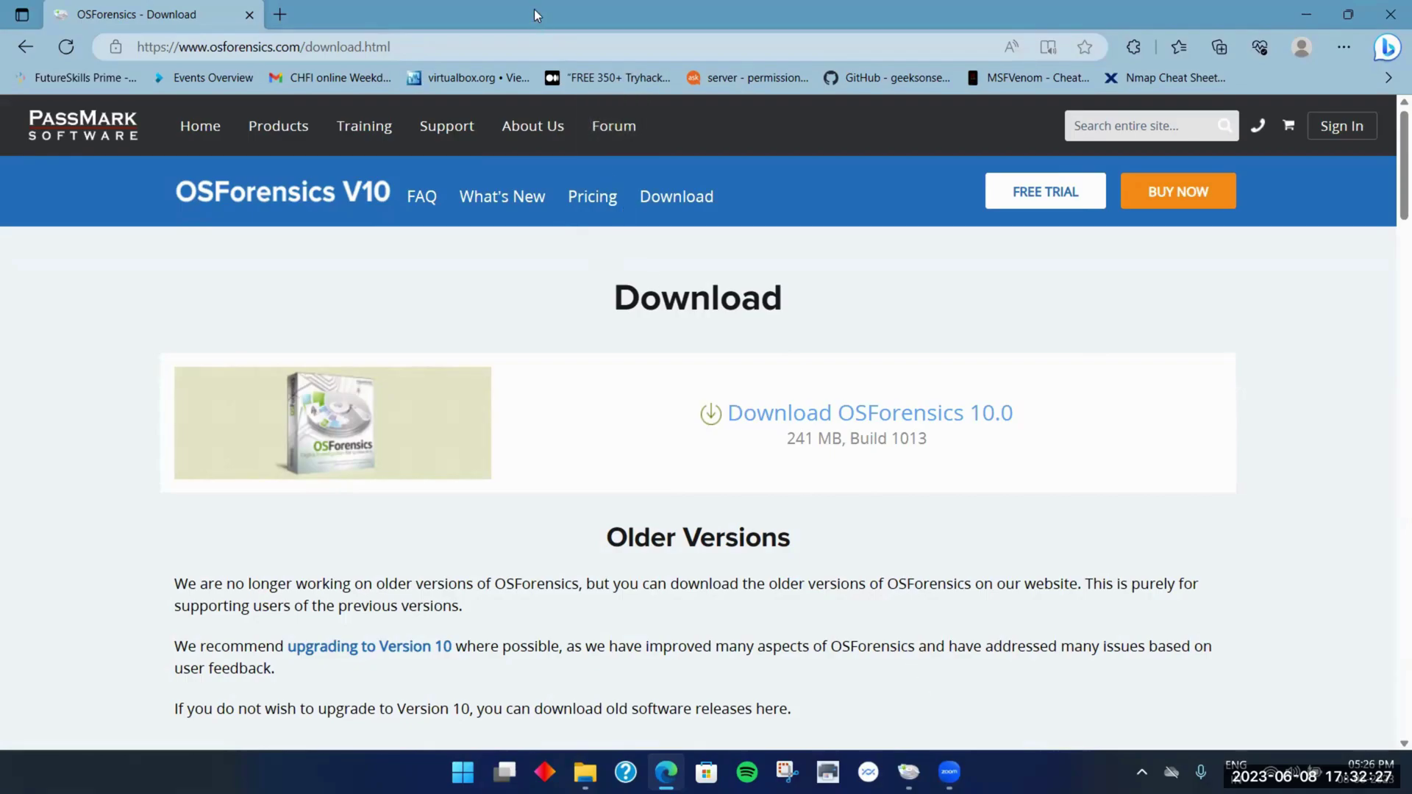
drag(536, 11, 496, 137)
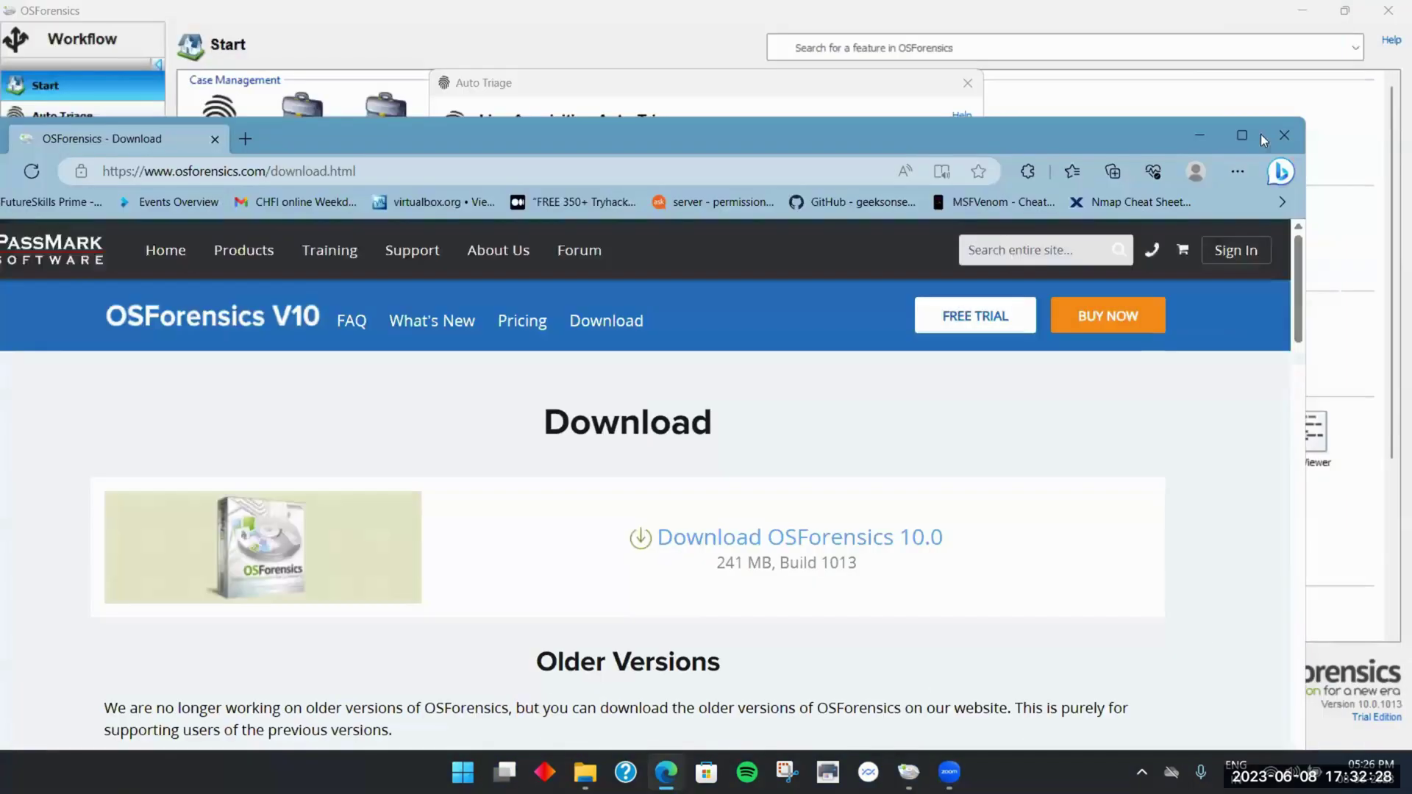
click(1199, 134)
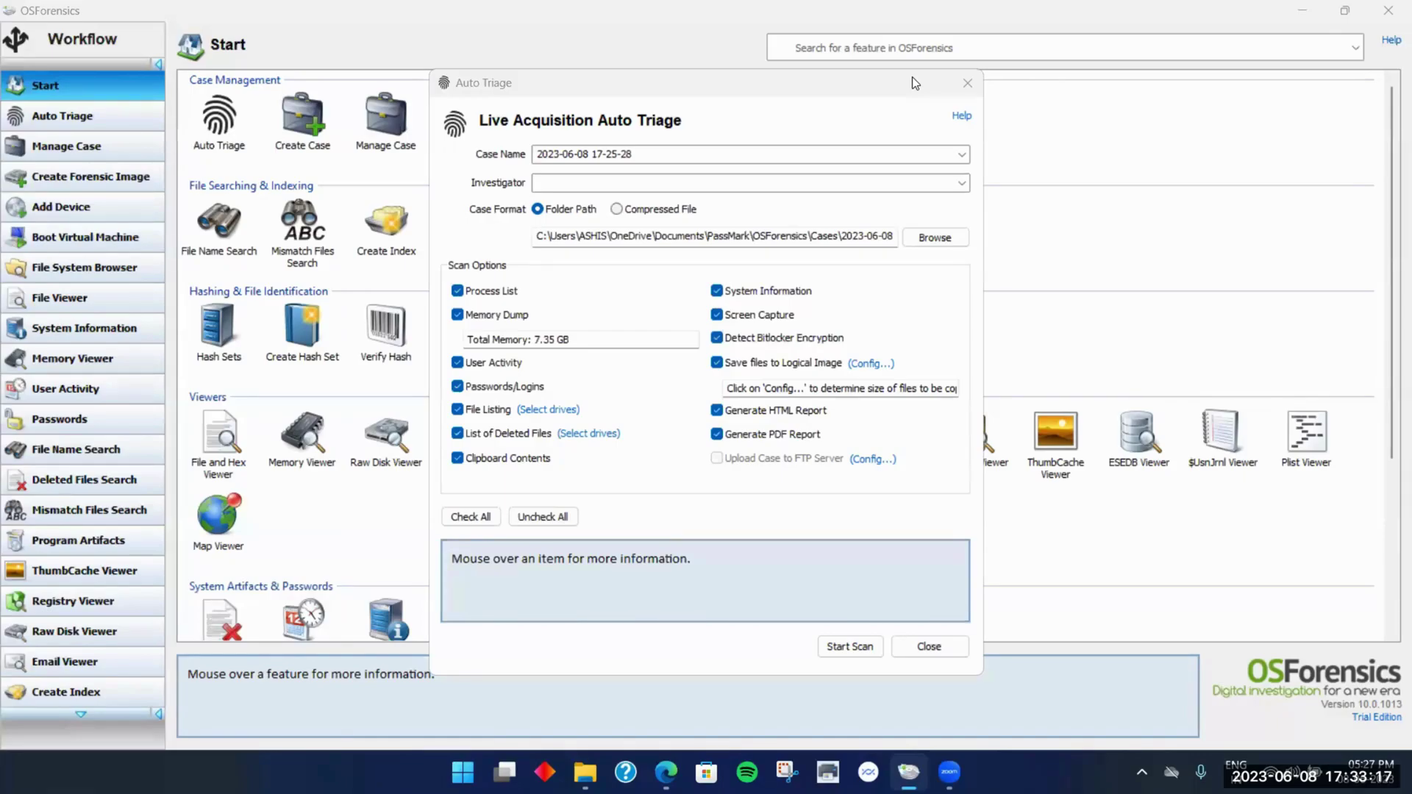
Set the Auto Triage case folder to Z:\OS forensics\Auto Triage and start the scan
click(934, 238)
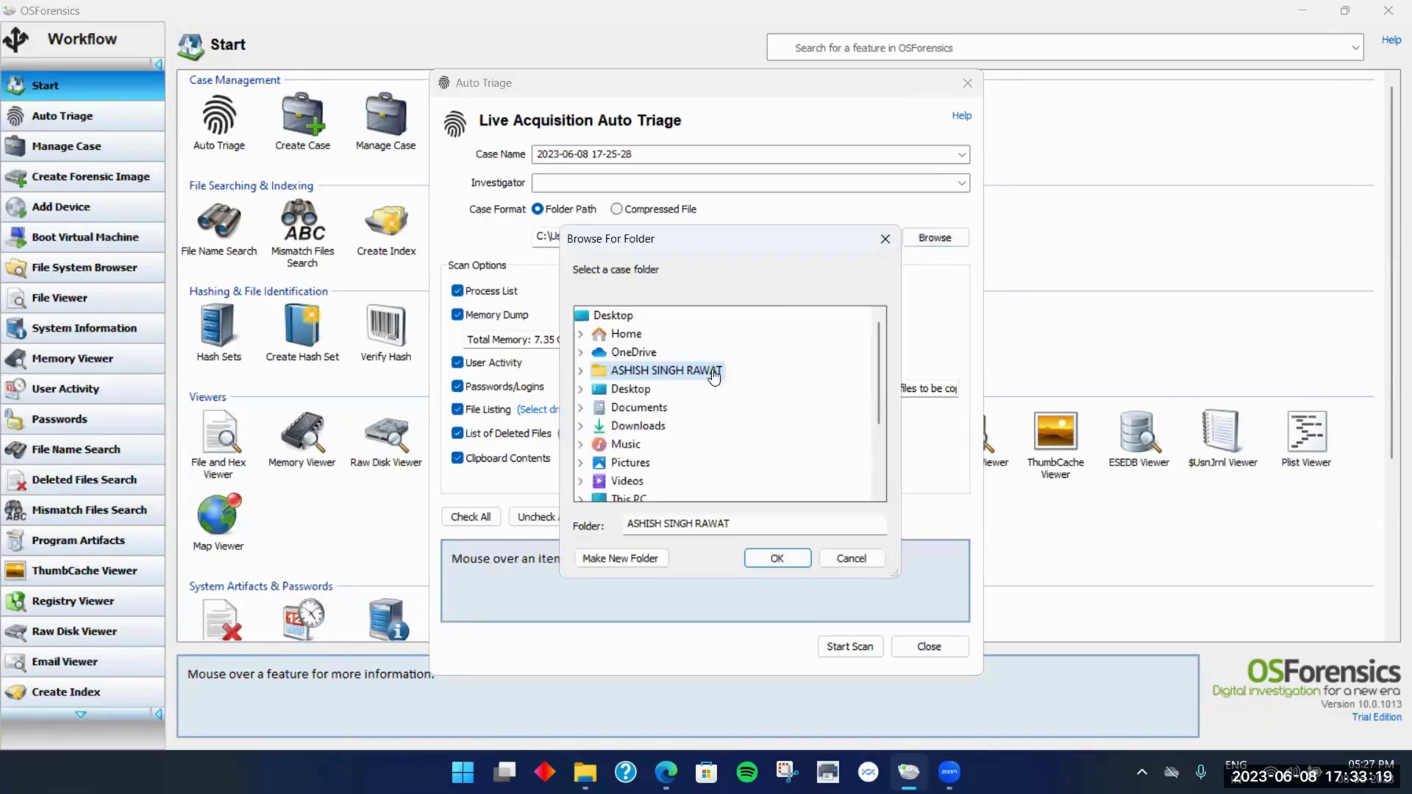
scroll(662, 397, down, 2)
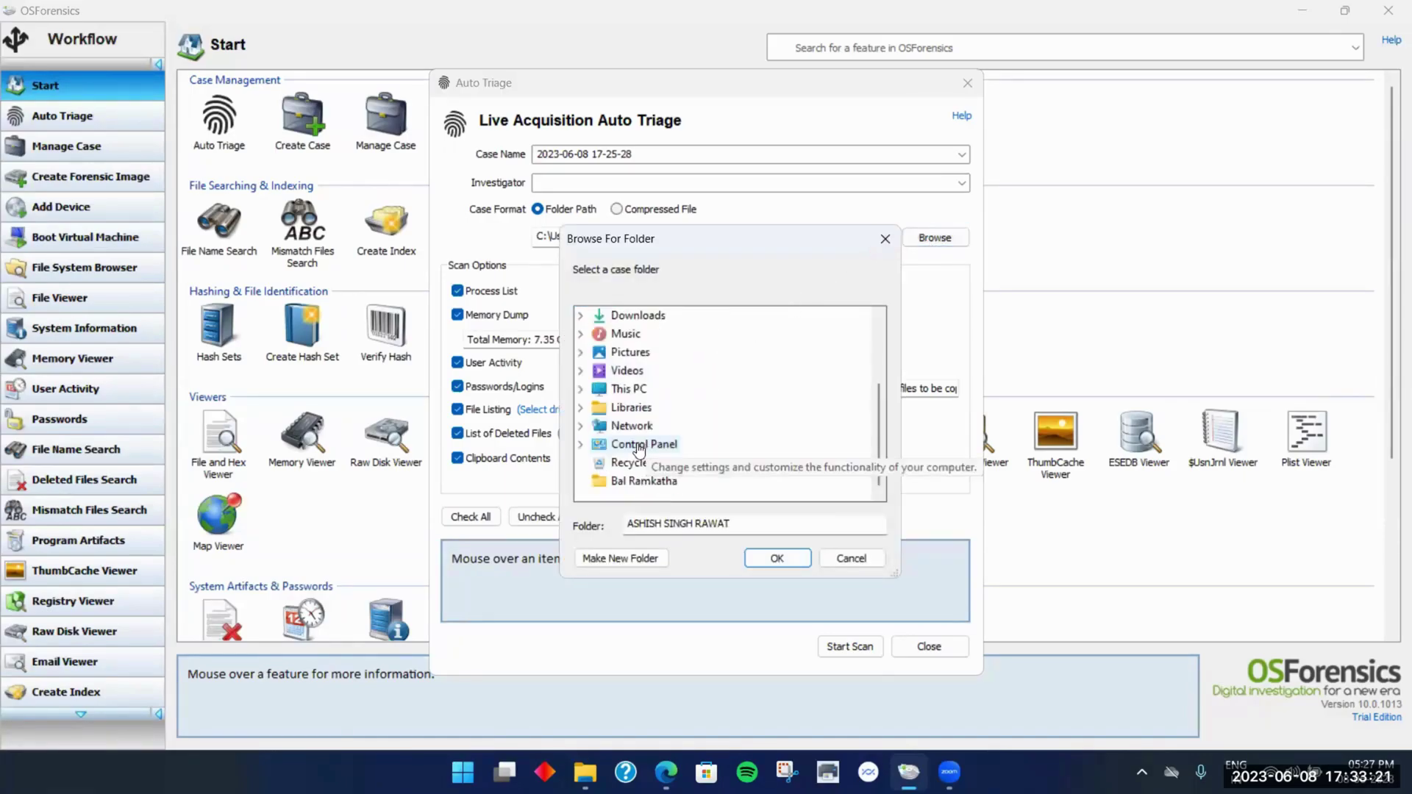
click(581, 390)
click(598, 427)
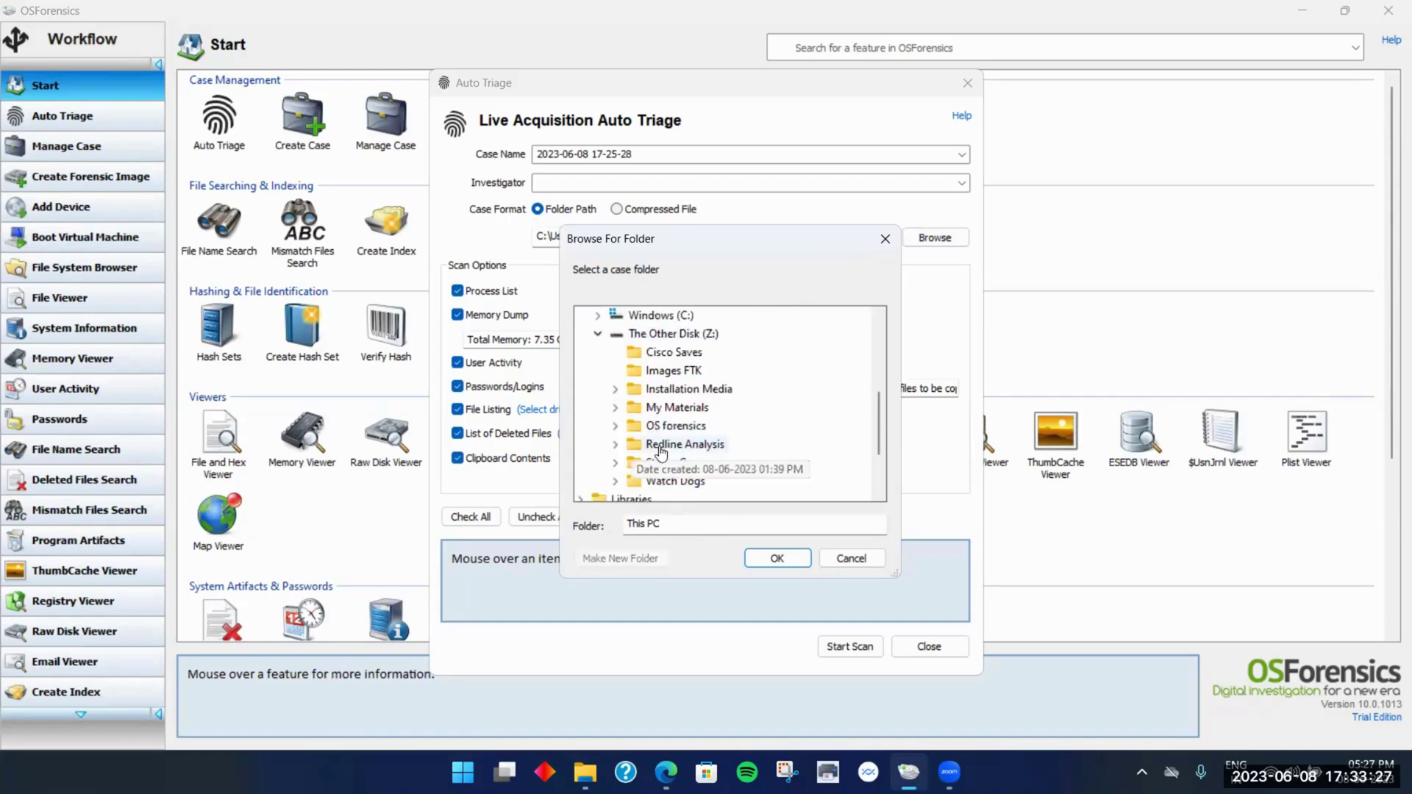
click(615, 426)
click(690, 444)
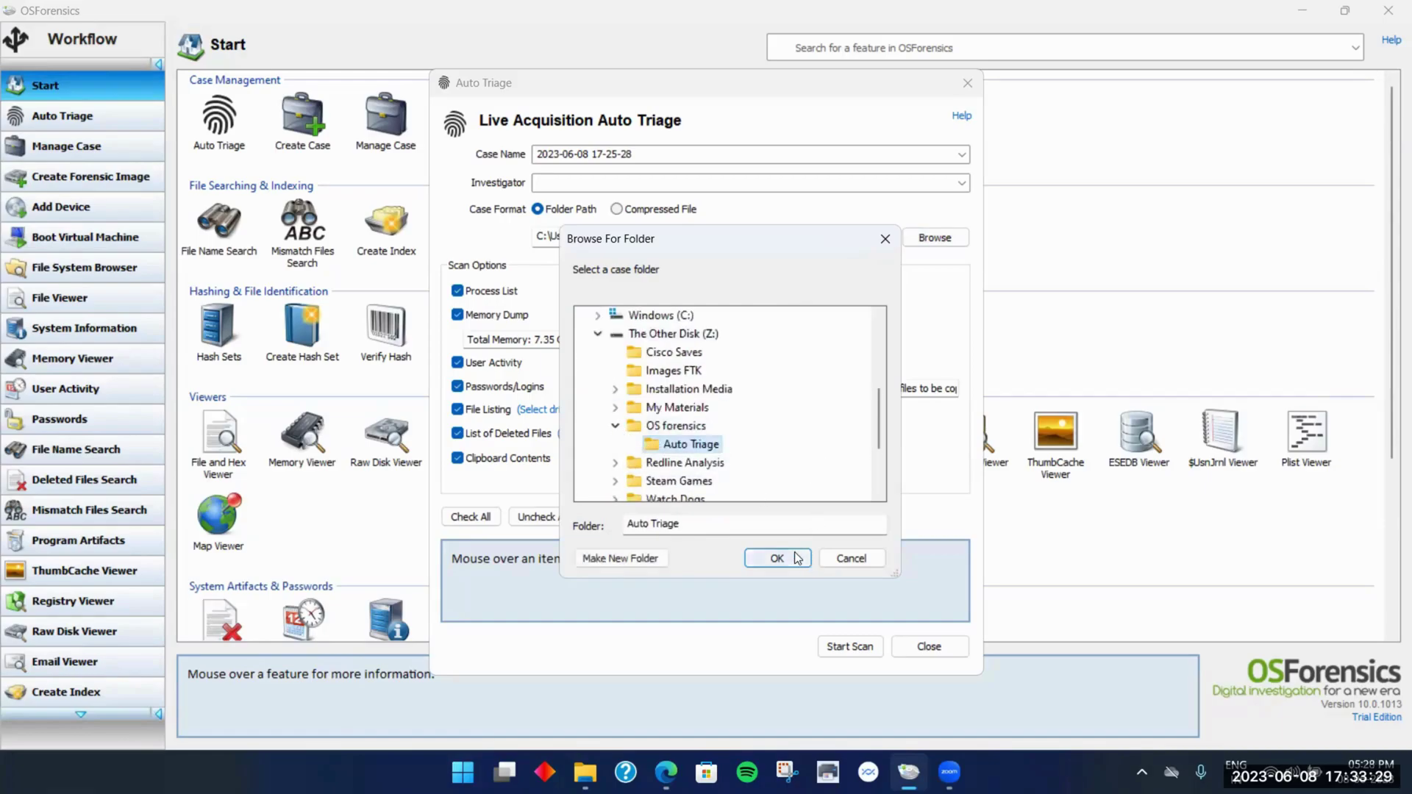
click(777, 558)
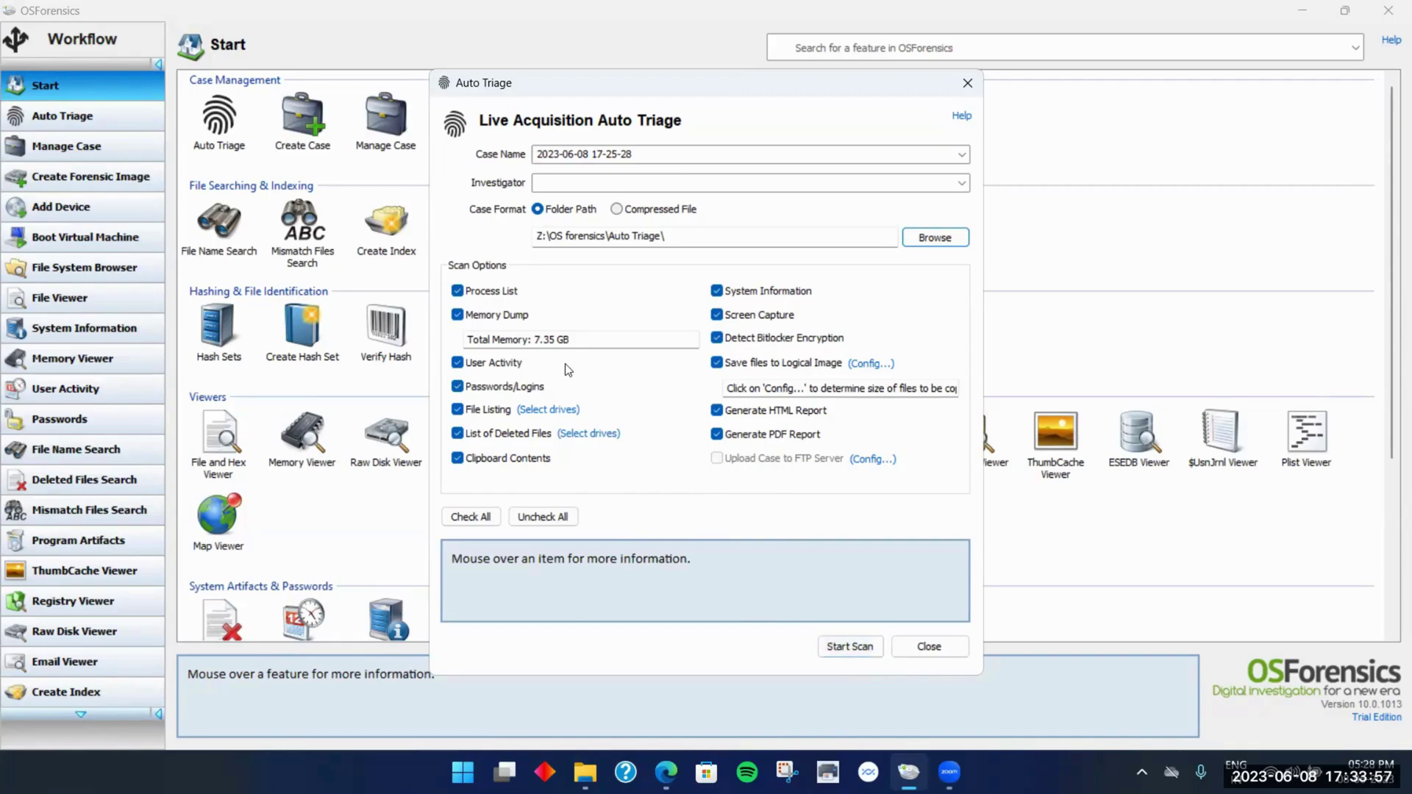
click(854, 649)
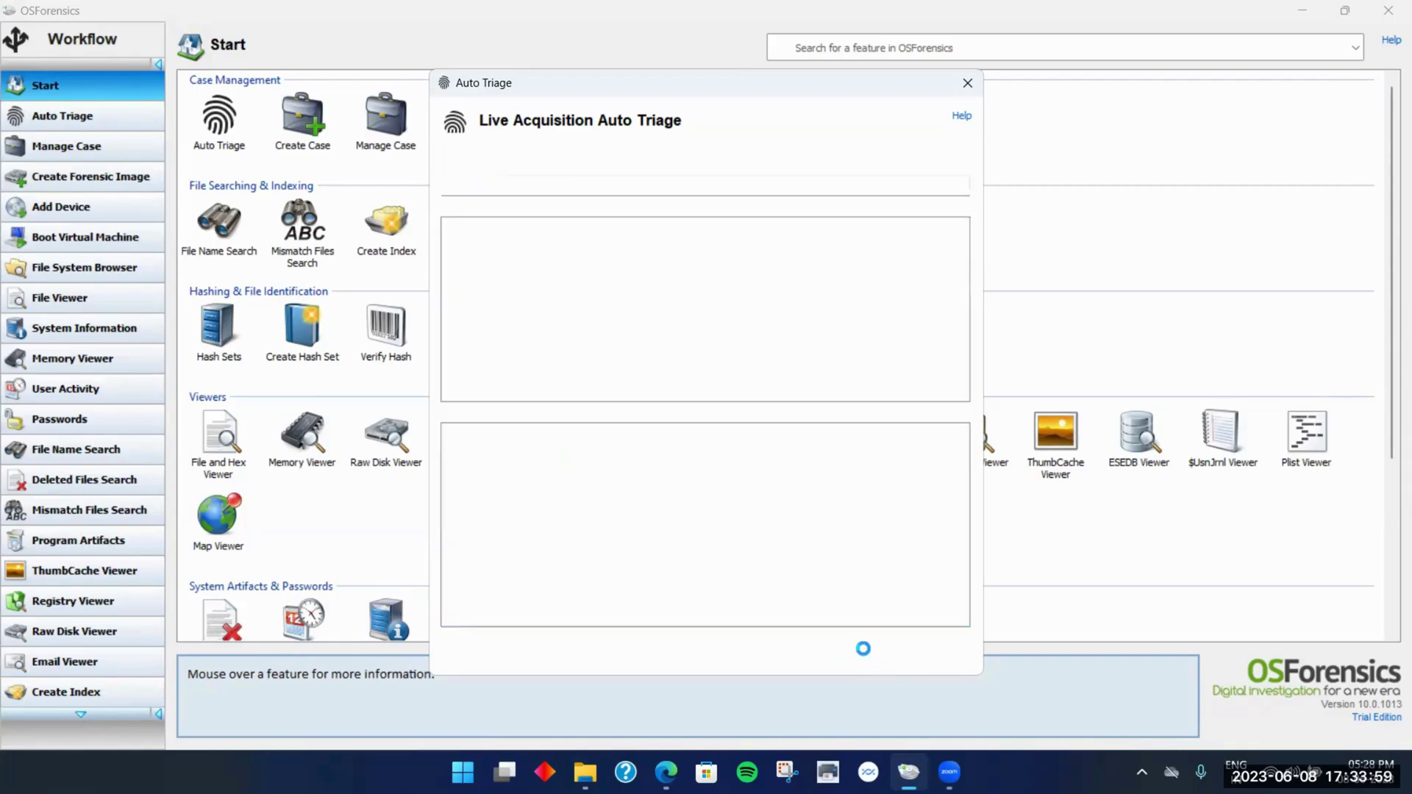
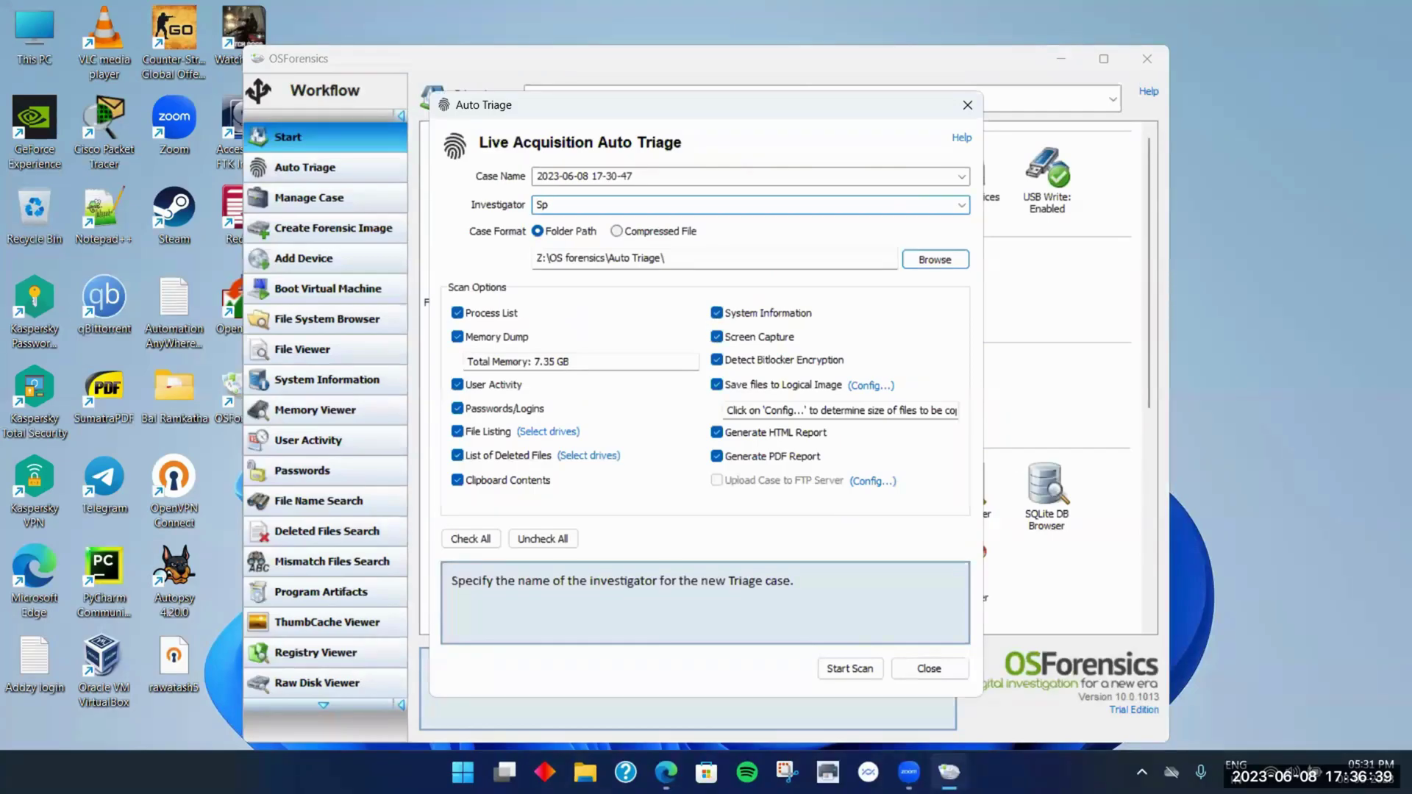
Enter "Someone" as the investigator for the triage case and start the live acquisition scan
text(omeone)
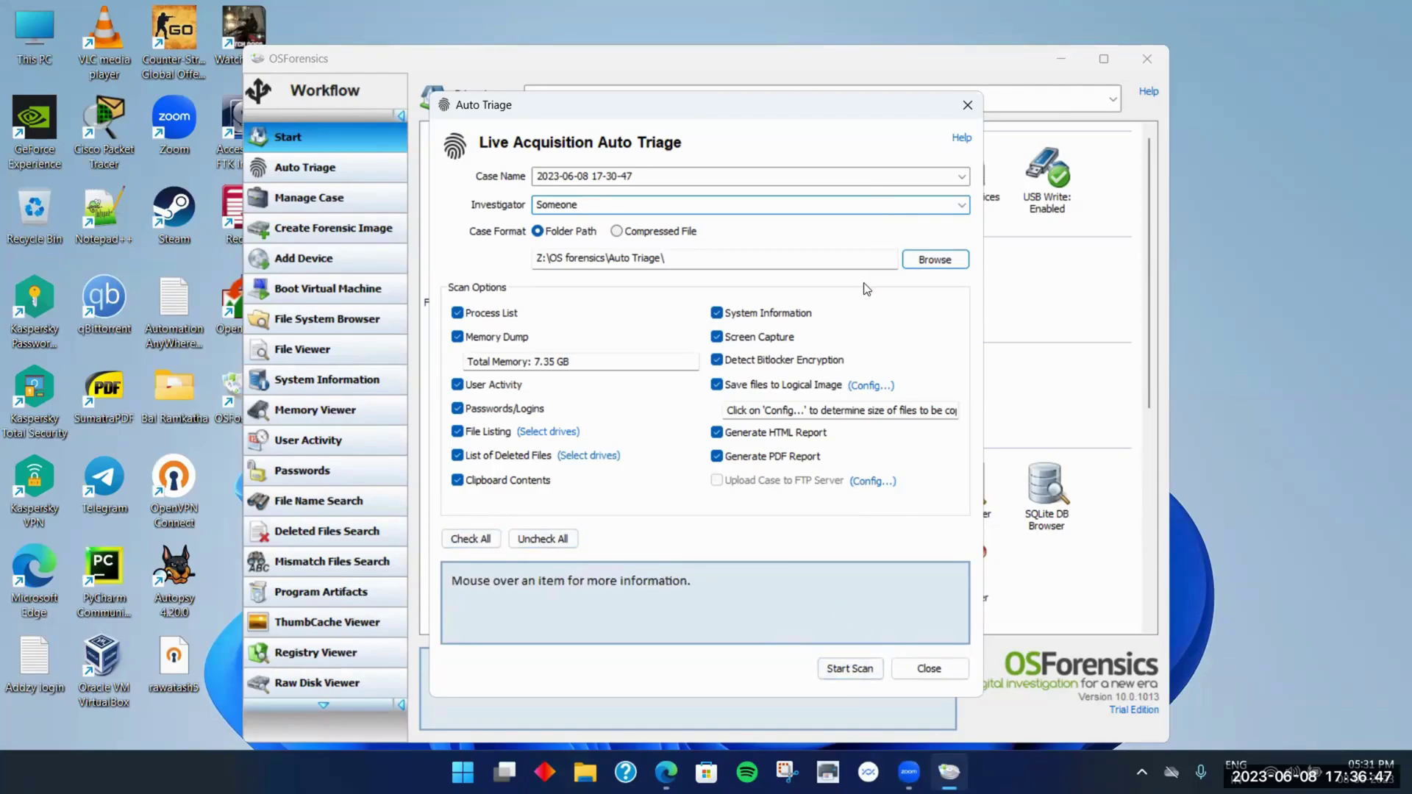
click(848, 670)
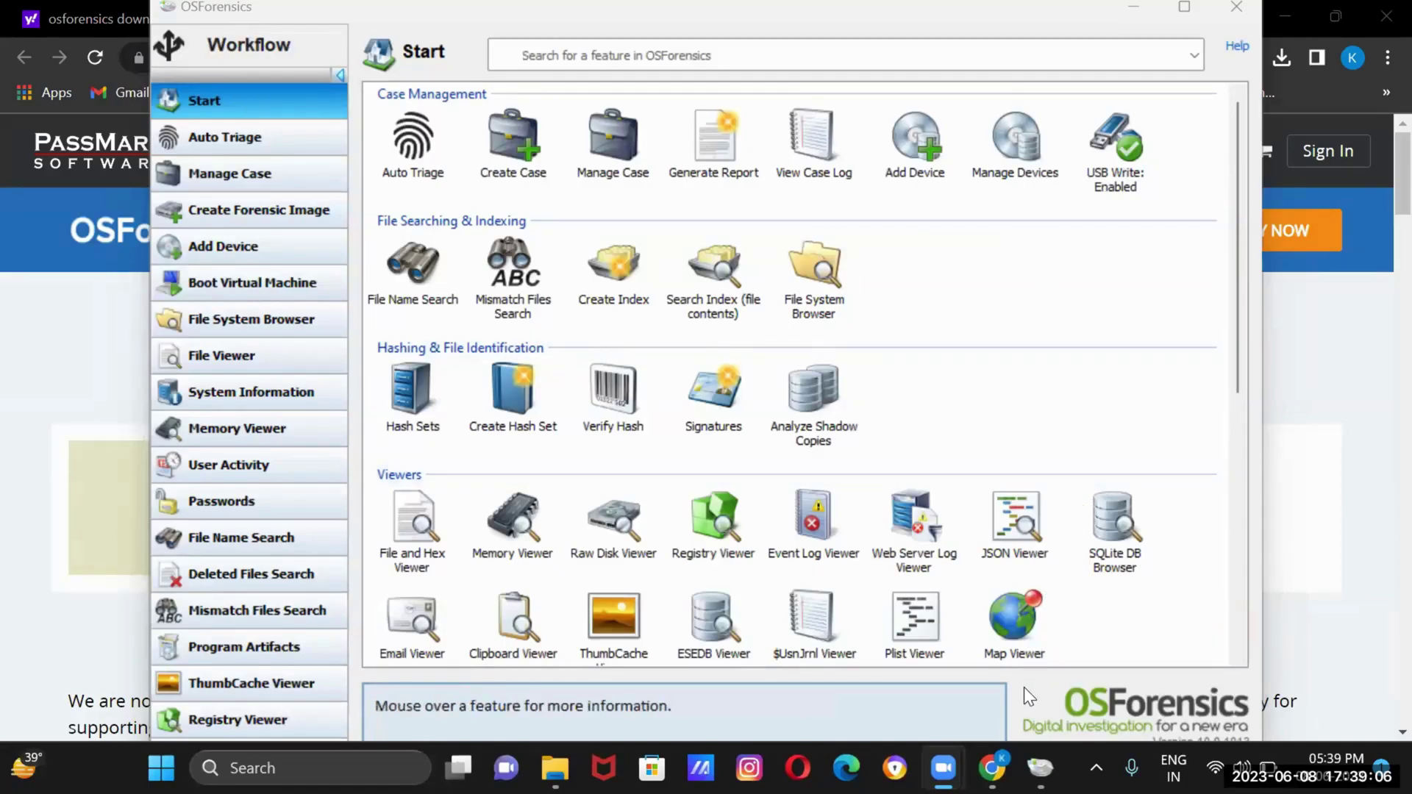
click(1041, 767)
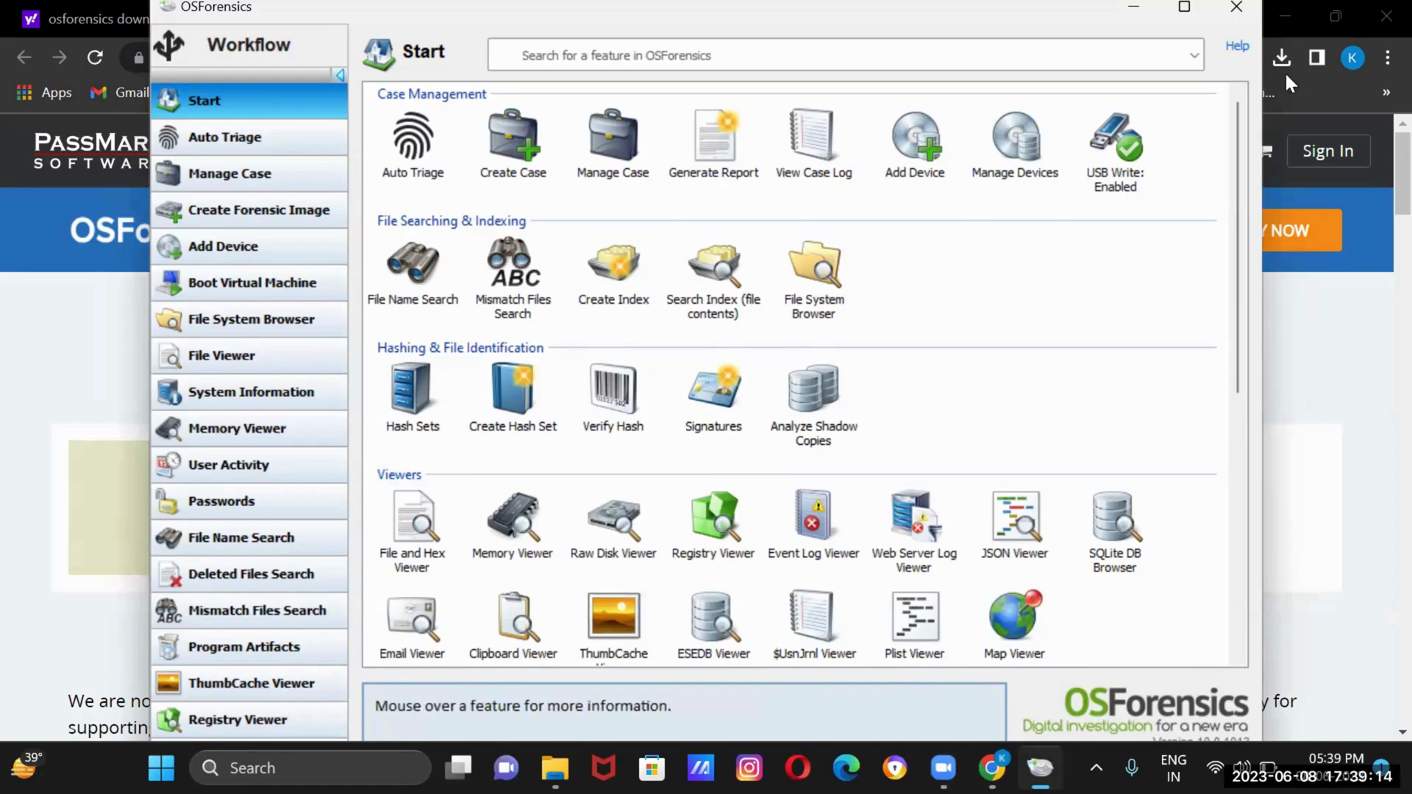
click(1241, 5)
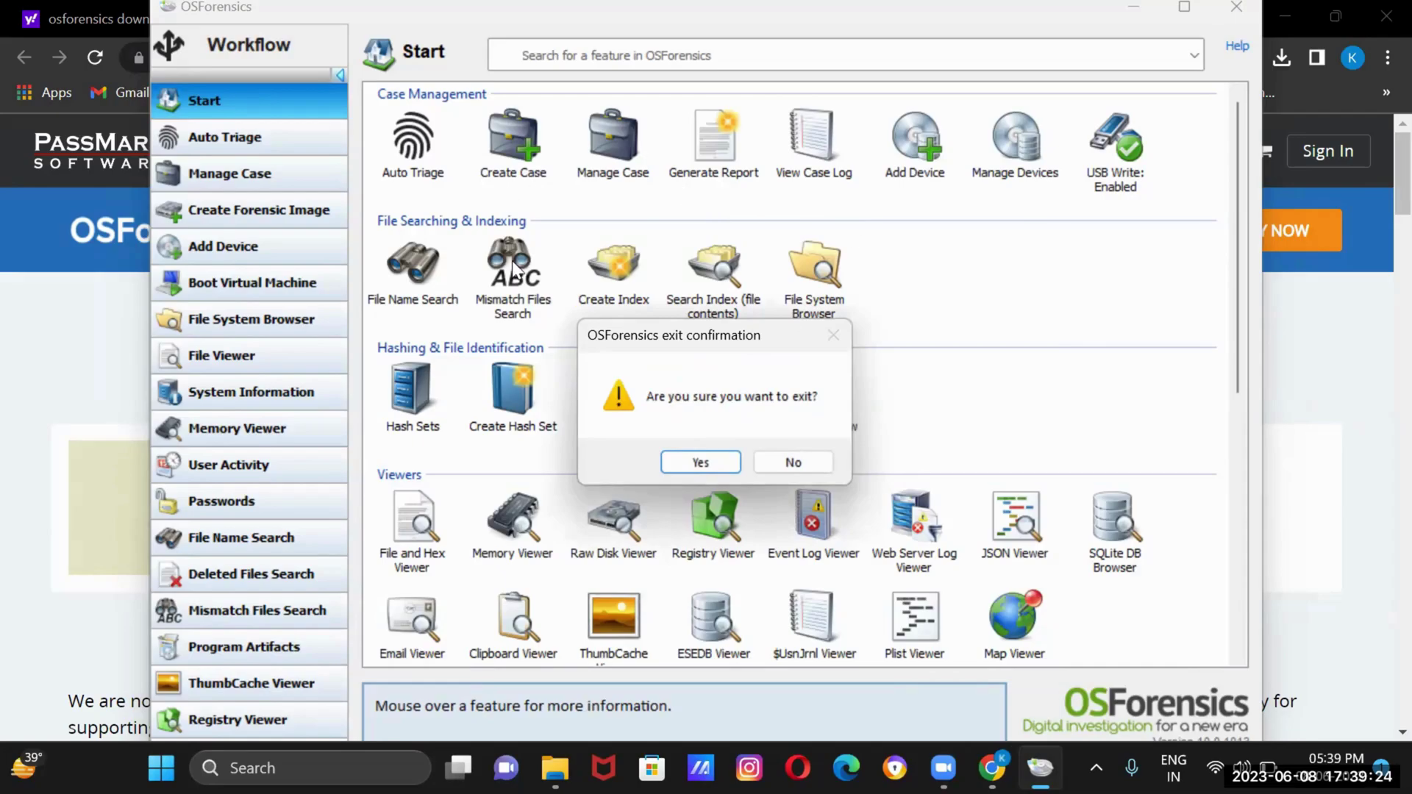
click(792, 462)
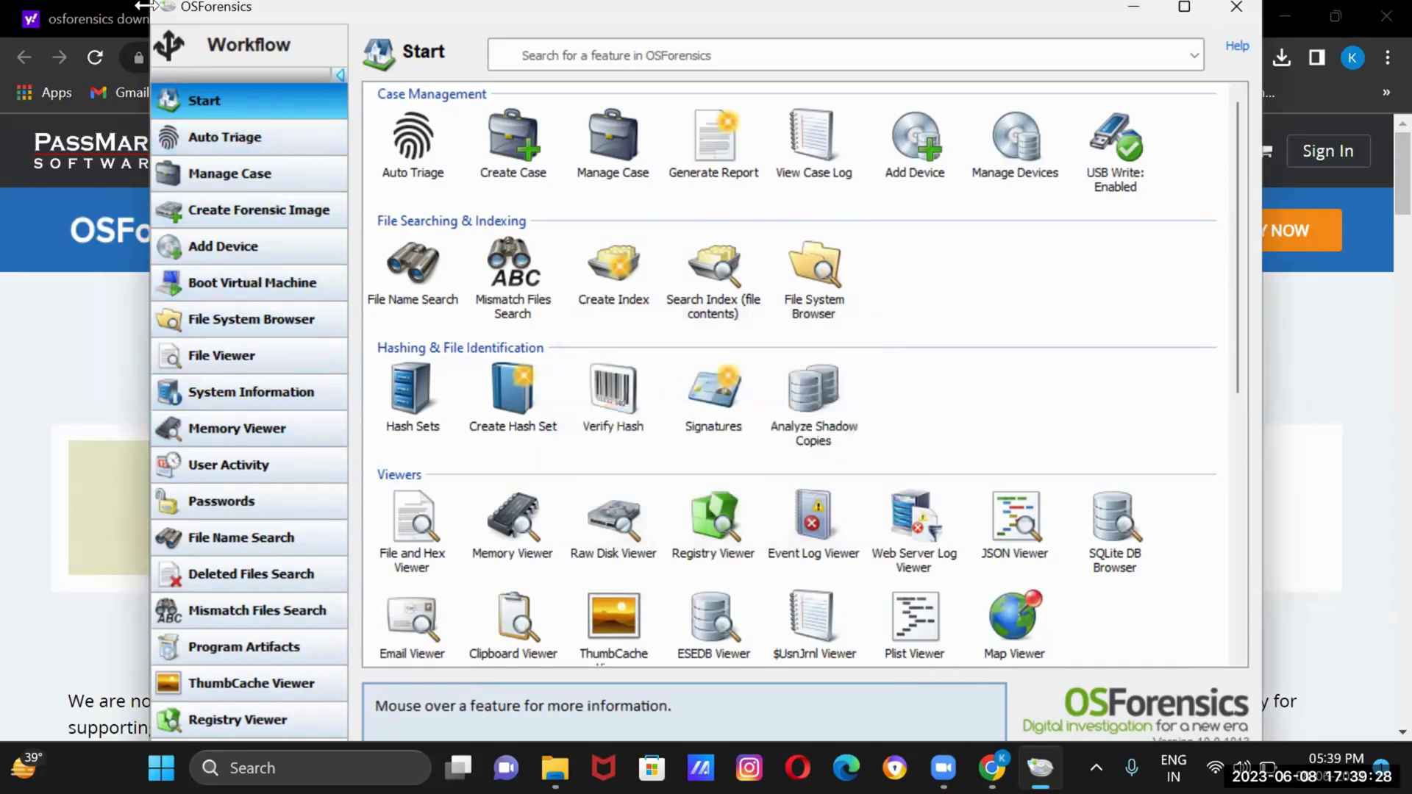
Minimize the browser and OSForensics windows to show the desktop, and bring up the Zoom meeting controls
click(1289, 14)
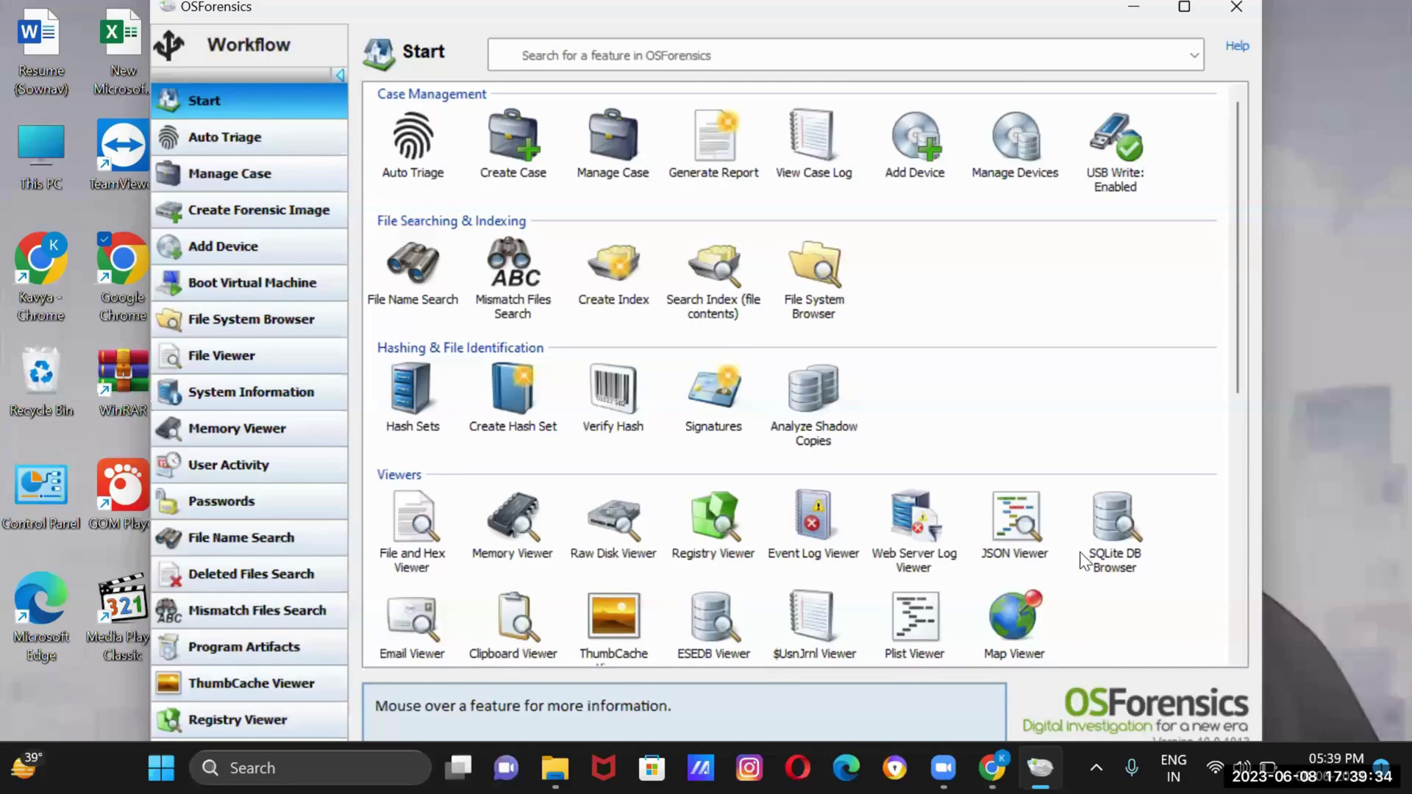
click(943, 768)
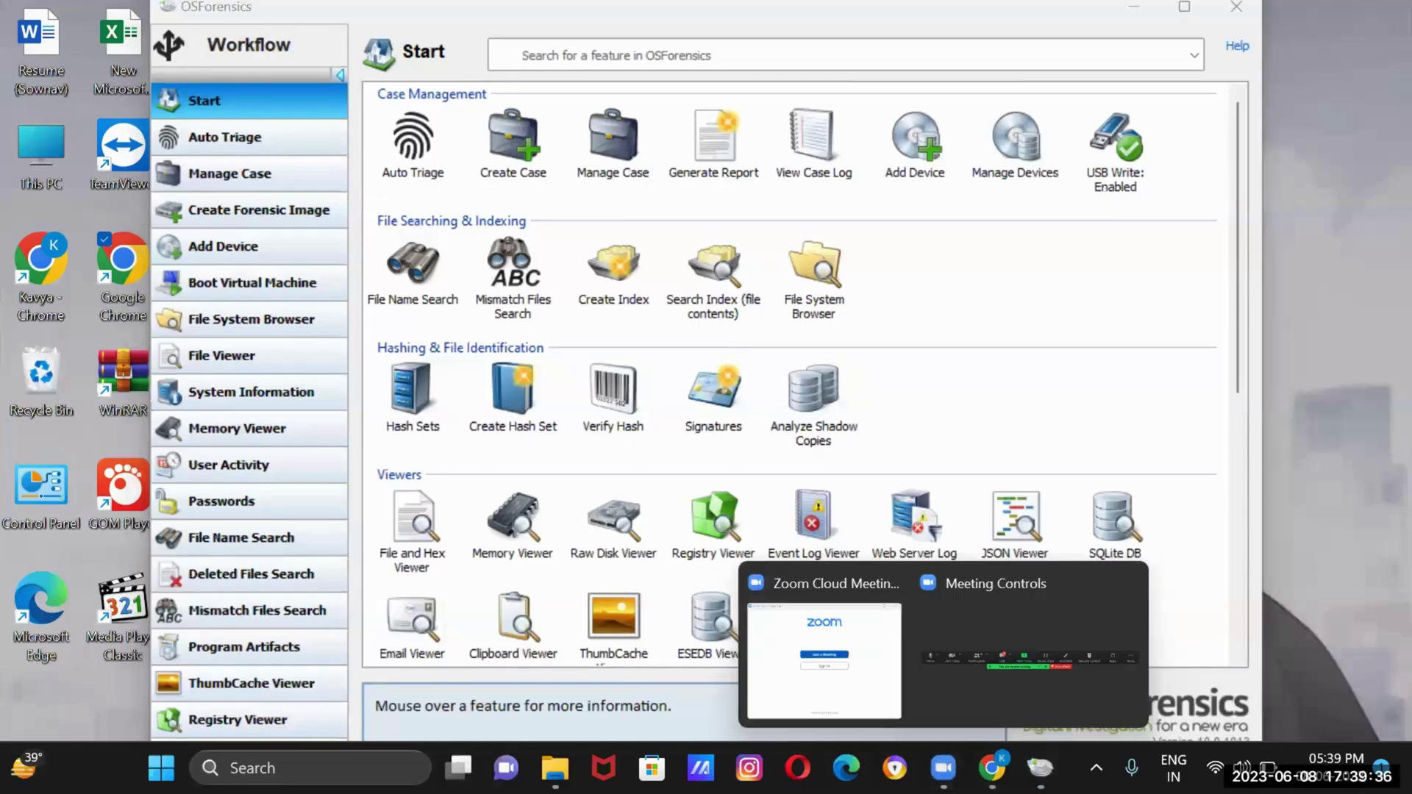
click(989, 677)
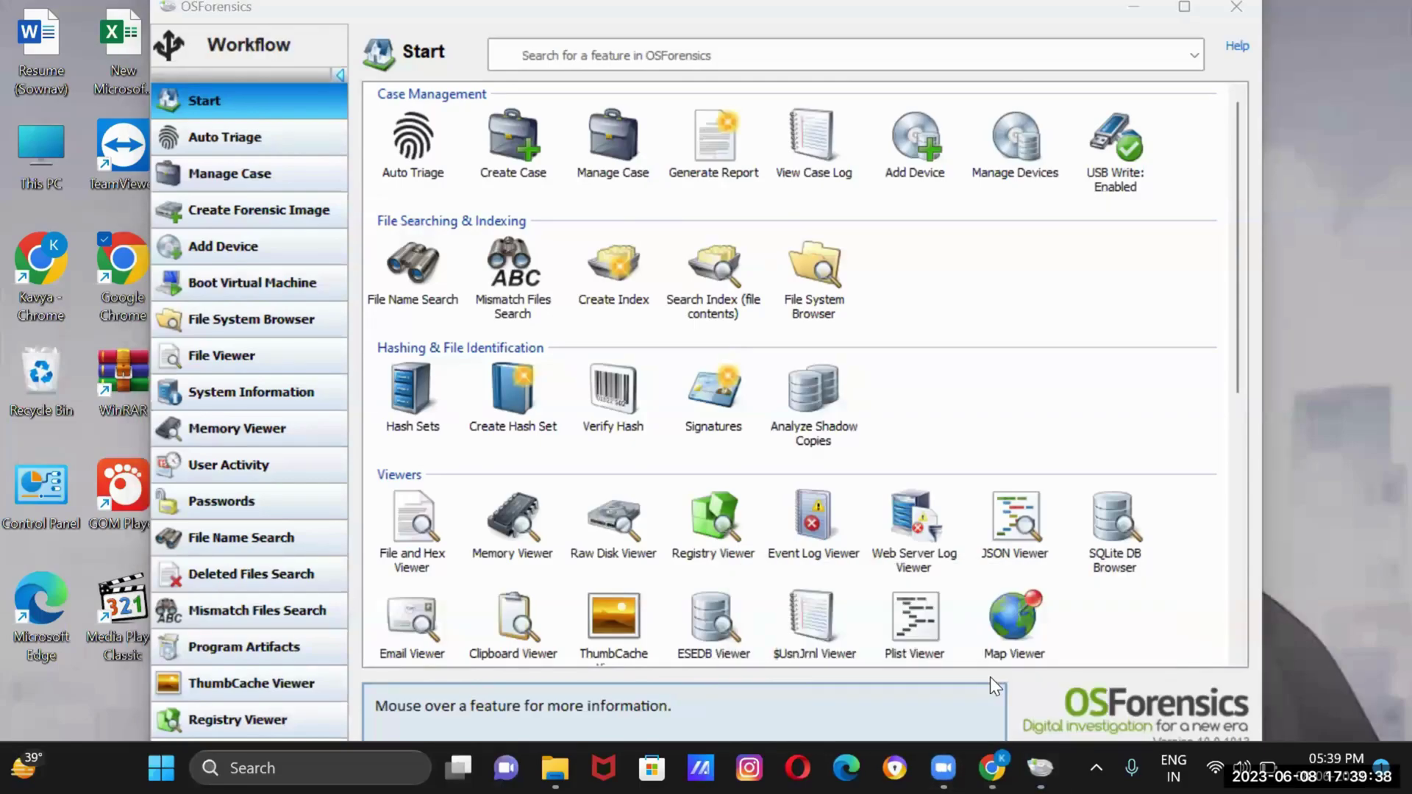
click(943, 767)
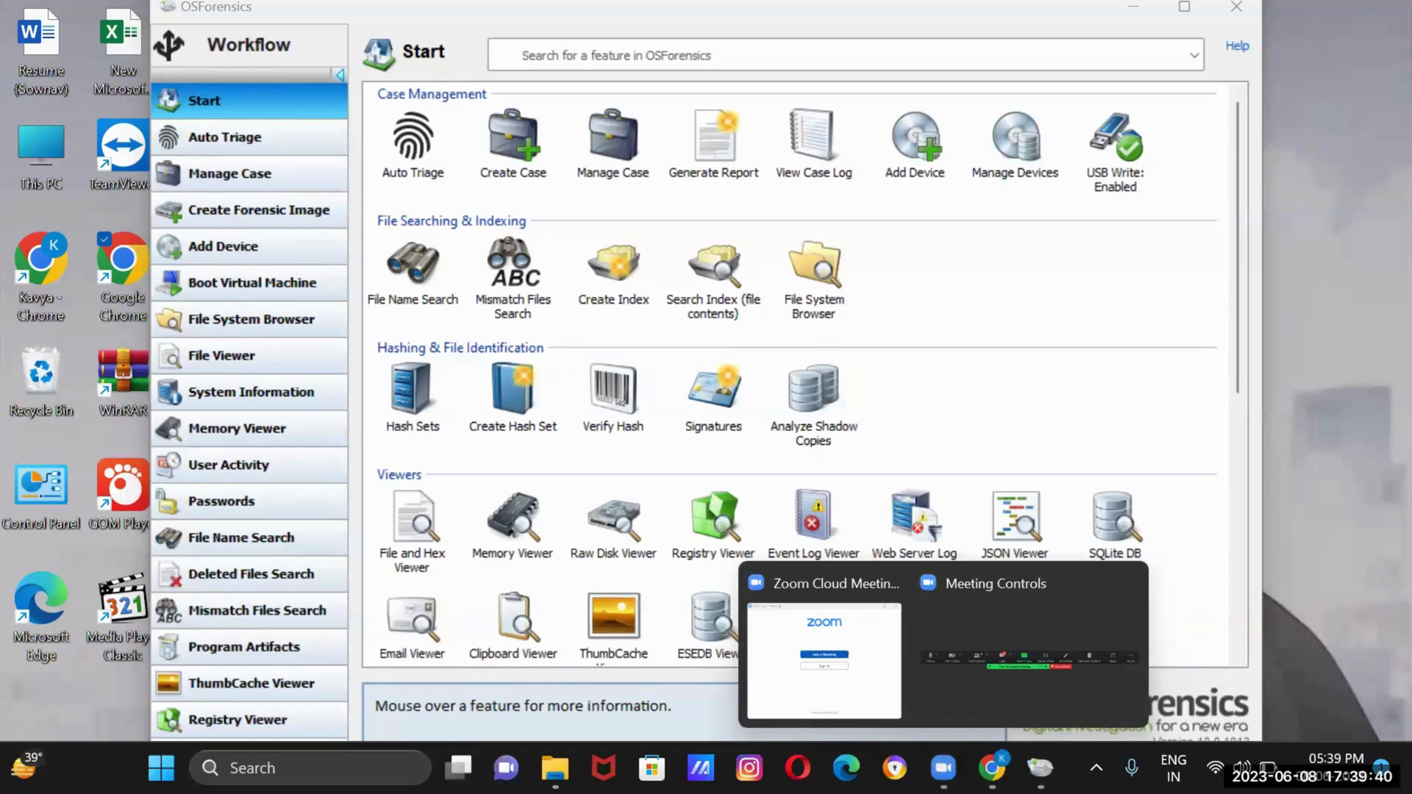
click(853, 731)
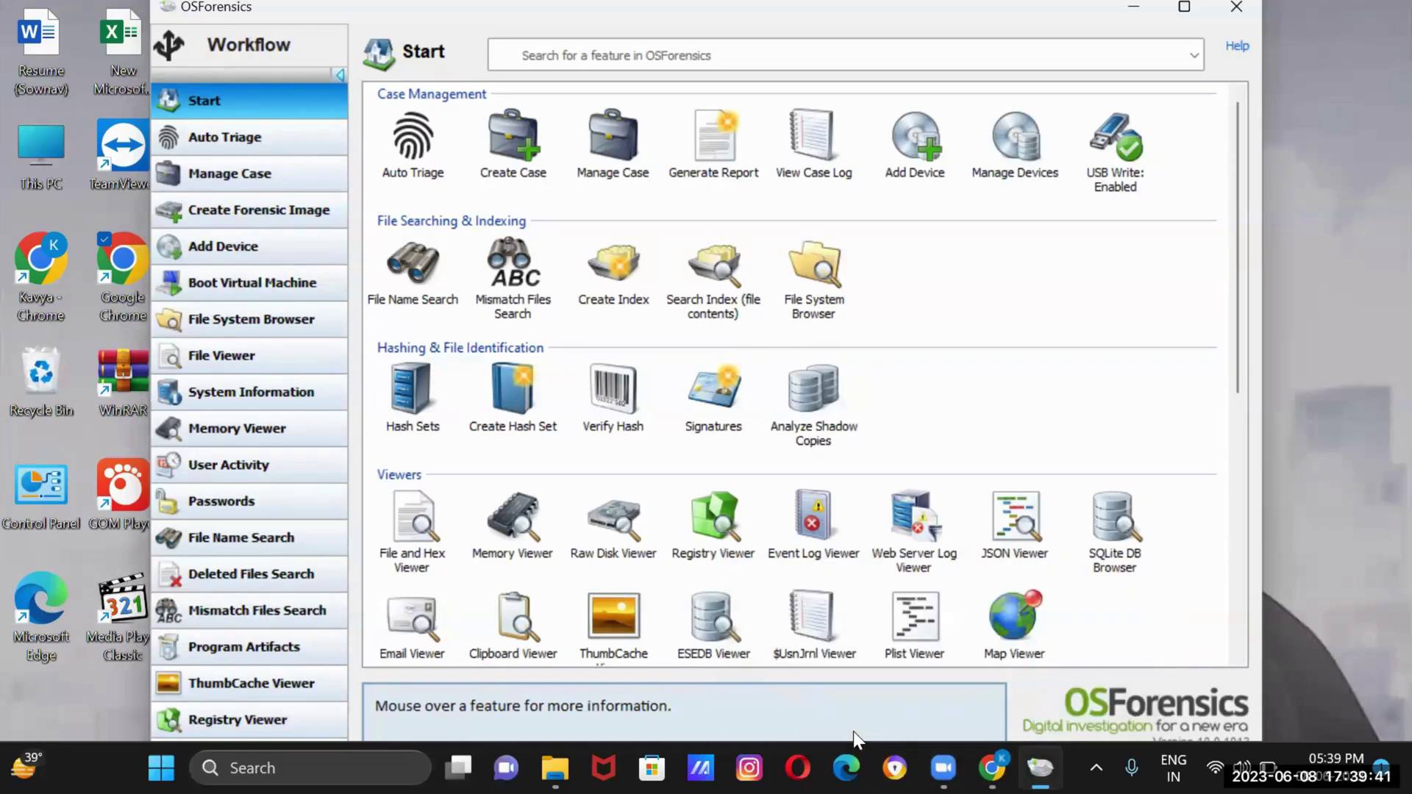
click(1033, 753)
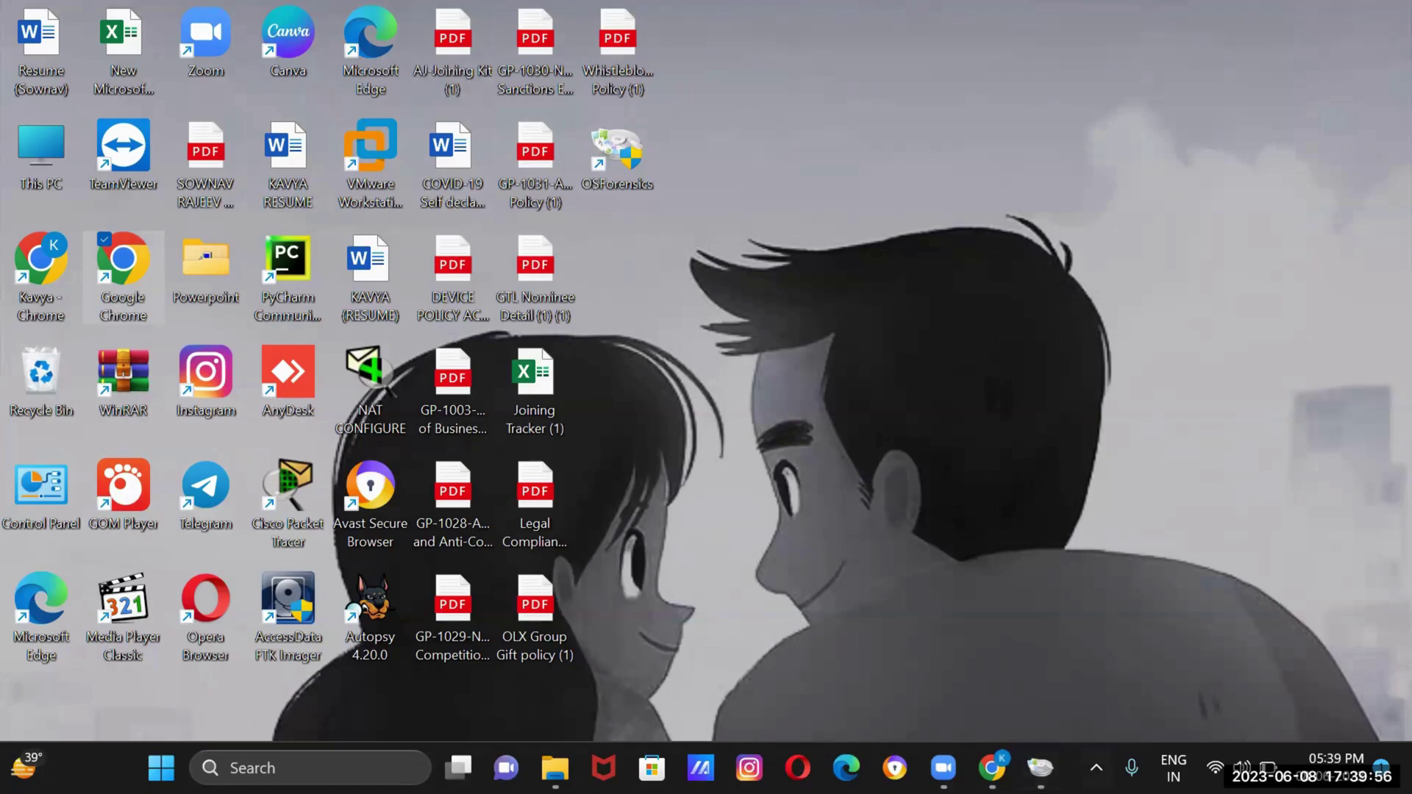
mouse_move(944, 767)
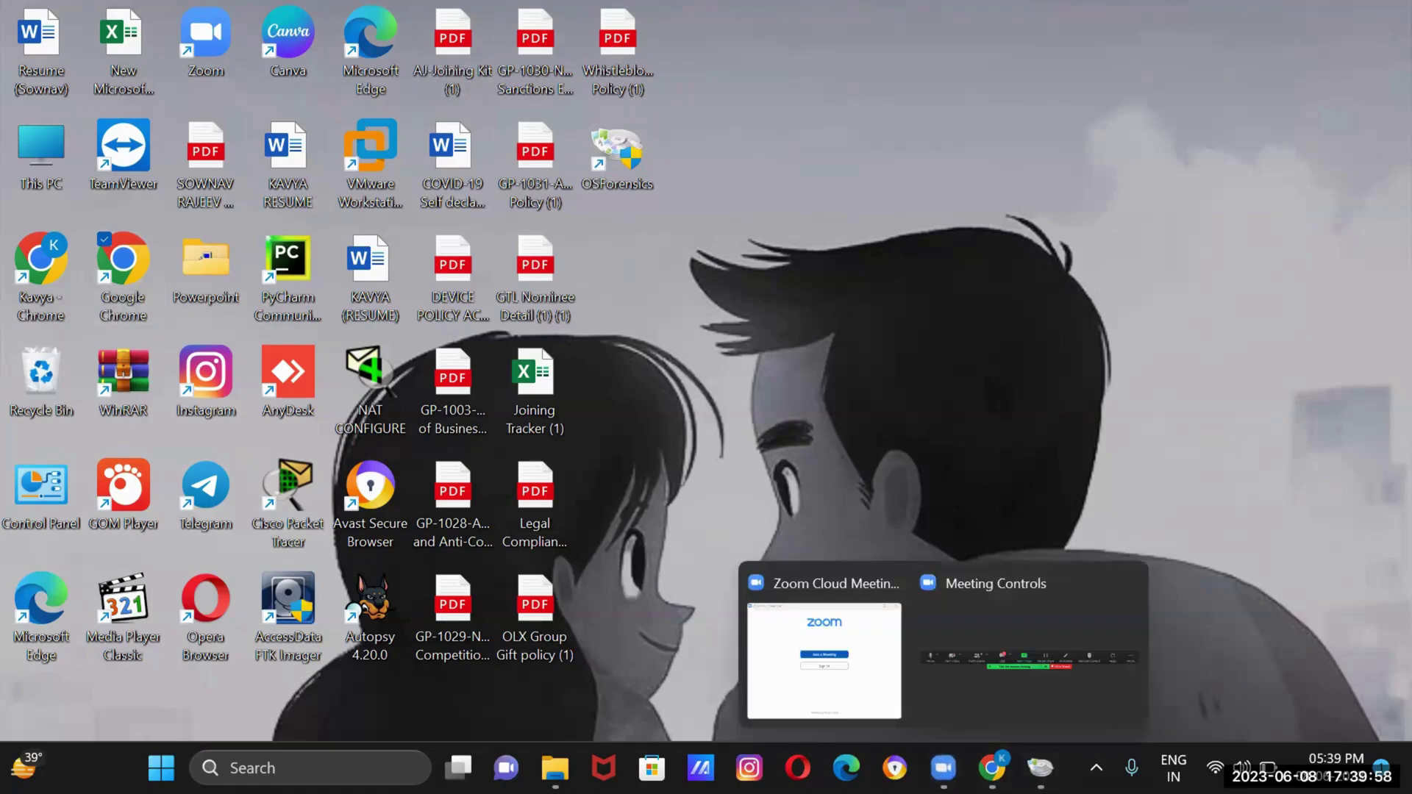
click(967, 662)
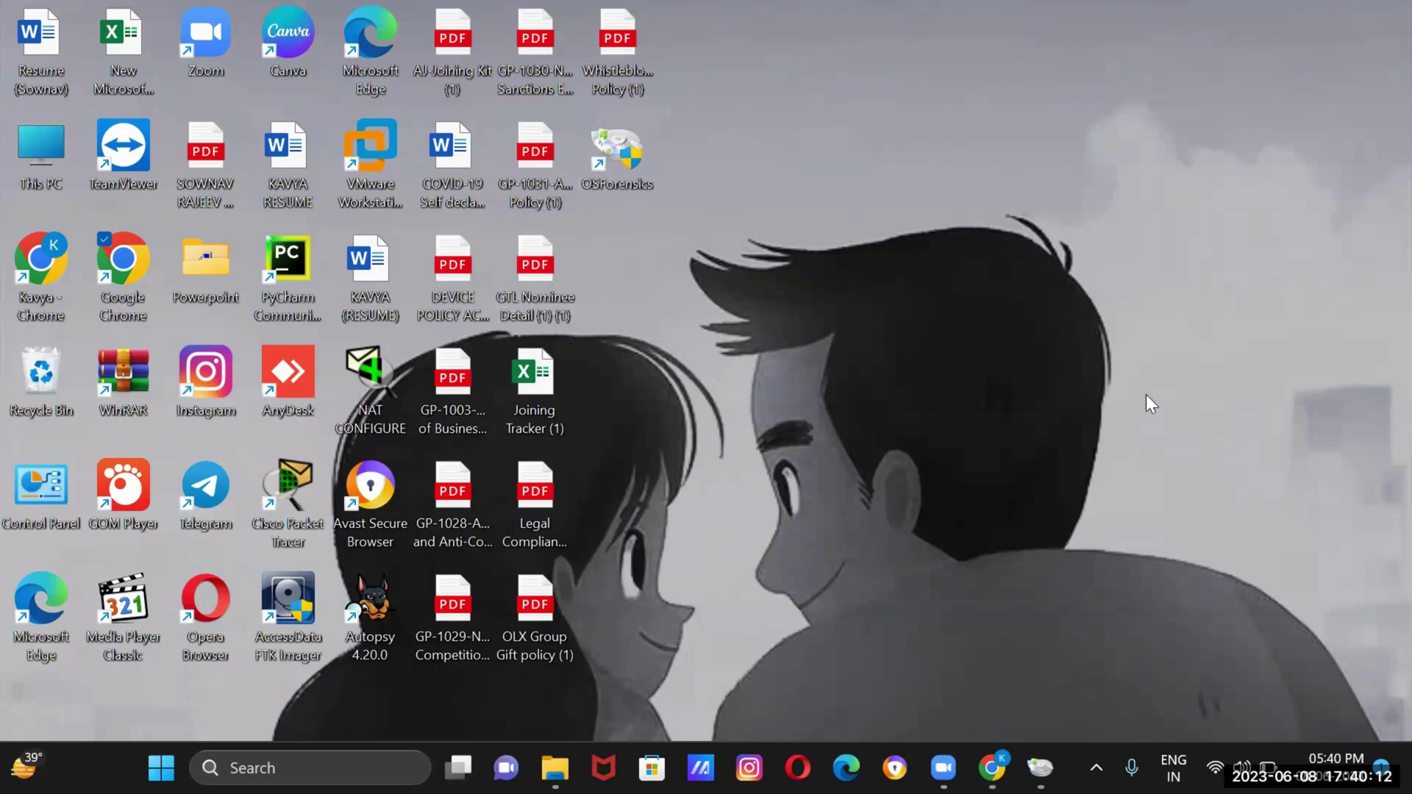
mouse_move(943, 768)
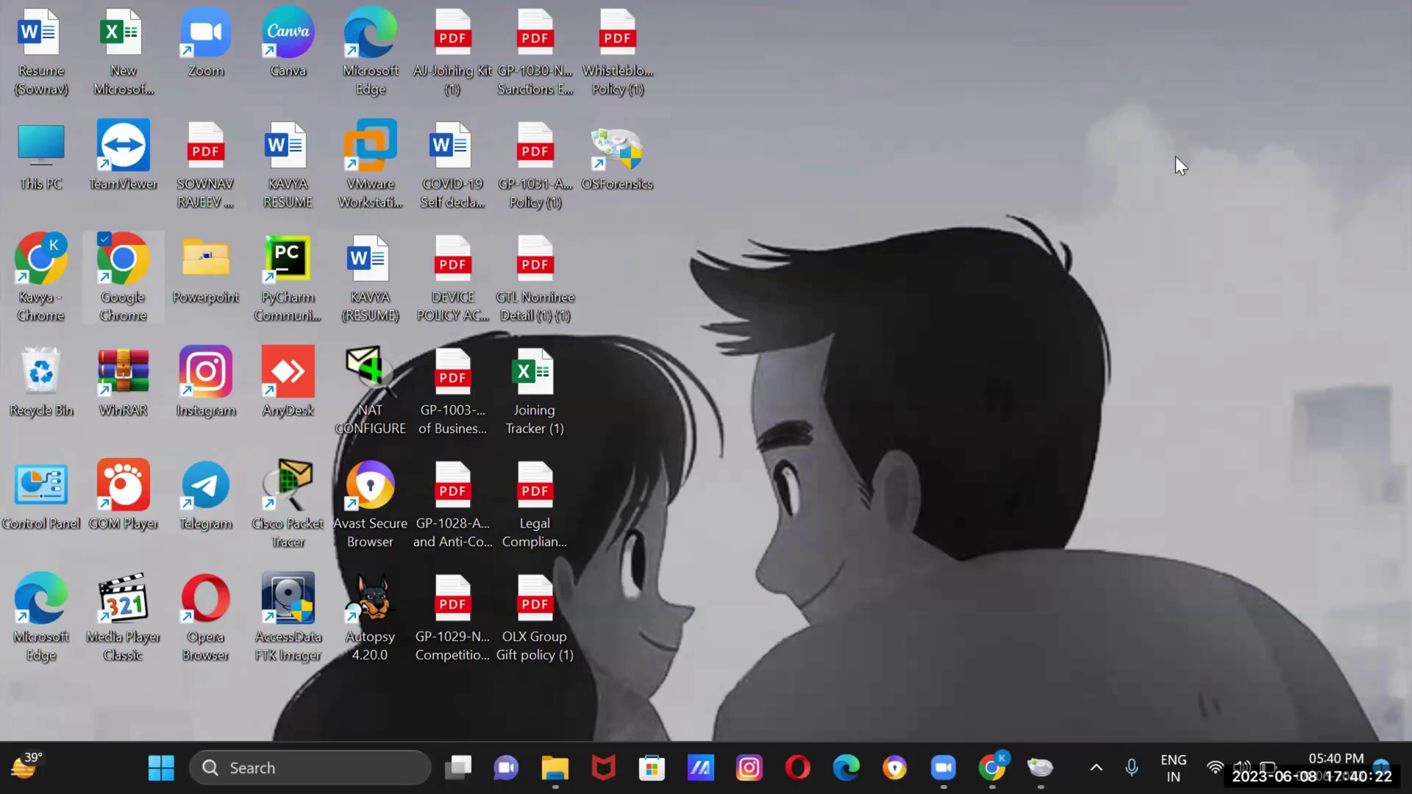
click(943, 768)
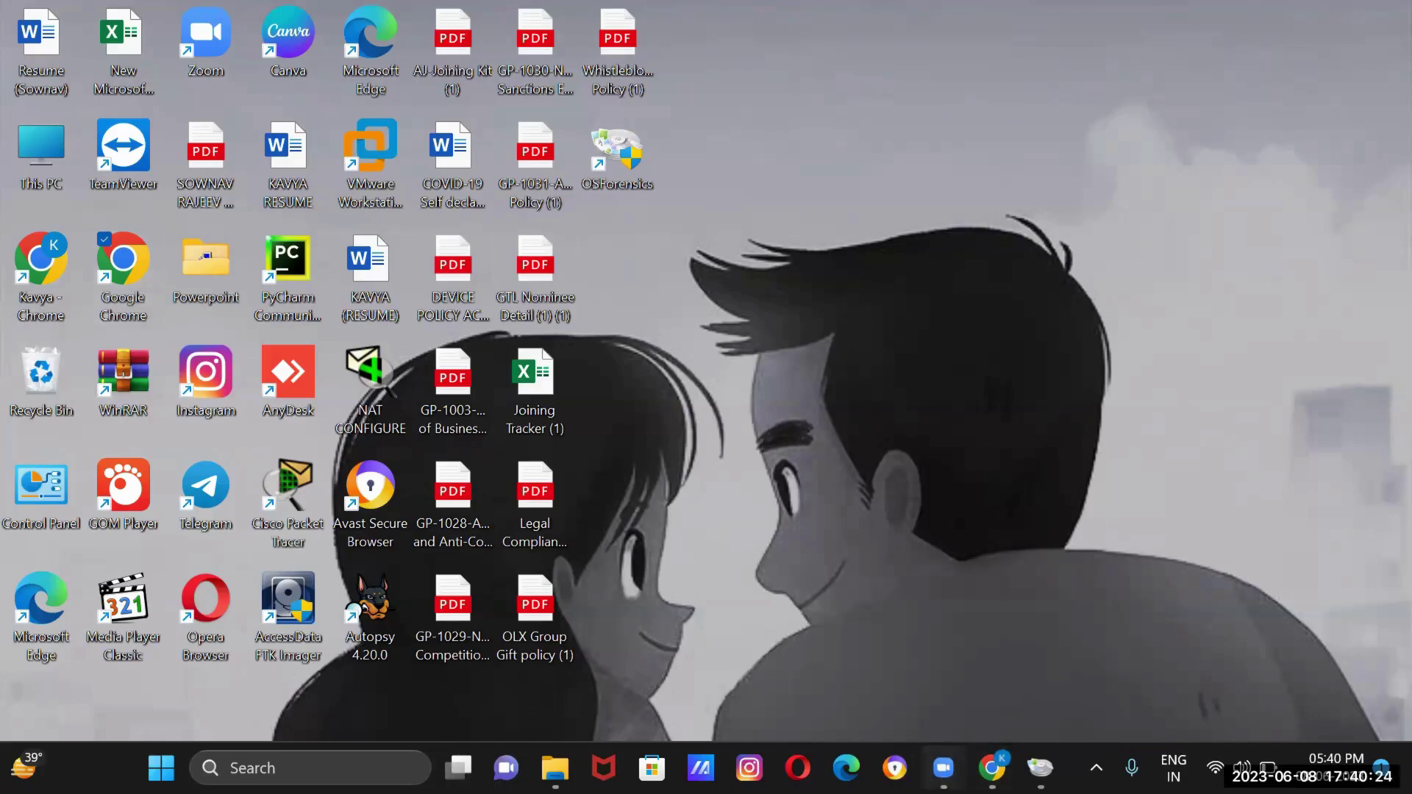
click(966, 677)
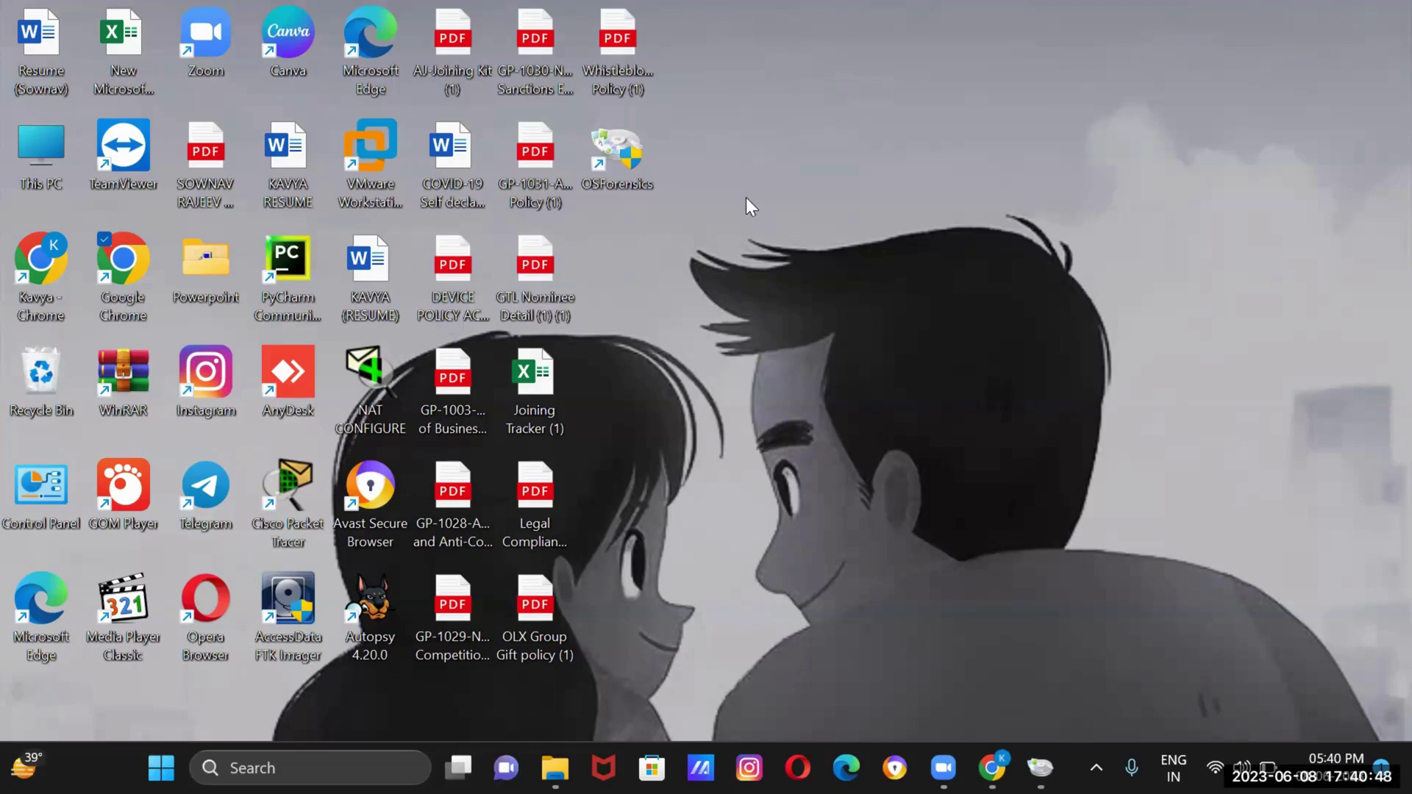
Switch to OSForensics and look over the features on its Start page, keeping the program open
click(1028, 756)
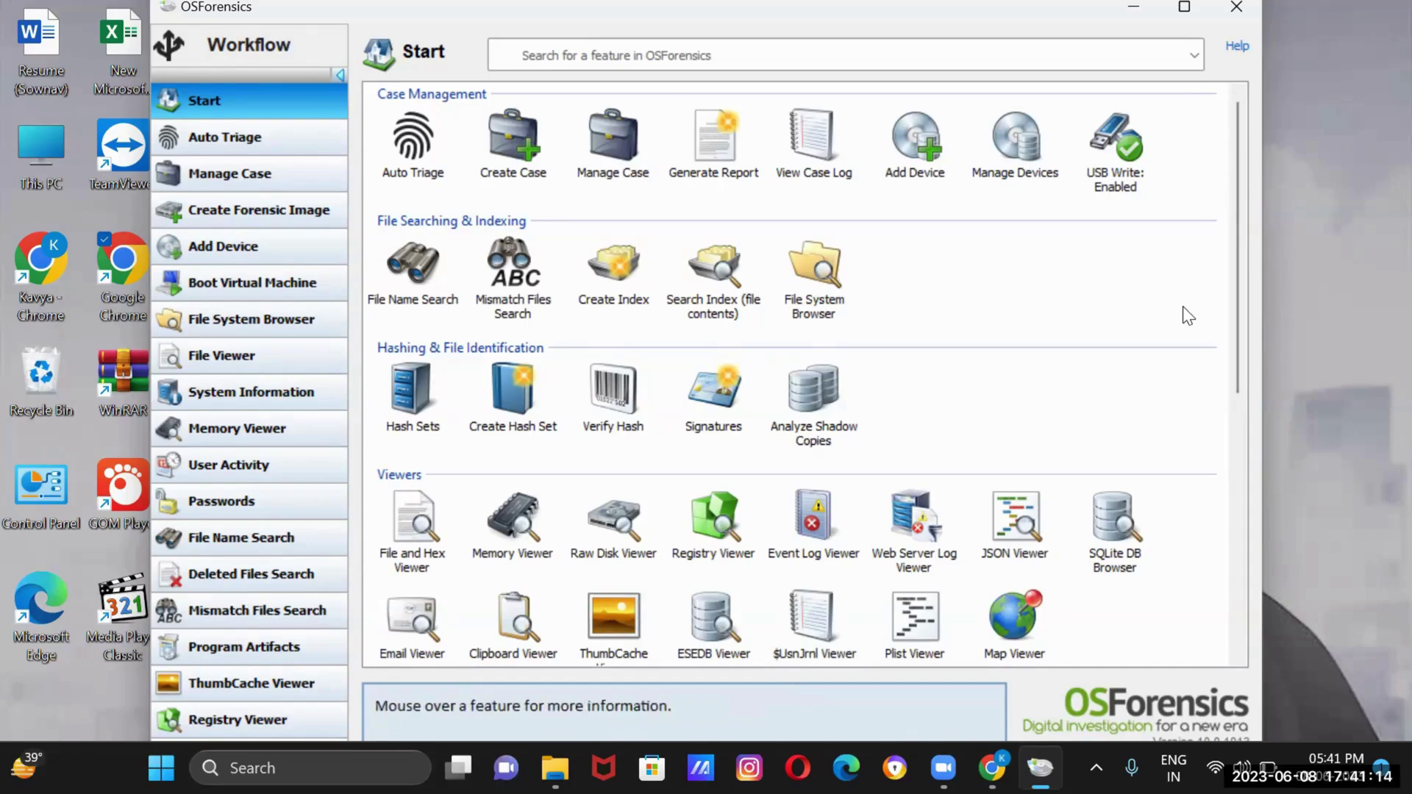
scroll(1236, 158, down, 2)
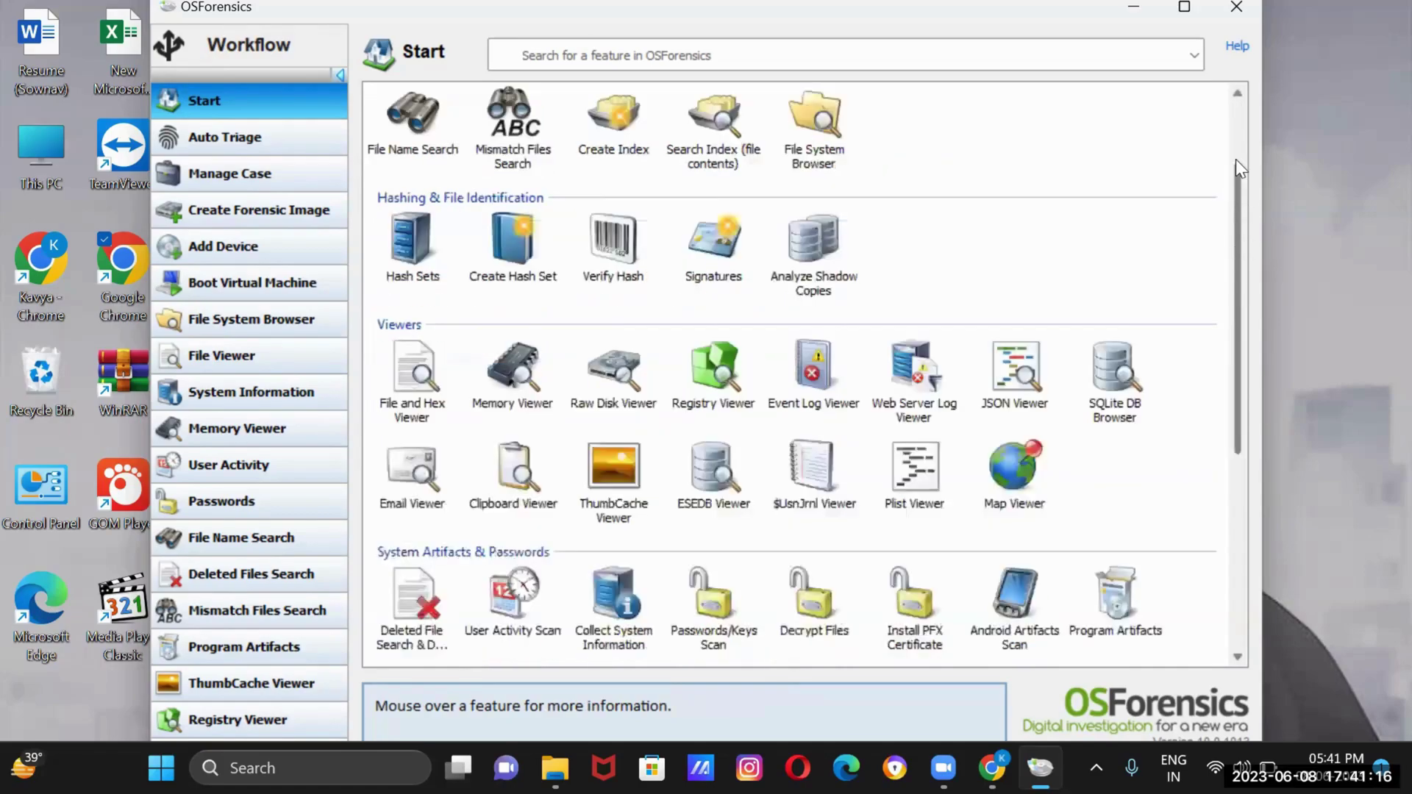
scroll(1199, 105, up, 2)
click(1248, 9)
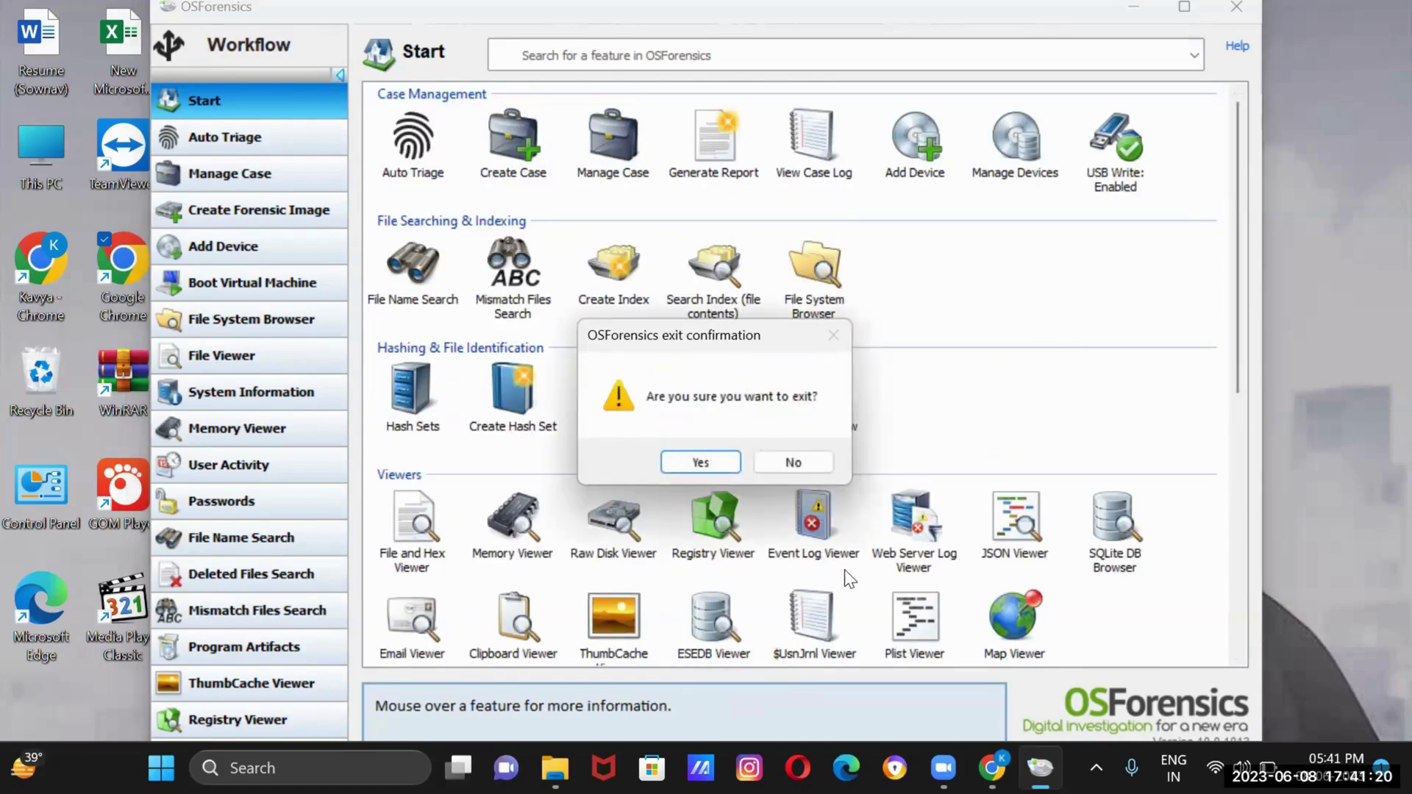
click(786, 462)
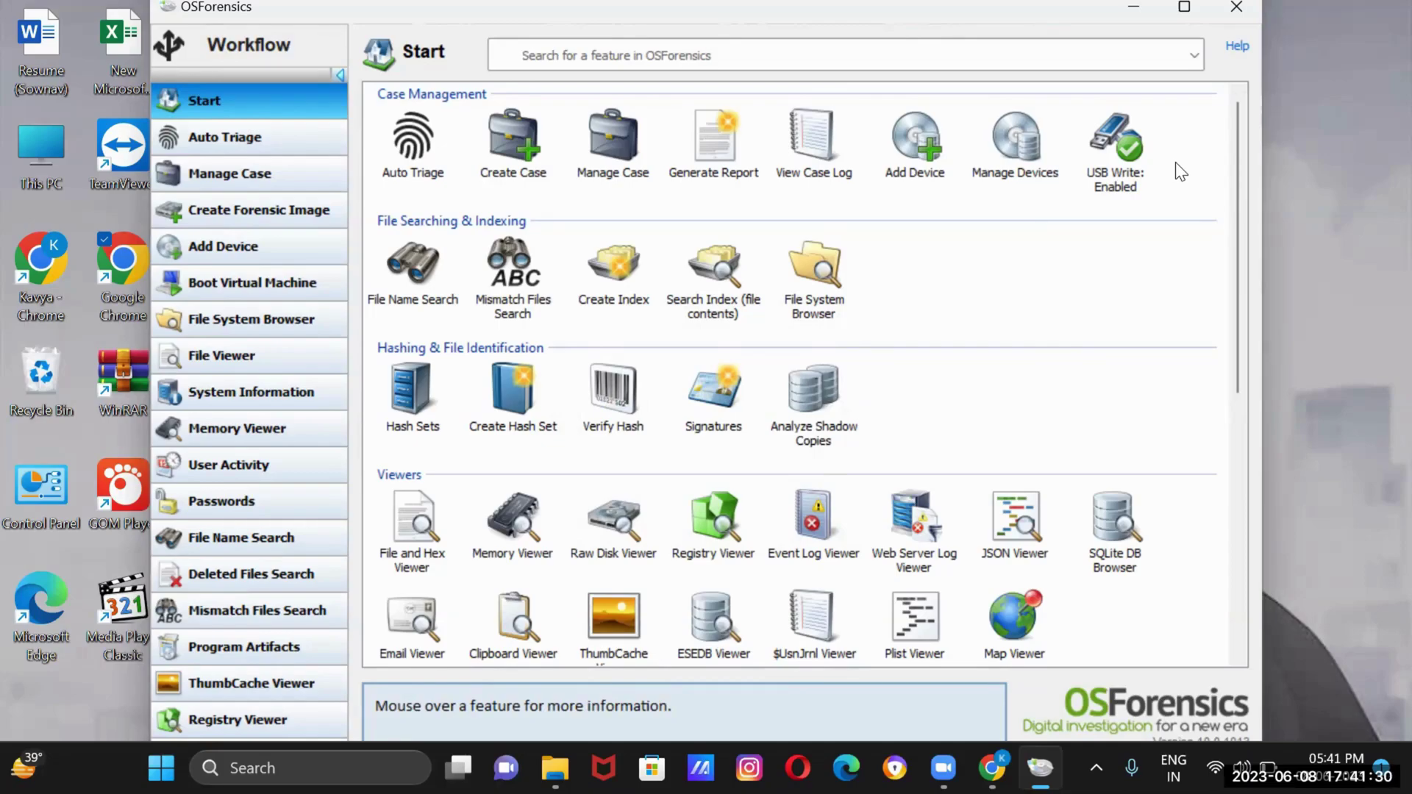
Open the Live Acquisition Auto Triage setup and try to add a device while it is open
click(296, 137)
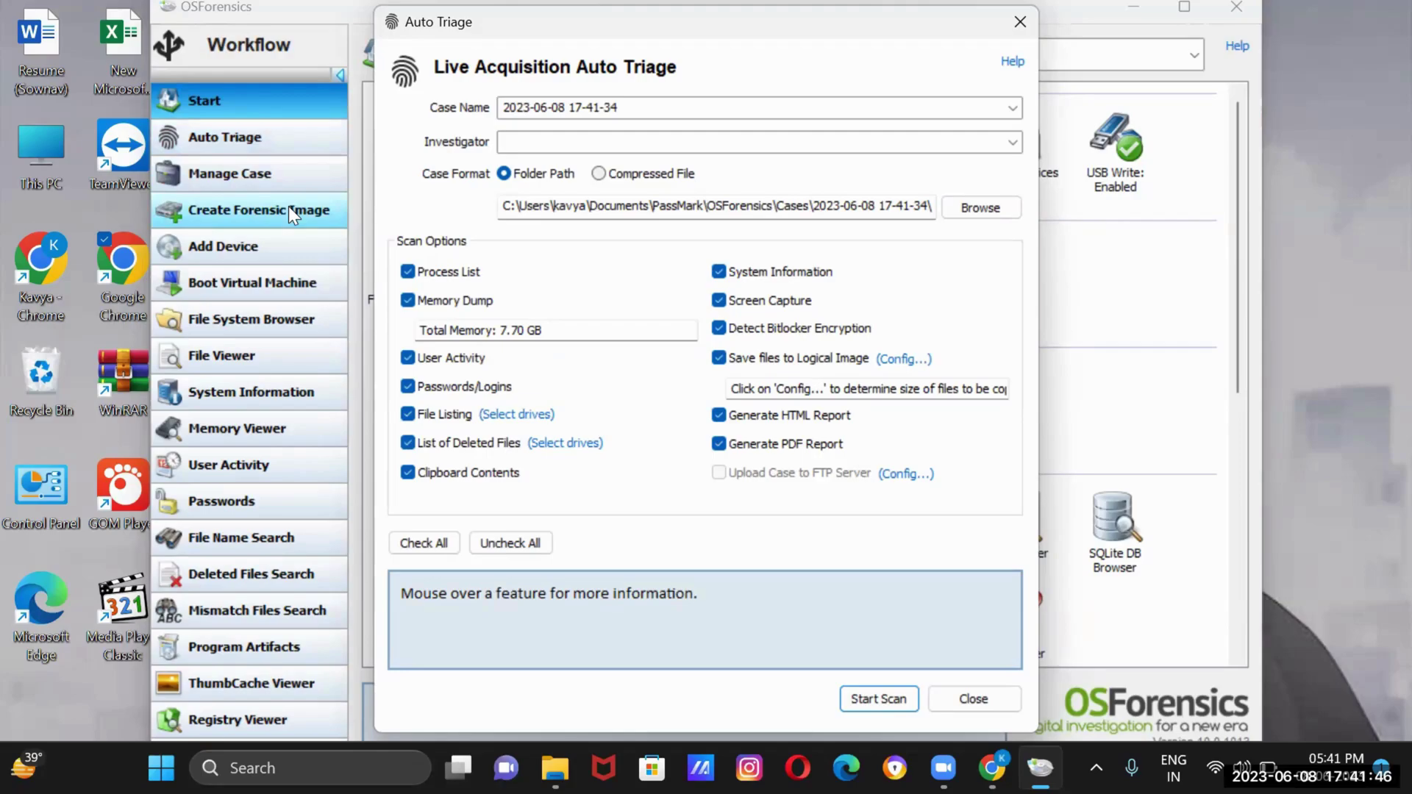
click(269, 239)
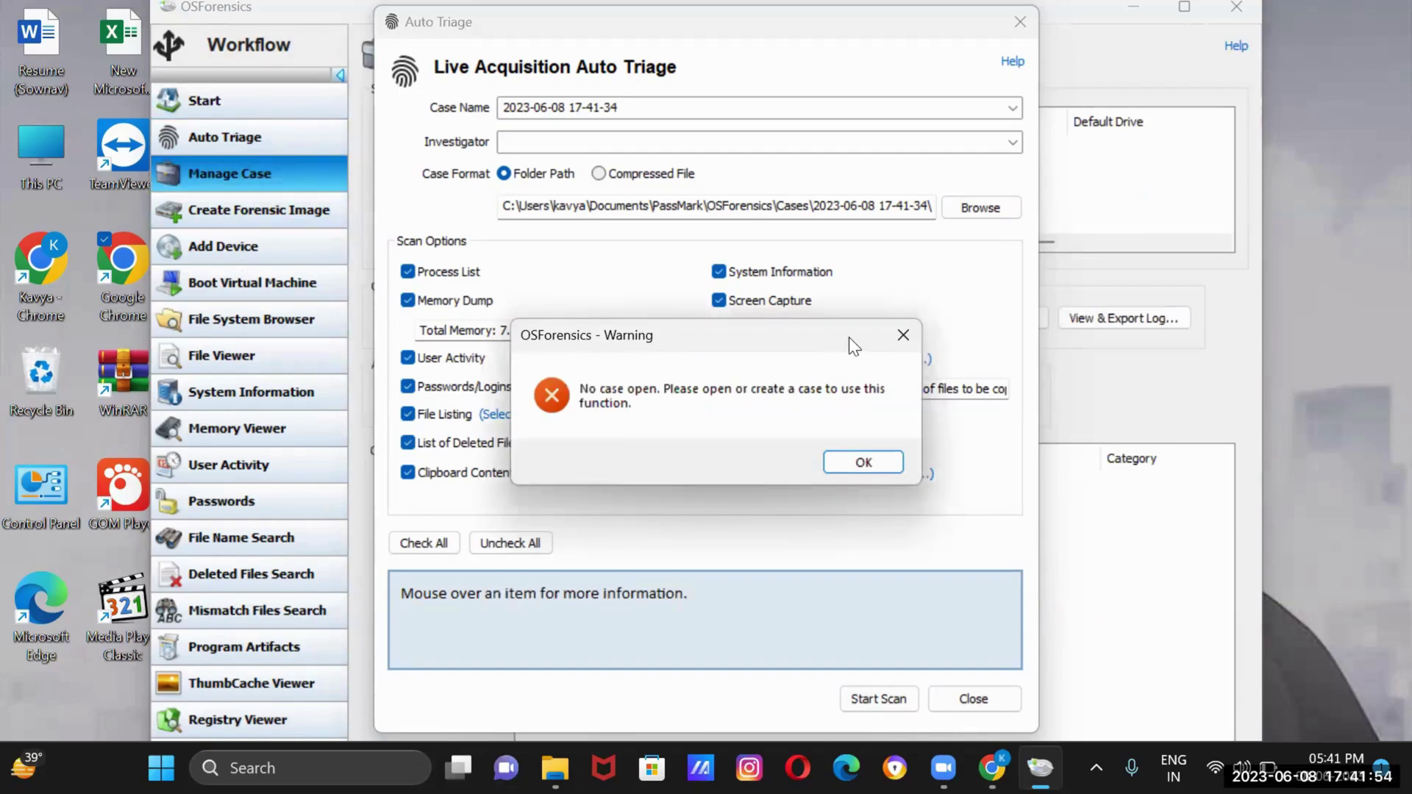
click(896, 335)
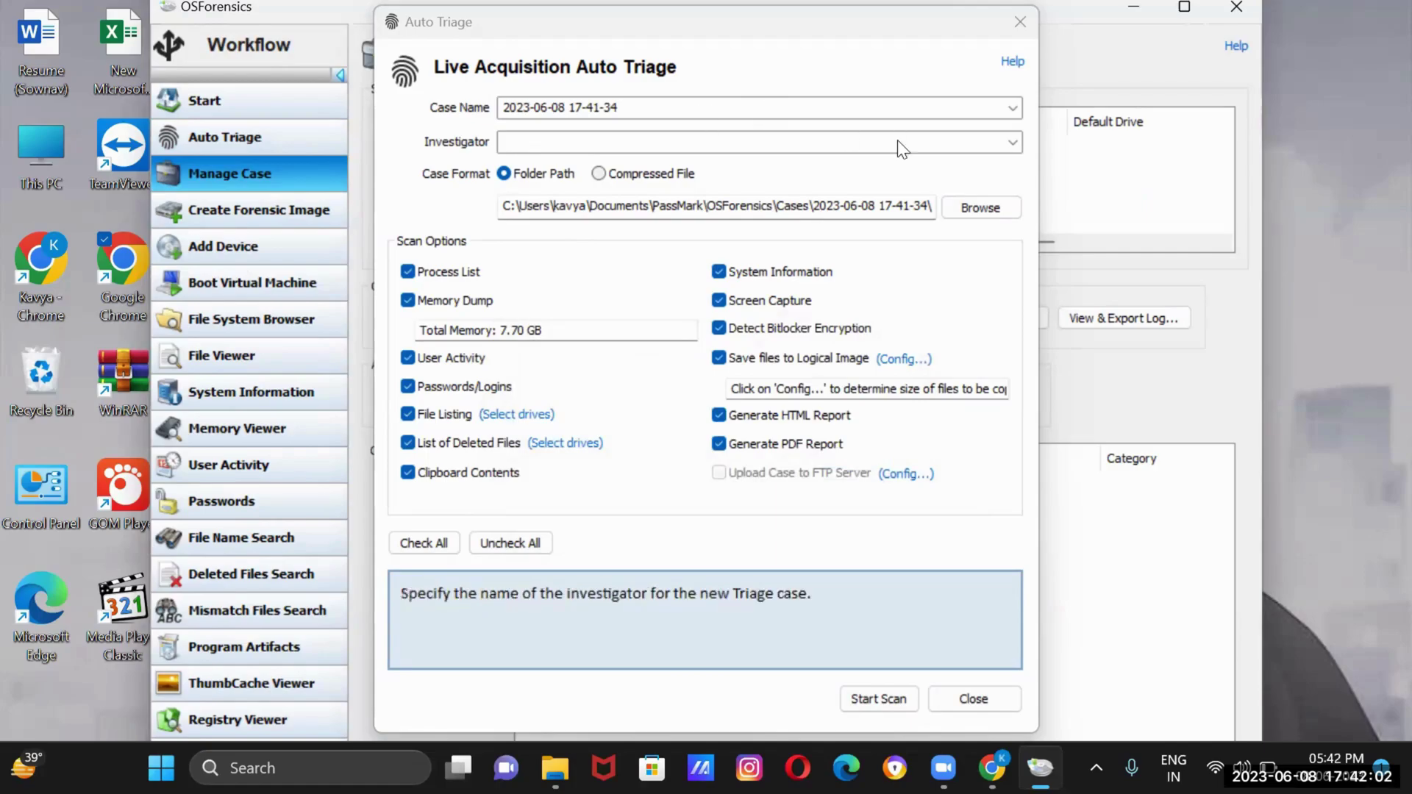
Exit OSForensics and relaunch it using the trial version, and view and close the Live Acquisition Auto Triage setup
click(1249, 13)
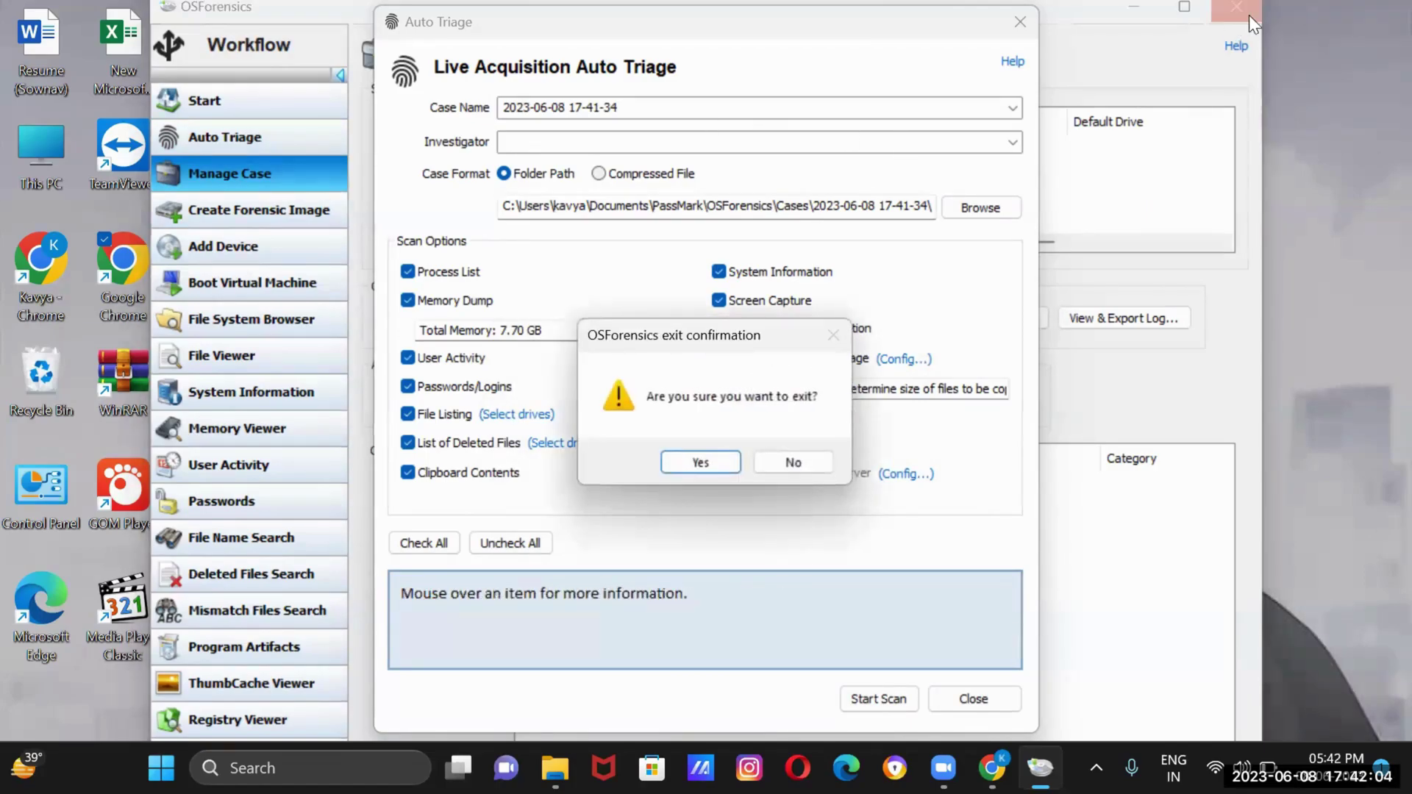
click(693, 466)
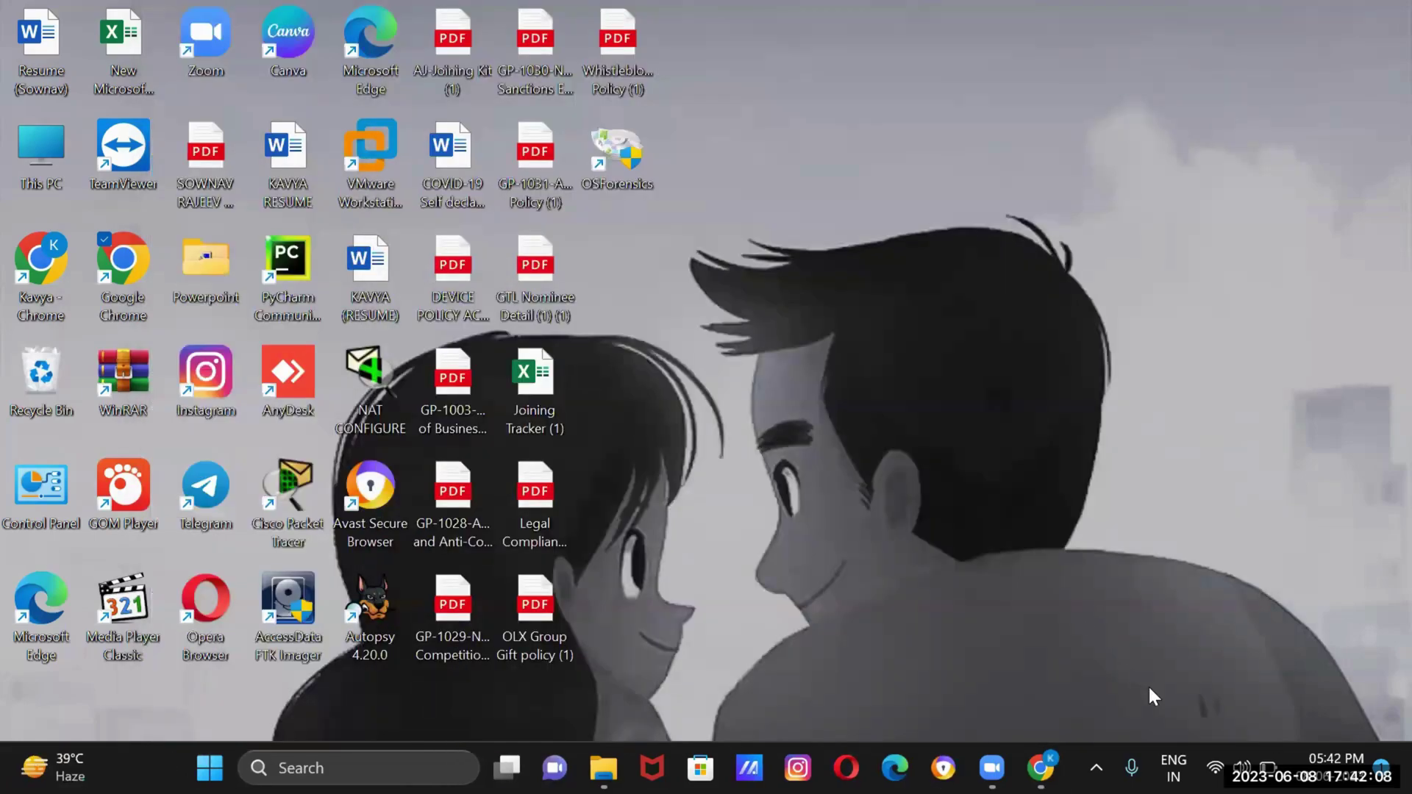
click(636, 149)
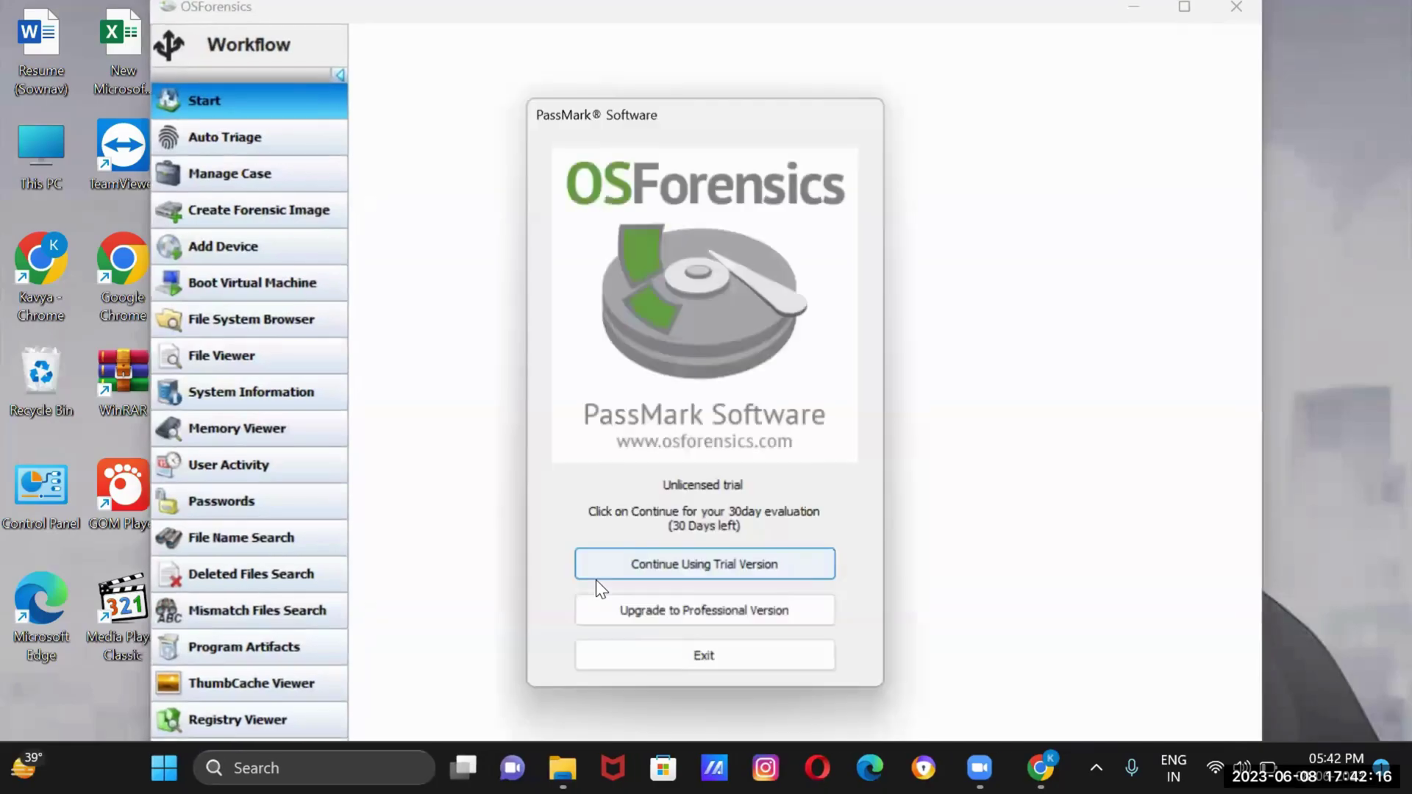
click(679, 569)
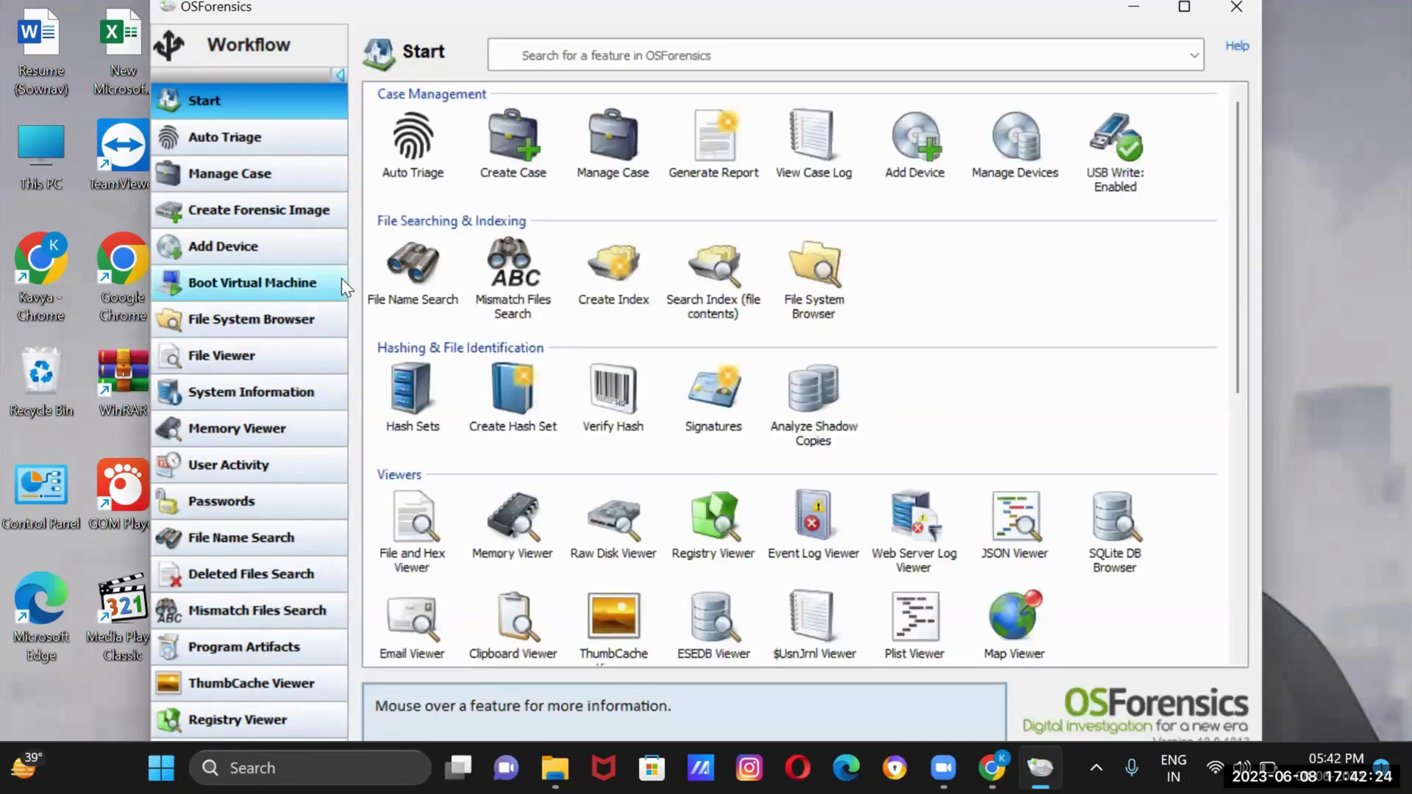
click(234, 139)
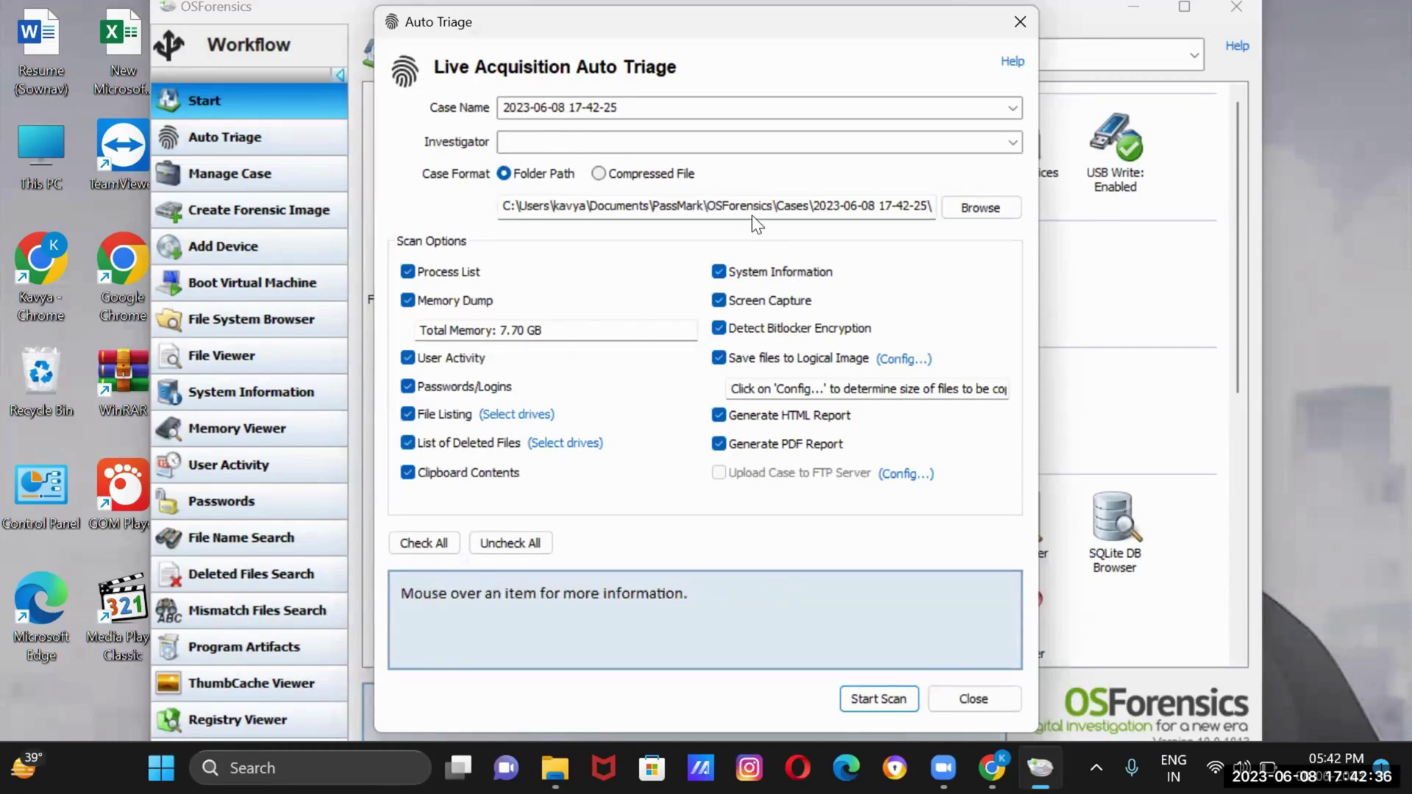
click(988, 696)
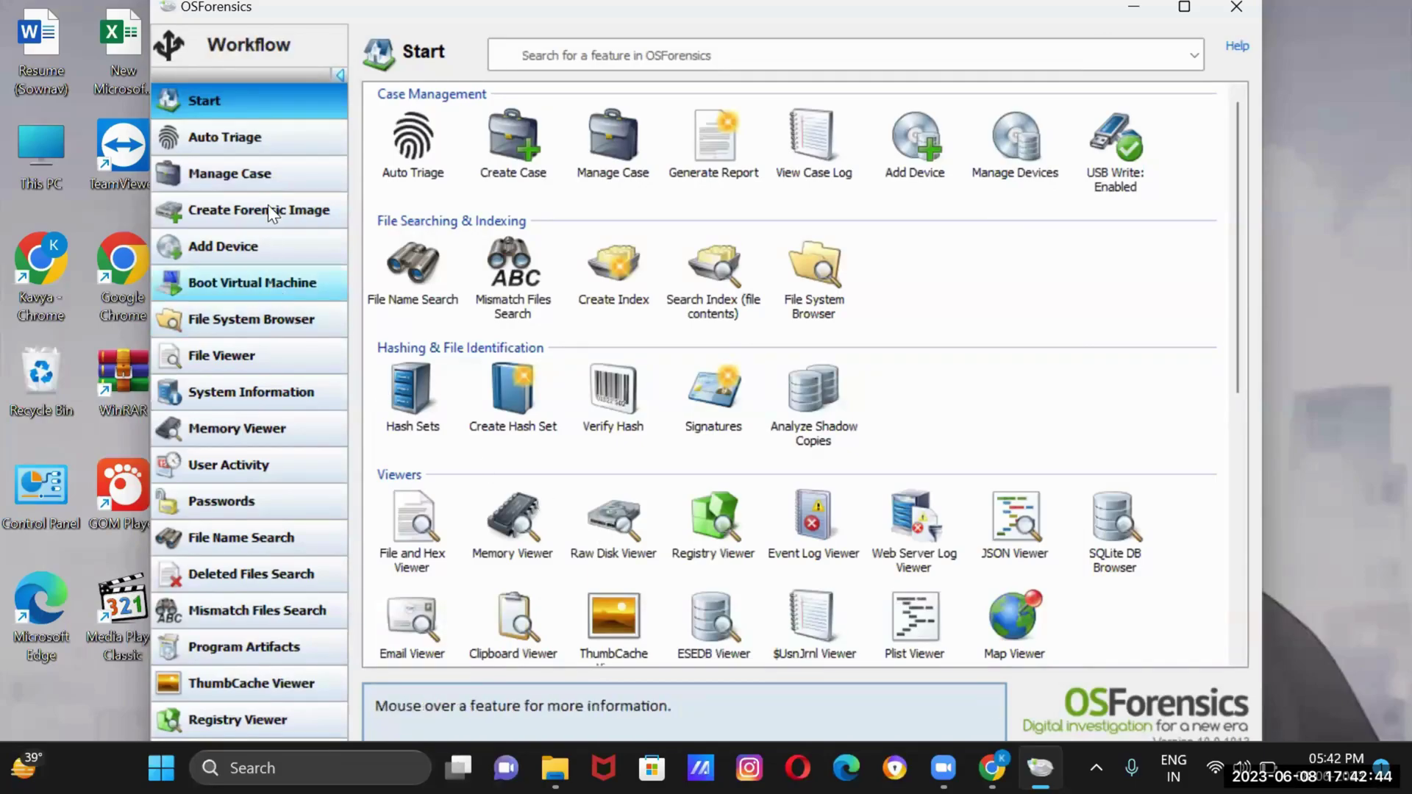
Try to add a device without an open case, and open and cancel the File Viewer's file selection
click(261, 252)
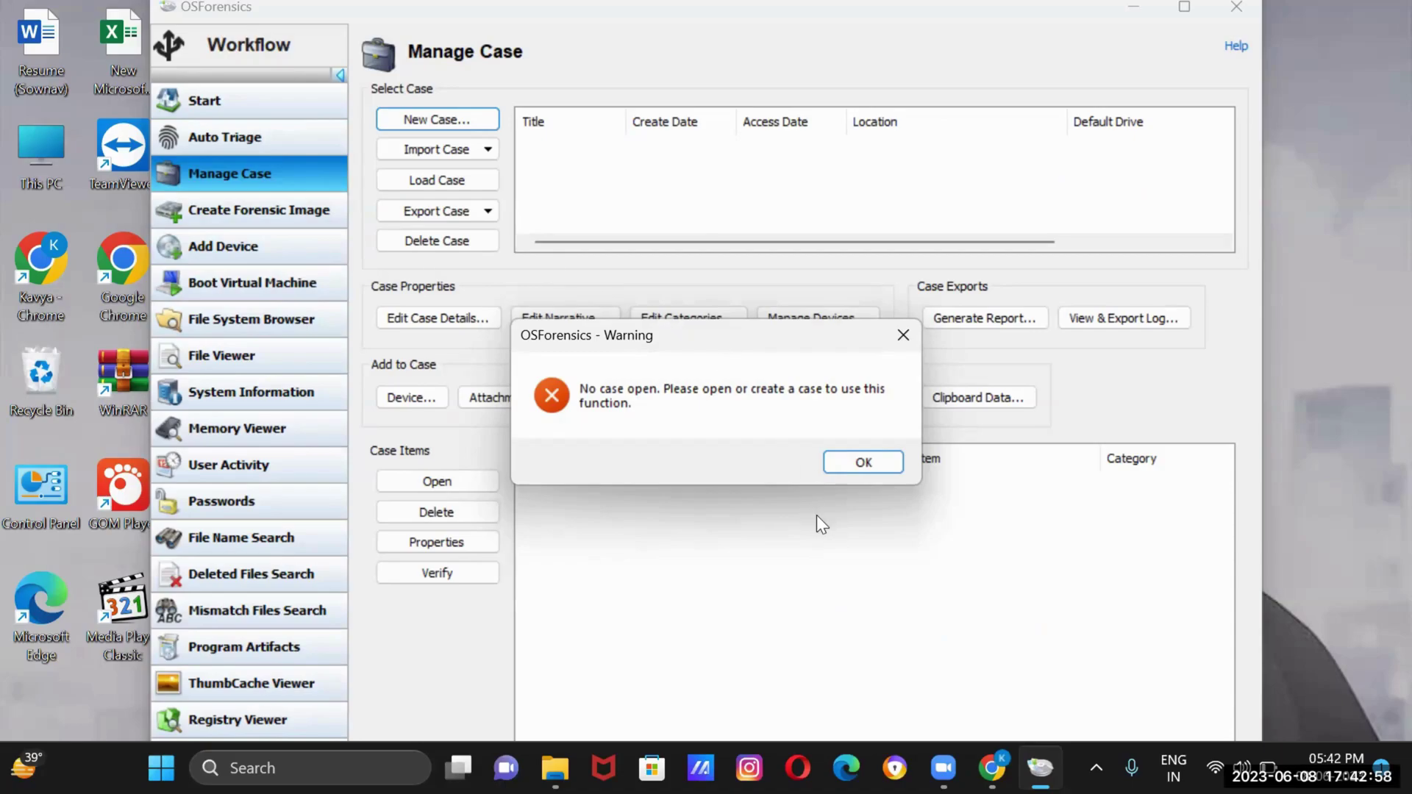
click(848, 463)
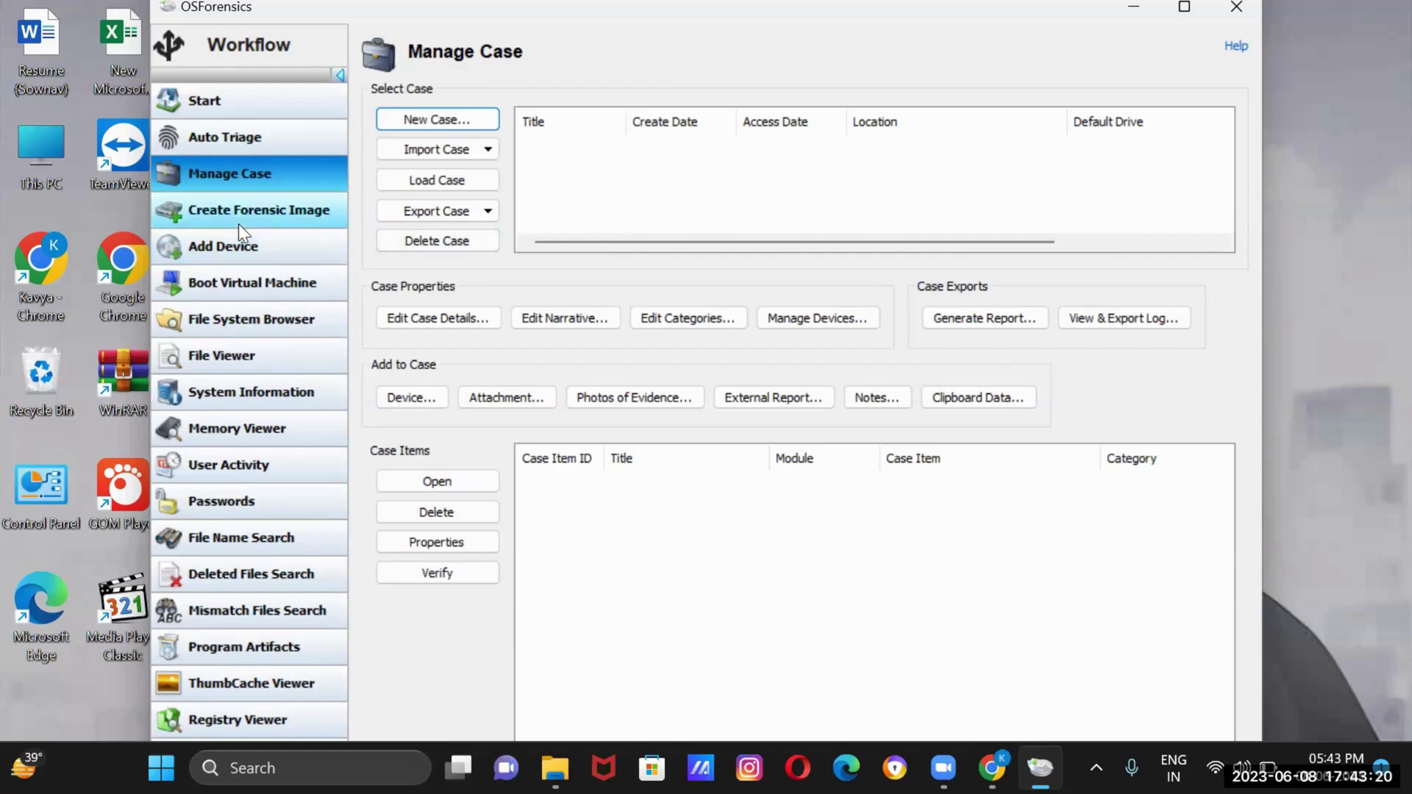
click(249, 356)
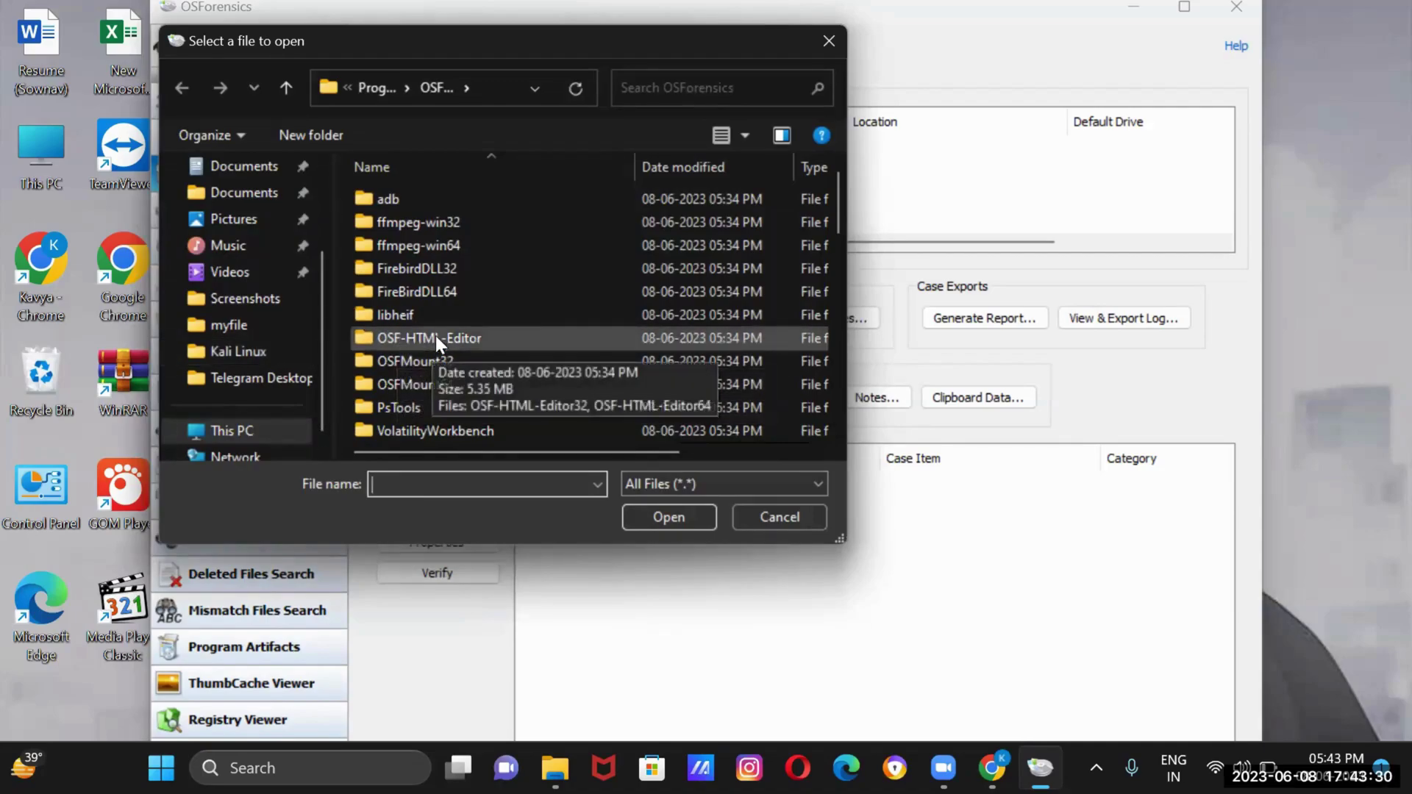
click(777, 507)
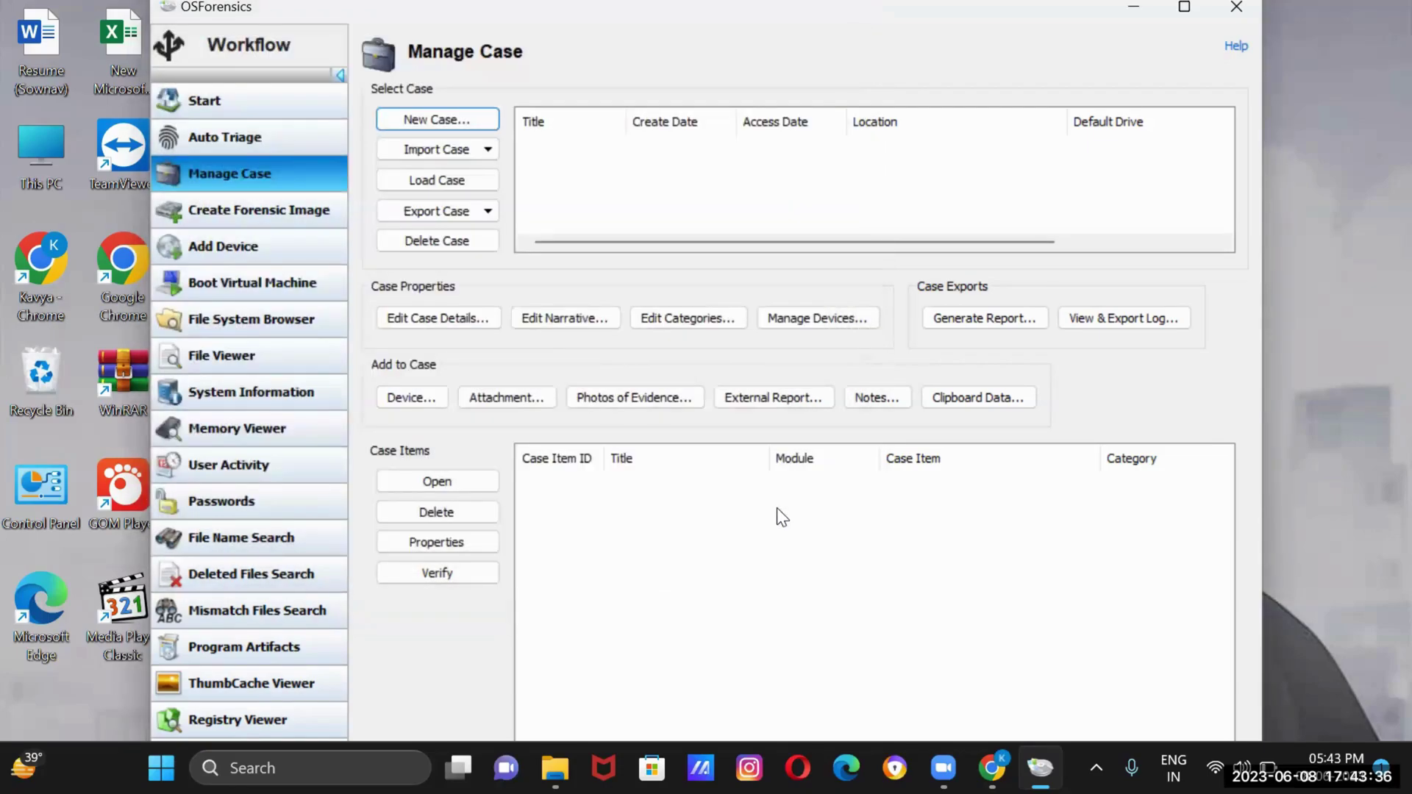
Try a System Information scan of D:\ without continuing past the warning, and change the device to scan to System drives
click(270, 389)
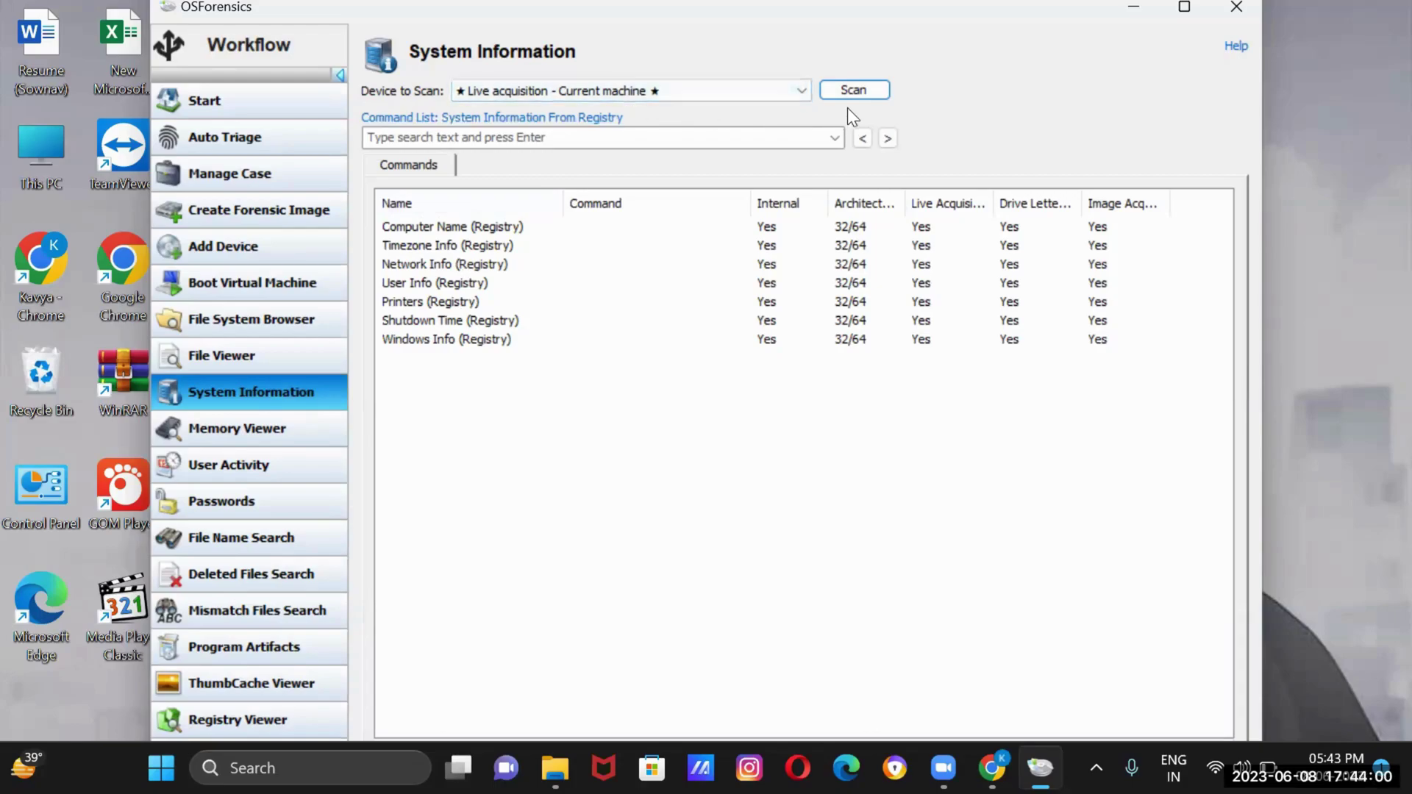
click(802, 96)
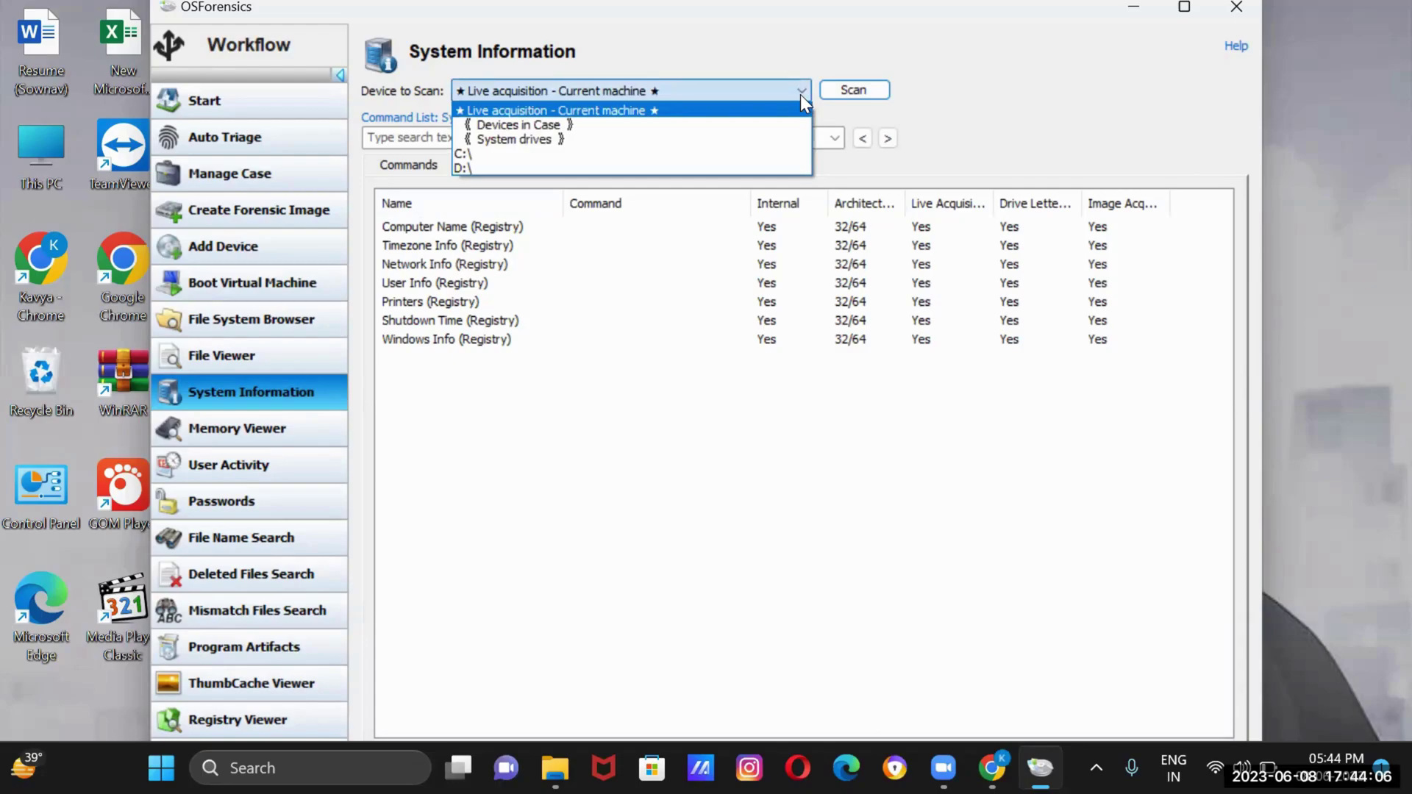
click(619, 165)
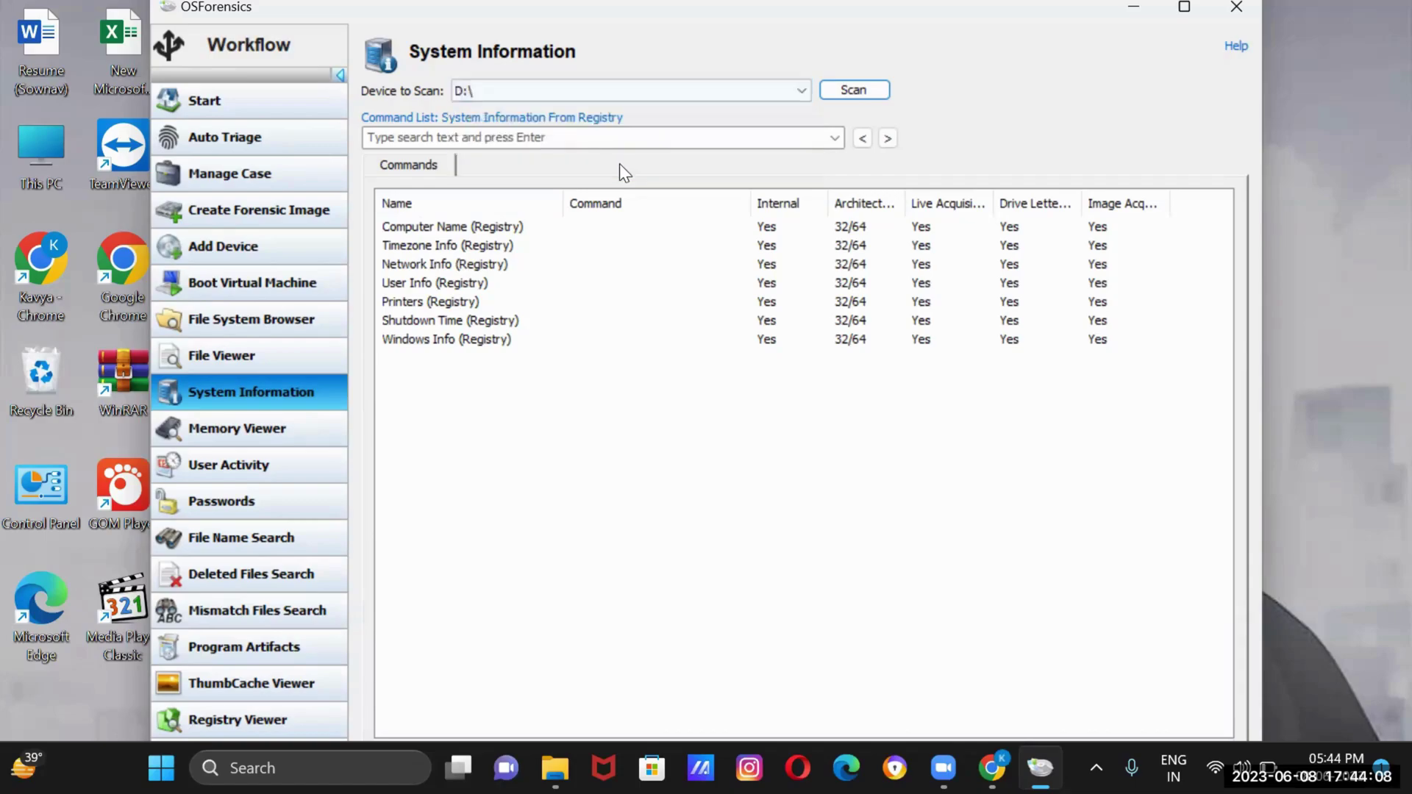
click(855, 92)
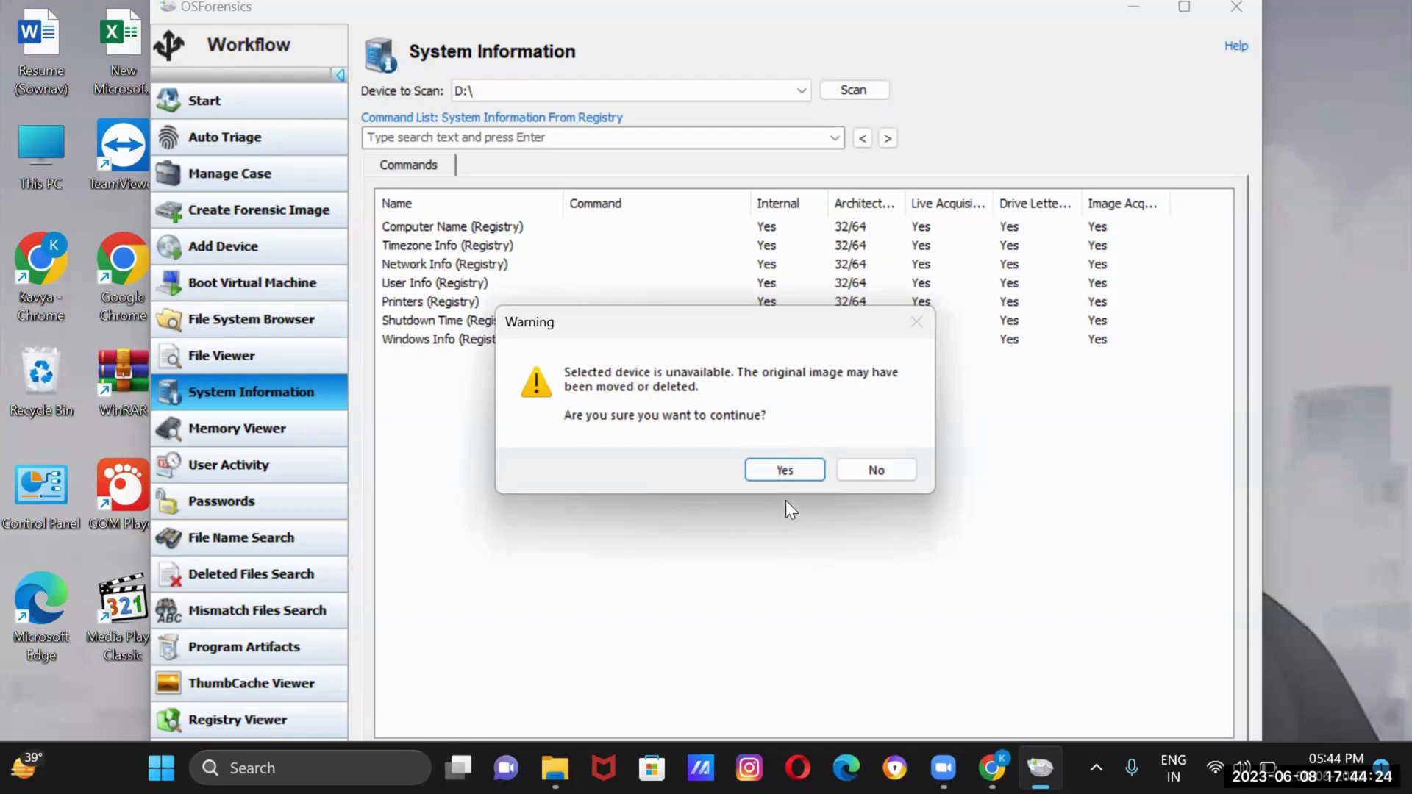
click(879, 475)
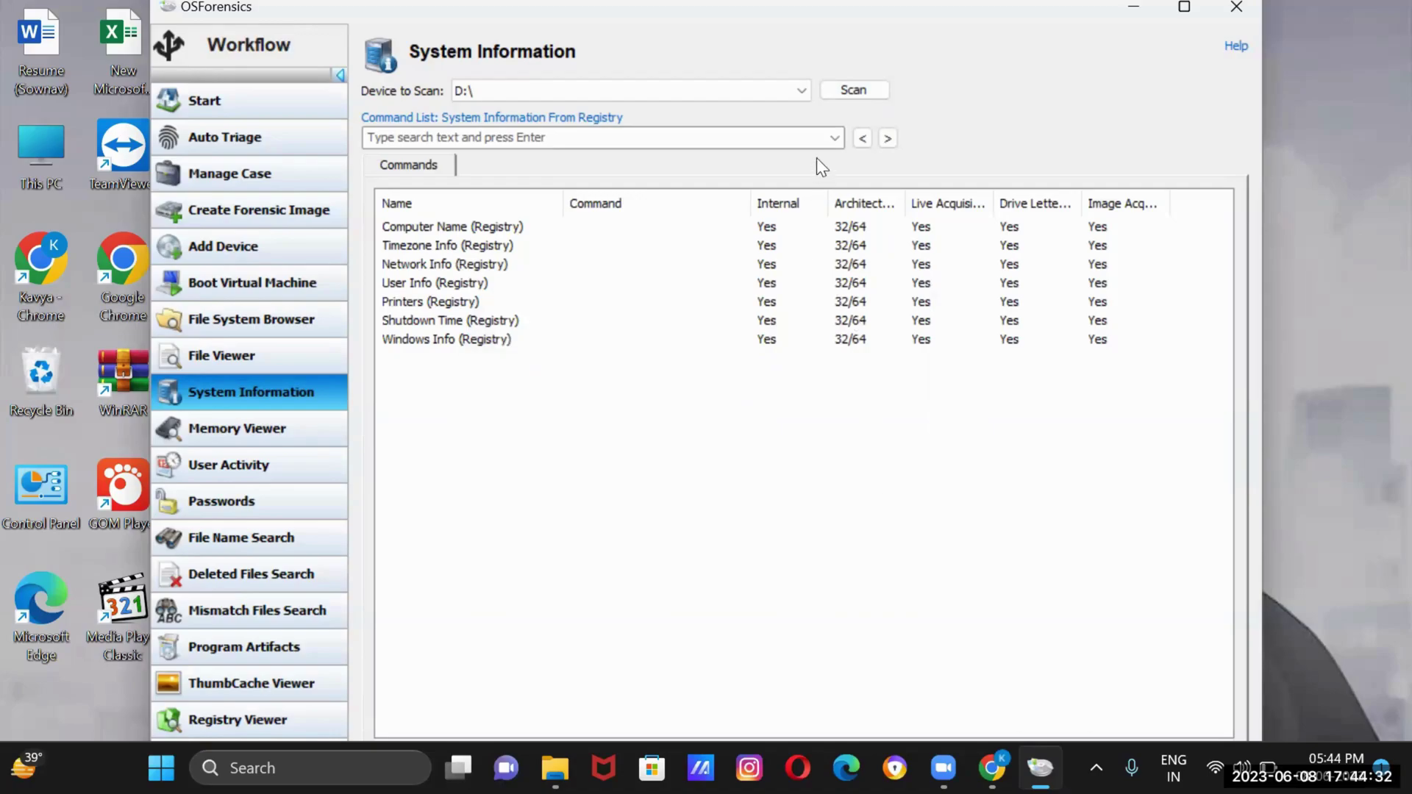
click(803, 98)
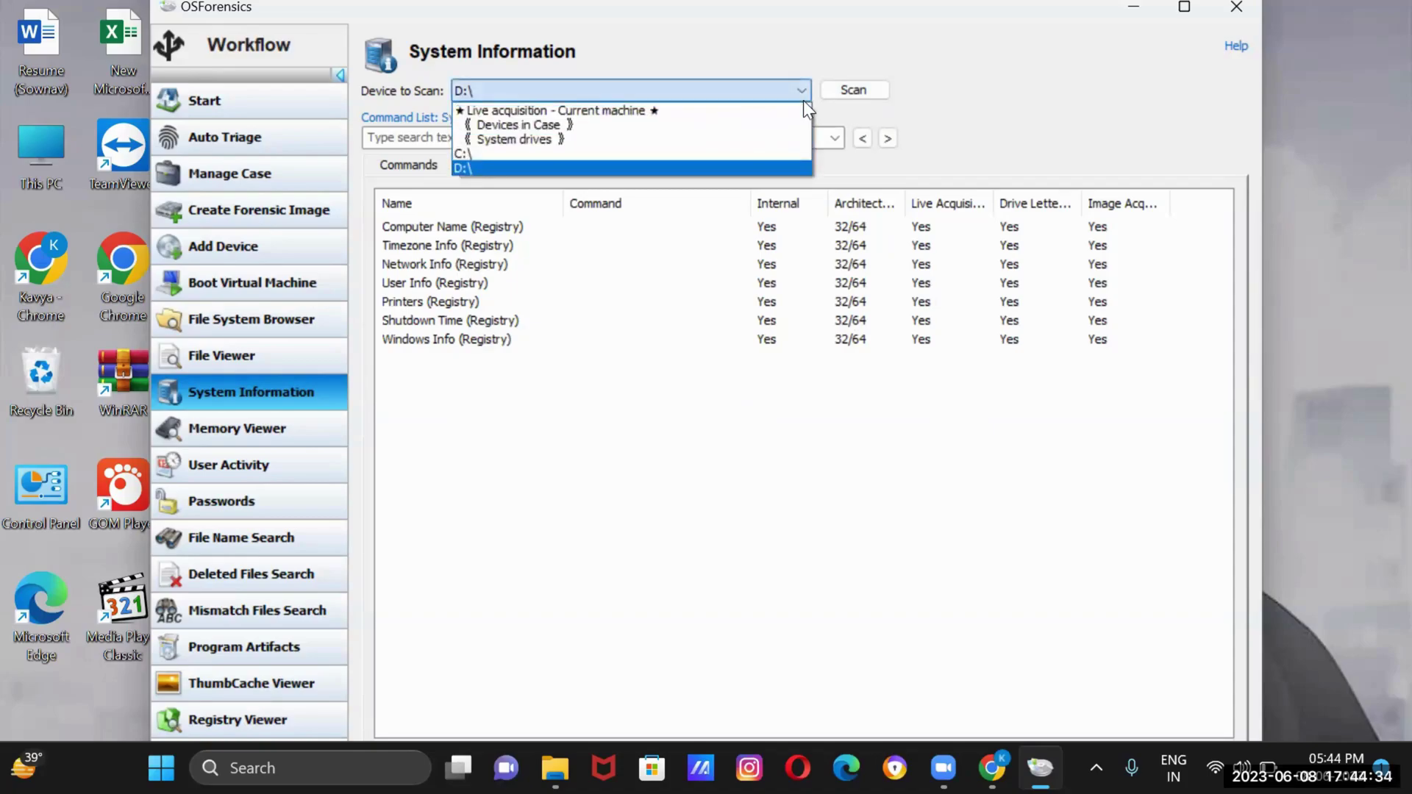
click(687, 140)
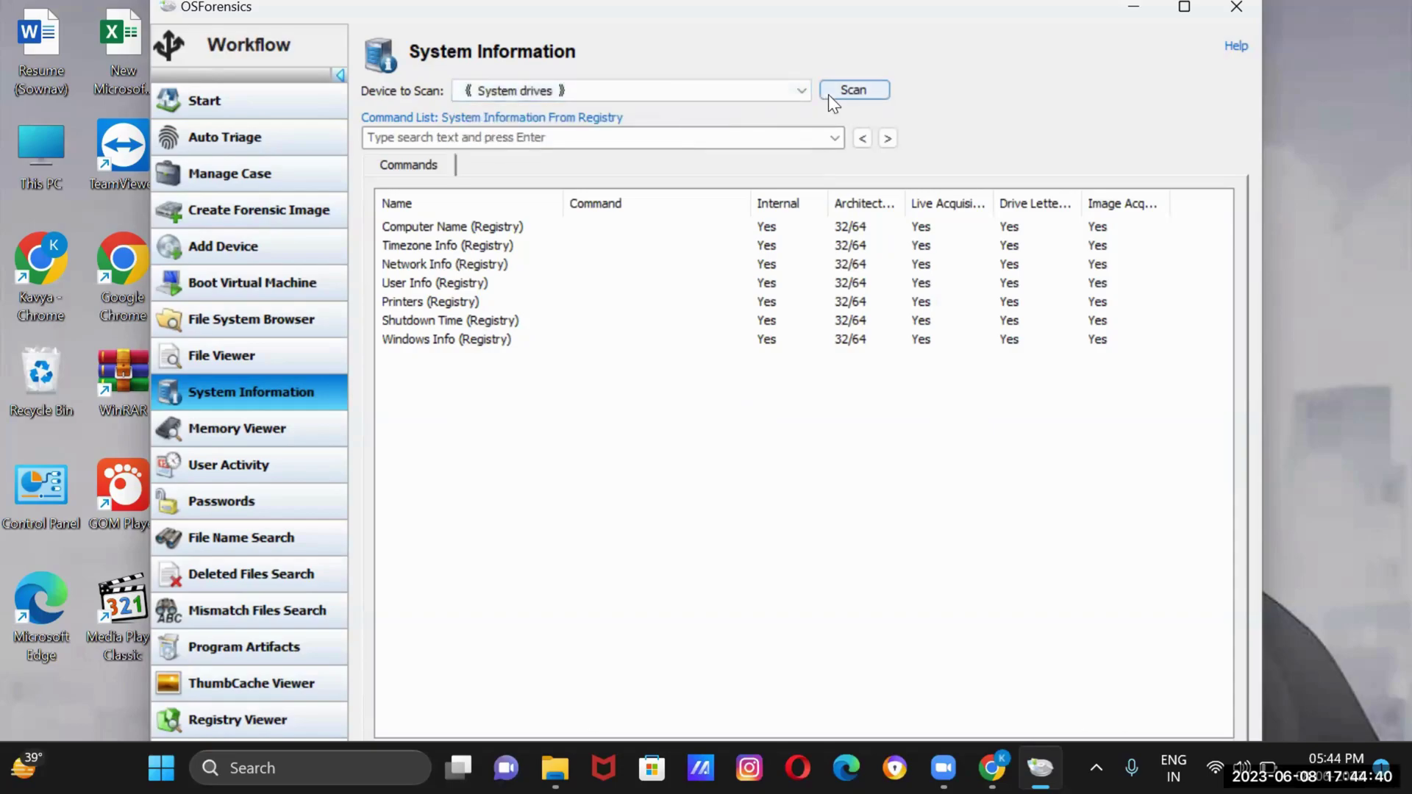
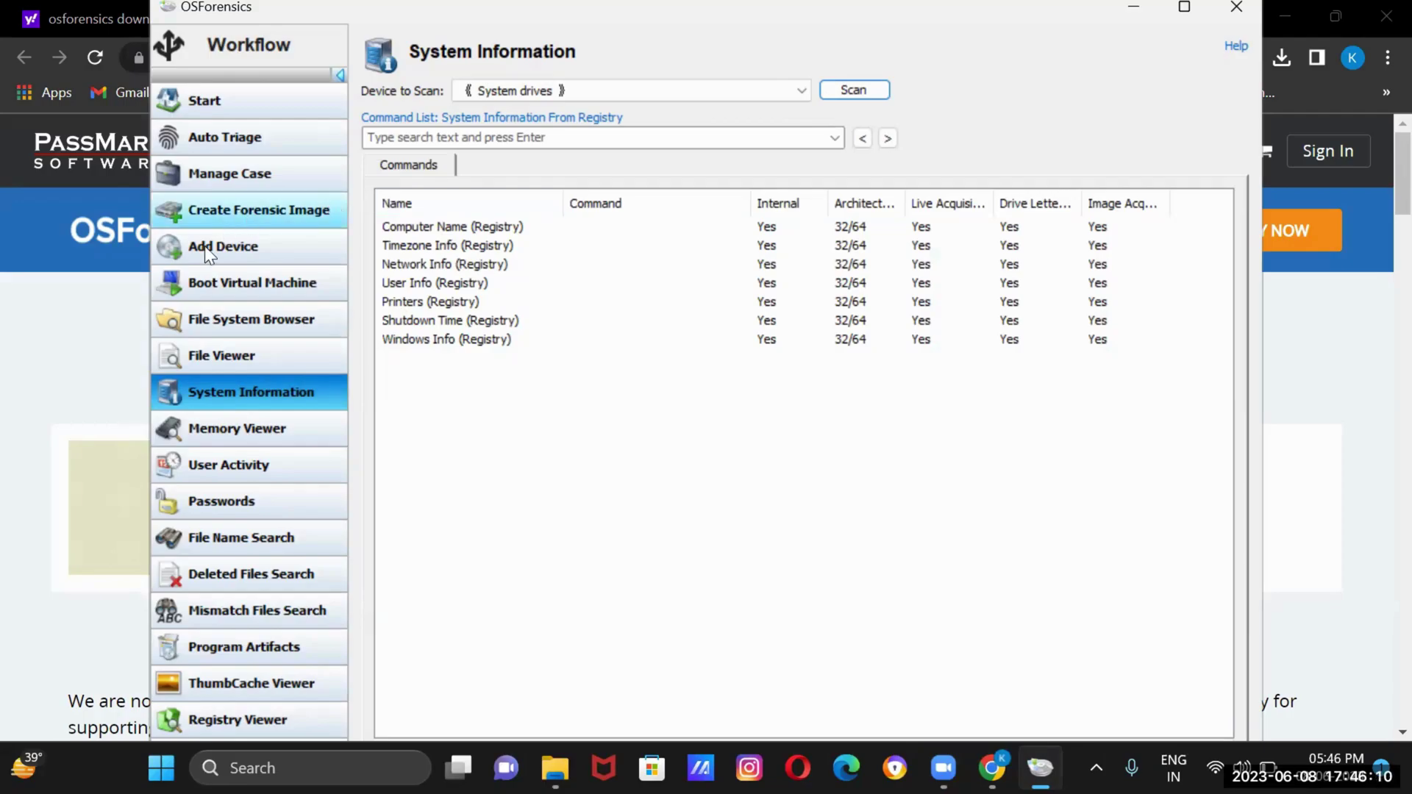
Open the Memory Viewer and acknowledge its live memory warning with the option not to be warned again
click(306, 428)
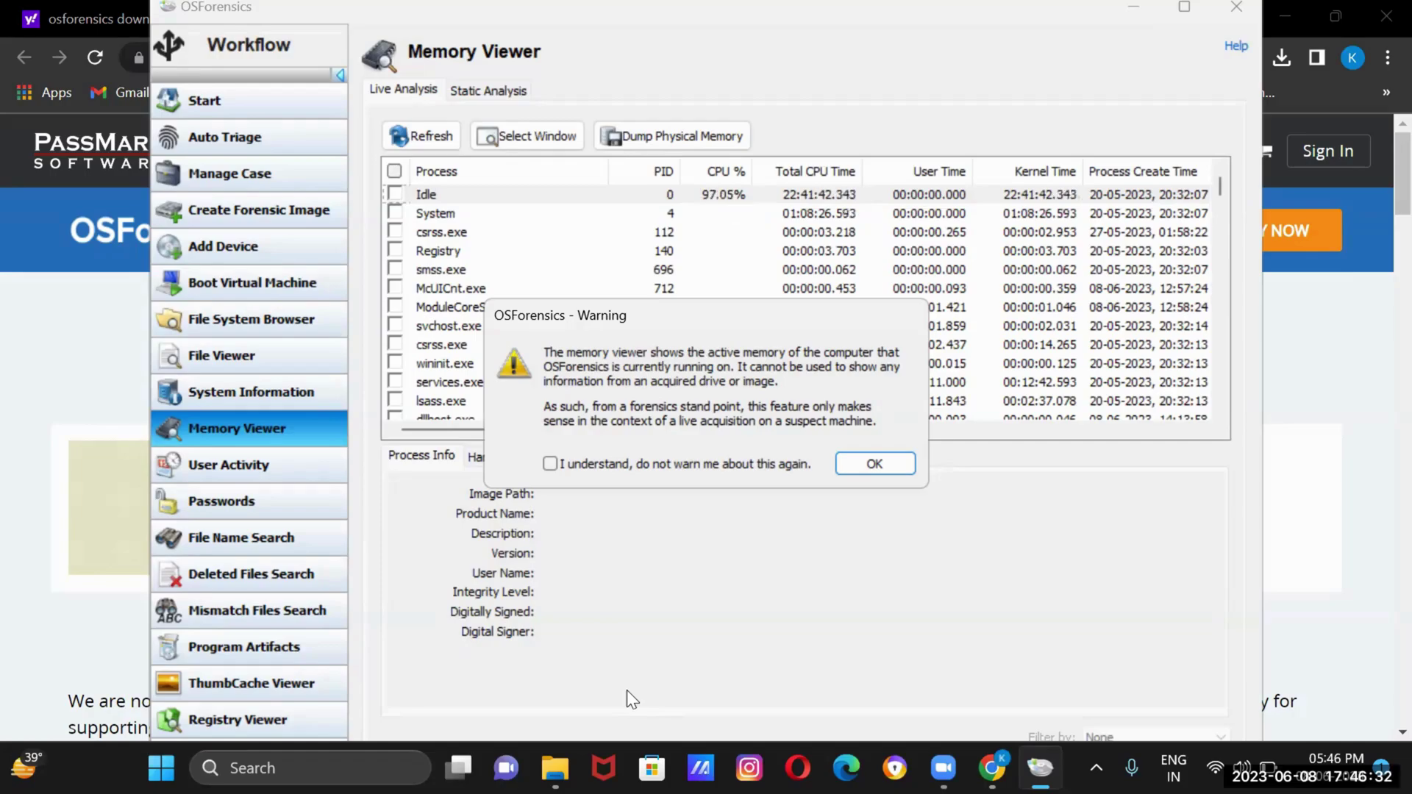
mouse_move(555, 764)
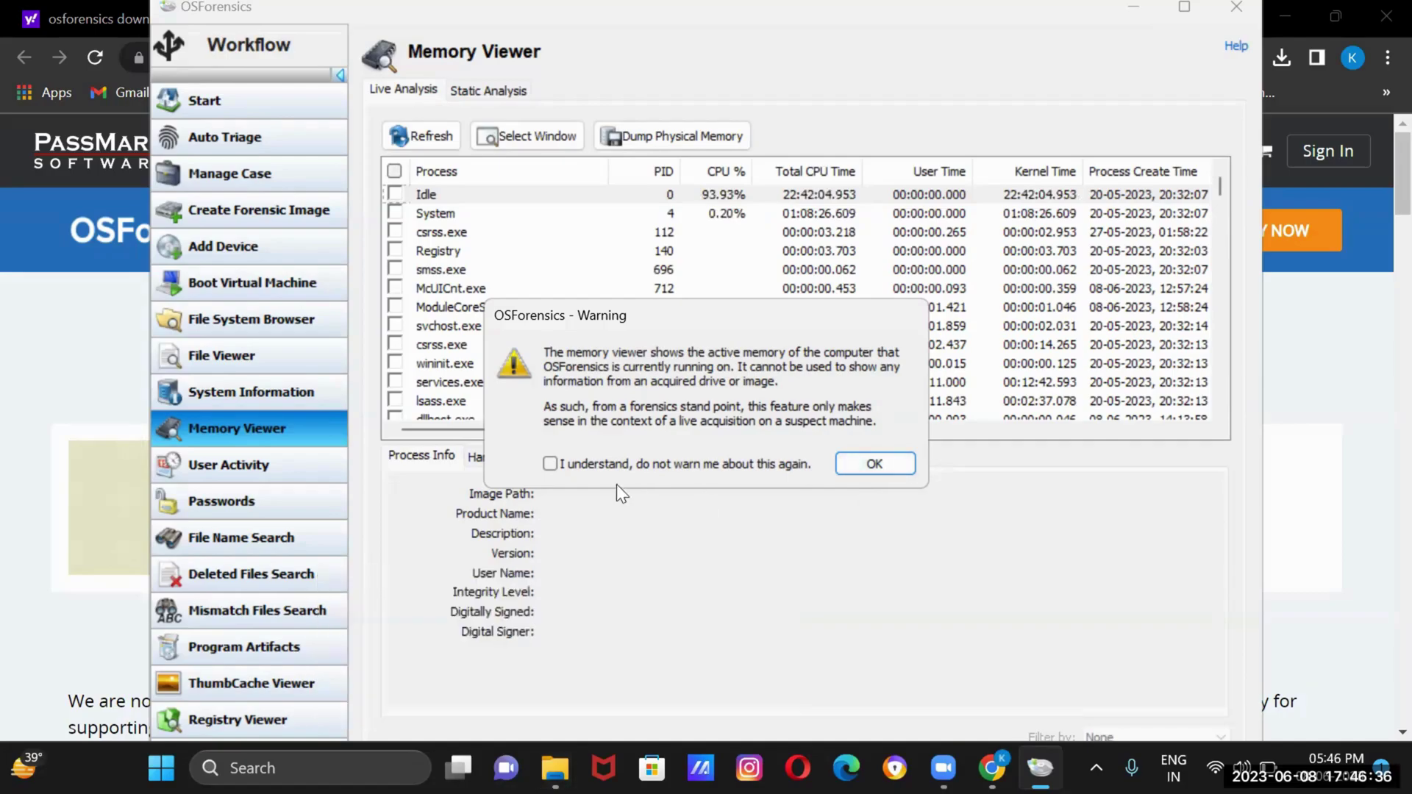
click(553, 466)
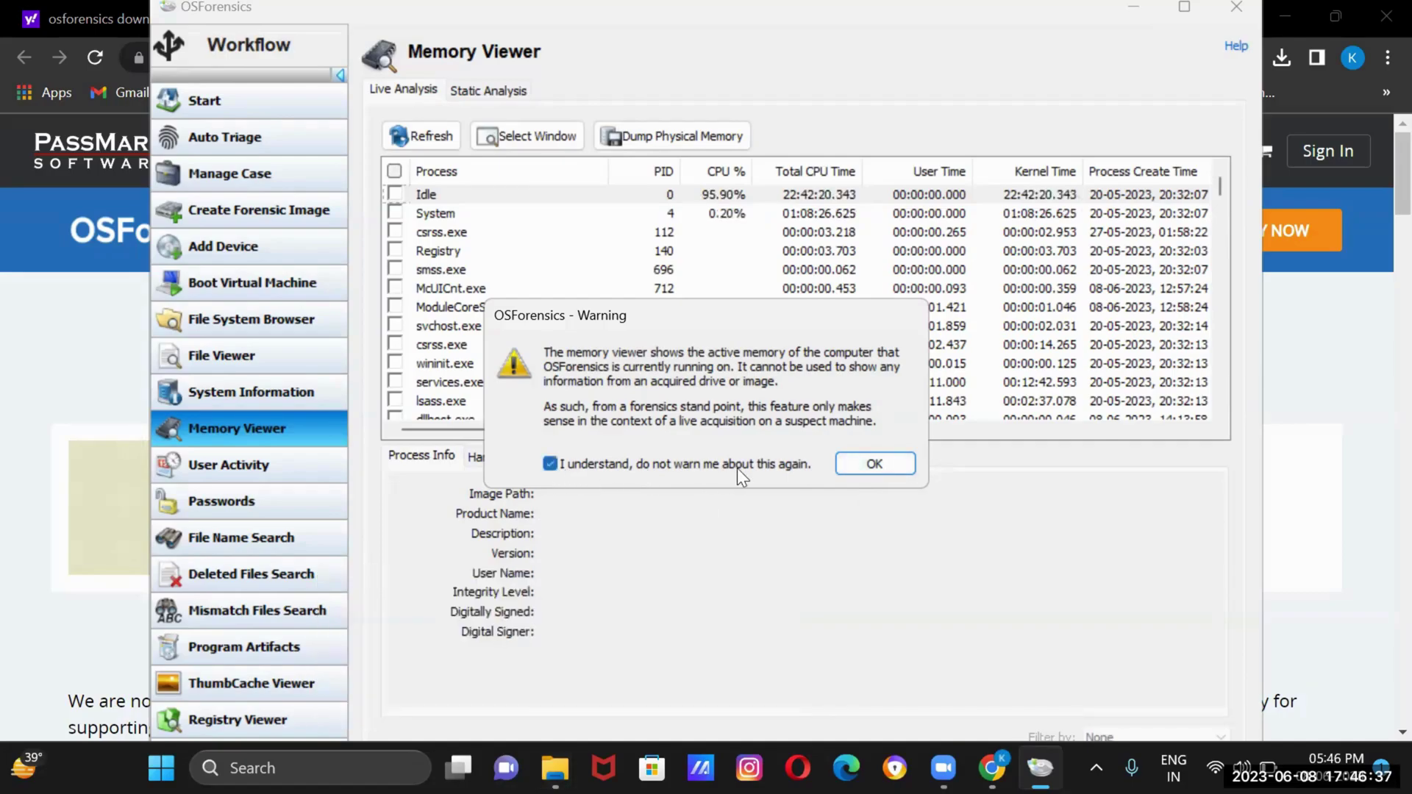
click(858, 476)
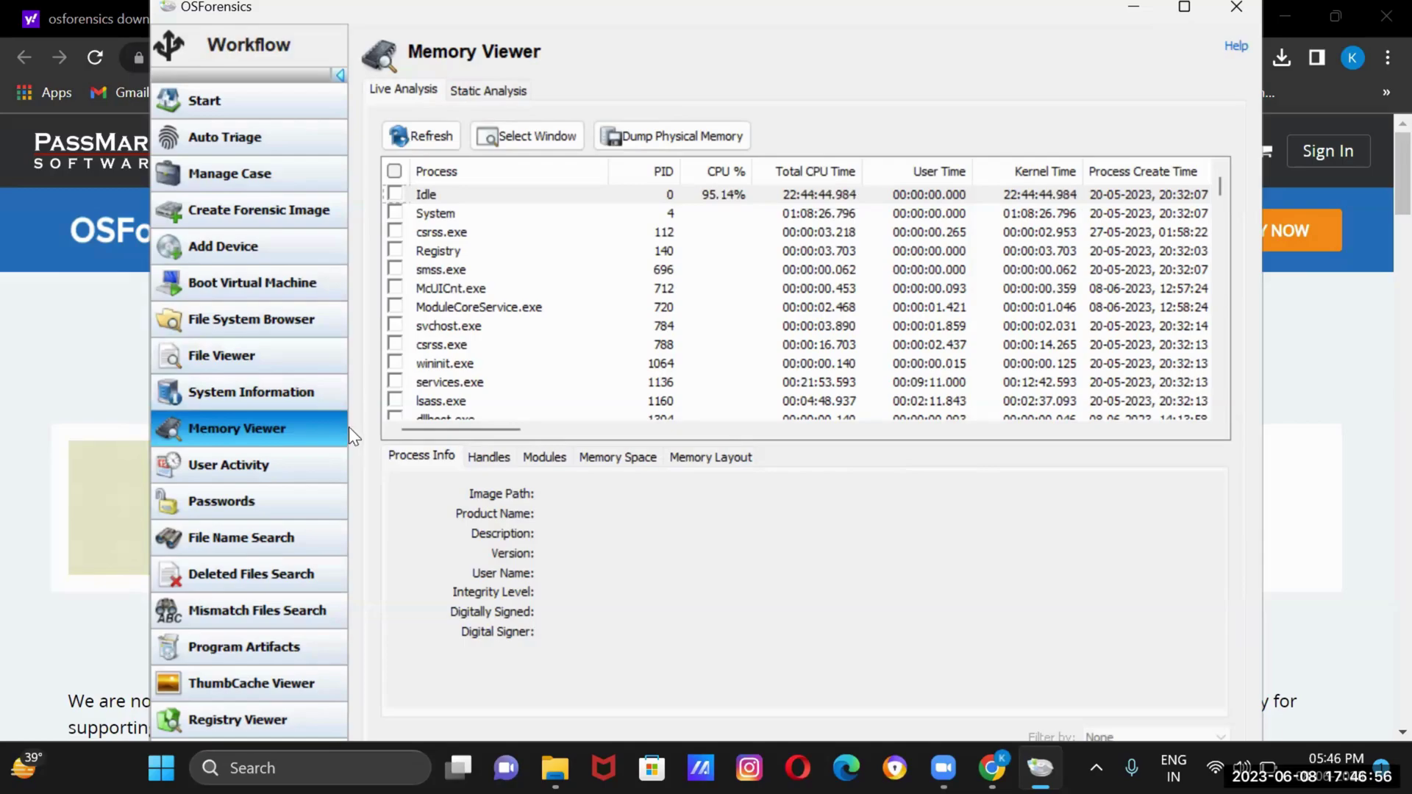
Show the OSForensics Download page in Chrome, return to OSForensics and browse the Memory Viewer's live process list
click(1375, 158)
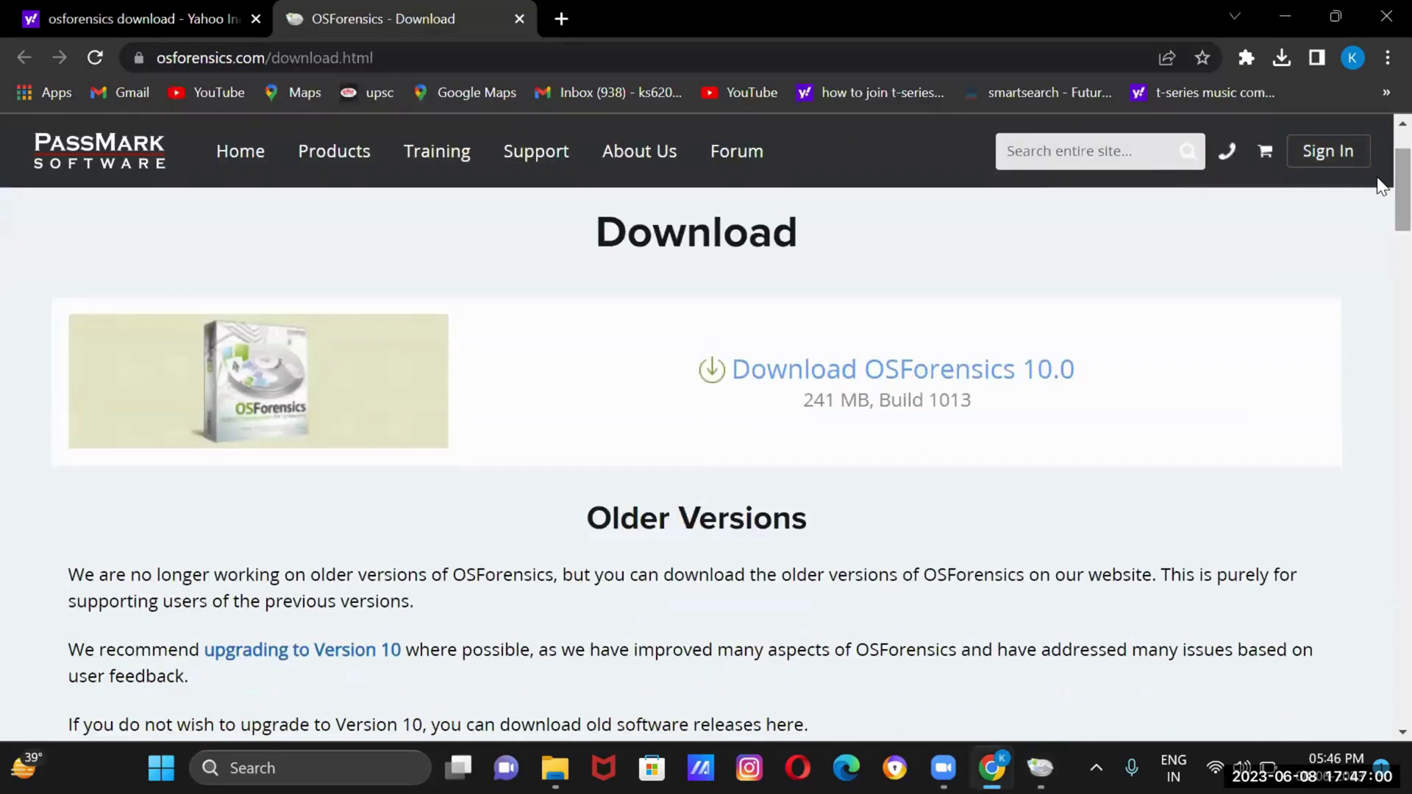
click(996, 631)
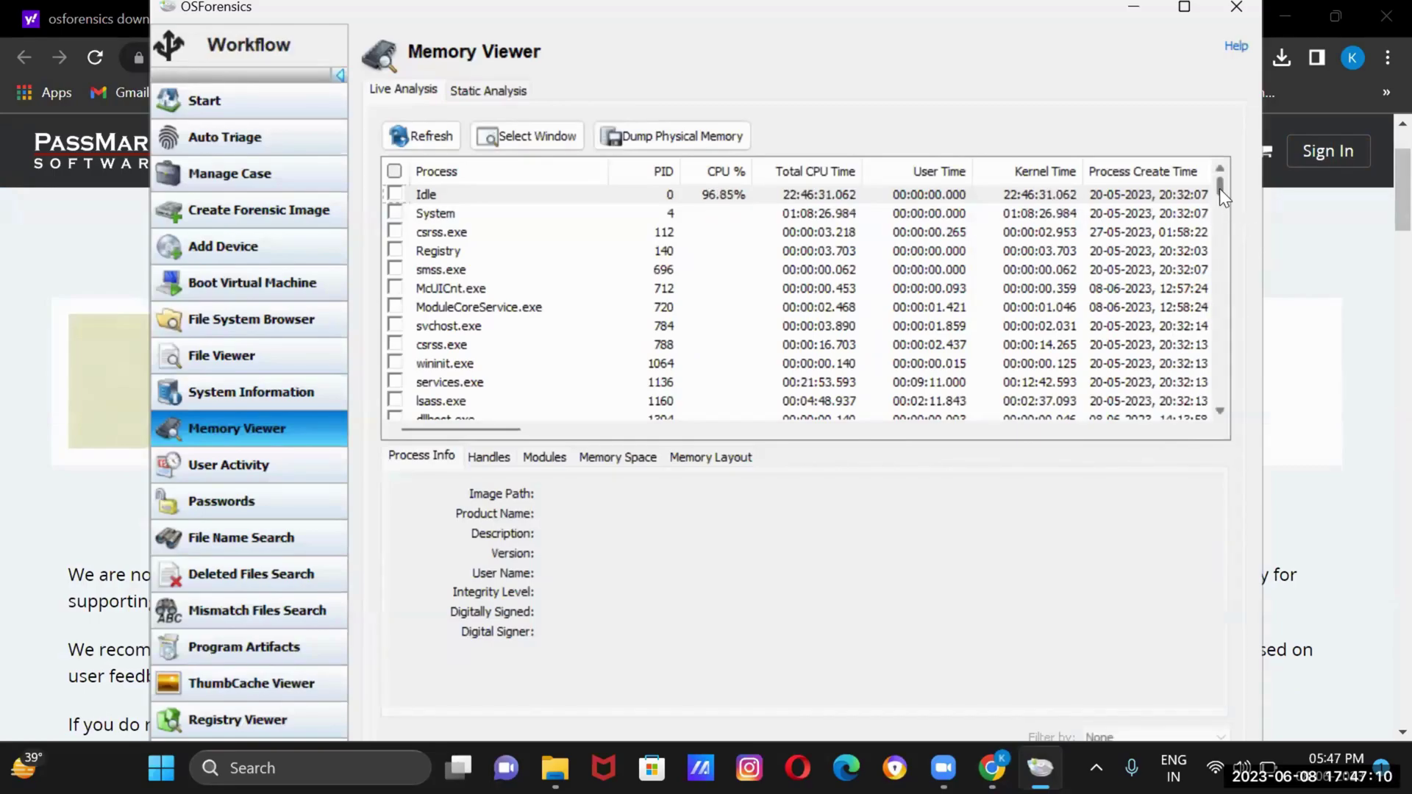
drag(1219, 188, 1219, 234)
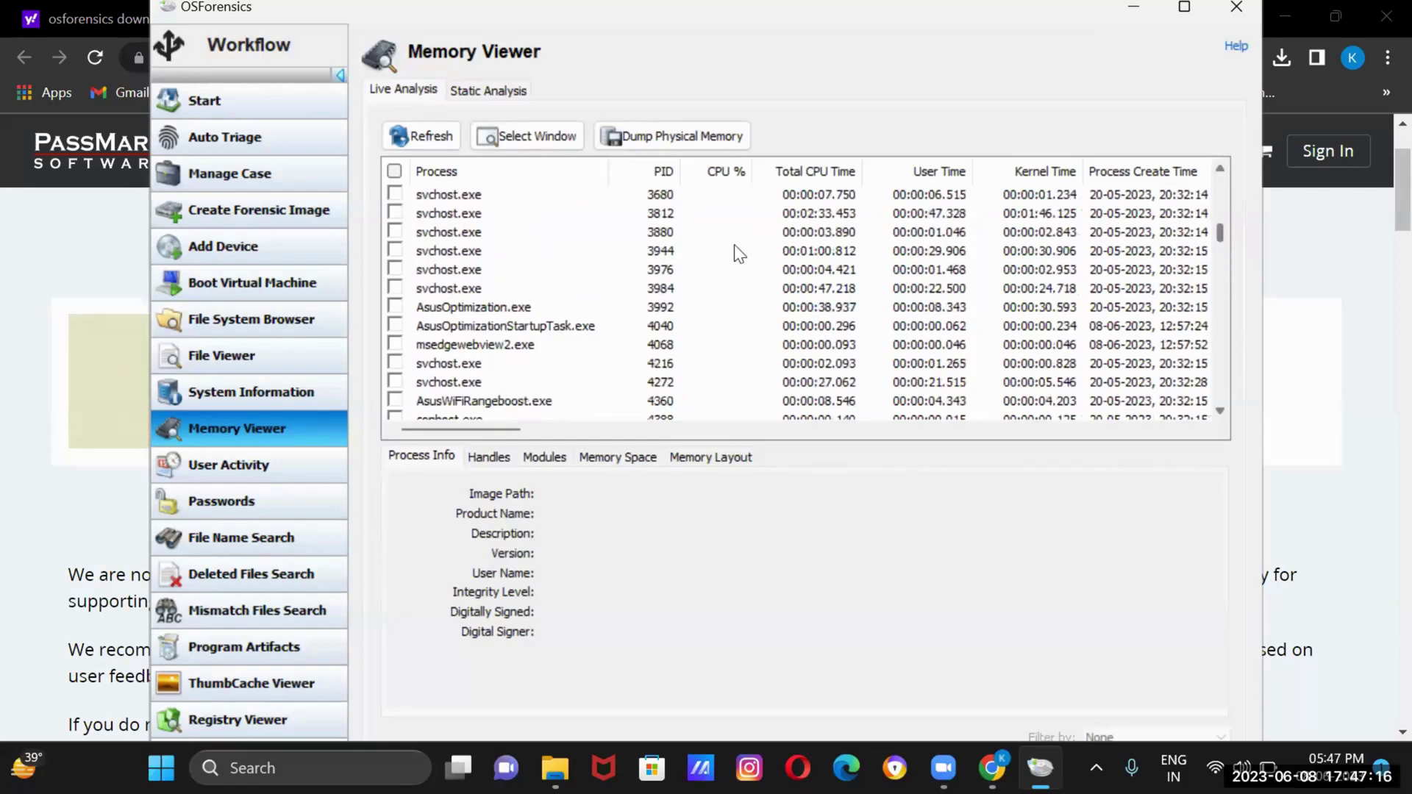
Examine the process info of AsusOptimizationStartupTask.exe and svchost.exe with PID 4216, and show the Memory Viewer's Static Analysis options
click(494, 327)
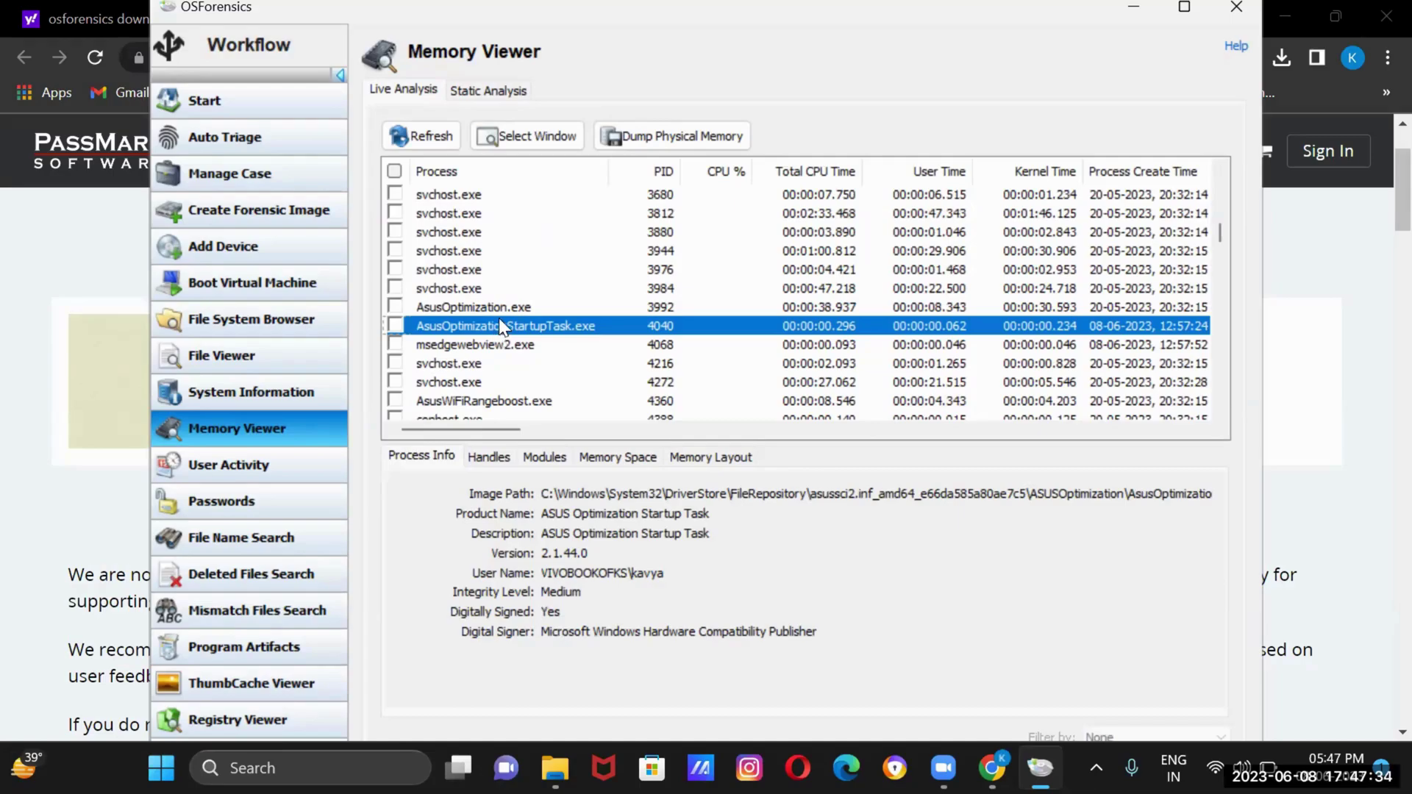
right_click(589, 337)
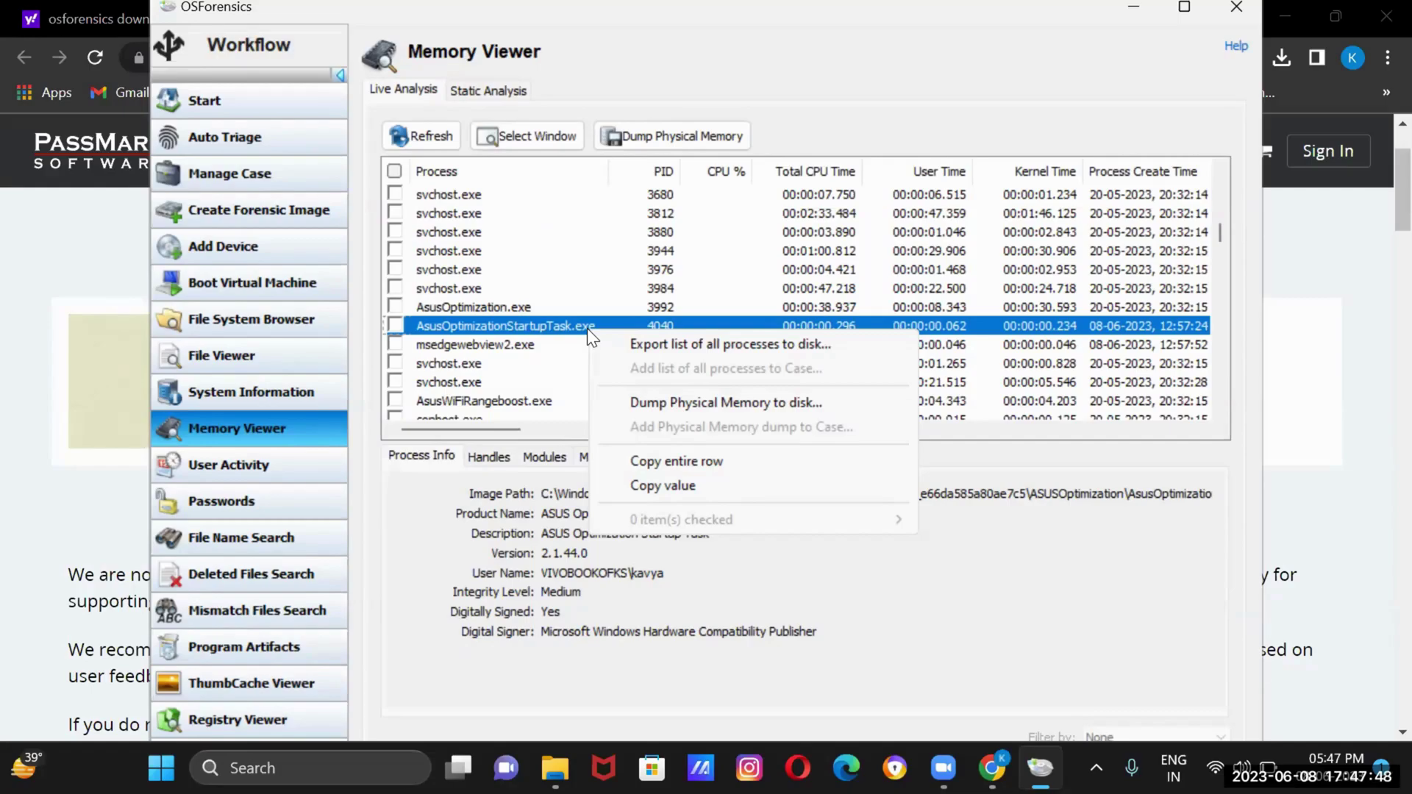
click(544, 356)
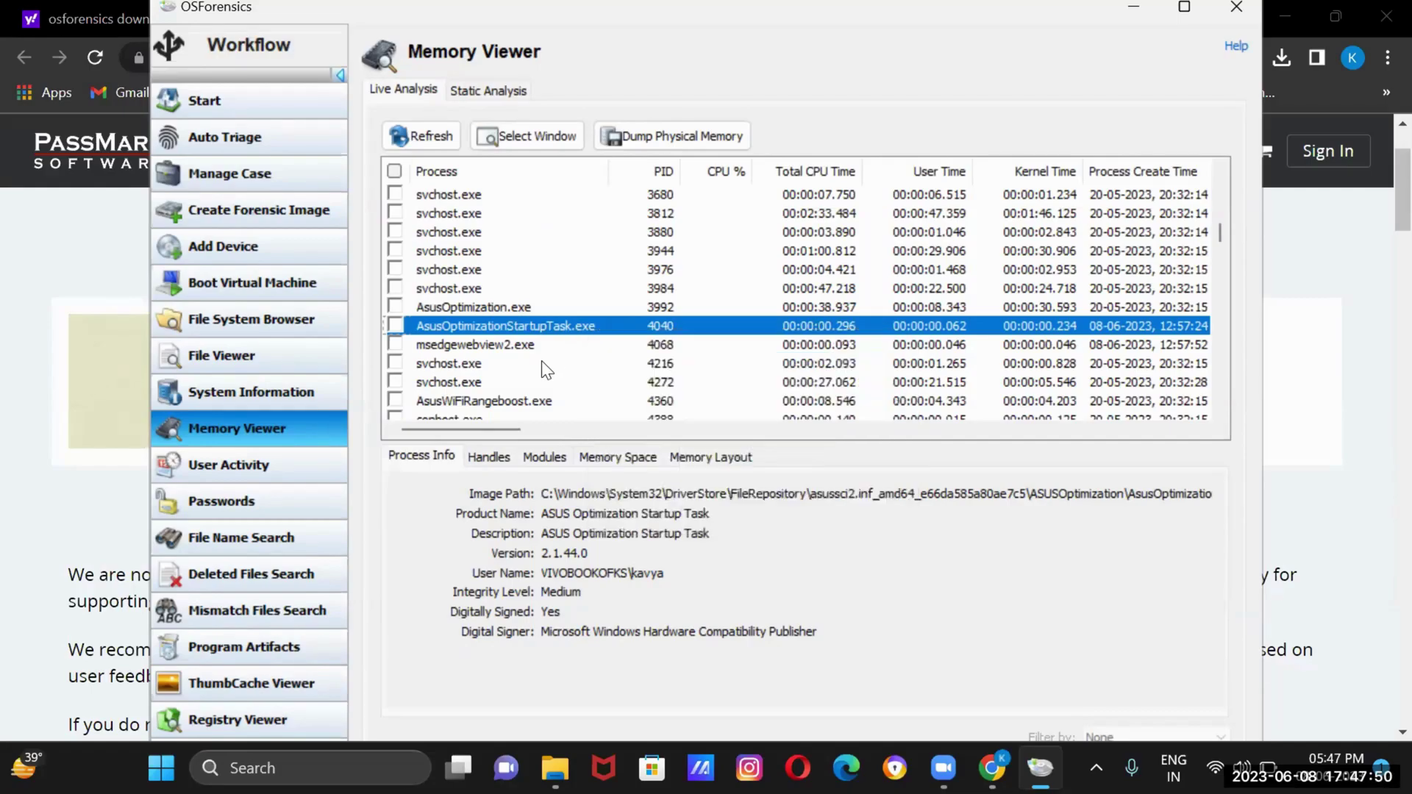
click(544, 365)
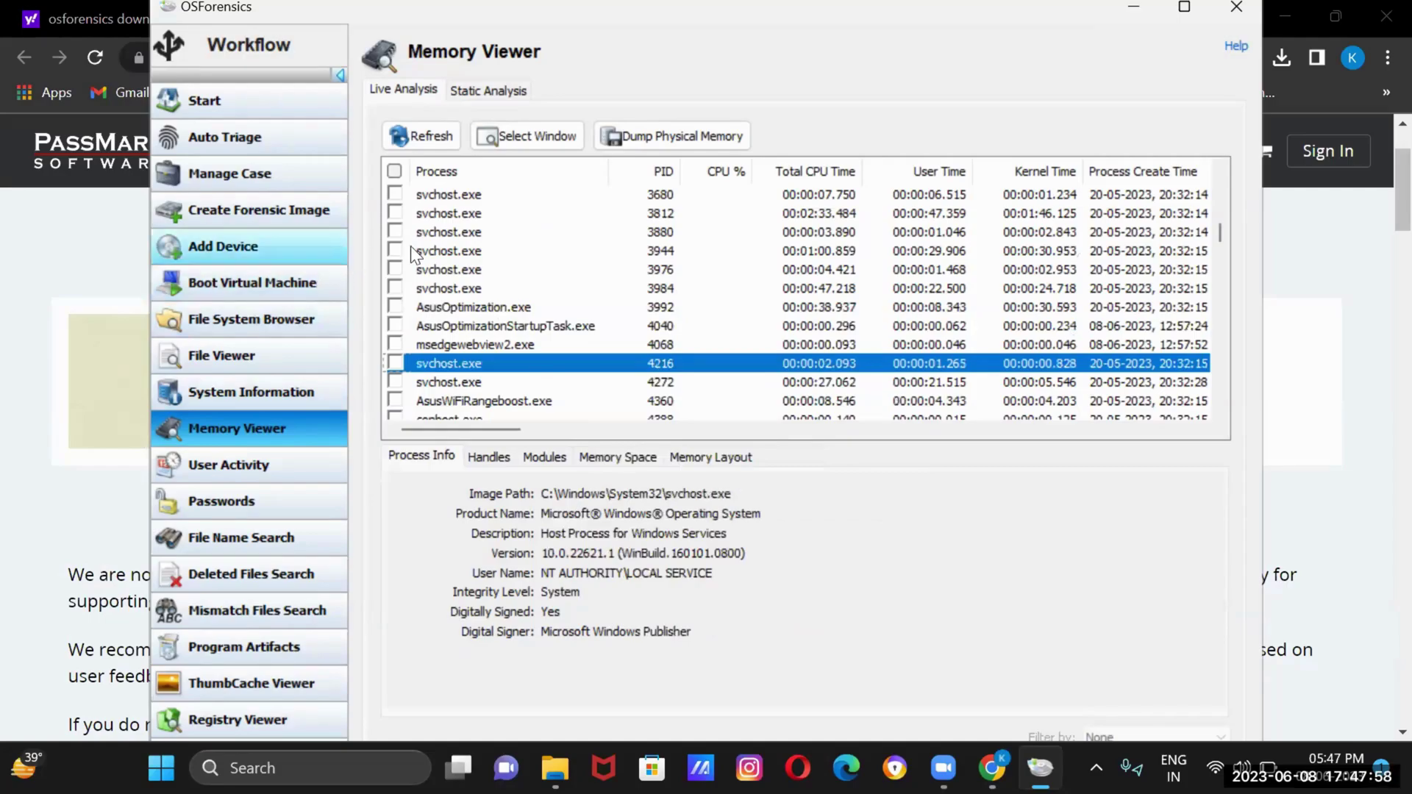
click(482, 94)
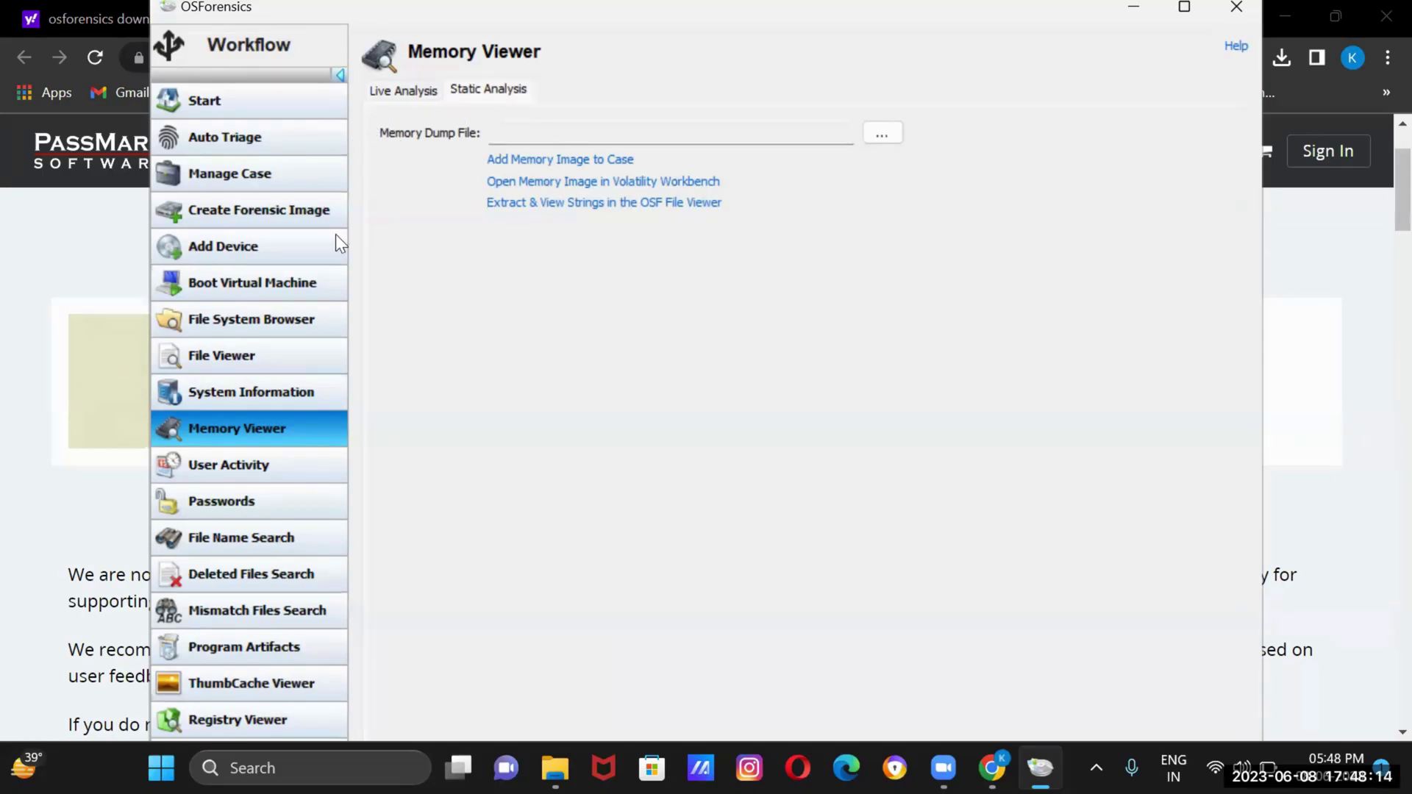
Run a User Activity Quick Scan of the live acquisition on the current machine, dismiss the summary and list the Most Recently Used items
click(291, 475)
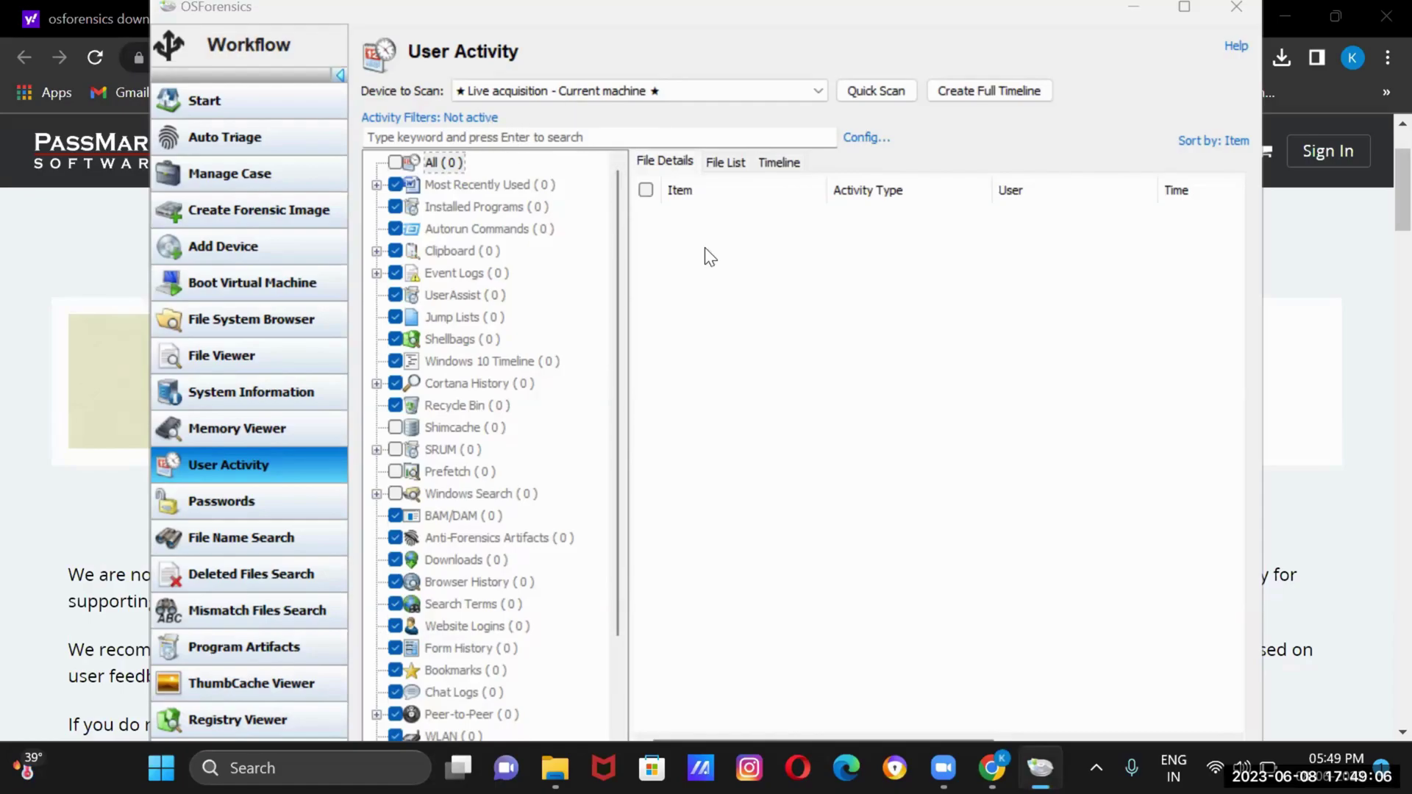
click(863, 97)
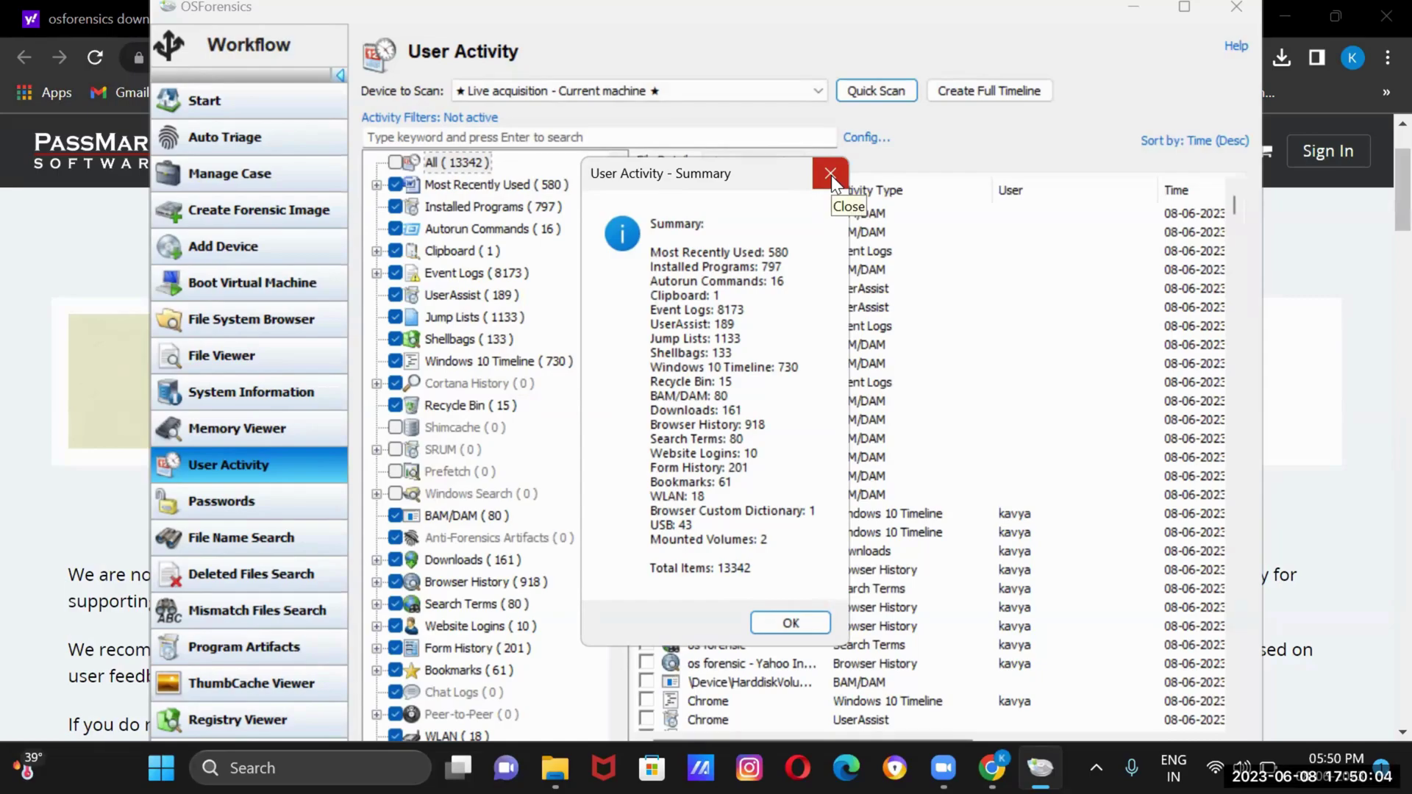
click(831, 175)
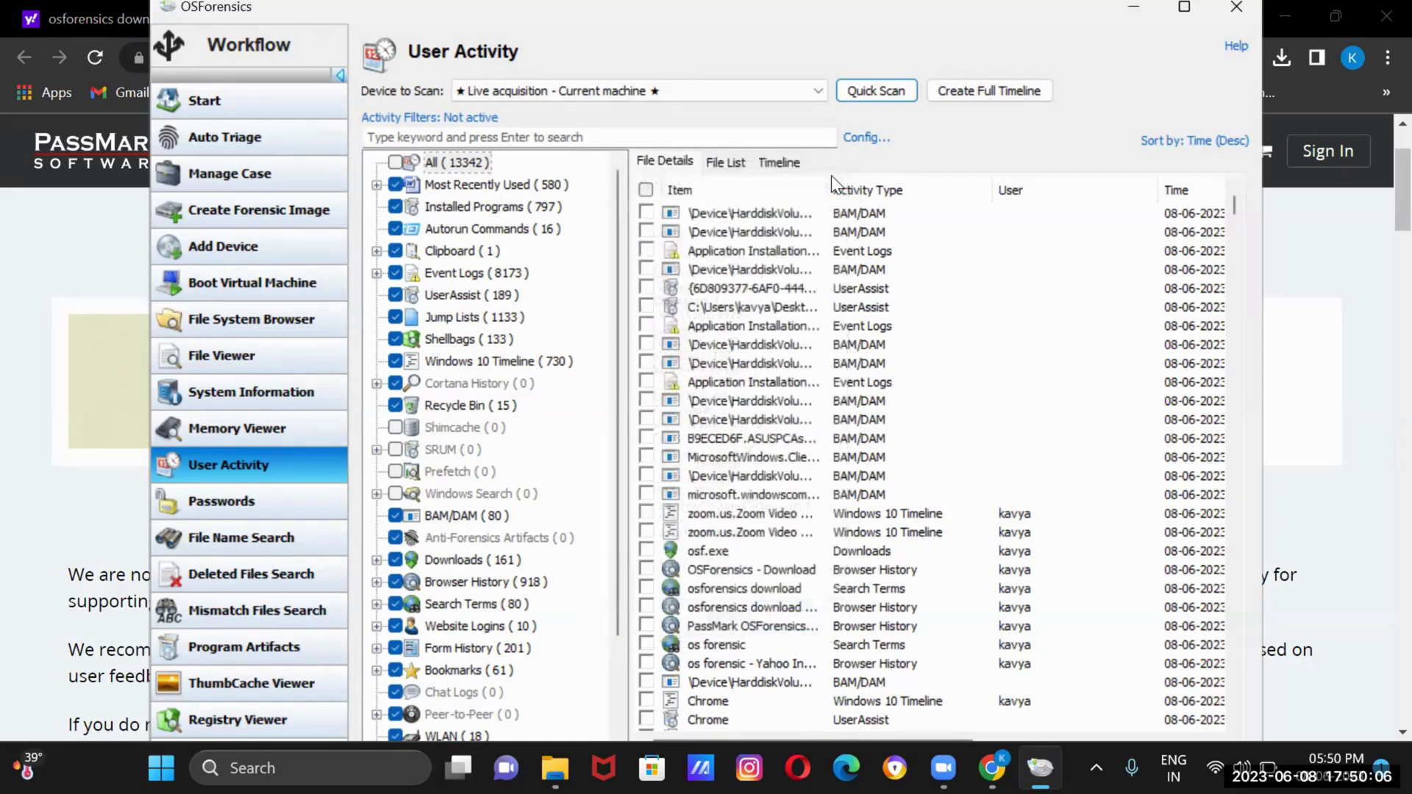
click(458, 184)
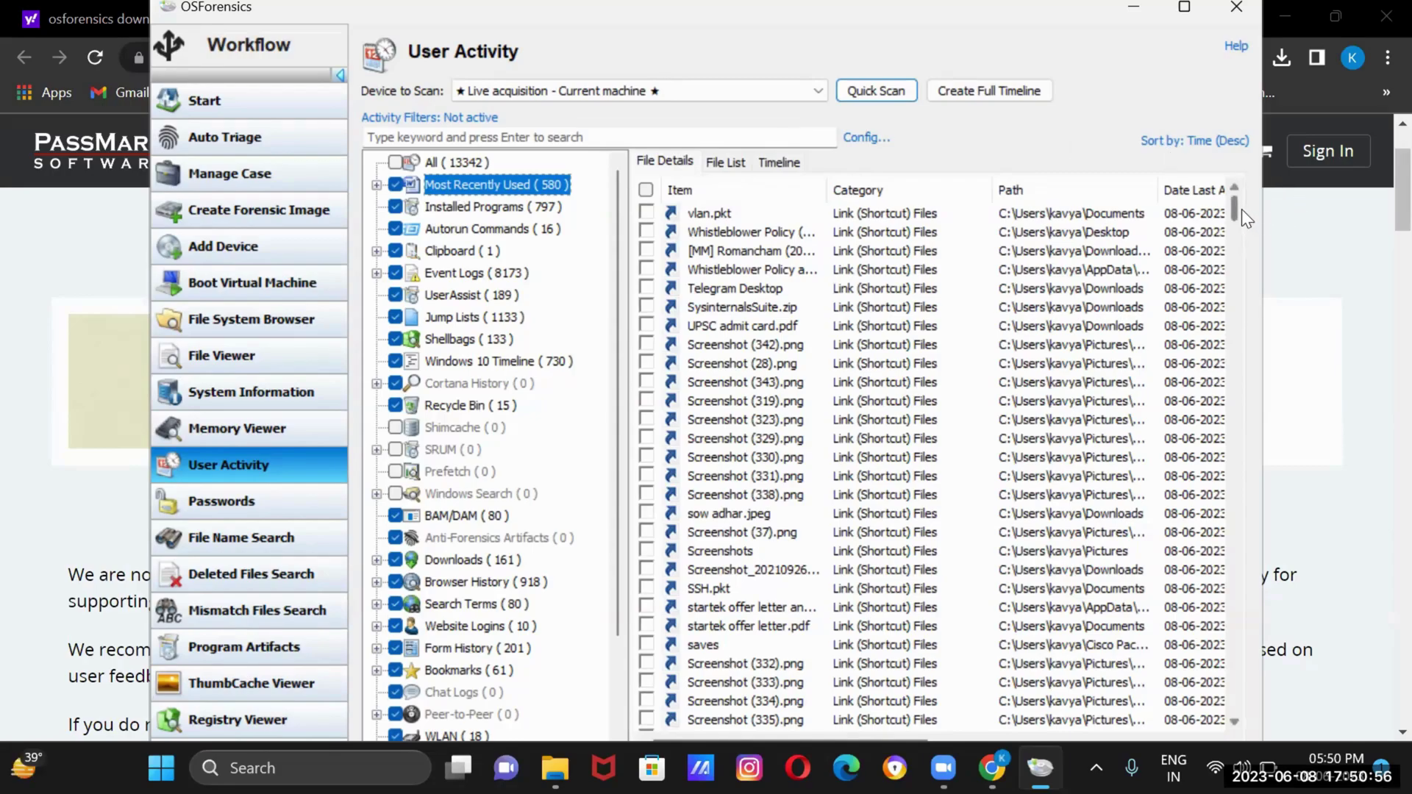
drag(1234, 203, 1244, 146)
Close the Chrome window with the OSForensics Download page and maximize the OSForensics window
mouse_move(1039, 768)
mouse_move(992, 767)
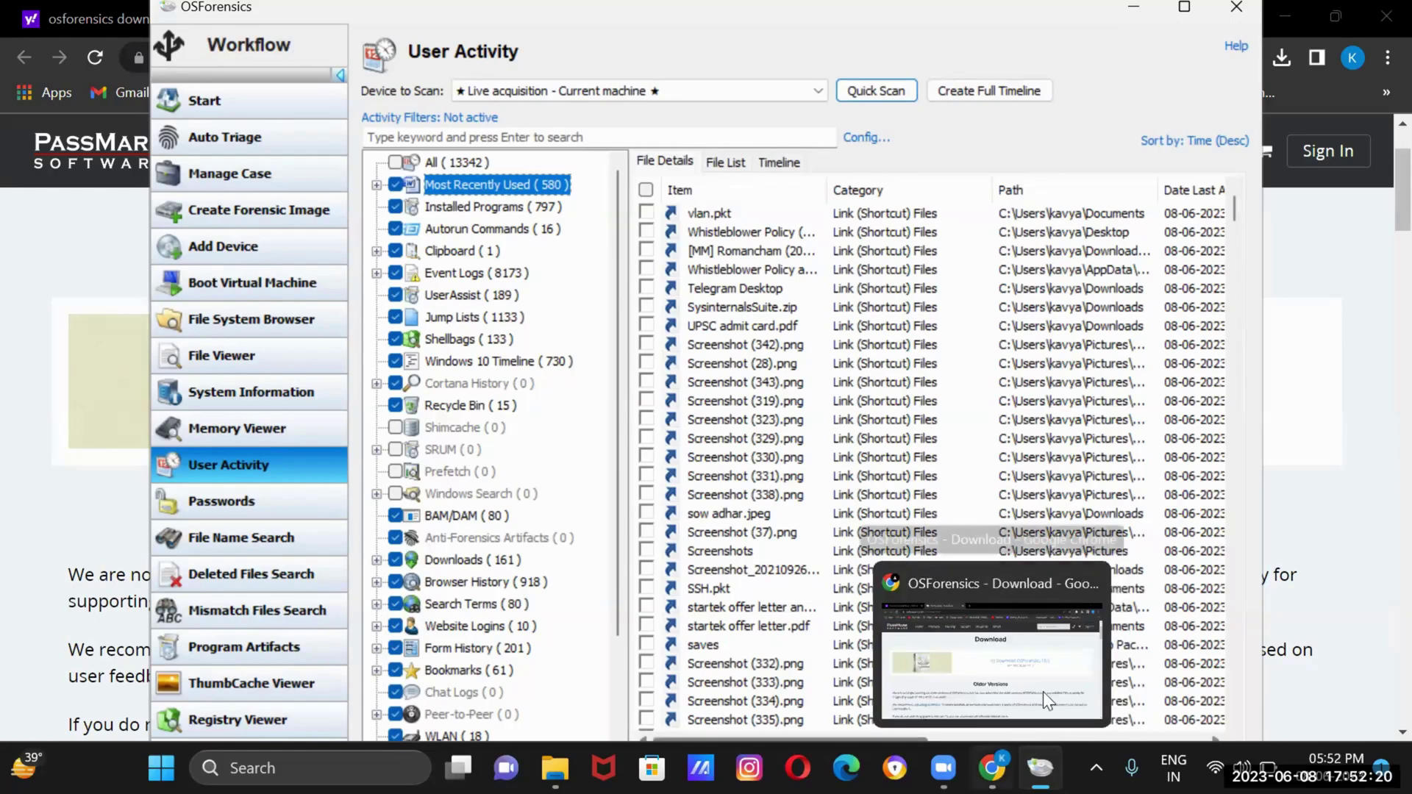
click(1091, 586)
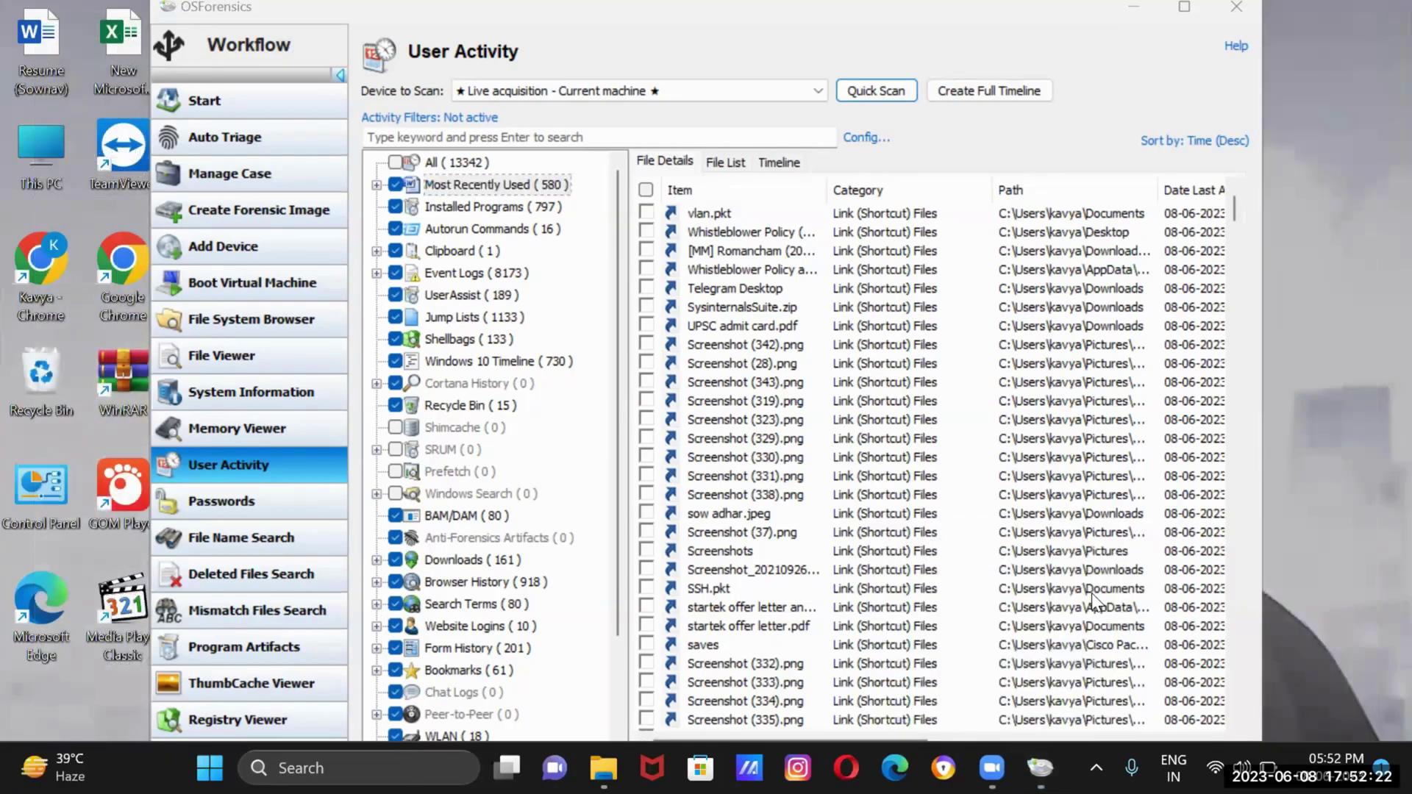
click(1081, 118)
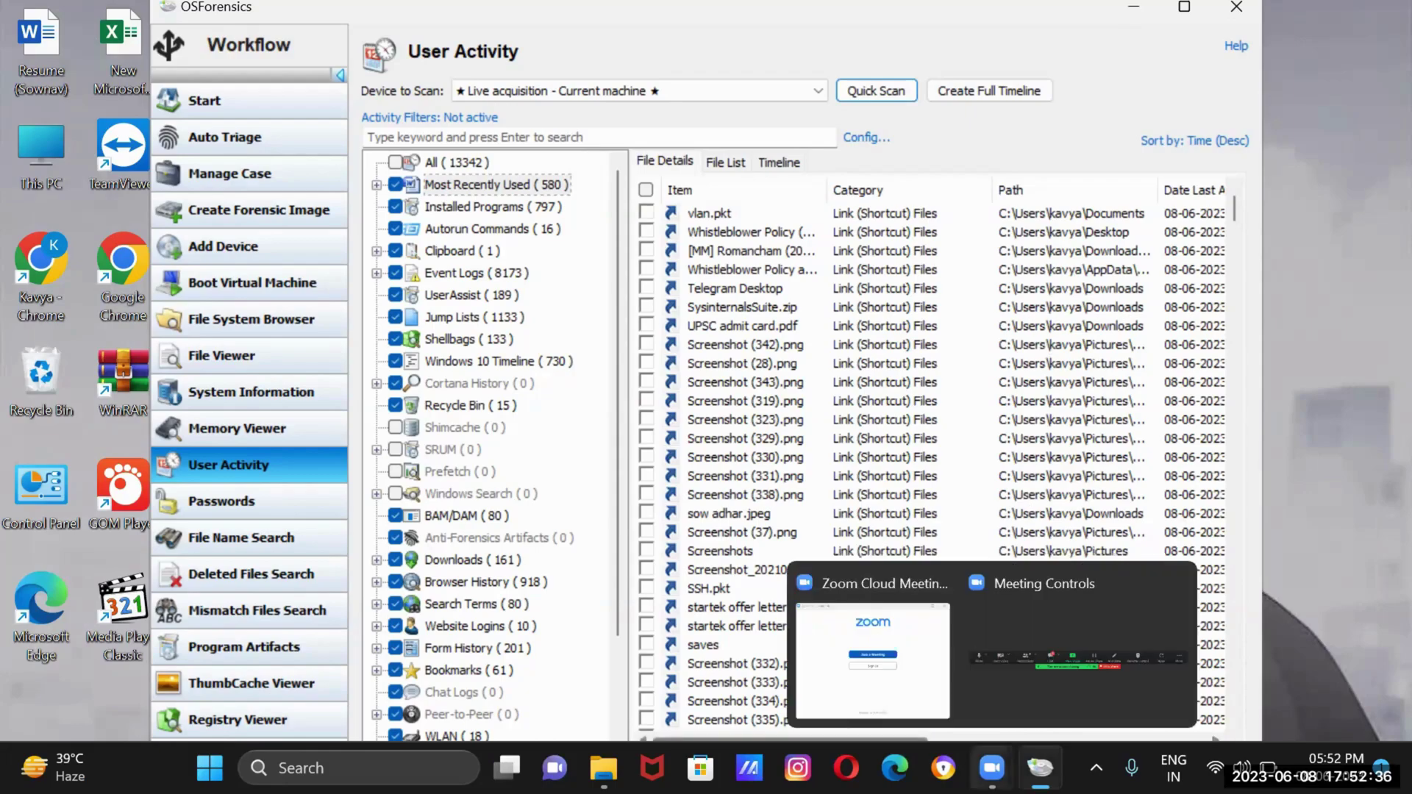
click(991, 768)
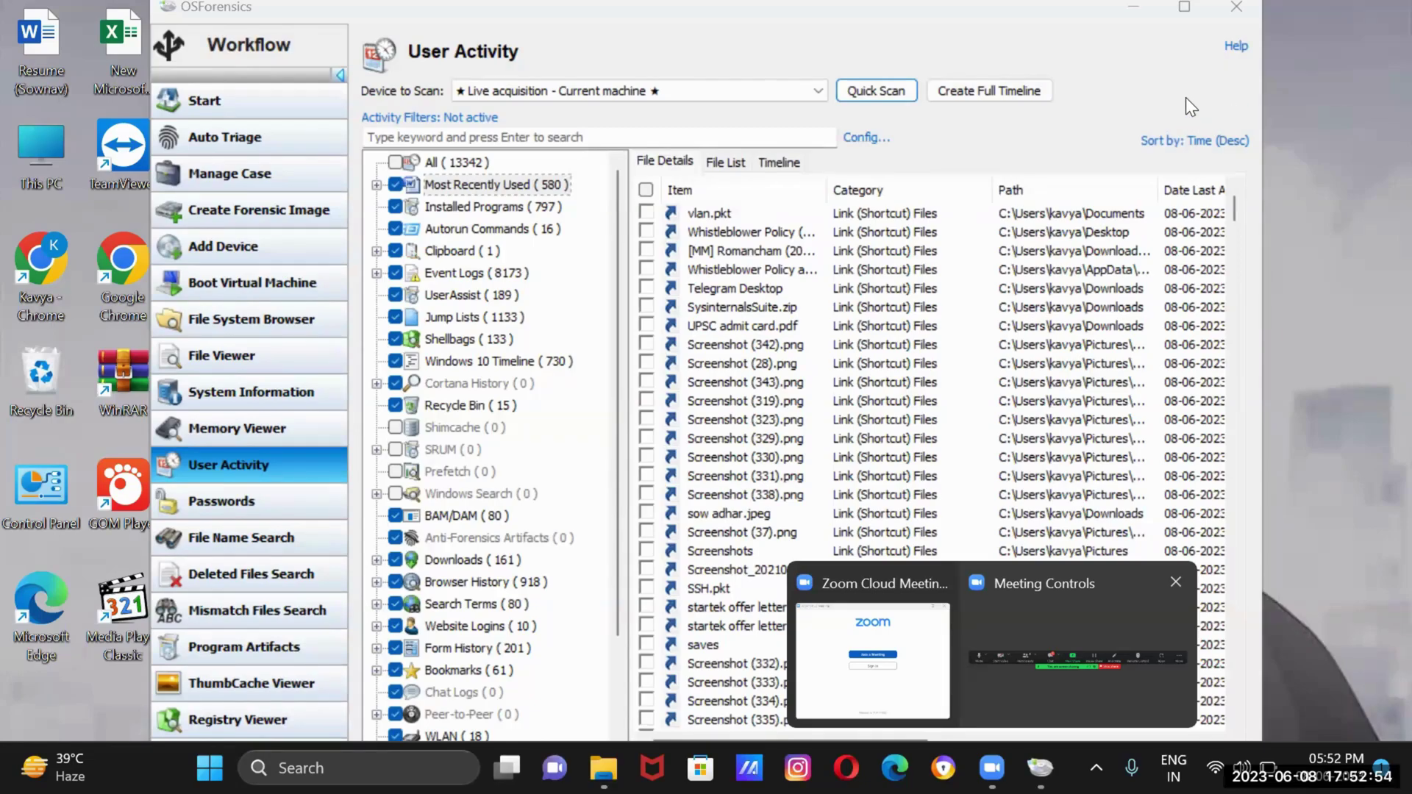
click(1040, 96)
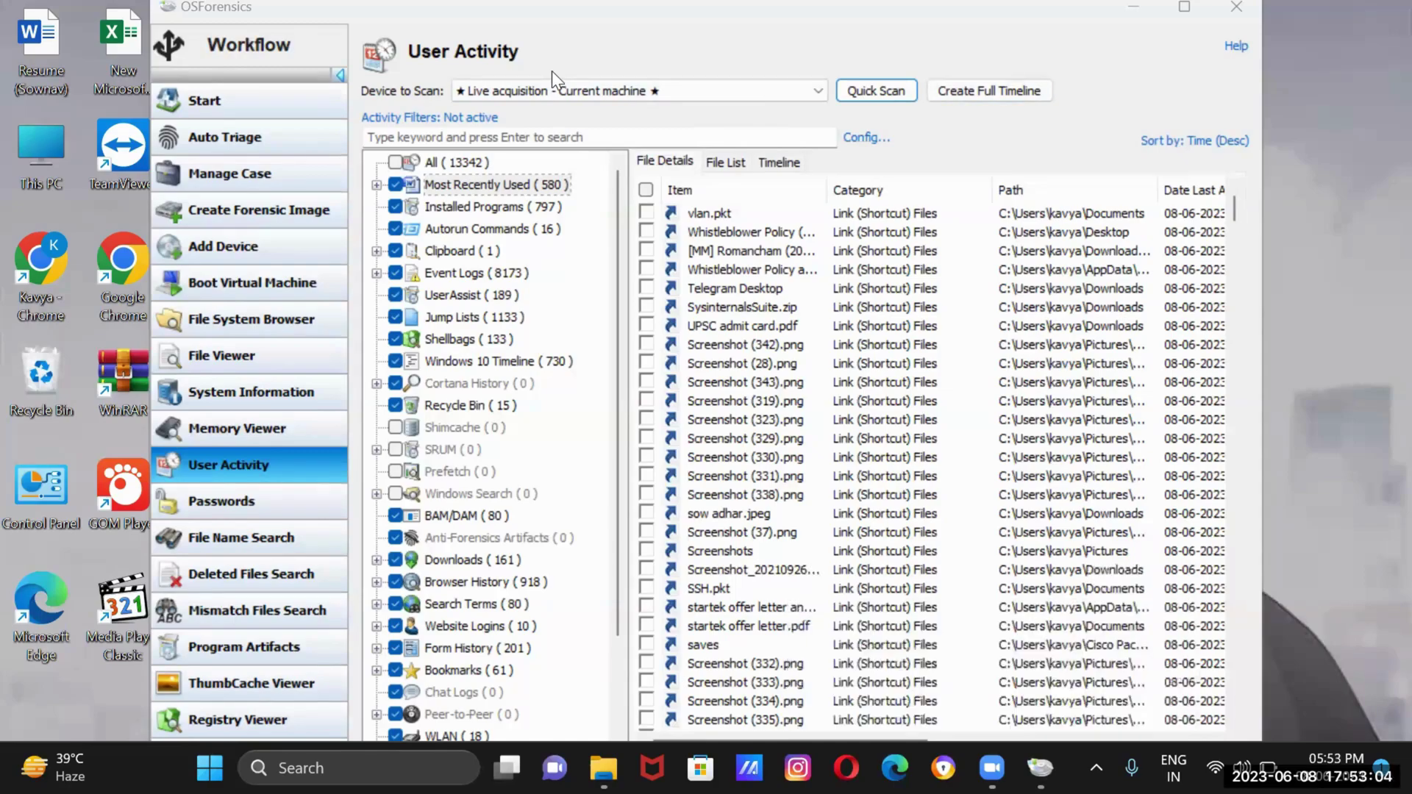
click(1183, 8)
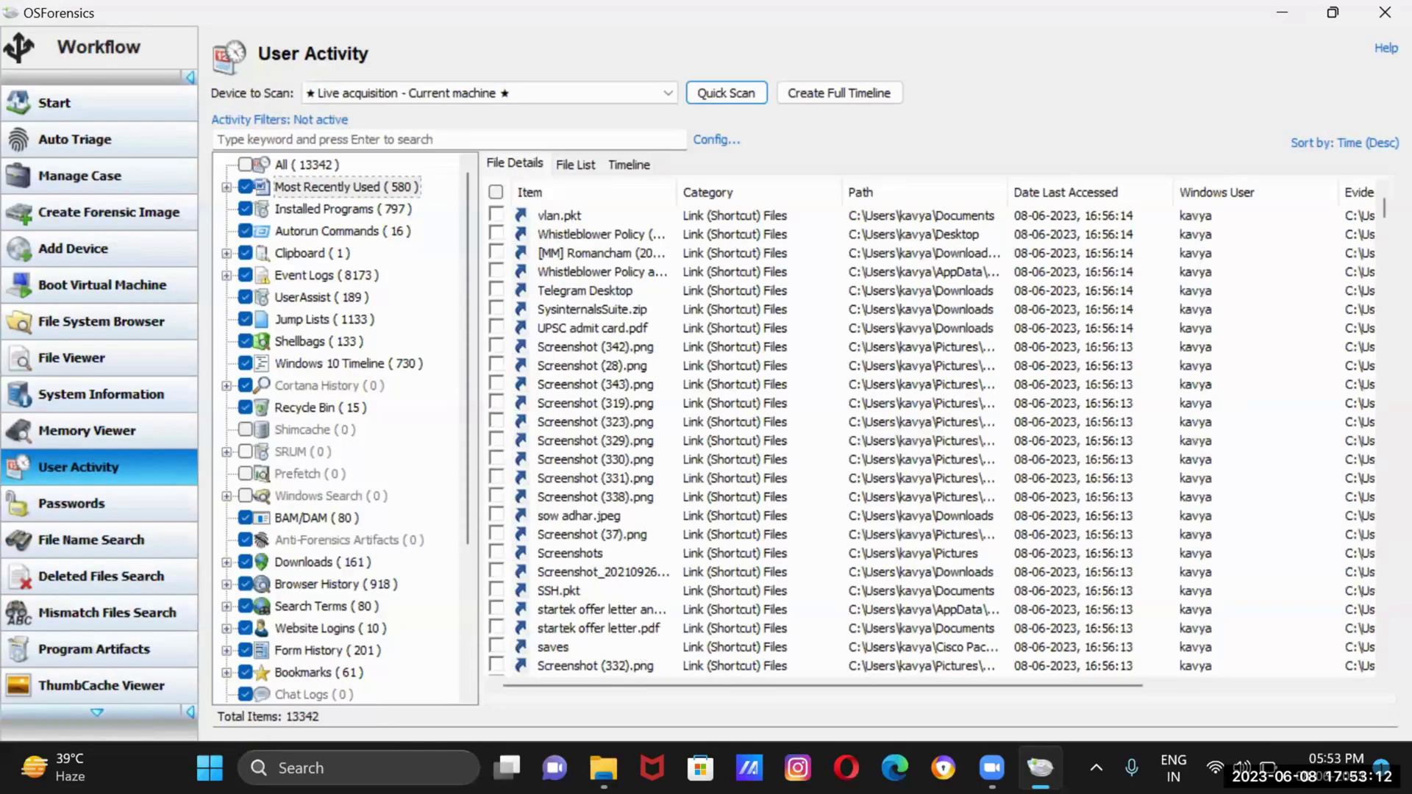
Look through the Most Recently Used shortcut files with their paths and last accessed dates, and return to the start of the list
mouse_move(992, 767)
scroll(1377, 264, down, 16)
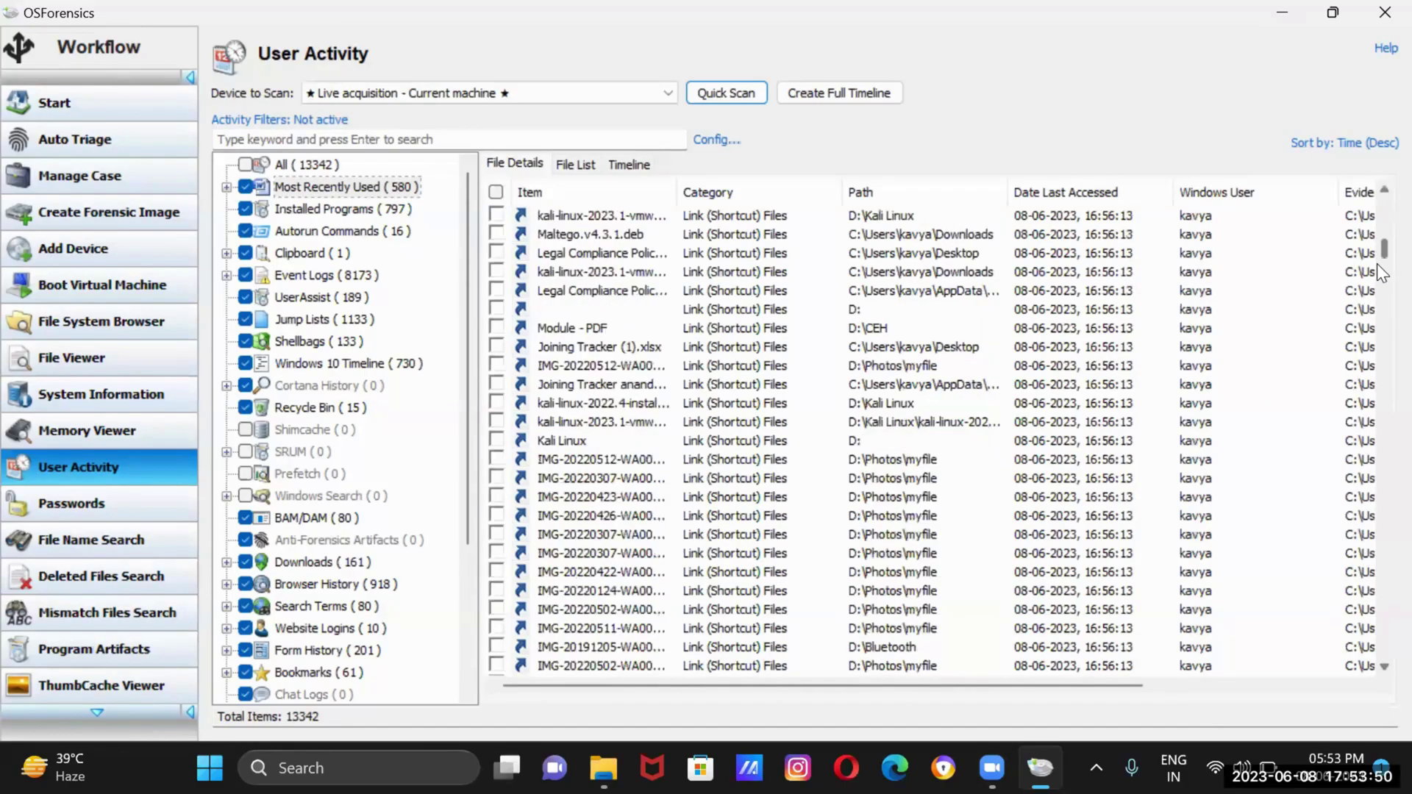
scroll(1376, 264, down, 7)
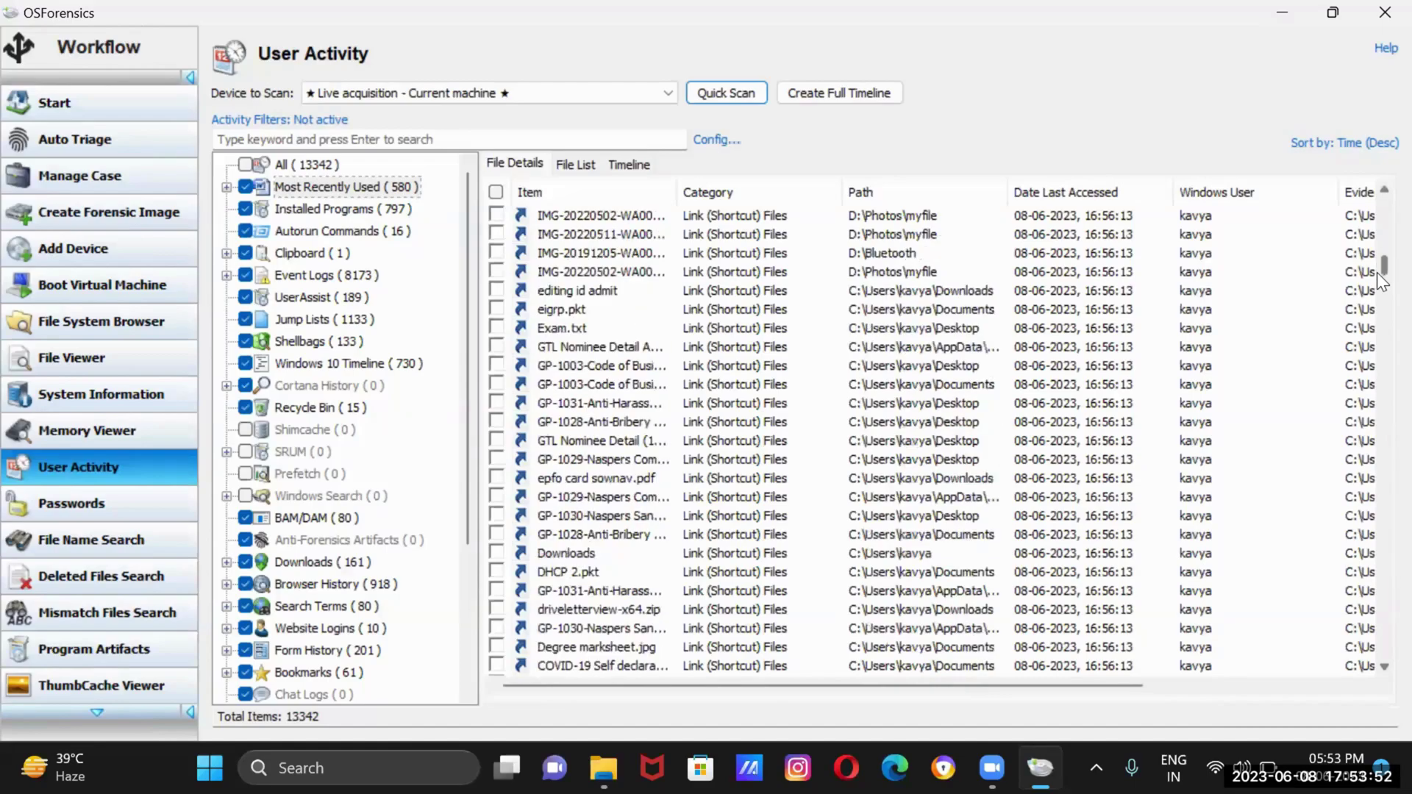
scroll(1376, 272, up, 20)
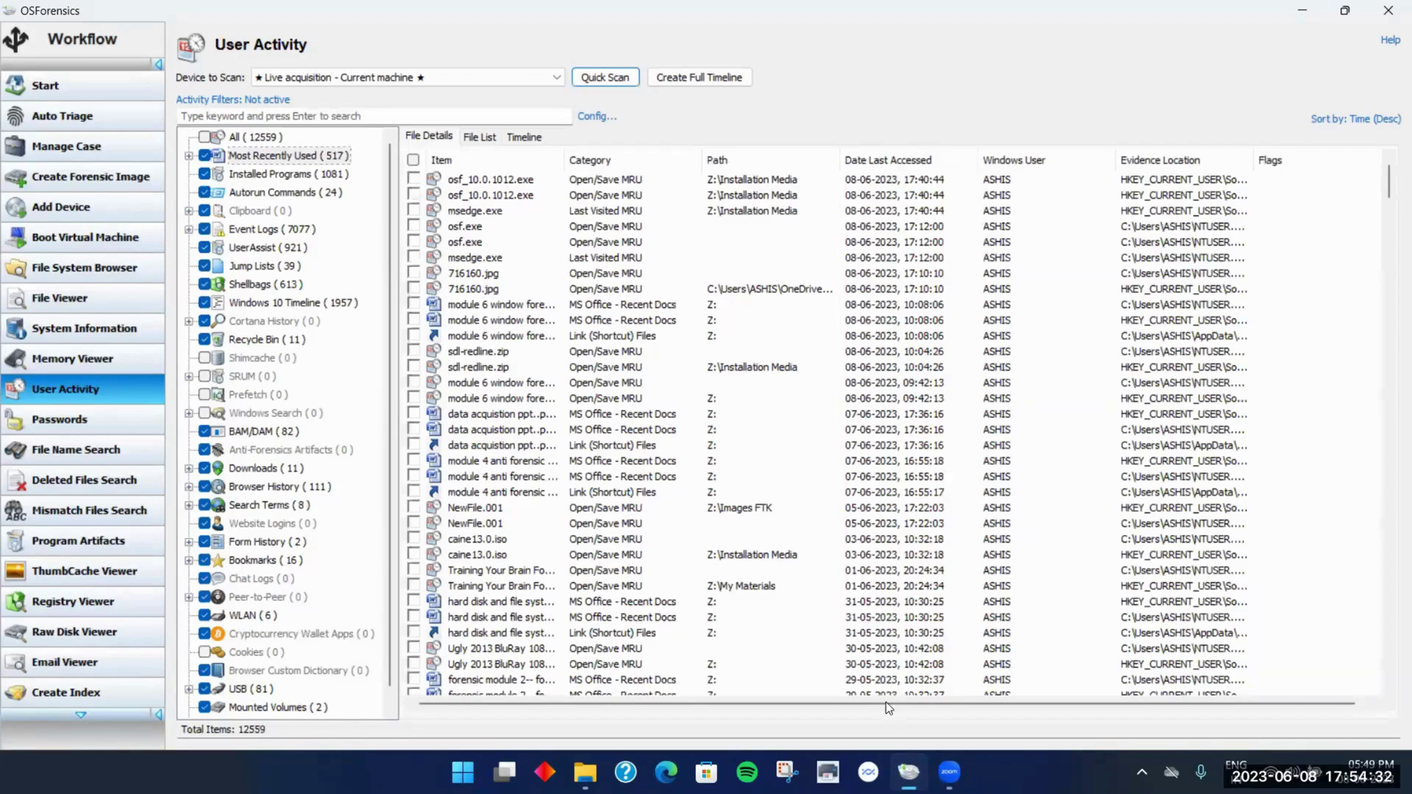
Sort the Most Recently Used items by Windows User, narrow that column, and widen the Evidence Location and Item columns
drag(885, 703, 694, 710)
click(1055, 161)
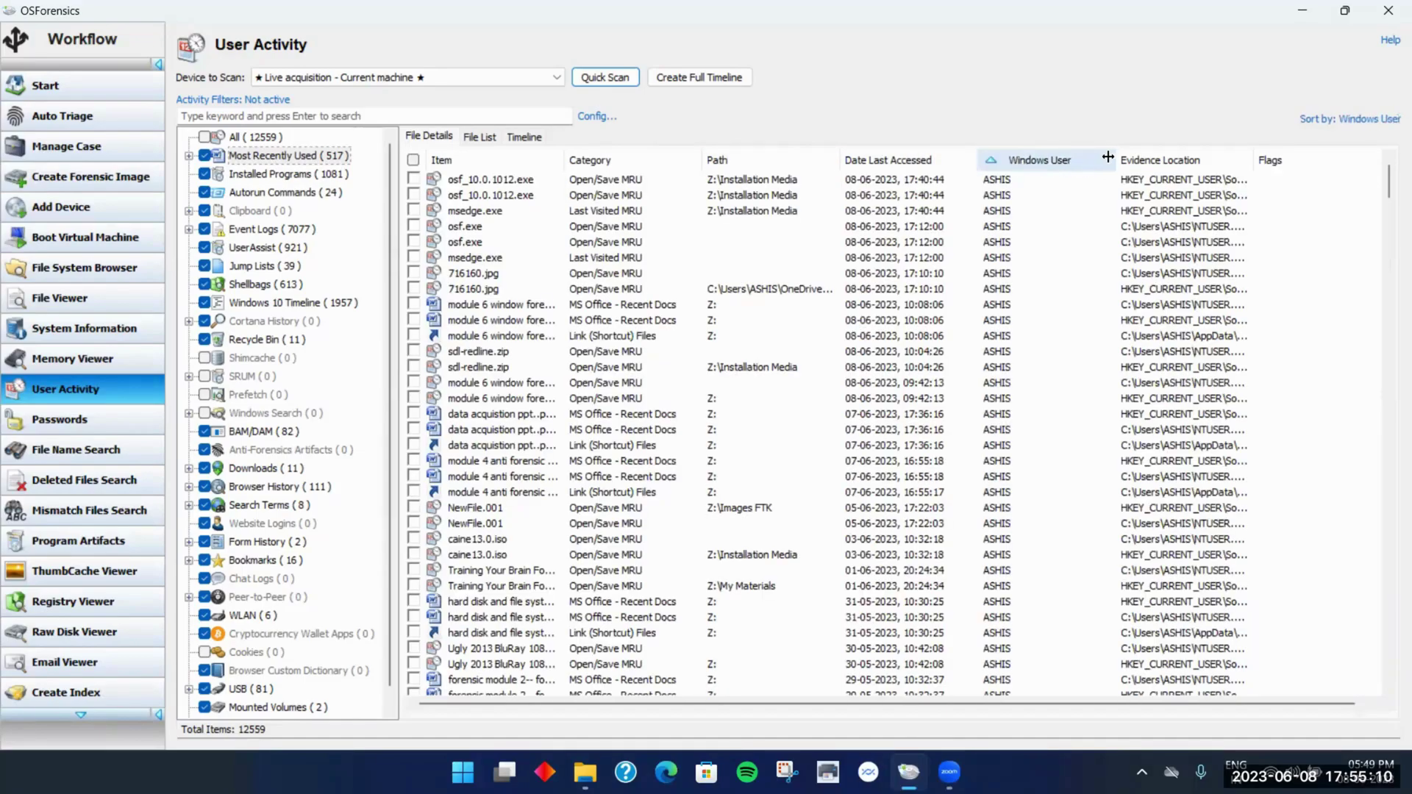
drag(1108, 157, 1033, 149)
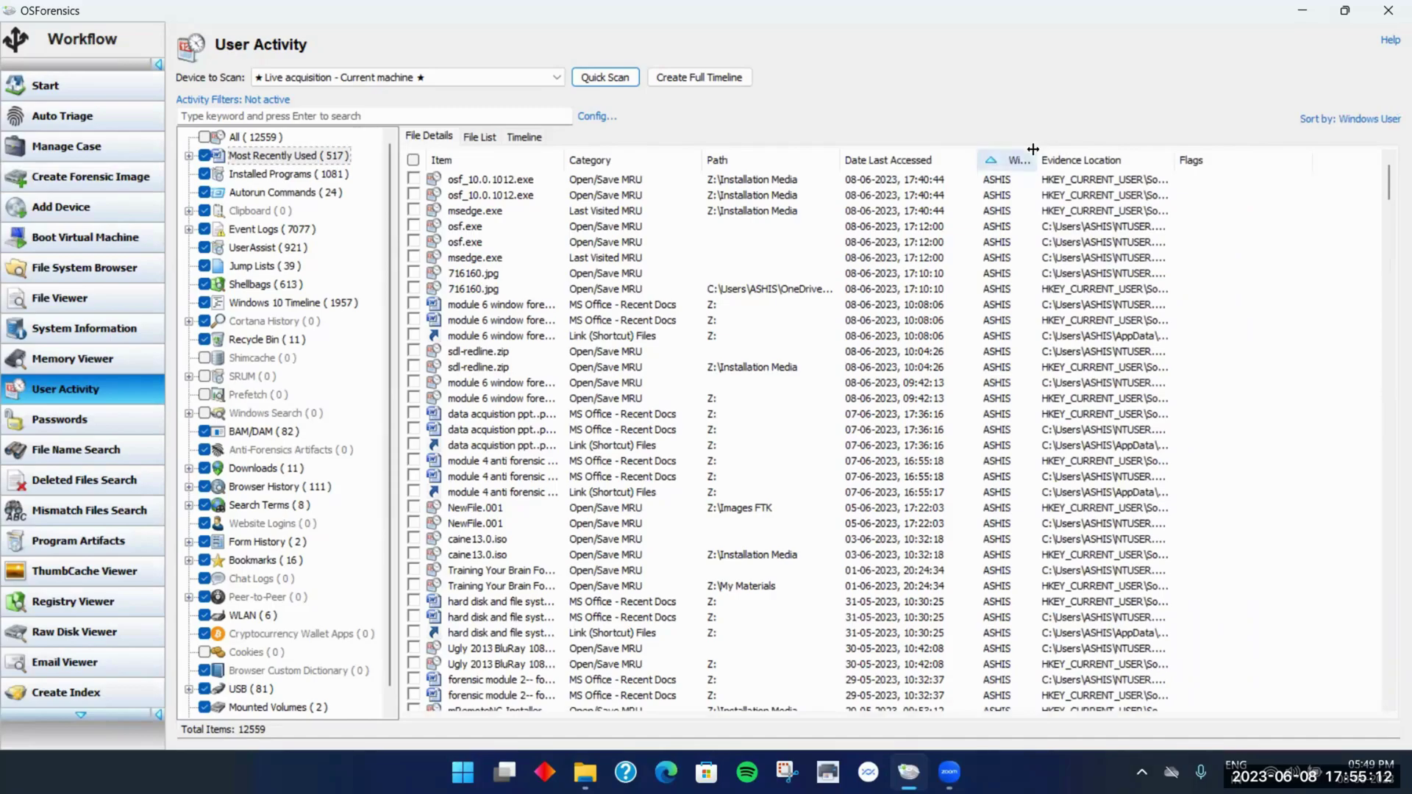
drag(1175, 159, 1328, 160)
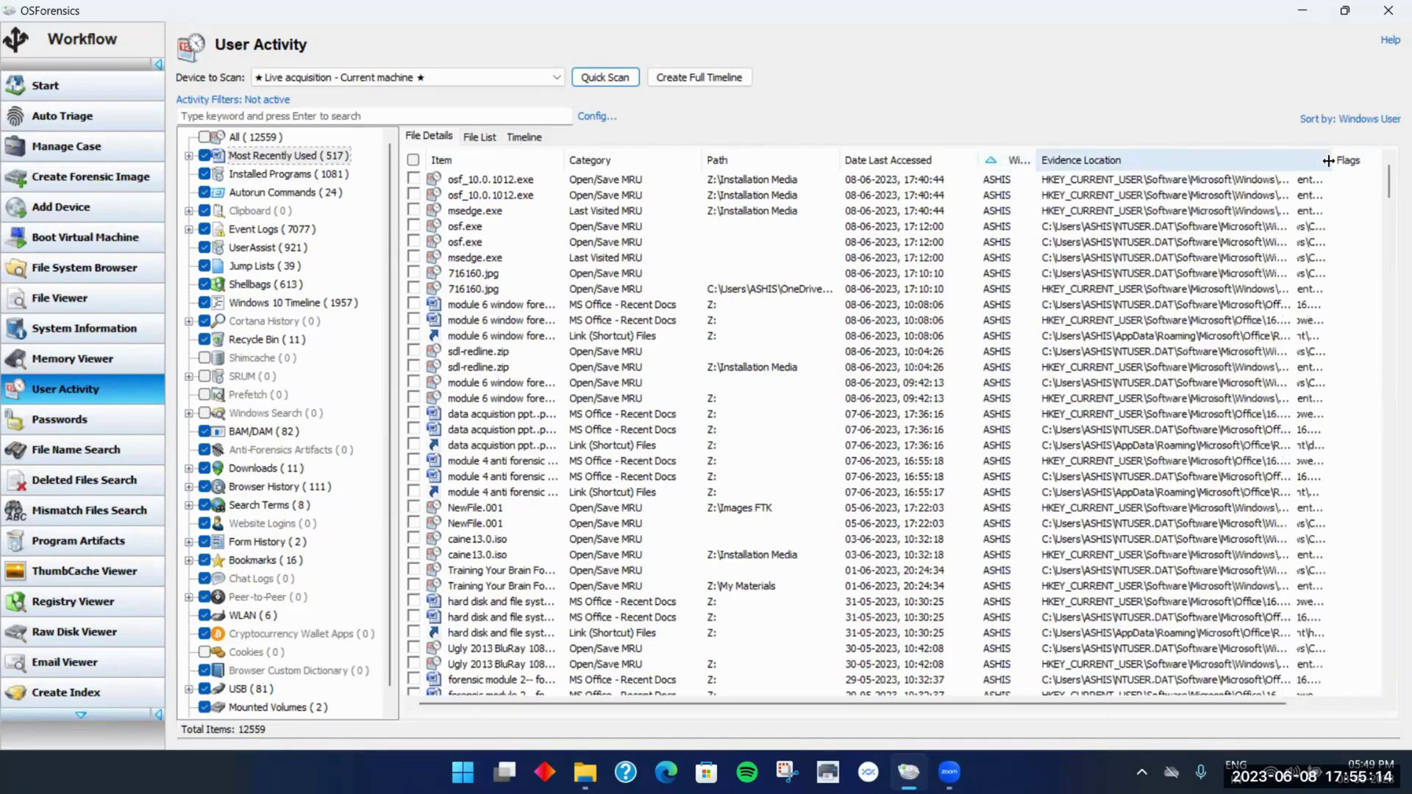
click(994, 160)
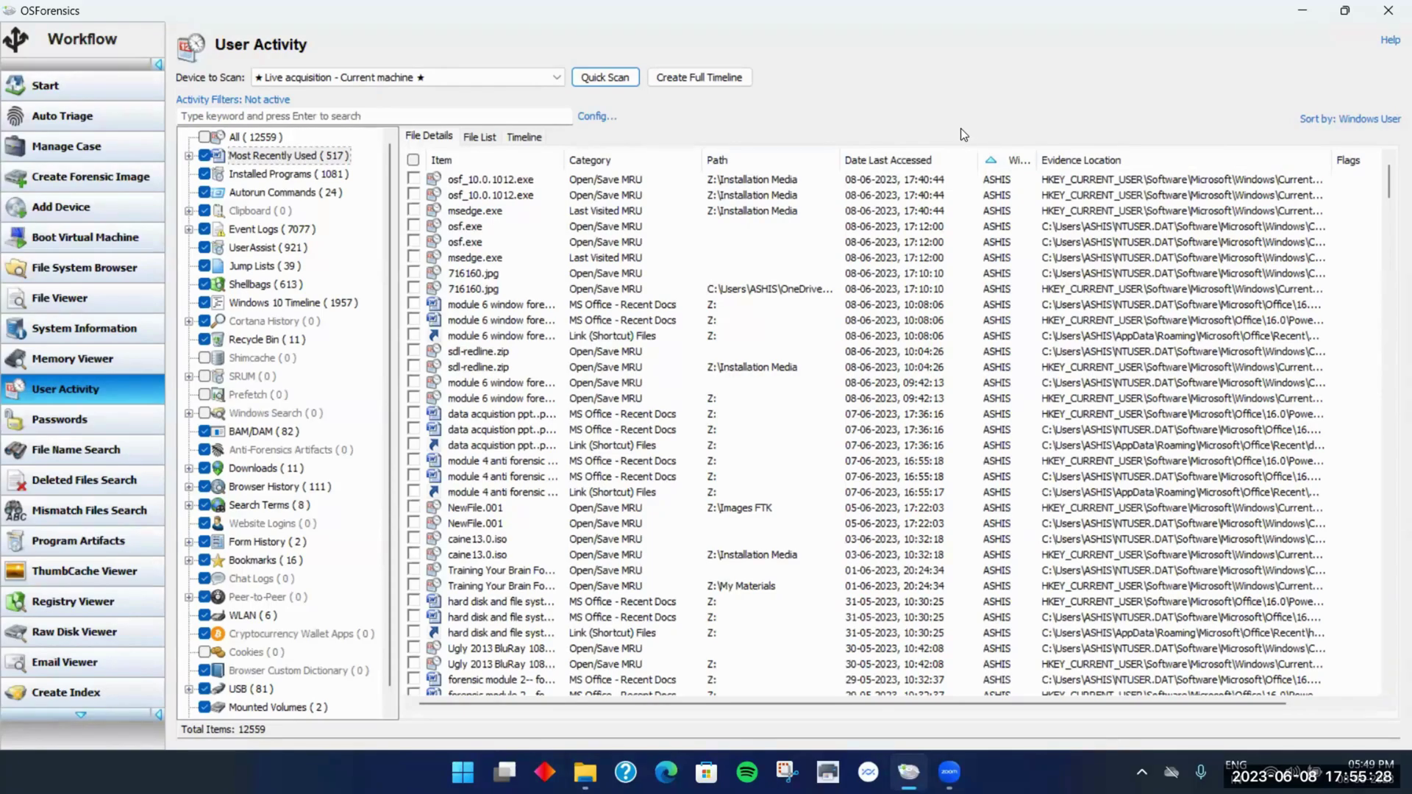
drag(562, 151, 588, 150)
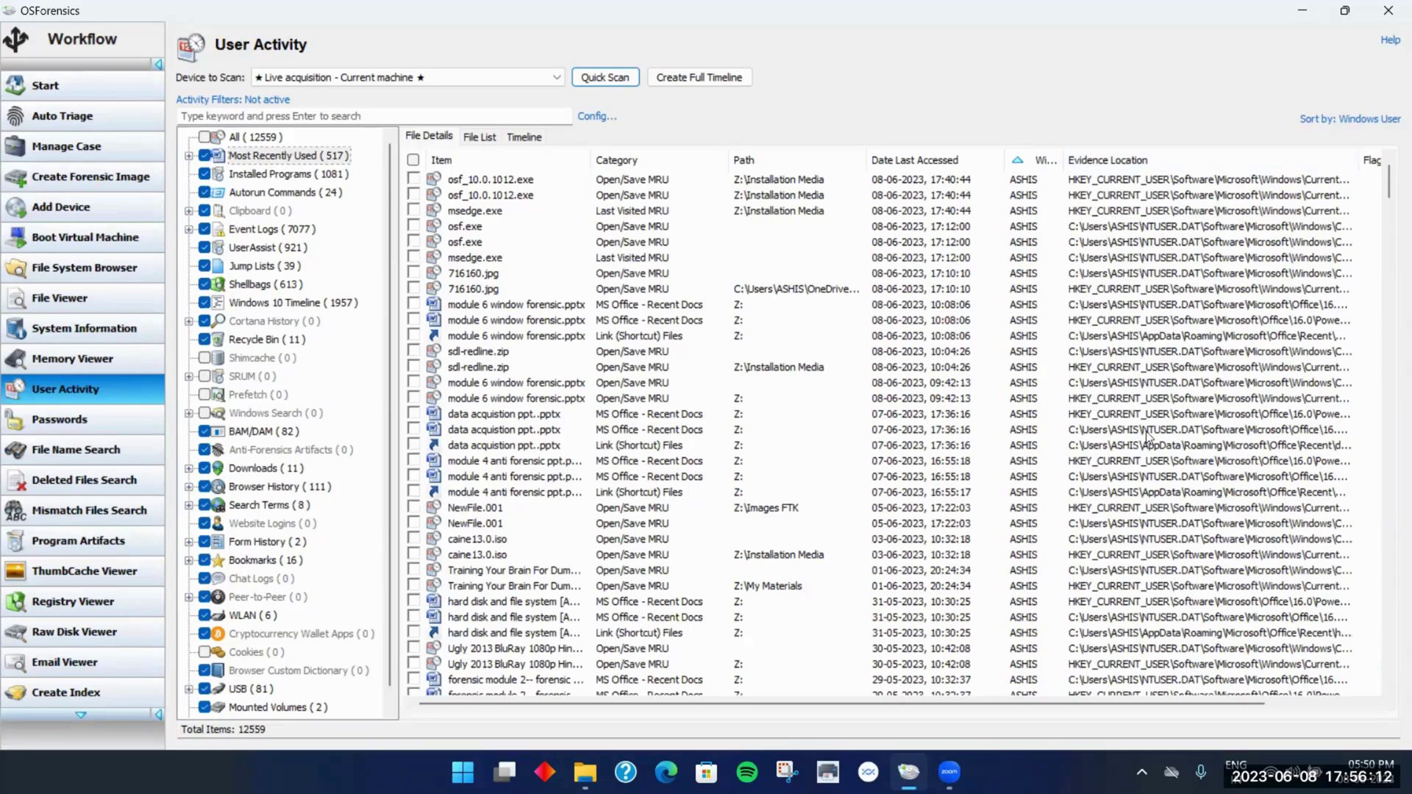
Browse the Most Recently Used entries, and examine the Telegram Desktop entry in the Installed Programs list
scroll(1129, 441, down, 7)
scroll(1129, 442, down, 10)
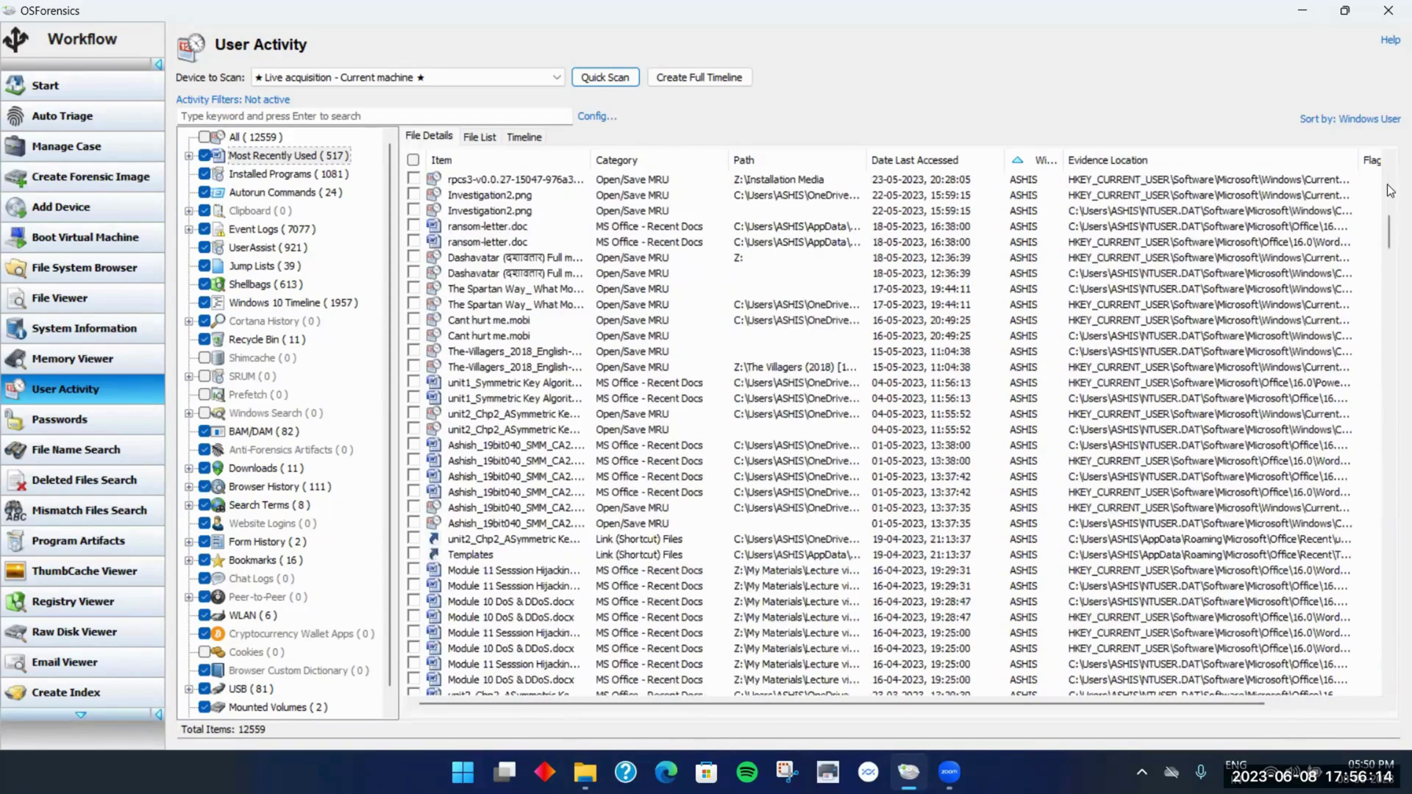
scroll(1390, 161, up, 17)
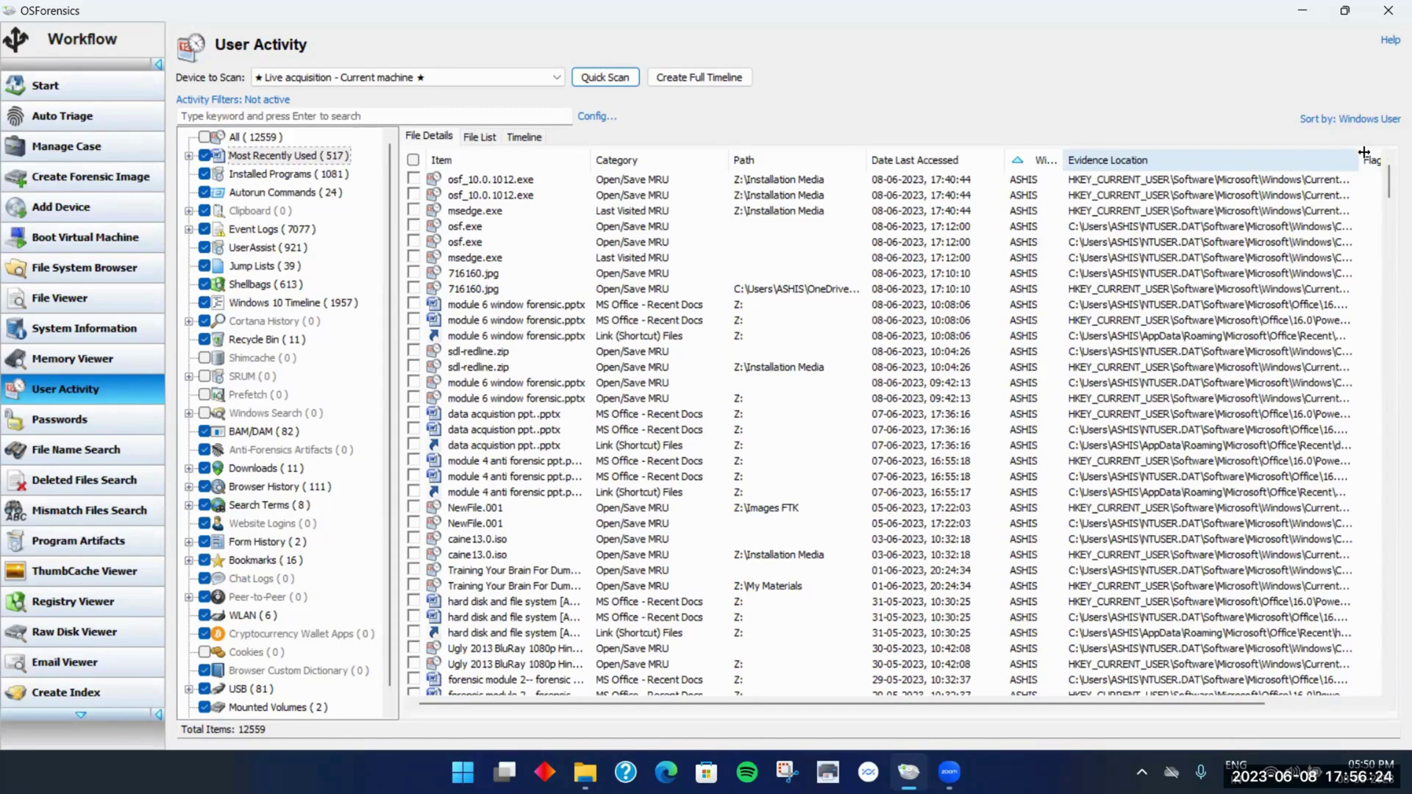
scroll(1029, 357, down, 2)
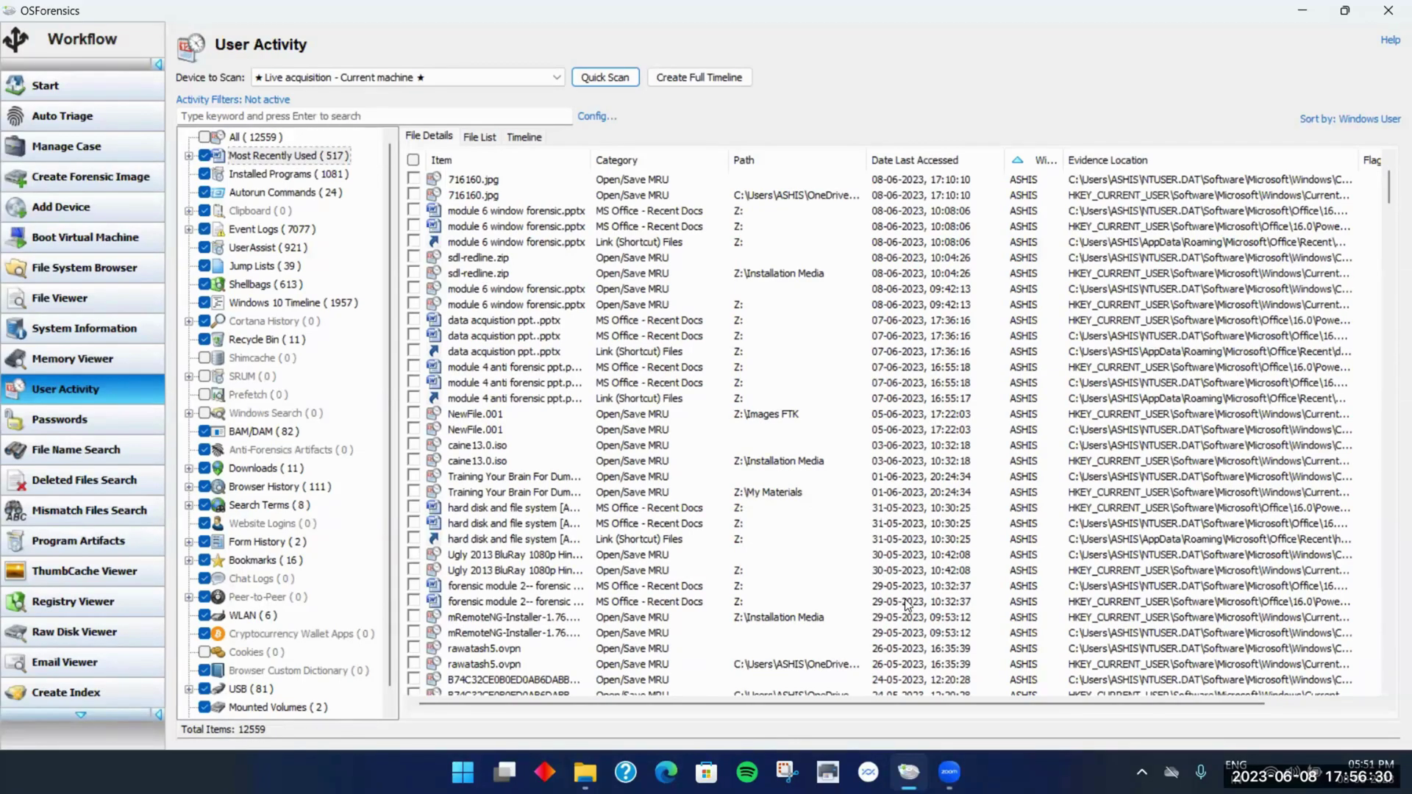
scroll(906, 581, down, 1)
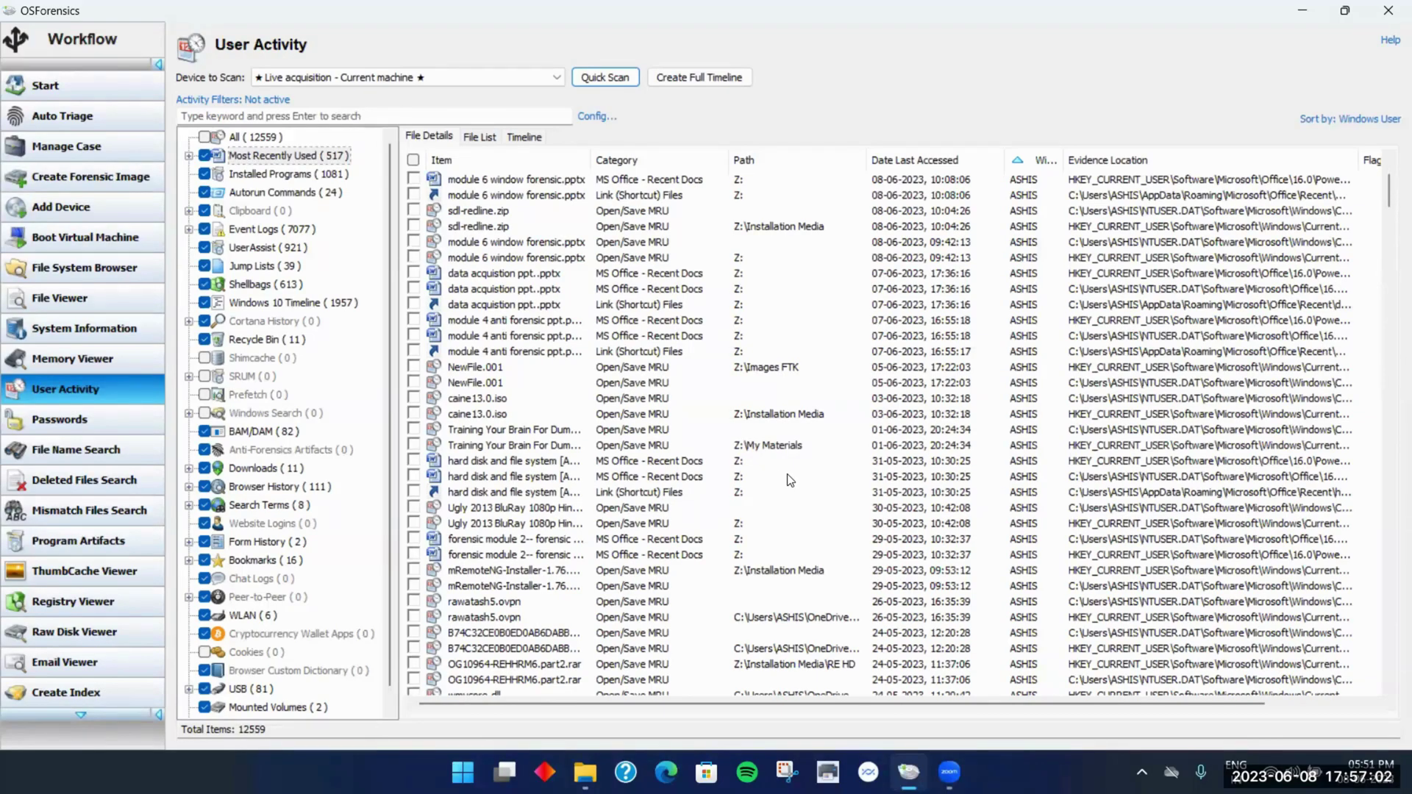
click(327, 177)
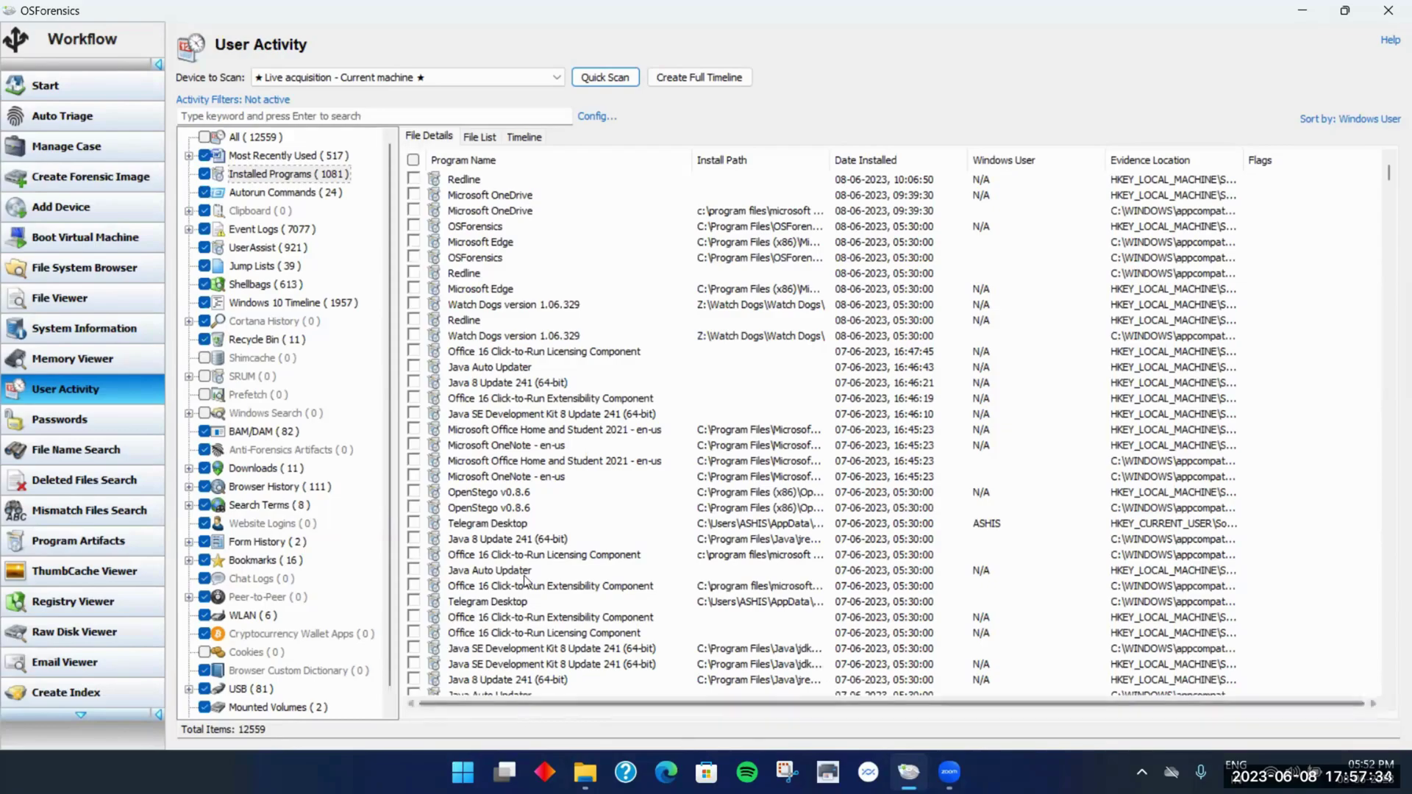
click(517, 524)
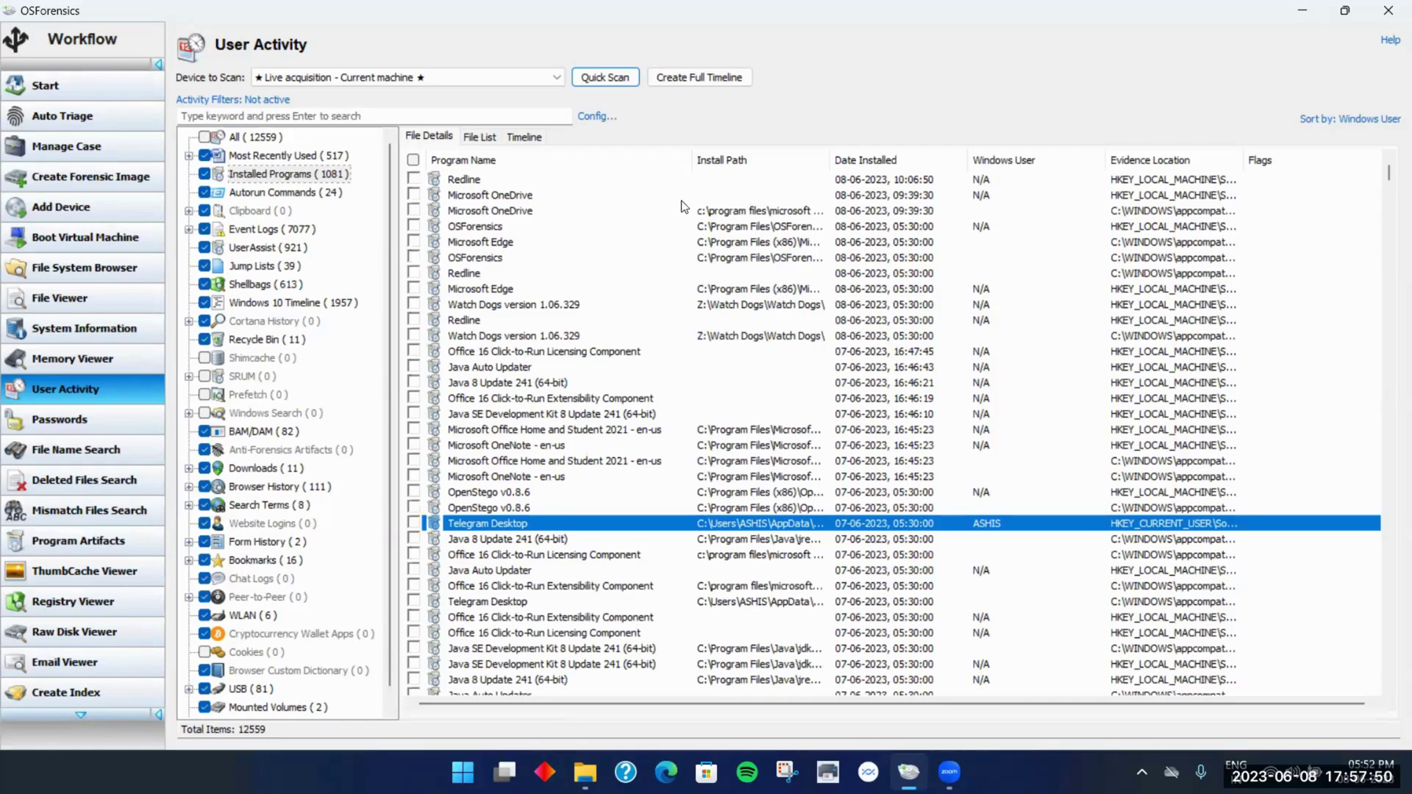
List the Autorun Commands and widen the Image Path and Item columns to show the full entries
click(293, 193)
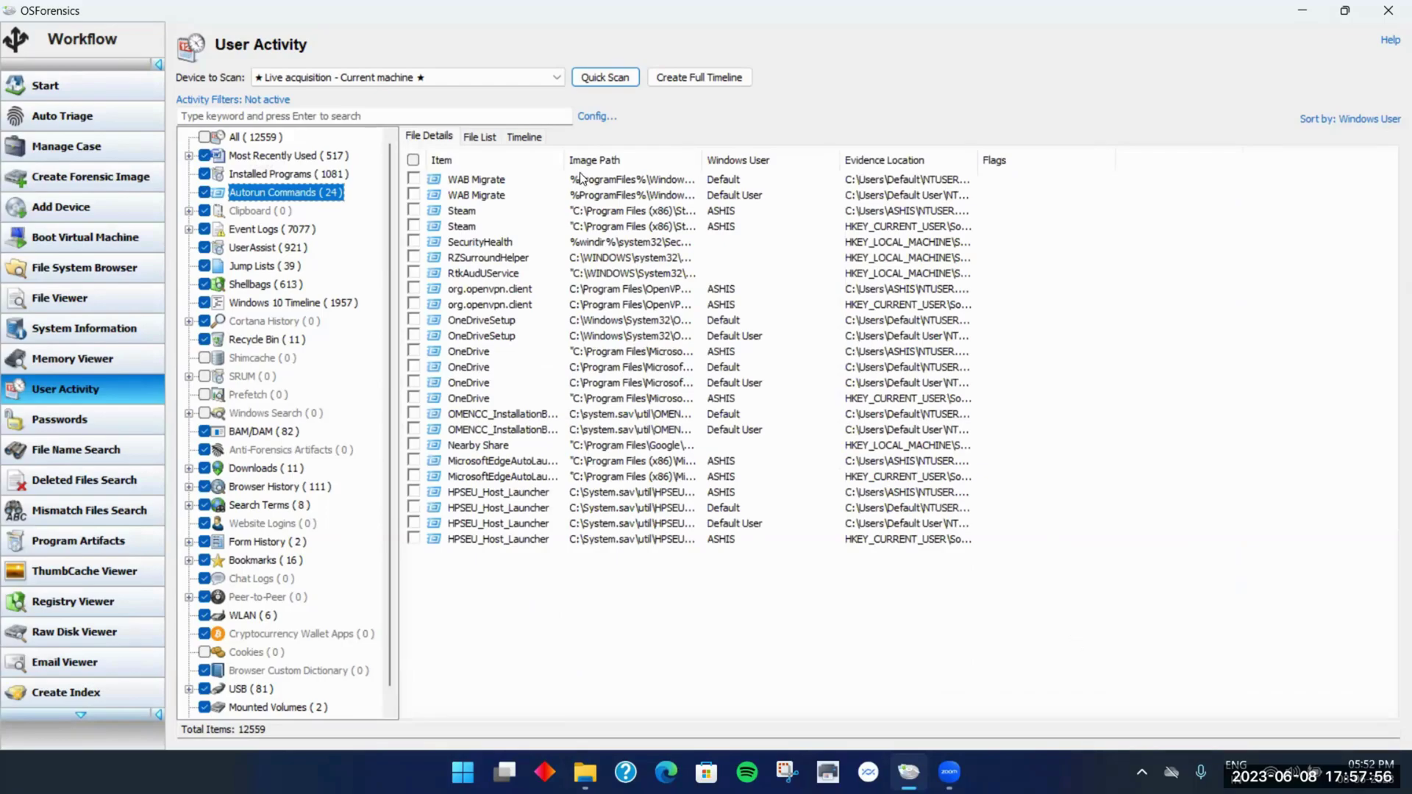
drag(701, 159, 877, 158)
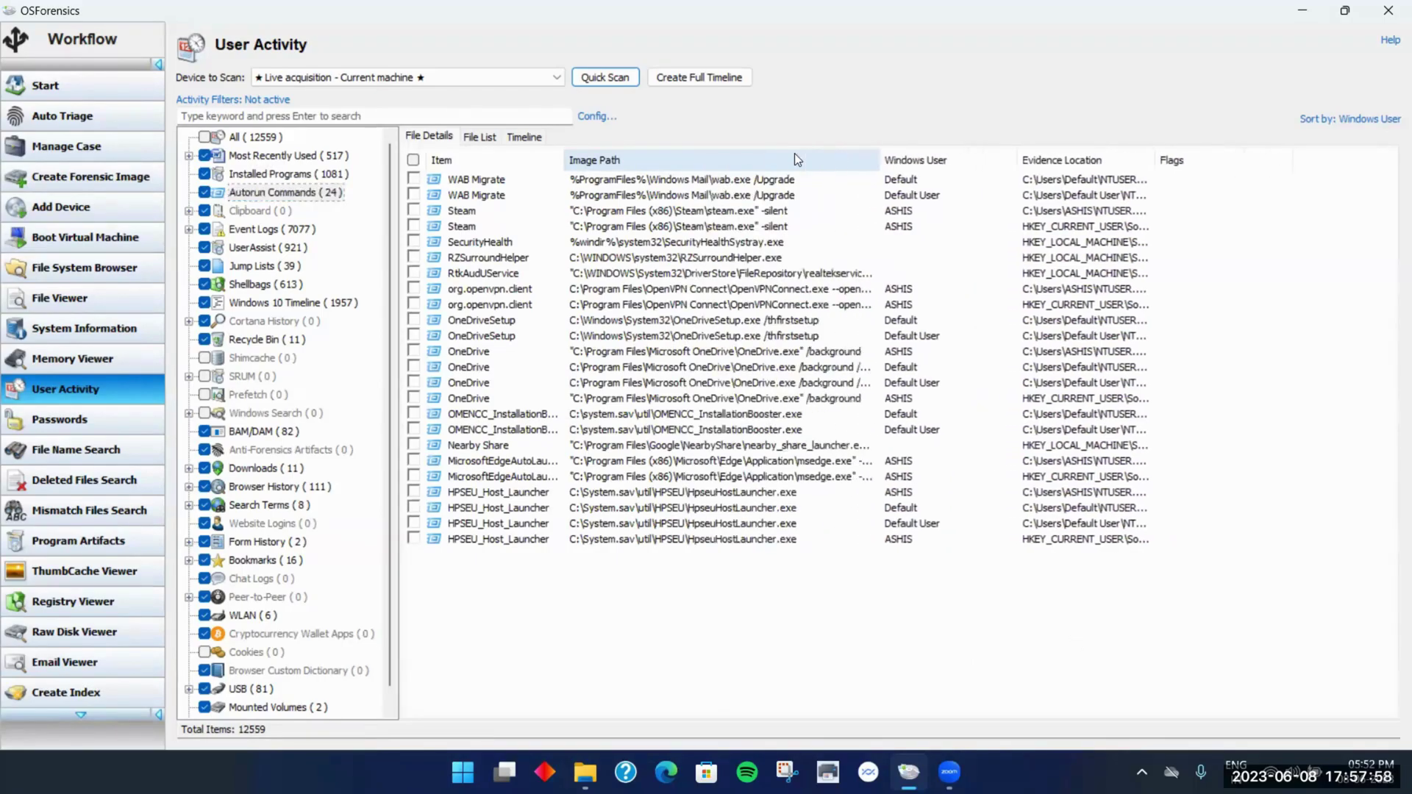
drag(563, 156, 723, 156)
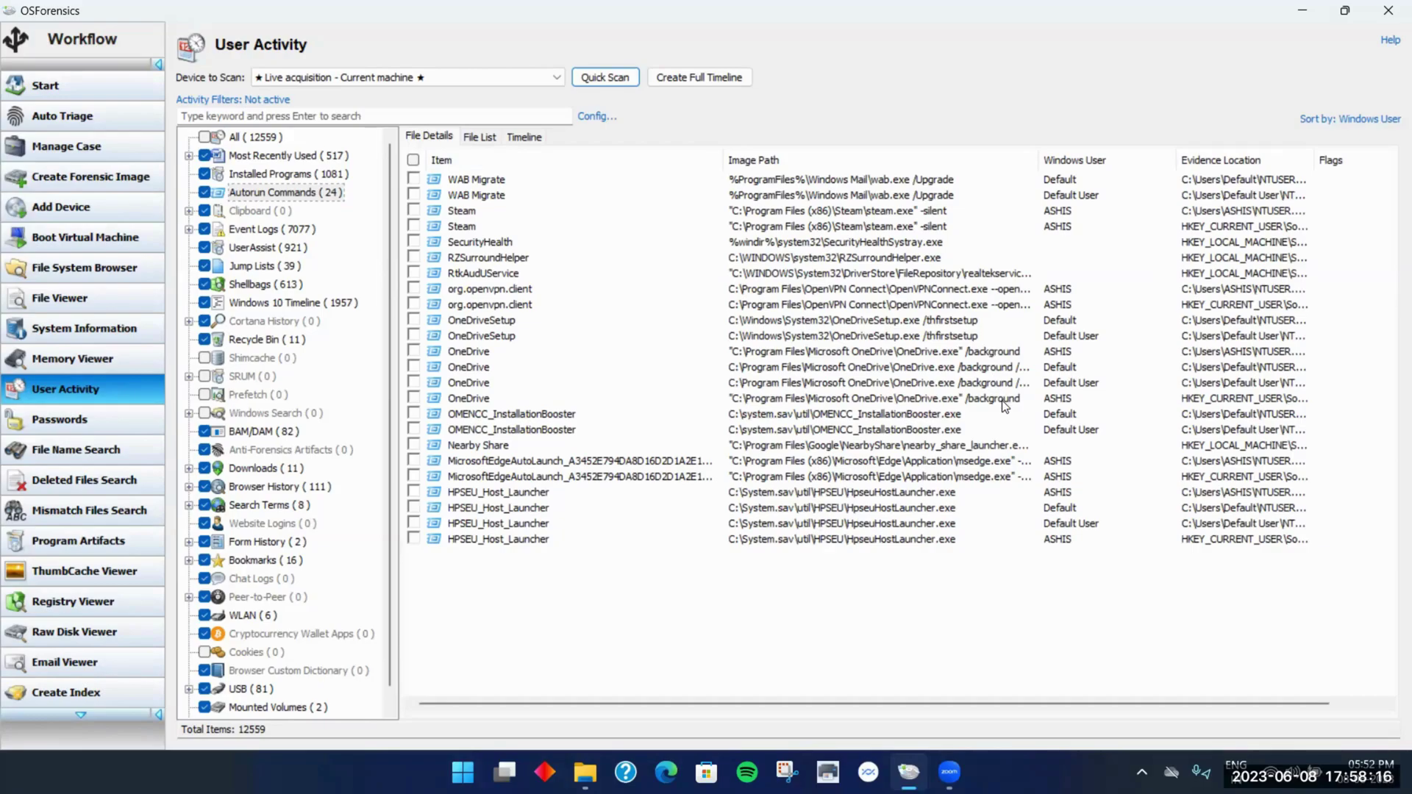
Open Task Manager and examine its Startup apps list for comparison with the autorun commands
key(ctrl+shift+Escape)
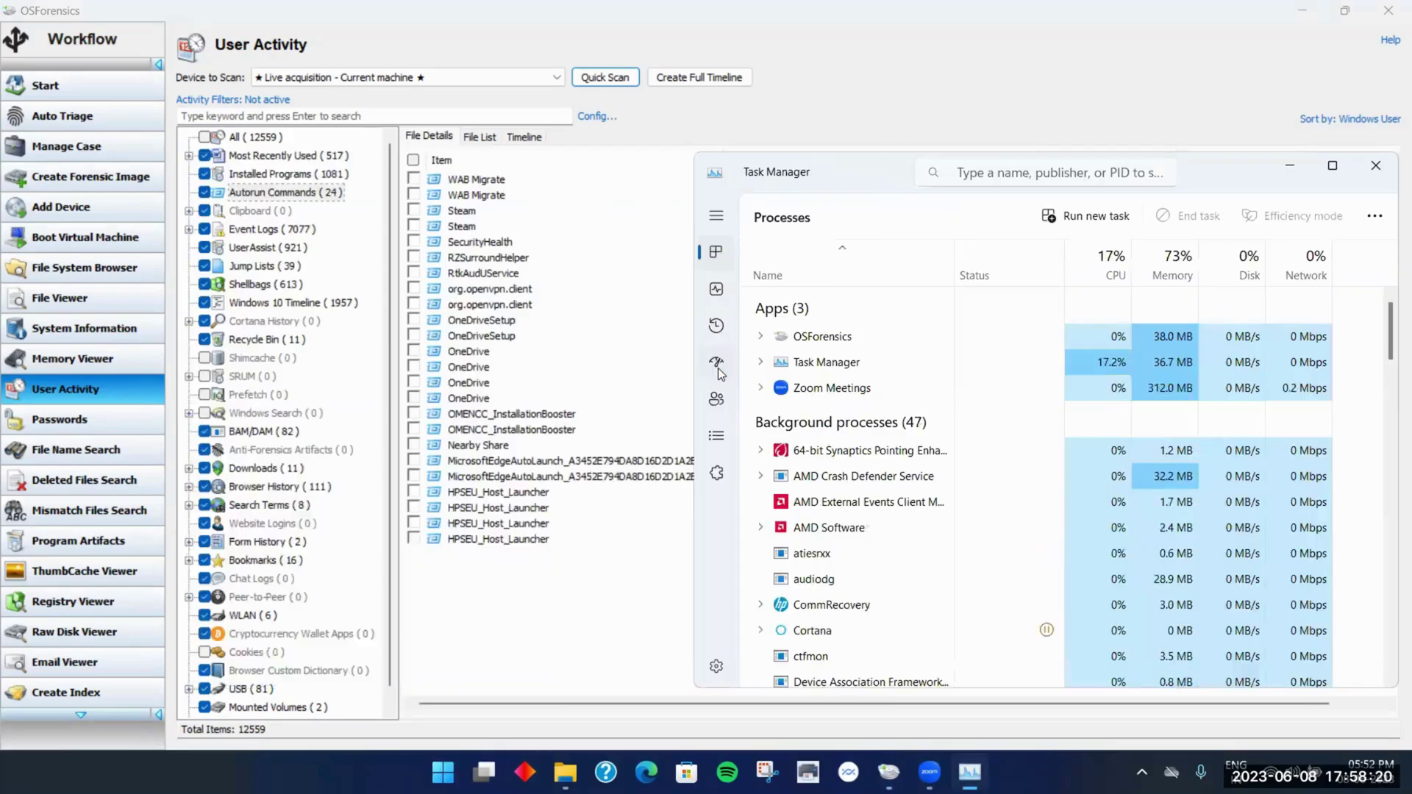
click(719, 367)
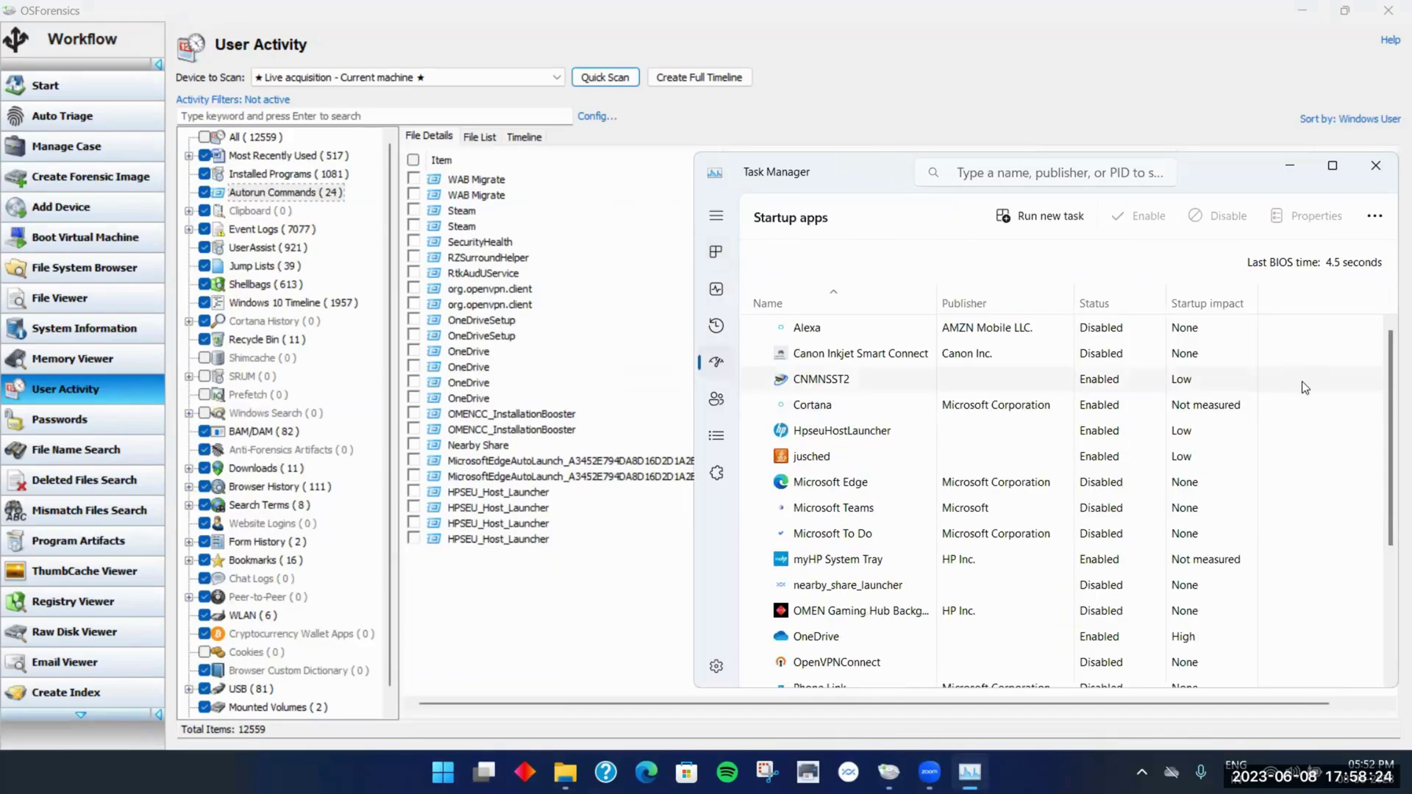
scroll(1306, 384, down, 1)
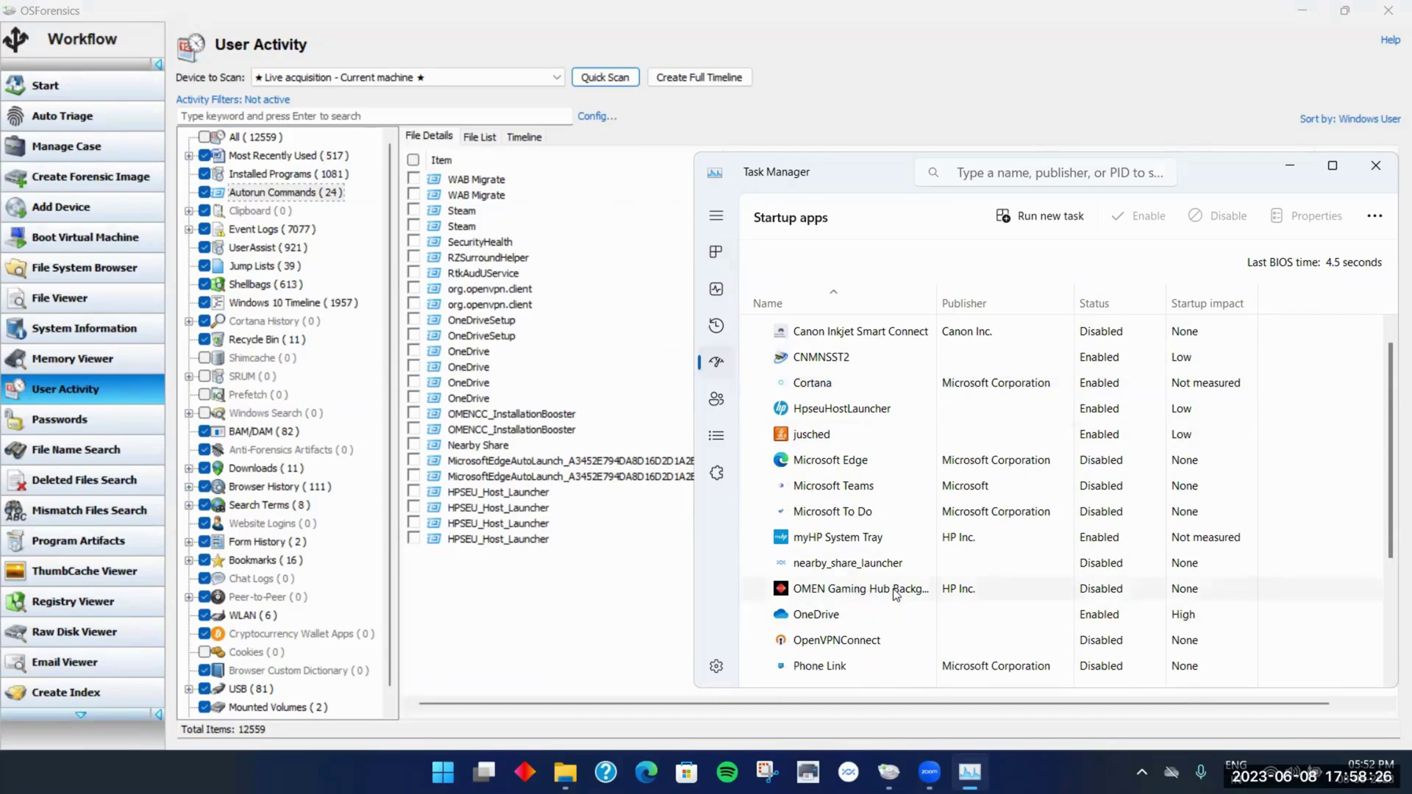
Compare the whole list of startup apps and their statuses in Task Manager with the autorun commands, and close Task Manager
scroll(925, 513, down, 1)
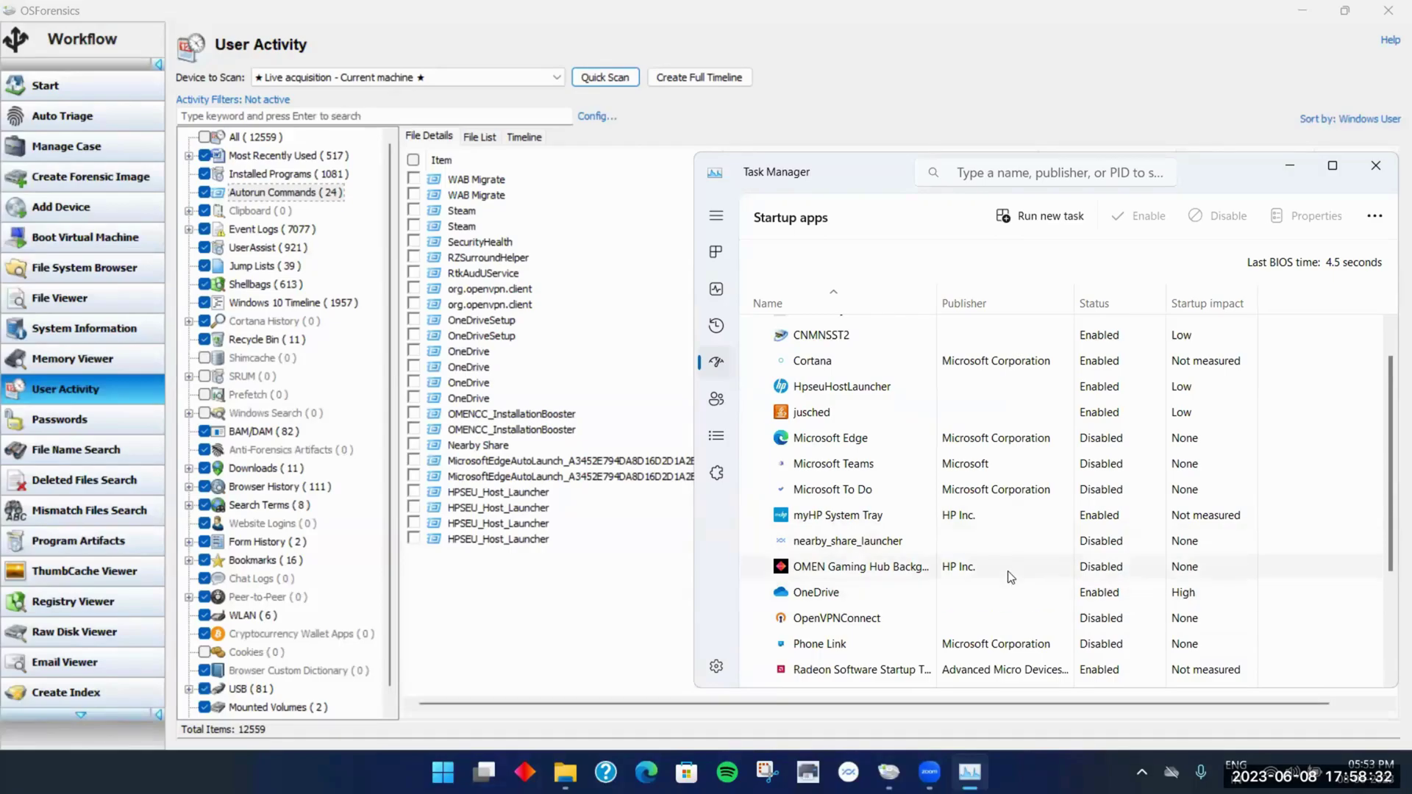
scroll(1030, 601, down, 1)
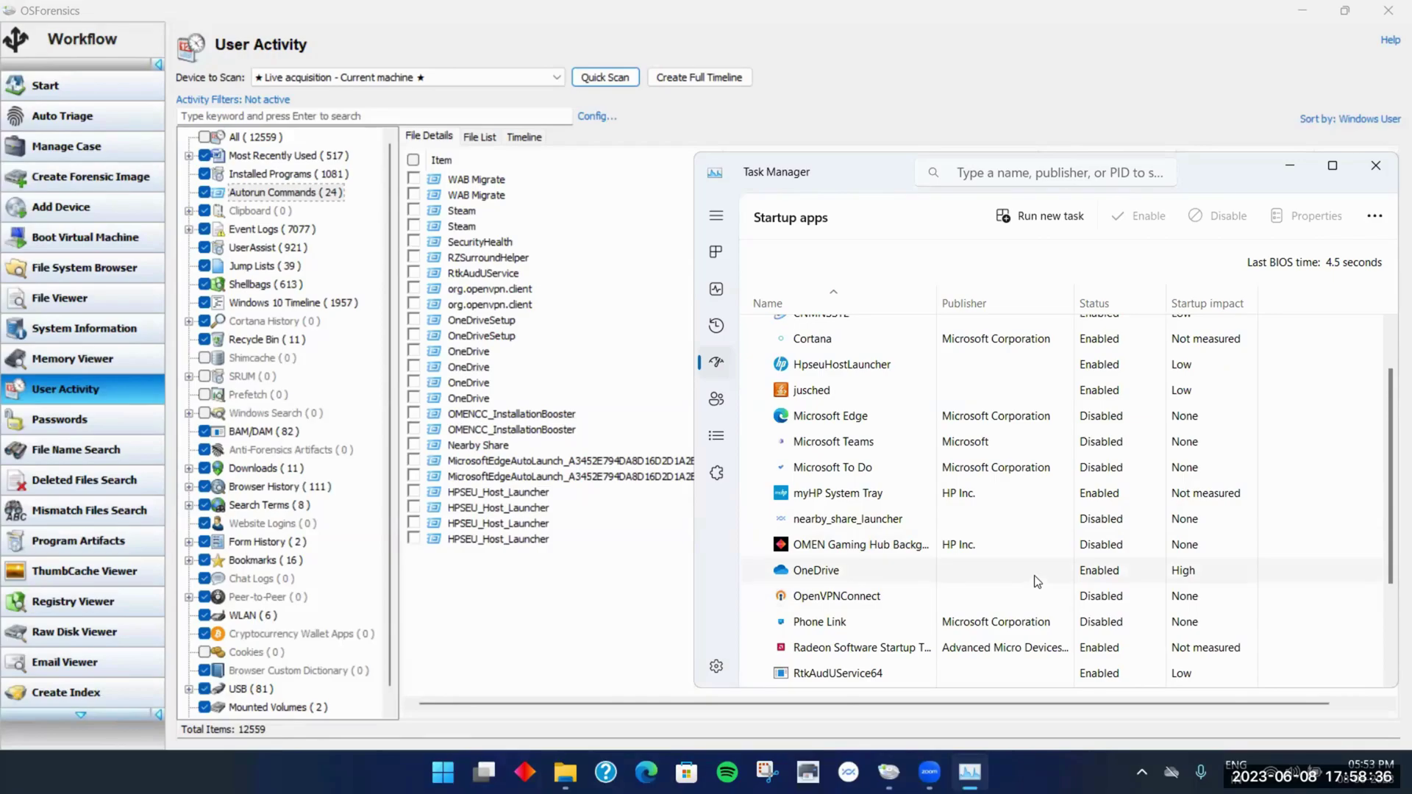
scroll(922, 578, down, 3)
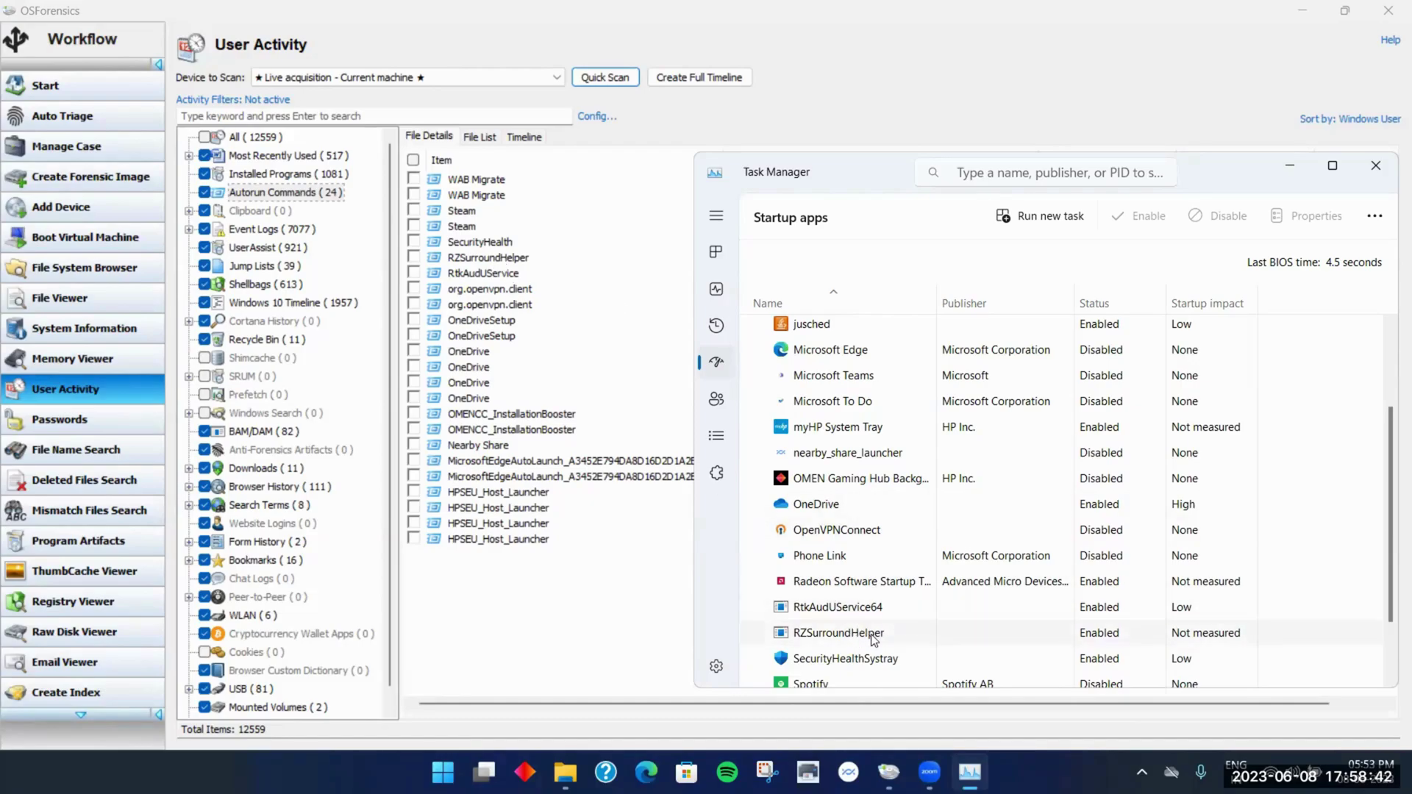
scroll(886, 628, down, 3)
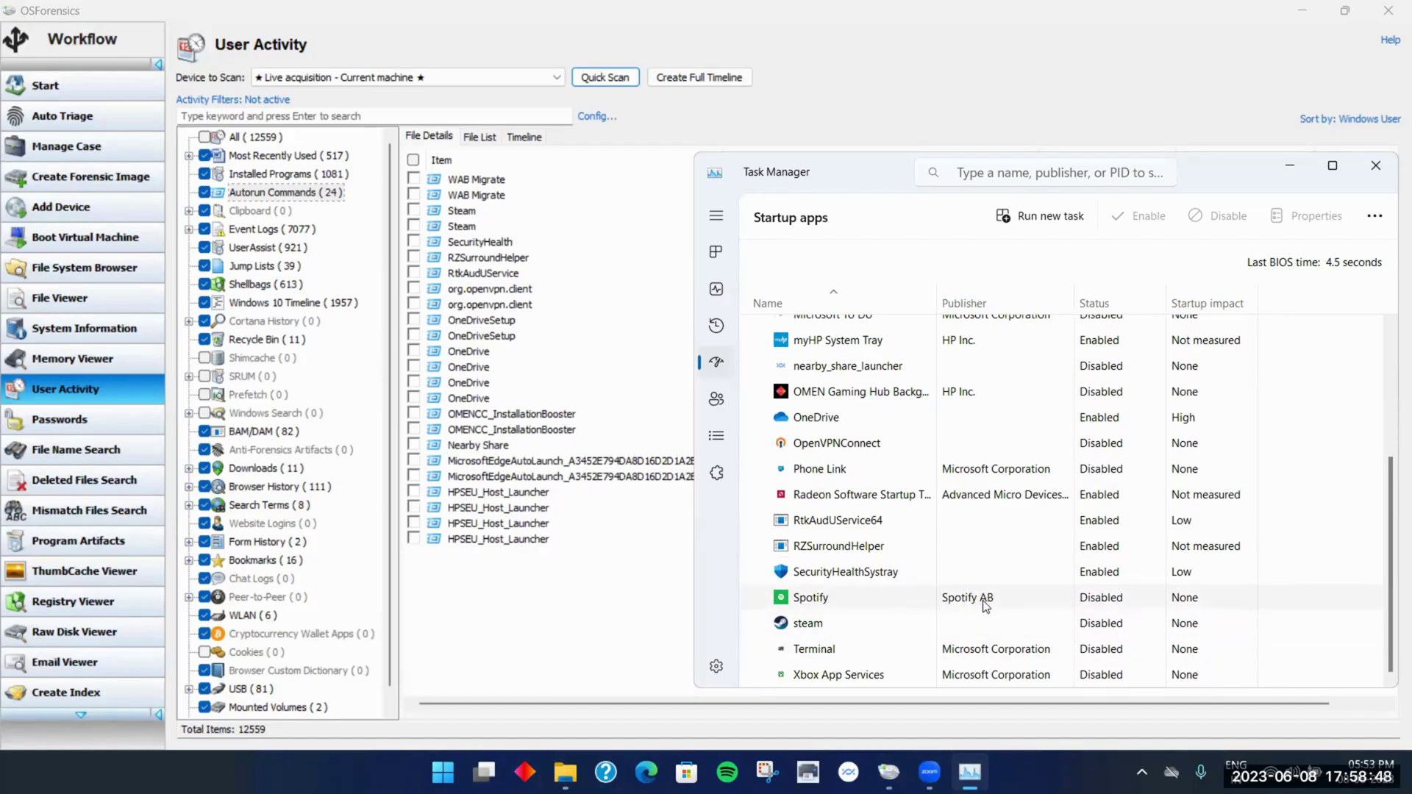
scroll(984, 602, up, 10)
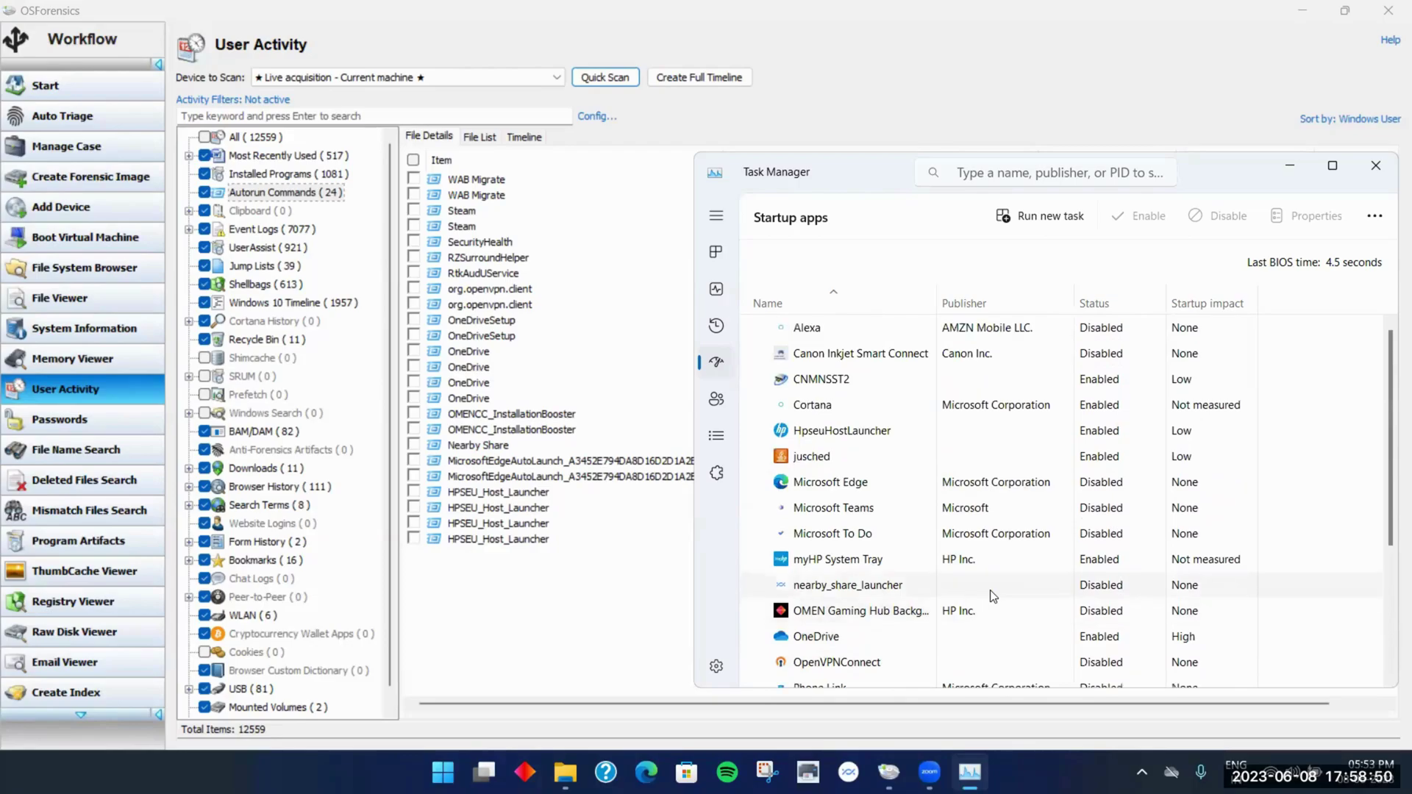
scroll(994, 588, down, 6)
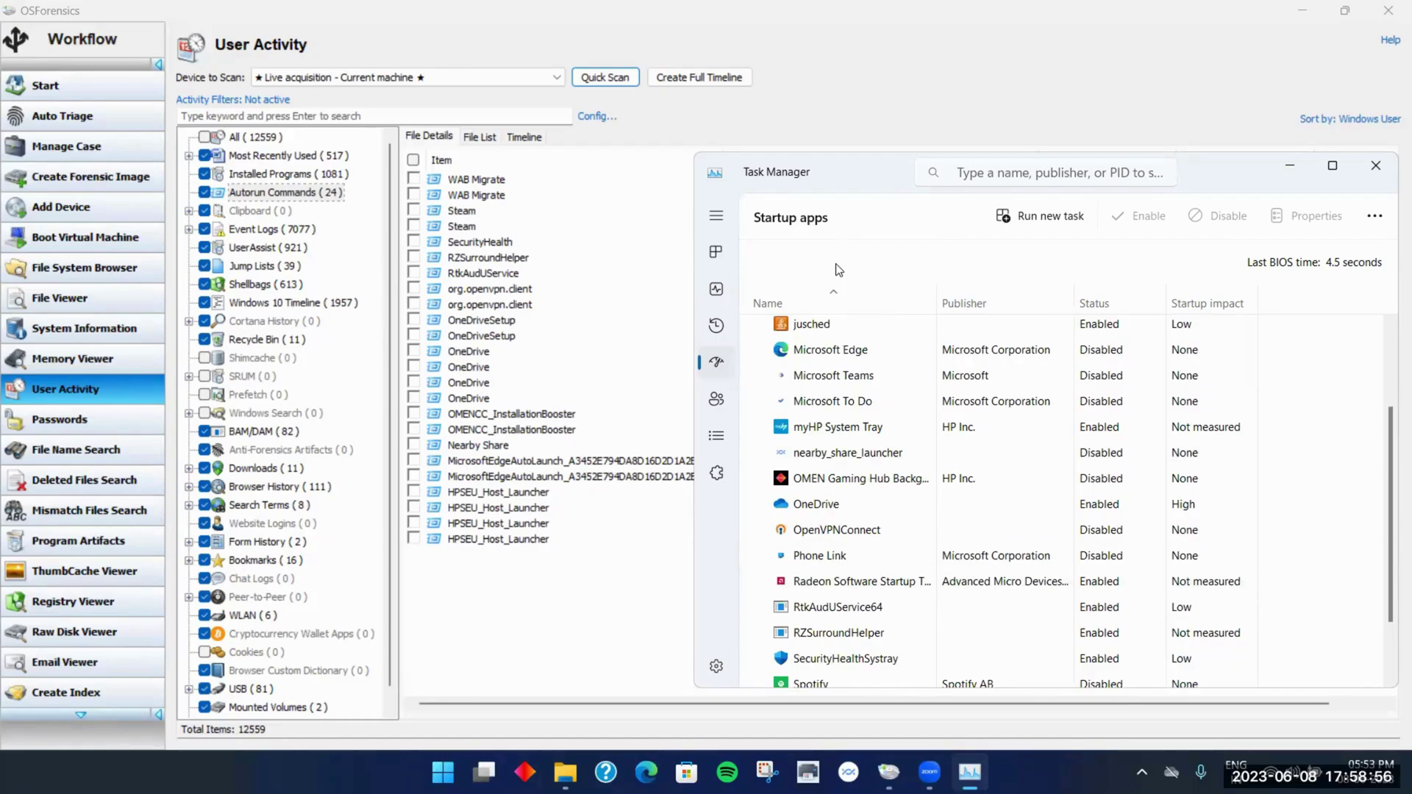
scroll(870, 590, down, 3)
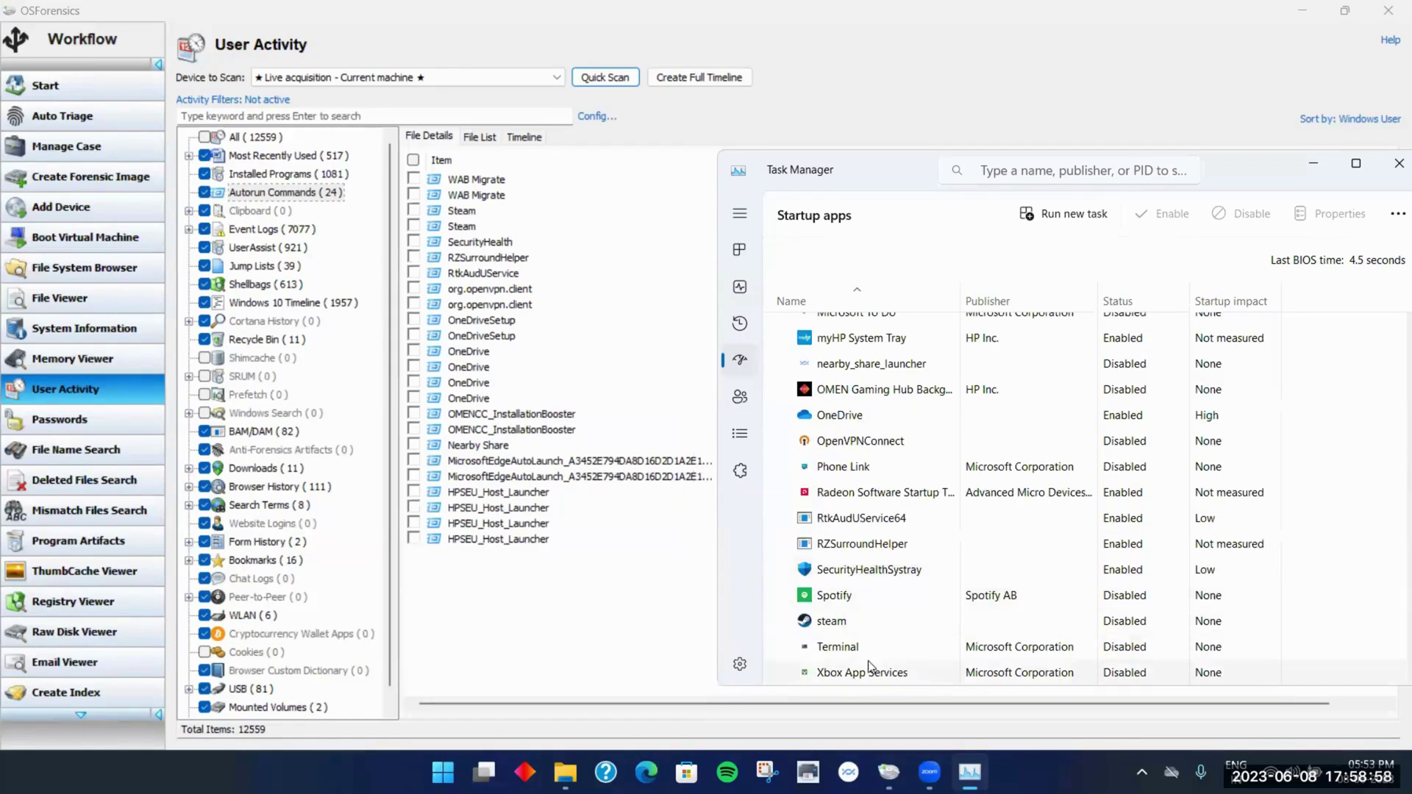
scroll(887, 512, up, 3)
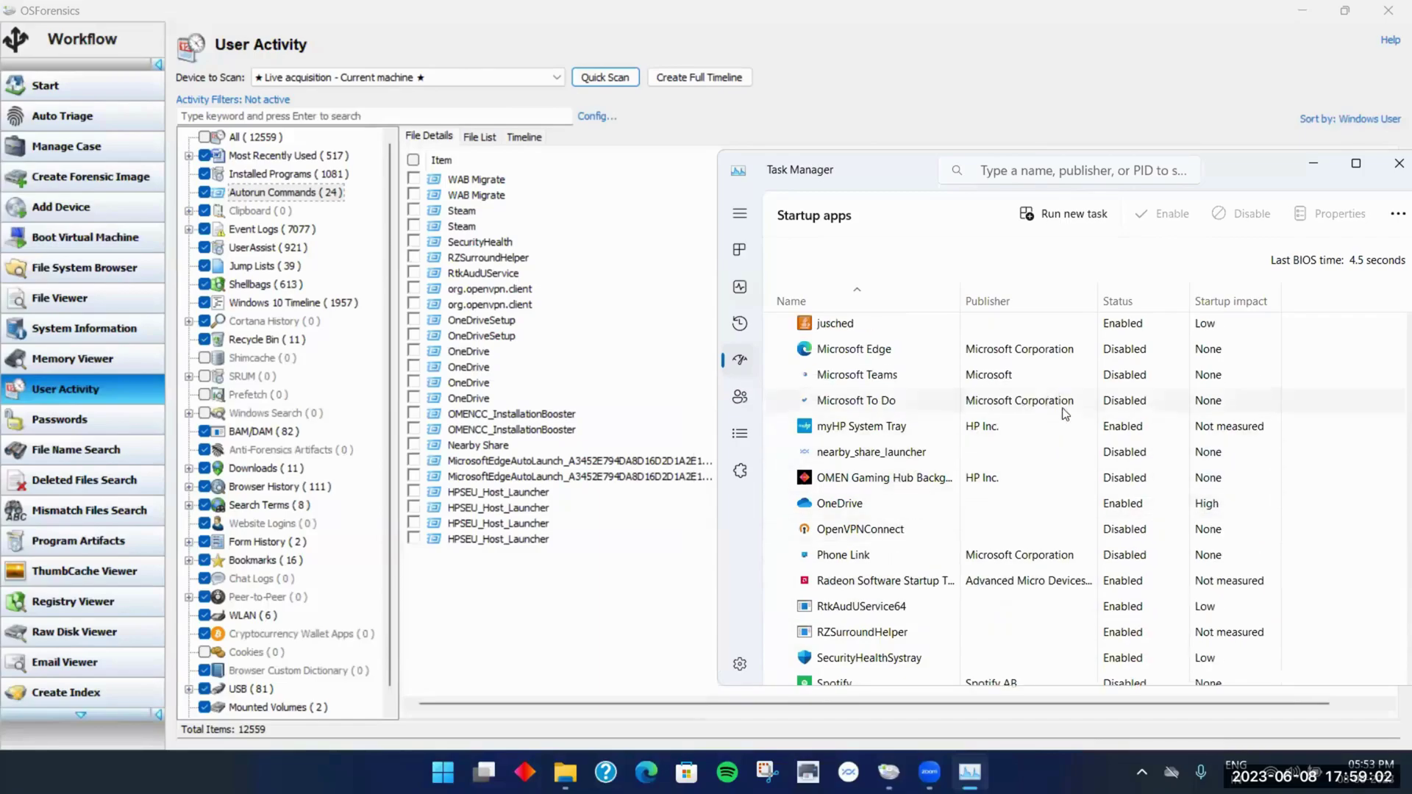
scroll(1064, 394, up, 1)
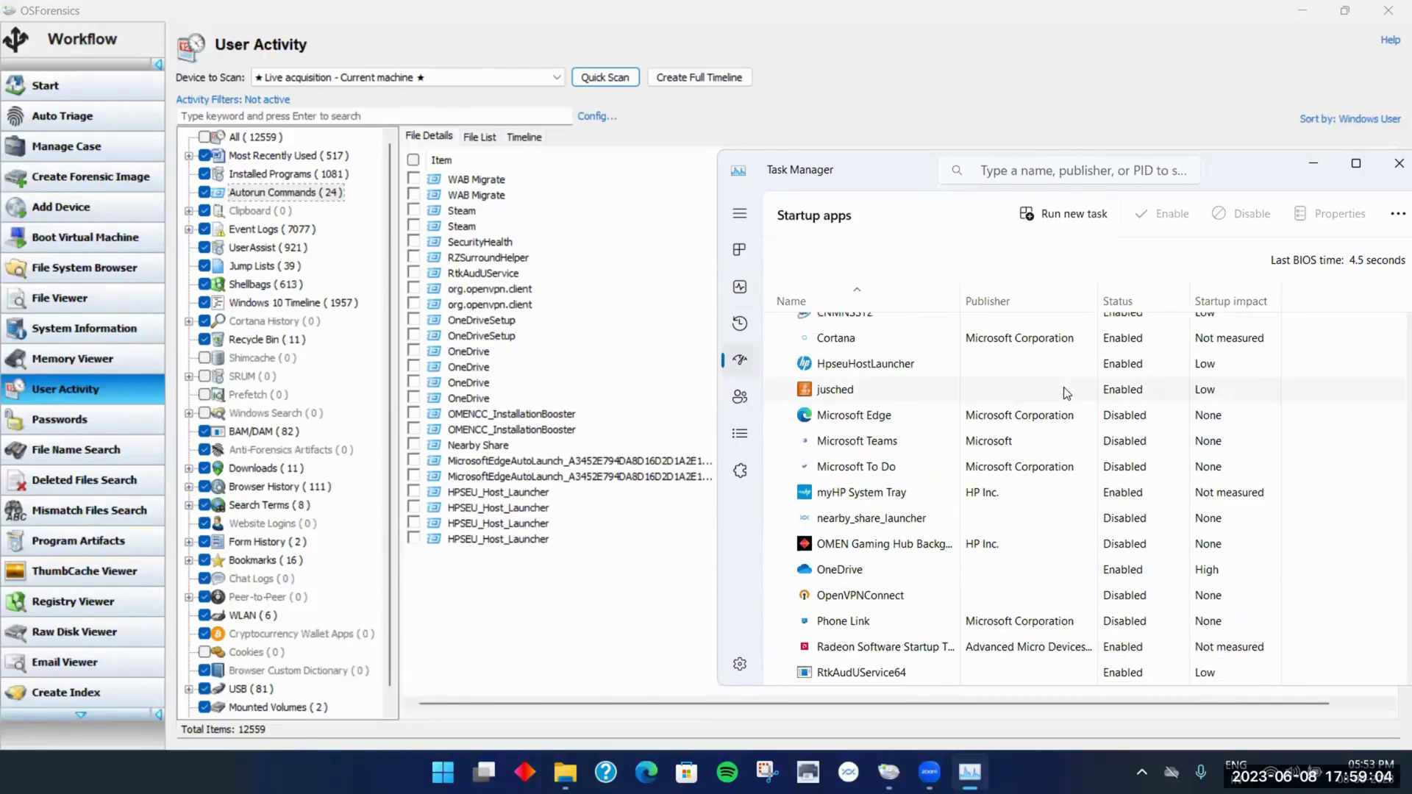
scroll(1066, 392, up, 1)
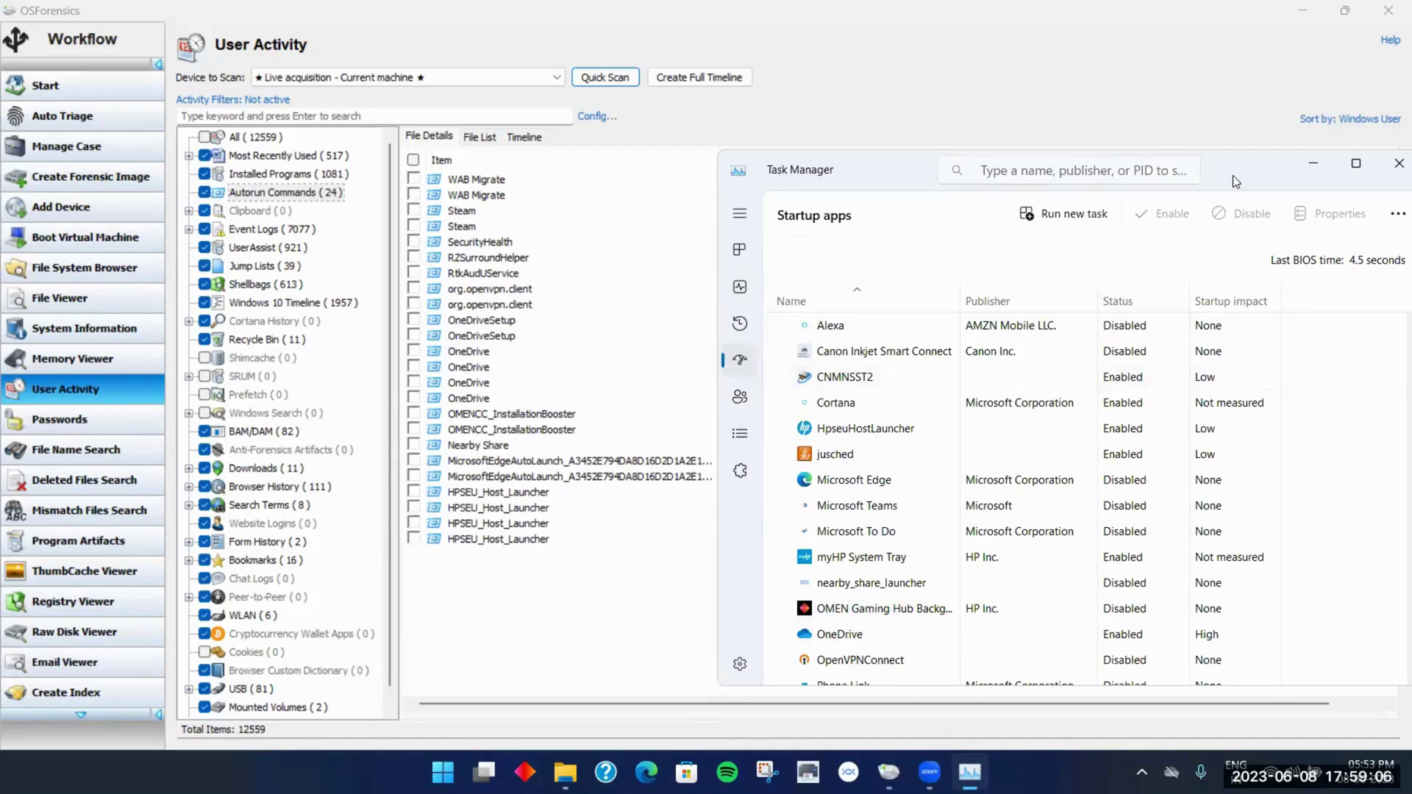
drag(1225, 172, 1054, 155)
click(1228, 147)
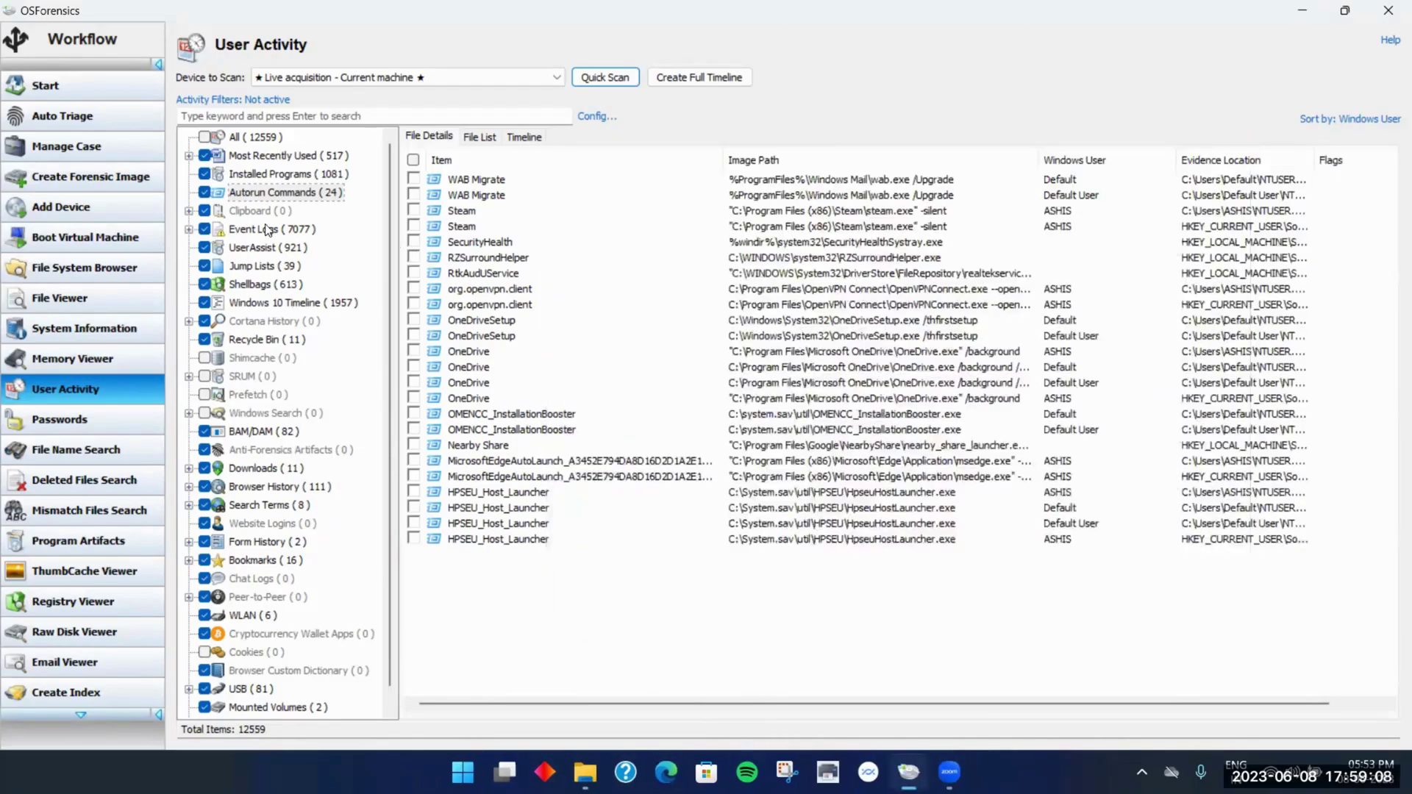
List the Event Logs, widen the Item column to show full event names, and look through the recent logon and logoff events
click(265, 227)
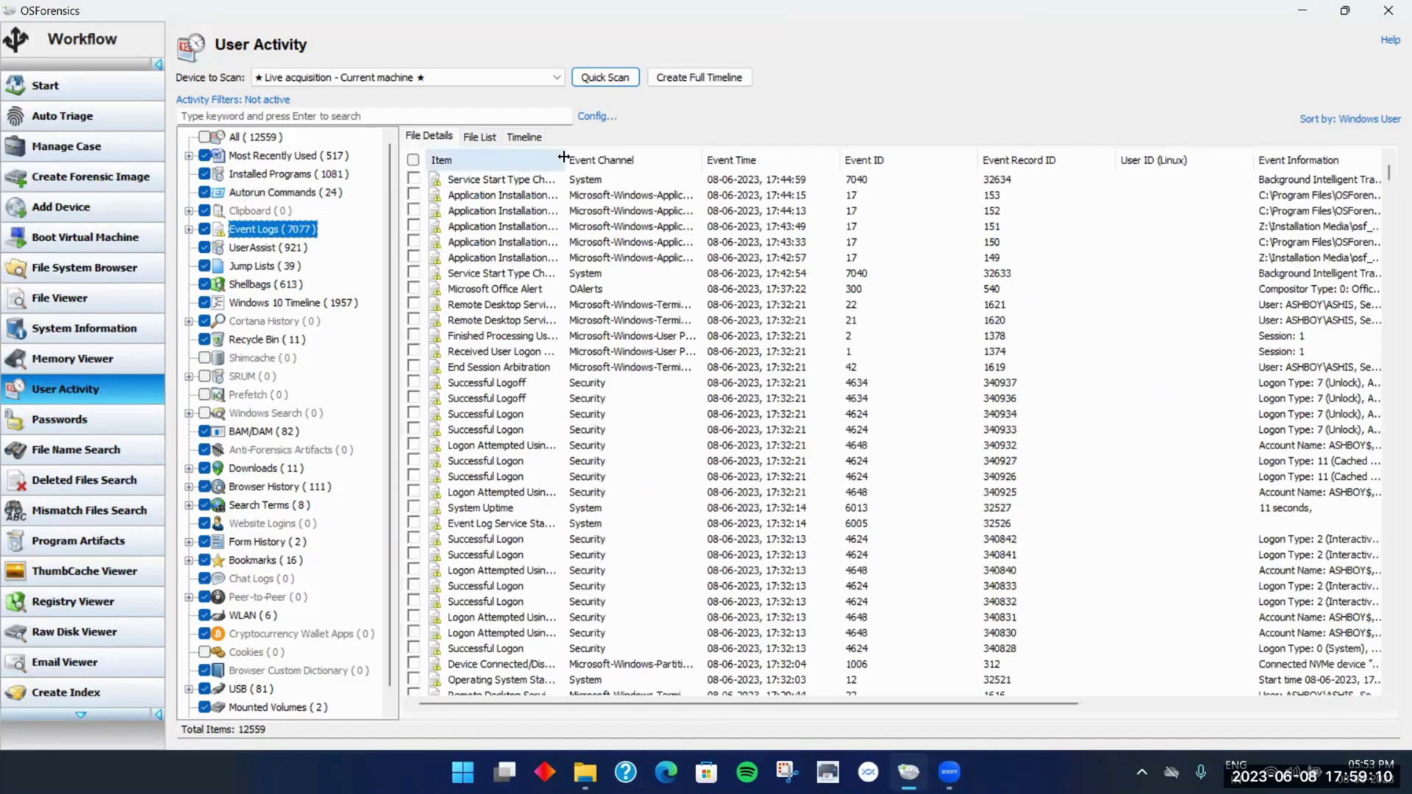
drag(565, 160, 699, 160)
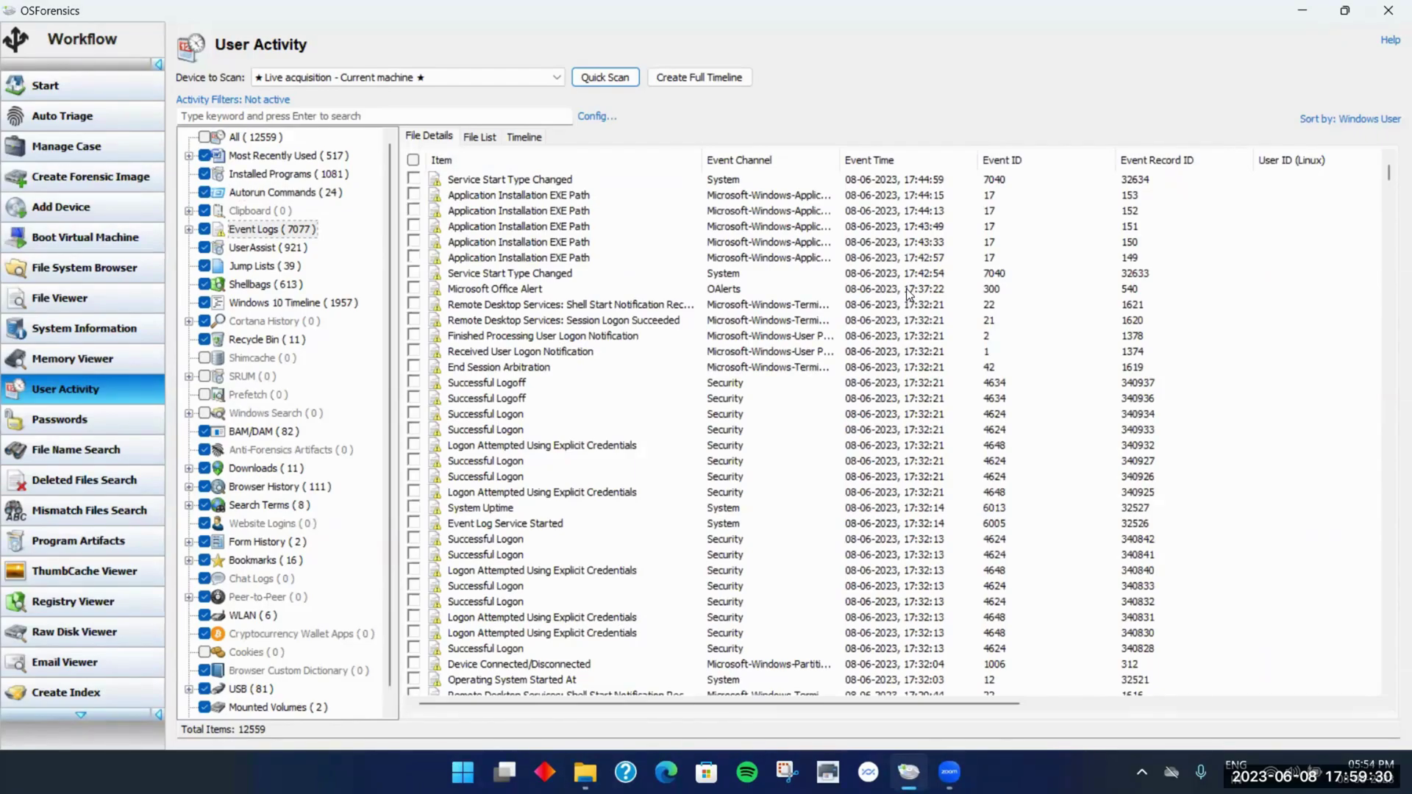
scroll(904, 287, down, 2)
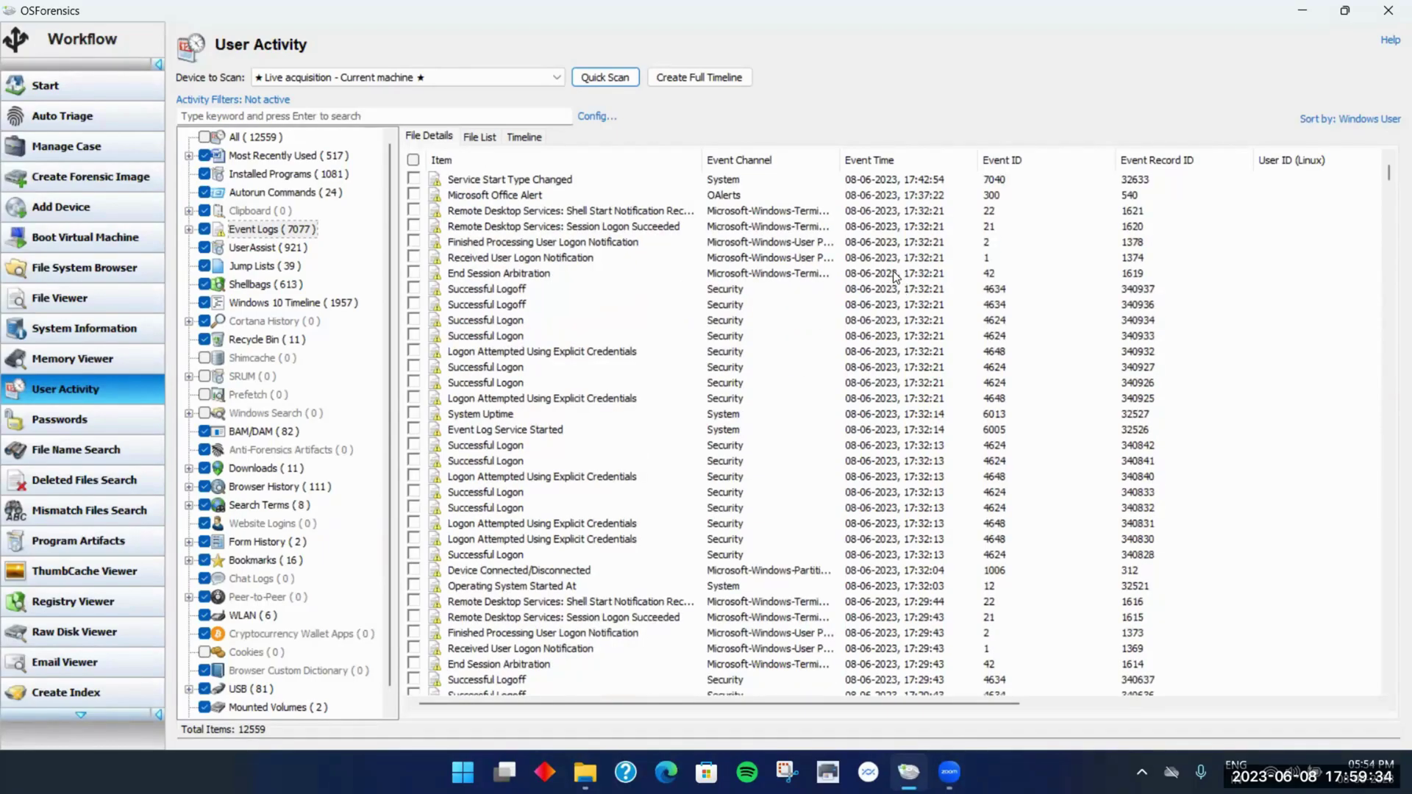
scroll(897, 273, down, 2)
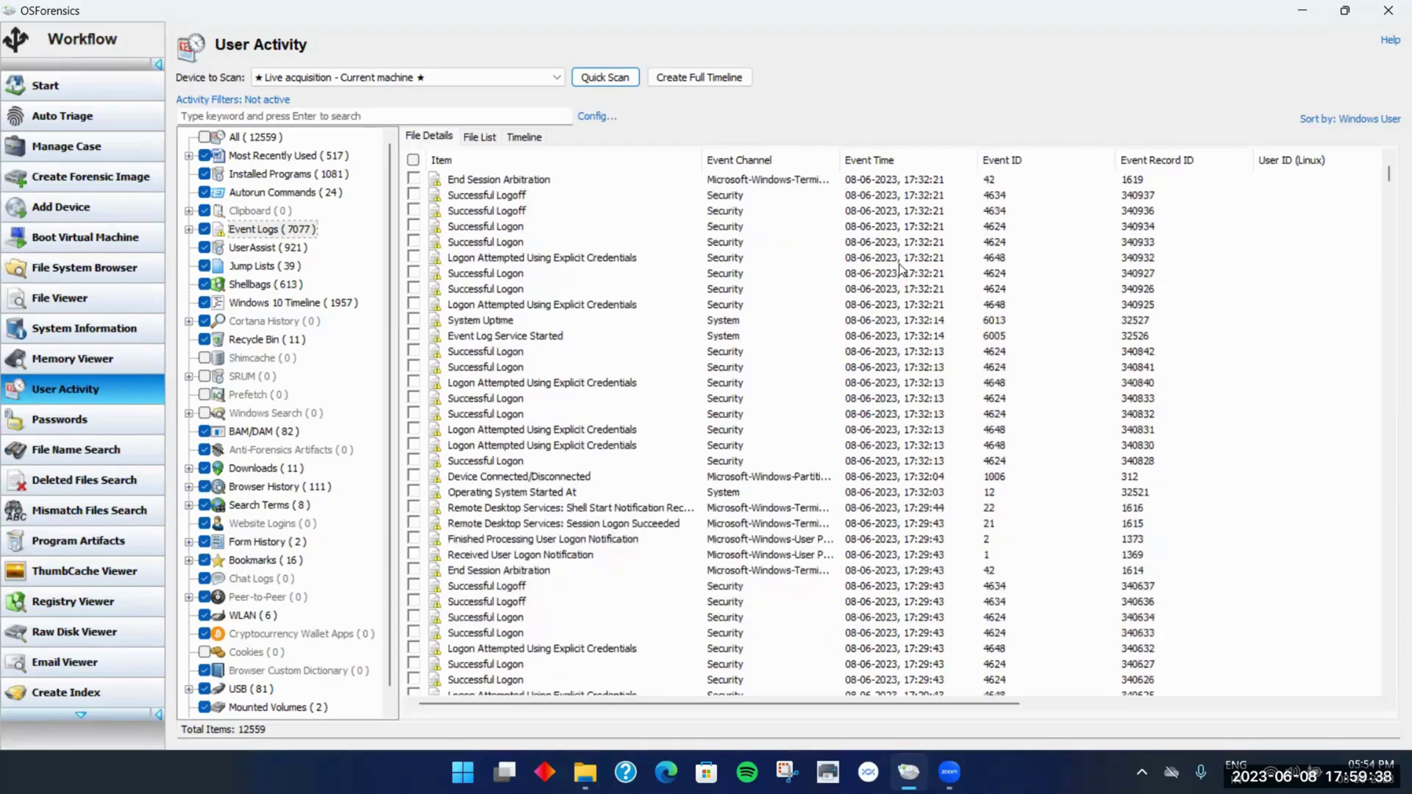
Open the Successful Logon event with record ID 340934 in the internal Event Log Viewer, review its details, and close the viewer
click(522, 227)
right_click(521, 227)
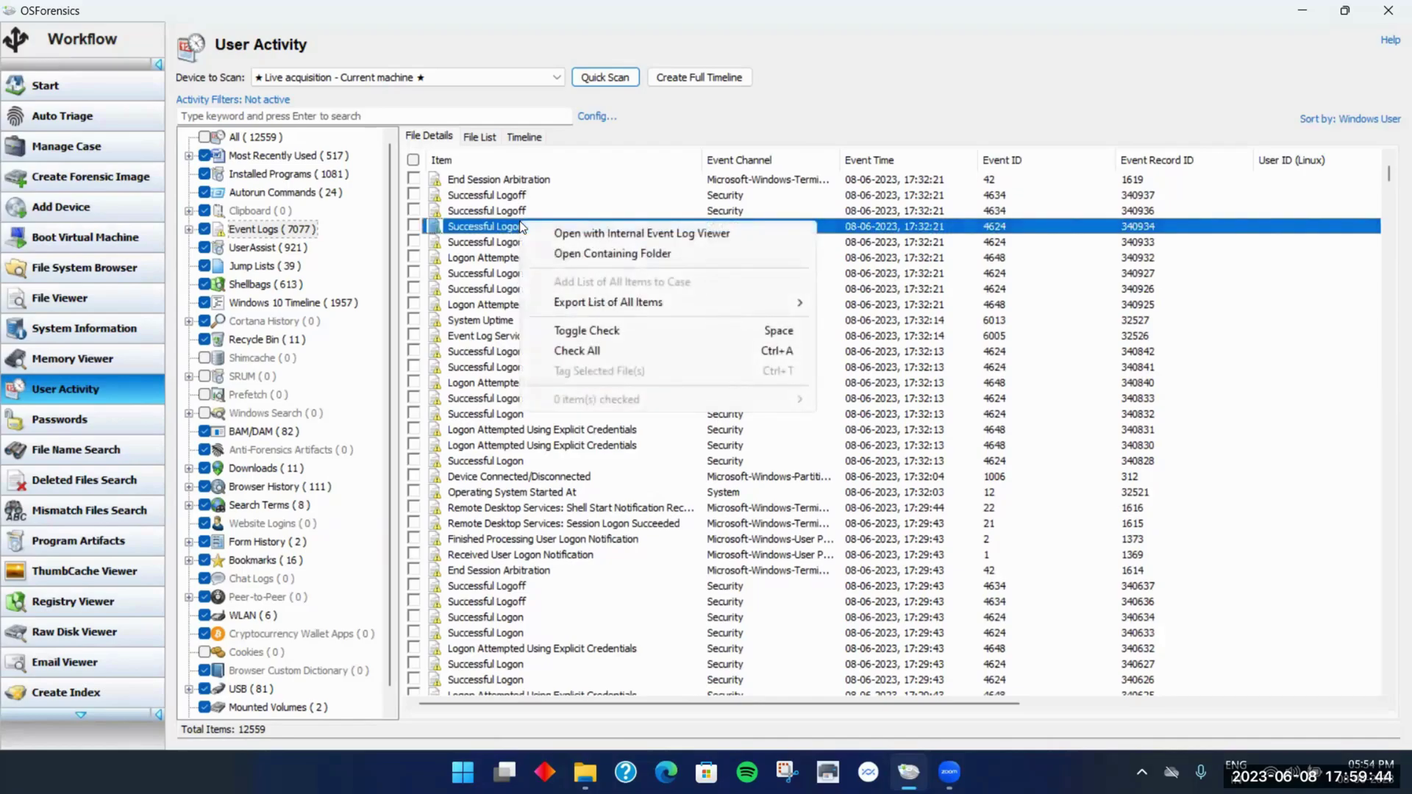
click(568, 234)
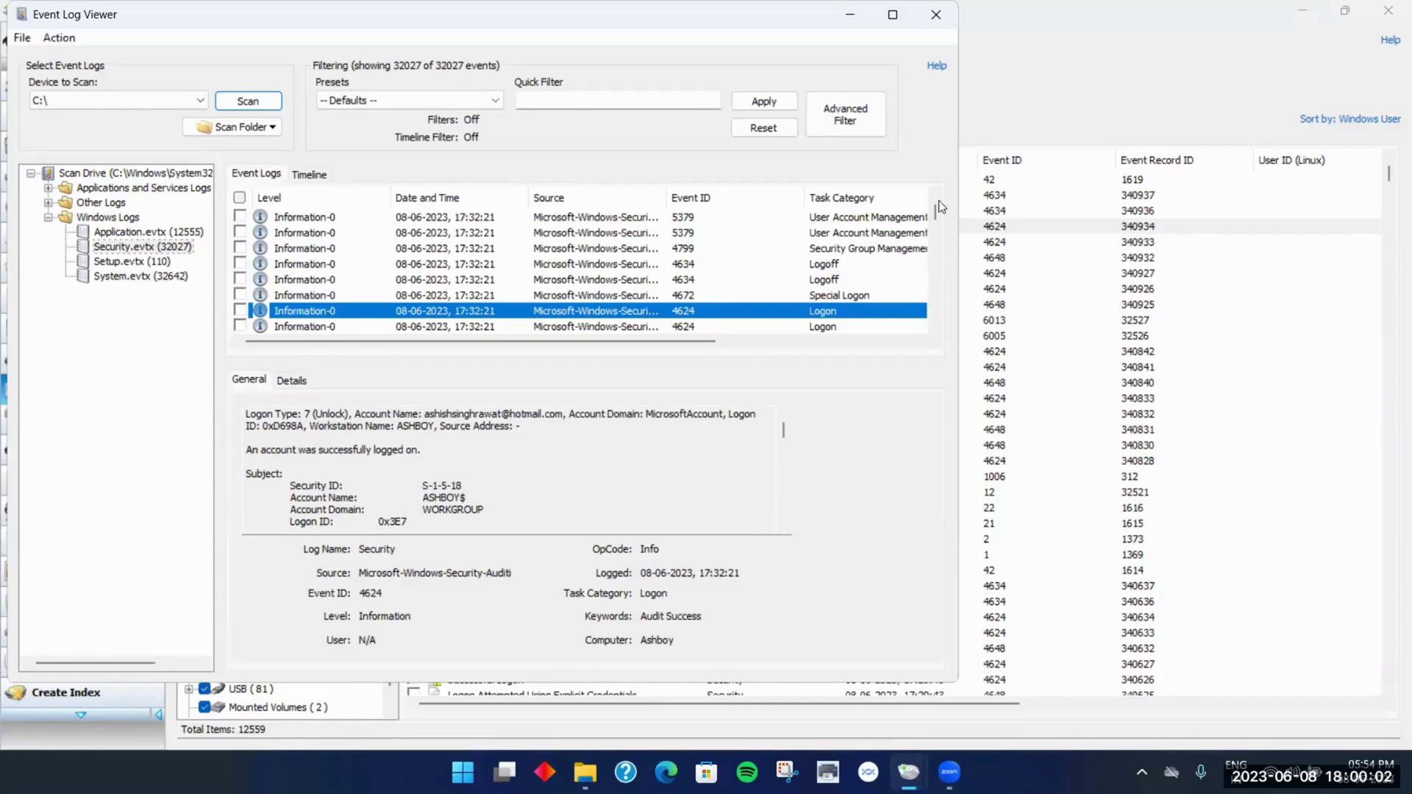
drag(935, 70, 922, 225)
click(923, 170)
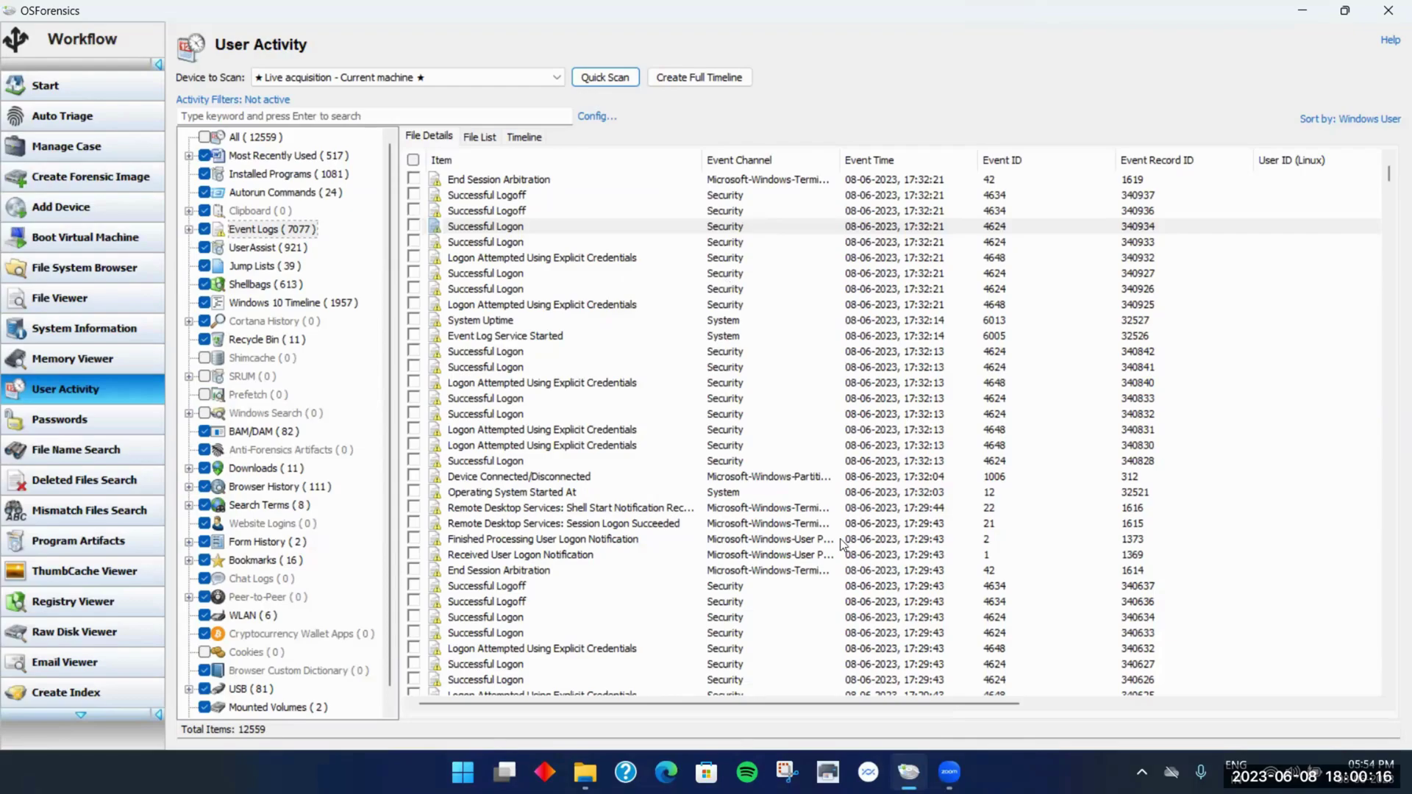
Inspect the UMFD-0 and UMFD-1 logon events and widen the Evidence Location column to show the log file paths
drag(911, 705, 1275, 676)
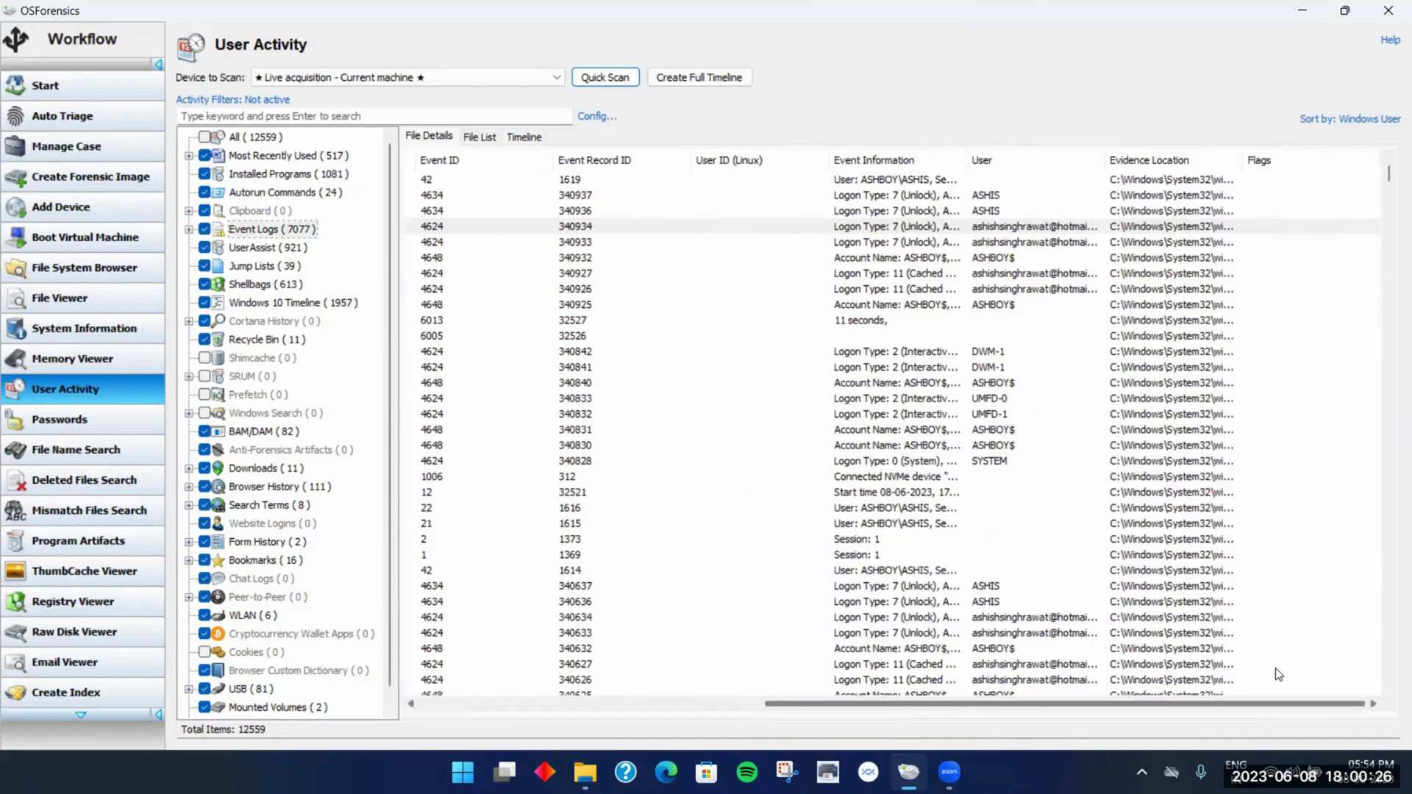
click(998, 404)
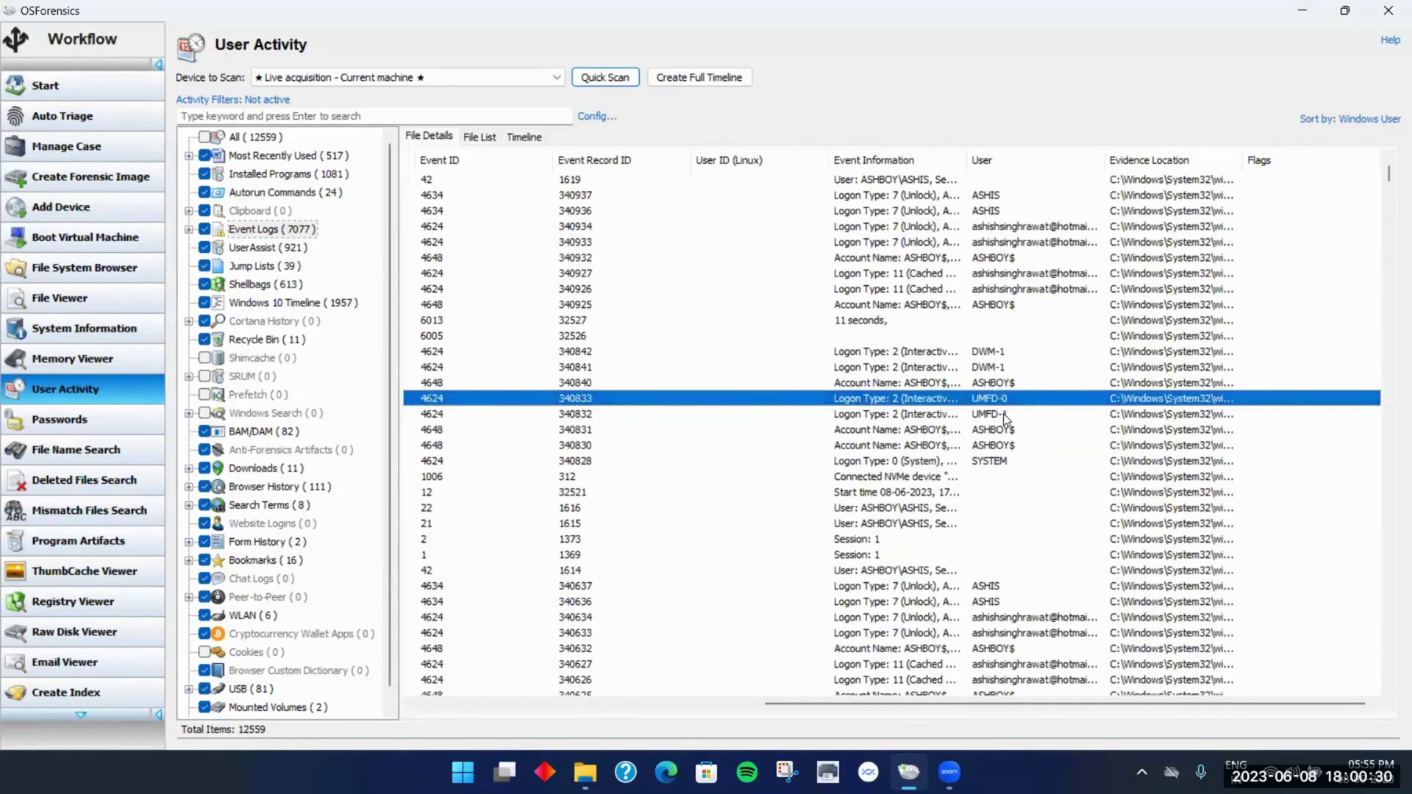
click(1006, 420)
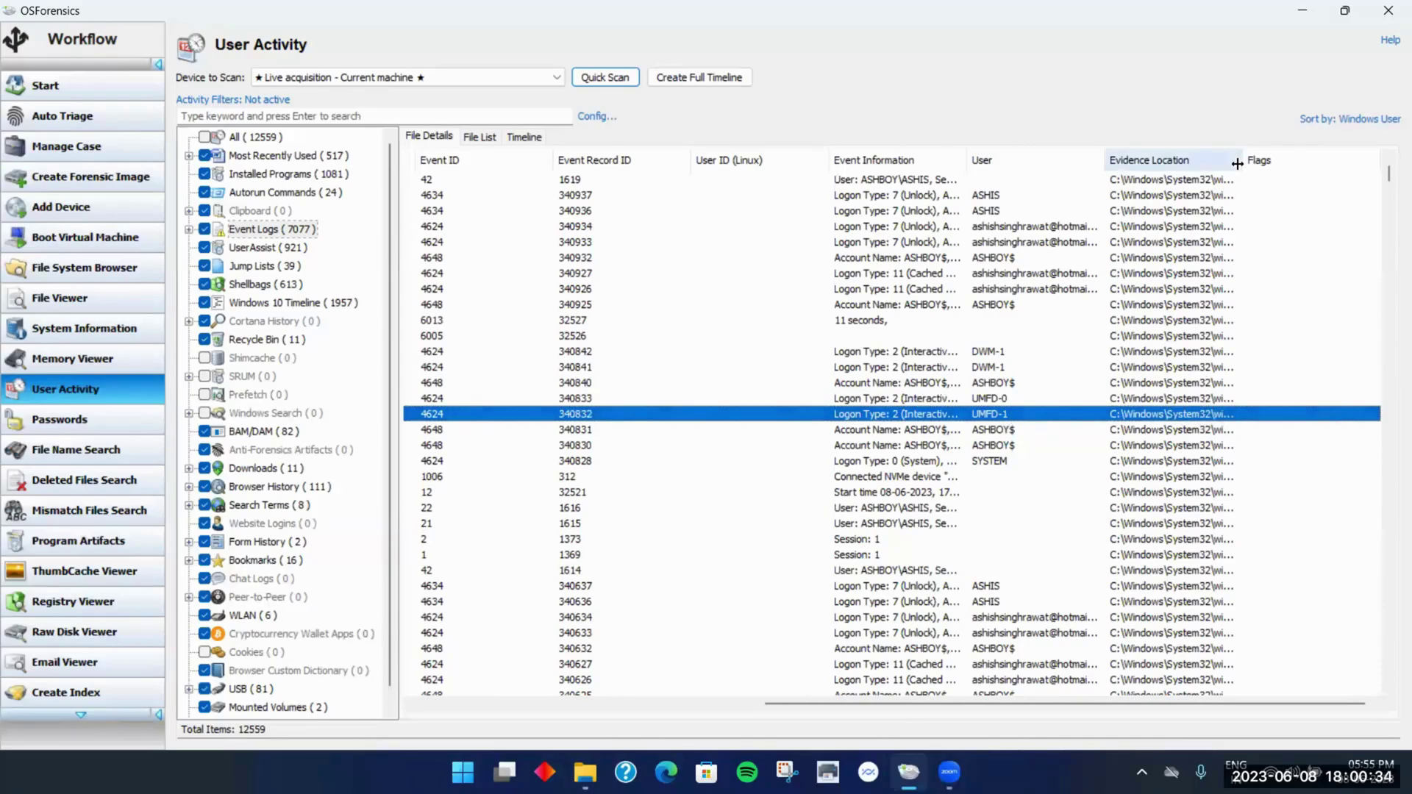
drag(1243, 162, 1366, 166)
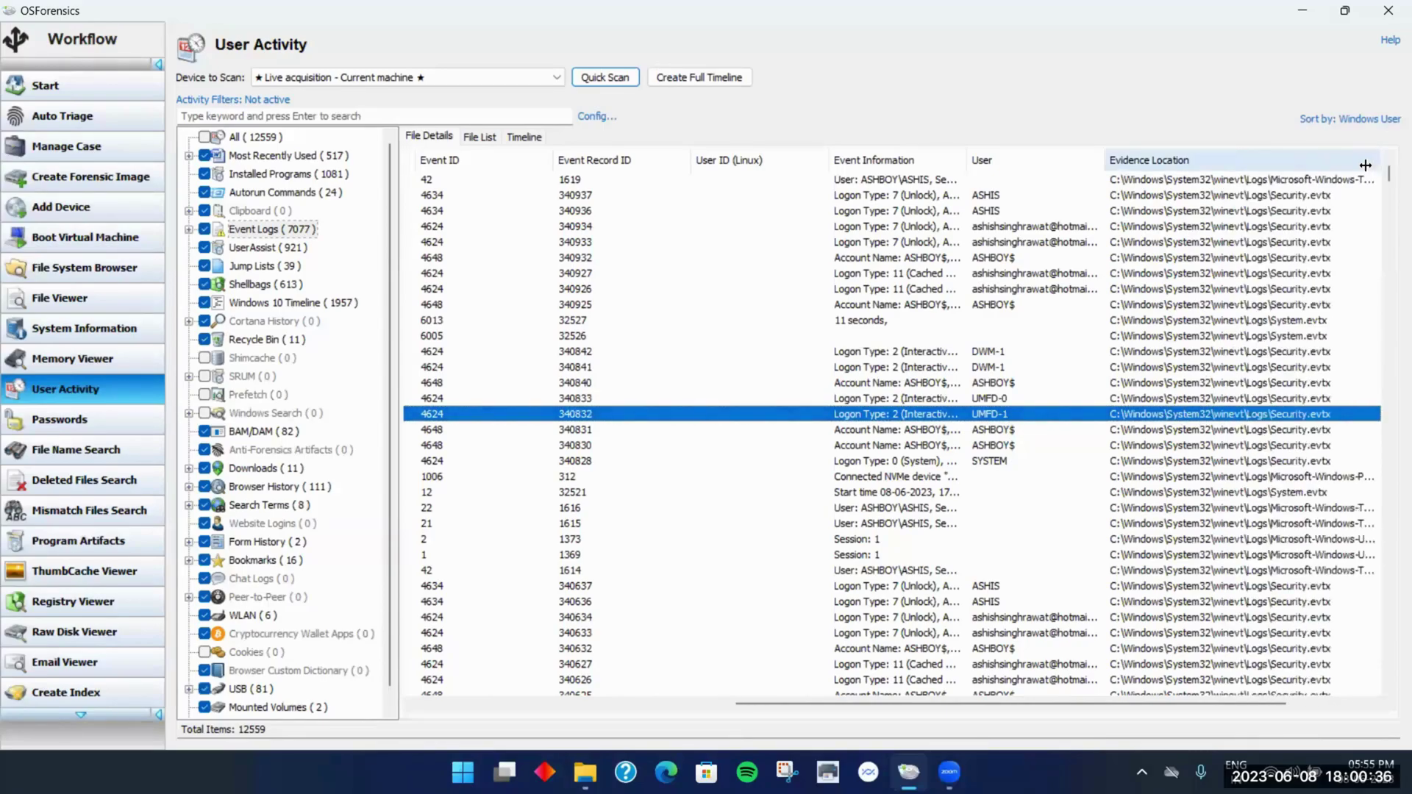
Examine the User entries of earlier logon events, including the e-mail account, UMFD-0, UMFD-1 and DWM-1
click(1022, 619)
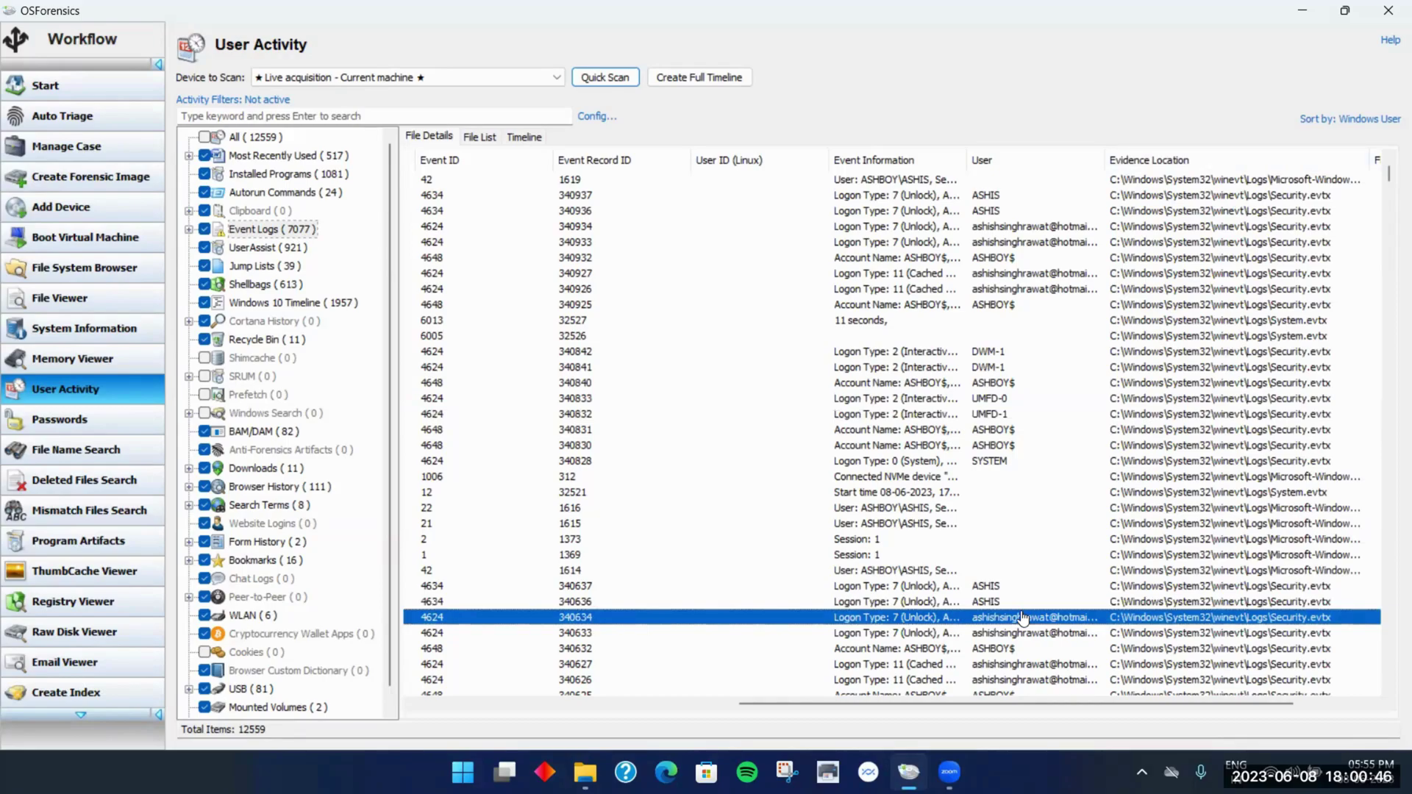
scroll(1025, 613, down, 5)
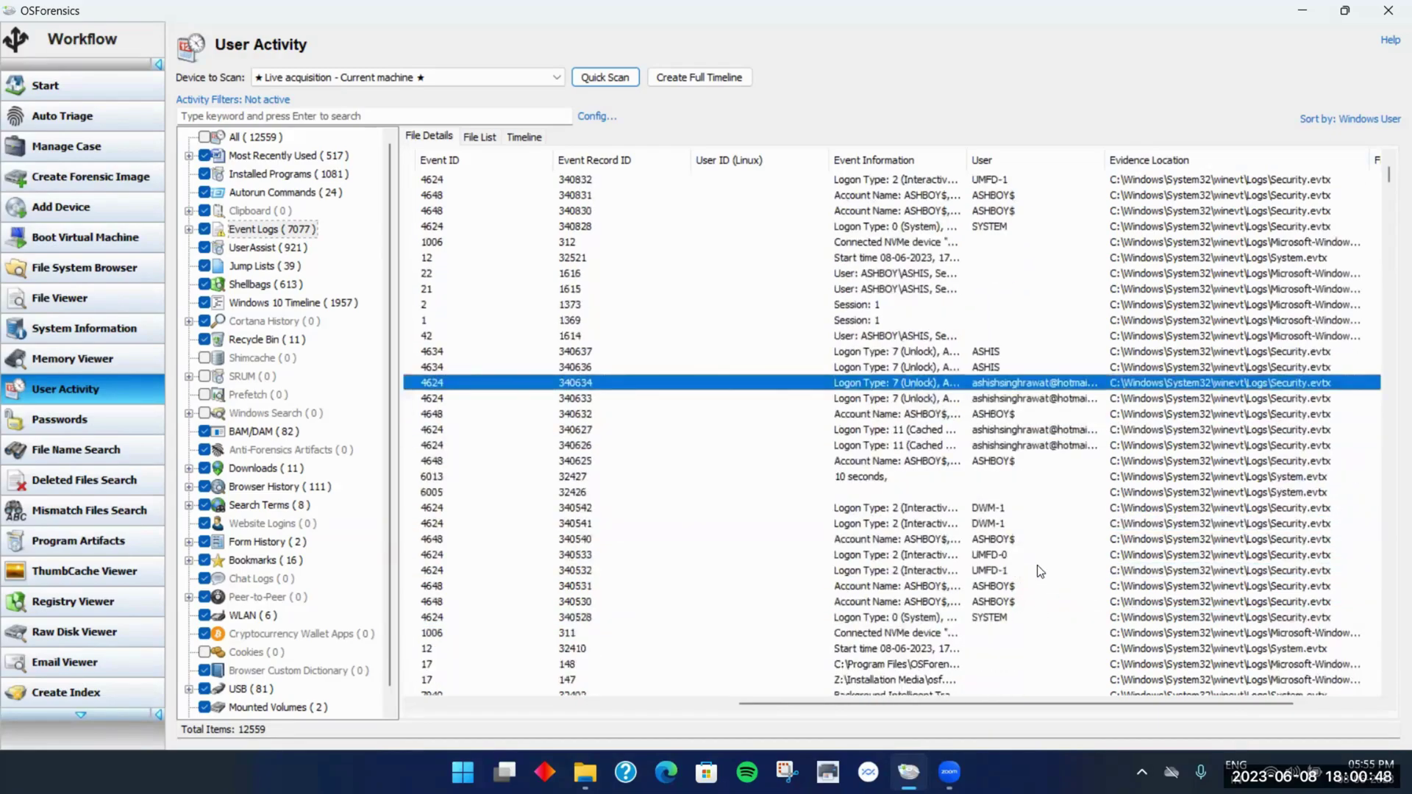
scroll(1012, 522, down, 2)
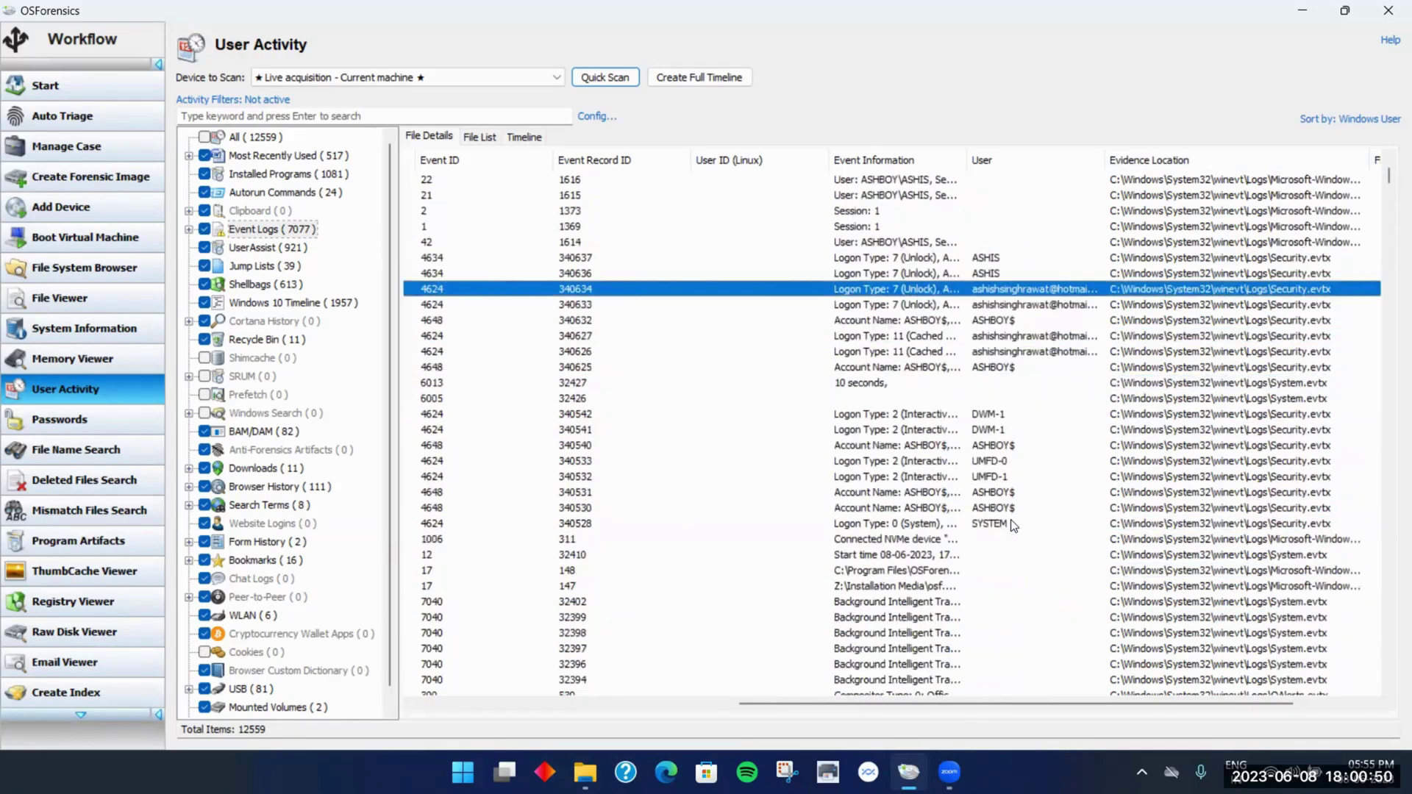
click(1000, 463)
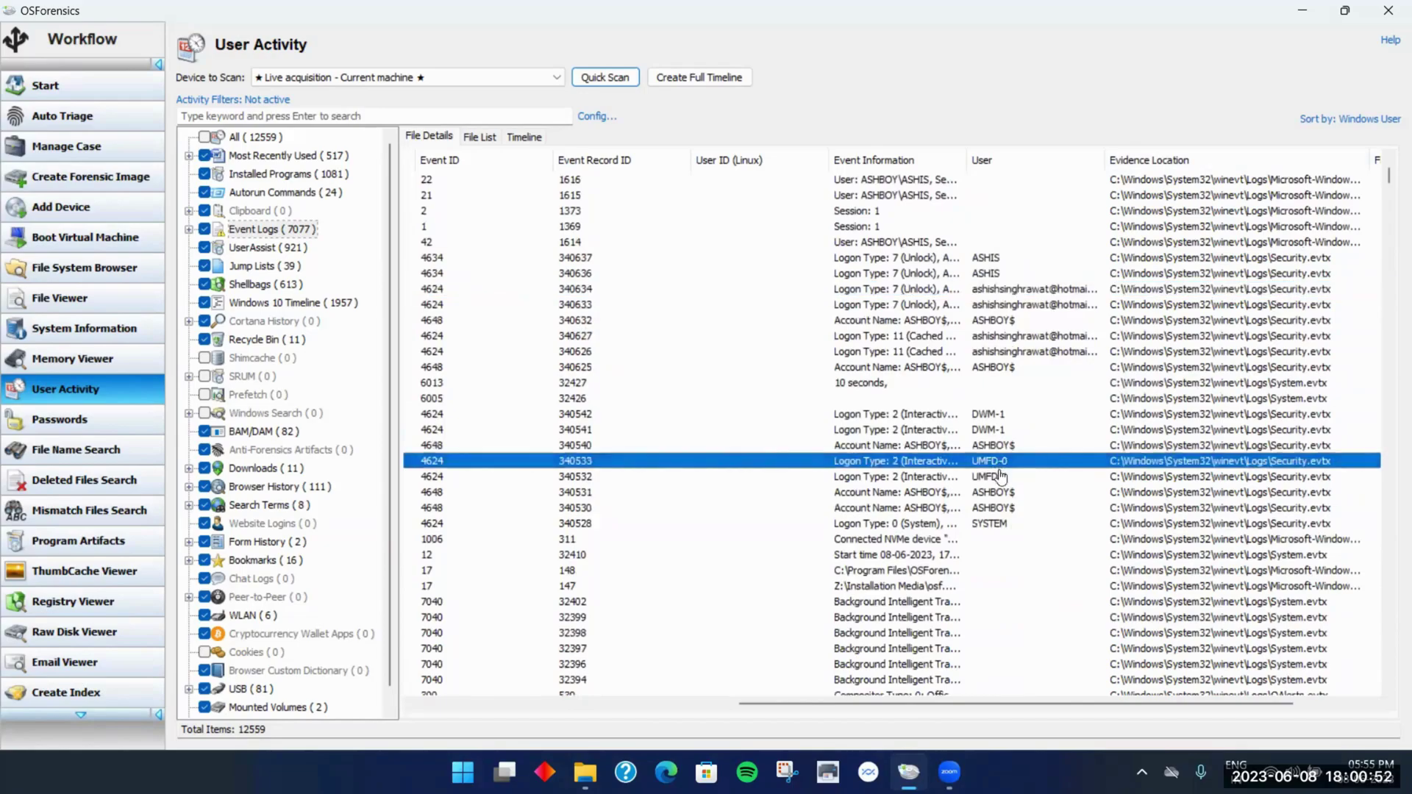
click(998, 473)
click(1002, 431)
click(1000, 416)
click(1005, 428)
click(1006, 417)
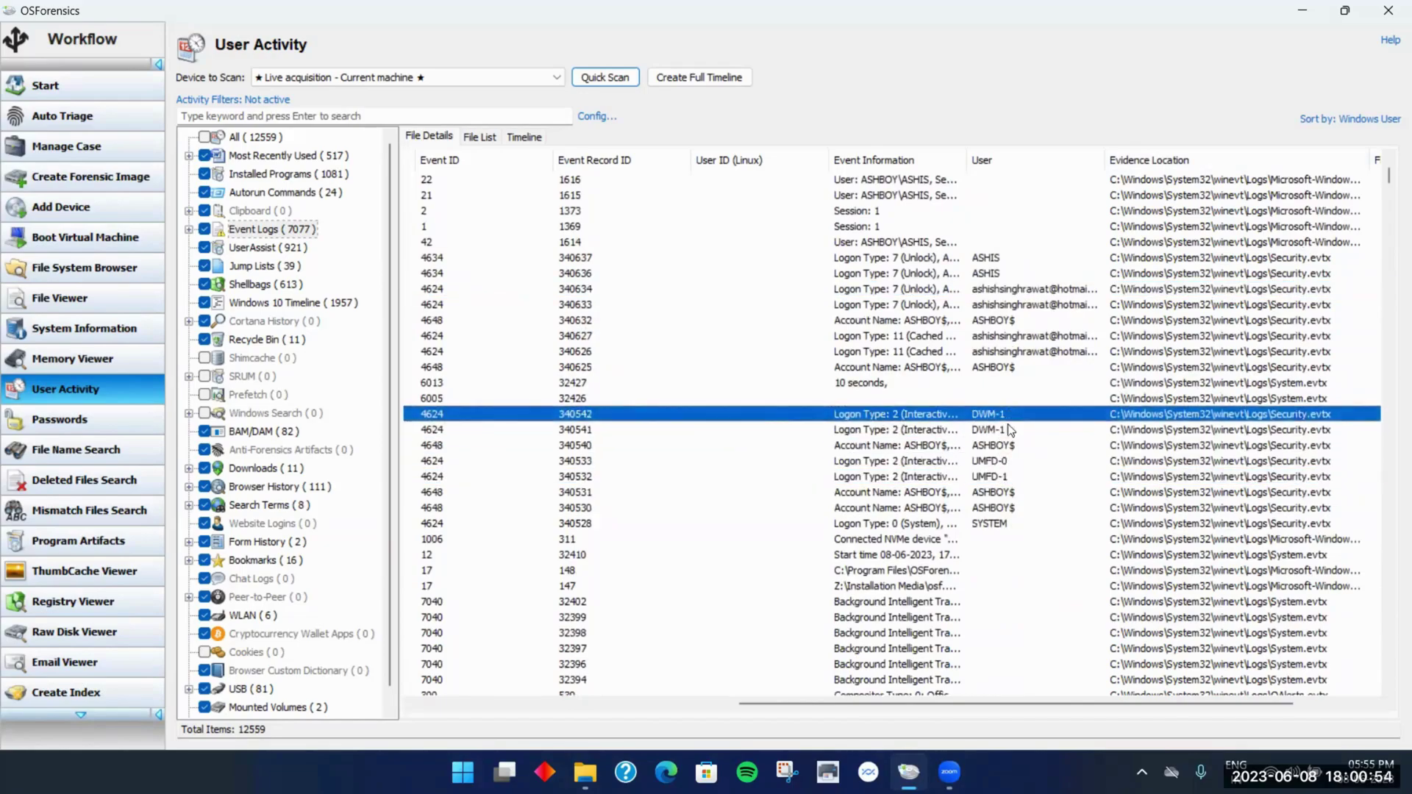
click(1006, 461)
click(1007, 476)
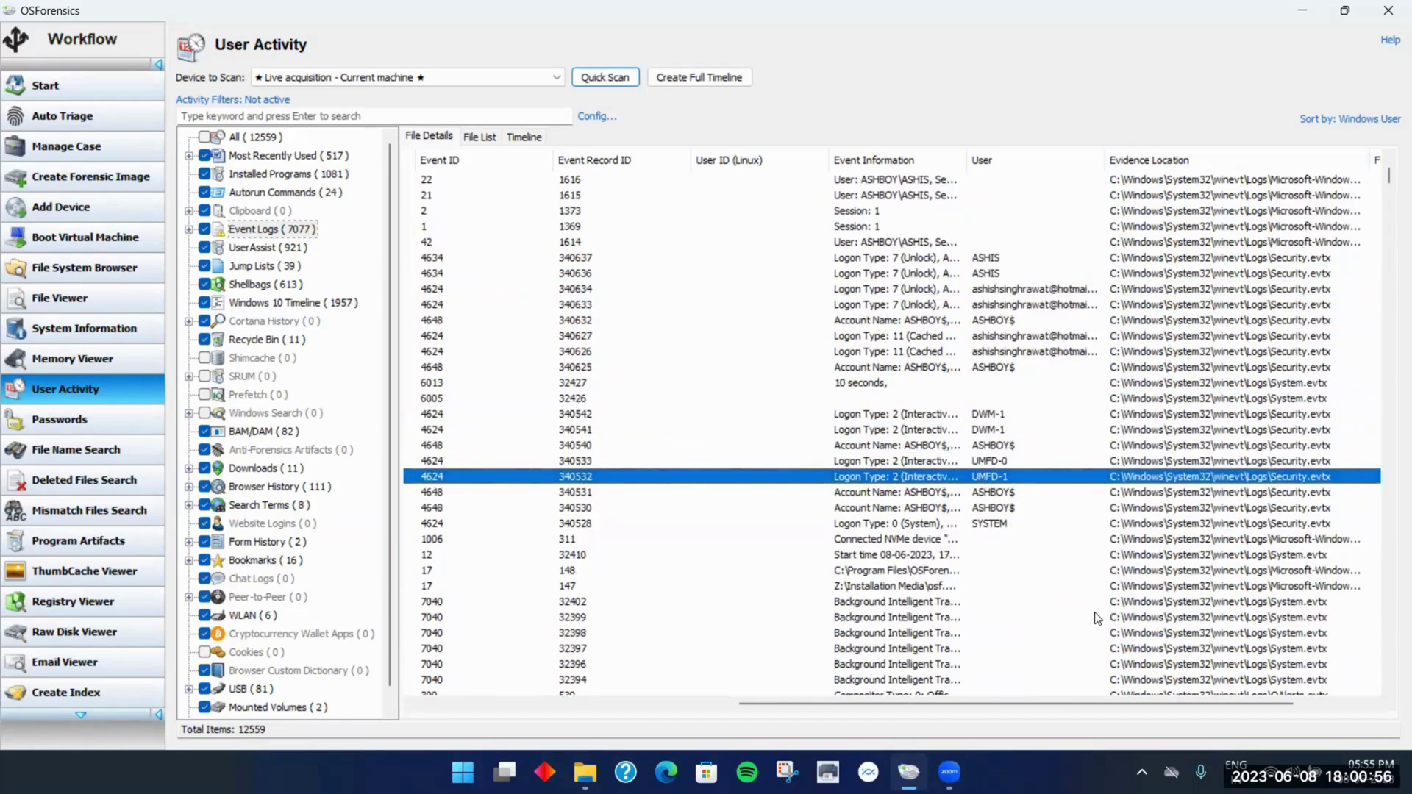
Browse to the USB device connection and disconnection events and examine their names, channels and event times
scroll(1097, 614, down, 7)
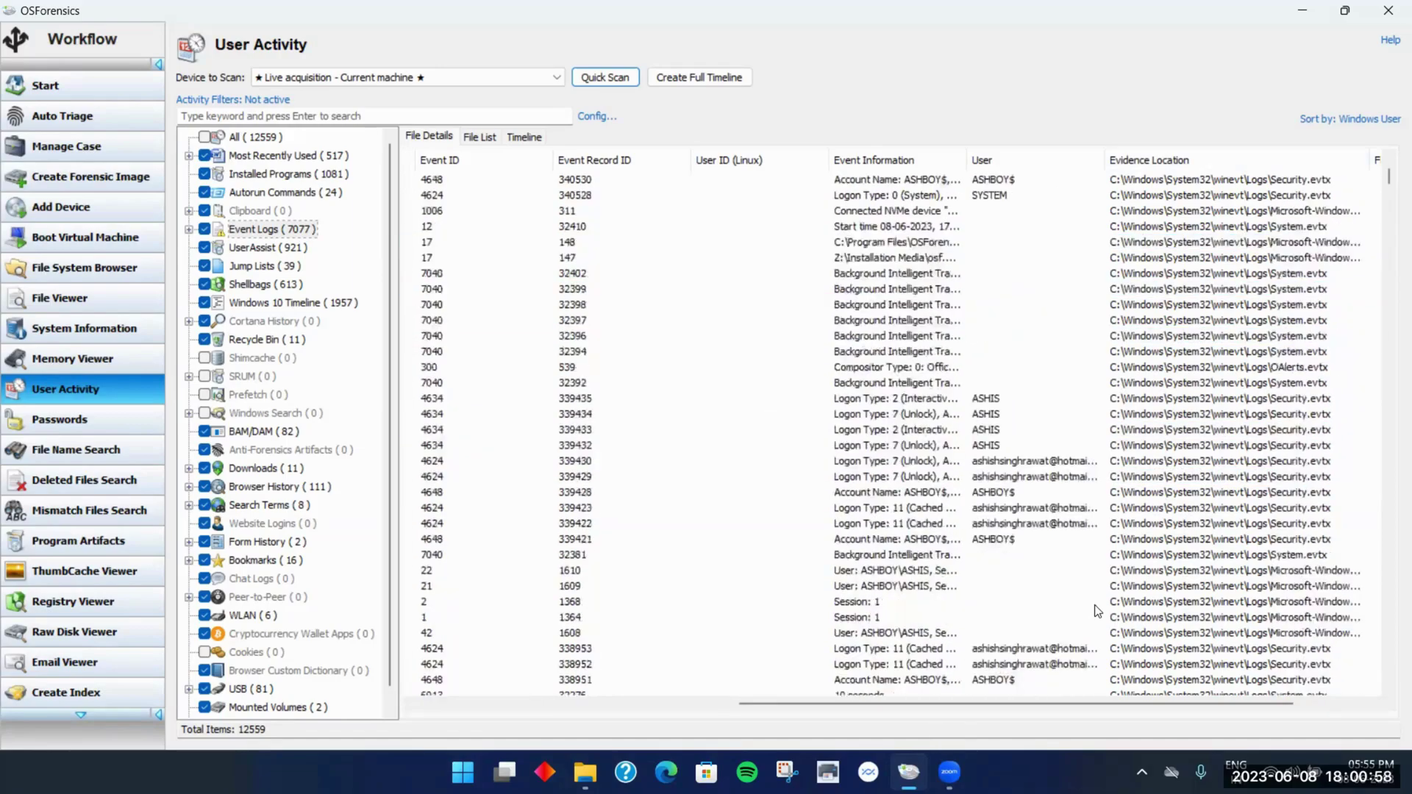
scroll(1099, 614, down, 8)
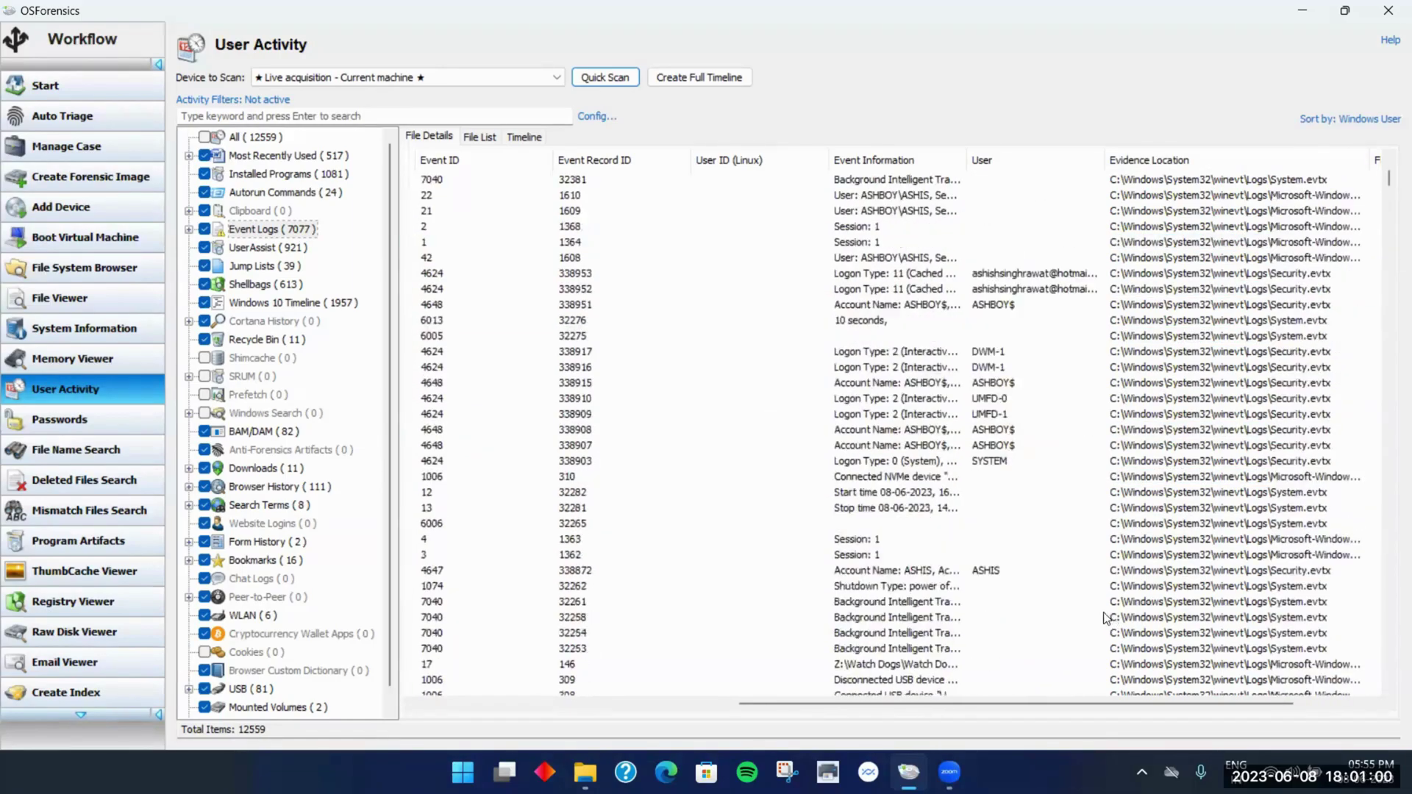
scroll(1105, 614, down, 2)
scroll(1102, 610, down, 3)
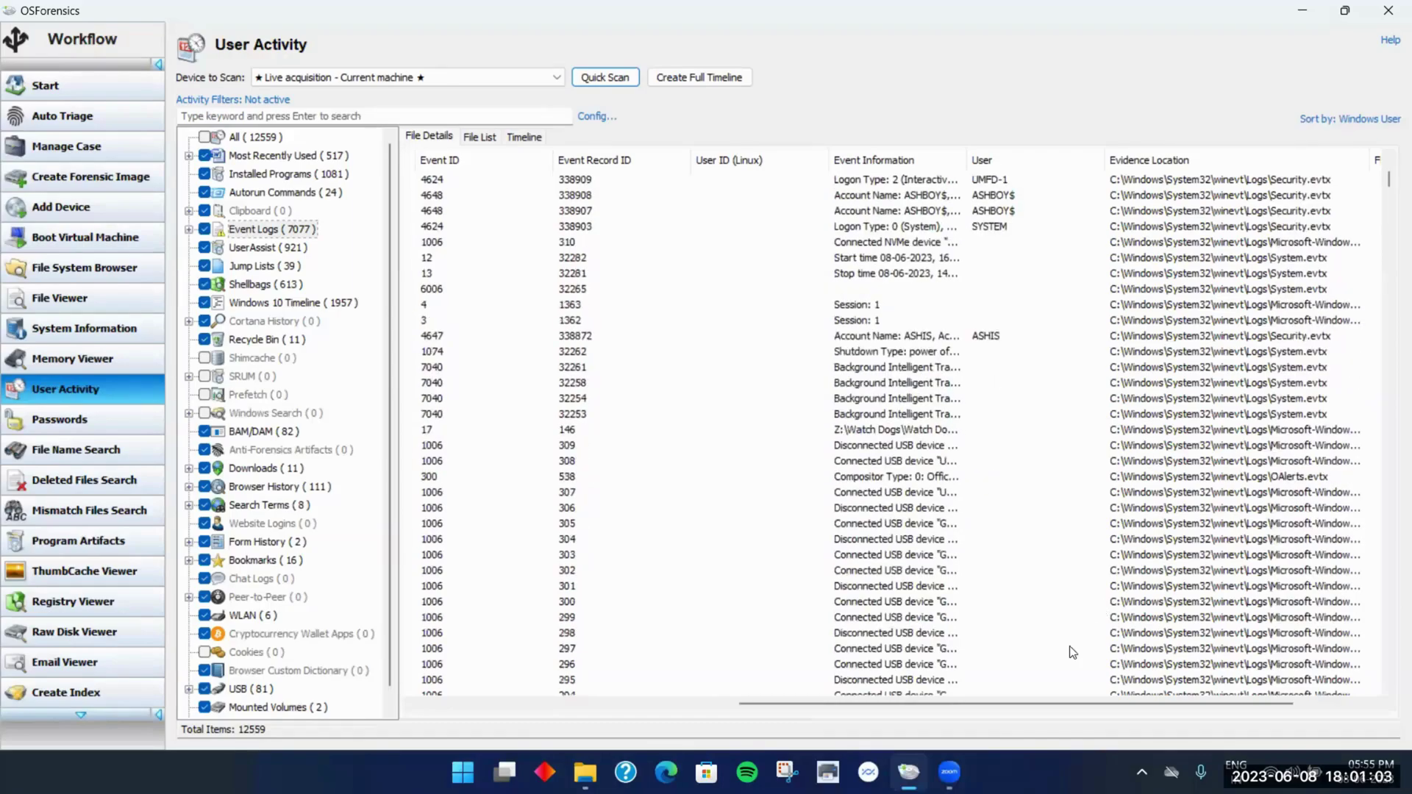
click(891, 602)
click(908, 632)
drag(916, 701, 613, 698)
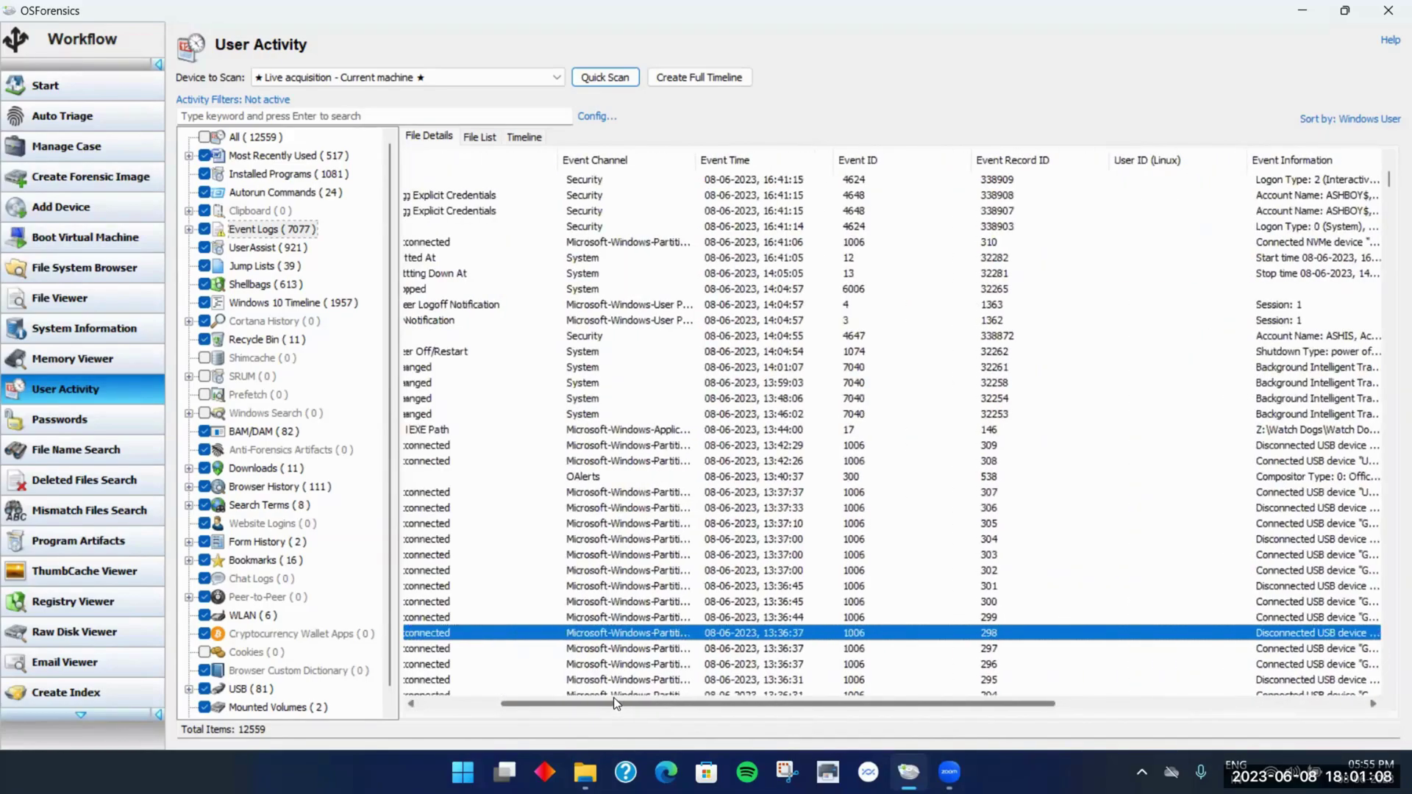
drag(615, 697, 618, 697)
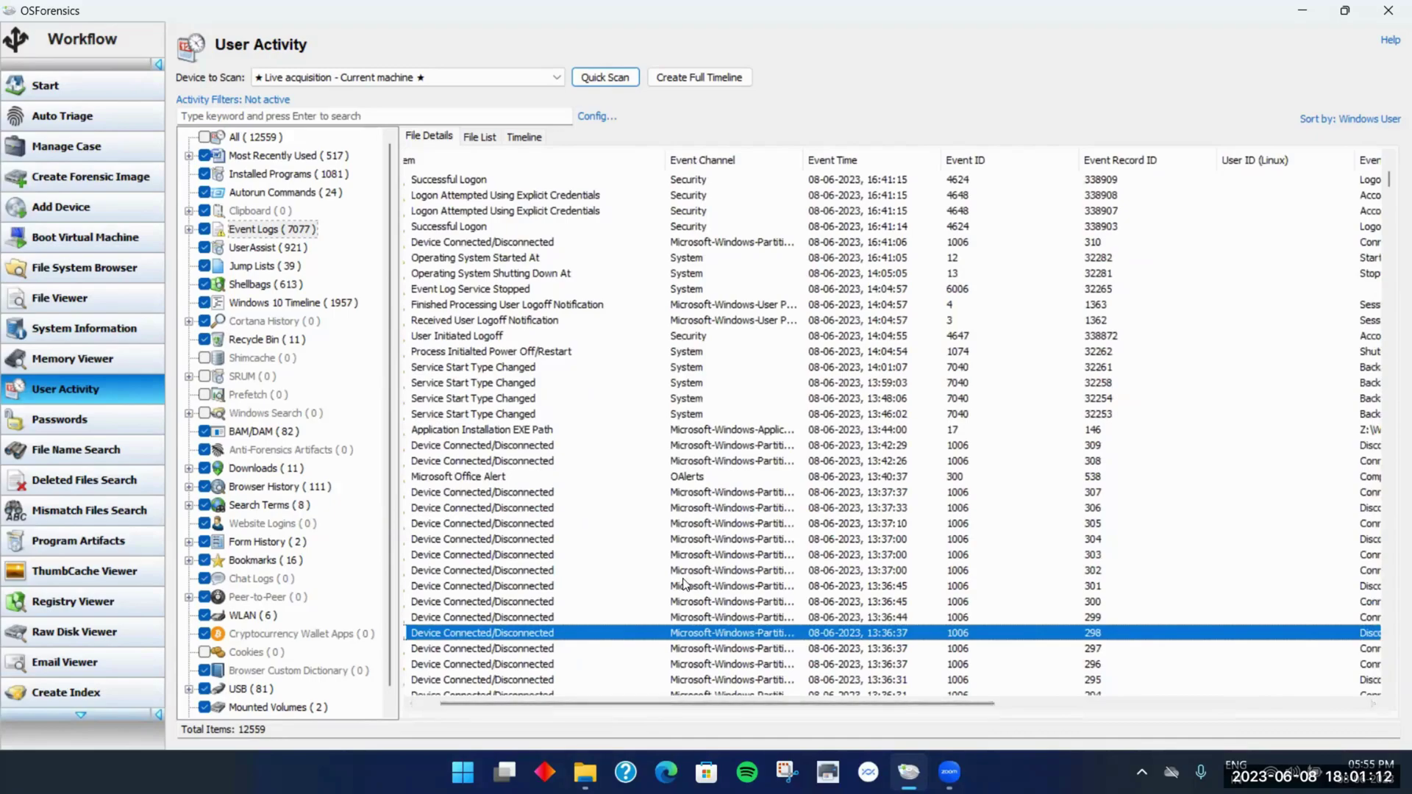
scroll(683, 584, down, 5)
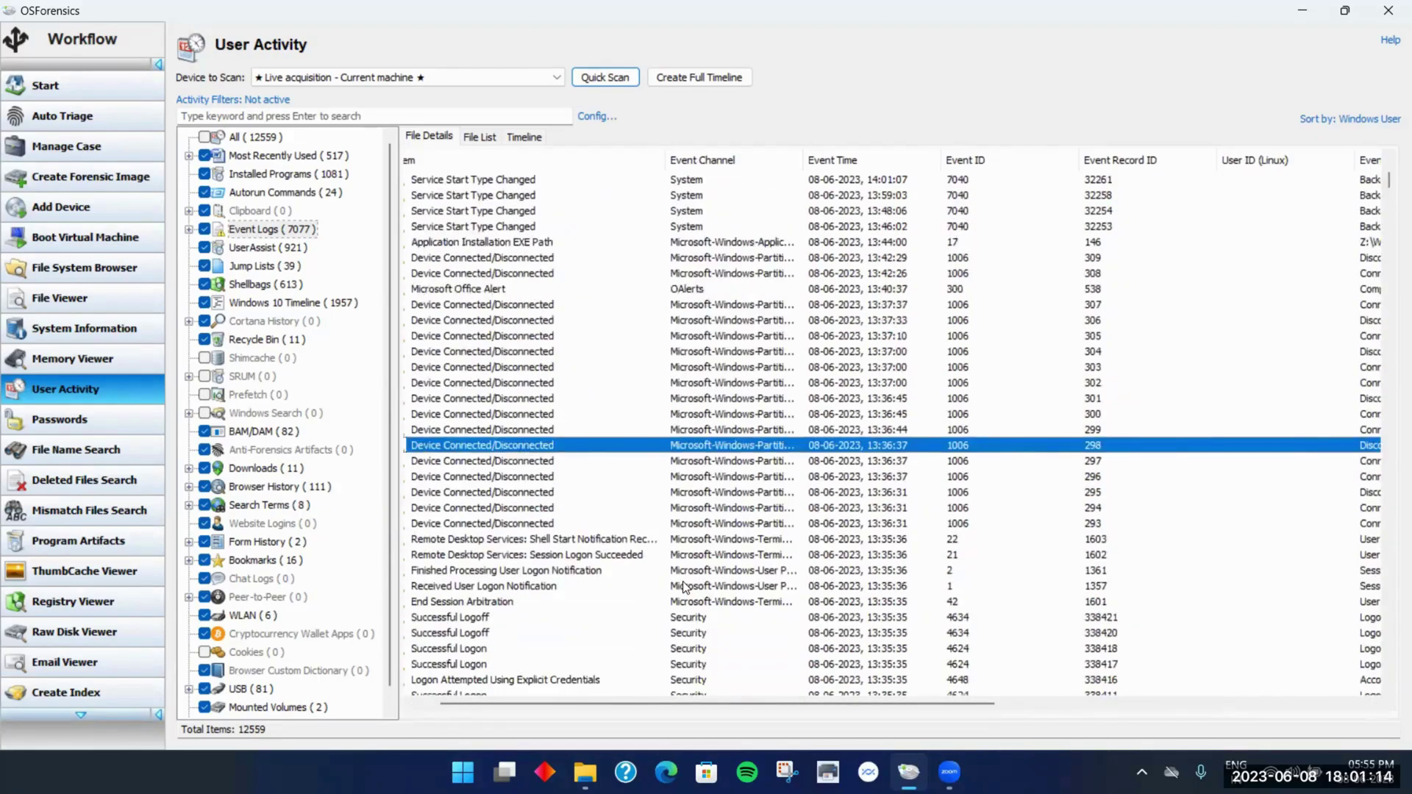
scroll(682, 581, down, 3)
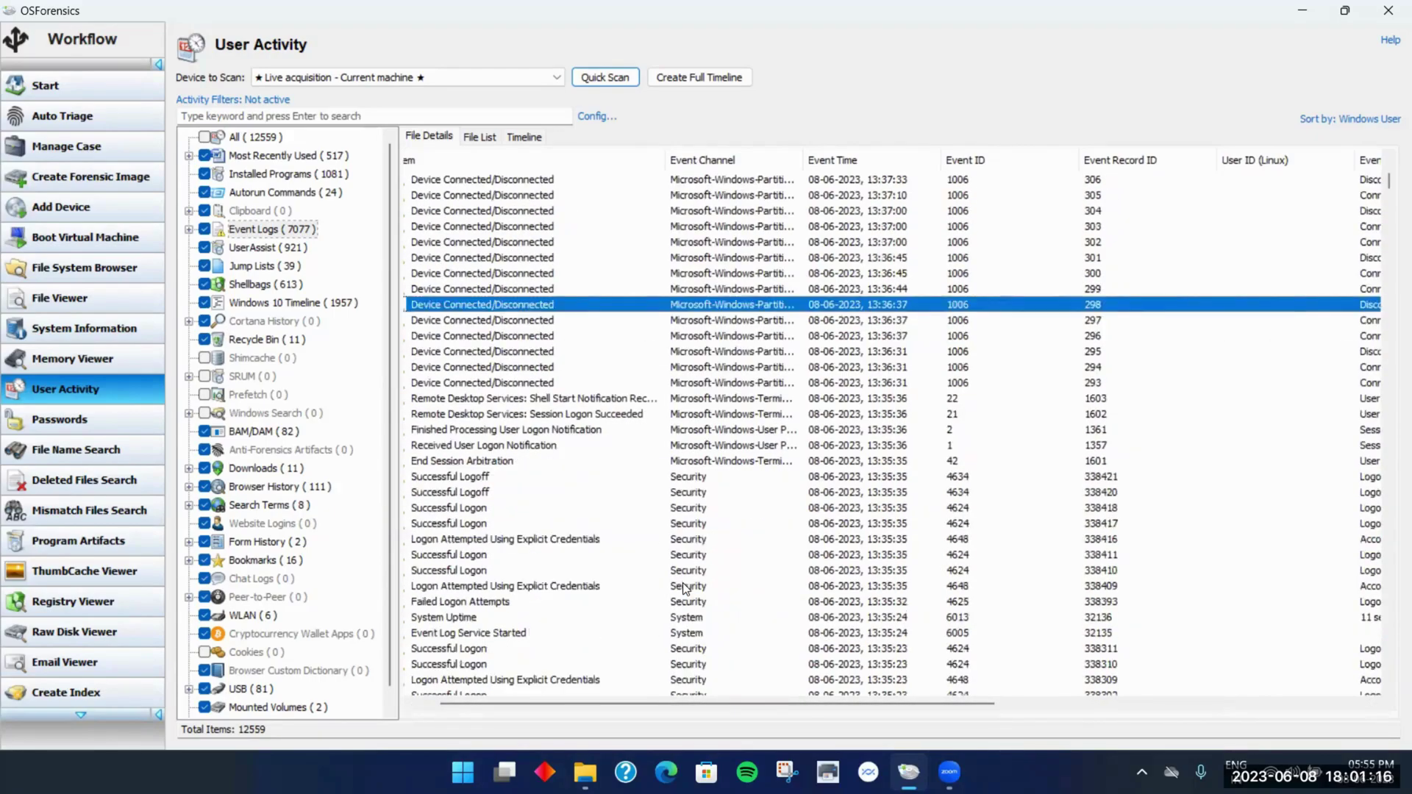
Examine the older event log entries, covering logons, system startup and power-off, Microsoft Office alerts and Windows updates
scroll(683, 586, down, 3)
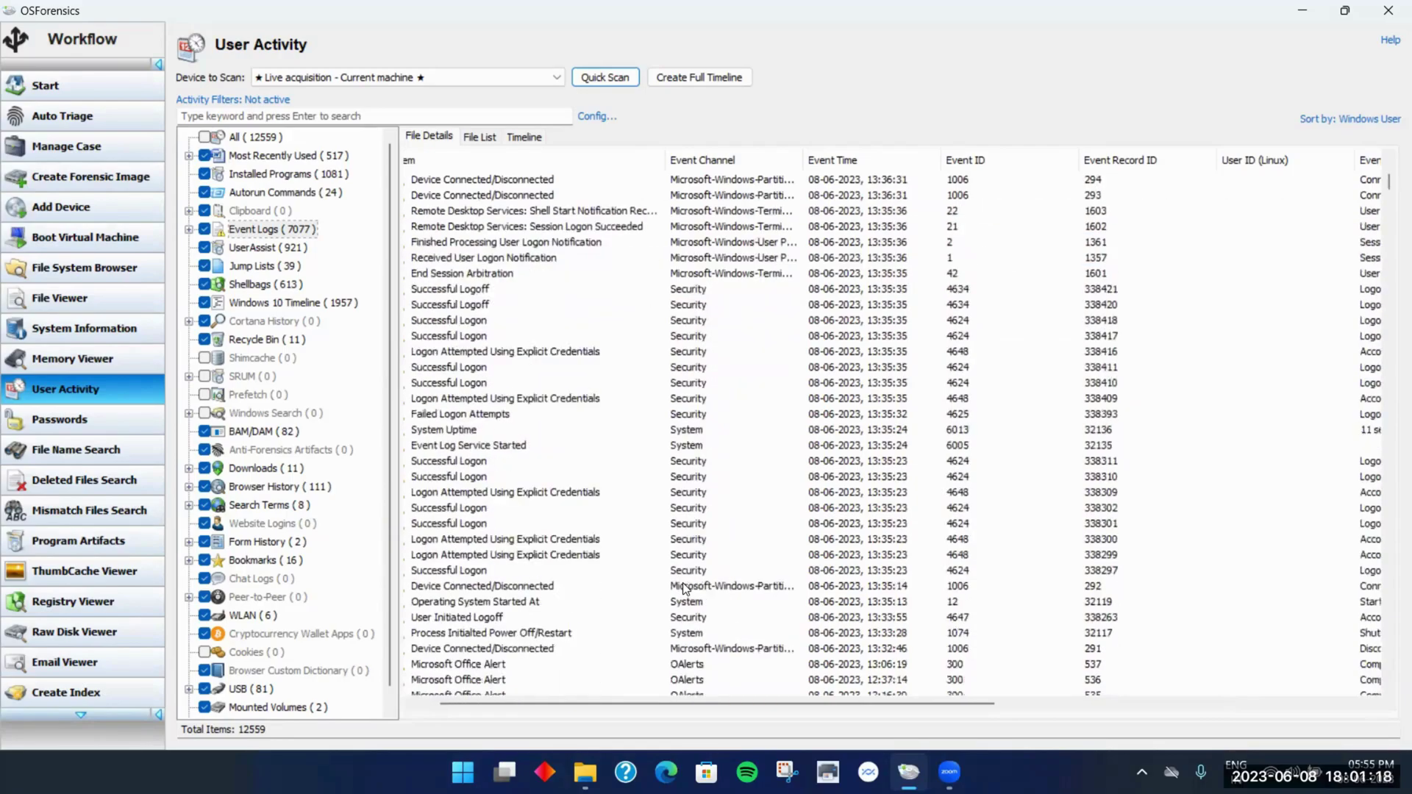
scroll(683, 586, down, 5)
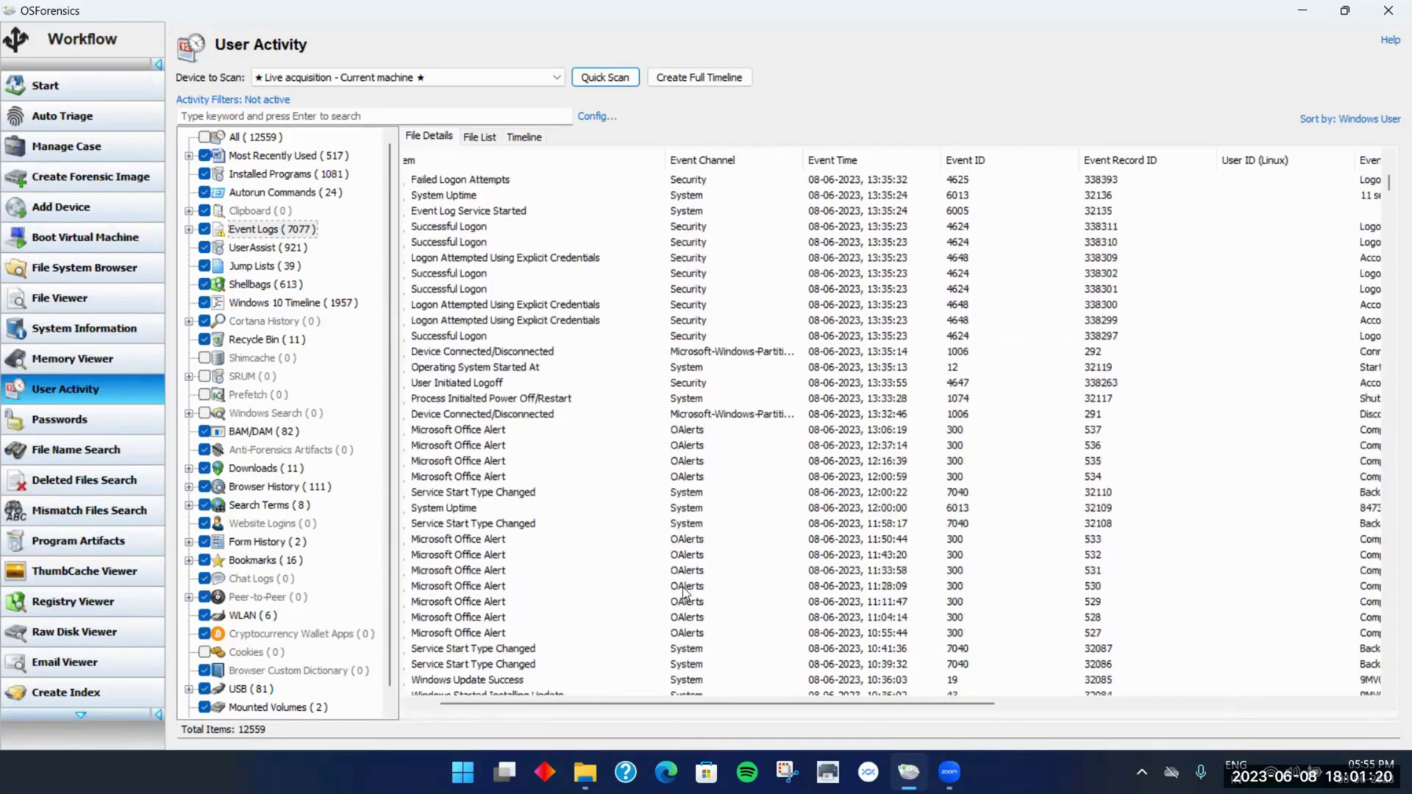
scroll(782, 583, down, 2)
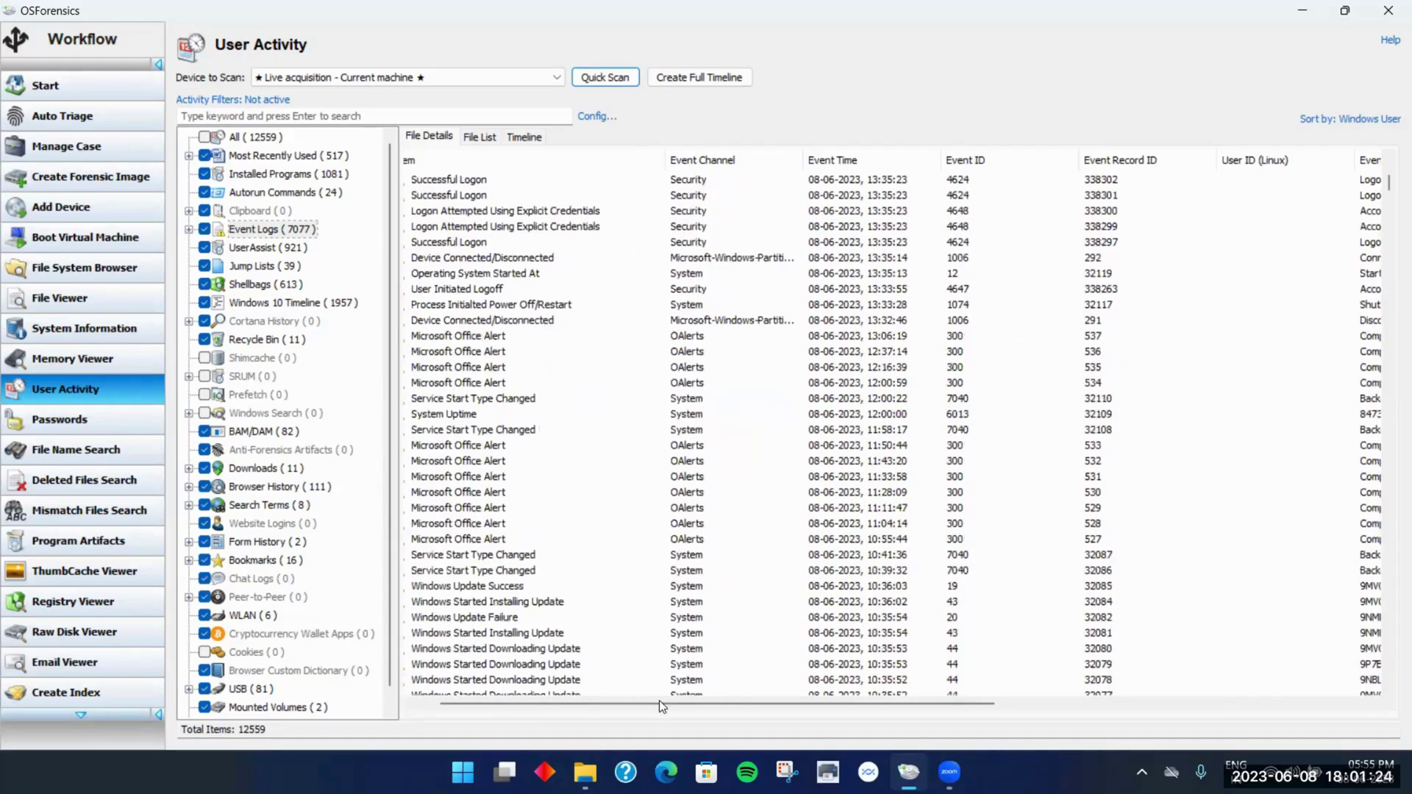
drag(659, 700, 610, 697)
scroll(619, 628, down, 1)
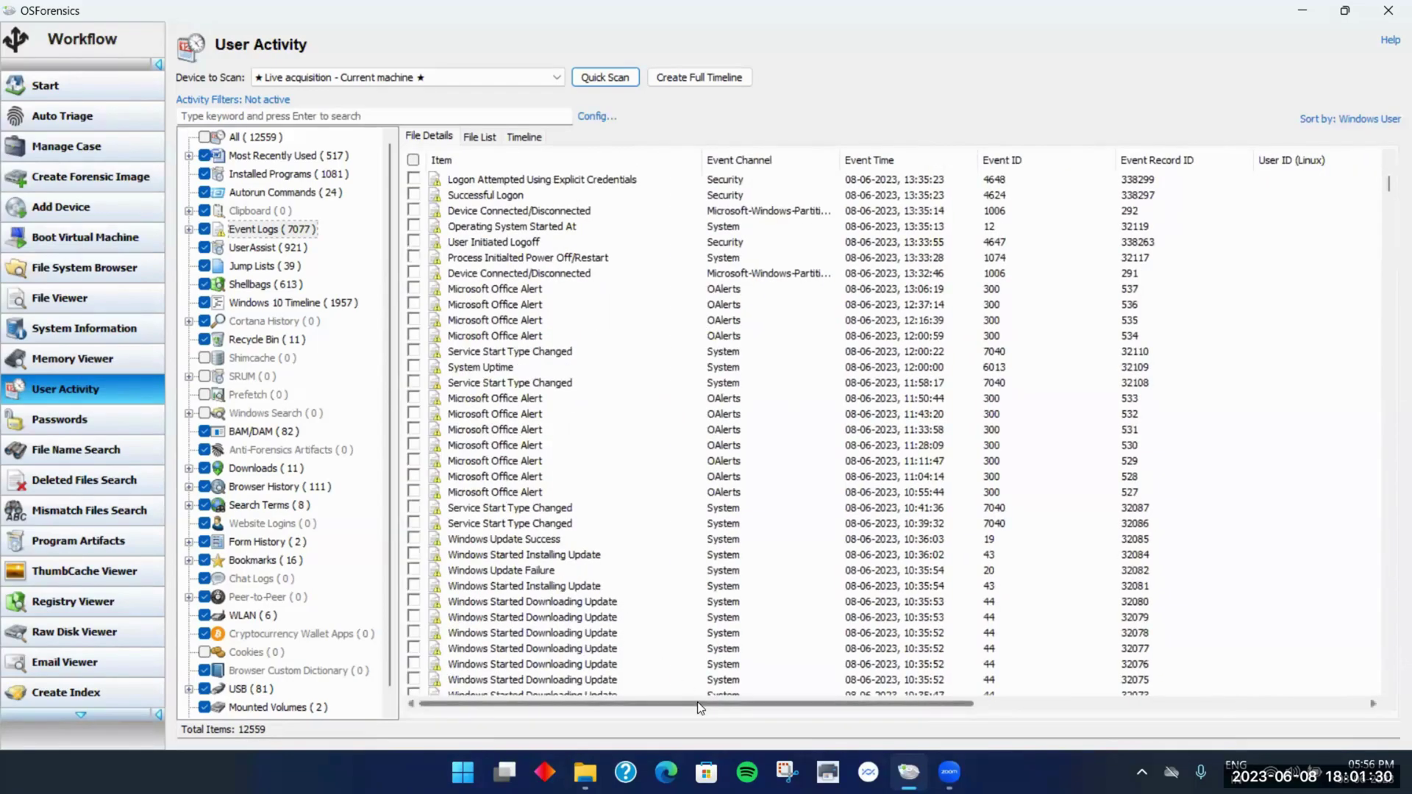
Narrow the User ID (Linux) column and widen the Event Information column to read the full event descriptions
drag(703, 700, 1063, 629)
click(1063, 614)
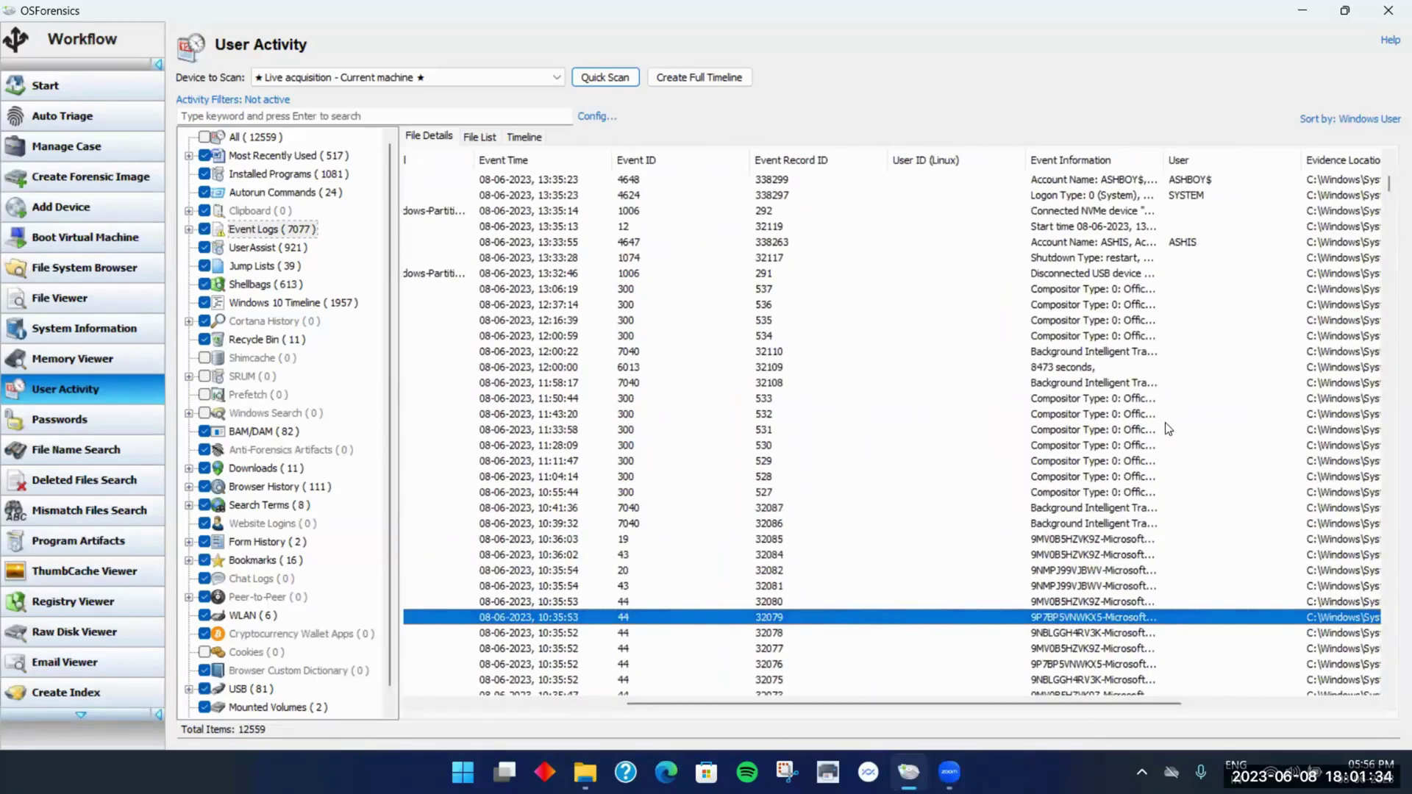
drag(1027, 158, 956, 159)
drag(1103, 159, 1319, 159)
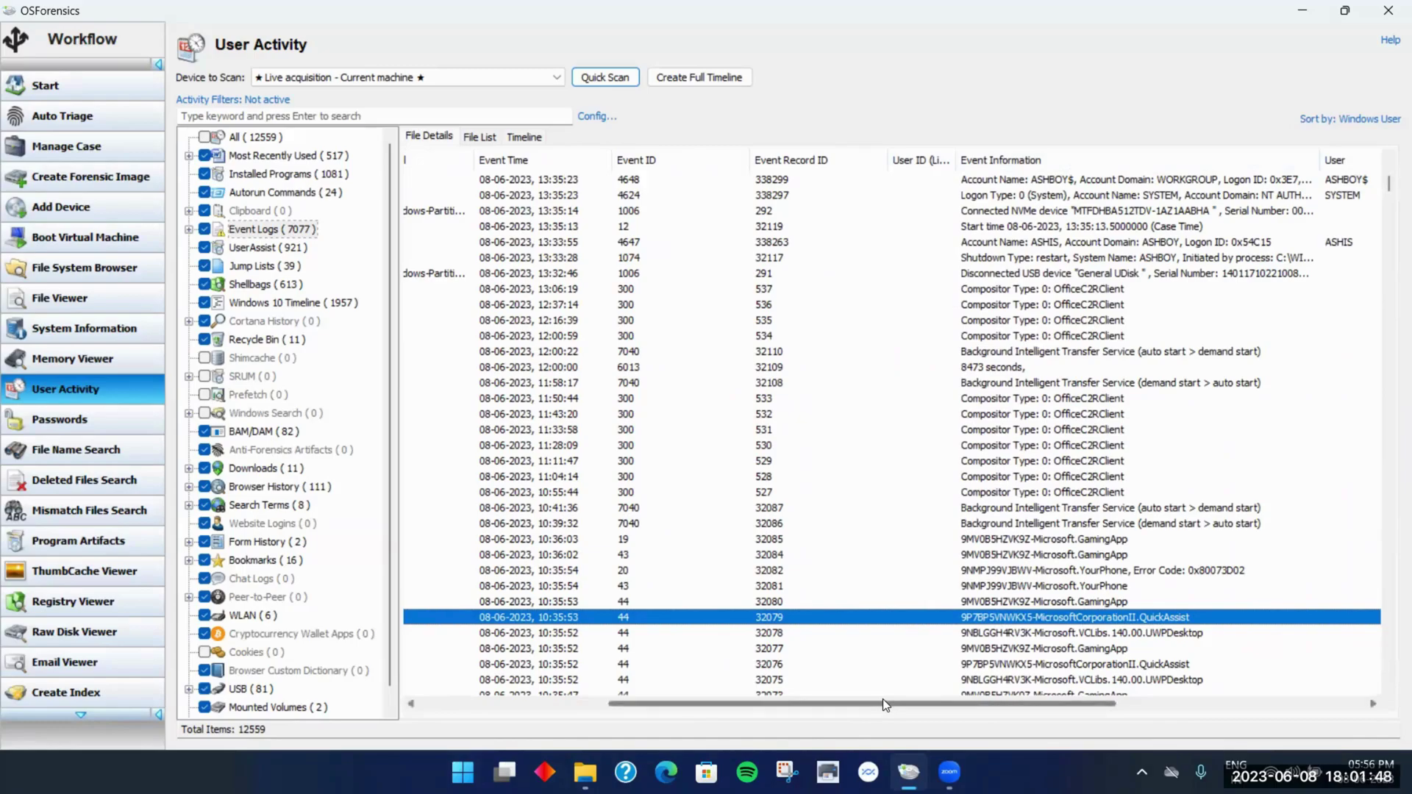
drag(1320, 159, 1394, 153)
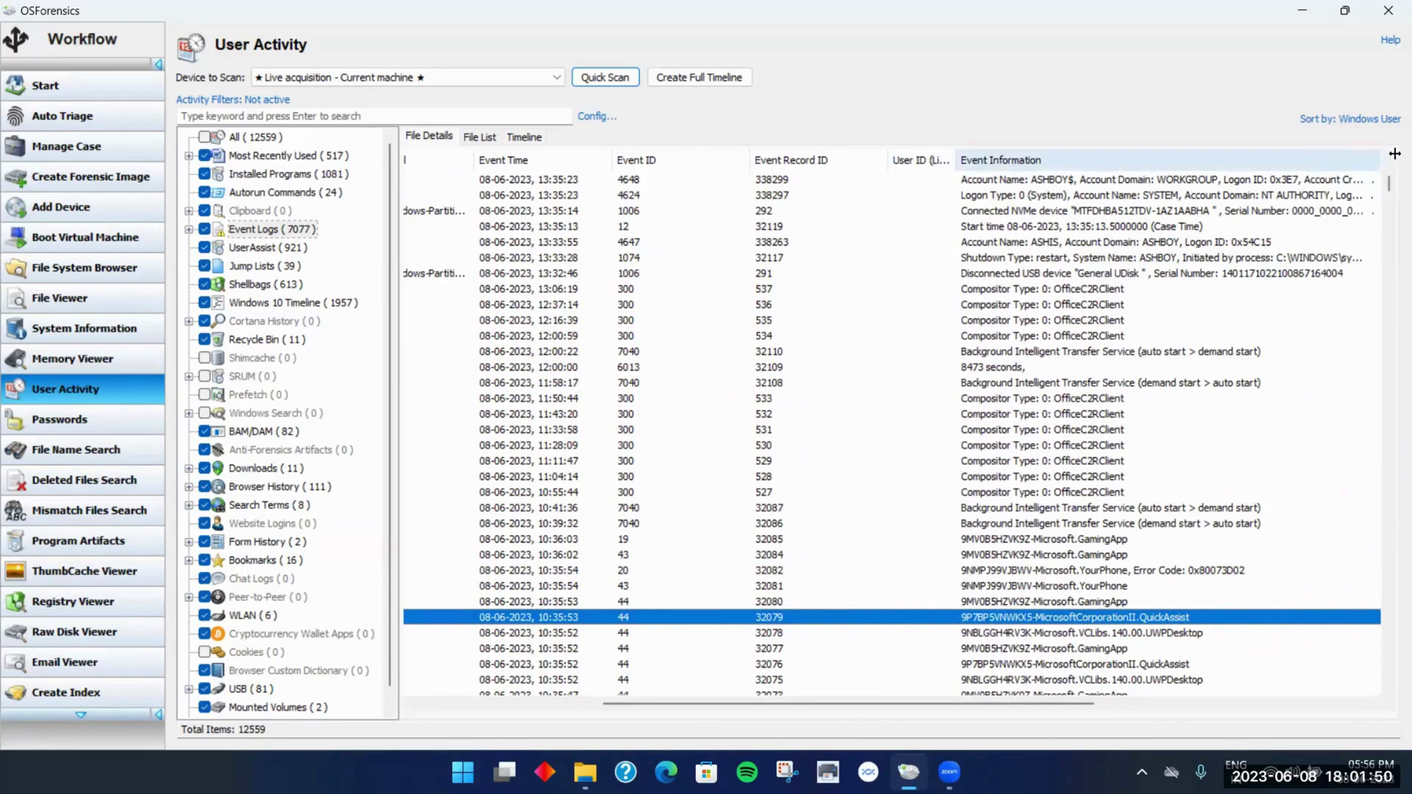
drag(995, 703, 1156, 695)
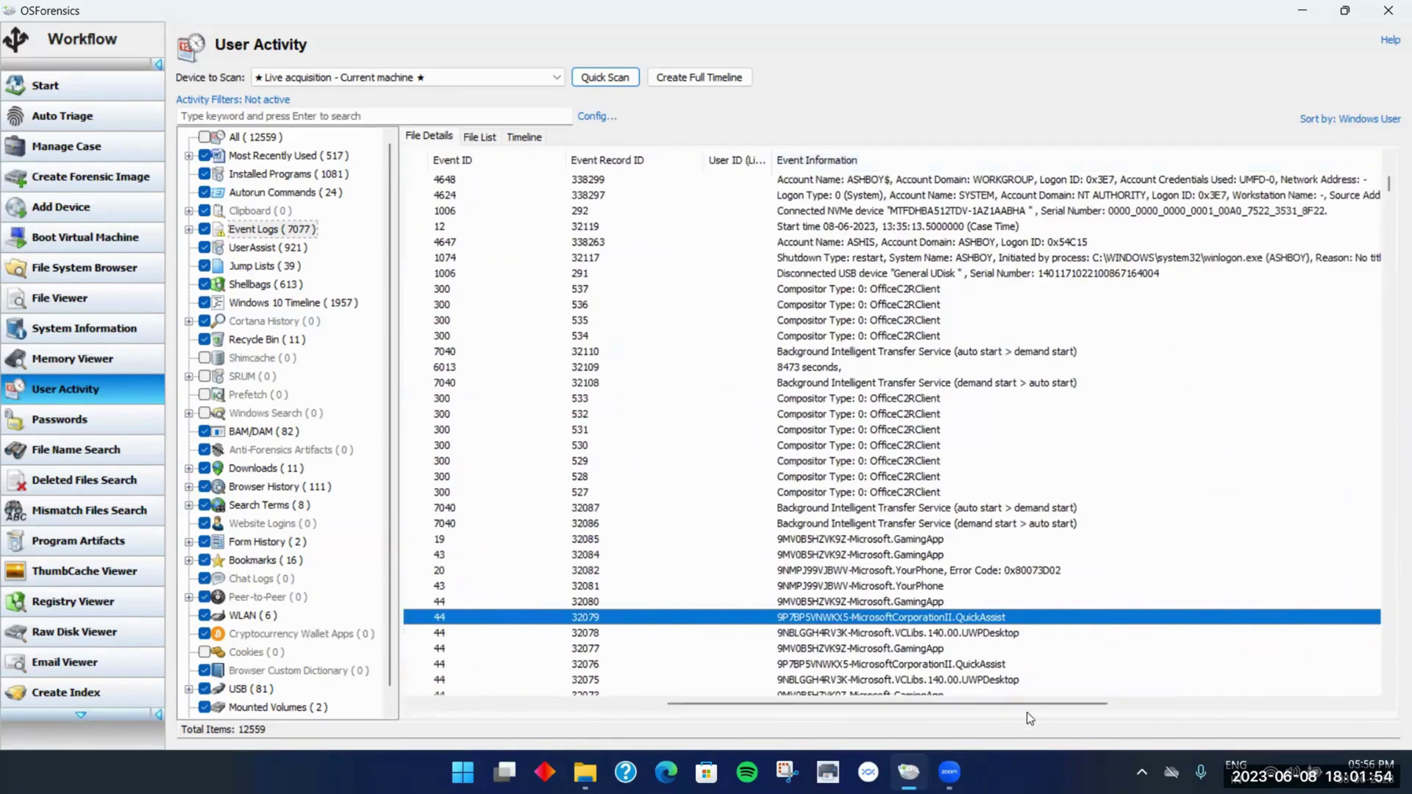
drag(1026, 712, 1089, 707)
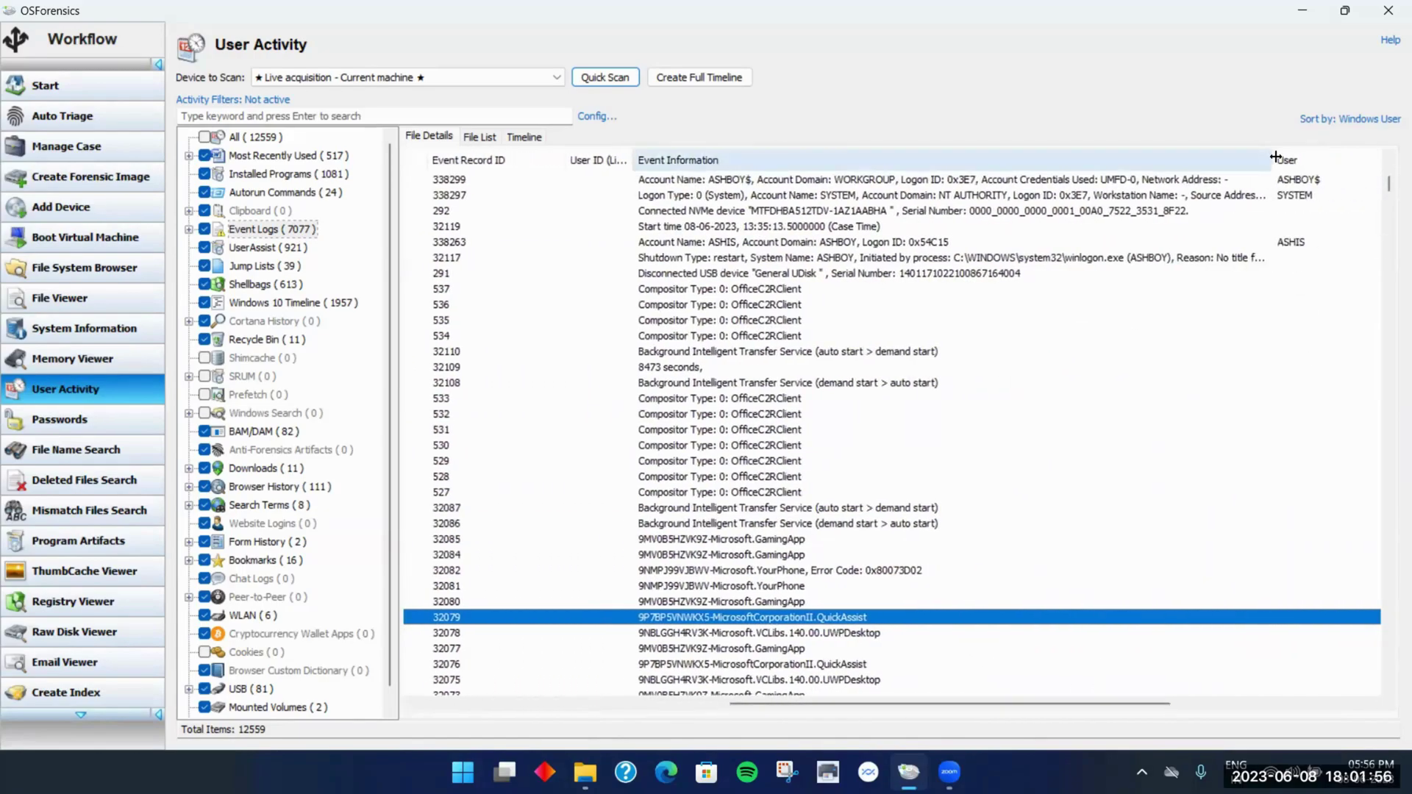
drag(1275, 156, 1338, 155)
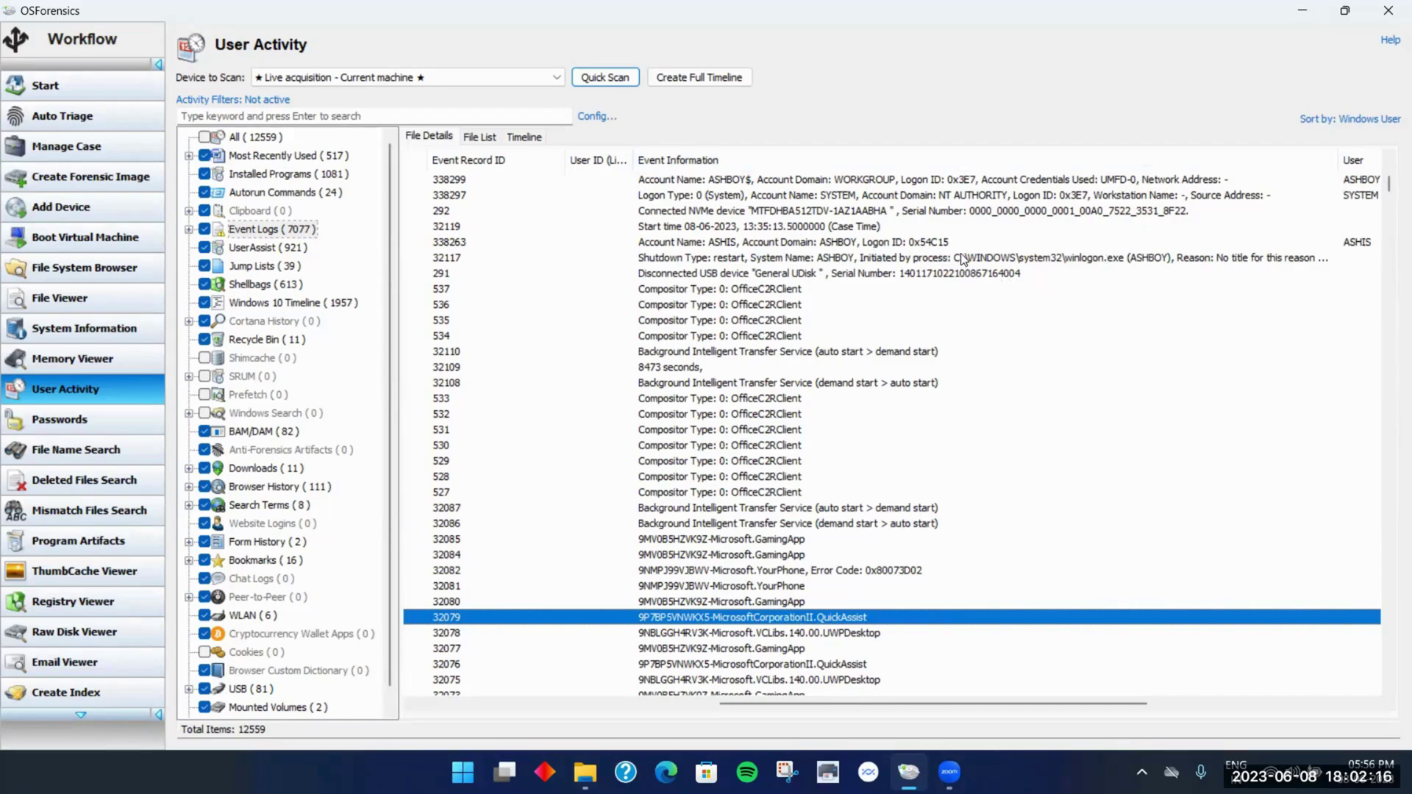
scroll(1042, 332, down, 4)
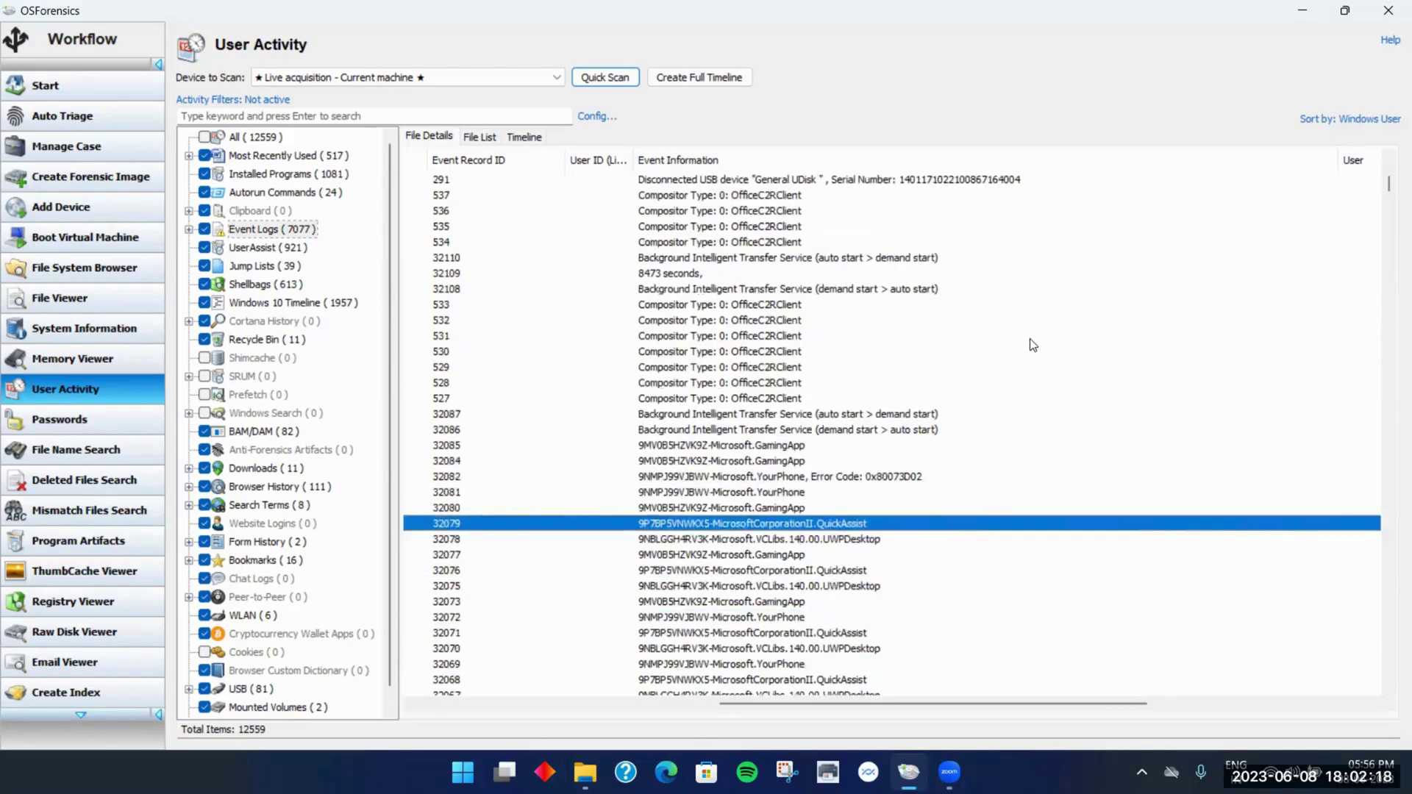
scroll(1048, 324, down, 3)
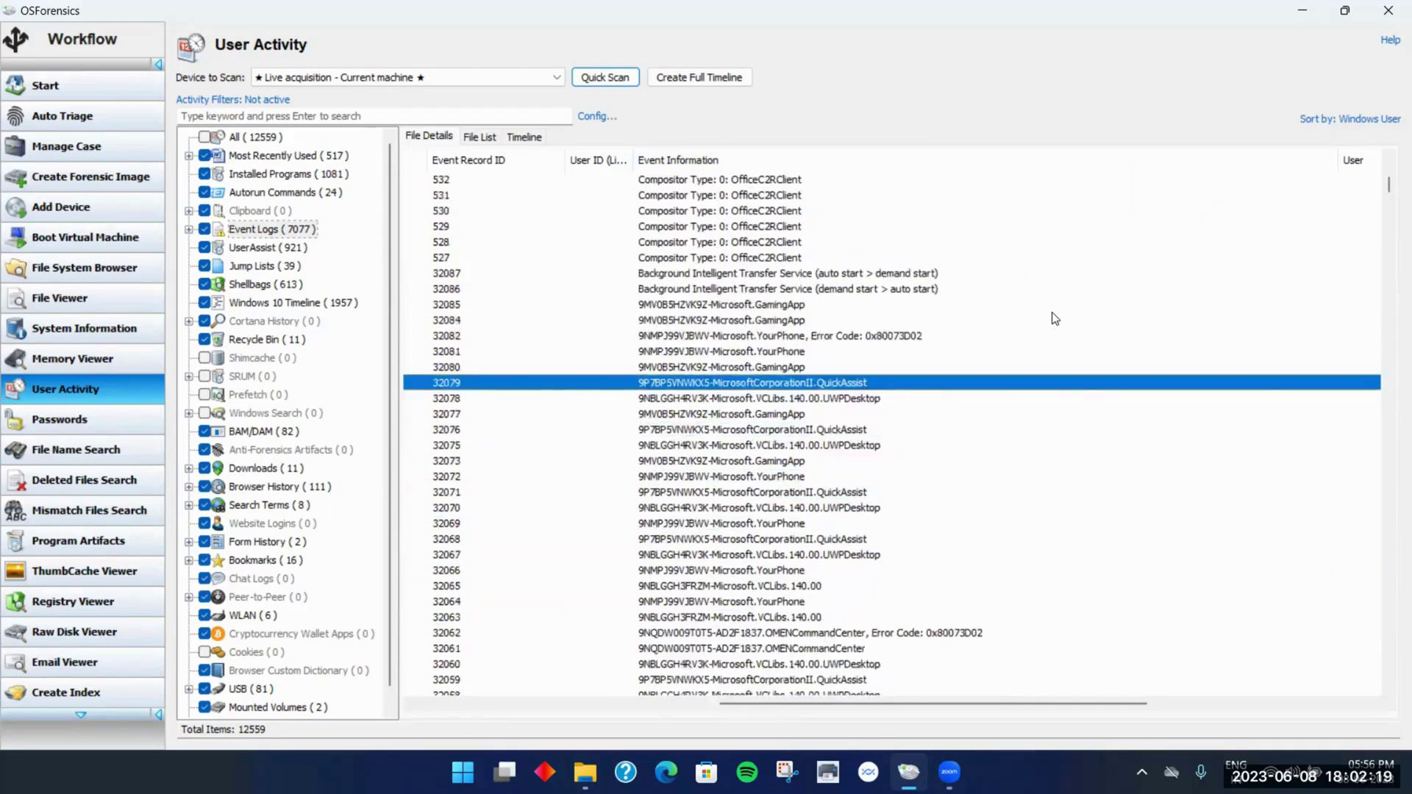
Display the UserAssist artifacts and widen the Item column to show the full program paths
click(275, 249)
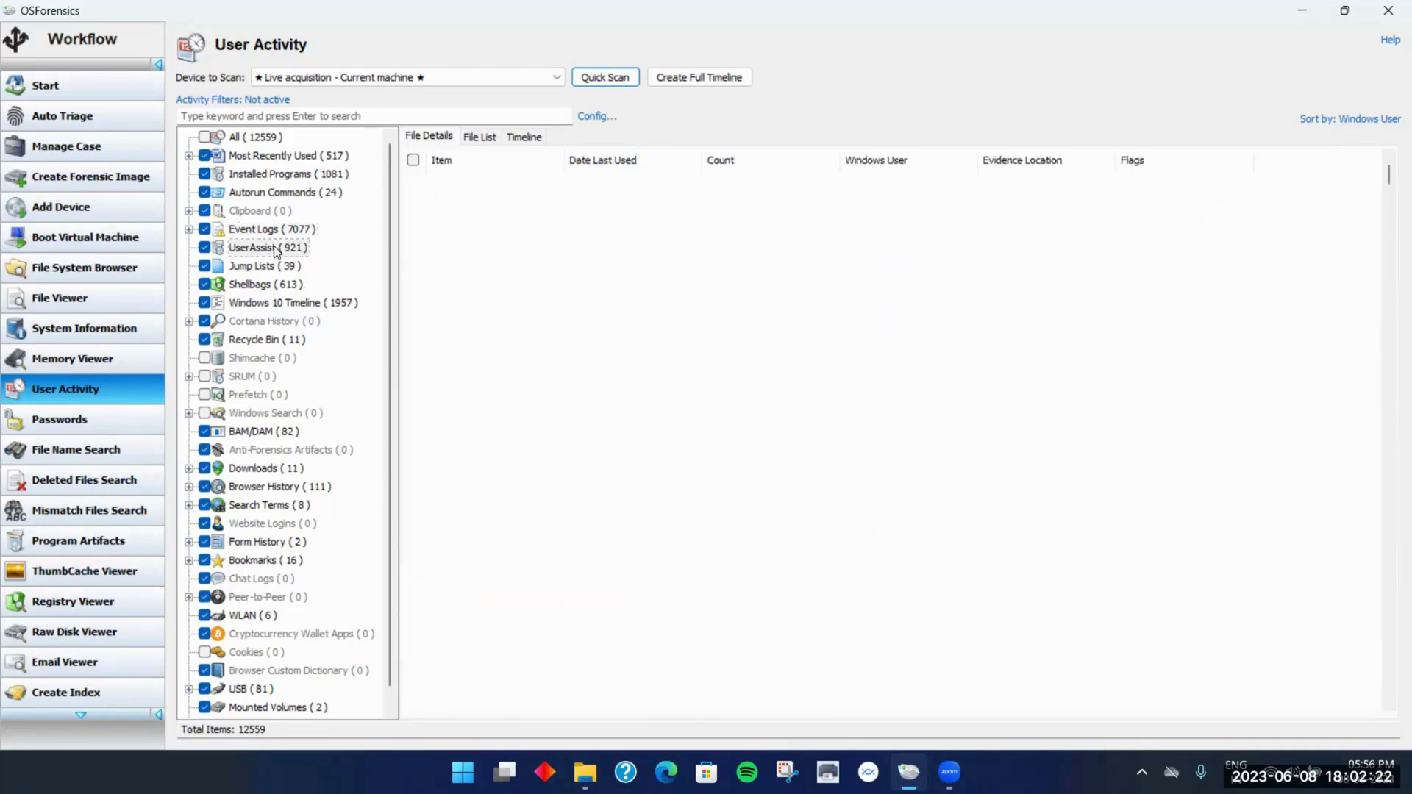
drag(565, 159, 820, 158)
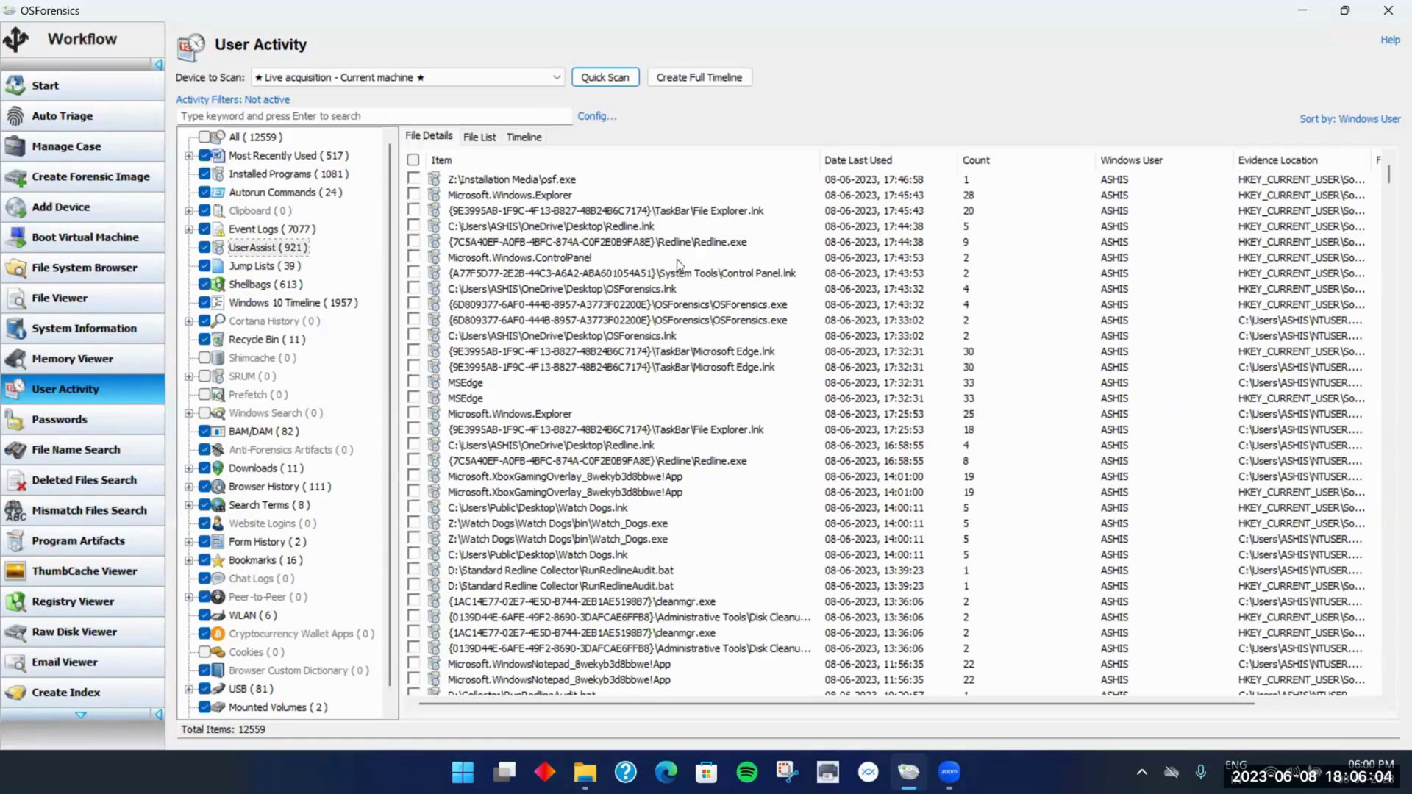
Browse the UserAssist entries from the most recent to the undated ones, examining programs, last-used dates and counts
scroll(1200, 333, down, 6)
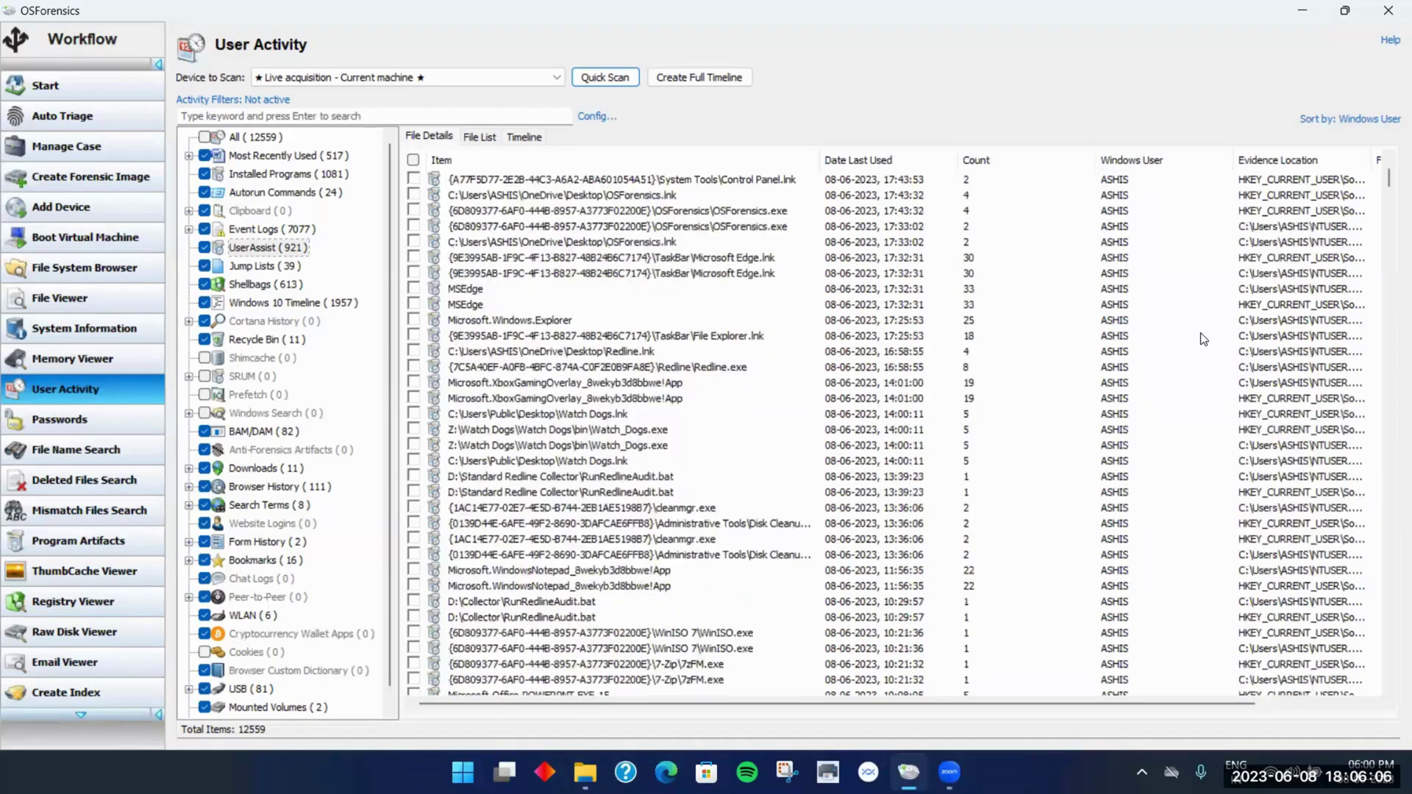
scroll(1179, 380, down, 11)
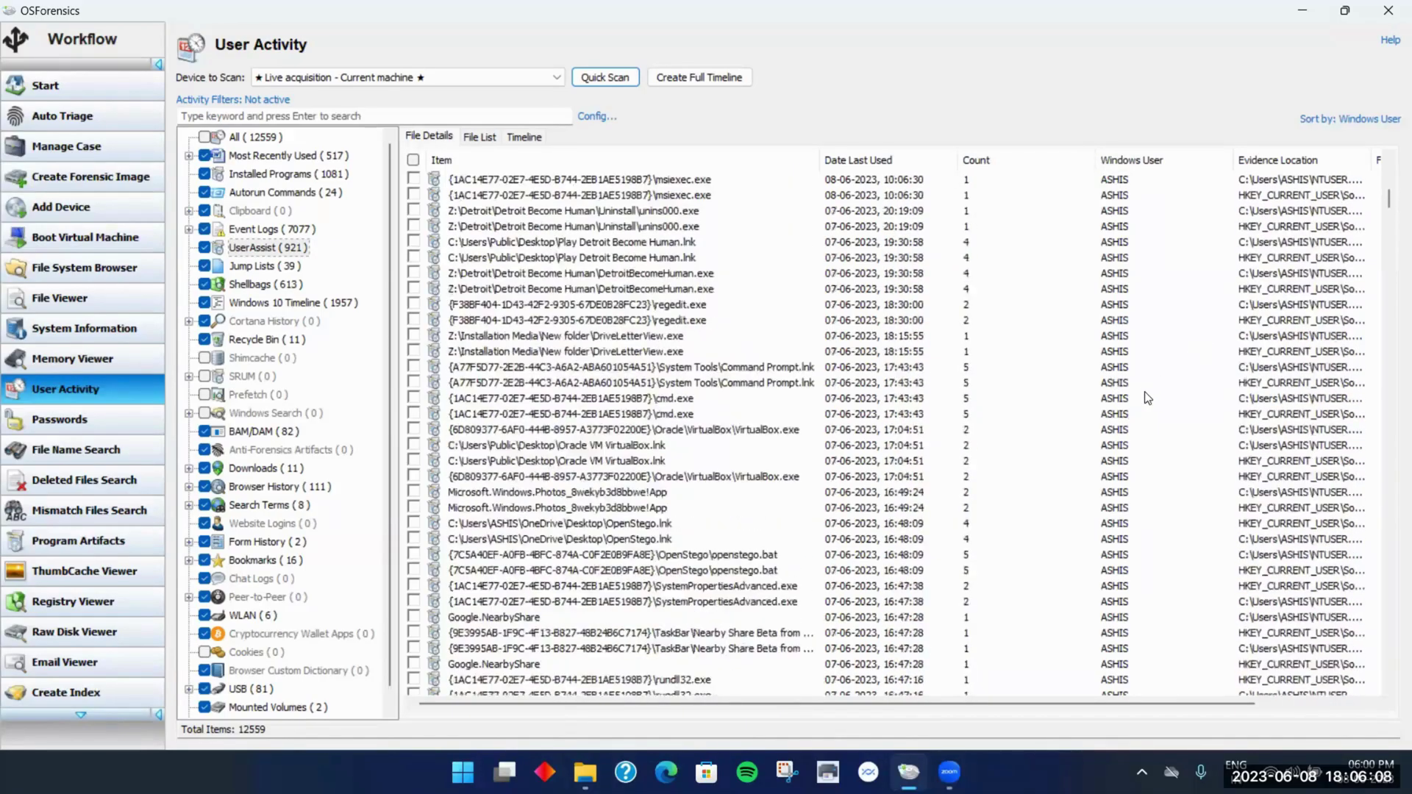
scroll(1388, 311, down, 10)
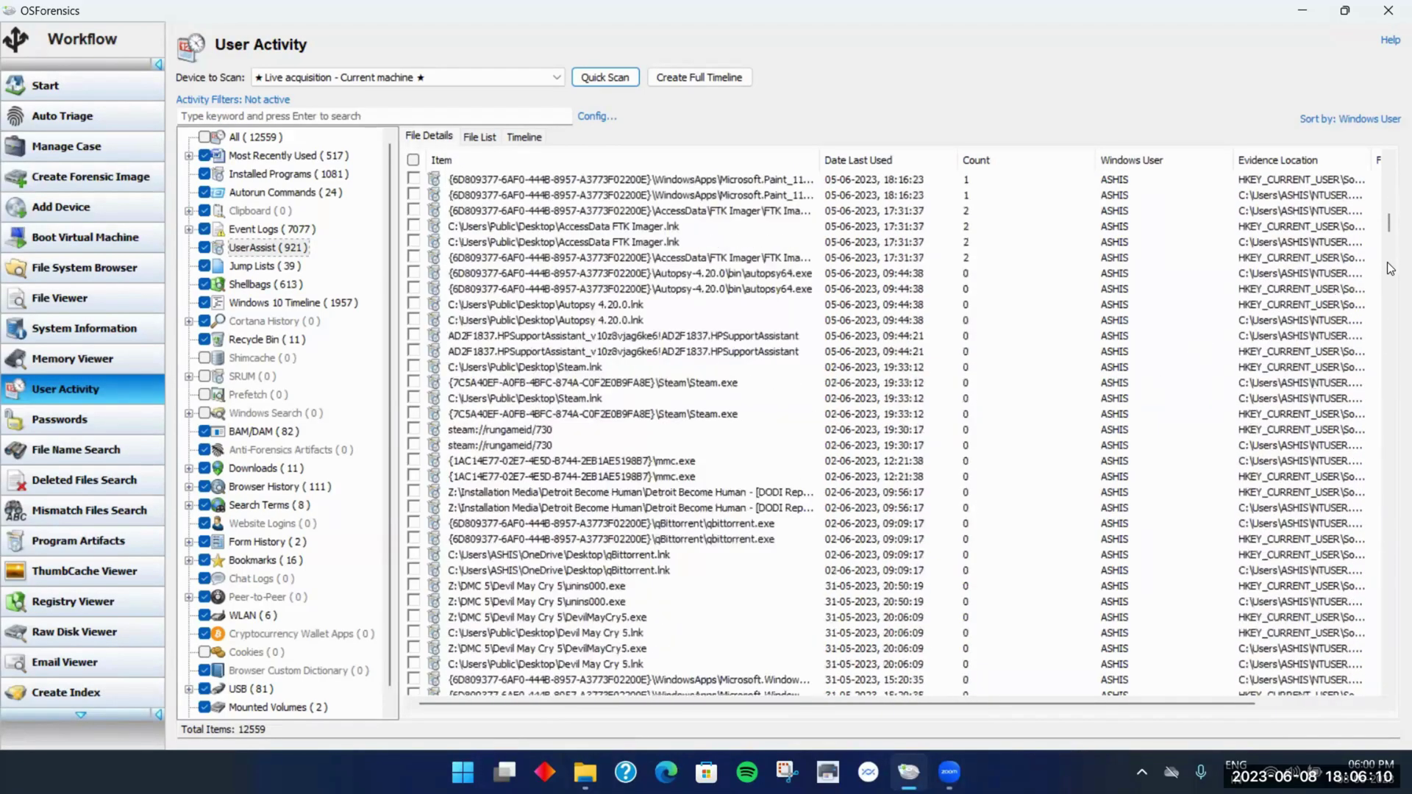
scroll(1390, 297, down, 15)
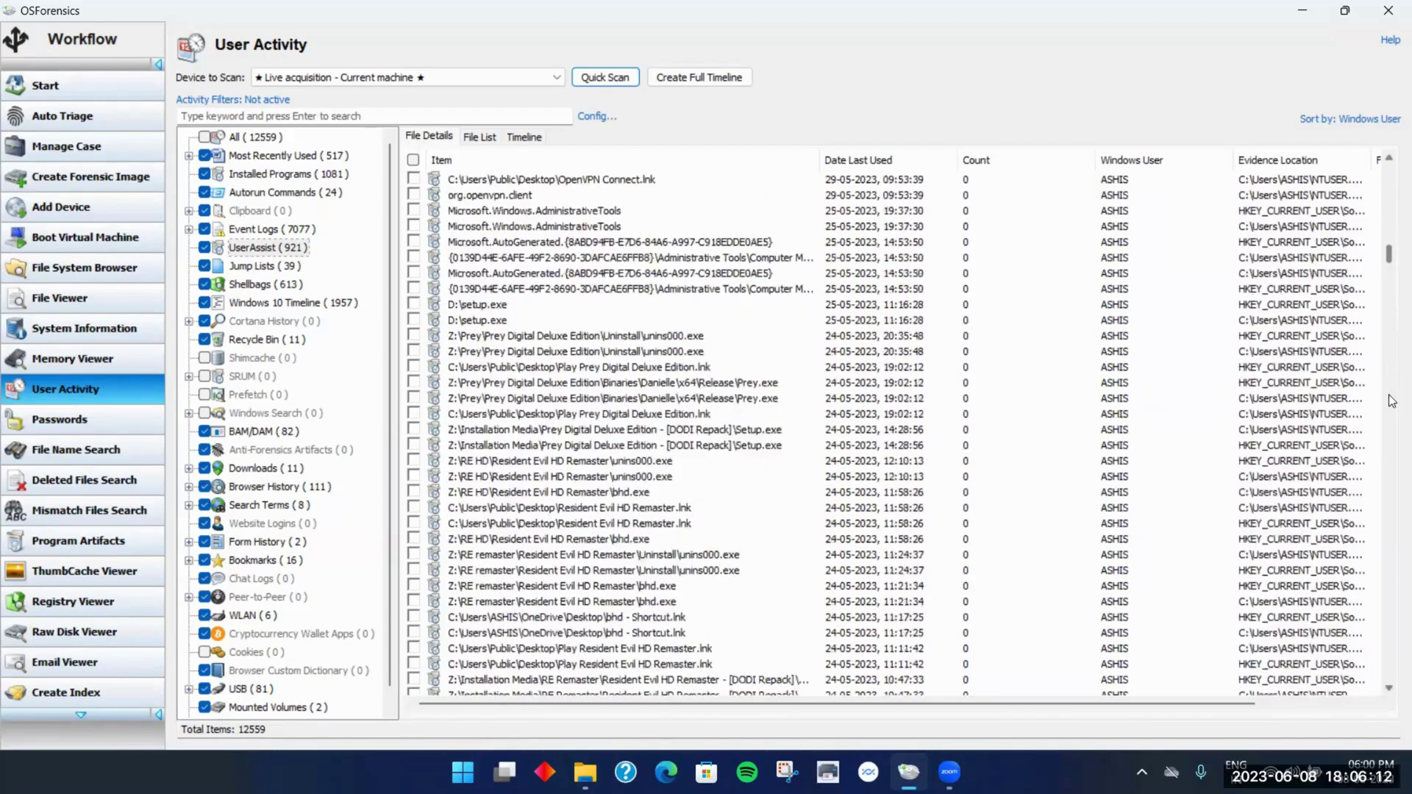
scroll(1392, 404, down, 15)
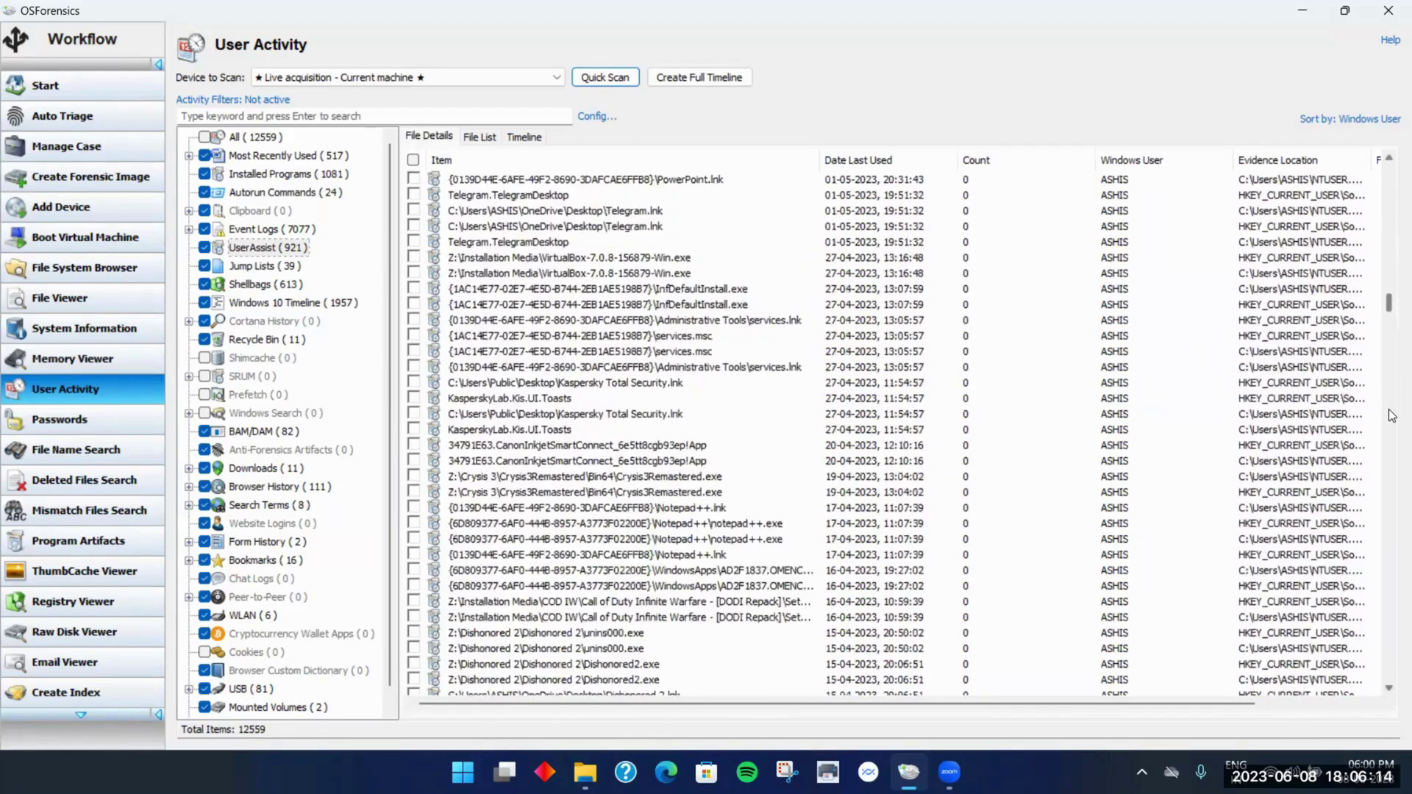
scroll(1392, 456, down, 15)
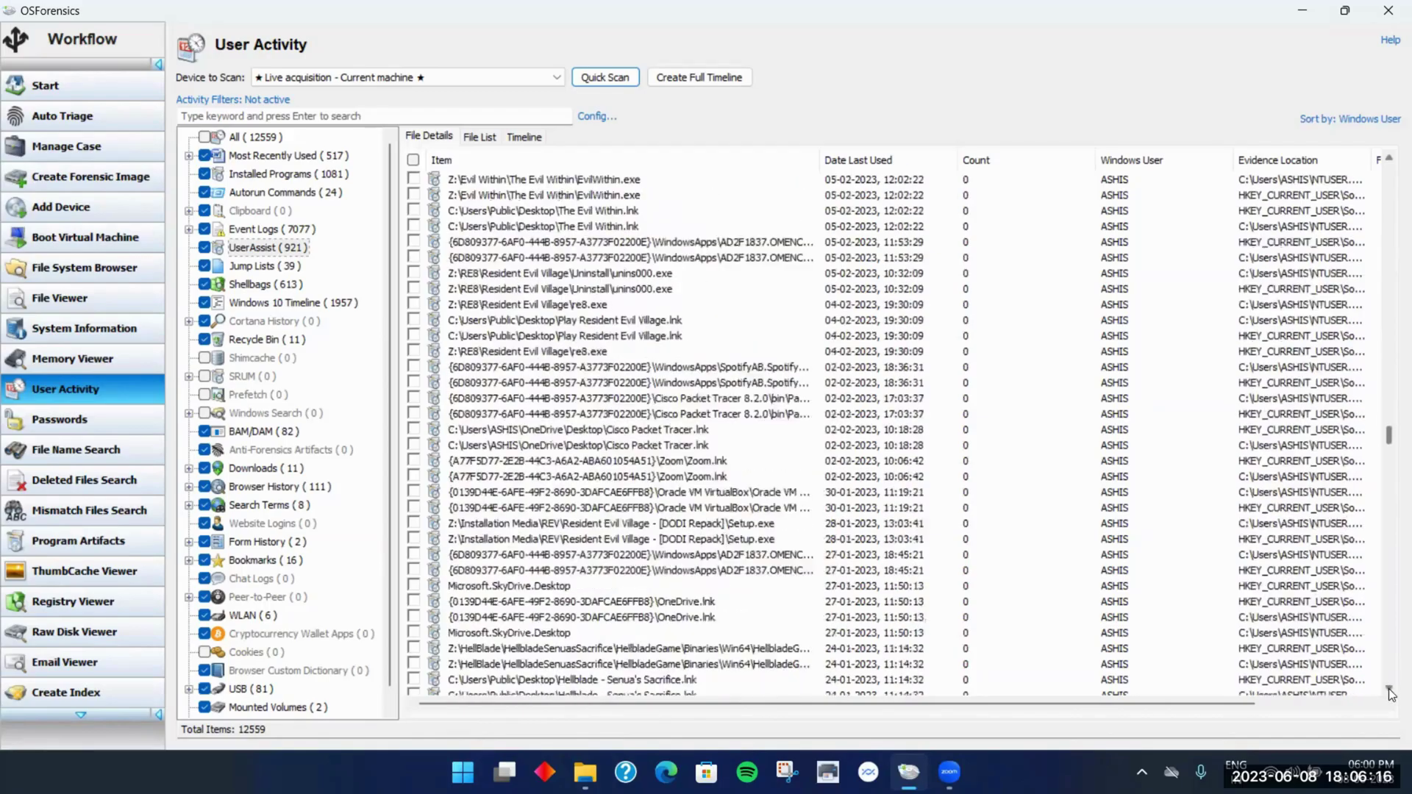
scroll(1390, 693, down, 15)
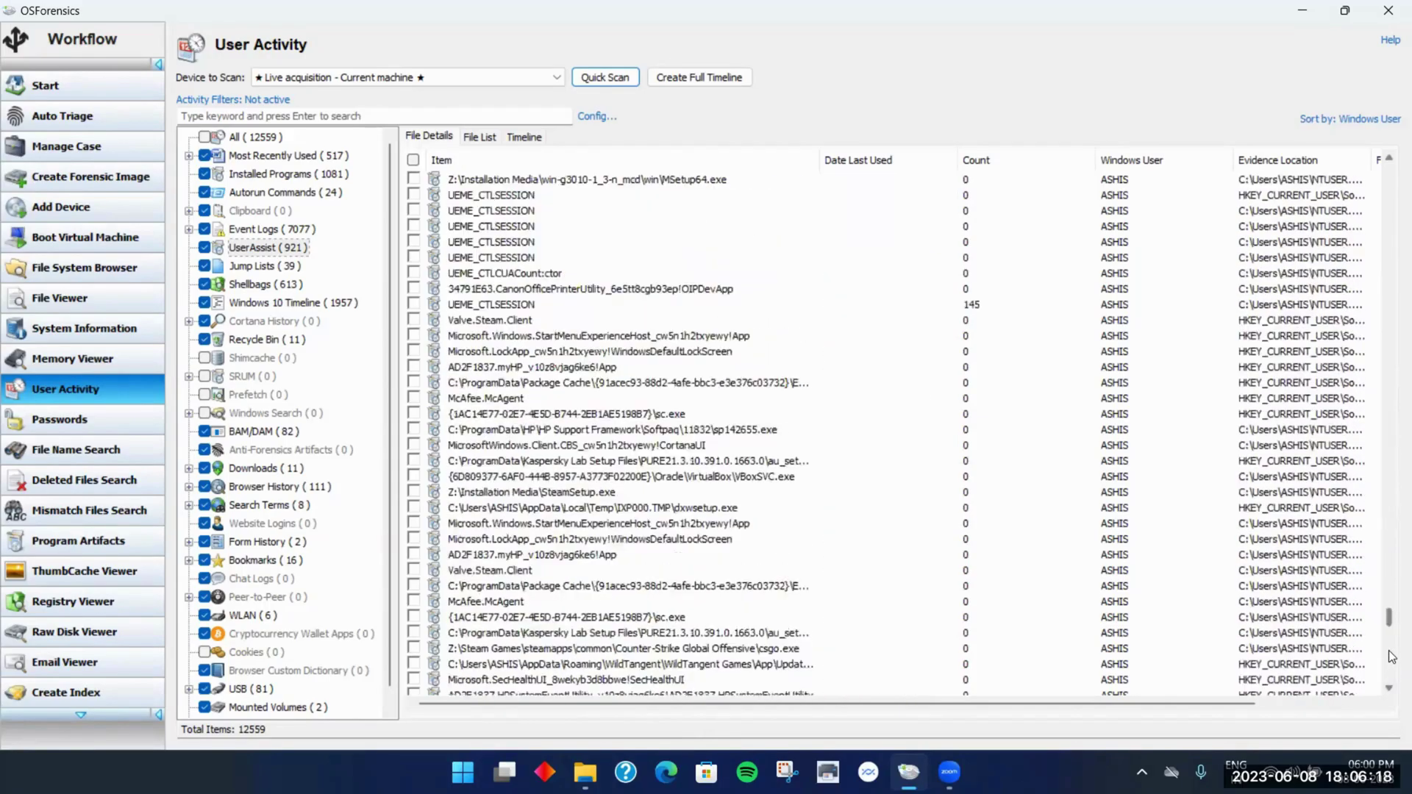
scroll(1022, 682, up, 20)
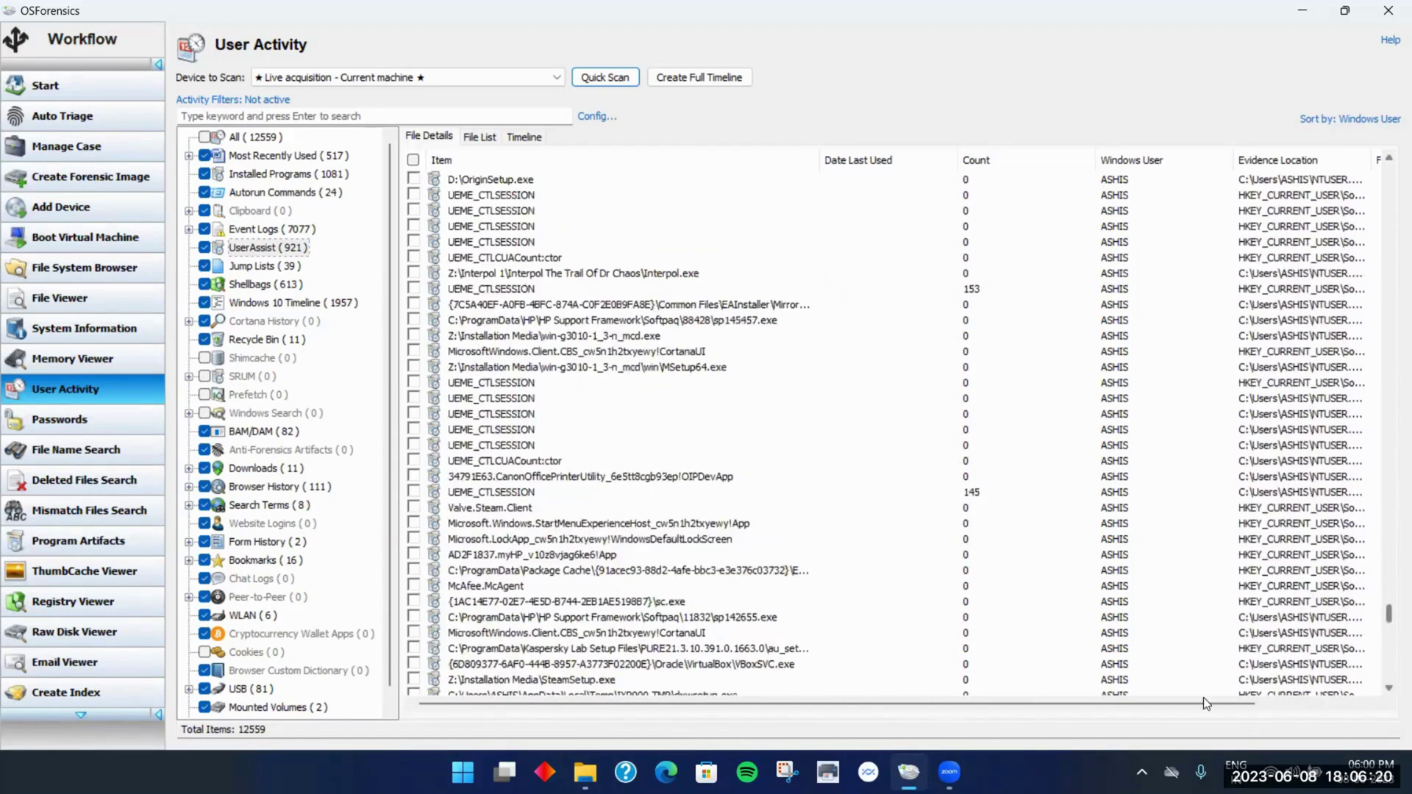
scroll(1294, 375, up, 20)
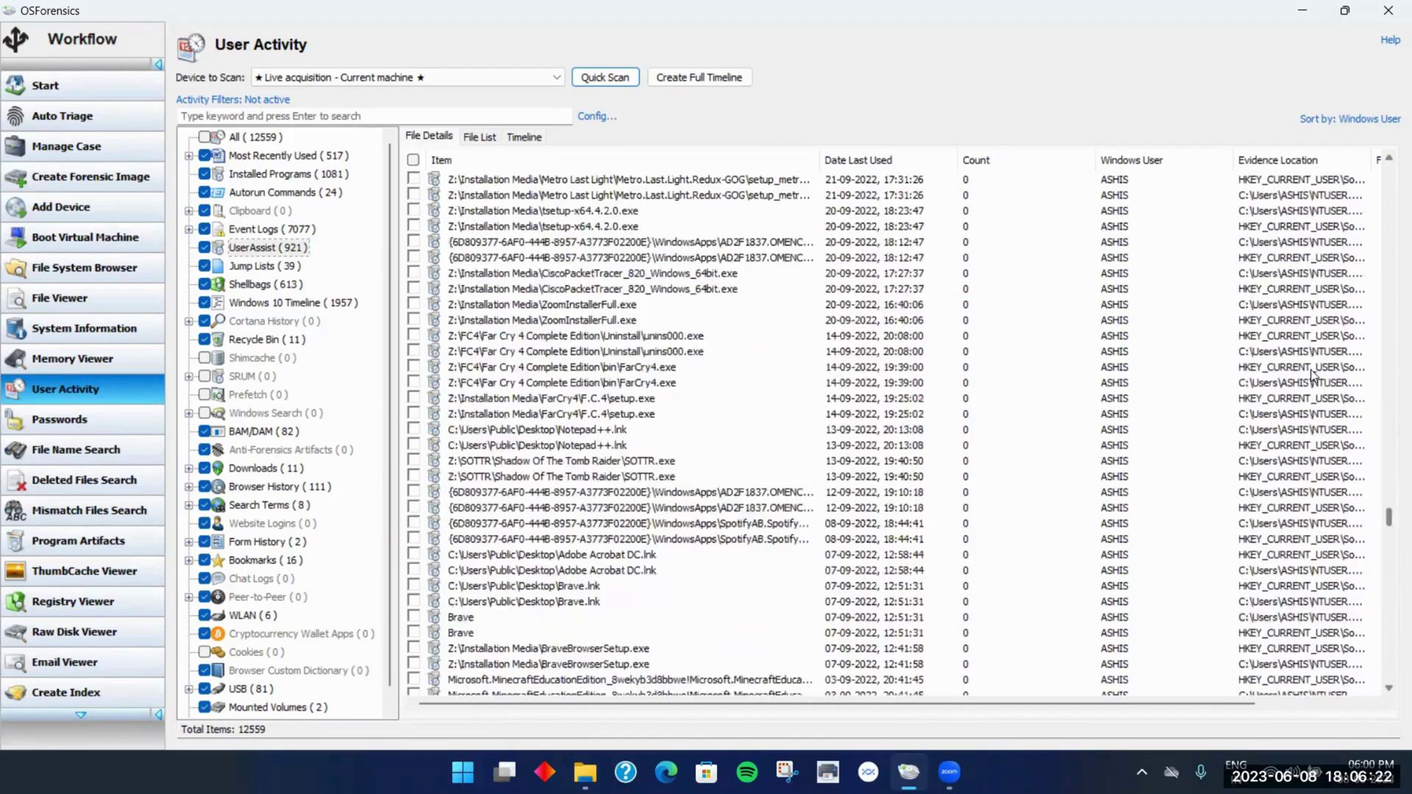
Check the Windows User, Evidence Location and Flags columns of the UserAssist entries, returning to the most recent ones
scroll(1291, 377, up, 20)
scroll(1250, 390, right, 5)
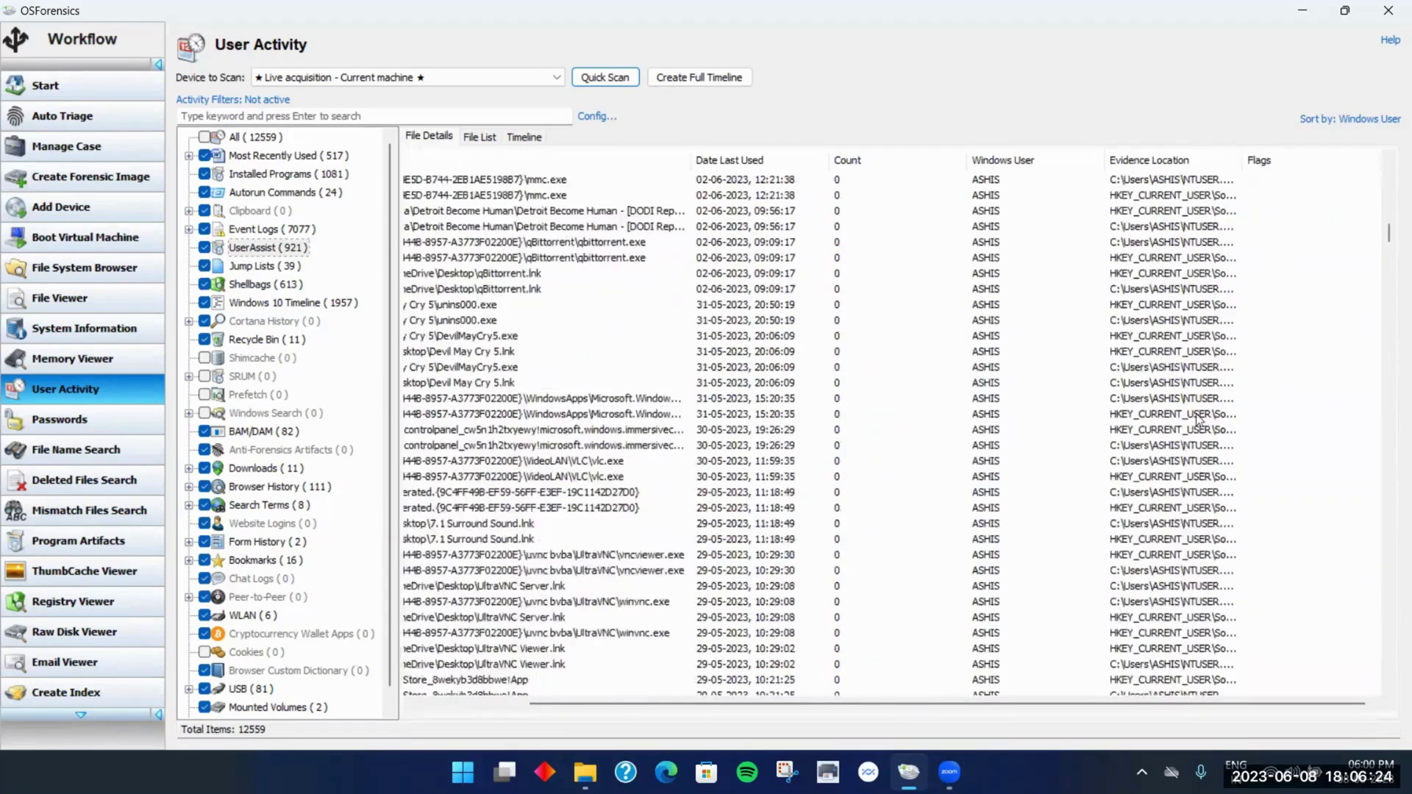
scroll(1210, 400, down, 11)
scroll(1203, 396, up, 11)
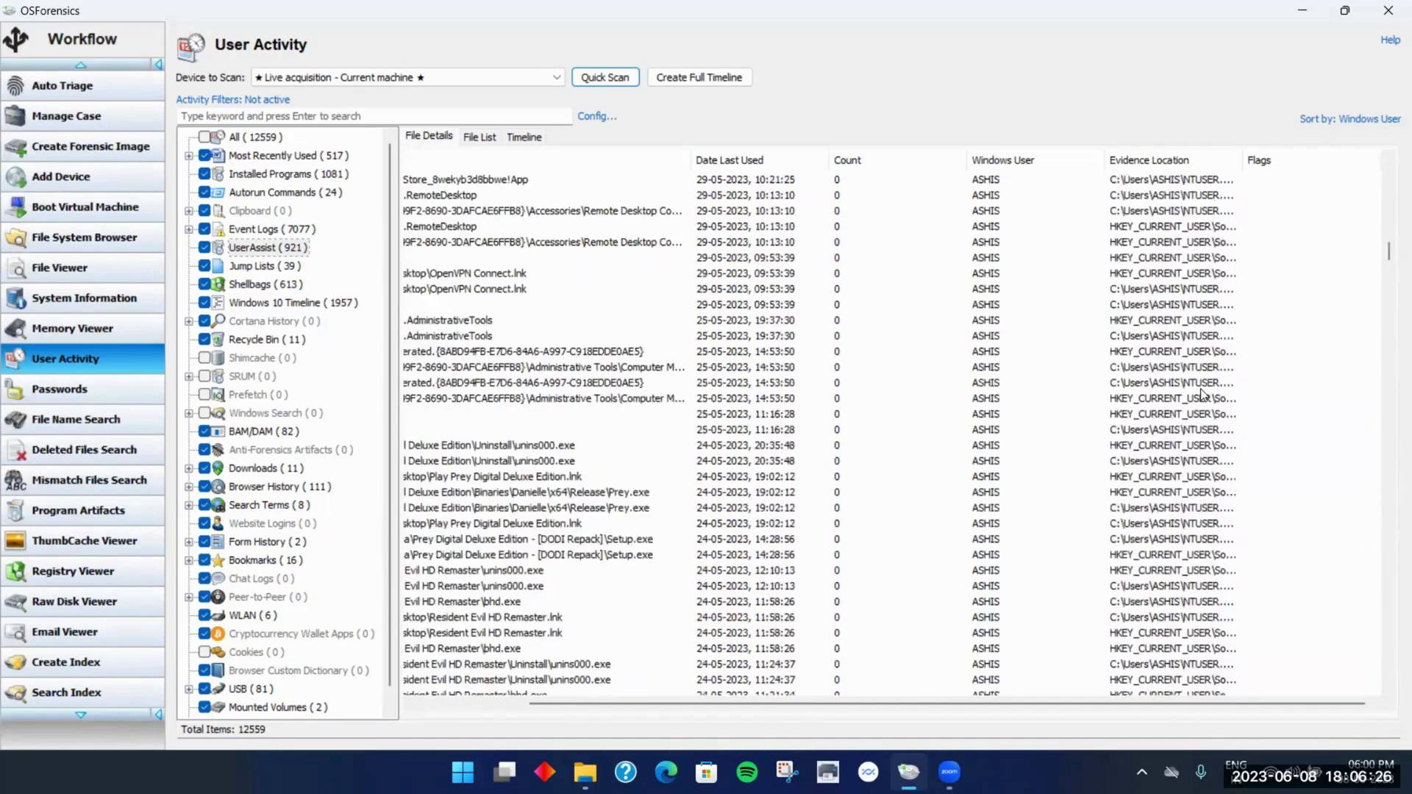
scroll(1203, 395, up, 15)
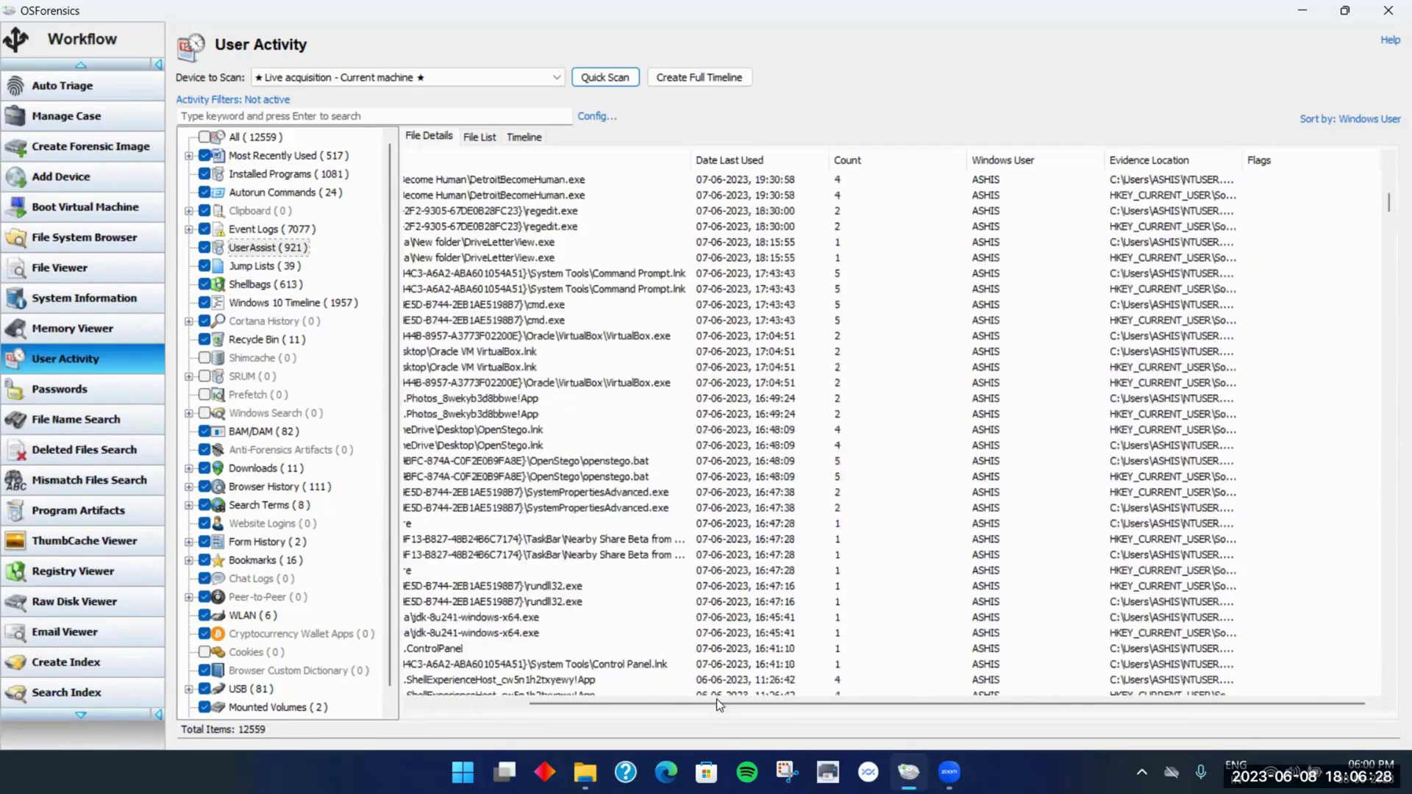
scroll(466, 699, up, 14)
drag(467, 698, 454, 688)
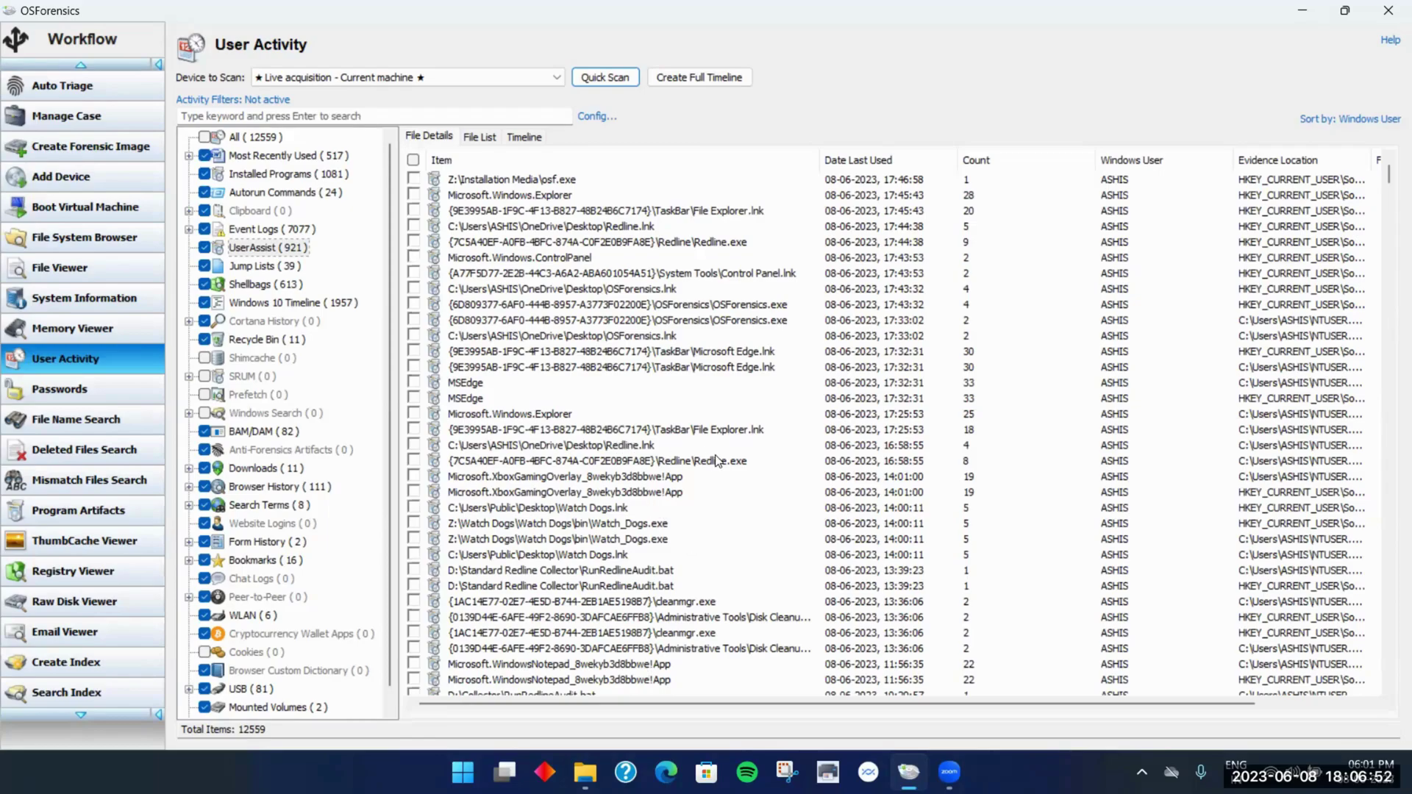
Display the Jump Lists artifacts and widen the Item column to show more of the paths
click(283, 268)
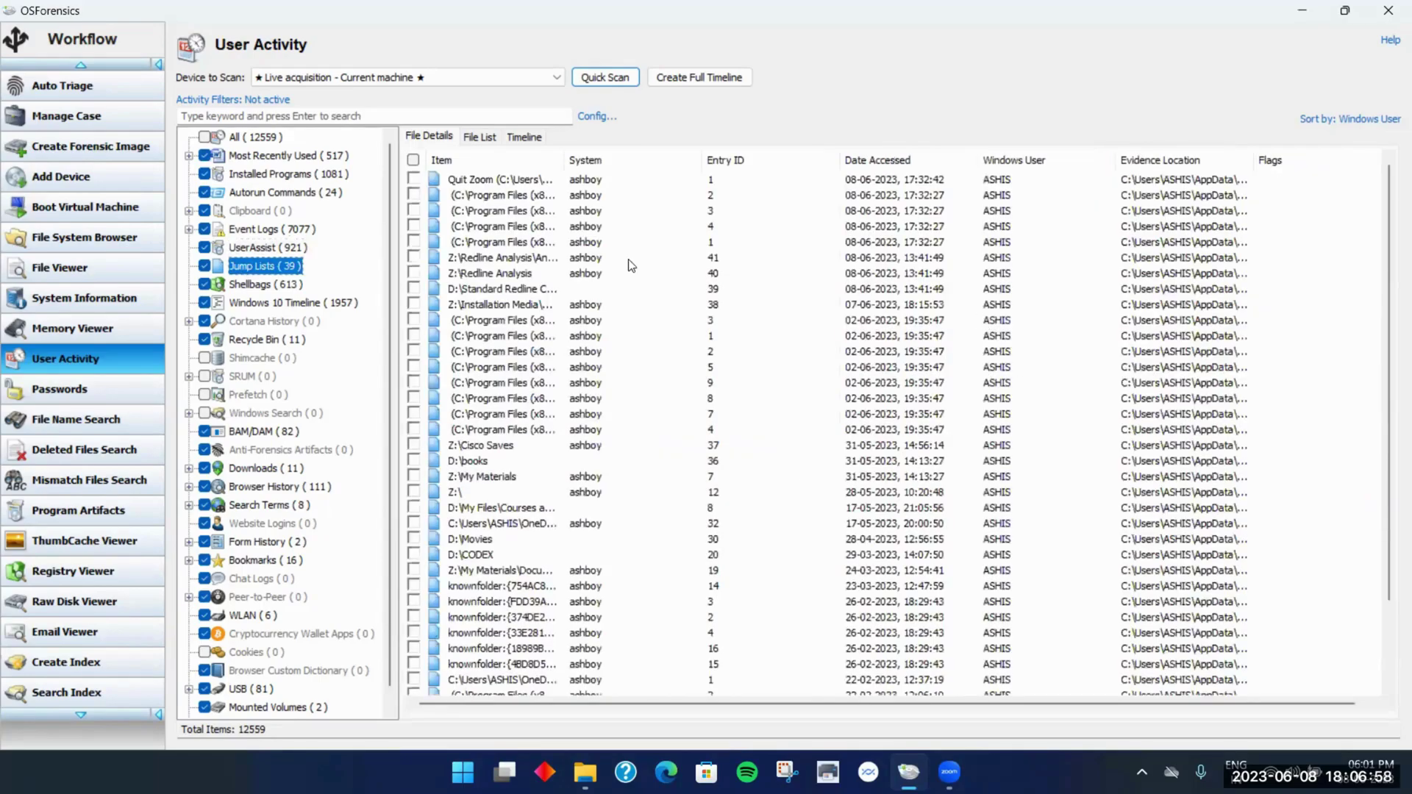
drag(565, 160, 640, 160)
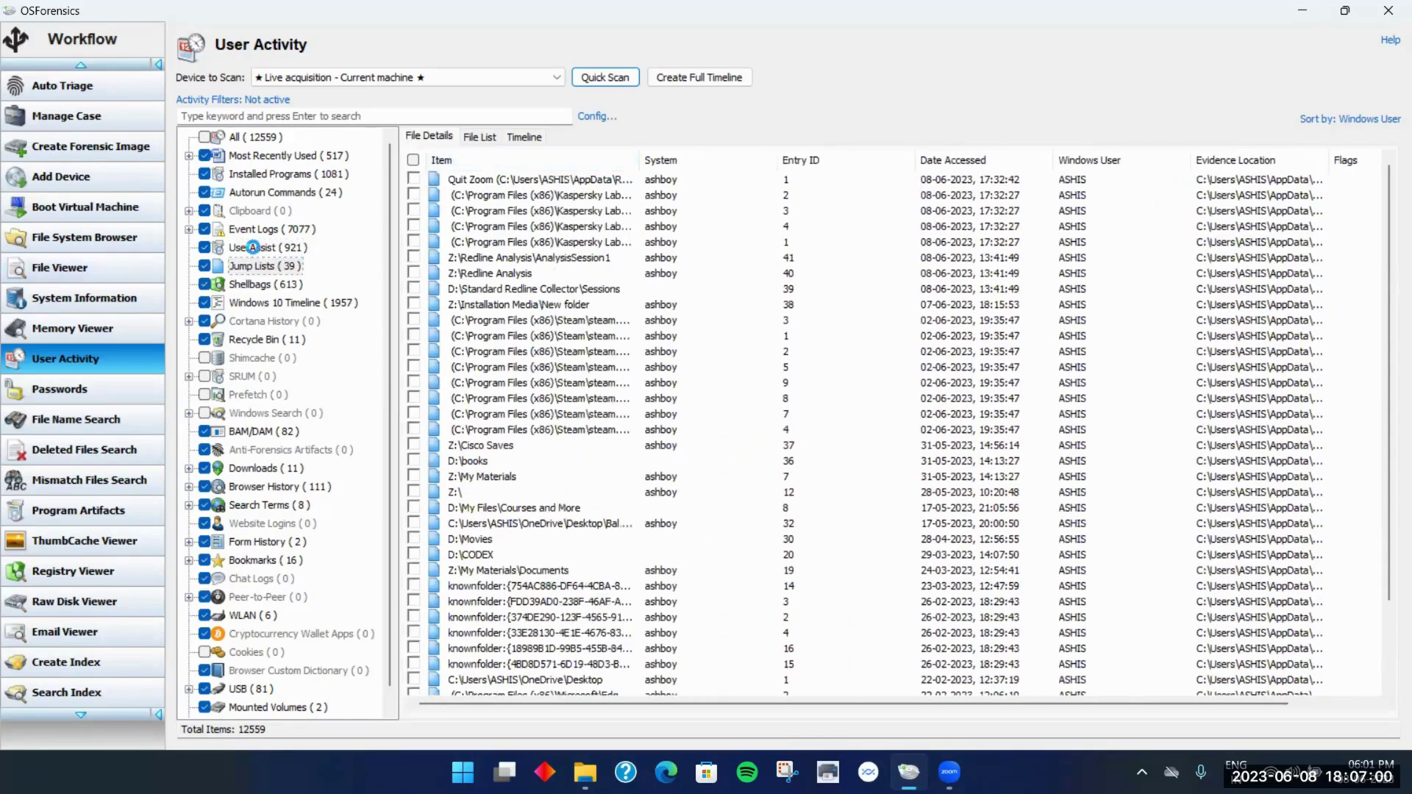
Review the most recent UserAssist entries with their last-used dates and counts again, and return to the Jump Lists artifacts
click(251, 248)
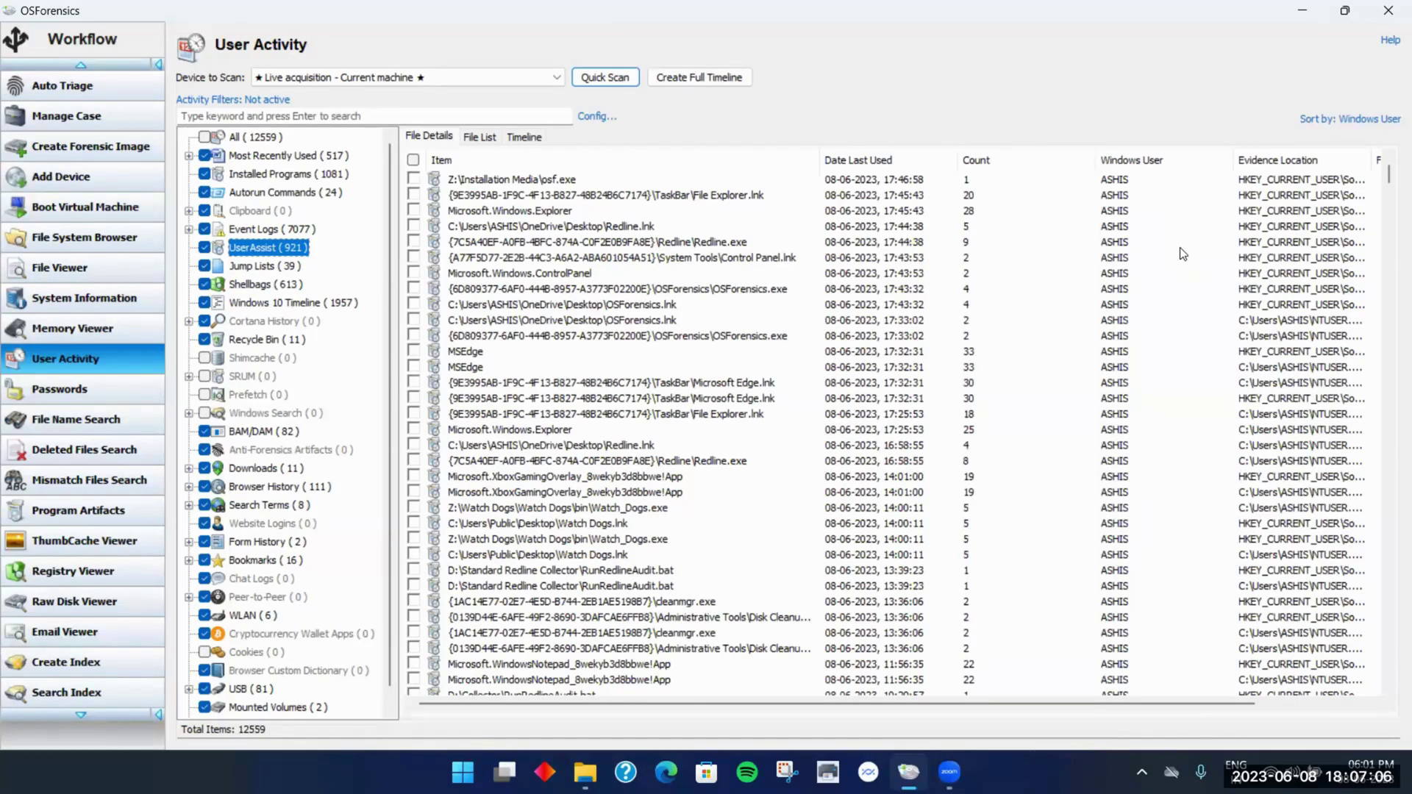
scroll(1174, 278, down, 2)
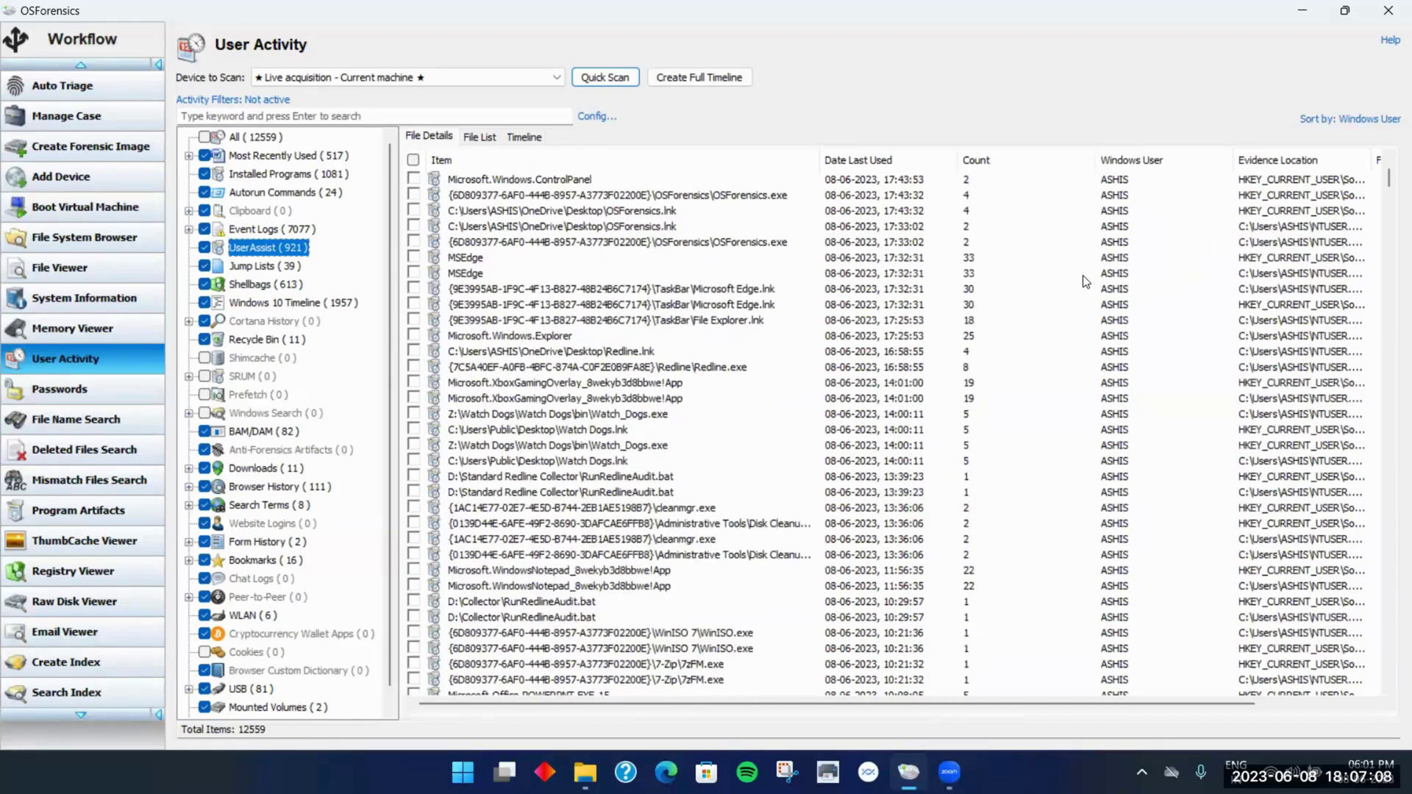
scroll(1080, 279, up, 2)
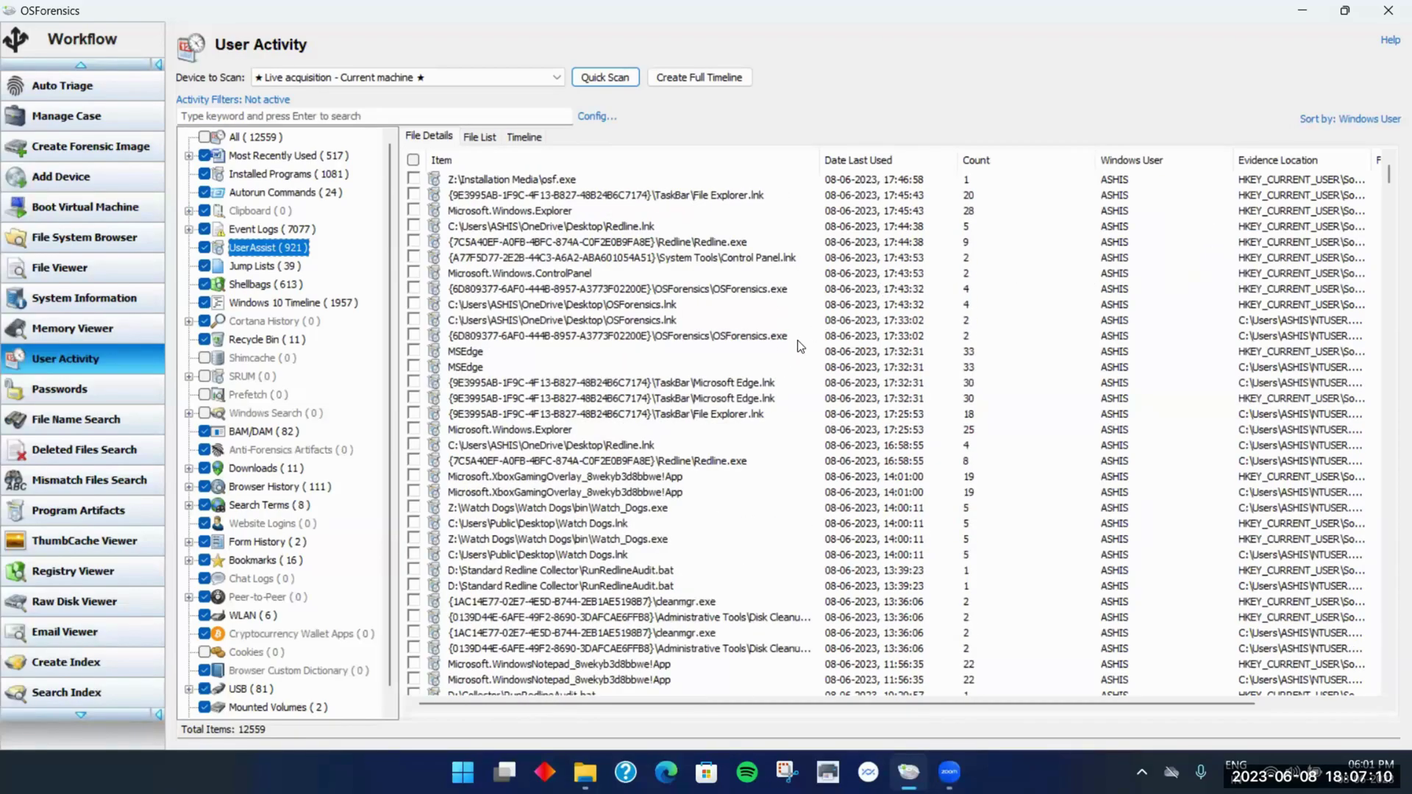
right_click(249, 252)
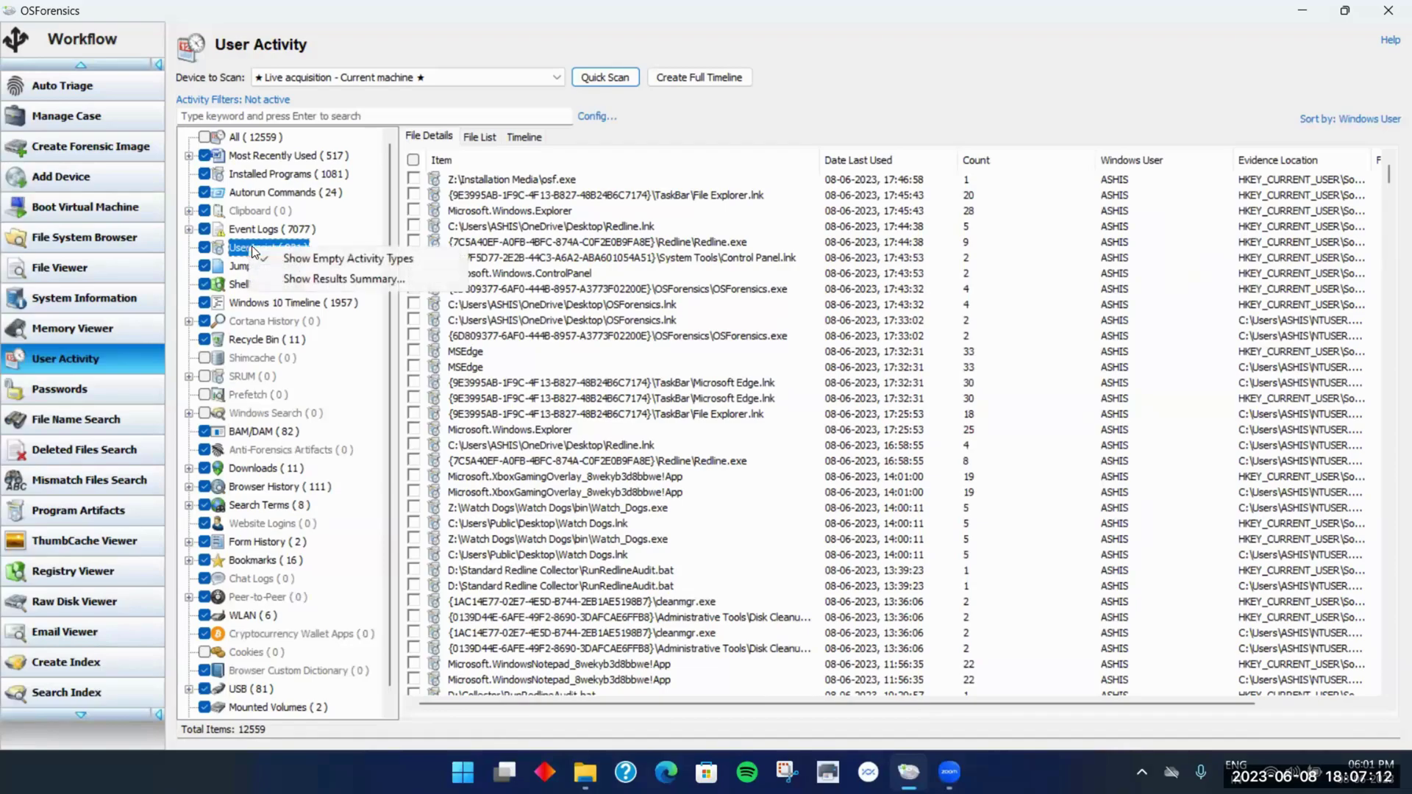
click(690, 137)
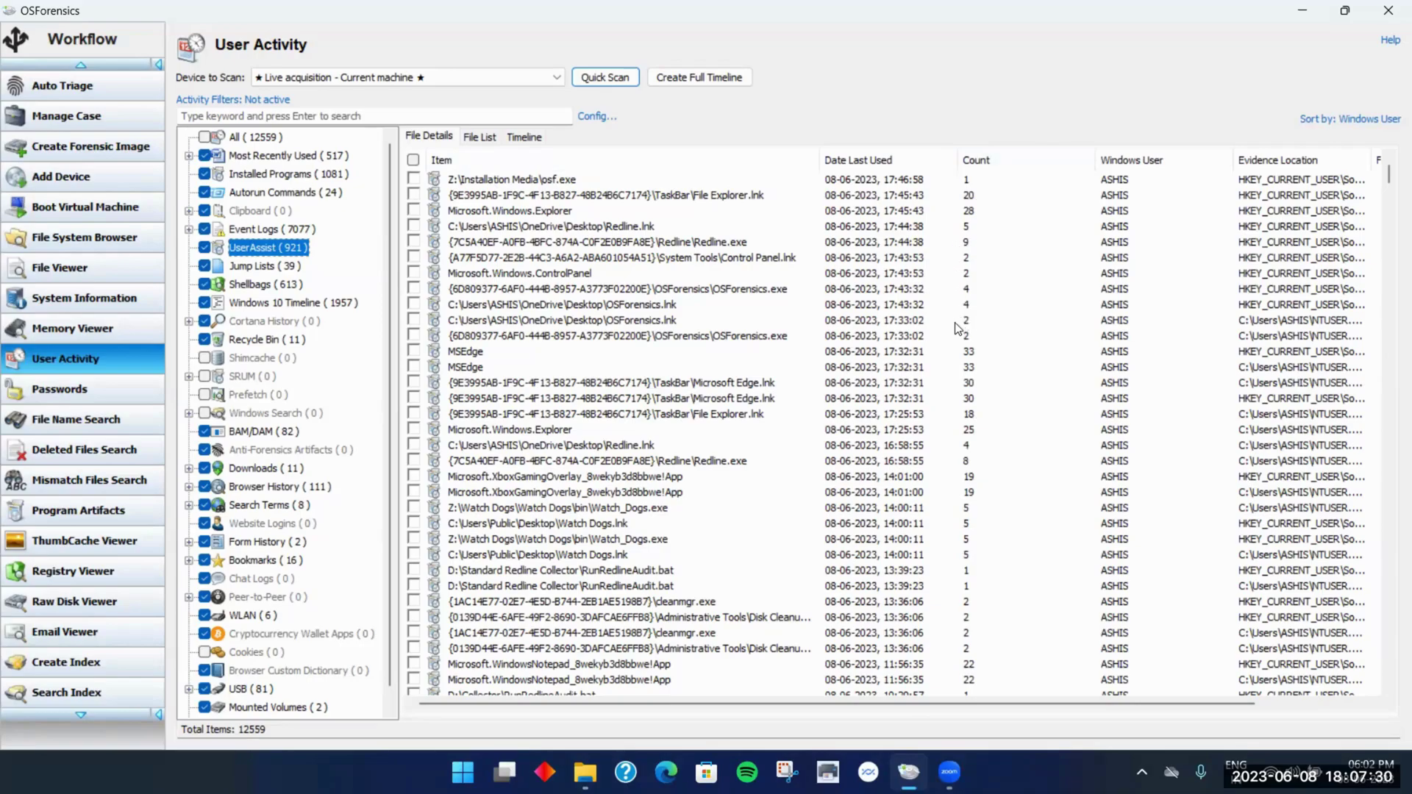
scroll(959, 324, down, 1)
click(270, 268)
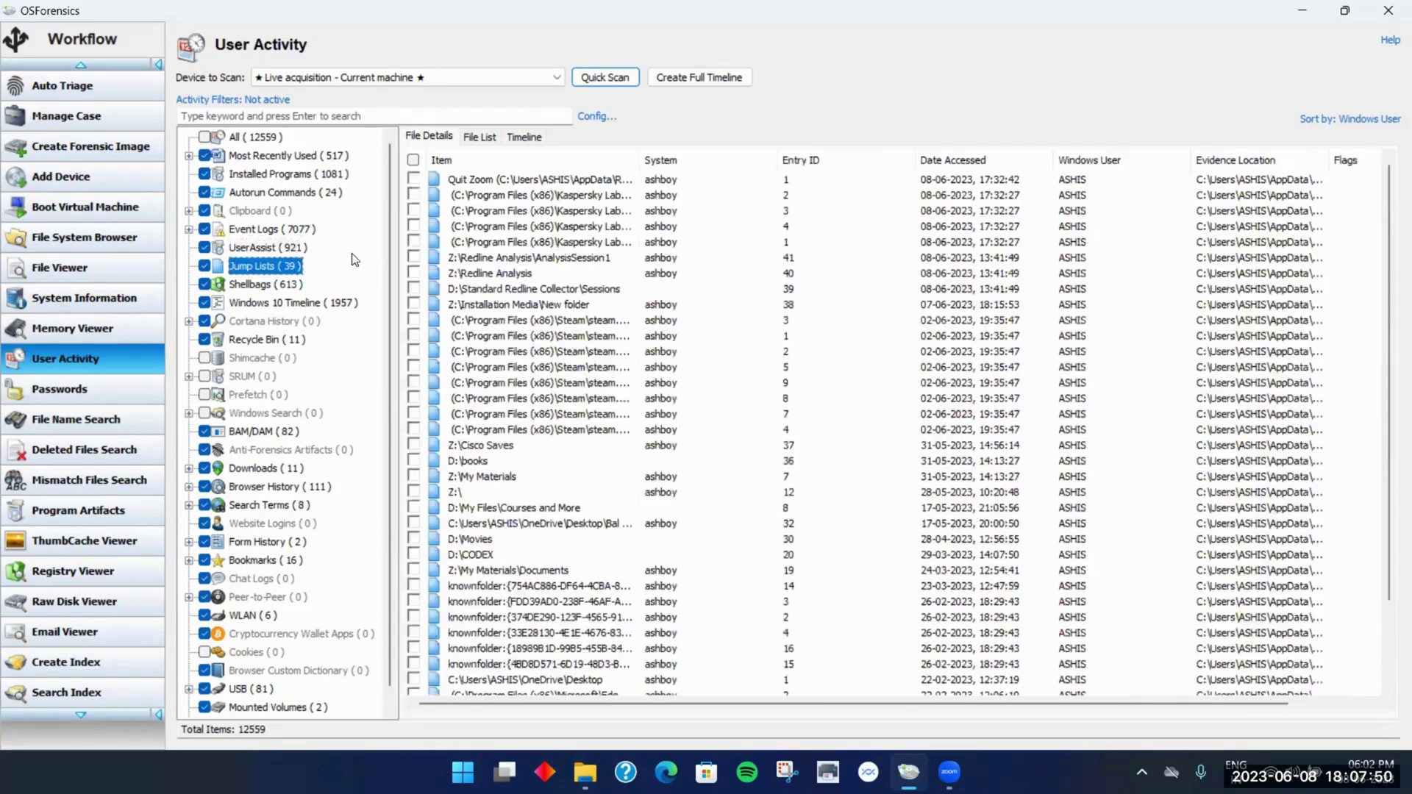
Widen the Jump Lists Item column to show full paths, and examine the Quit Zoom entry across the remaining columns
drag(641, 160, 936, 161)
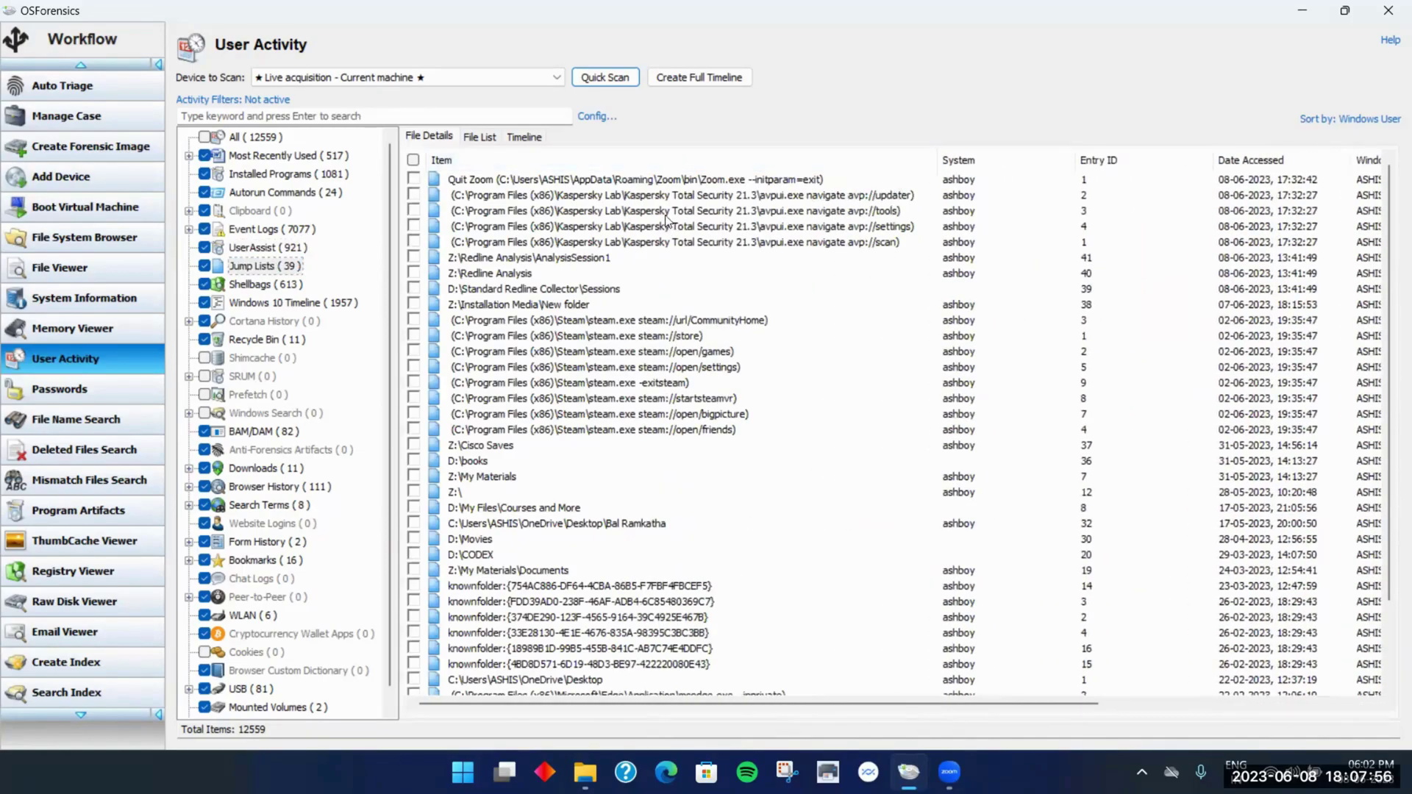
click(491, 182)
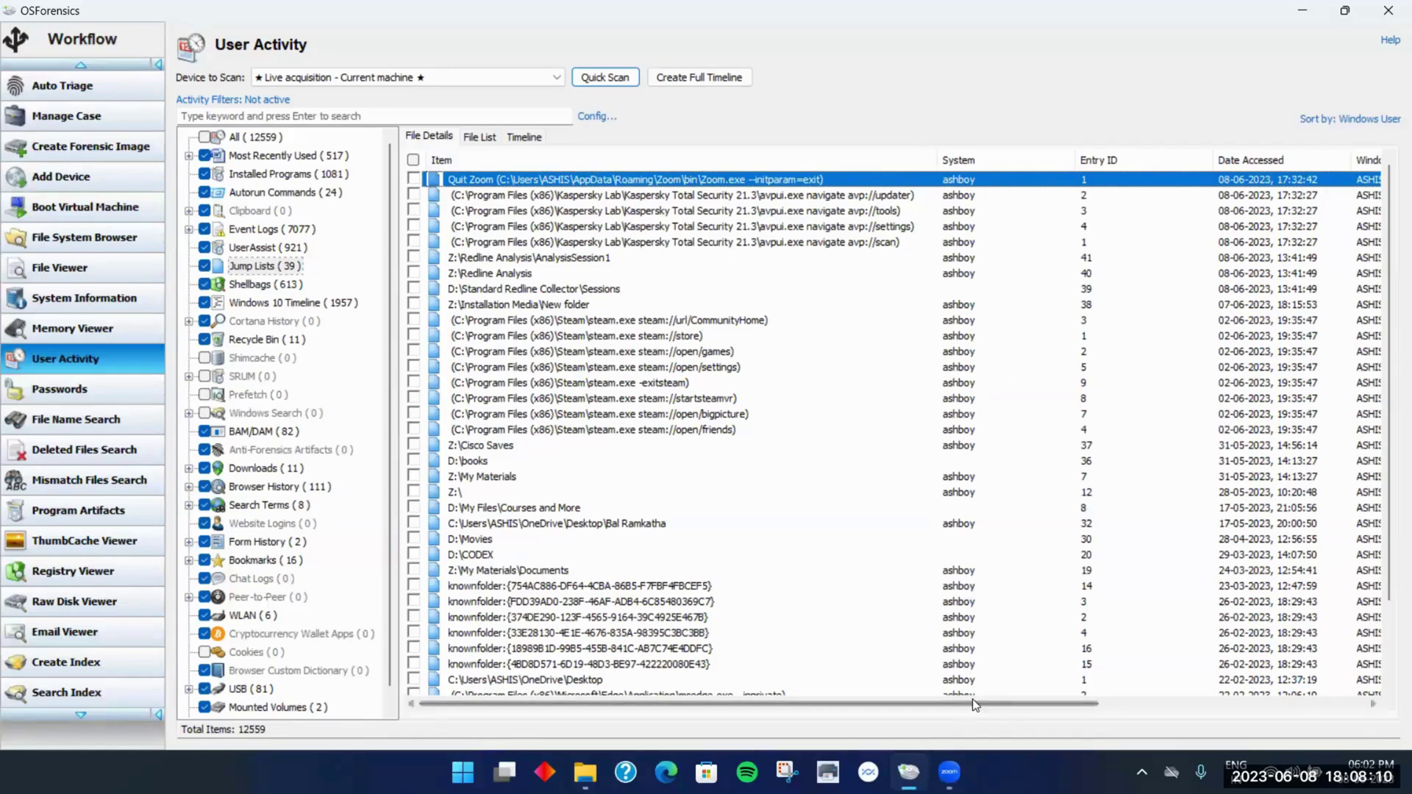
scroll(1015, 698, right, 5)
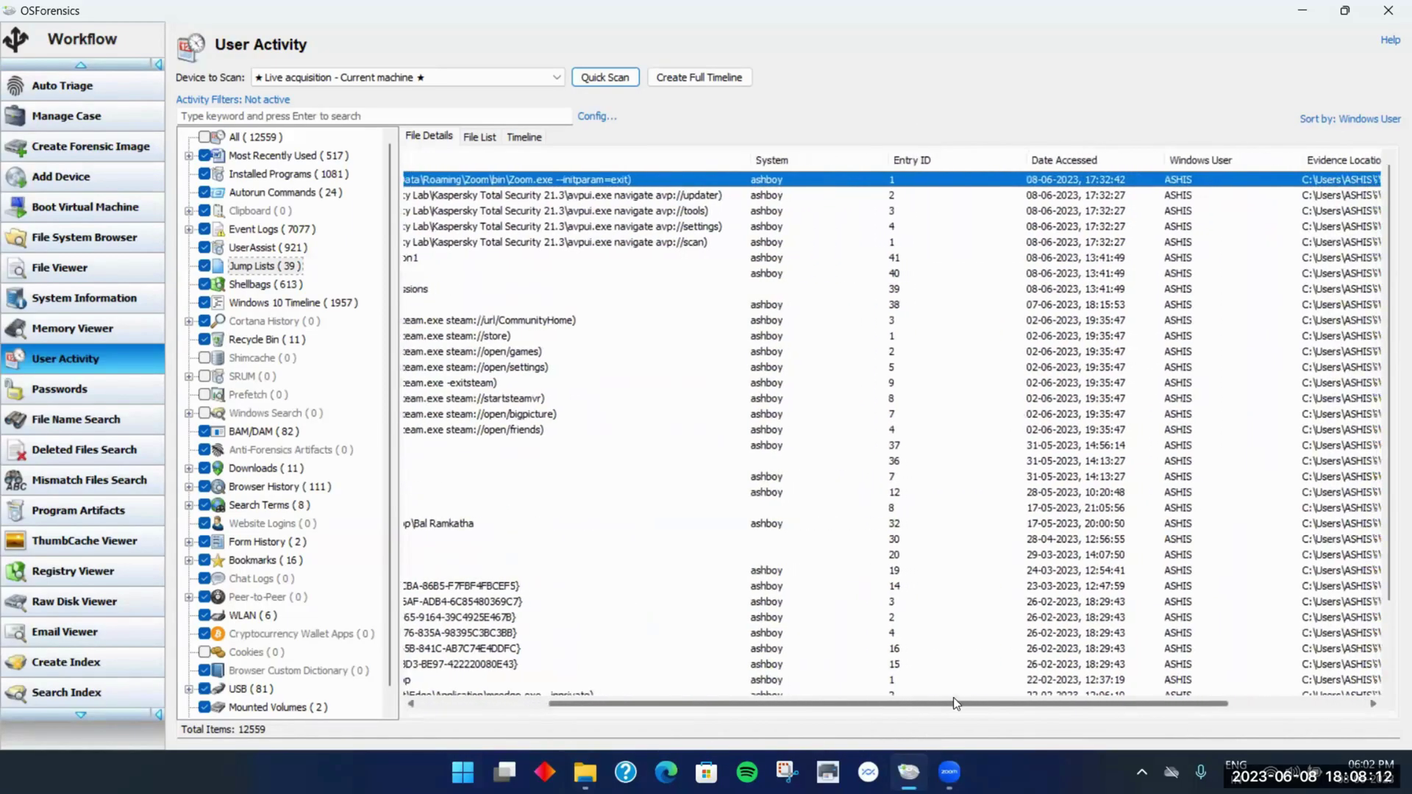
scroll(945, 699, left, 5)
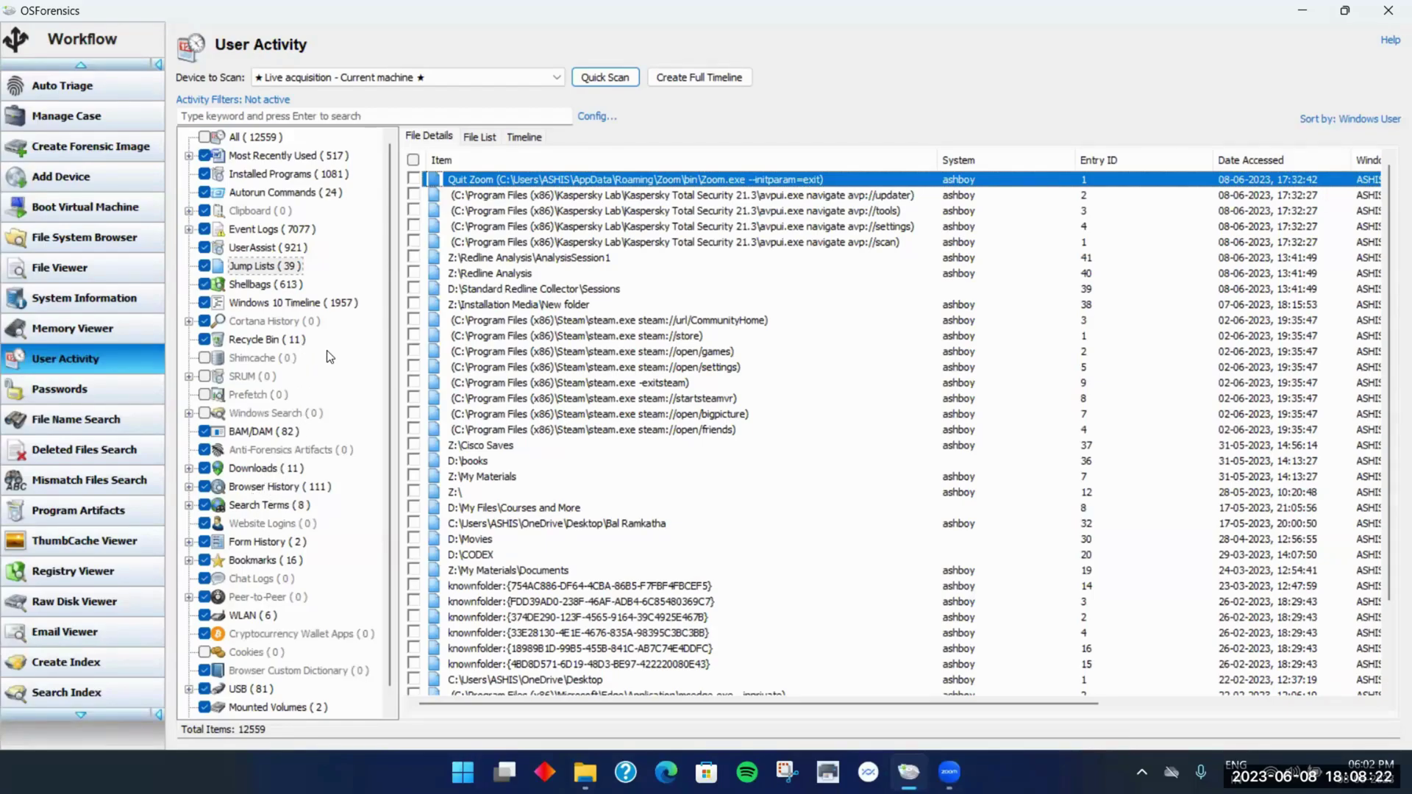
Display the Shellbags artifacts, widen the Item column and browse the most recently modified folders
click(250, 286)
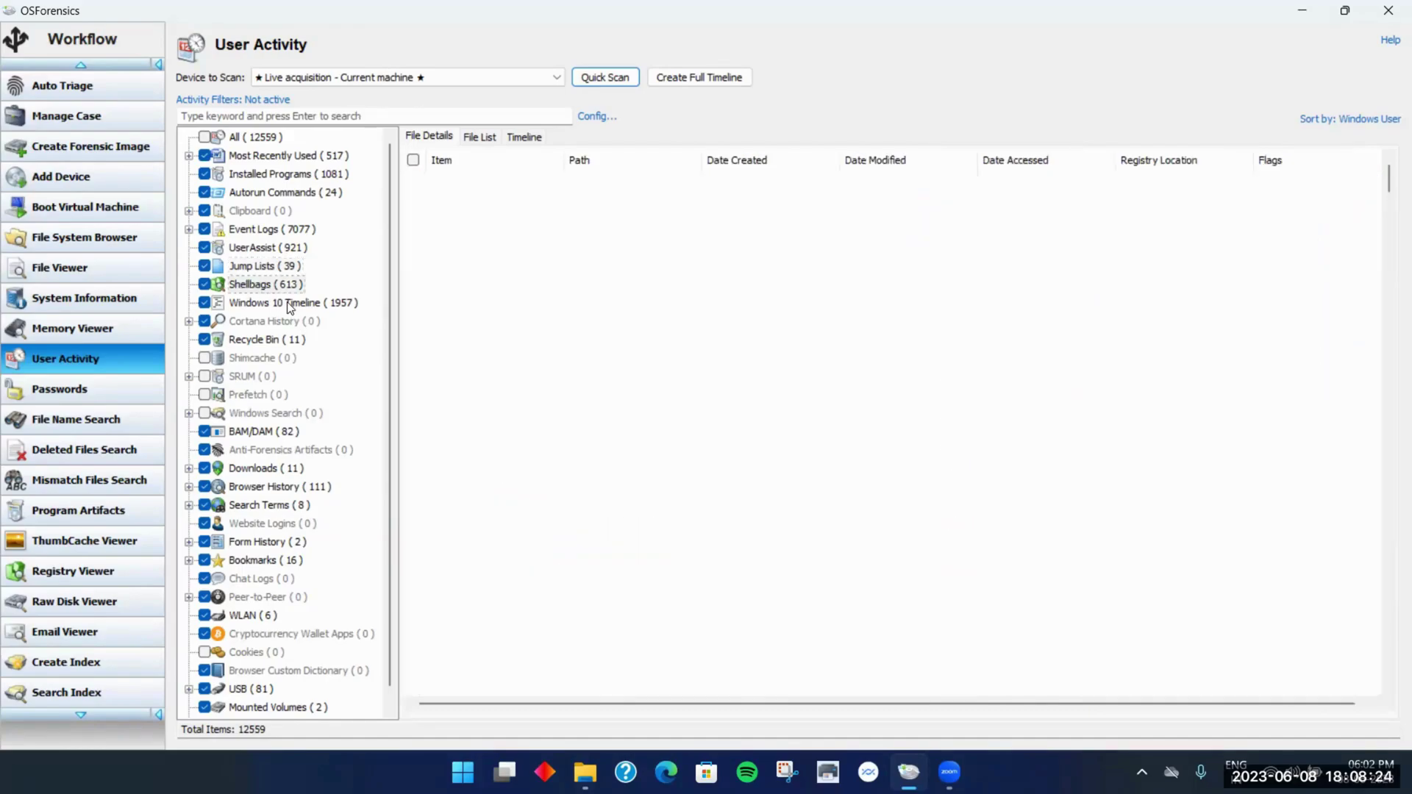
drag(563, 160, 709, 157)
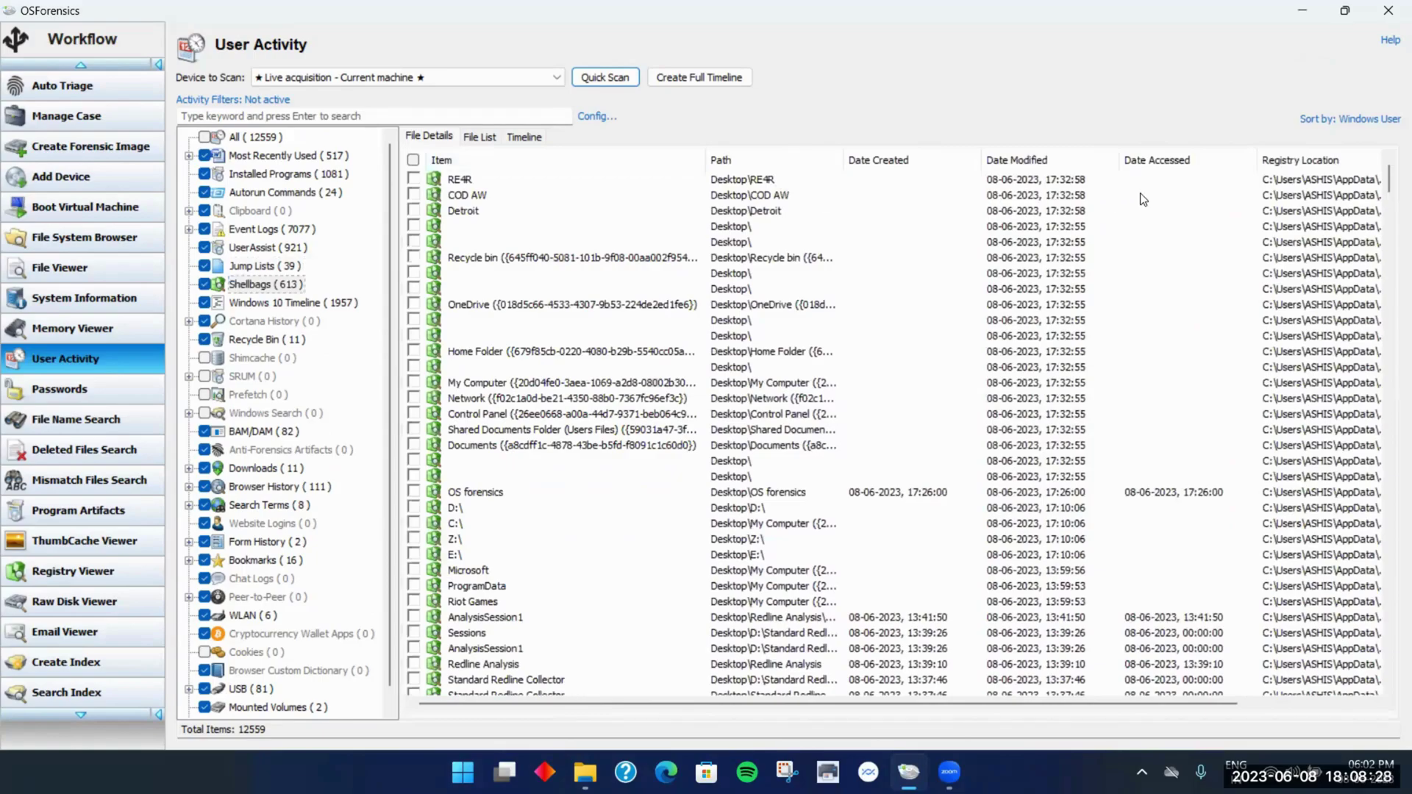
scroll(1052, 243, down, 3)
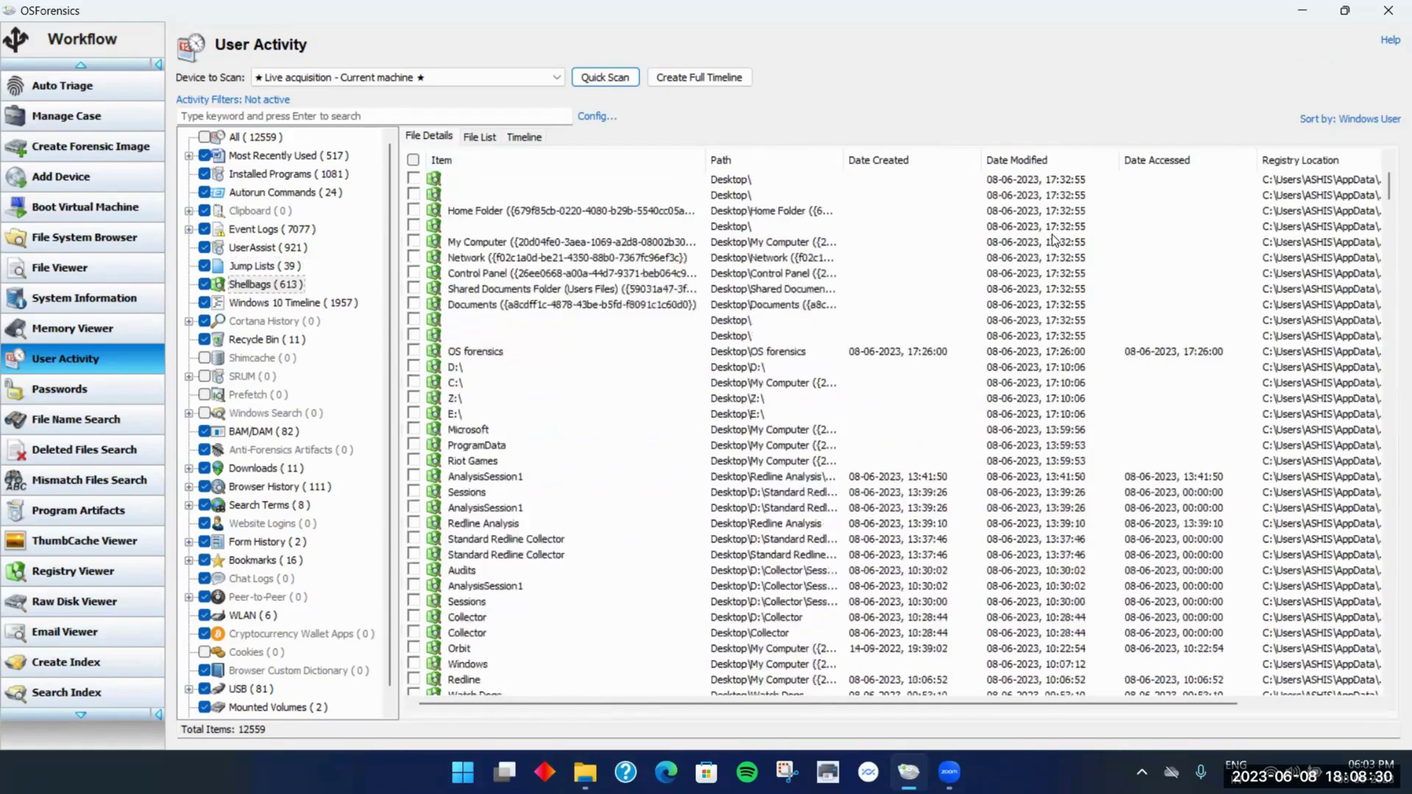
scroll(1053, 235, down, 3)
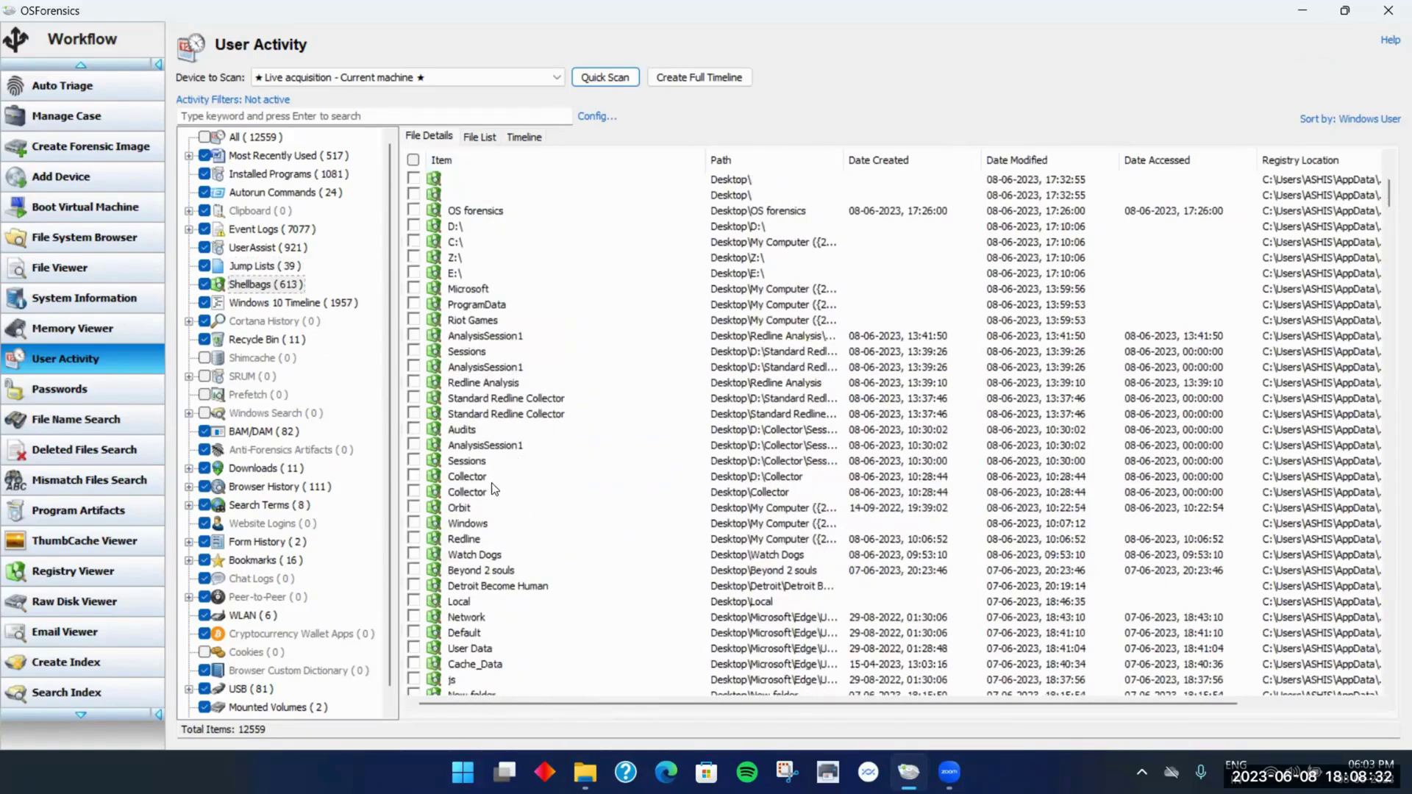
Examine the Collector, Sessions and Standard Redline Collector shellbag entries with their paths and dates
click(478, 475)
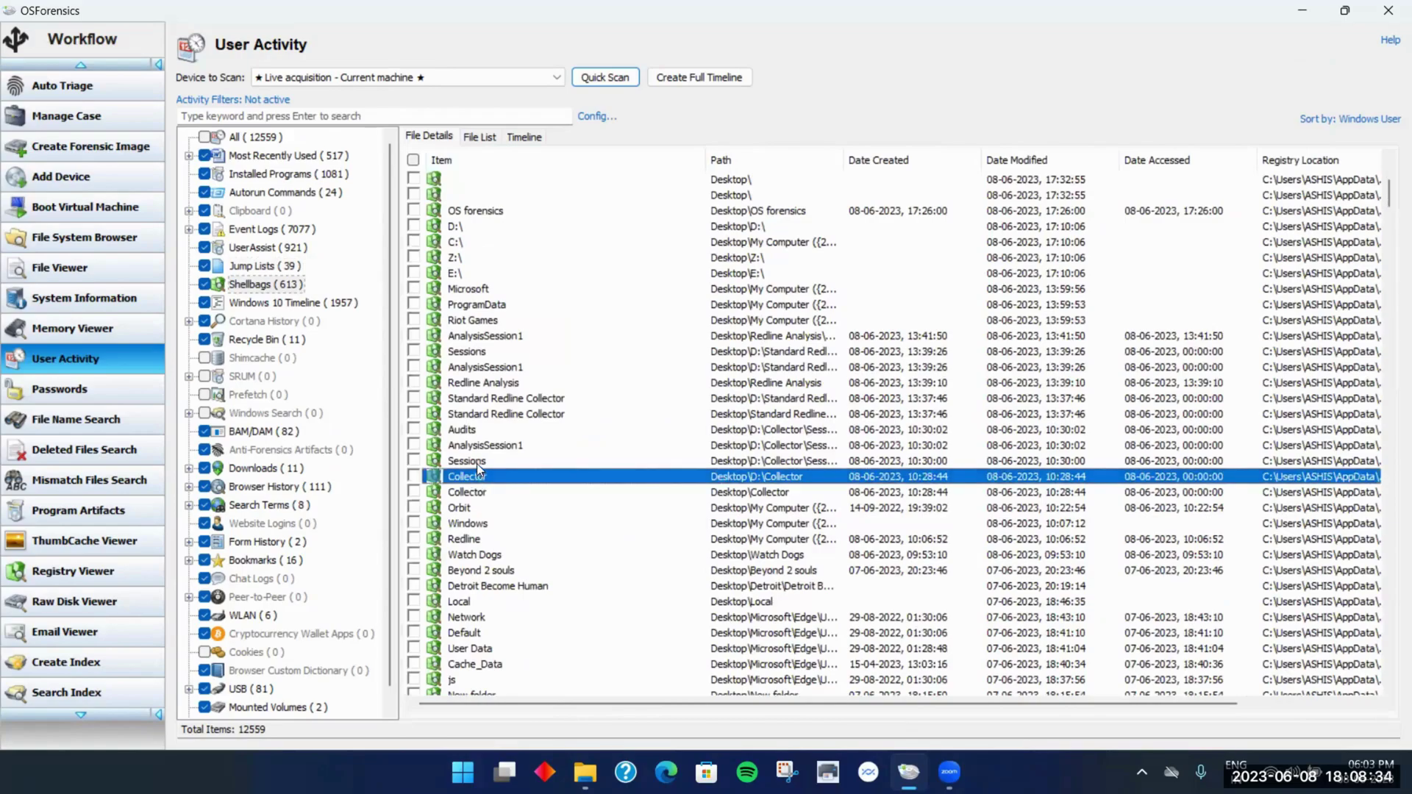
click(484, 459)
click(504, 400)
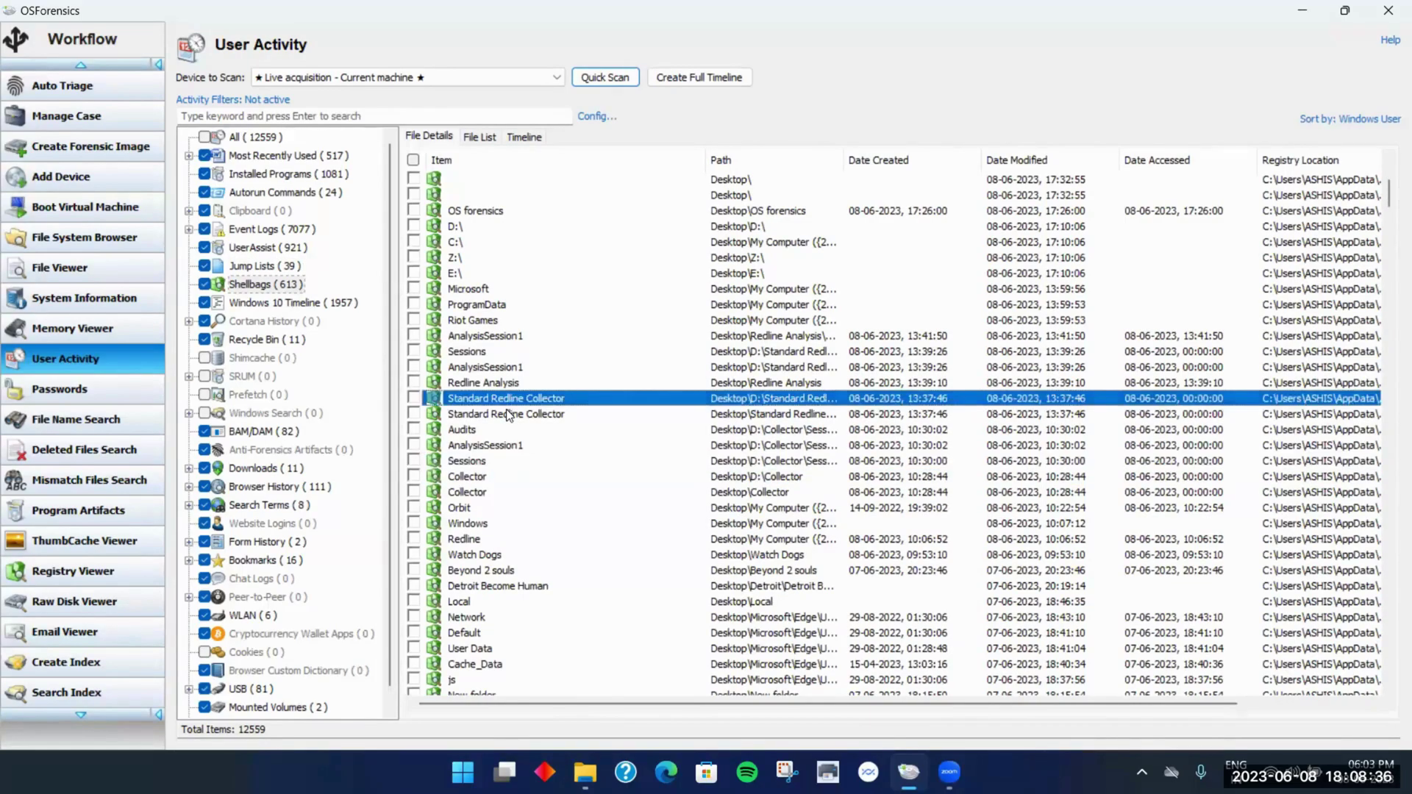
click(510, 415)
scroll(694, 441, up, 2)
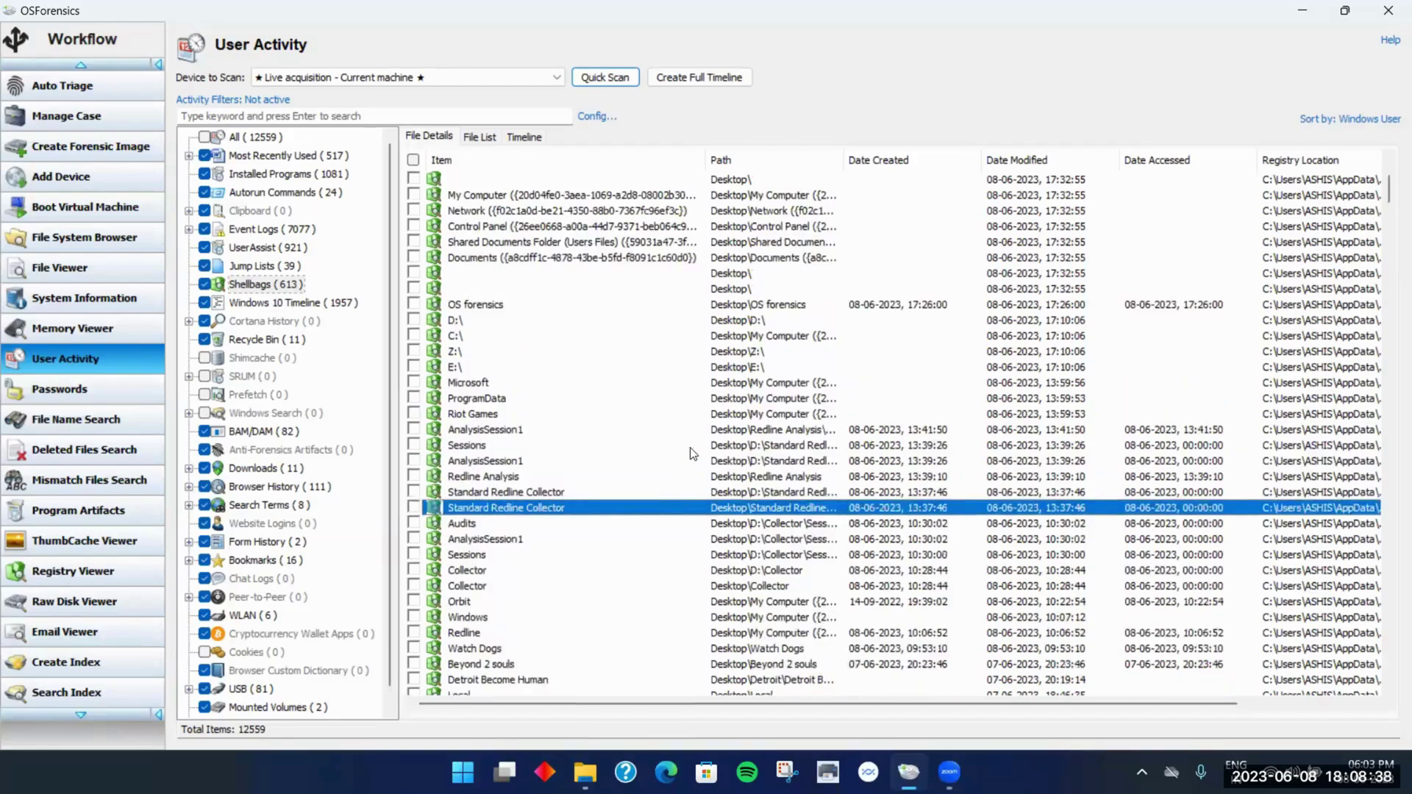
scroll(694, 454, up, 1)
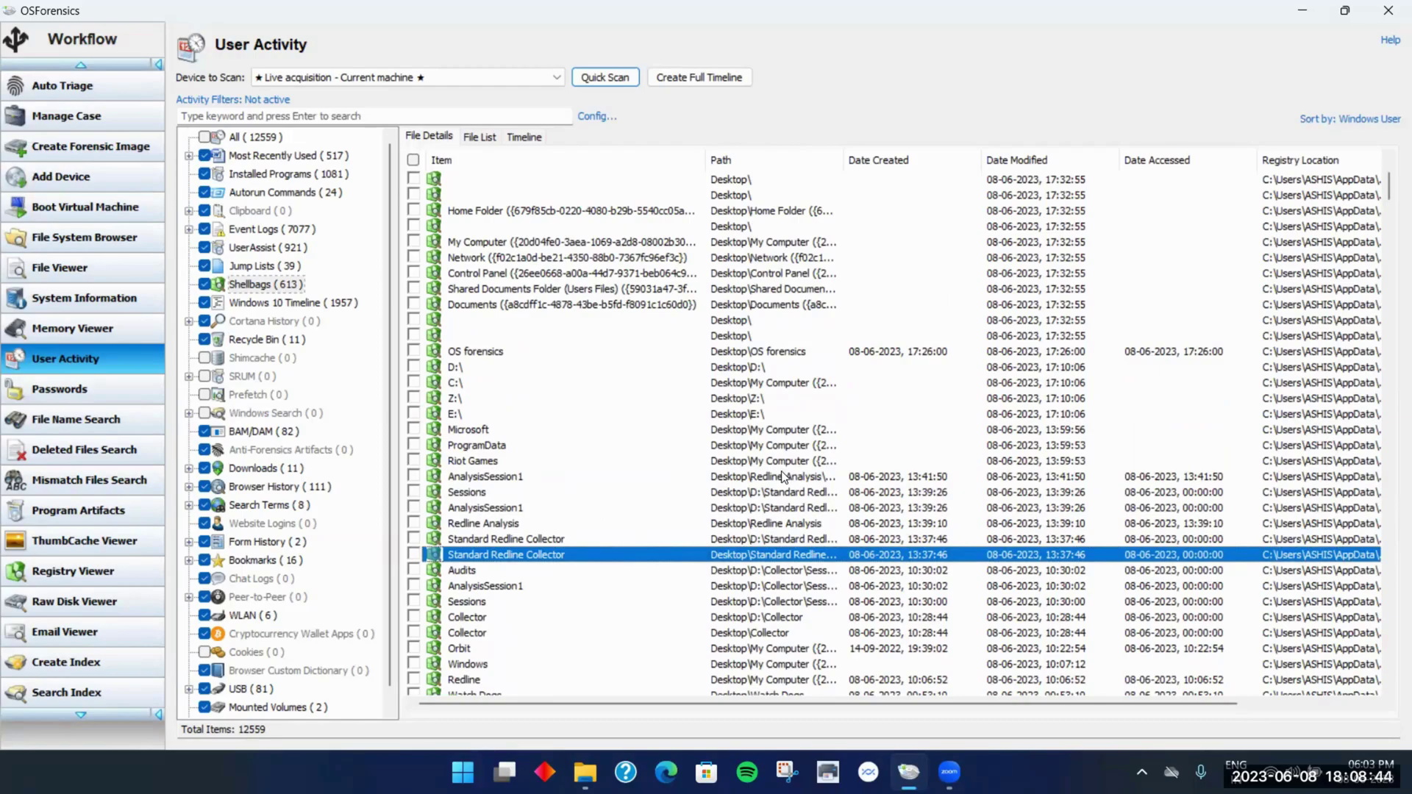
scroll(768, 482, up, 1)
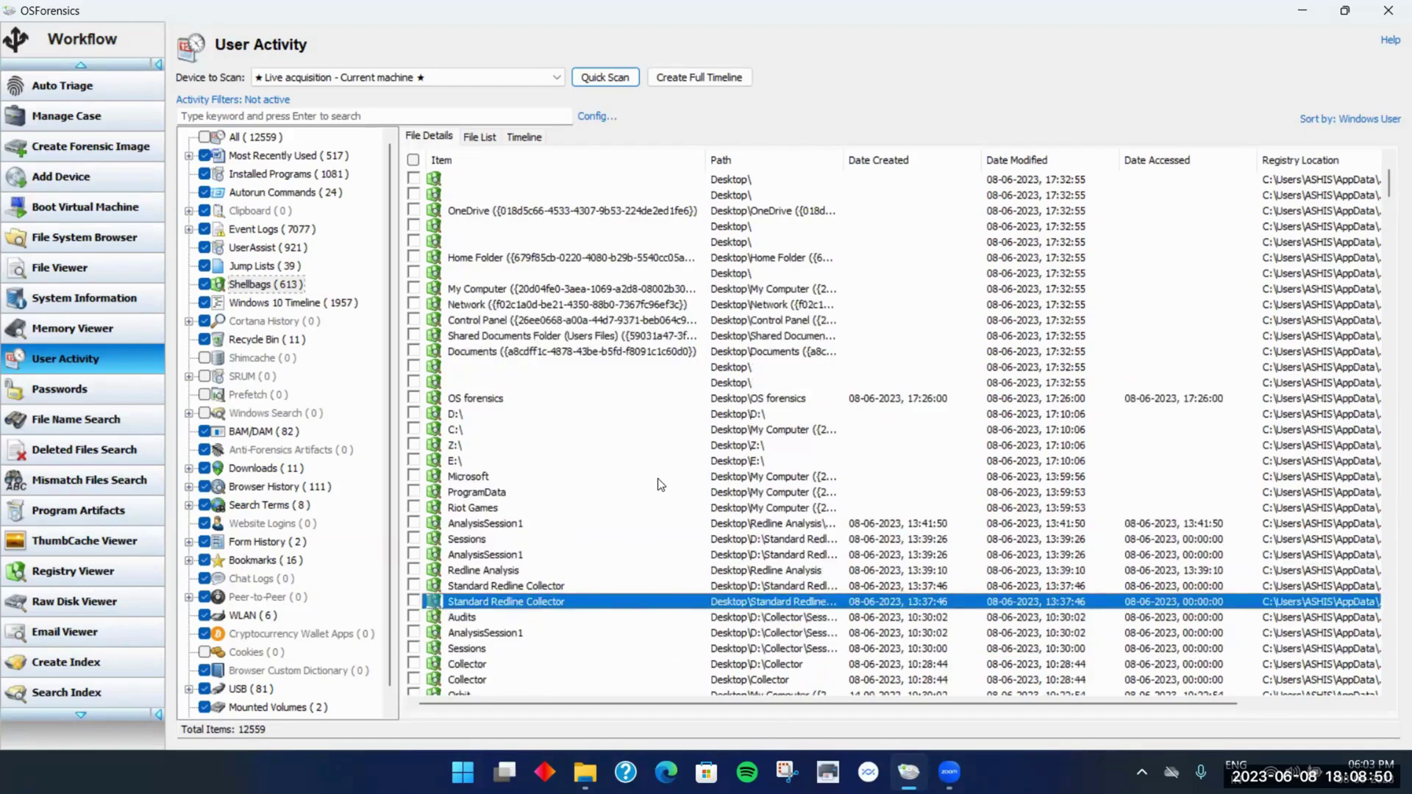
scroll(721, 489, down, 2)
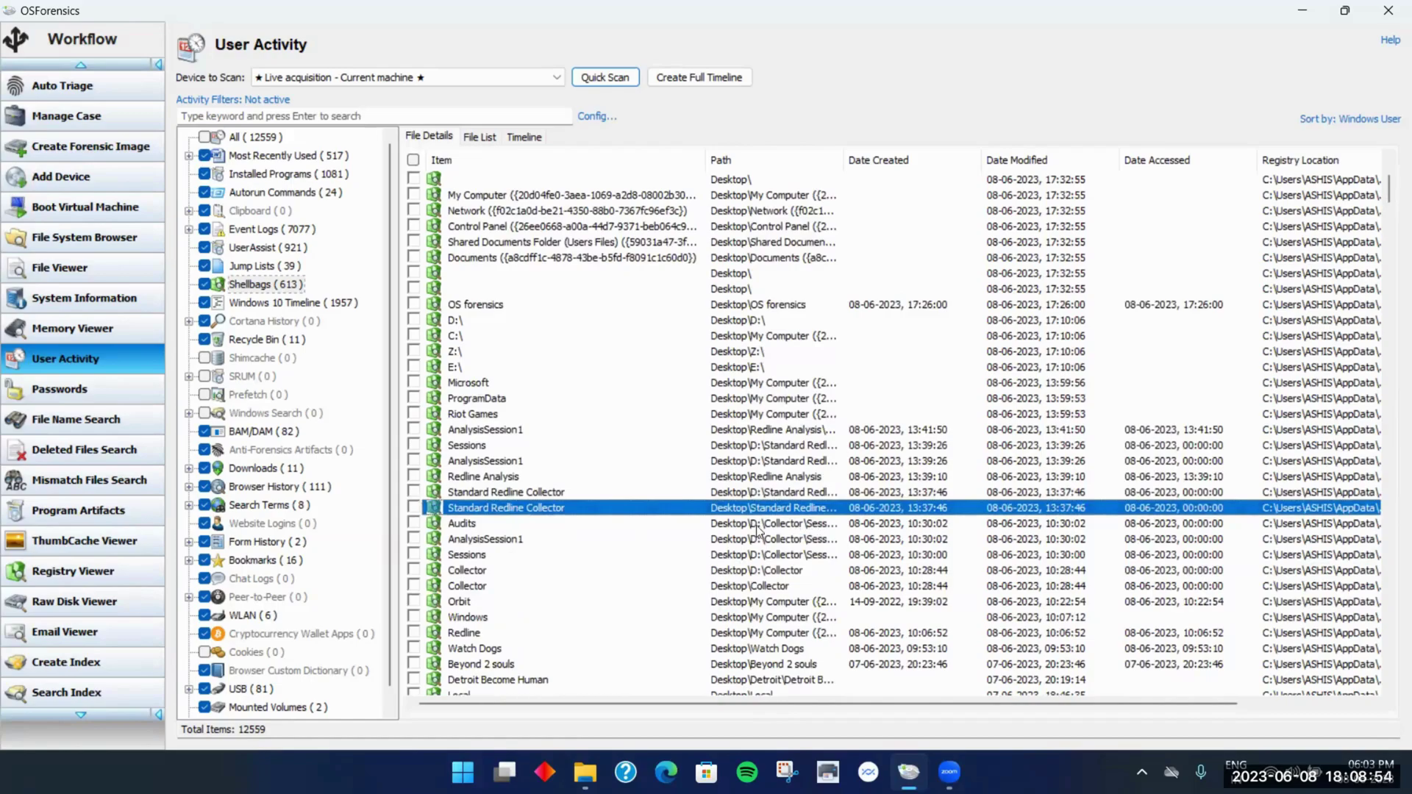
Open the registry file behind the selected Standard Redline Collector shellbag and inspect its key in the Registry Viewer
right_click(714, 509)
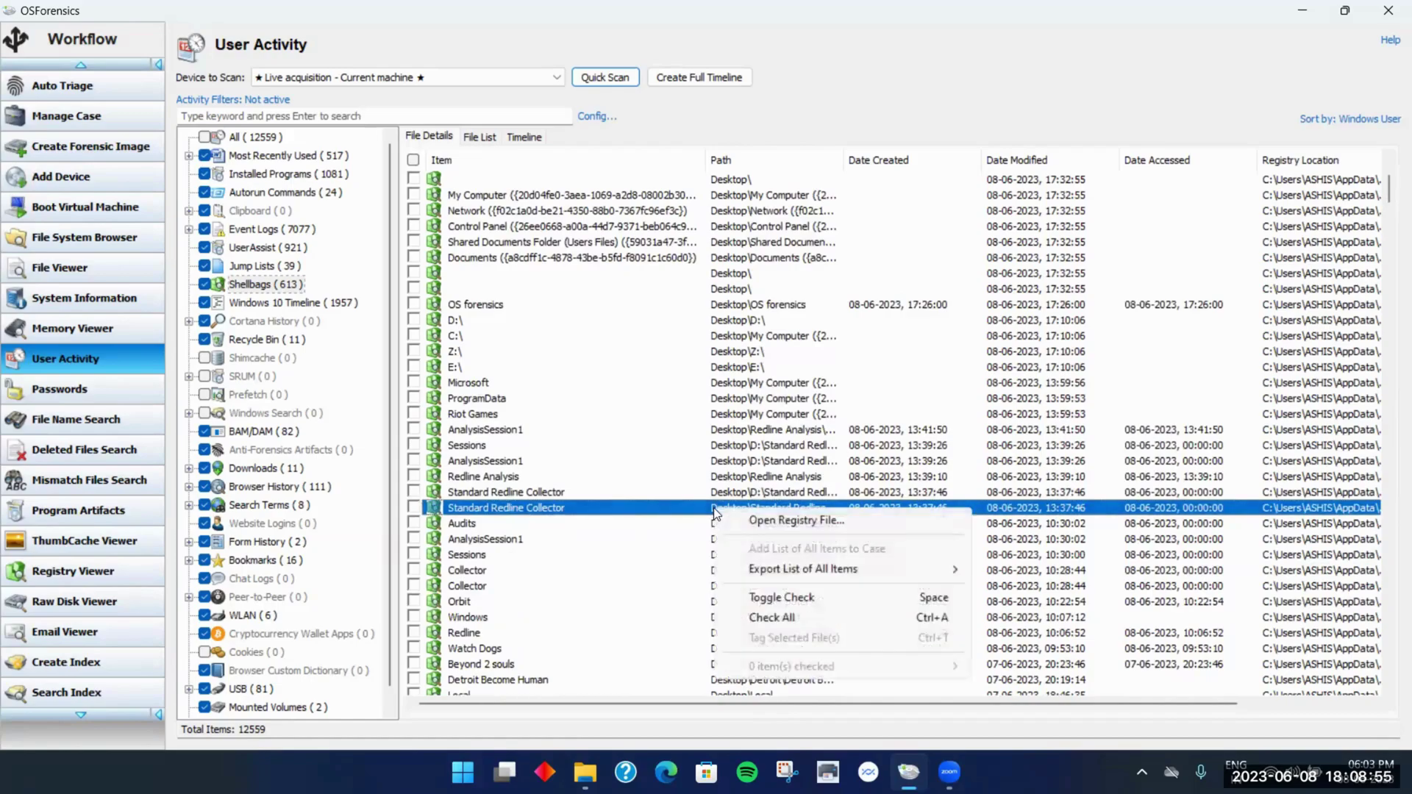
click(757, 521)
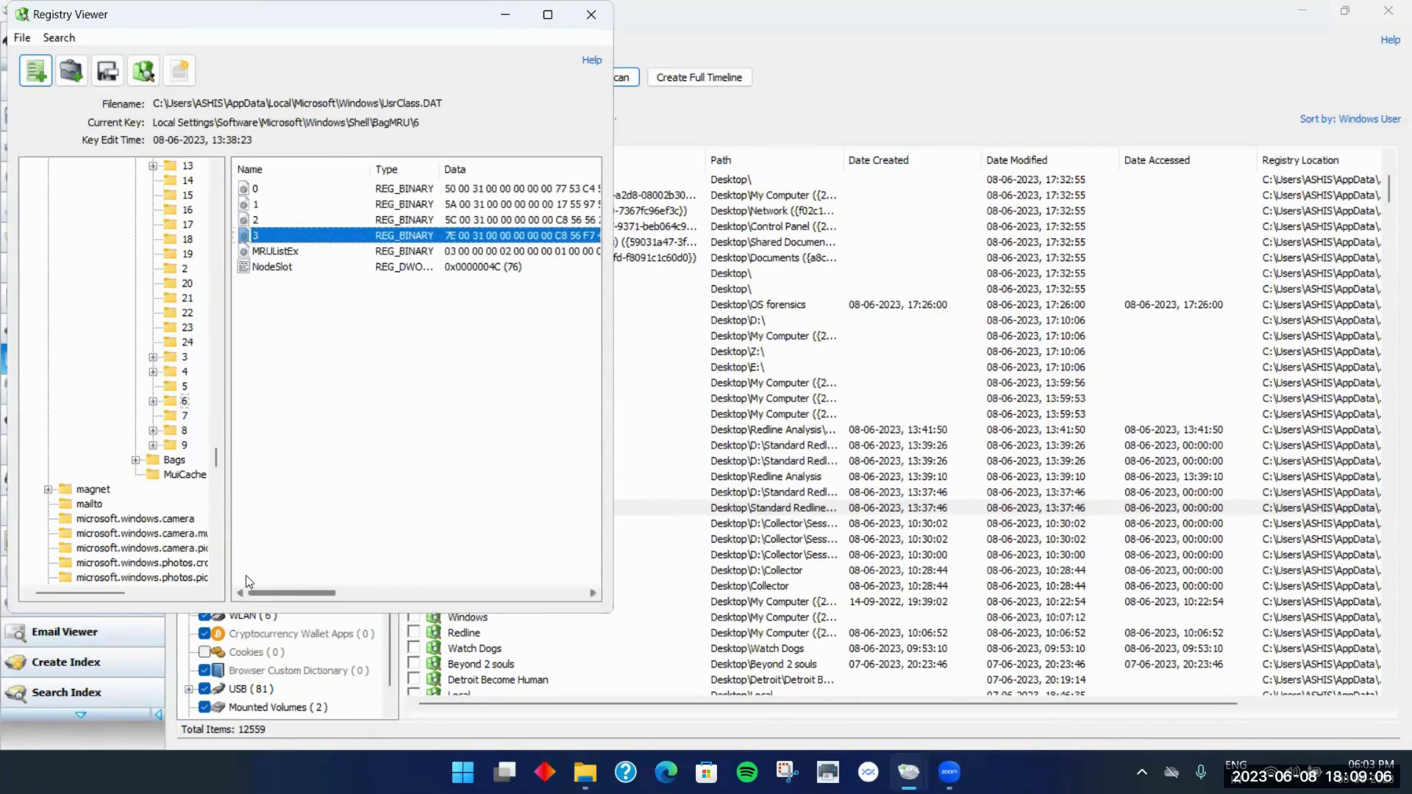
mouse_move(246, 580)
mouse_down()
mouse_move(553, 594)
mouse_move(221, 578)
mouse_up()
drag(367, 24, 380, 52)
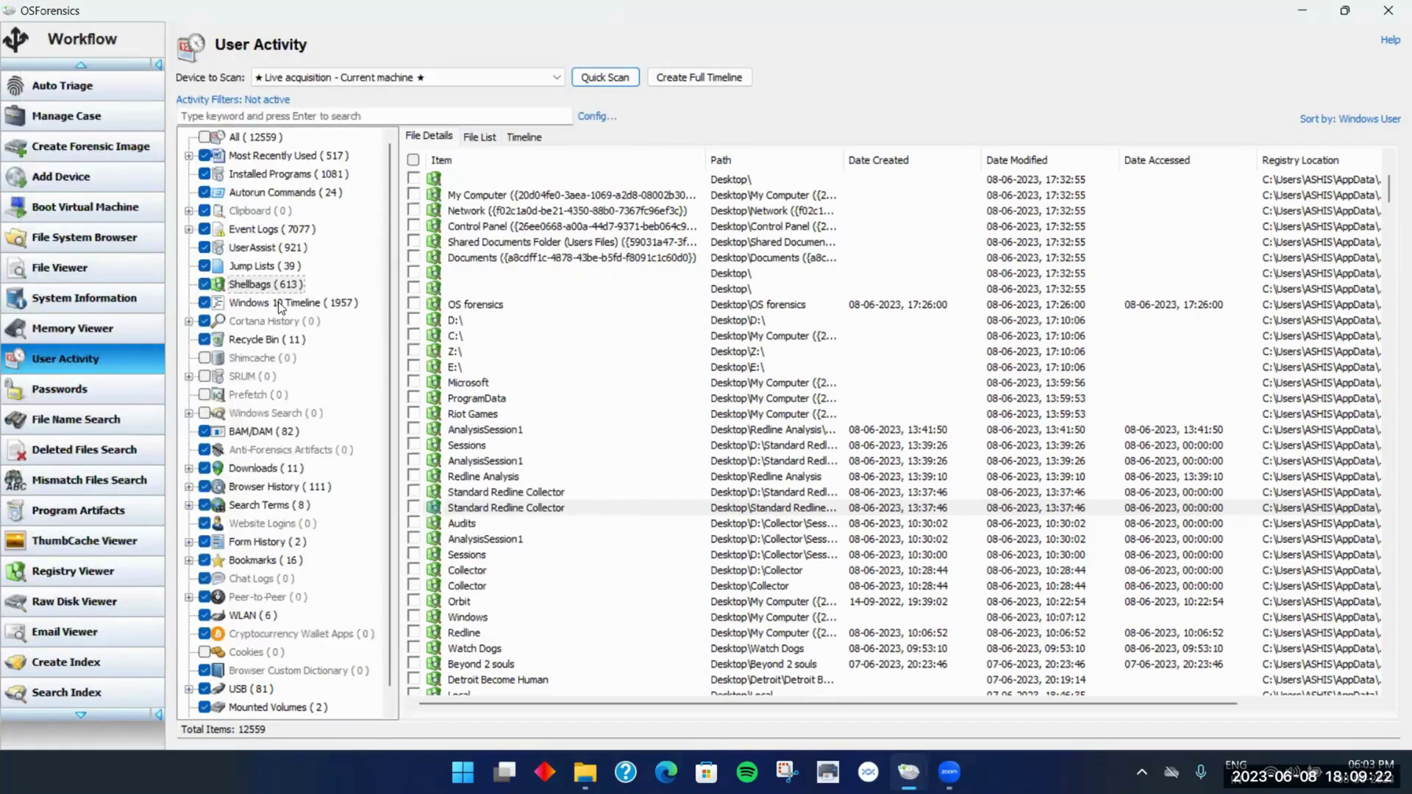
Display the Windows 10 Timeline artifacts and widen the Program Name, GUID and Alt. Program Names columns
click(280, 303)
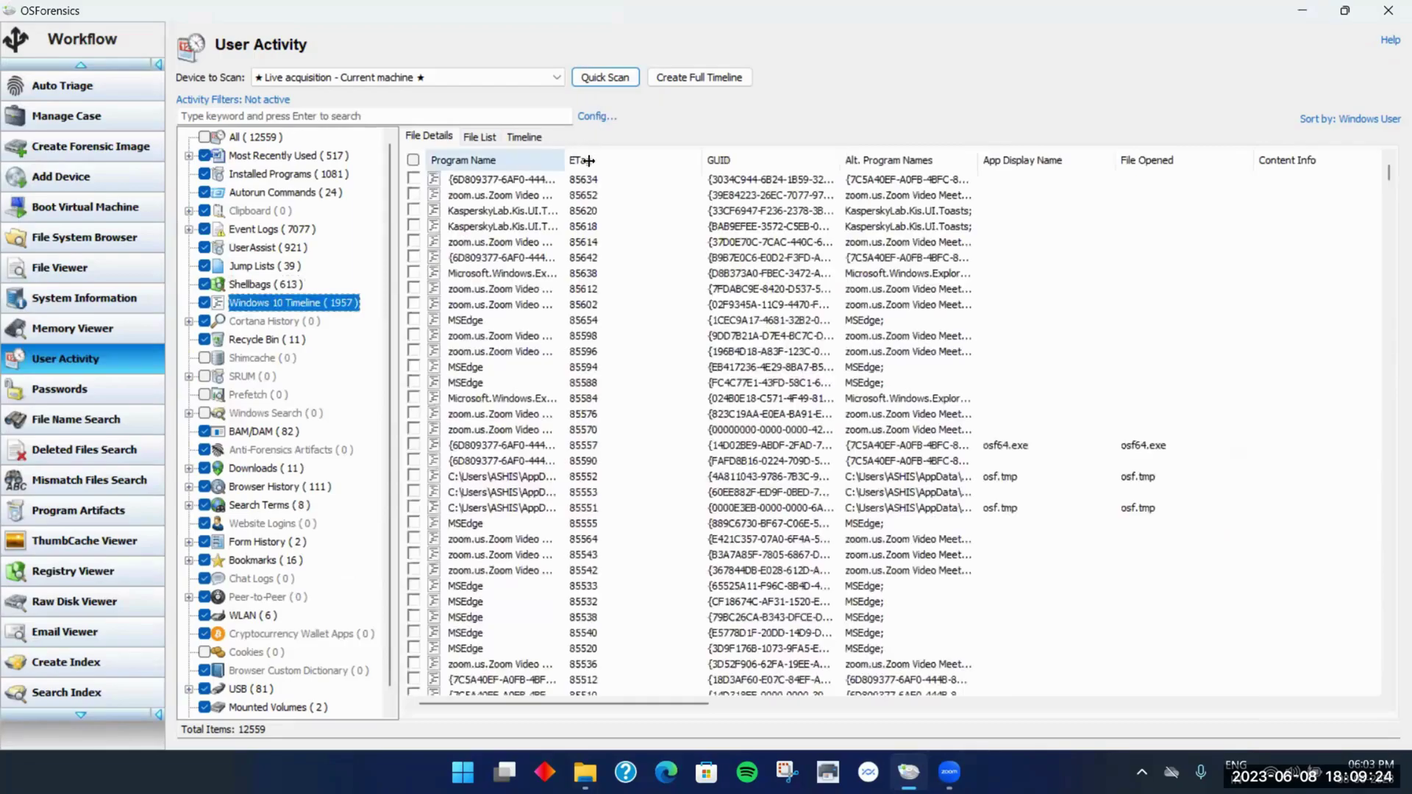
drag(588, 161, 790, 160)
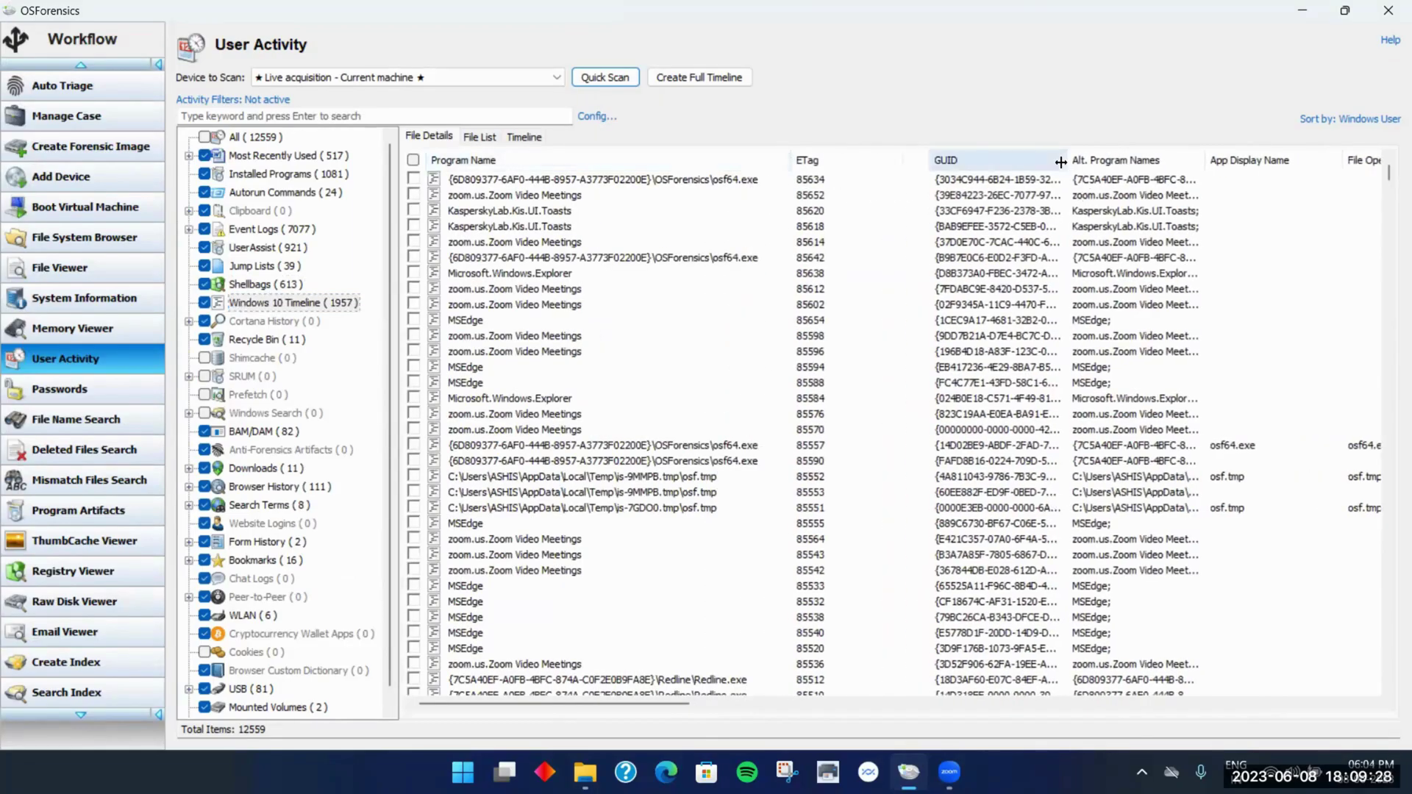
drag(1060, 161, 1118, 161)
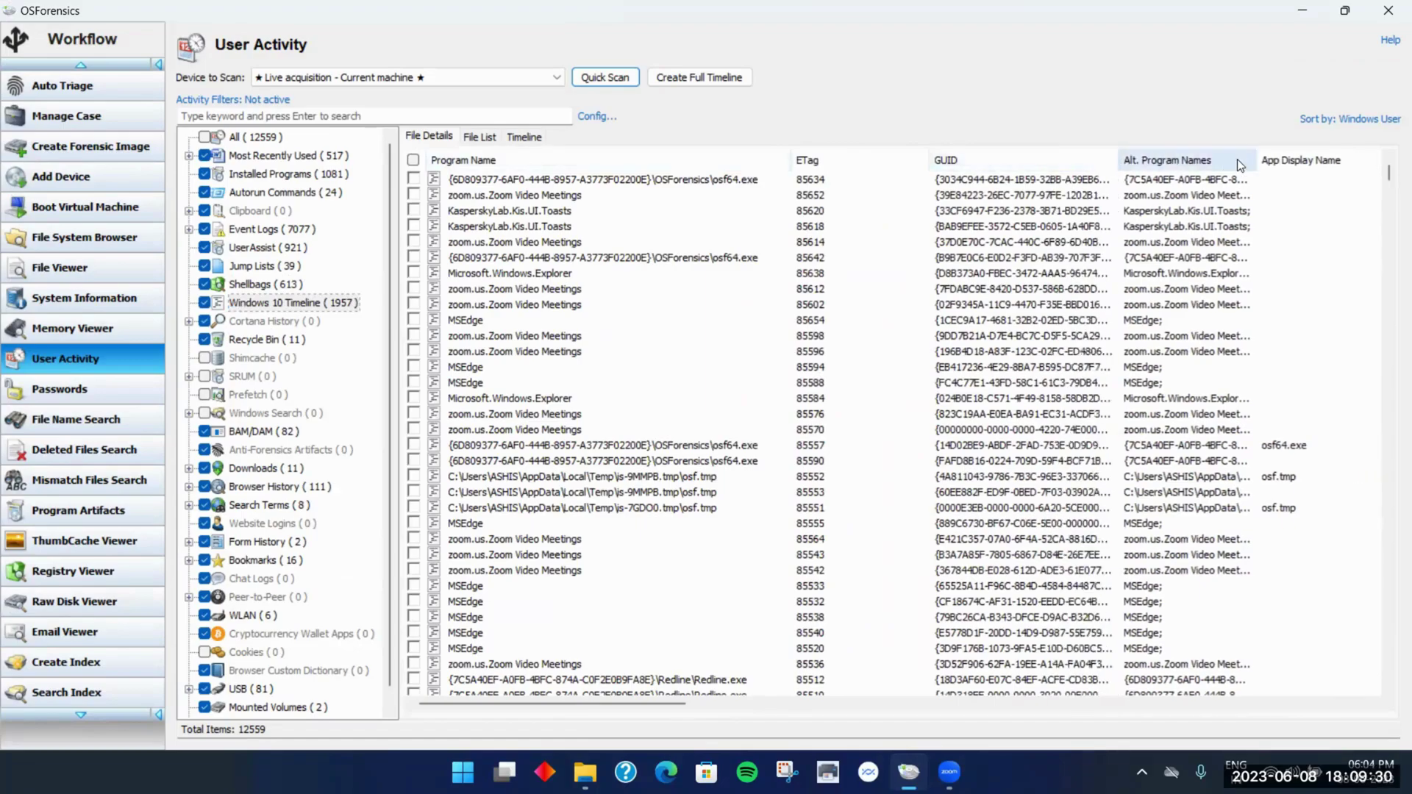
drag(1256, 155, 1289, 153)
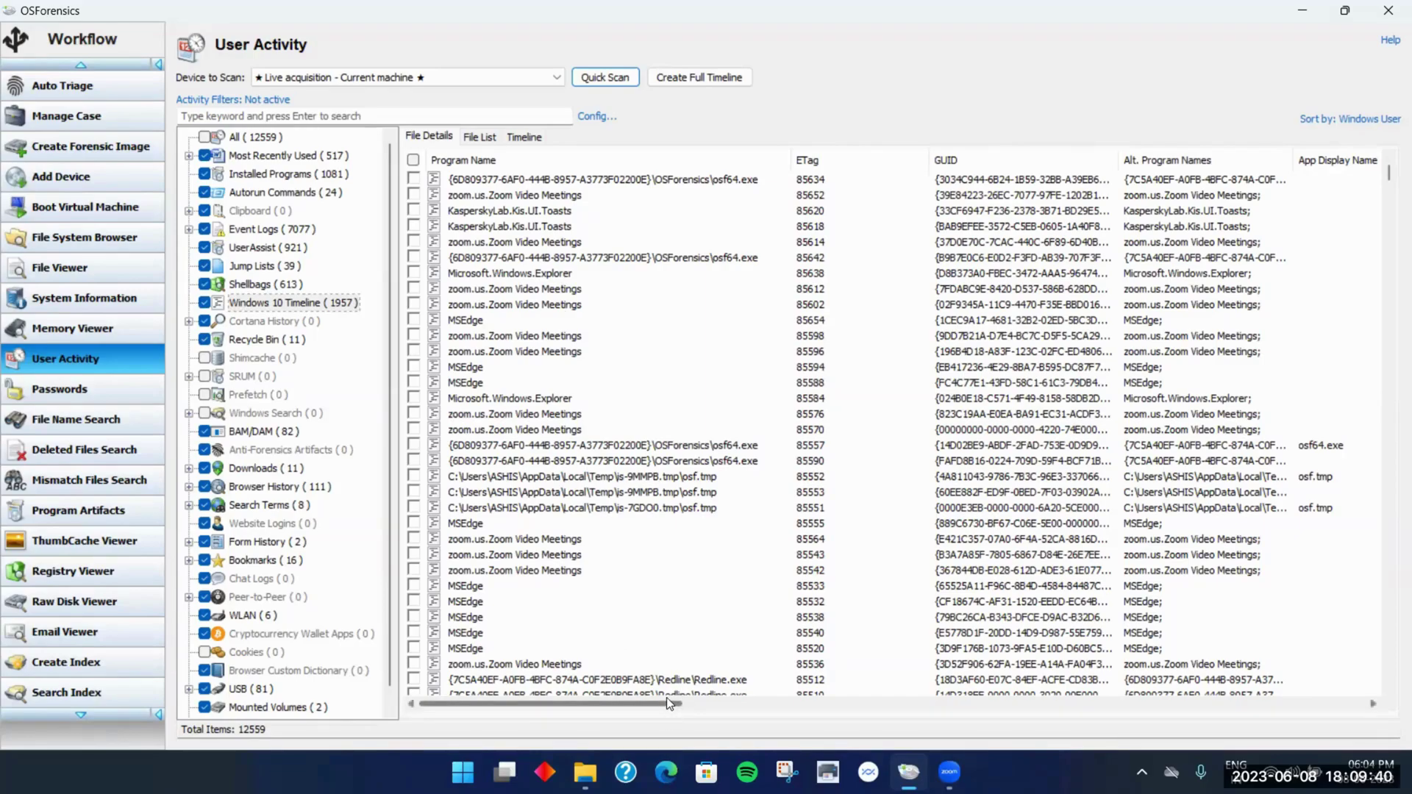
Browse the Windows 10 Timeline entries and examine their File Opened, Activity Type and App Activity Type values
scroll(672, 645, down, 2)
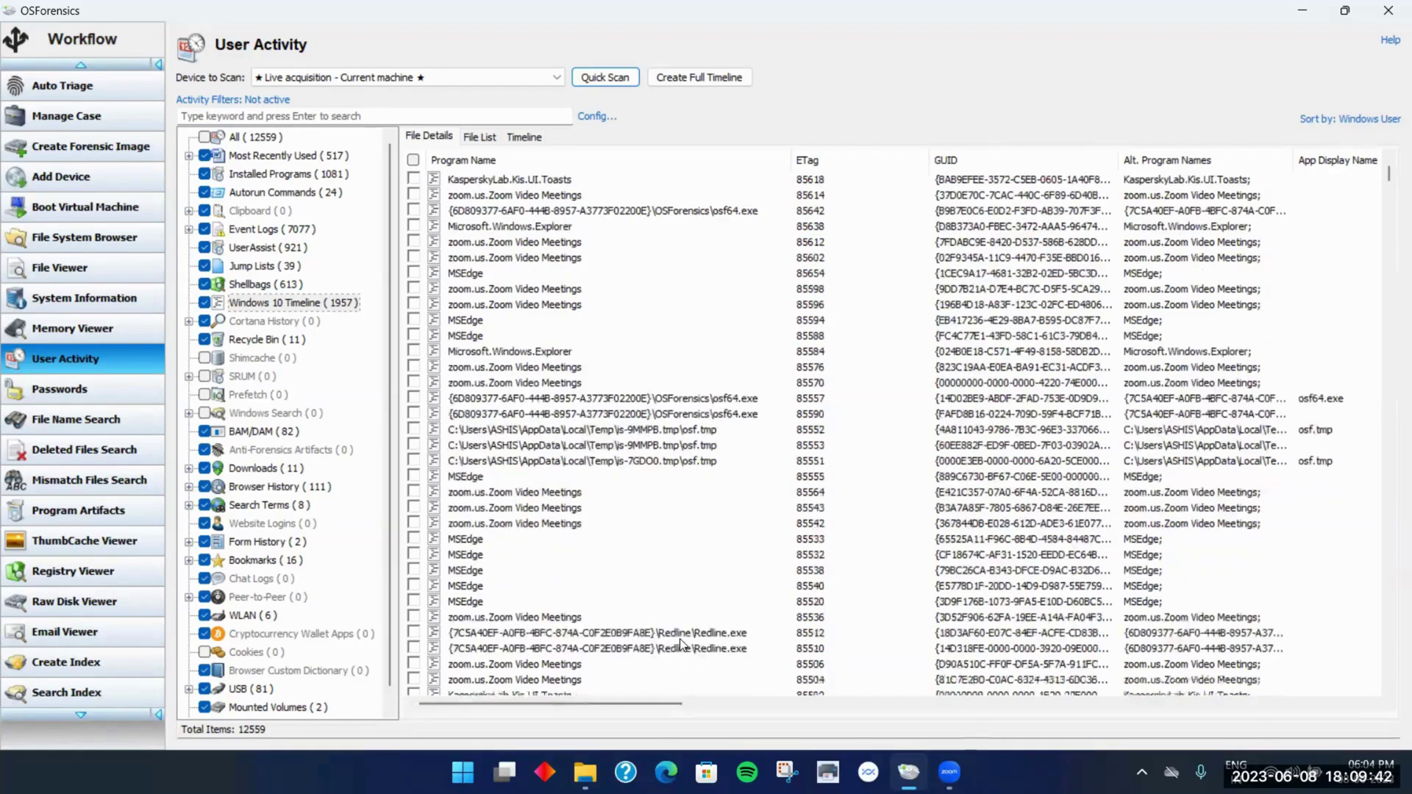
scroll(684, 637, down, 2)
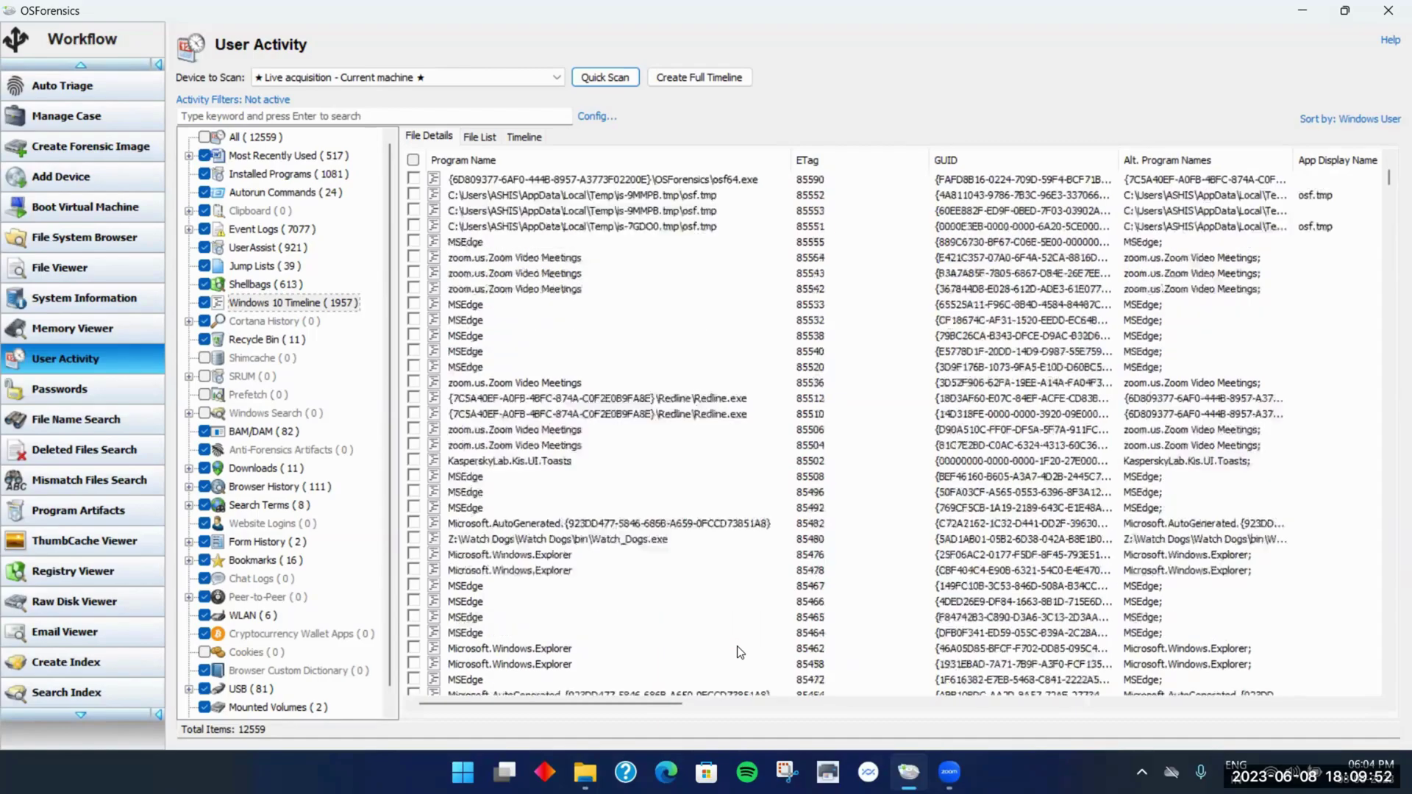
scroll(740, 652, down, 1)
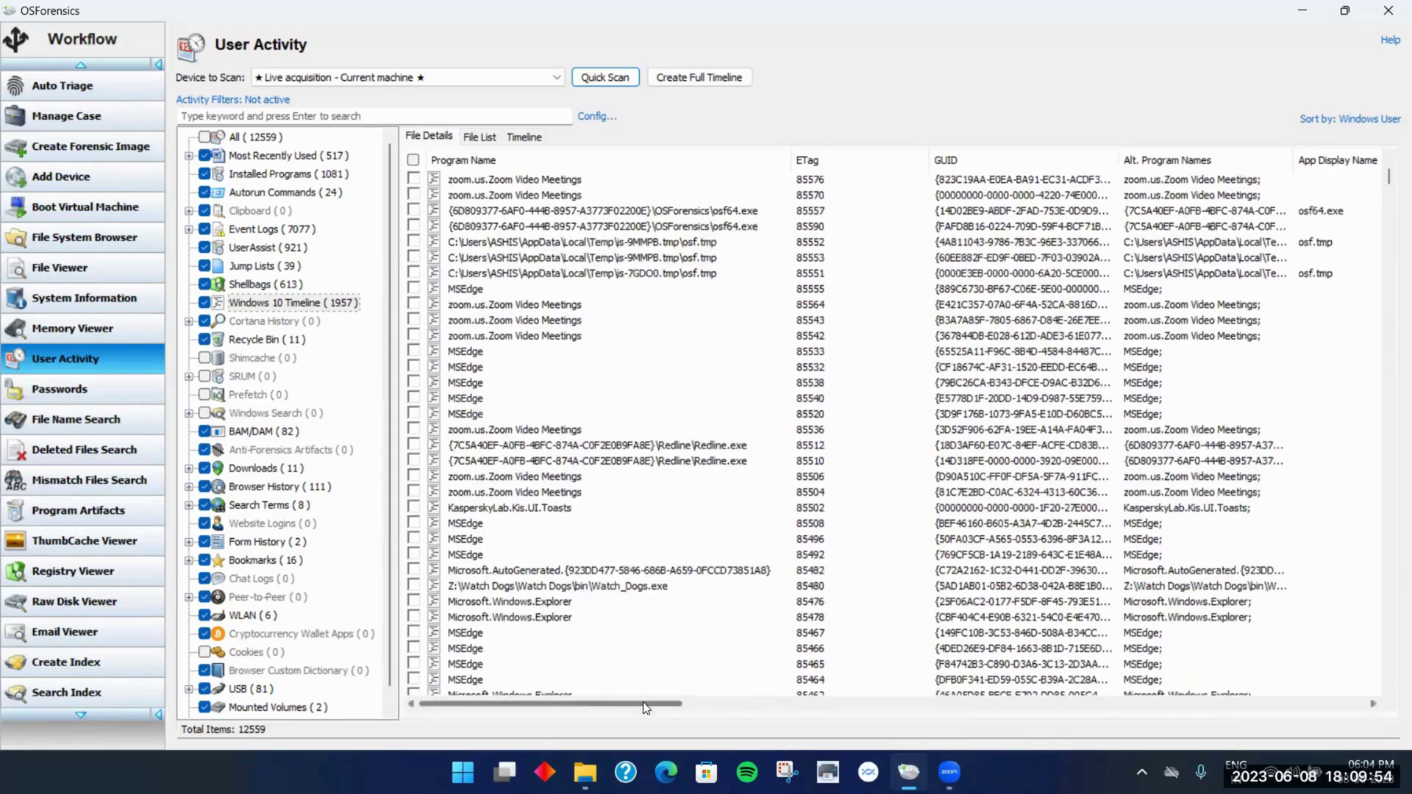
drag(642, 702, 875, 699)
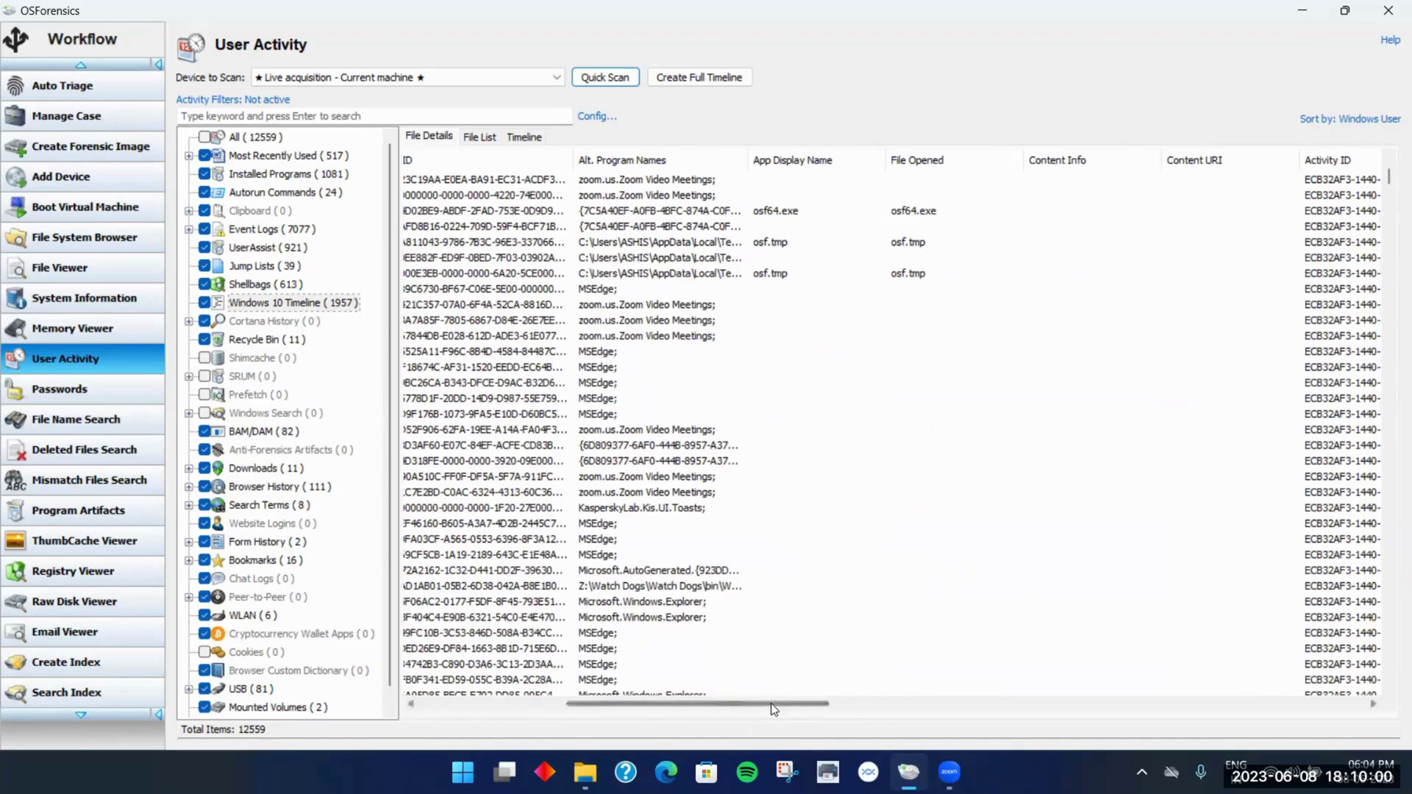
drag(770, 703, 891, 703)
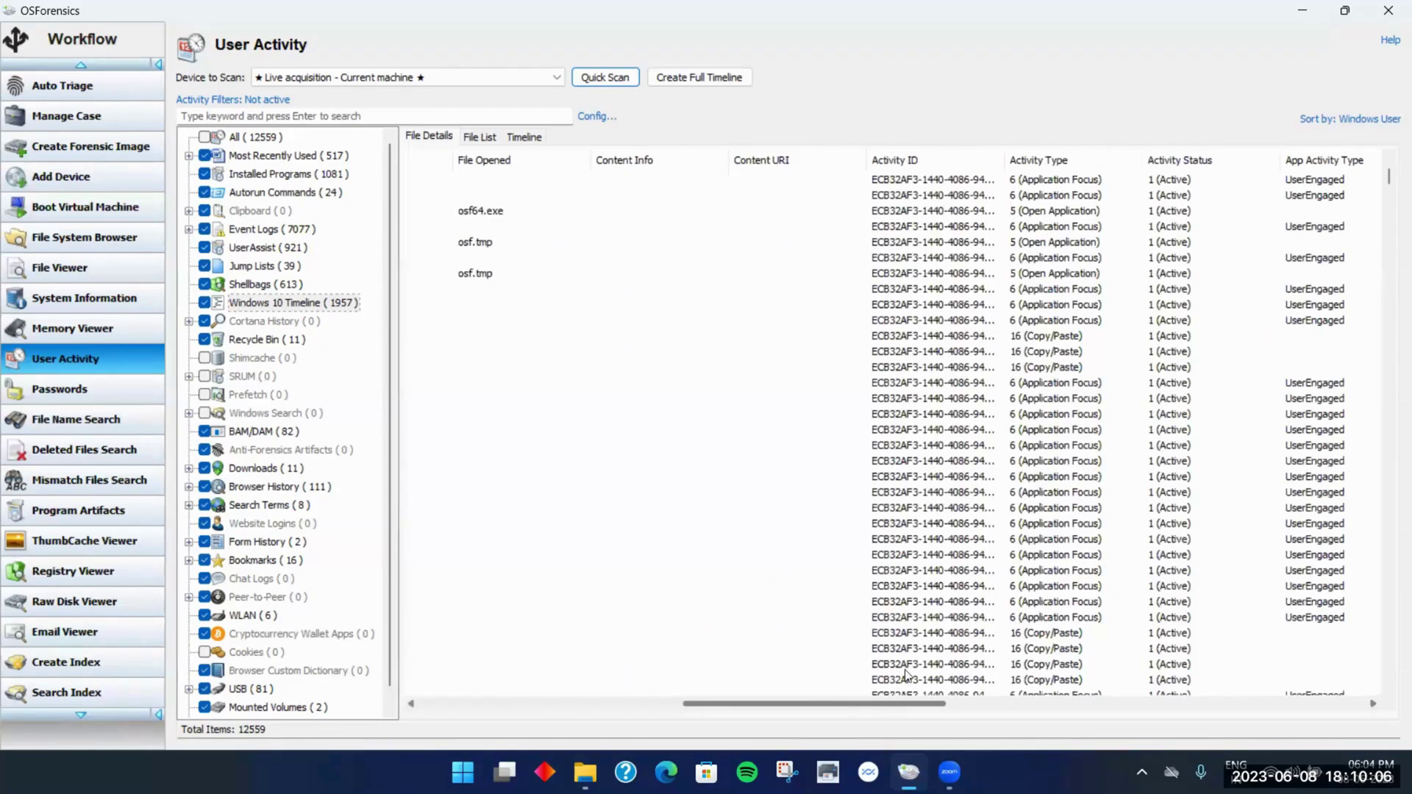
click(1066, 338)
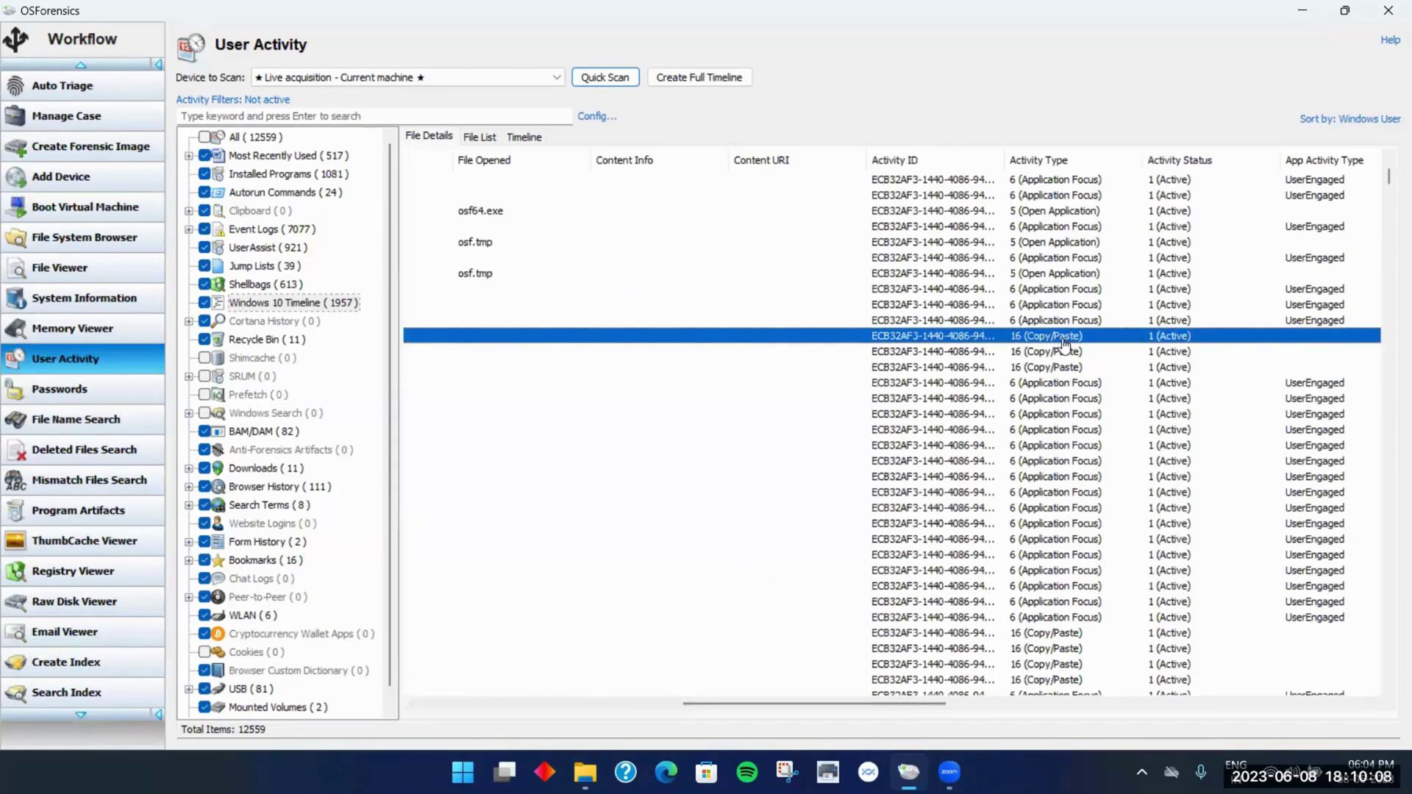
click(1328, 198)
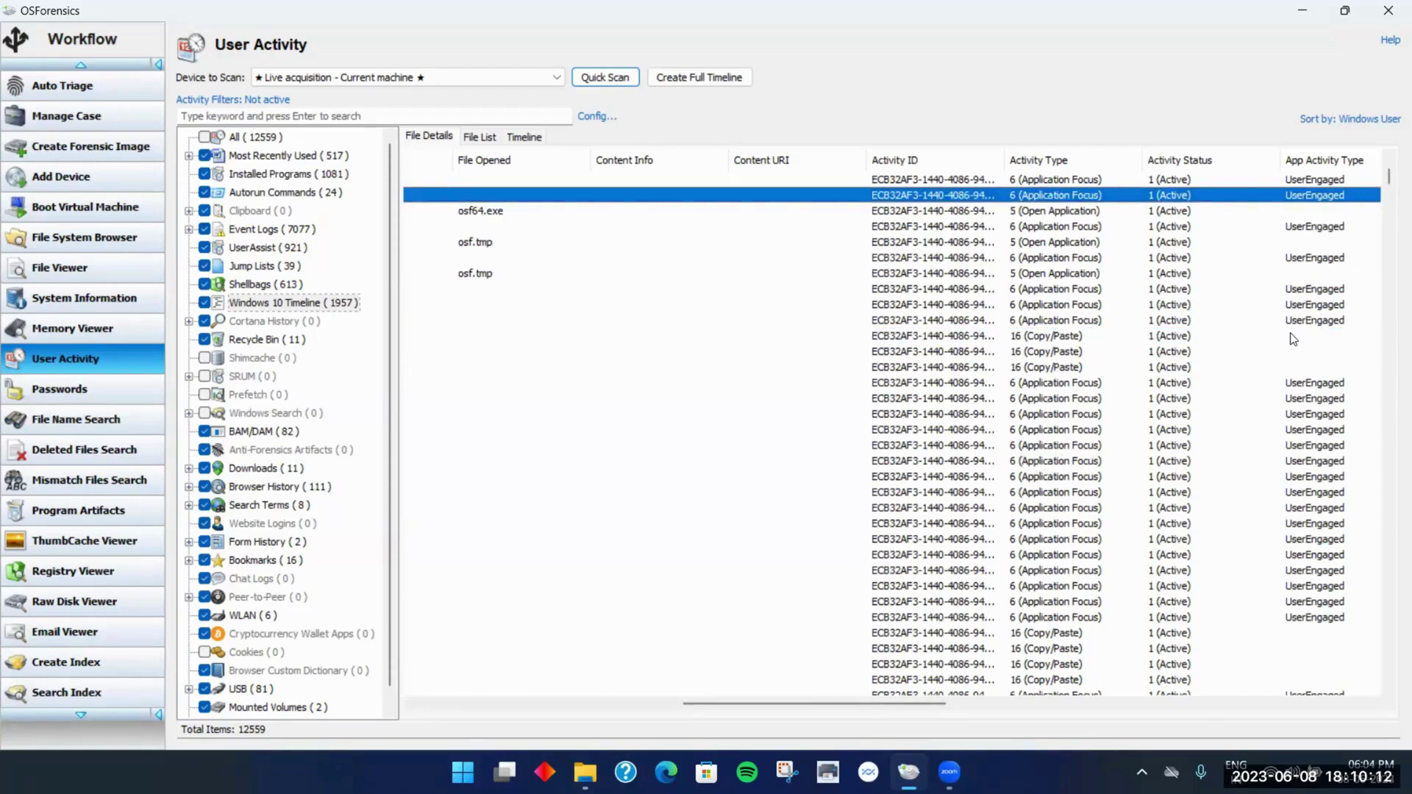
Review the timeline entries' time, duration, Cloud Sync and Username columns, and widen the Evidence Location column
drag(926, 704, 1158, 690)
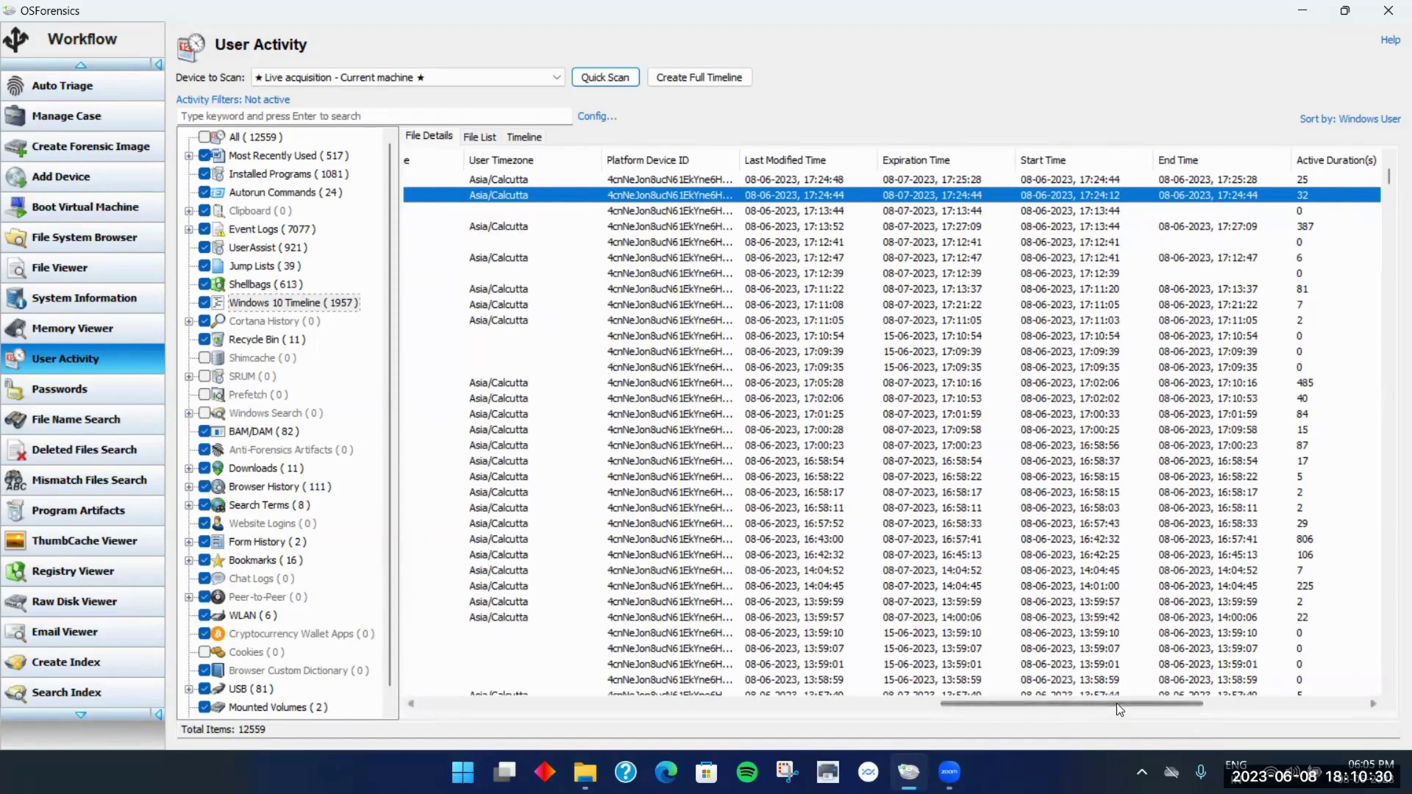
drag(1116, 703, 1191, 702)
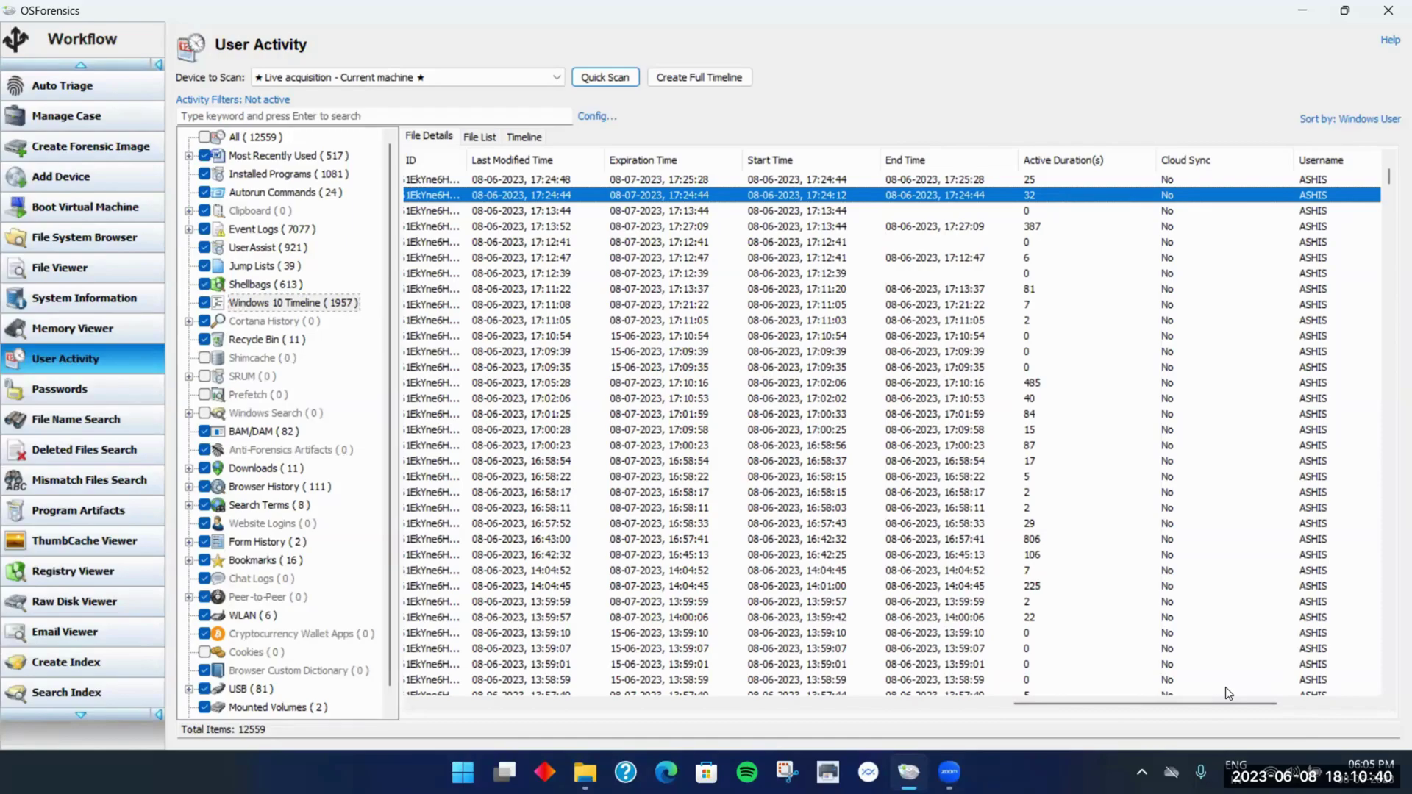
click(1291, 702)
drag(1291, 703, 1380, 704)
drag(1243, 159, 1285, 152)
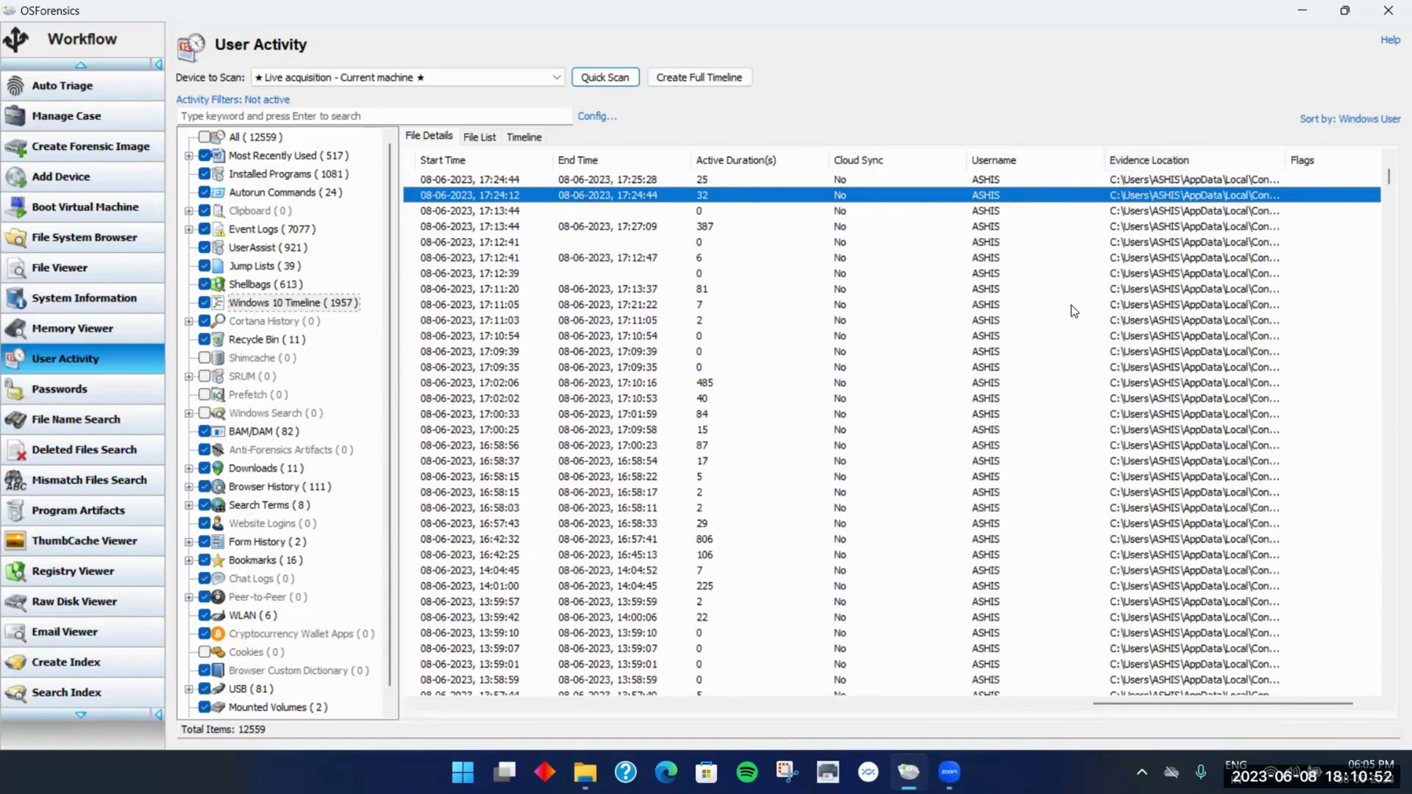
Display the Recycle Bin artifacts with a wider Original File Name column, and compare them with the Windows desktop's Recycle Bin folder
click(261, 338)
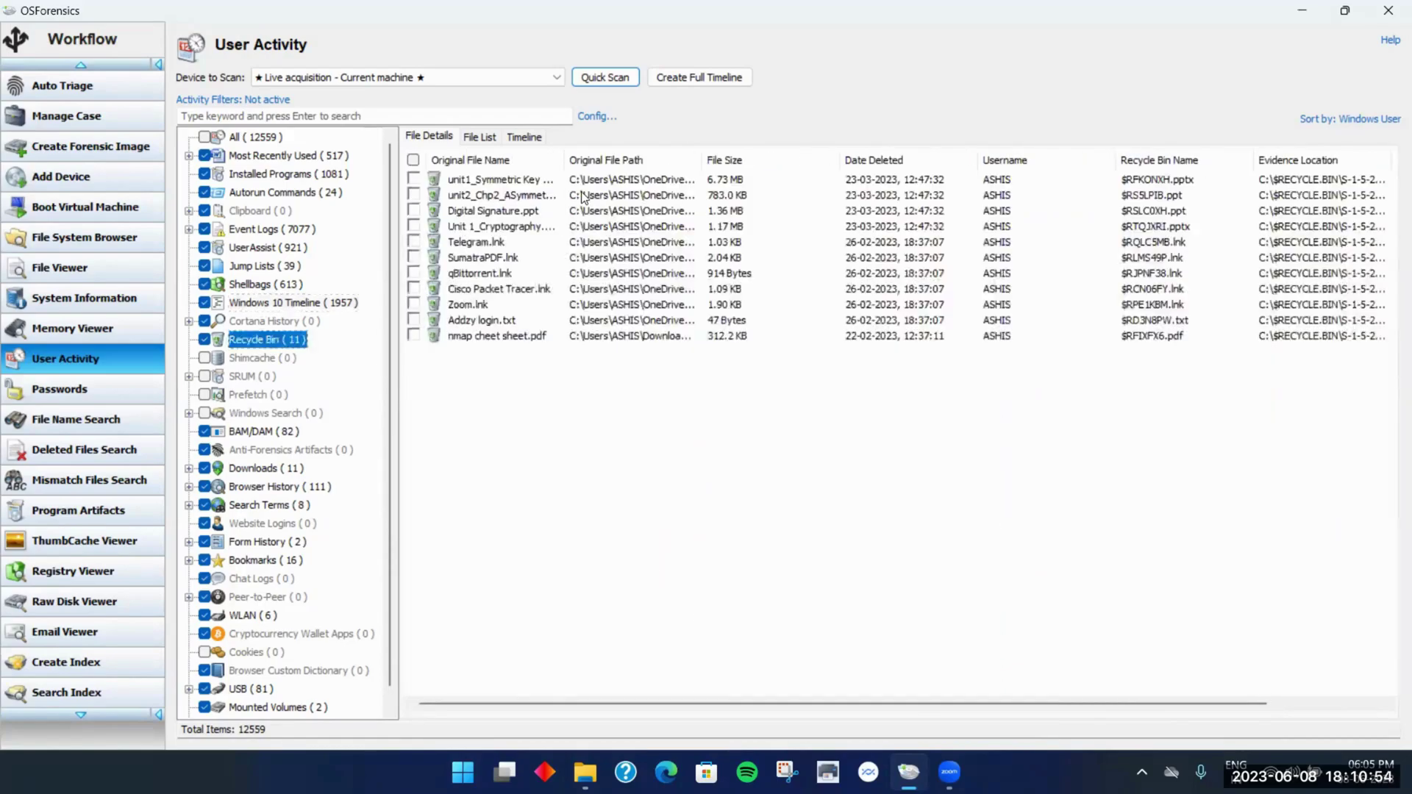
drag(725, 167, 736, 167)
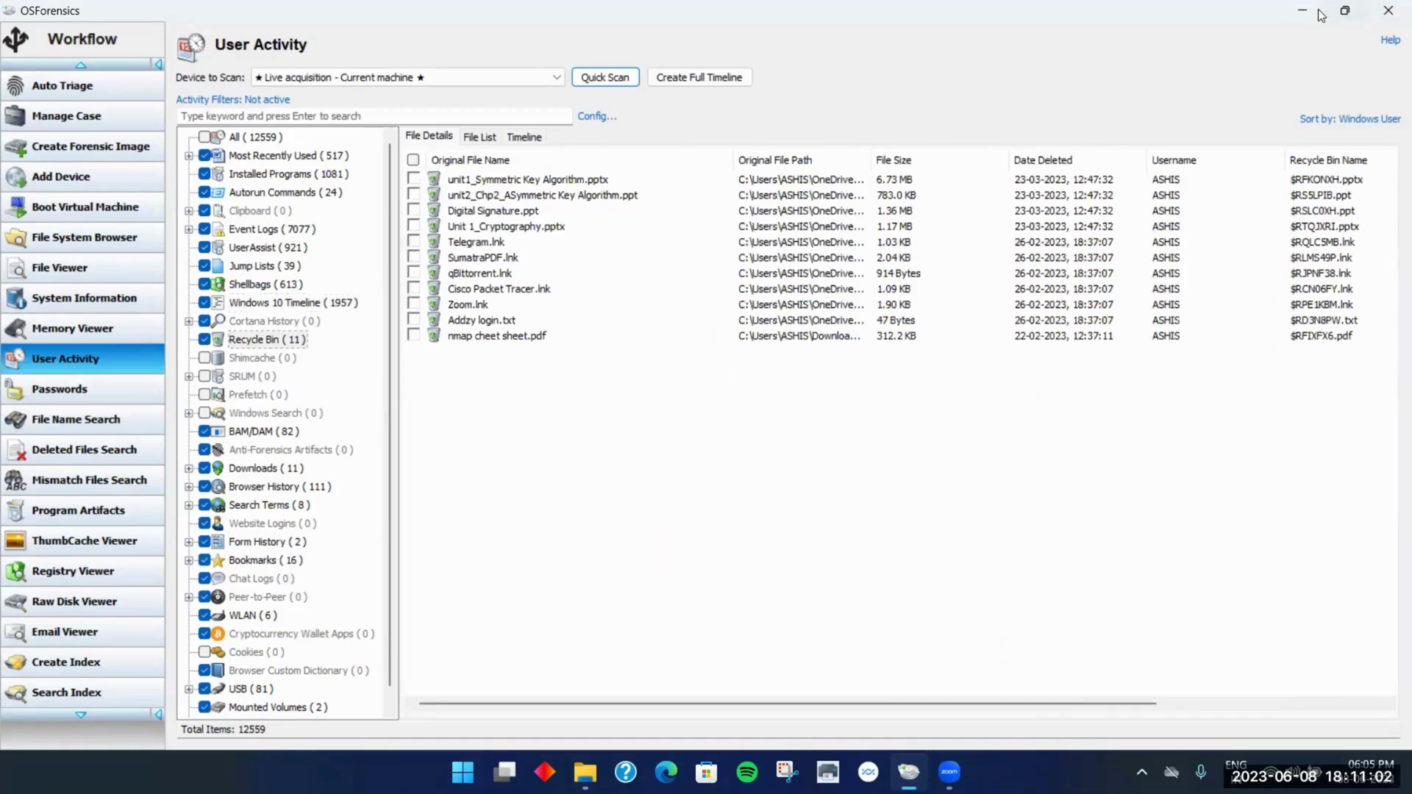
key(super+d)
double_click(47, 207)
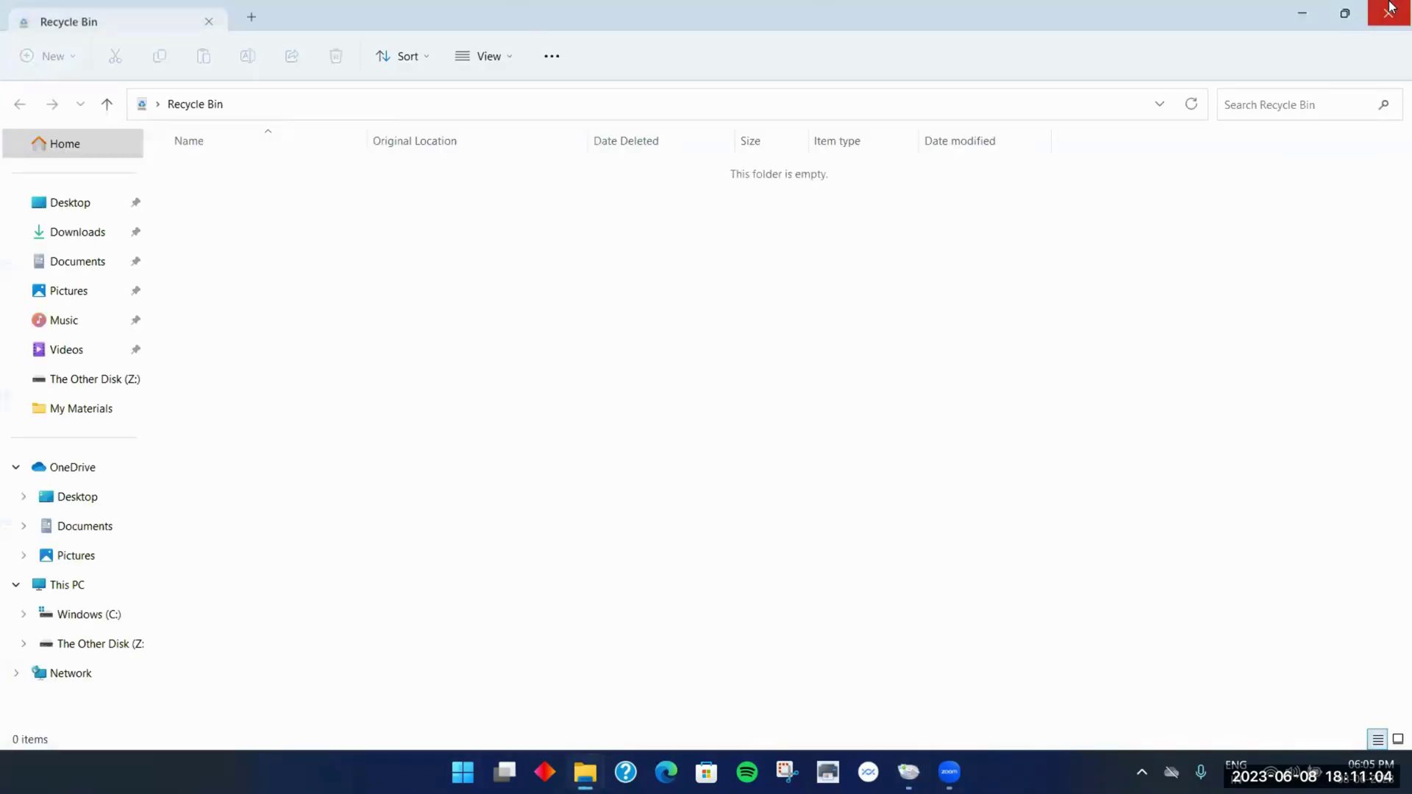
click(1389, 9)
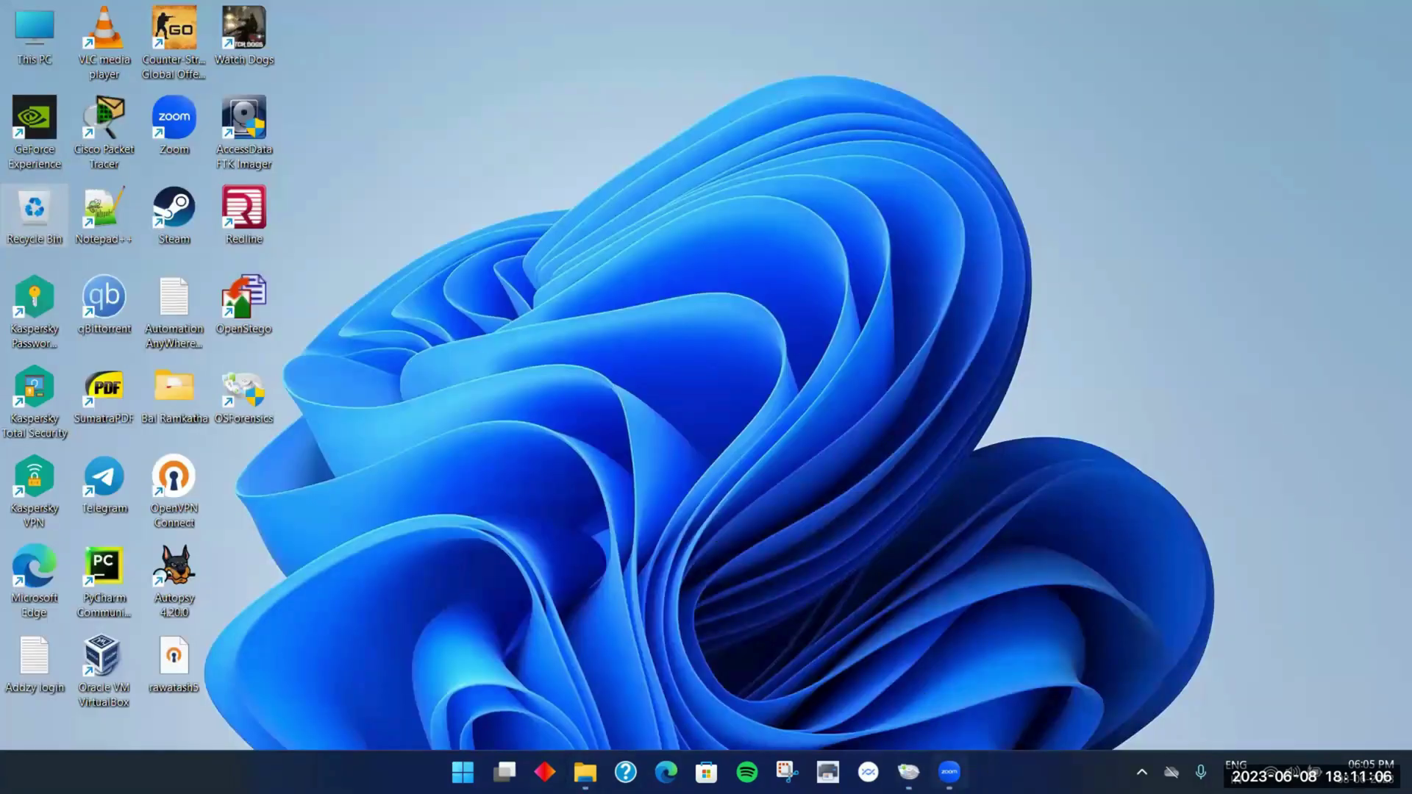
Check the contents of the desktop's Recycle Bin folder, return to OSForensics, and fit the Original File Name and Original File Path columns
double_click(43, 211)
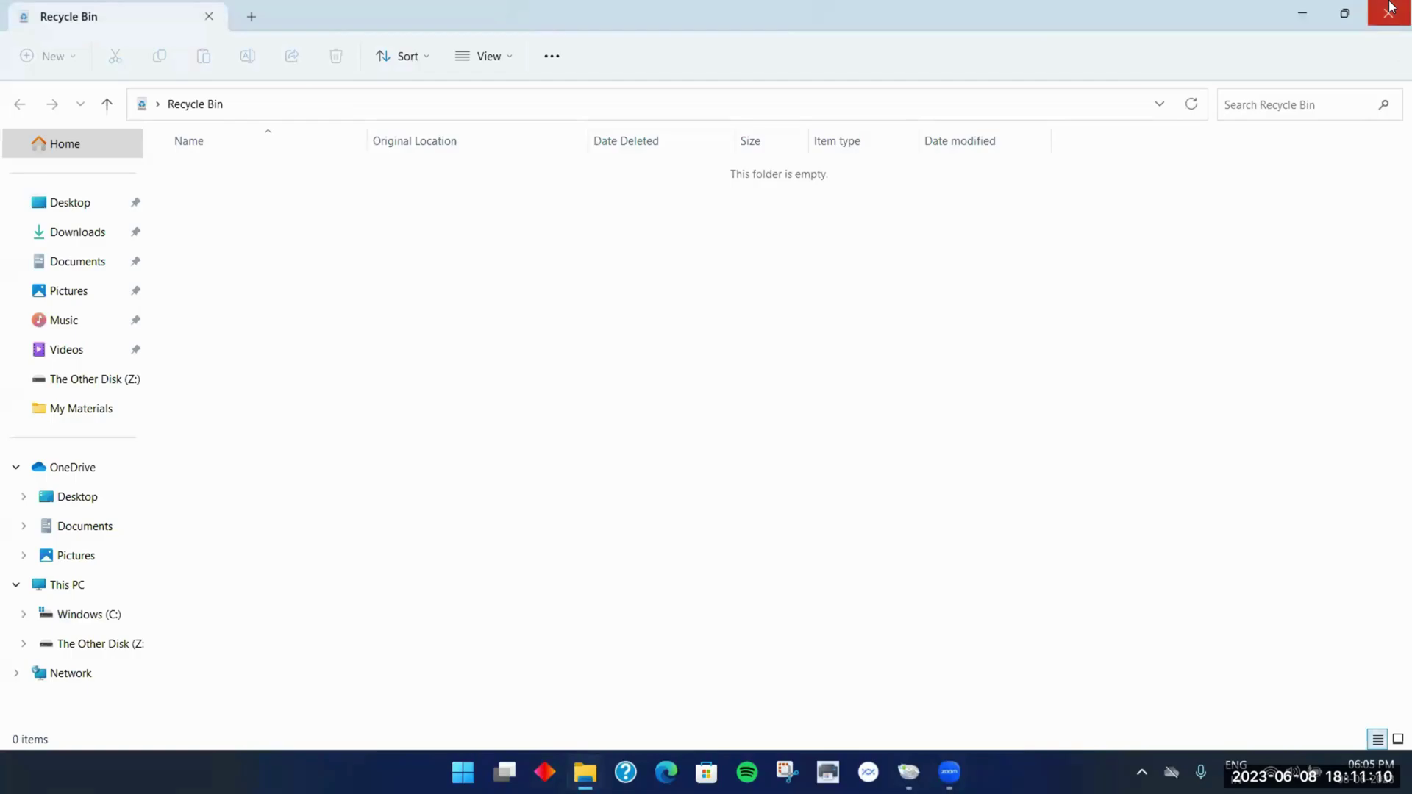
click(1390, 9)
click(909, 772)
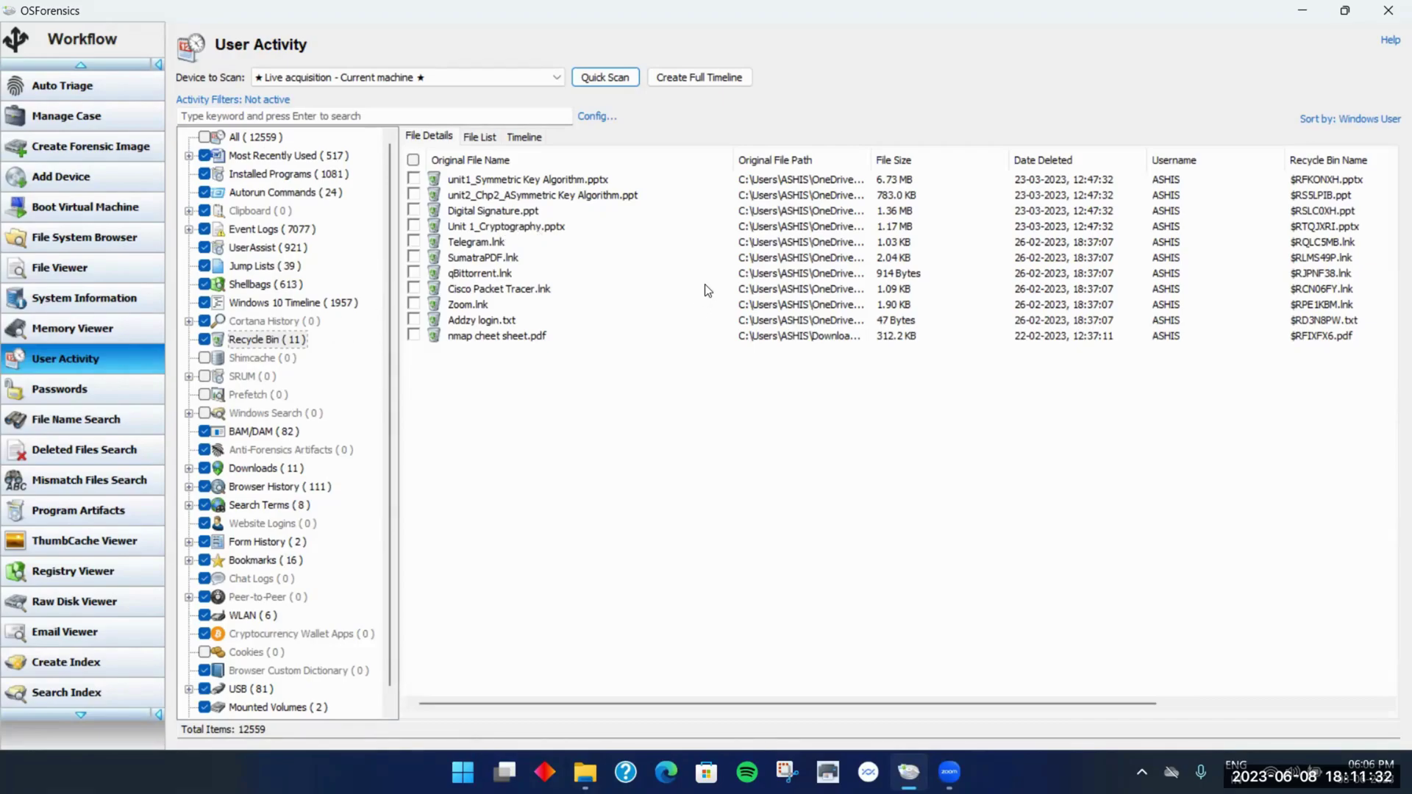
drag(871, 159, 1003, 160)
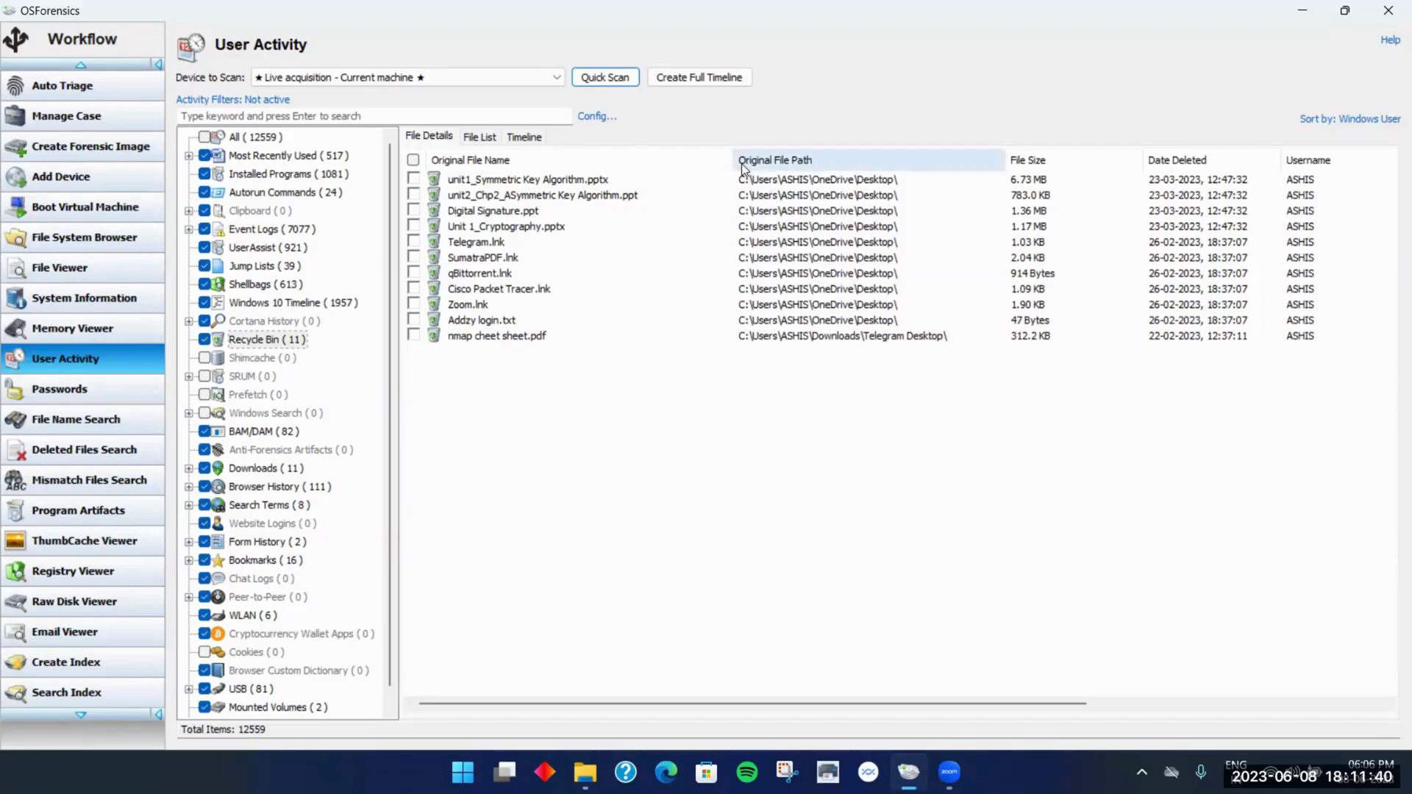
drag(729, 151, 673, 151)
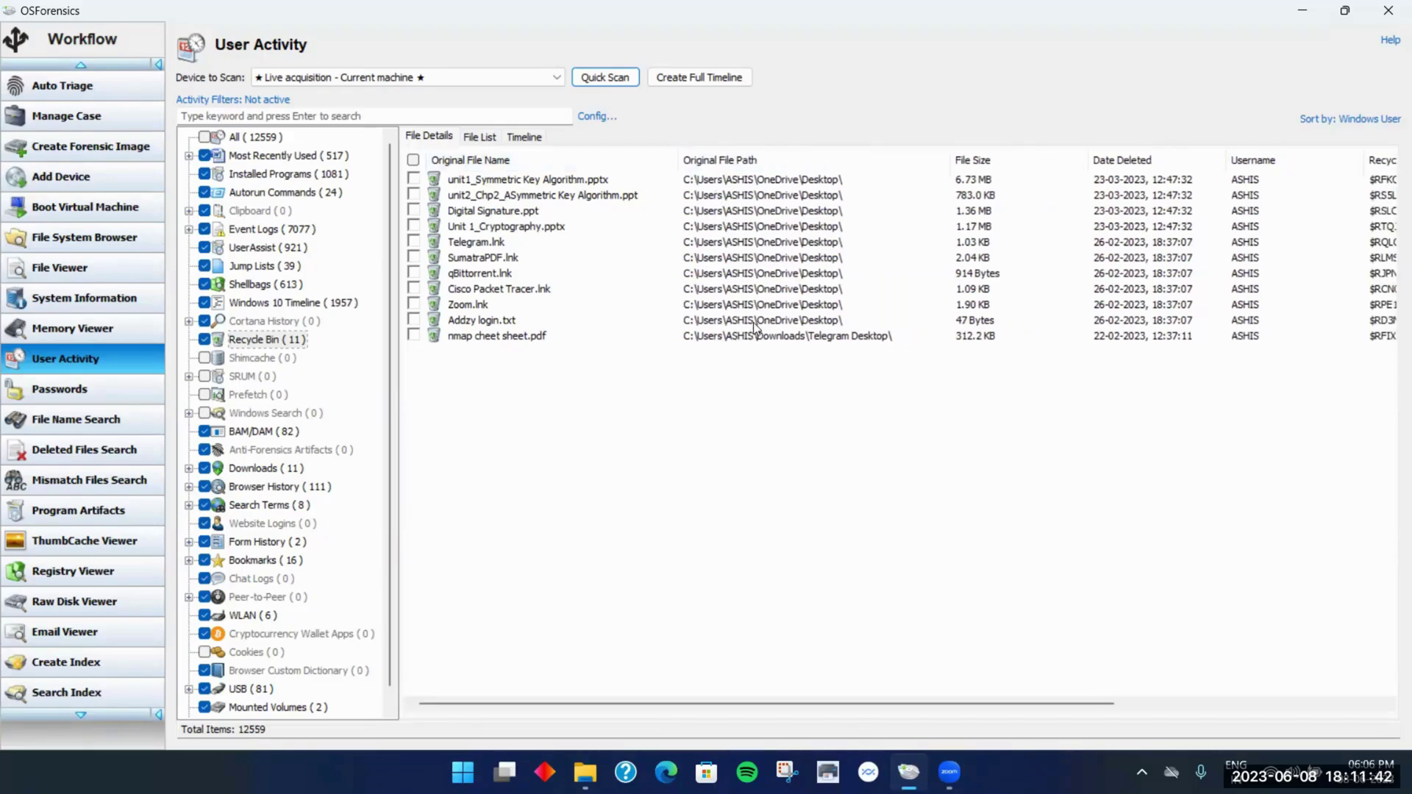
Try to open the deleted nmap cheet sheet.pdf from the Recycle Bin artifacts with SumatraPDF
right_click(756, 338)
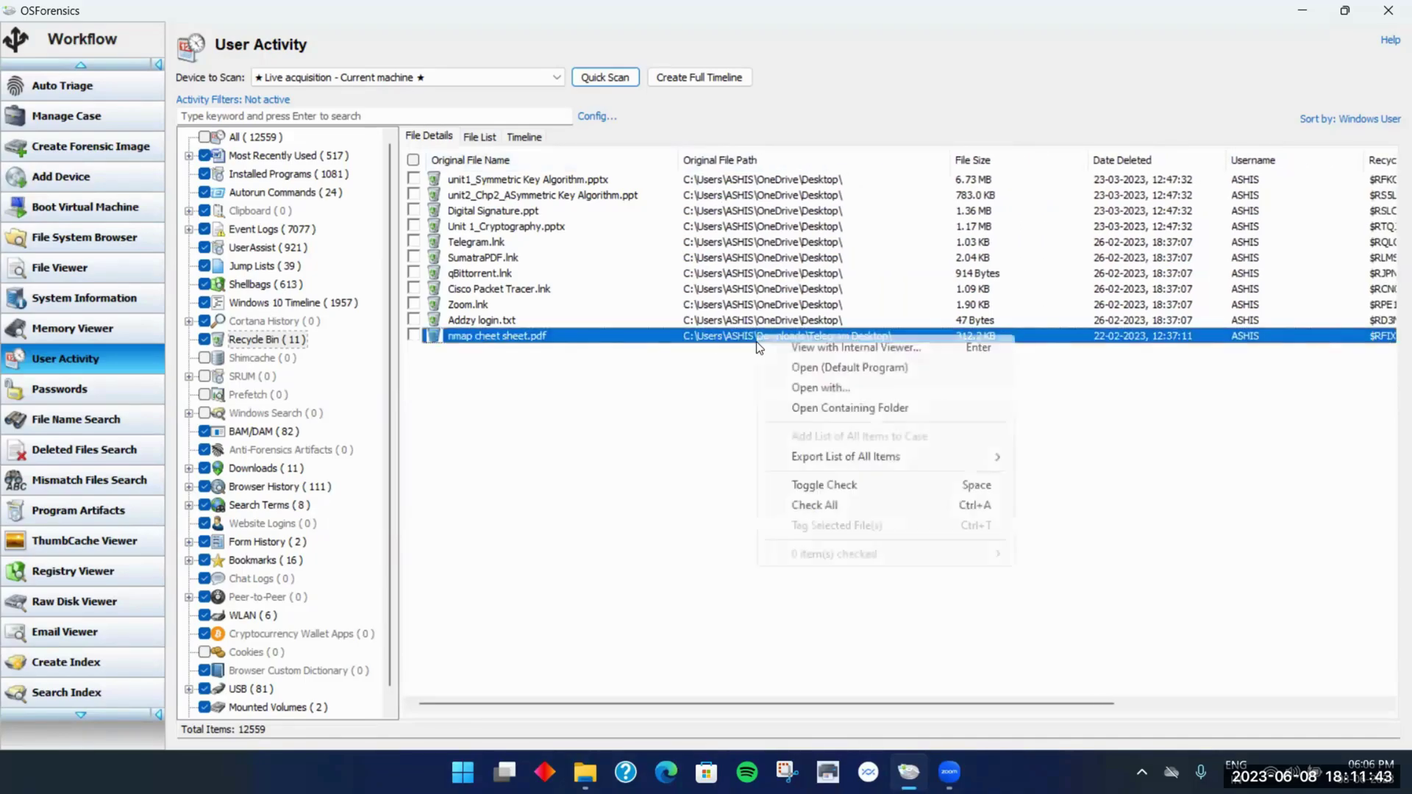
click(804, 390)
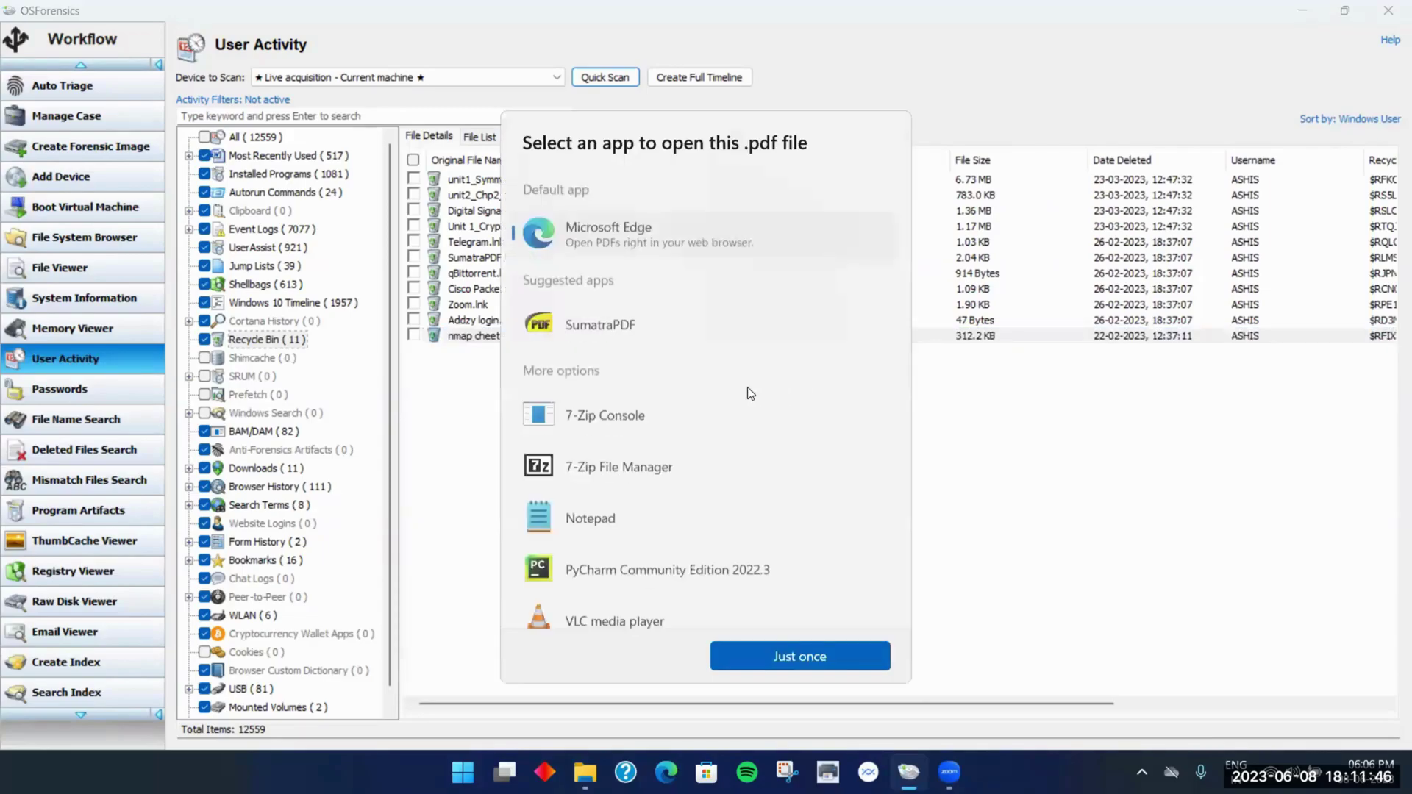
click(598, 324)
click(787, 646)
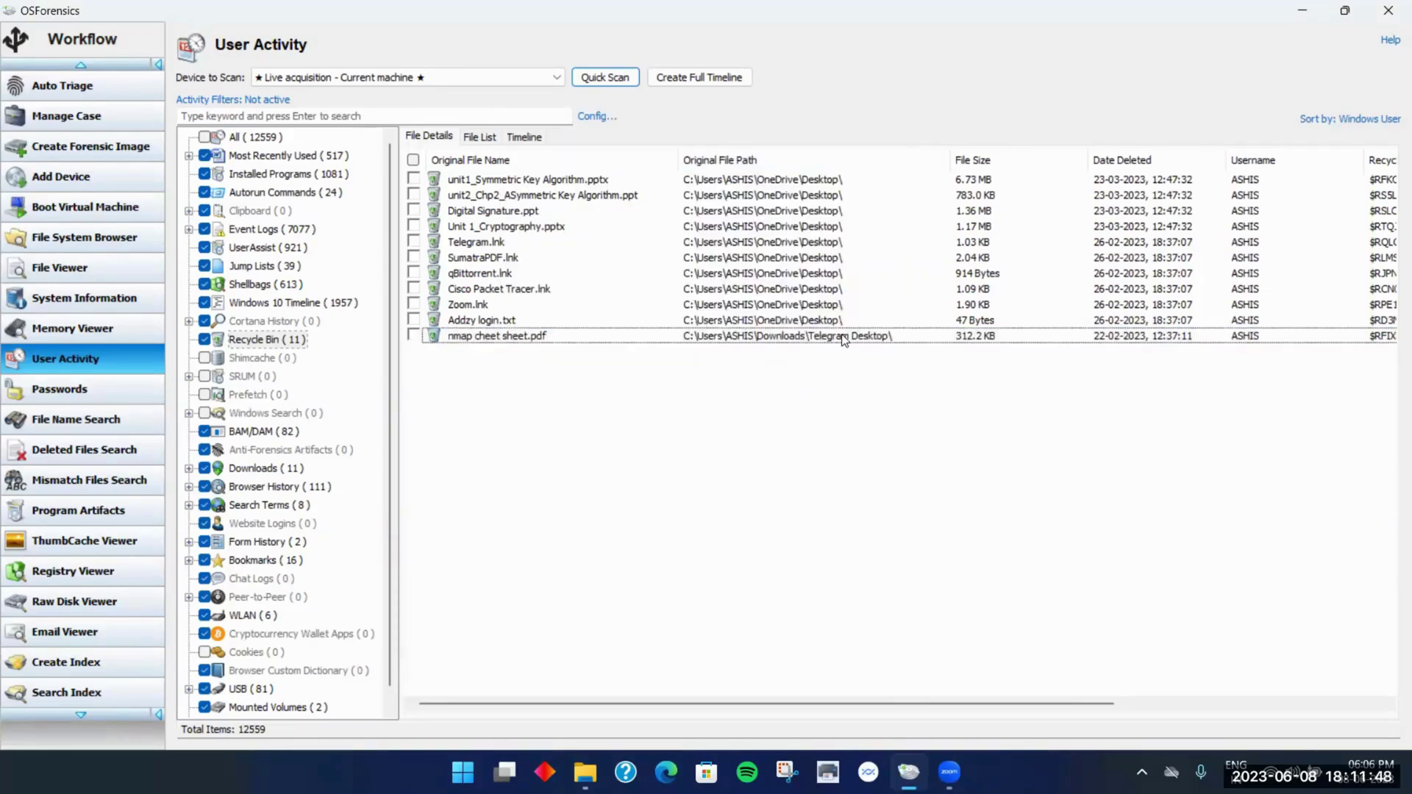
right_click(855, 346)
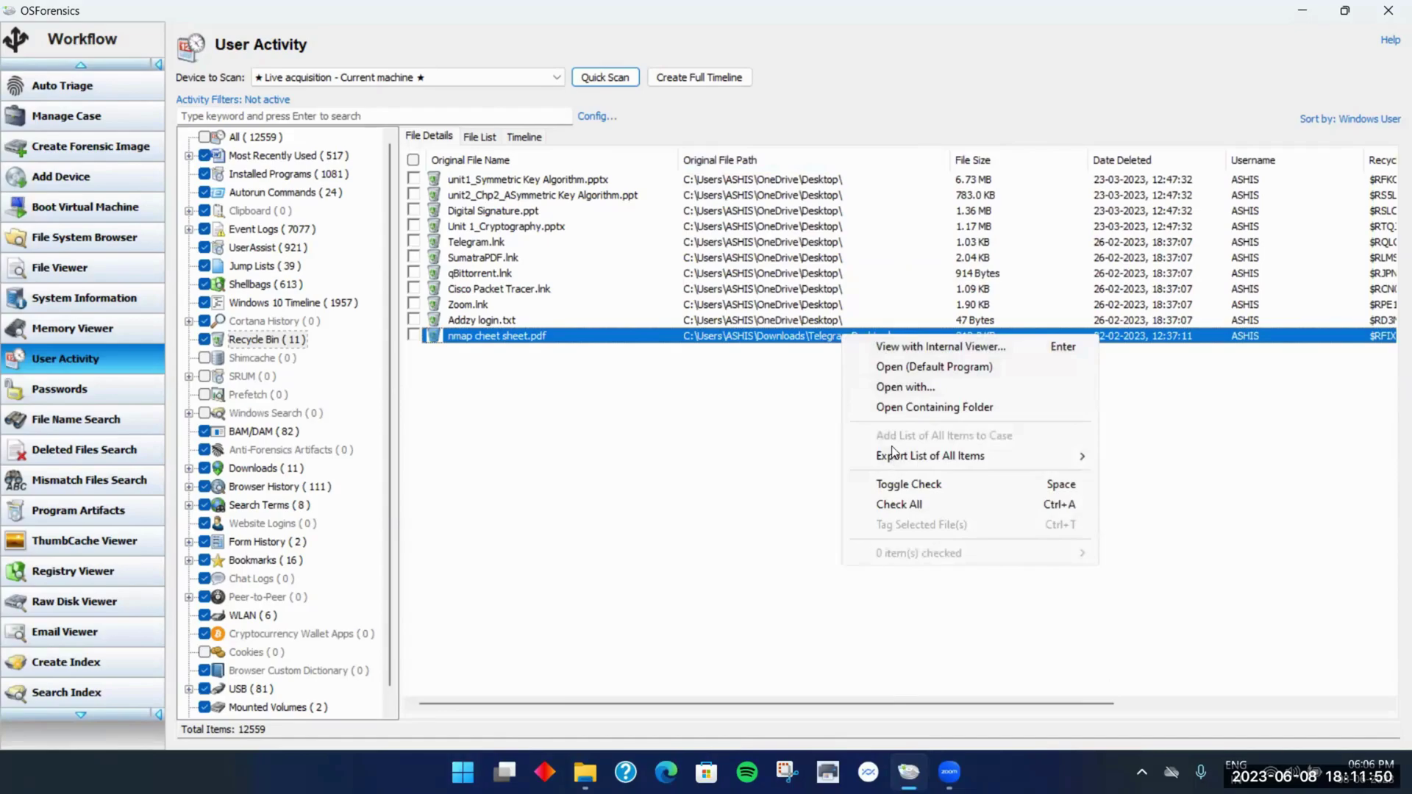
mouse_move(912, 457)
click(795, 371)
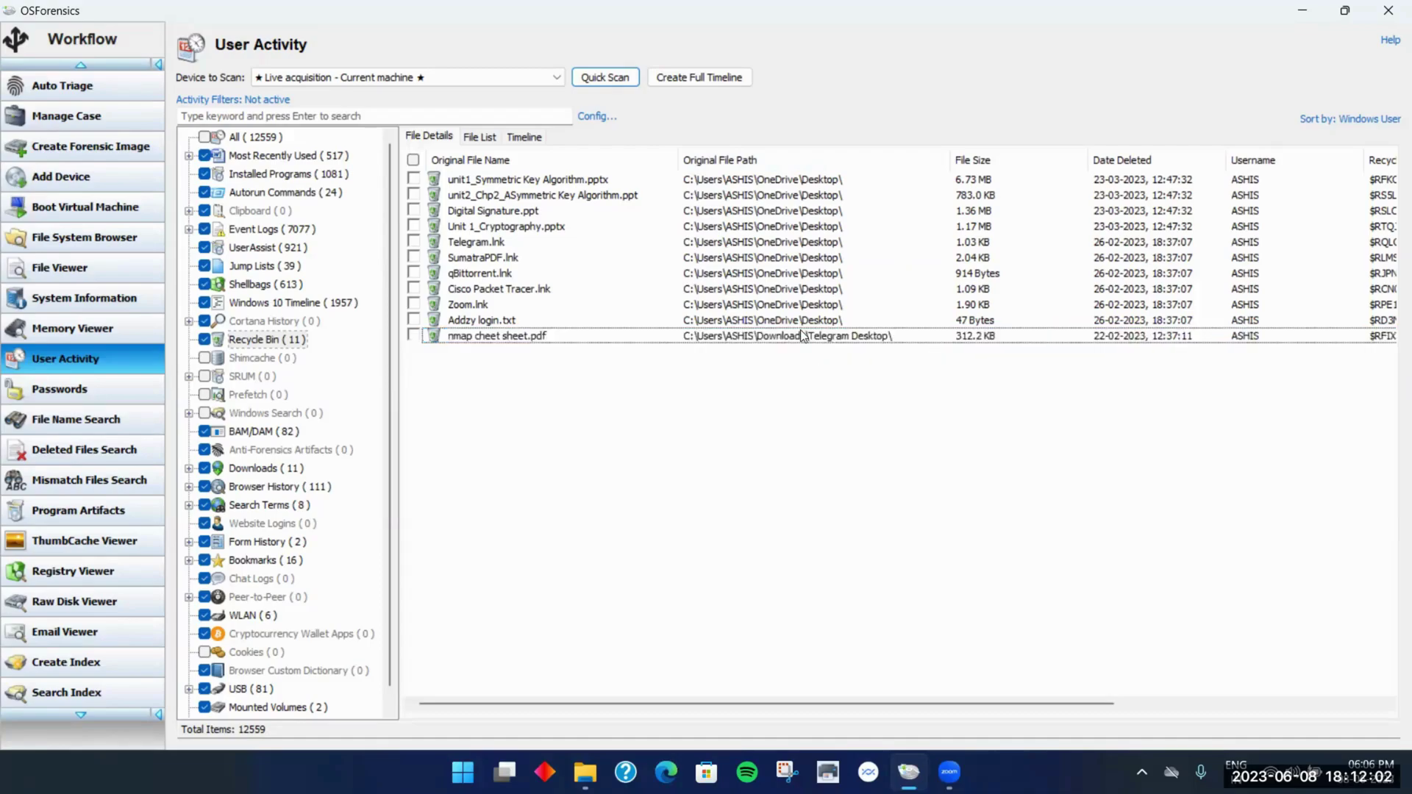
Switch to File Explorer to check the Downloads folder for the deleted PDF's original location, and return to OSForensics
click(602, 769)
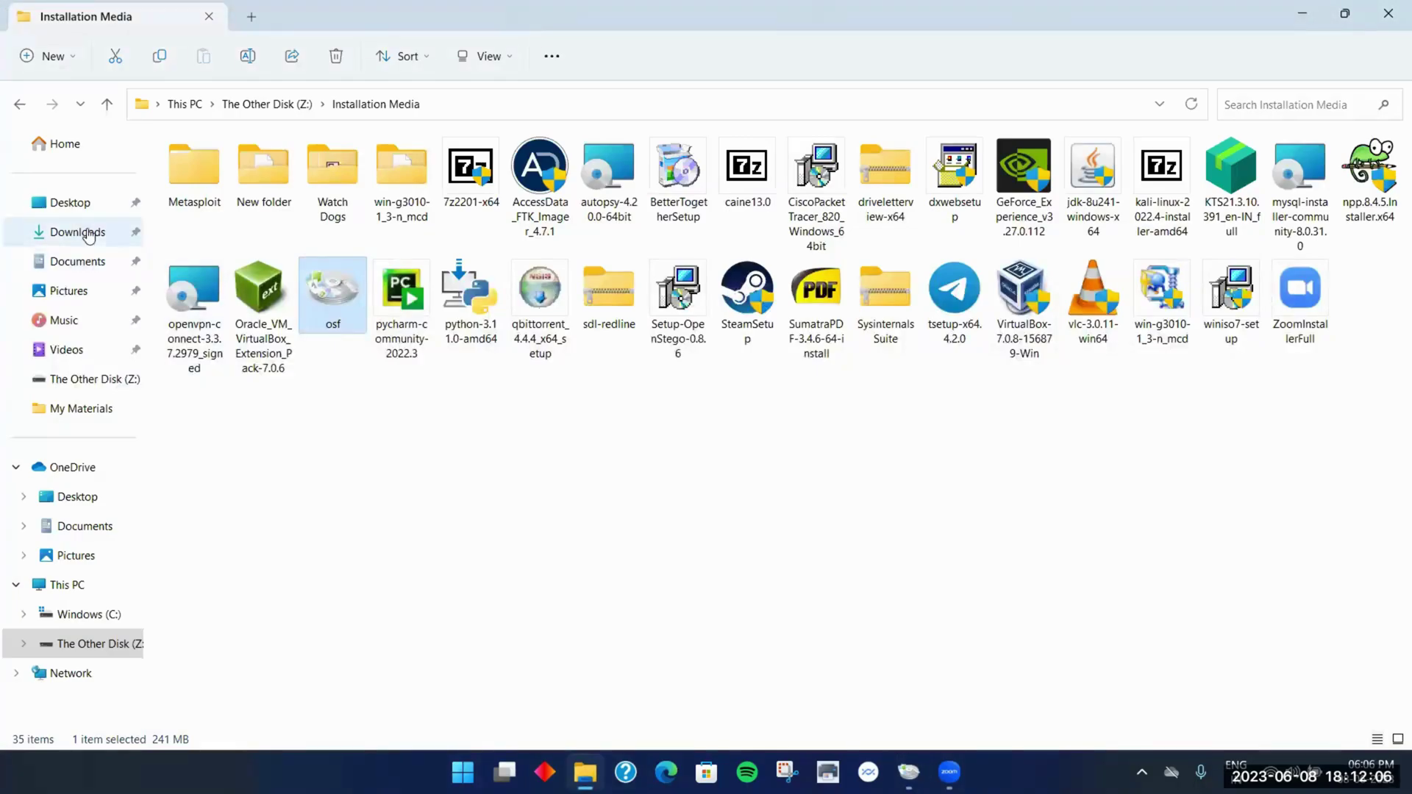
click(91, 231)
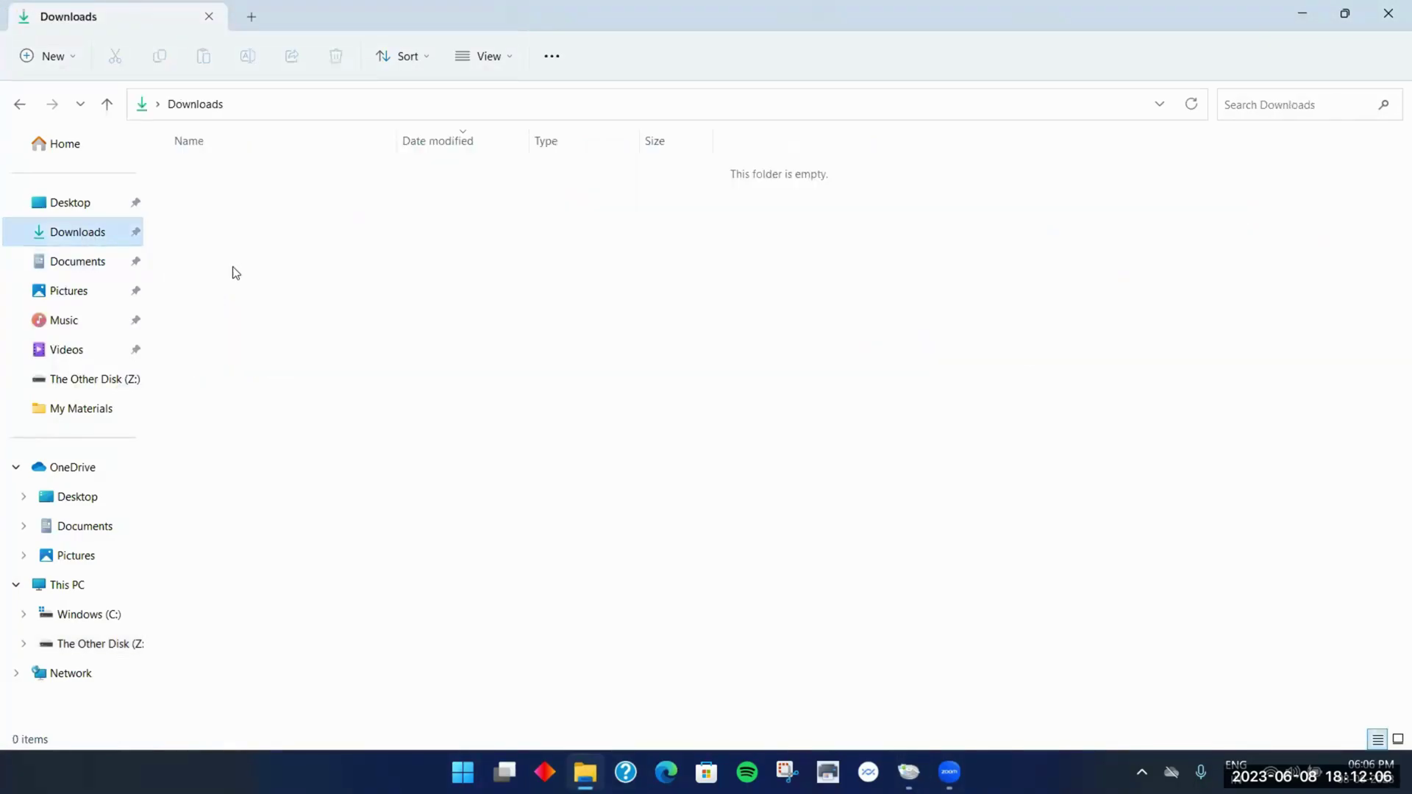
click(1304, 12)
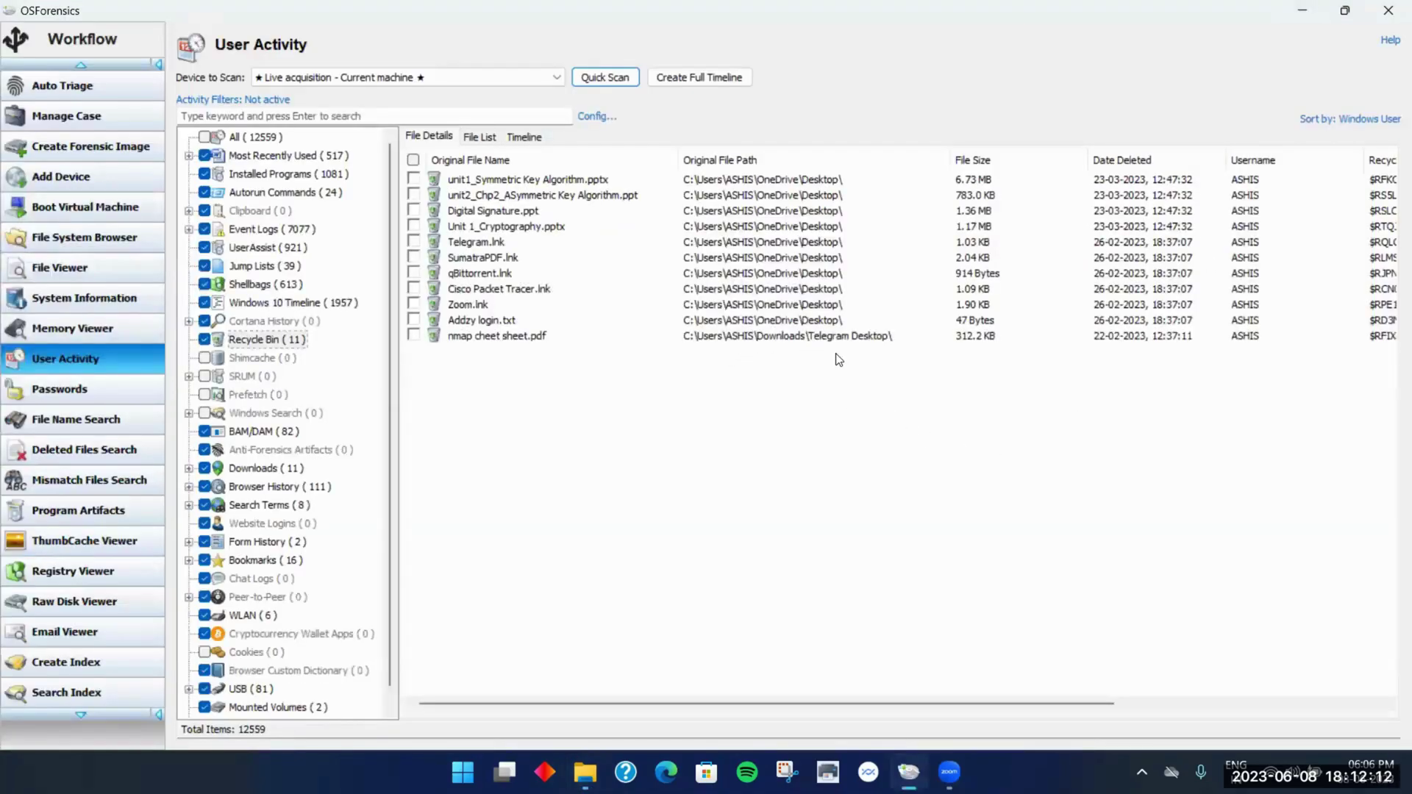
Browse from Windows (C:) through Users to the user profile's Downloads folder in File Explorer, compare it with the artifact path, and return to OSForensics
click(585, 772)
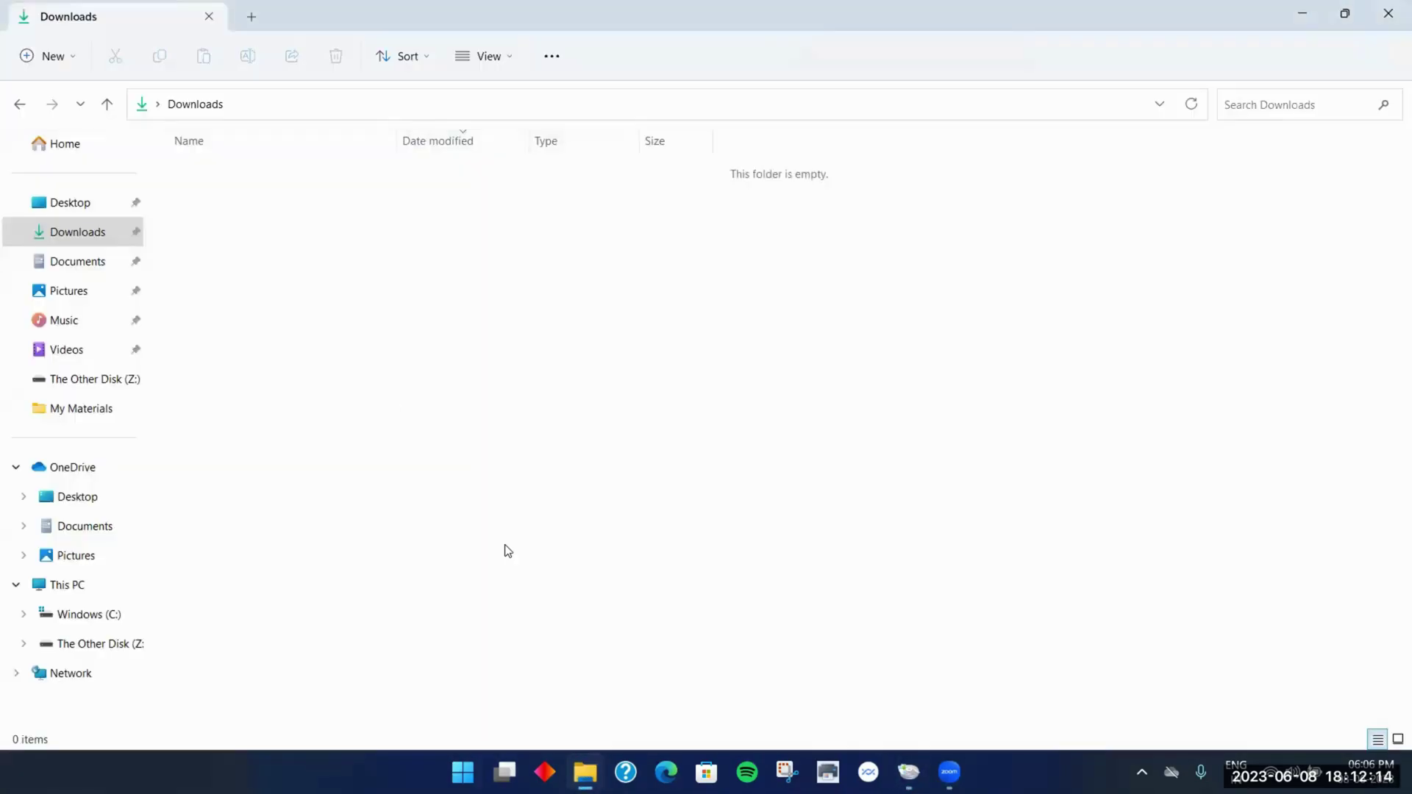
click(90, 614)
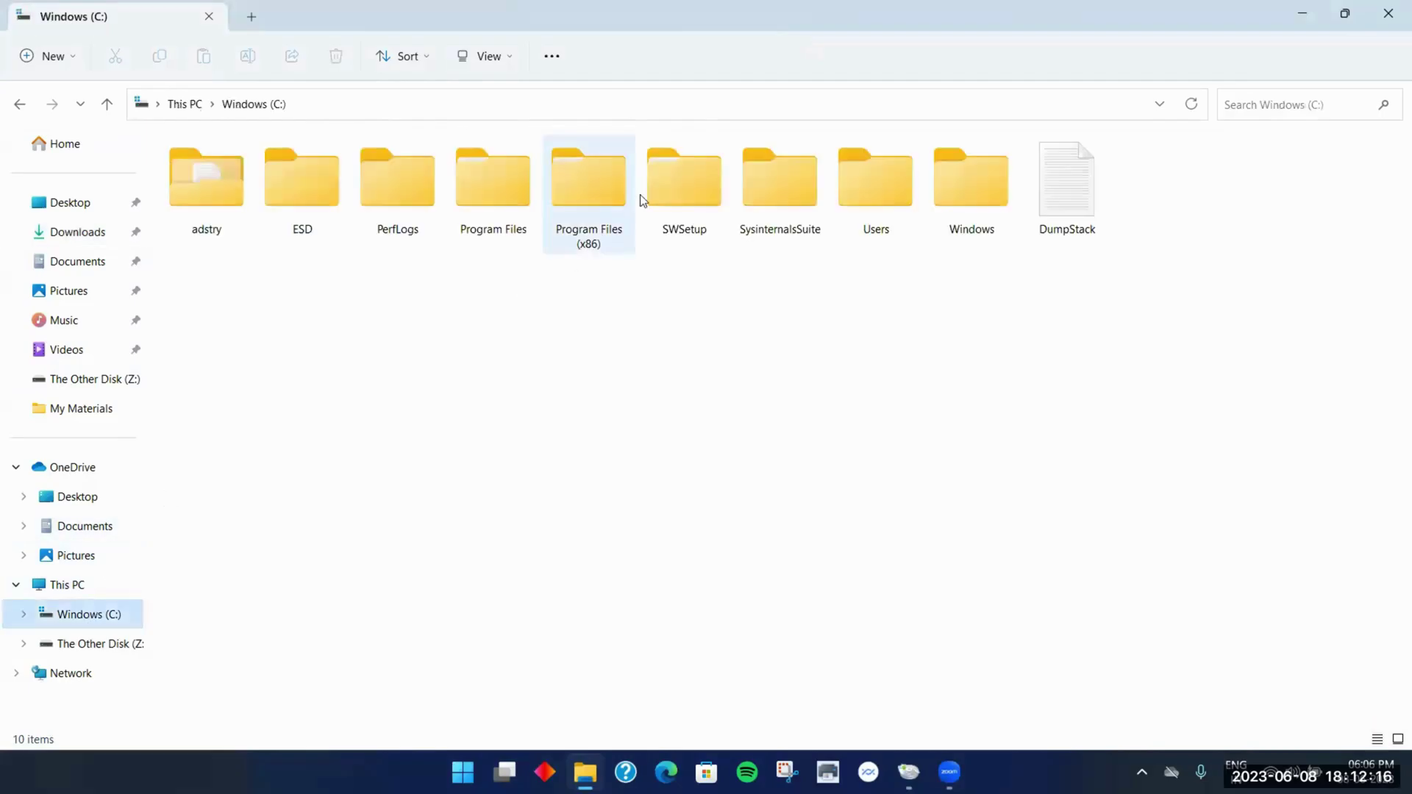
double_click(897, 200)
double_click(249, 172)
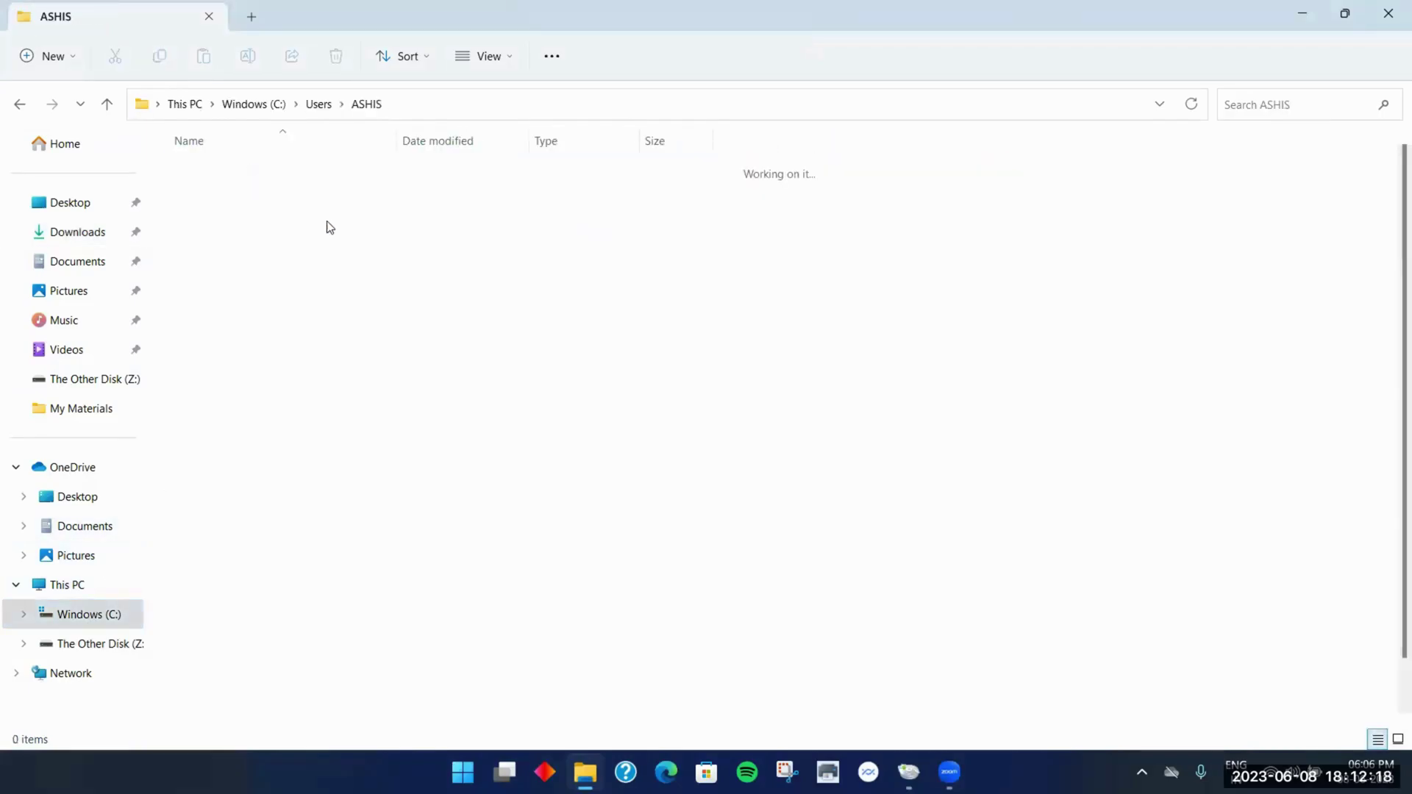
double_click(224, 416)
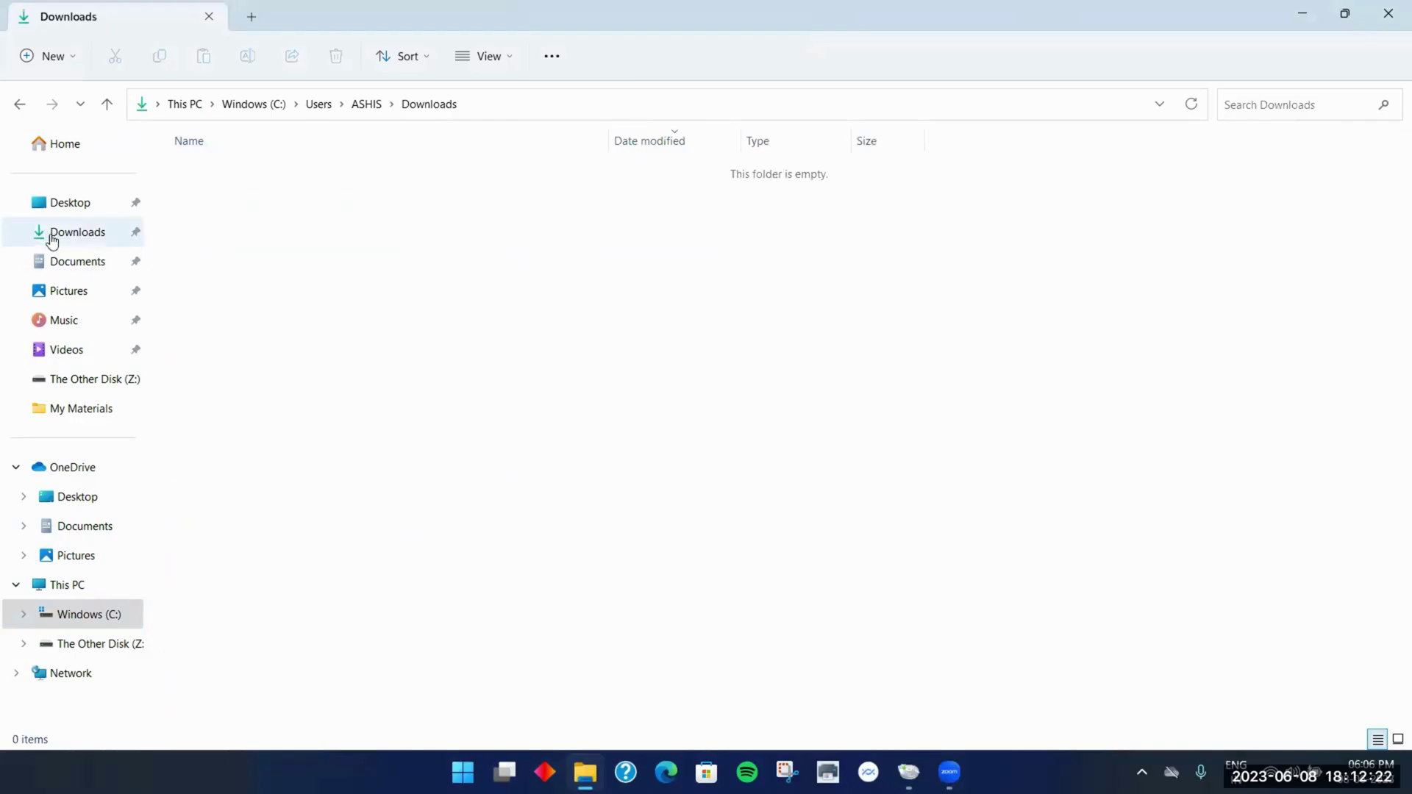
click(1302, 14)
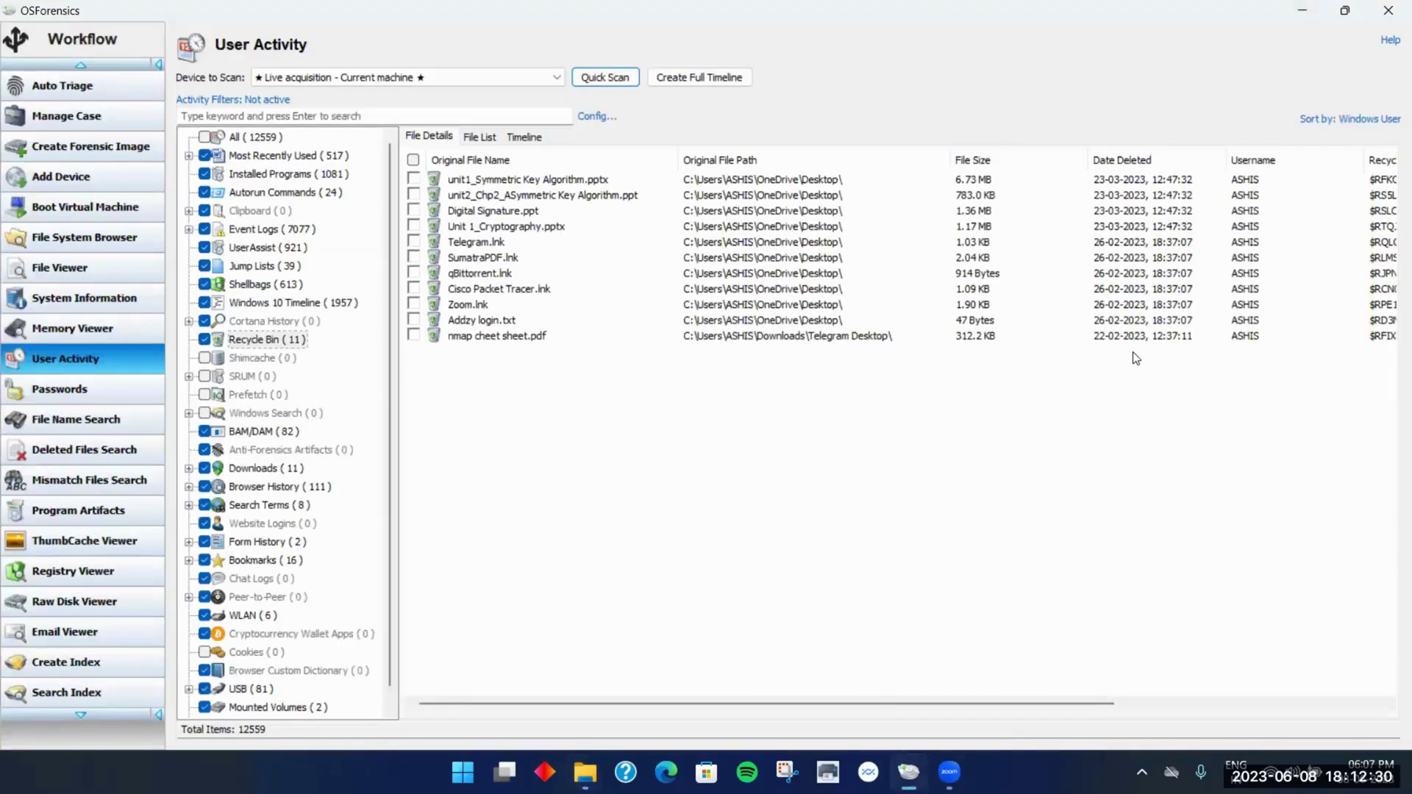
drag(1050, 704, 644, 676)
click(585, 772)
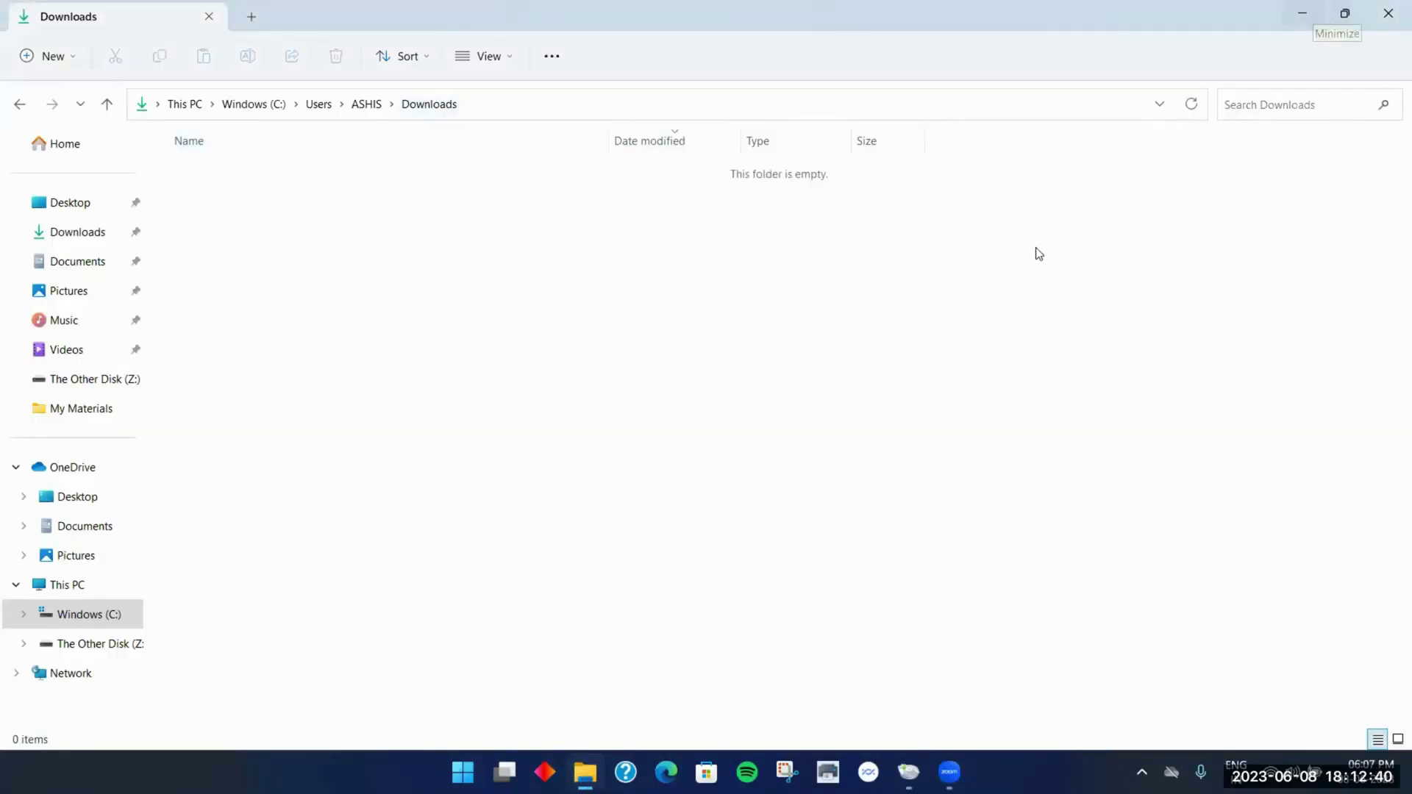
key(alt+Tab)
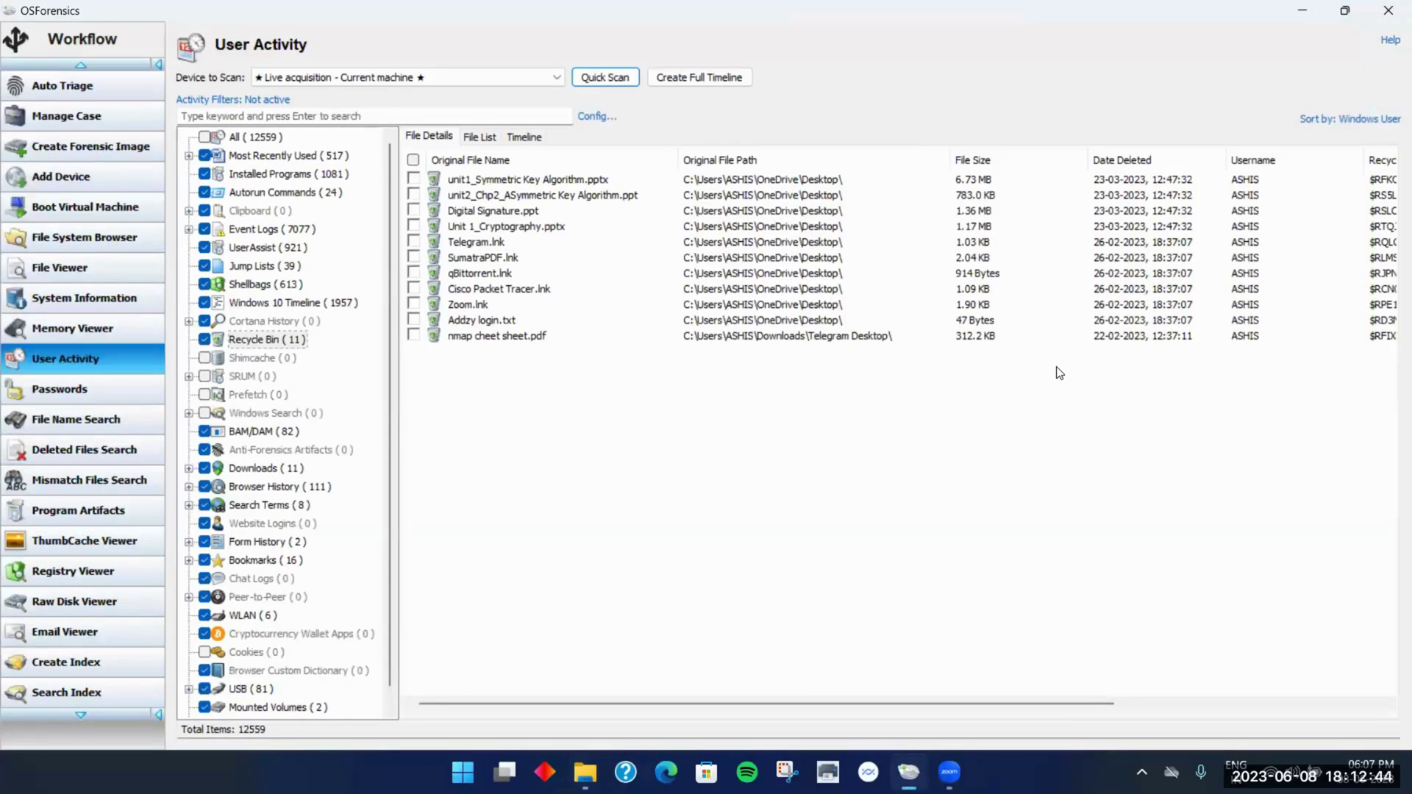
Try twice more to open nmap cheet sheet.pdf in SumatraPDF for one-time use, closing the viewer each time
right_click(857, 337)
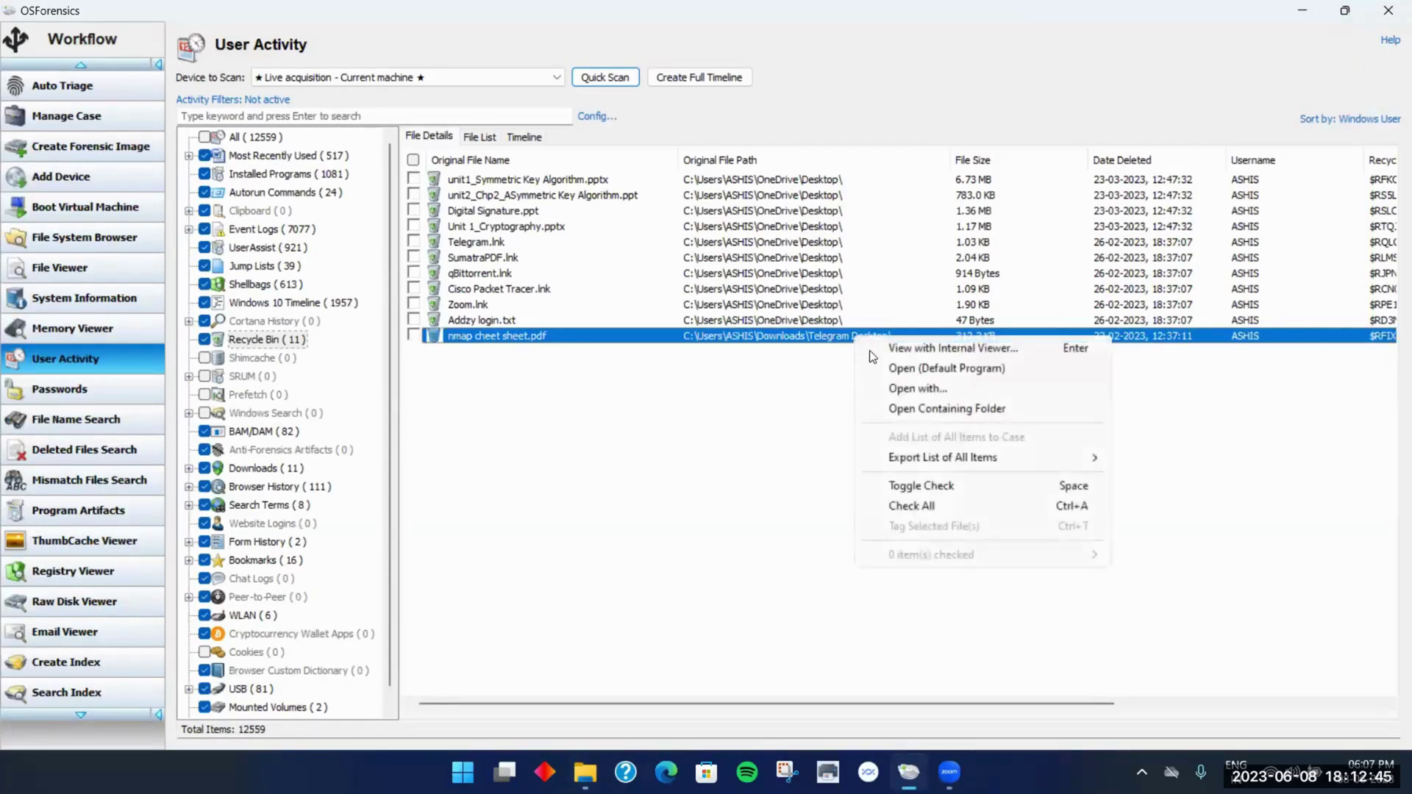
click(909, 394)
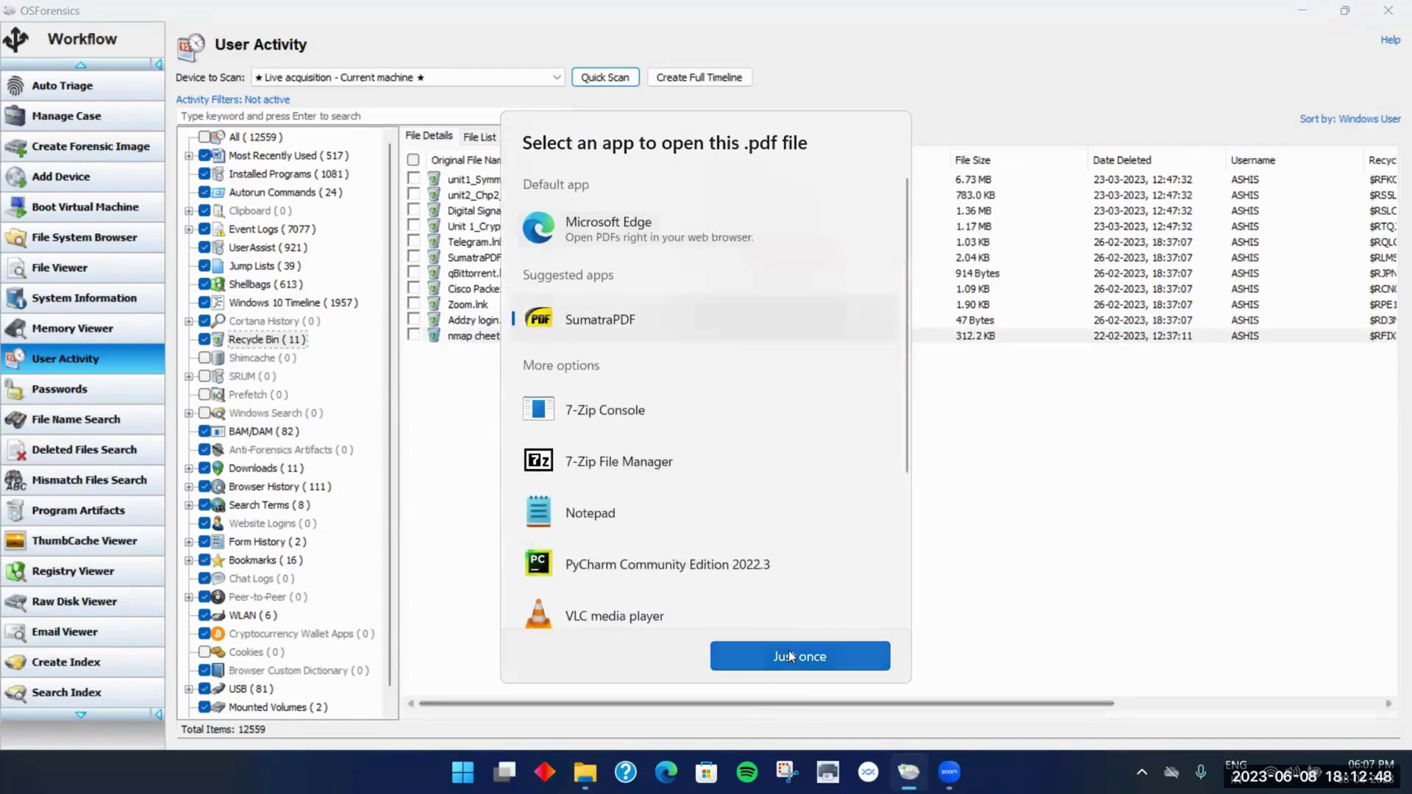
click(792, 655)
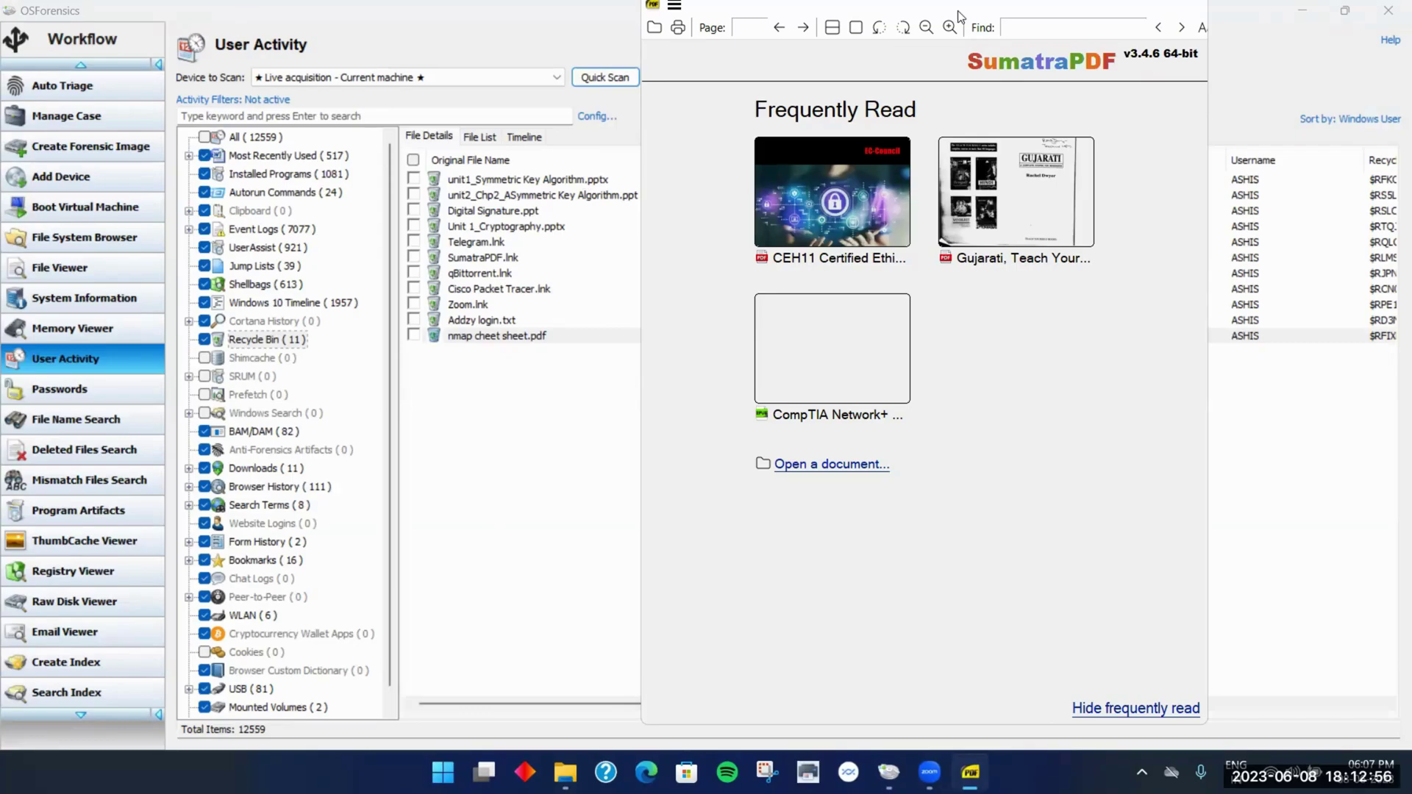
drag(960, 16, 905, 140)
click(1140, 139)
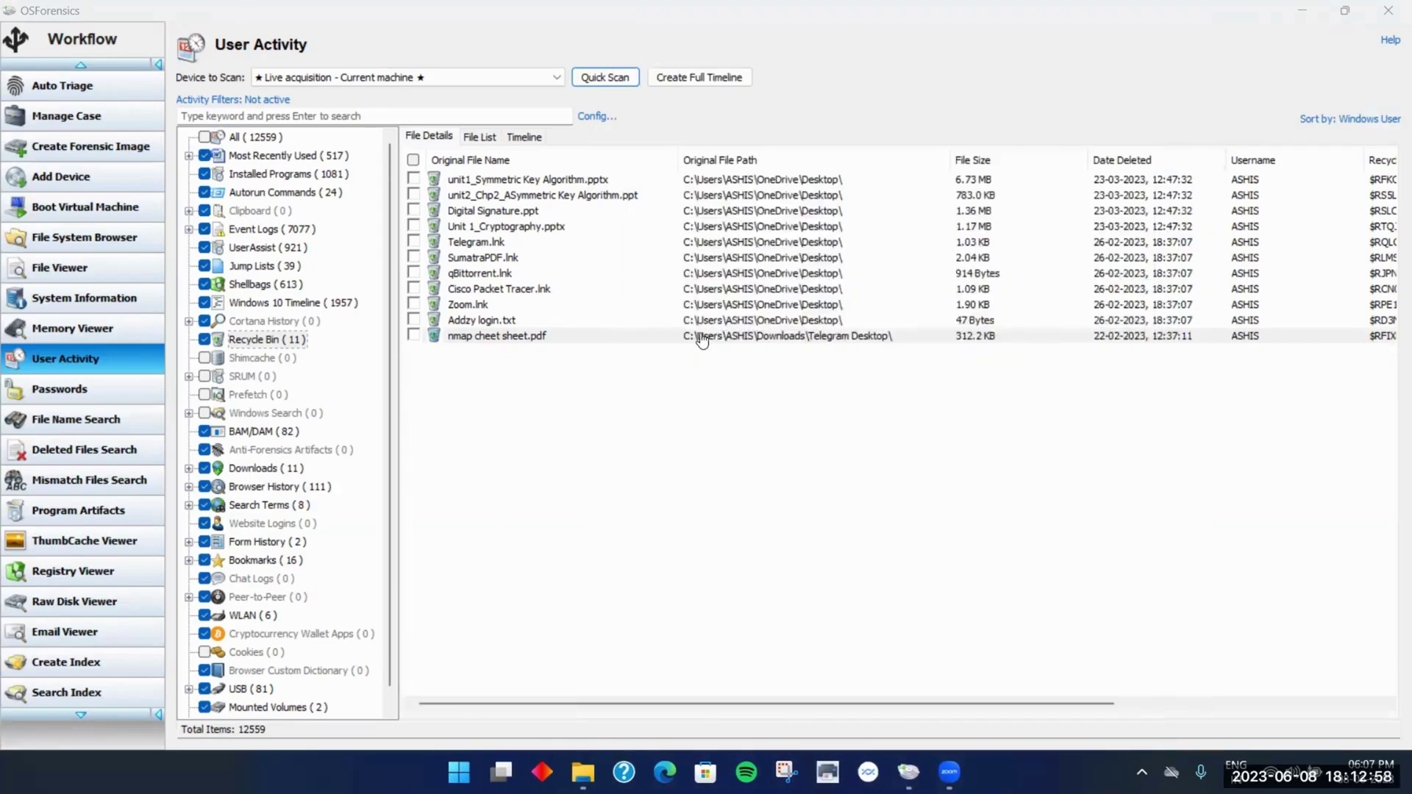
right_click(708, 340)
click(789, 382)
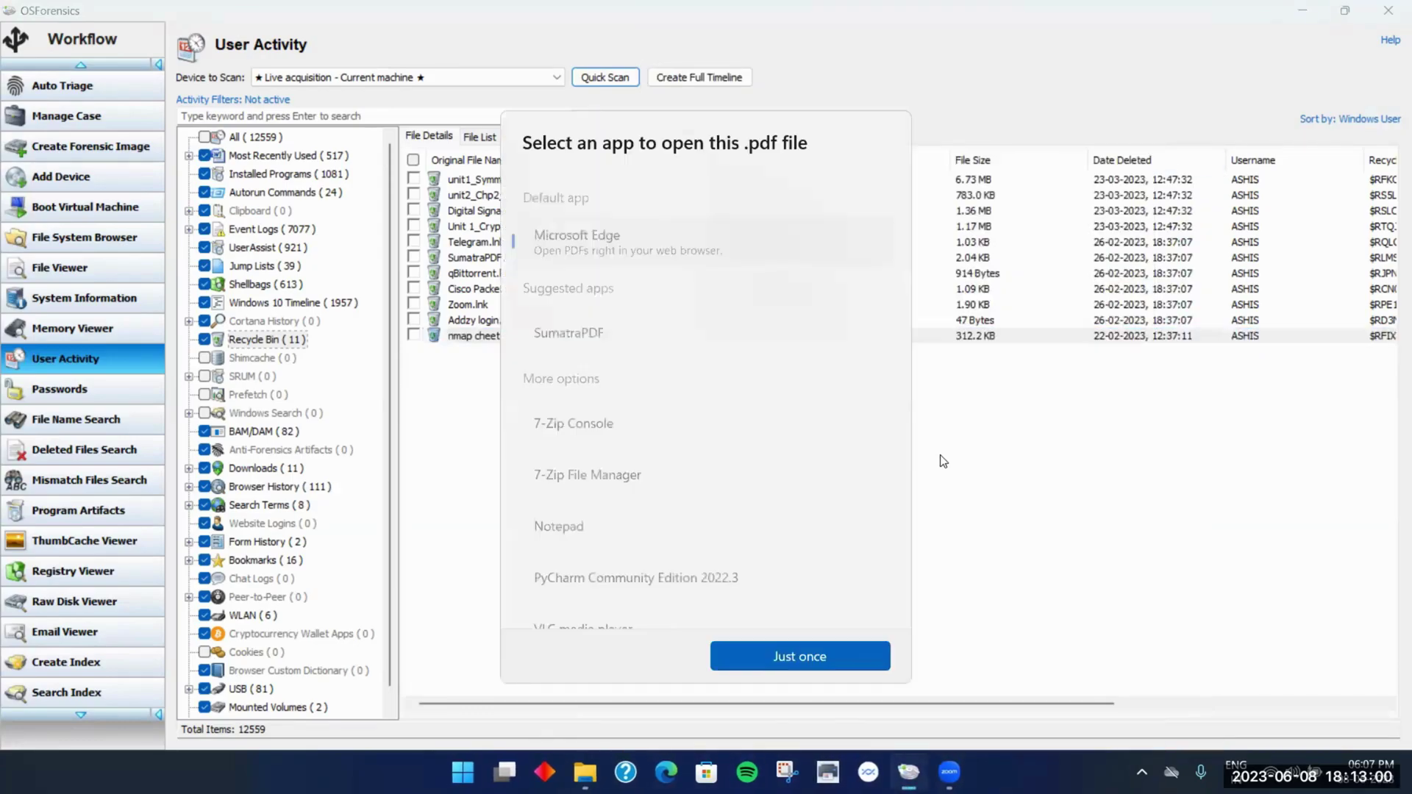
click(638, 325)
click(816, 661)
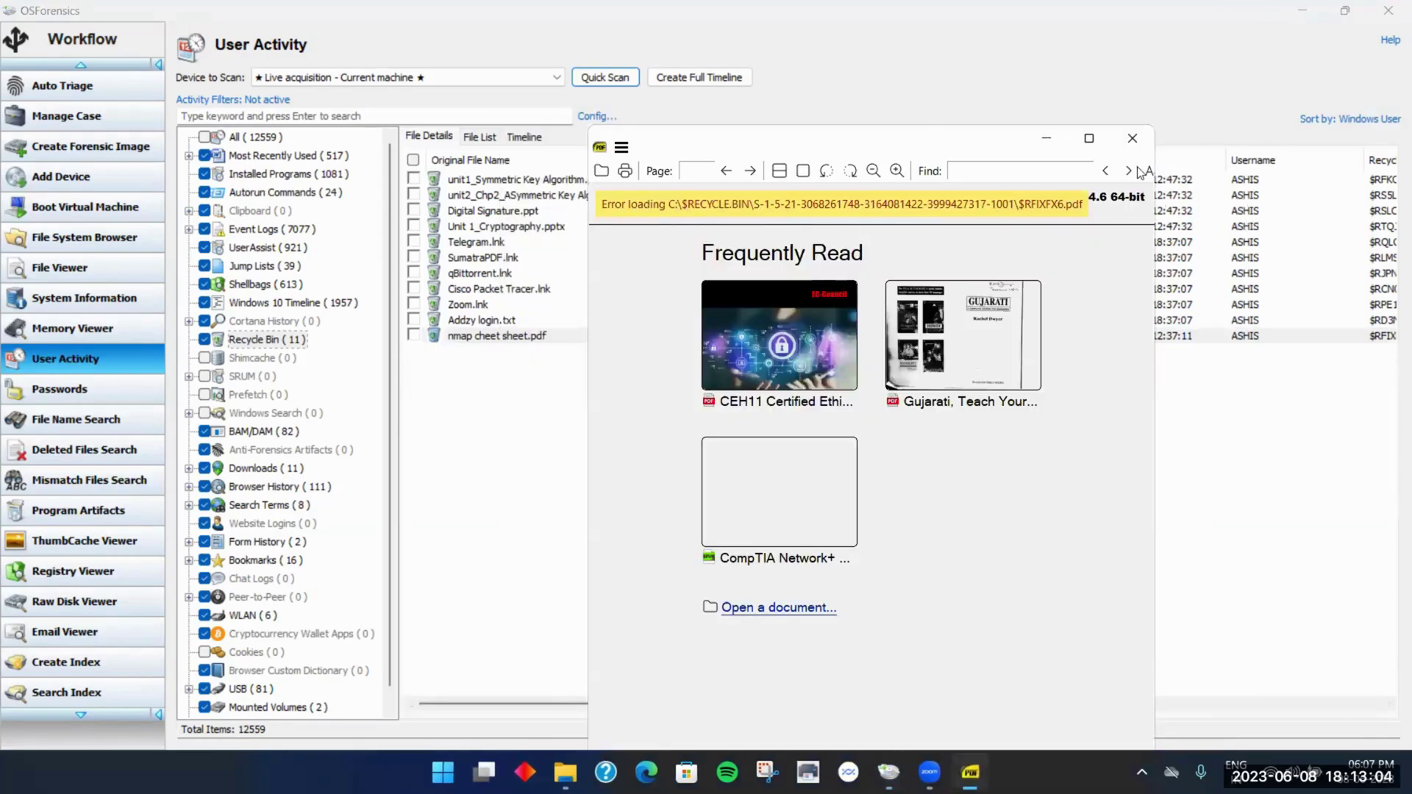
click(1138, 136)
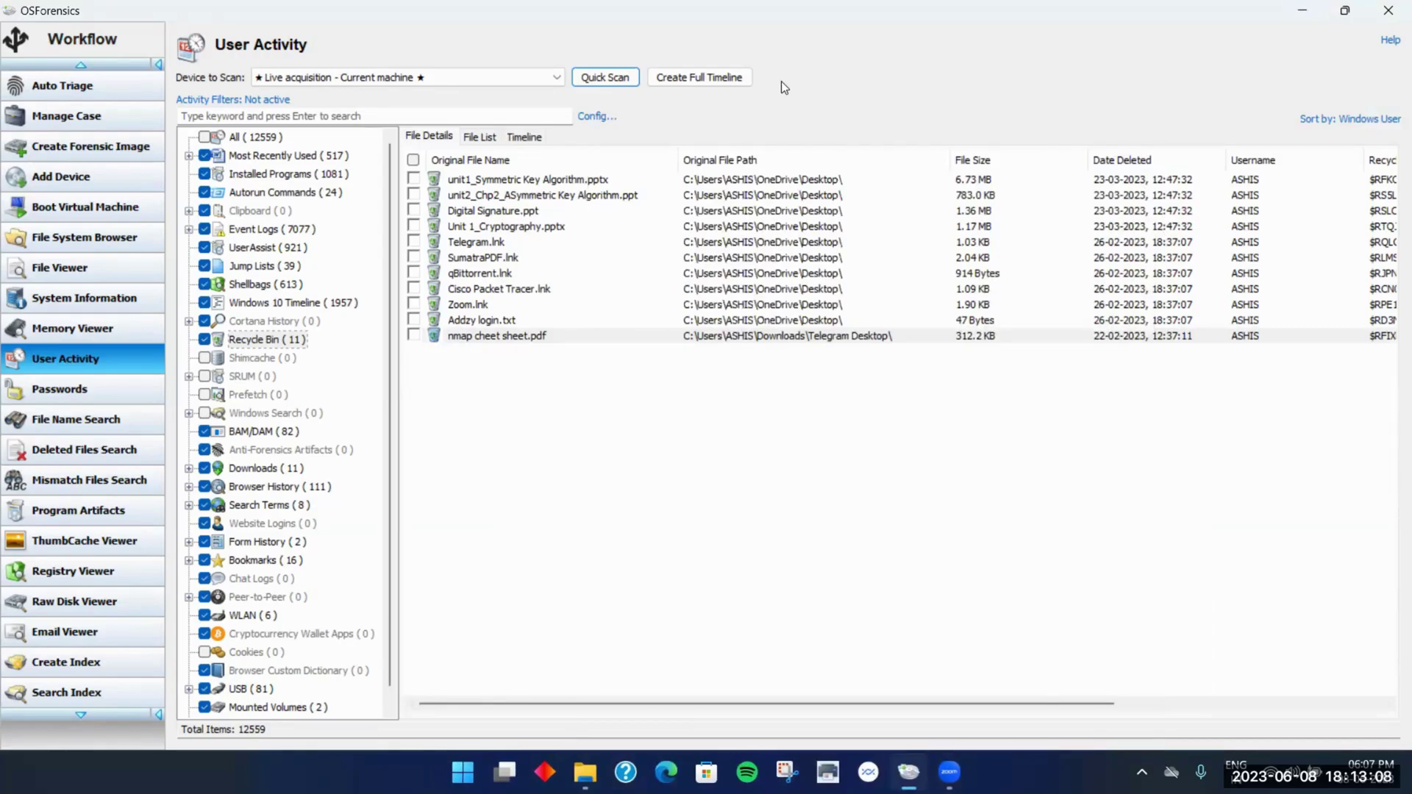
Display the BAM/DAM artifacts and widen the Executable Path column to show the full paths
click(264, 431)
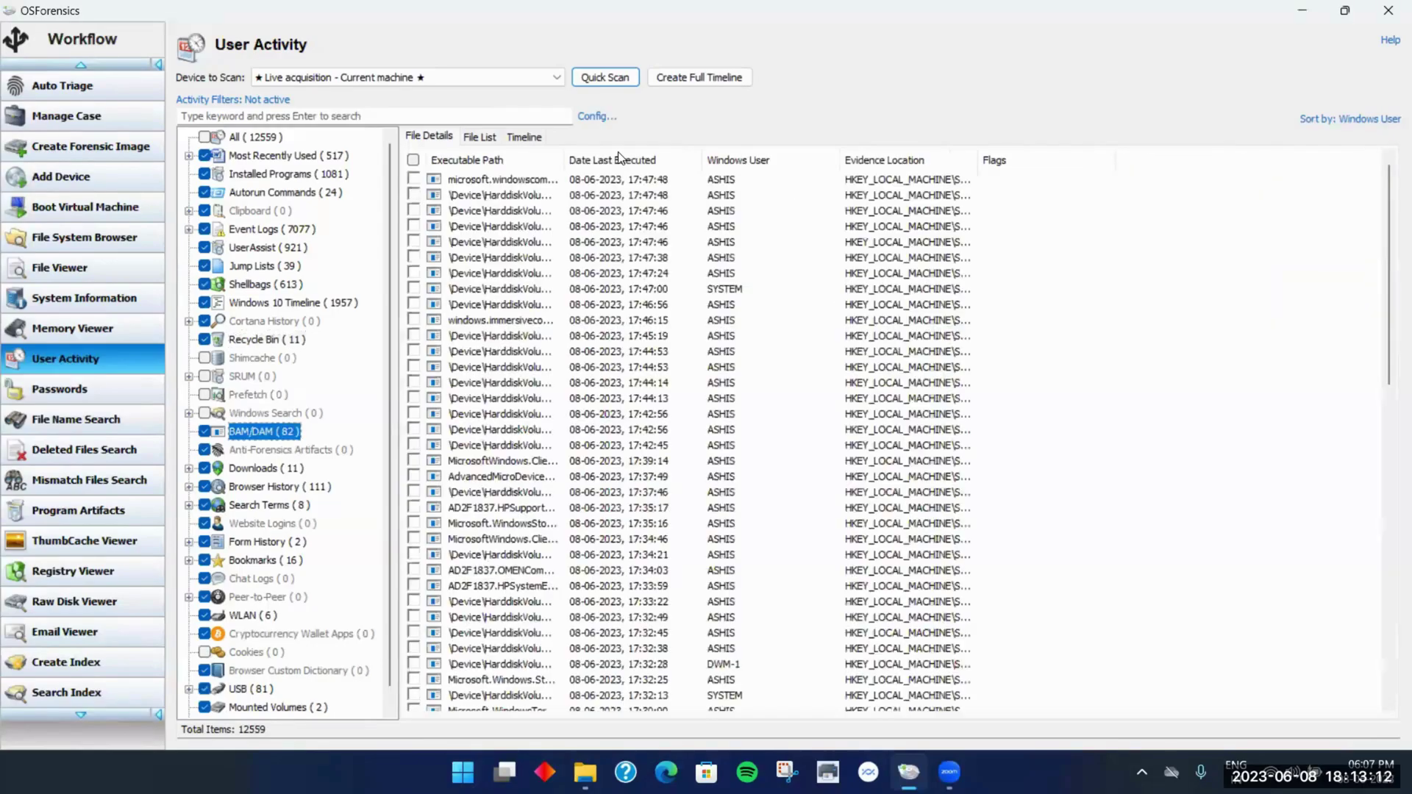
drag(564, 160, 650, 160)
drag(744, 166, 857, 161)
drag(868, 210, 891, 228)
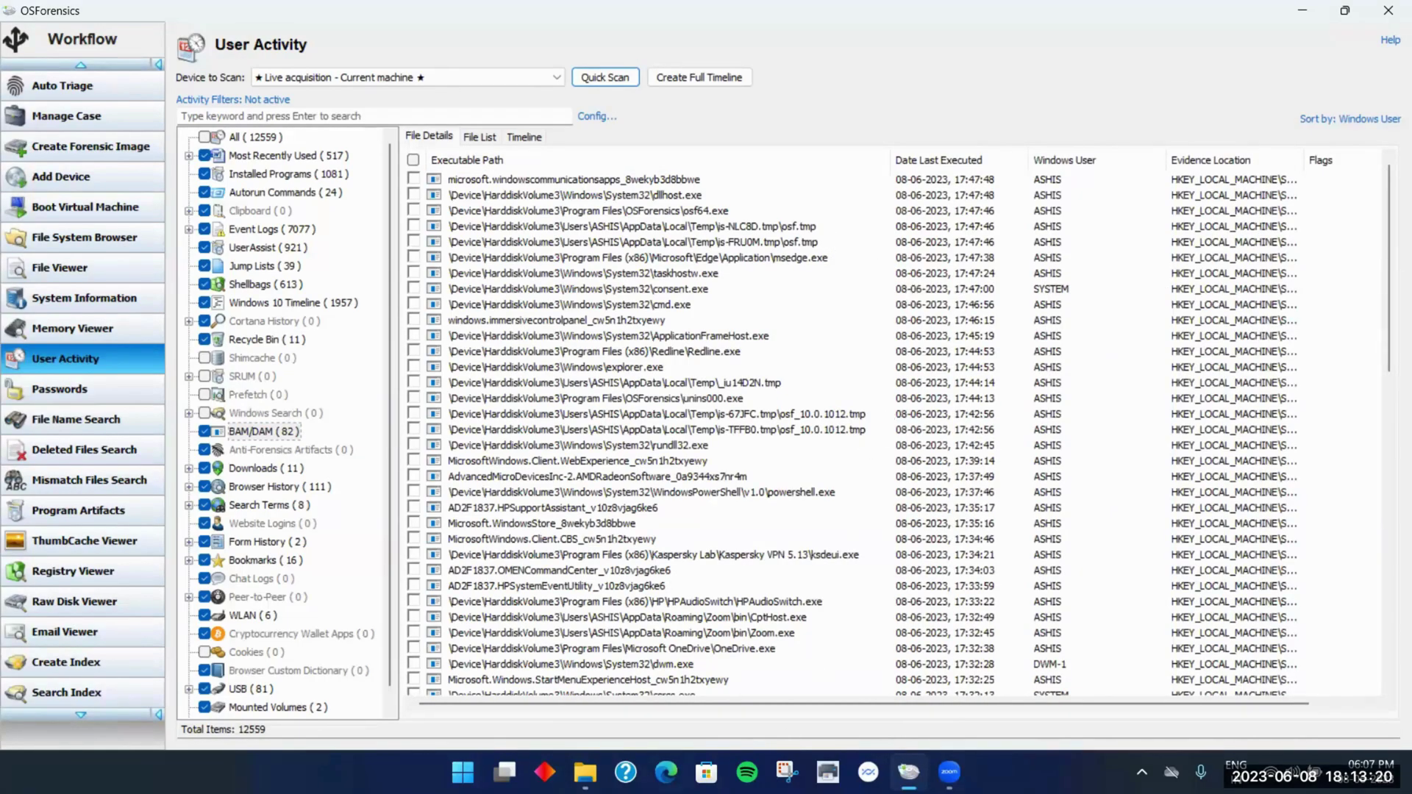
Switch to Microsoft Edge, search Google for "bam/dam forensics", and open the article on evidences of program execution on Windows systems
click(667, 773)
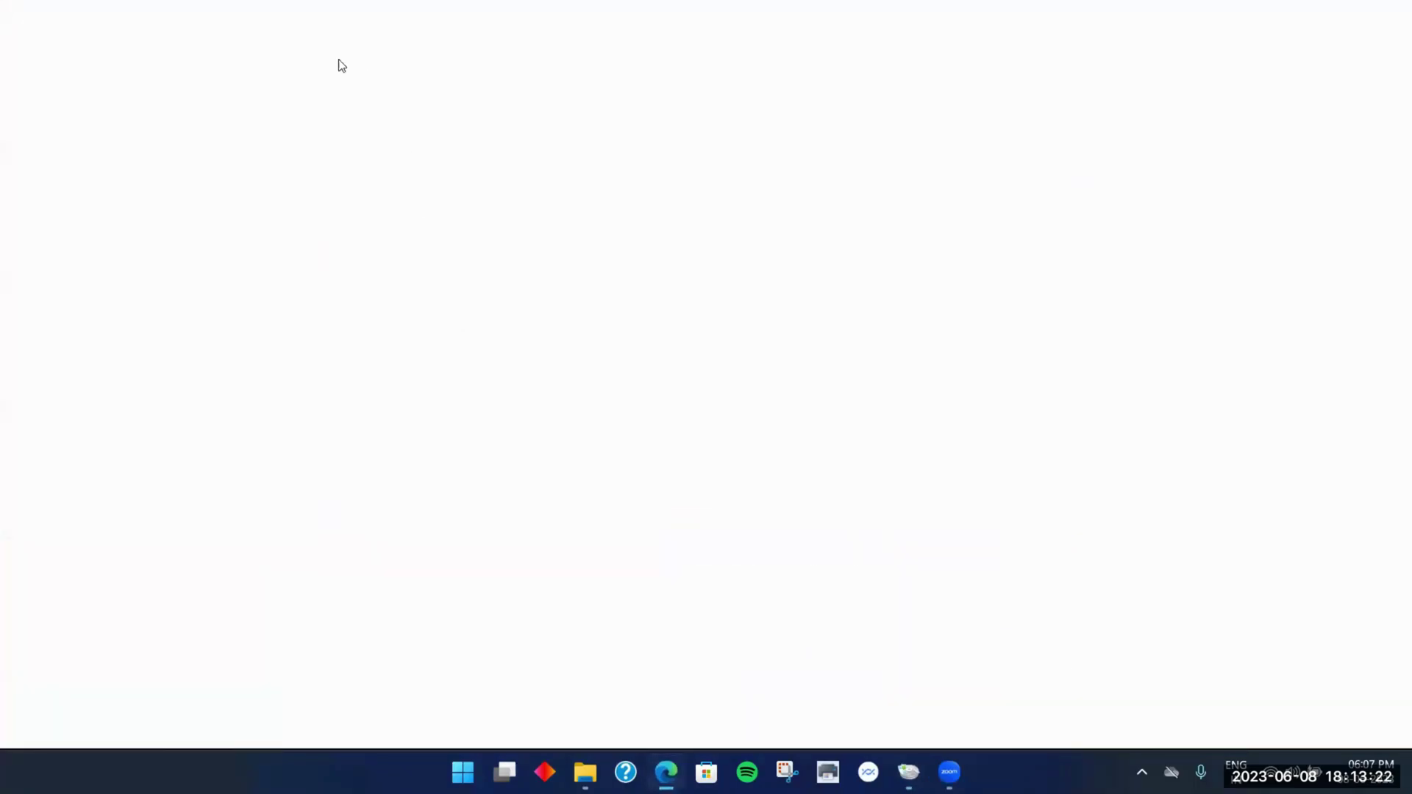
text(BAM/DAM)
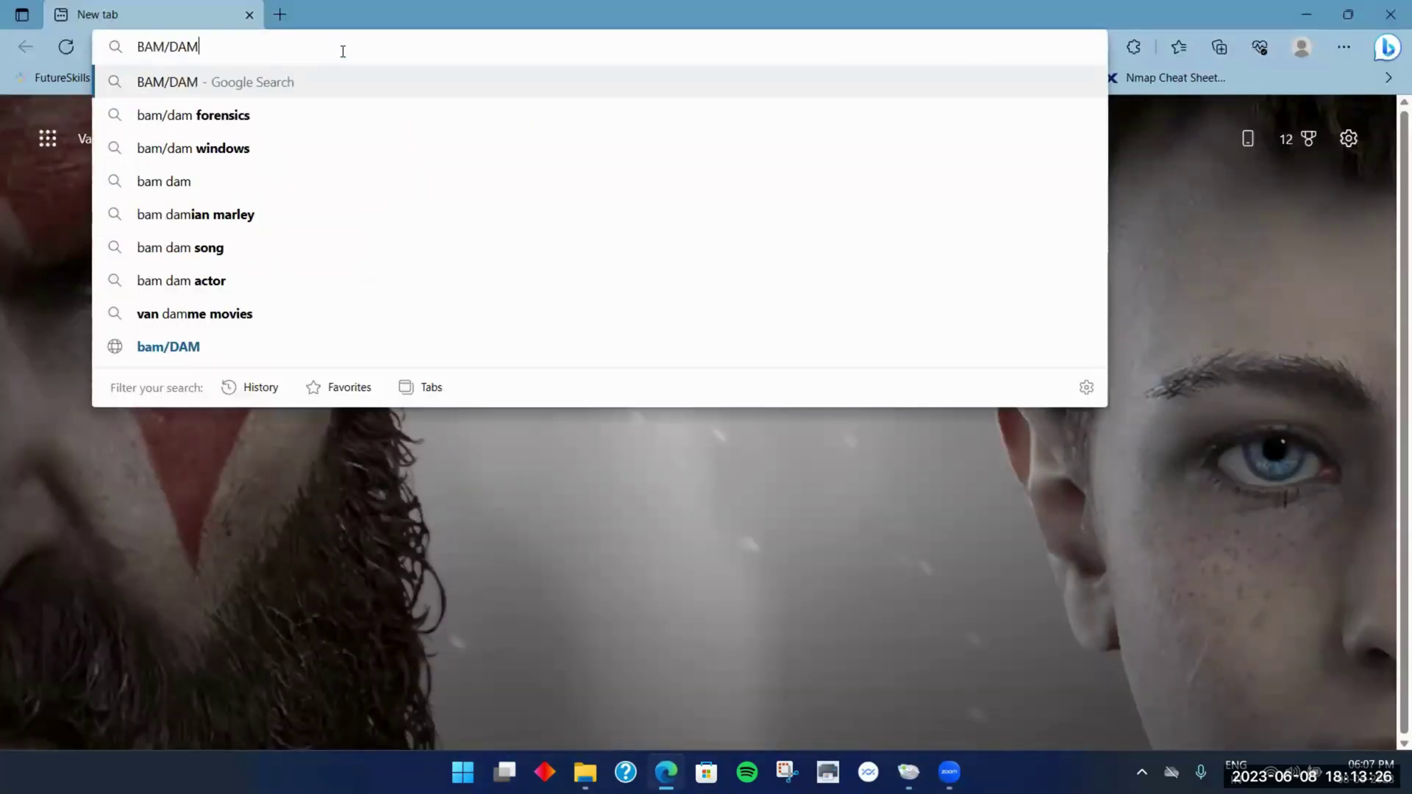
click(353, 115)
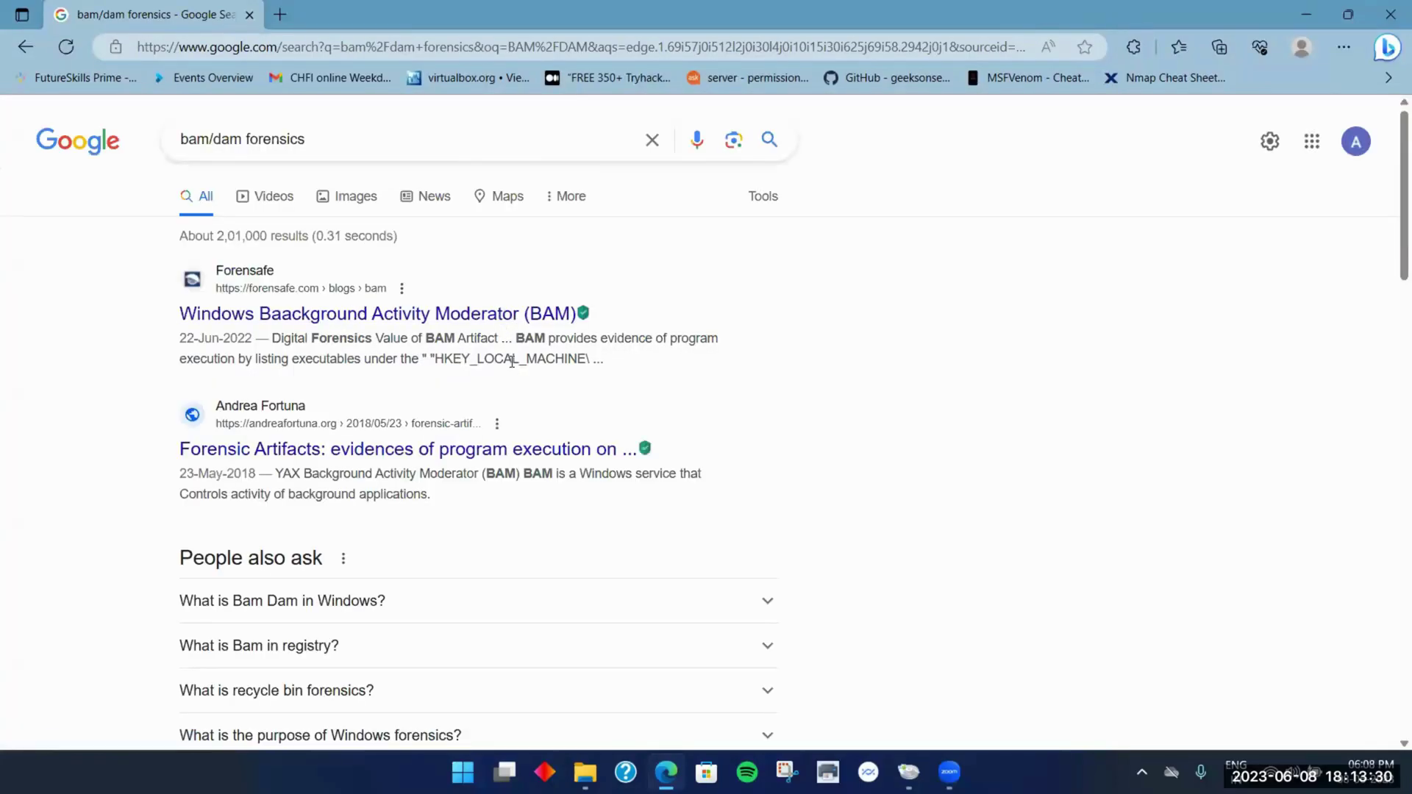
click(525, 450)
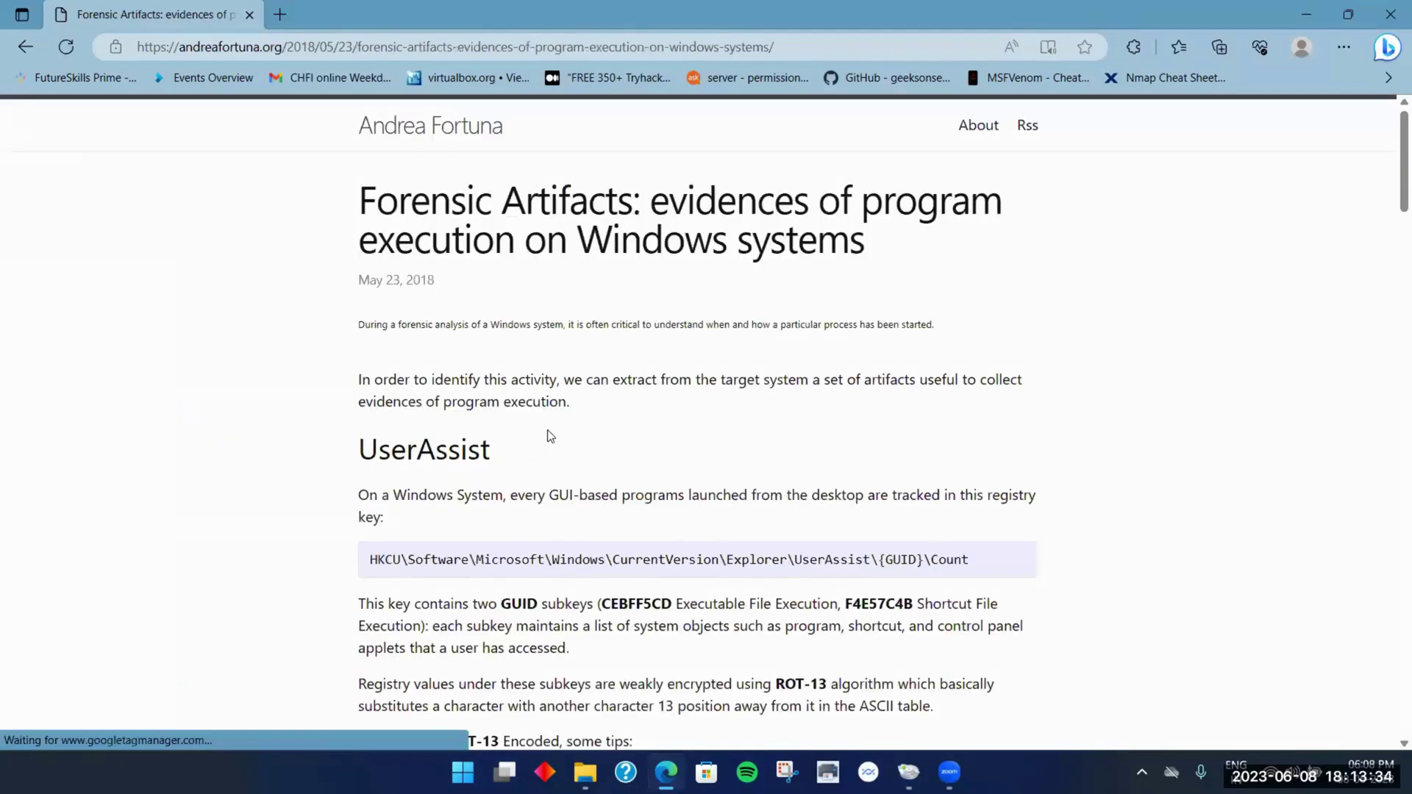
Read the article's Background Activity Moderator (BAM) section and its registry path, and switch back to the BAM/DAM artifacts in OSForensics
scroll(574, 425, down, 3)
scroll(633, 405, down, 6)
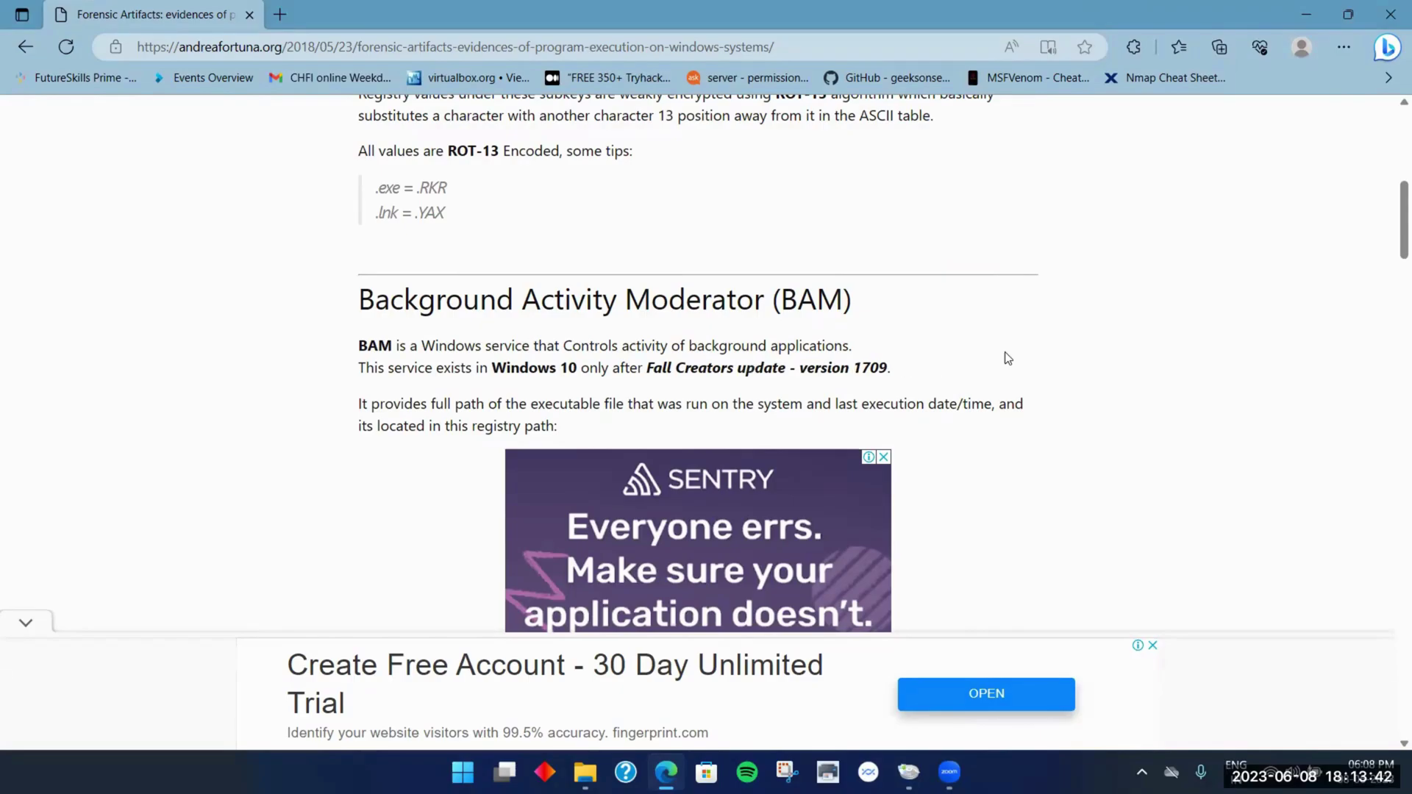
scroll(1008, 356, down, 4)
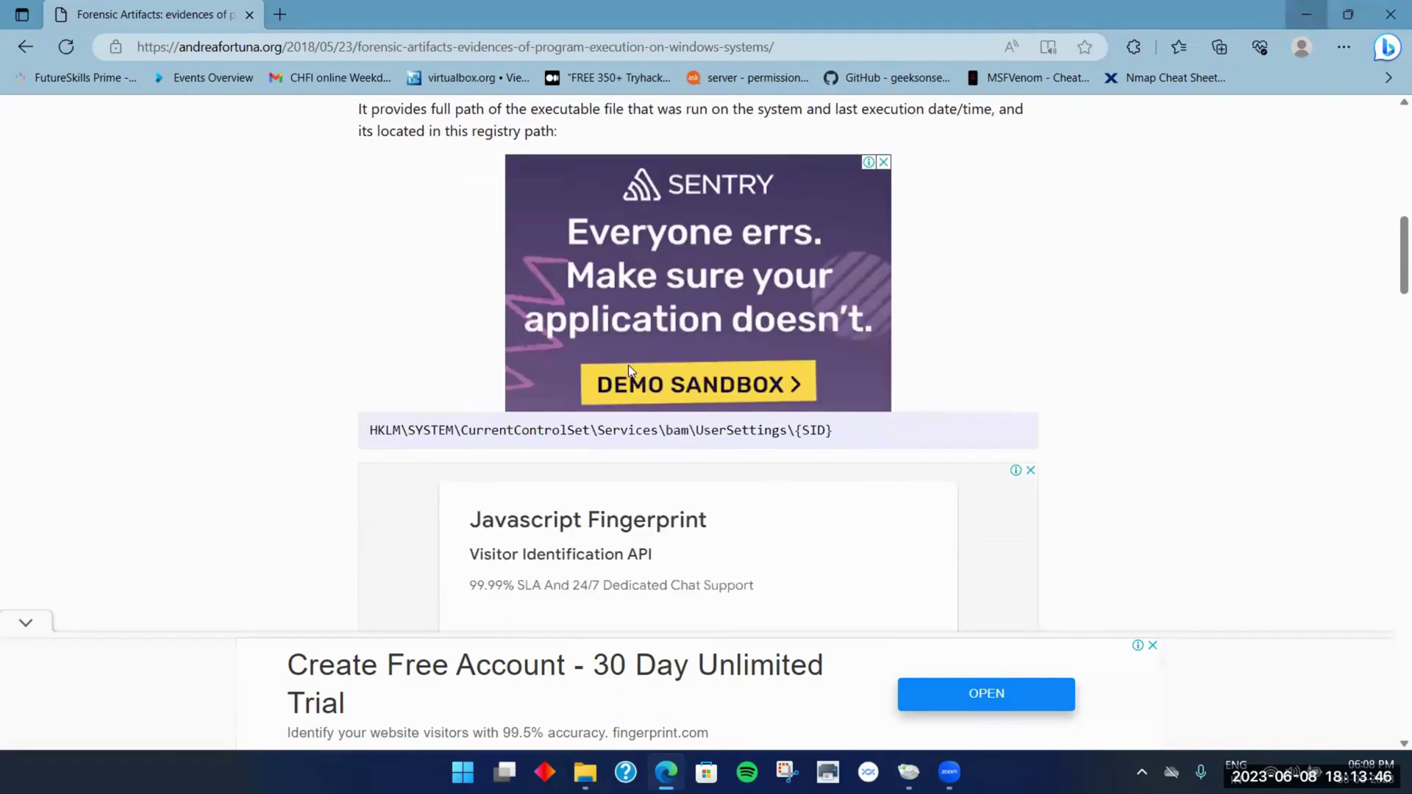
key(alt+Tab)
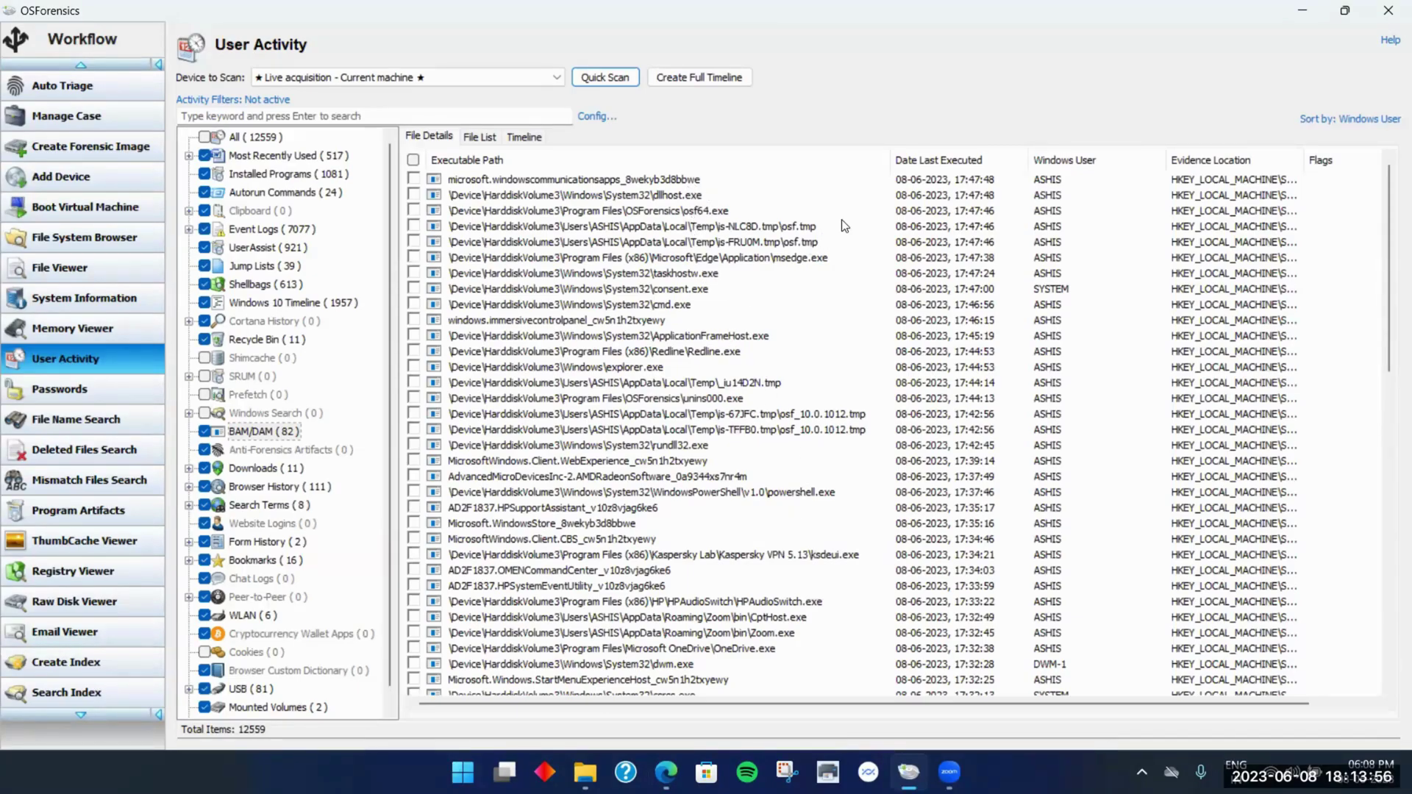
Examine the executable paths and last-executed dates in the BAM/DAM list, from the two psf.tmp entries down to the SpotifyMusic entry
click(737, 228)
click(750, 242)
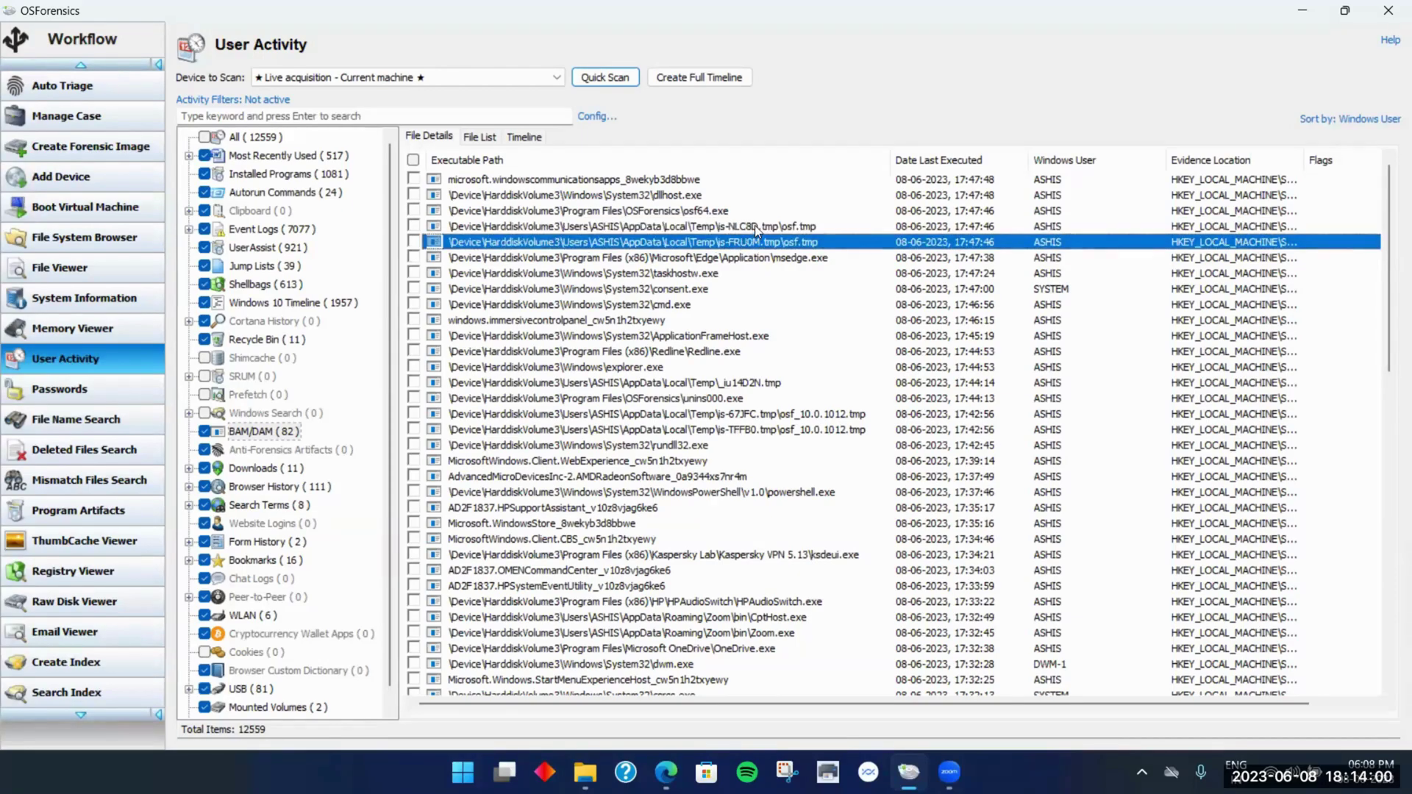
click(754, 225)
click(764, 244)
scroll(822, 383, down, 2)
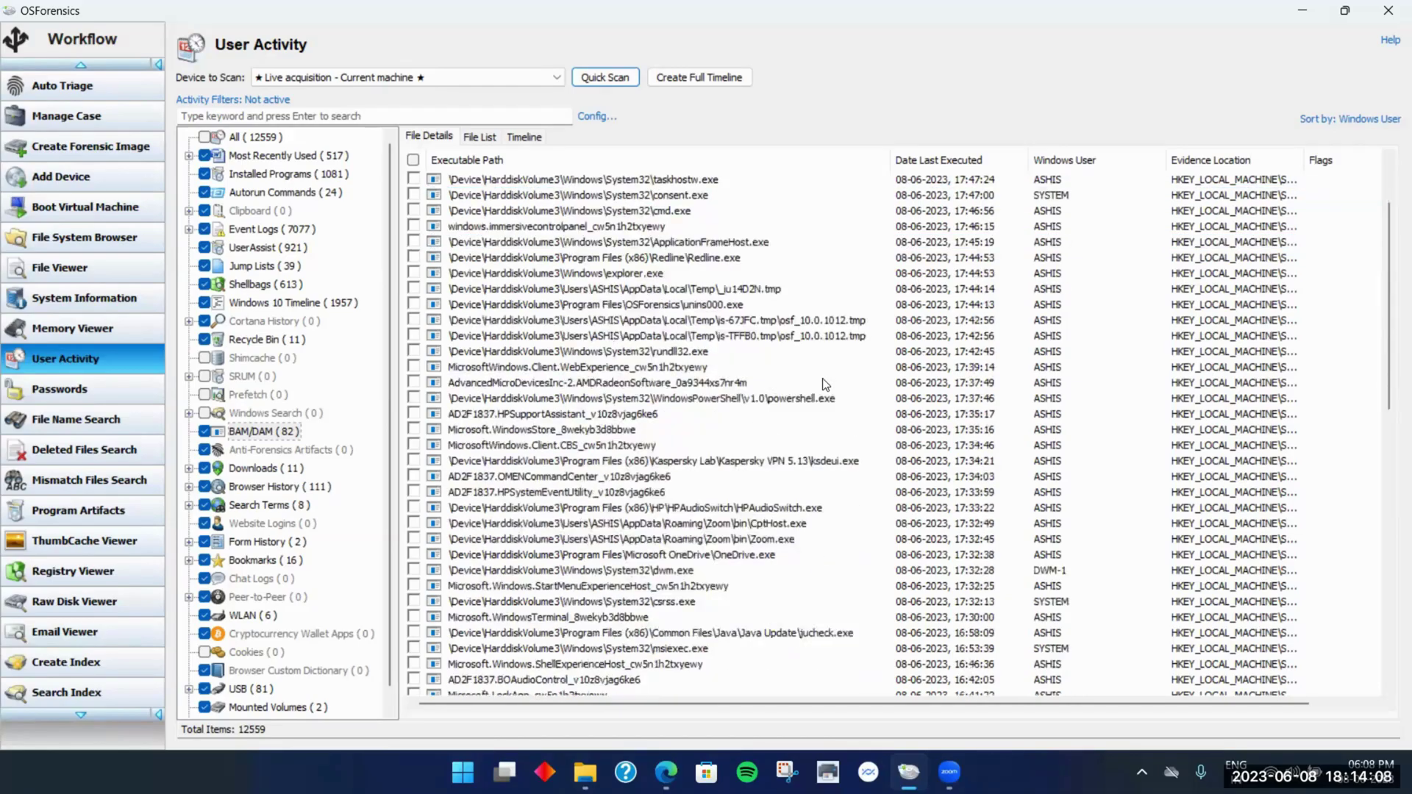
scroll(824, 382, down, 2)
scroll(761, 508, down, 6)
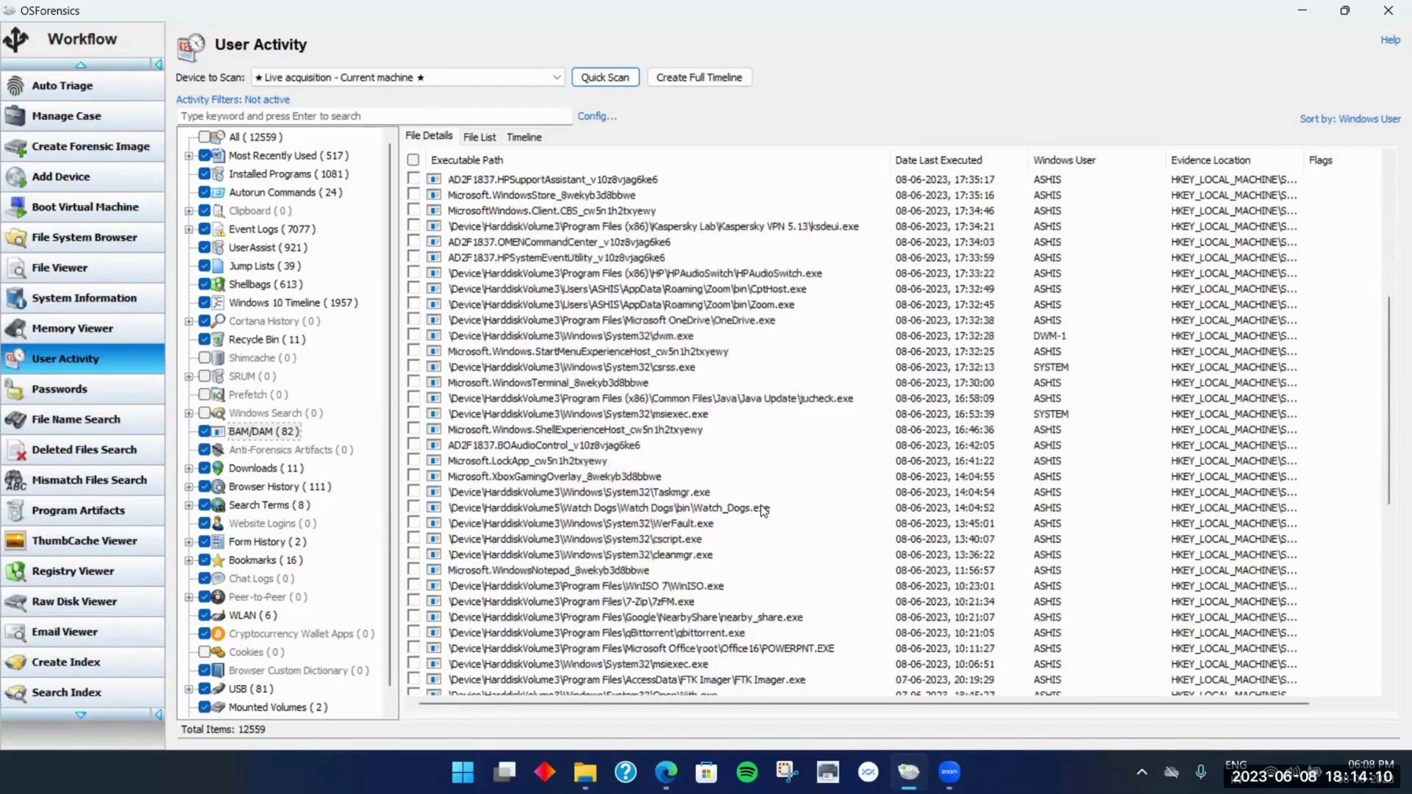
scroll(765, 504, down, 6)
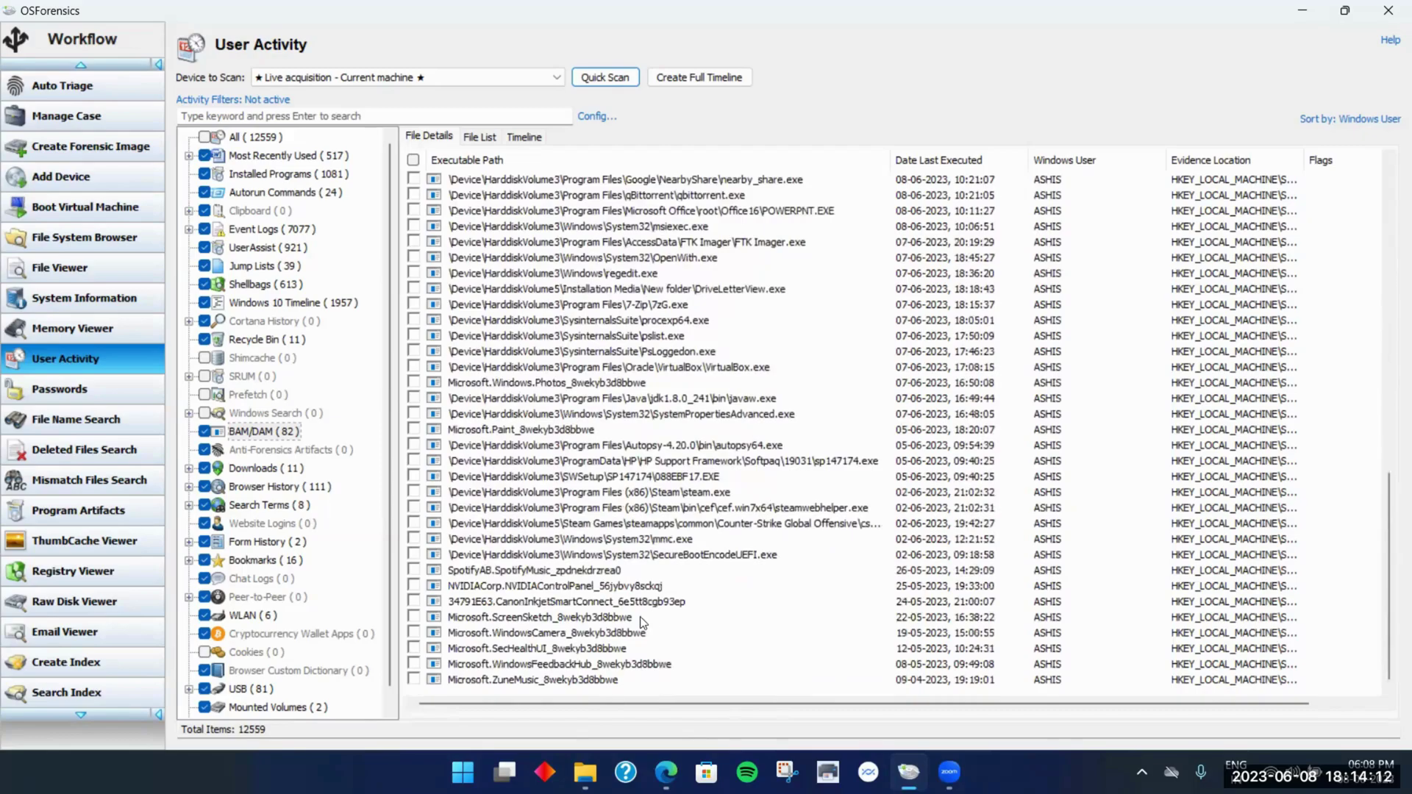
click(588, 573)
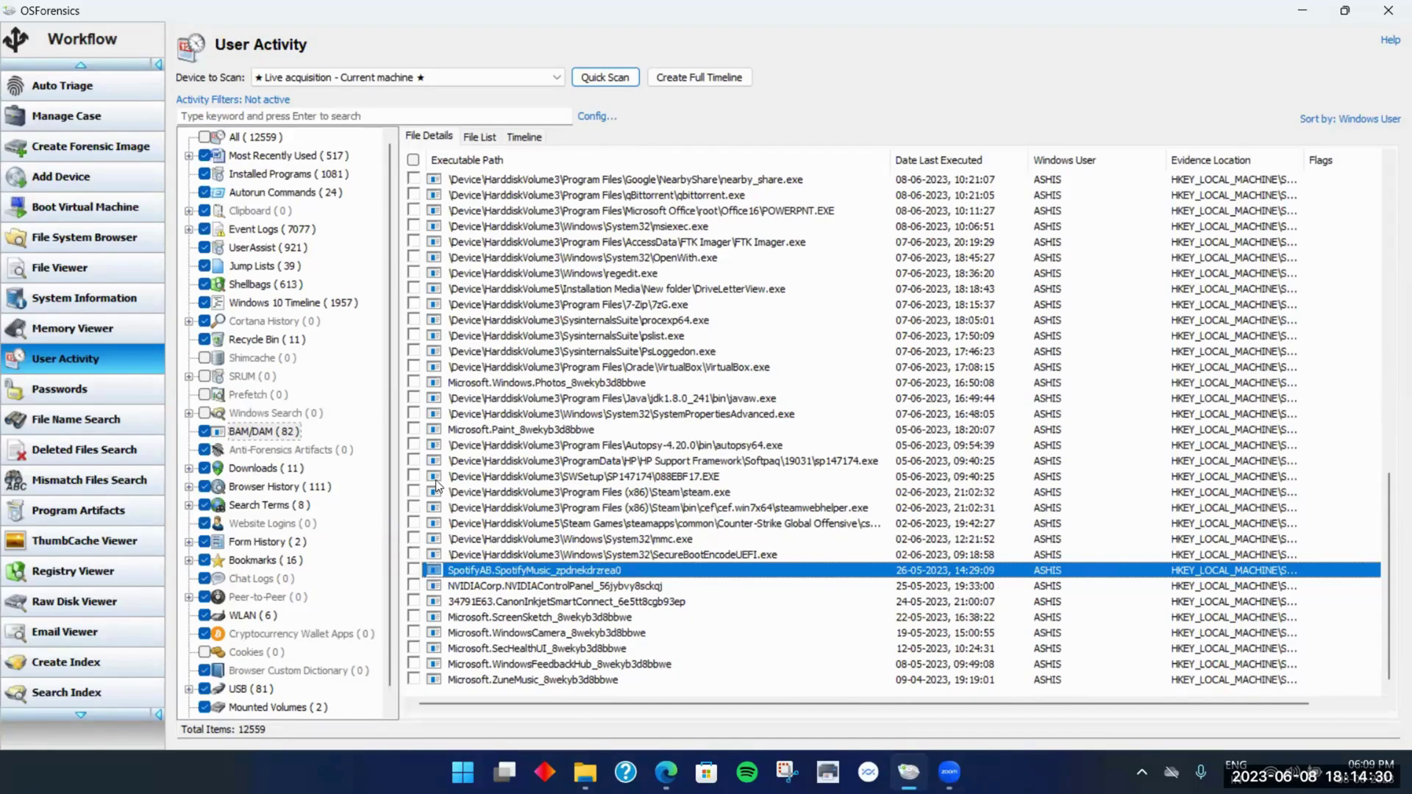
Display the Downloads artifacts and widen the File Name and Source URL columns to show the full names and addresses
click(288, 471)
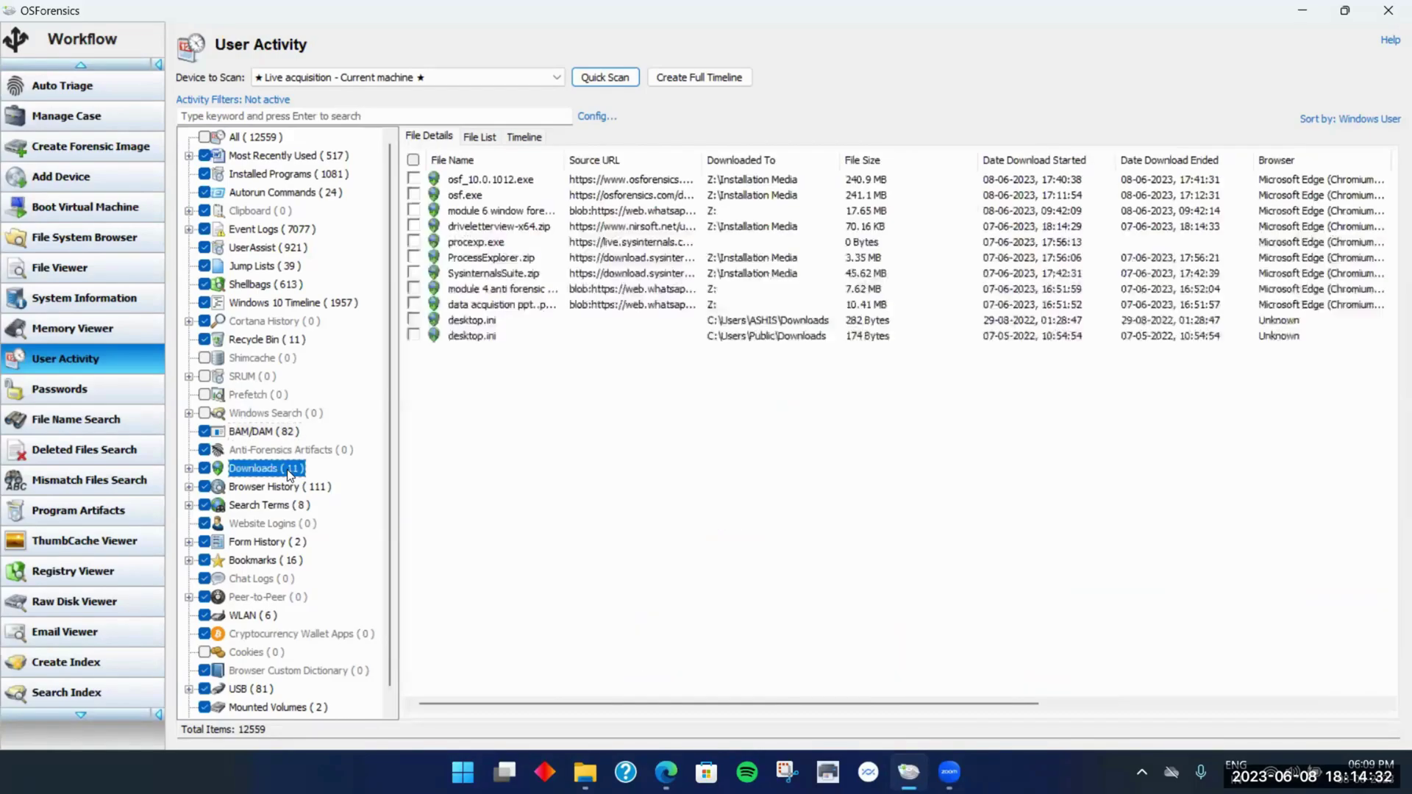
drag(563, 155, 671, 156)
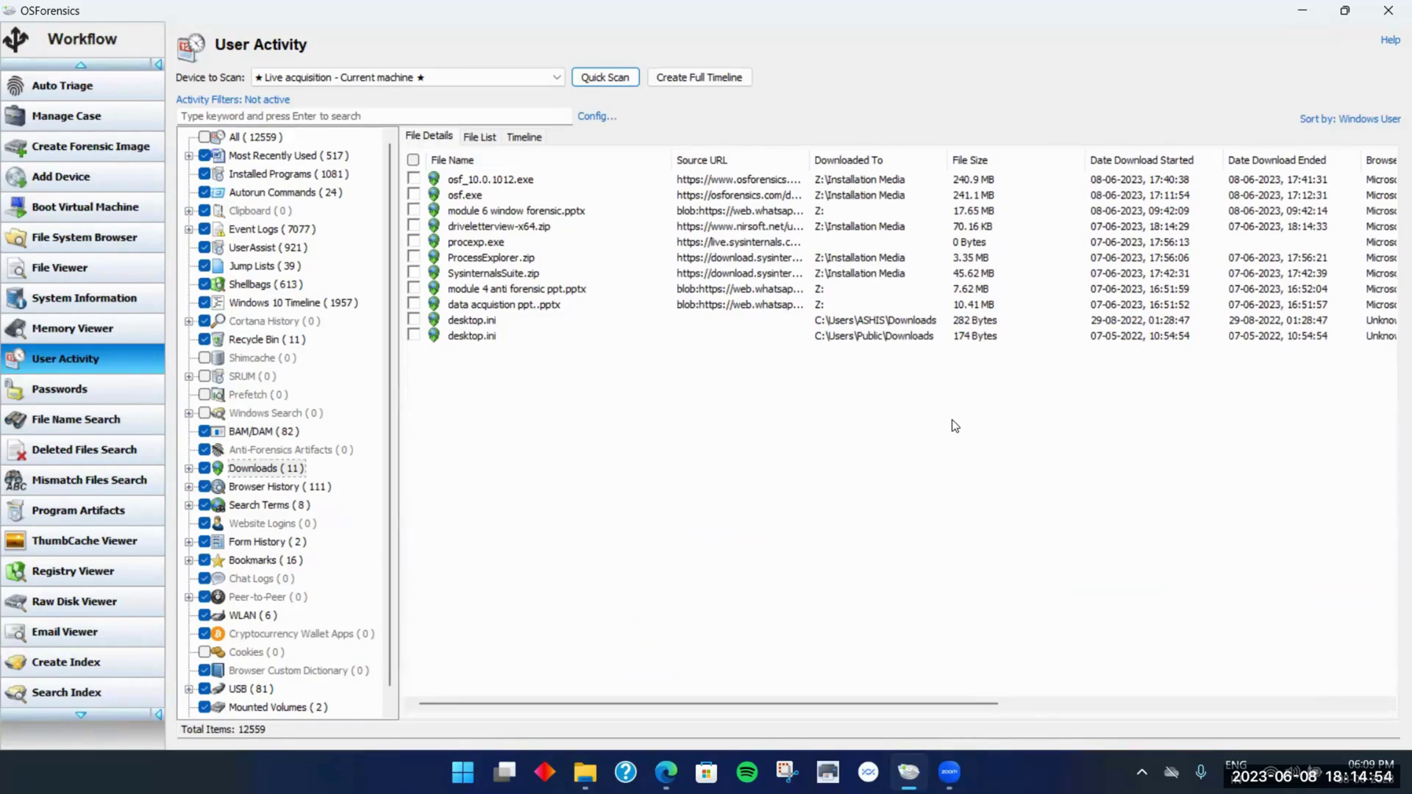
drag(671, 156, 609, 157)
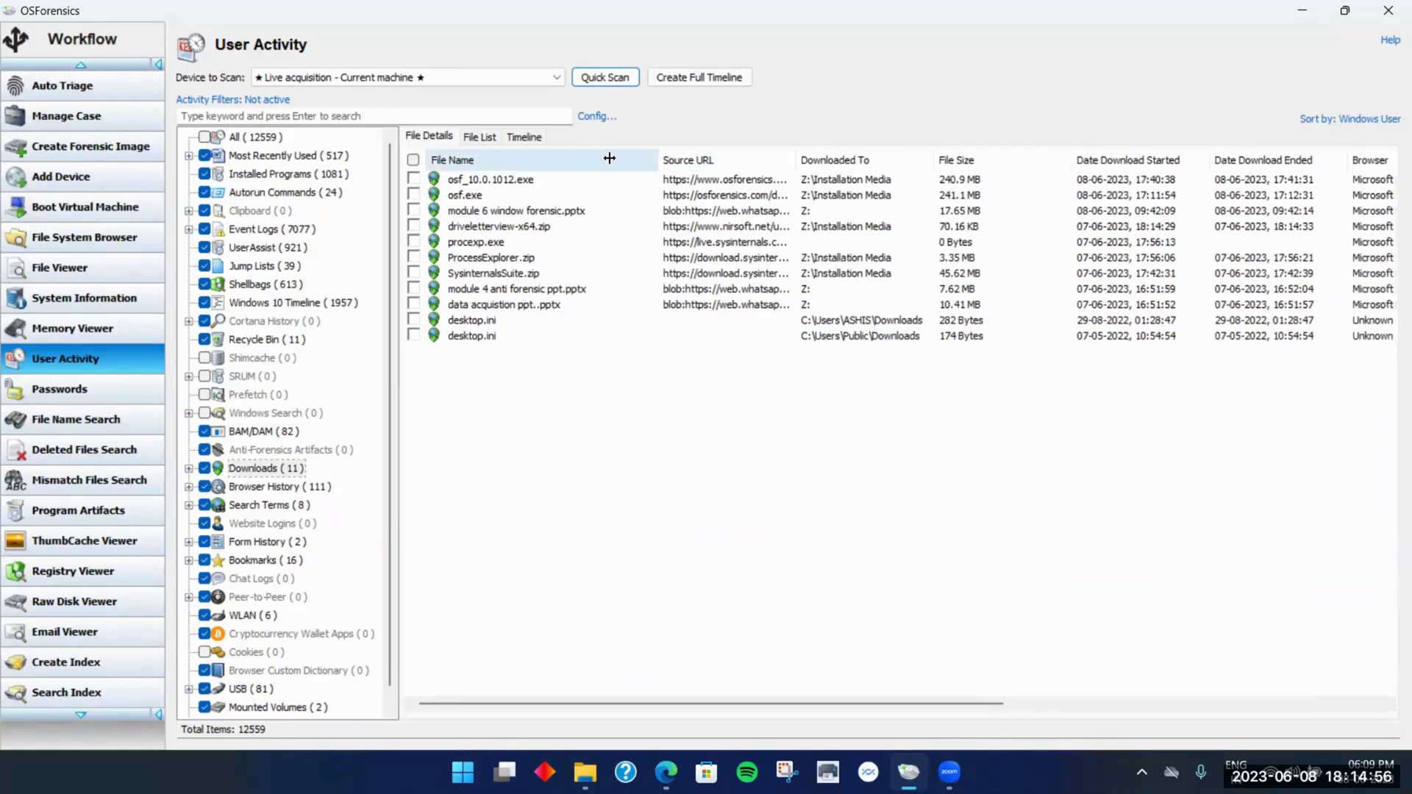
drag(746, 155, 958, 155)
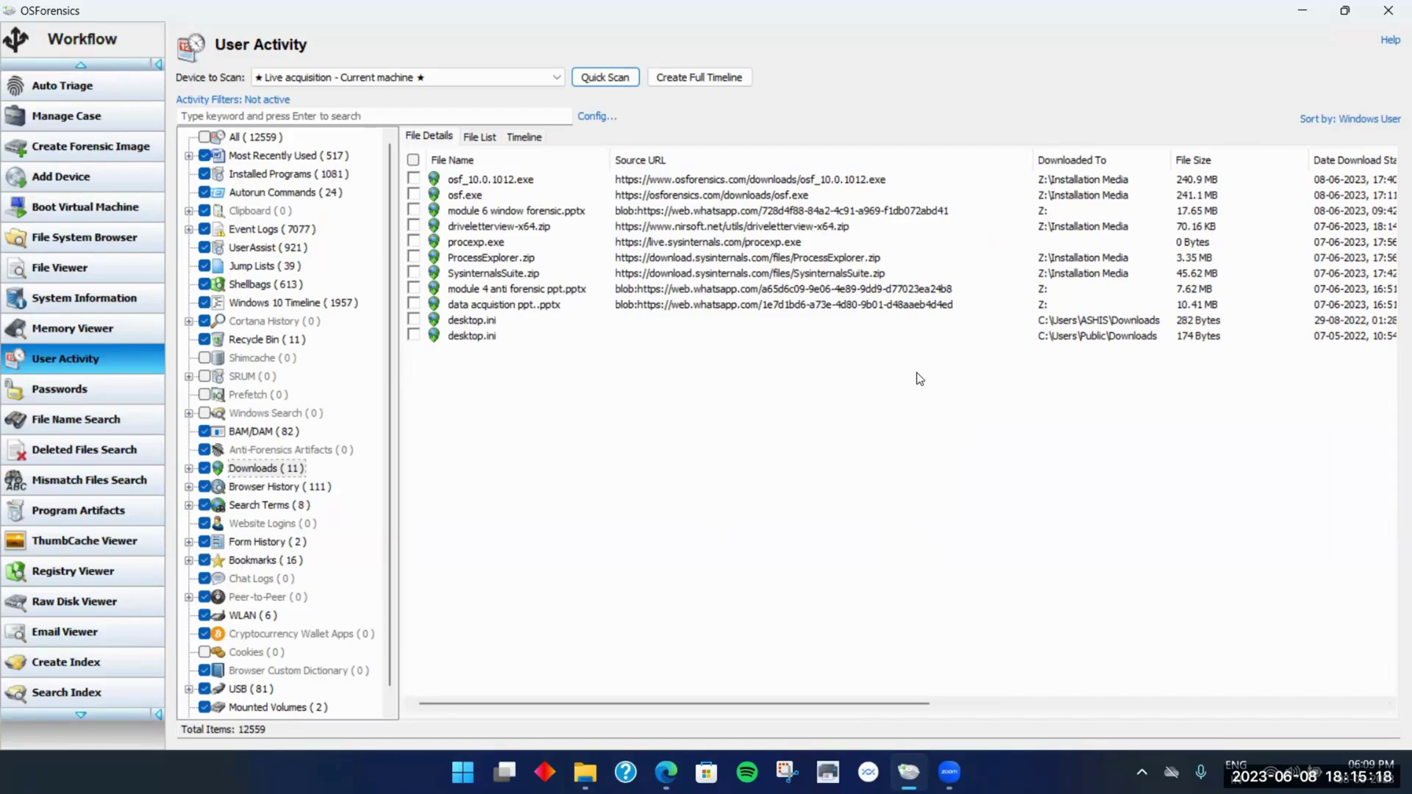
Try to open the source URL of module 6 window forensic.pptx with the default system browser, and dismiss the prompt
right_click(826, 212)
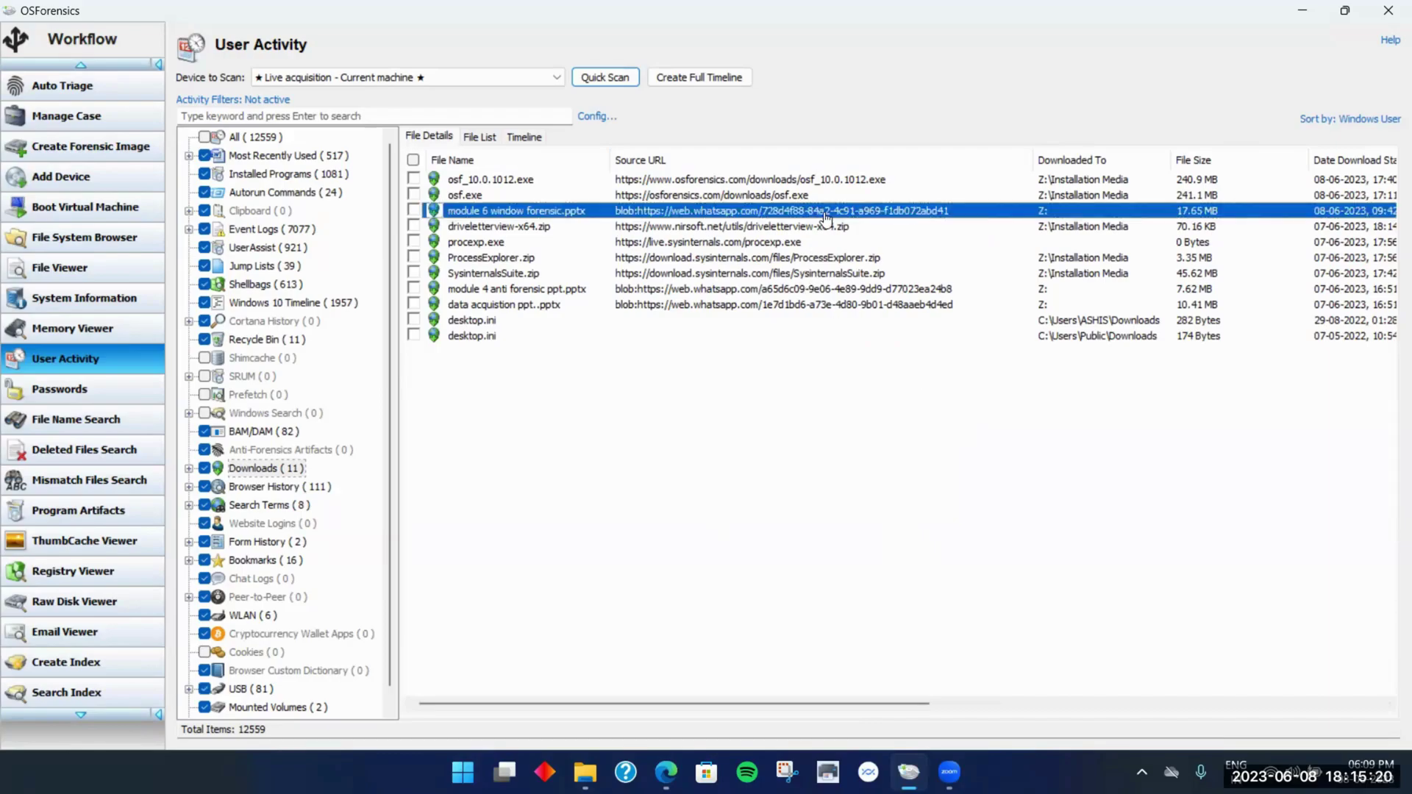
click(621, 213)
click(963, 214)
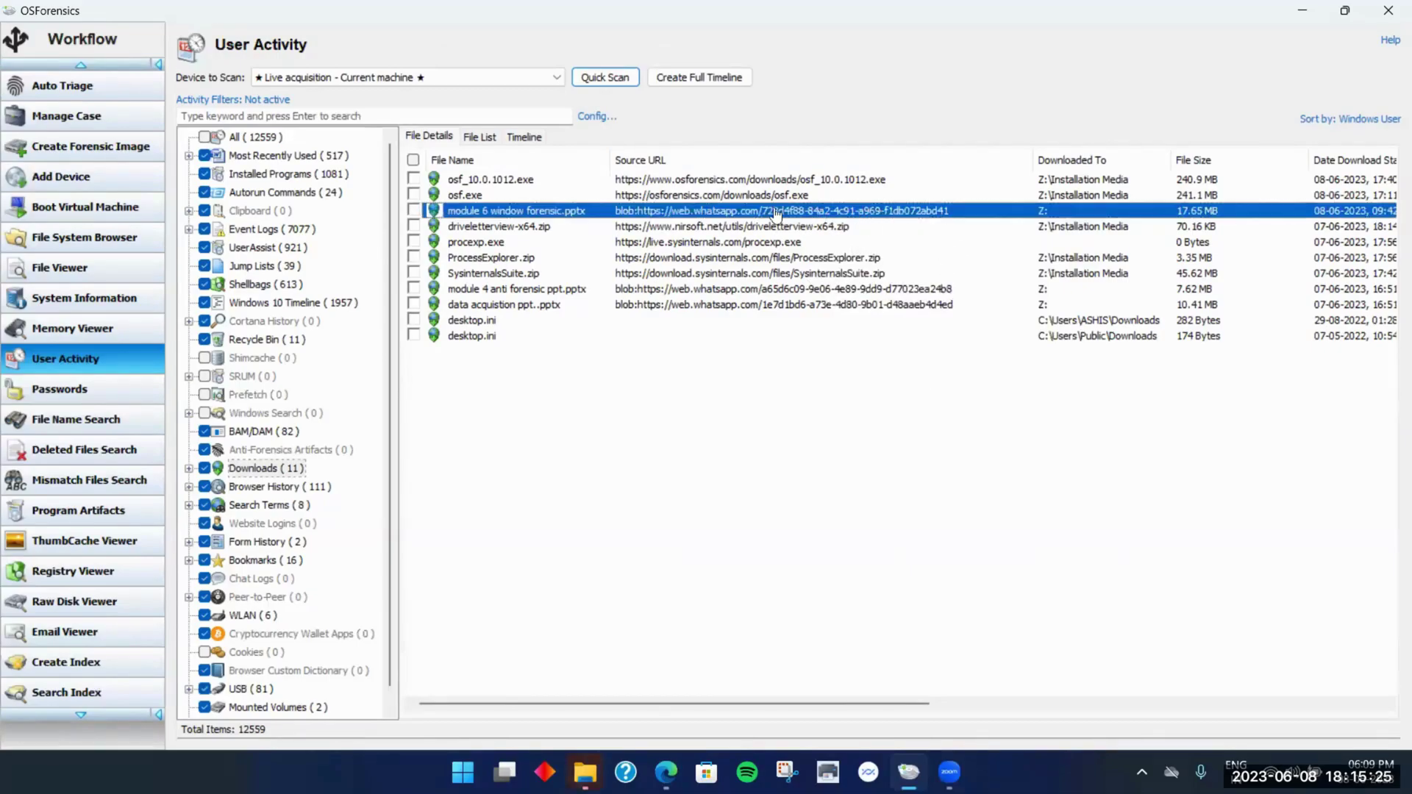
right_click(707, 212)
mouse_move(779, 221)
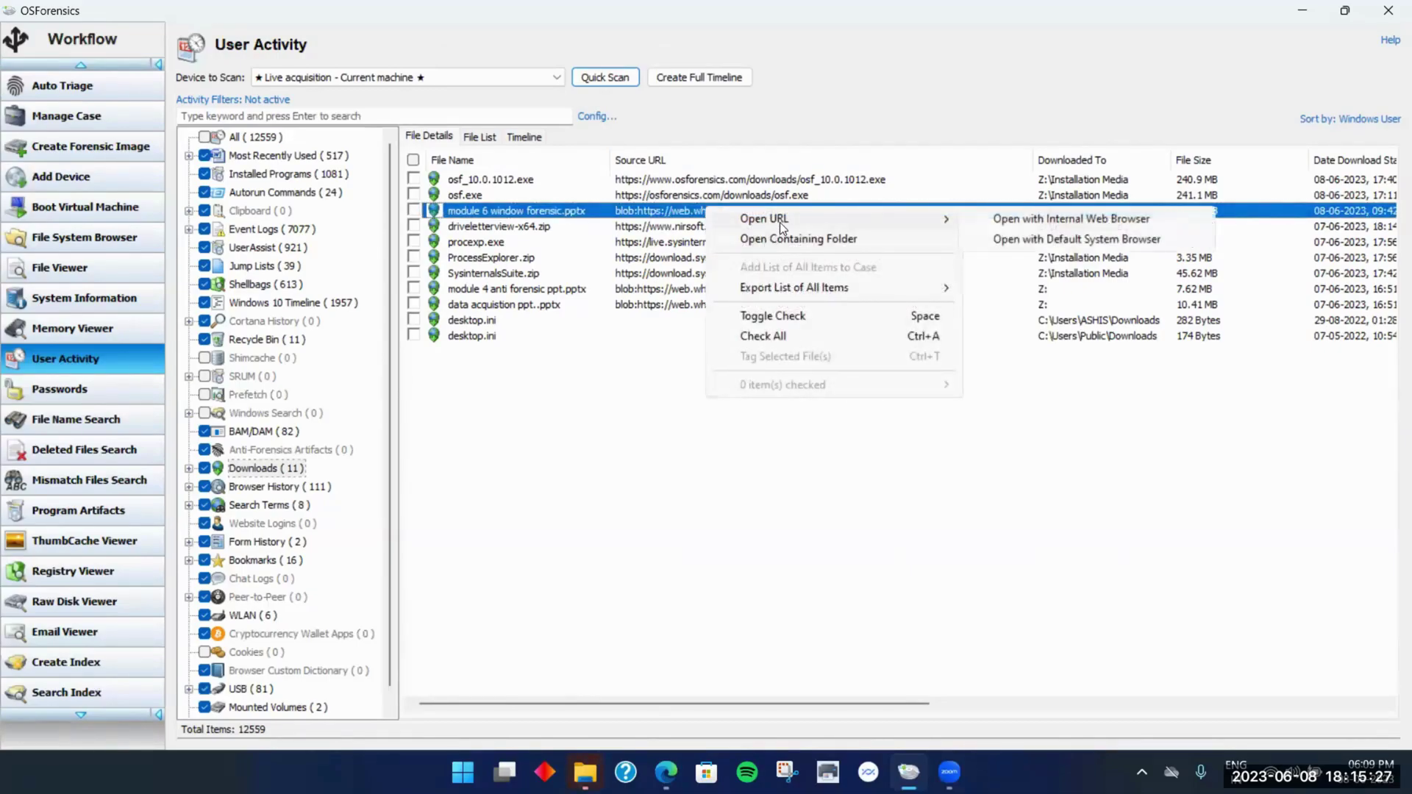
click(1047, 240)
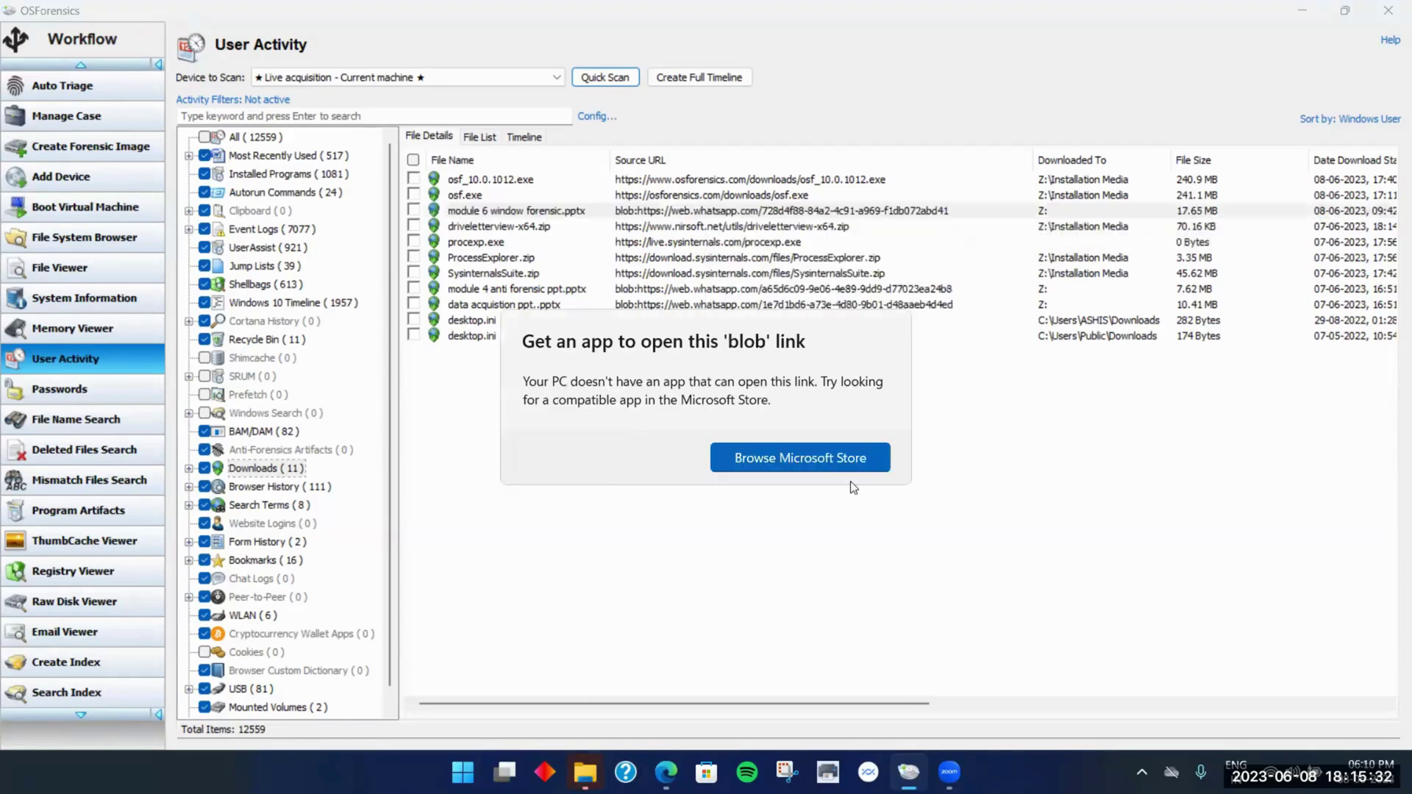
click(1098, 461)
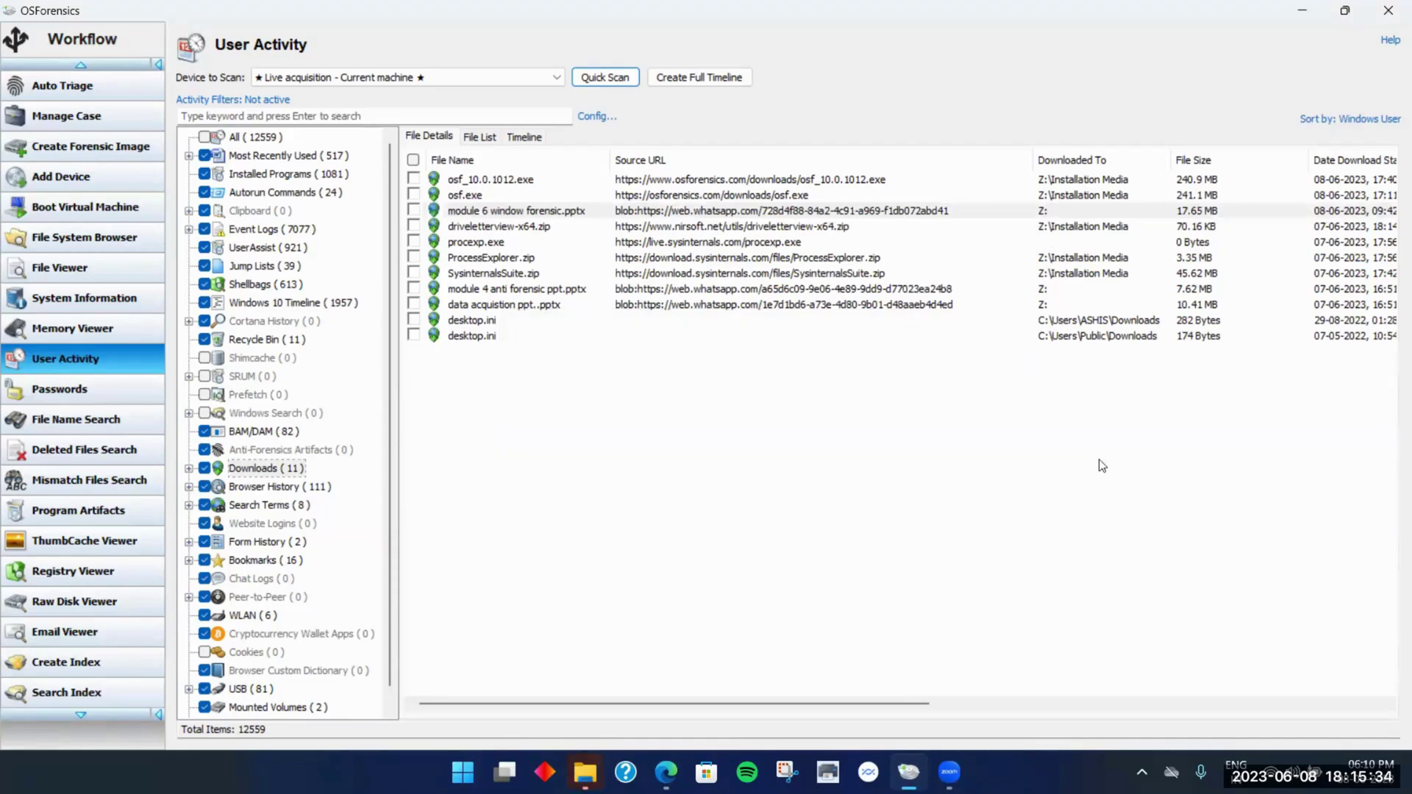
Open the source URL of module 6 window forensic.pptx with the internal web browser, and close the browser window
right_click(843, 212)
mouse_move(930, 231)
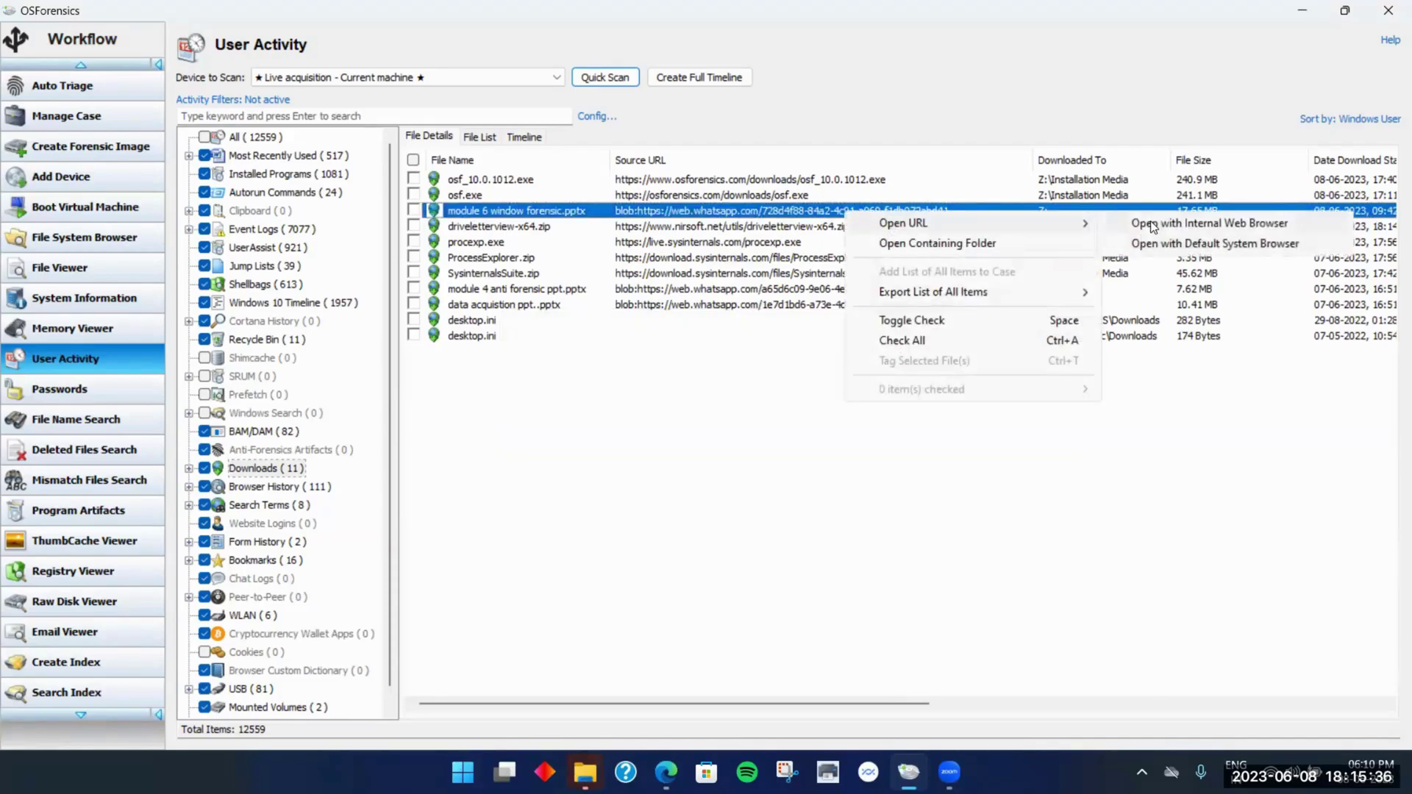
click(1192, 224)
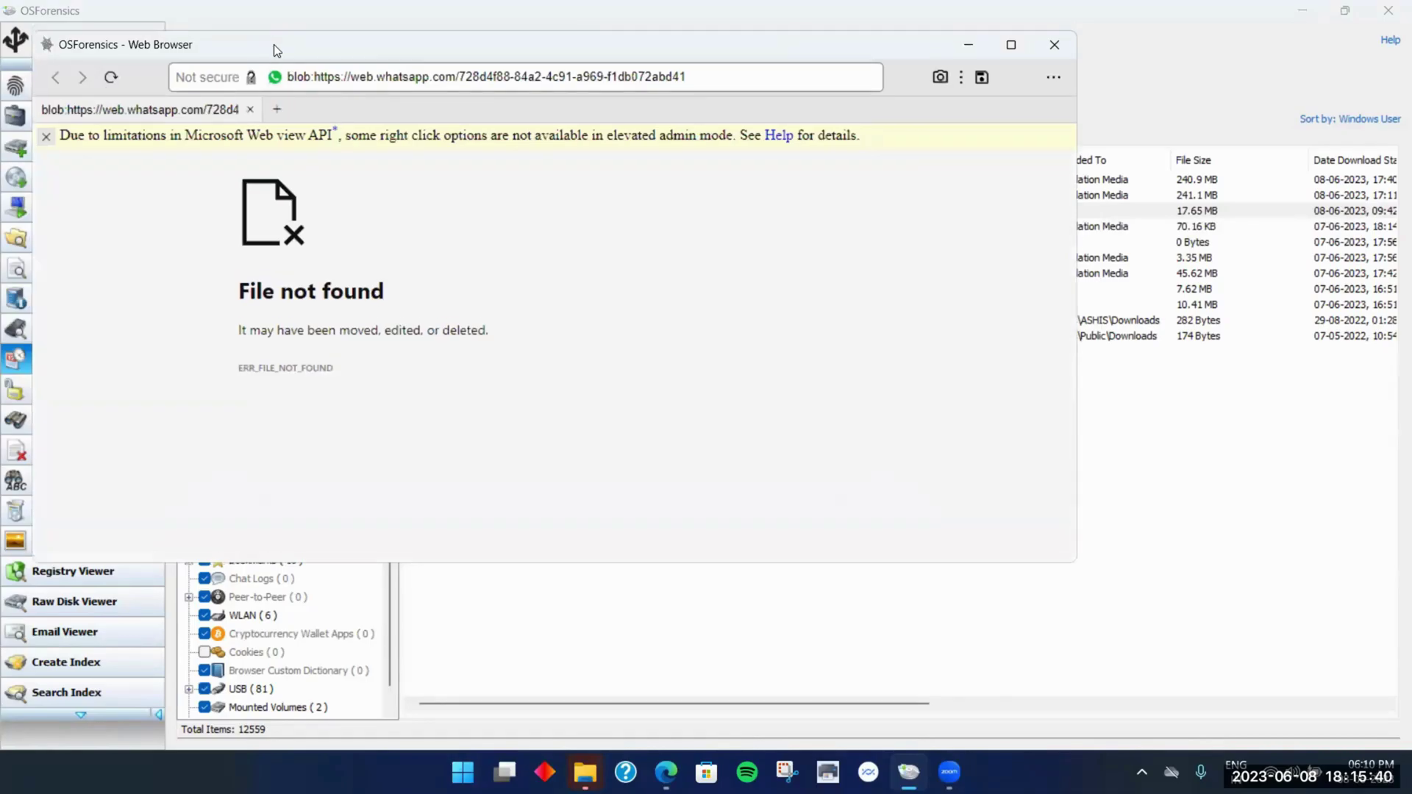
drag(273, 44, 296, 140)
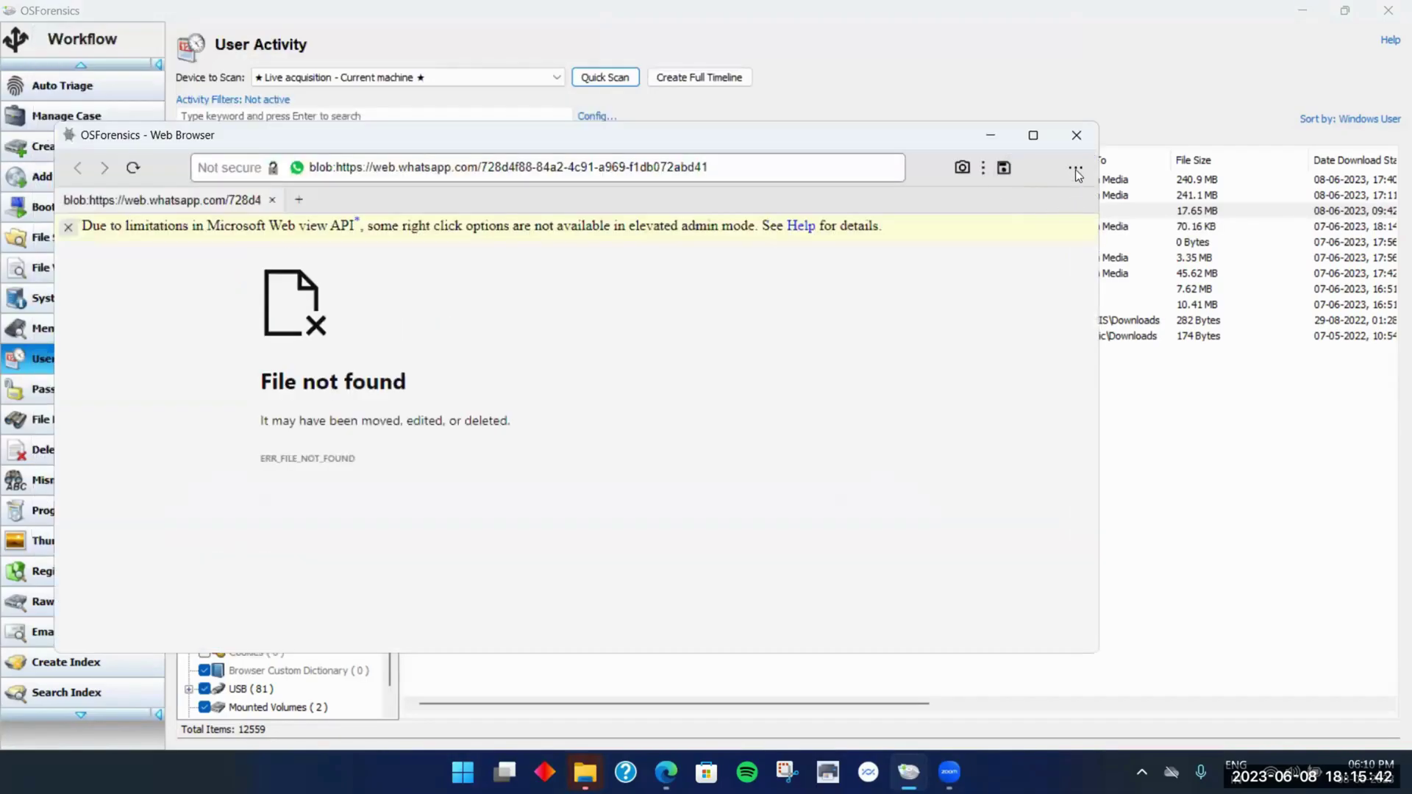
click(1077, 133)
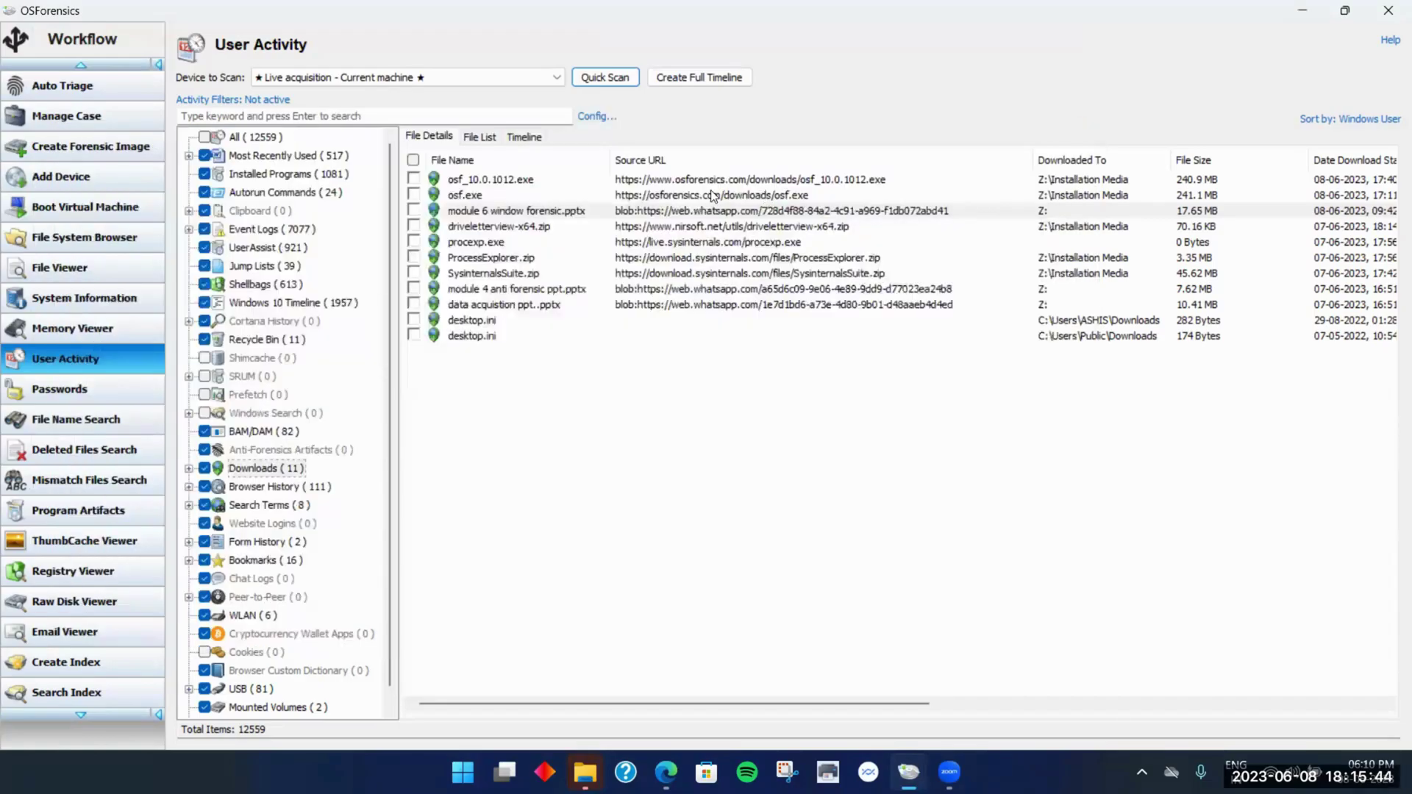
Open the osf.exe source URL with the internal web browser, close that browser, and select the module 6 window forensic.pptx entry
right_click(739, 197)
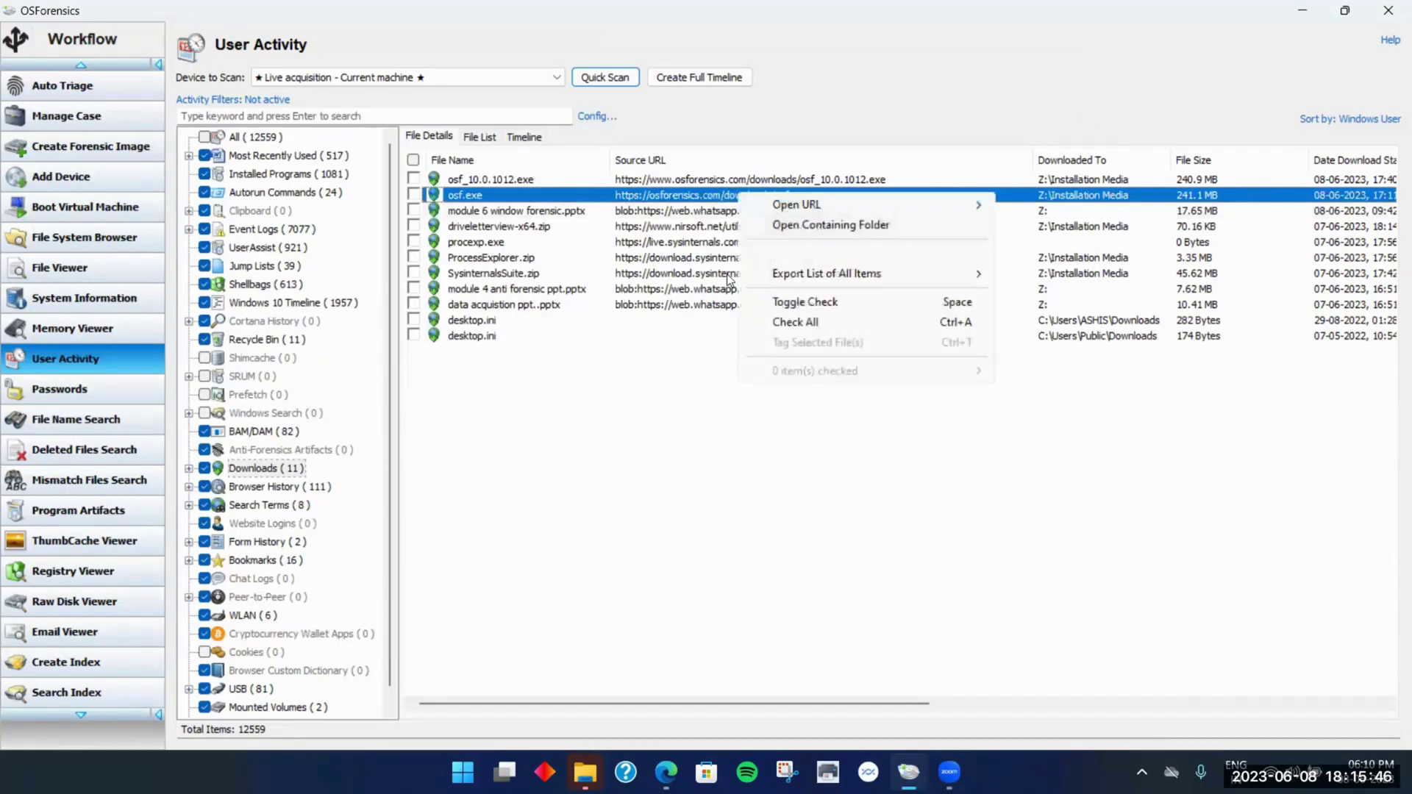
mouse_move(812, 202)
click(1094, 206)
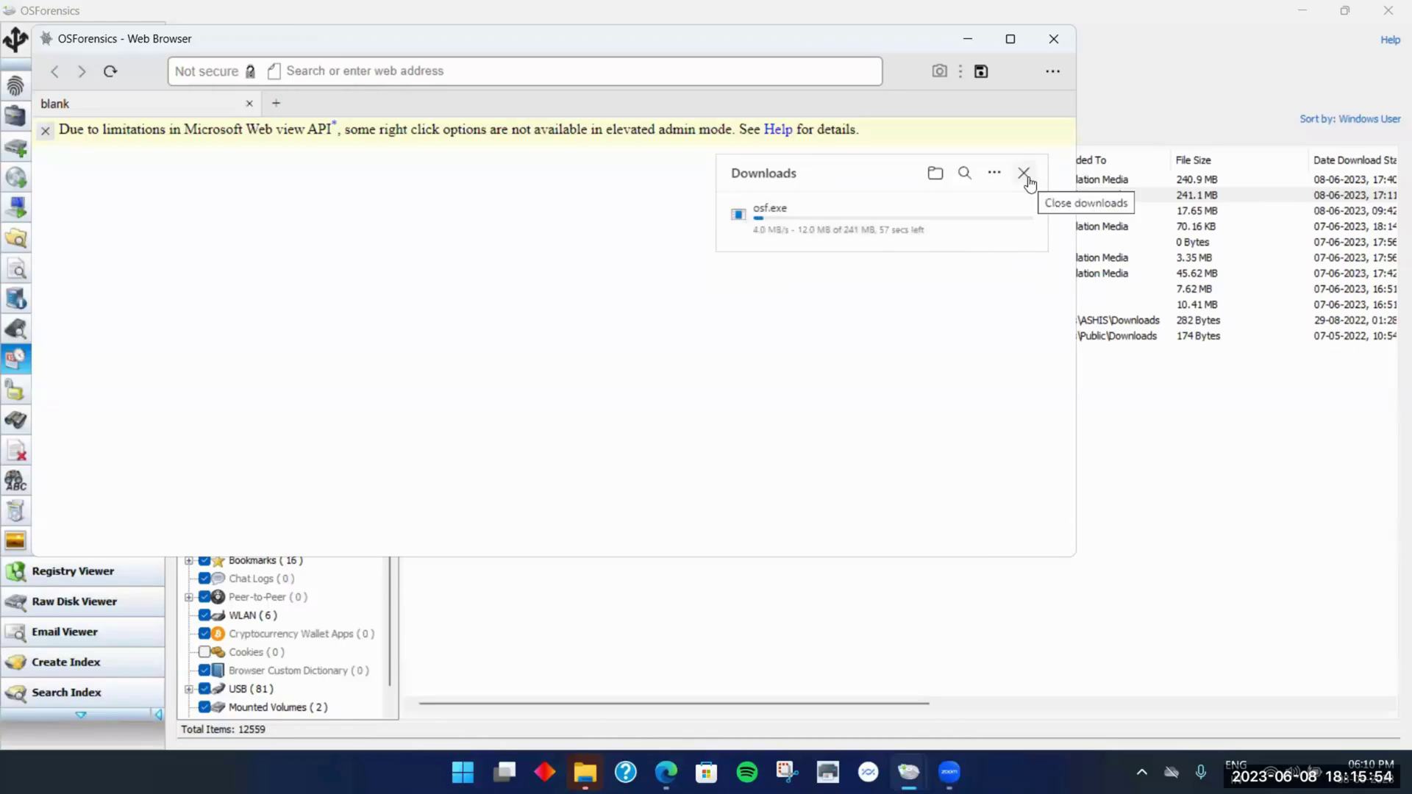
click(1023, 174)
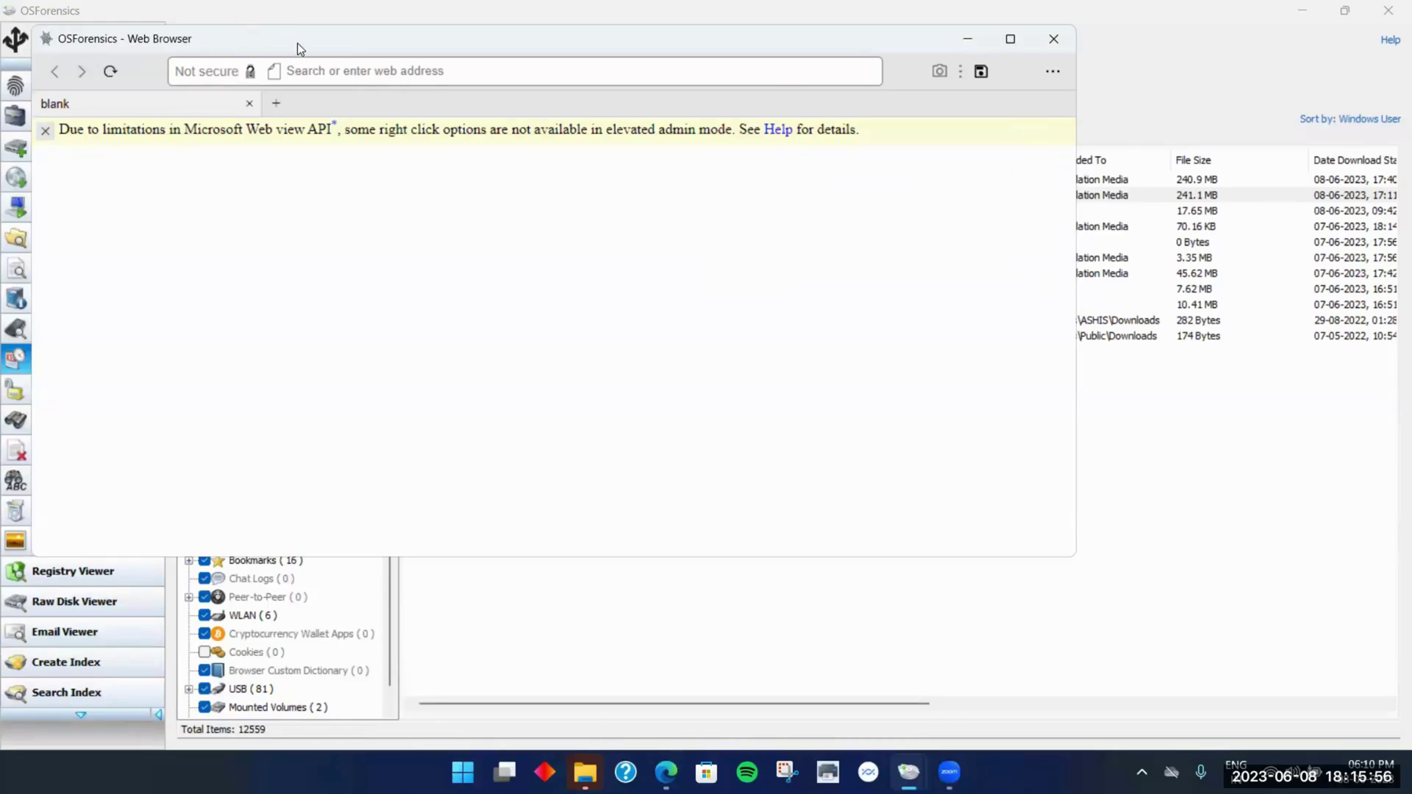
drag(297, 43, 304, 115)
click(1069, 115)
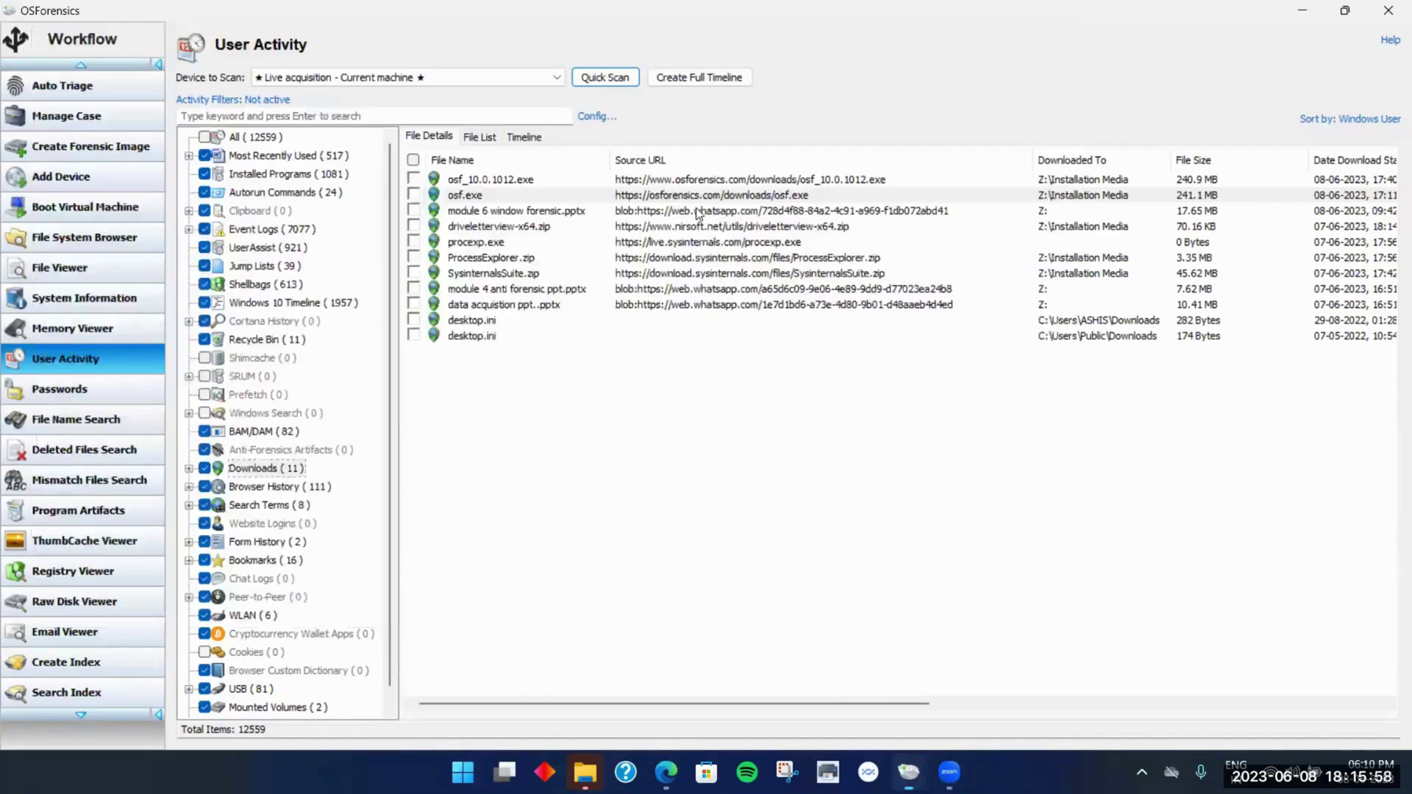
click(697, 212)
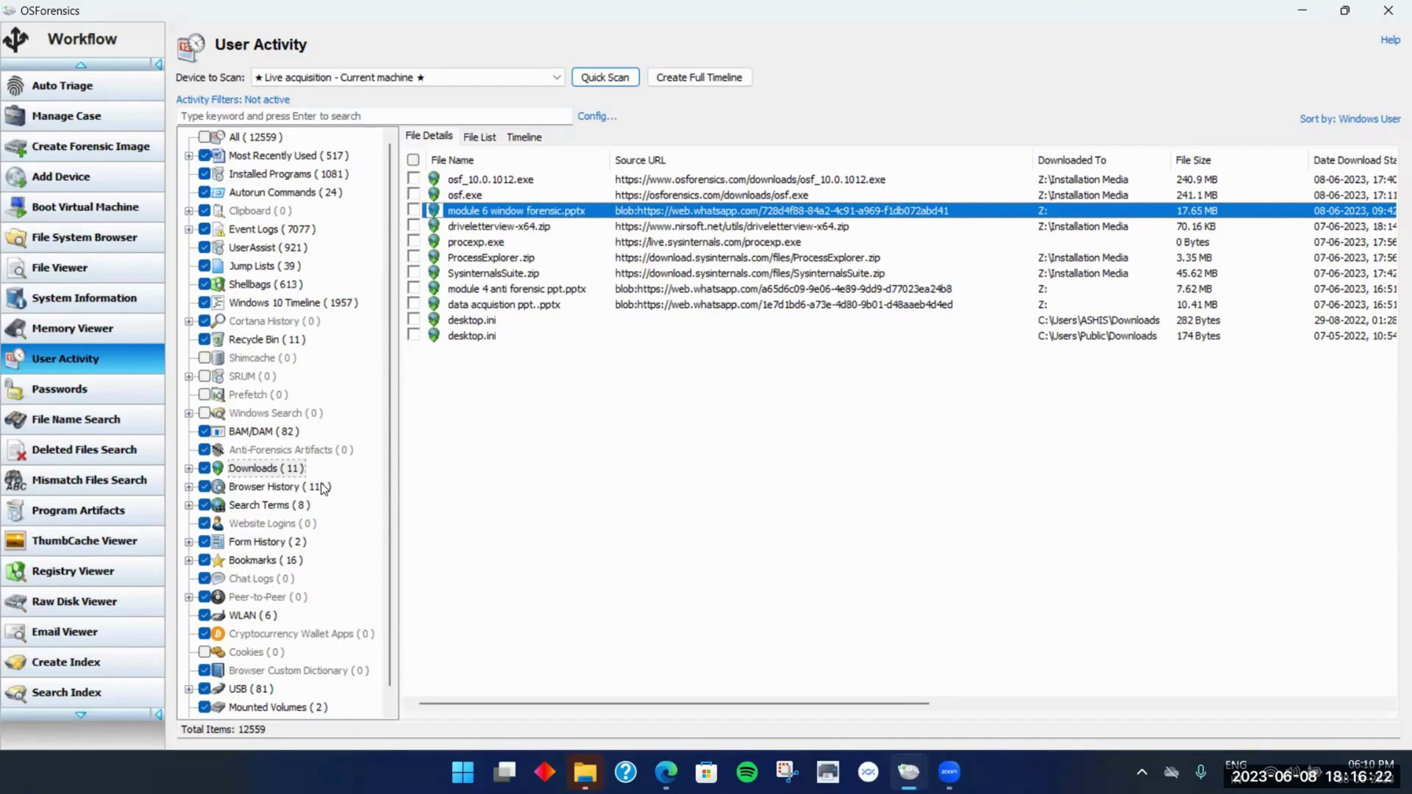
Display the Browser History artifacts, widen the Title column to show full page titles, and look through the list to its end
click(322, 489)
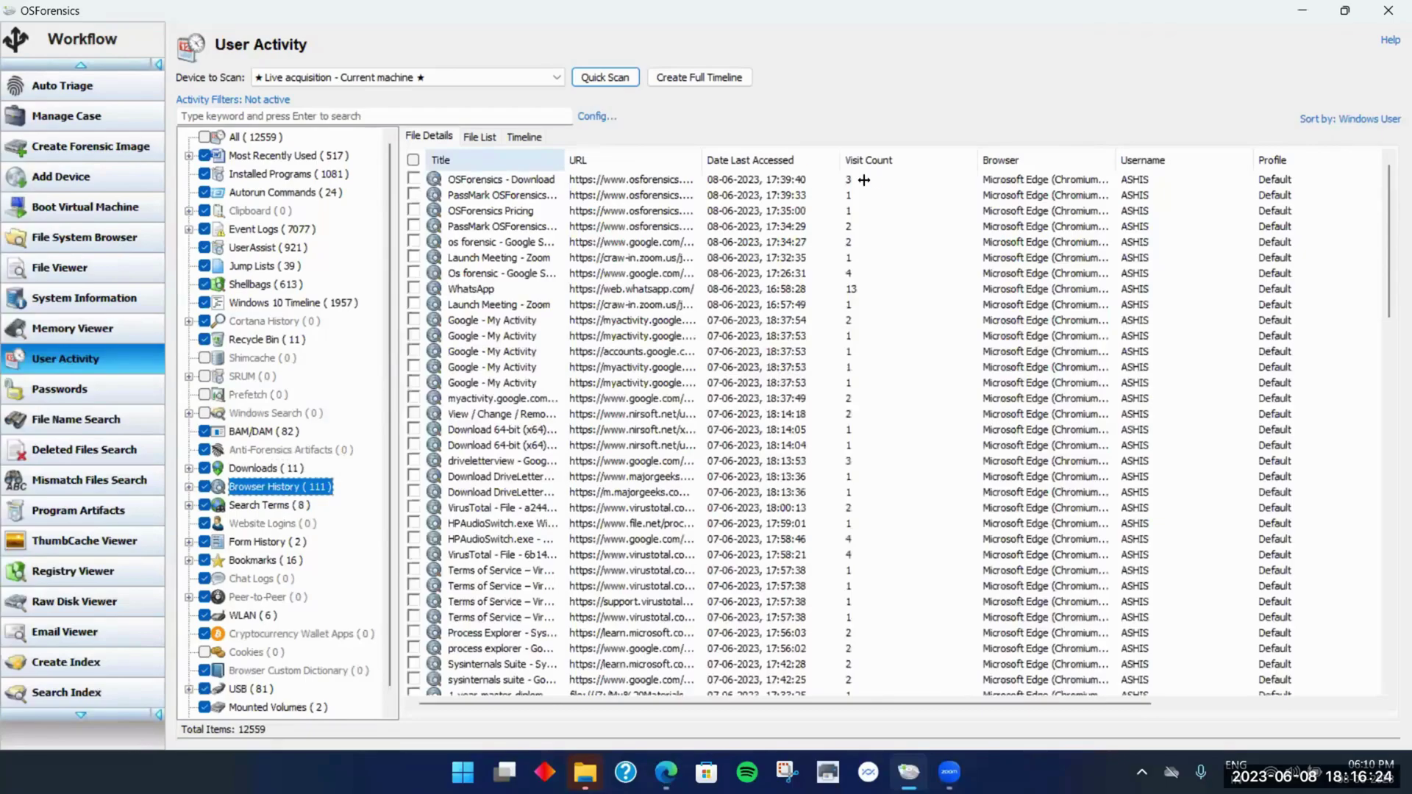
drag(566, 163, 733, 163)
mouse_move(951, 220)
mouse_down()
mouse_move(940, 233)
mouse_move(953, 226)
mouse_up()
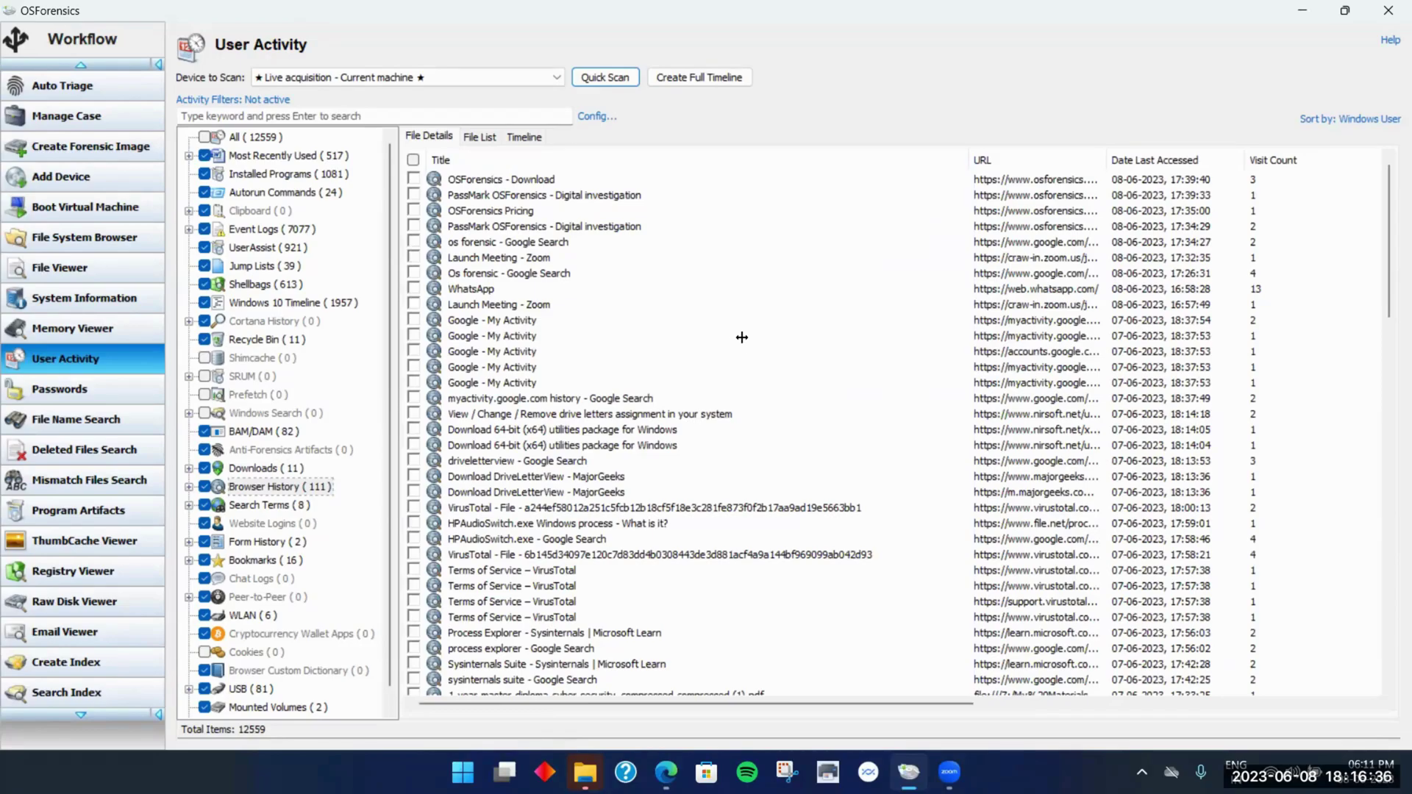
scroll(792, 352, down, 10)
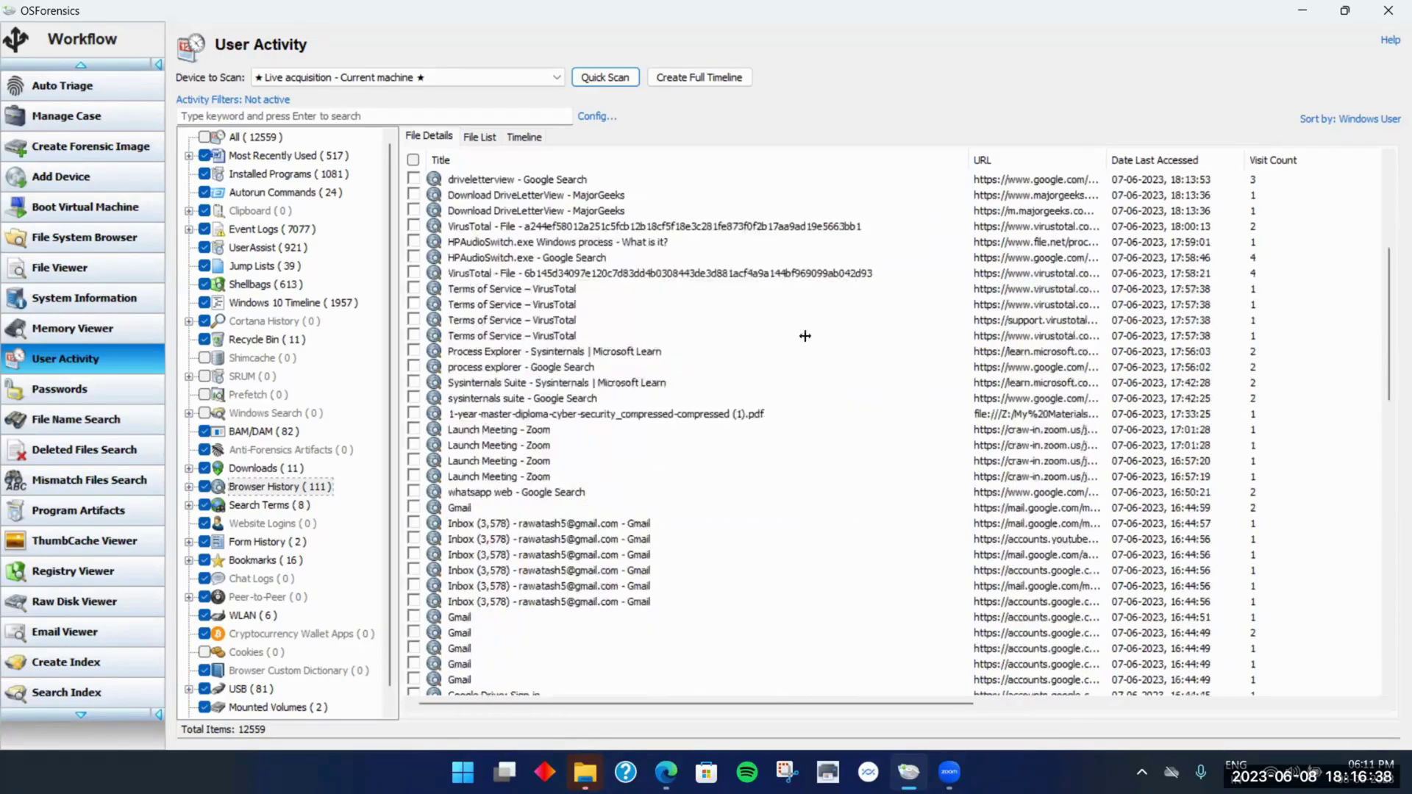
scroll(787, 351, down, 13)
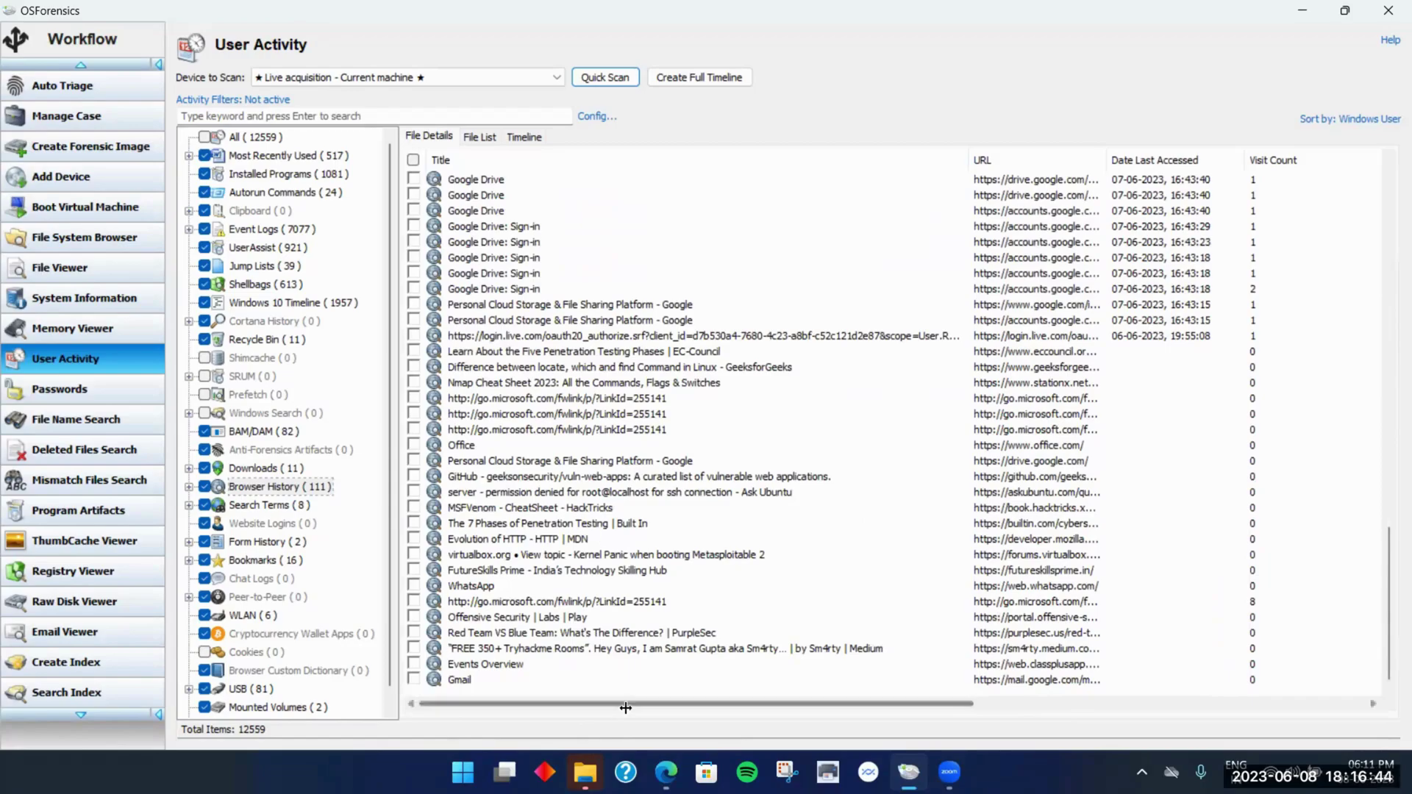
Widen the URL column of the browser history and inspect the addresses of the last Gmail entry and the login.live.com entry
click(548, 677)
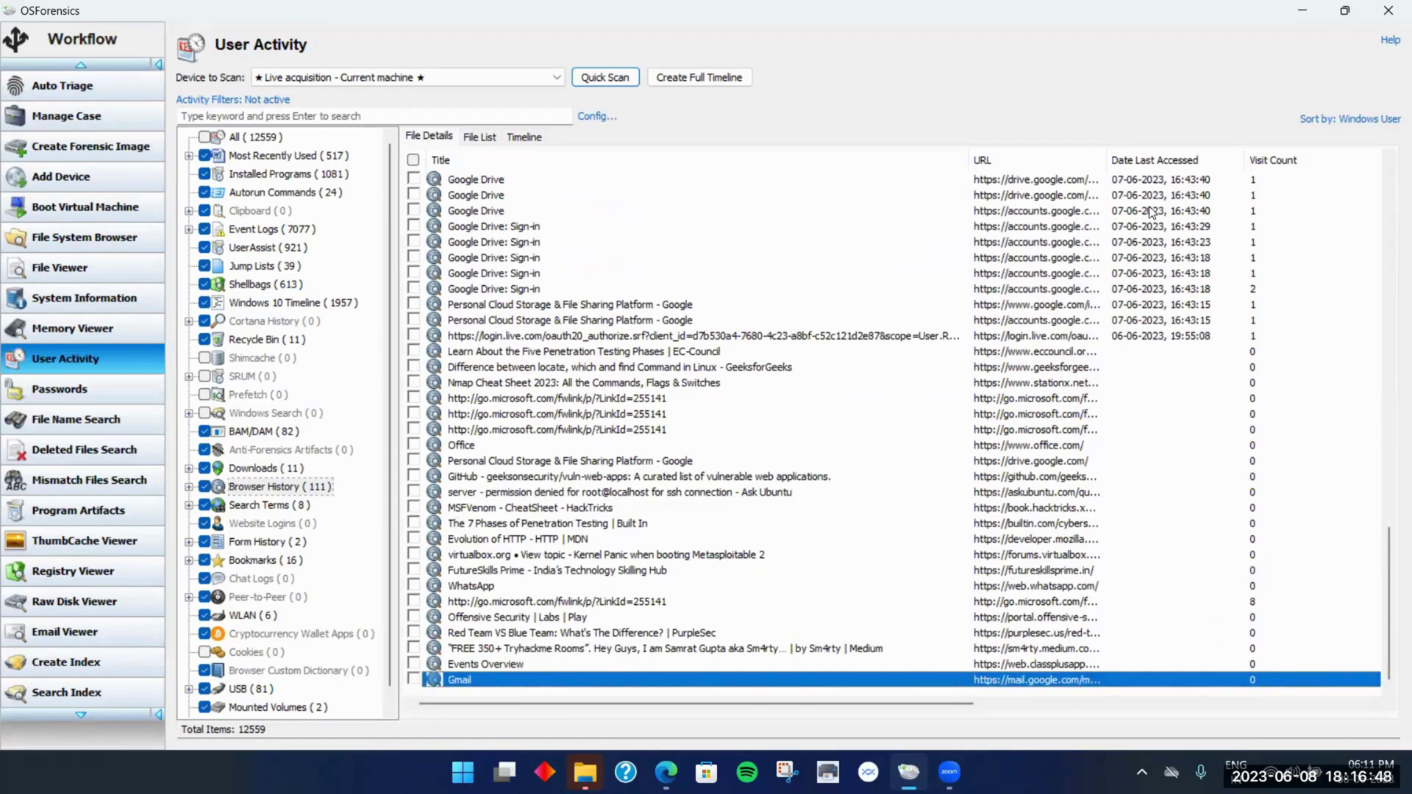
drag(969, 160, 959, 160)
drag(1094, 165, 1265, 164)
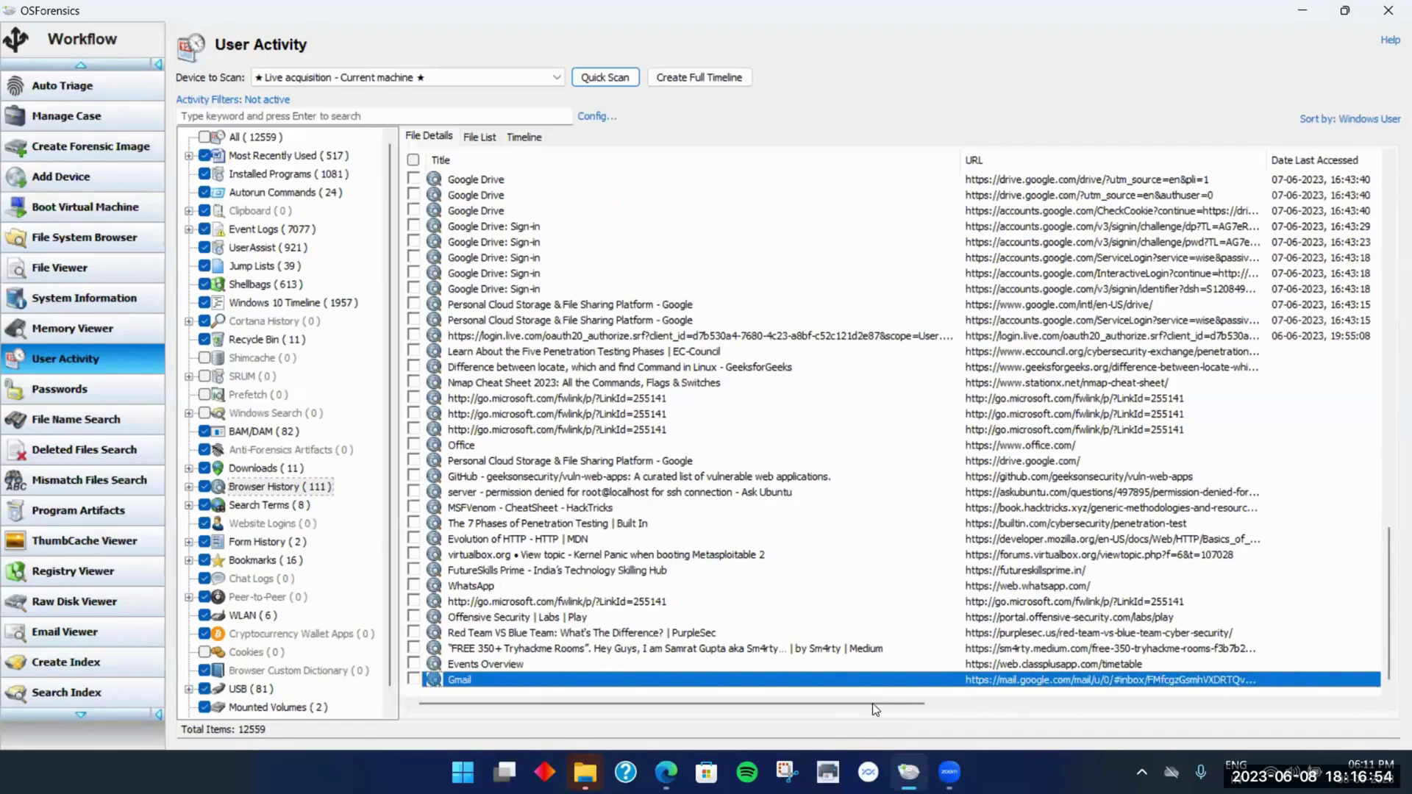
mouse_move(872, 703)
mouse_down()
mouse_move(981, 703)
mouse_move(841, 702)
mouse_move(860, 702)
mouse_up()
click(869, 336)
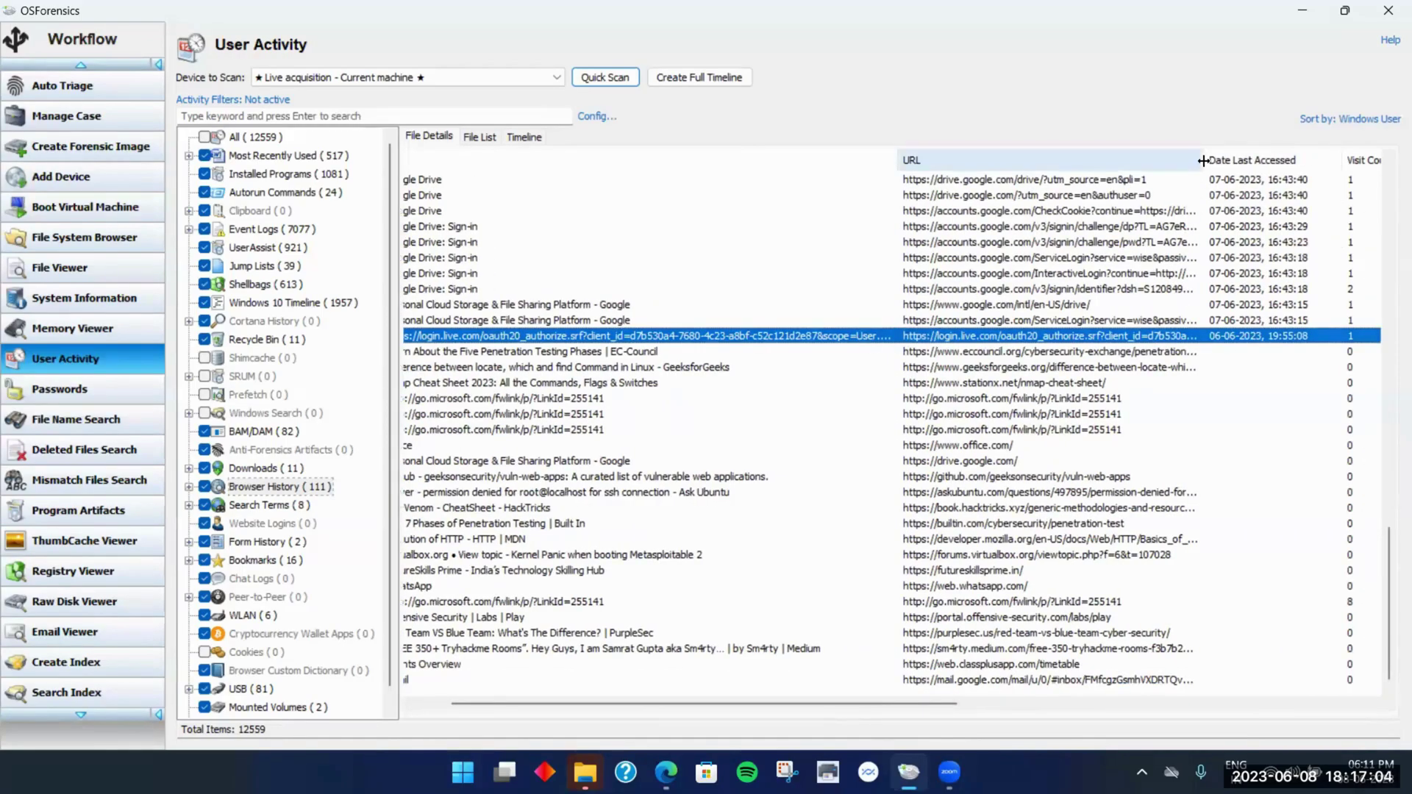
drag(1204, 159, 1280, 159)
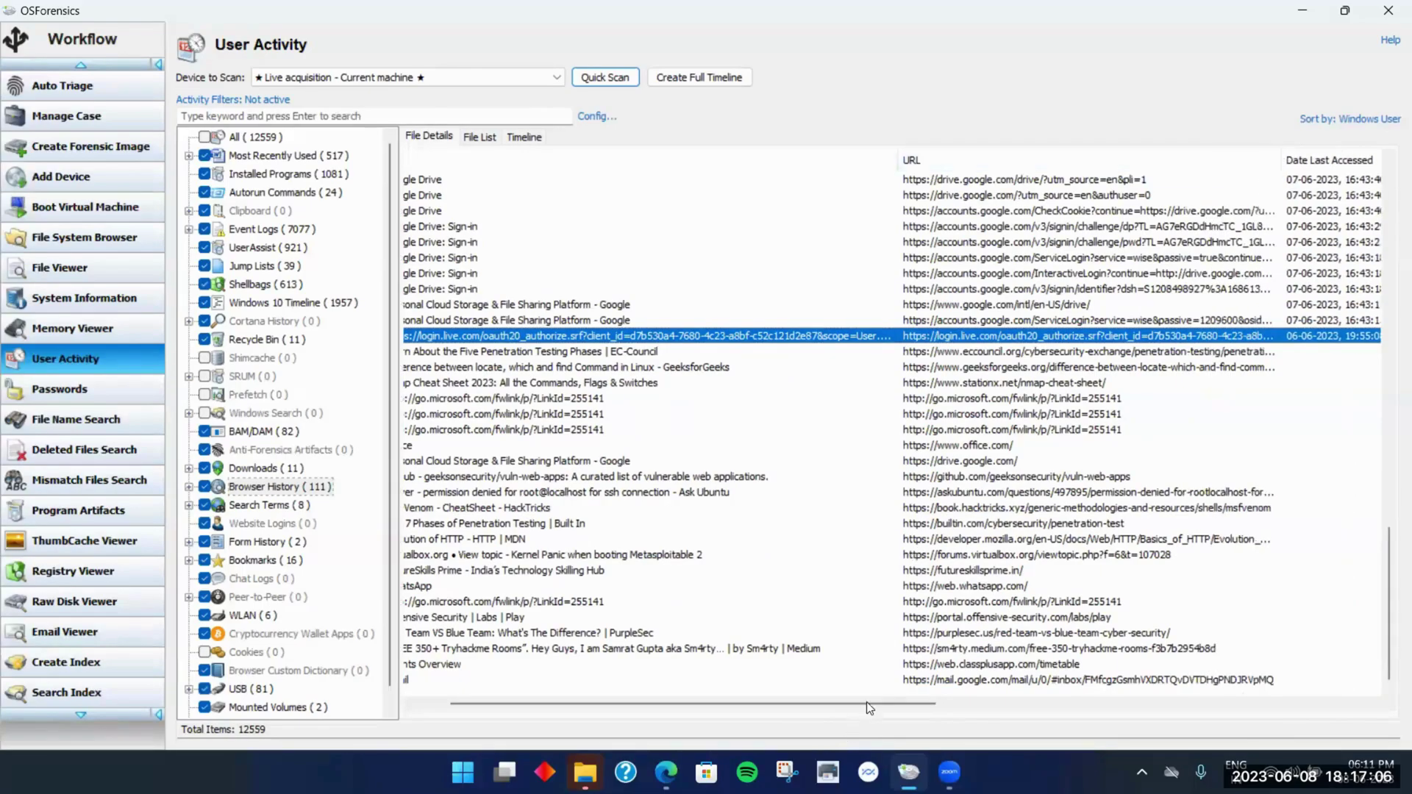
drag(861, 701, 829, 701)
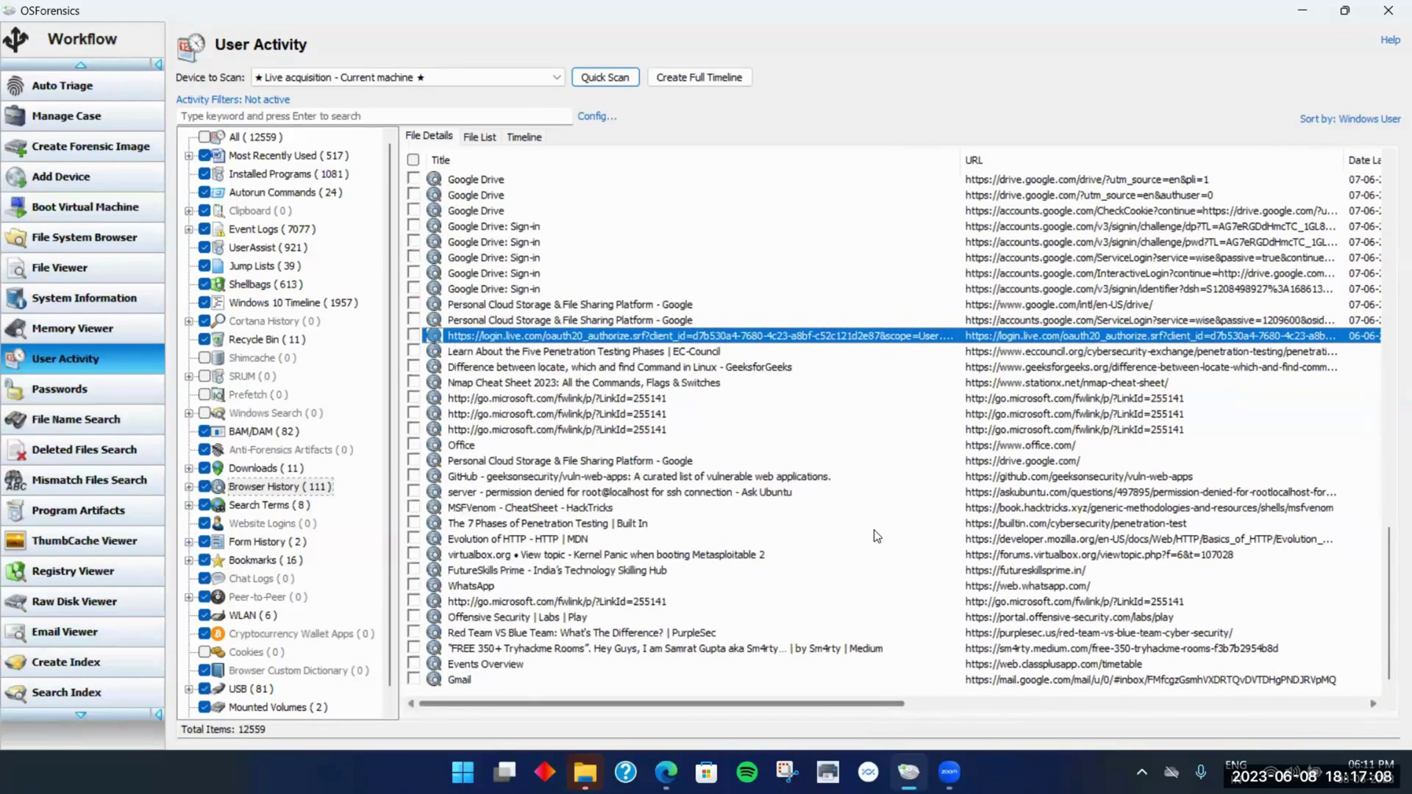
Review the Google Drive history entries and widen the Title column further to show more of the login.live.com title
scroll(886, 533, up, 1)
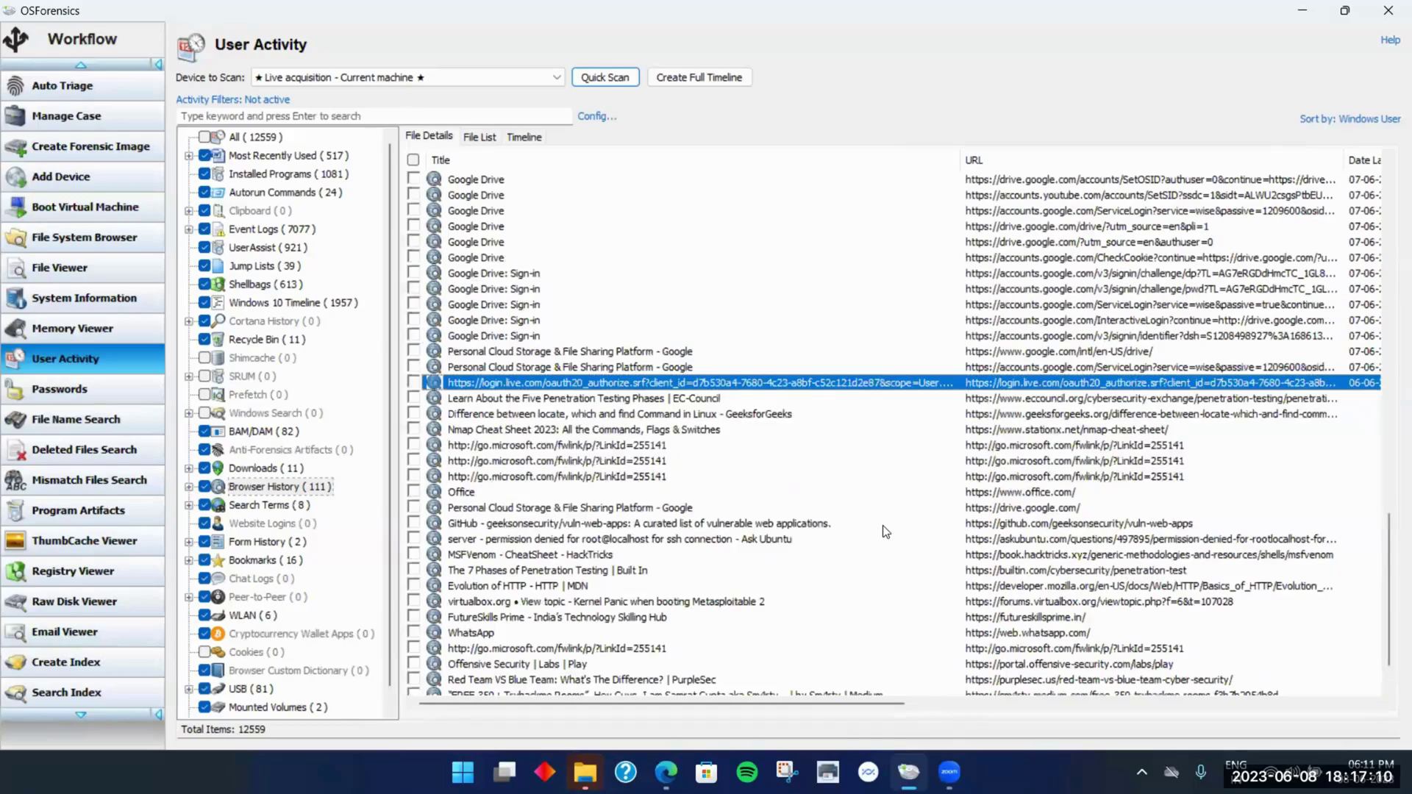
scroll(890, 536, up, 3)
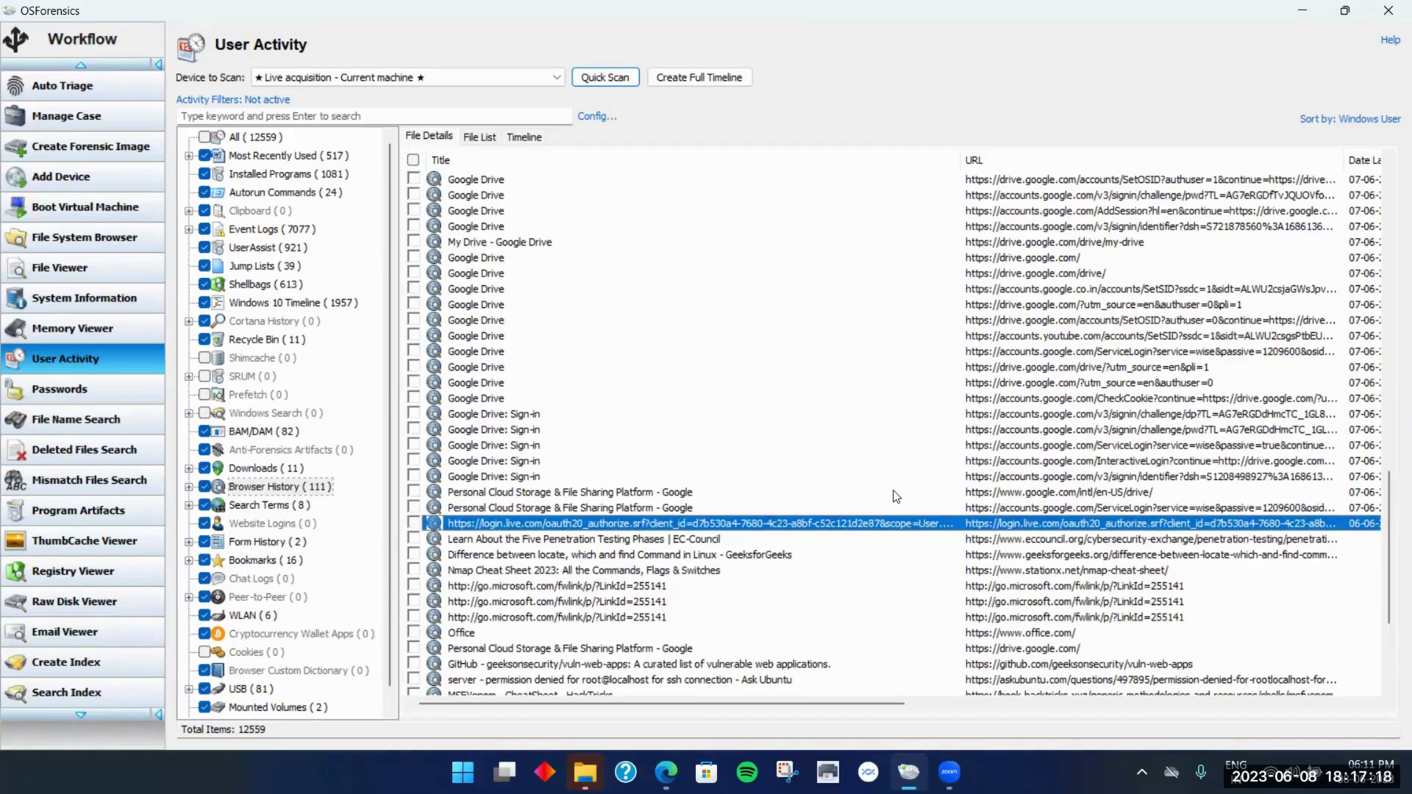
mouse_move(958, 163)
mouse_down()
mouse_move(1127, 169)
mouse_move(966, 168)
mouse_up()
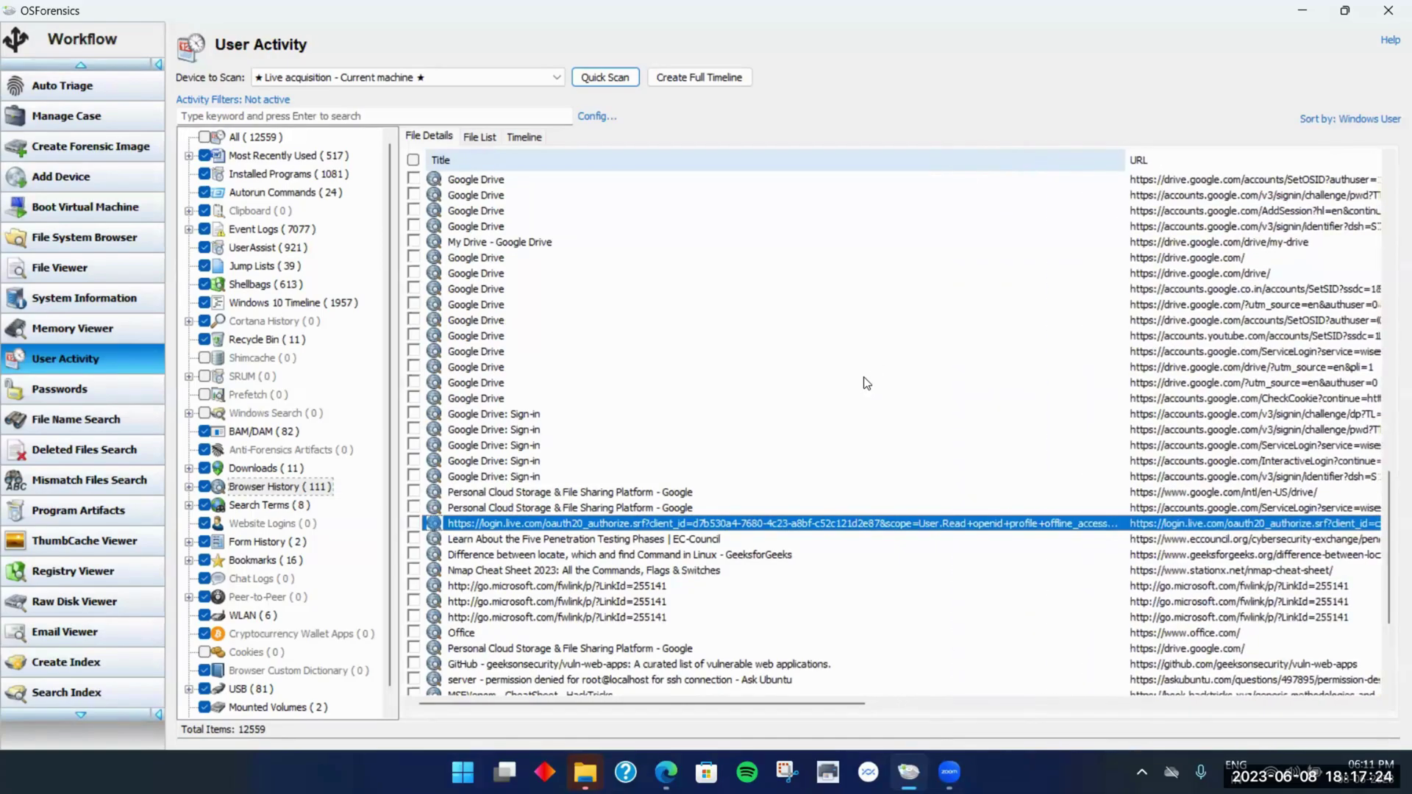
Check the available actions for the drive.google.com/drive/ history entry, dismiss them, and review the Google Drive, Gmail and Zoom entries before it
scroll(594, 394, up, 2)
right_click(498, 371)
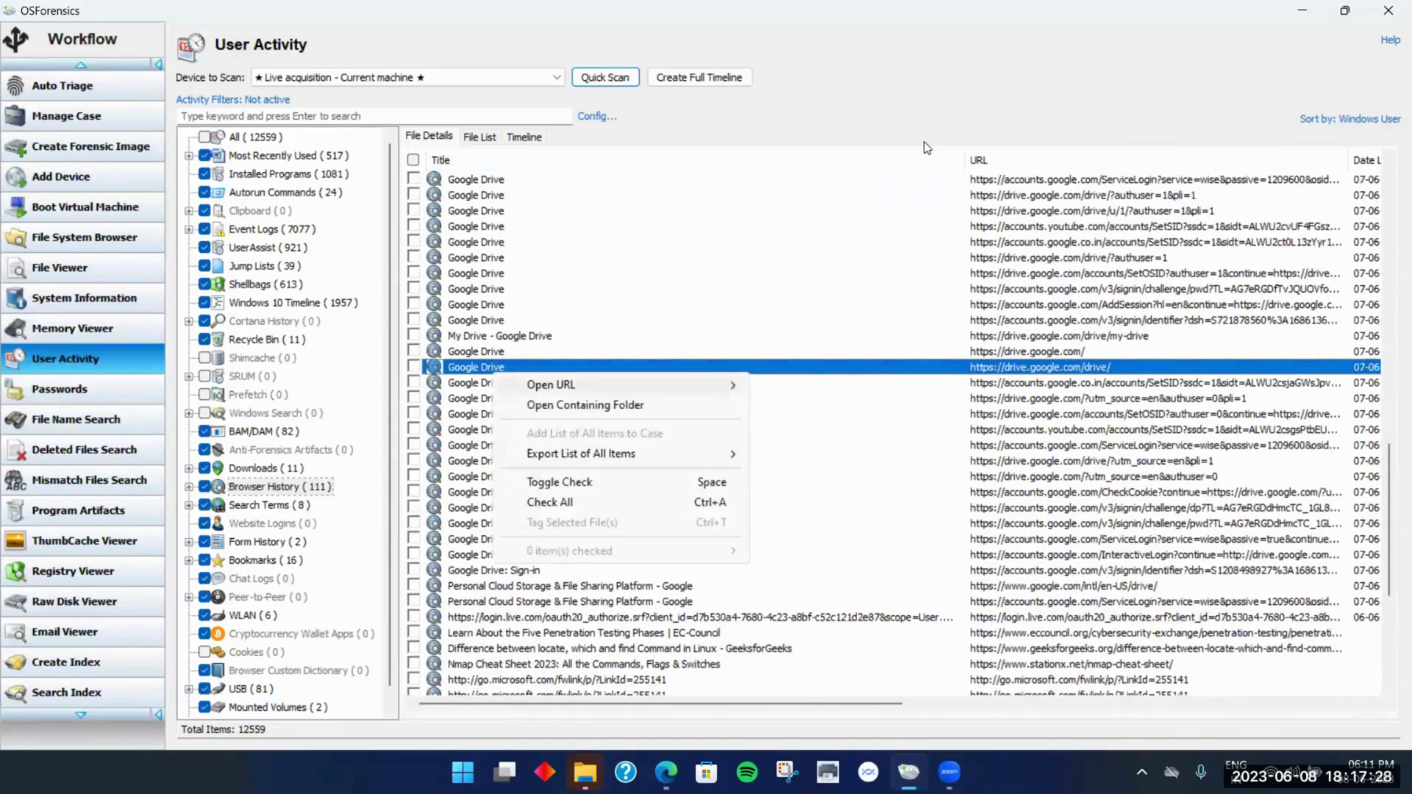
click(828, 307)
scroll(831, 309, up, 1)
scroll(834, 303, up, 5)
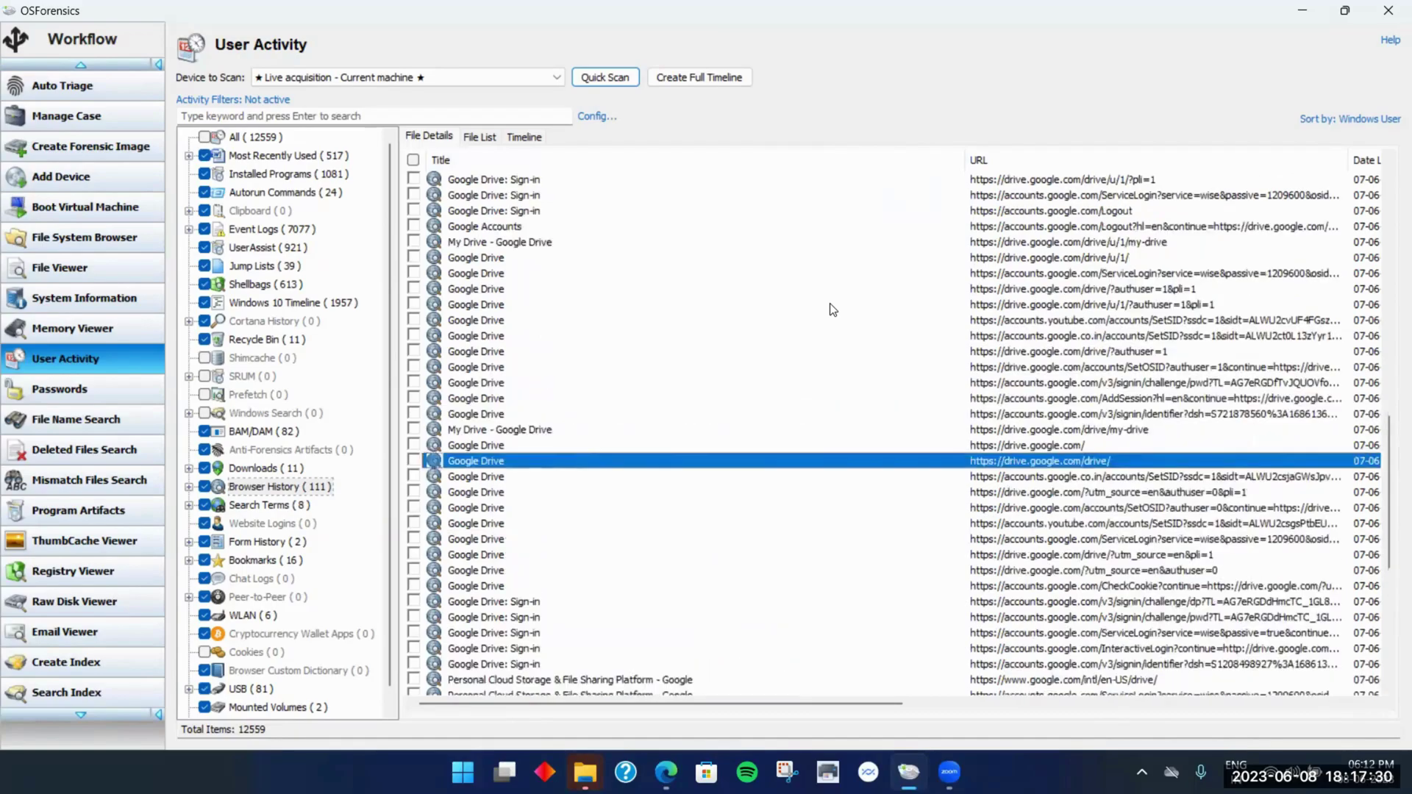
scroll(844, 292, up, 4)
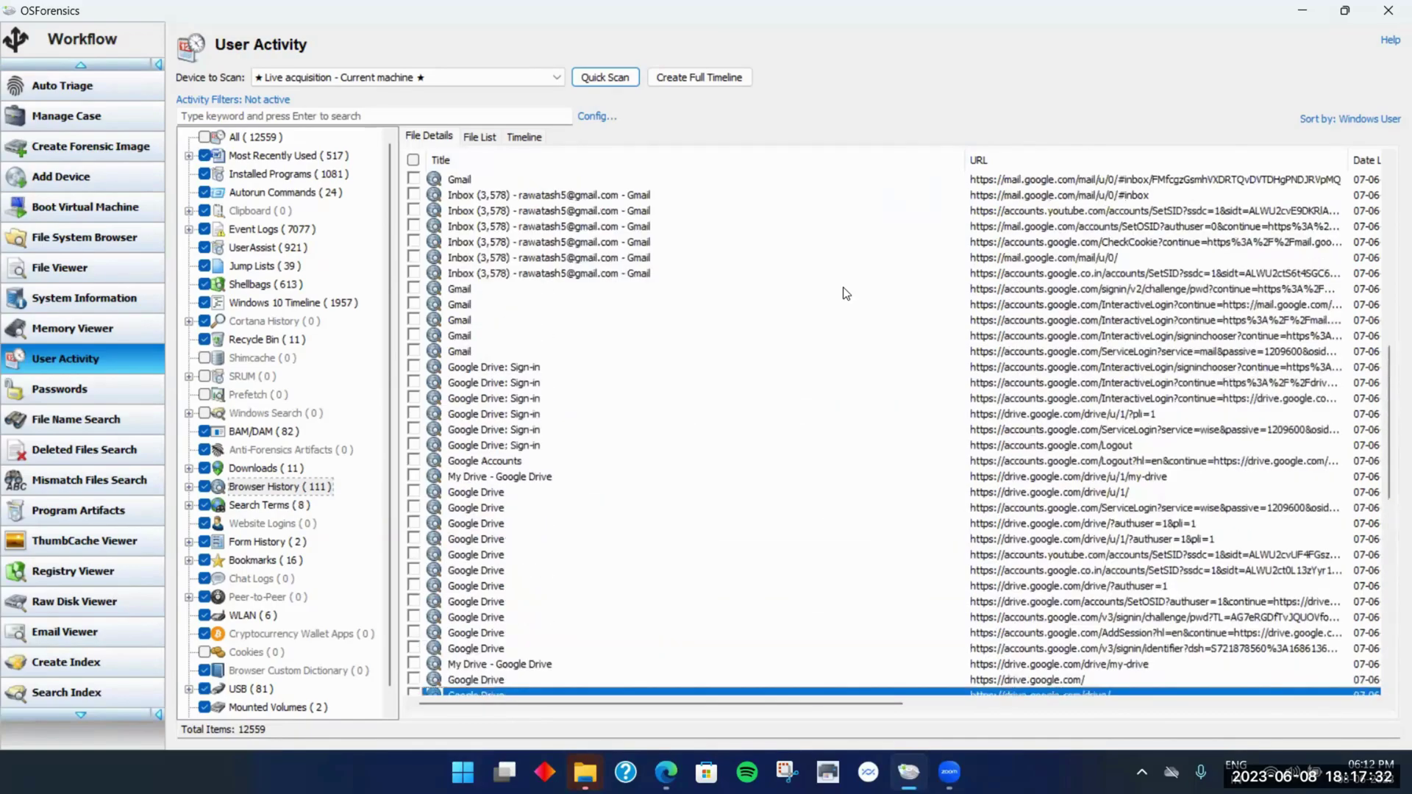
scroll(846, 273, up, 1)
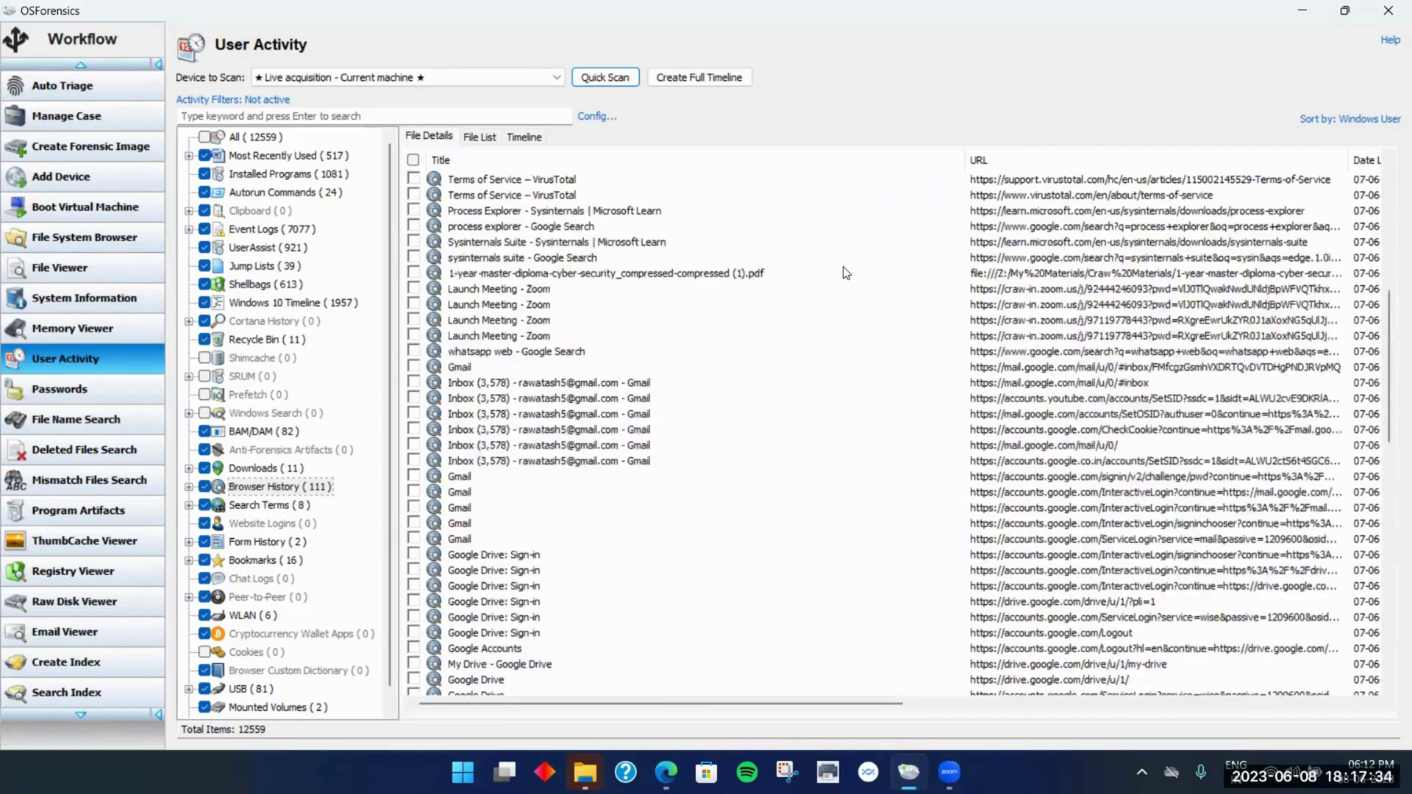
Compare the Google Drive and Gmail browser history entries by title, URL, last accessed date and visit count
scroll(842, 268, down, 9)
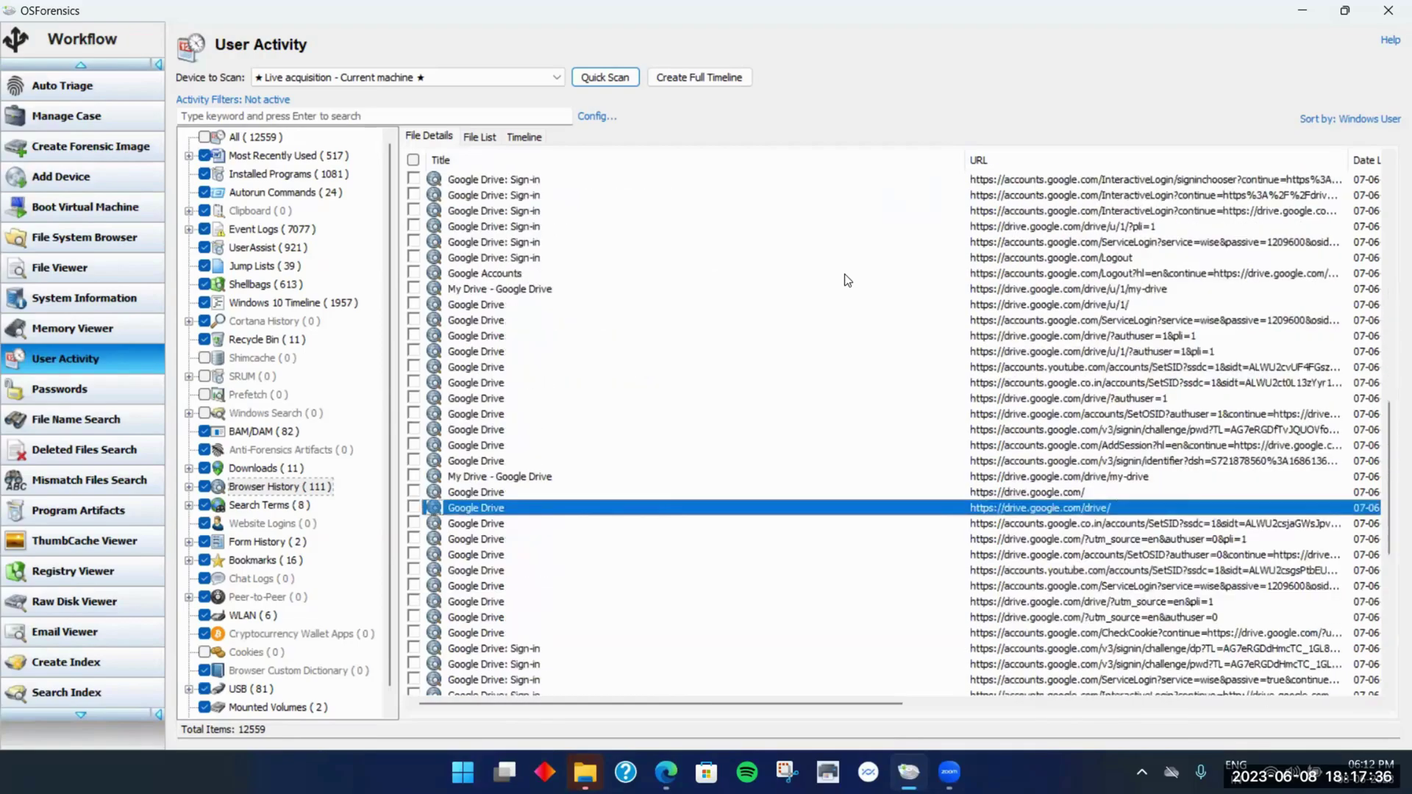
scroll(844, 273, up, 3)
scroll(845, 269, down, 5)
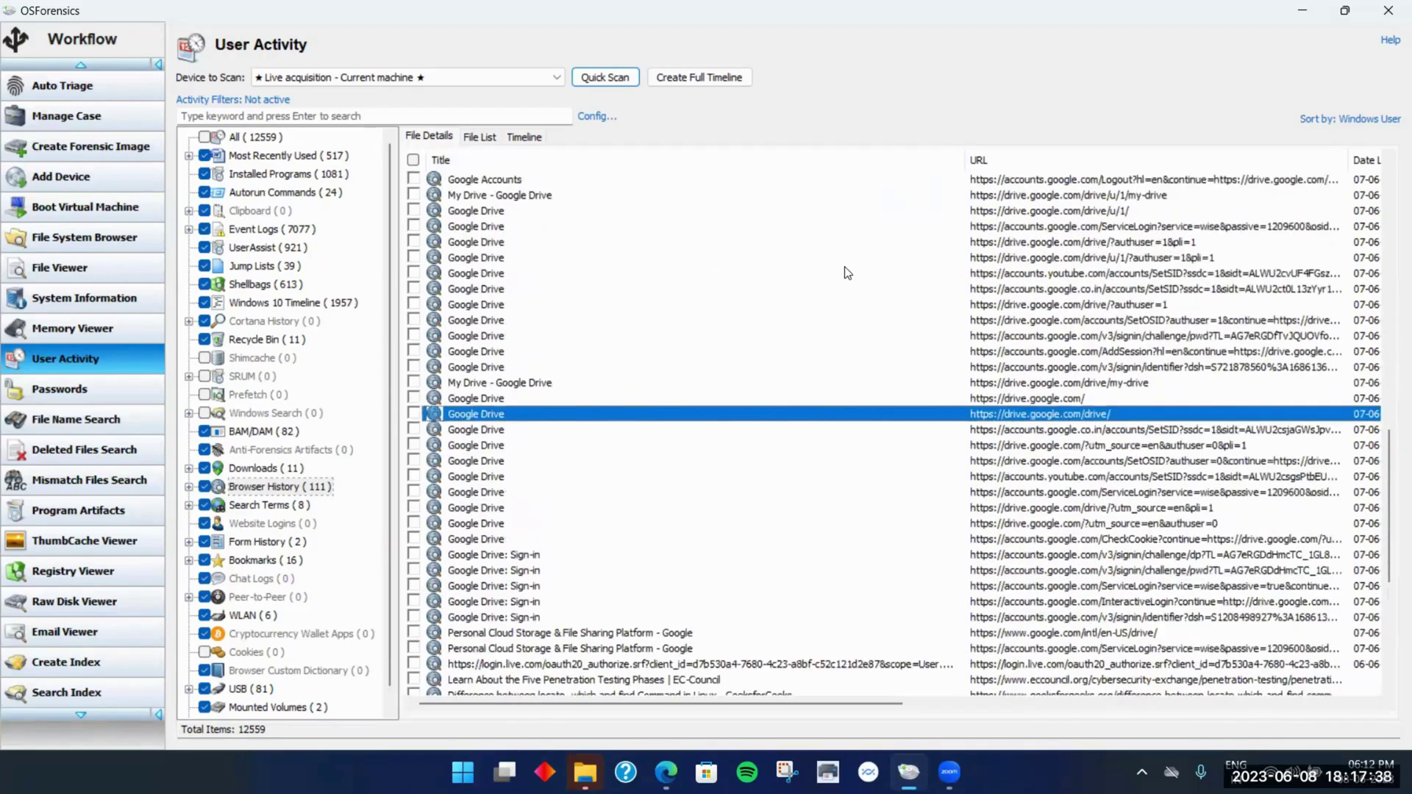
scroll(844, 294, down, 2)
scroll(813, 460, down, 1)
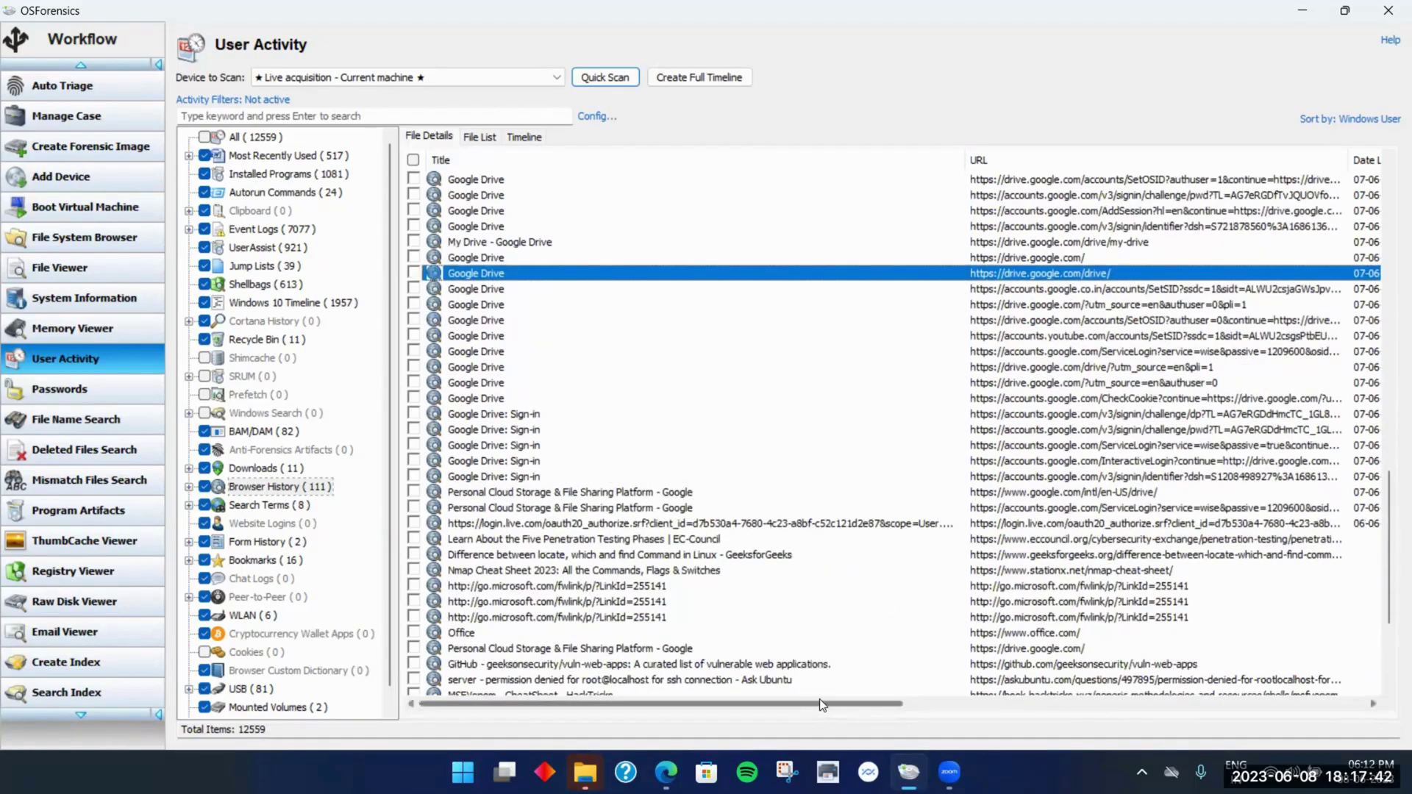
drag(819, 702, 899, 441)
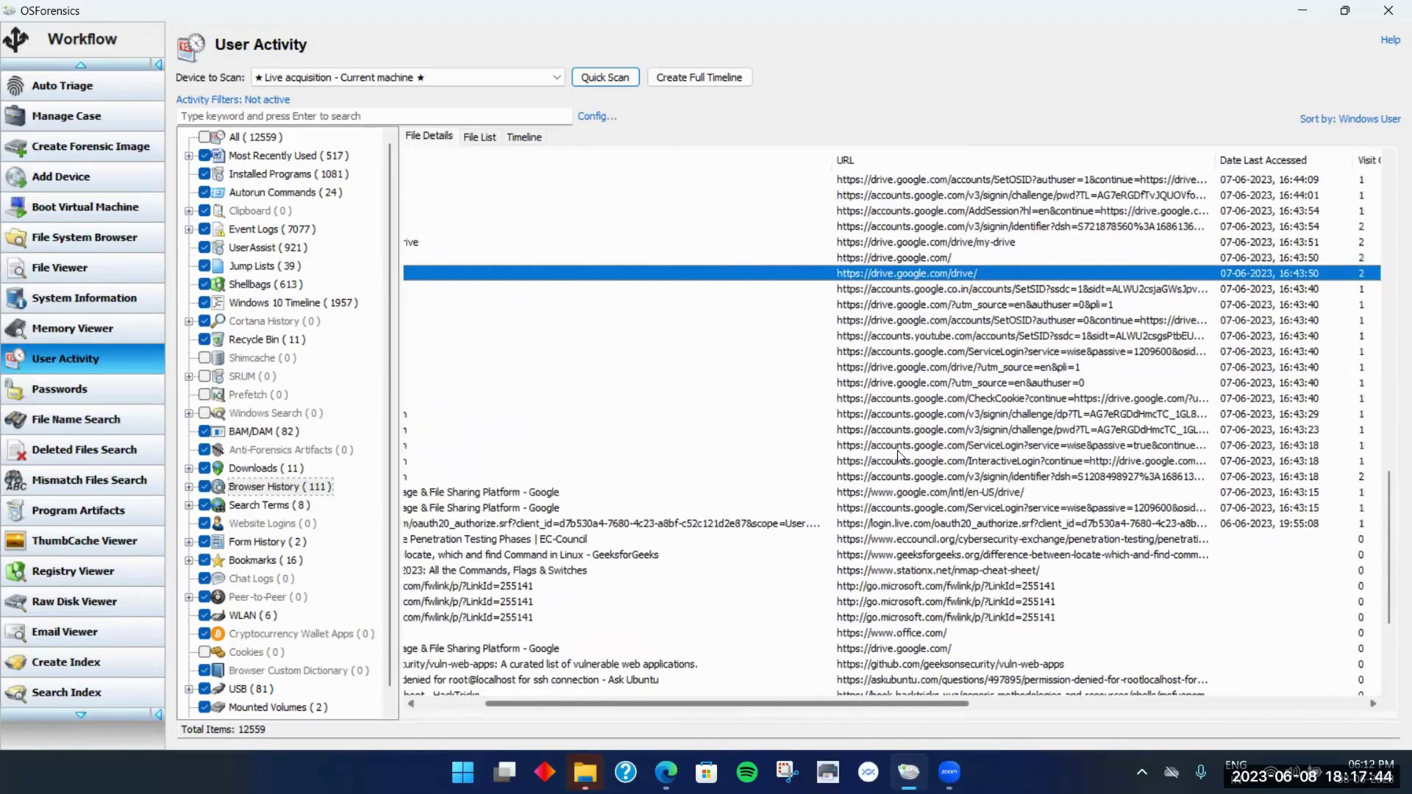
scroll(909, 425, up, 10)
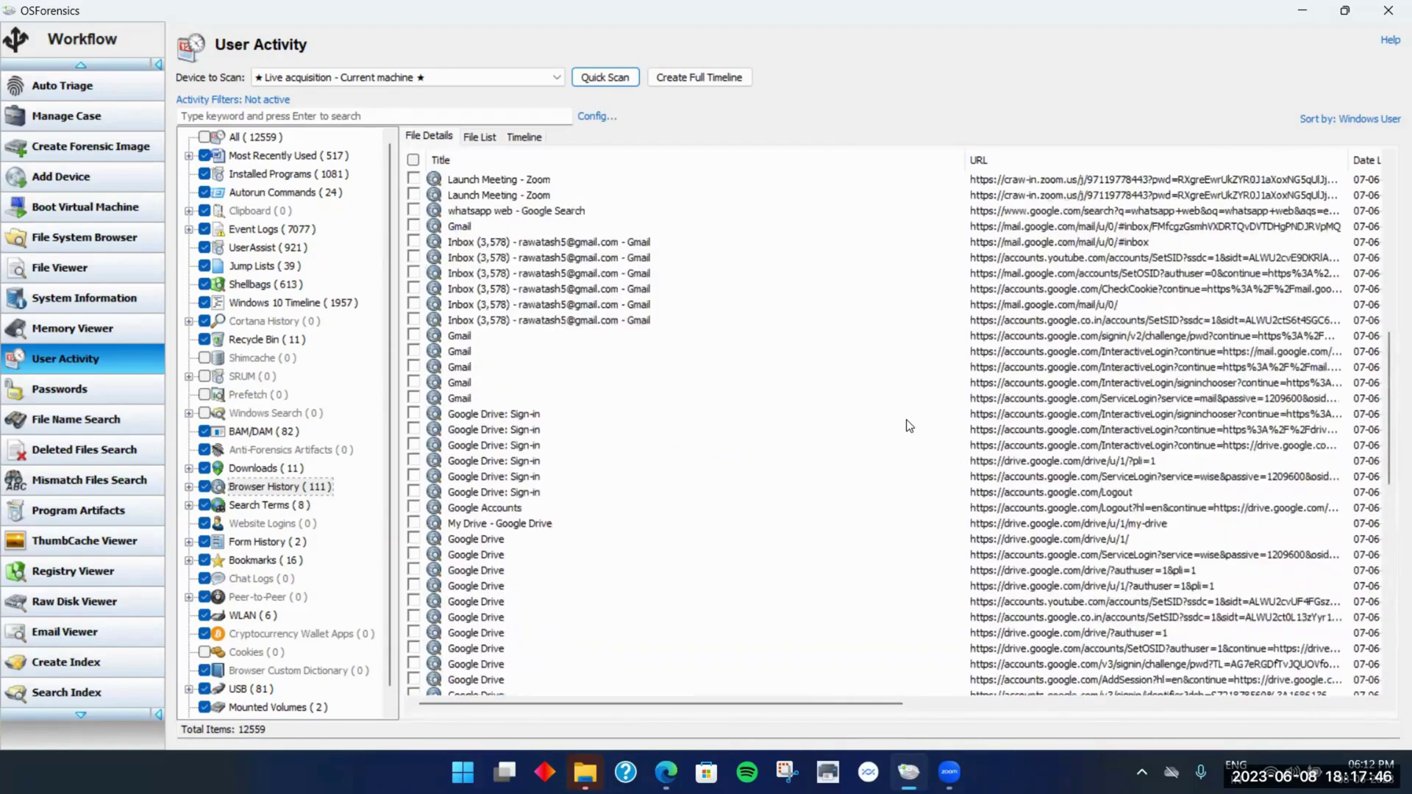
scroll(910, 423, up, 3)
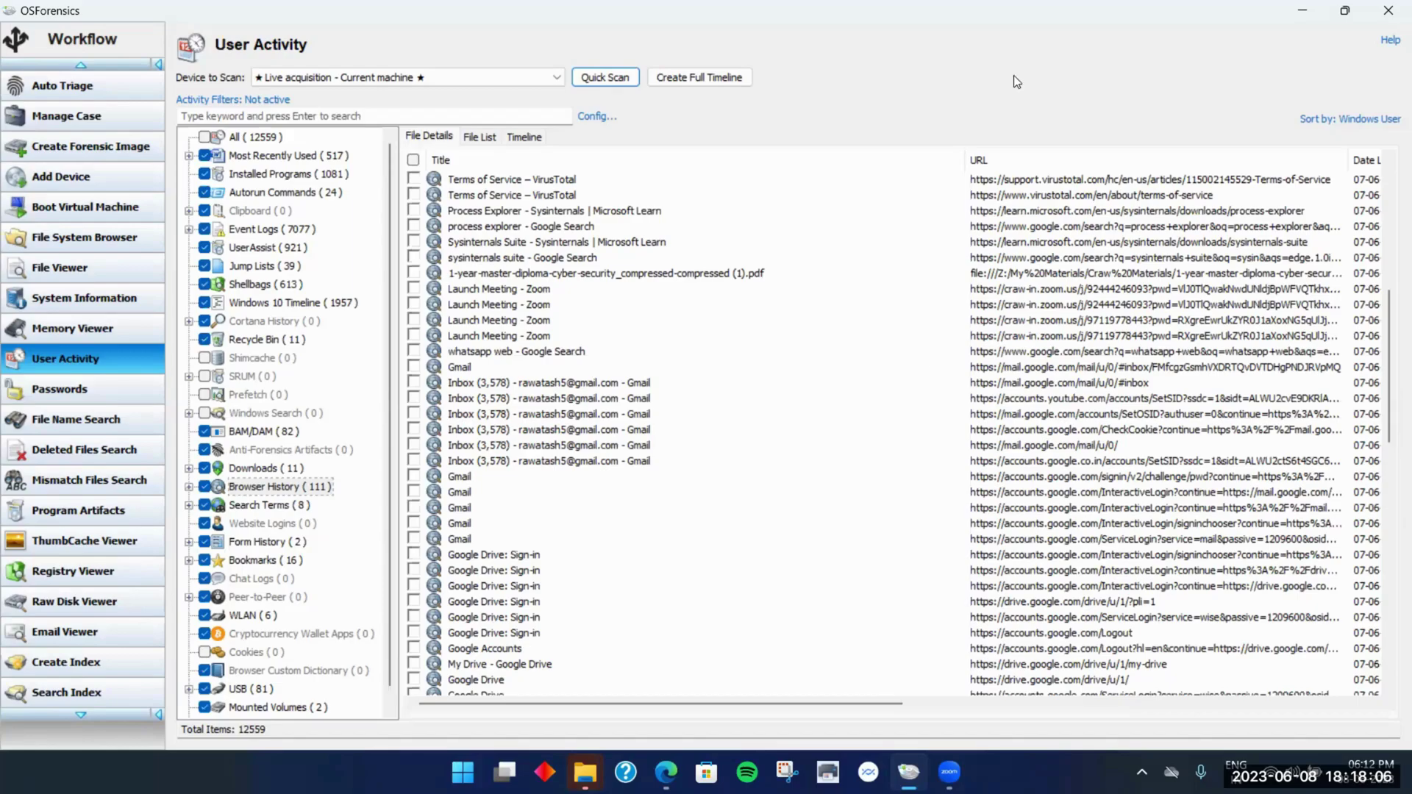
Display the UserAssist artifacts, compare them with the Most Recently Used list, and return to UserAssist to examine its recent program entries
click(277, 249)
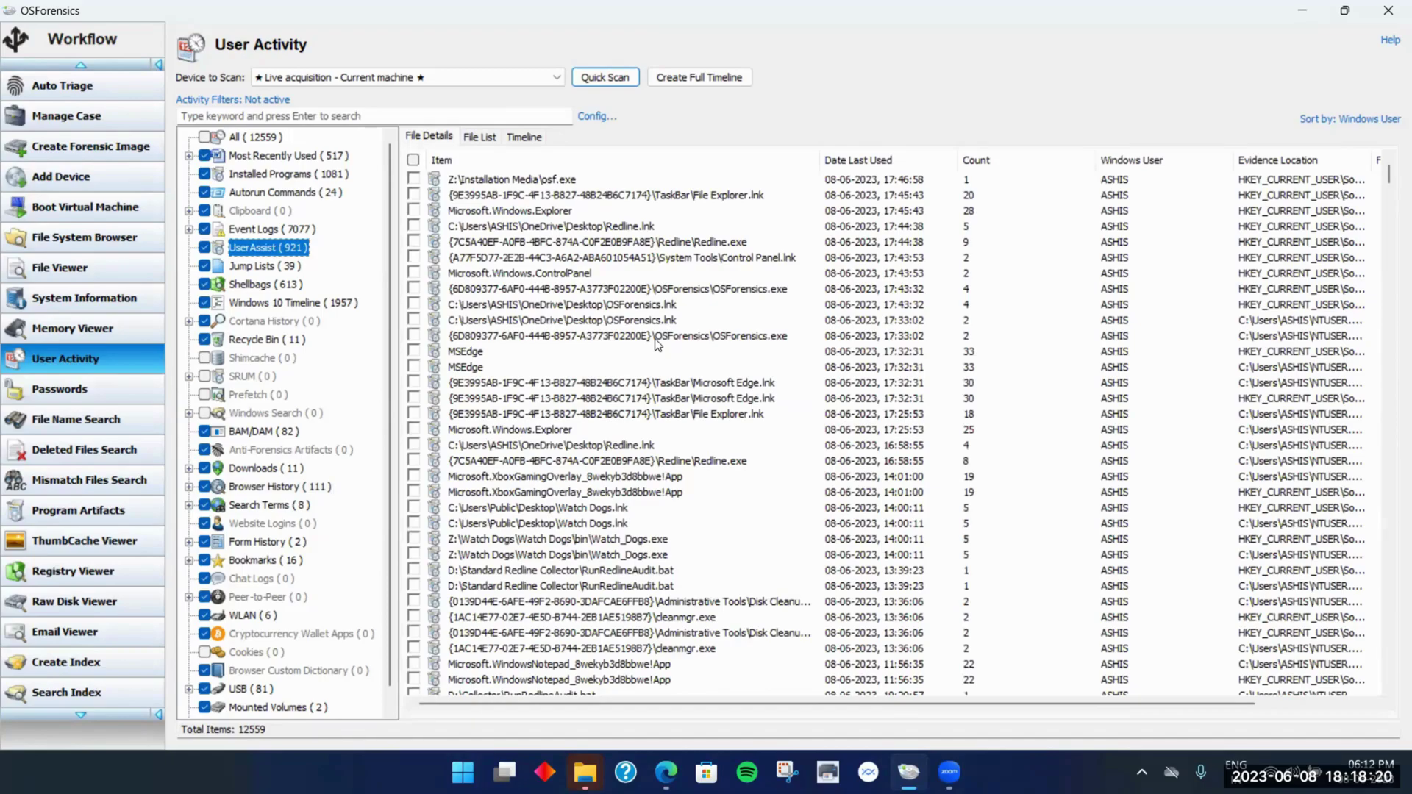
click(301, 157)
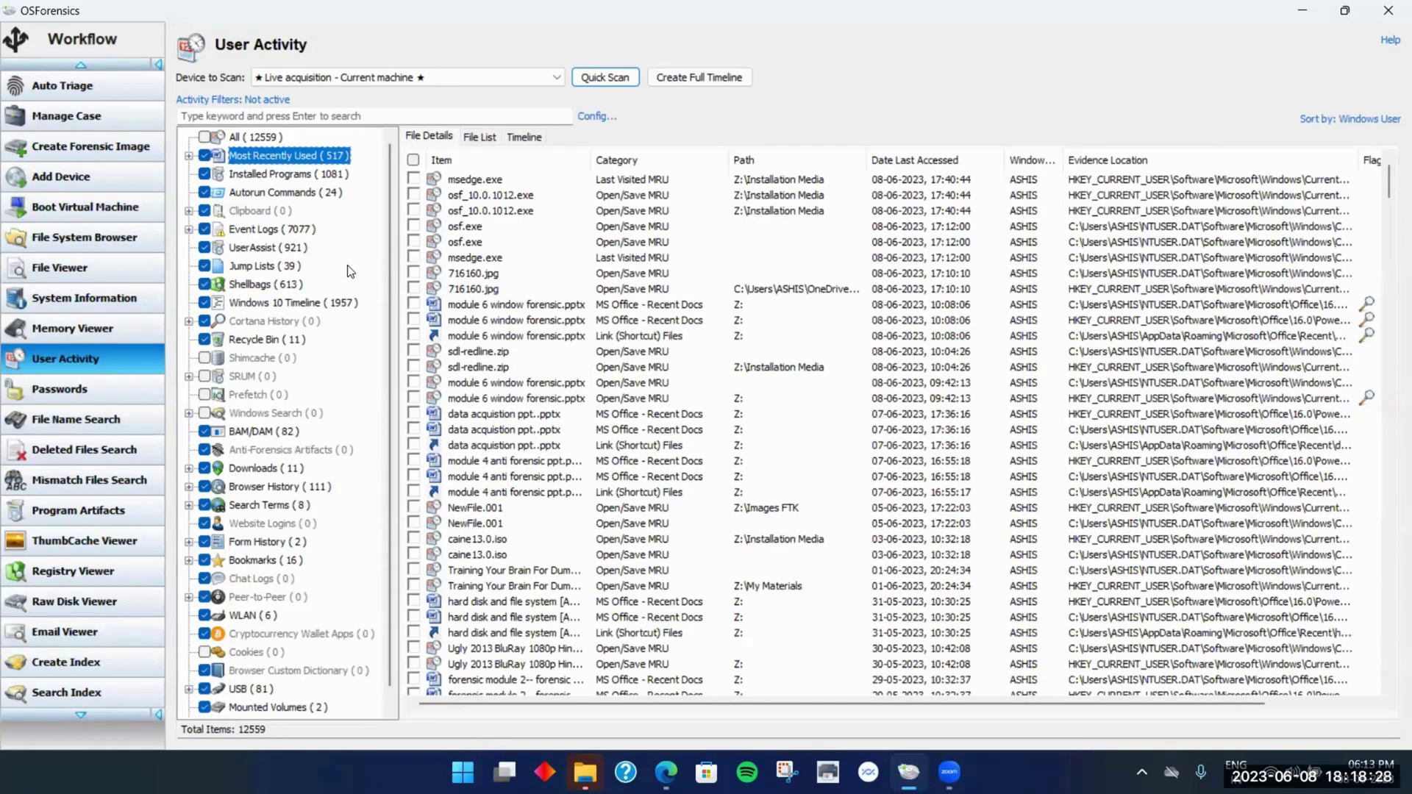
click(286, 248)
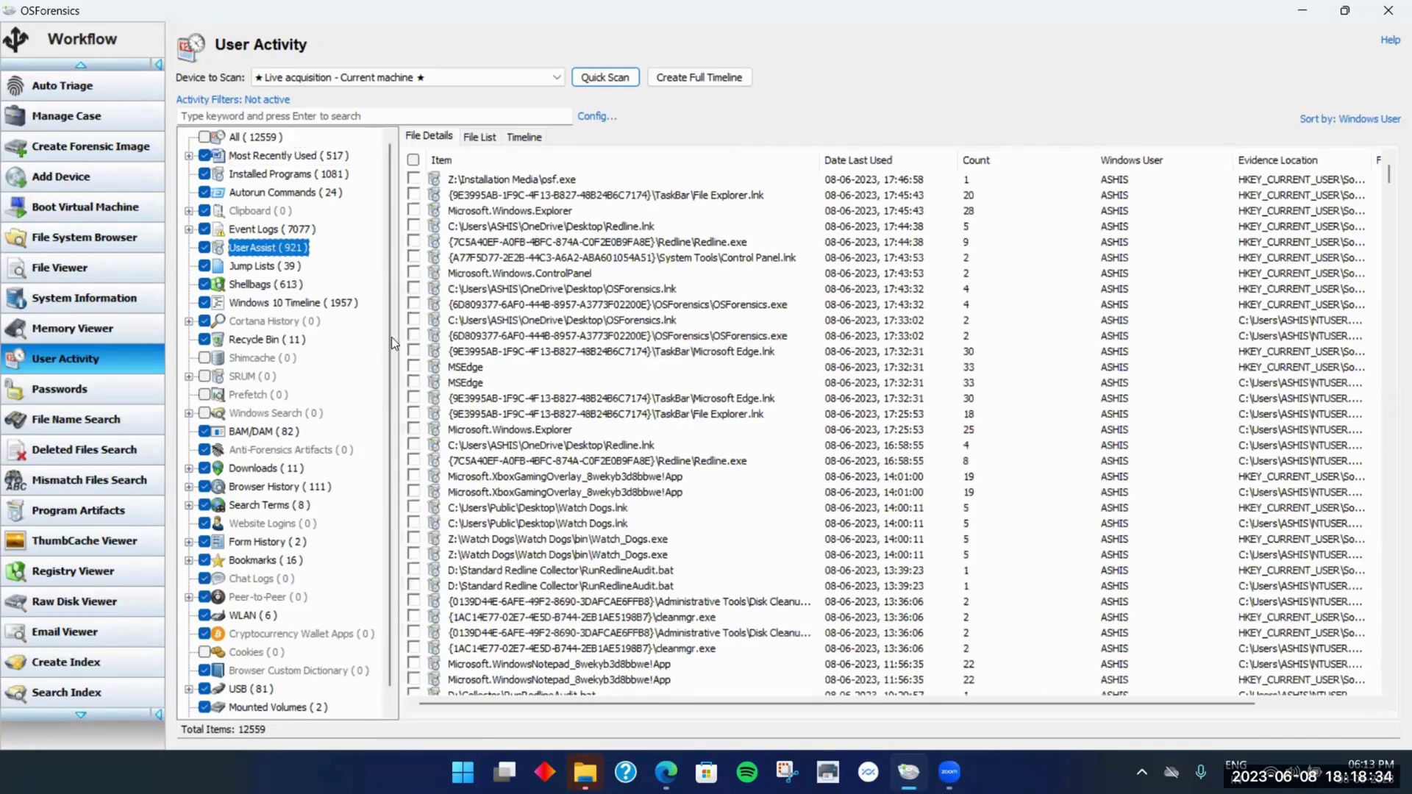
scroll(730, 505, down, 4)
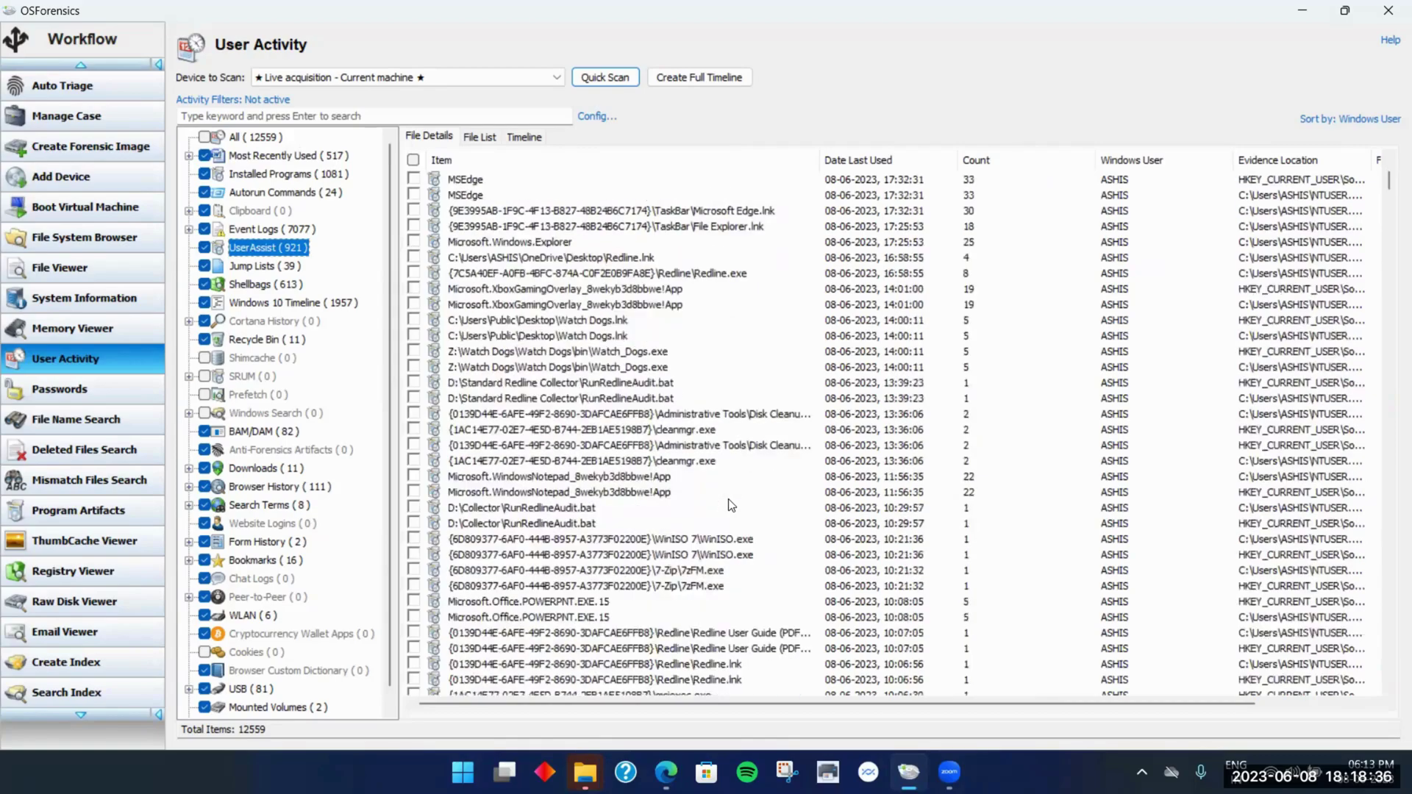
scroll(730, 504, down, 7)
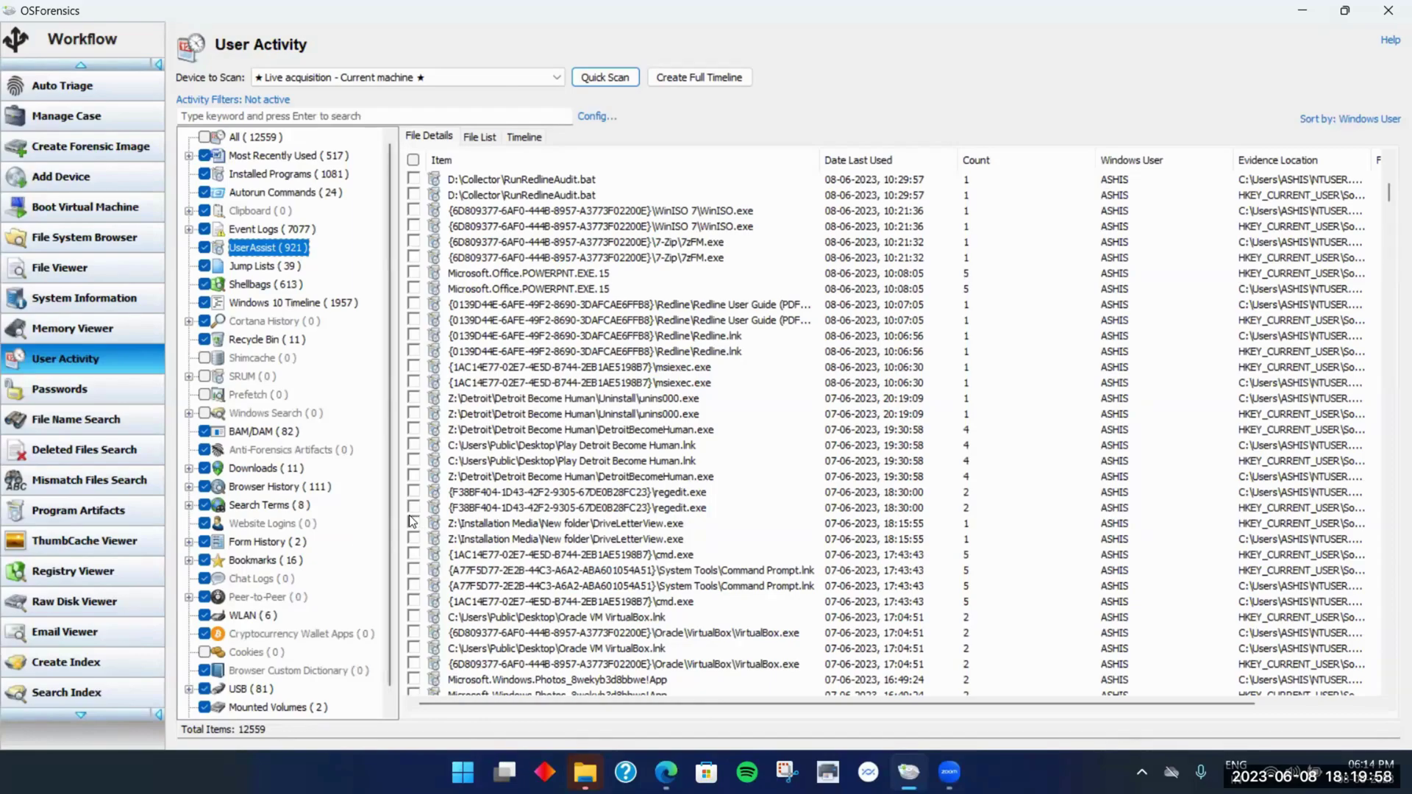
drag(391, 265, 386, 286)
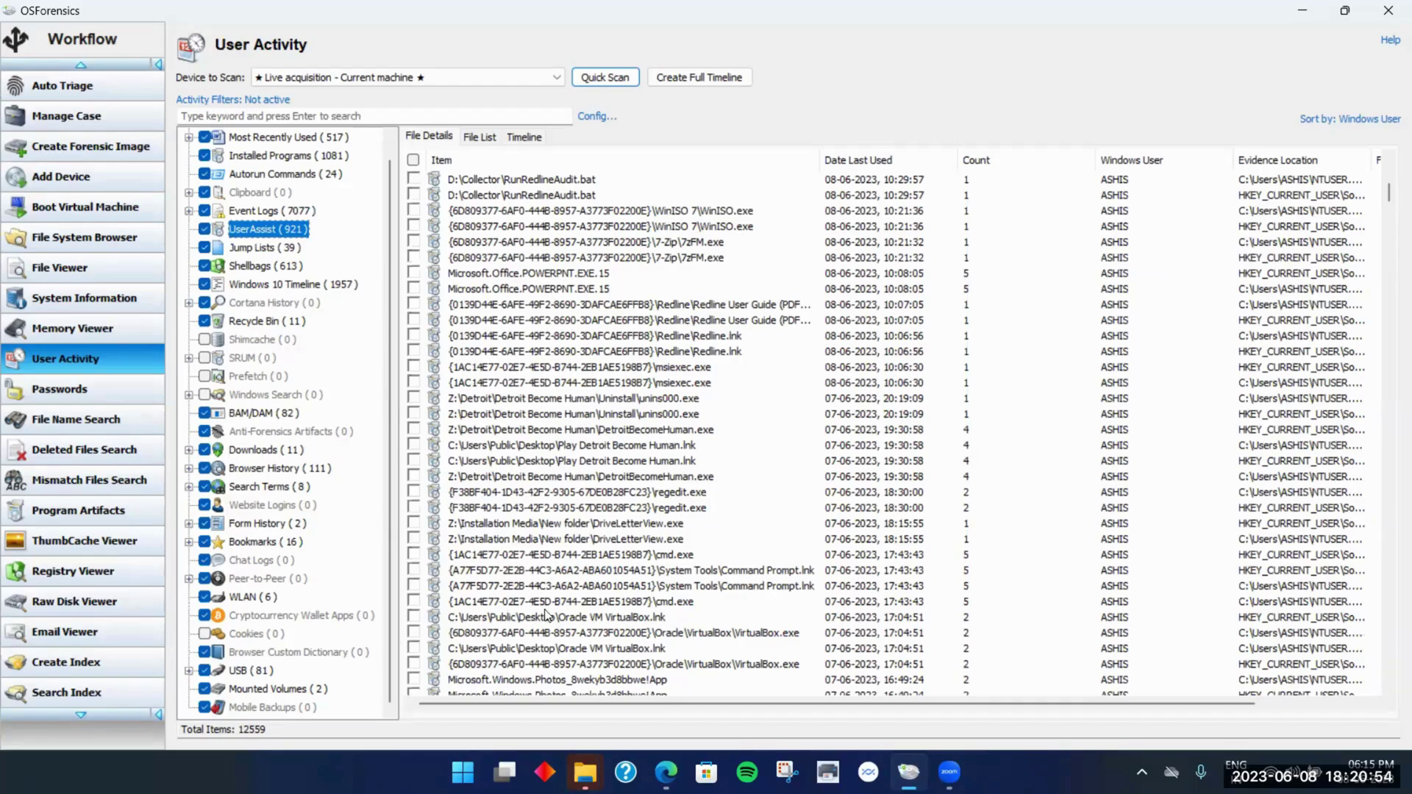
scroll(566, 626, down, 3)
Close the open Downloads and The Other Disk (Z:) File Explorer windows and return to OSForensics
click(584, 772)
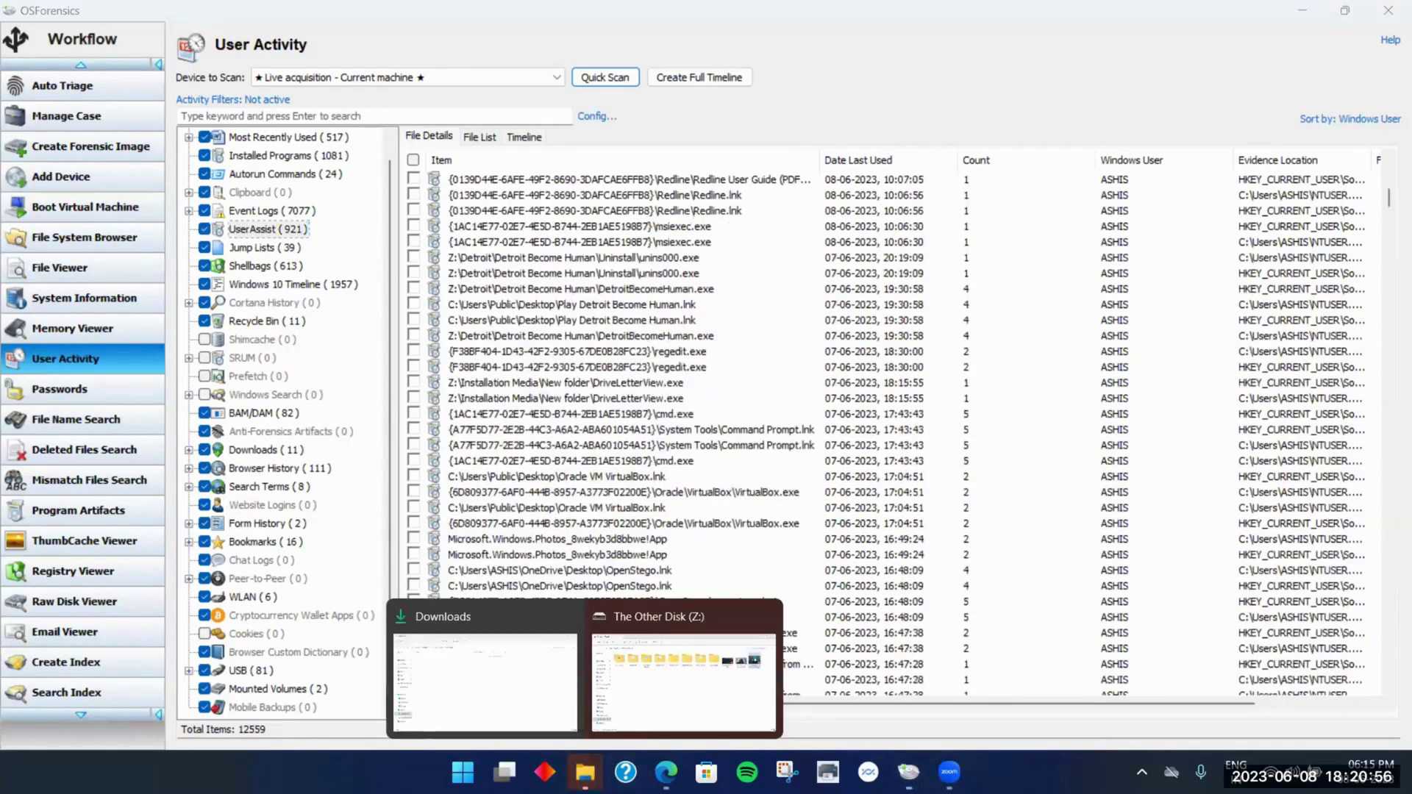
click(763, 617)
click(666, 616)
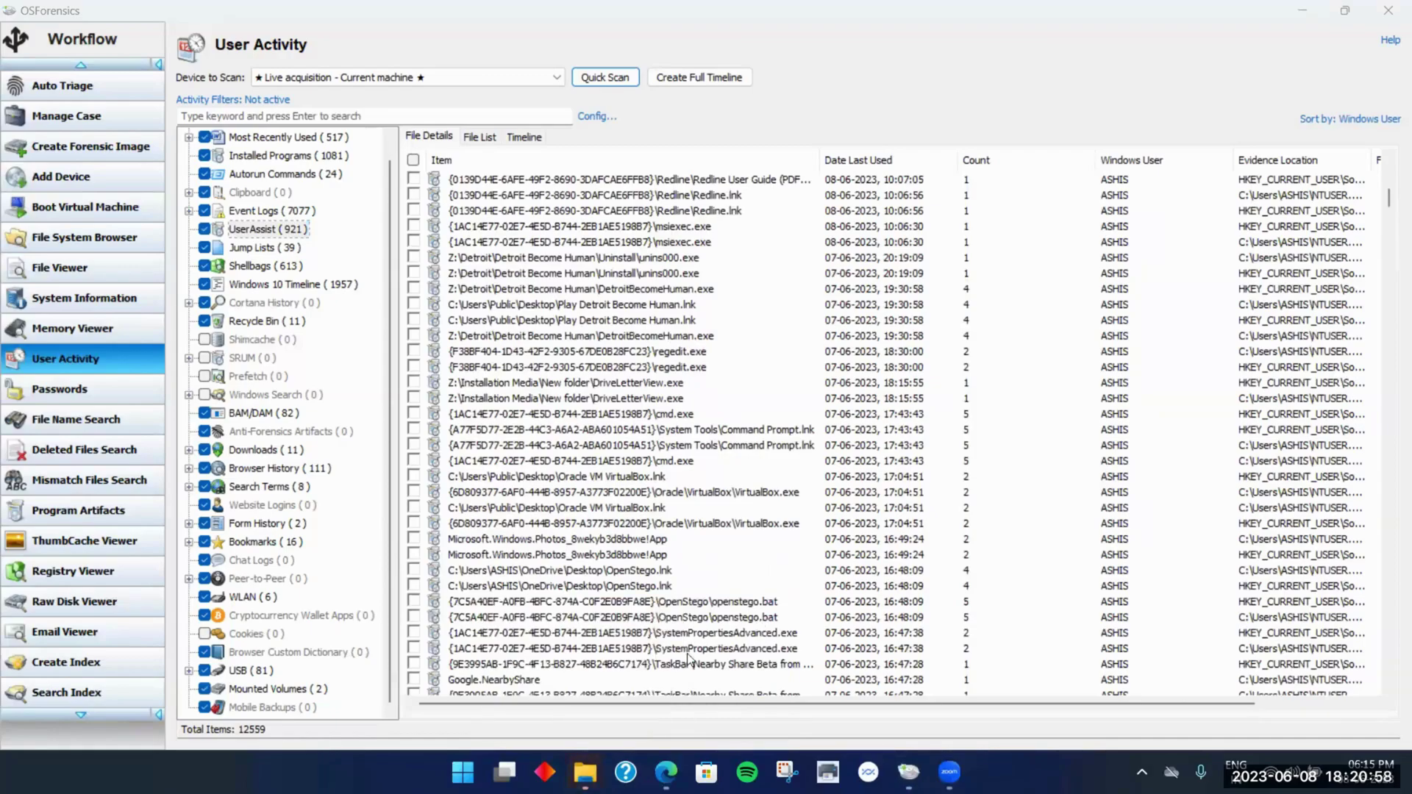
click(697, 728)
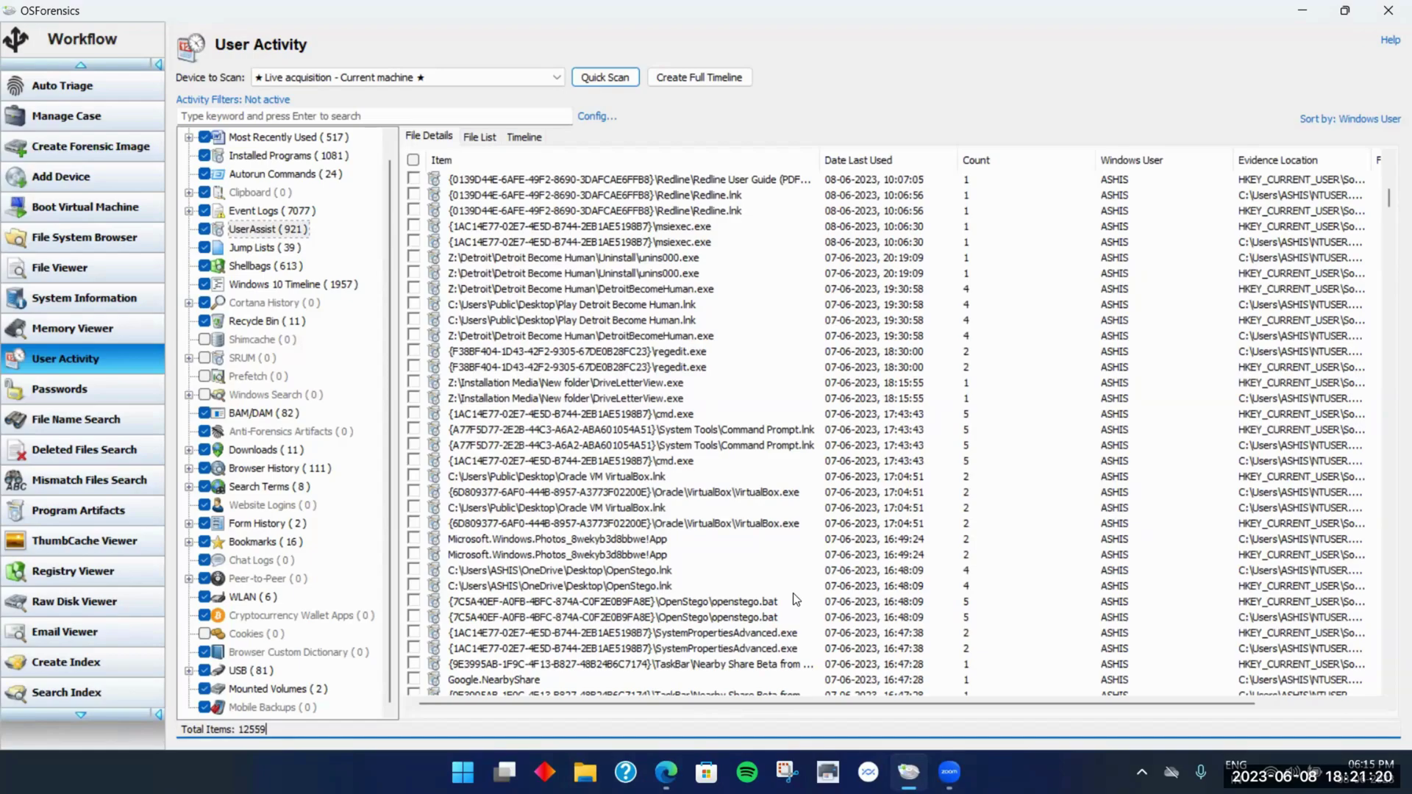
Examine the newest UserAssist entries, including their last used dates, counts, evidence locations and flags
scroll(784, 572, up, 2)
scroll(992, 544, down, 4)
scroll(1027, 543, up, 4)
scroll(1027, 543, up, 1)
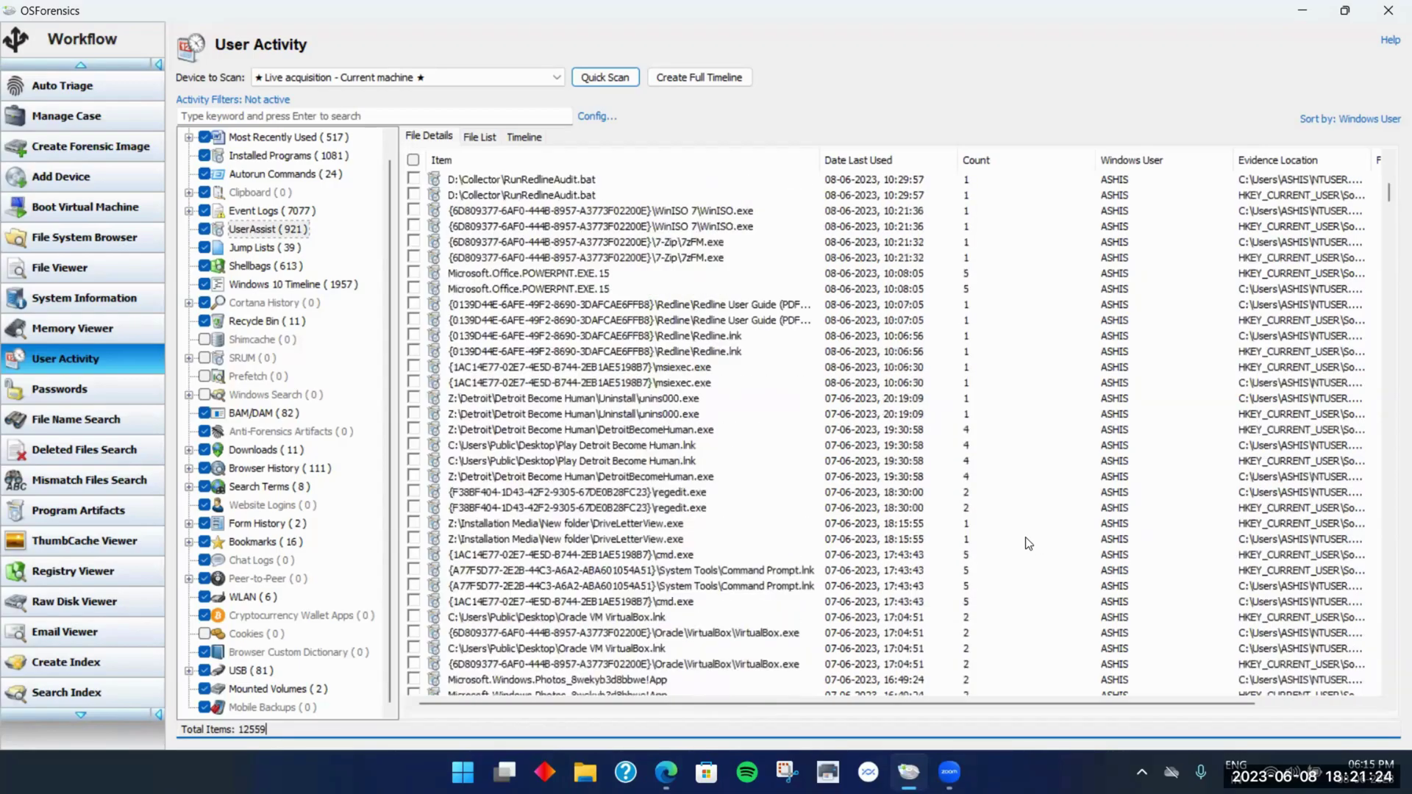
scroll(1011, 535, up, 10)
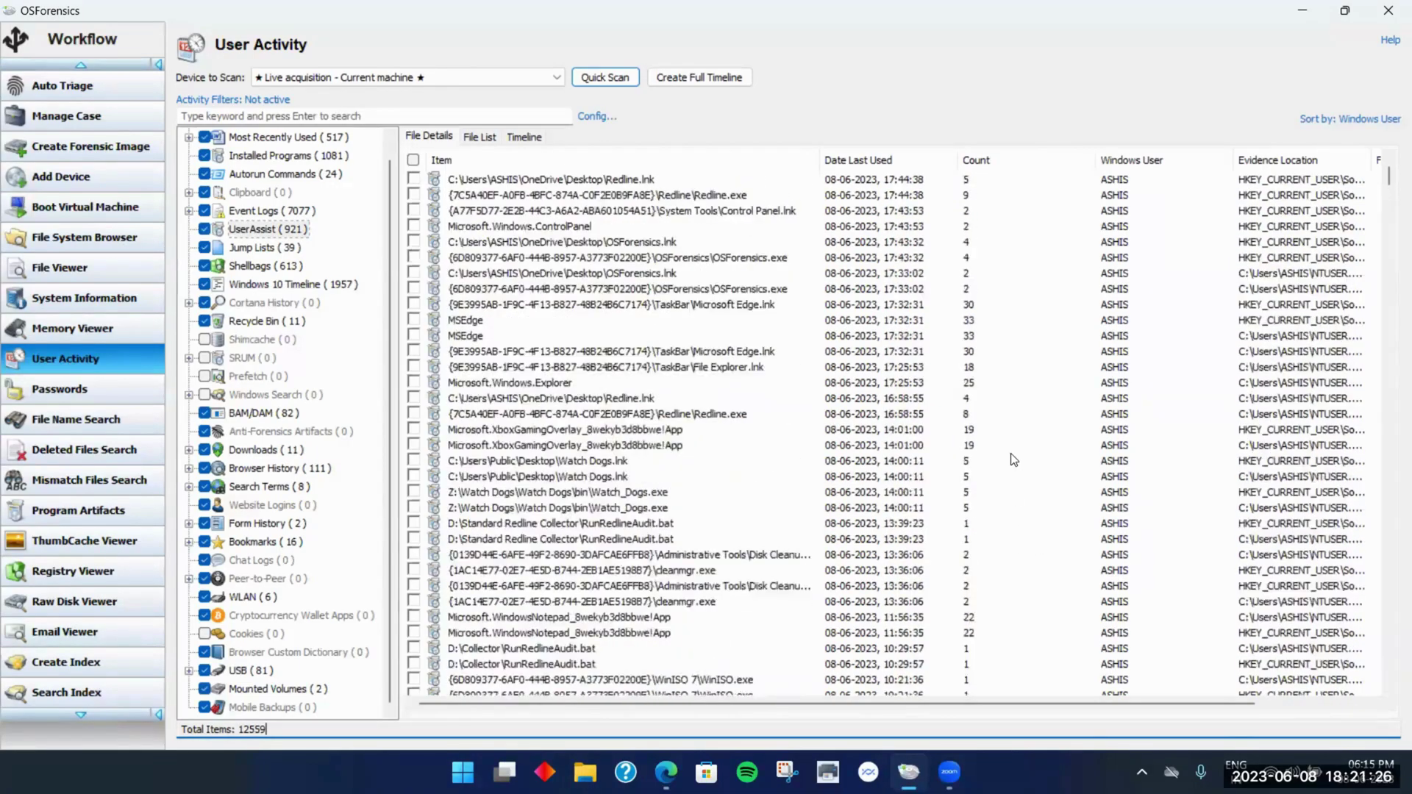
scroll(1391, 176, down, 7)
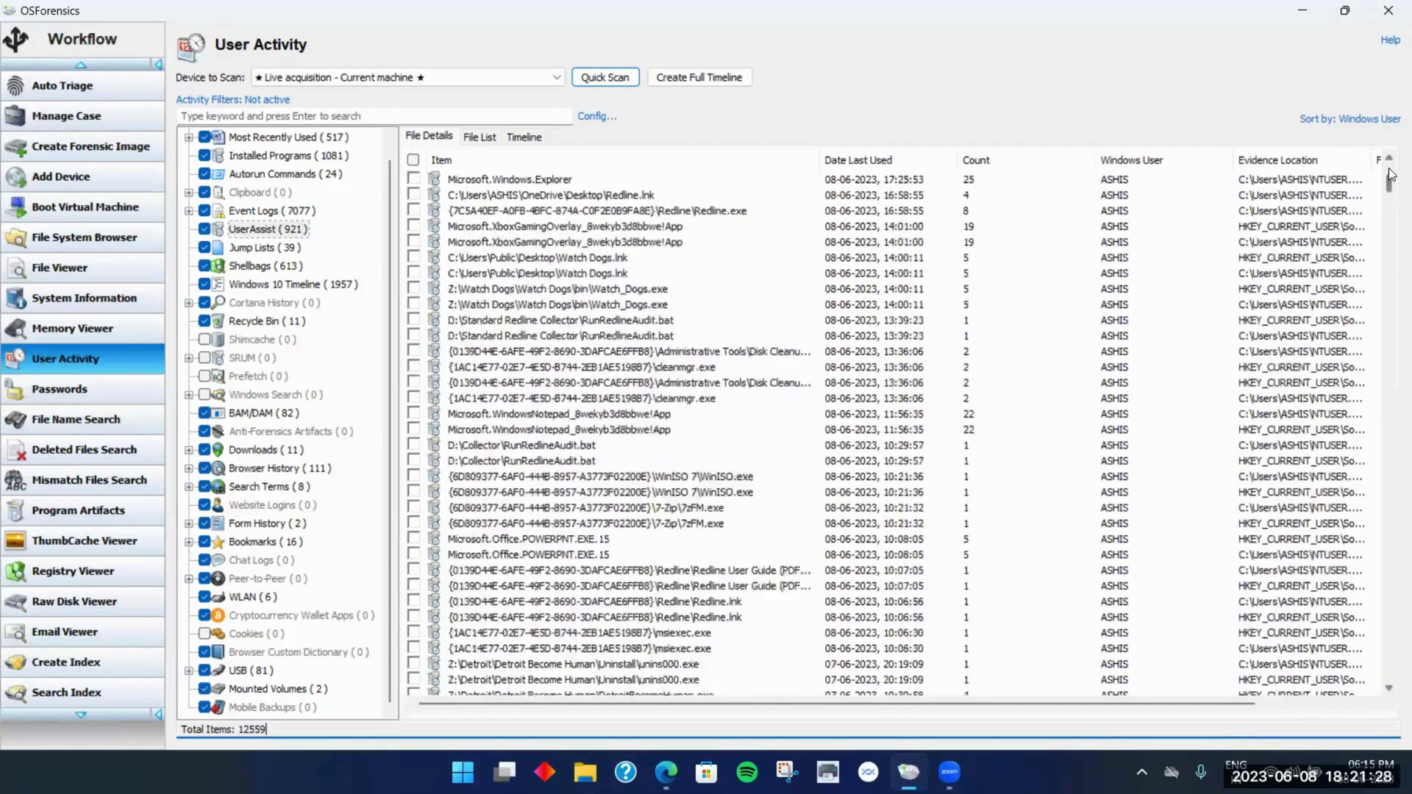
scroll(1391, 173, up, 7)
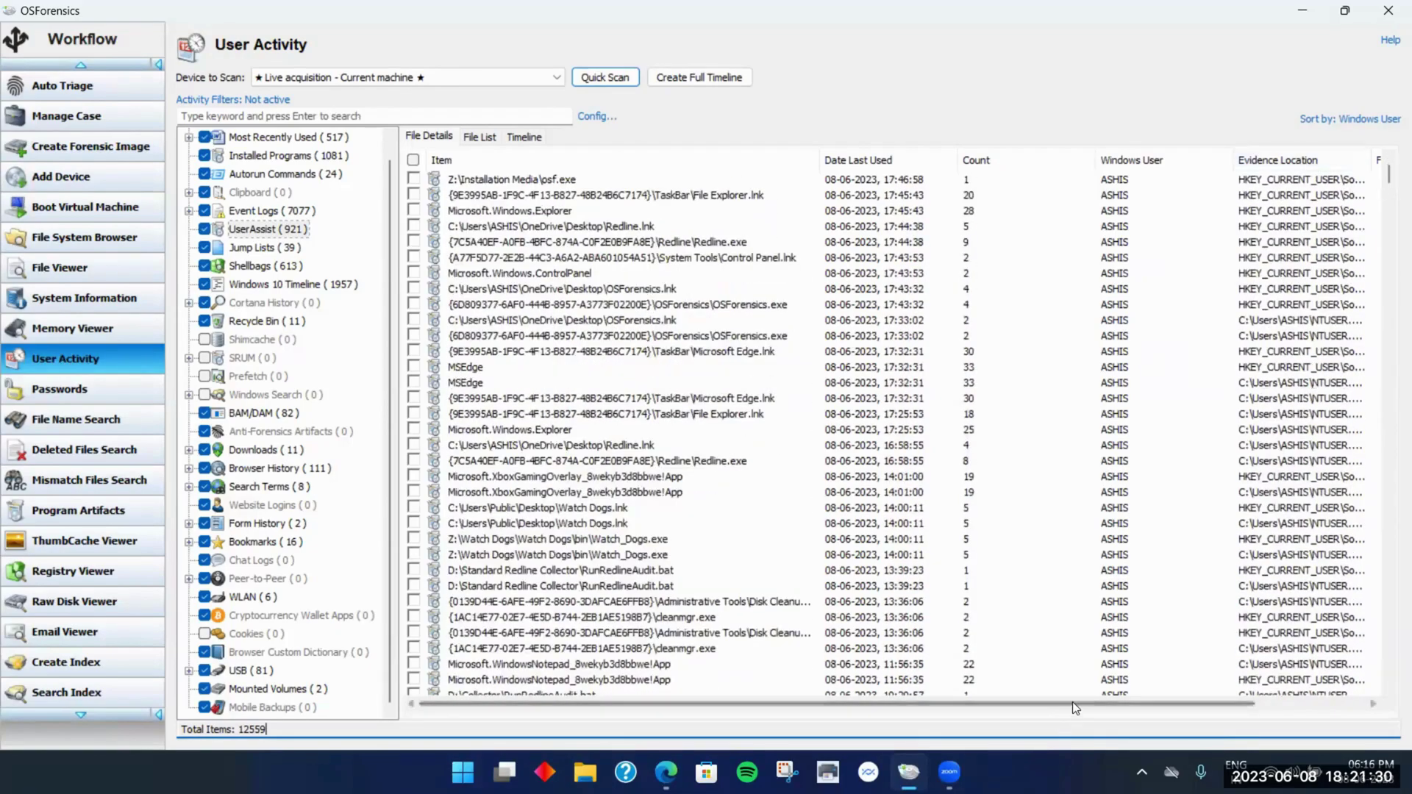
drag(1113, 703, 1235, 698)
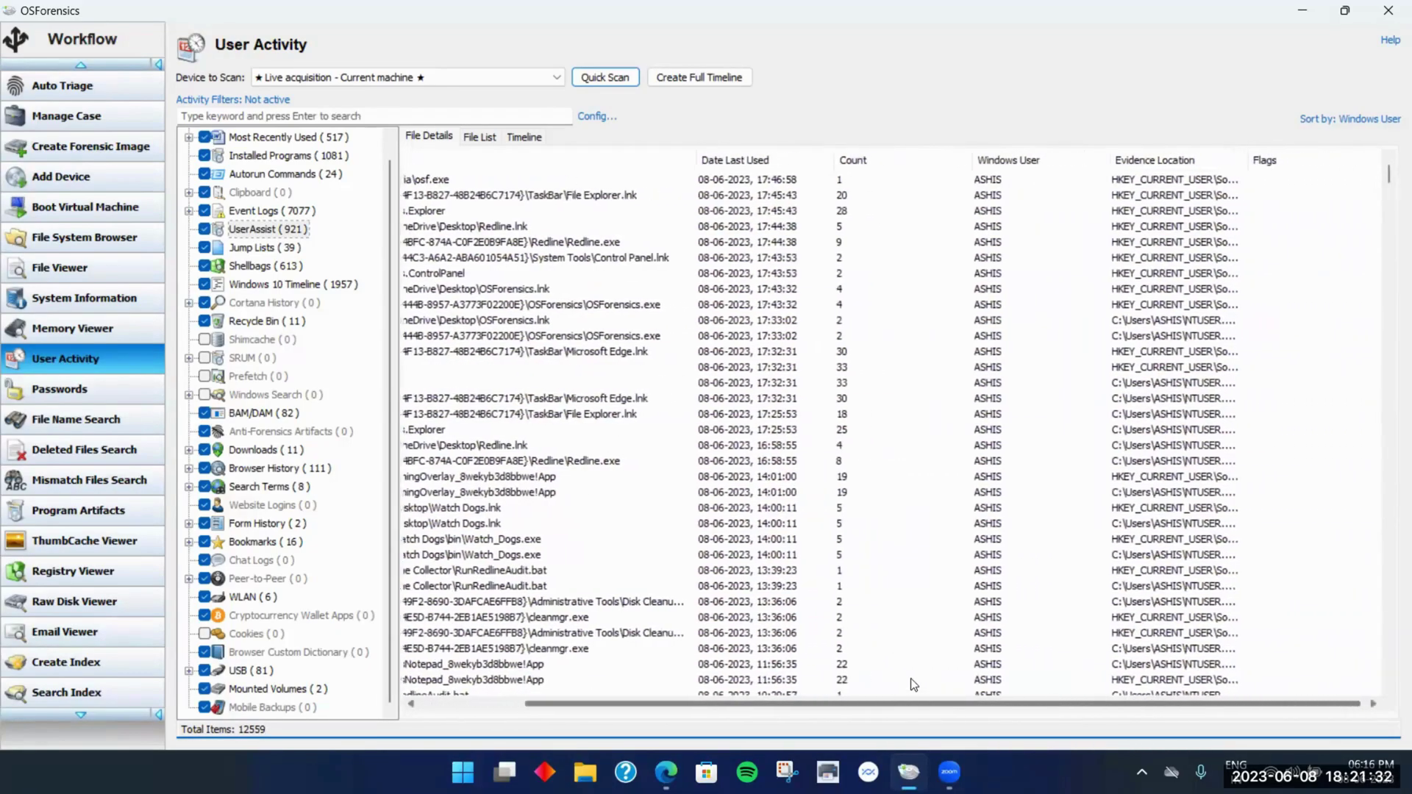
scroll(905, 678, left, 3)
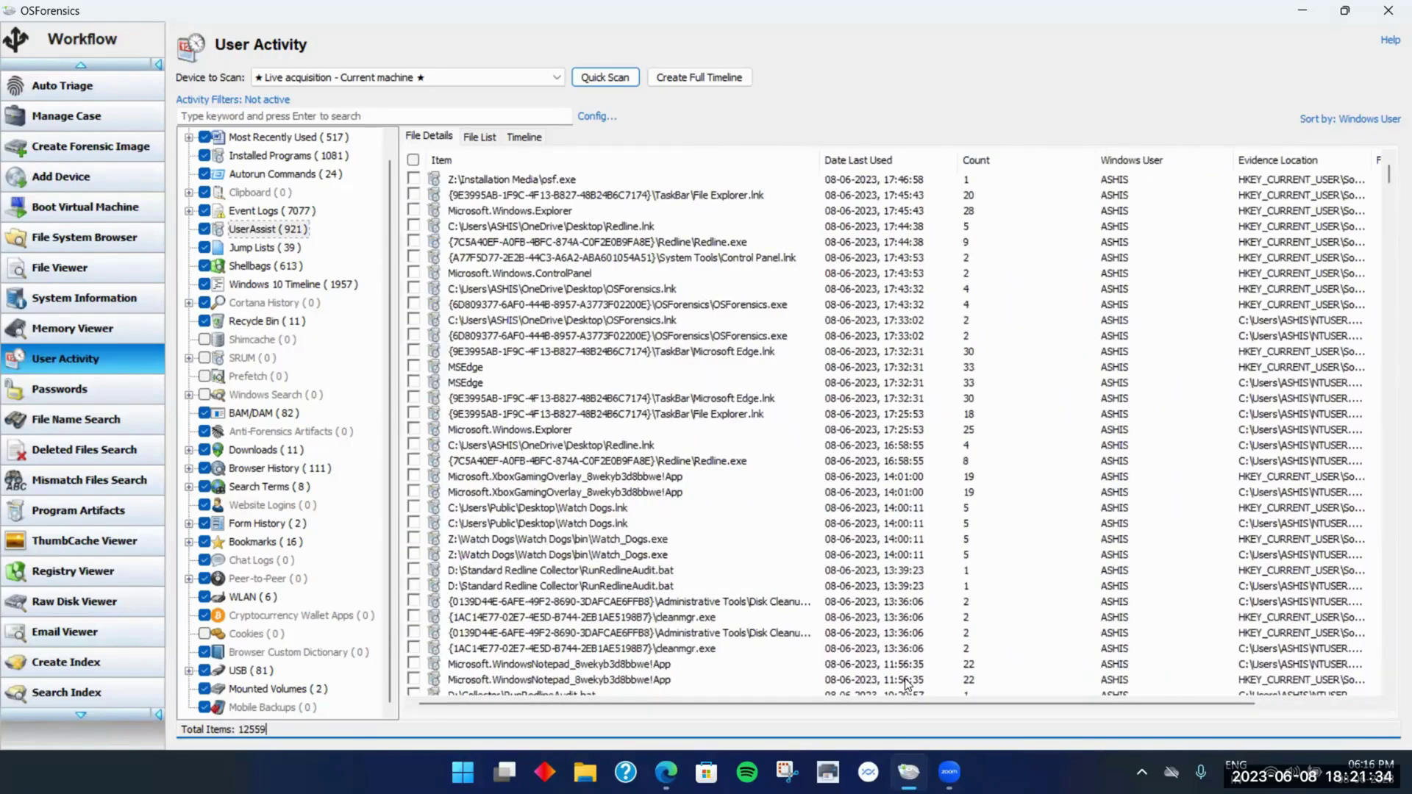
Look through the UserAssist list to its undated entries and select the second UEME_CTLSESSION entry dated 20-02-1641
scroll(906, 684, down, 15)
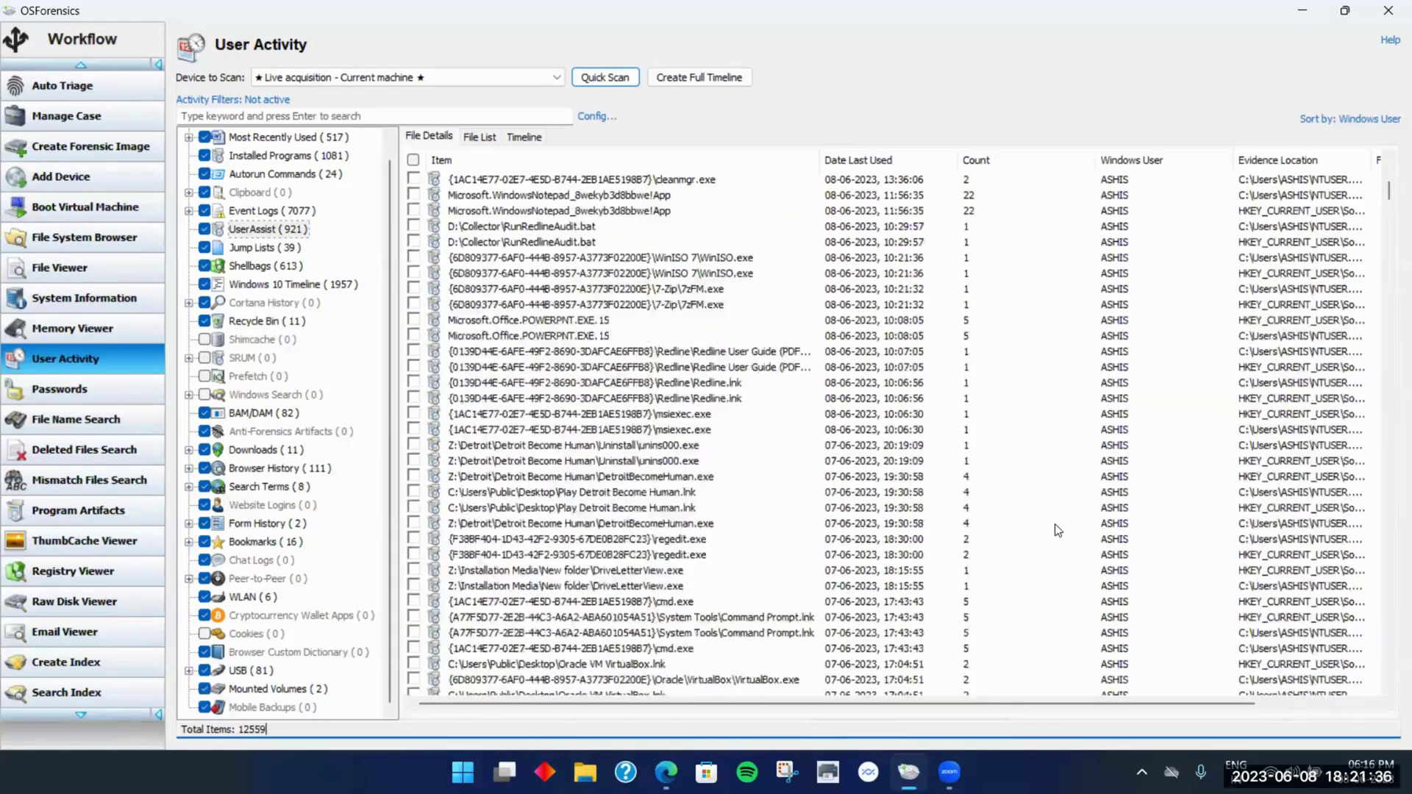
scroll(1086, 522, down, 4)
drag(1389, 217, 1389, 636)
click(1391, 641)
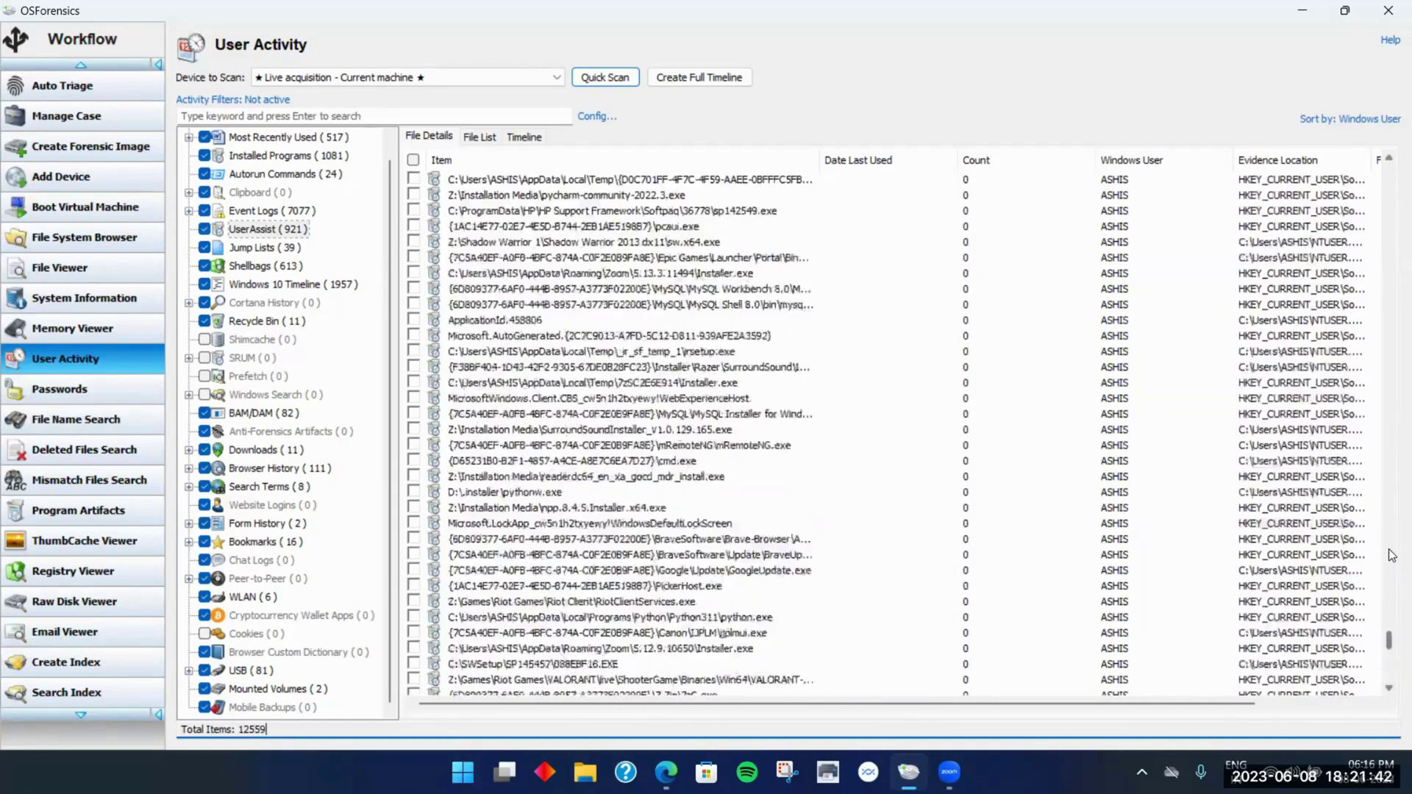
click(1388, 563)
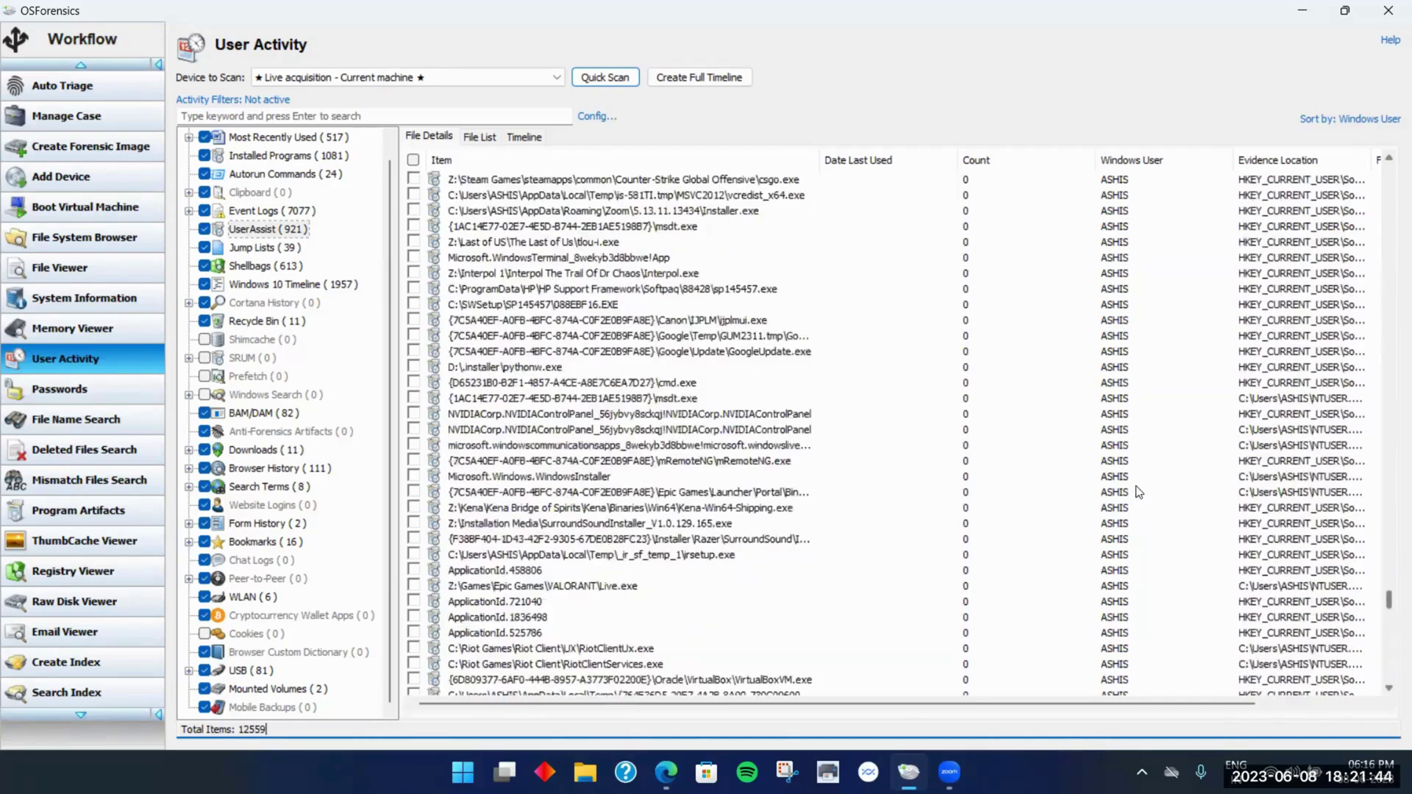
scroll(865, 346, up, 20)
scroll(1358, 453, down, 16)
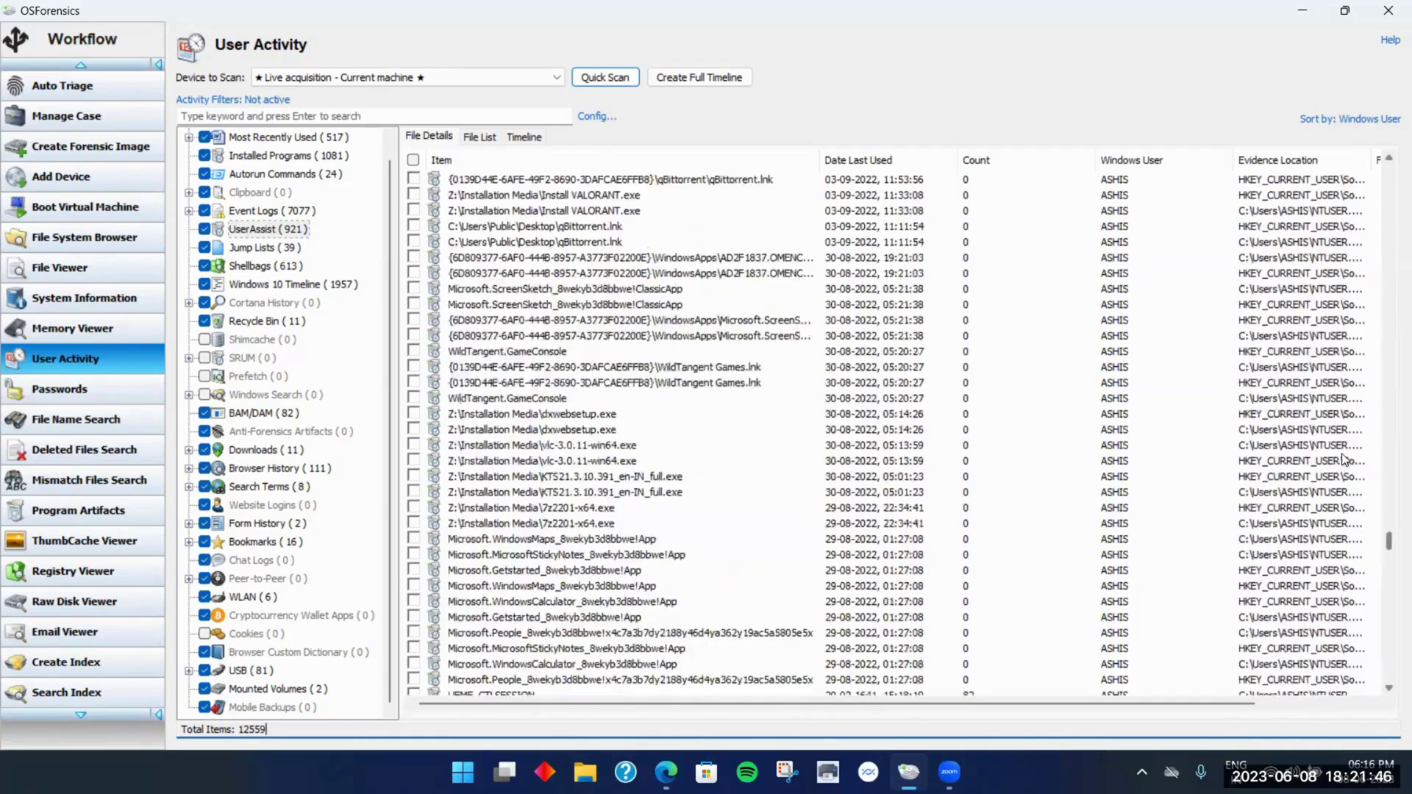
scroll(1331, 454, up, 2)
click(1332, 454)
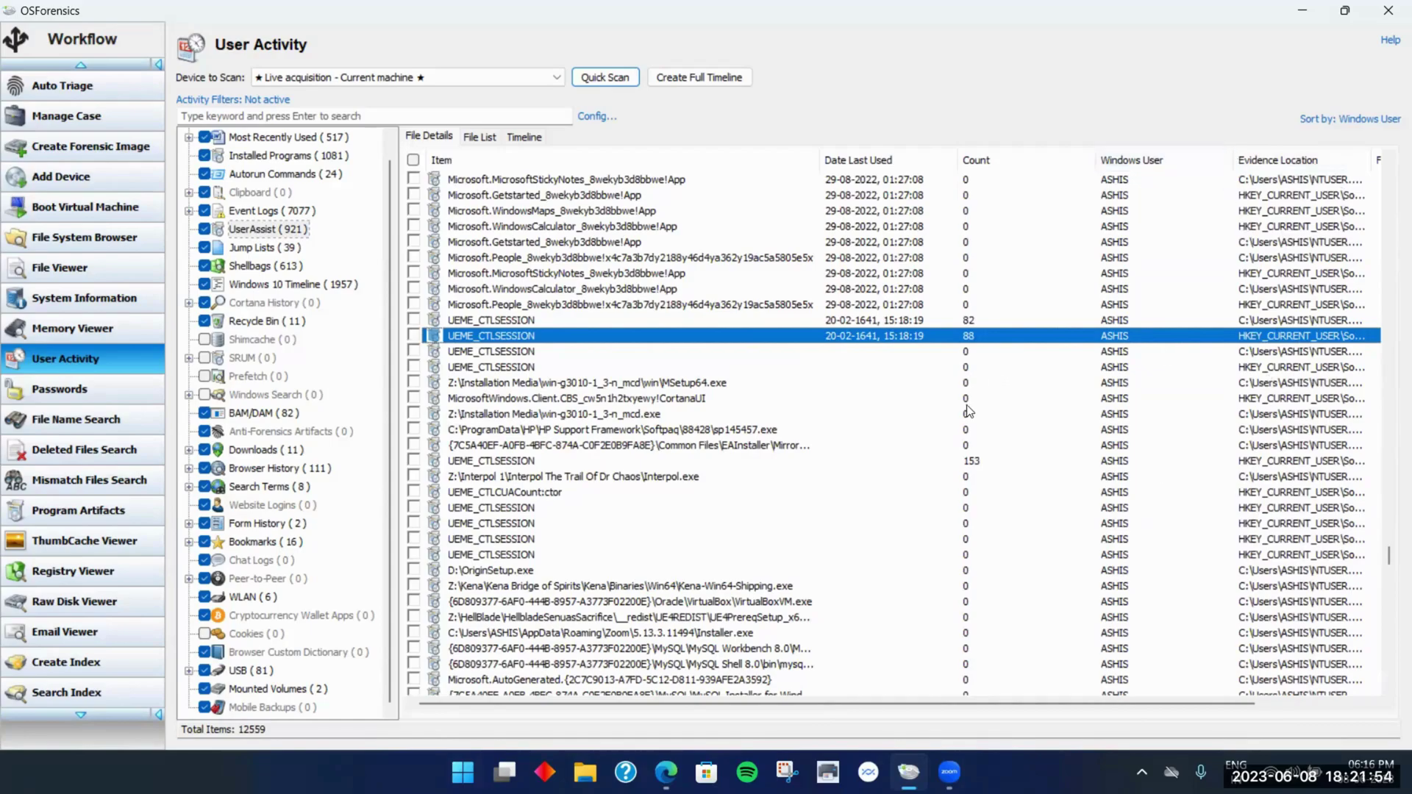
Select the last Microsoft.People entry dated 29-08-2022 and review the UserAssist programs last used in August and September 2022
click(896, 305)
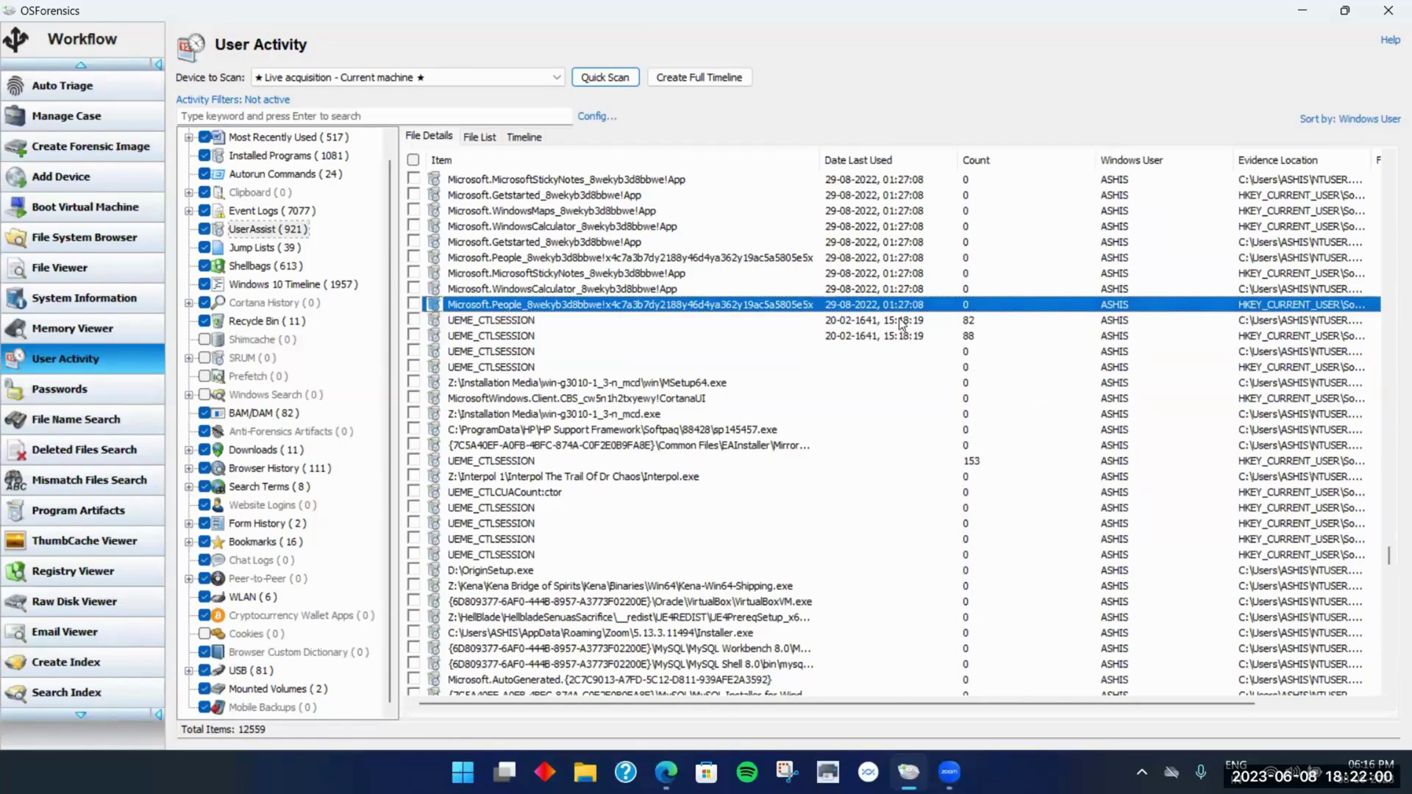
scroll(889, 291, up, 5)
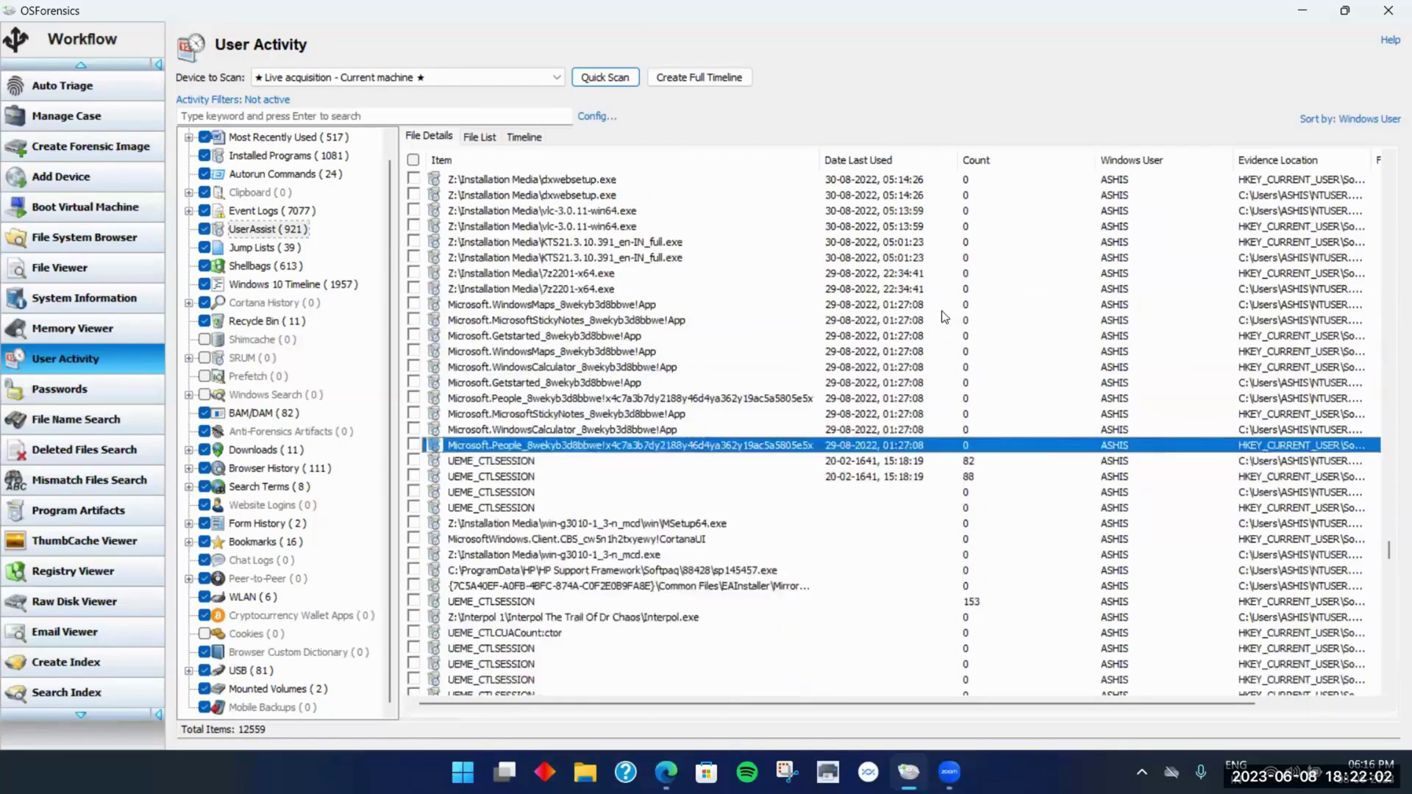
scroll(904, 387, up, 4)
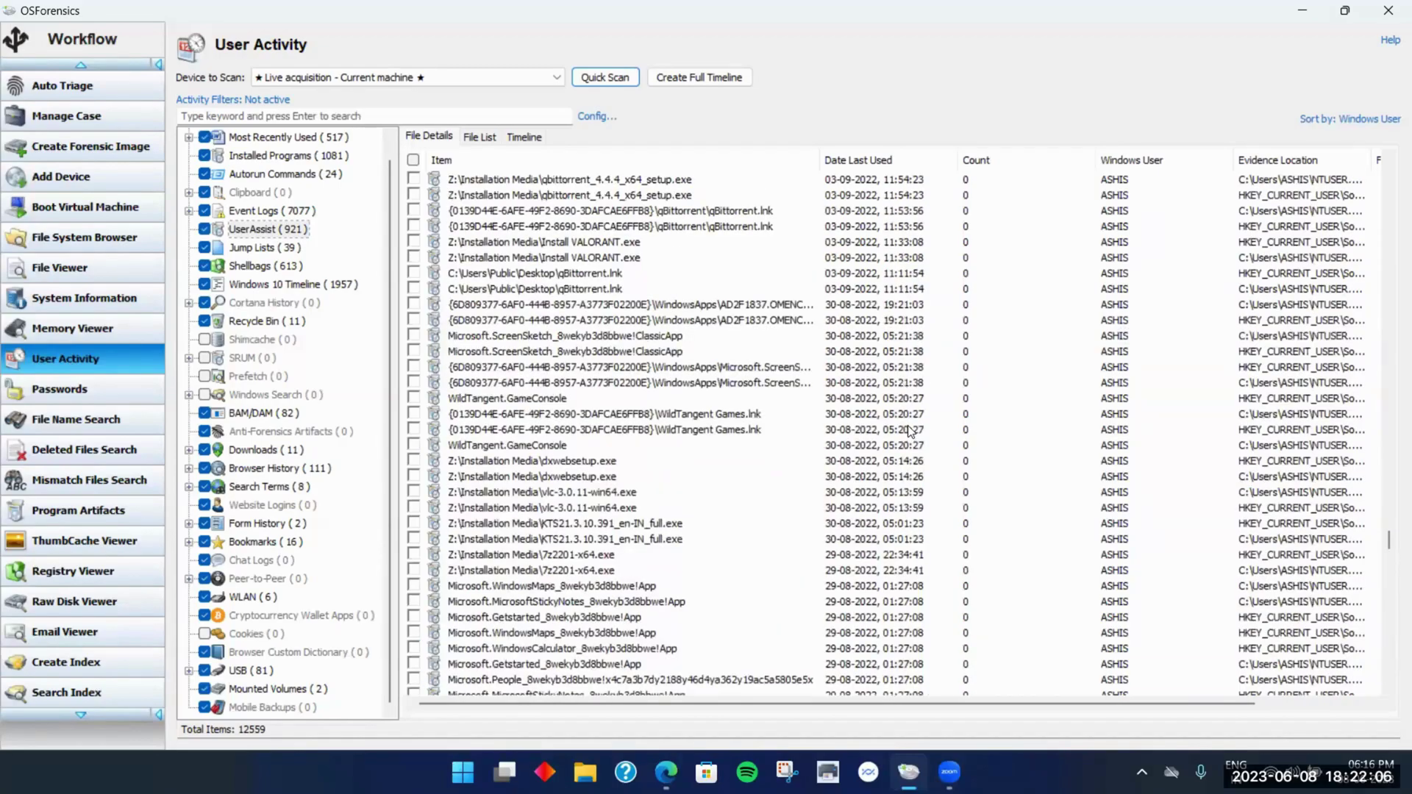
scroll(909, 427, down, 3)
scroll(912, 428, down, 7)
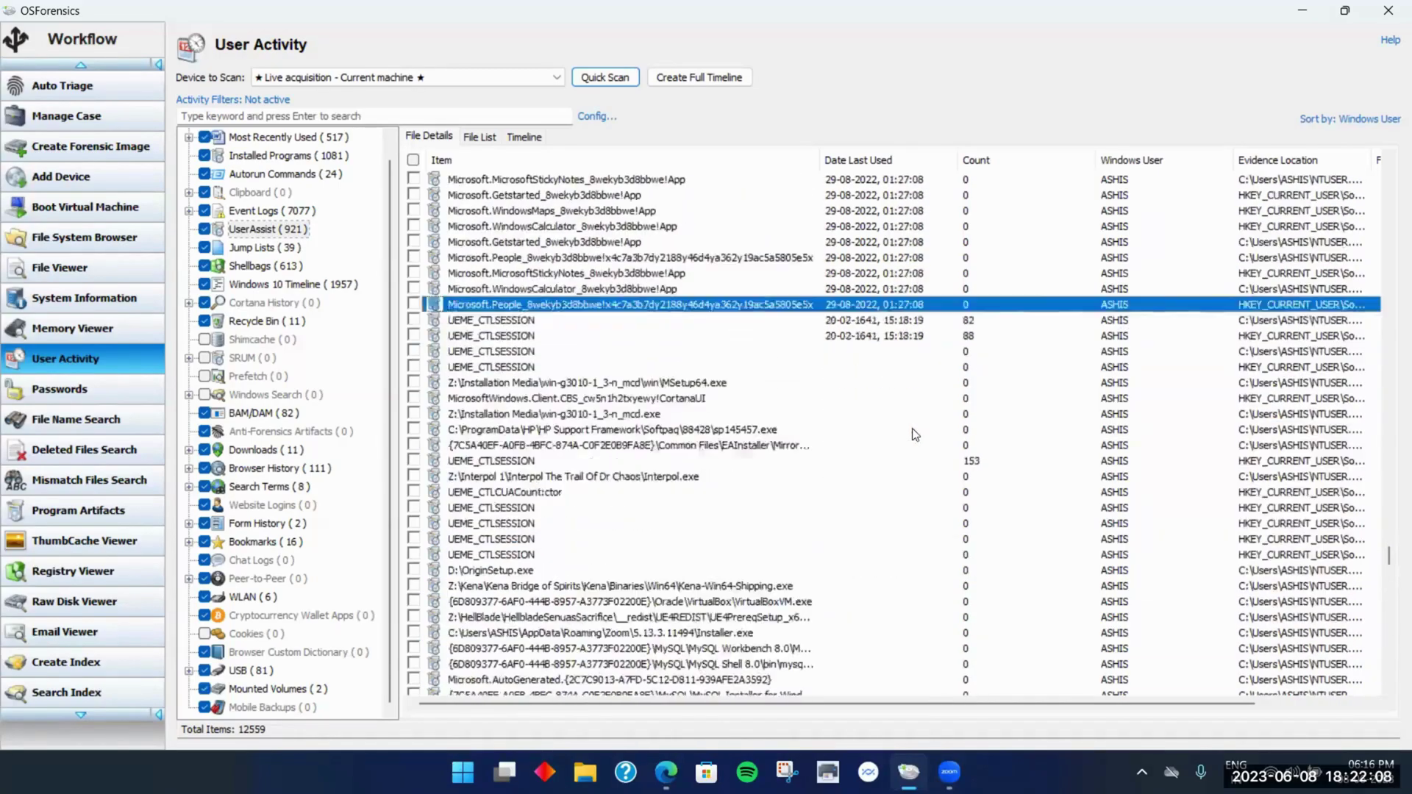
scroll(880, 411, down, 6)
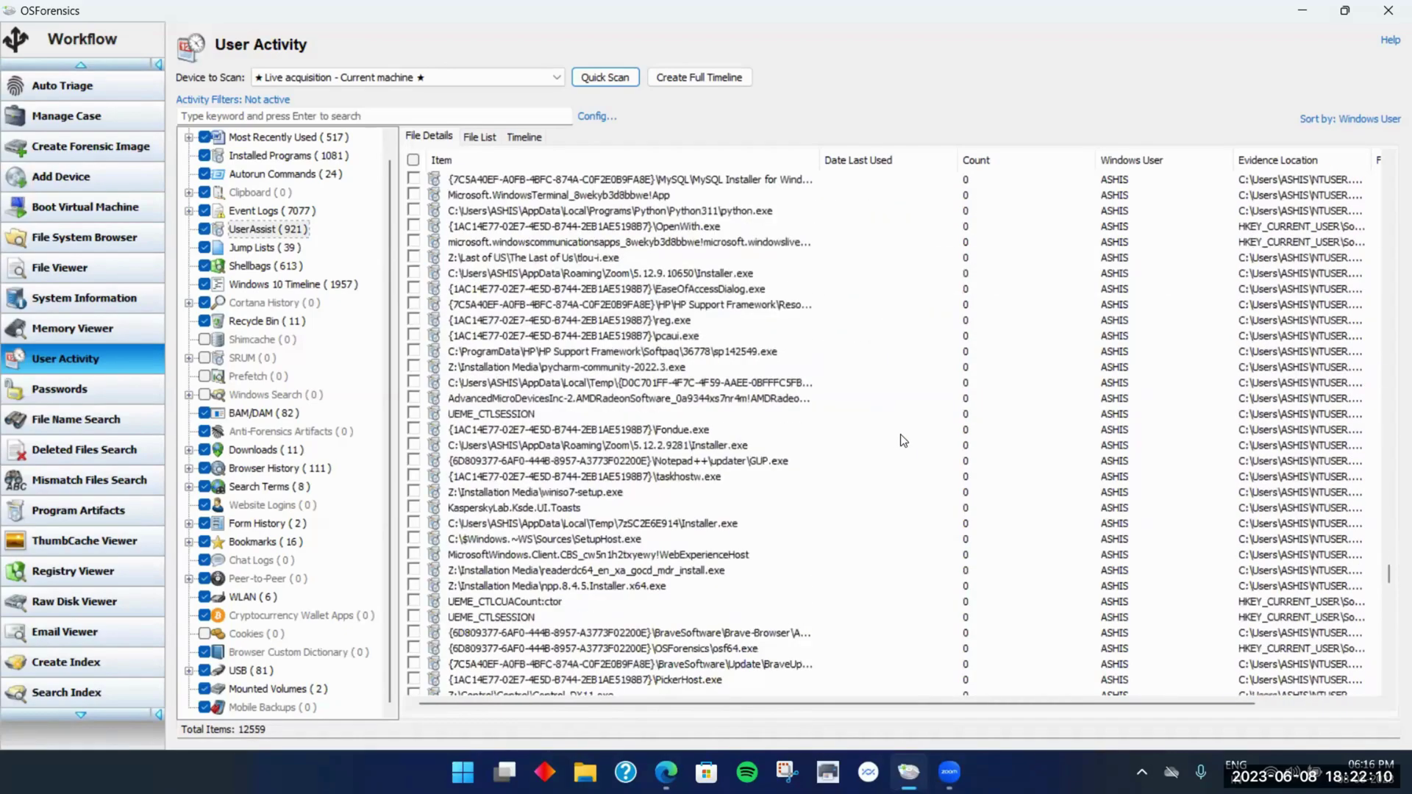
scroll(914, 429, up, 11)
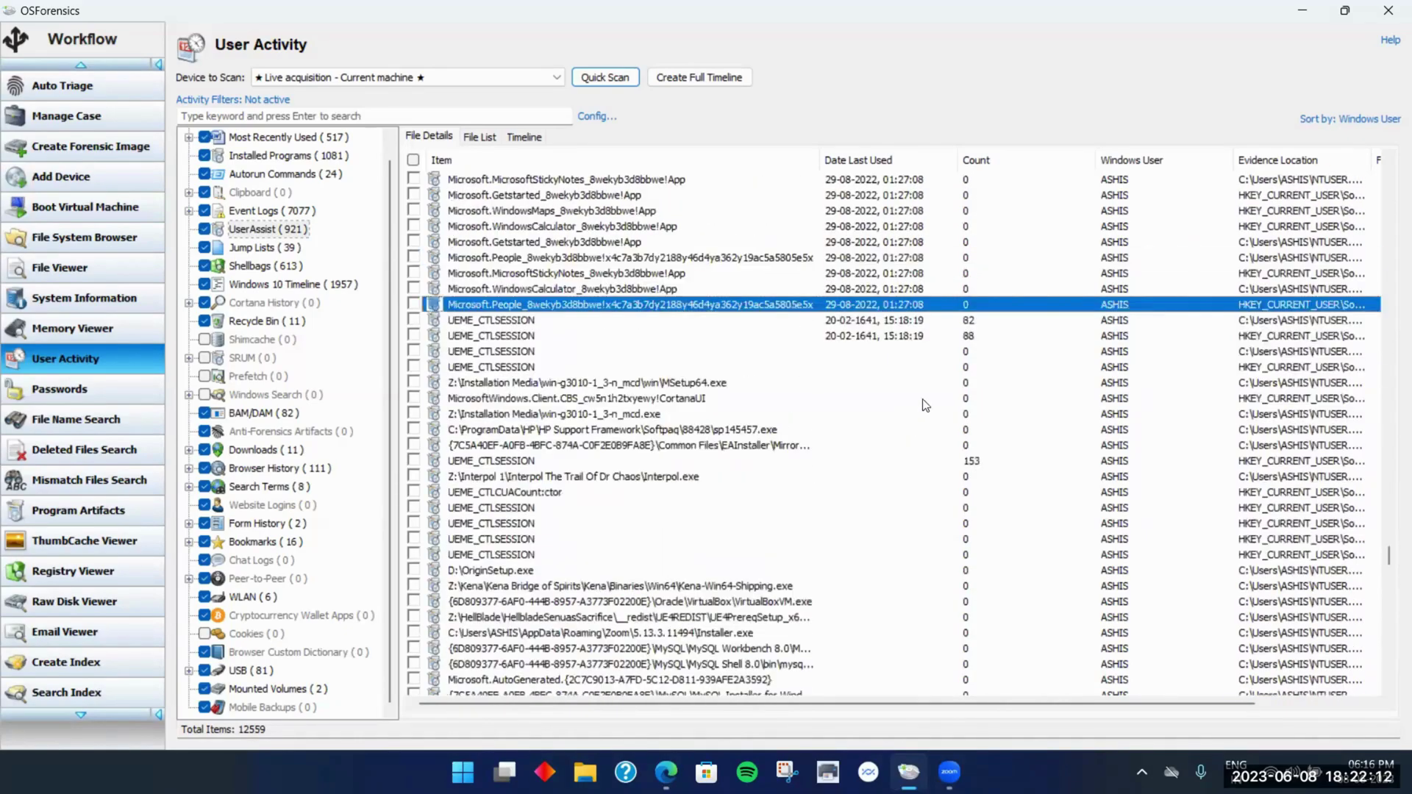
scroll(949, 381, up, 4)
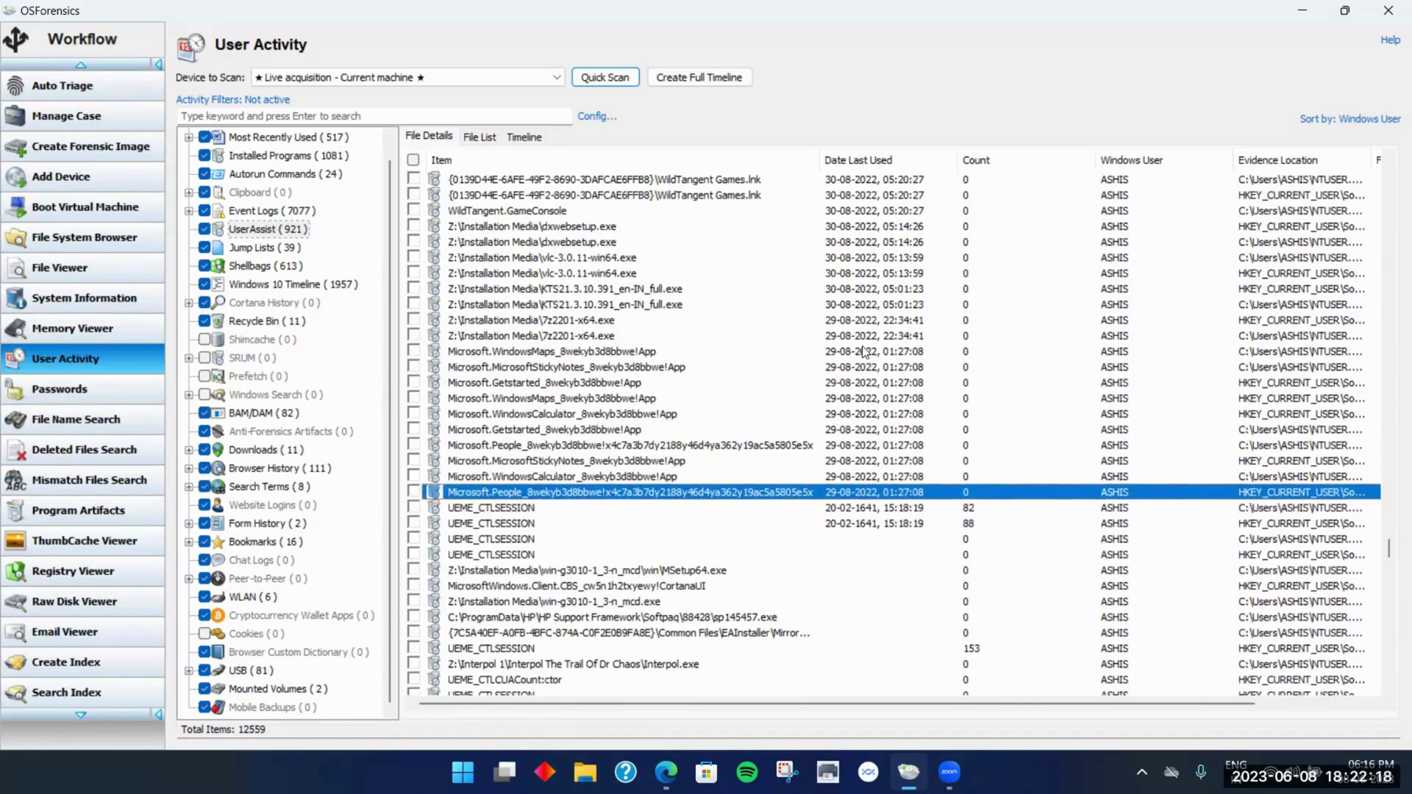
scroll(865, 355, up, 3)
scroll(864, 355, up, 6)
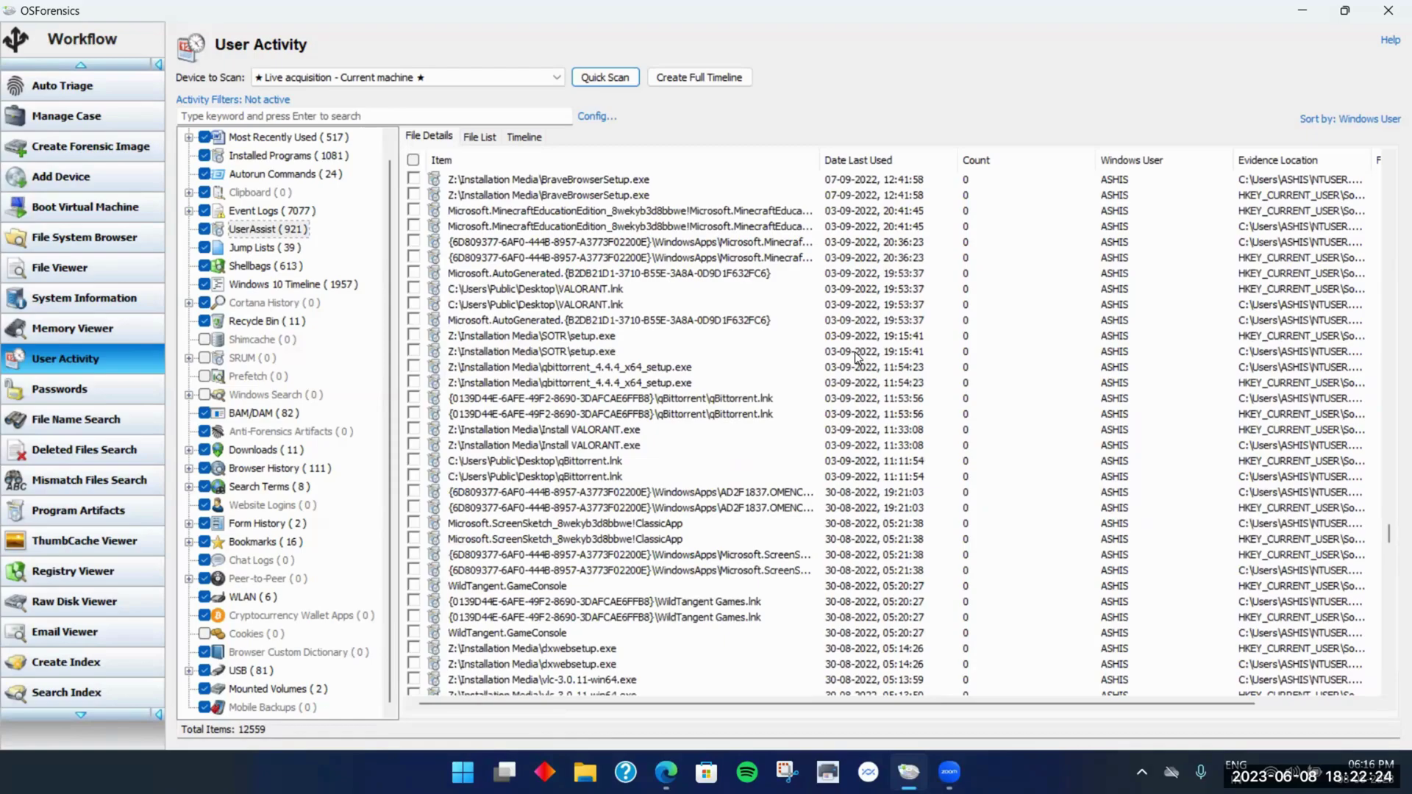
scroll(855, 351, up, 7)
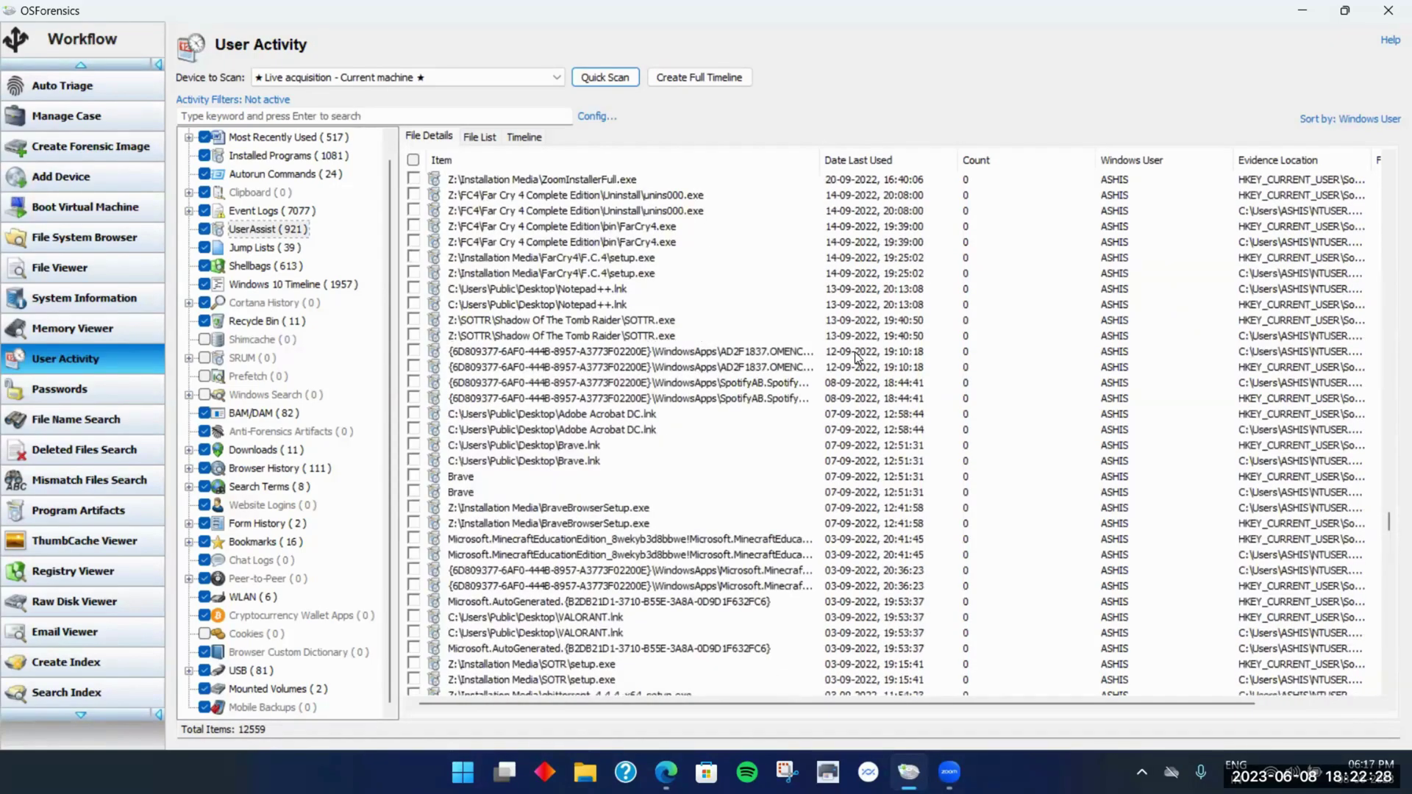
scroll(854, 352, up, 4)
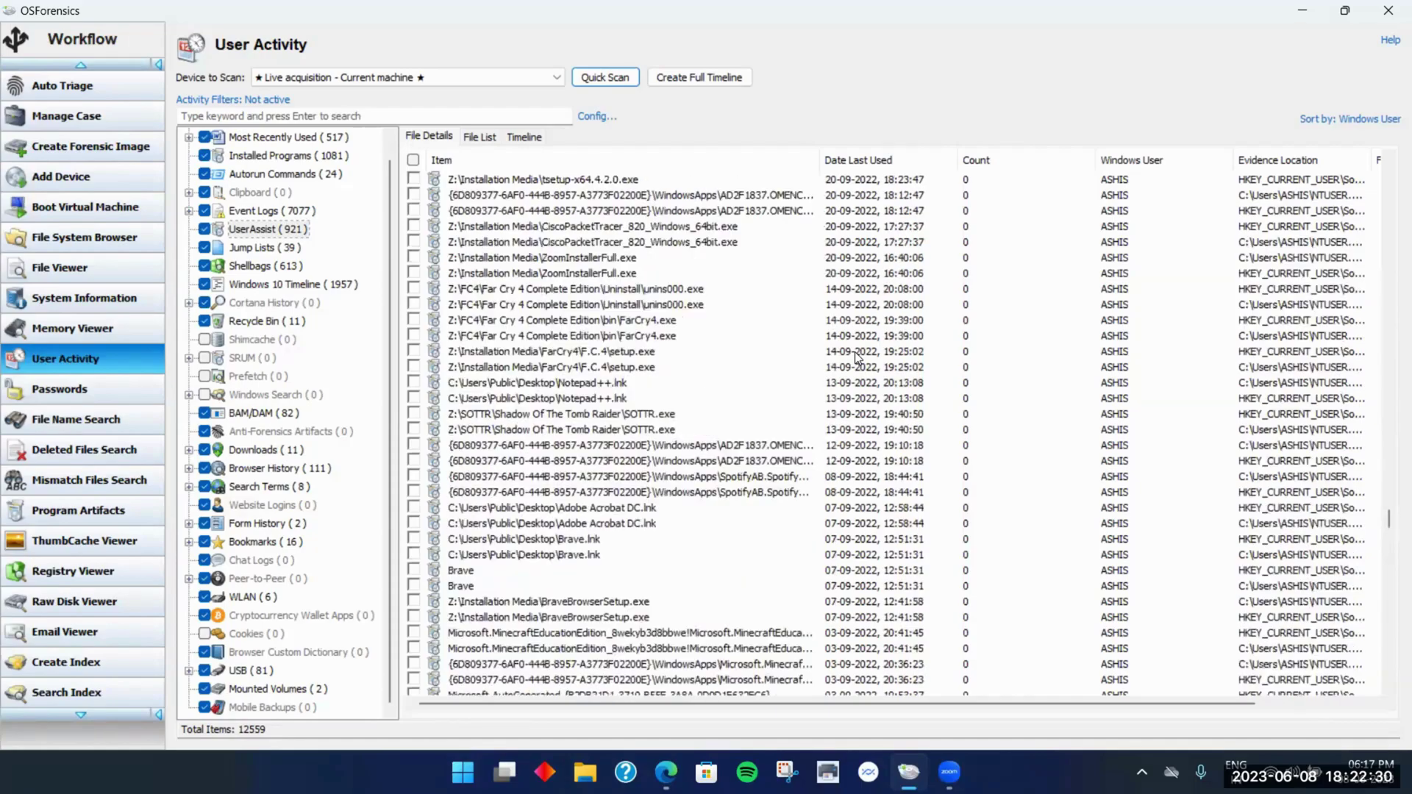
Examine the UserAssist records from the older entries up to the most recent ones, comparing items, last-used dates and counts
scroll(855, 351, up, 6)
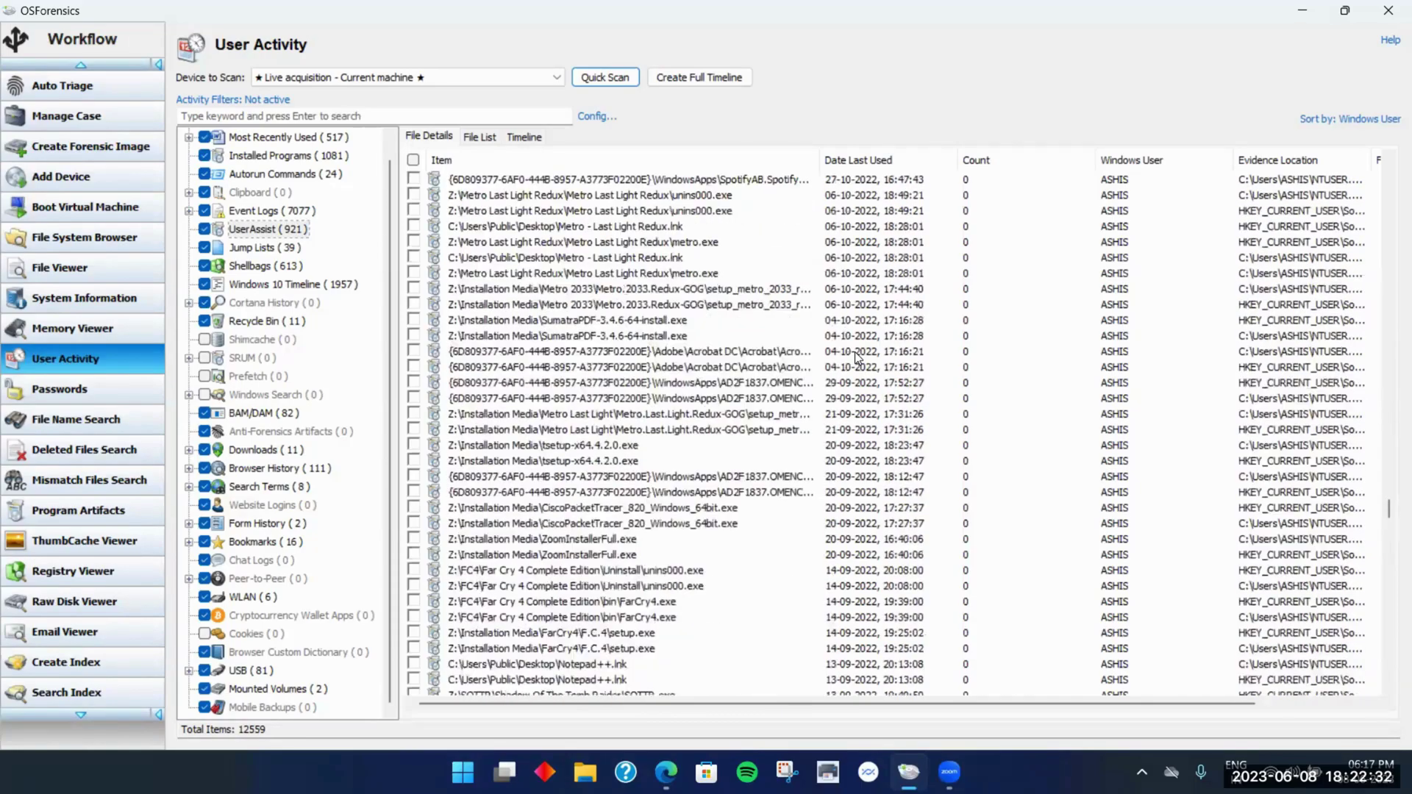
scroll(854, 351, up, 9)
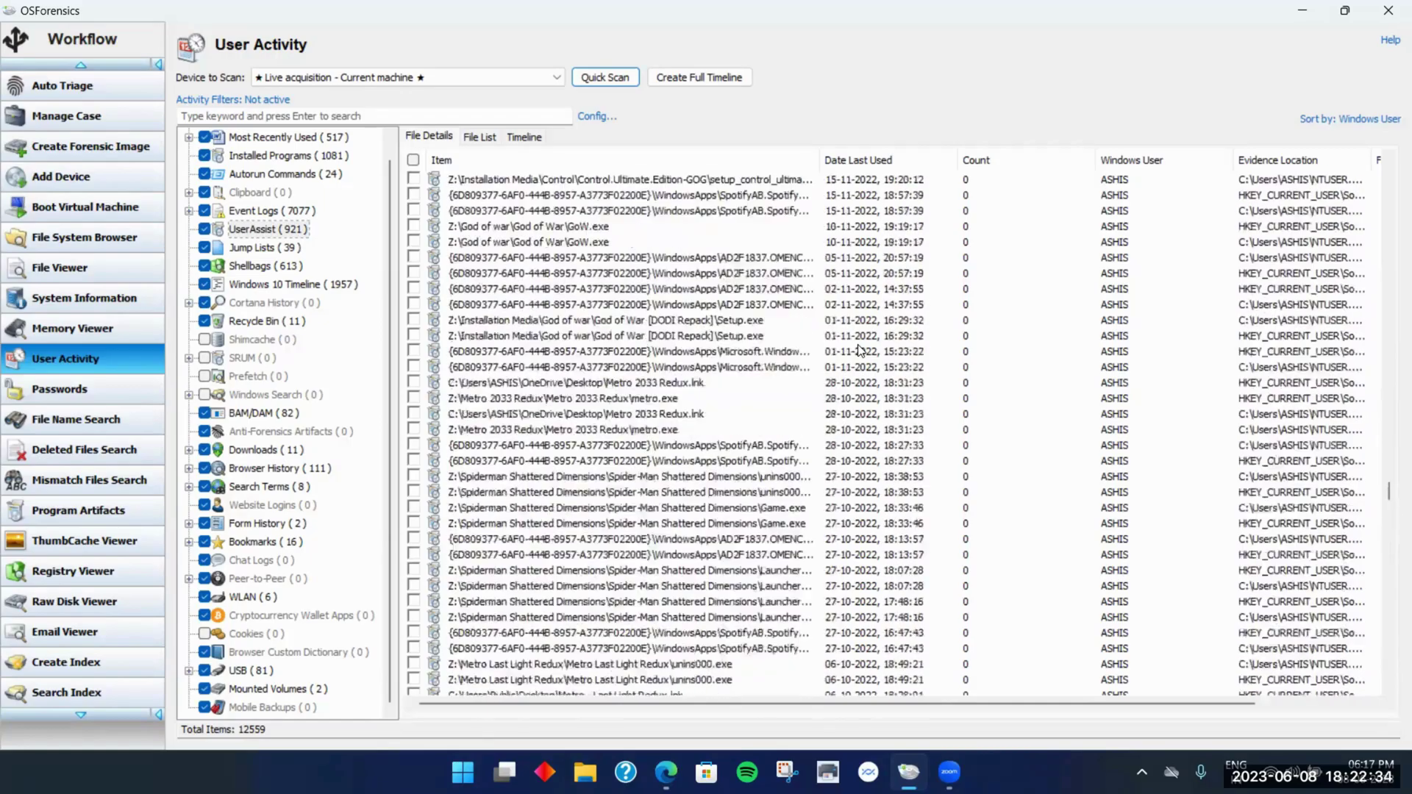
scroll(858, 350, up, 15)
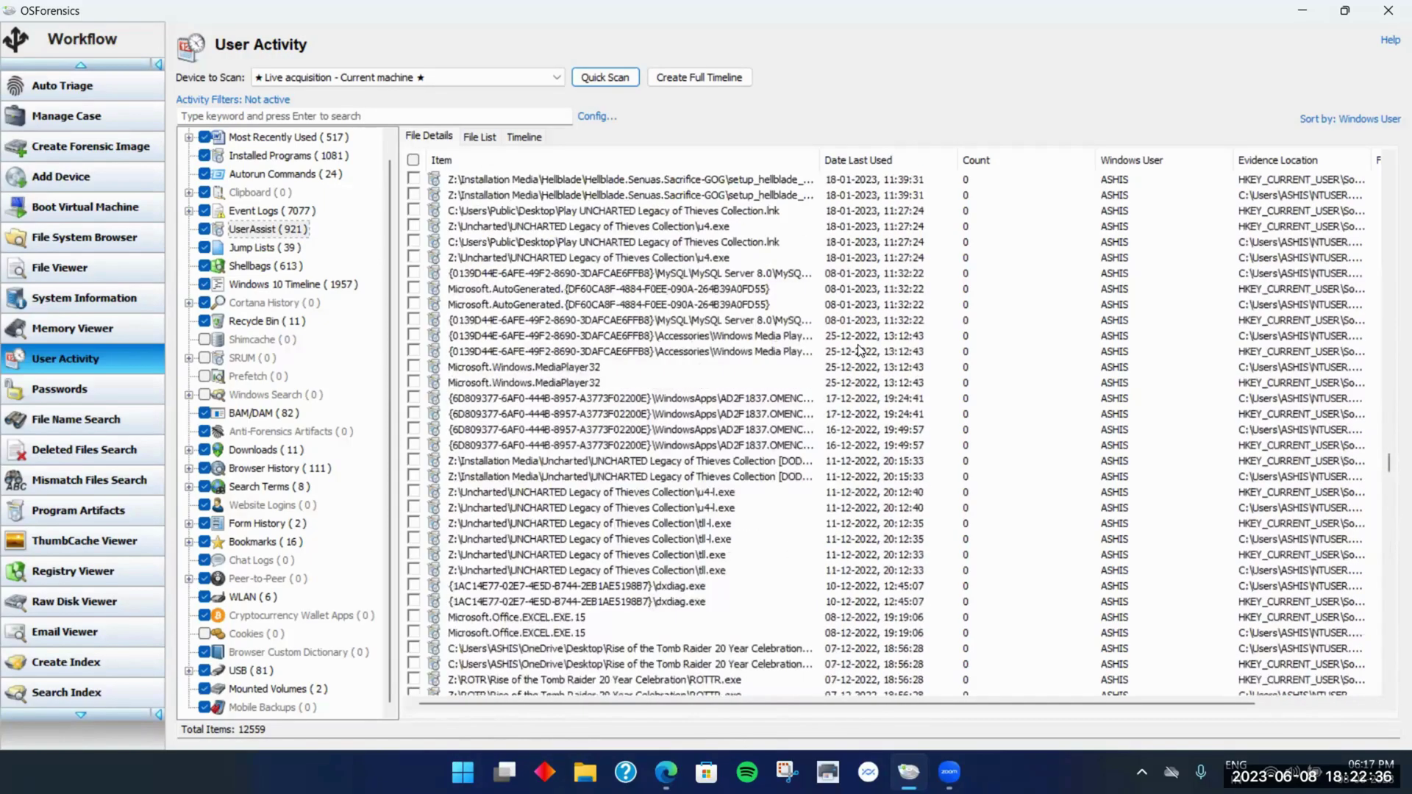
scroll(858, 350, up, 15)
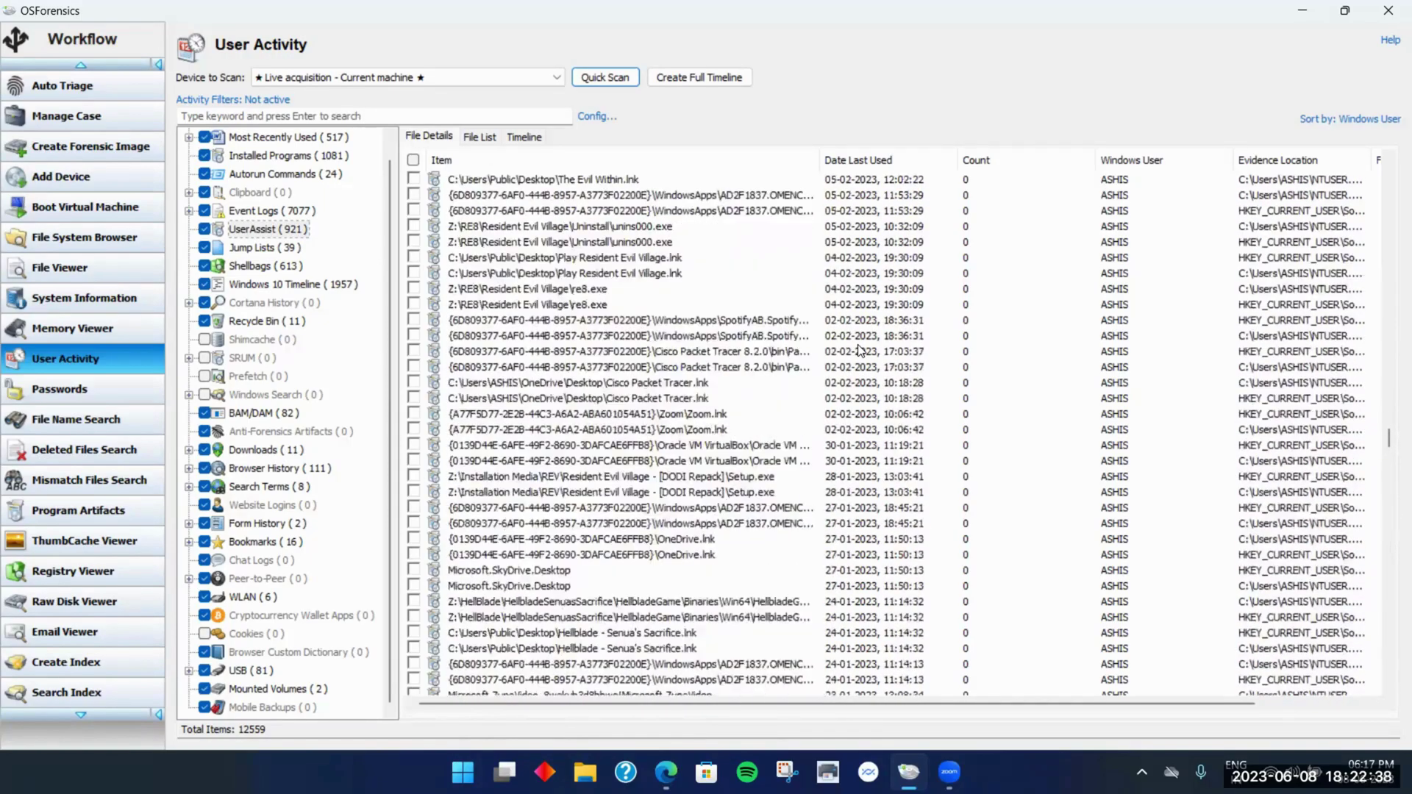
scroll(858, 350, up, 4)
scroll(860, 351, up, 20)
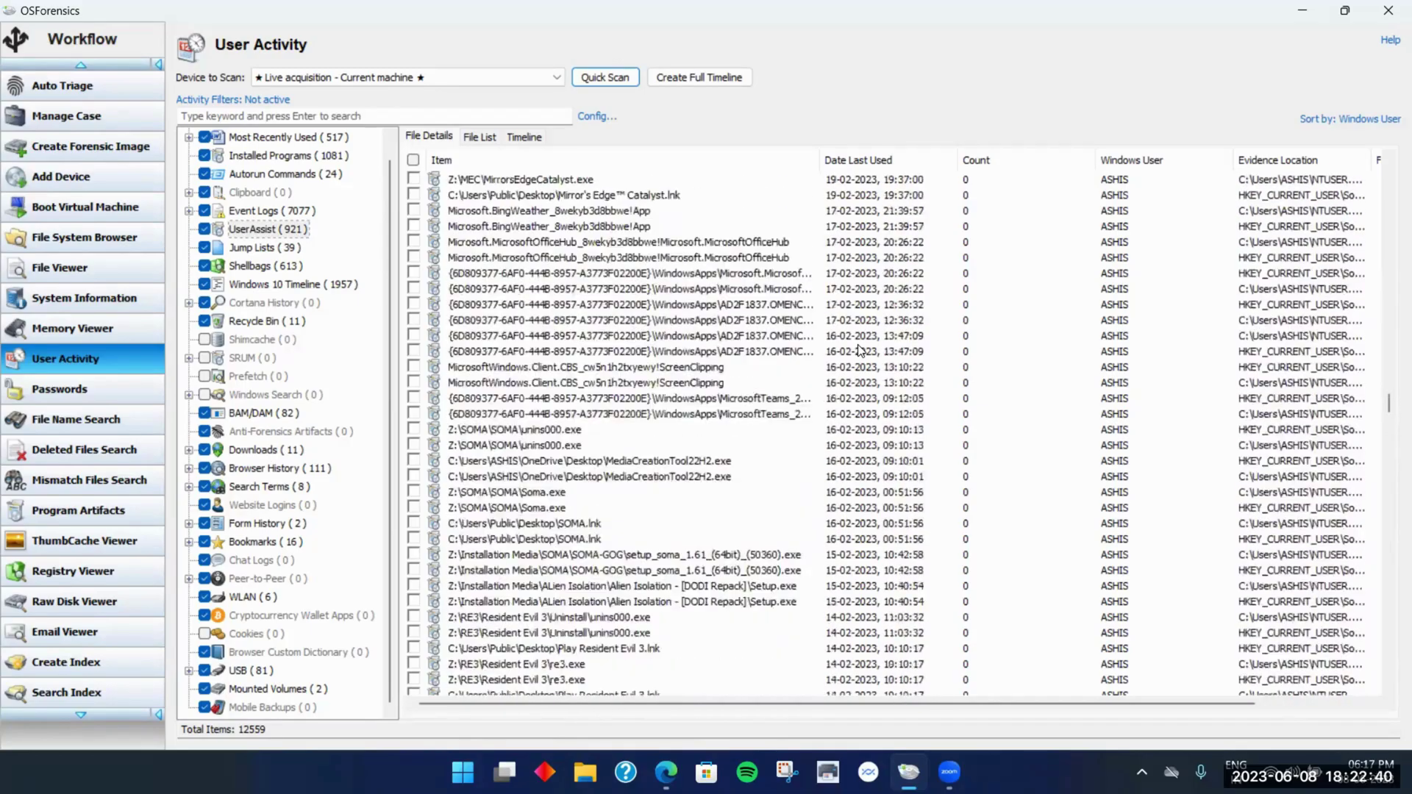
scroll(860, 350, up, 20)
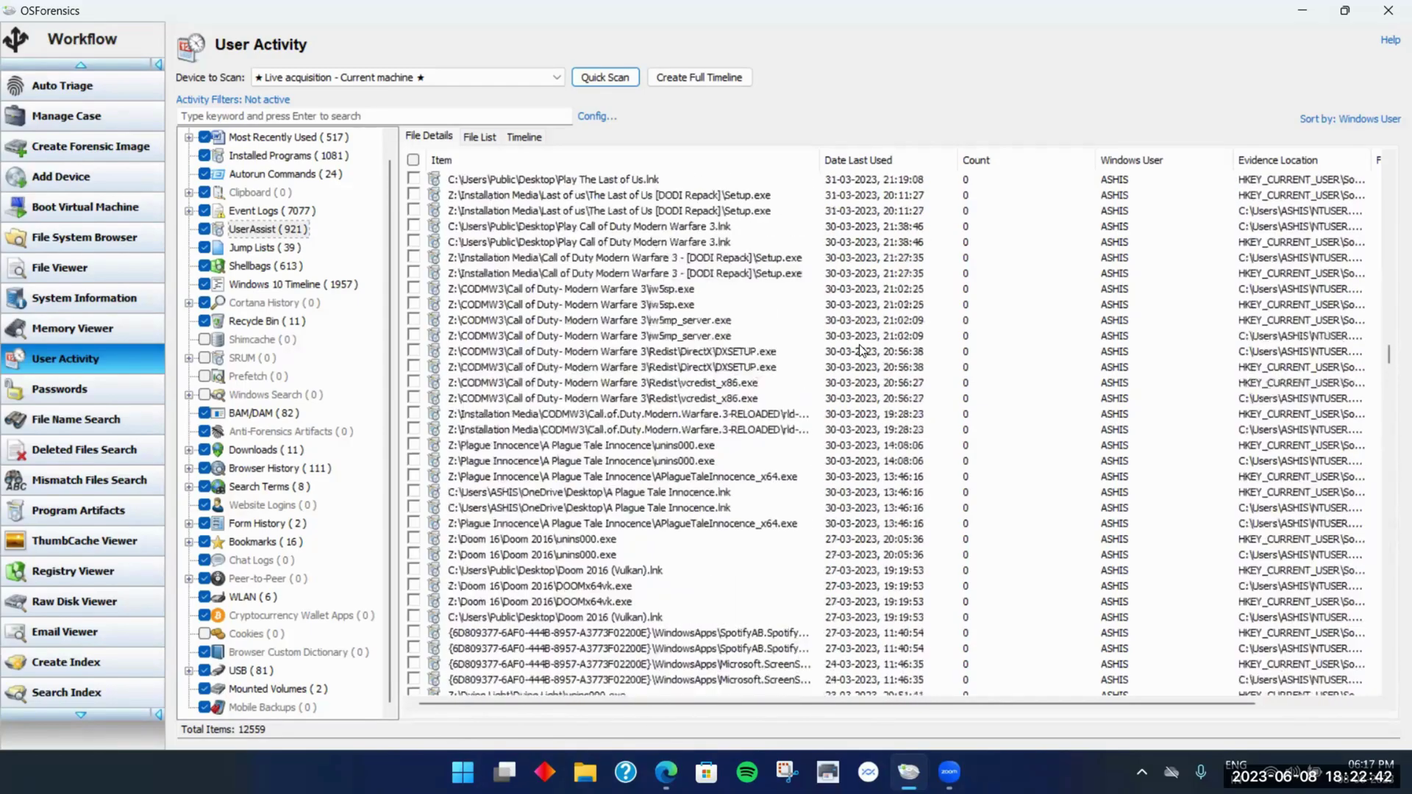
scroll(898, 357, up, 20)
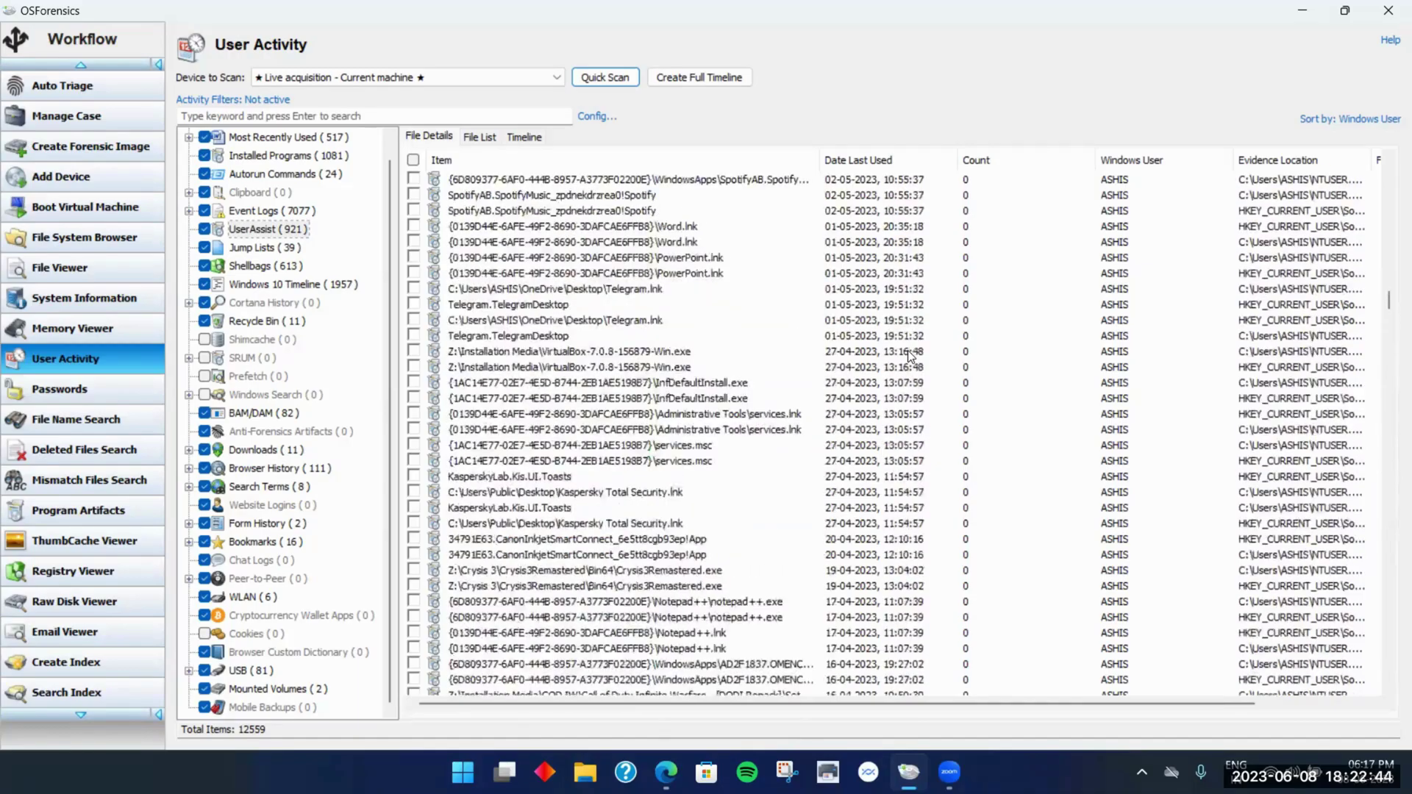
scroll(909, 357, up, 10)
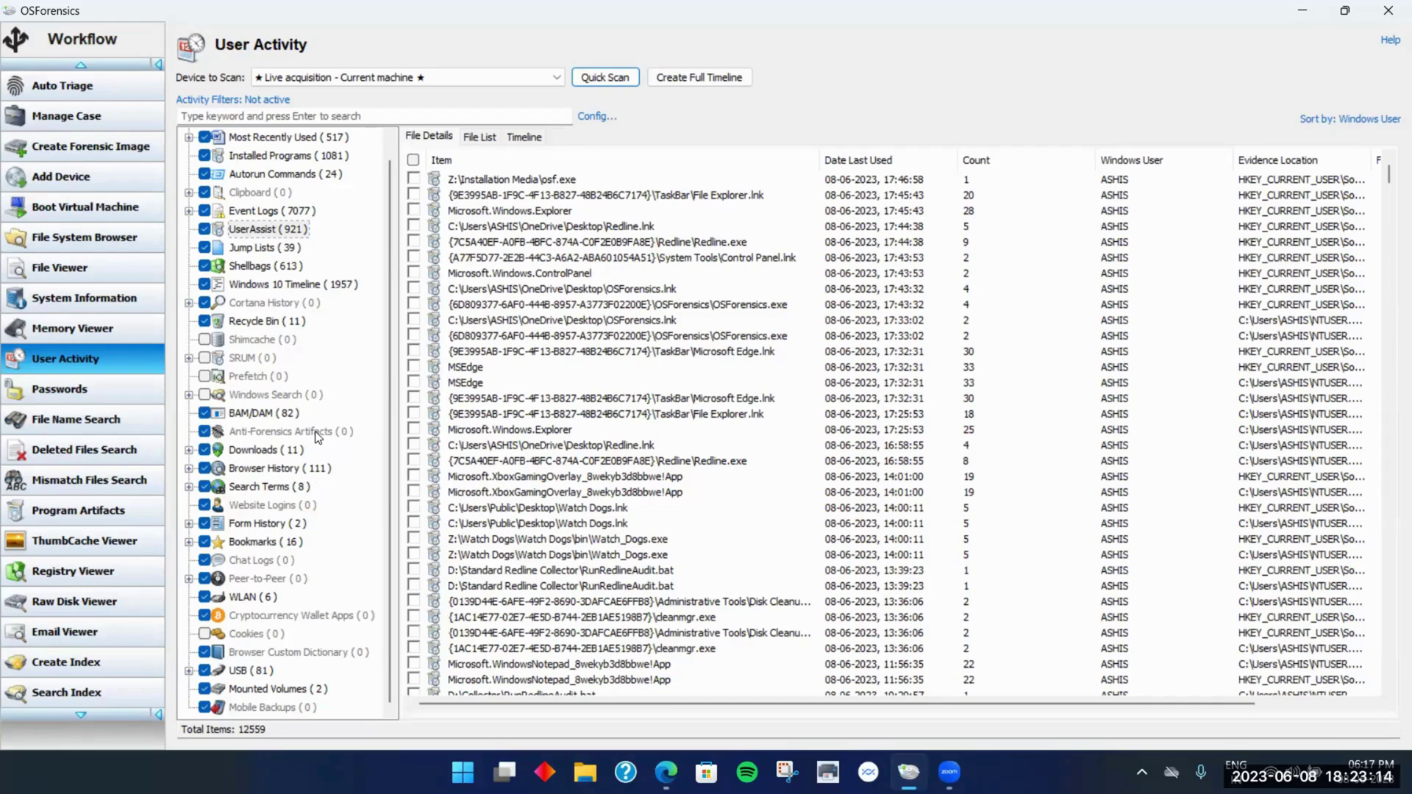
Show the Search Terms records and widen the Search Text and URL columns to read their contents
click(282, 488)
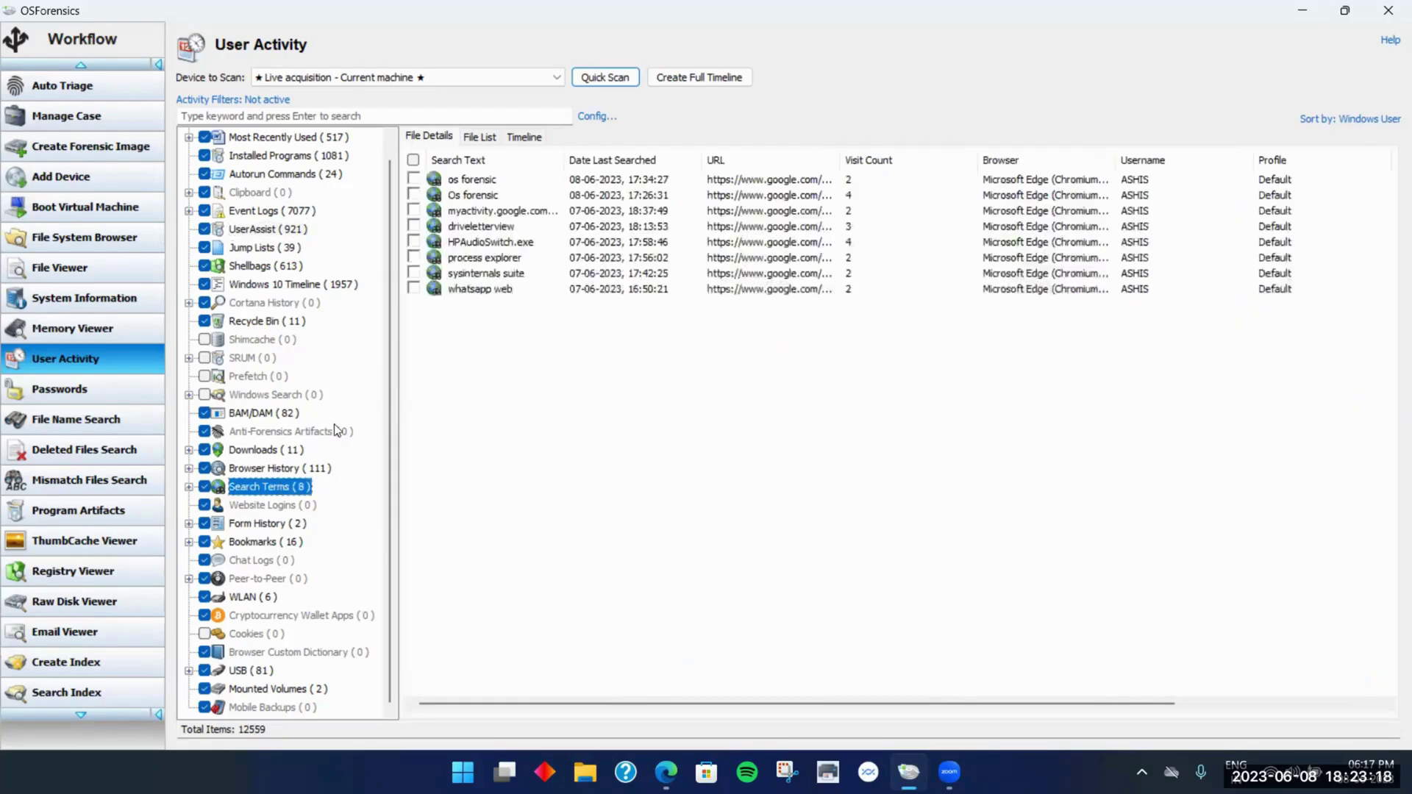
drag(566, 154, 581, 183)
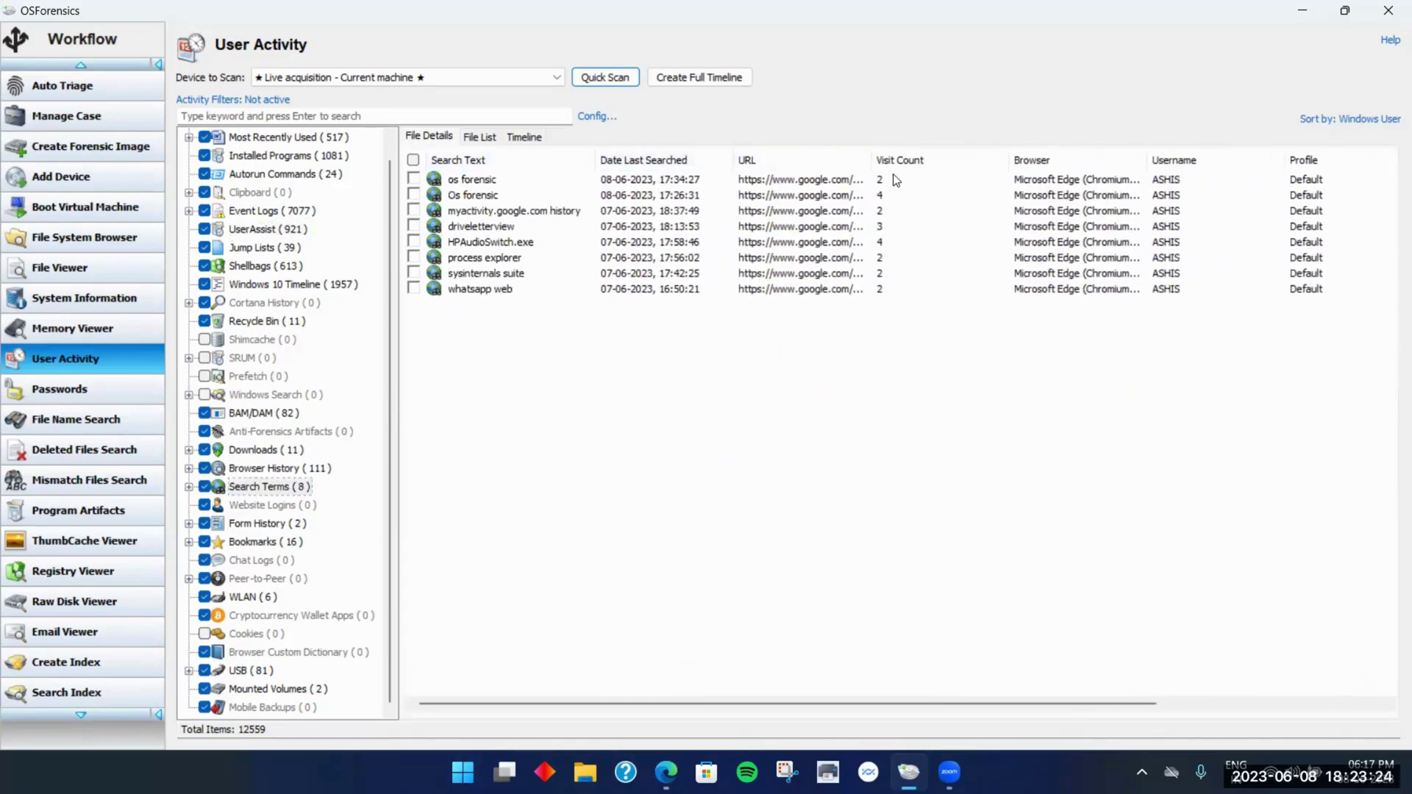
drag(925, 164, 982, 169)
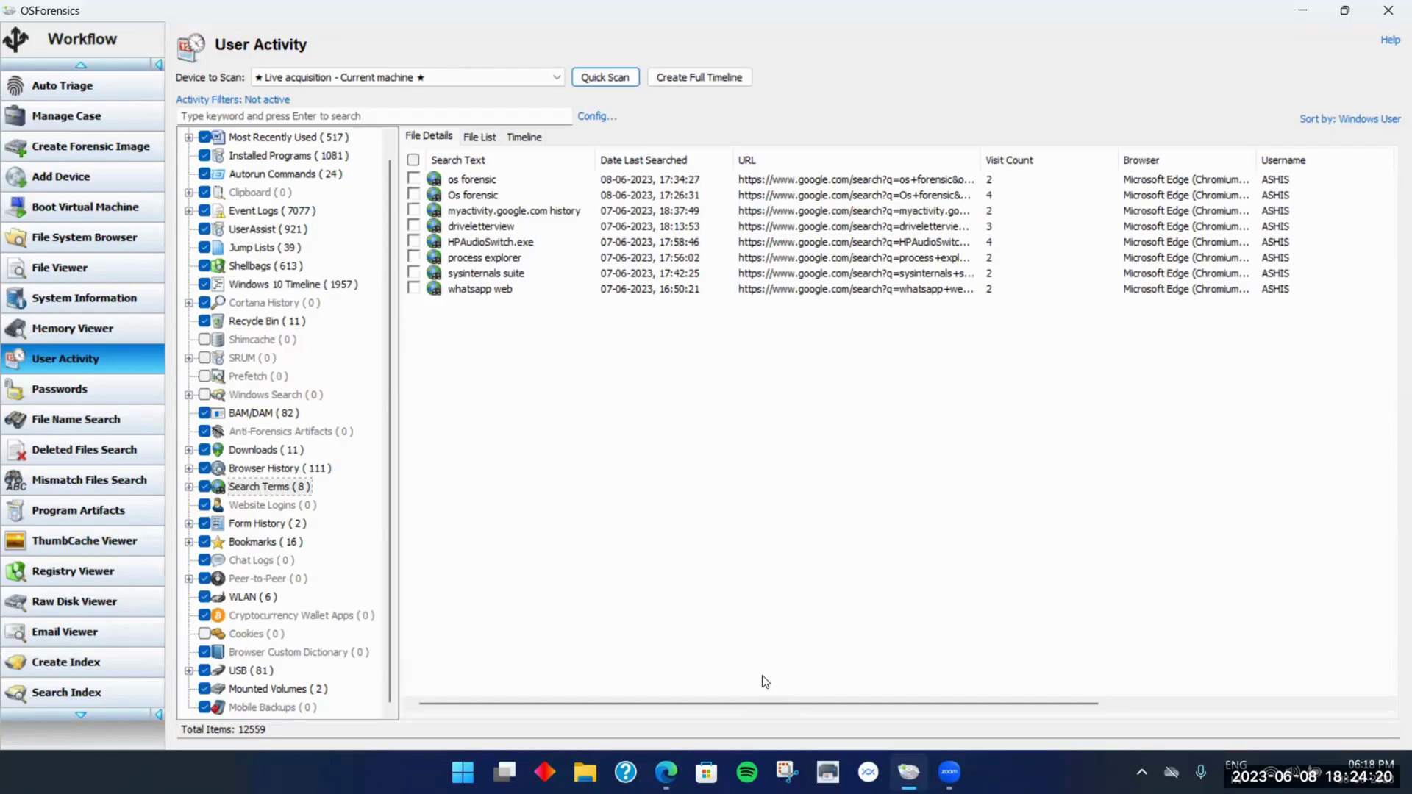
Show the Form History records, widen the Browser column and inspect the saved identifier entries
click(291, 524)
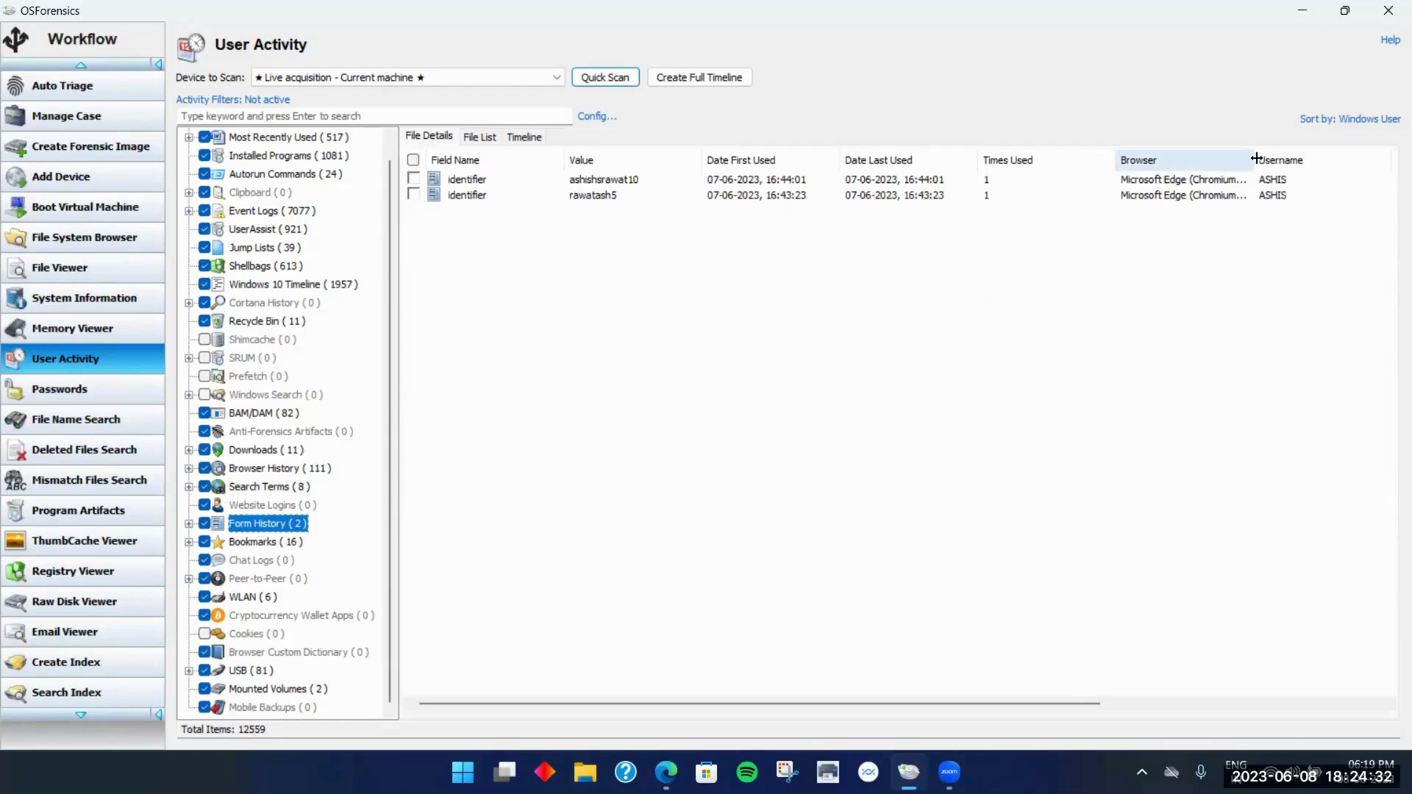
drag(1253, 151, 1338, 150)
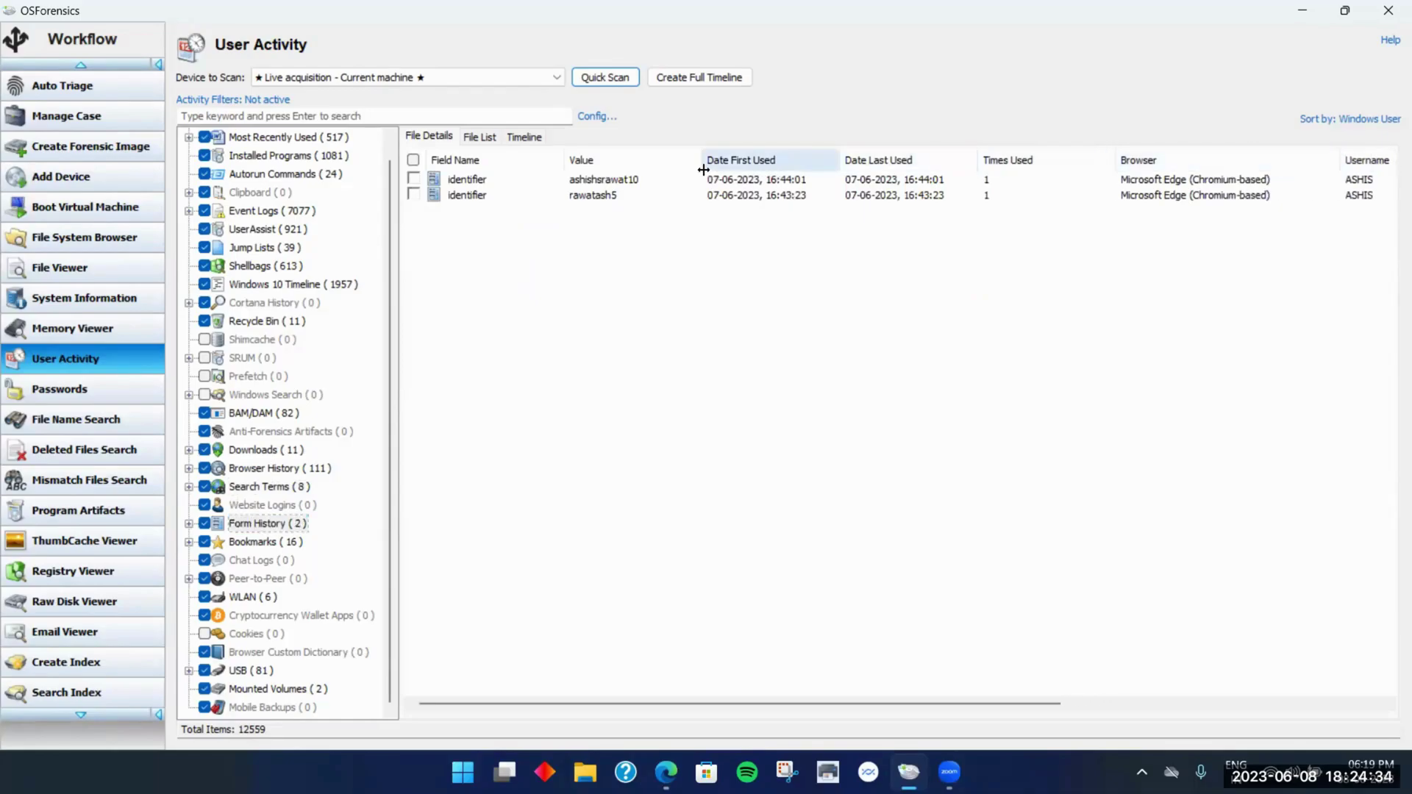
click(638, 184)
click(612, 195)
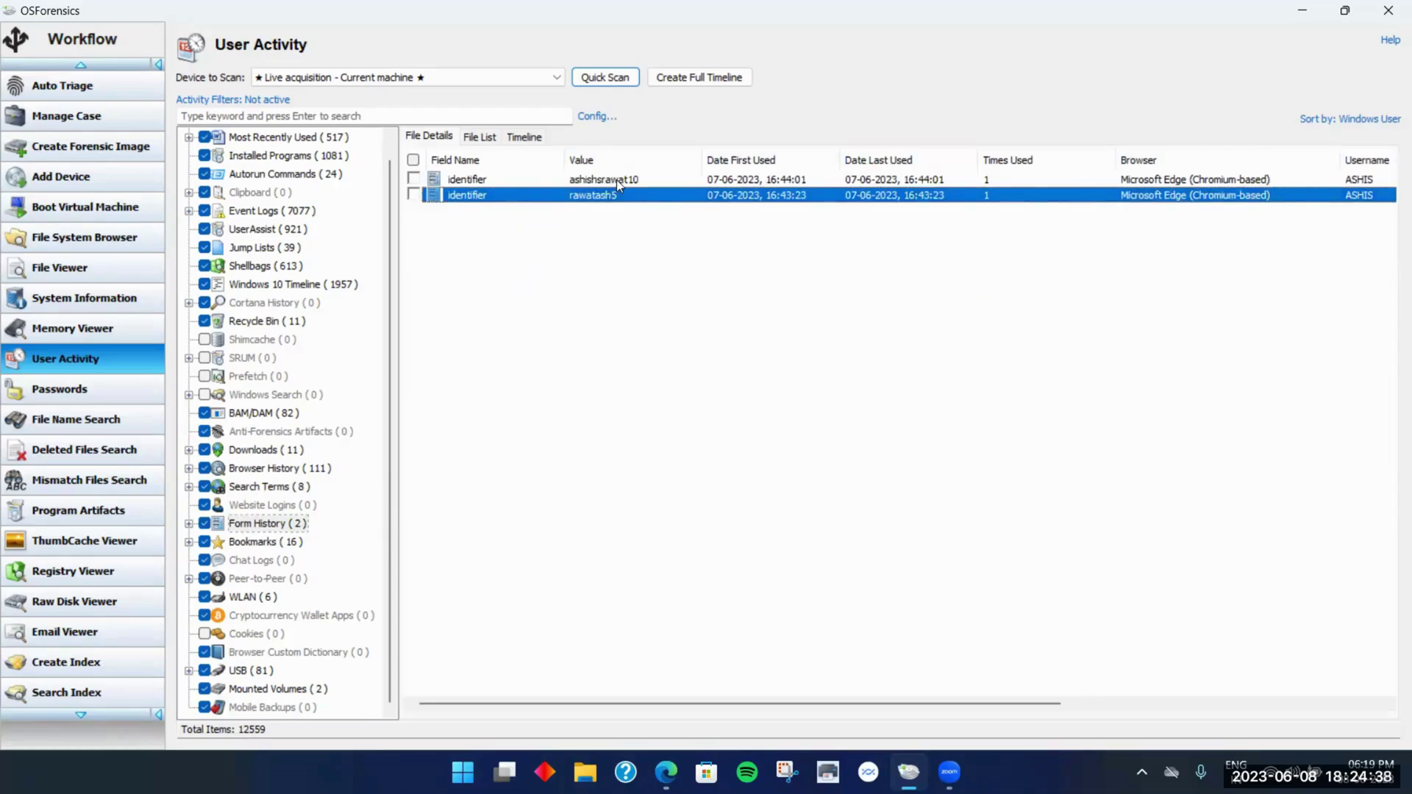
click(617, 179)
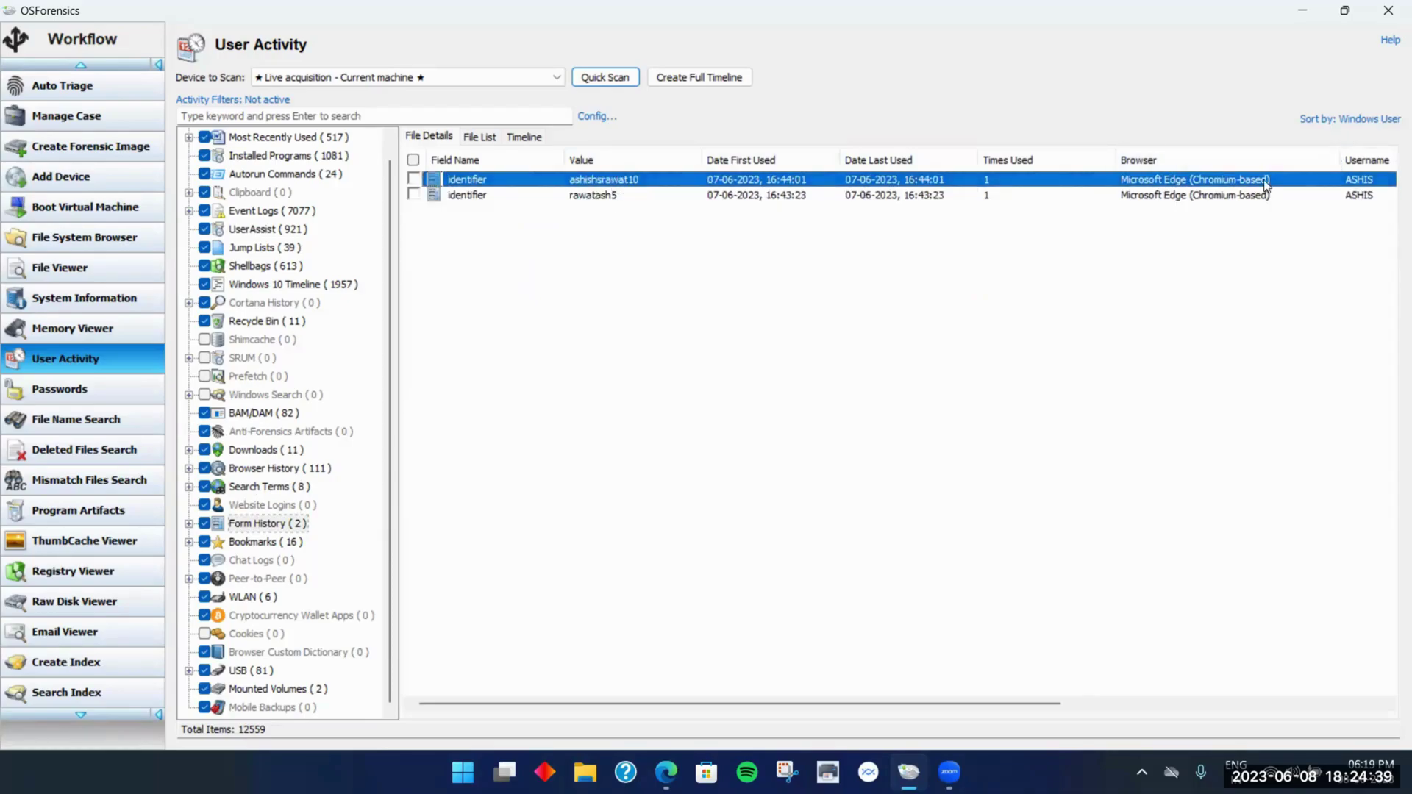
right_click(636, 183)
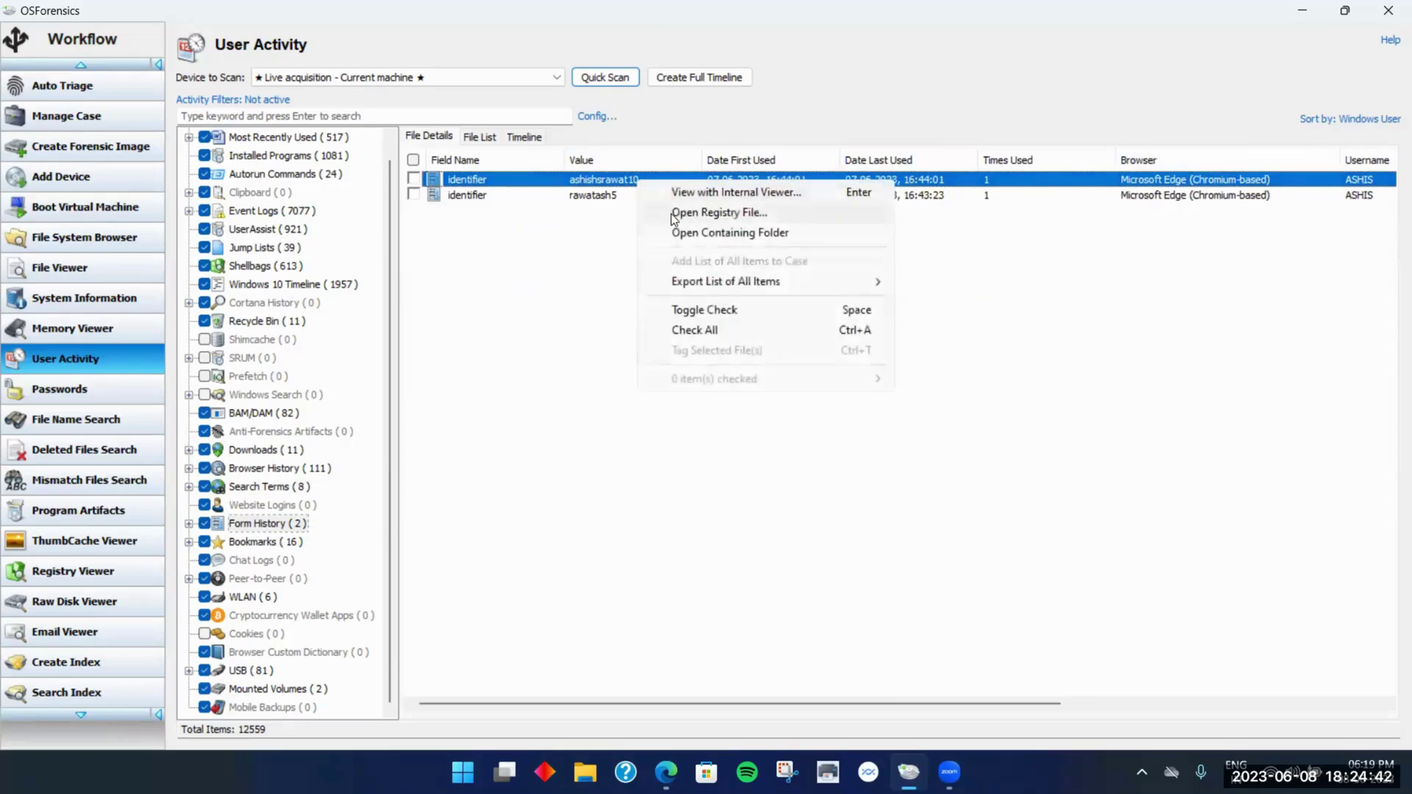
click(591, 249)
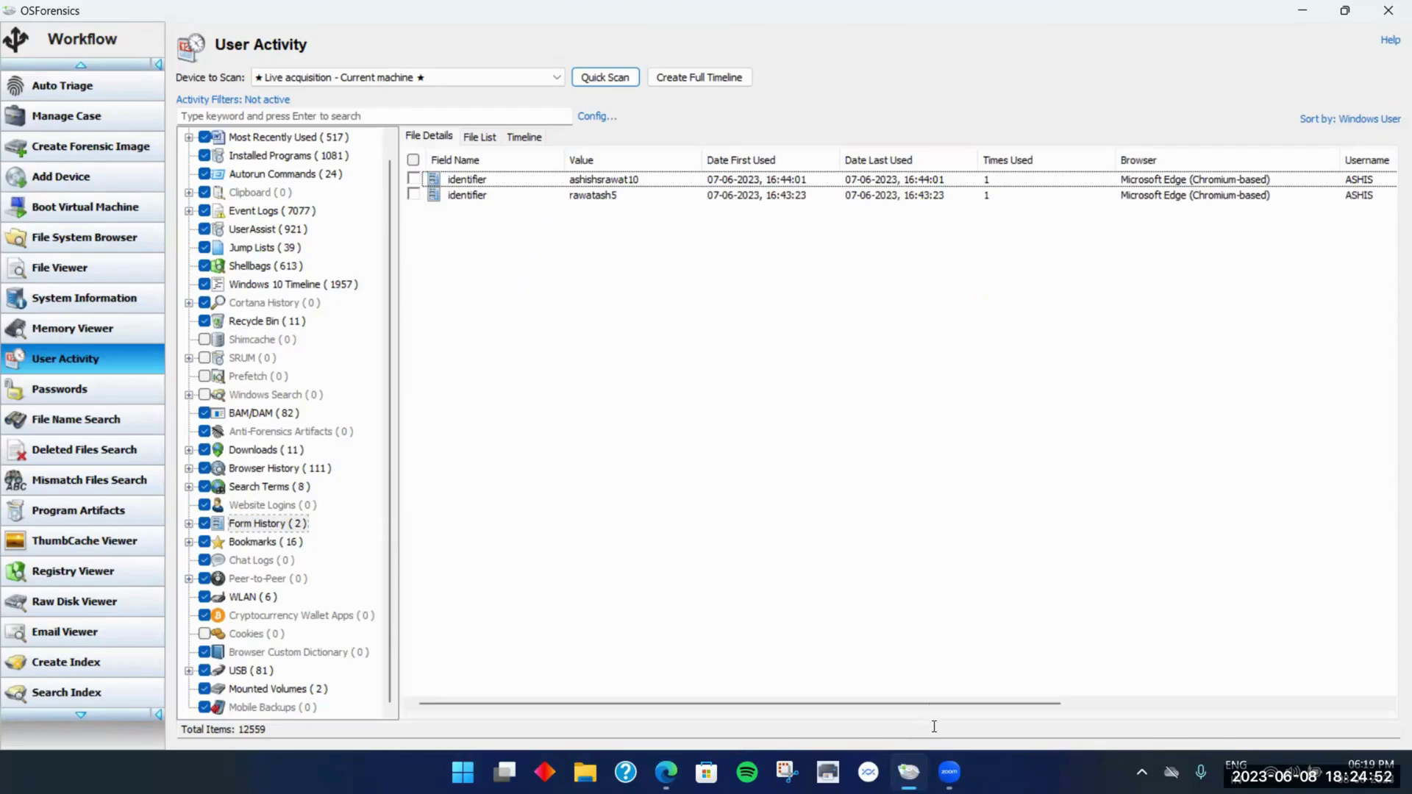
Widen the Evidence Location column of the Form History records to read the full file paths
drag(956, 706, 1326, 685)
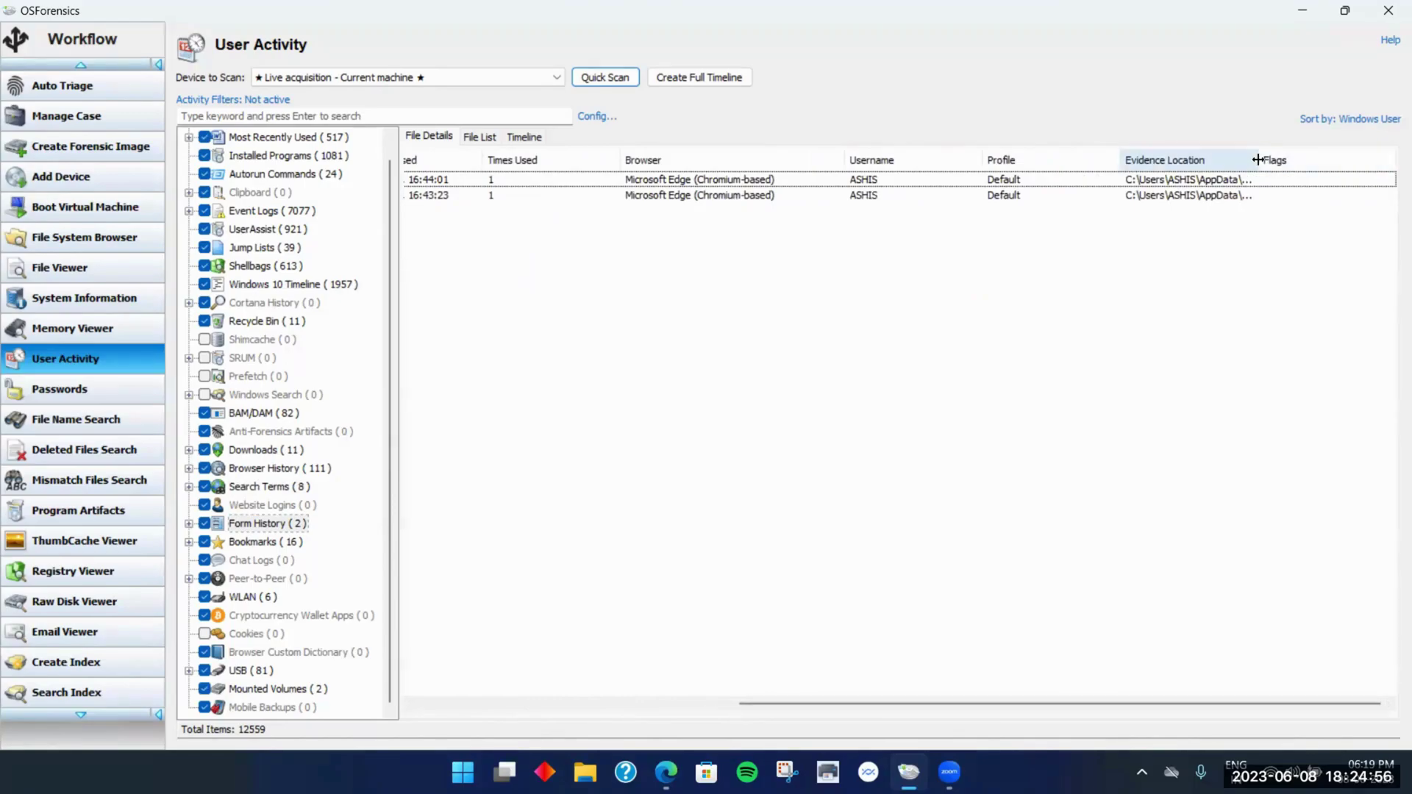
drag(1260, 160, 1387, 160)
drag(1147, 703, 1238, 695)
drag(1258, 160, 1363, 161)
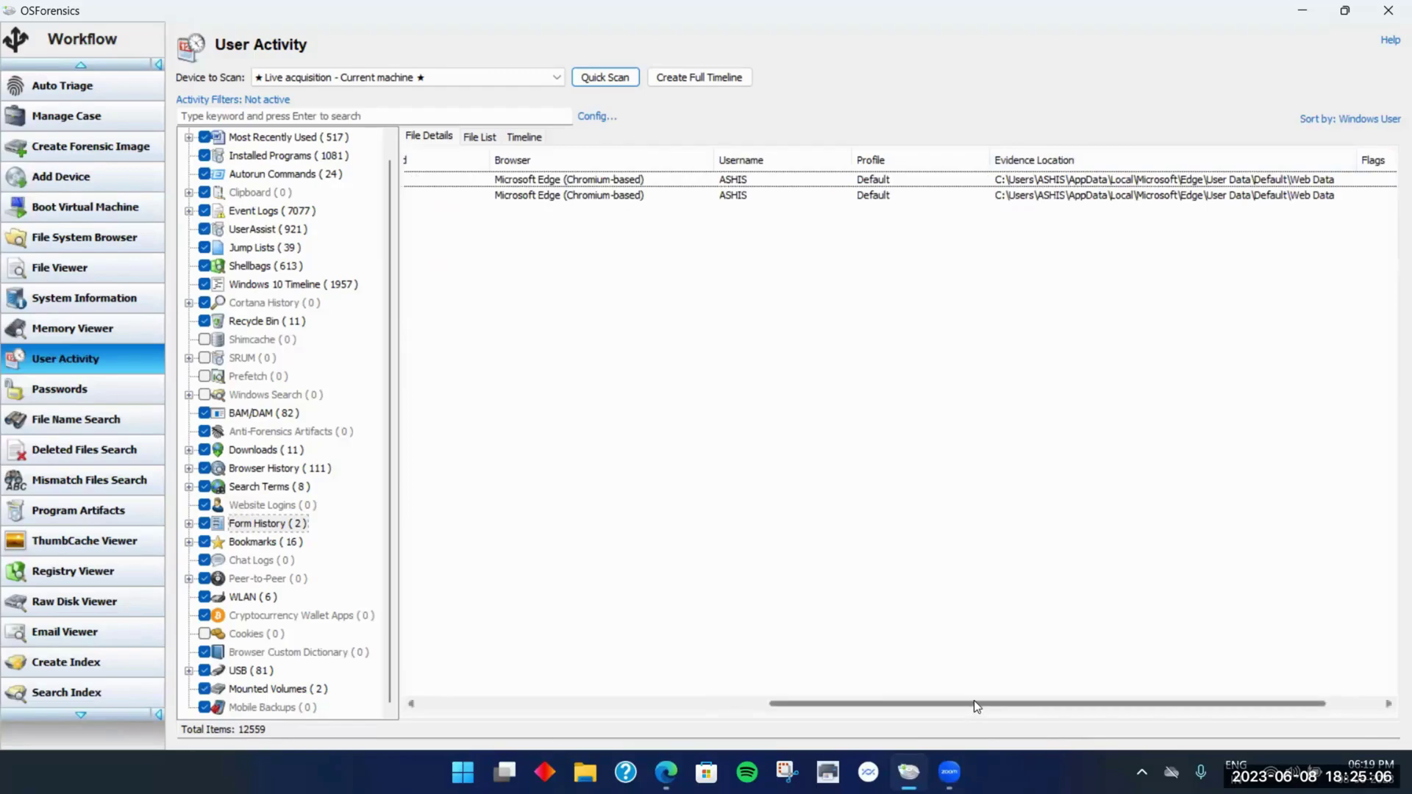
drag(973, 705, 655, 702)
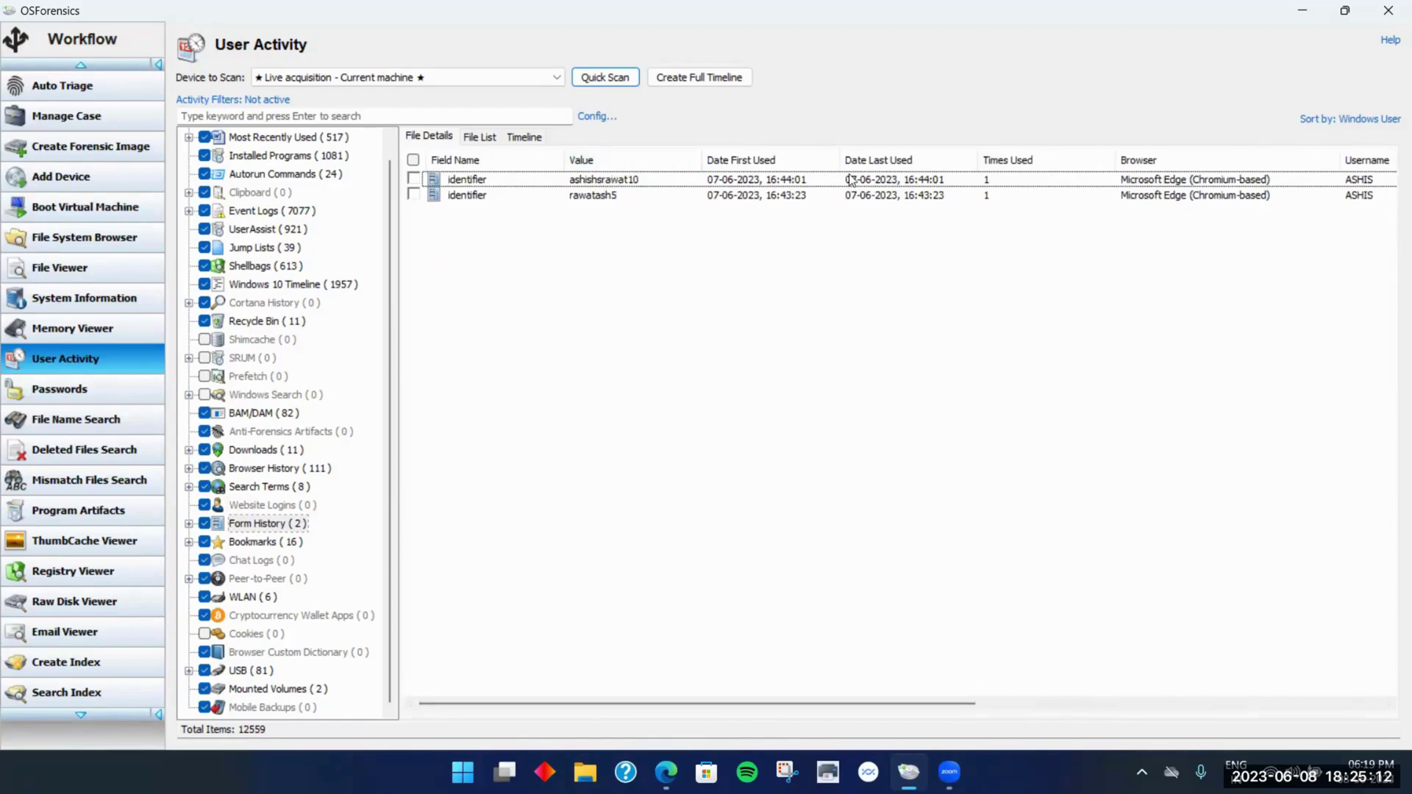
Check the newest Form History entry, view the Form History timeline and return to the file details
click(1166, 179)
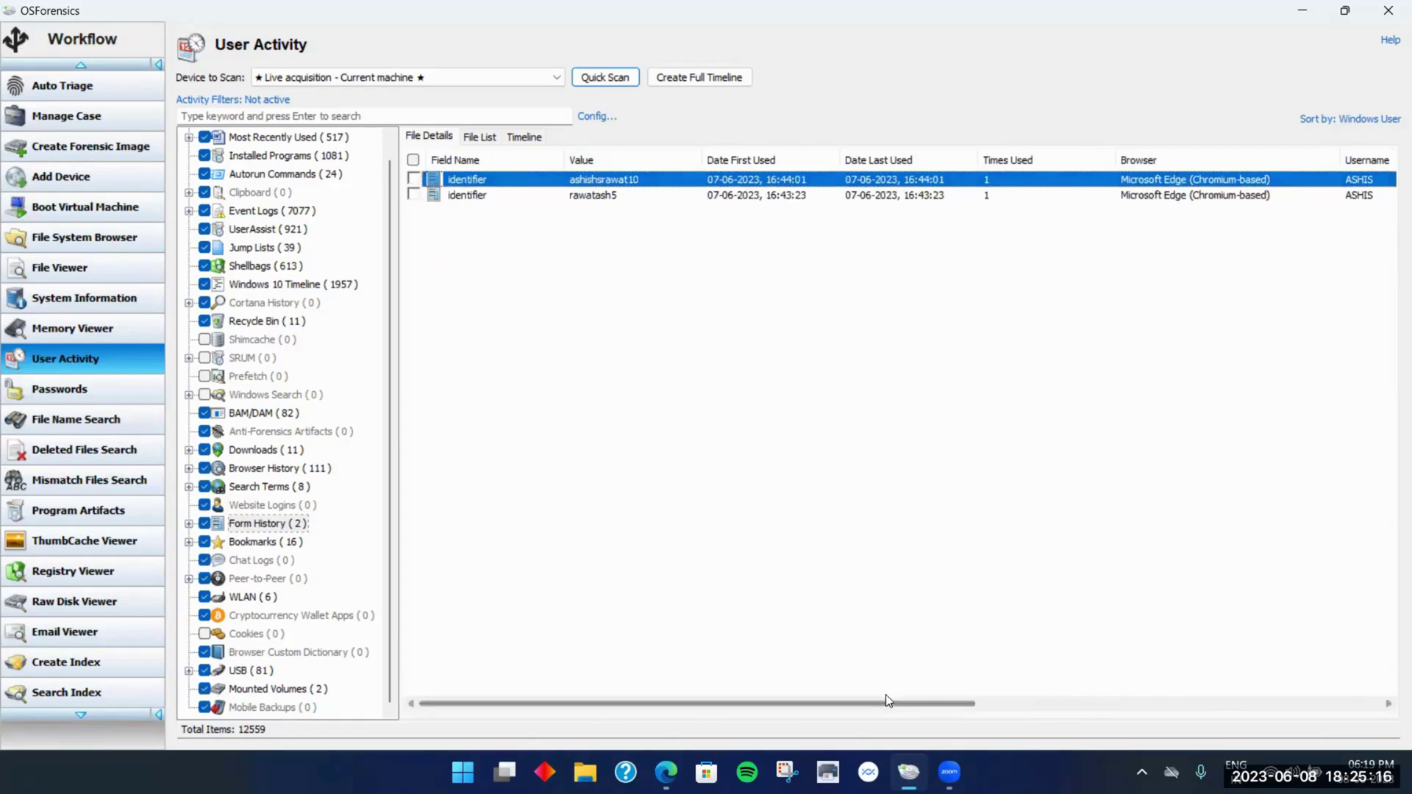
drag(885, 701, 856, 693)
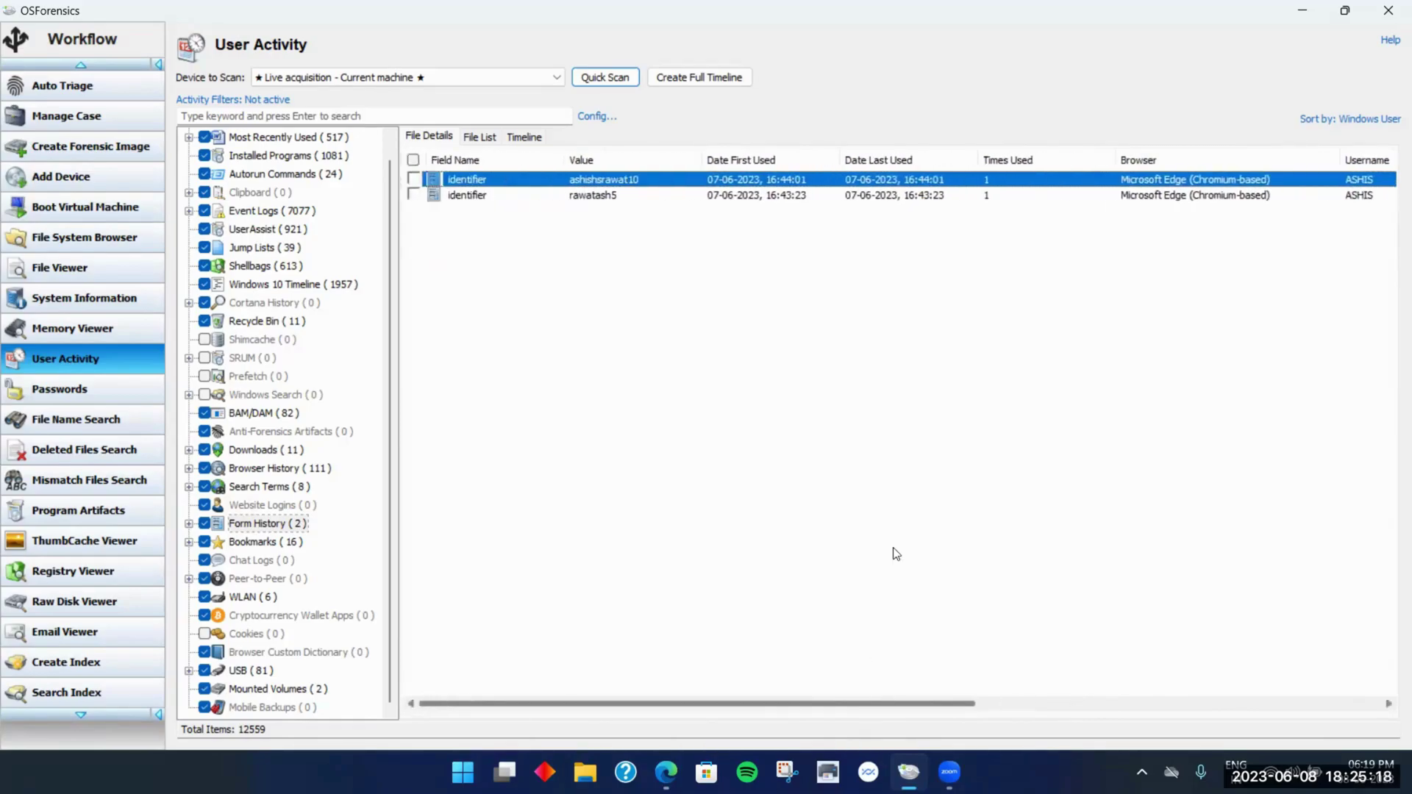
click(928, 481)
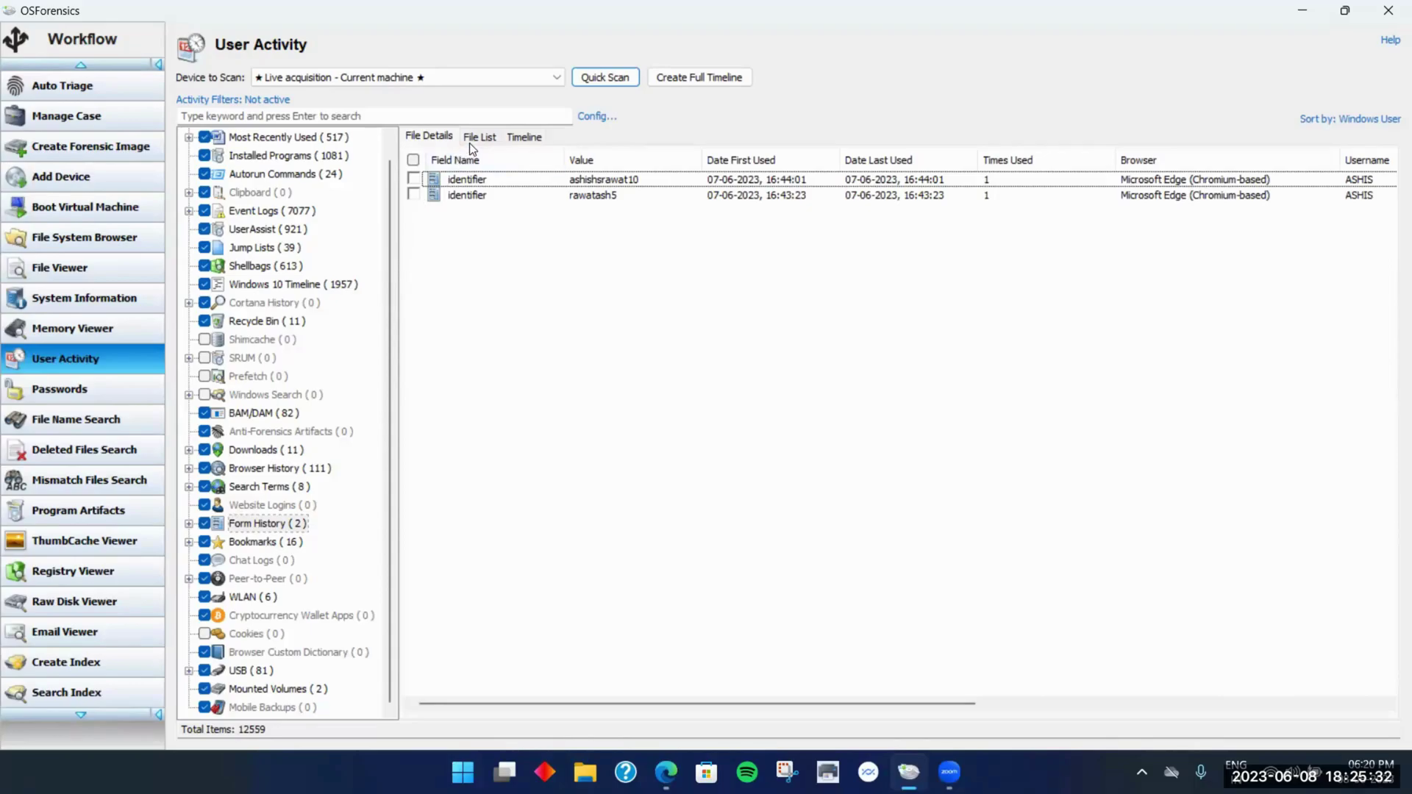
click(528, 138)
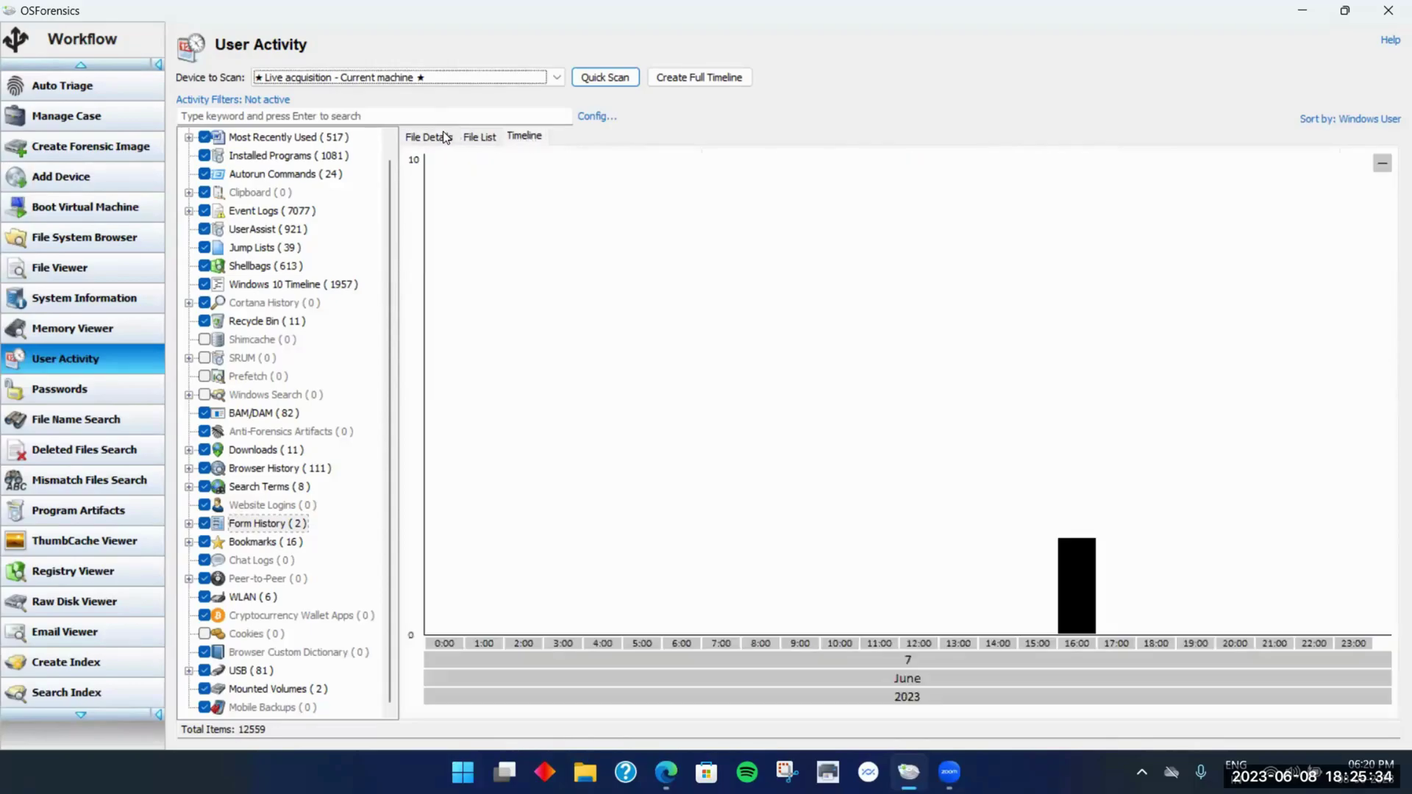
click(441, 137)
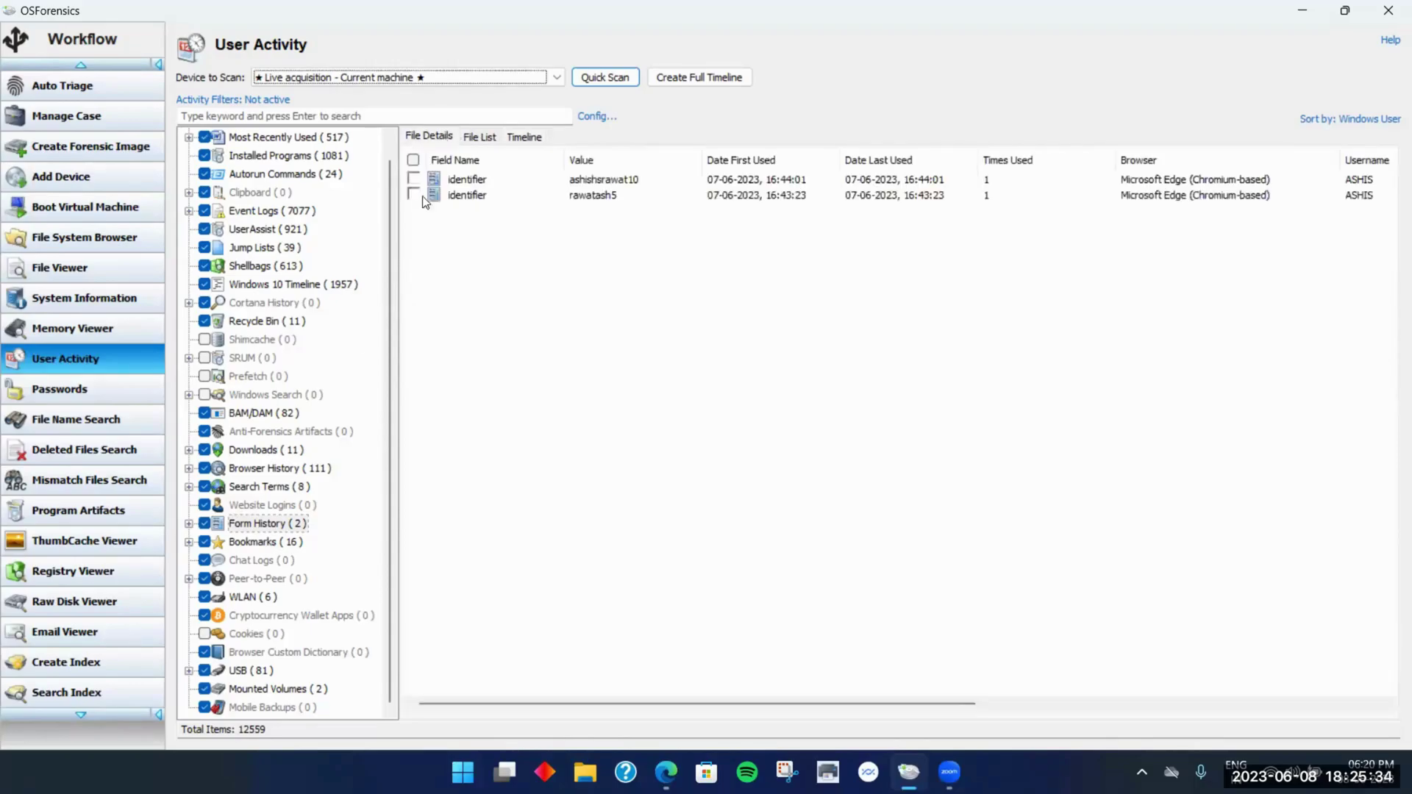
Show the Bookmarks records and widen the Item column to read the full bookmark titles
click(297, 545)
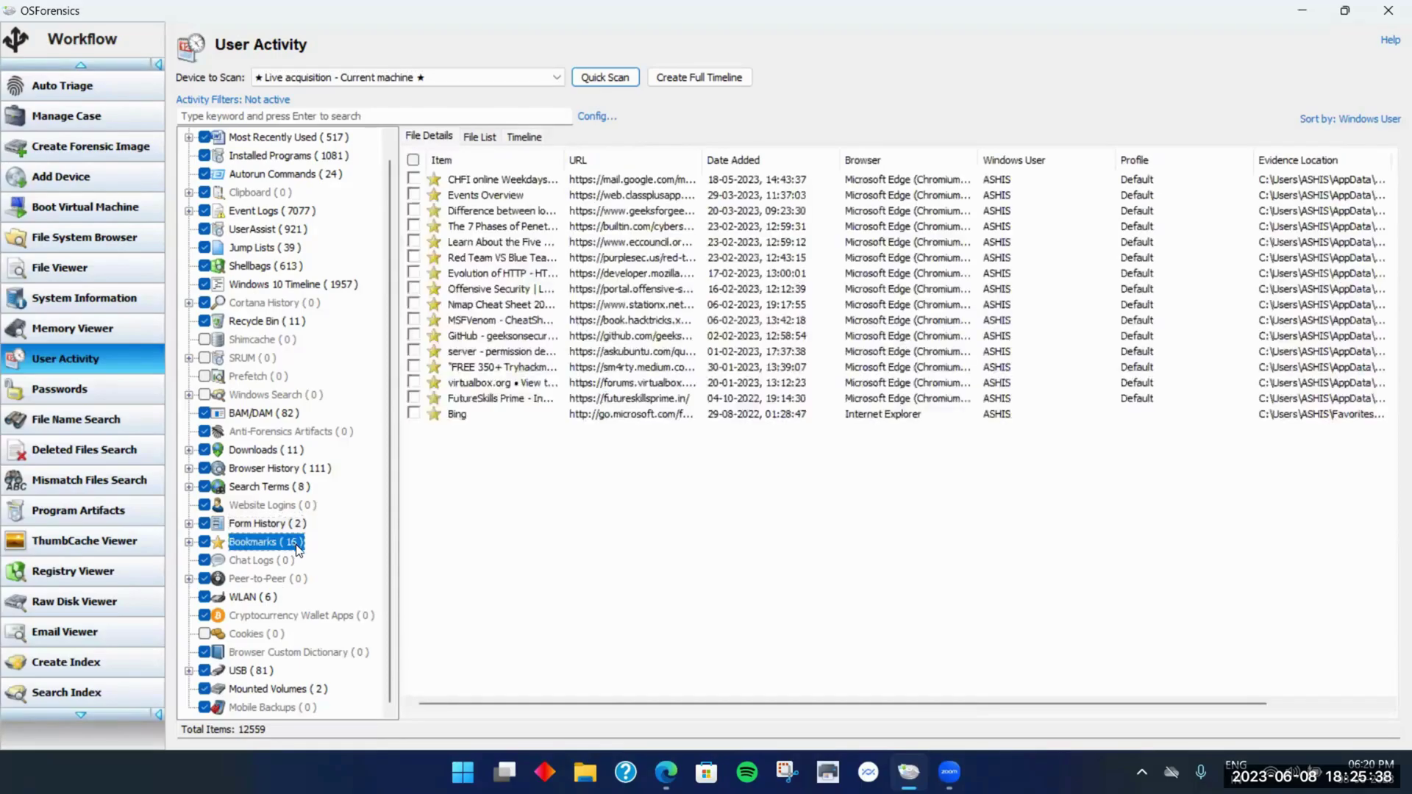
drag(565, 157, 844, 156)
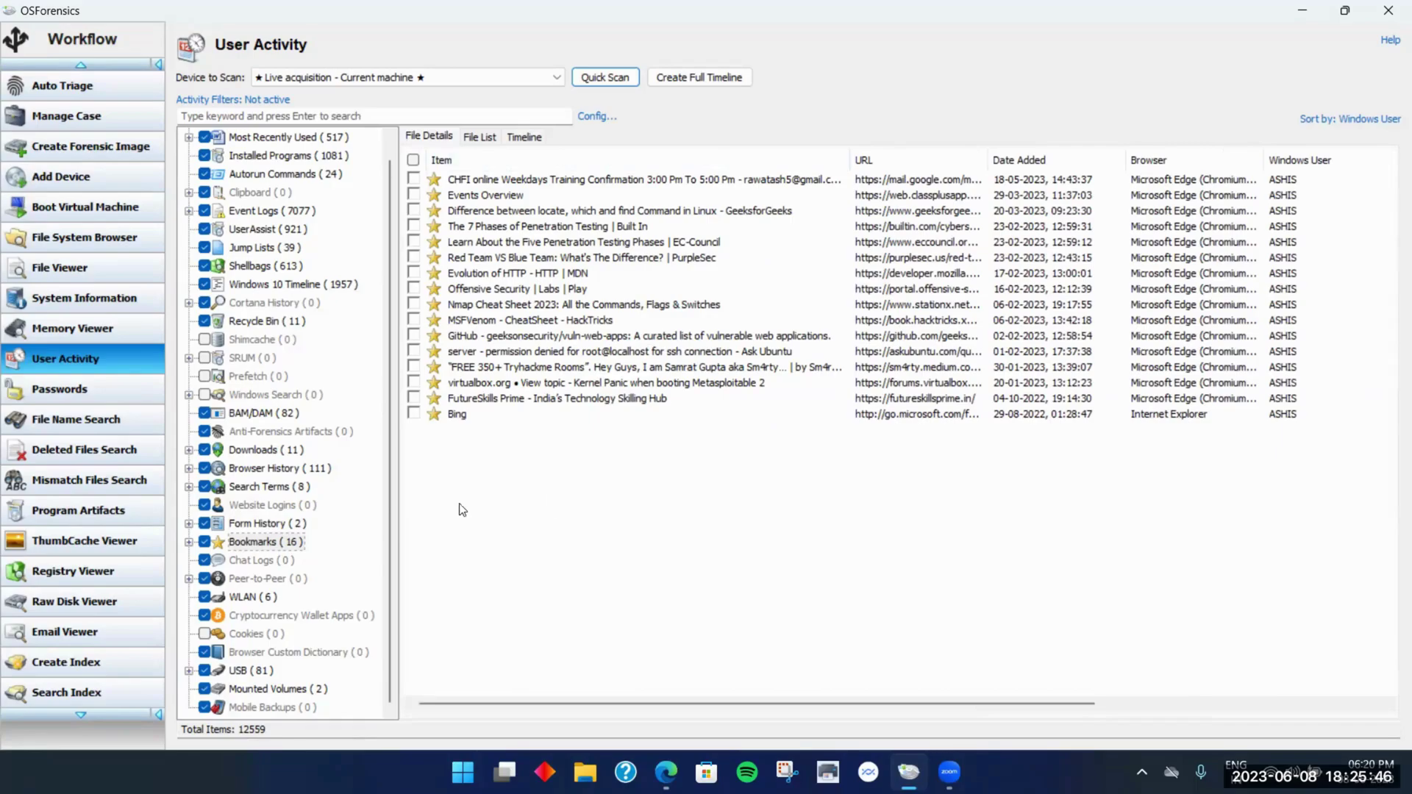
Show the WLAN records, adjust the Network Name column's width and sort the networks by MAC address
click(269, 599)
drag(576, 159, 704, 160)
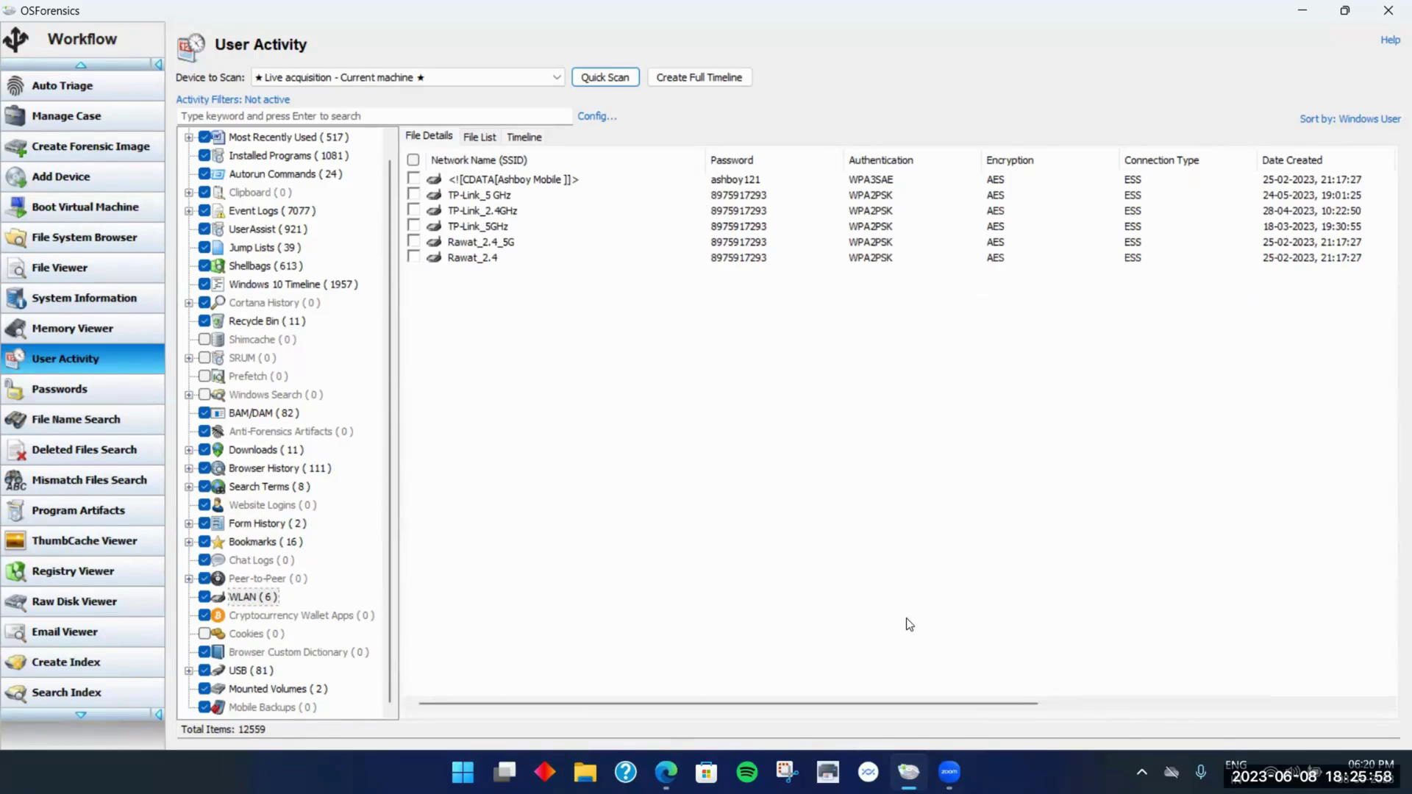
drag(933, 709, 1242, 698)
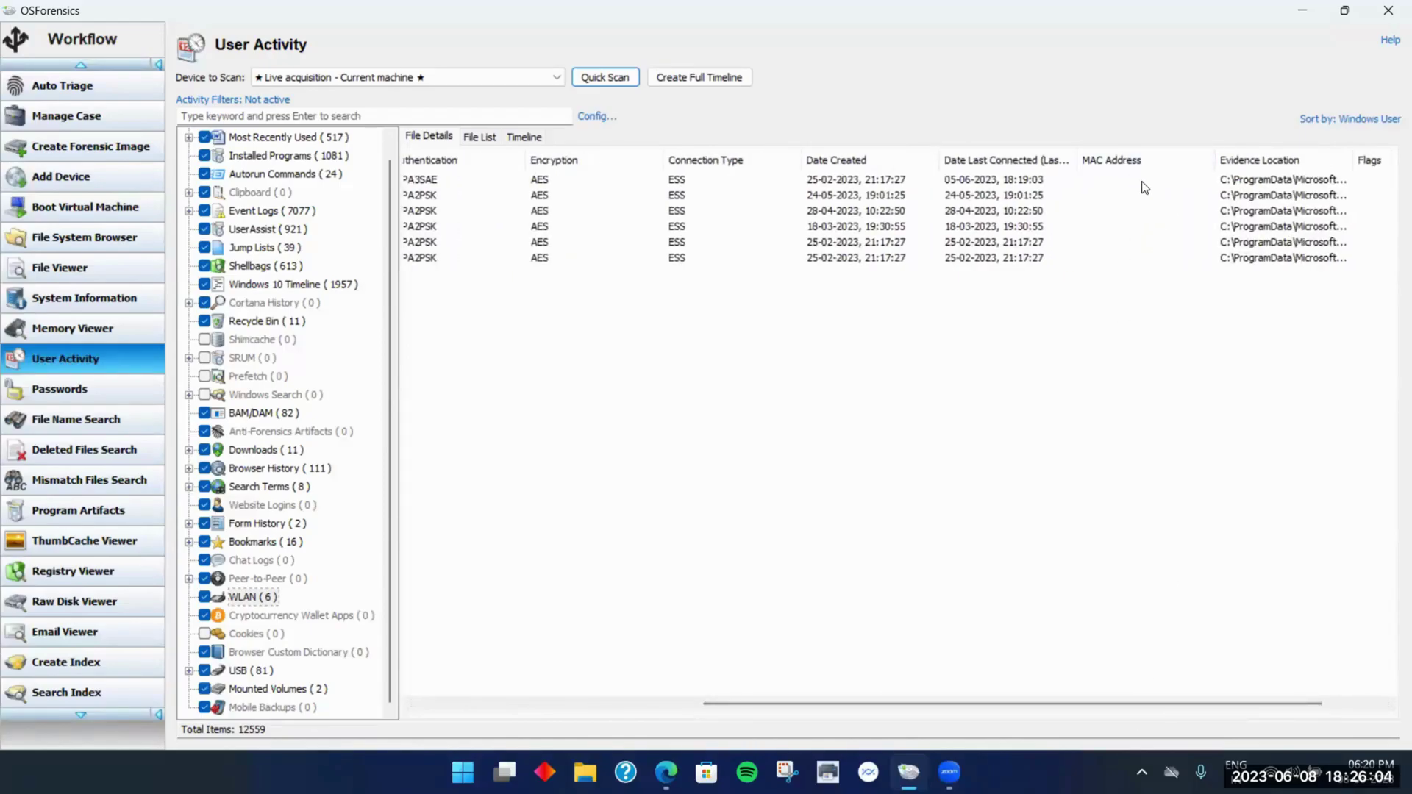
click(1154, 161)
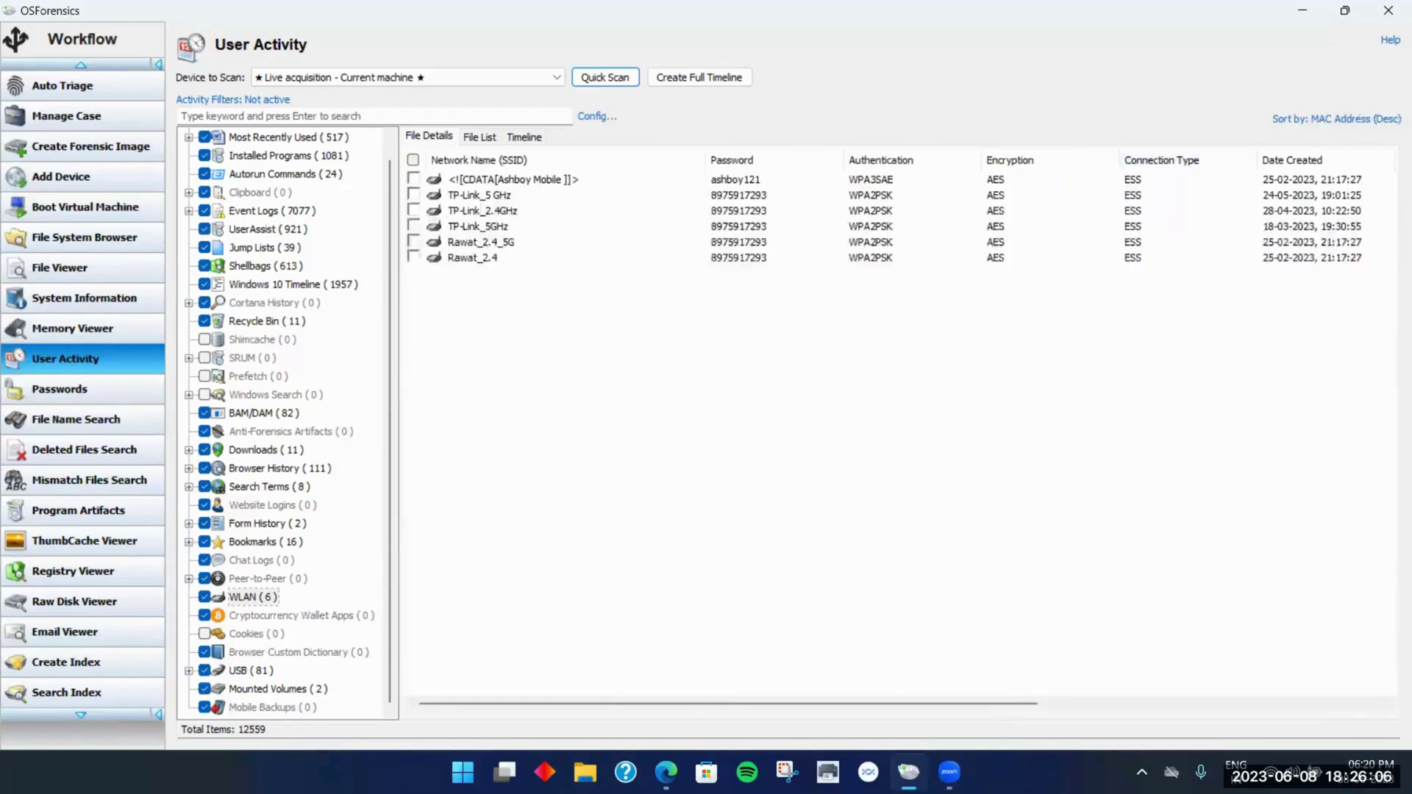
drag(984, 699, 925, 688)
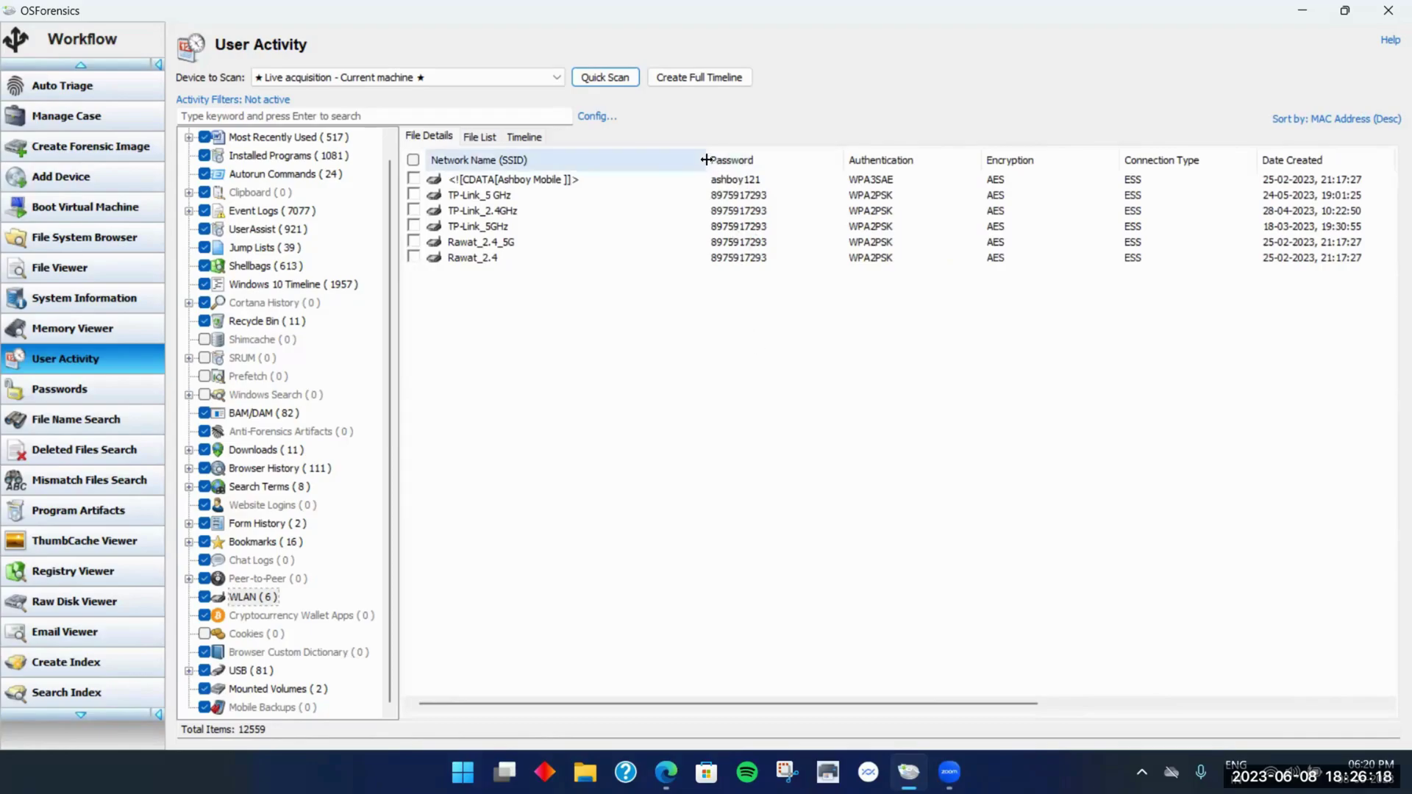
drag(704, 160, 659, 159)
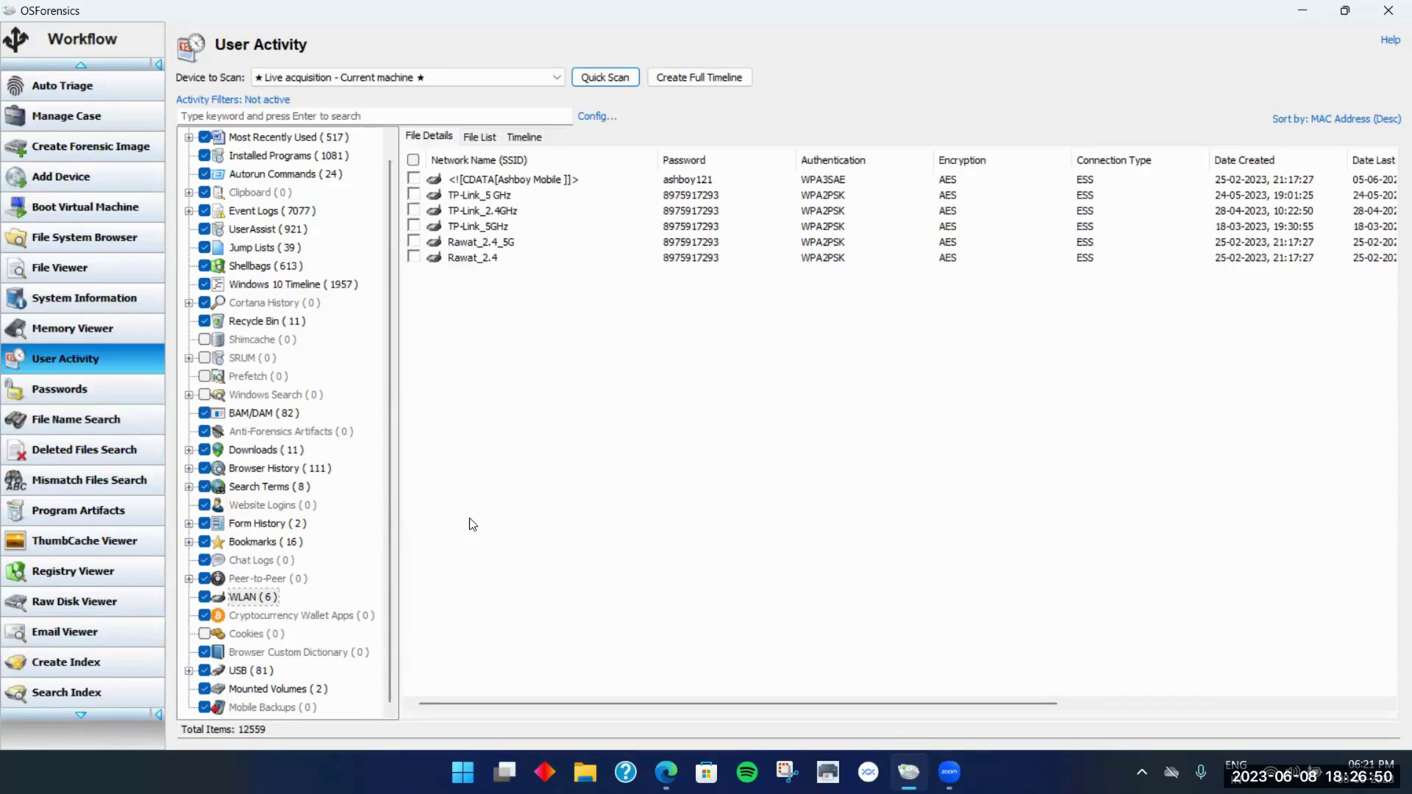
Show the USB records, widen the Item column and look through the list of connected devices
click(261, 671)
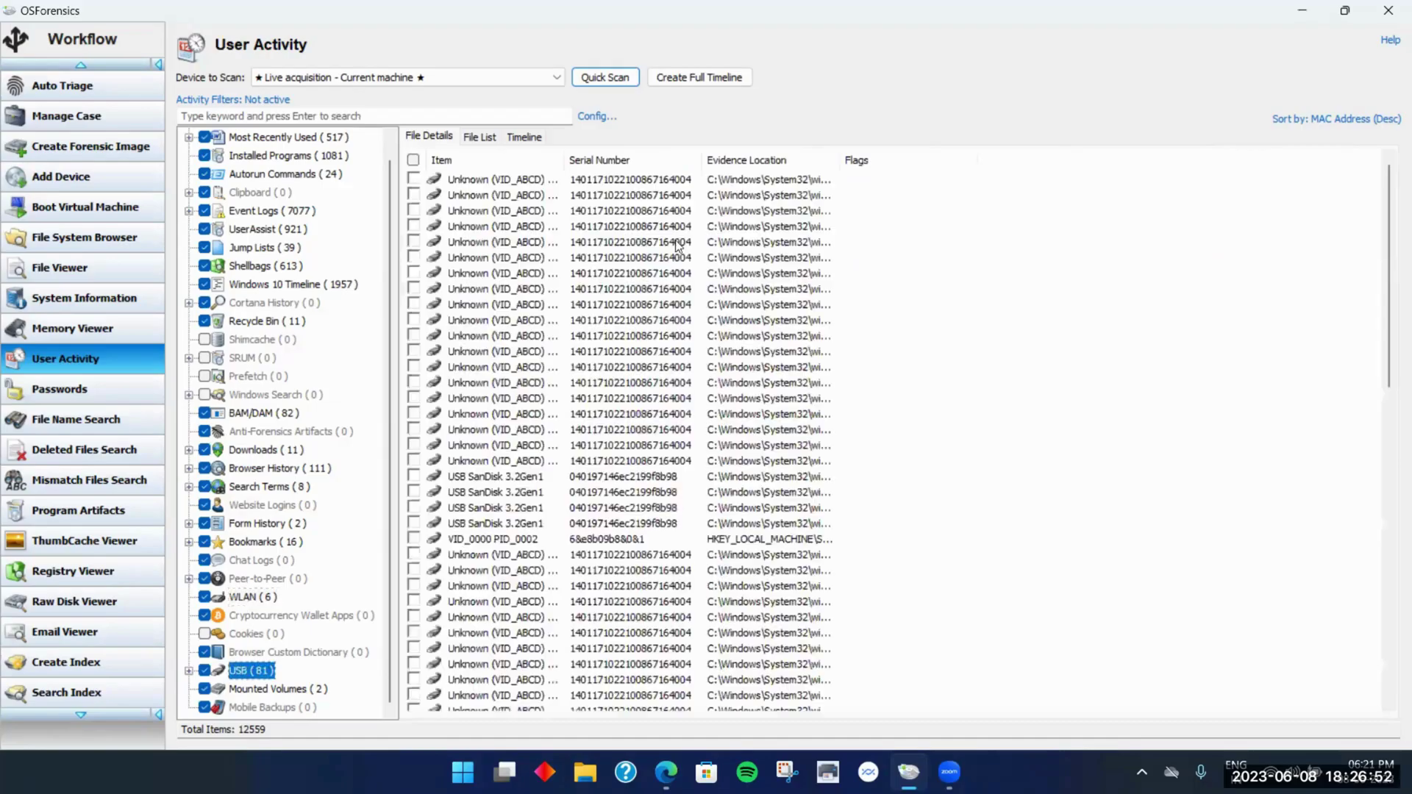
drag(564, 160, 767, 160)
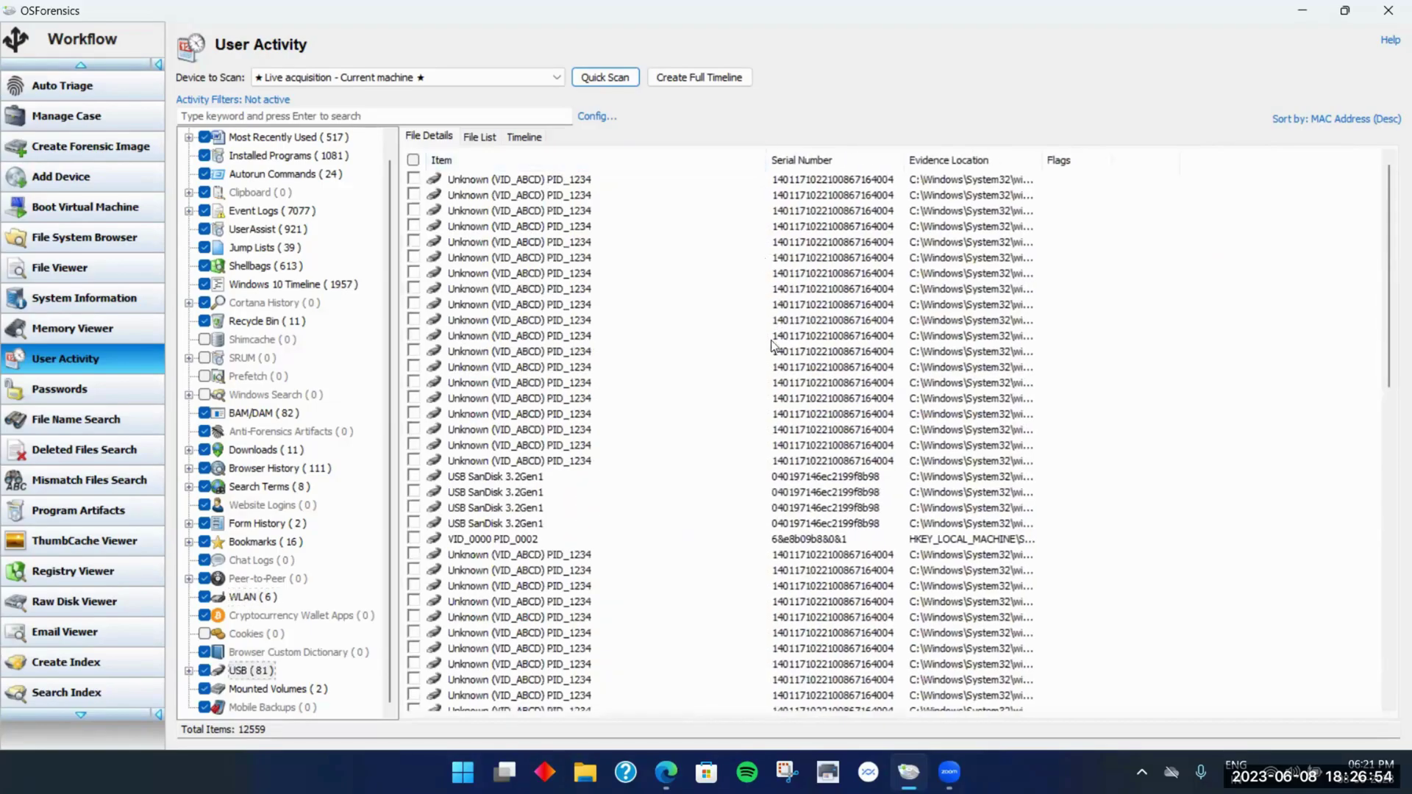
click(553, 524)
scroll(698, 449, down, 12)
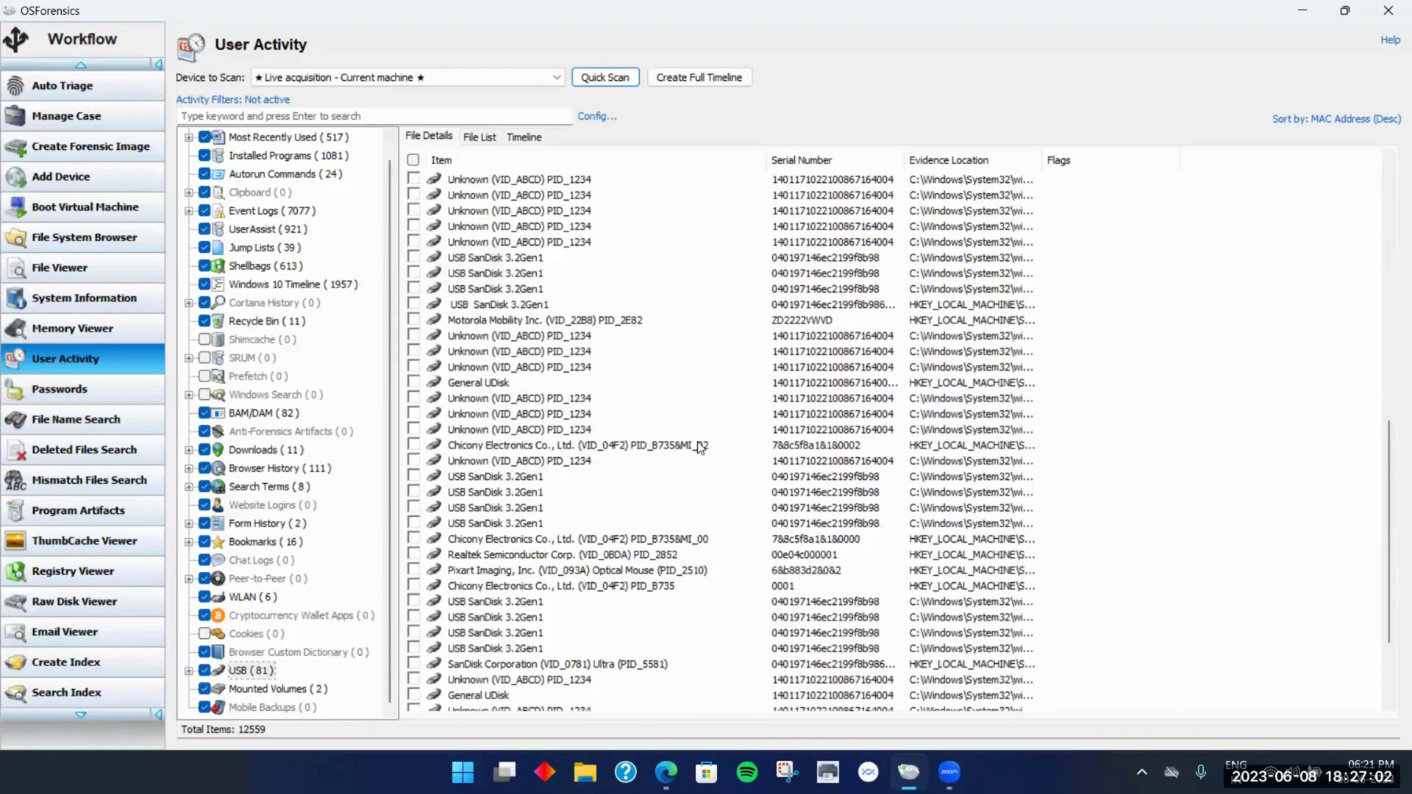
Look further through the USB device list and sort it by Item in ascending order
scroll(700, 449, down, 3)
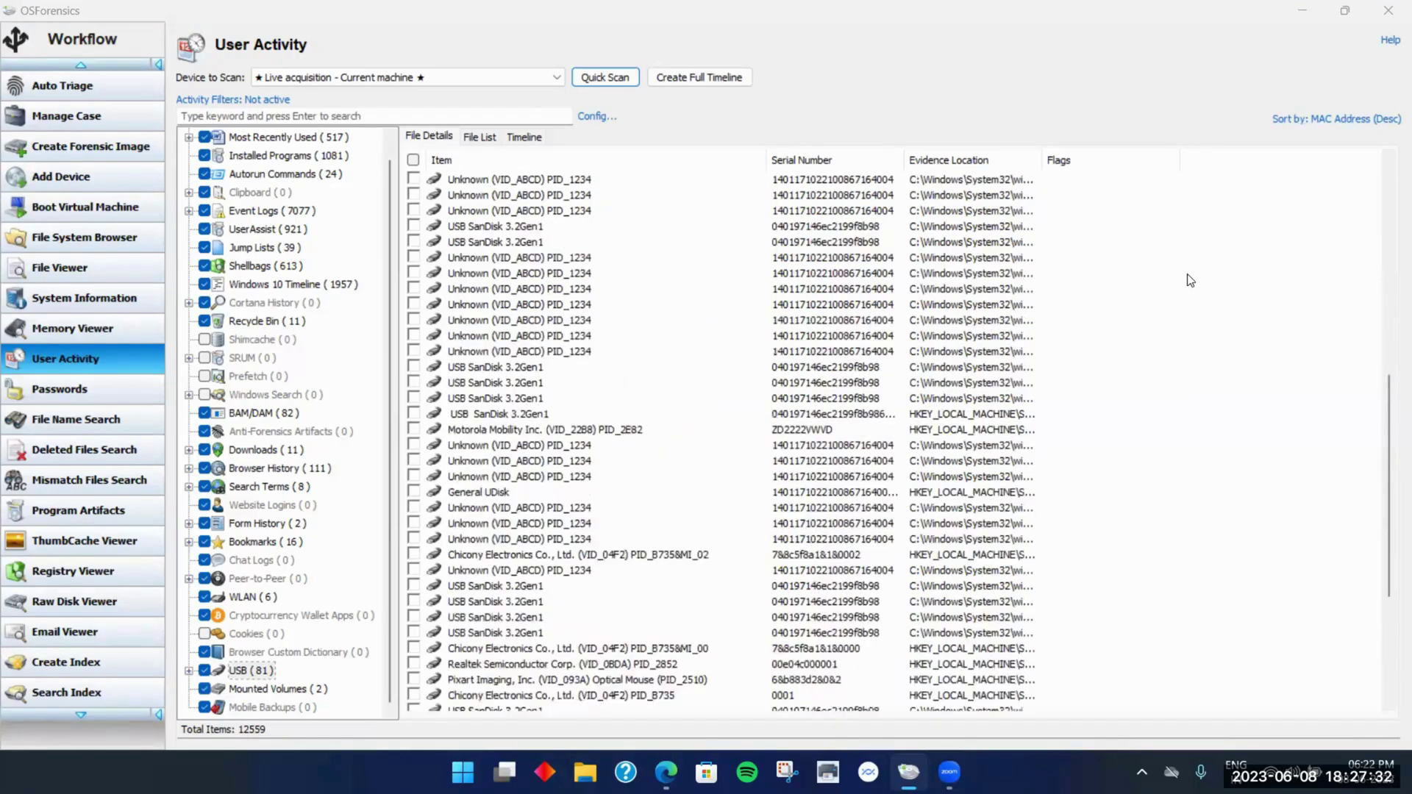
click(1309, 119)
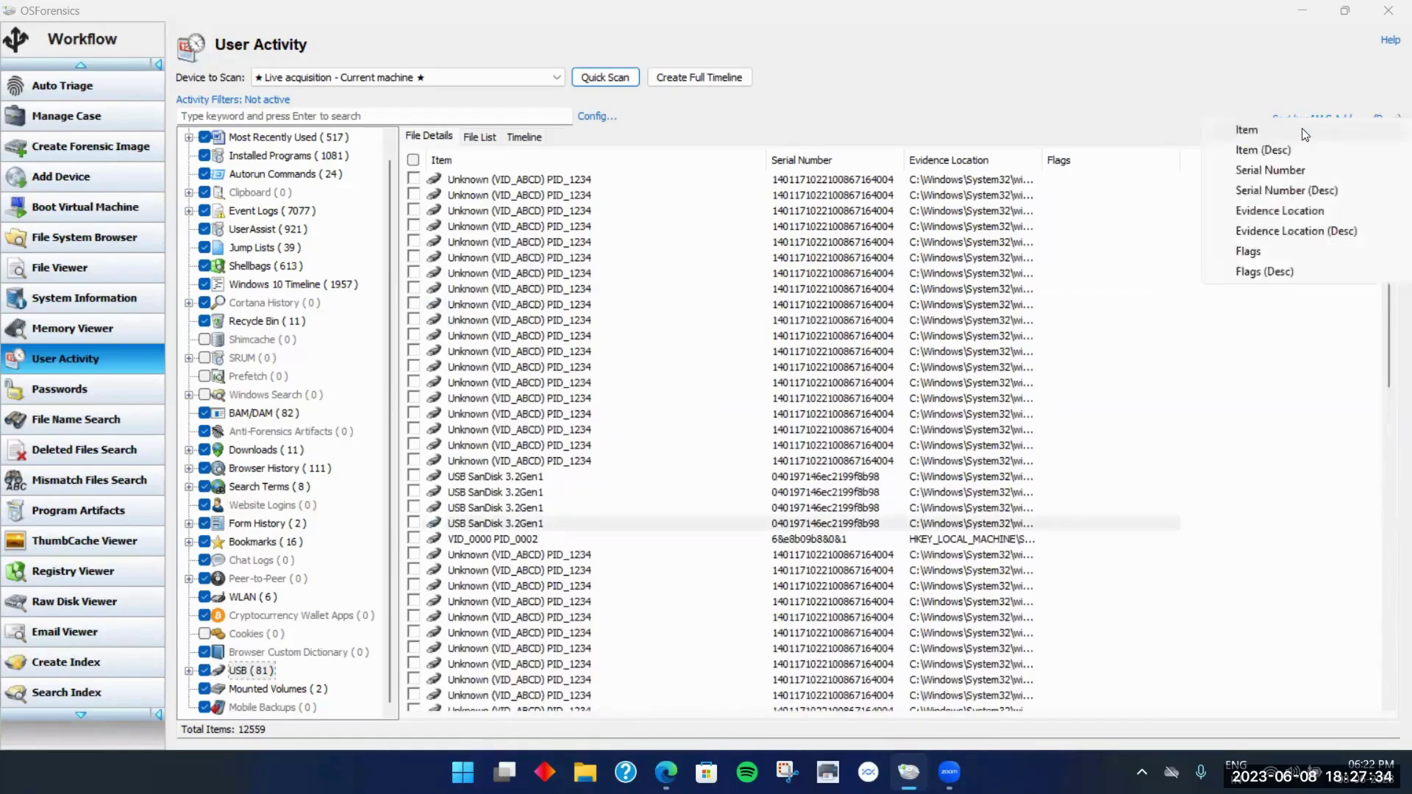
click(1301, 129)
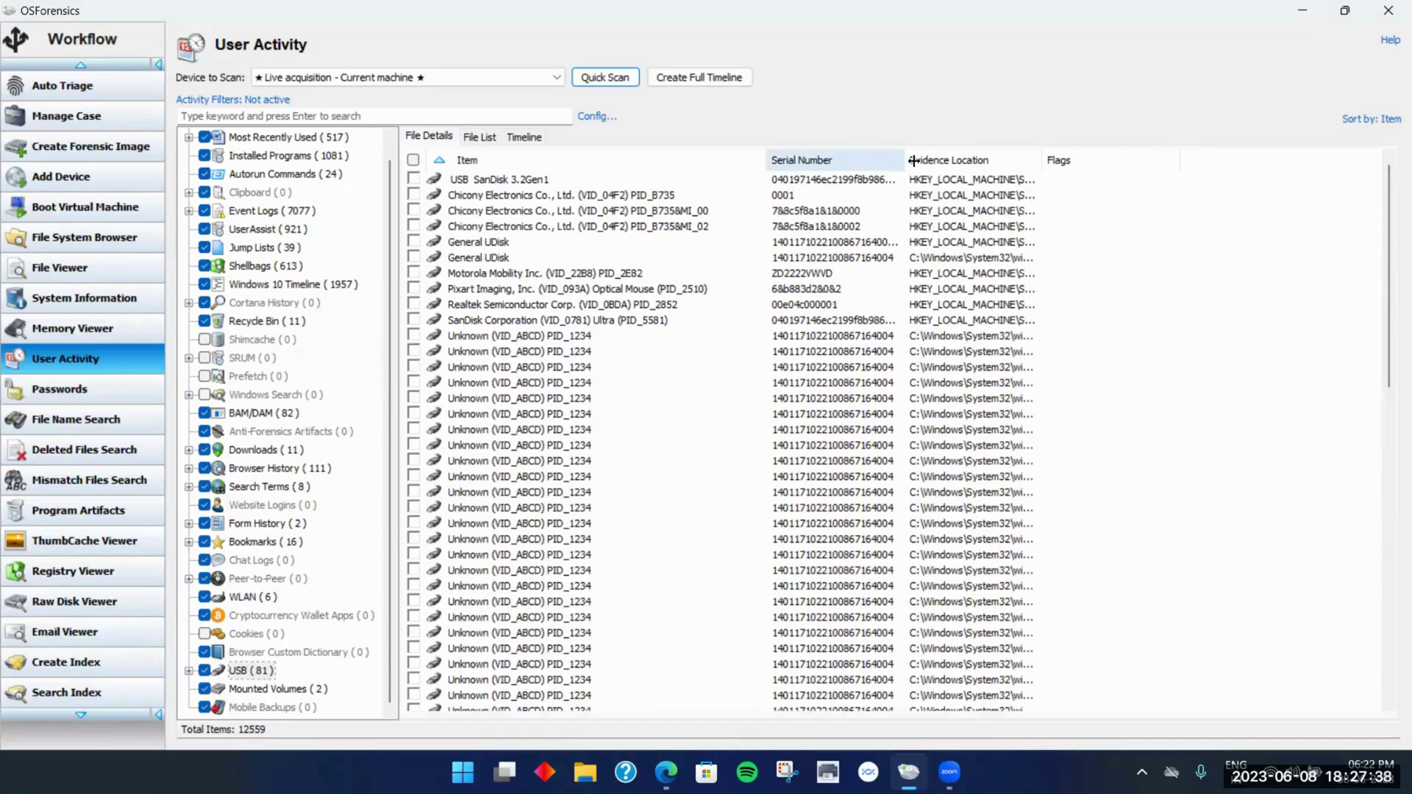
Widen the Serial Number and Evidence Location columns of the USB records so the full evidence paths can be read
drag(899, 152, 1171, 165)
click(569, 307)
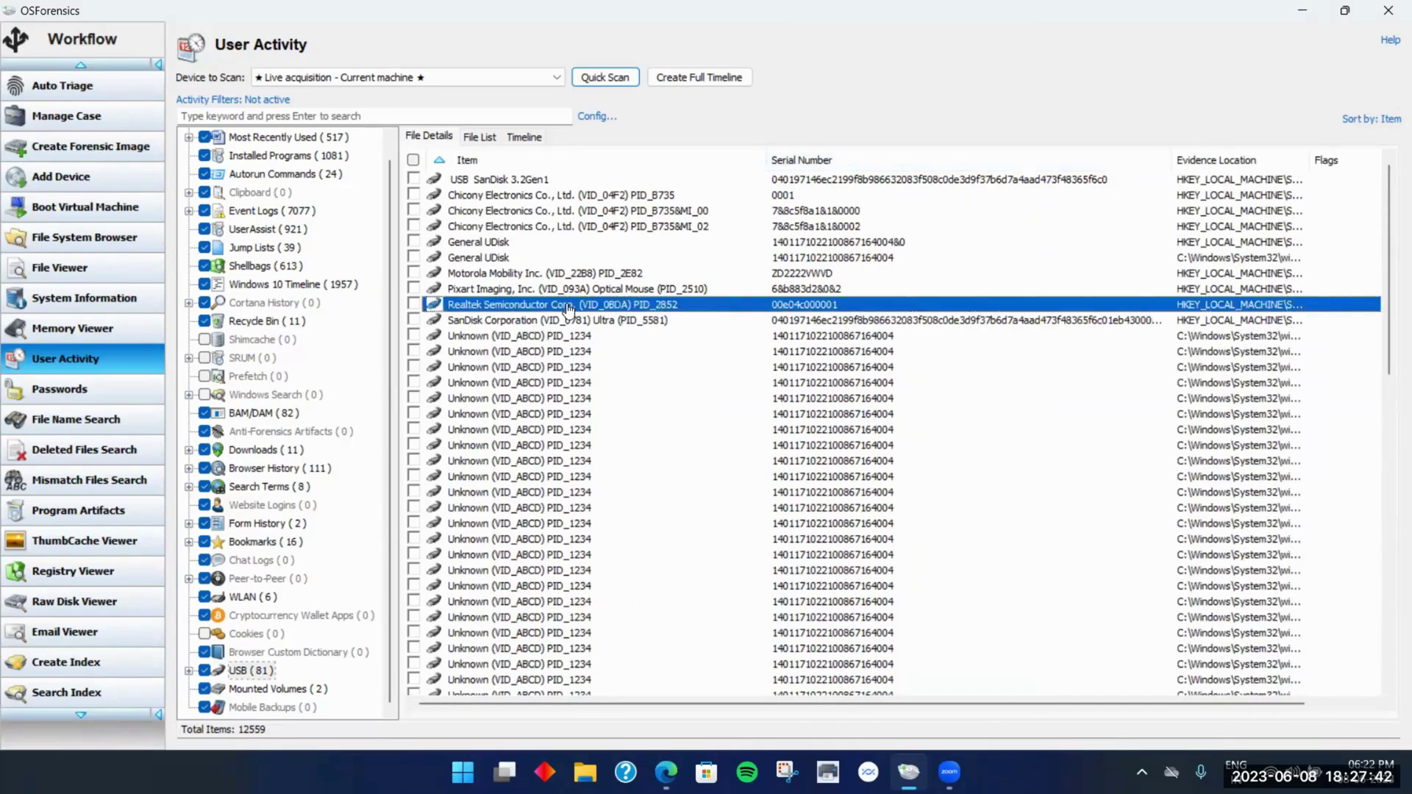
drag(1310, 159, 1404, 161)
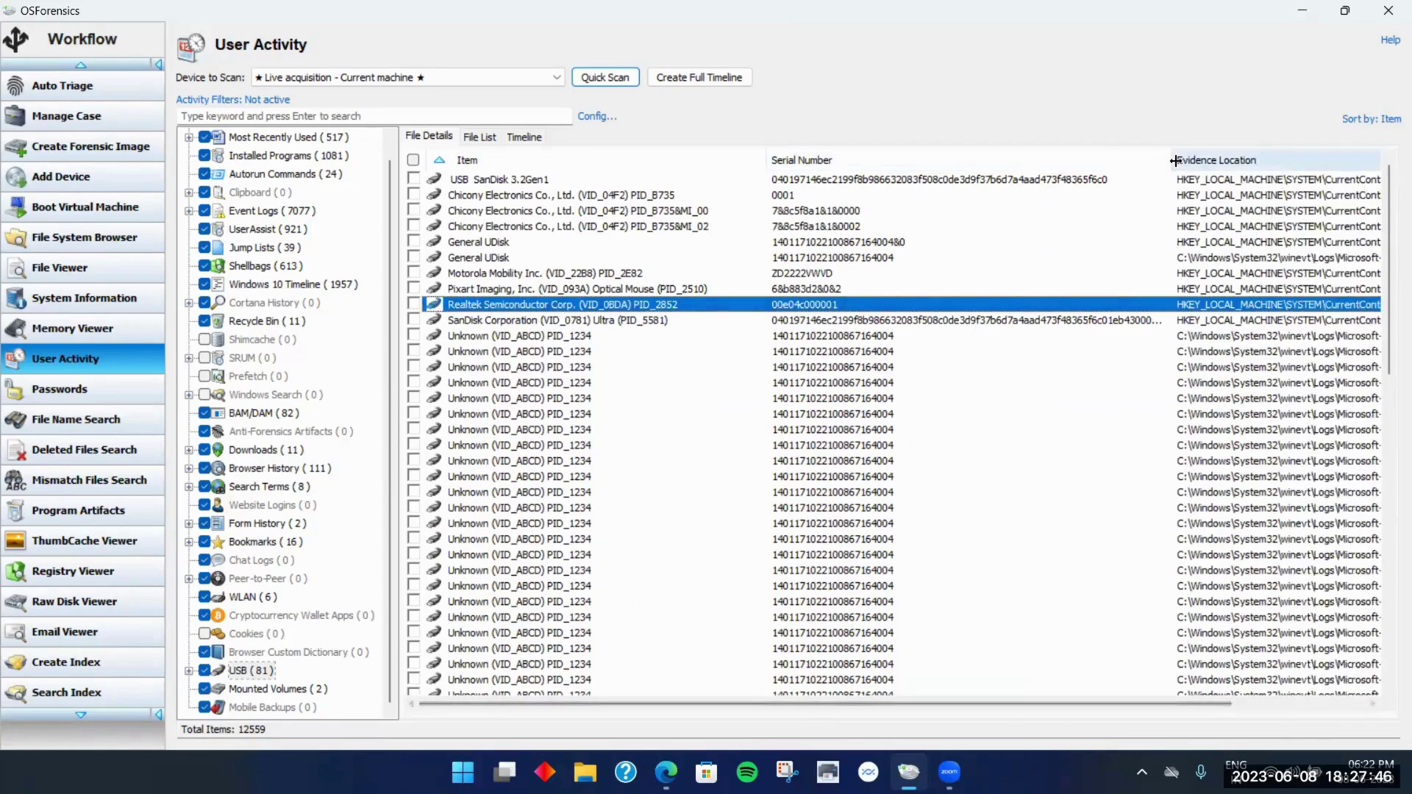
drag(1172, 161, 966, 160)
drag(1250, 159, 1387, 158)
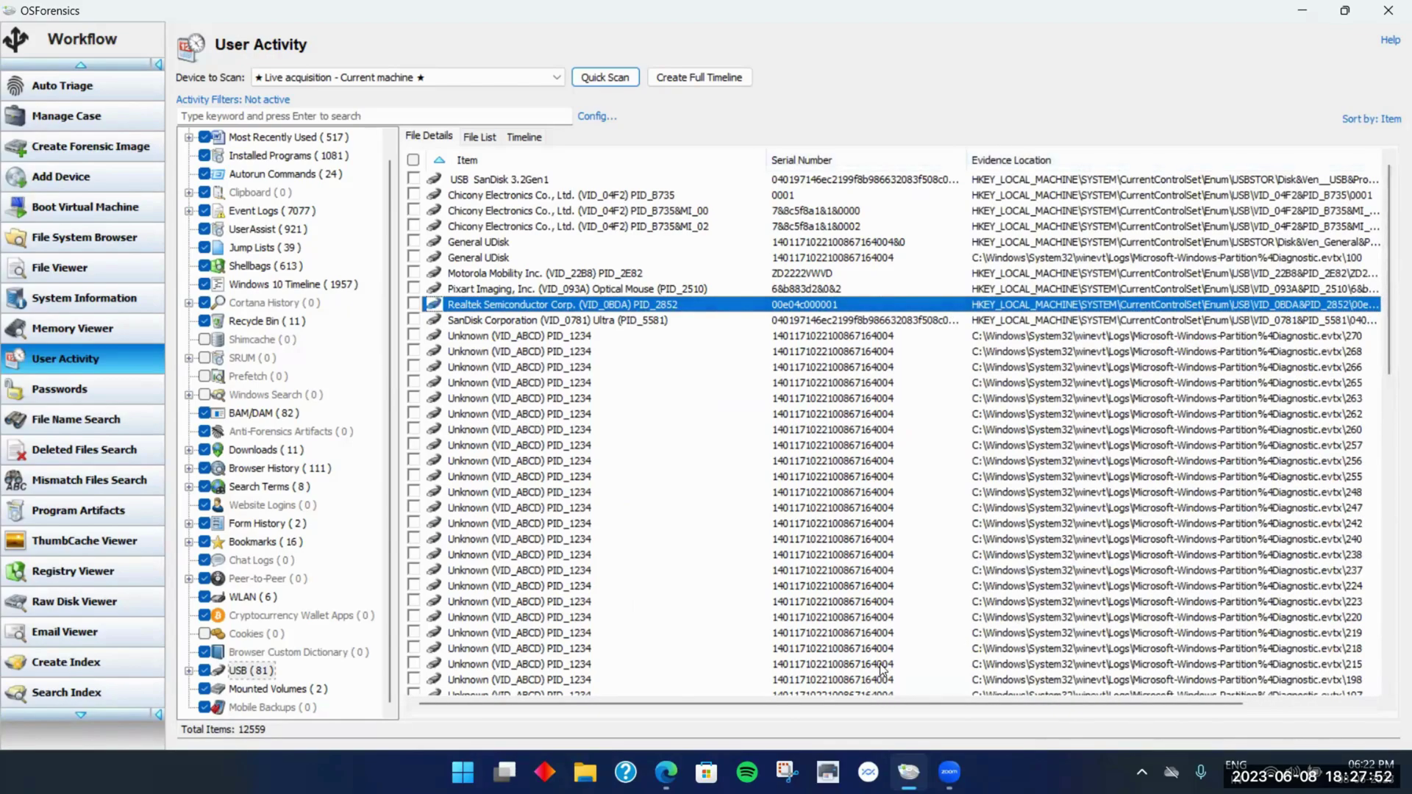
drag(961, 698, 819, 620)
Open the registry file behind the USB SanDisk 3.2Gen1 record and bring the Registry Viewer window to the front
click(622, 195)
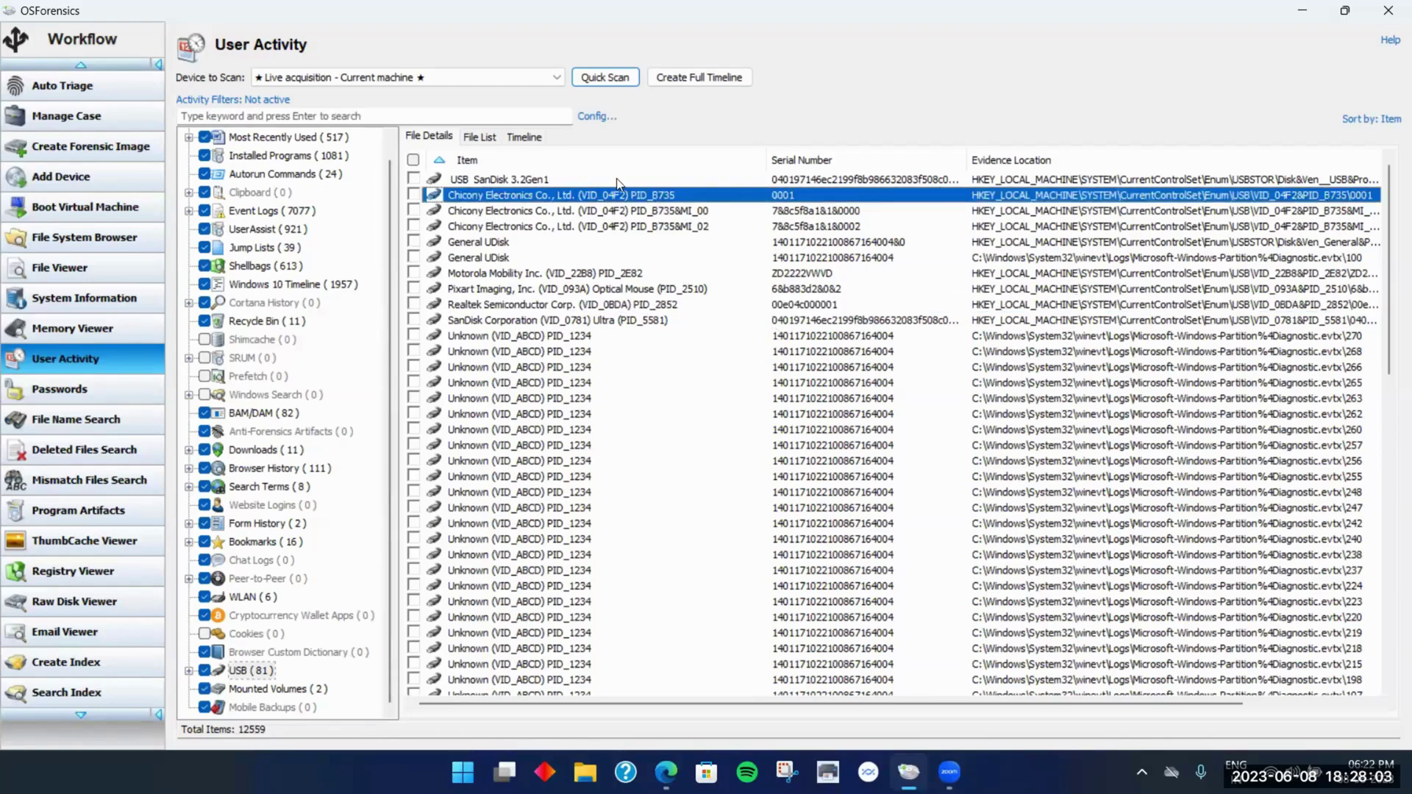
right_click(577, 177)
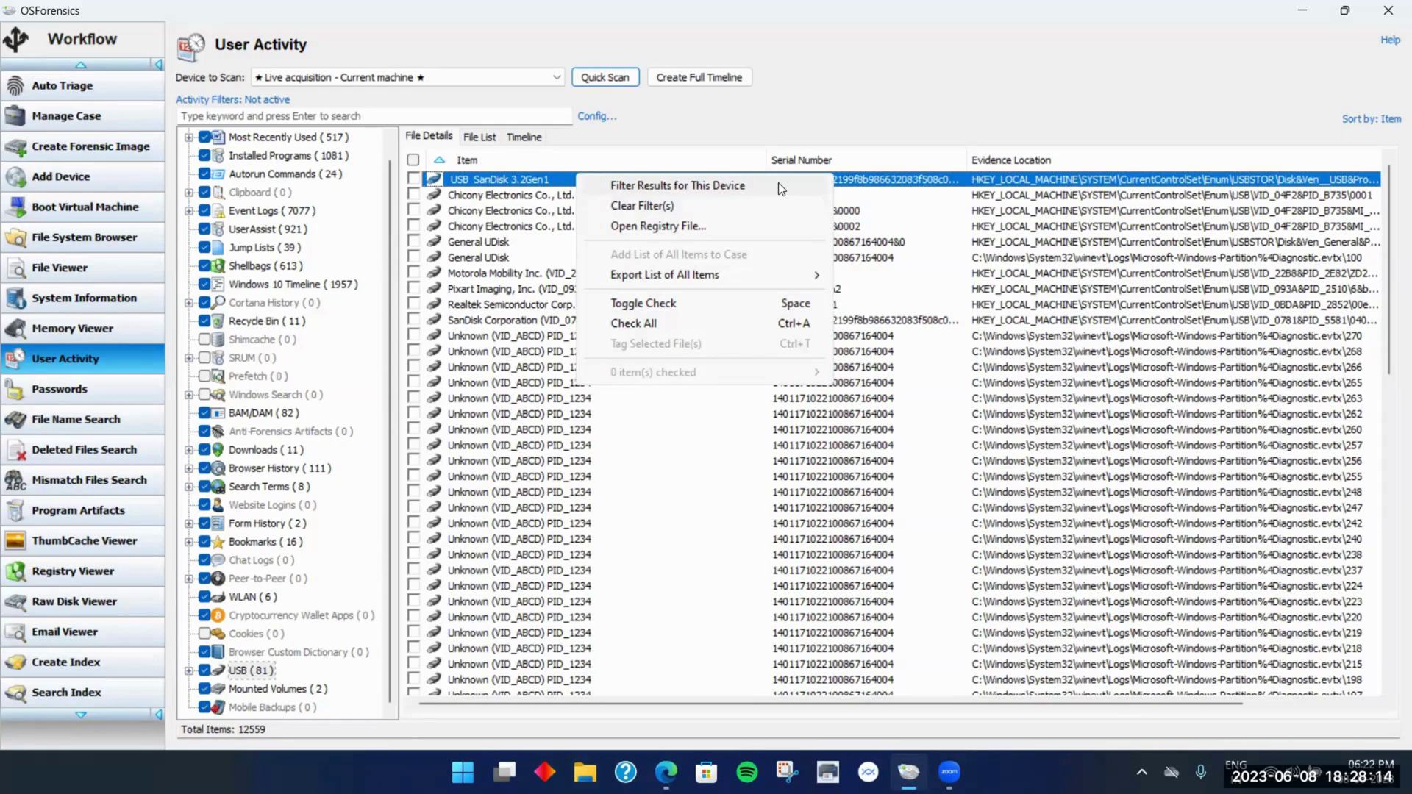
click(685, 225)
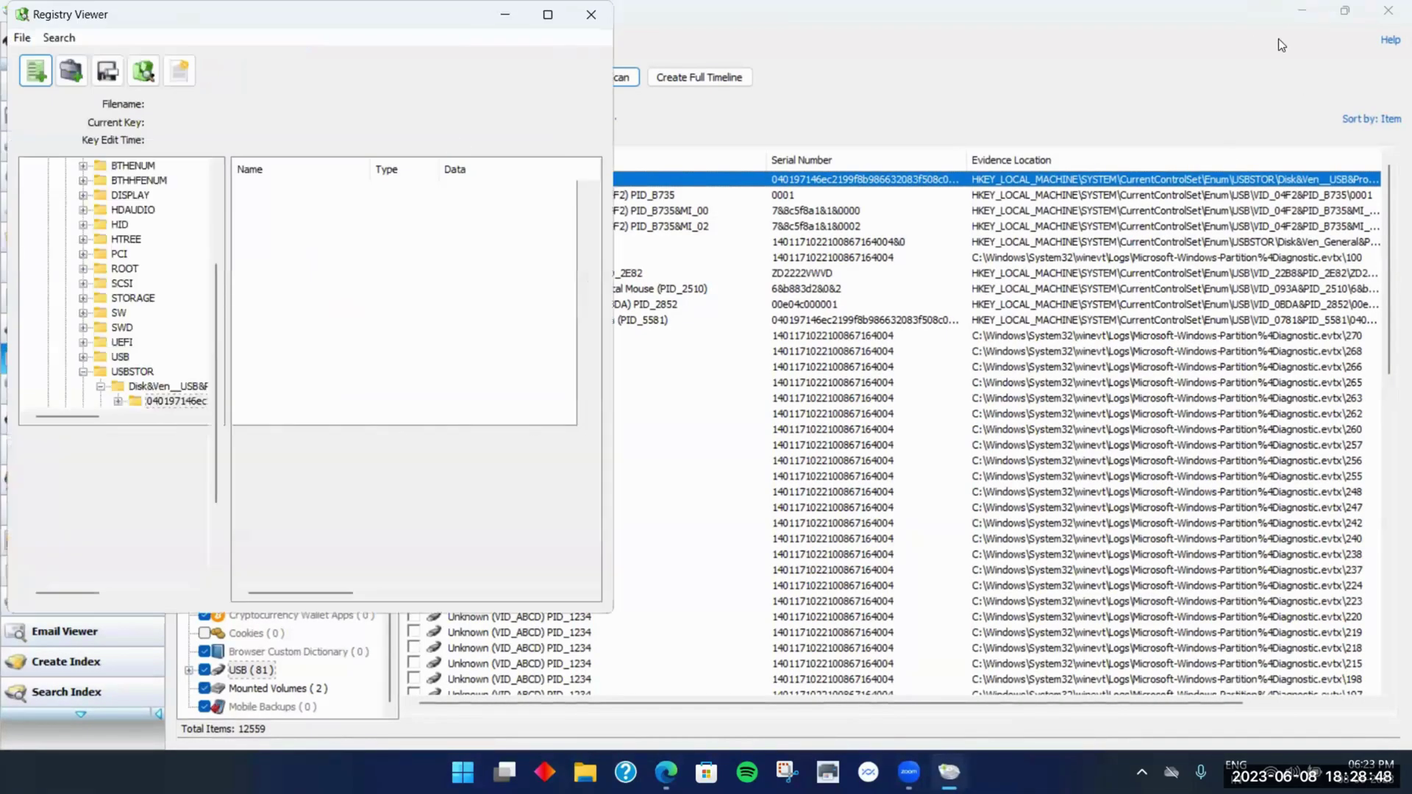
click(1278, 39)
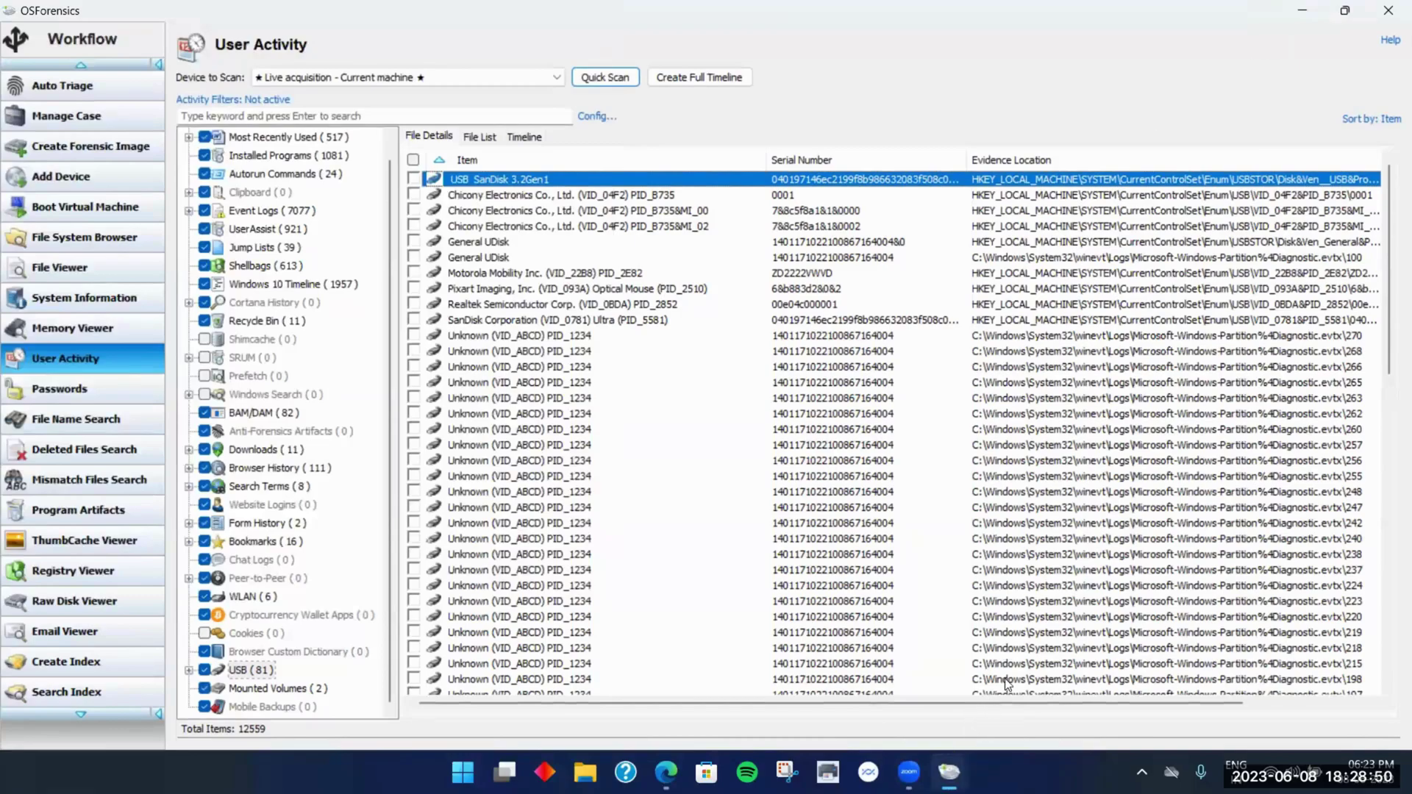
key(super+Up)
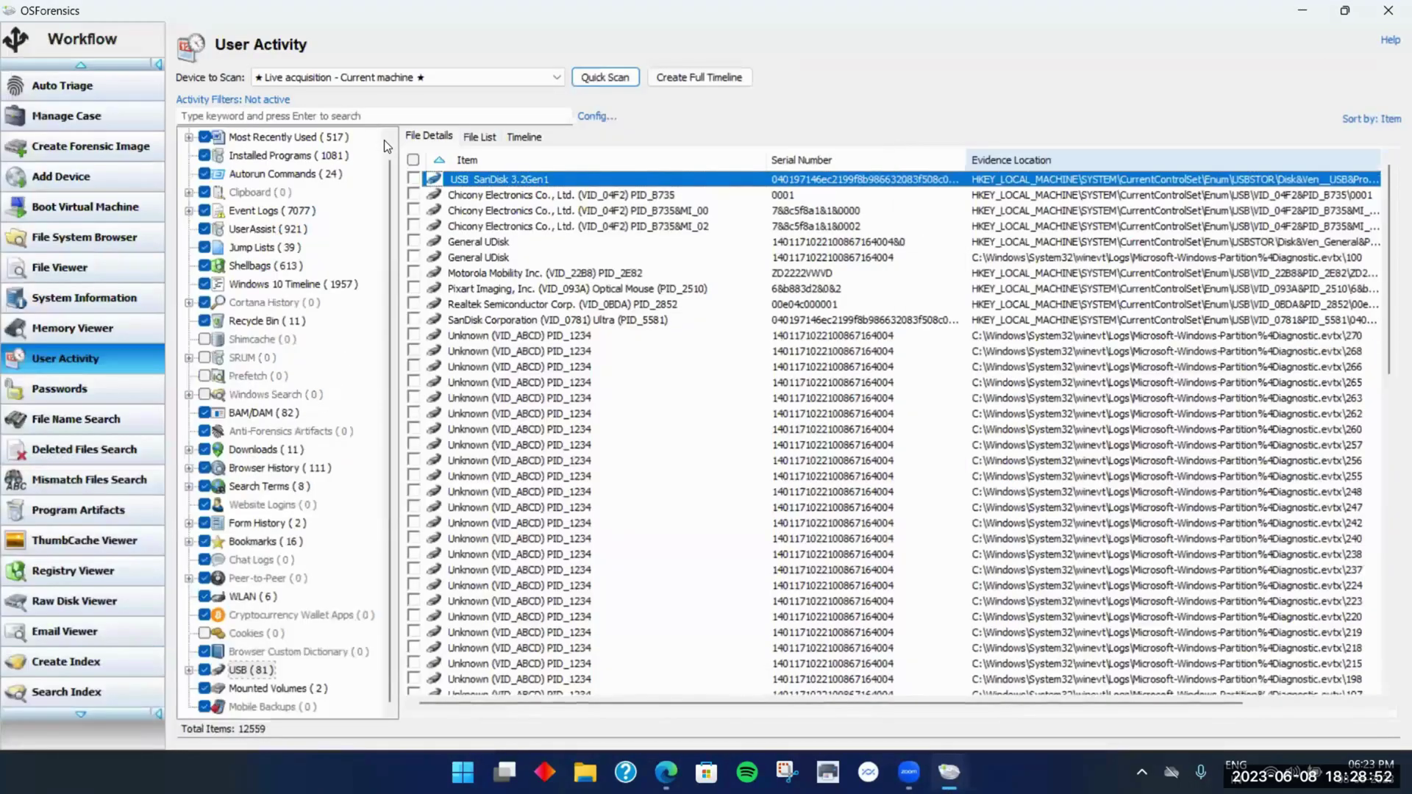
mouse_move(949, 772)
click(1028, 662)
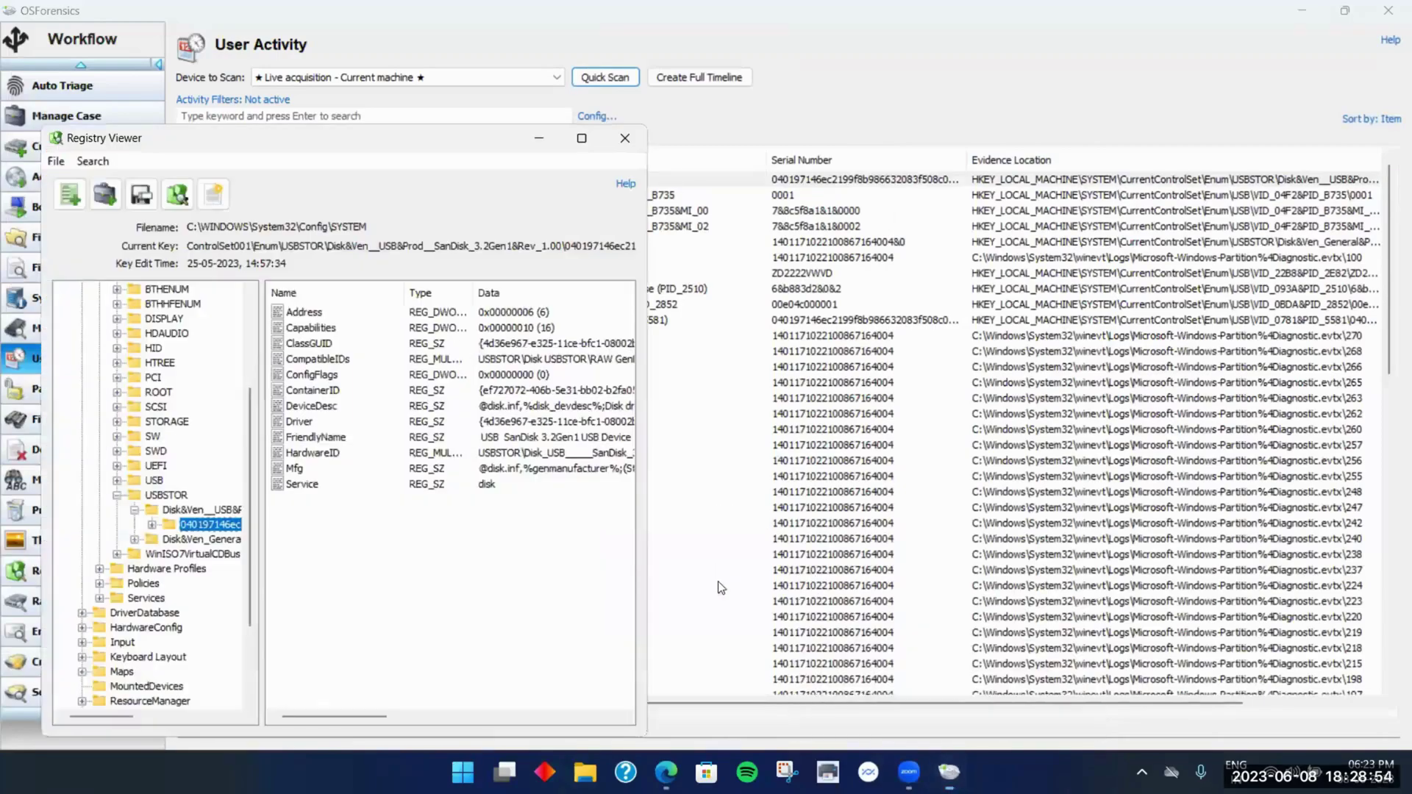
Move and enlarge the Registry Viewer window, examine the SanDisk device's values from Address to Service, and close the viewer
drag(339, 138, 660, 98)
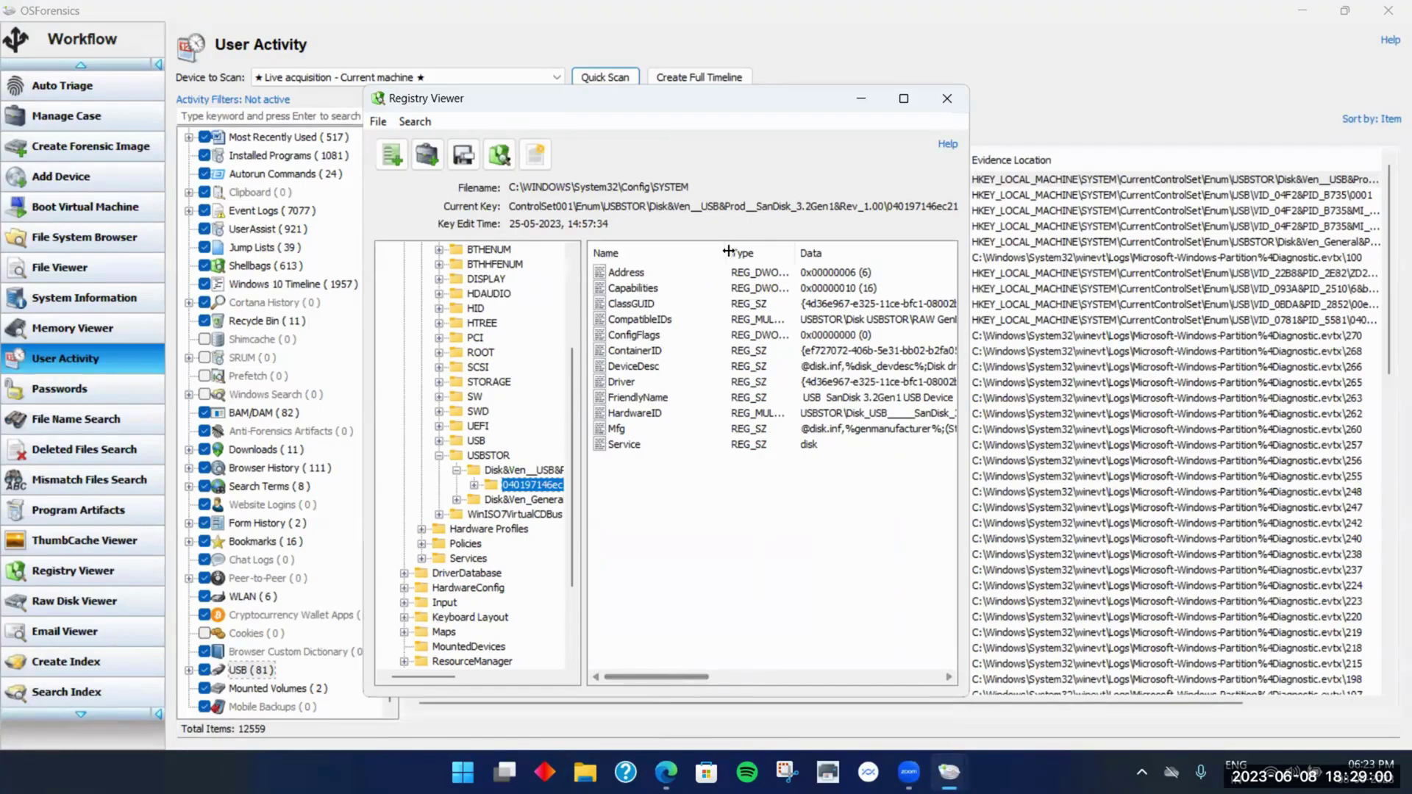
drag(722, 252, 706, 251)
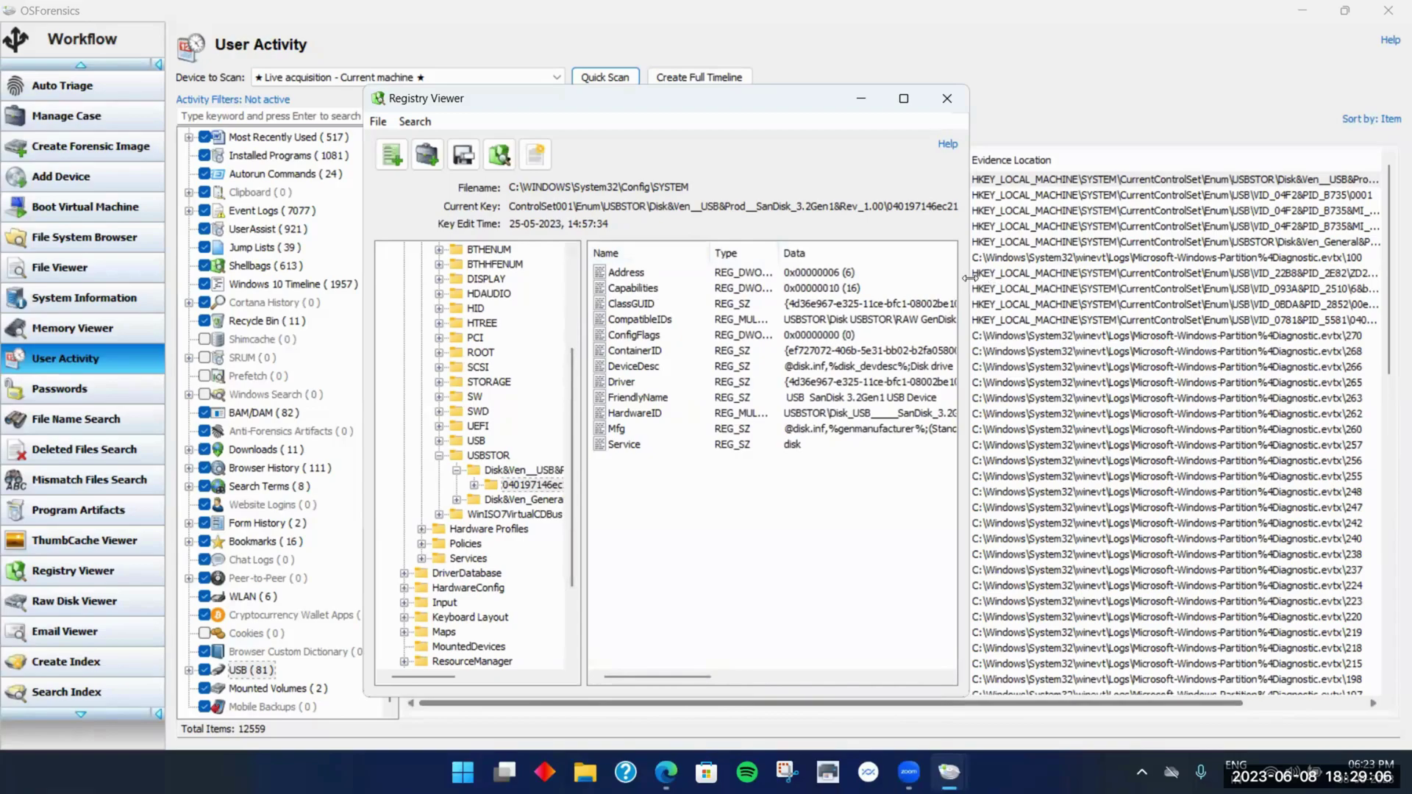
drag(969, 277, 1386, 318)
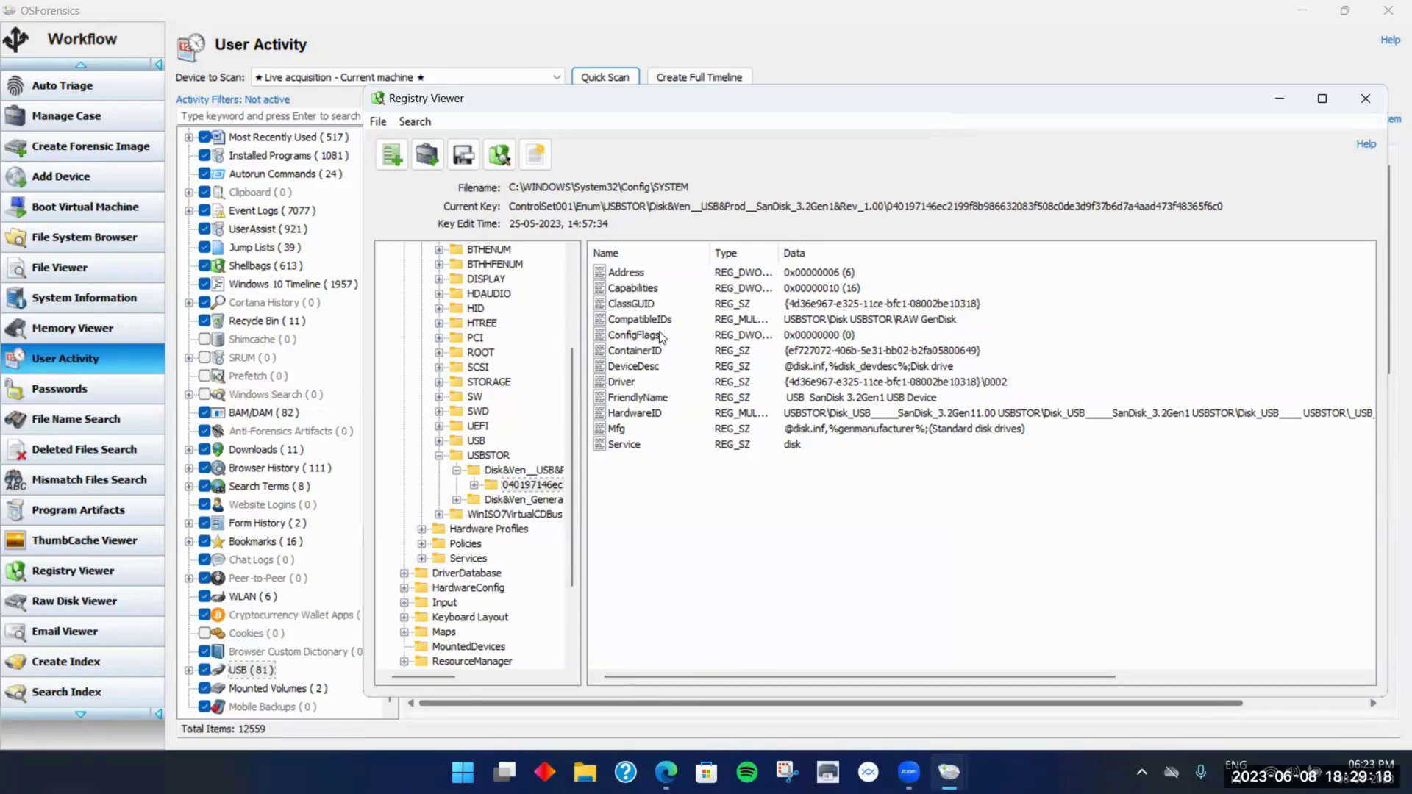
click(649, 272)
click(794, 446)
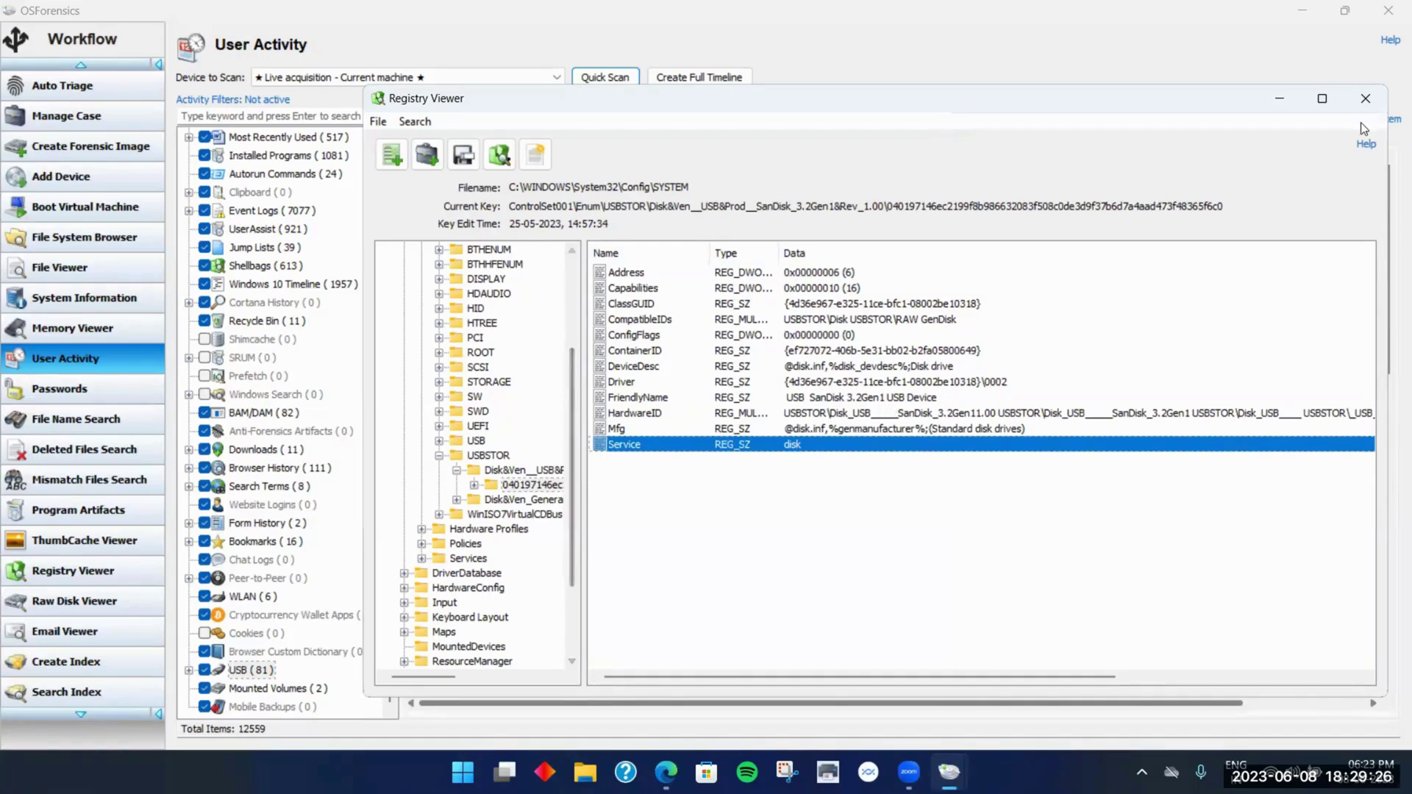
click(1365, 98)
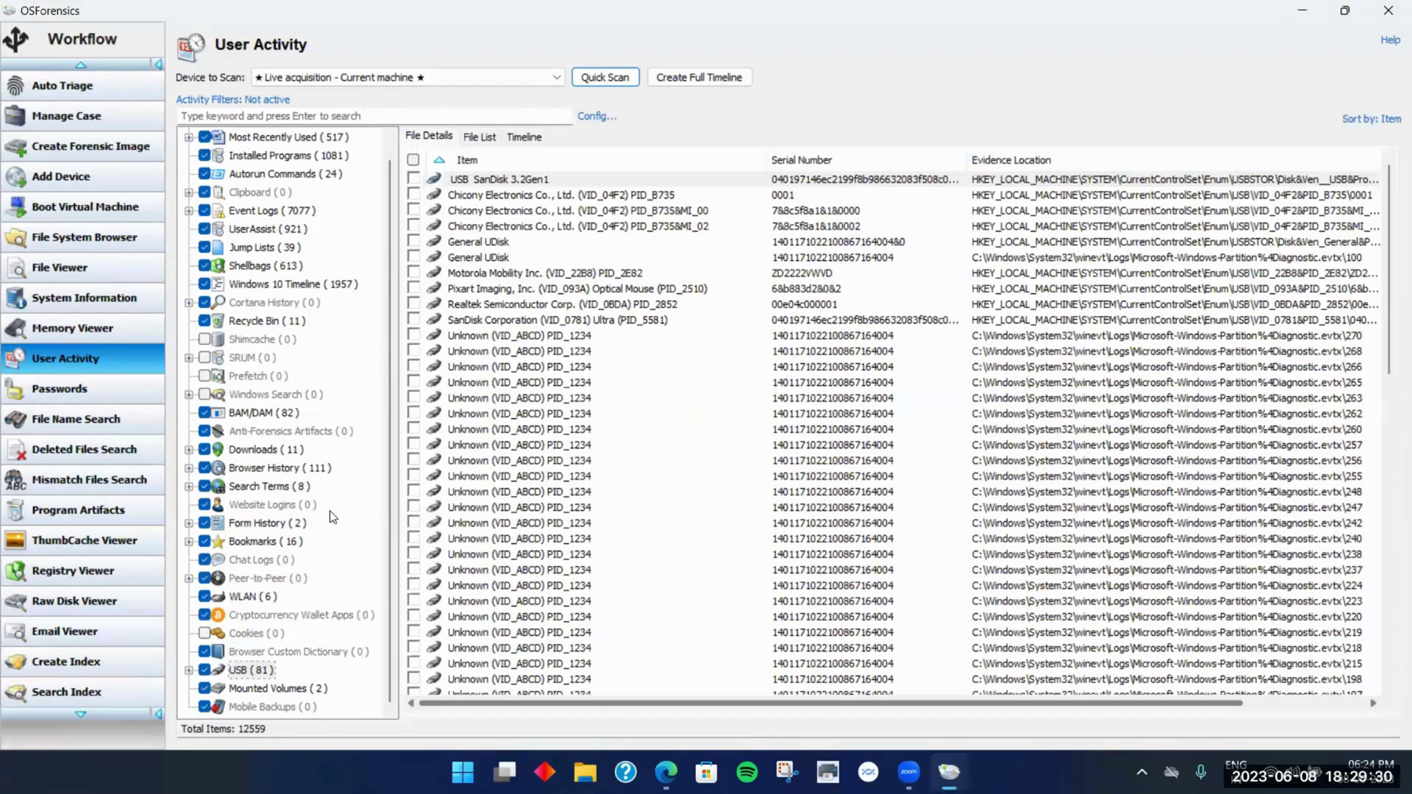
Show the Mounted Volumes records with wider Item, Mounted Volume and Location Volume columns, check Mobile Backups and return to Mounted Volumes
click(280, 689)
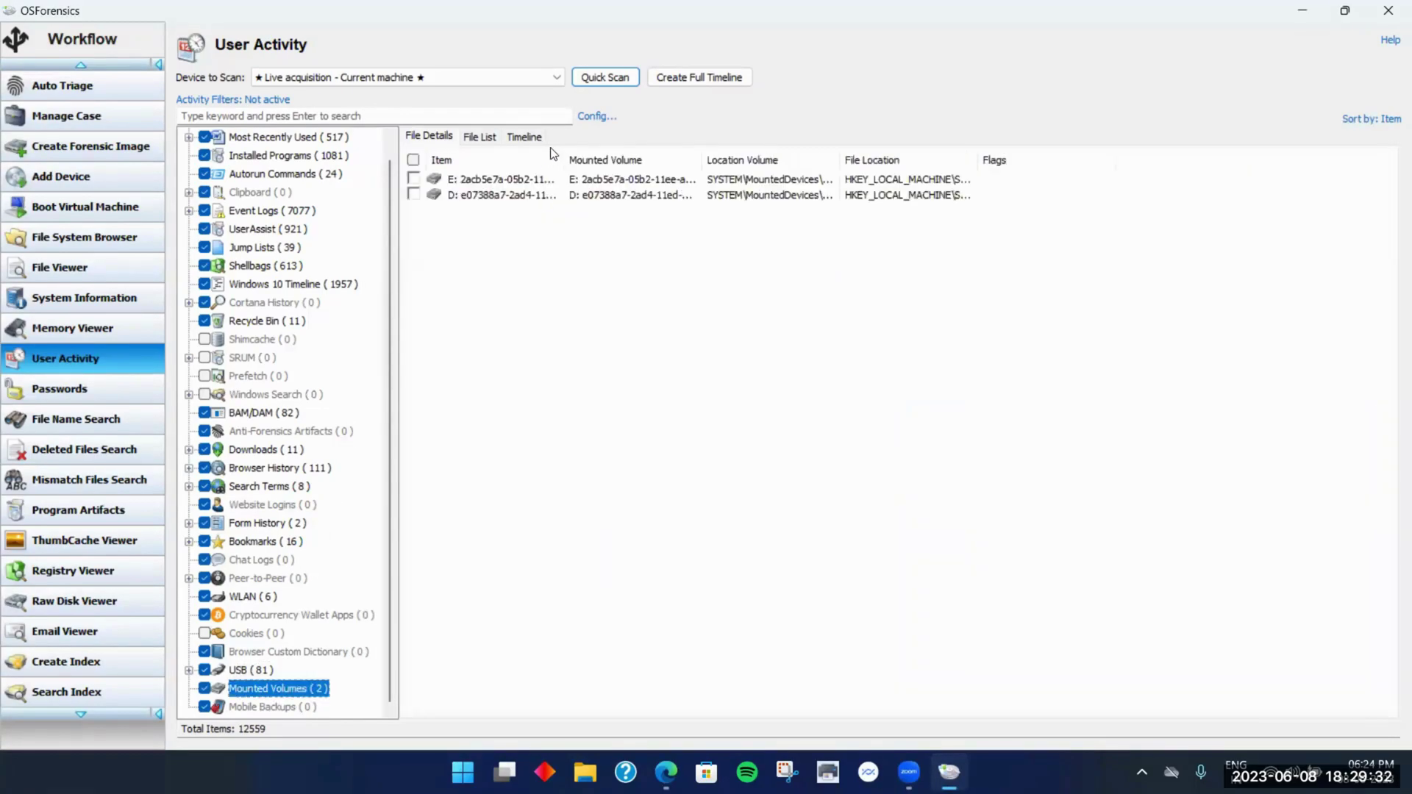
click(807, 160)
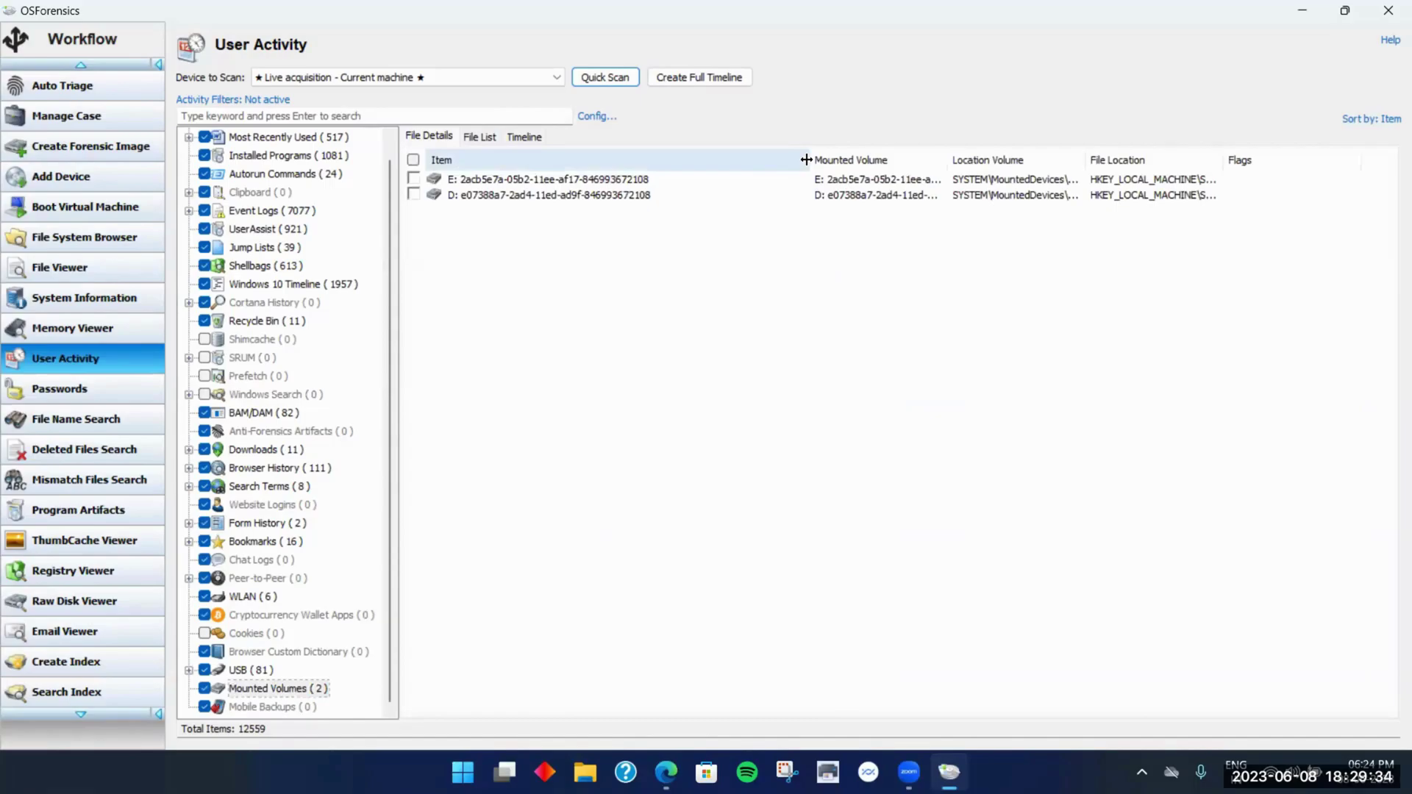
drag(807, 160, 693, 159)
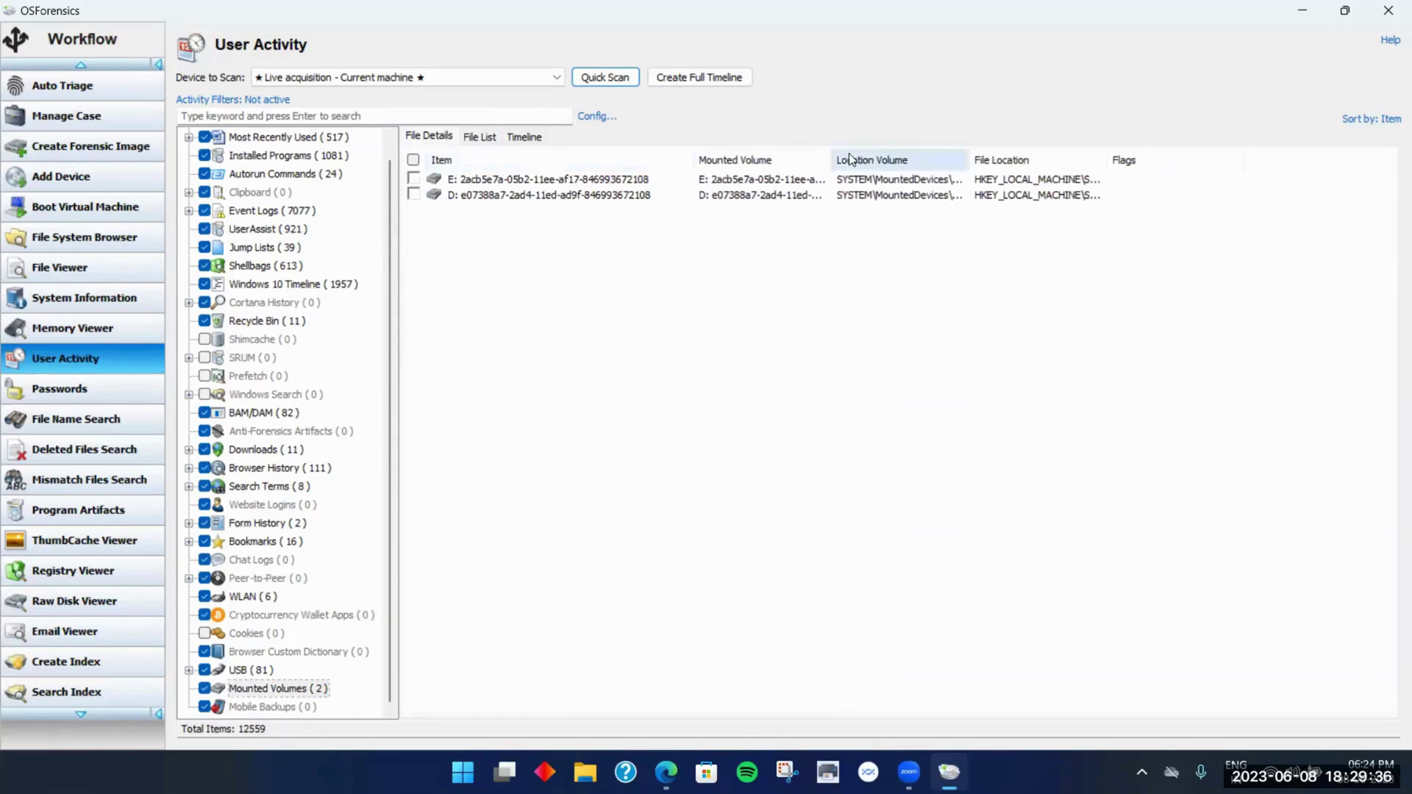
drag(826, 159, 921, 159)
drag(1062, 160, 1200, 162)
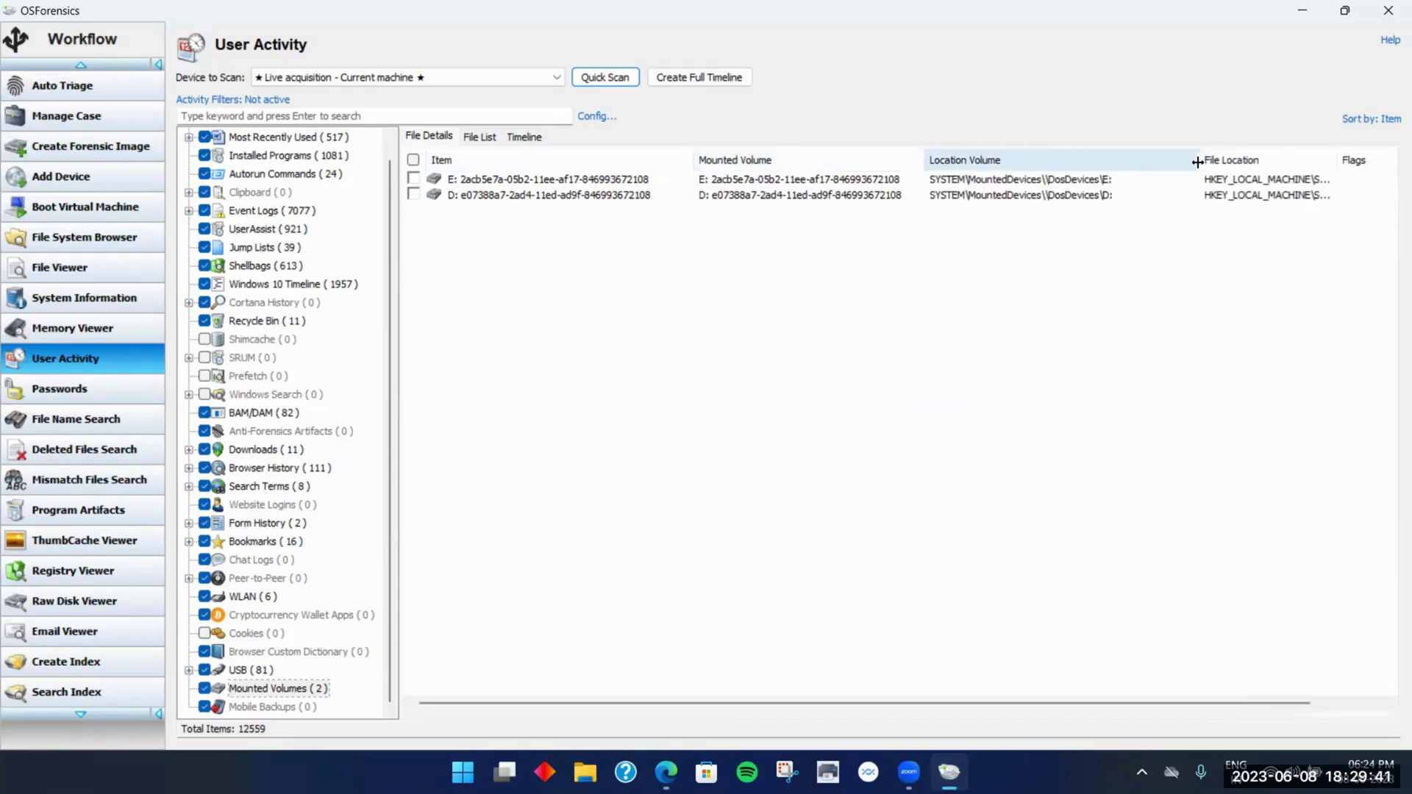
click(290, 706)
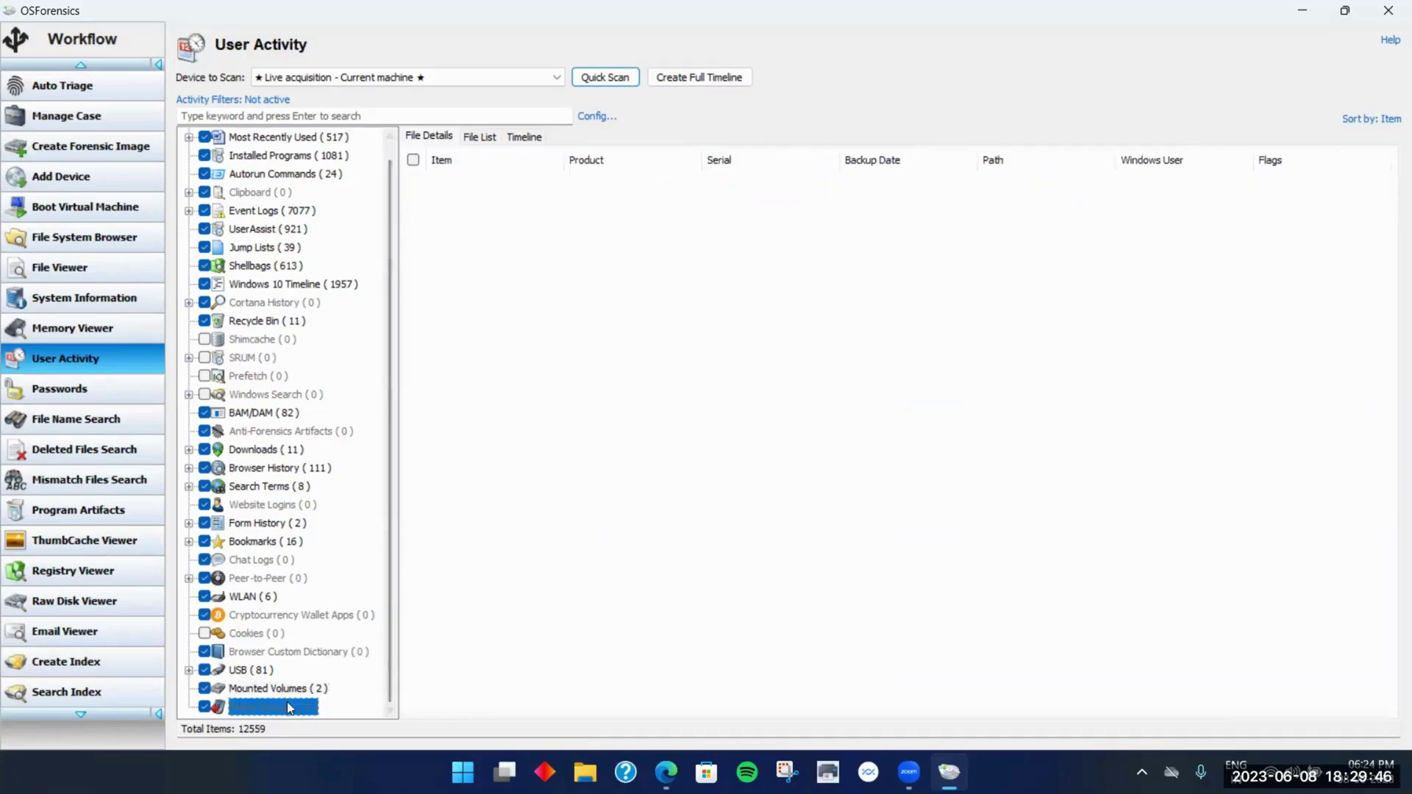
click(287, 688)
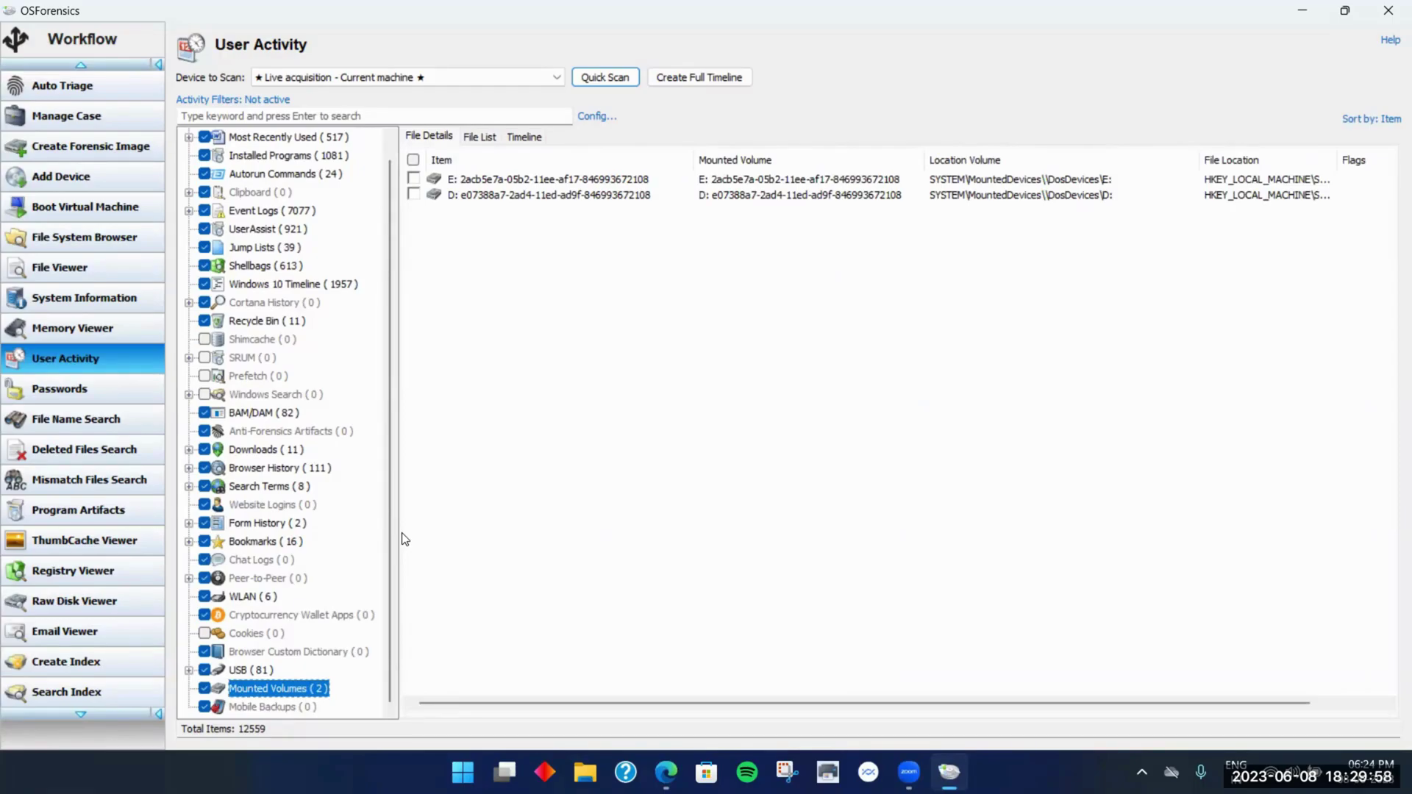
Show the Event Logs records and look through their event times, IDs and Event Information details
click(308, 213)
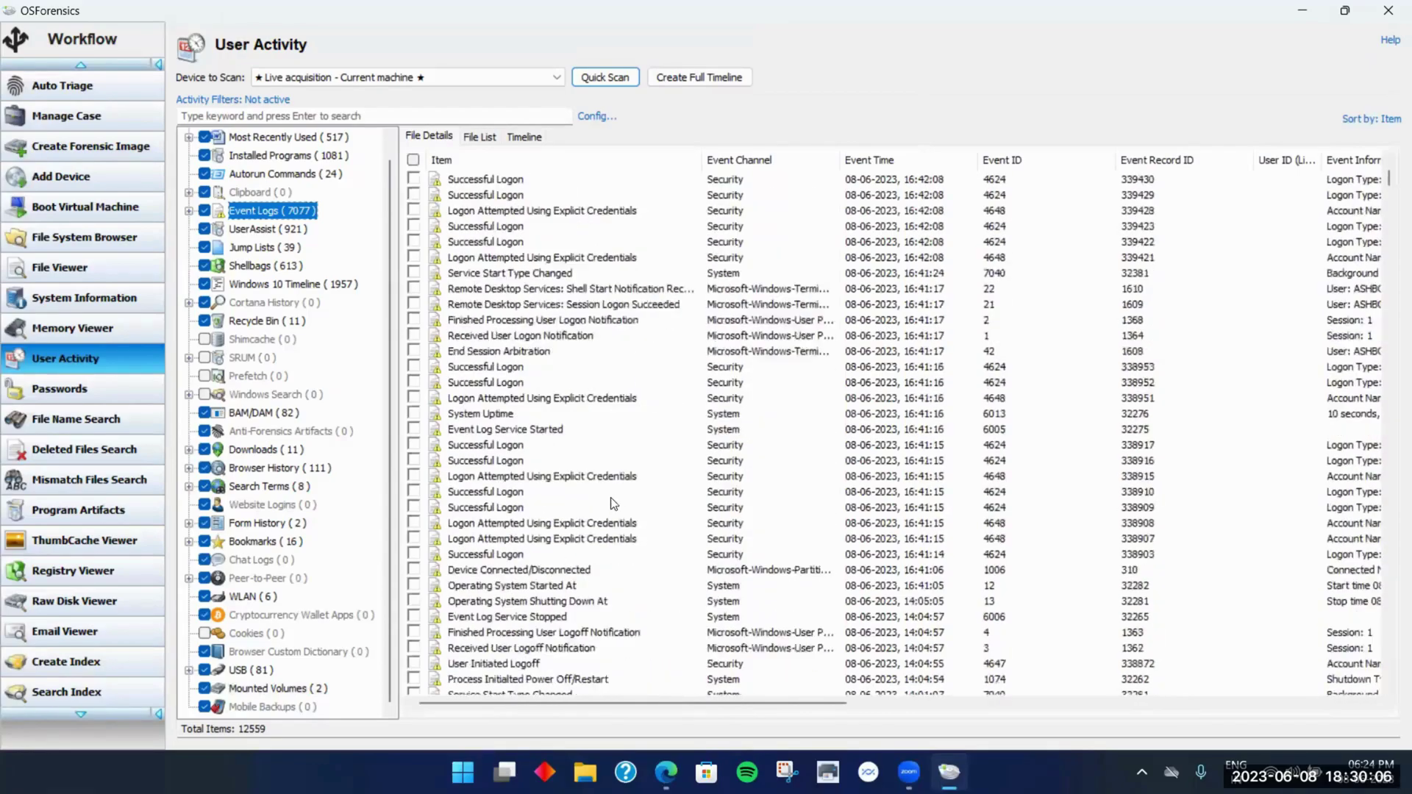
scroll(944, 544, down, 6)
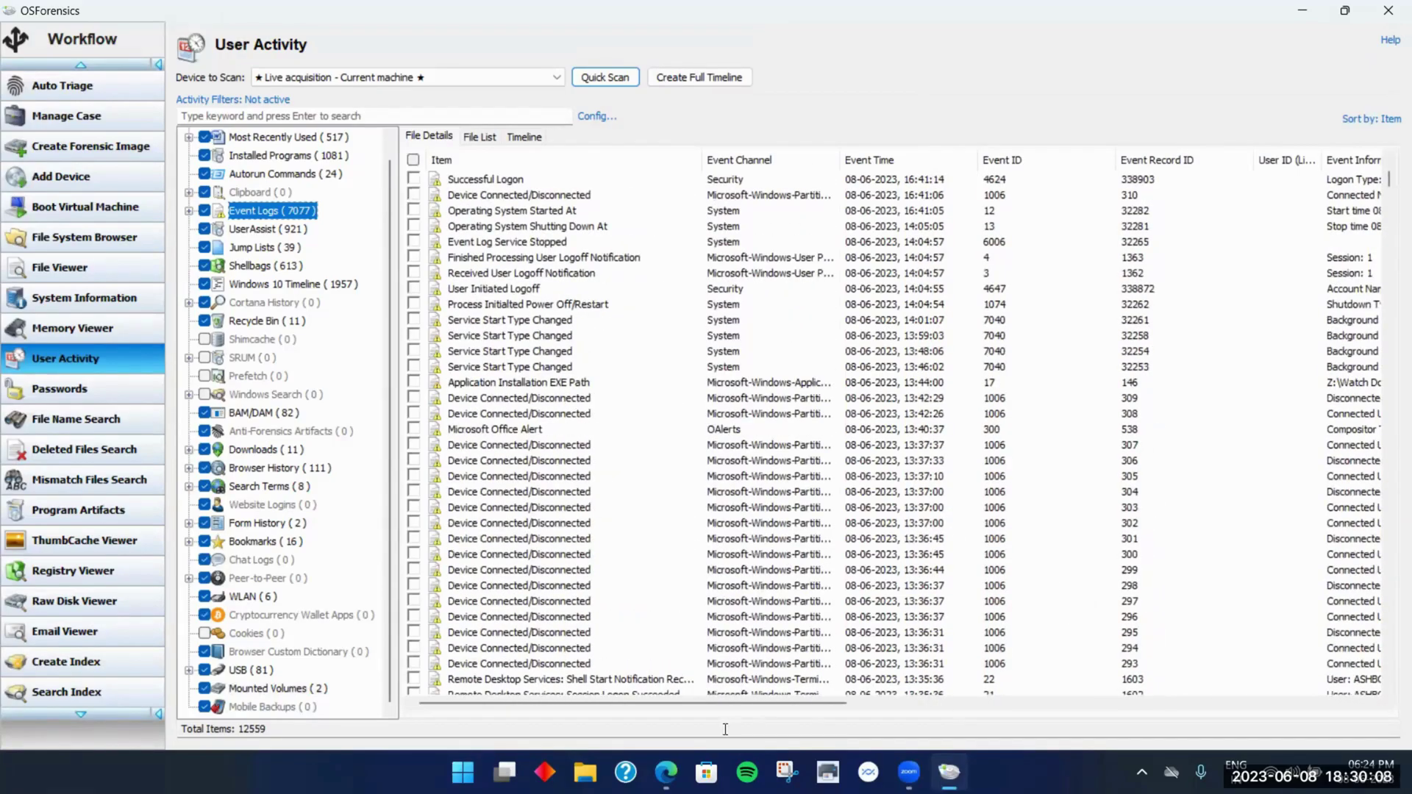
drag(706, 703, 949, 689)
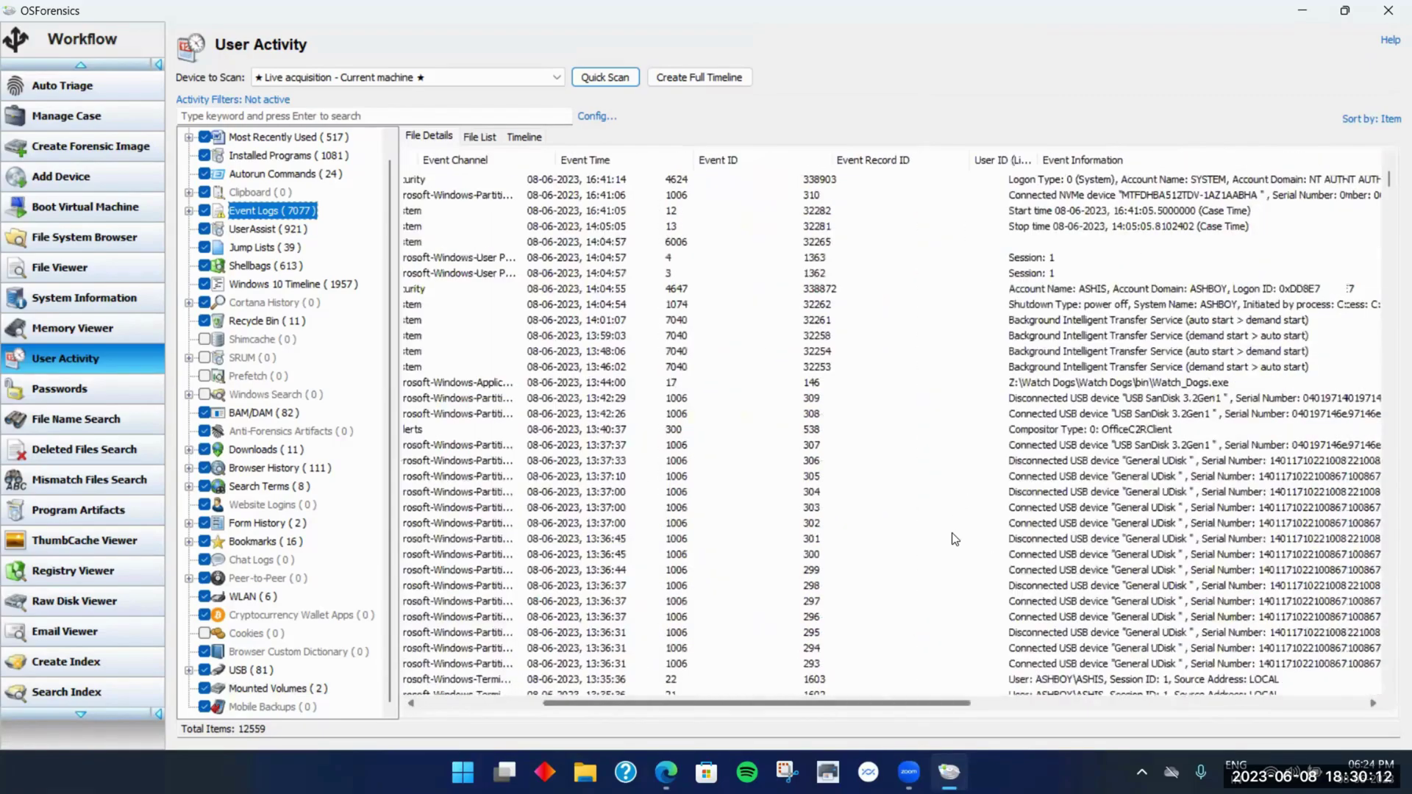
drag(981, 699, 1082, 694)
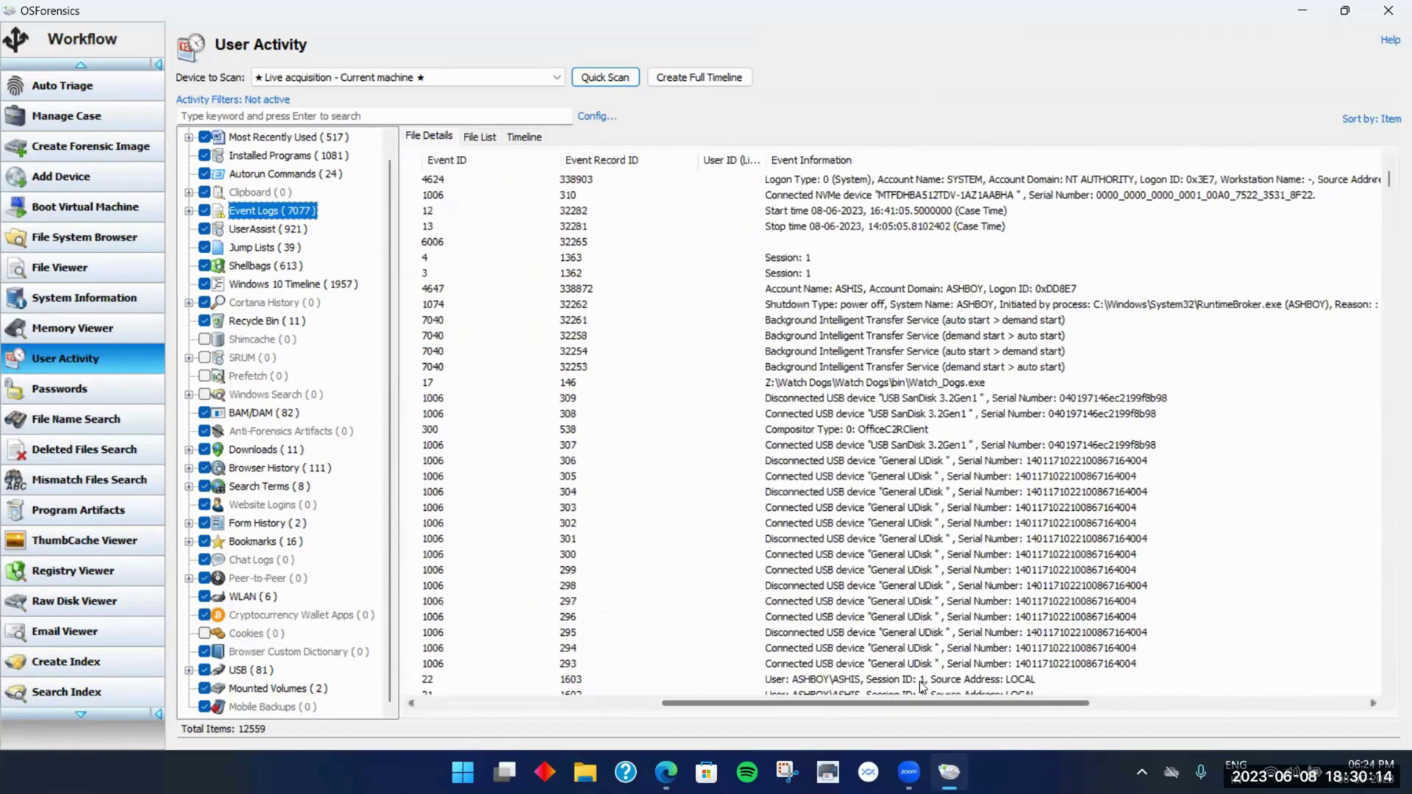
drag(916, 681, 995, 681)
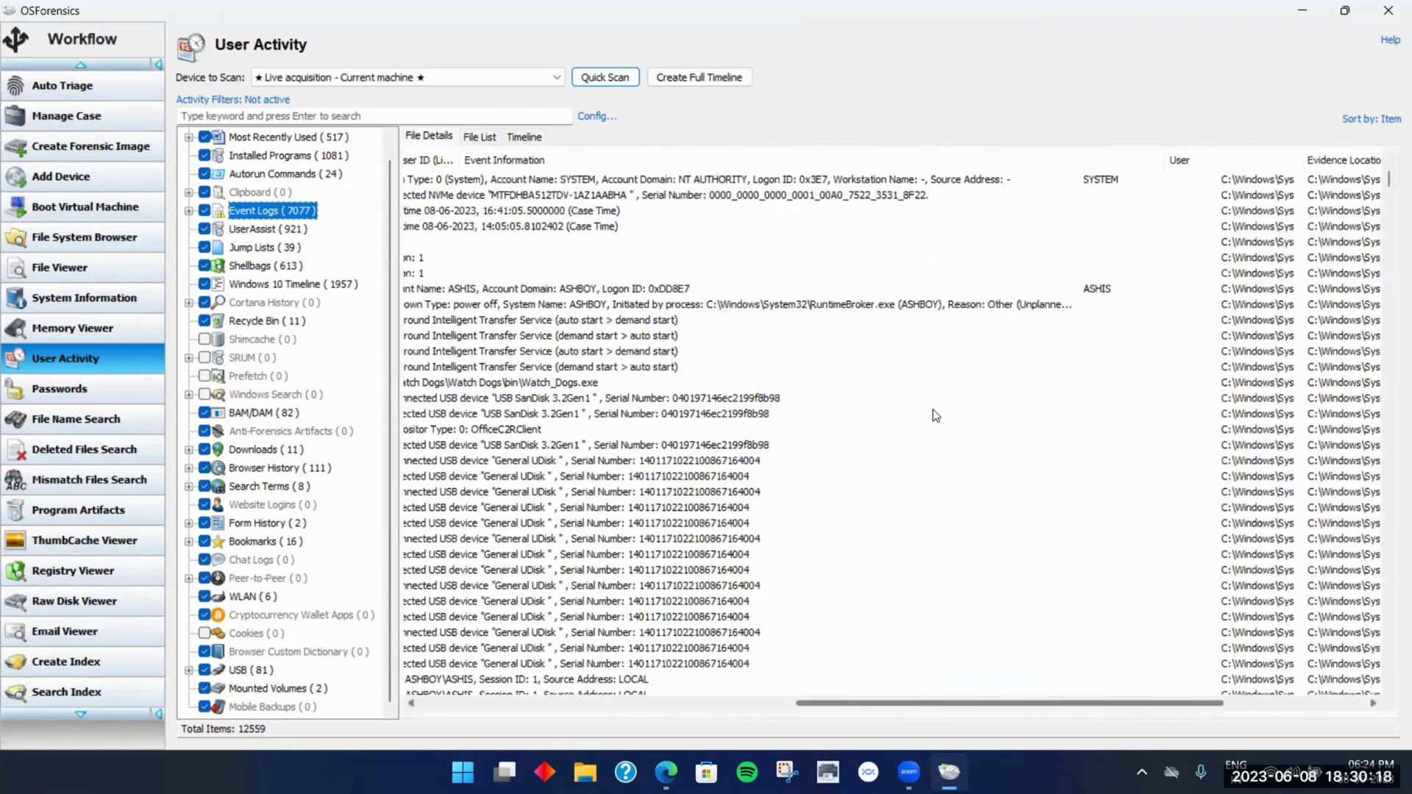
scroll(935, 416, right, 3)
scroll(949, 586, left, 3)
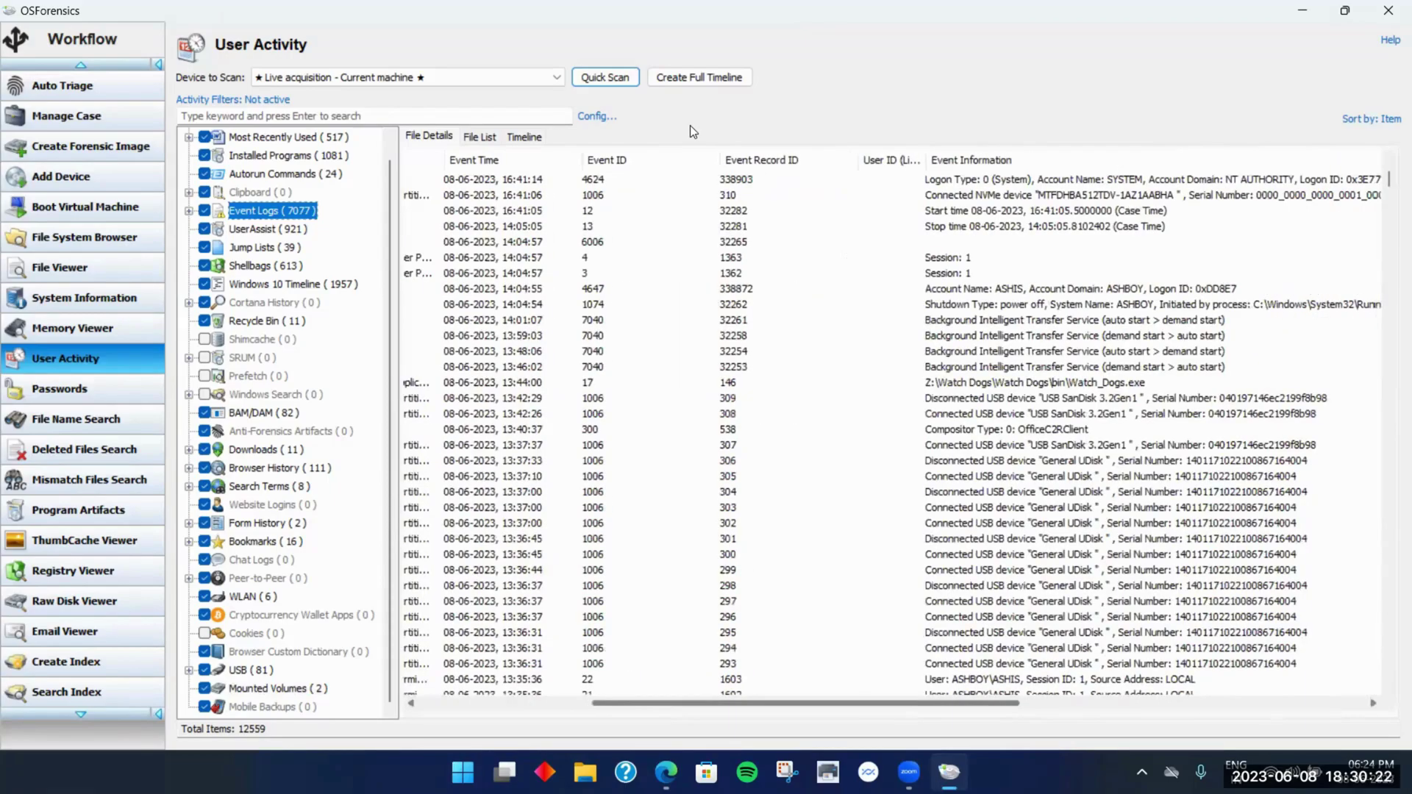
scroll(690, 125, right, 3)
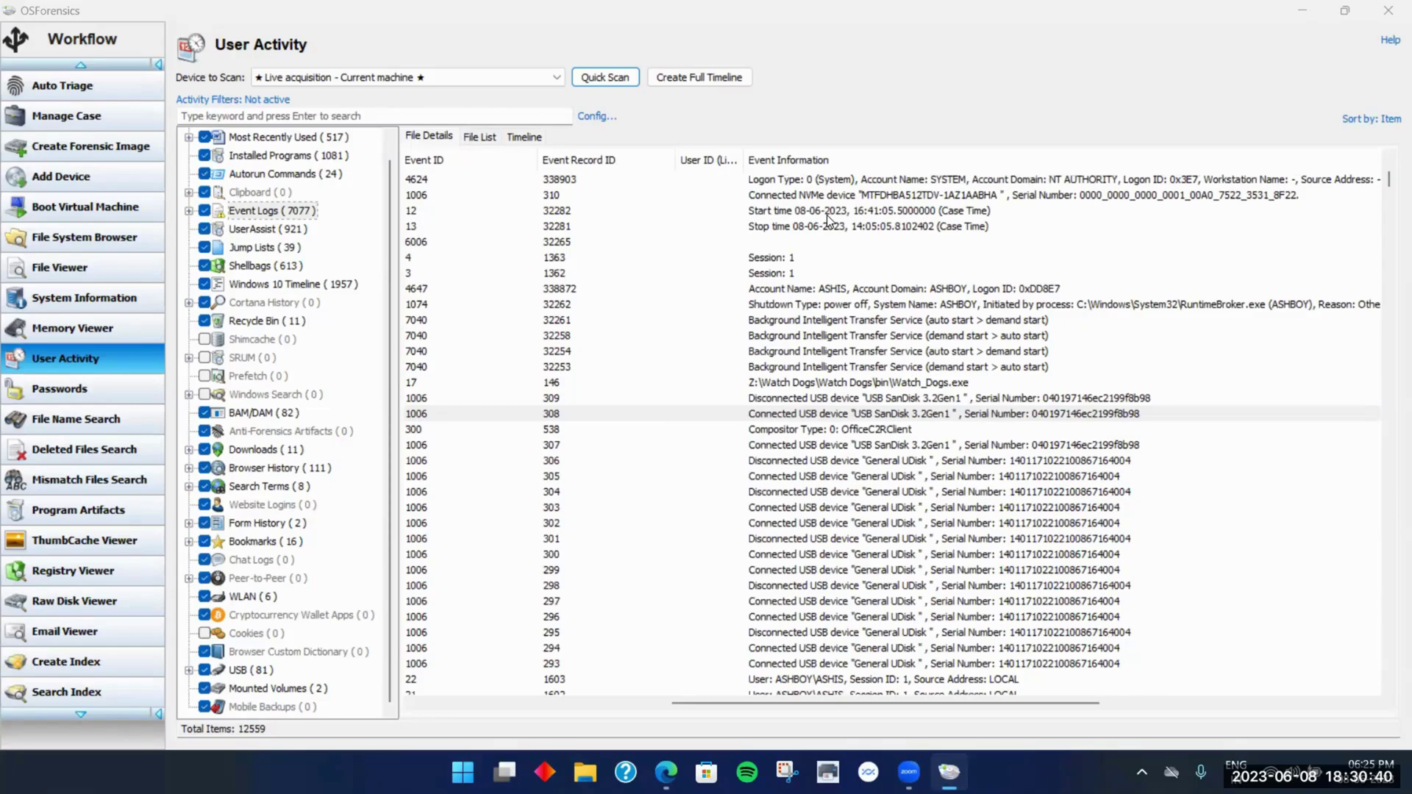
Compare the event channels, times, record IDs and Event Information of the USB device connection and disconnection events
drag(673, 703, 406, 707)
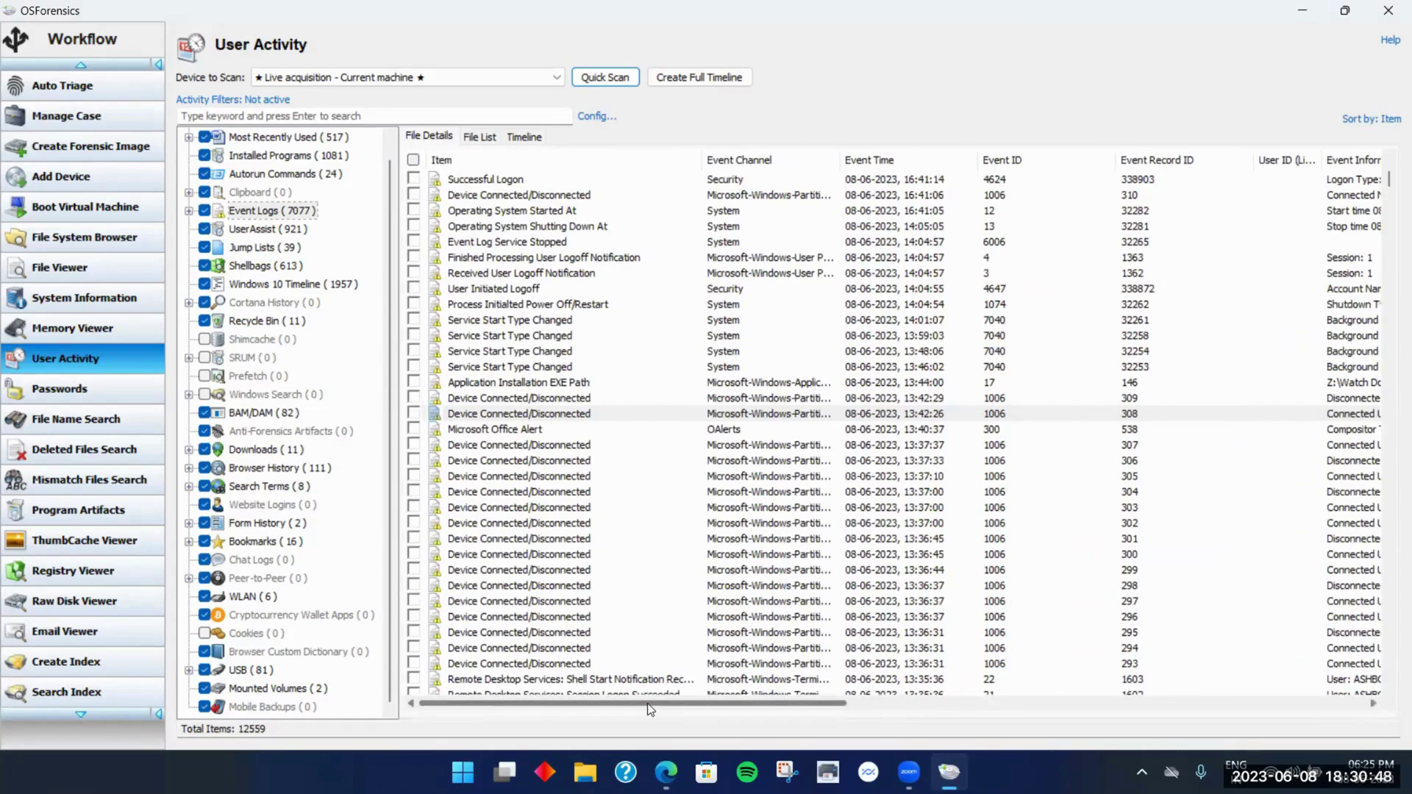
drag(647, 703, 662, 701)
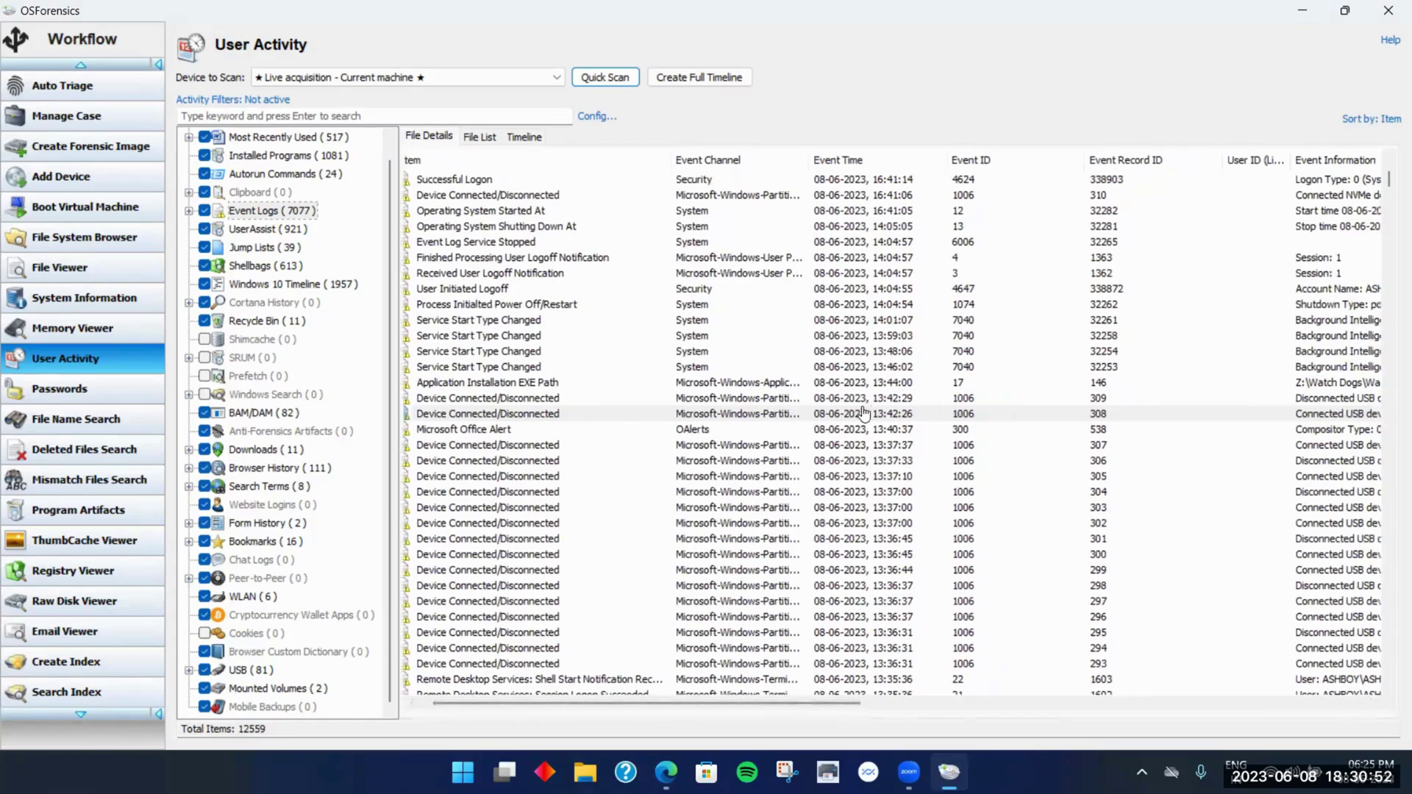
drag(879, 699, 954, 686)
scroll(1175, 419, right, 5)
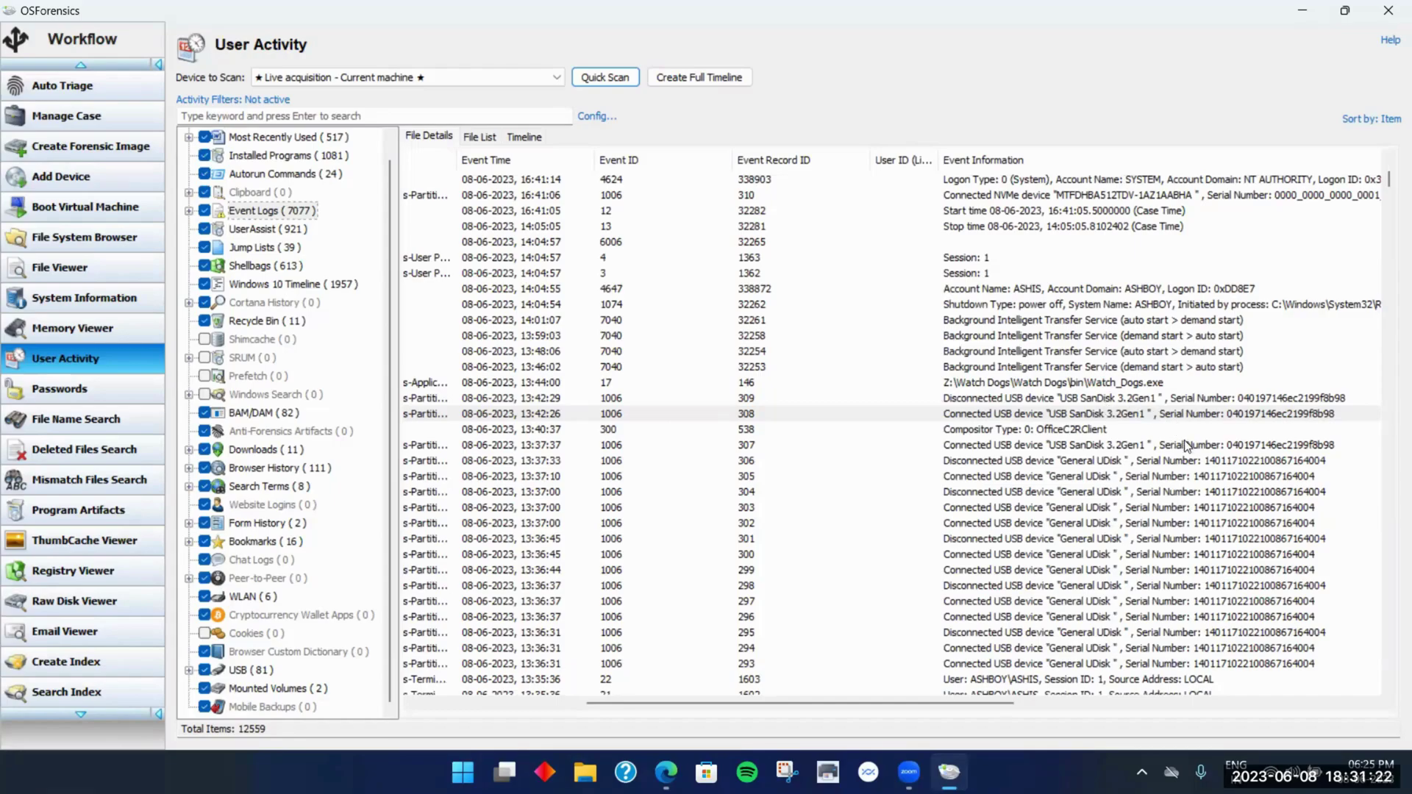
Export the list of all Event Logs items as a Txt file named 123 to the OneDrive Desktop
click(1241, 417)
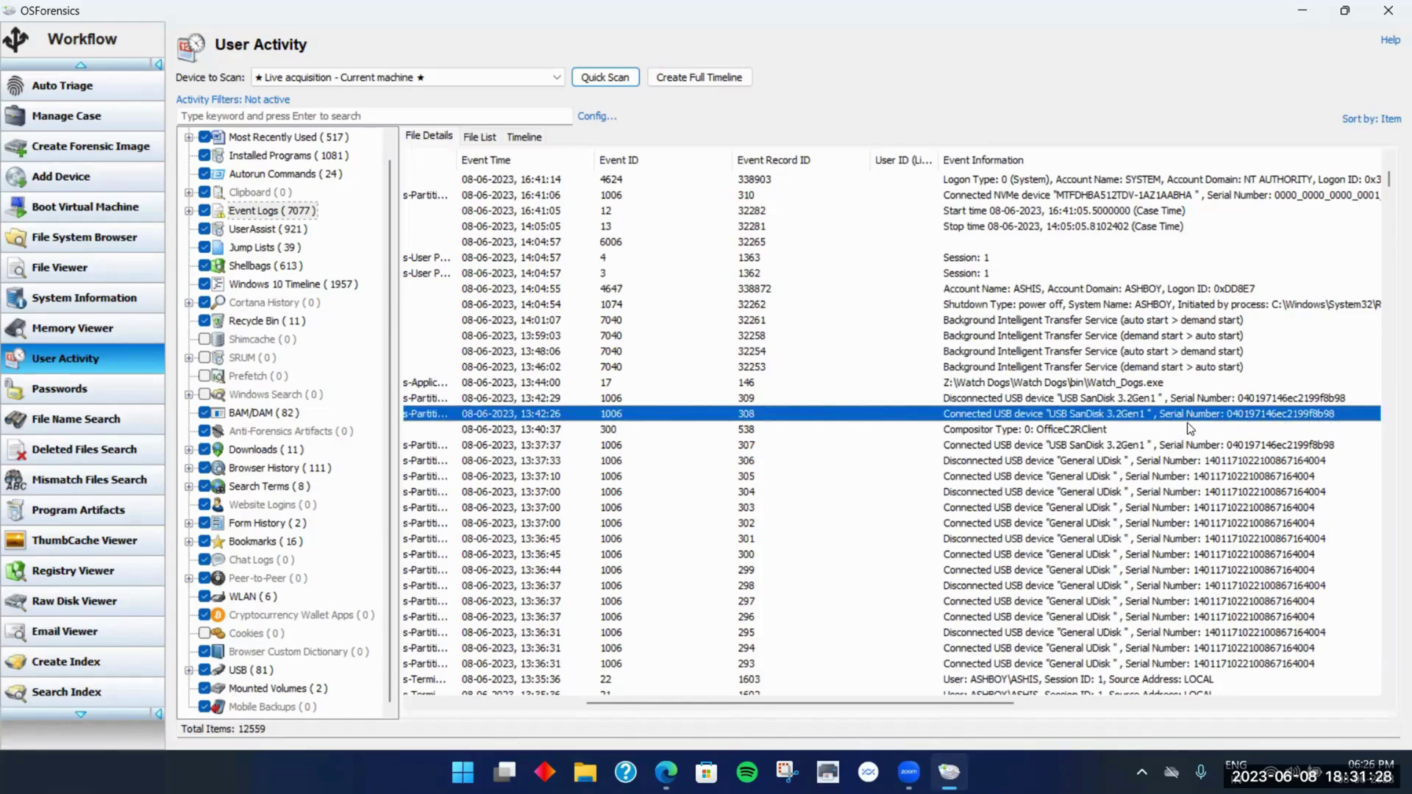
right_click(1250, 415)
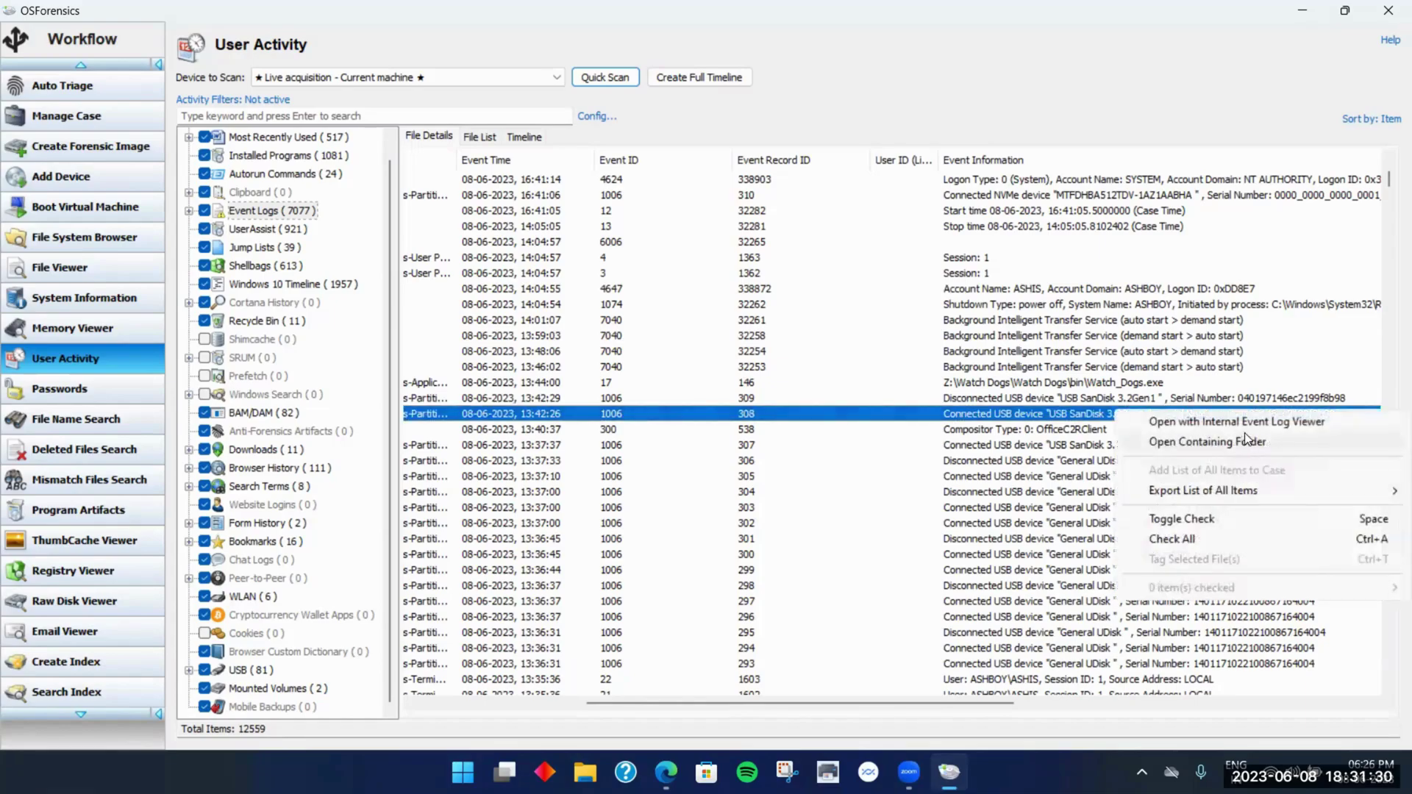
mouse_move(1248, 492)
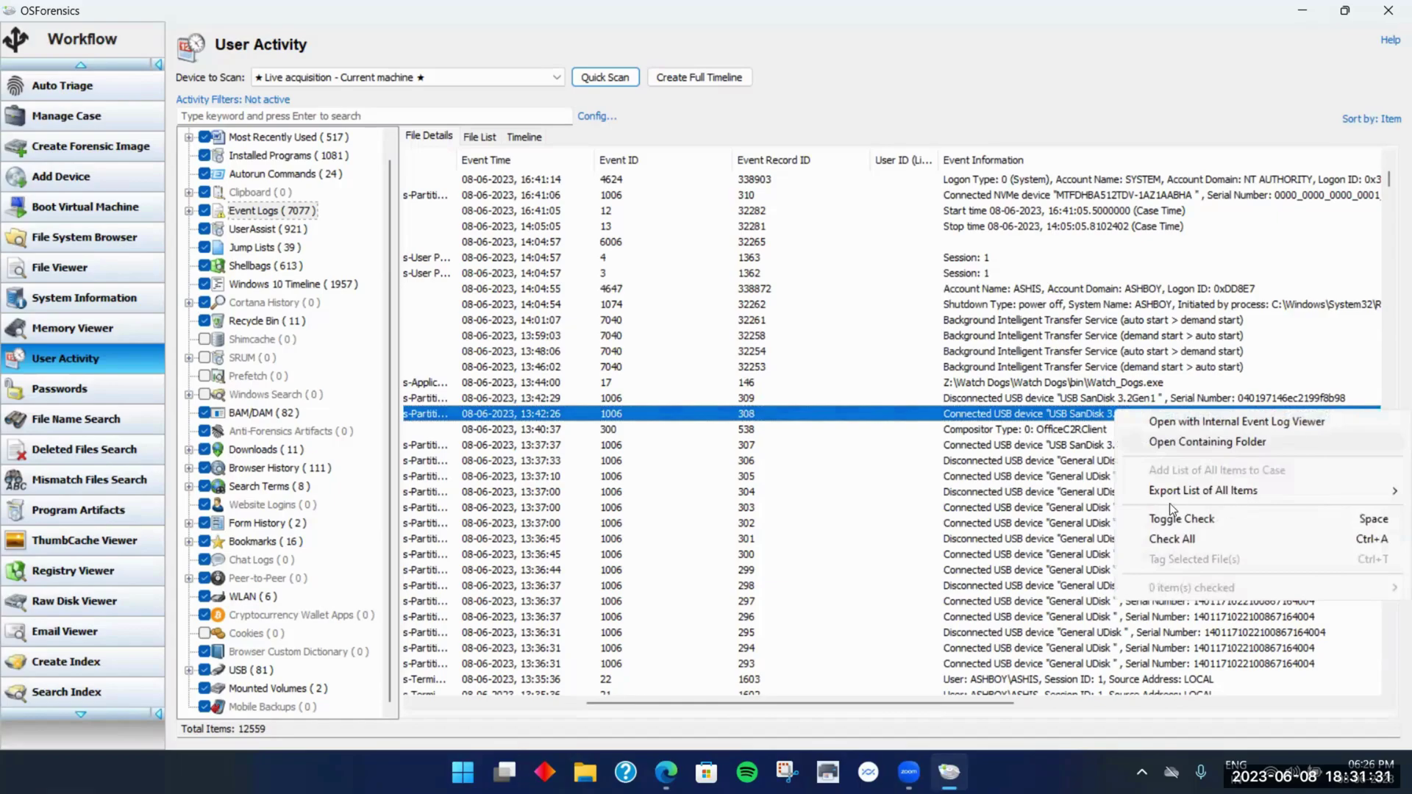
click(1034, 491)
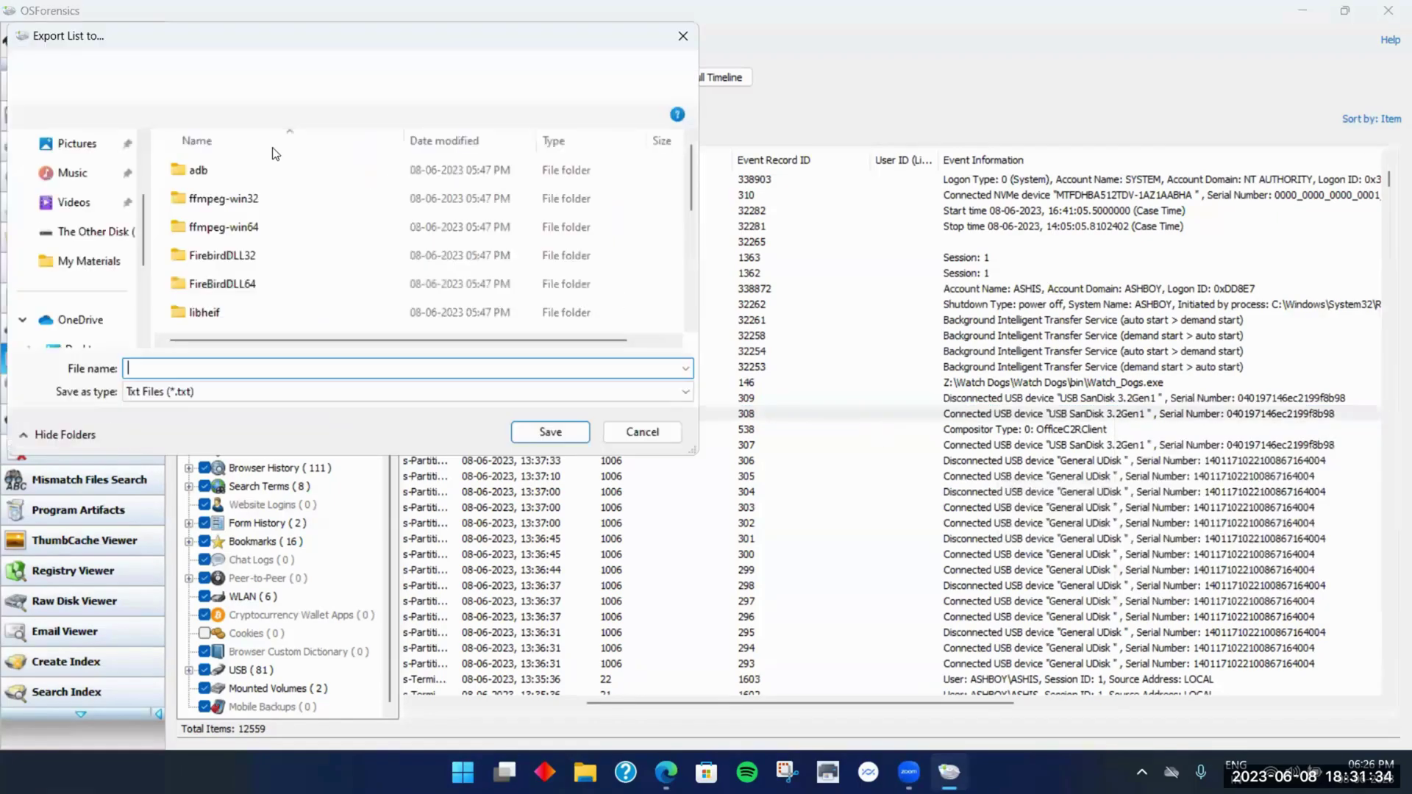
scroll(111, 272, down, 1)
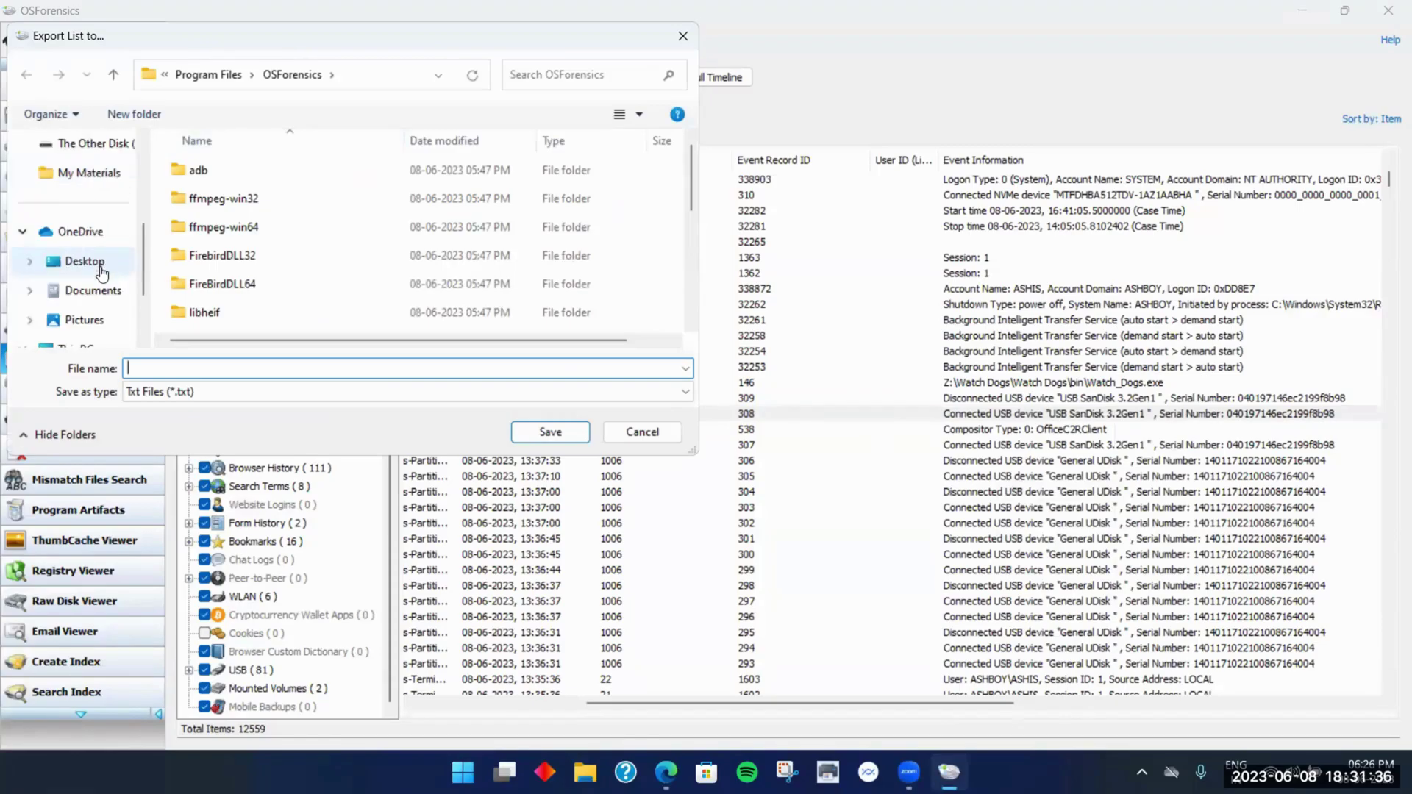
click(84, 262)
text(123)
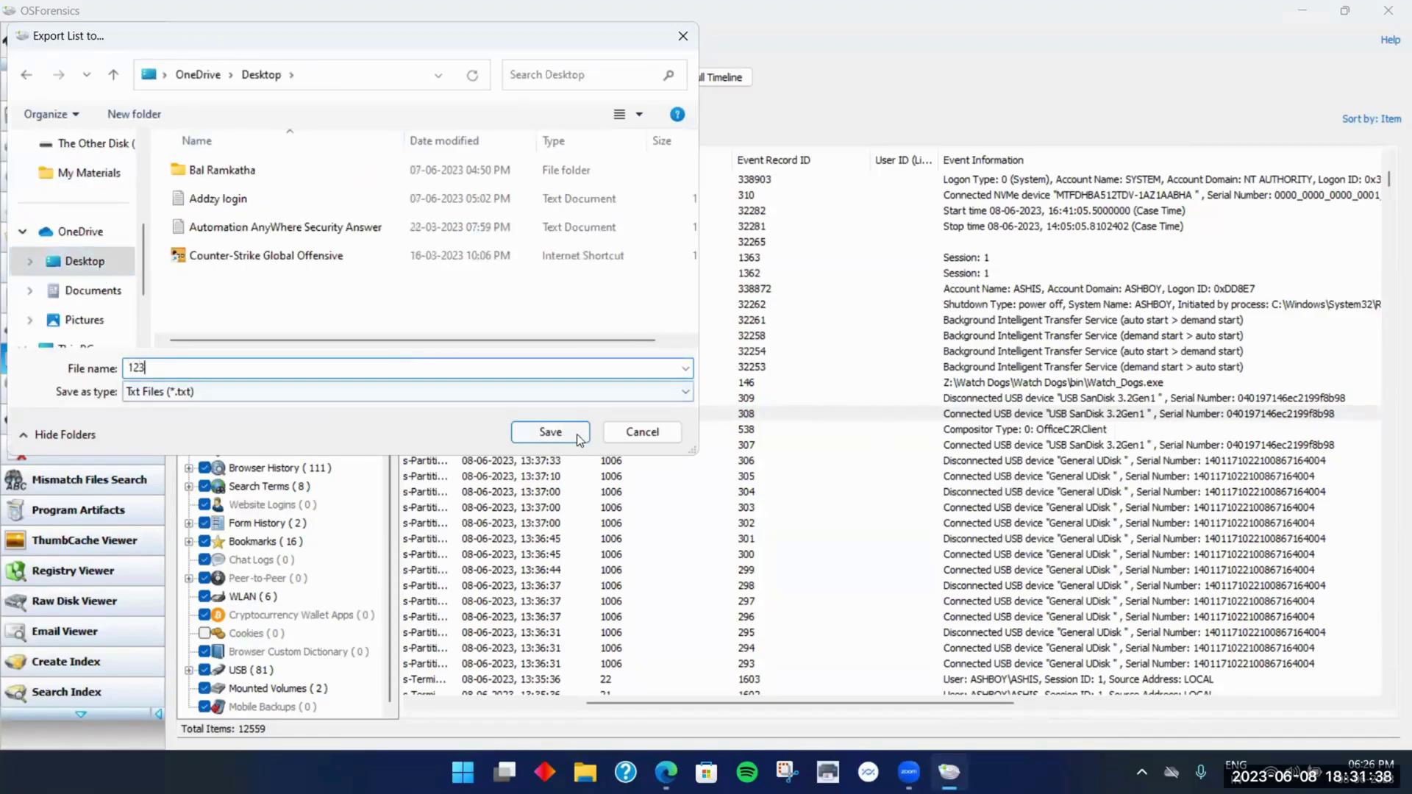
click(567, 432)
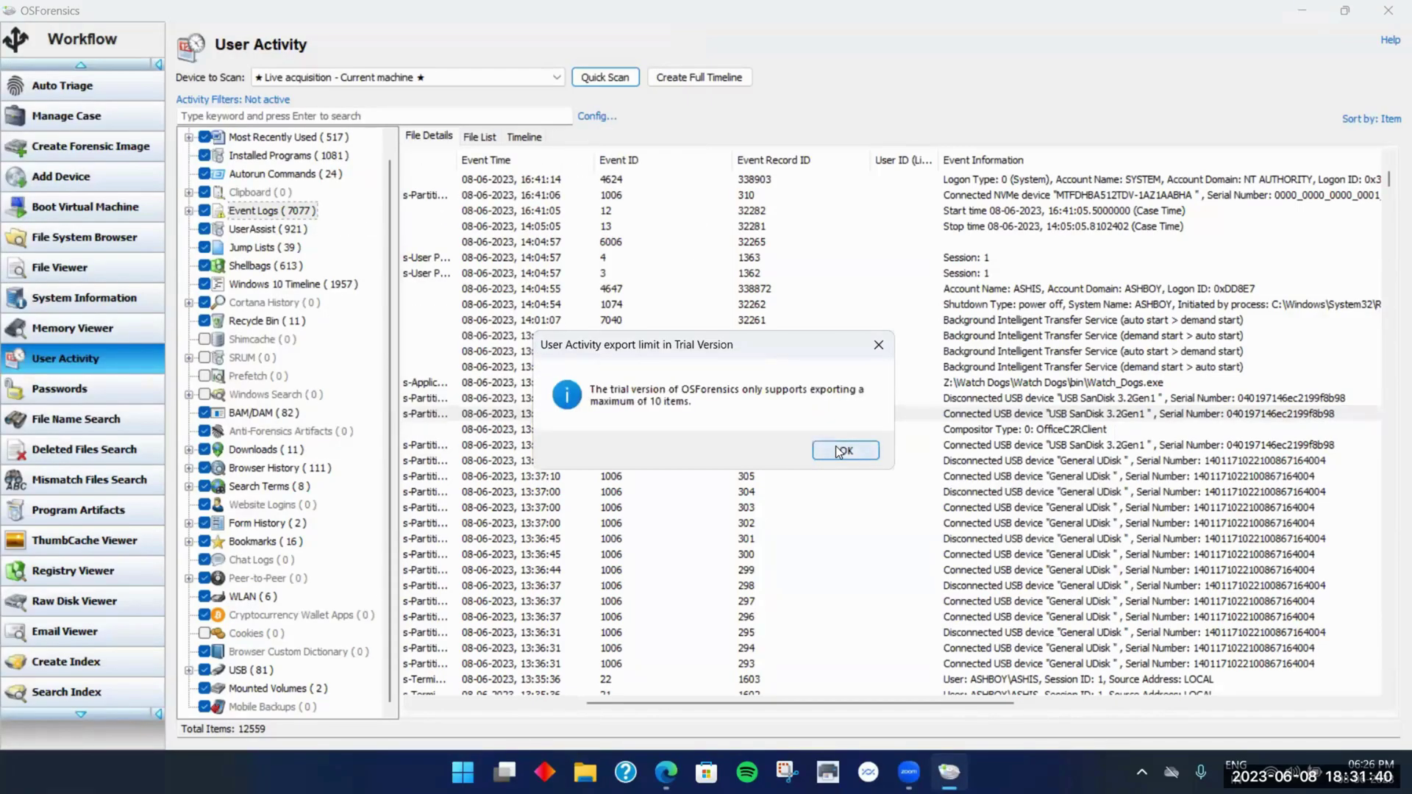
click(836, 446)
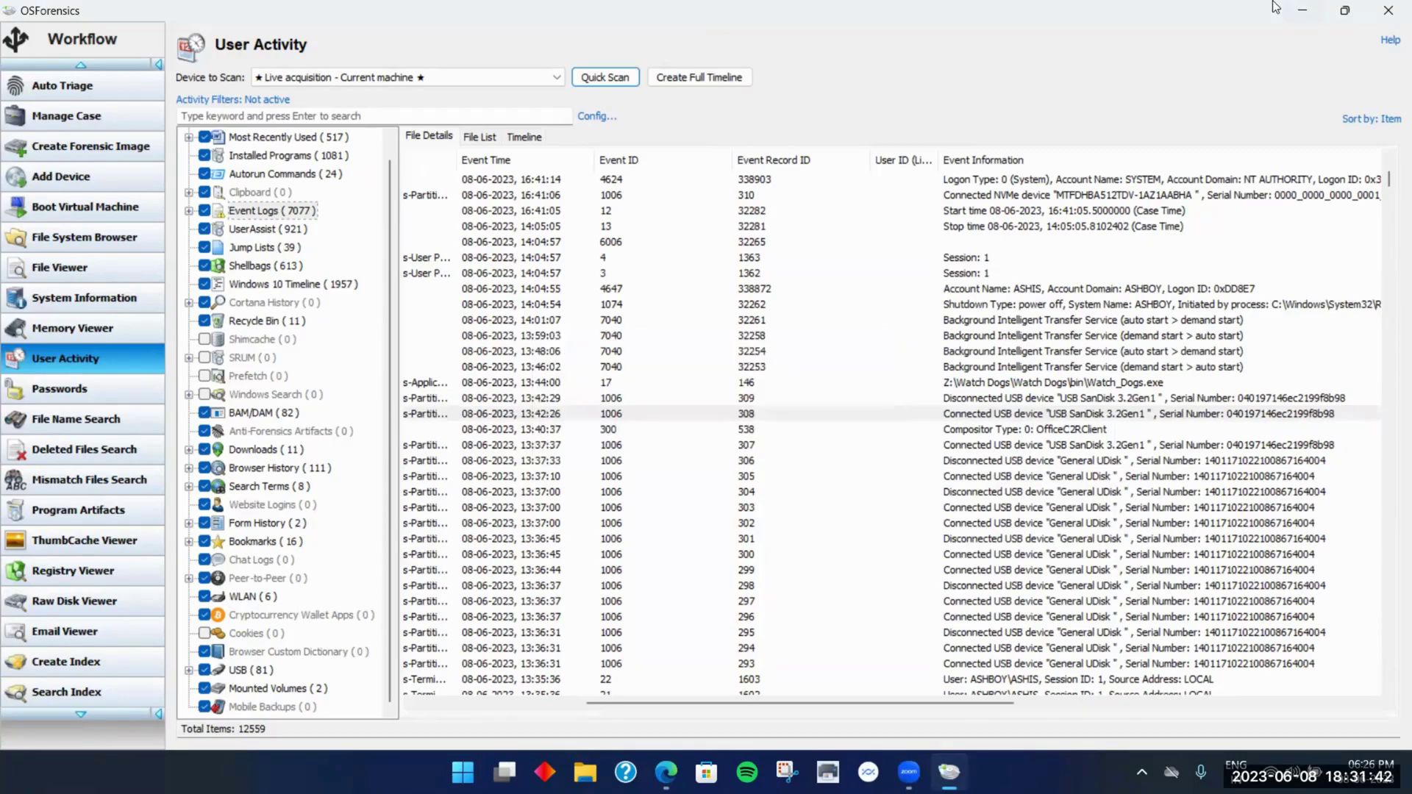
Open the exported 123 text file from the desktop in a maximized window, read through its event entries, and close it
key(super+d)
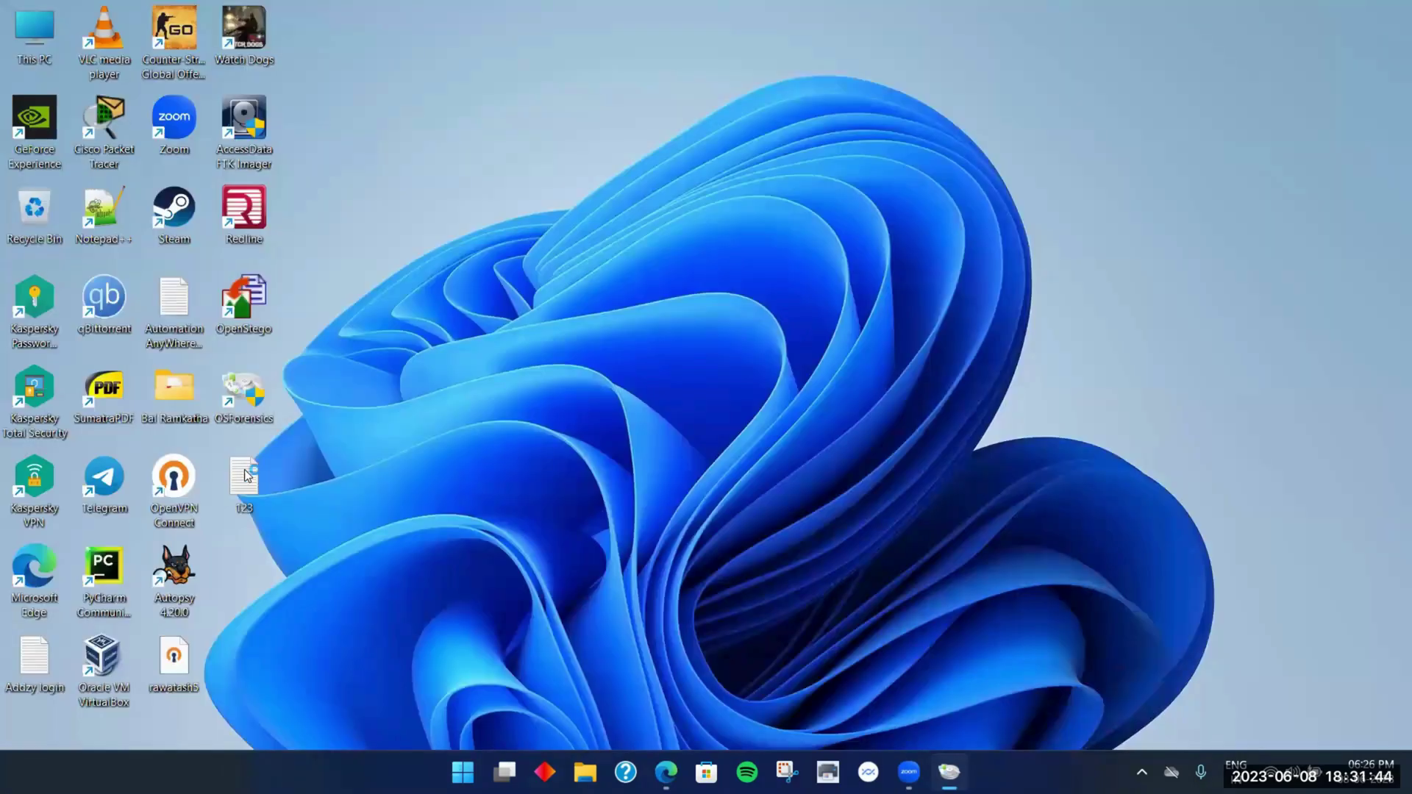
double_click(249, 476)
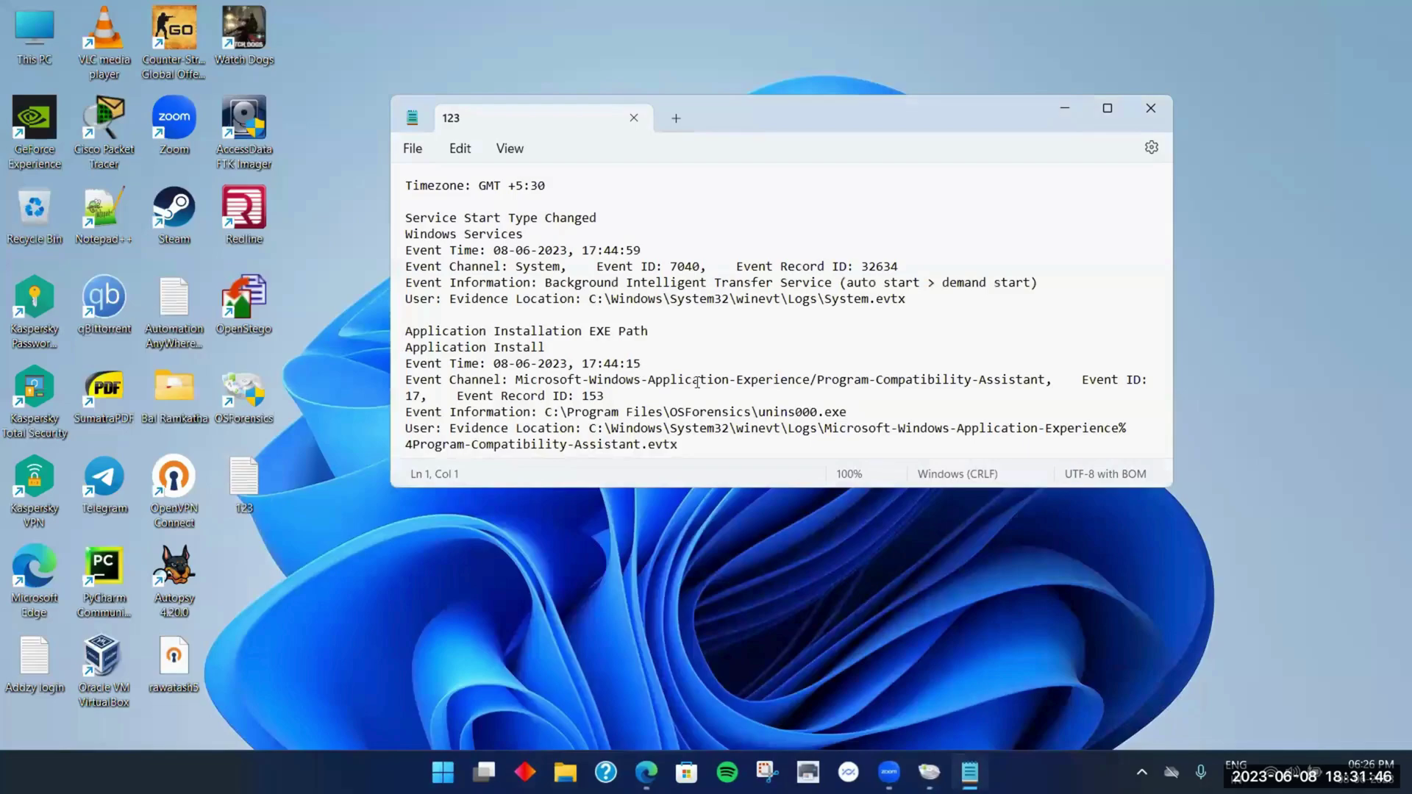
scroll(800, 332, down, 4)
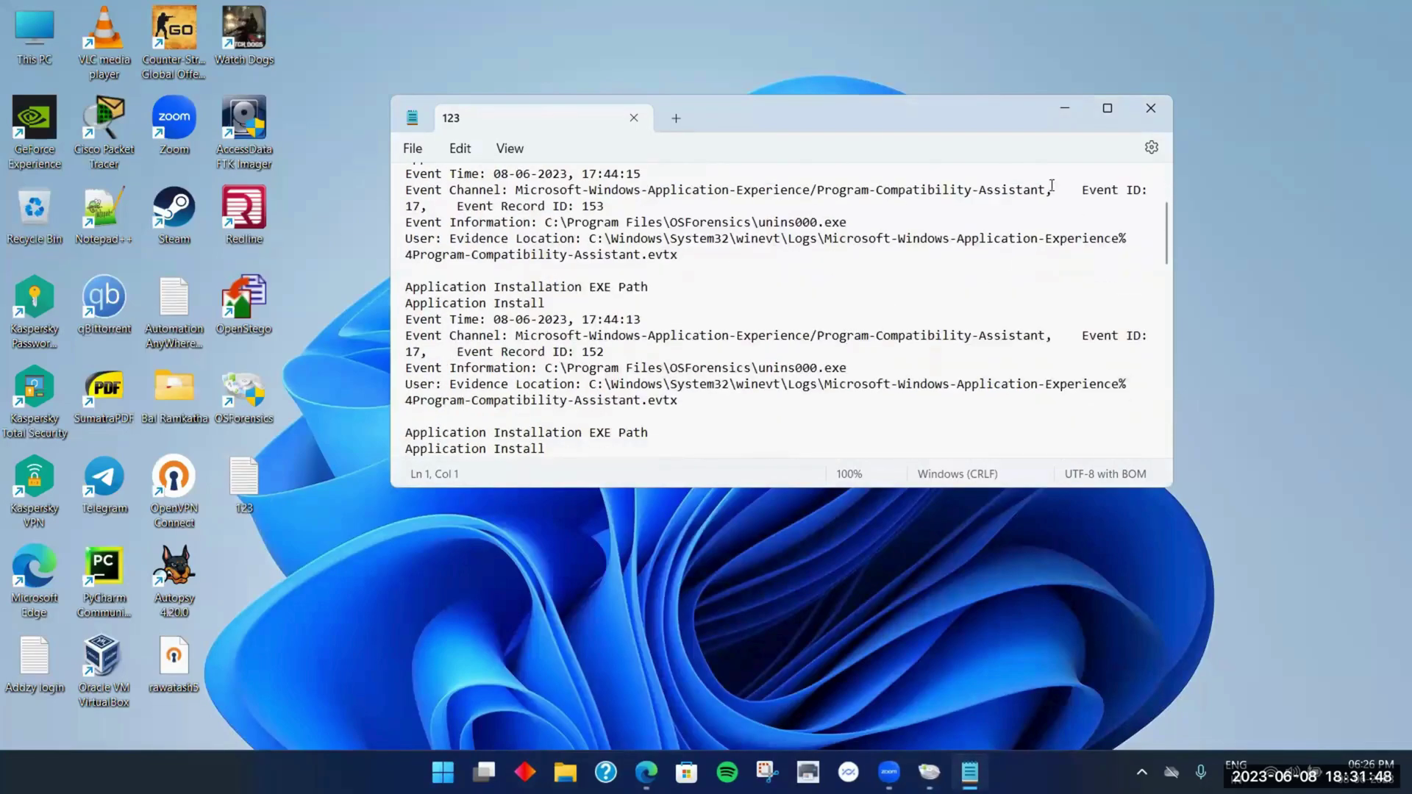
click(1108, 108)
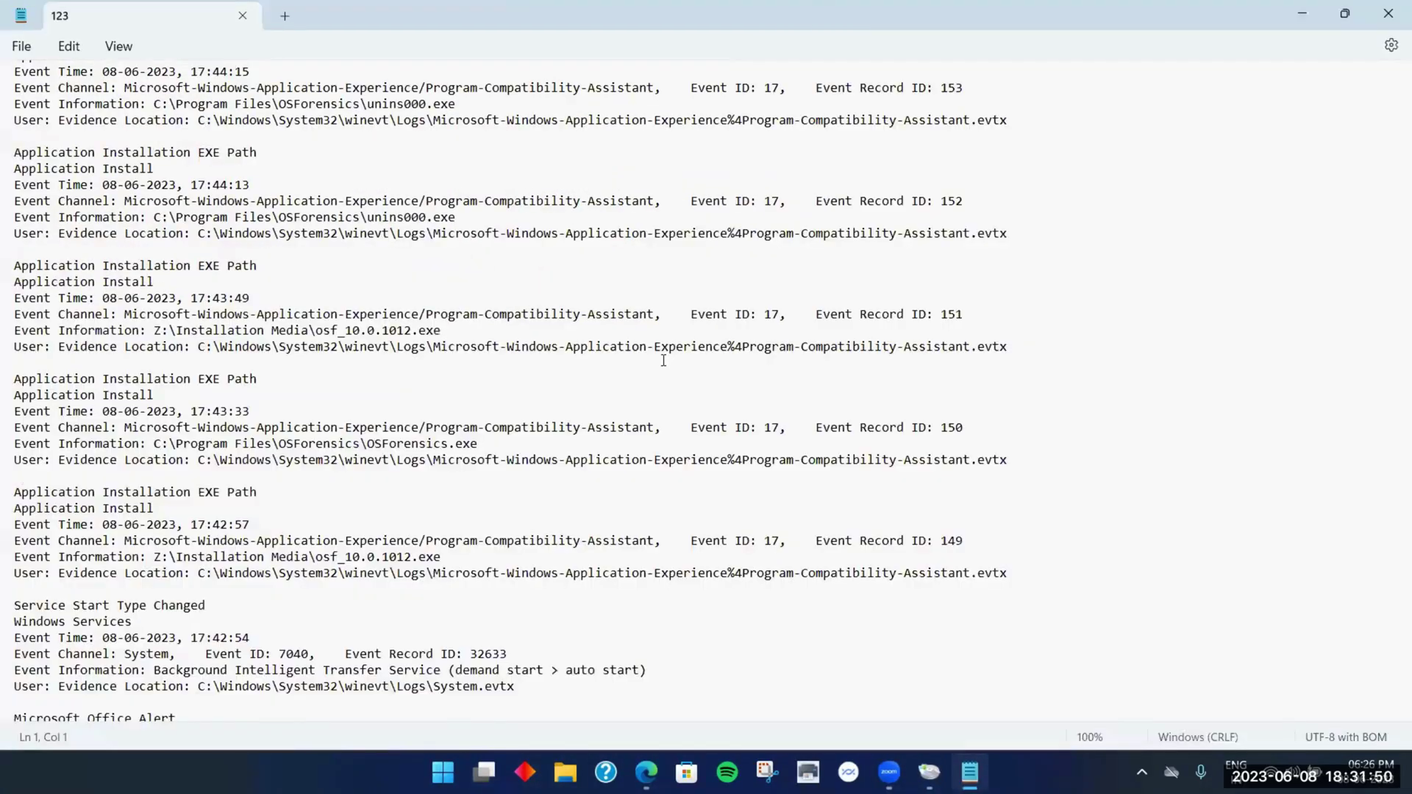
scroll(663, 353, down, 5)
scroll(663, 353, down, 3)
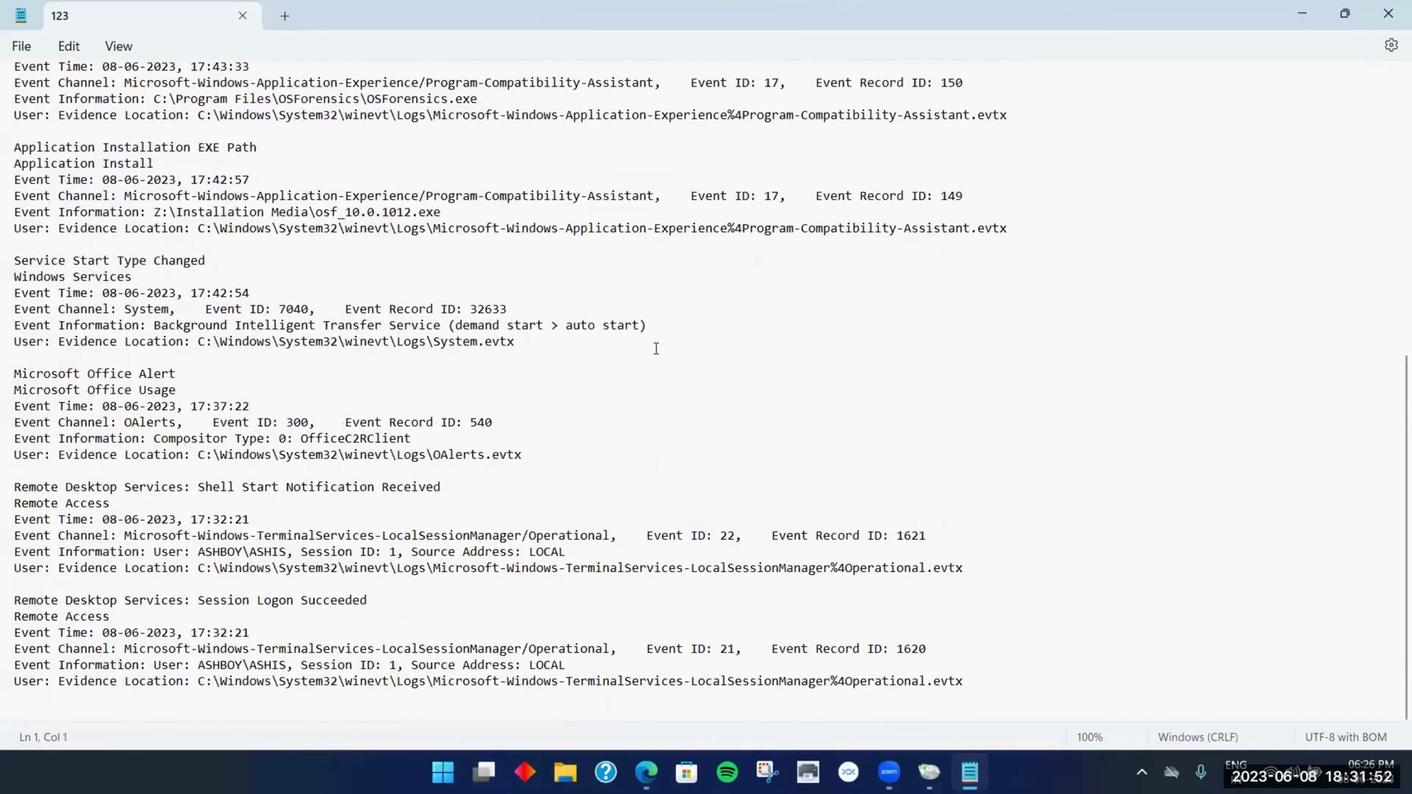
scroll(660, 350, up, 1)
scroll(660, 350, up, 10)
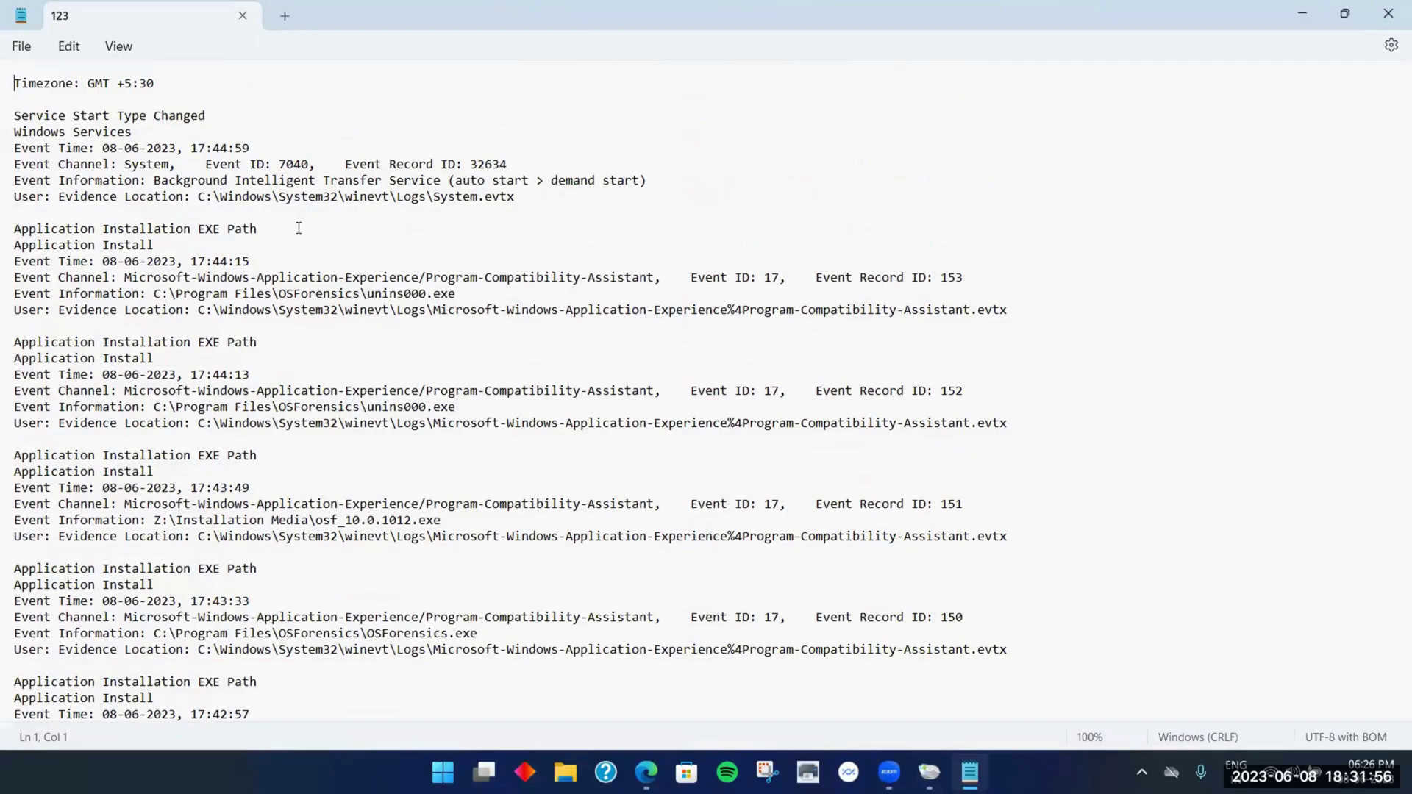
scroll(441, 243, down, 6)
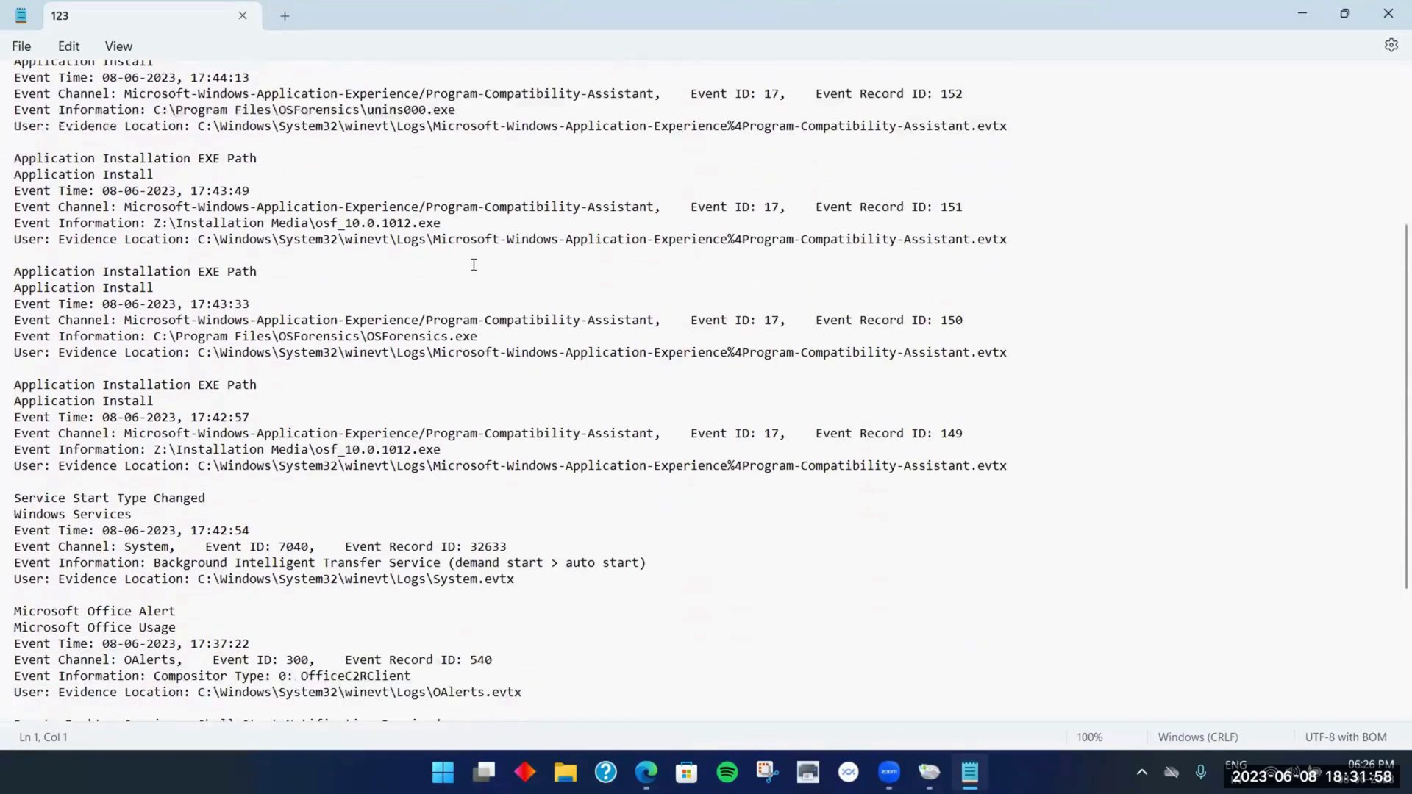
scroll(473, 265, down, 5)
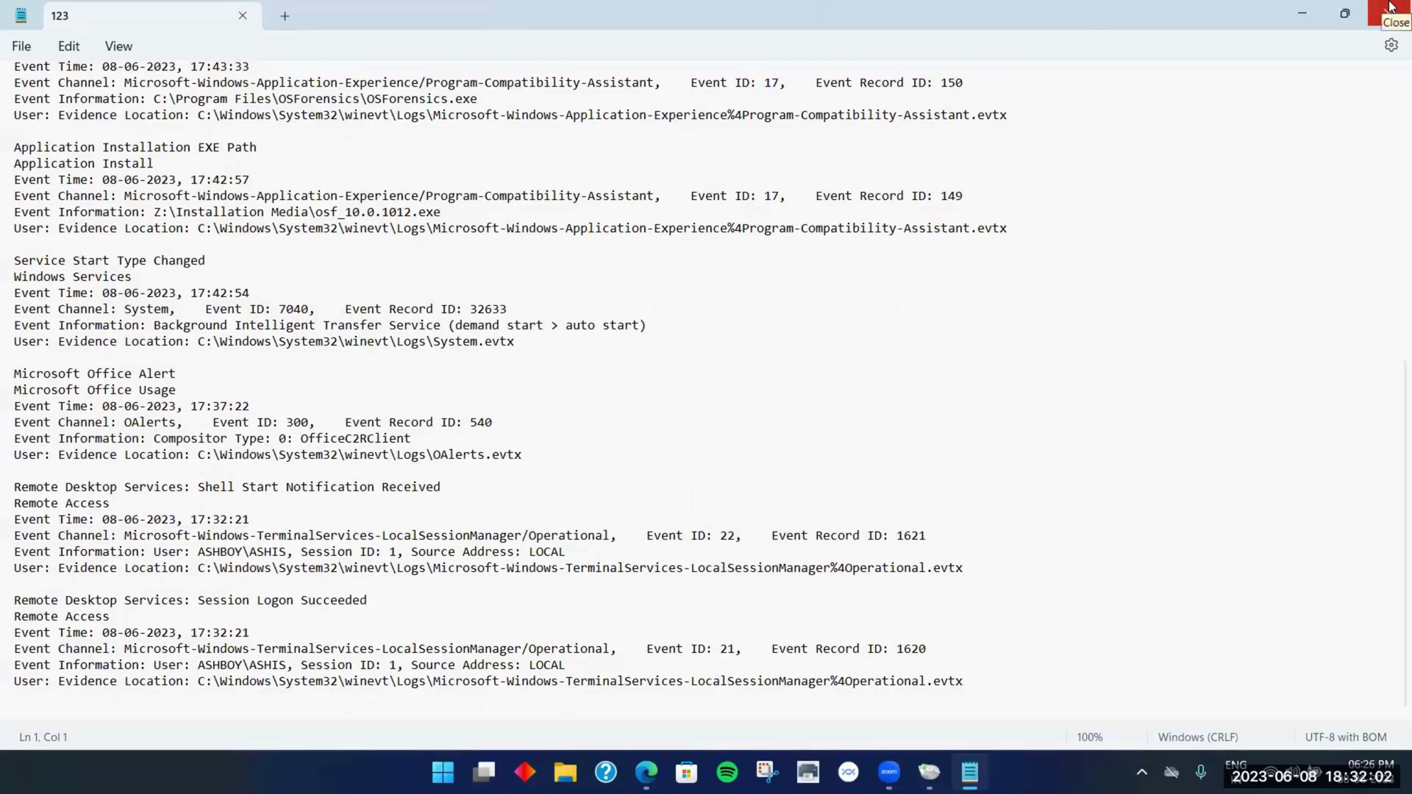
click(1389, 8)
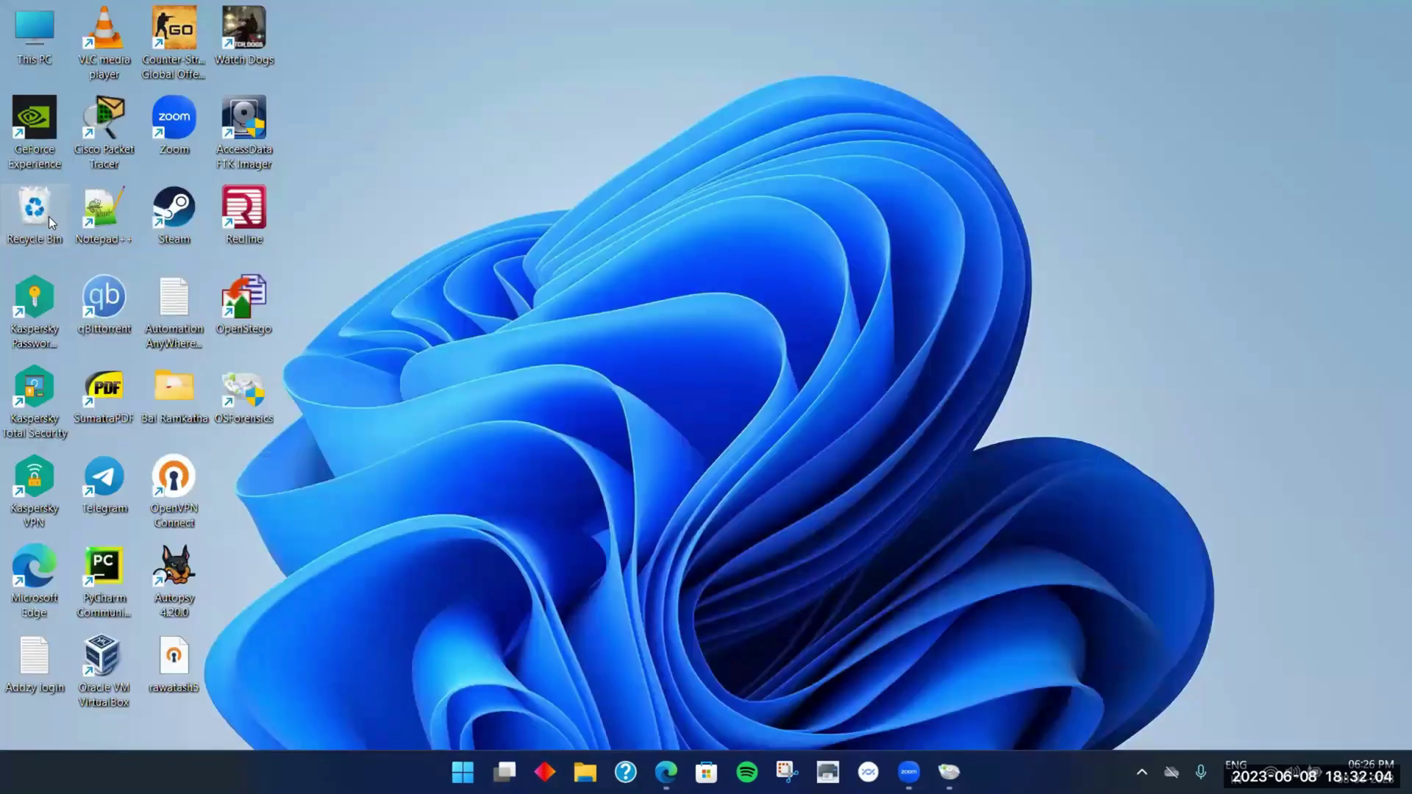
Empty the Recycle Bin on the desktop and switch back to OSForensics
right_click(48, 217)
click(151, 307)
click(770, 449)
click(965, 665)
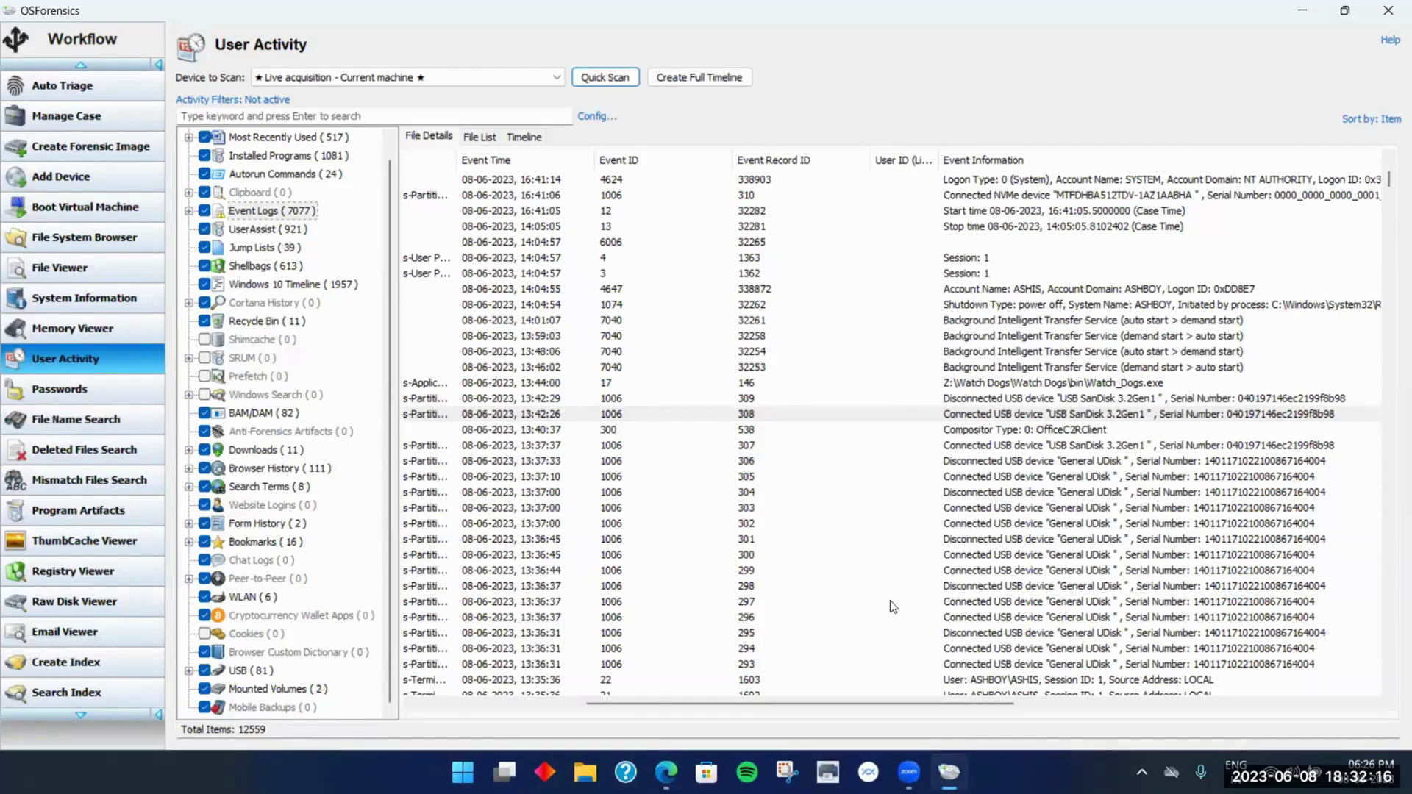
Scan the live acquisition of the current machine for passwords and keys, and dismiss the browser password limit notice
click(131, 380)
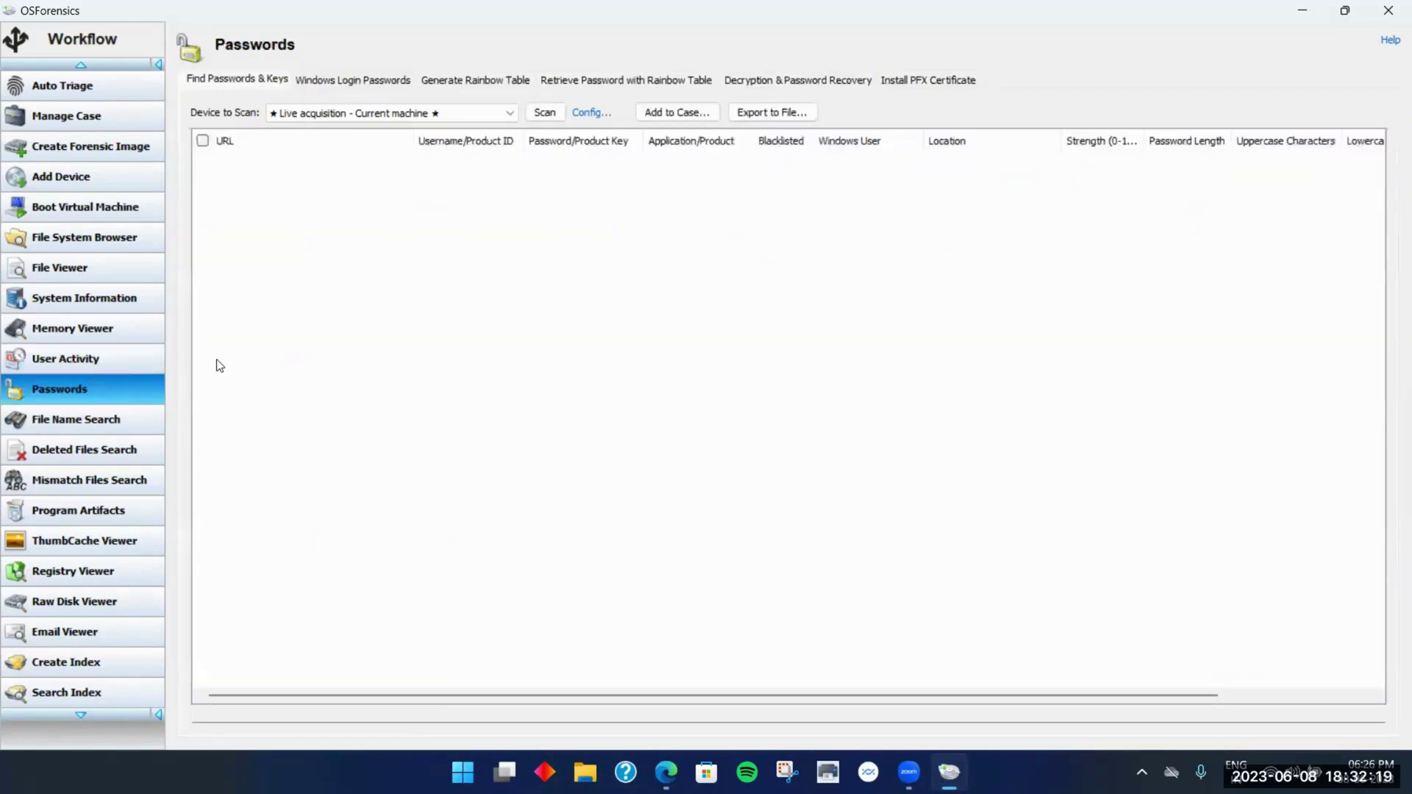
click(550, 116)
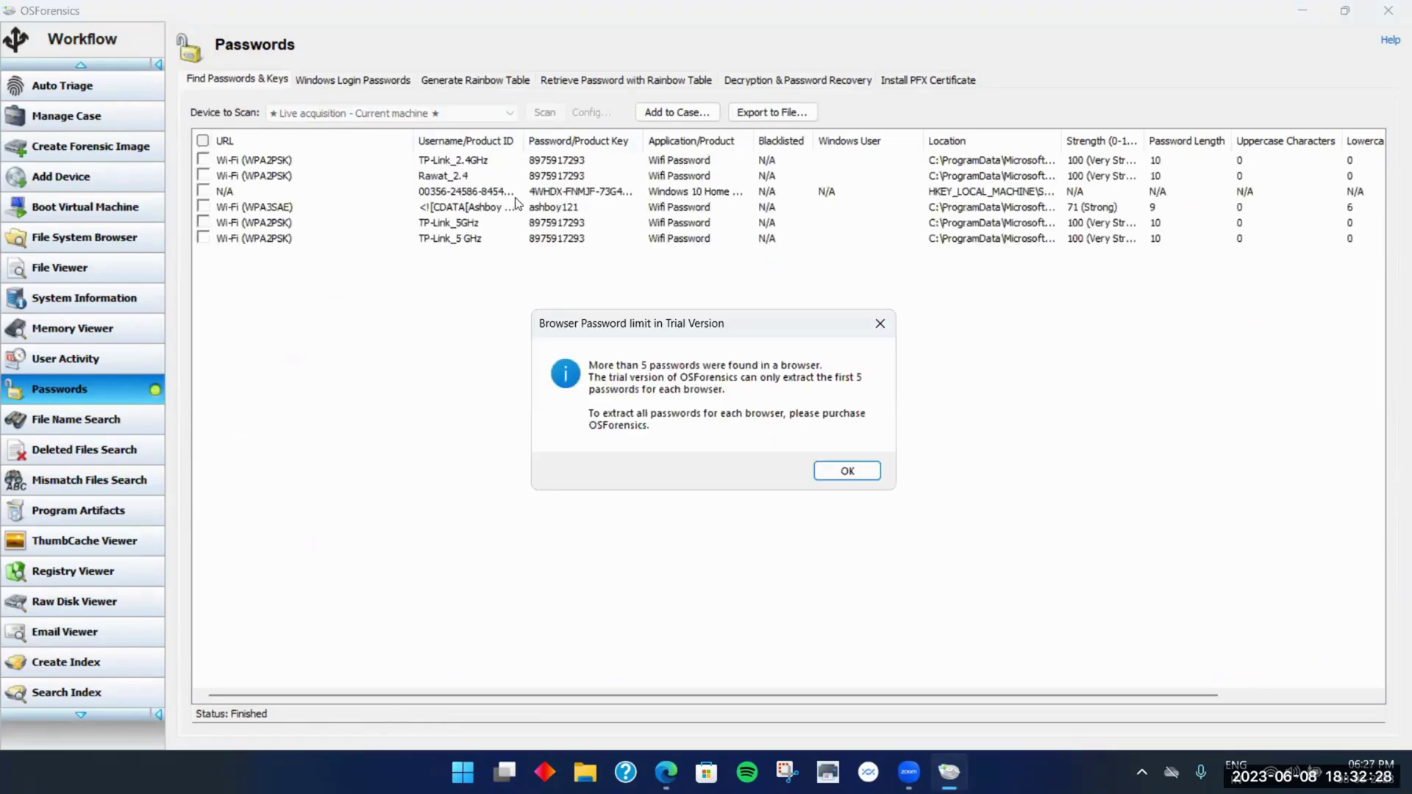
click(844, 469)
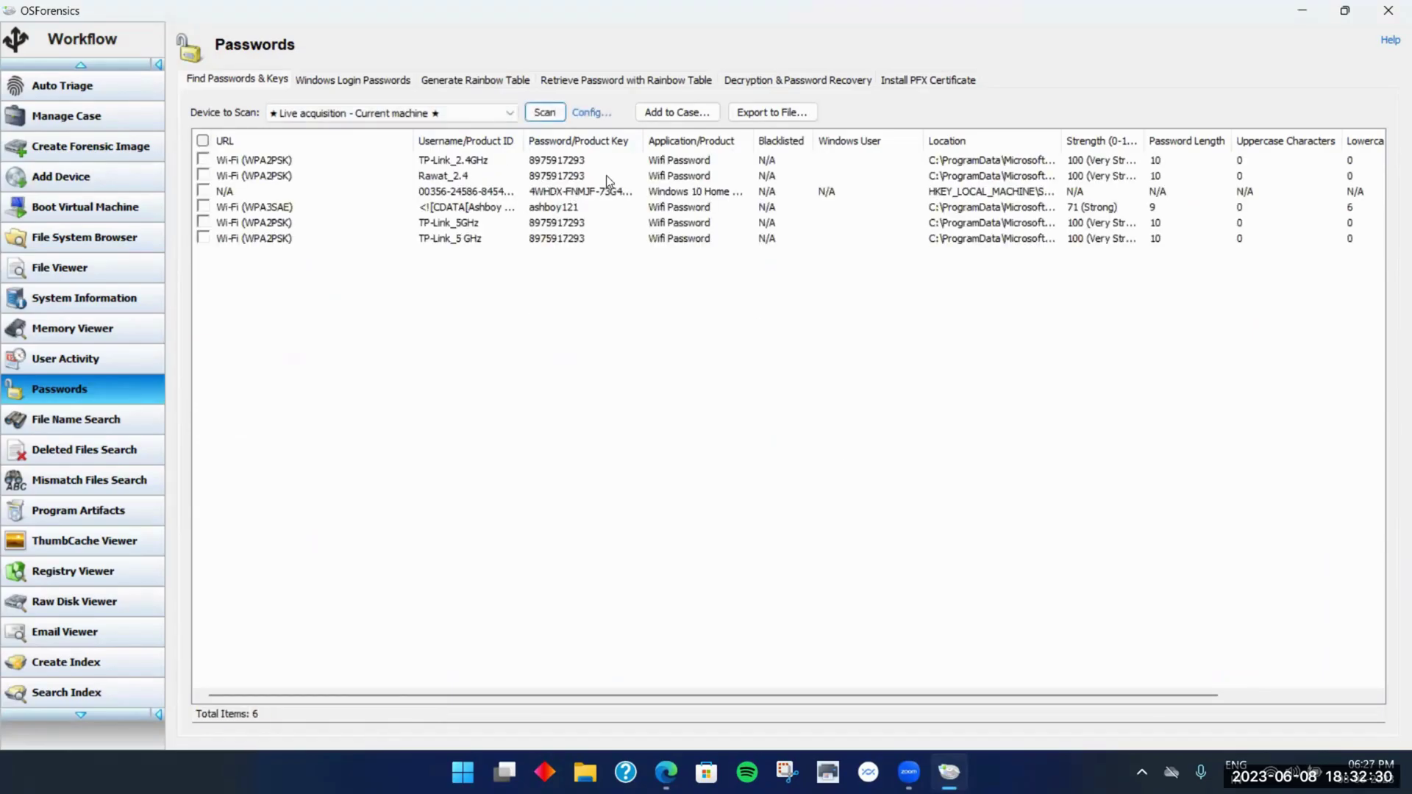
Widen the Username/Product ID, Password/Product Key and Application/Product columns of the found passwords until their entries are fully readable
drag(524, 140, 586, 142)
drag(703, 139, 826, 141)
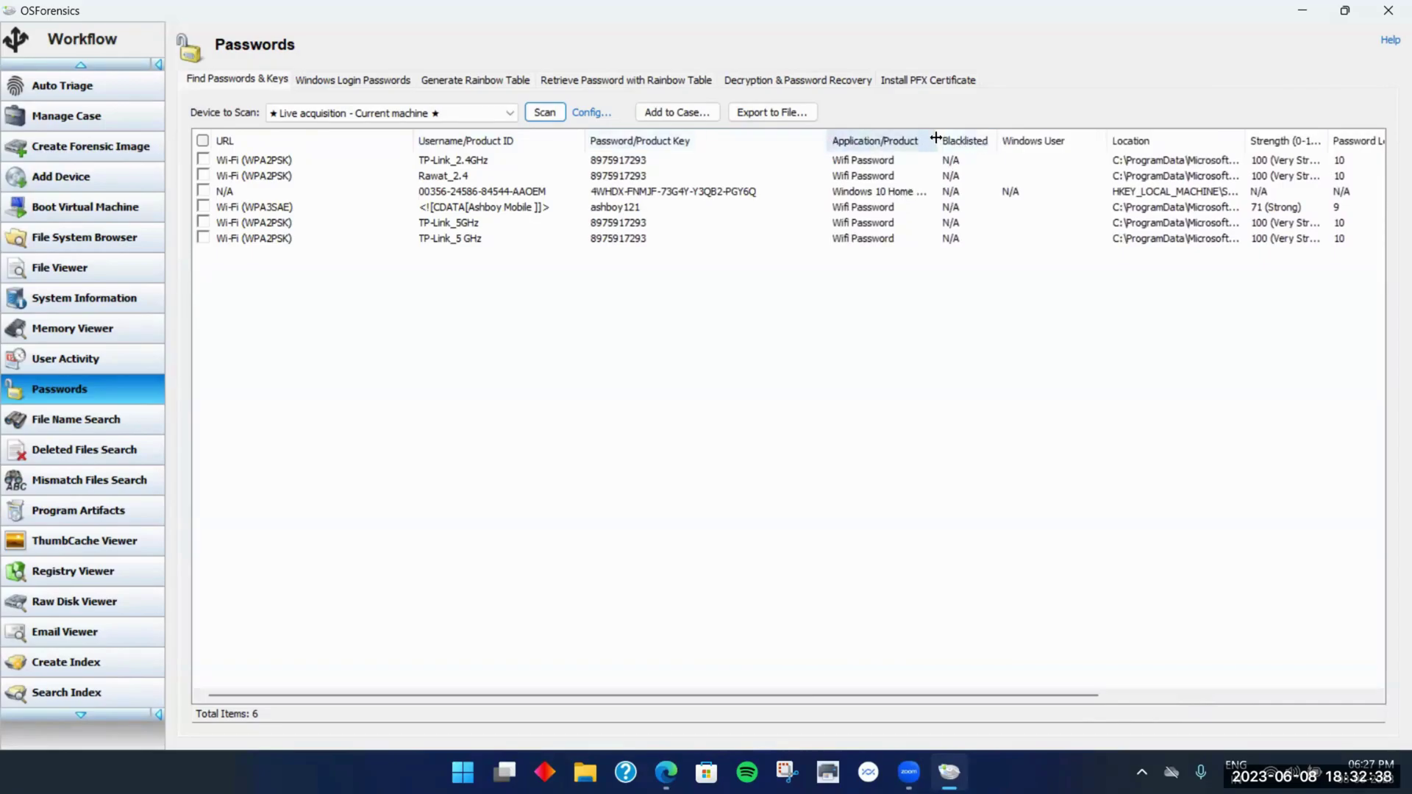
drag(938, 142, 1057, 142)
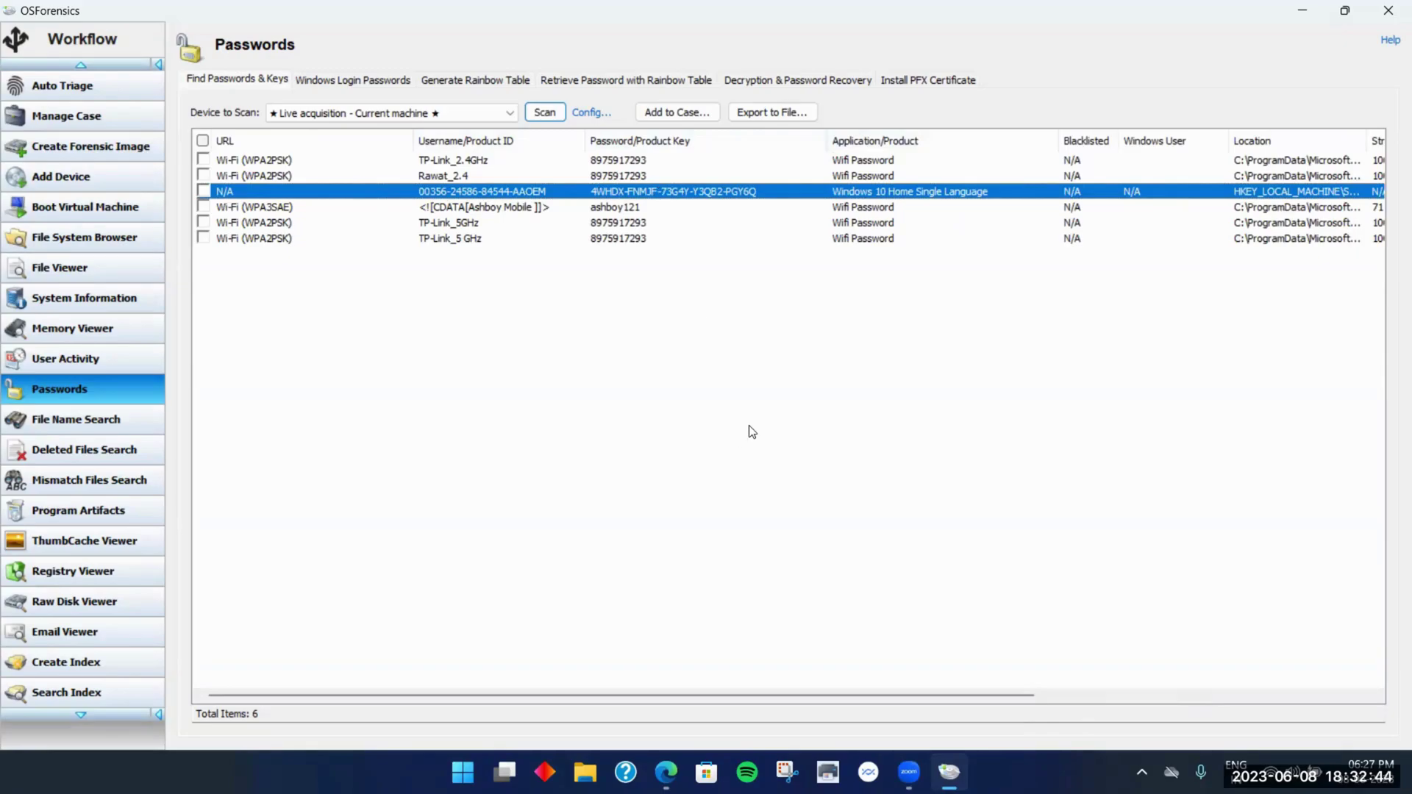
click(654, 420)
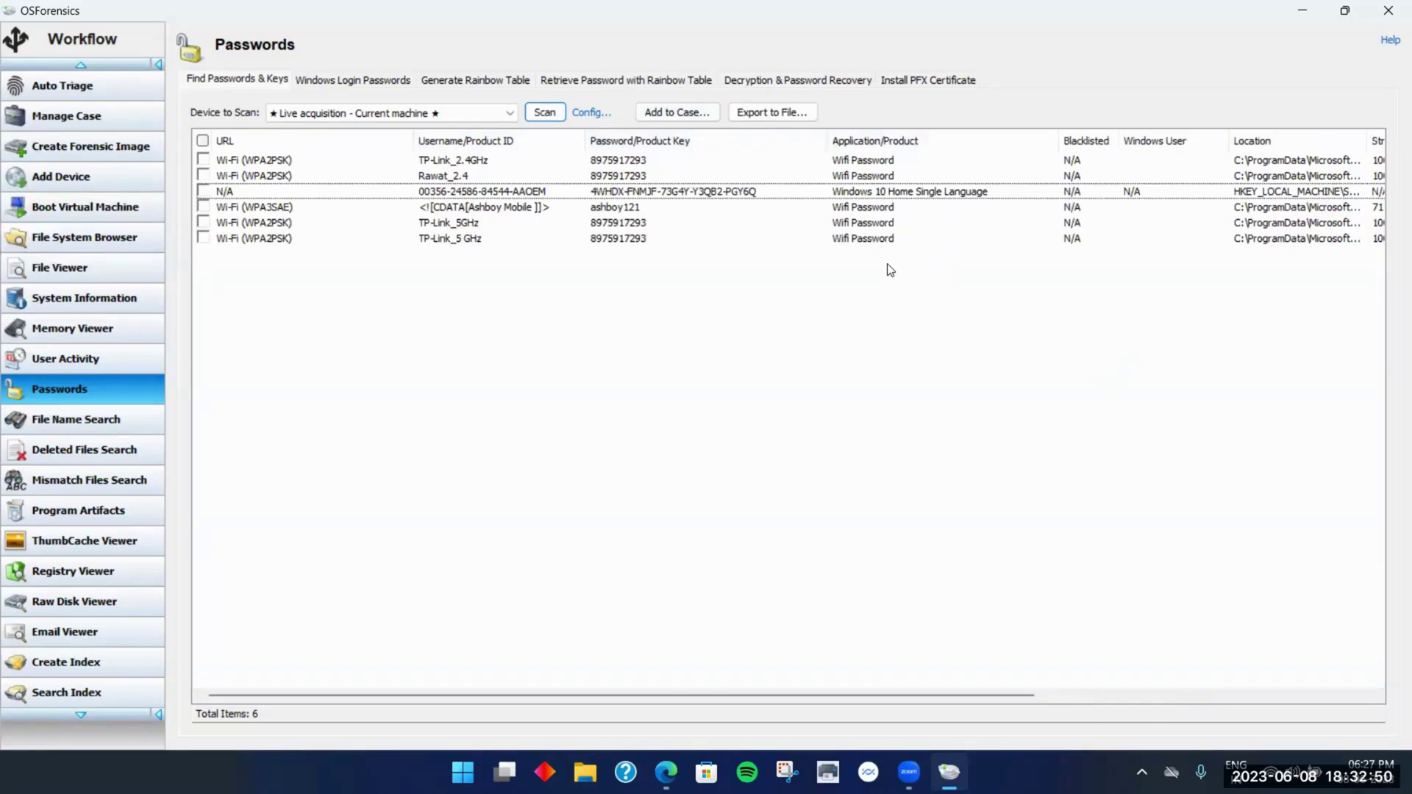
Select the Windows 10 Home Single Language key record and widen the Location column to examine where each key is stored
click(718, 195)
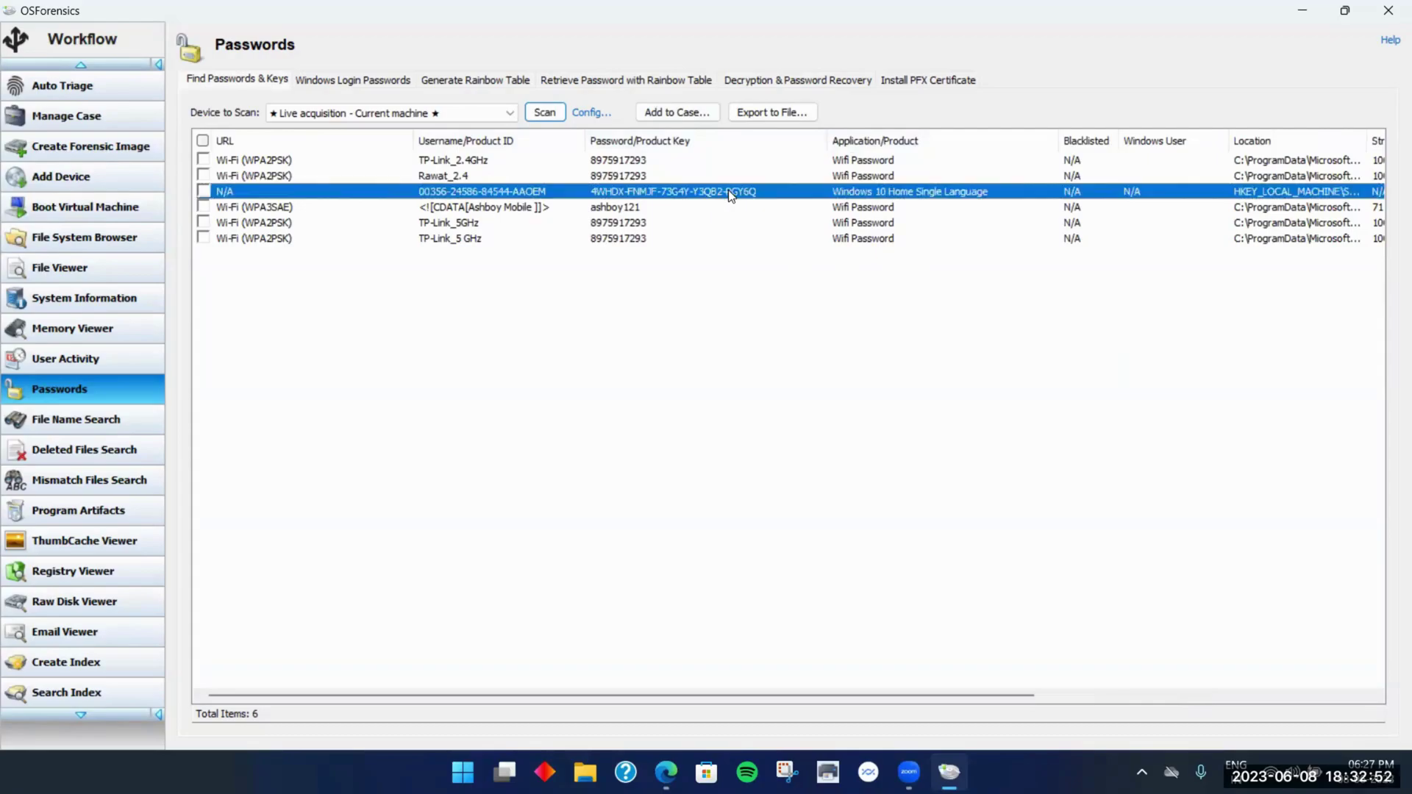
scroll(960, 432, right, 3)
scroll(984, 429, right, 5)
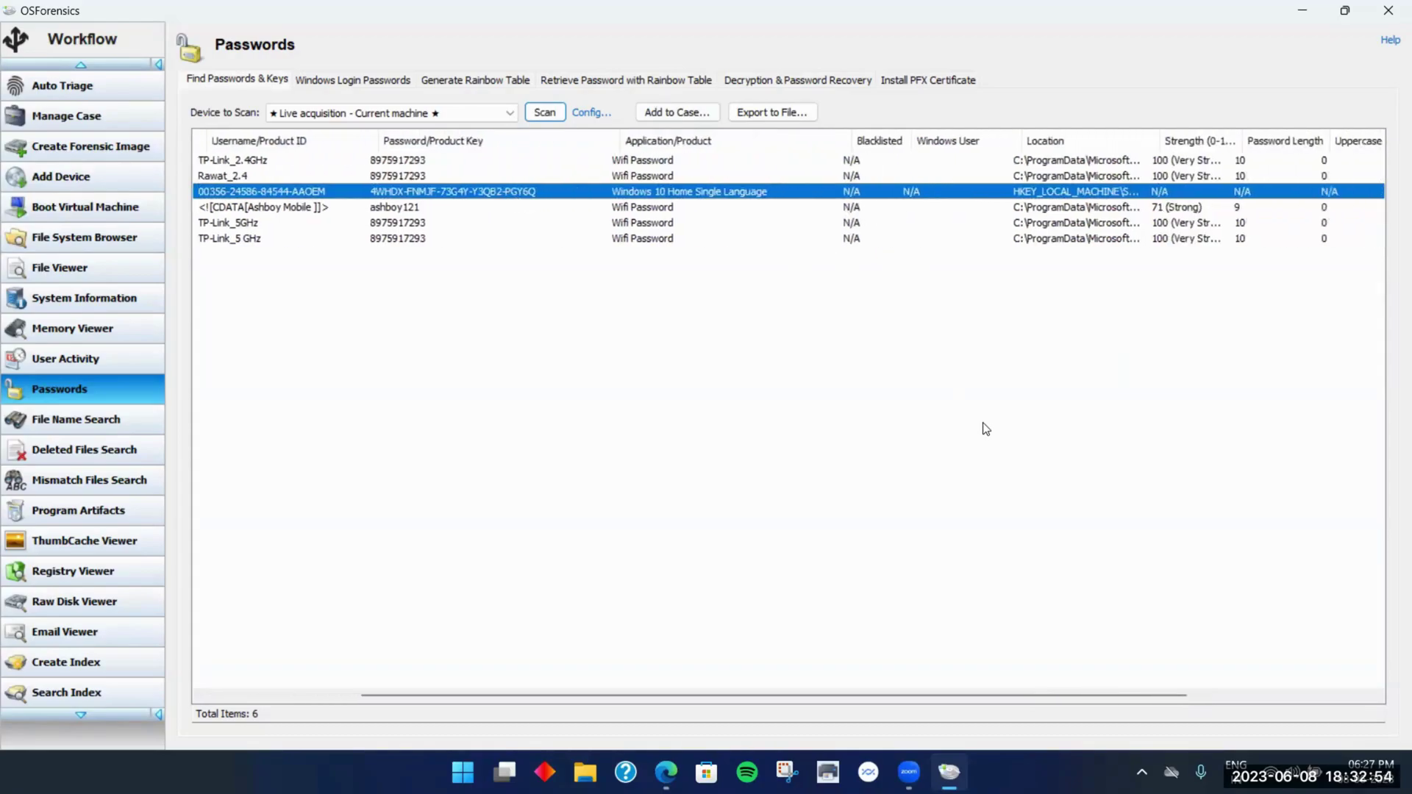
scroll(987, 425, right, 2)
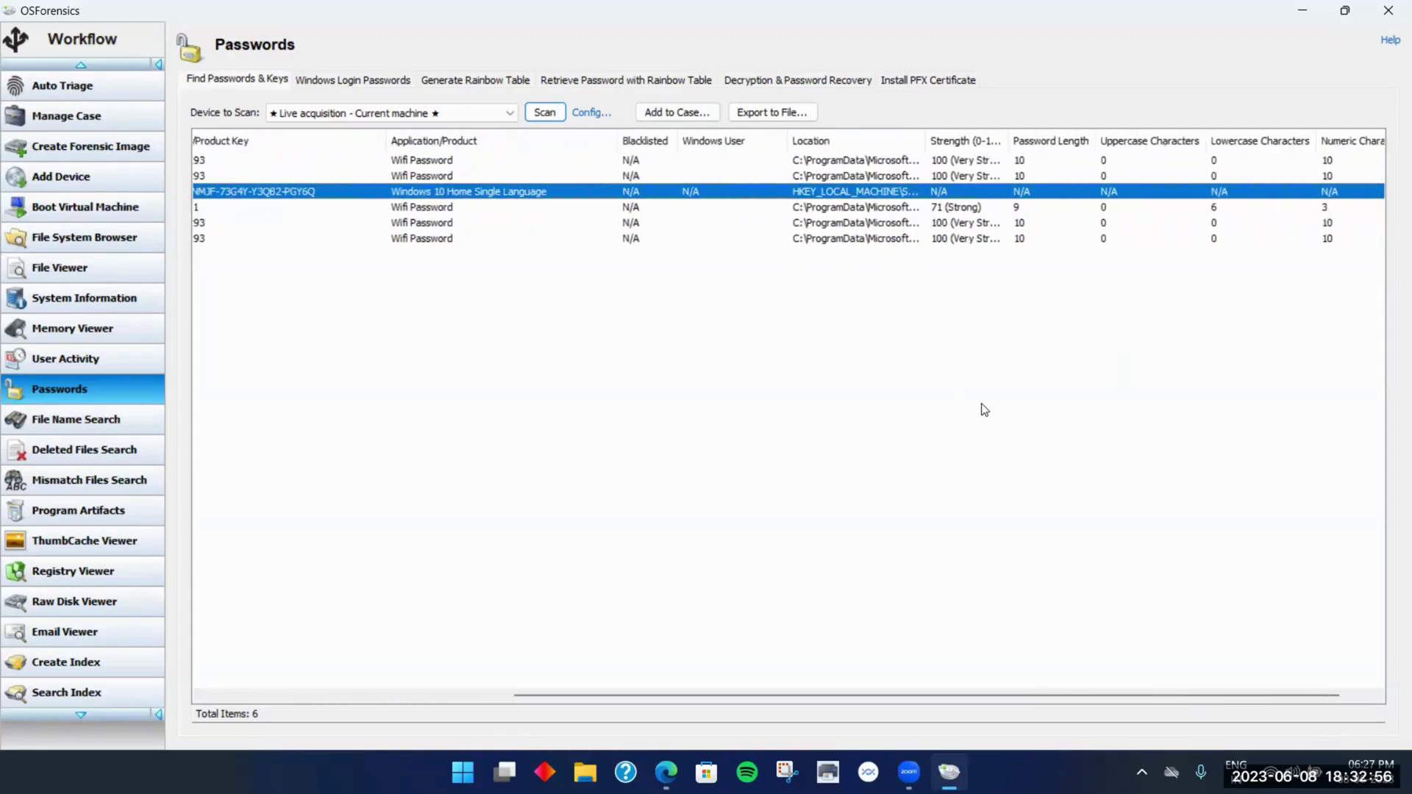
drag(883, 141, 1218, 141)
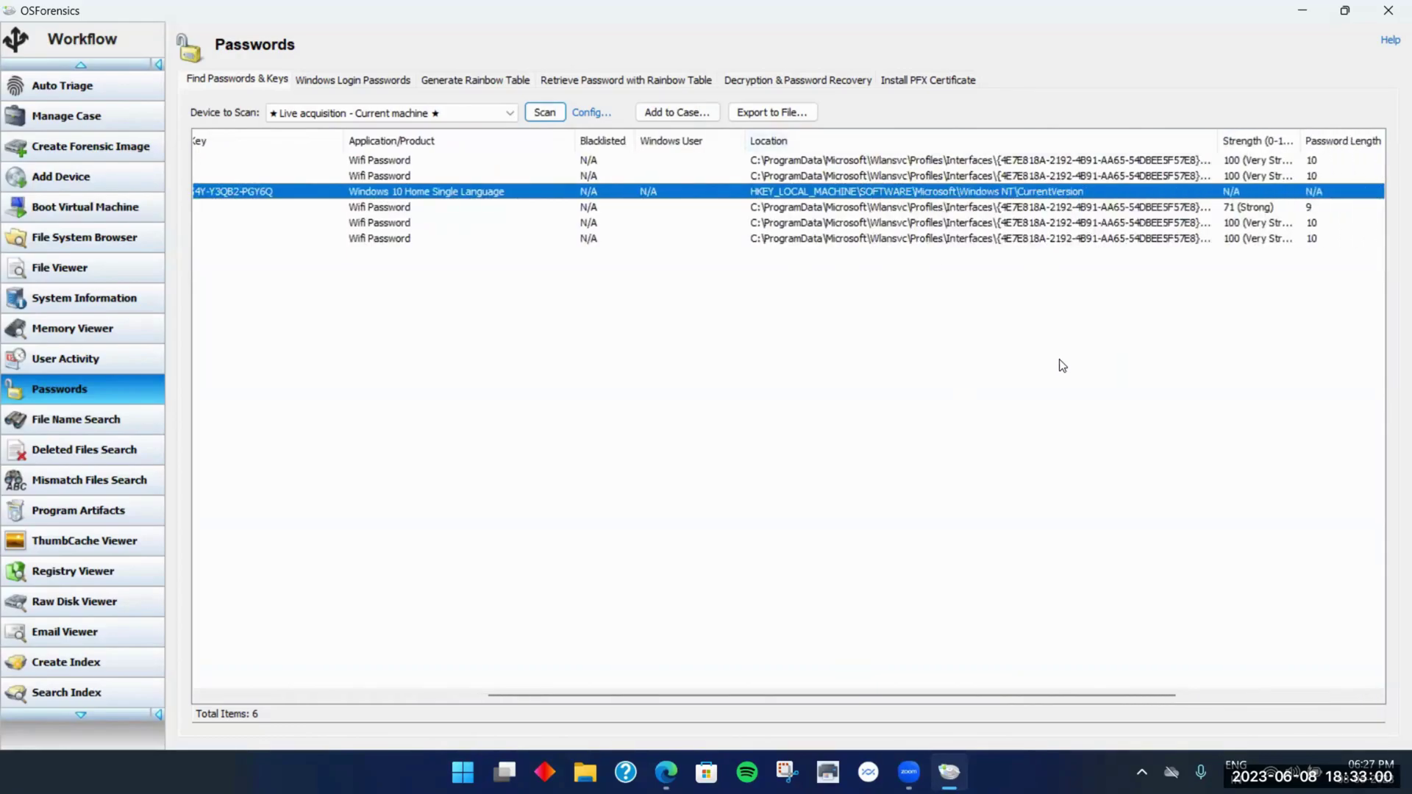
scroll(1061, 366, left, 10)
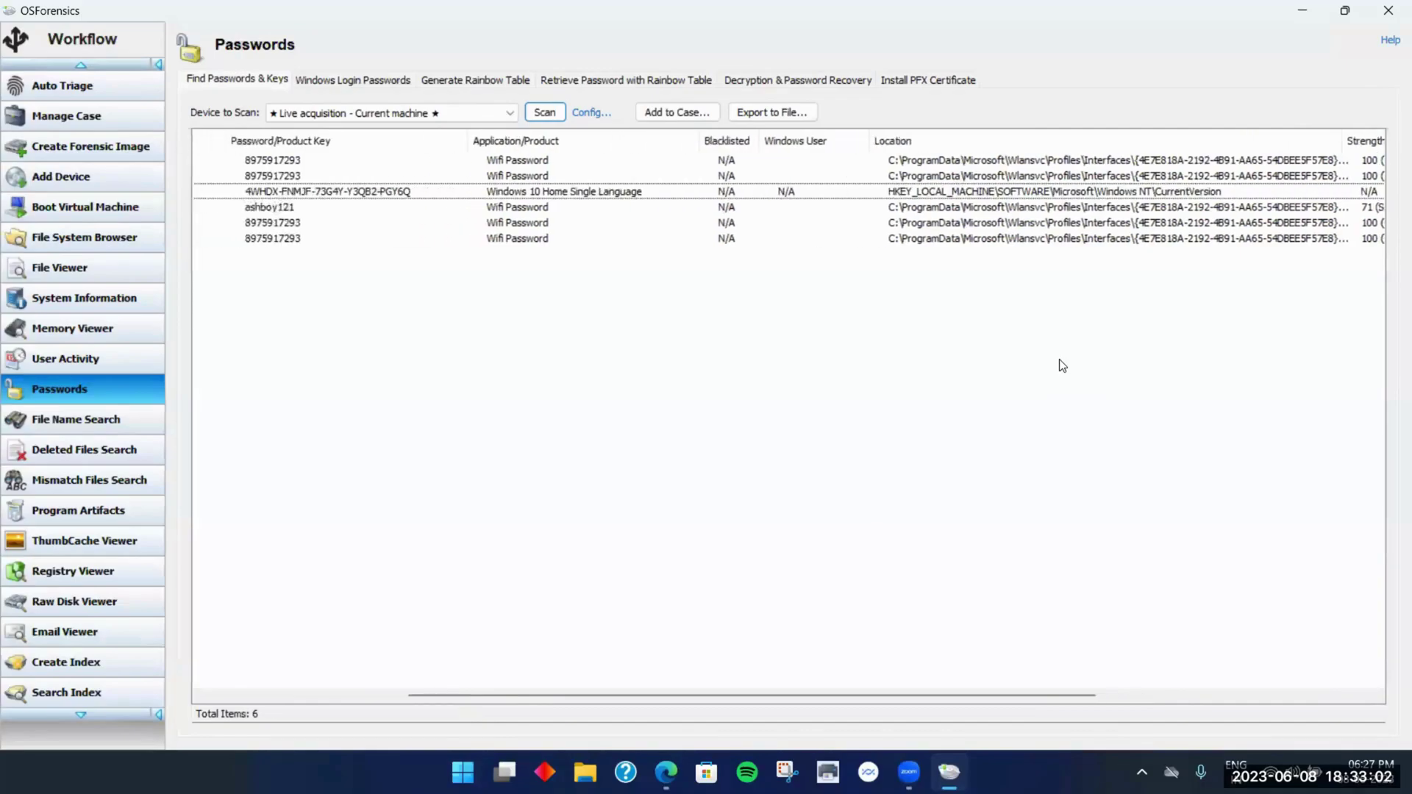
scroll(1061, 364, left, 2)
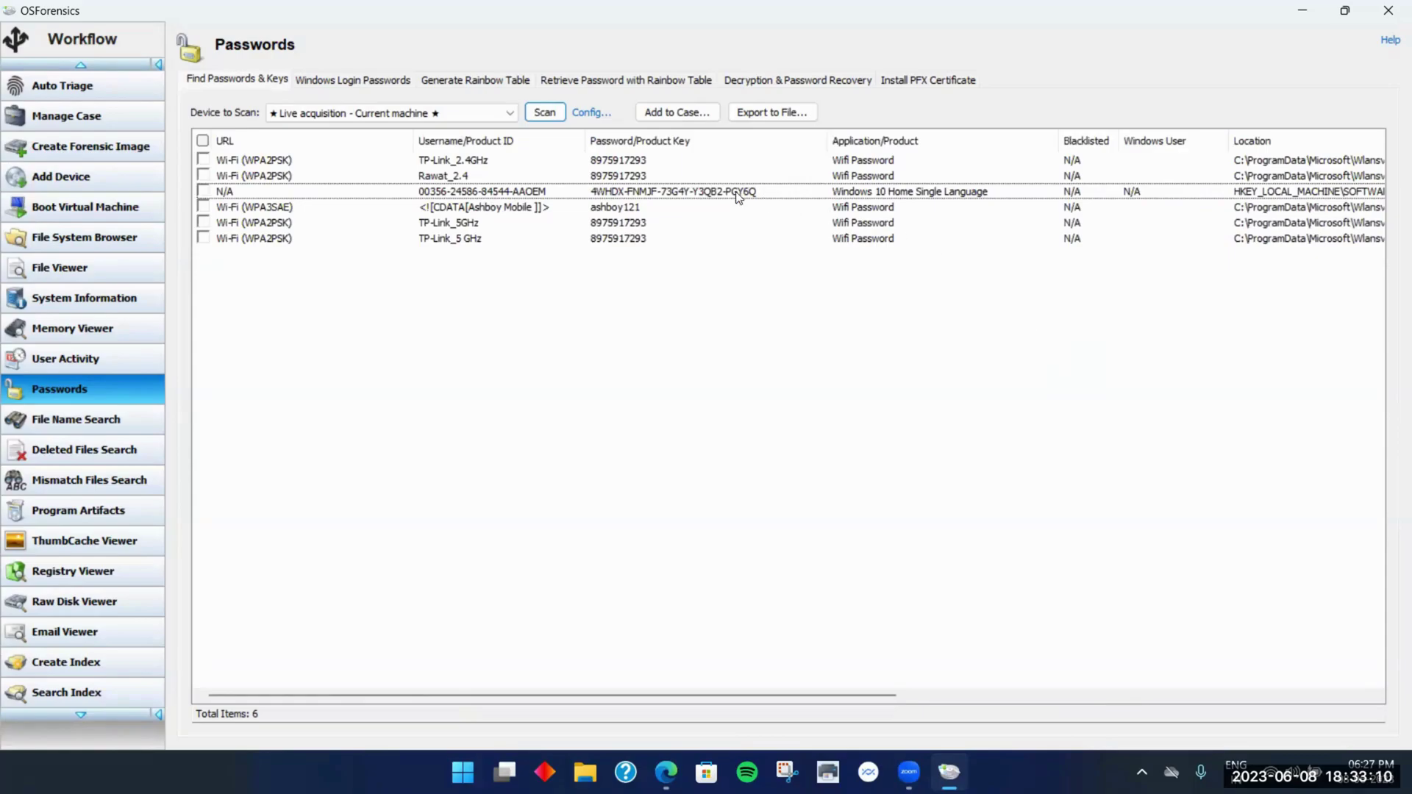
Check which devices and drives are available for the password scan, keeping the live acquisition of the current machine
click(510, 112)
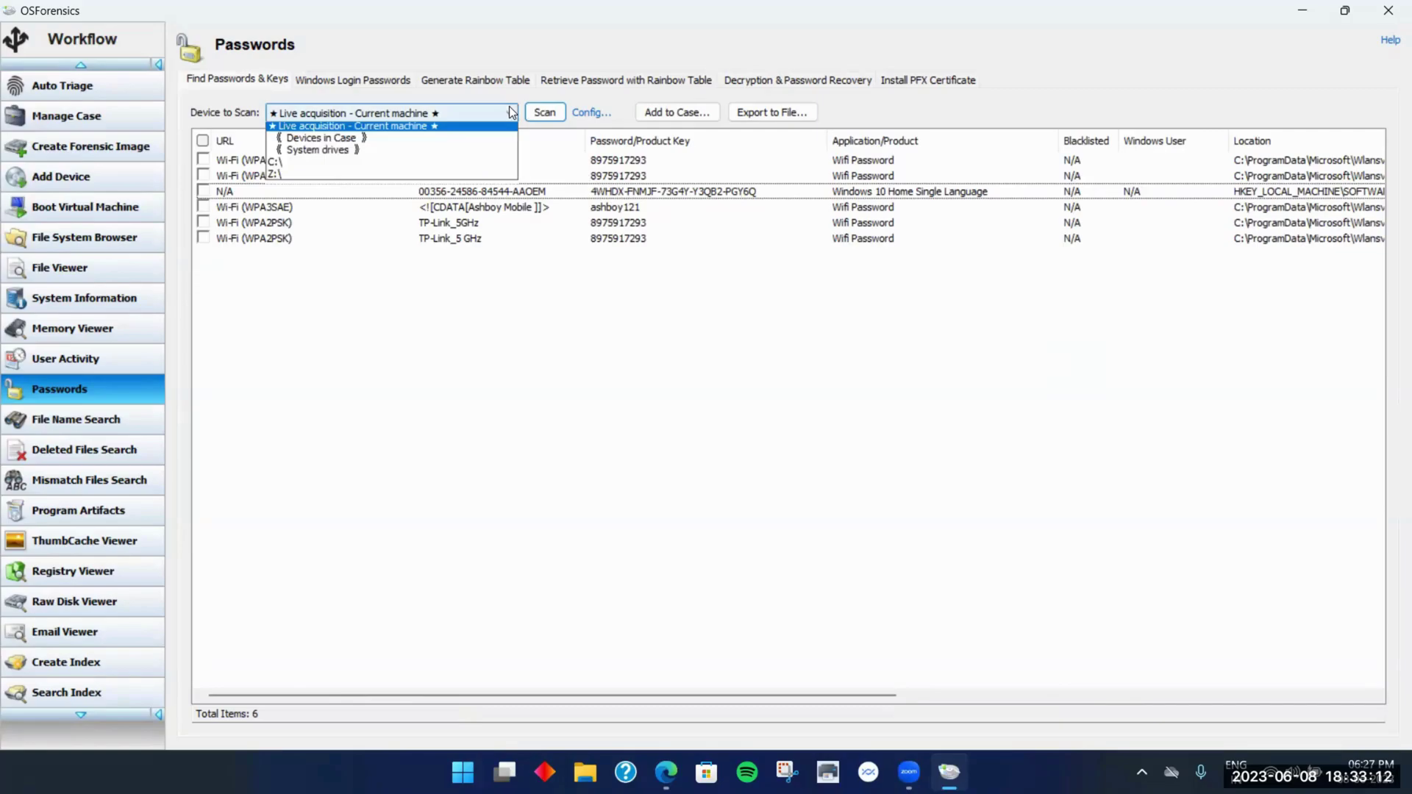
click(510, 111)
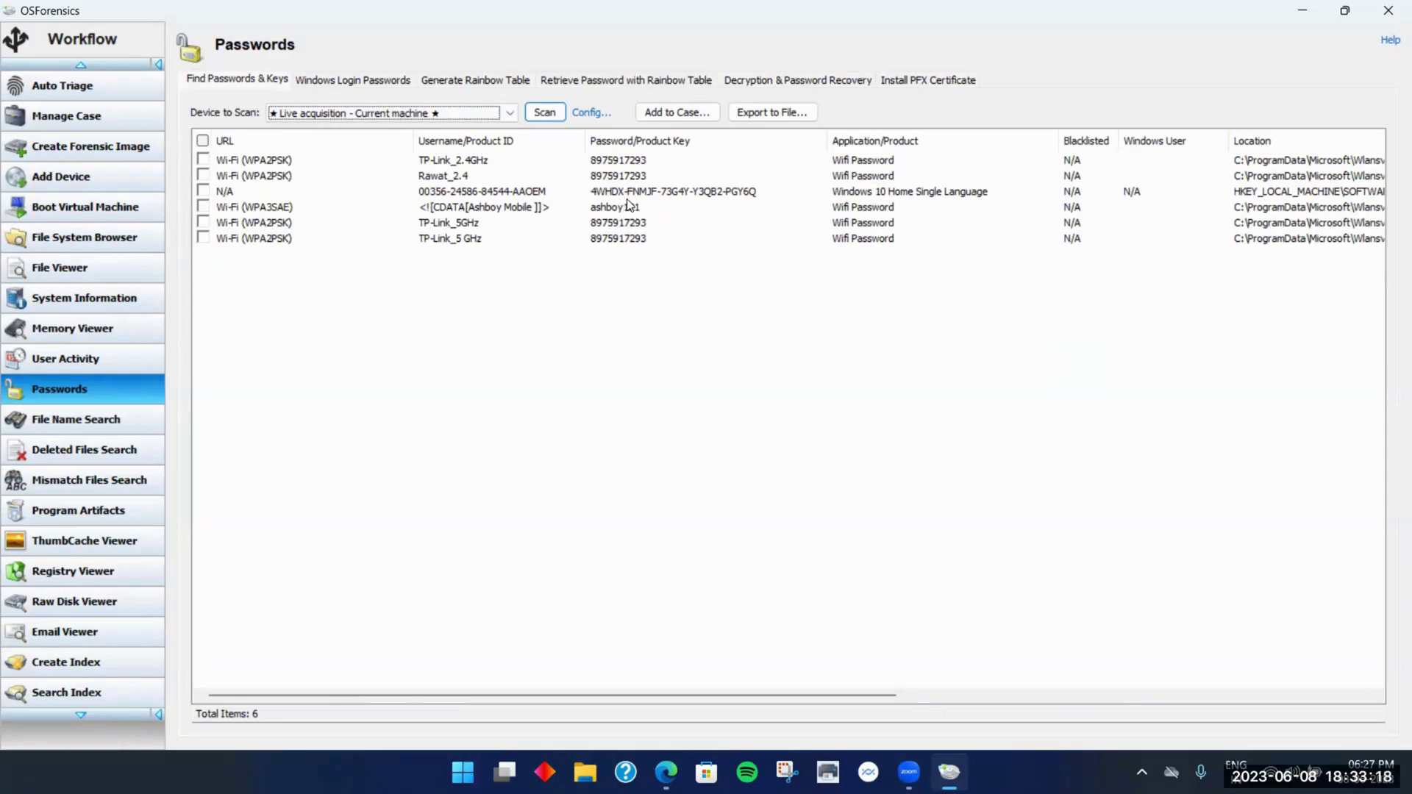
Scan the C:\ drive for passwords and keys, continuing past the unavailable device warning, and dismiss the browser password limit notice
click(491, 112)
click(491, 112)
click(511, 114)
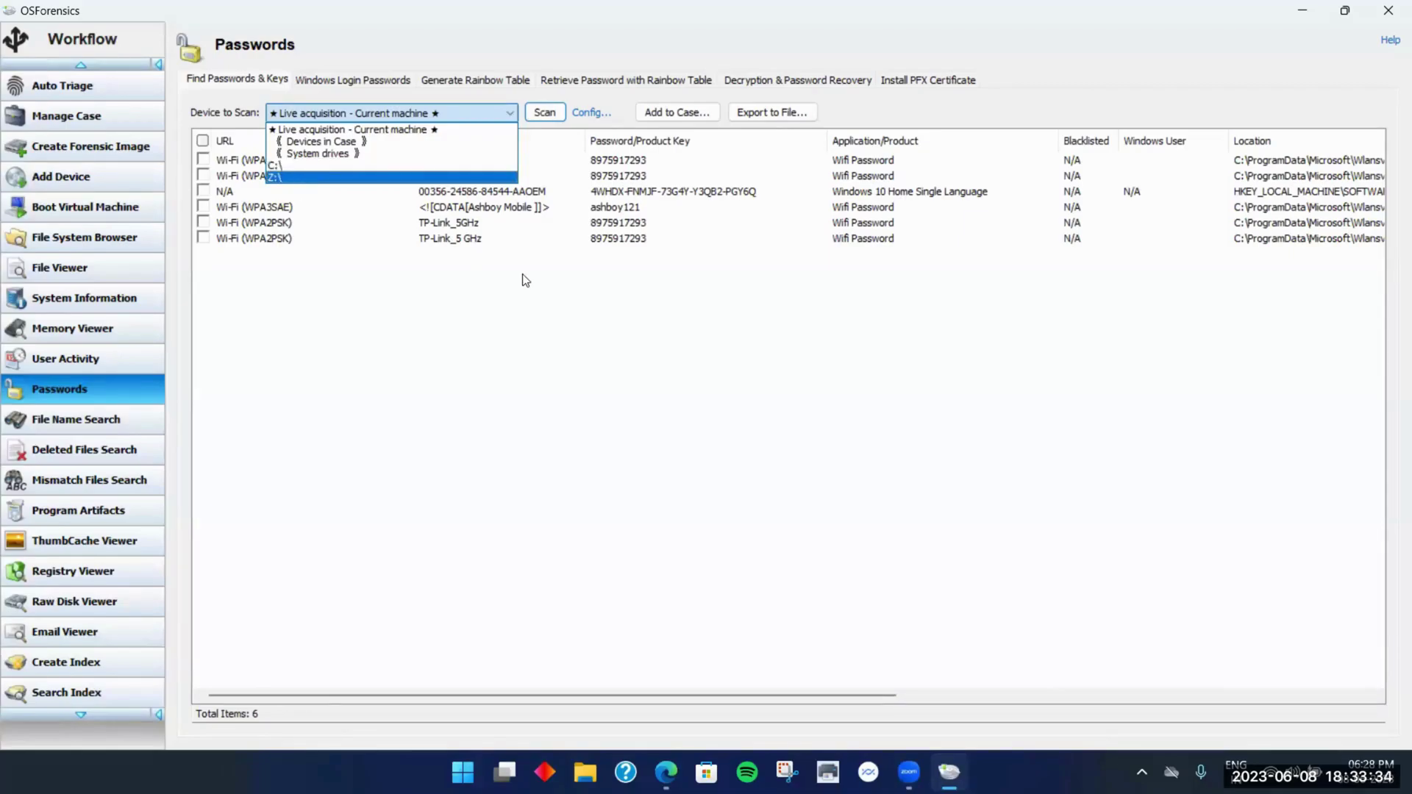
click(364, 166)
click(544, 112)
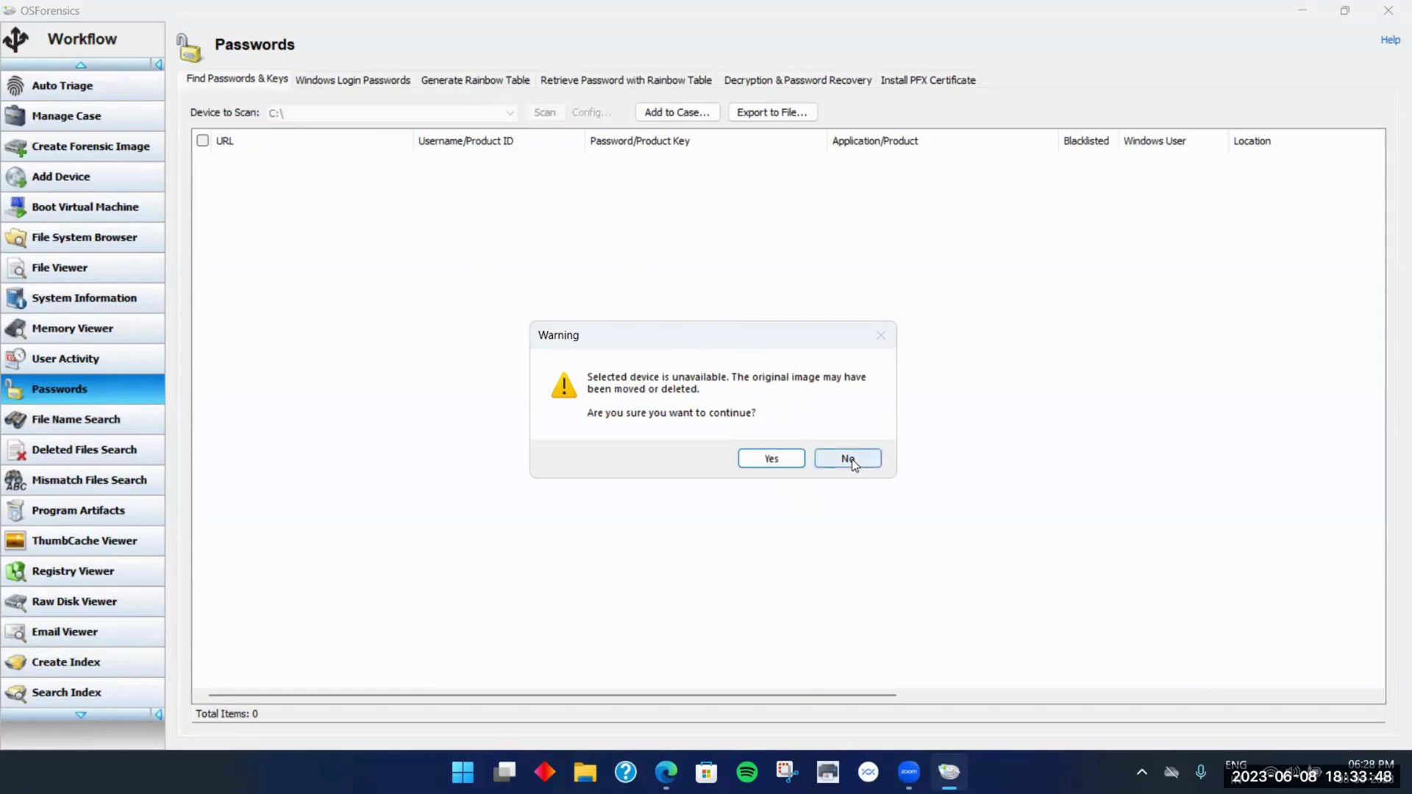
click(799, 460)
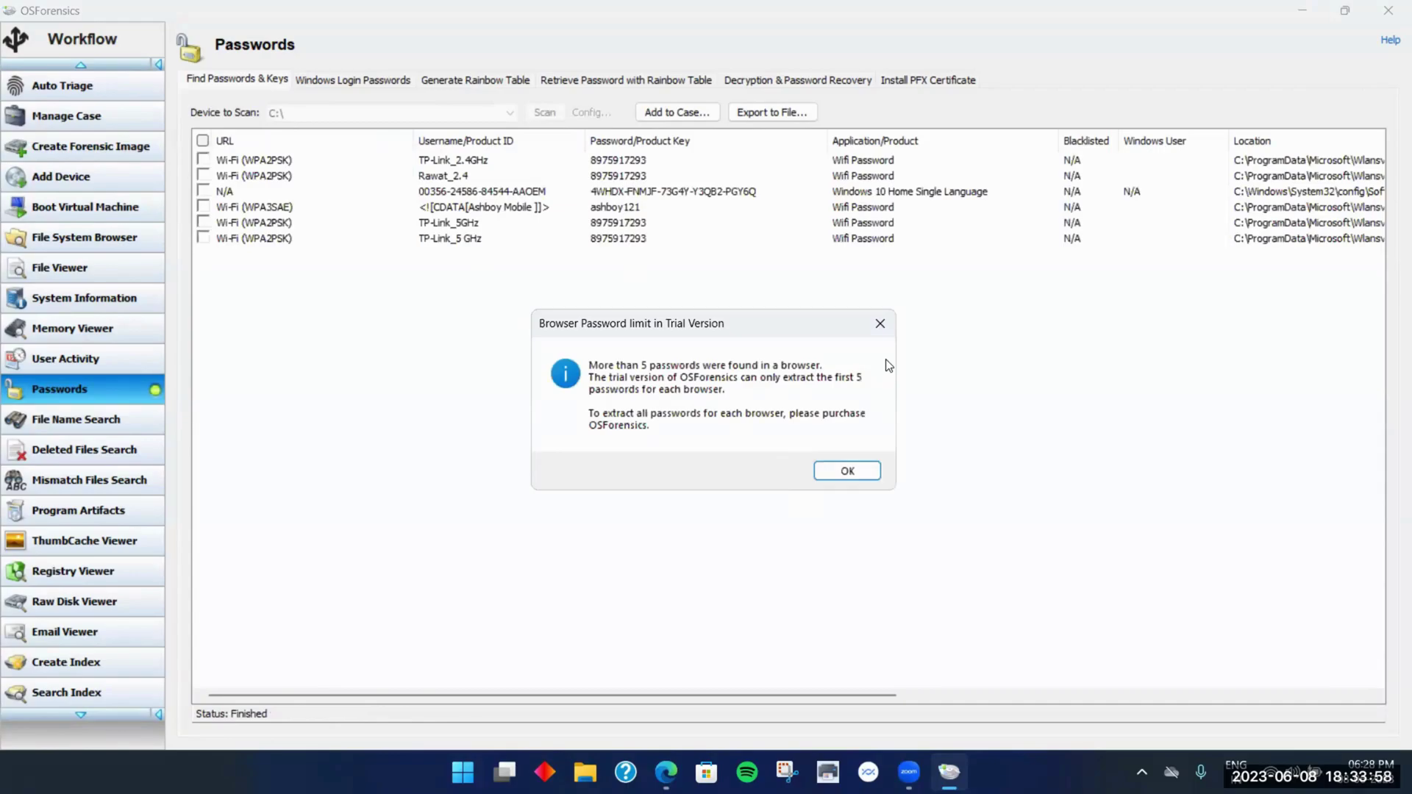
click(880, 325)
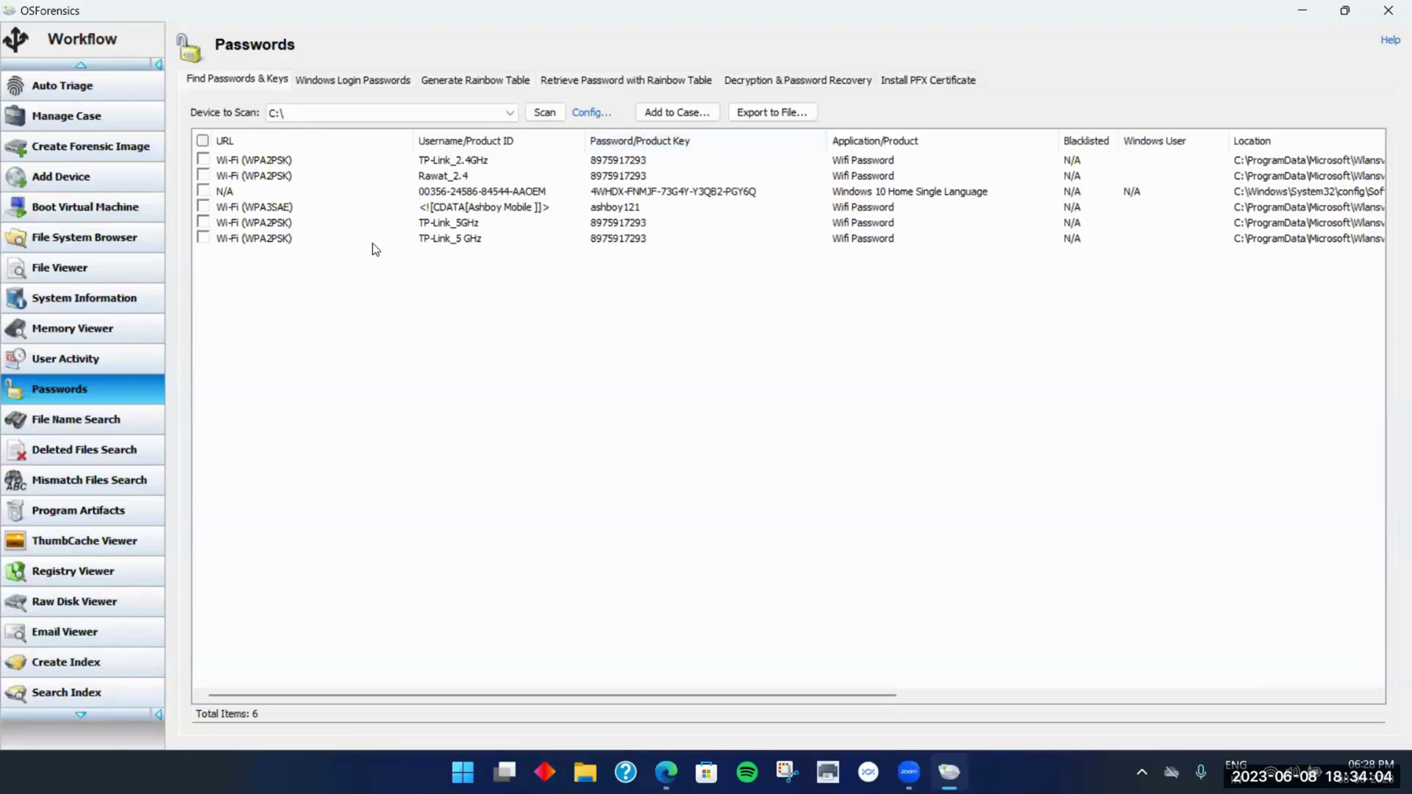
Scan the live acquisition for Windows login passwords with common passwords tested, and widen the LM Password and Password Required? columns
click(358, 79)
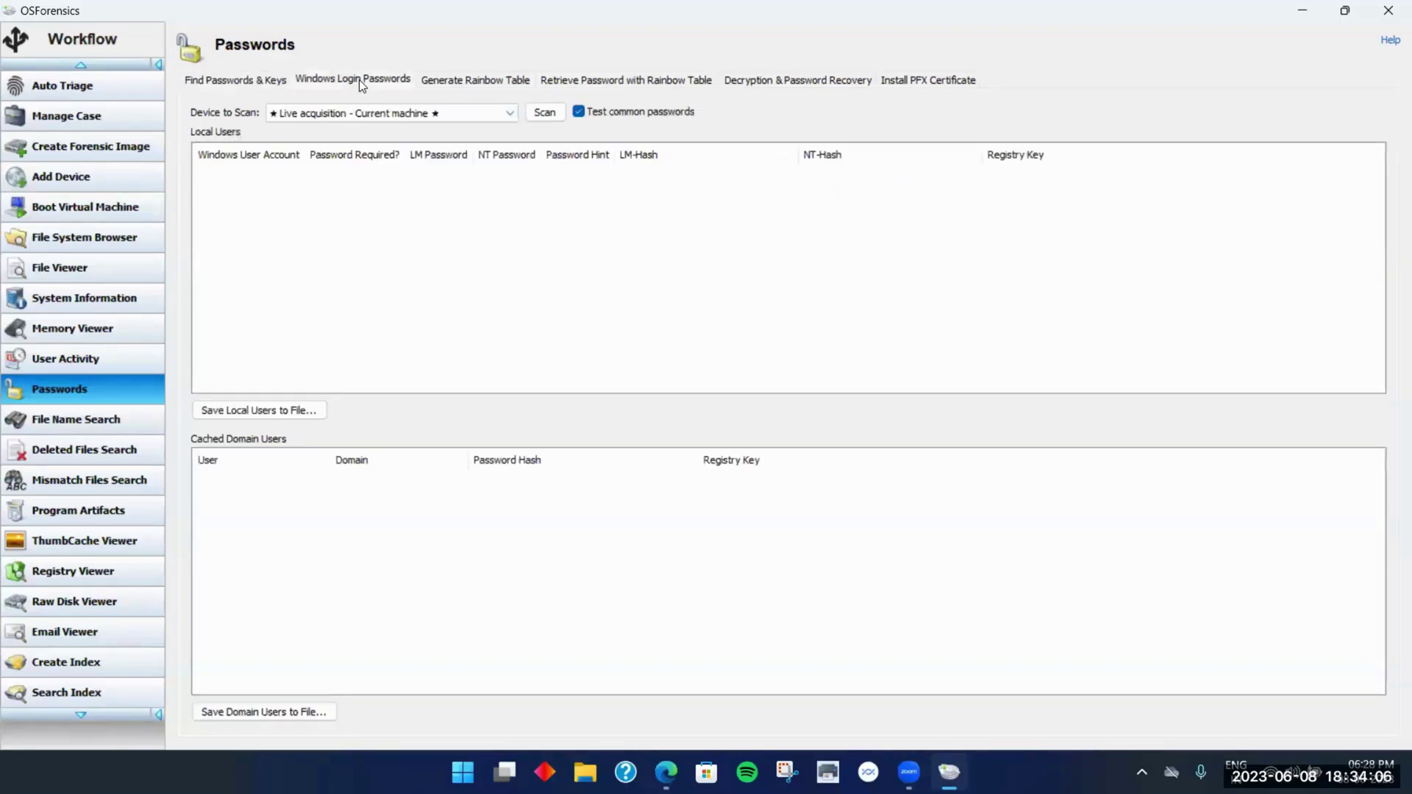
click(550, 116)
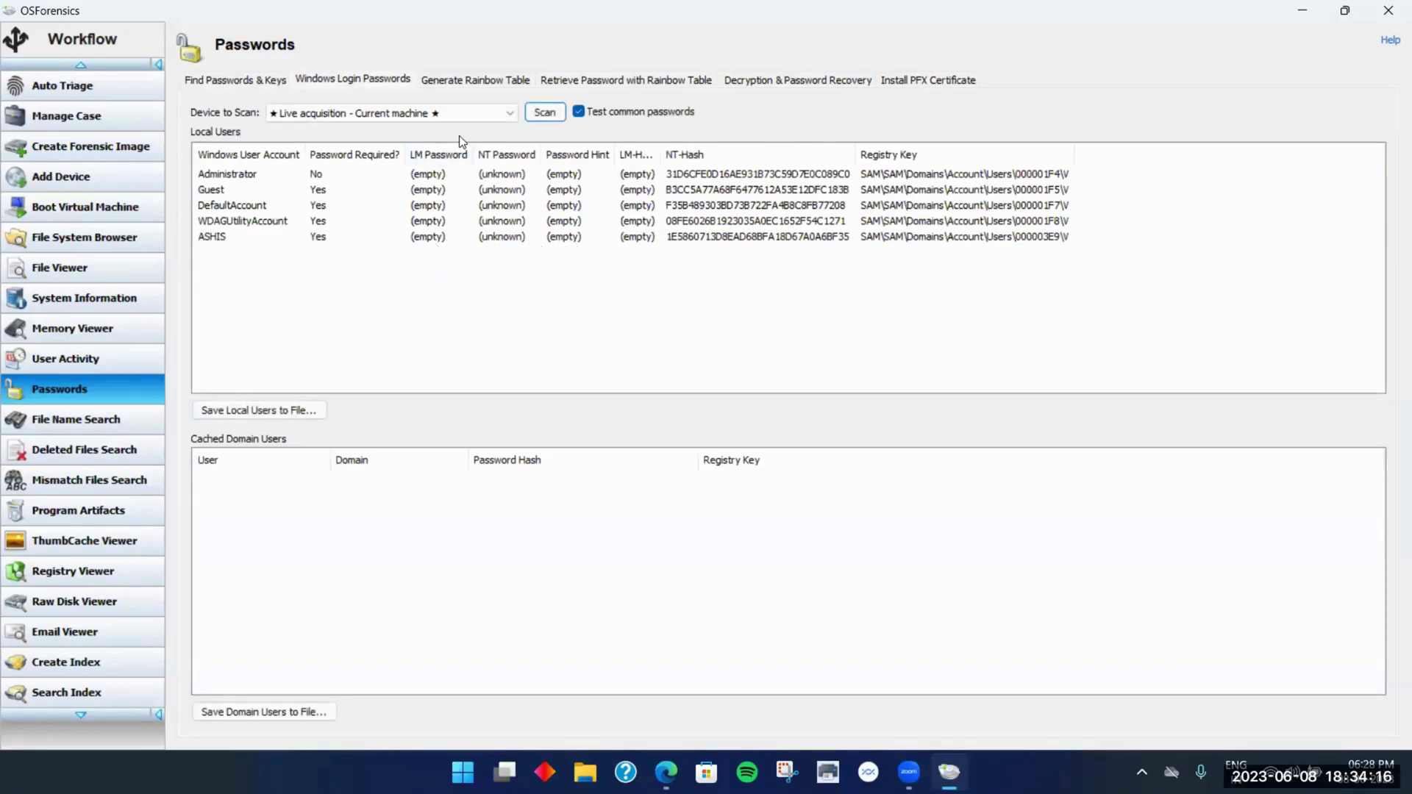
drag(475, 154, 576, 160)
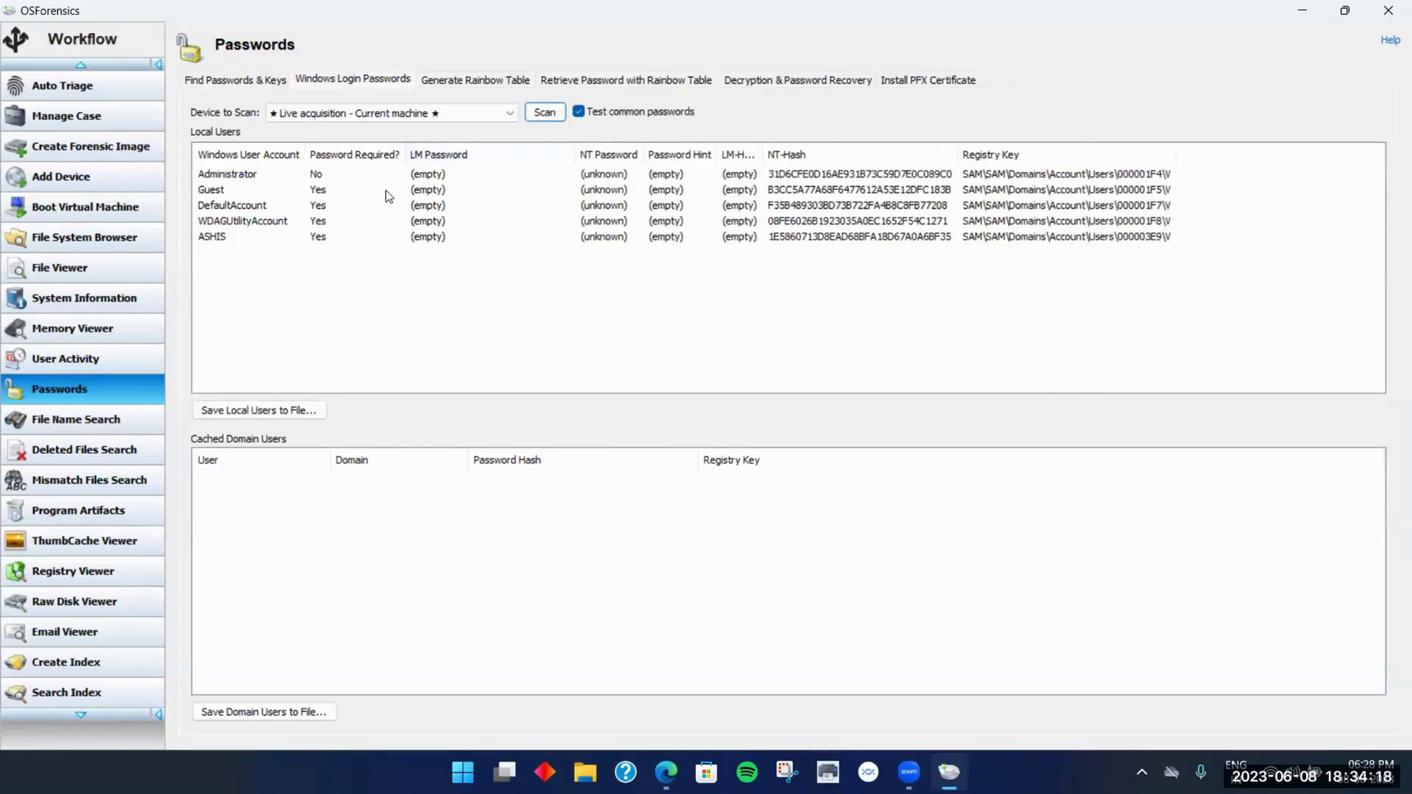
drag(405, 155, 481, 156)
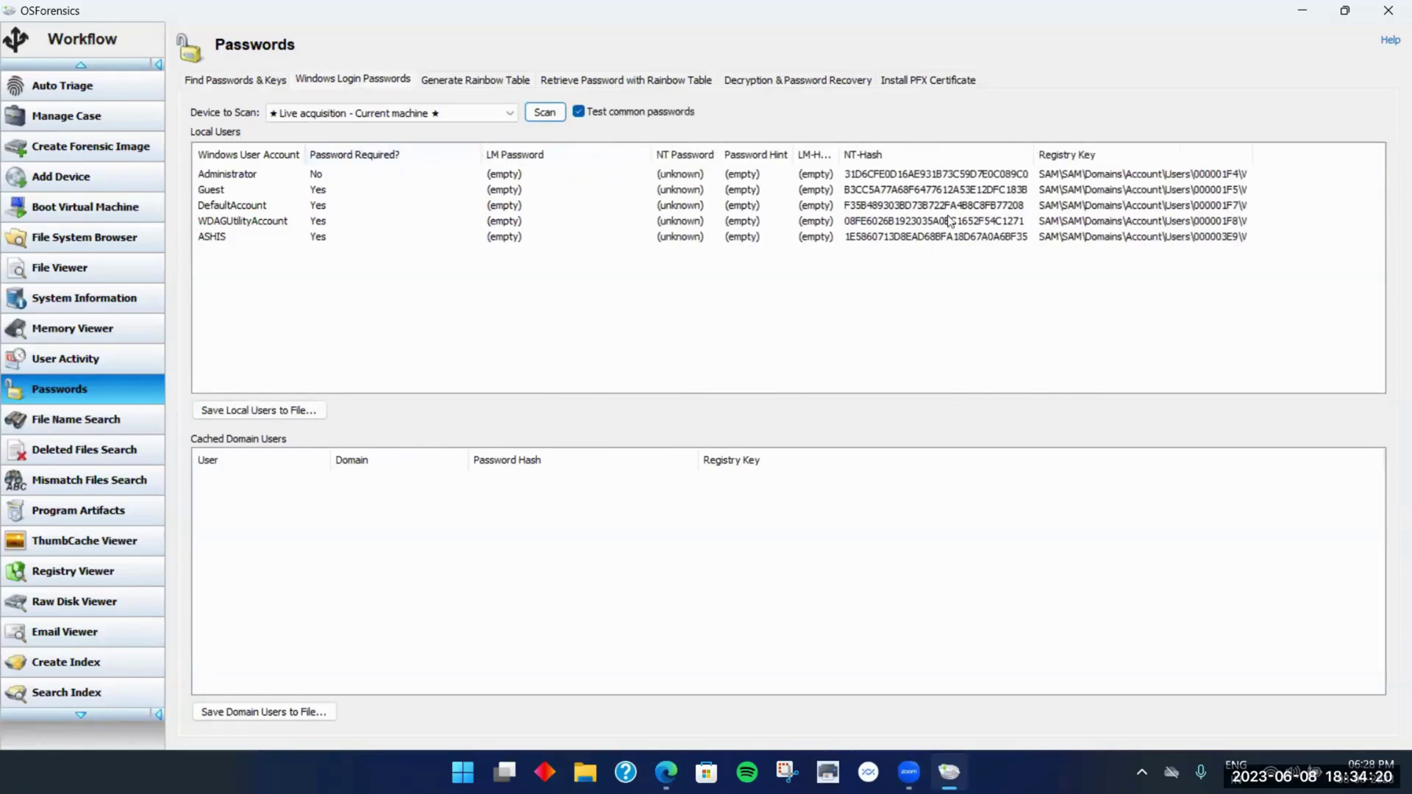
Widen the NT-Hash and Registry Key columns of the local users and select the last account's row to examine its hash
click(1107, 239)
drag(1035, 154, 1066, 156)
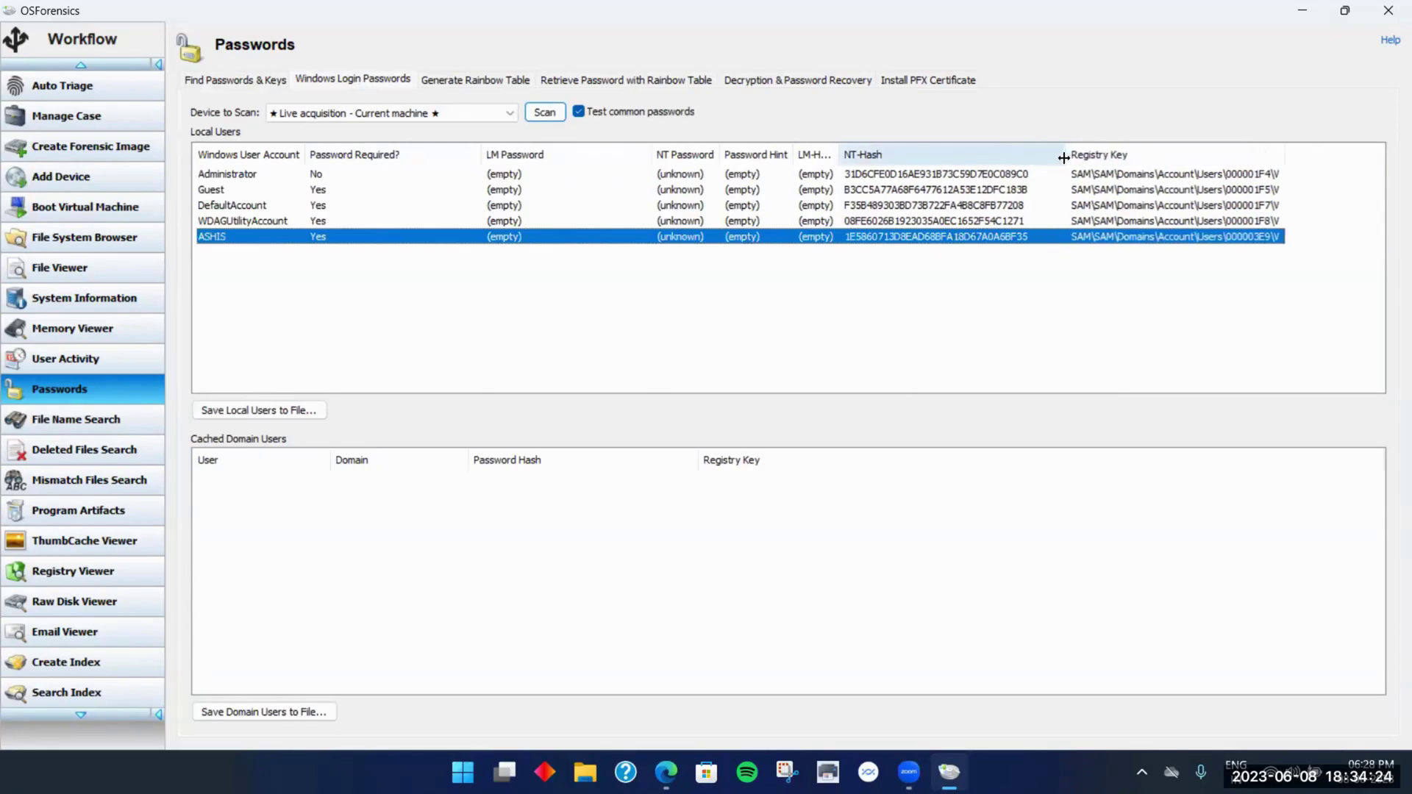
drag(1279, 150, 1366, 152)
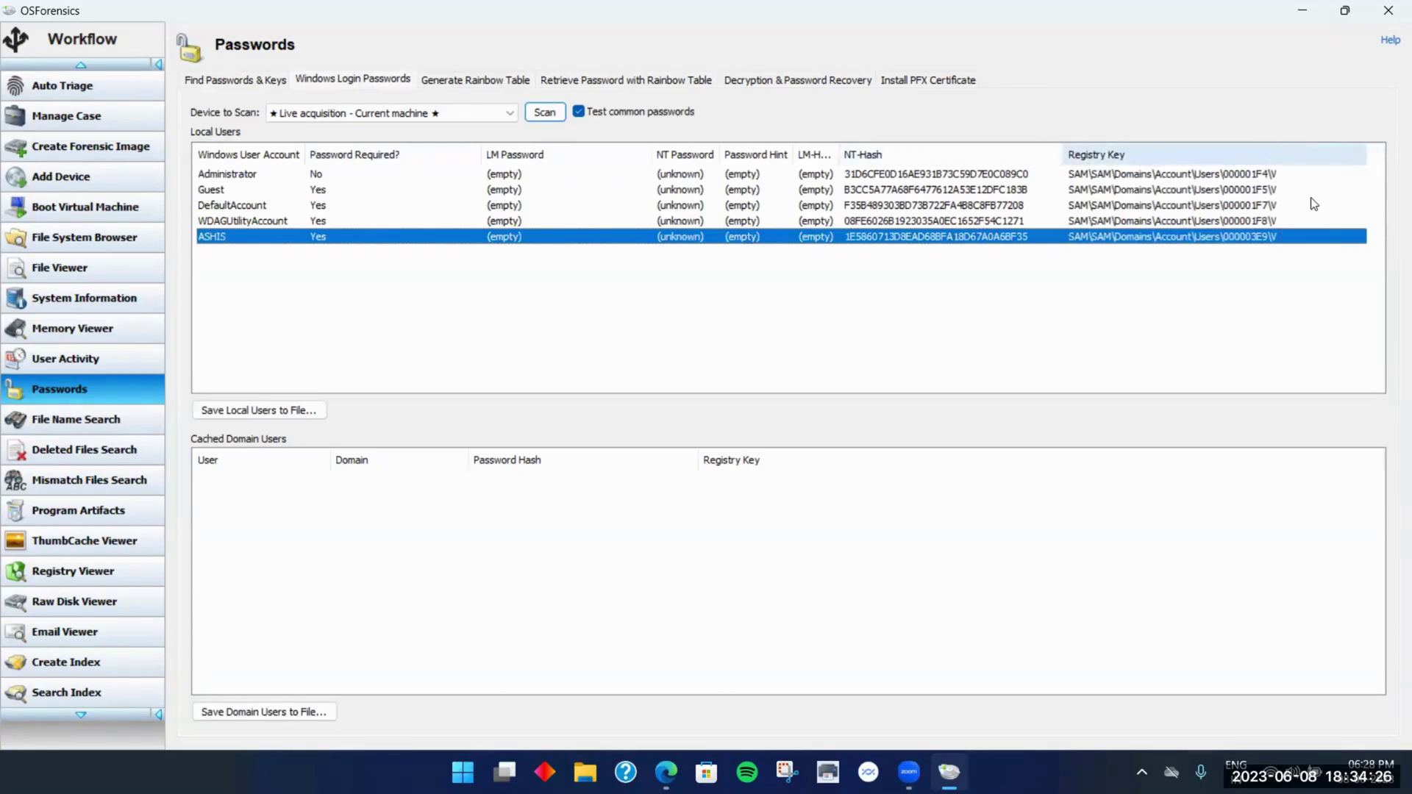
click(1215, 310)
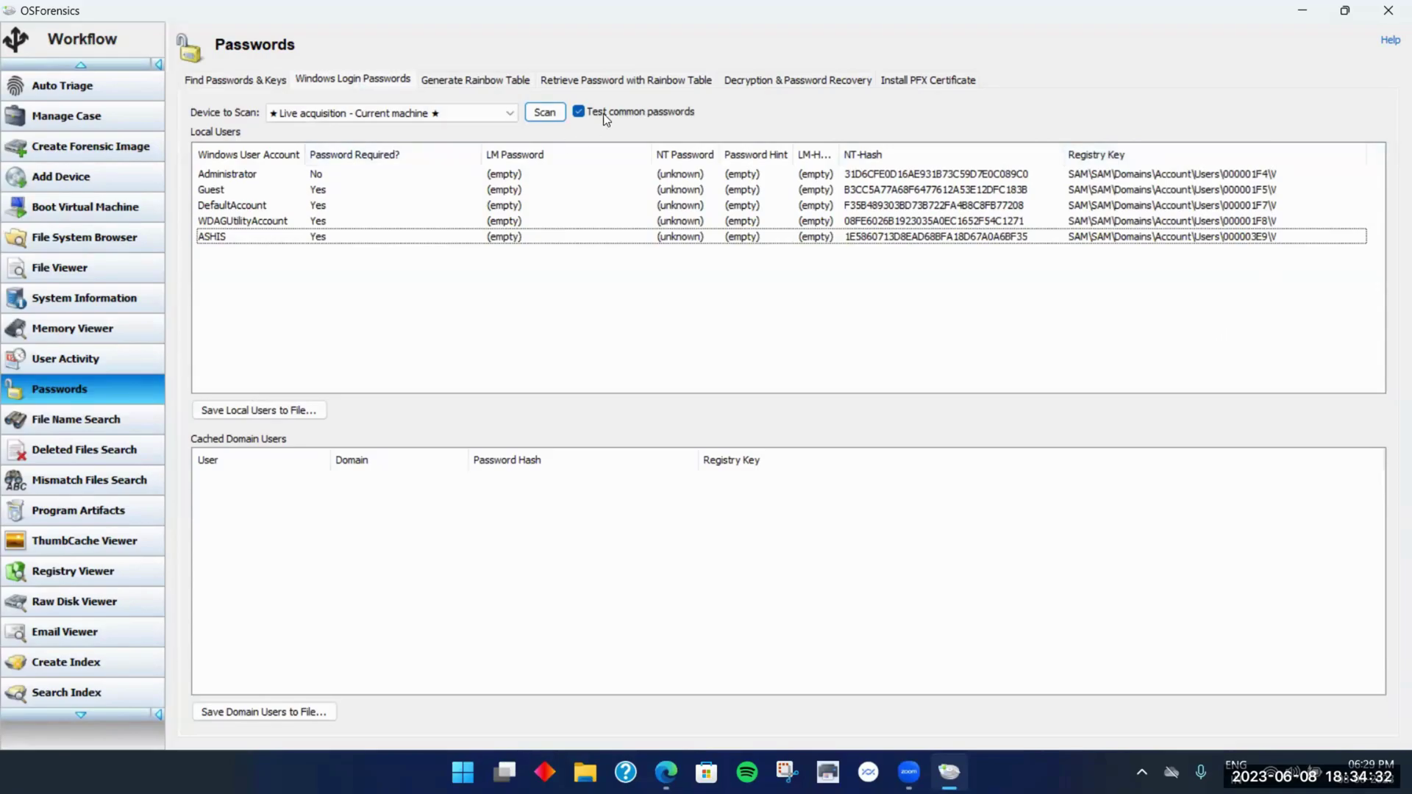
click(949, 237)
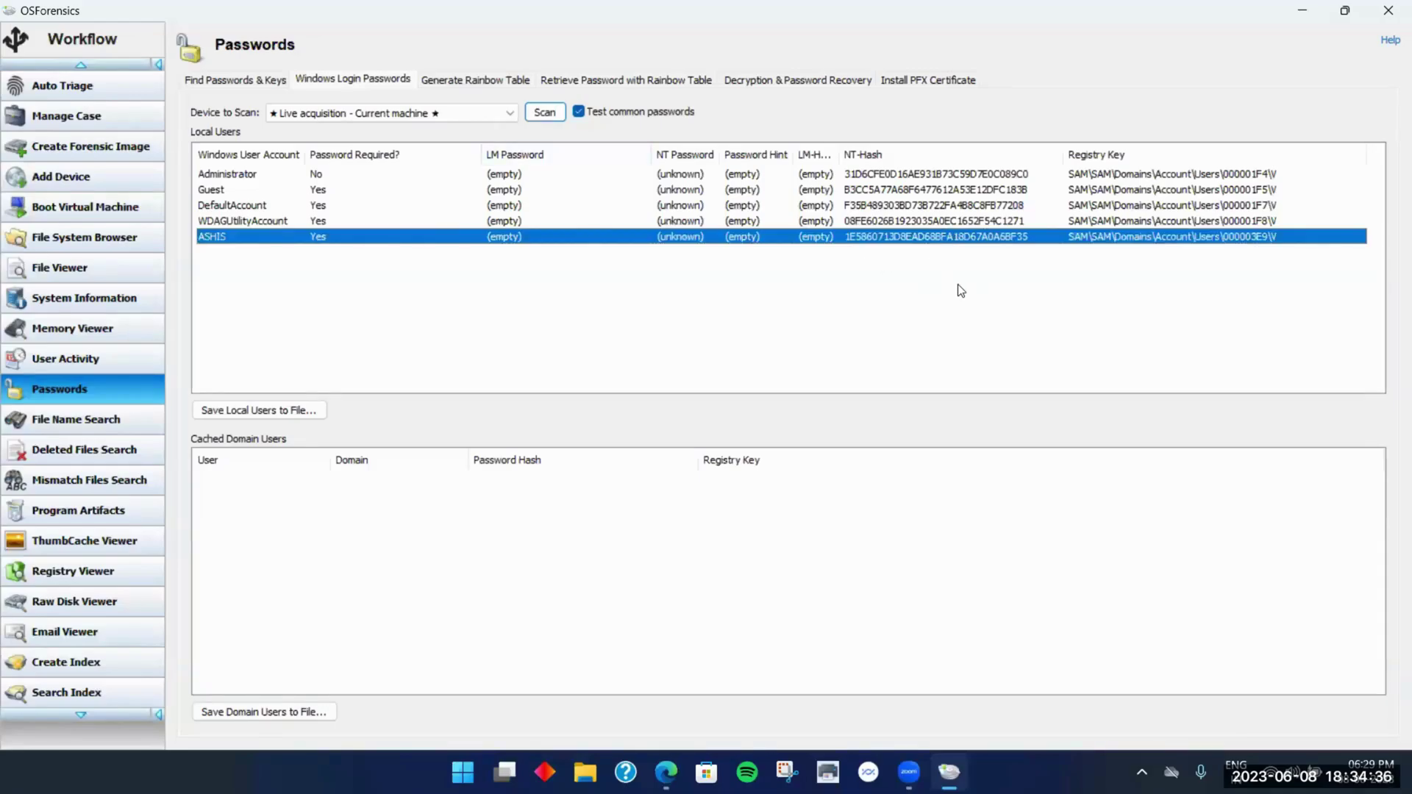
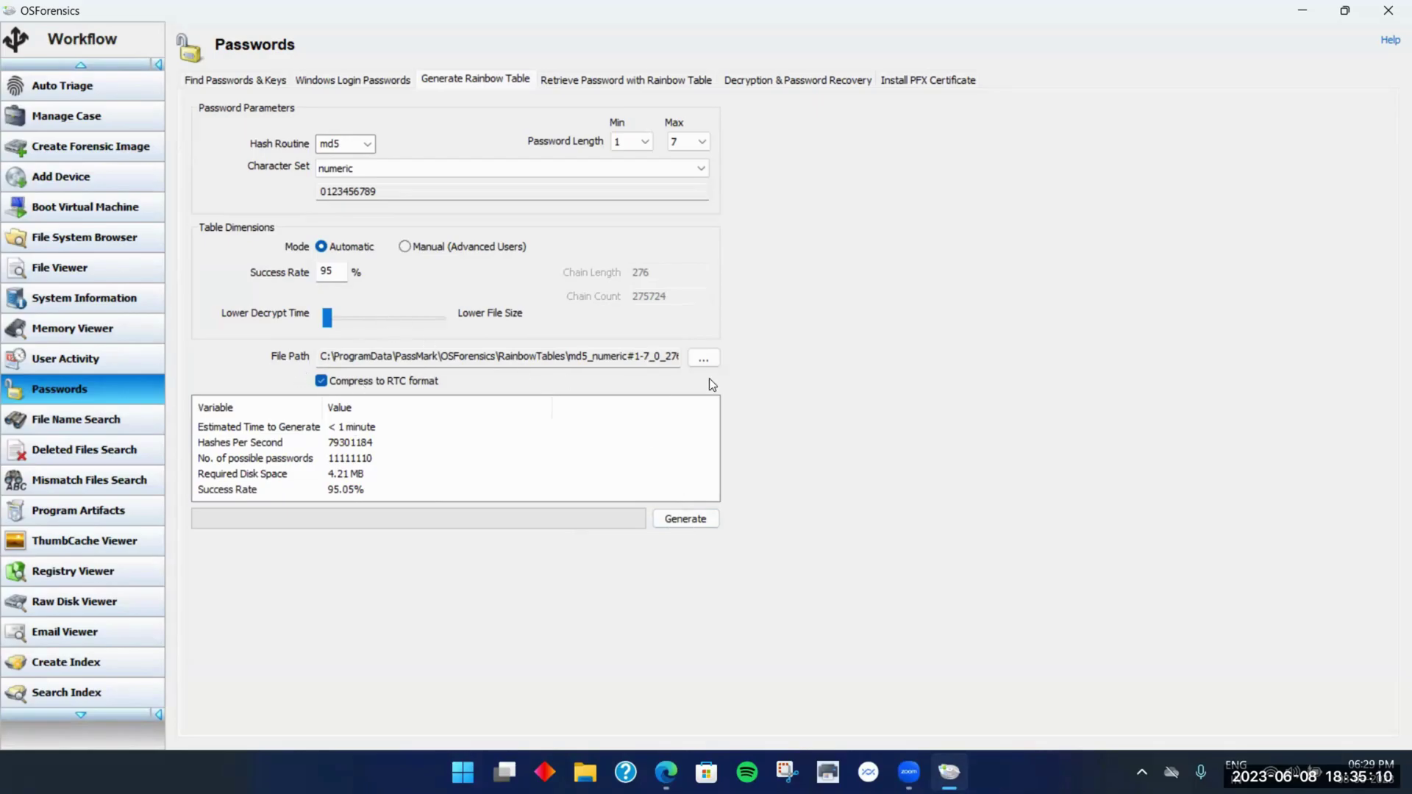
Generate a compressed md5 numeric rainbow table for password lengths 1 to 7, saved in the OS forensics folder on The Other Disk (Z:)
click(703, 358)
scroll(609, 363, down, 1)
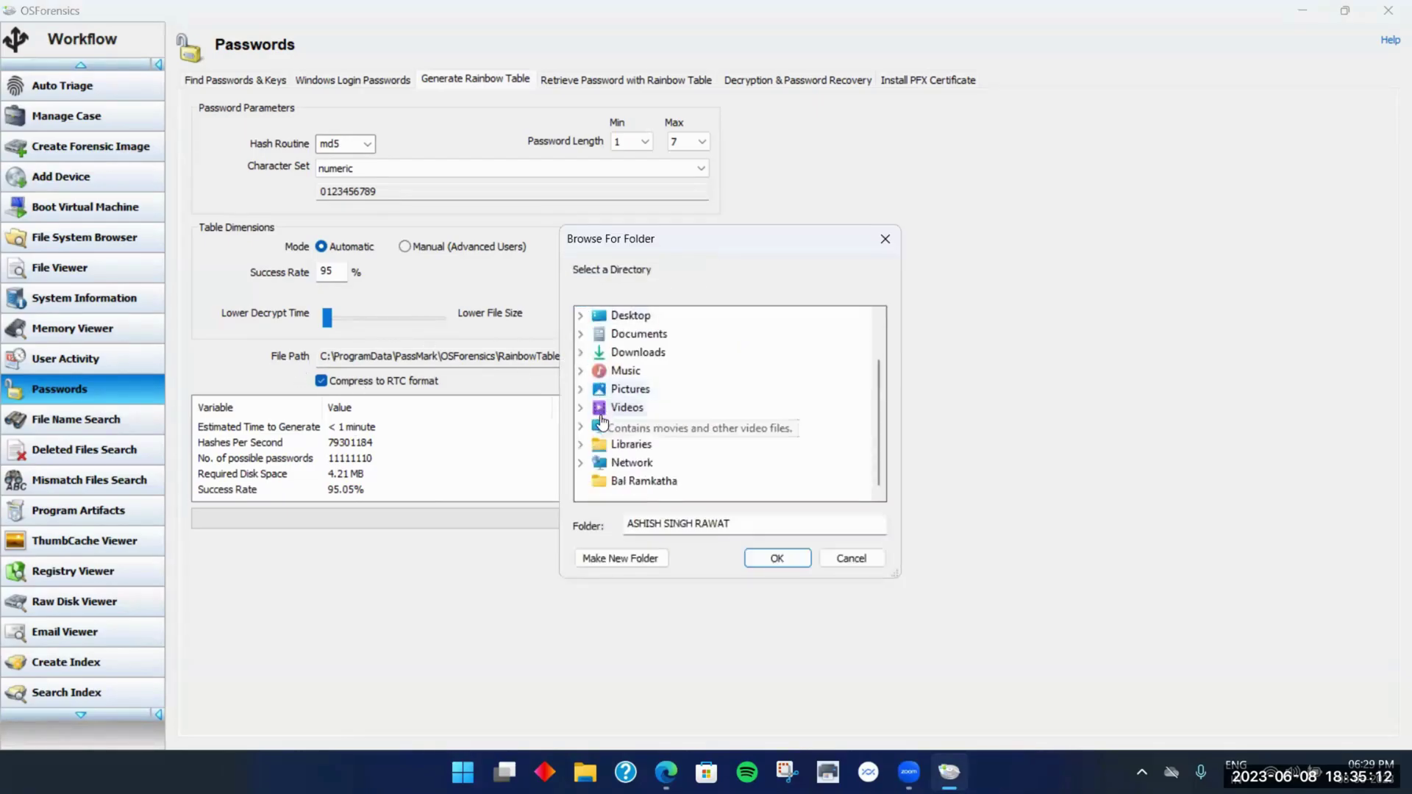
click(581, 426)
click(599, 463)
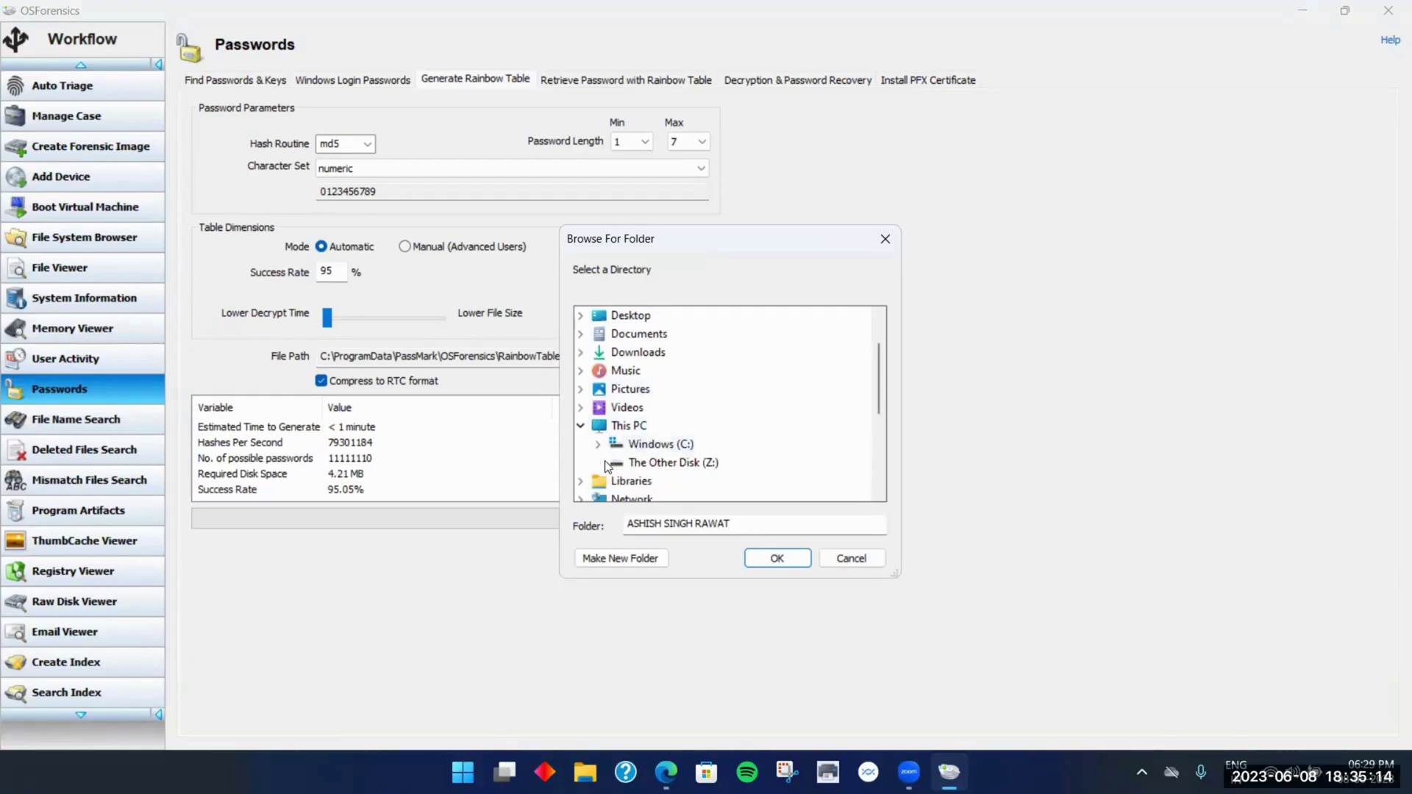
click(683, 427)
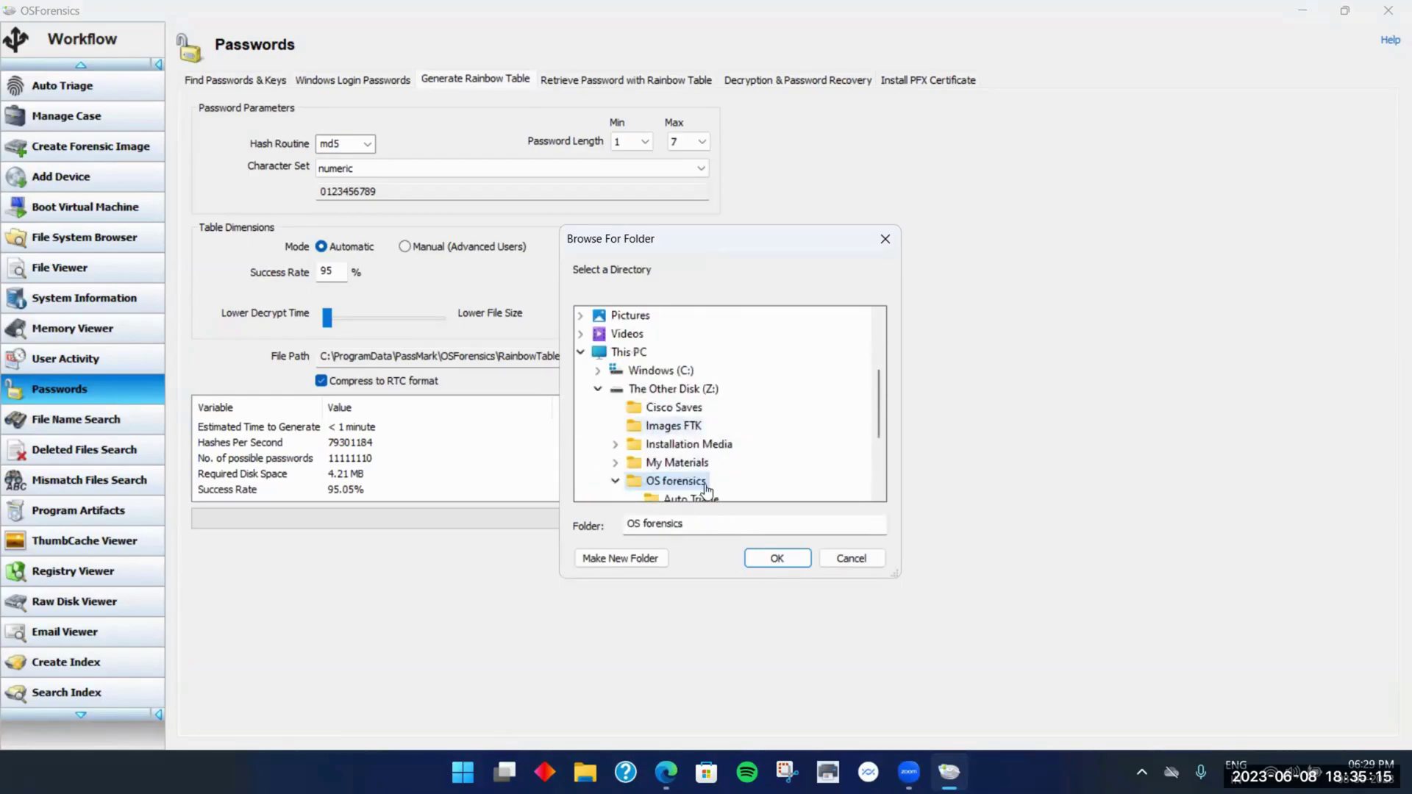
click(776, 558)
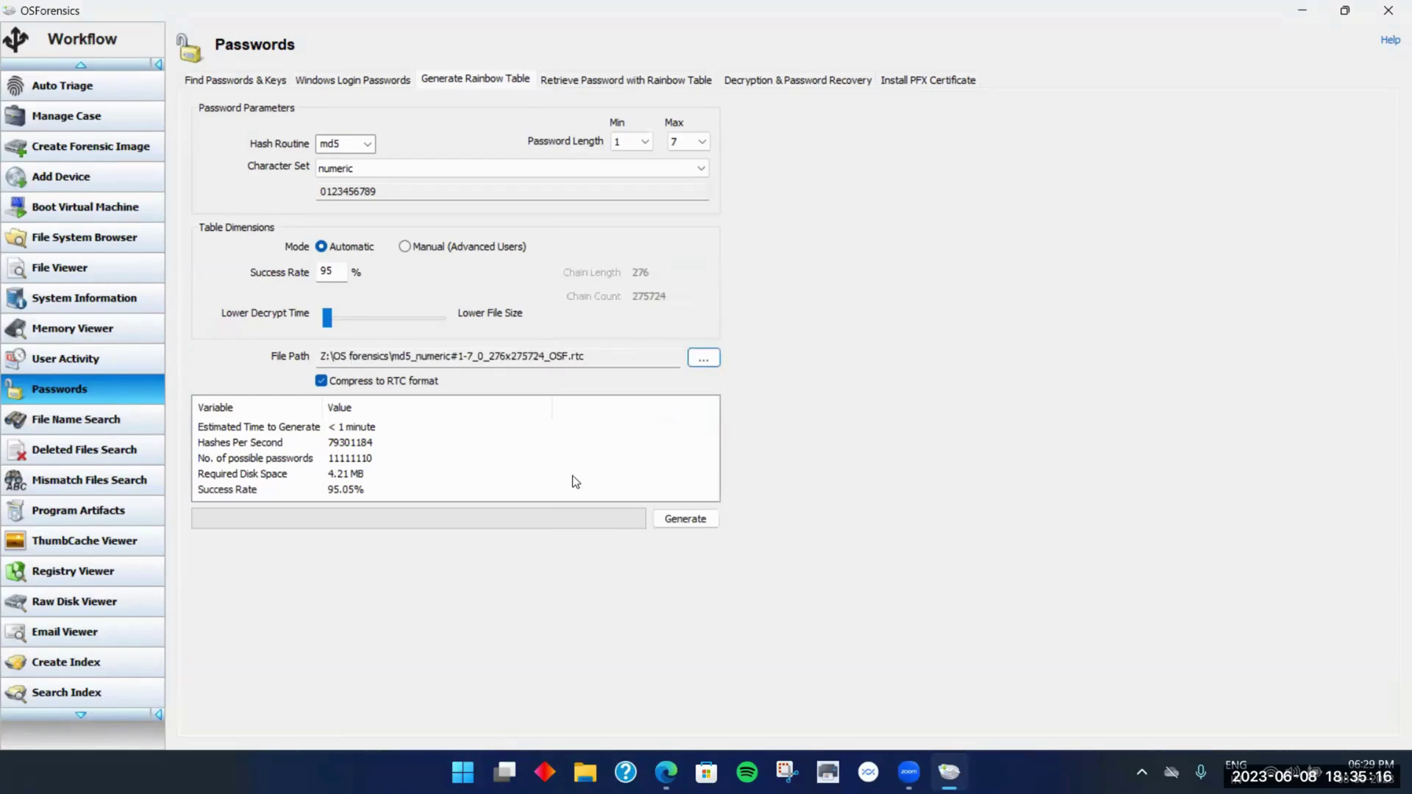
click(697, 520)
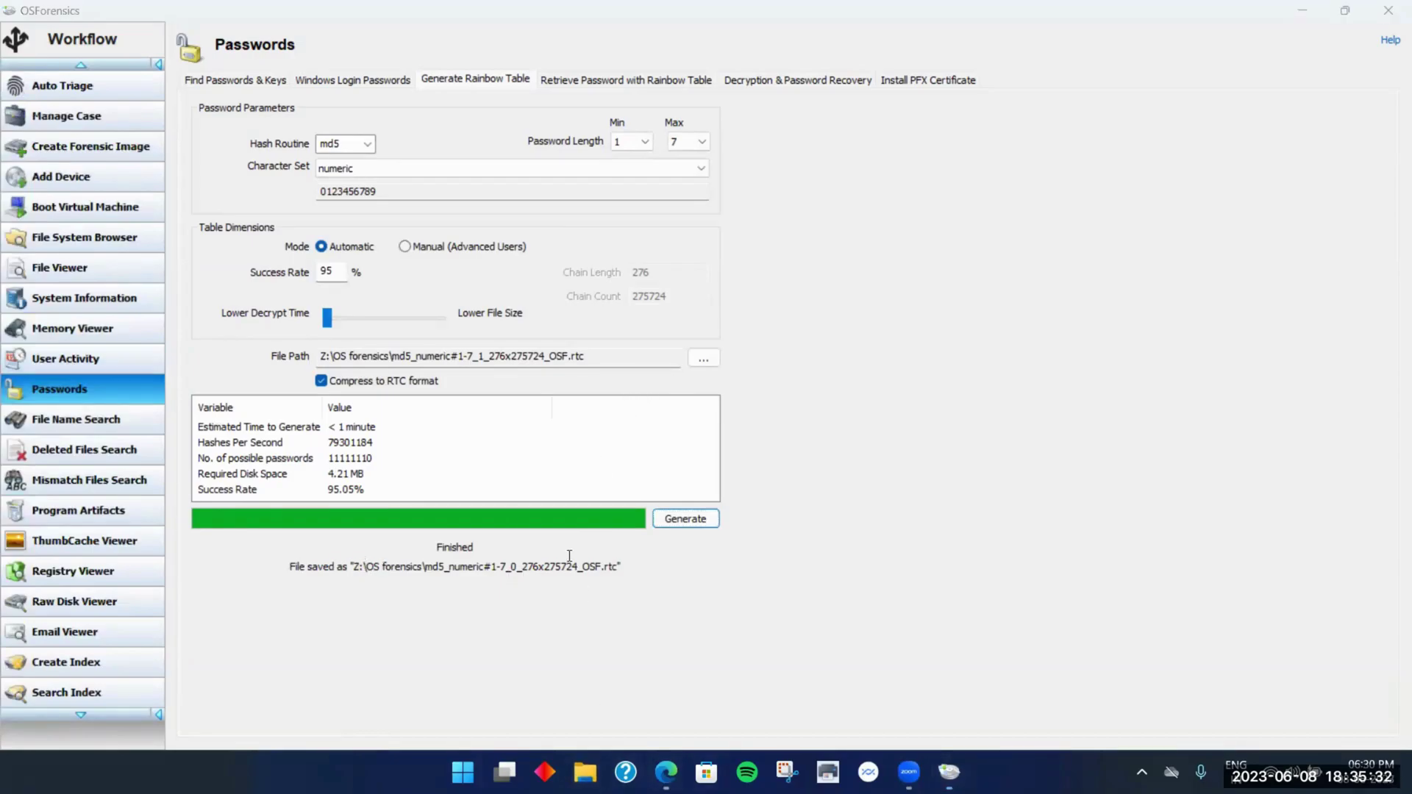
Switch to File Explorer, open the OS forensics folder on The Other Disk (Z:) and widen its Name column
click(586, 772)
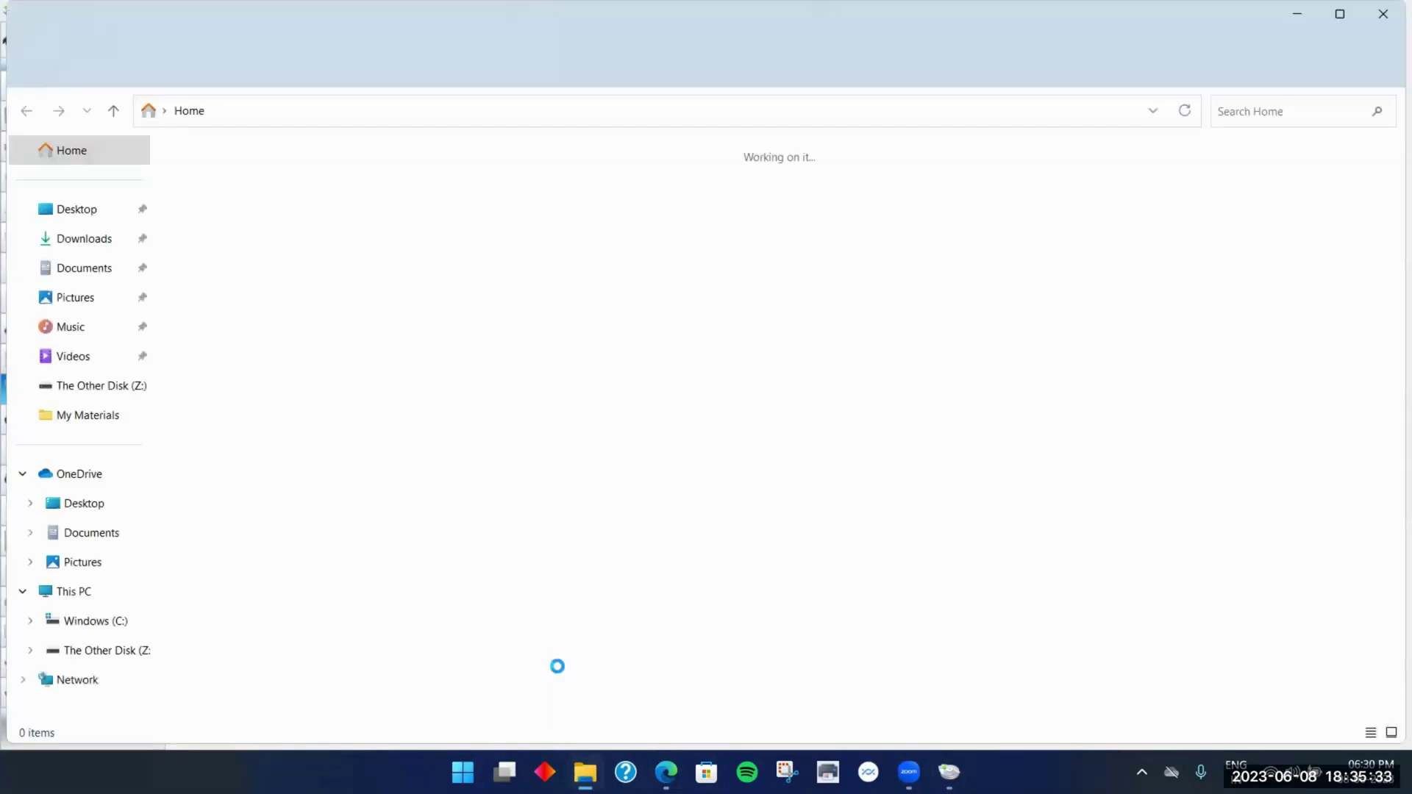
click(143, 650)
double_click(652, 214)
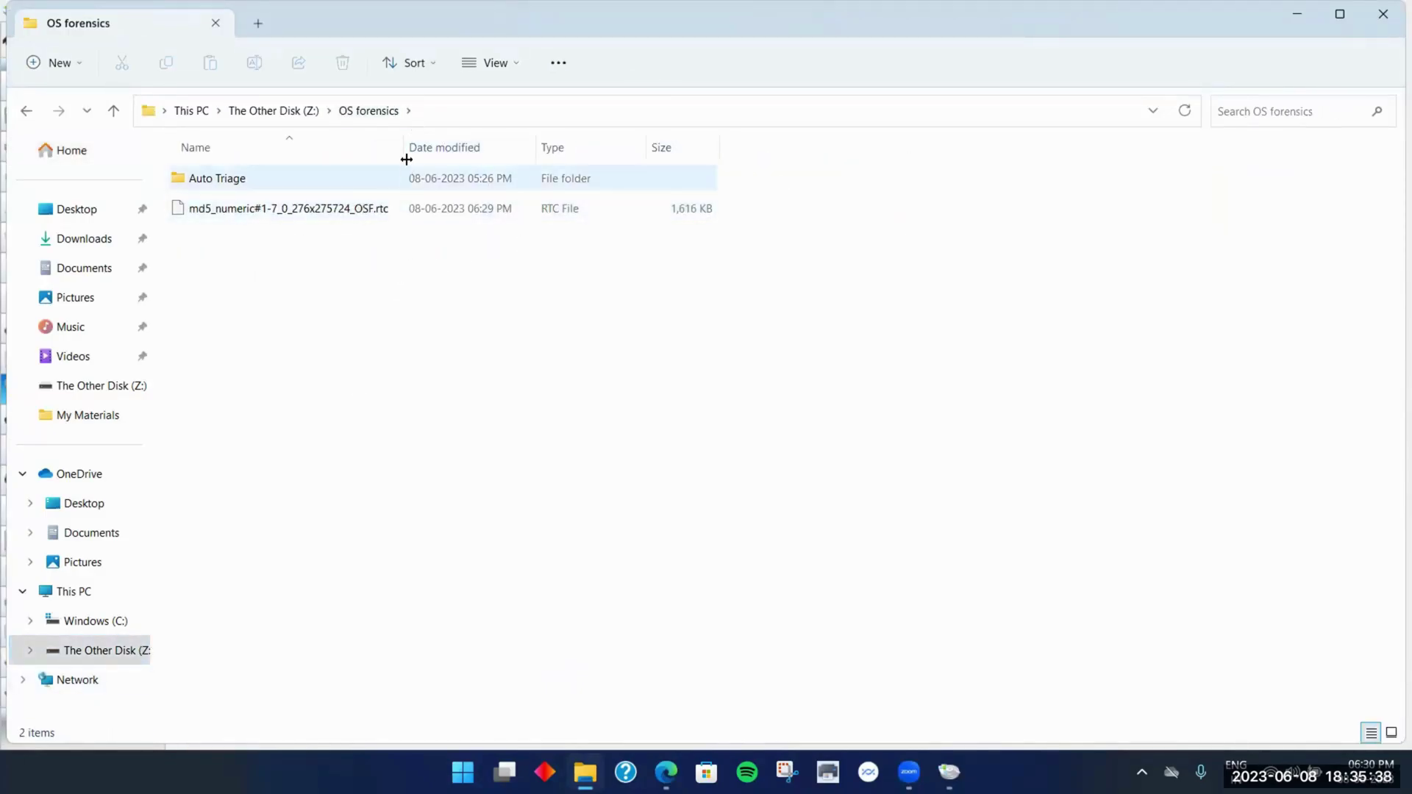
drag(408, 134, 644, 147)
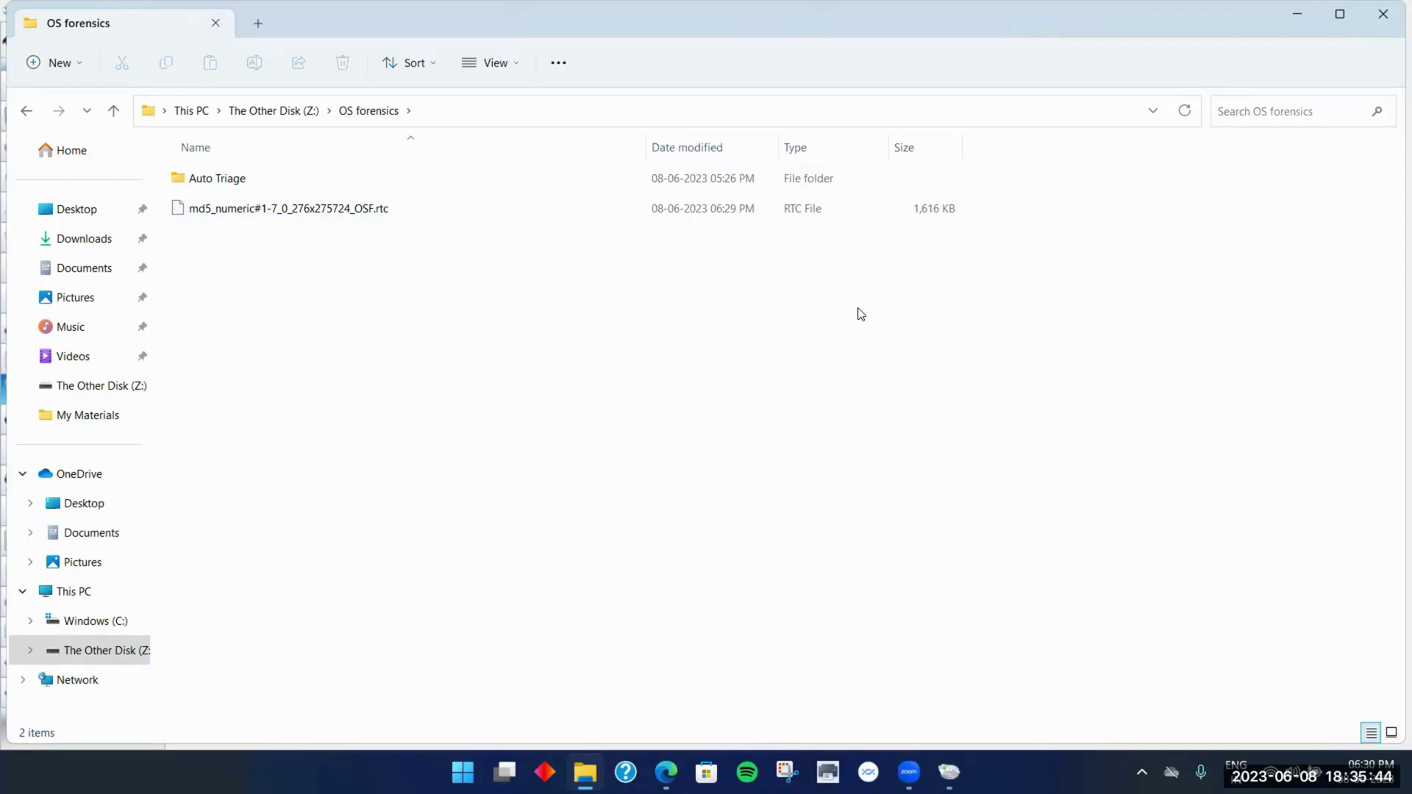
Open the generated md5_numeric .rtc rainbow table file in Notepad just once, look through its contents and close it
click(274, 210)
right_click(273, 210)
click(306, 248)
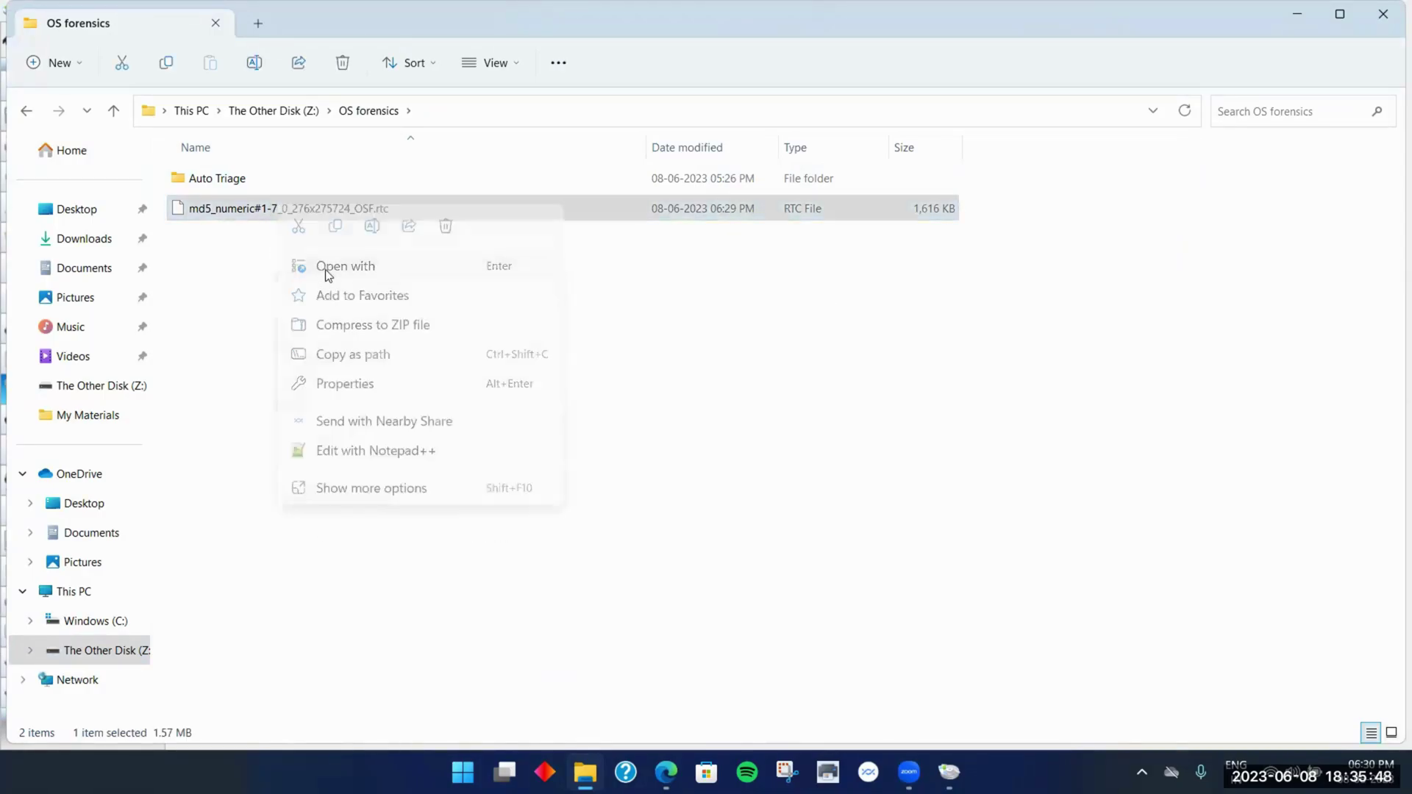
click(605, 303)
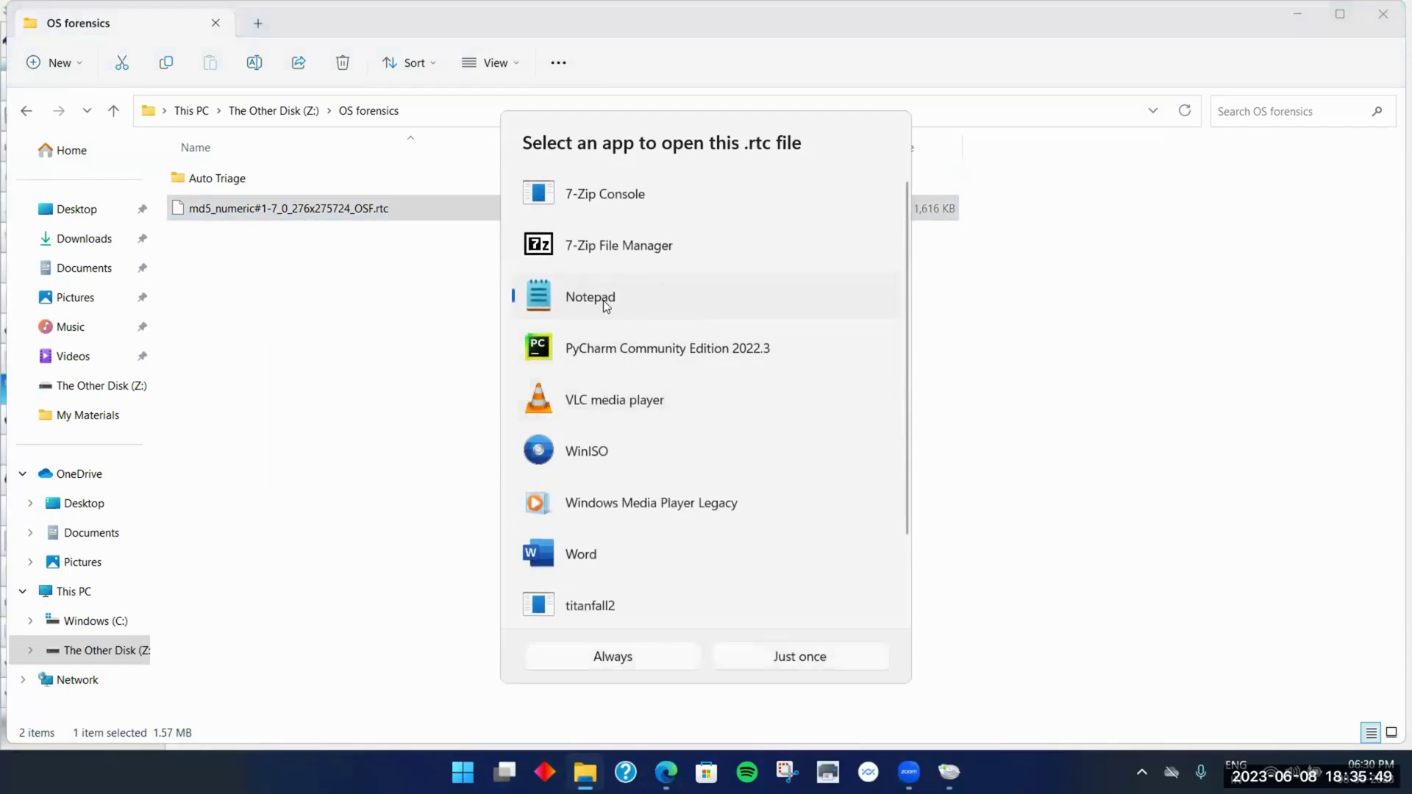
click(814, 656)
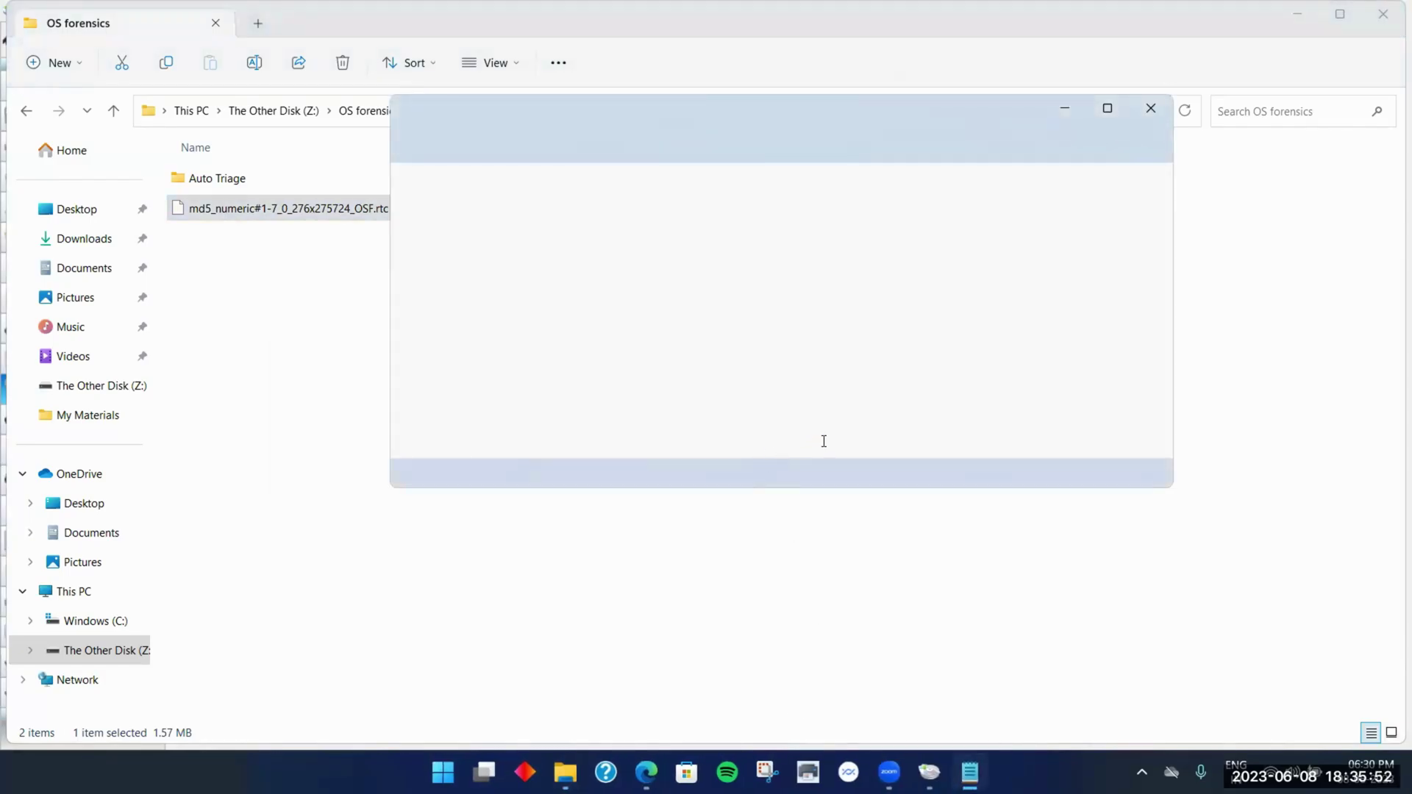
scroll(823, 428, down, 10)
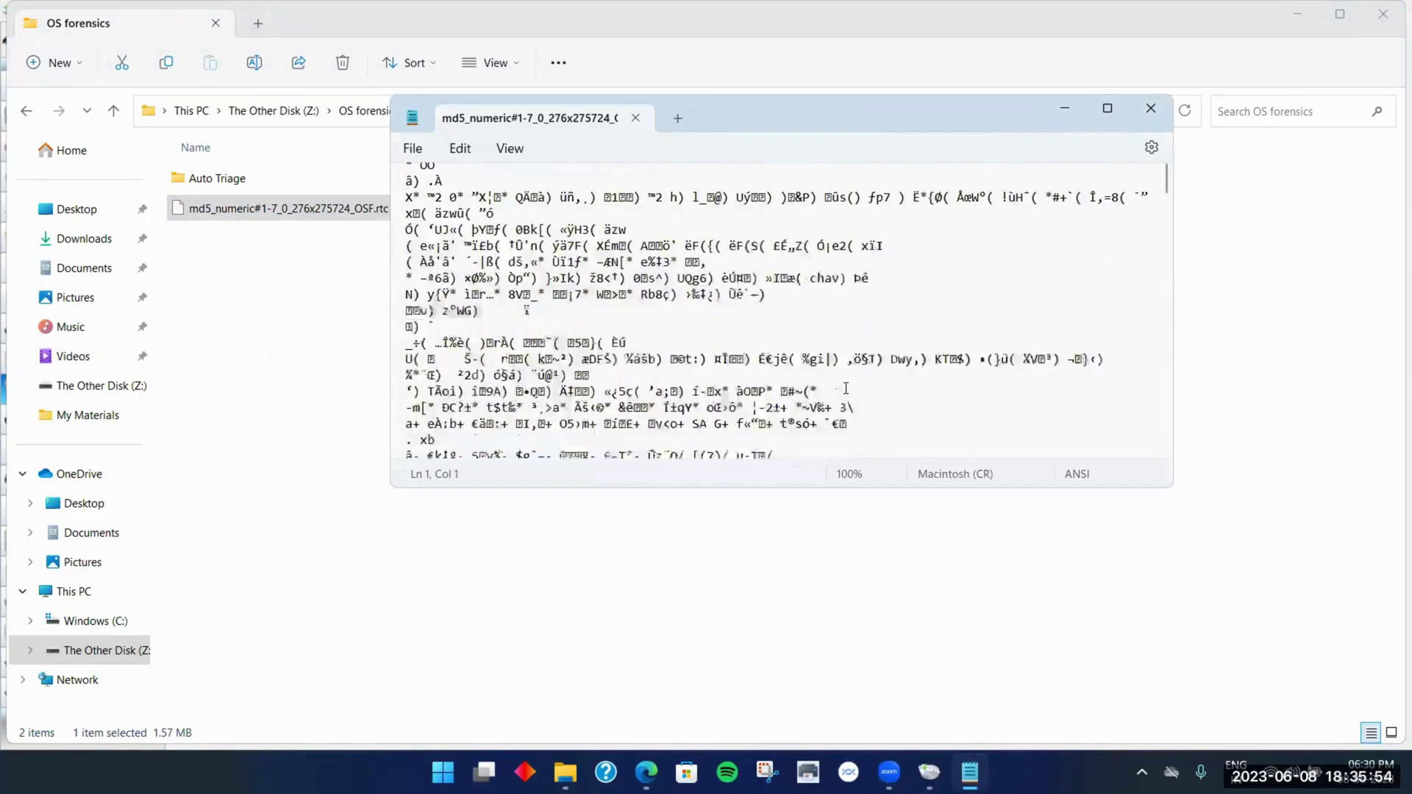
scroll(850, 388, down, 10)
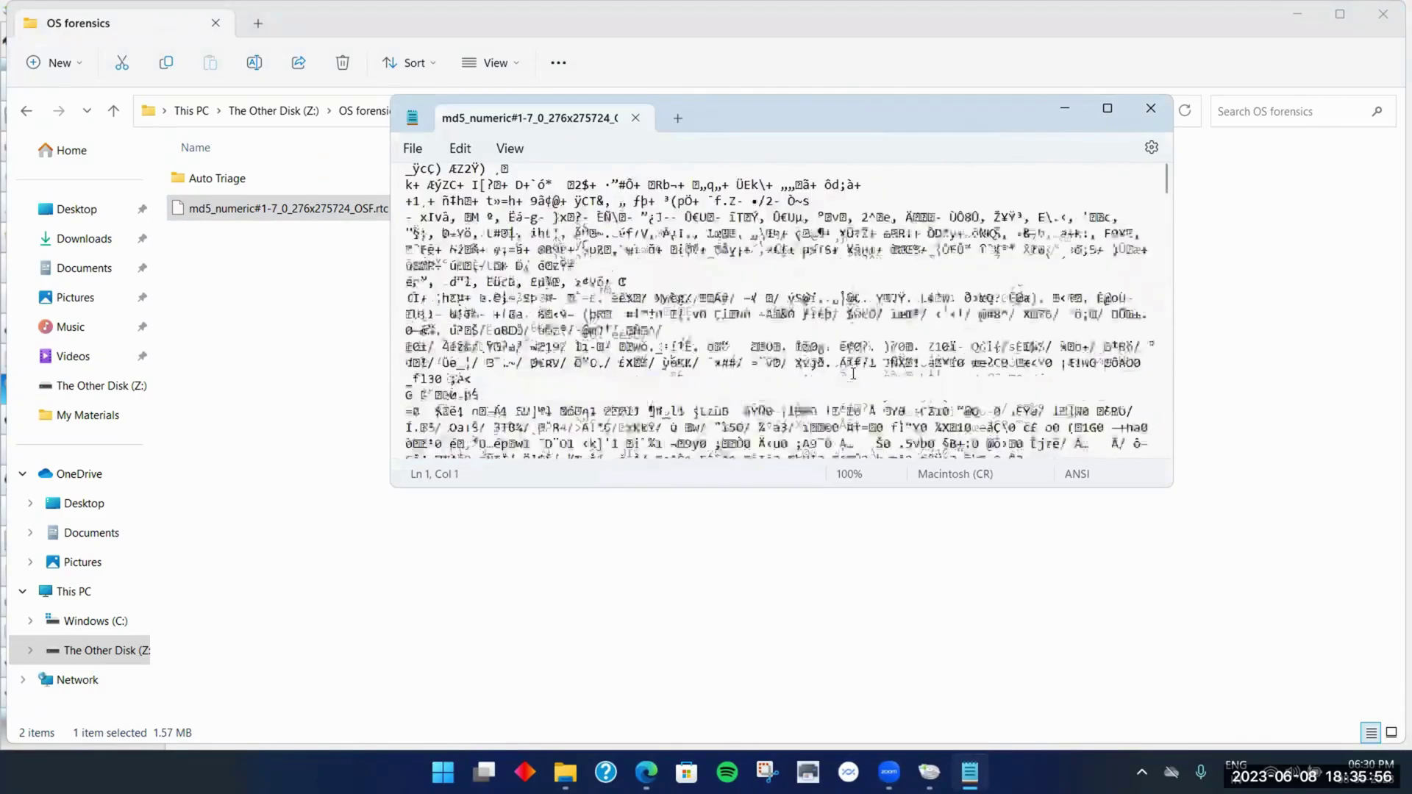
scroll(853, 378, down, 4)
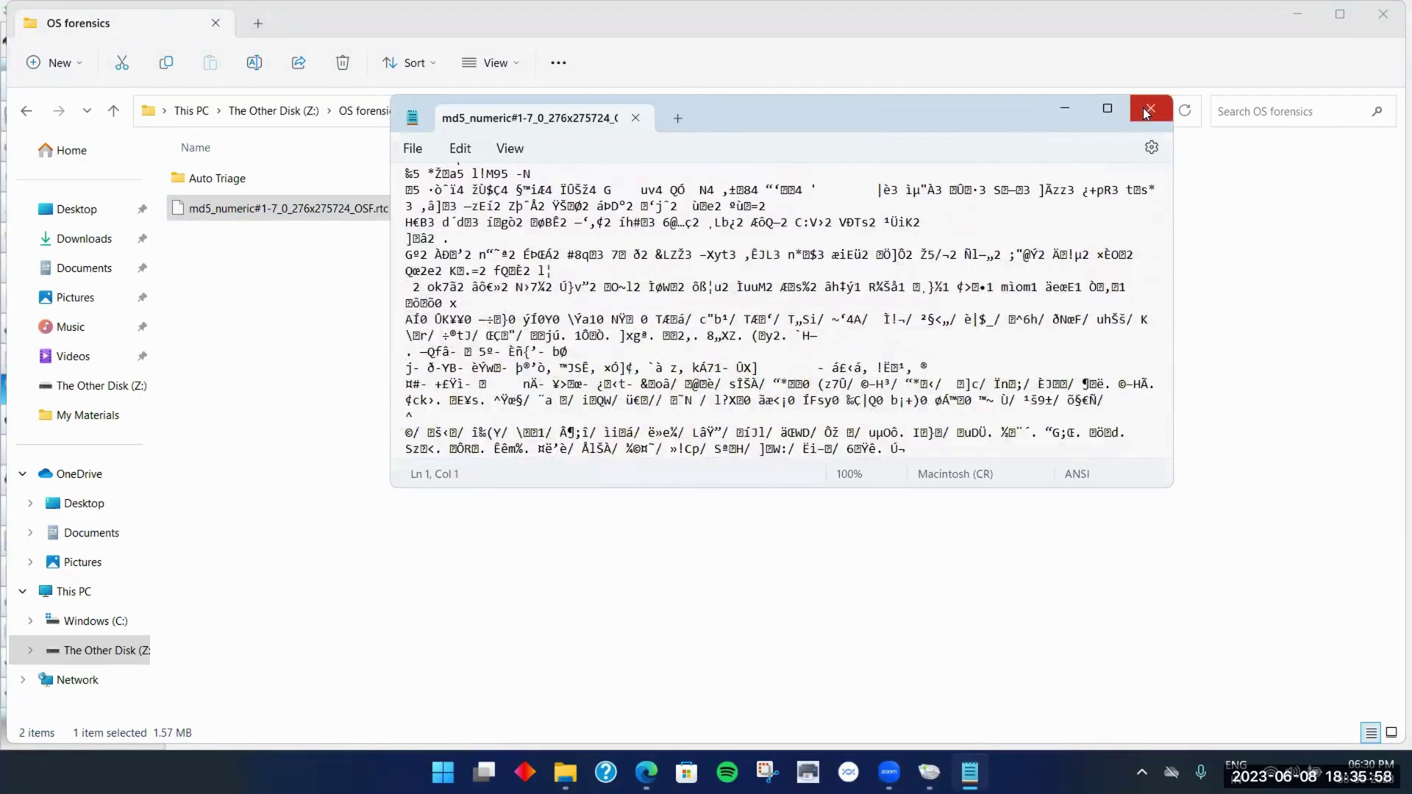
scroll(1045, 343, down, 1)
scroll(779, 309, down, 5)
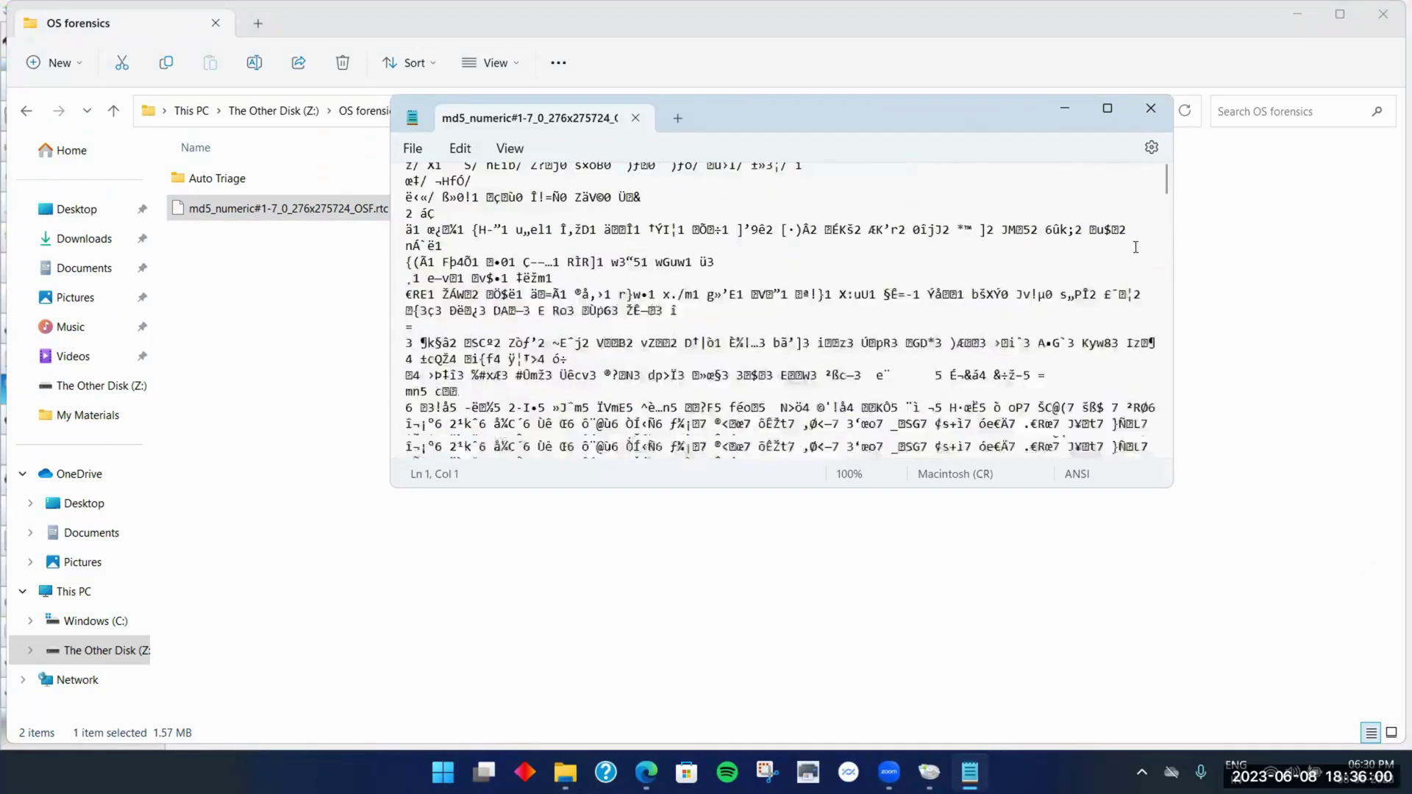
click(1151, 109)
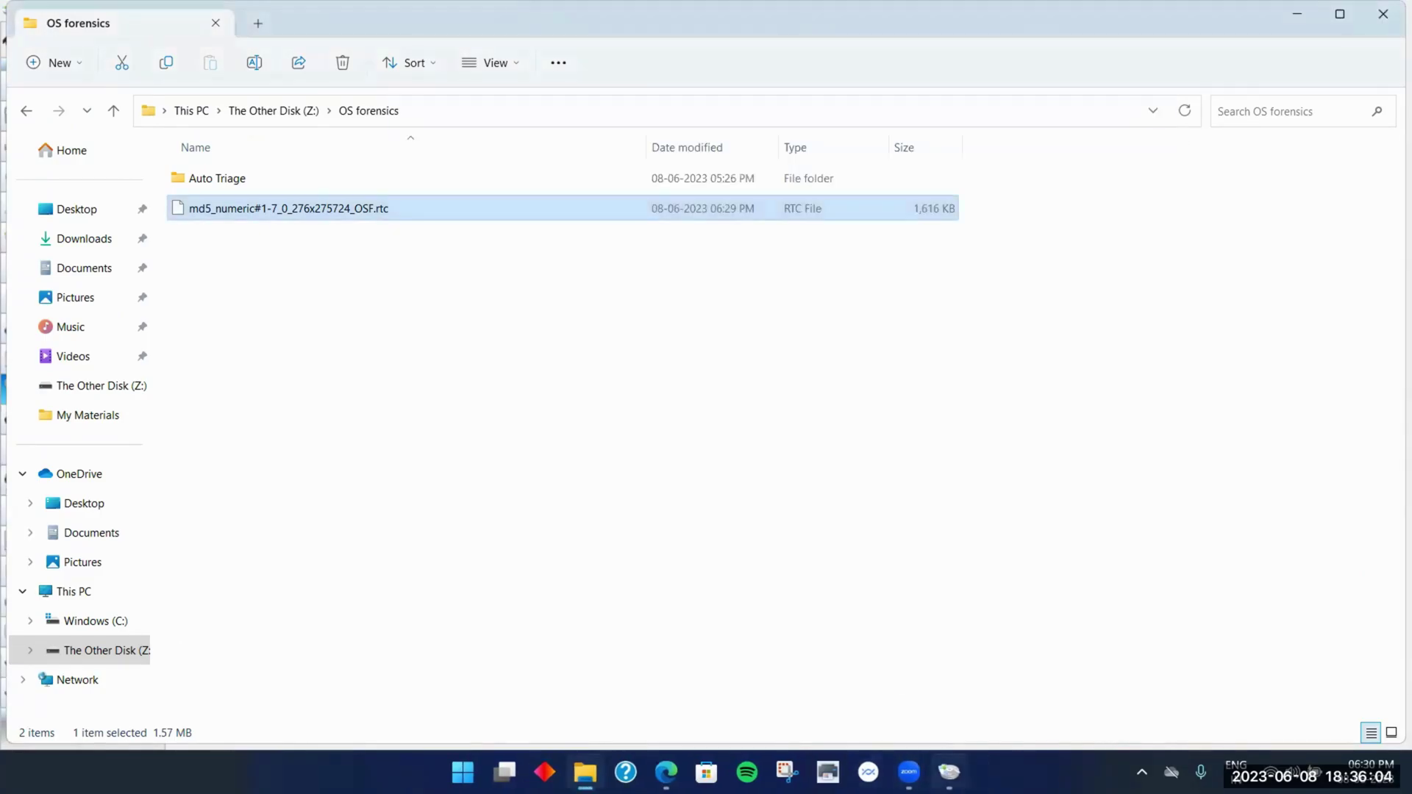
Reopen the .rtc rainbow table file in Notepad from the OS forensics folder, maximize the window and examine its contents
click(949, 772)
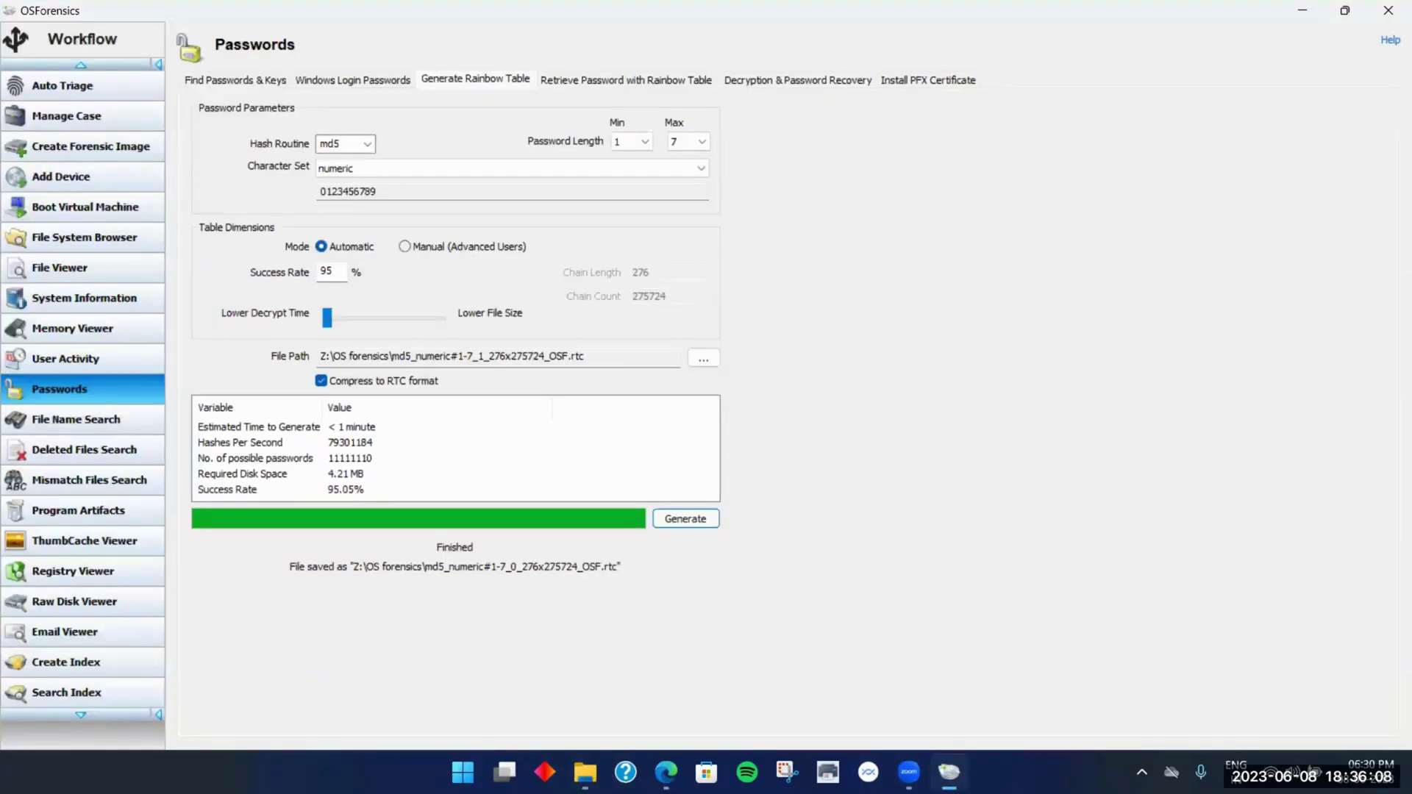
click(933, 772)
right_click(479, 212)
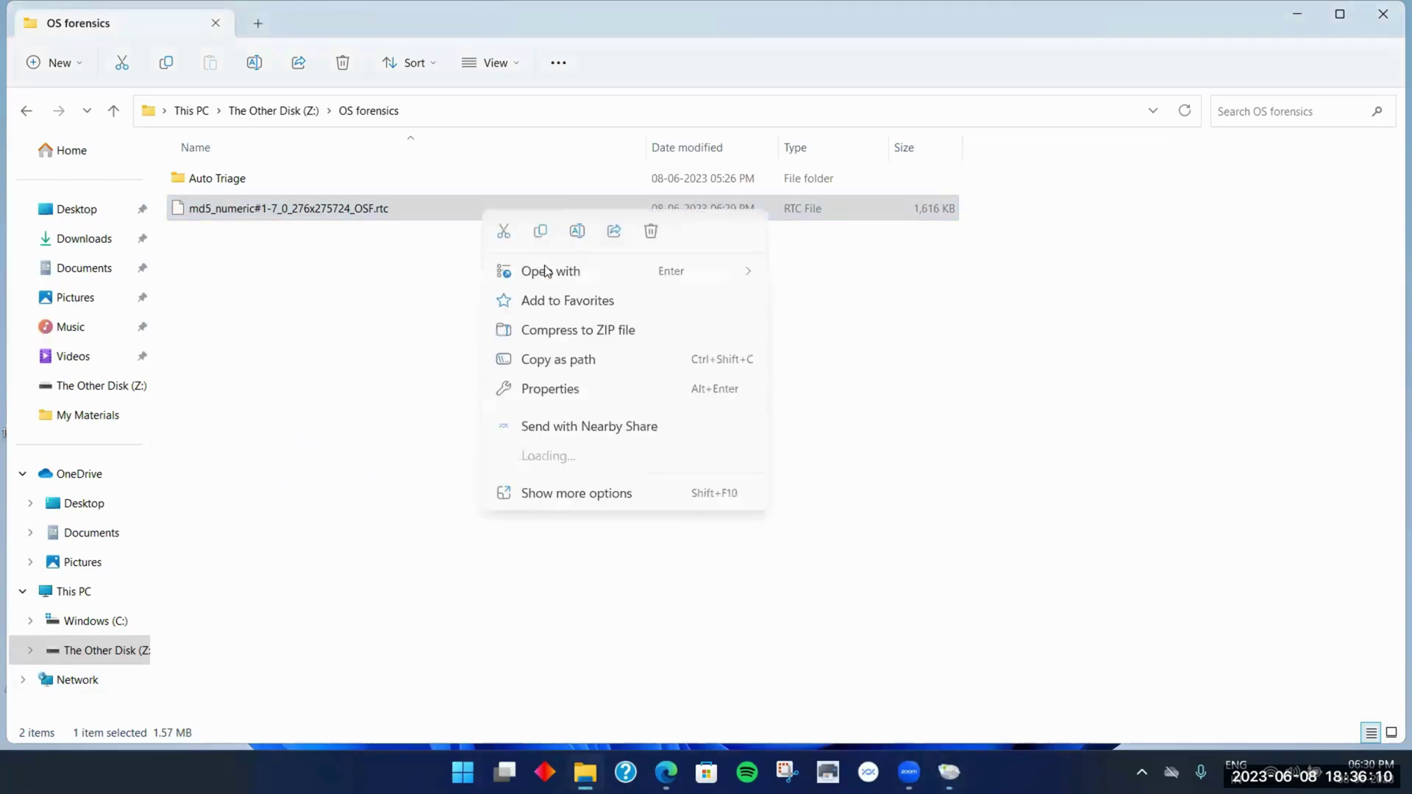
mouse_move(570, 273)
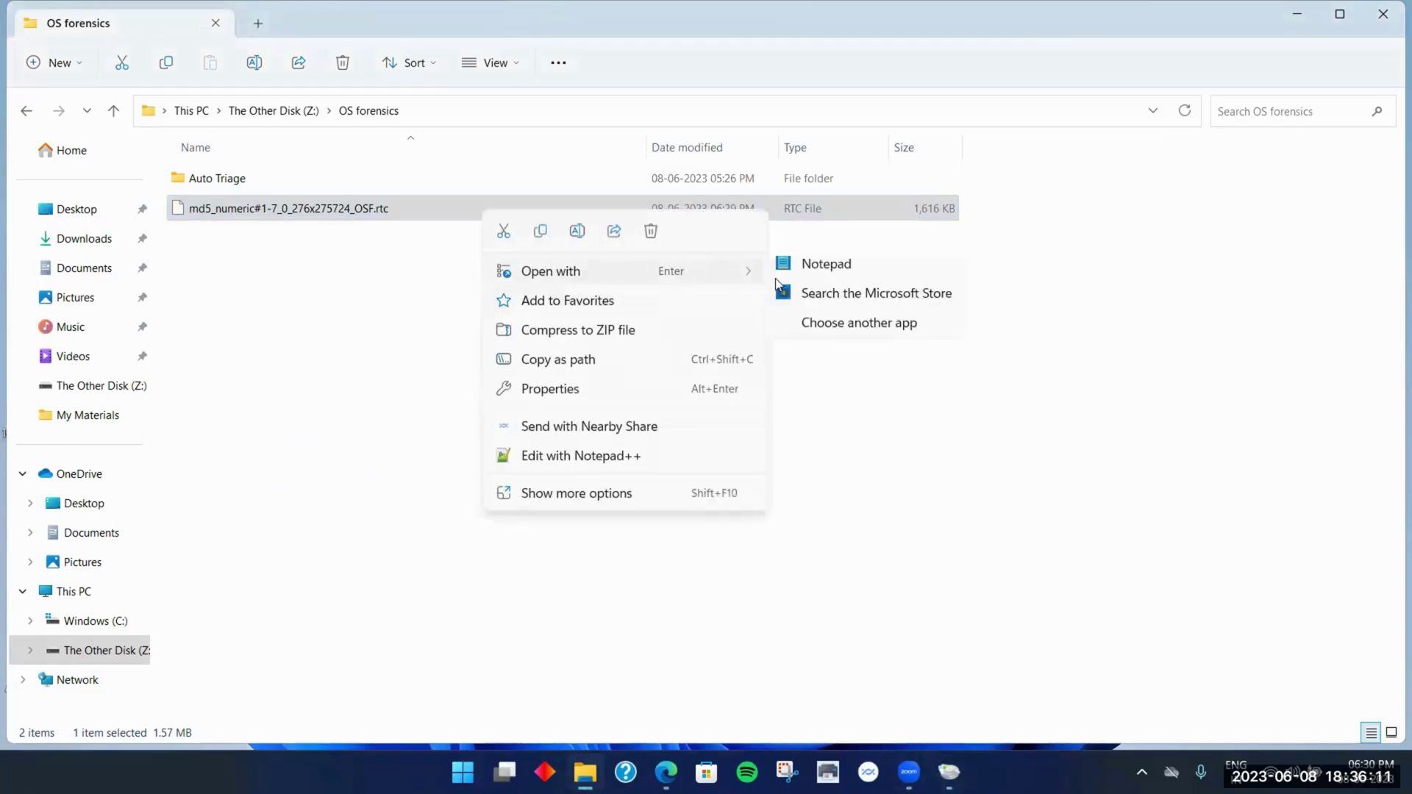
click(822, 280)
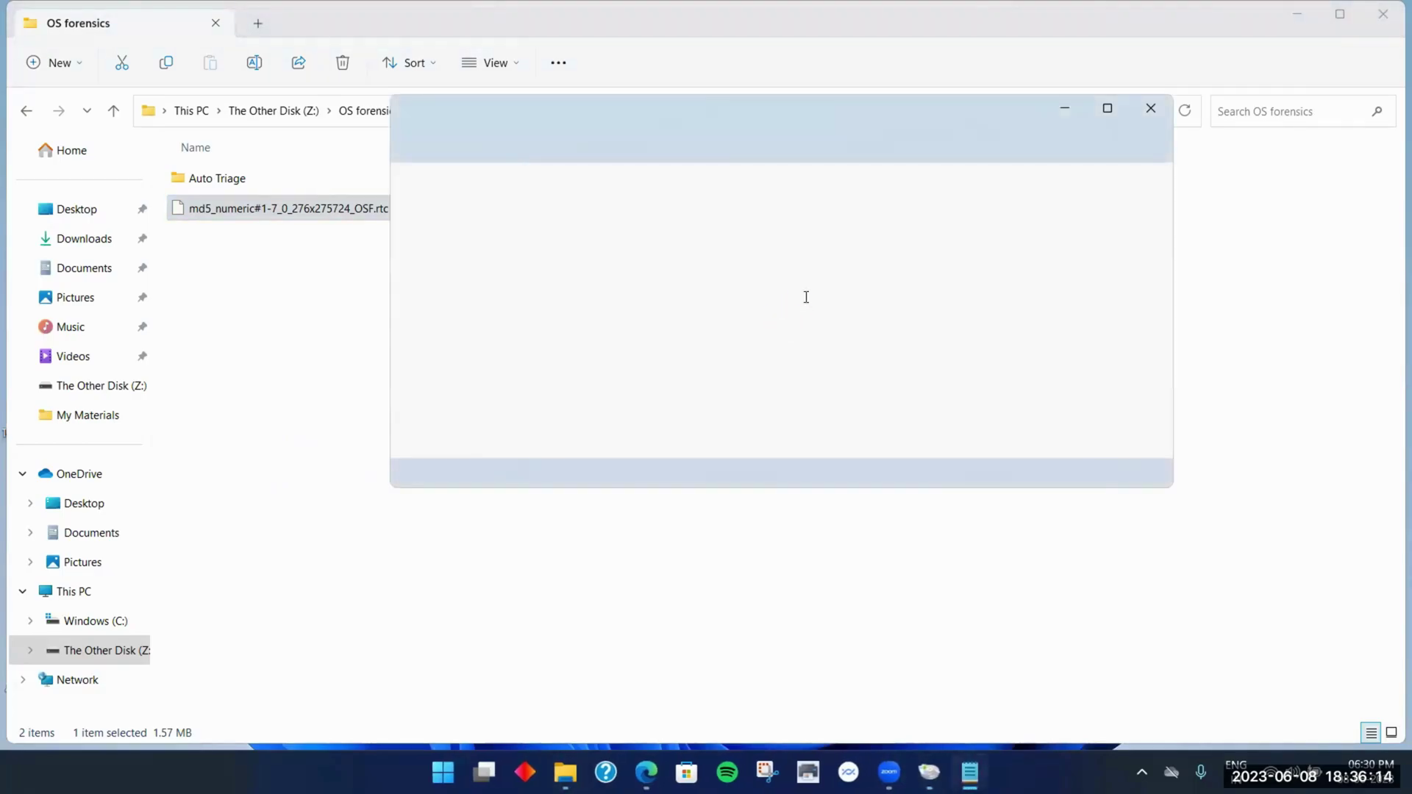
click(1107, 108)
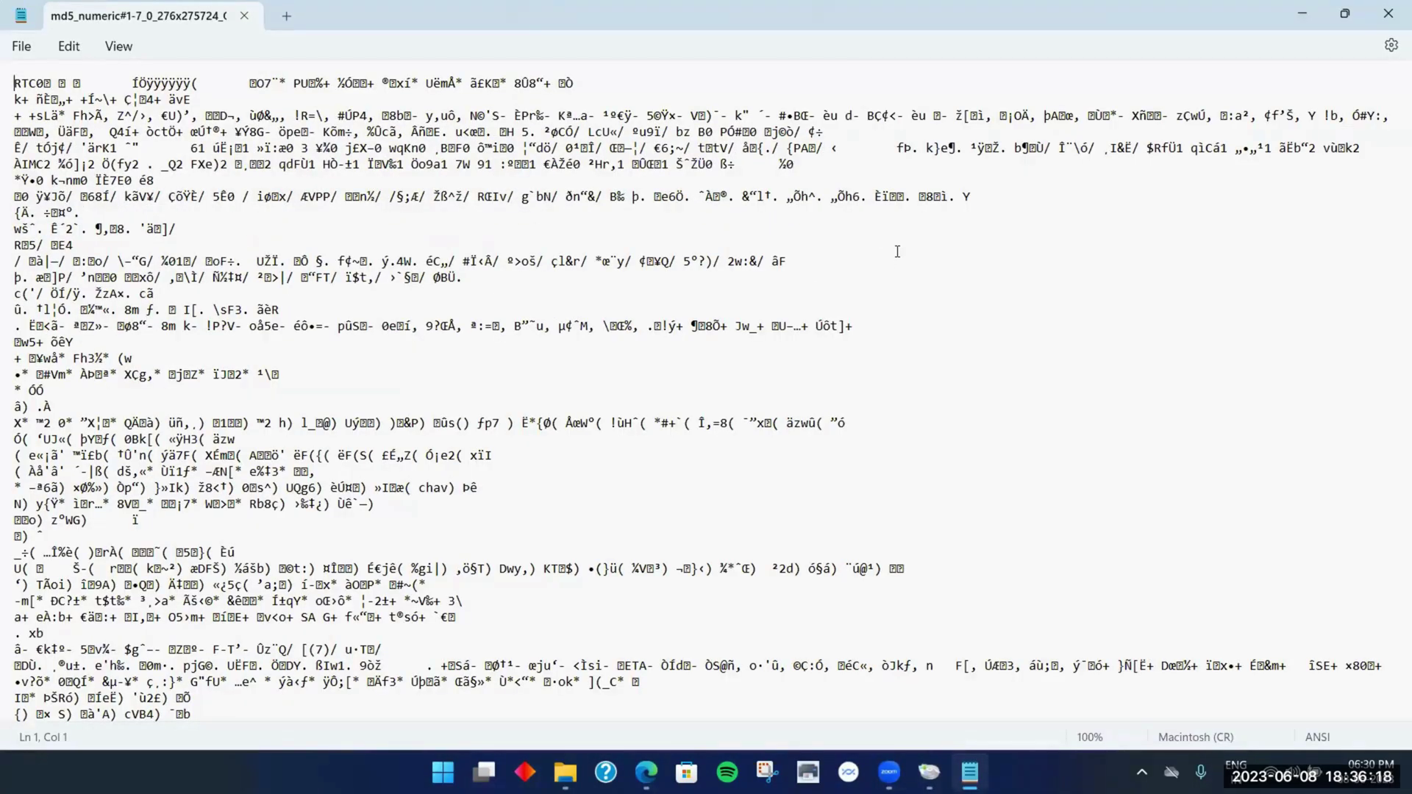
scroll(902, 250, down, 11)
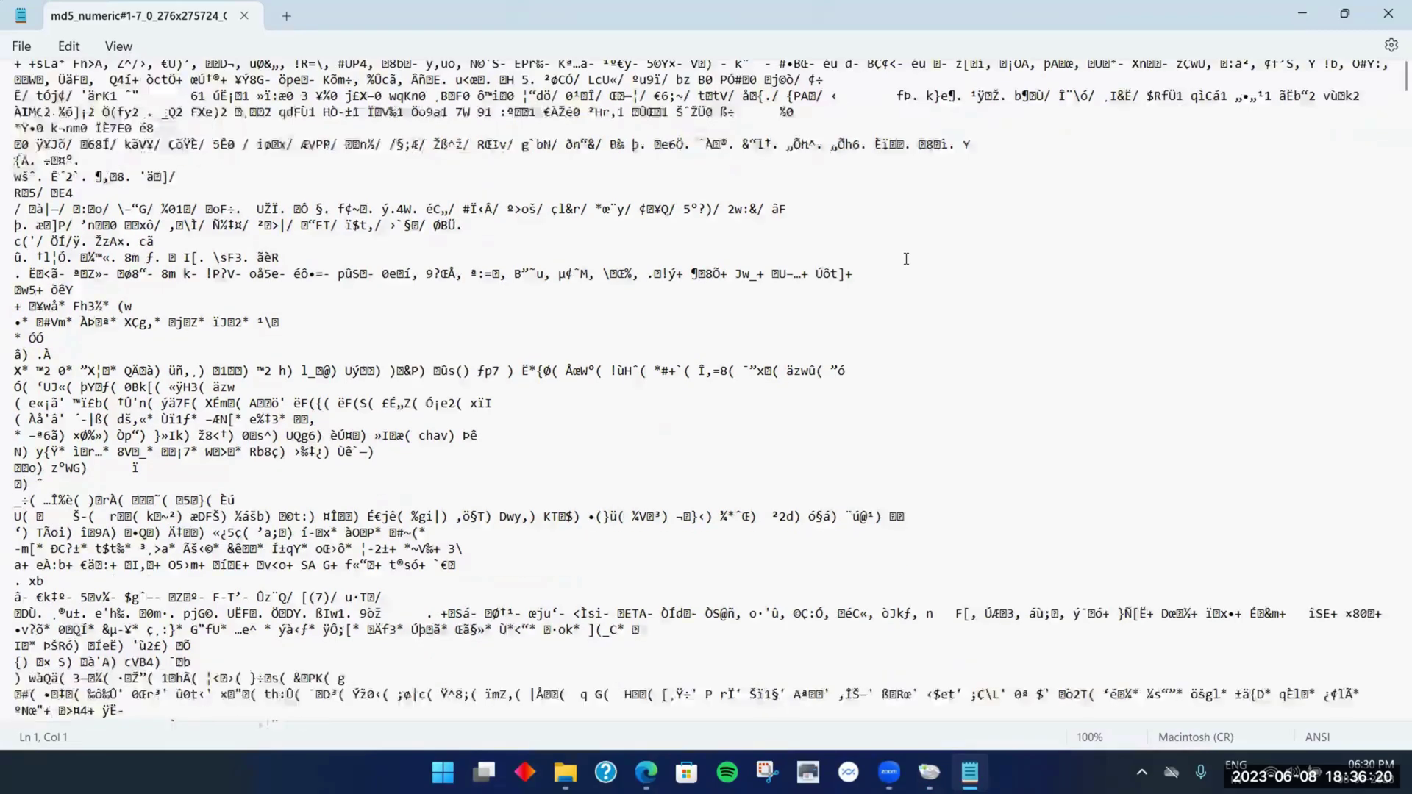
Examine the hash data further down in the open md5_numeric rainbow table file
scroll(887, 274, down, 6)
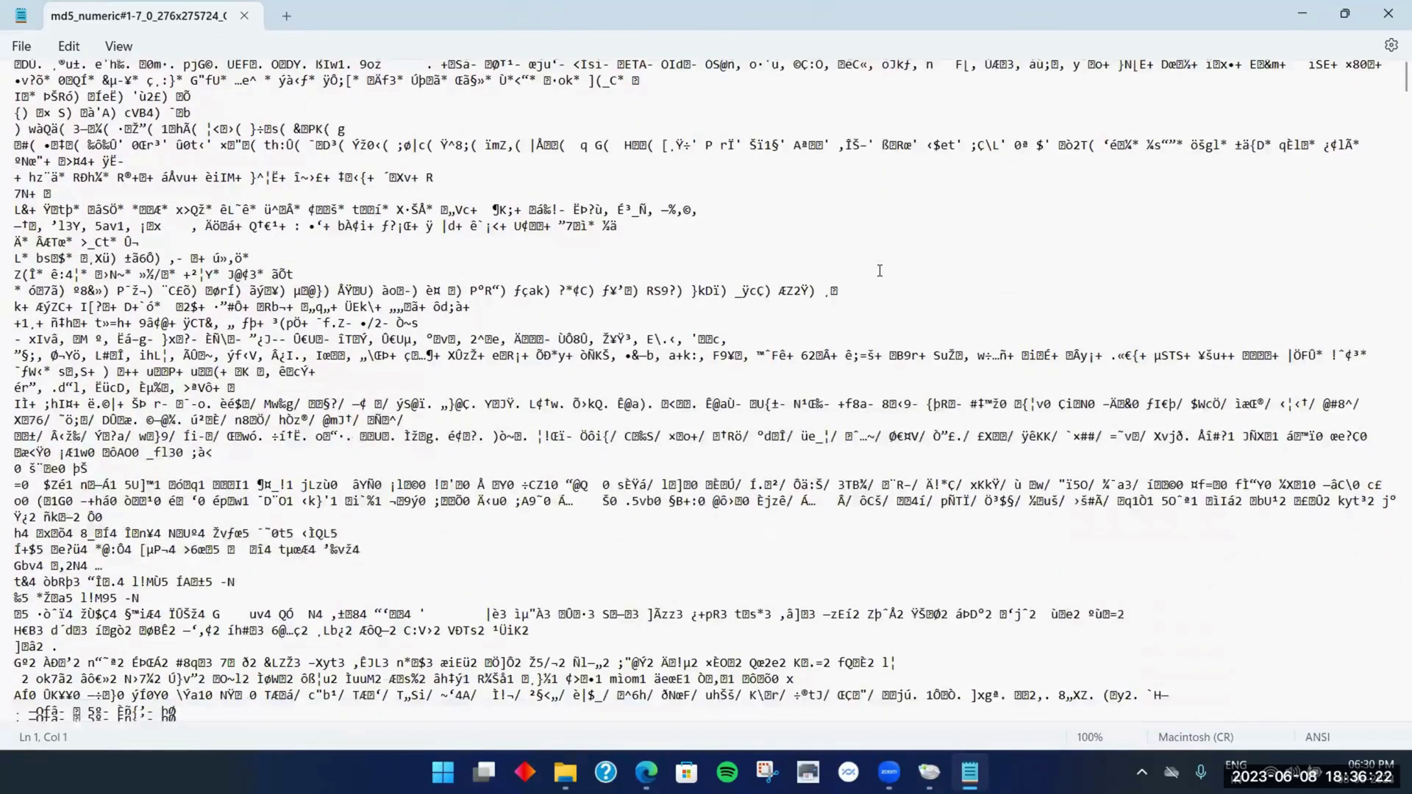
scroll(896, 259, down, 4)
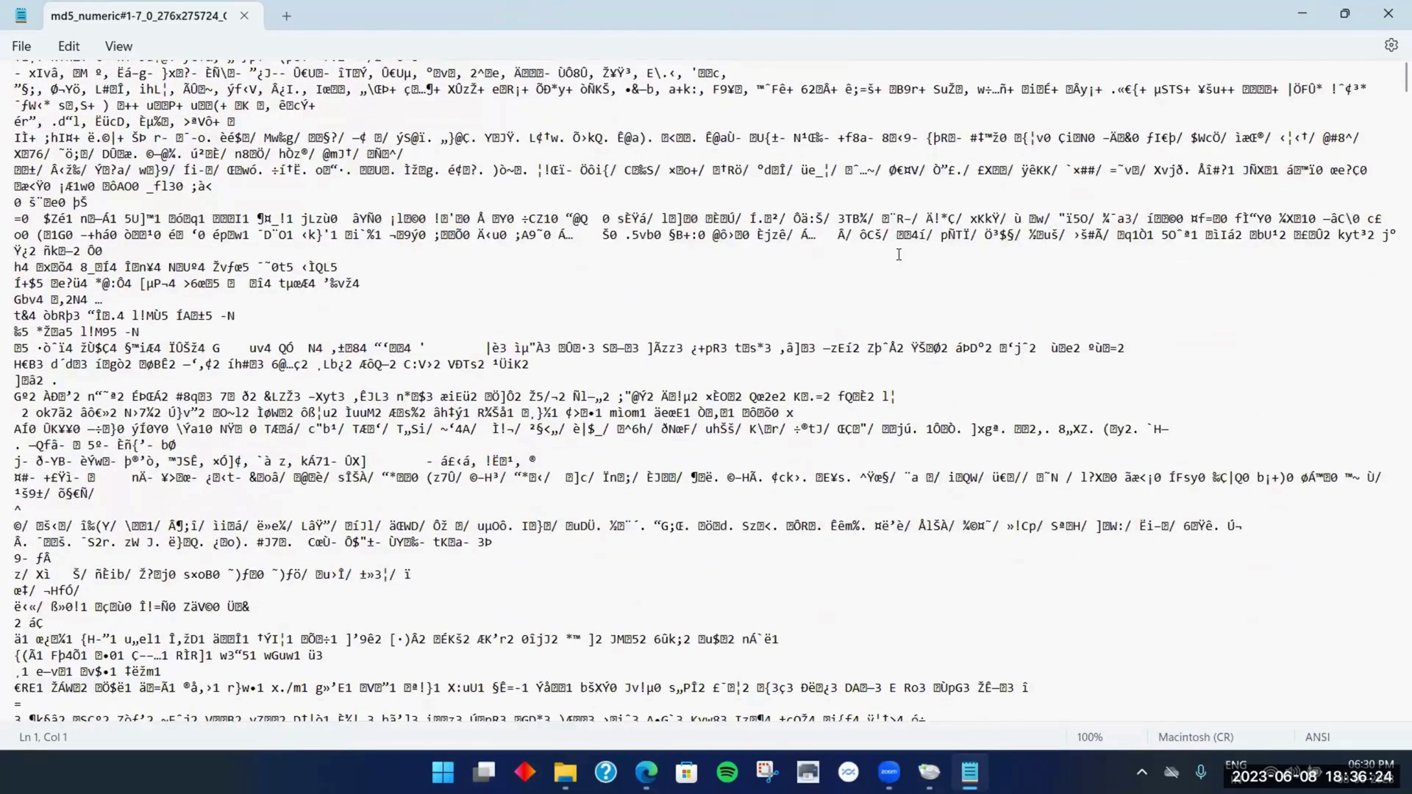
scroll(897, 253, down, 7)
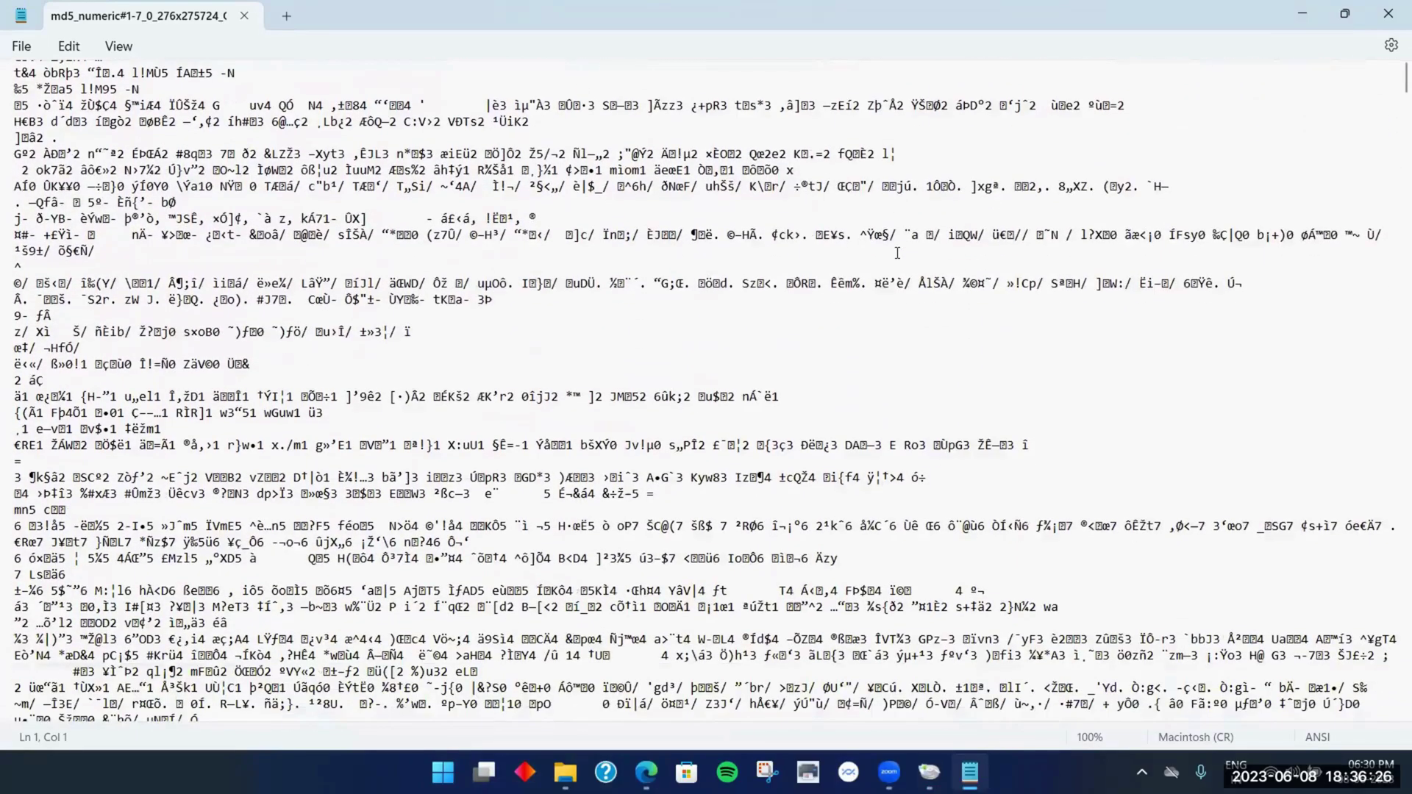
scroll(896, 251, down, 11)
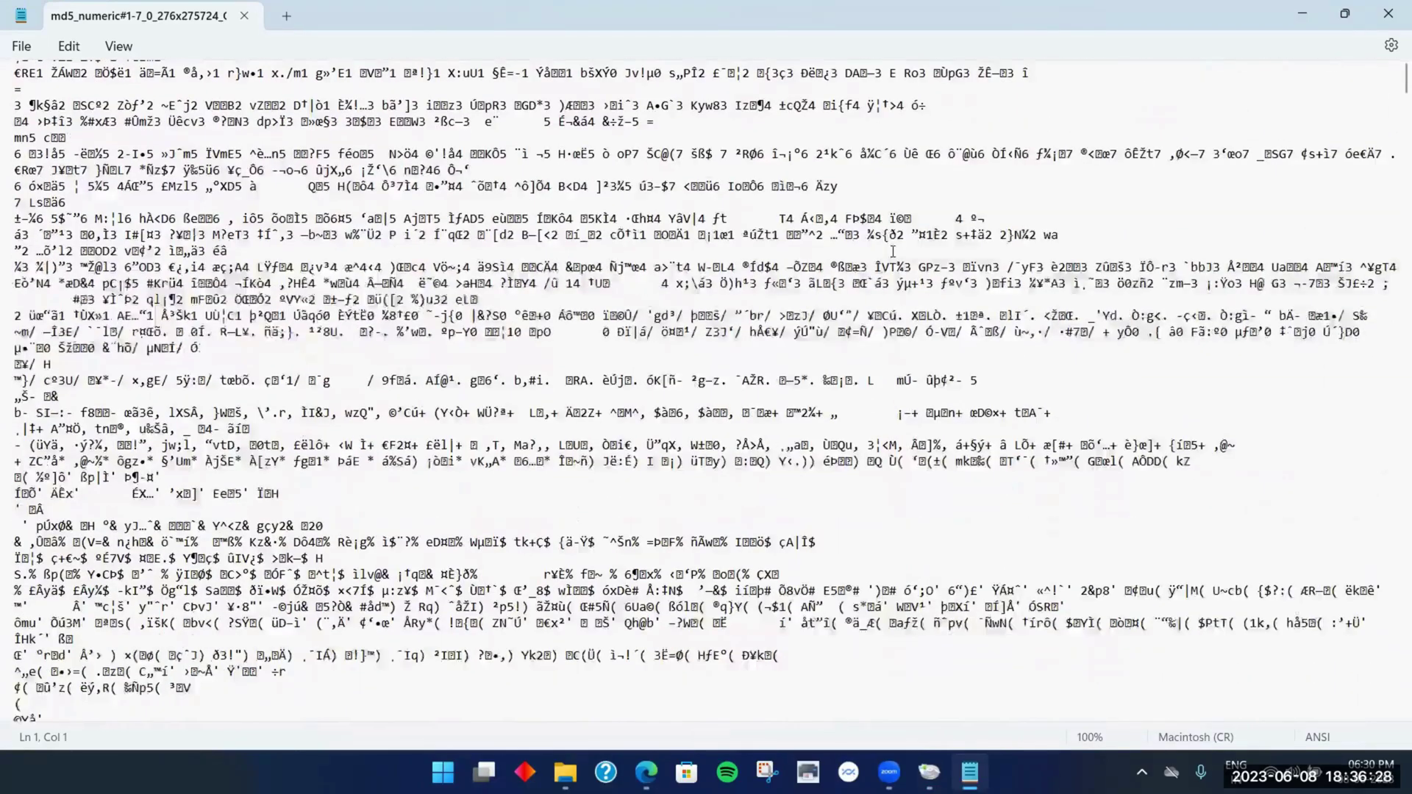
scroll(900, 250, down, 12)
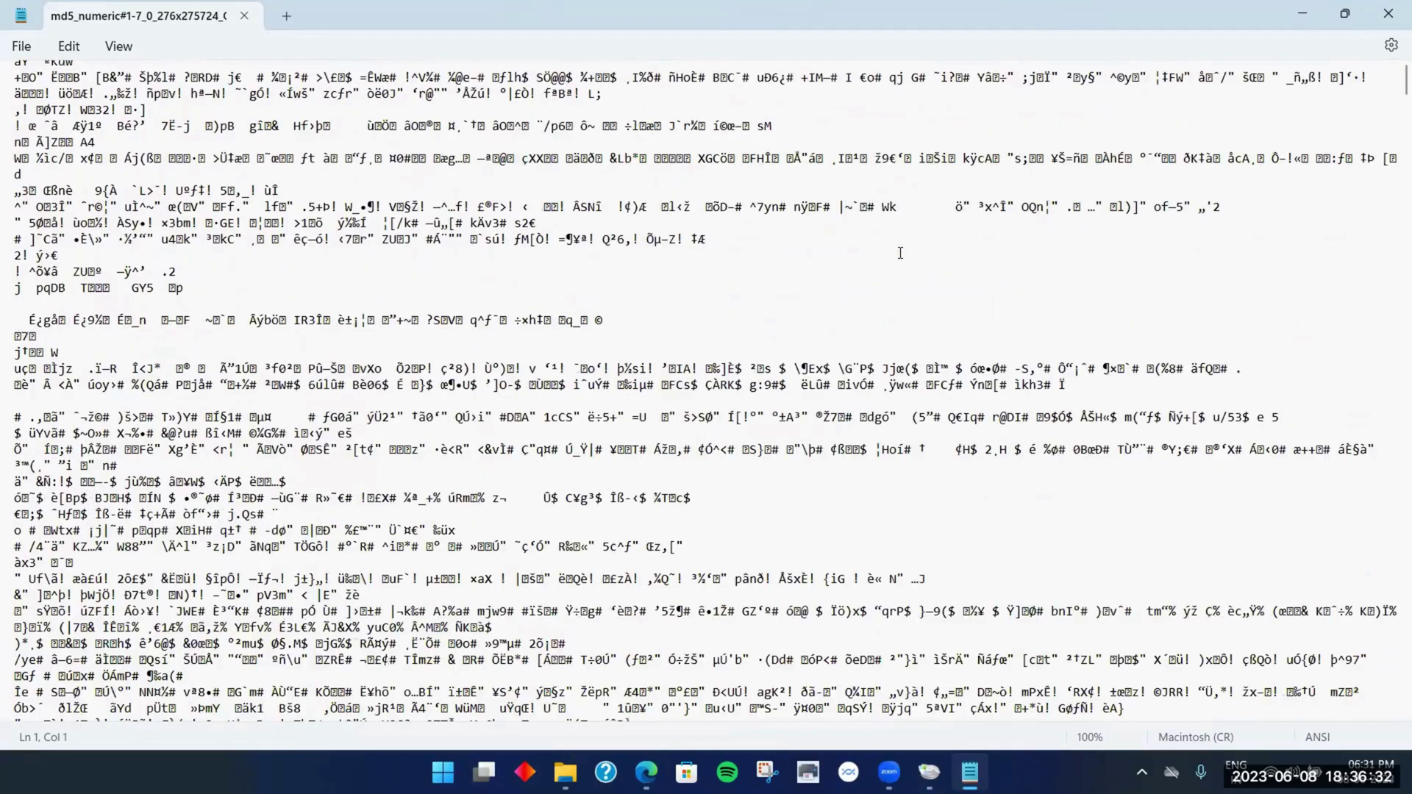
scroll(1393, 221, down, 5)
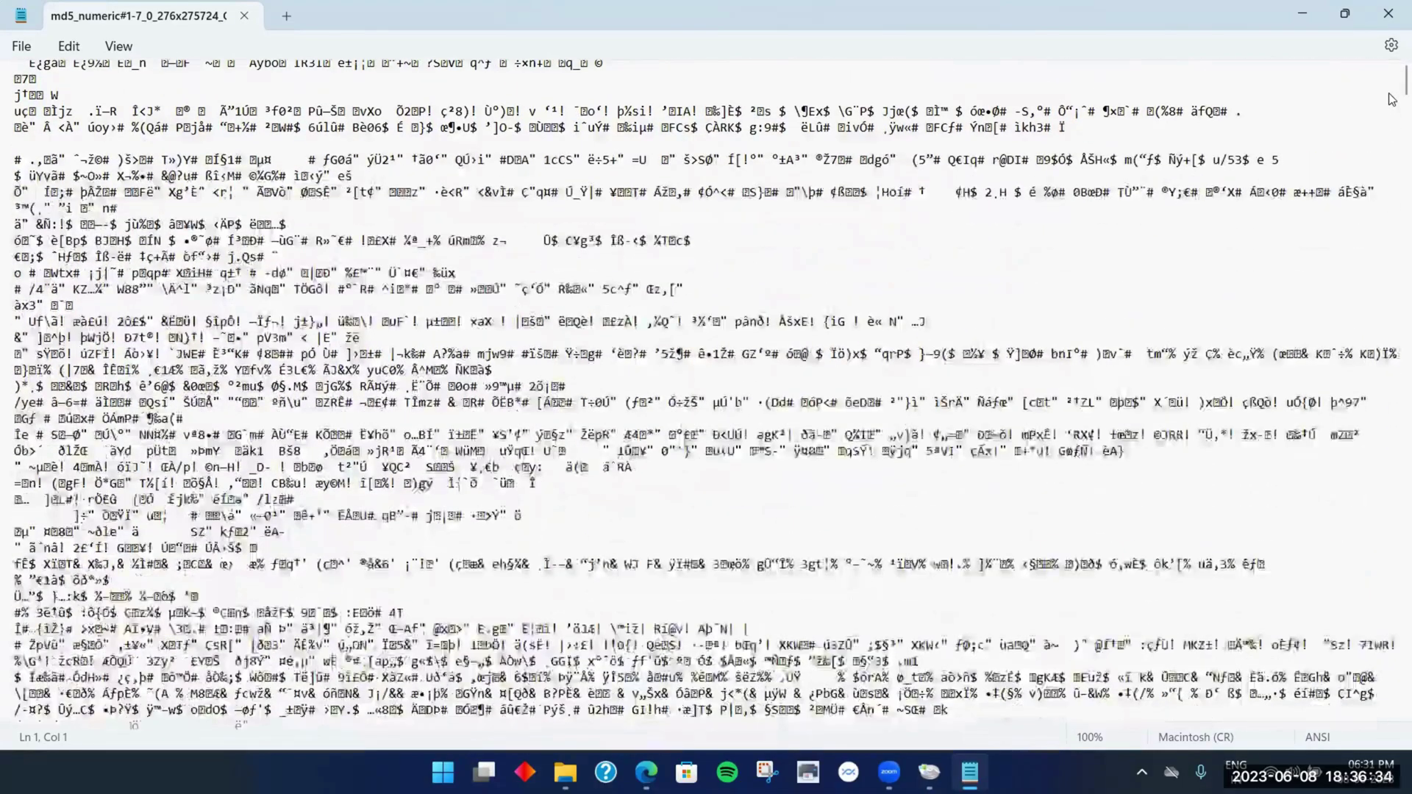
scroll(1392, 100, down, 13)
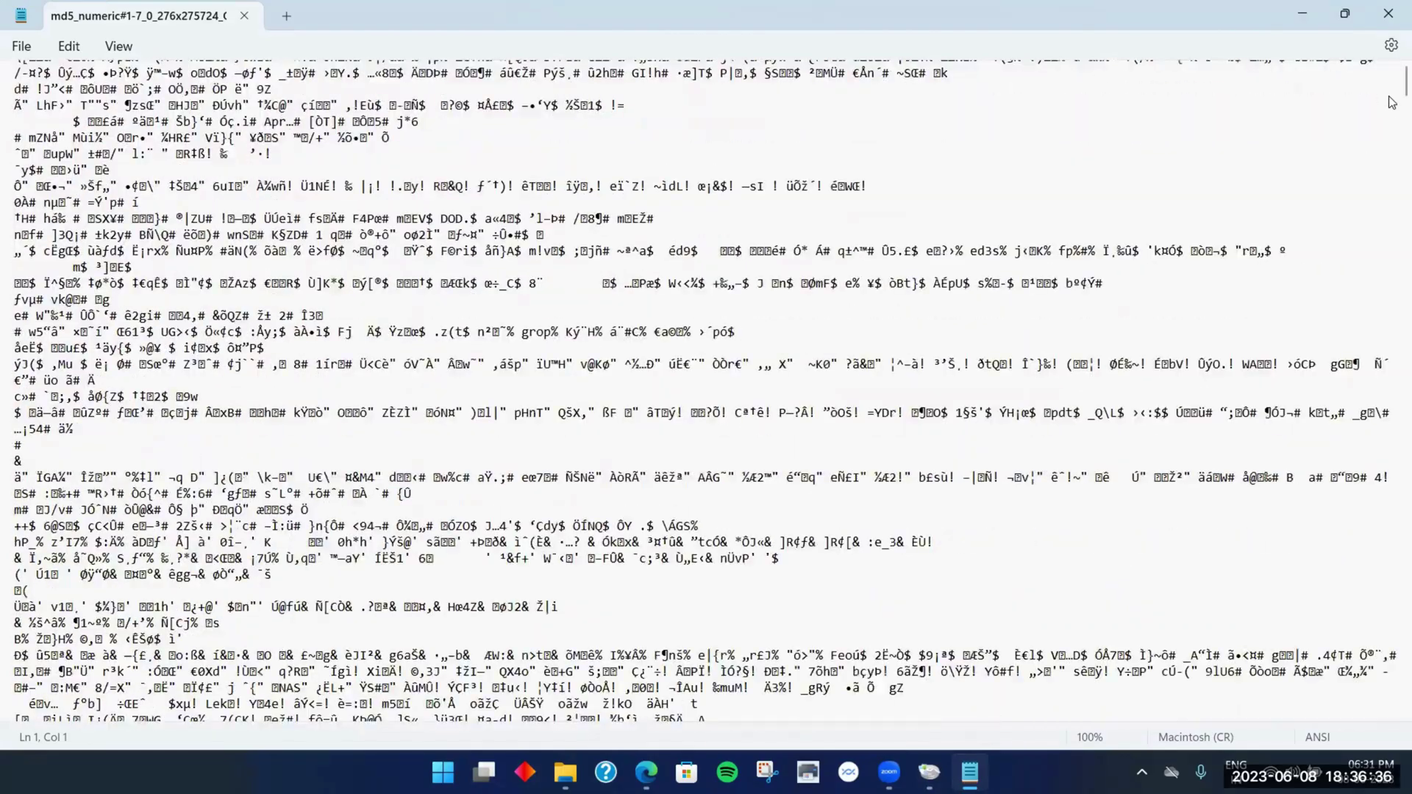
scroll(1392, 103, down, 15)
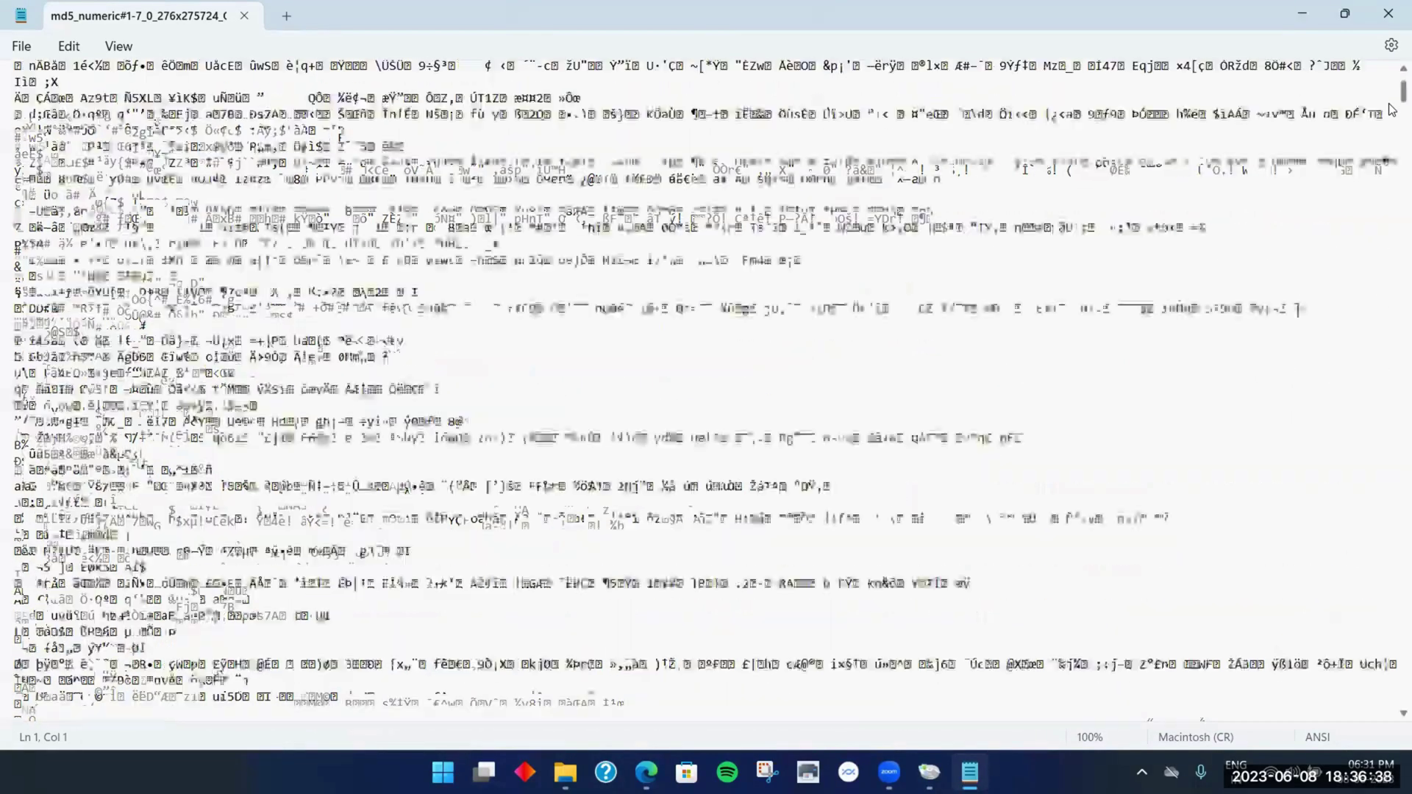
scroll(1392, 111, down, 10)
scroll(1392, 118, down, 15)
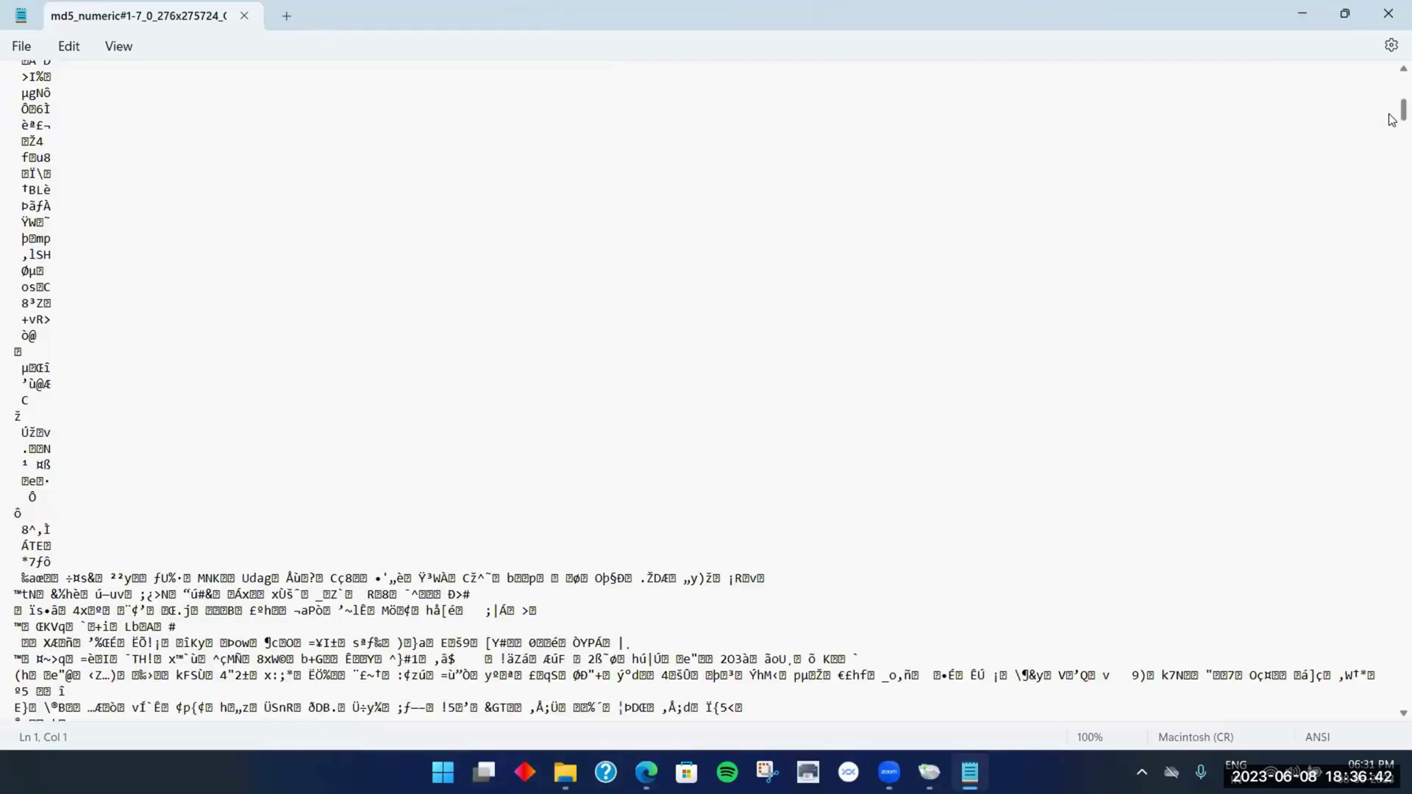
scroll(1392, 121, down, 10)
scroll(1391, 126, down, 20)
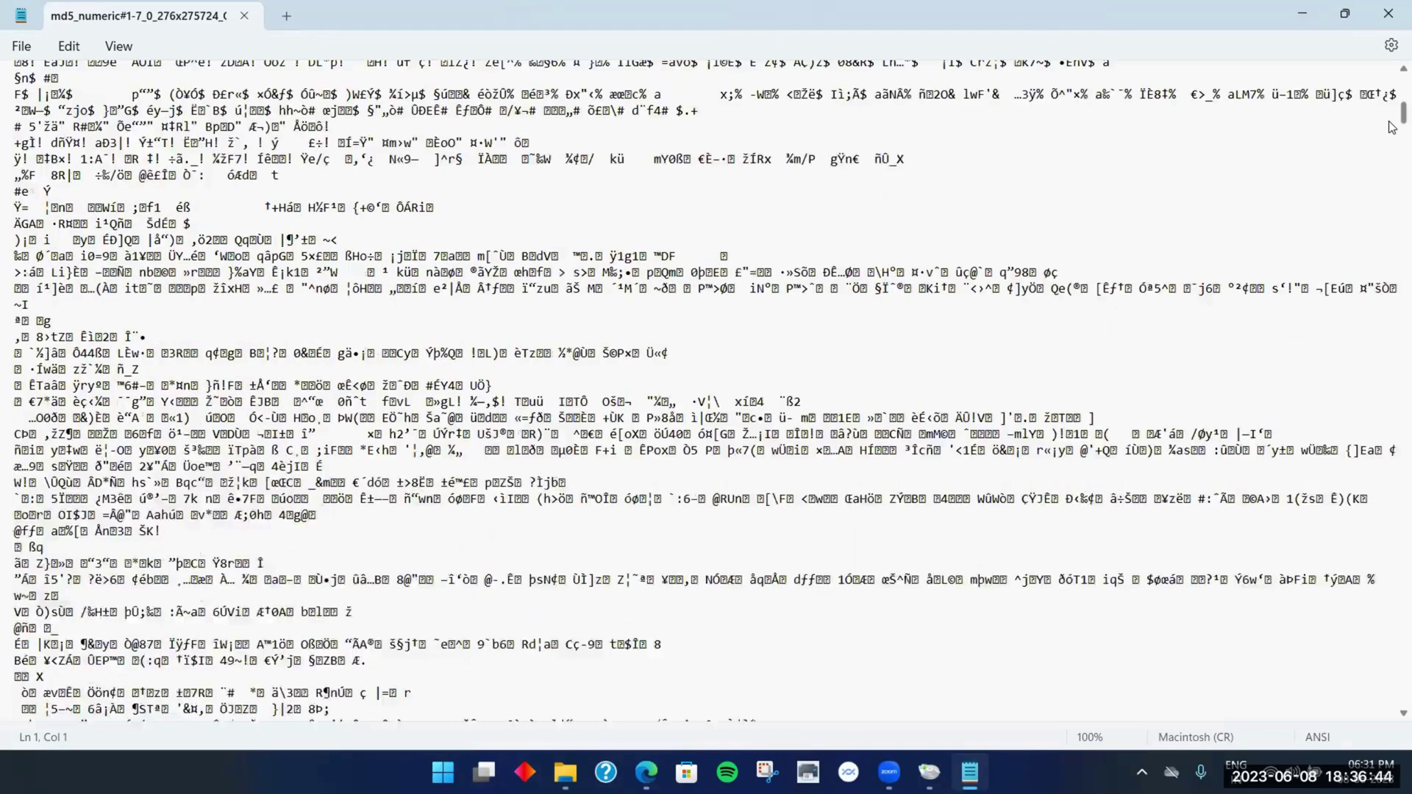
scroll(1121, 186, down, 20)
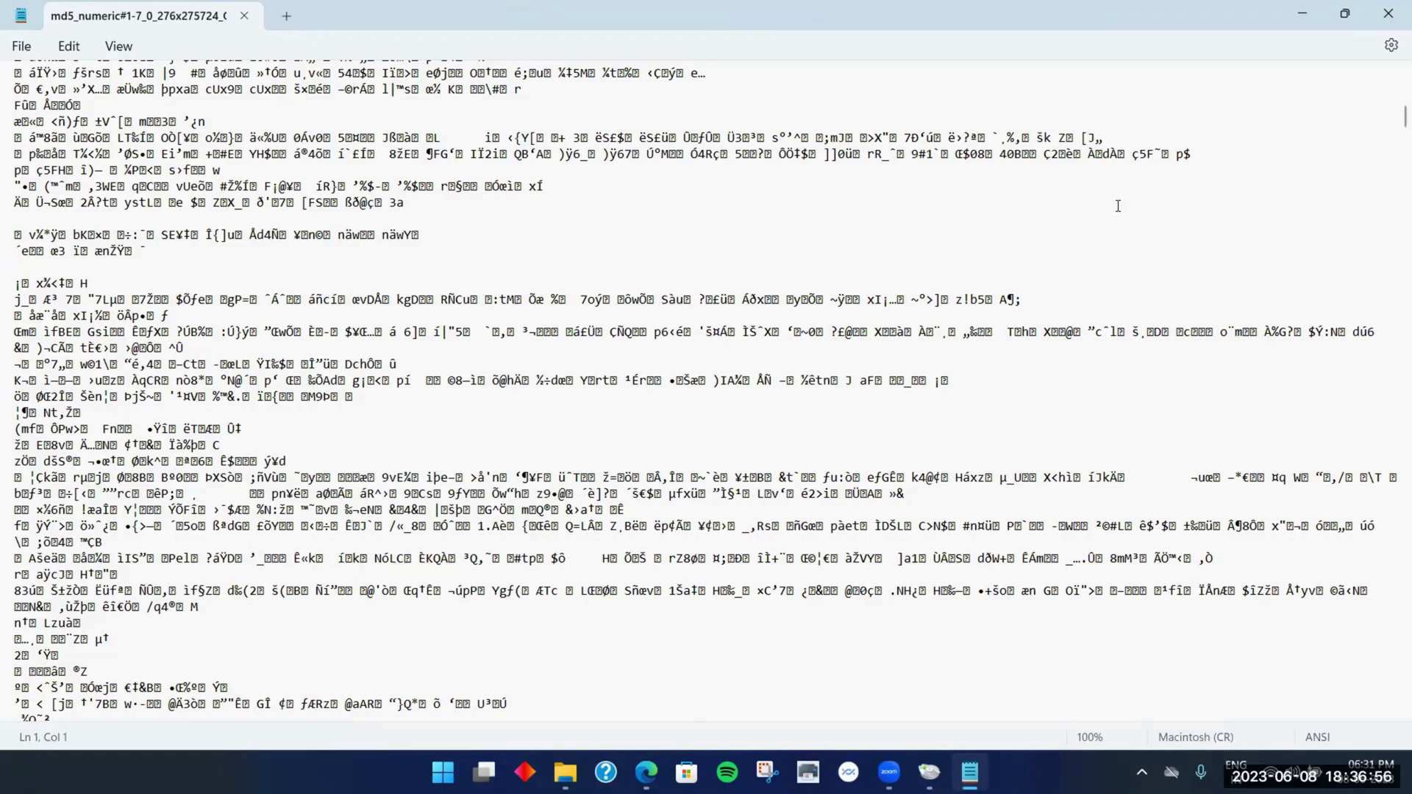
scroll(1201, 341, down, 1)
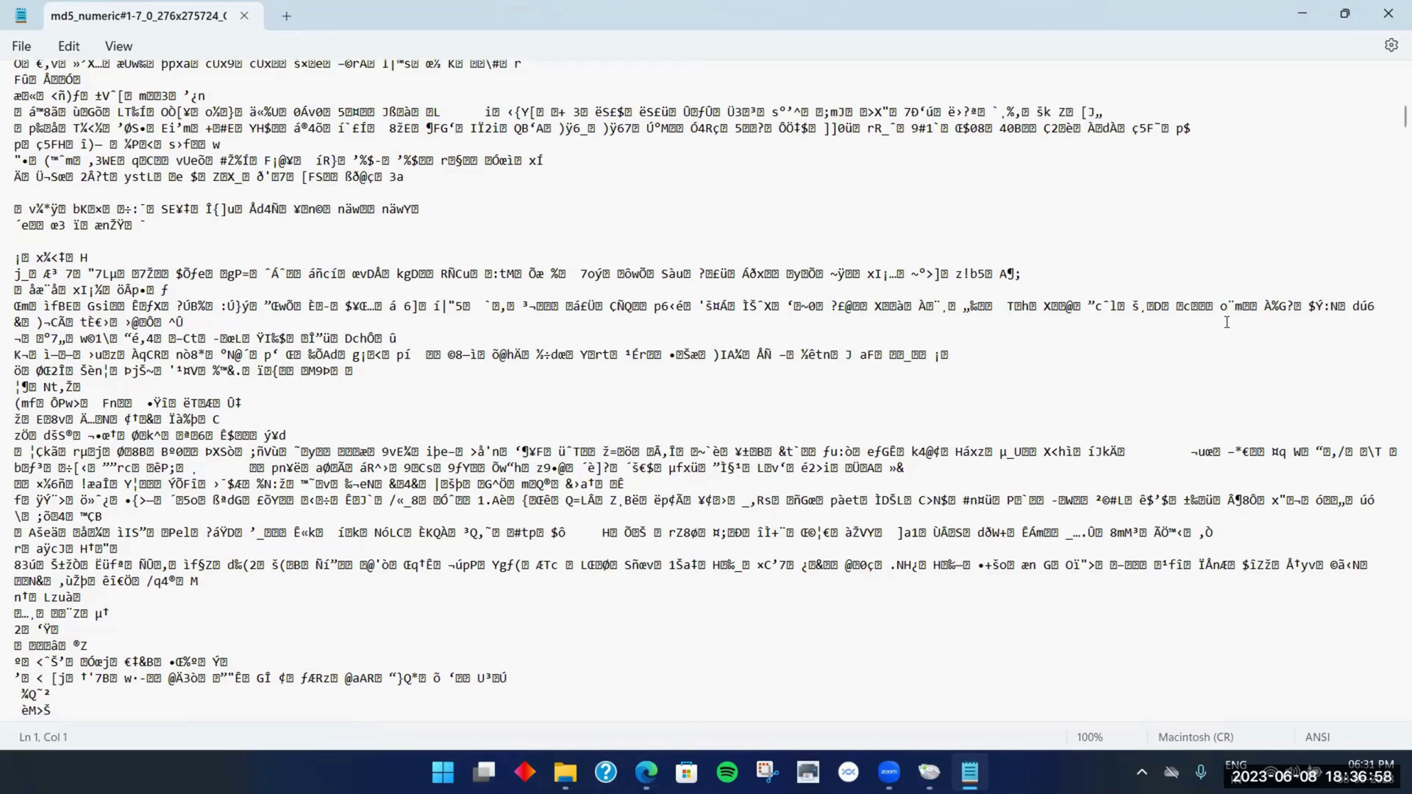
scroll(1370, 36, down, 8)
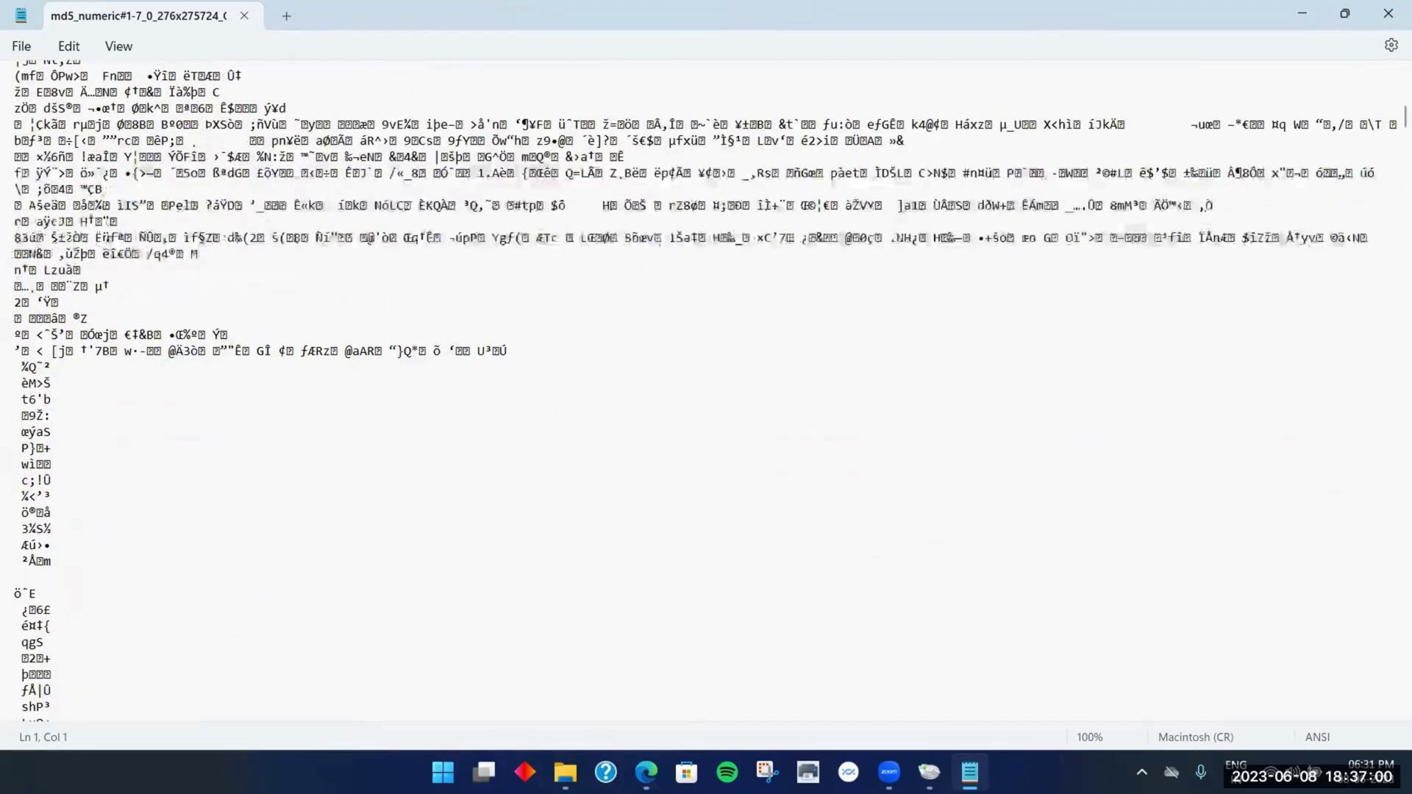
Close Notepad and delete the md5_numeric .rtc rainbow table file from the OS forensics folder
click(1369, 32)
drag(889, 360, 809, 210)
key(Delete)
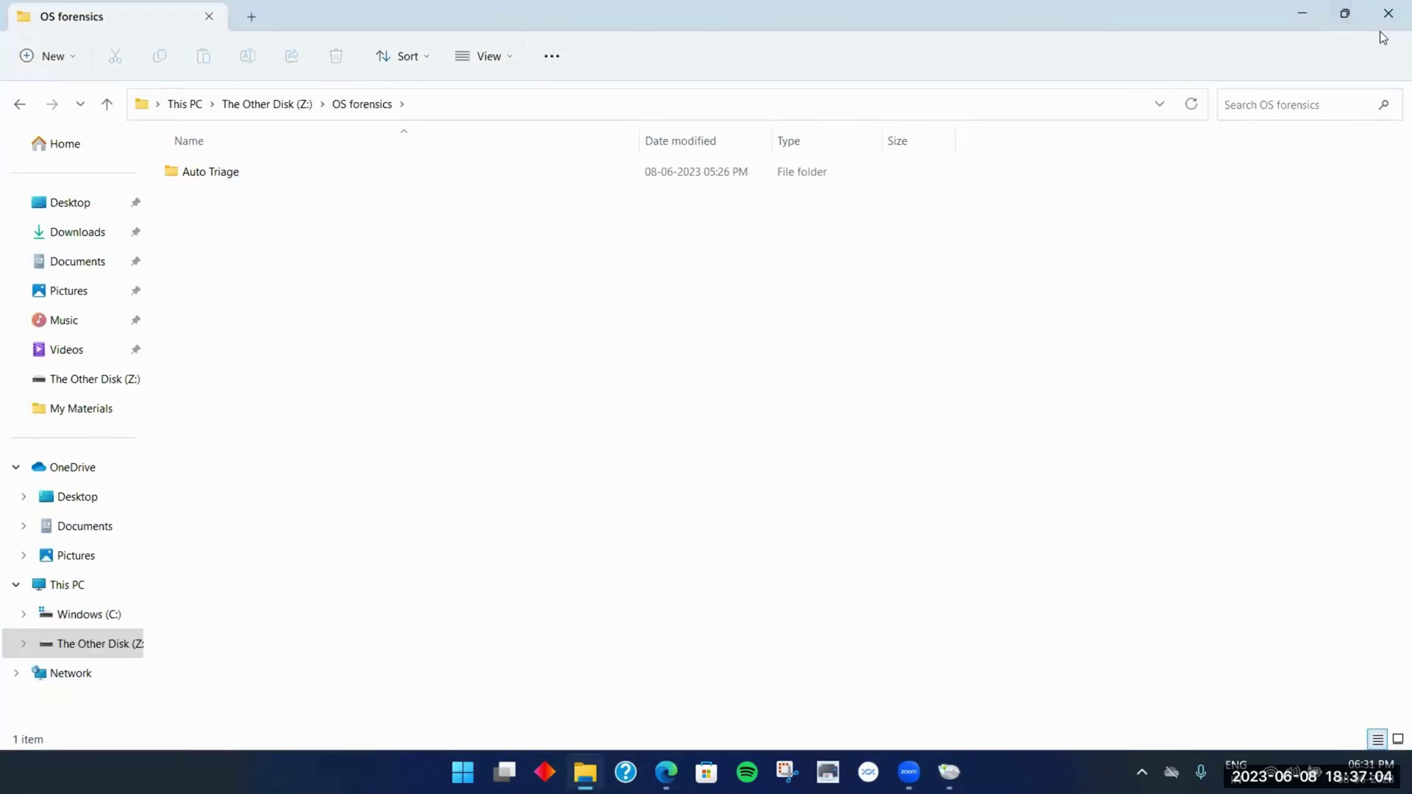
Go to the desktop and empty the Recycle Bin, permanently deleting the .rtc rainbow table file
key(super+d)
right_click(63, 216)
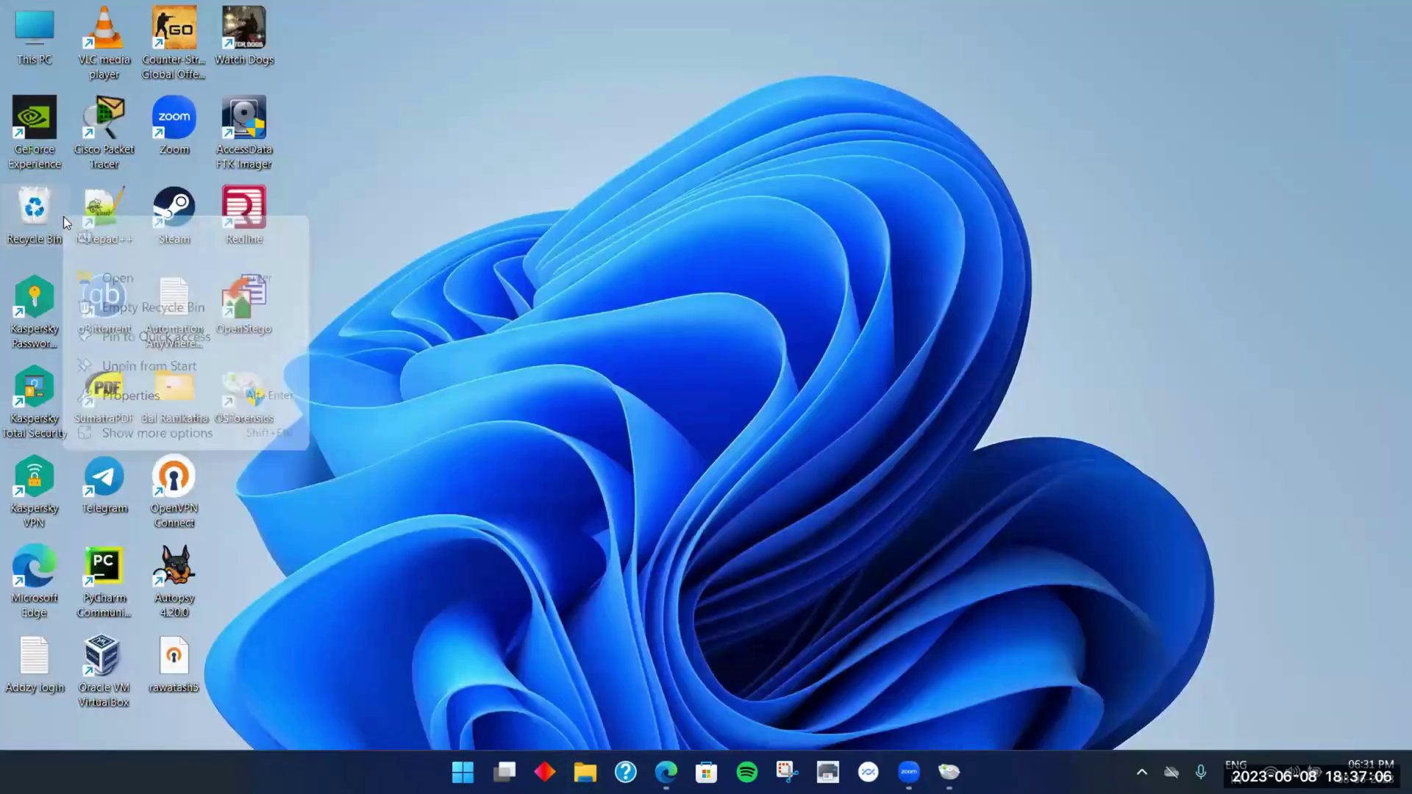
right_click(45, 213)
click(117, 300)
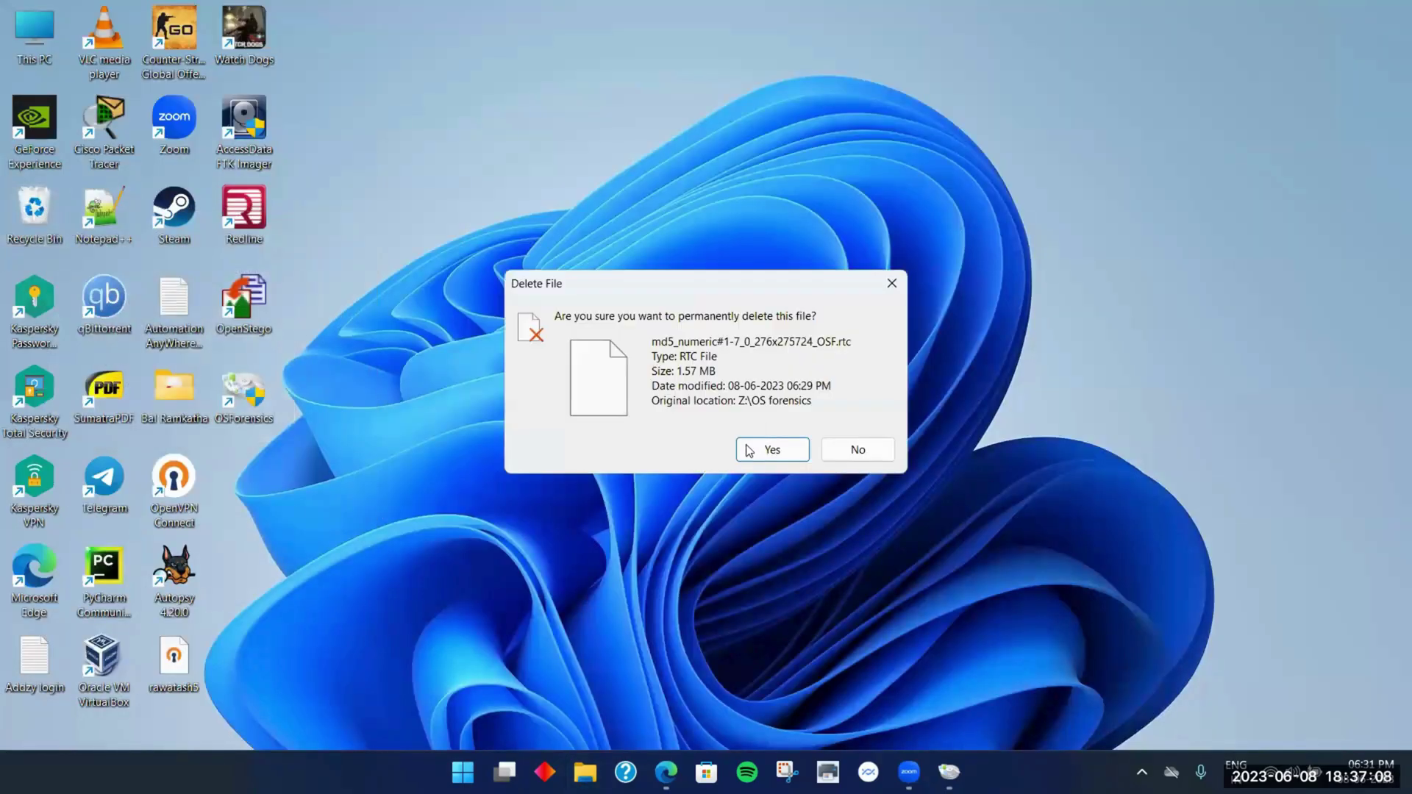
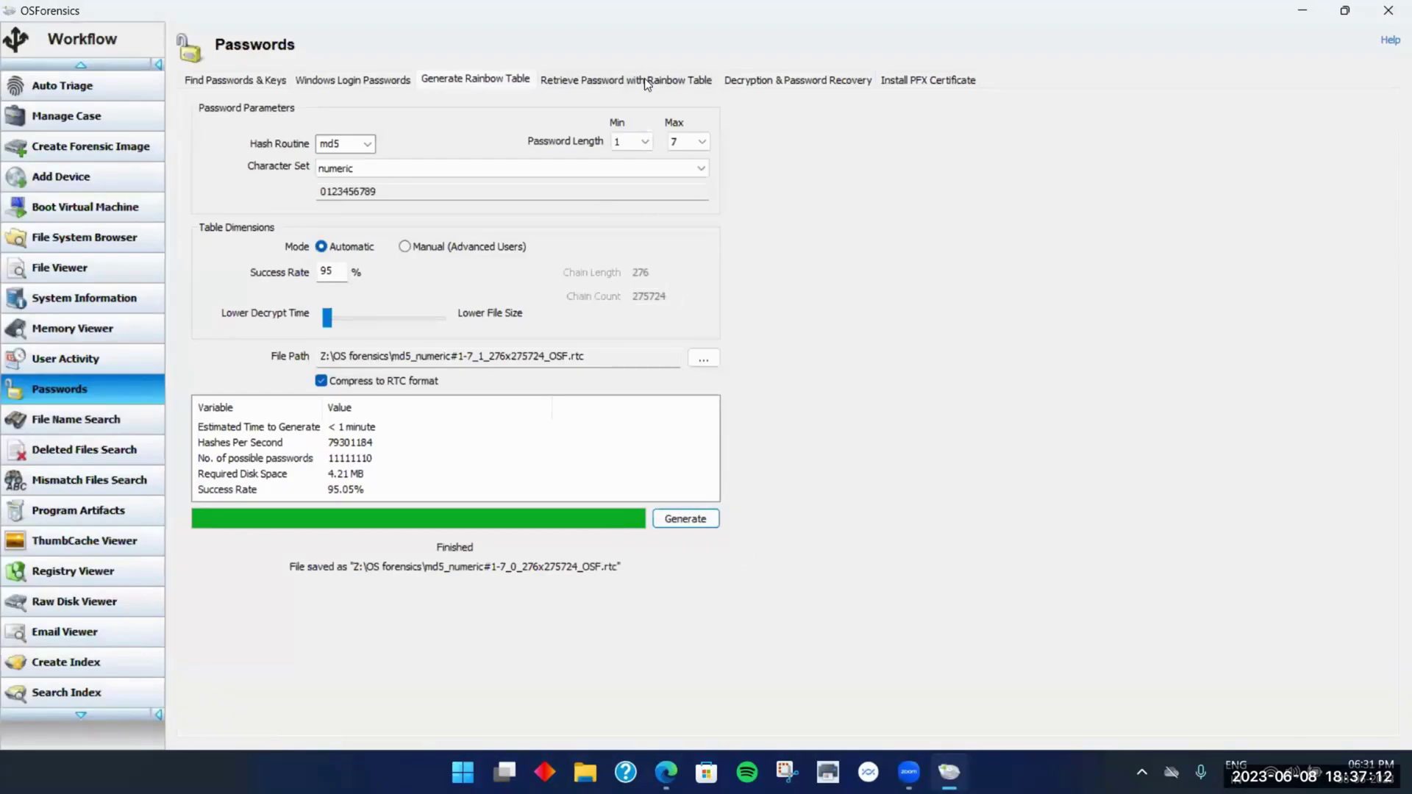
Look over the Retrieve Password with Rainbow Table, Decryption & Password Recovery, and Windows Login Passwords pages in OSForensics
click(644, 78)
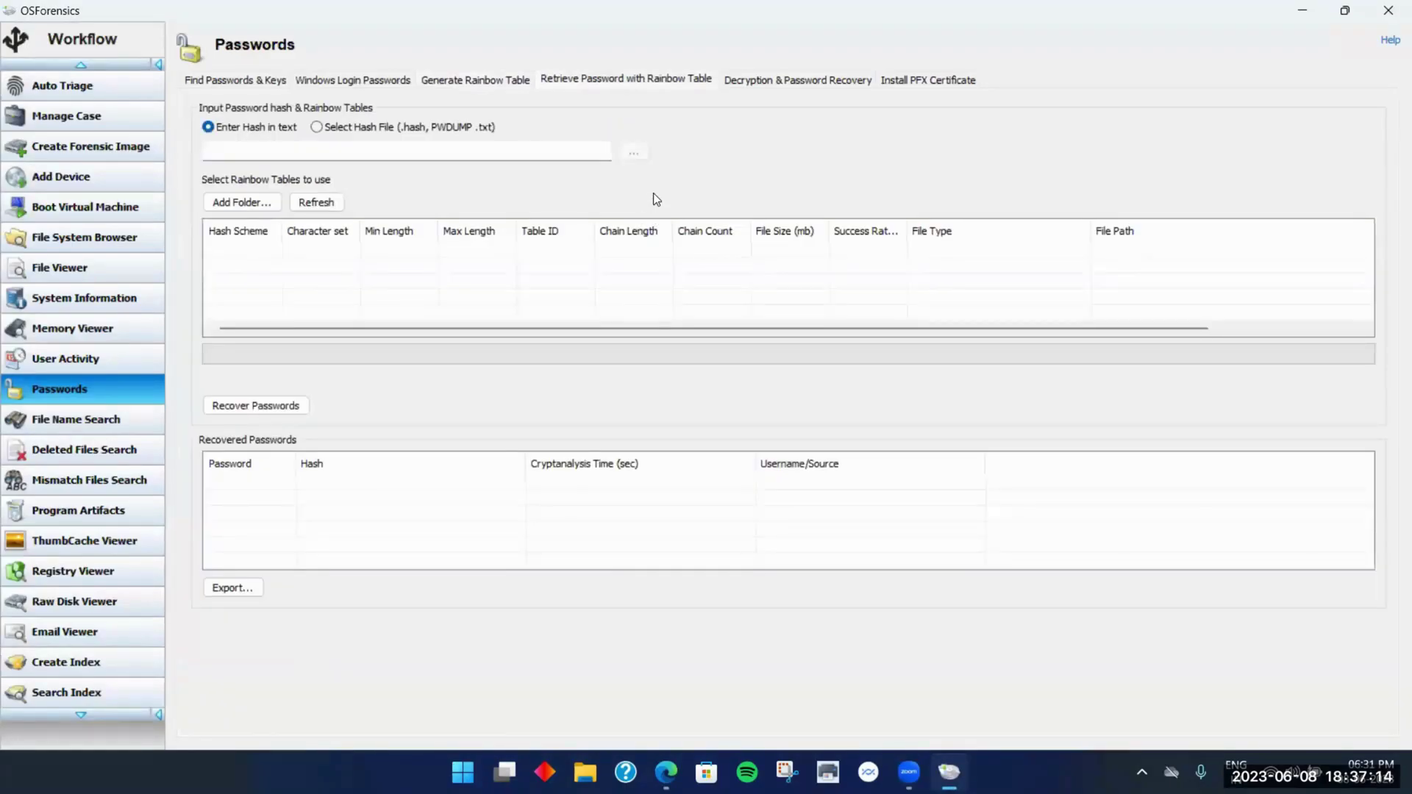
click(775, 82)
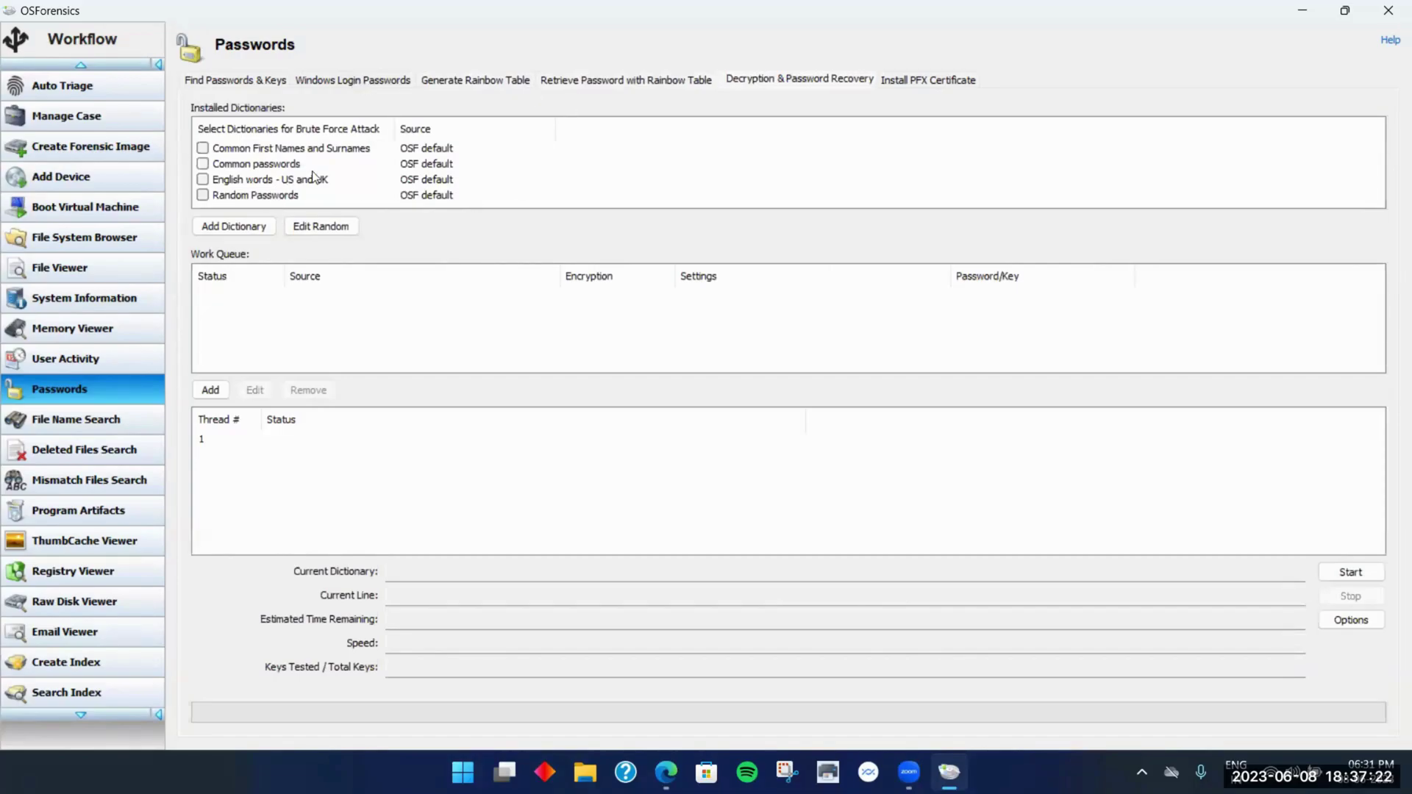
click(371, 82)
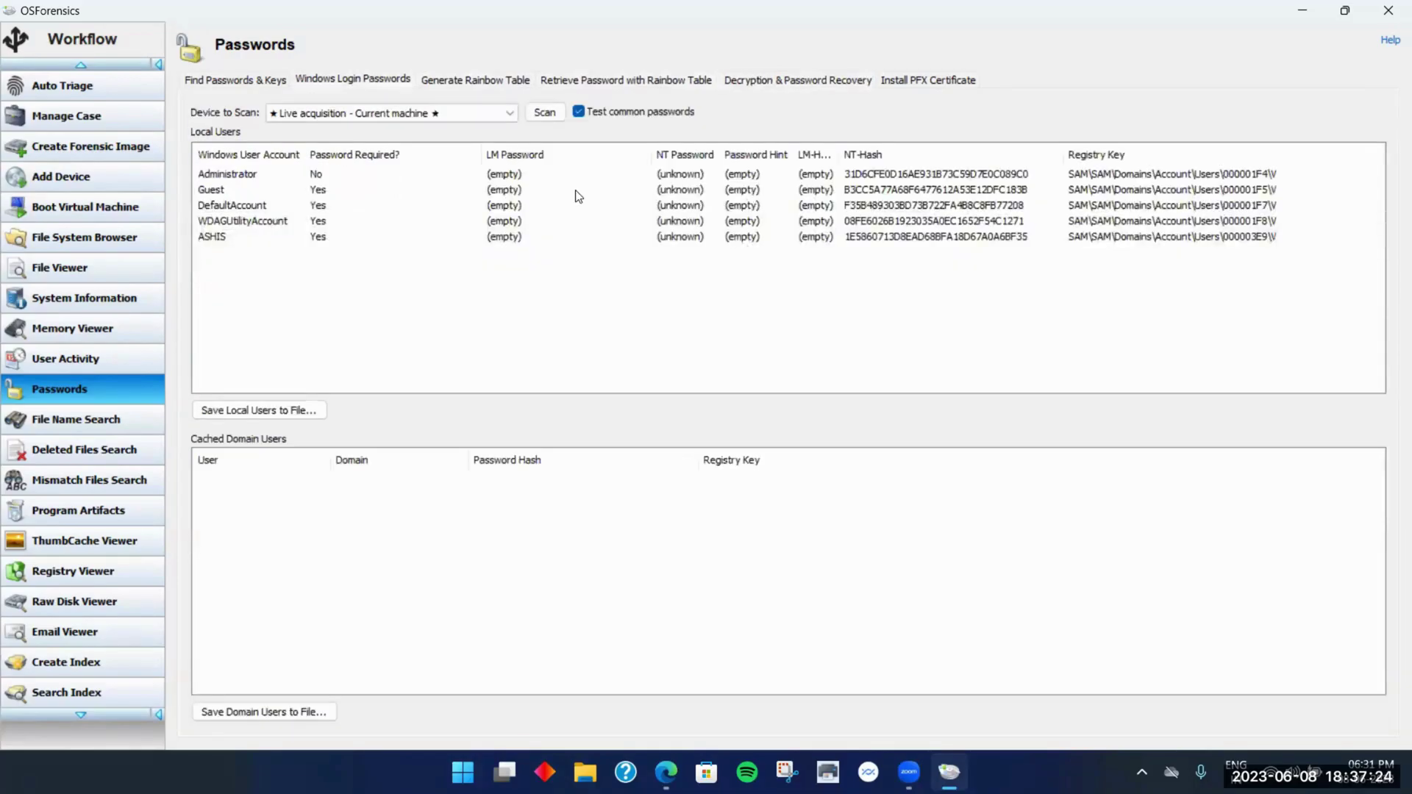
Run a File Name Search for osf.exe on the Z:\ drive
click(125, 417)
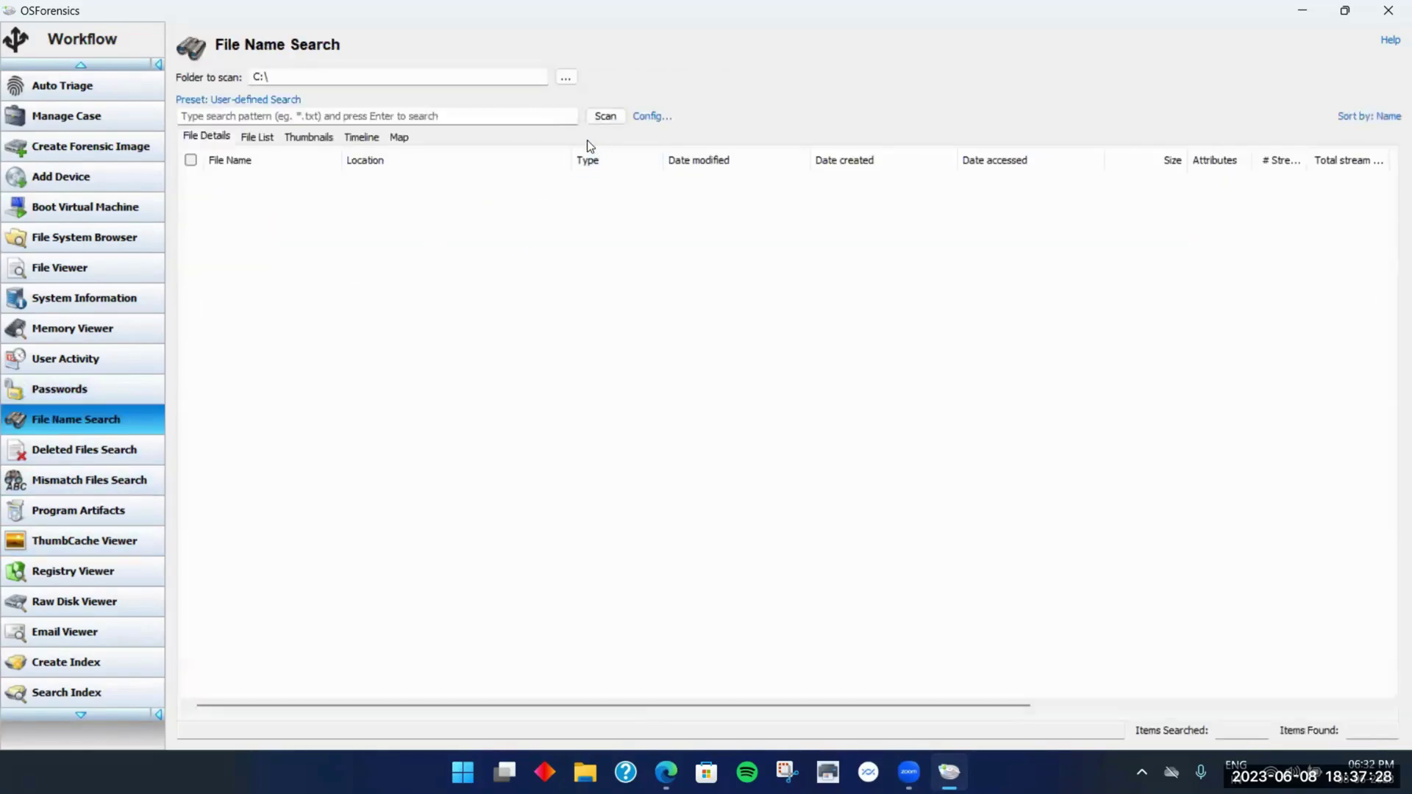
click(259, 76)
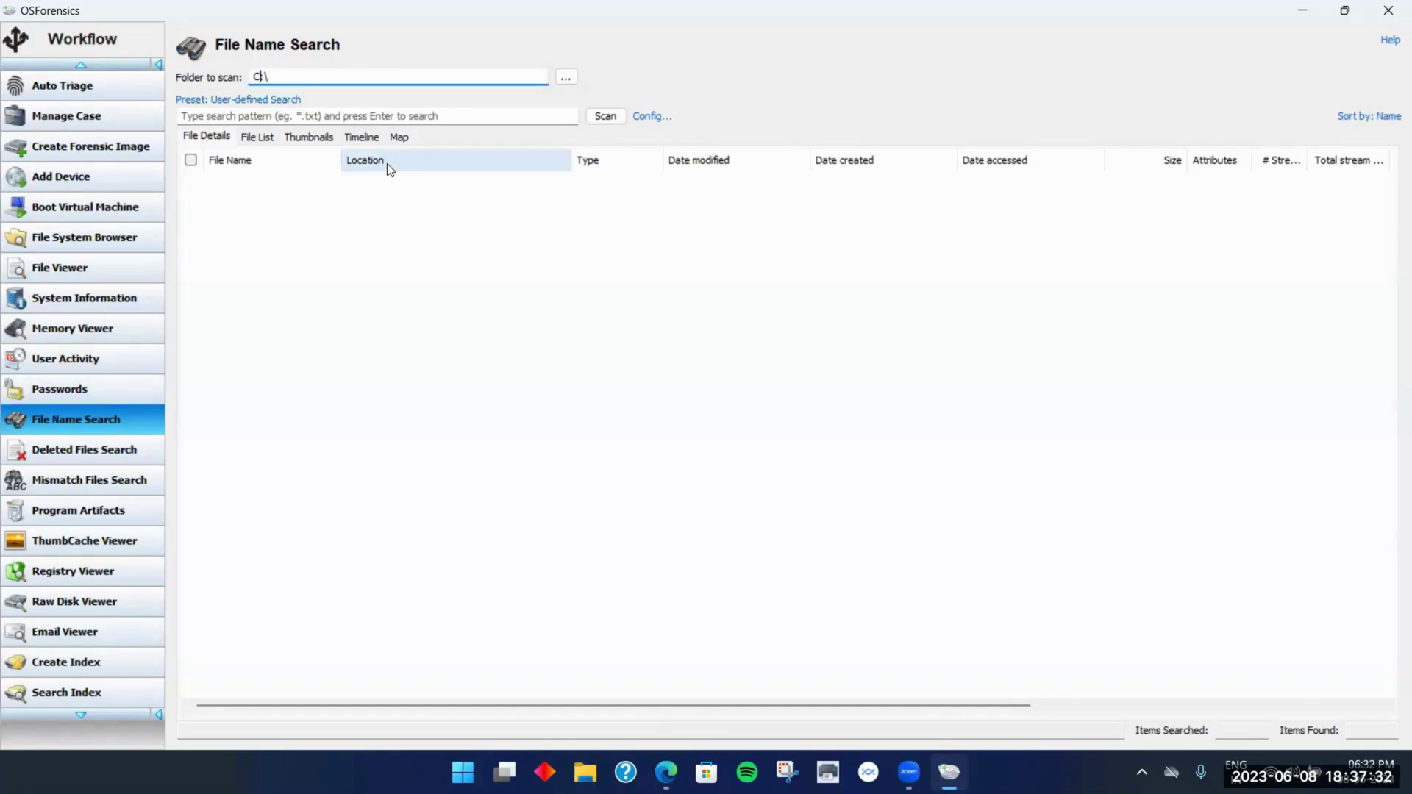
key(BackSpace)
key(BackSpace)
text(z)
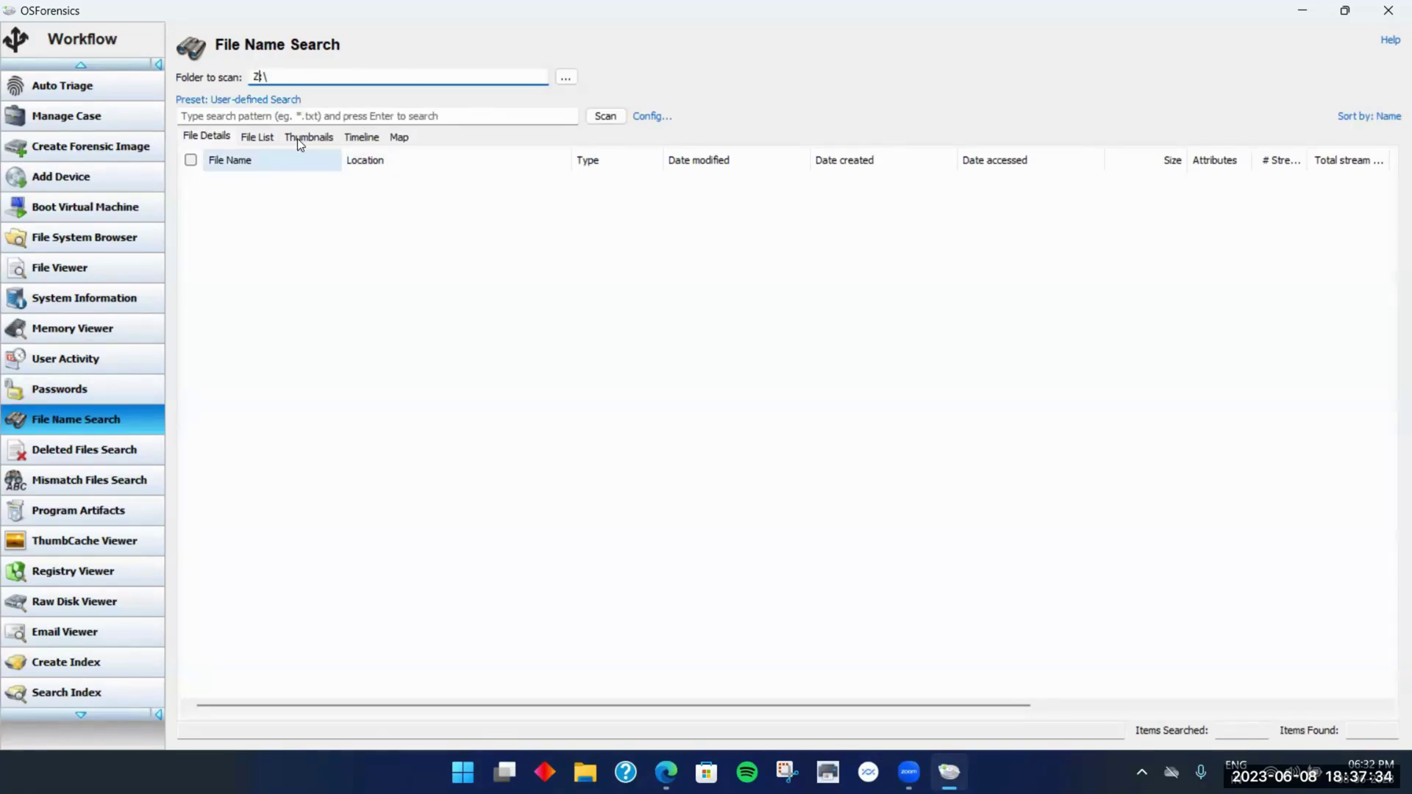
click(376, 115)
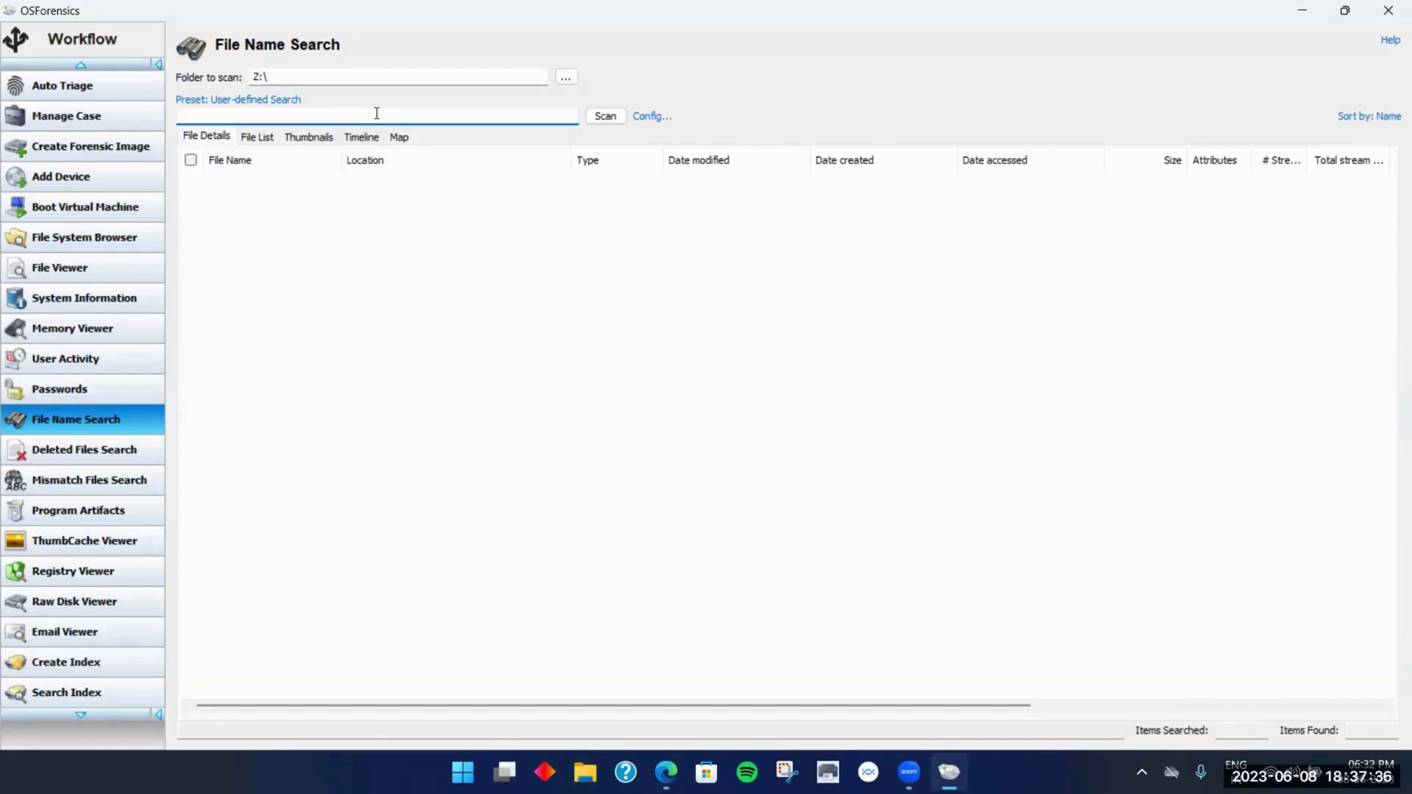
text(osf.exe)
click(616, 117)
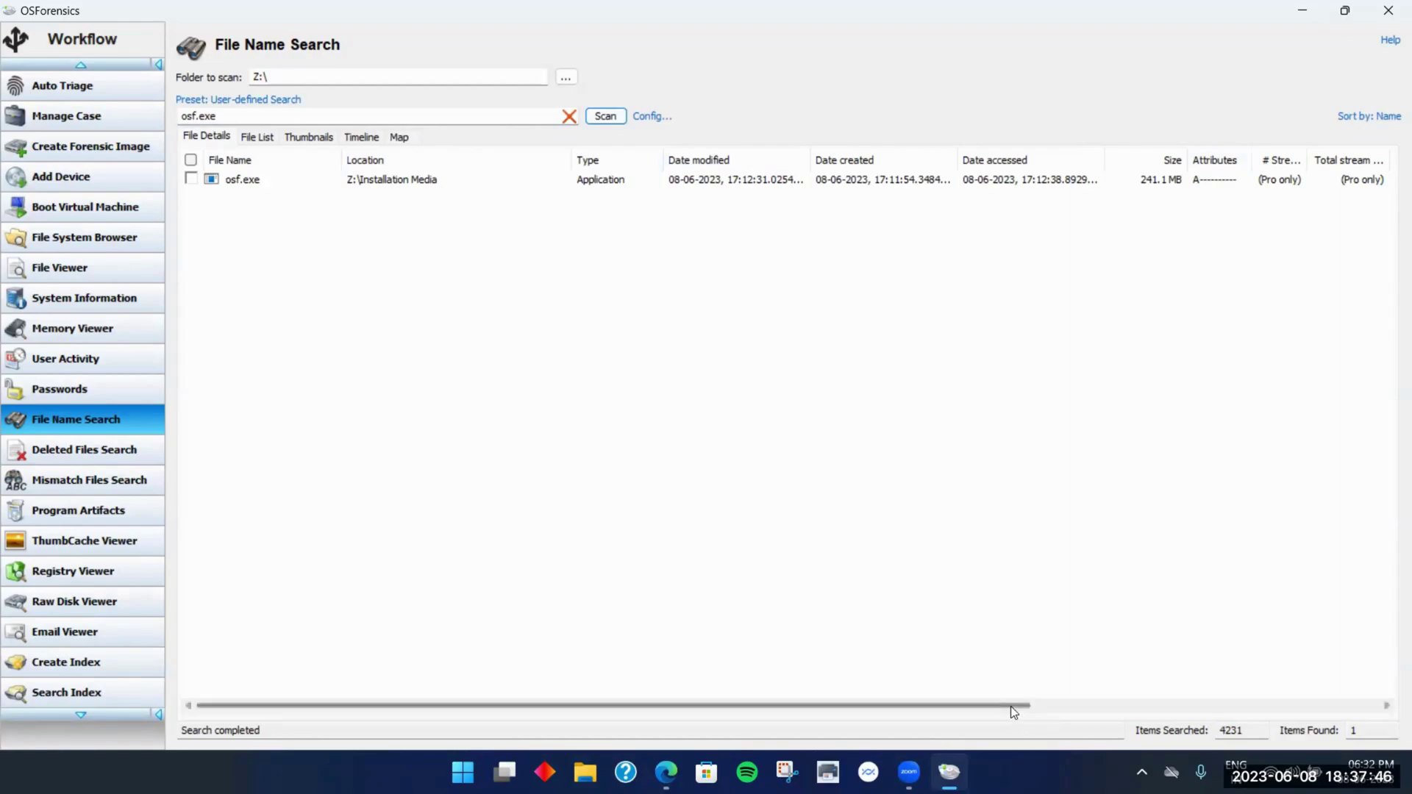
drag(1010, 706, 438, 709)
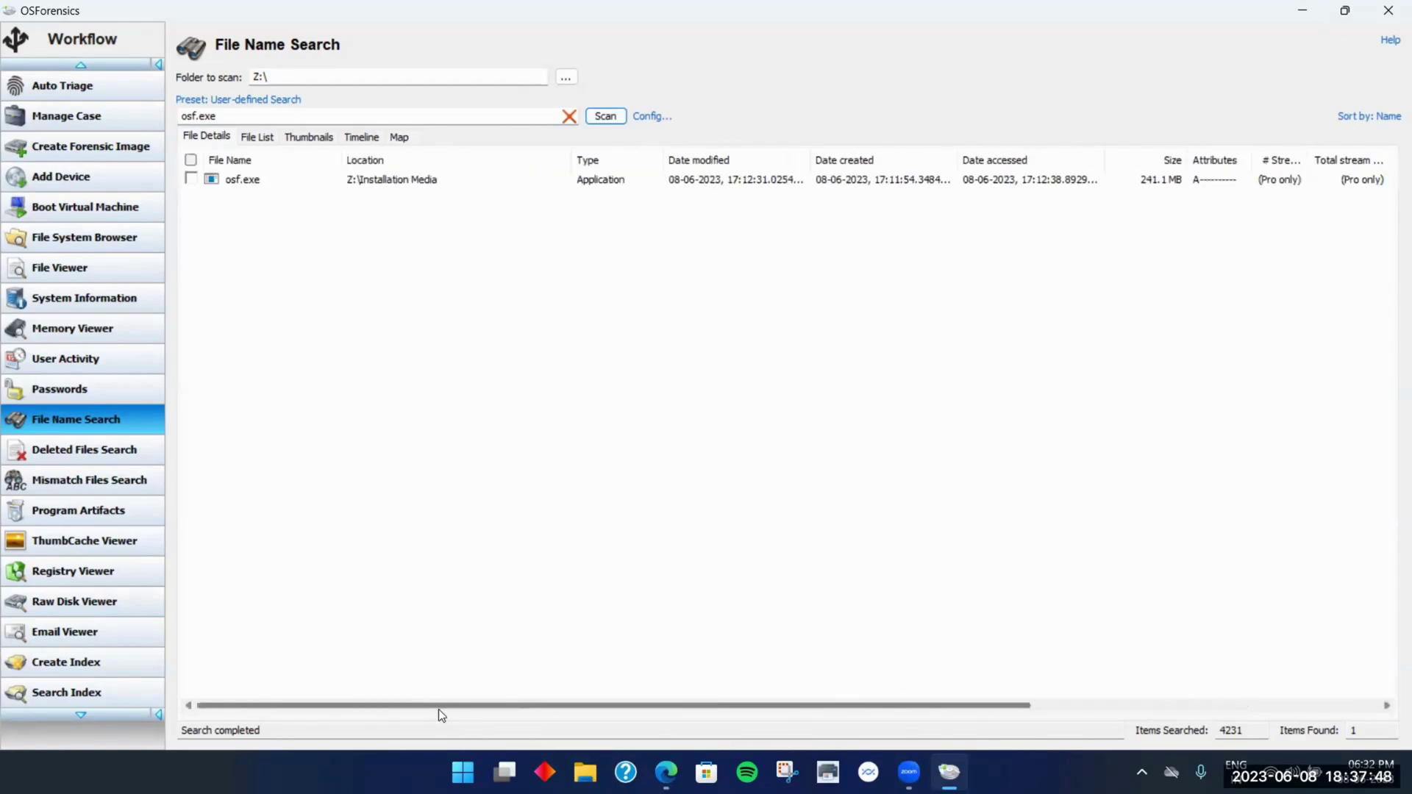
View the devices available to scan in Deleted Files Search and return to the File Name Search results
click(111, 450)
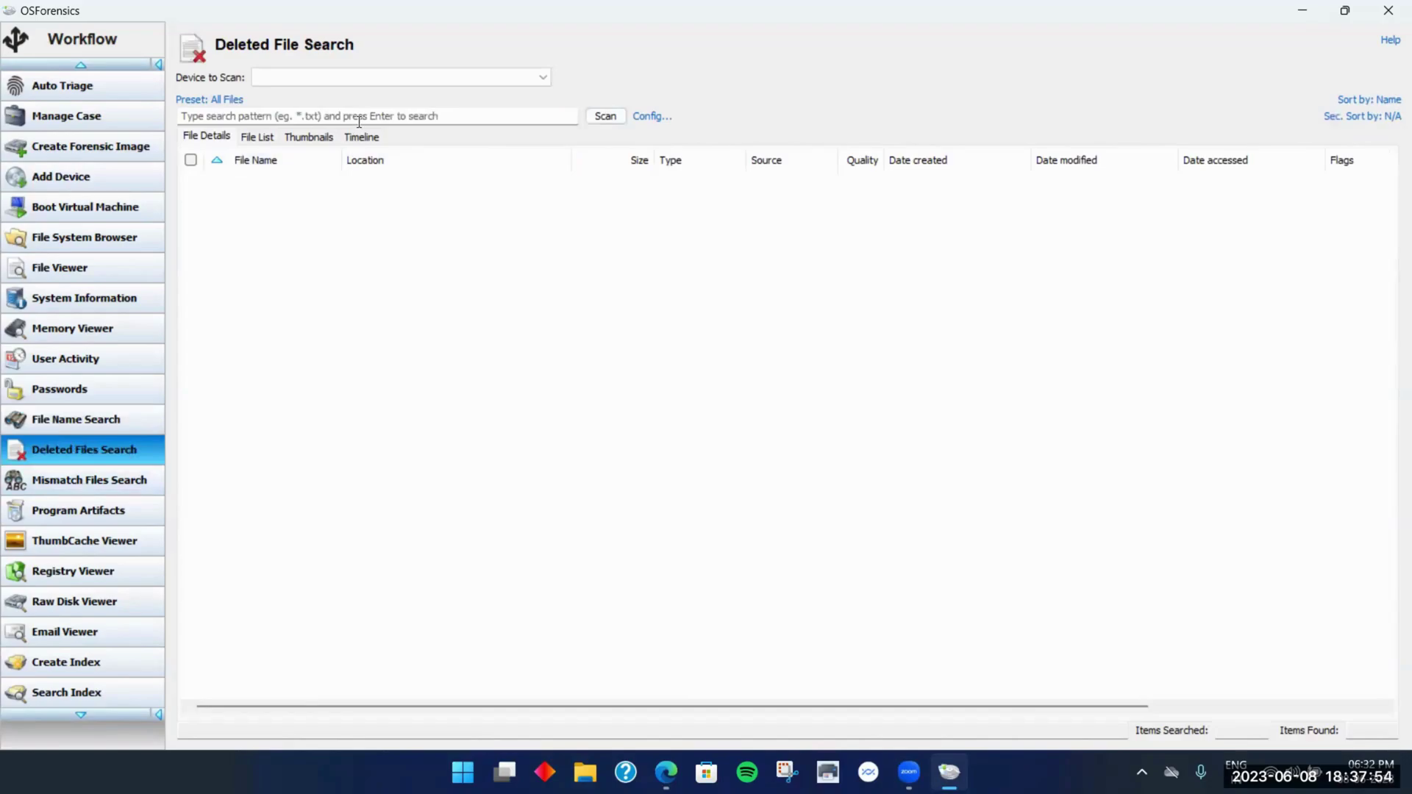
click(513, 78)
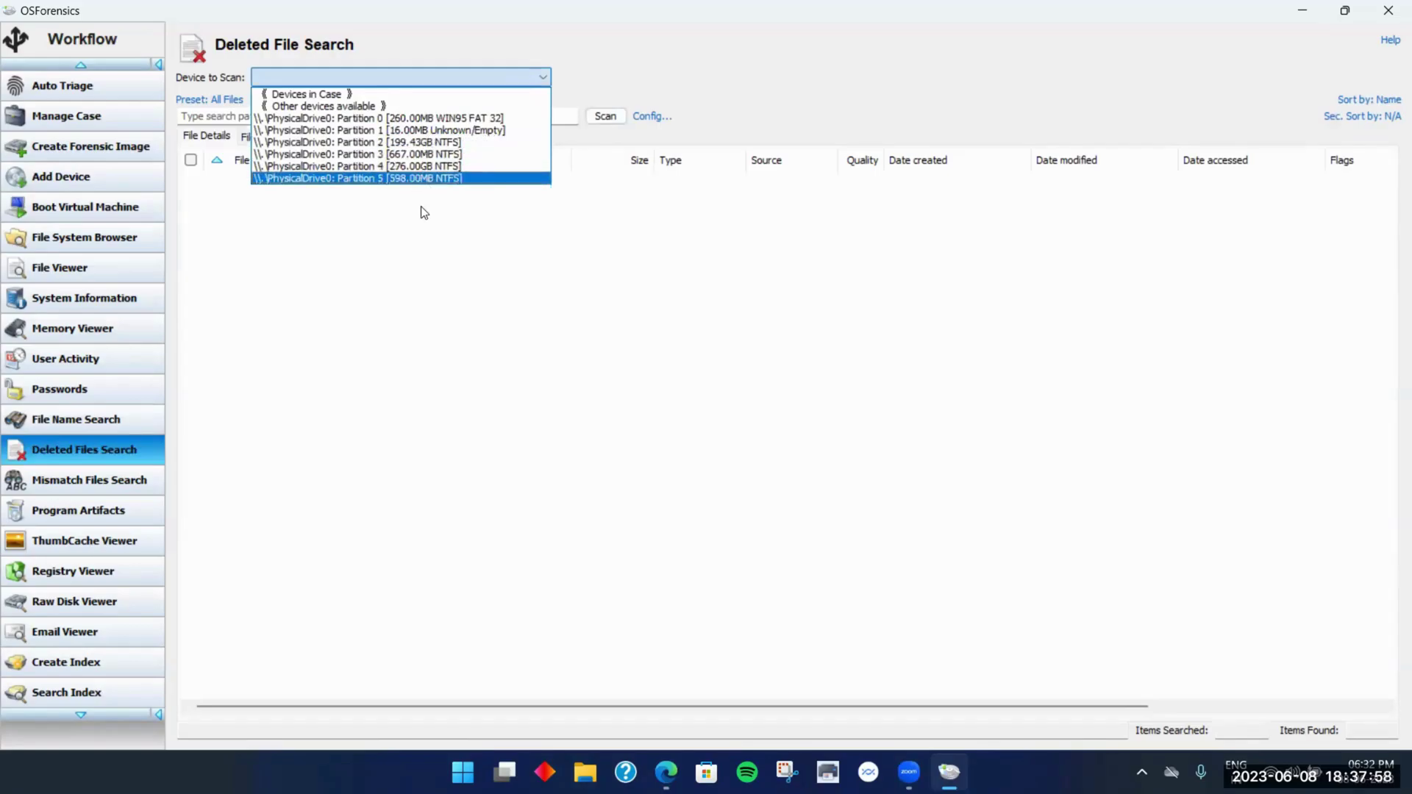
click(141, 419)
click(119, 416)
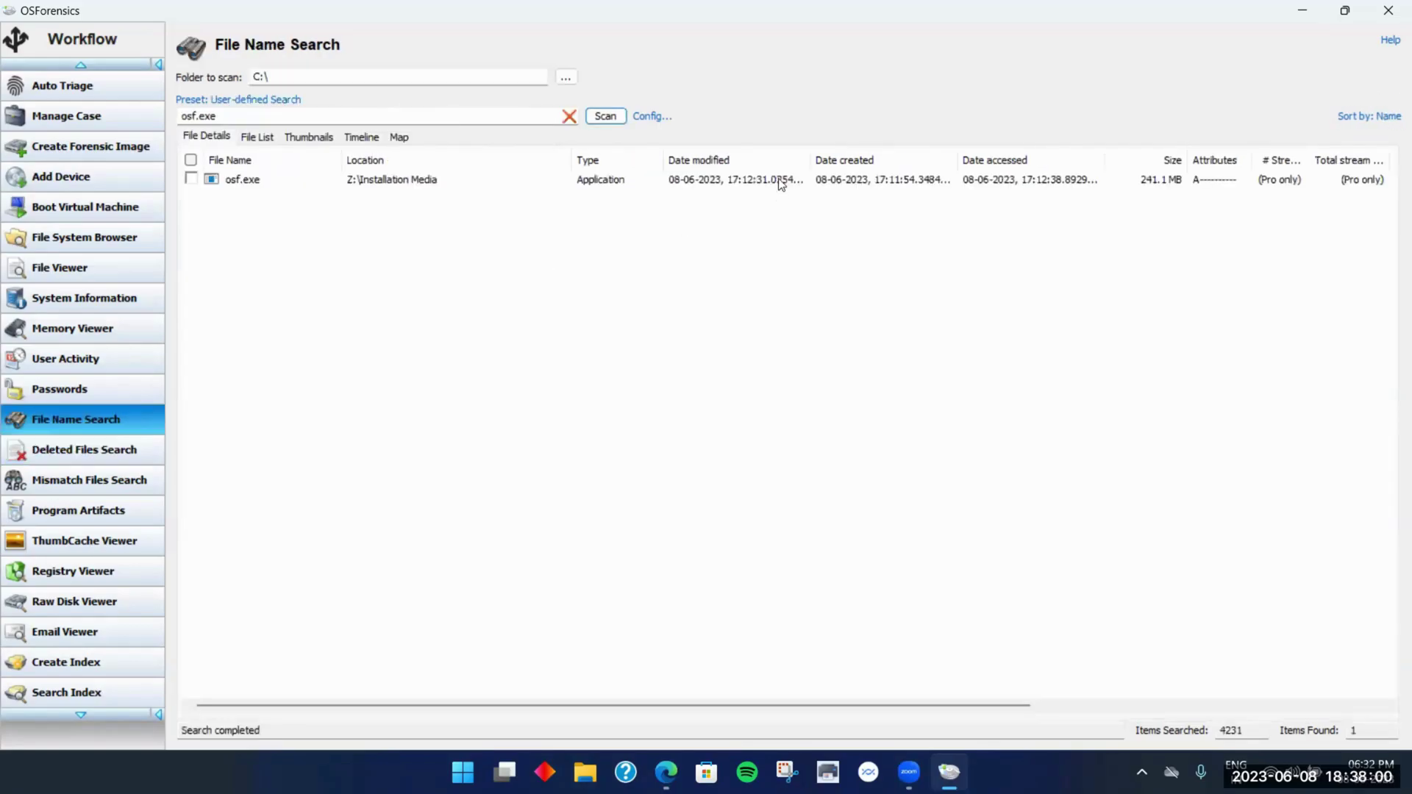
Sort the osf.exe search results by access date and widen the Date modified, Date created and Date accessed columns
drag(803, 158, 849, 160)
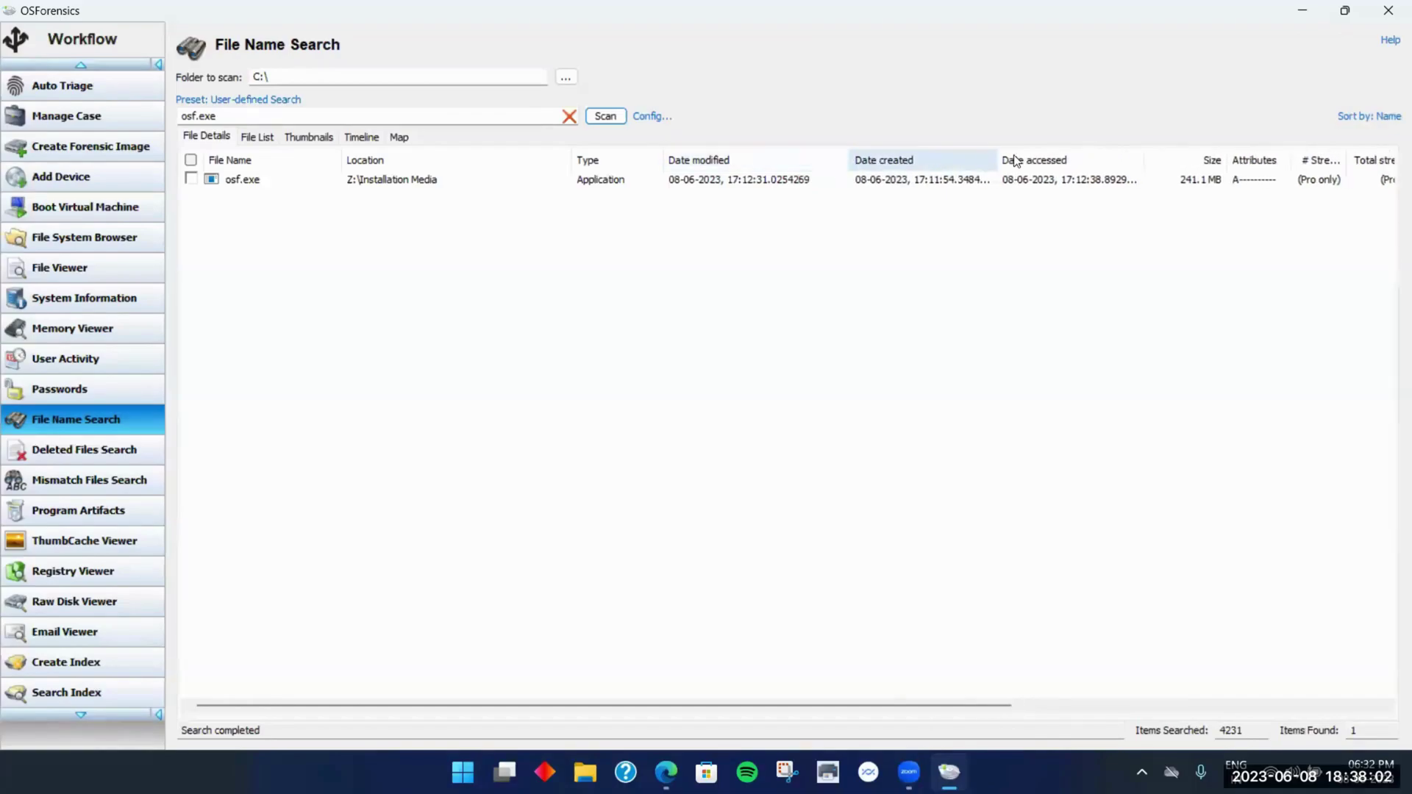
click(1087, 156)
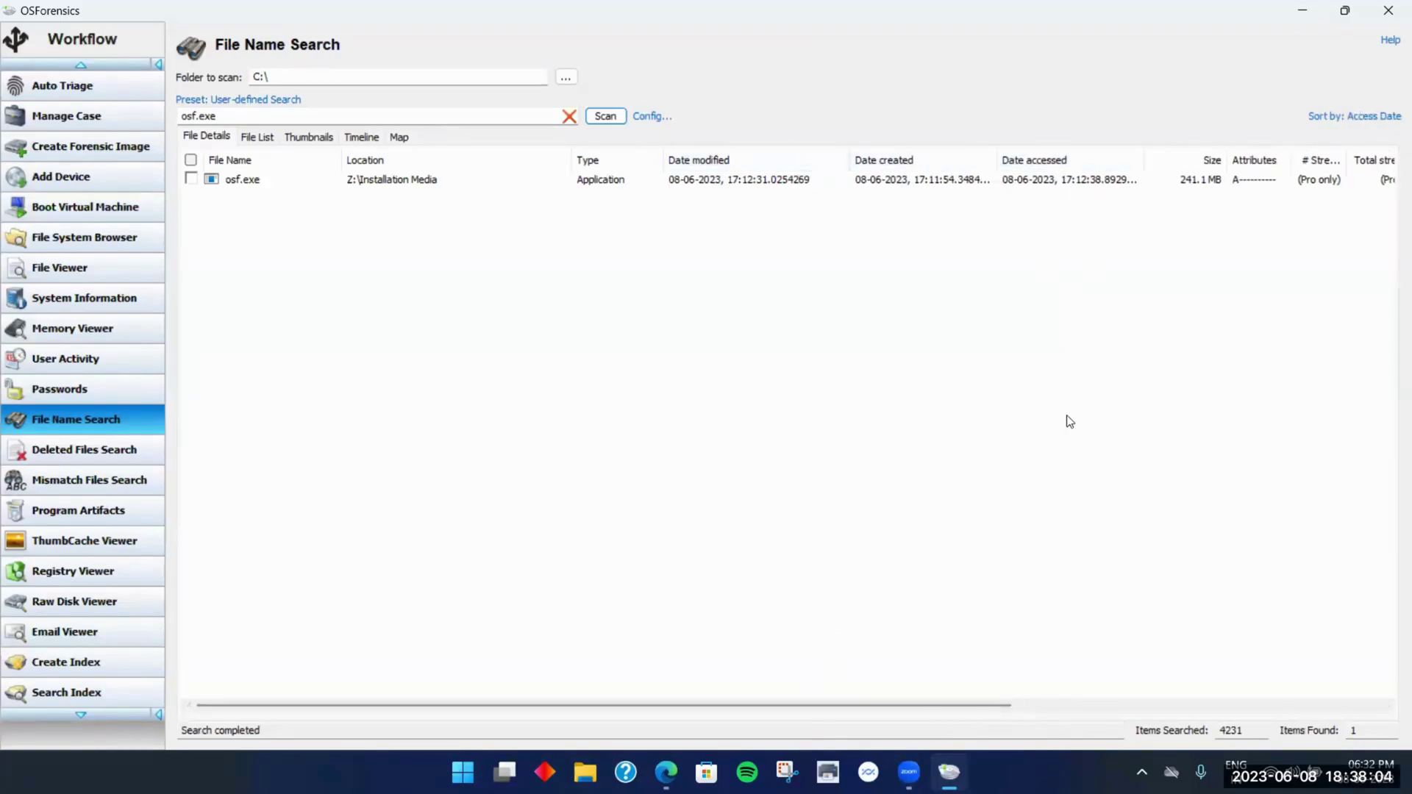
drag(924, 704, 1029, 674)
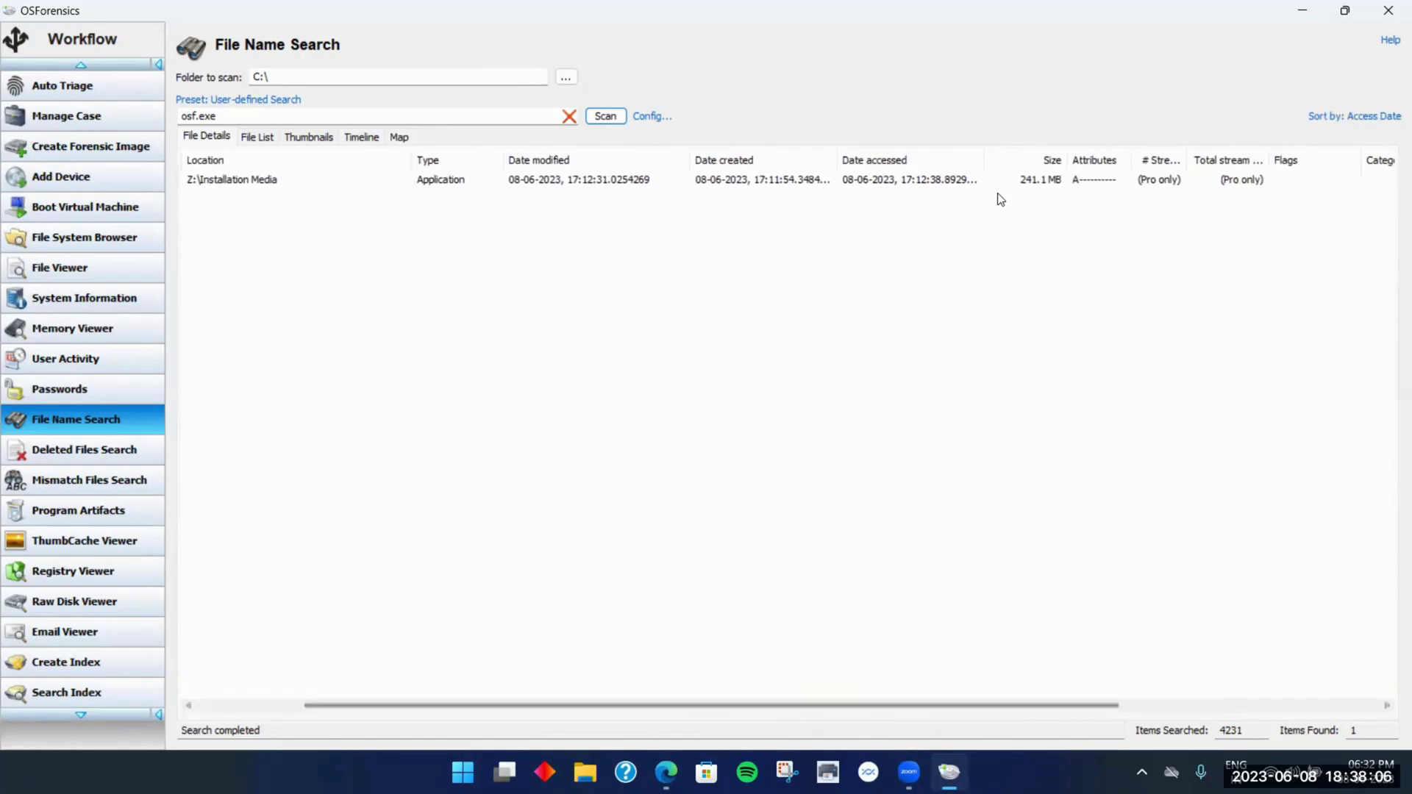
drag(987, 157, 1045, 158)
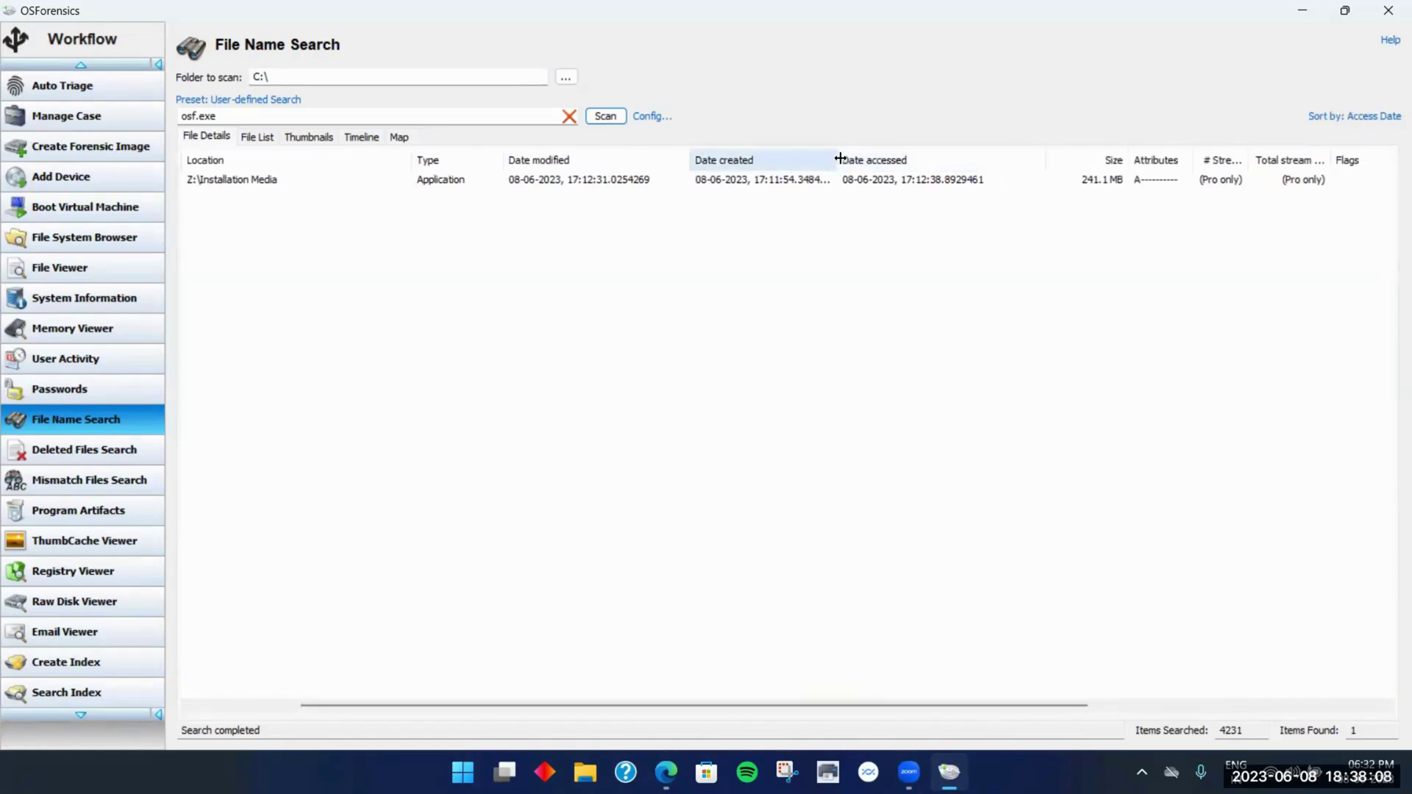
drag(838, 159, 900, 160)
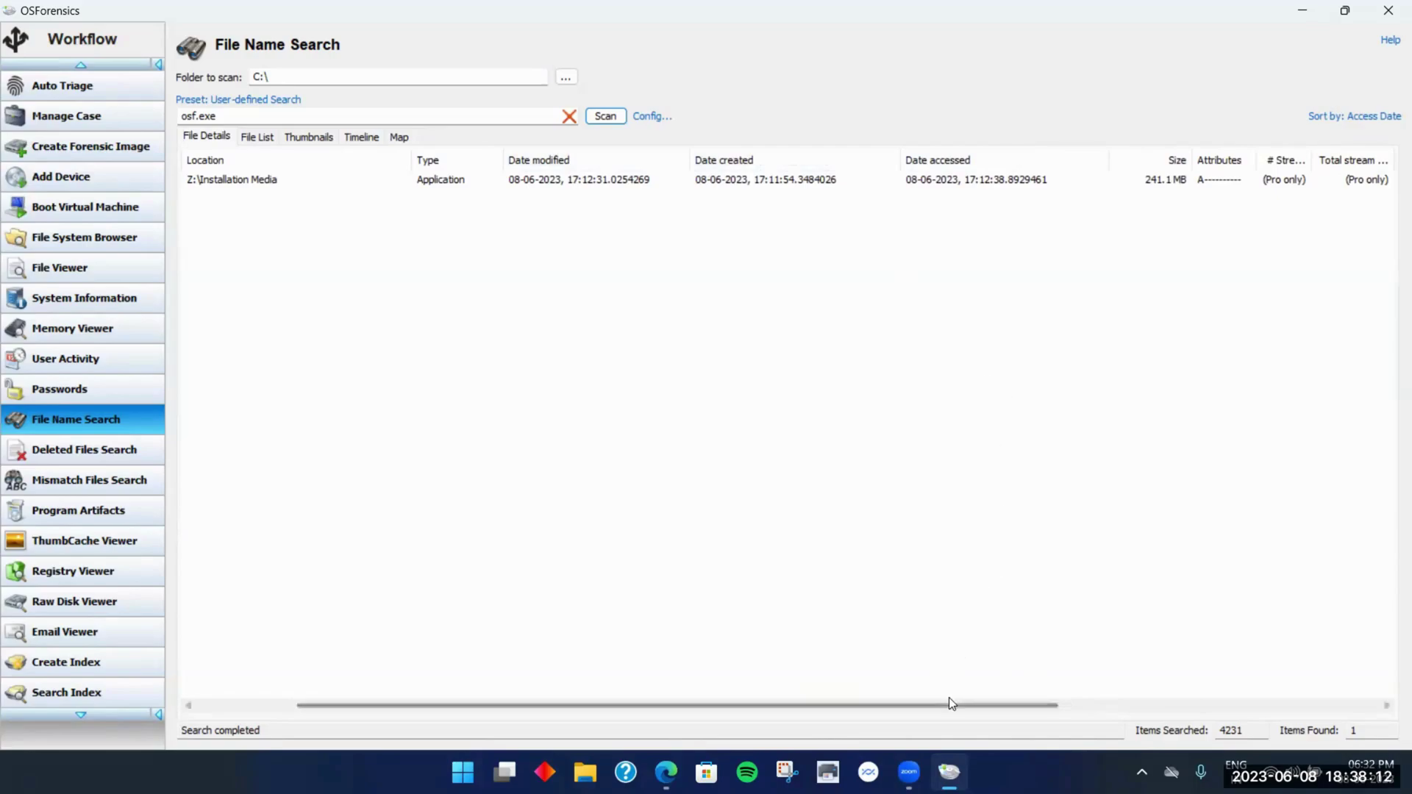
Widen the # Streams and Total stream size columns and view the remaining result columns through Hash Set
drag(949, 704, 1080, 684)
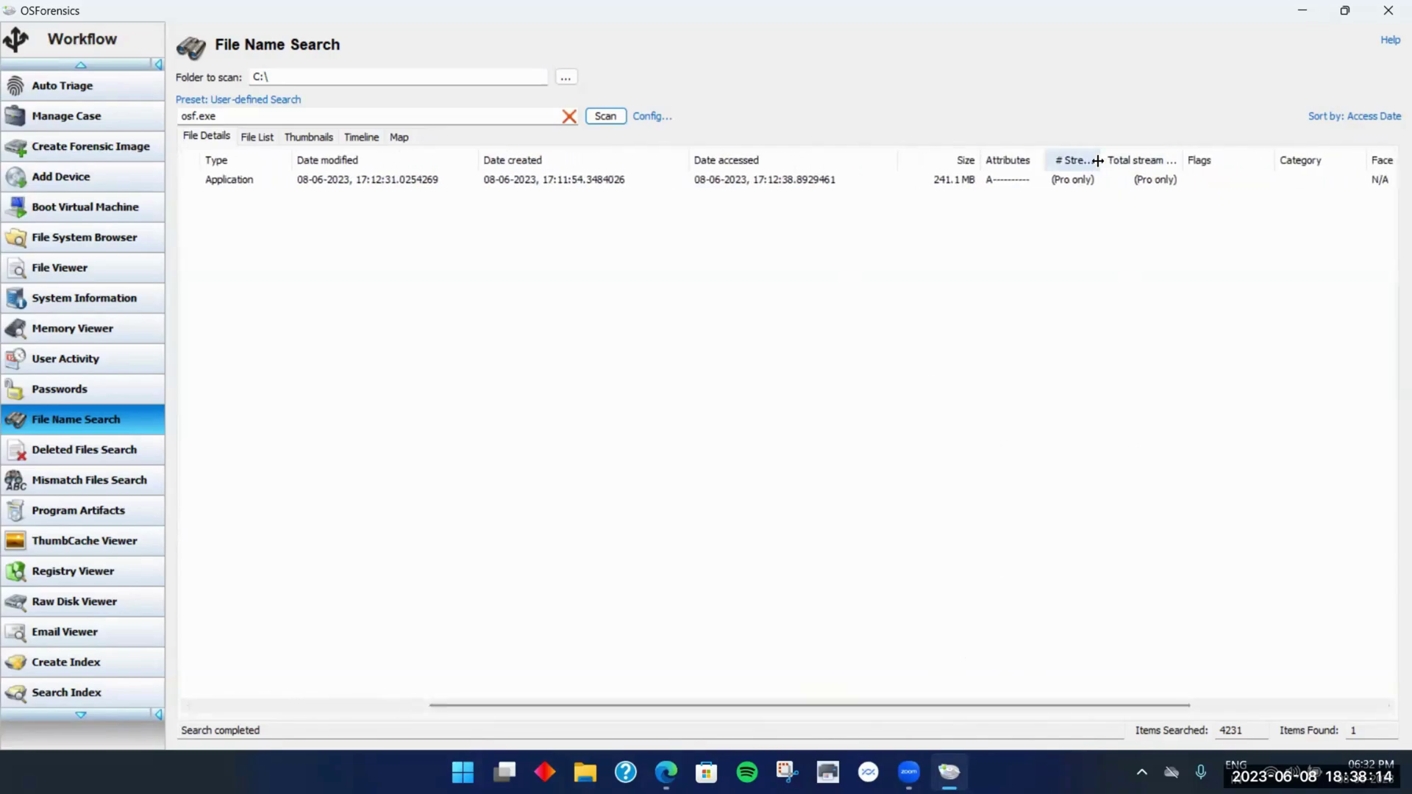
drag(1104, 162, 1324, 158)
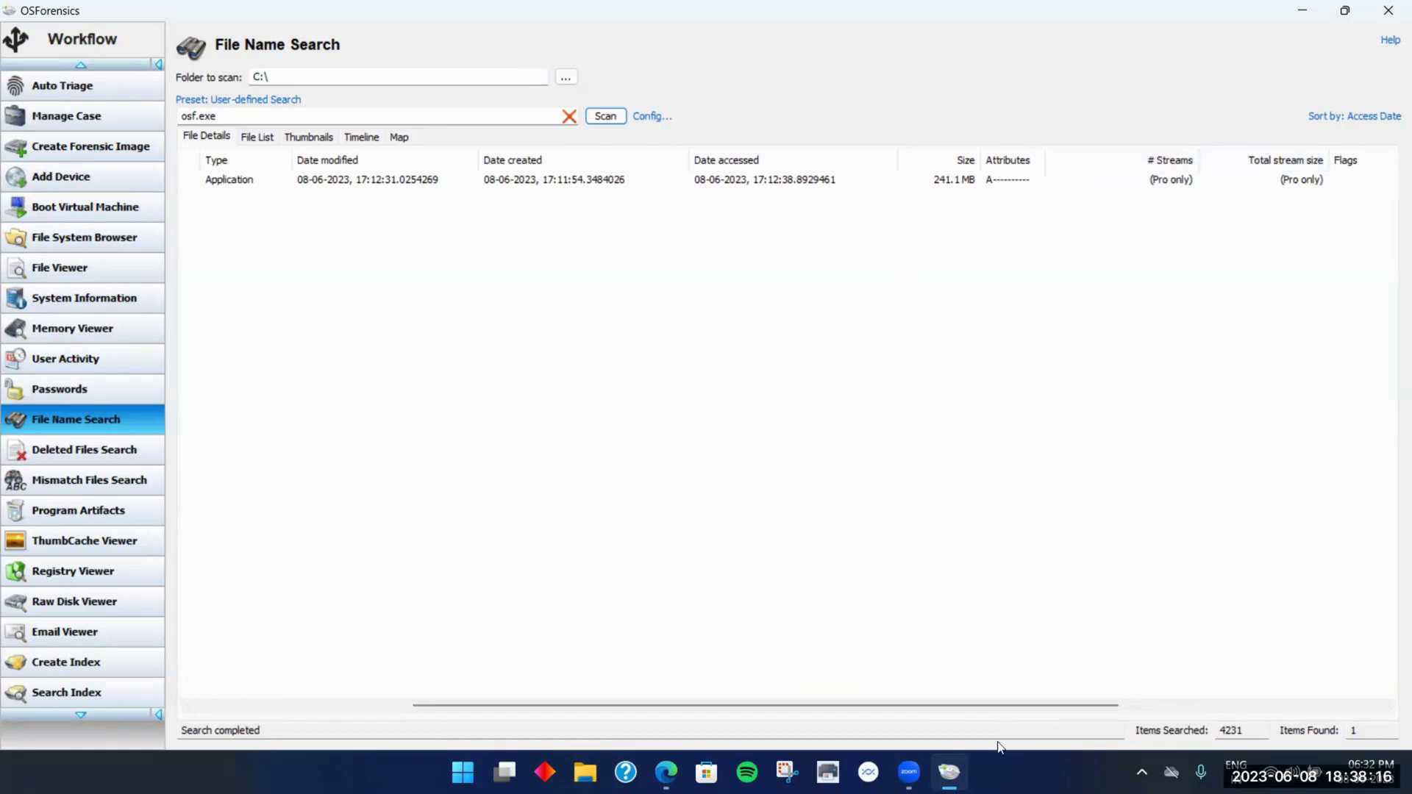
drag(1060, 681, 1351, 682)
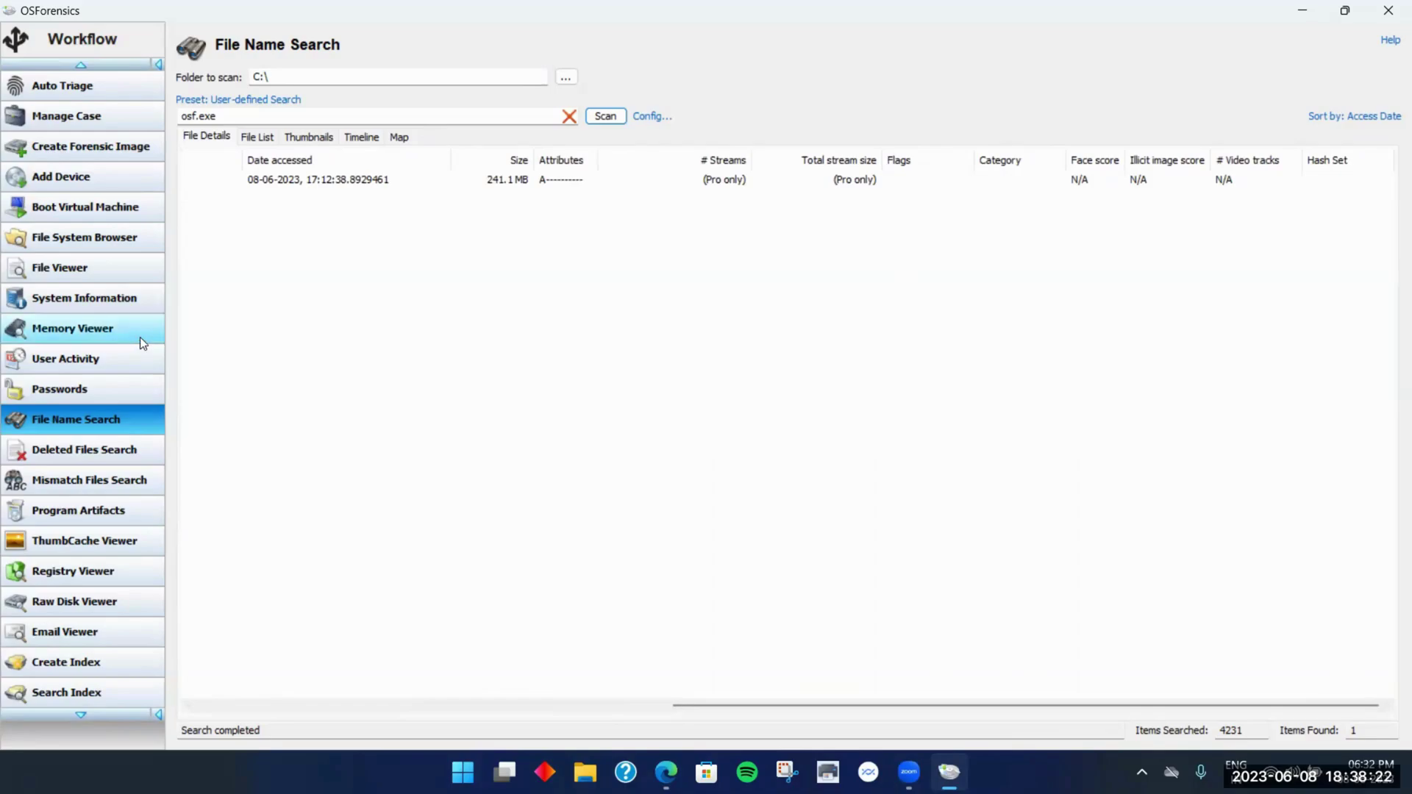
Open Deleted Files Search, take a look at the desktop, and return to OSForensics
click(108, 451)
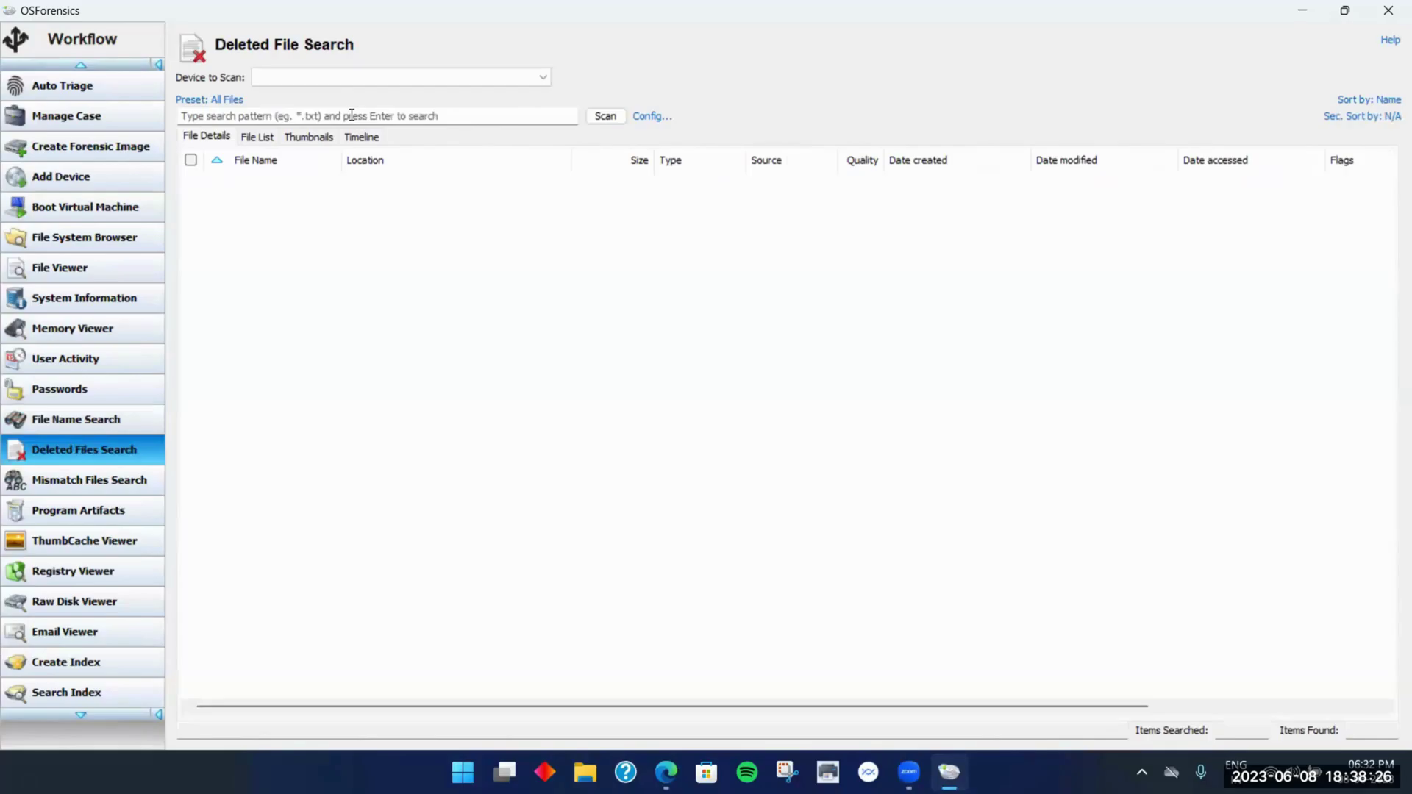
click(483, 117)
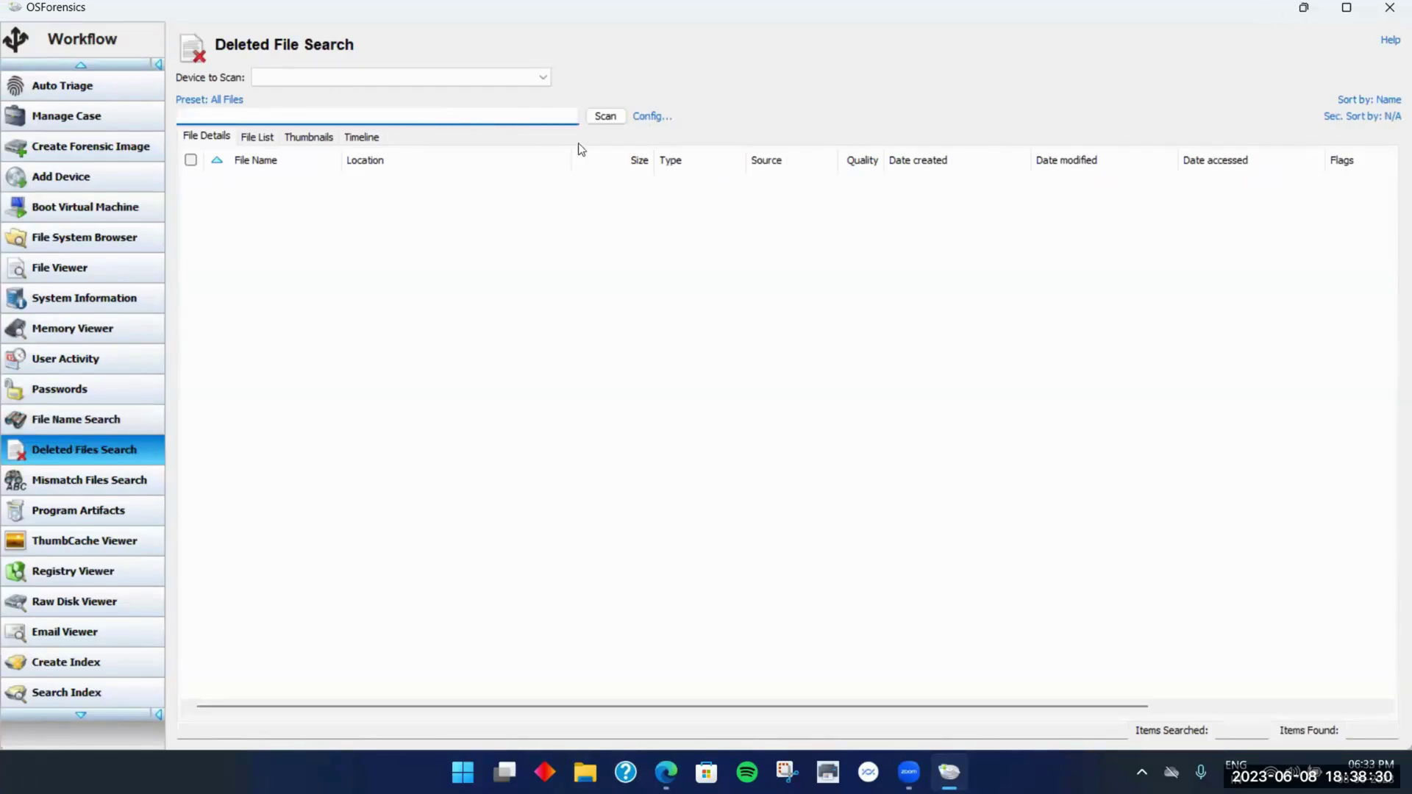
key(super+d)
click(666, 772)
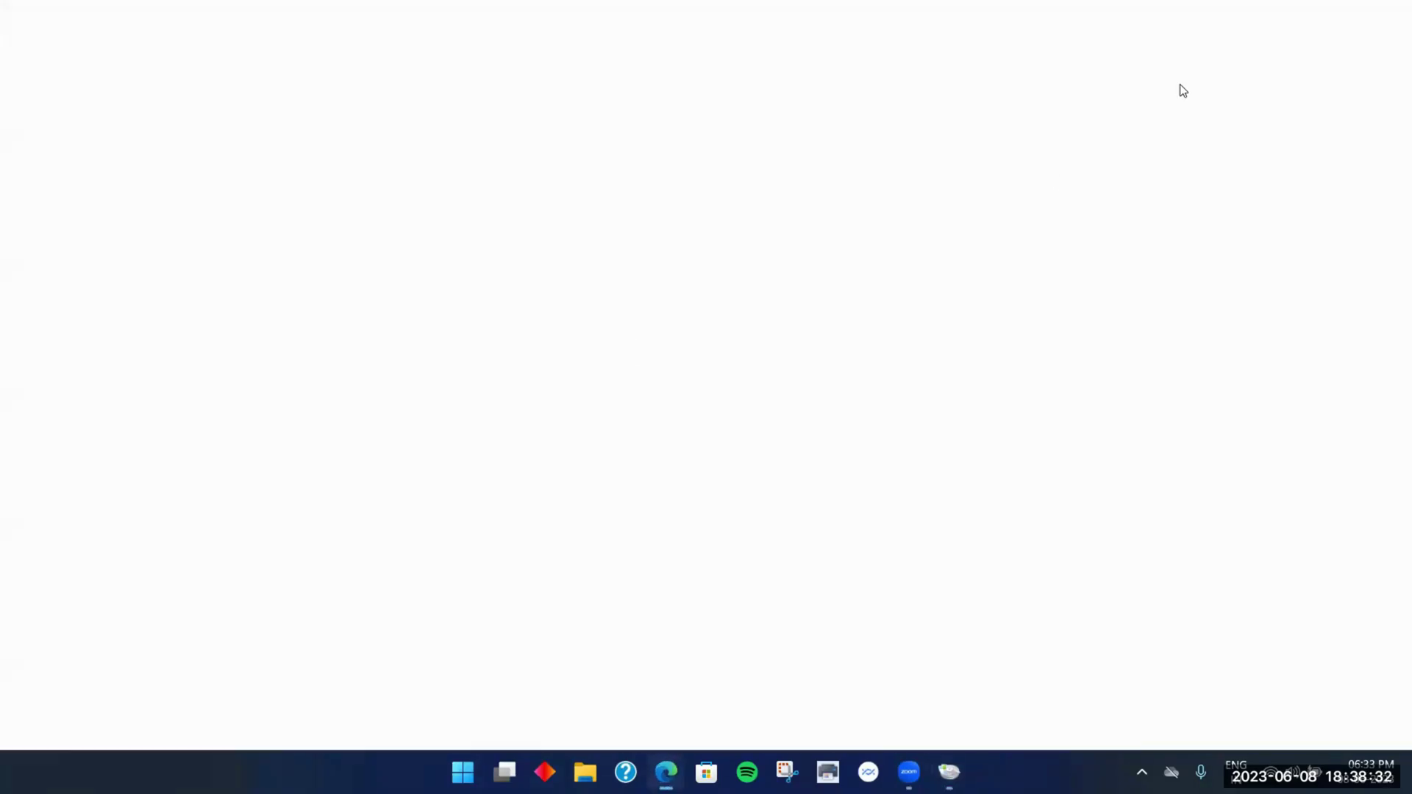
click(1316, 13)
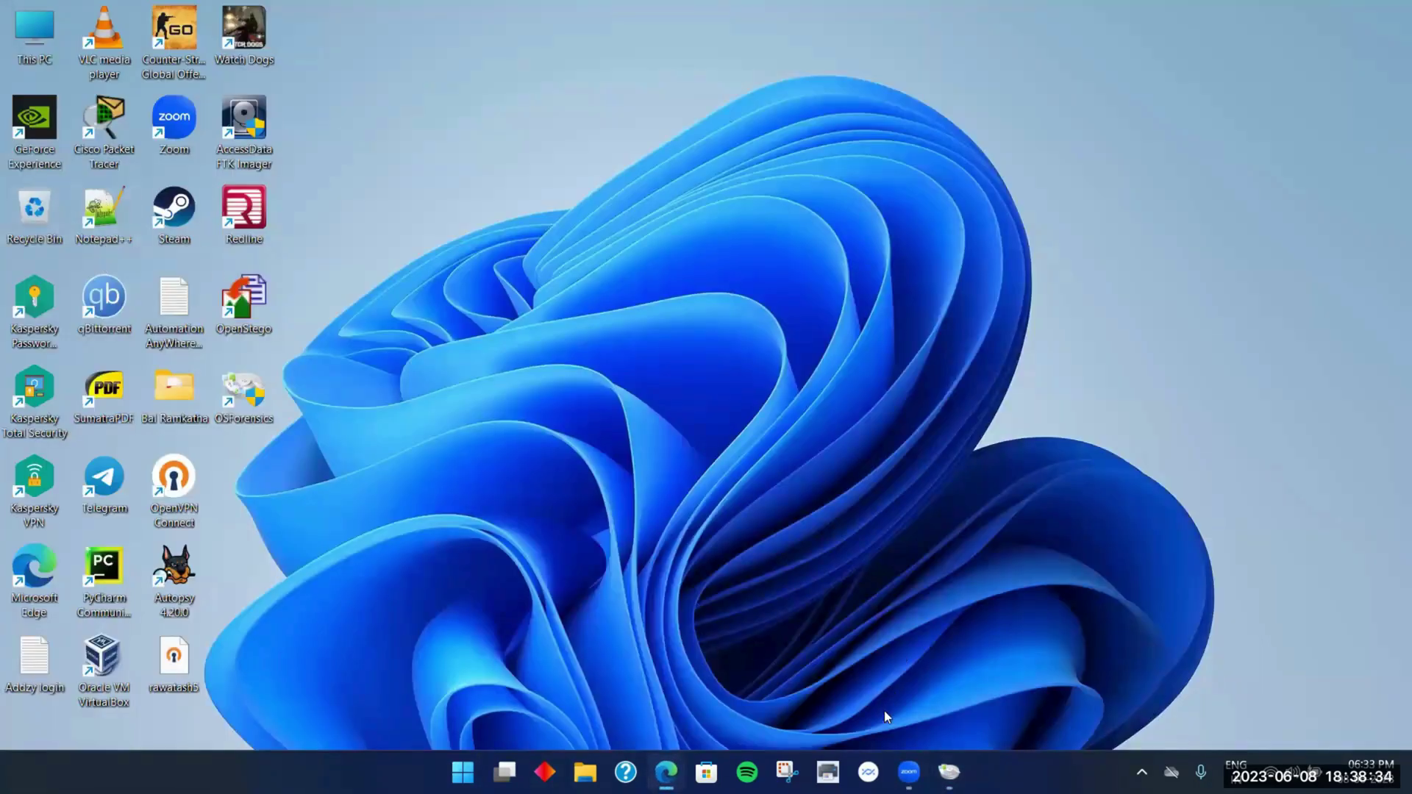
click(948, 773)
Run a deleted file search for 123.txt without choosing a device
click(365, 115)
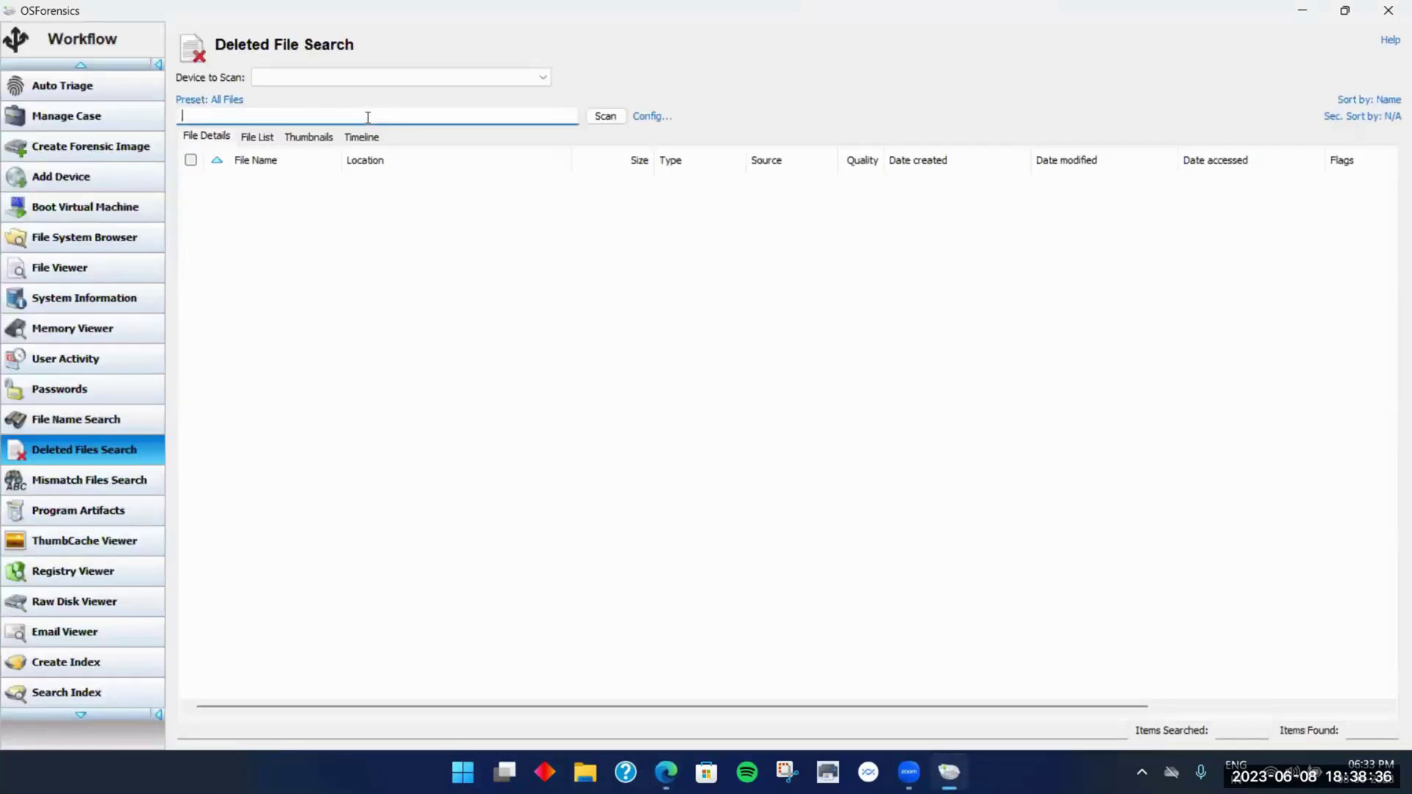
text(`1)
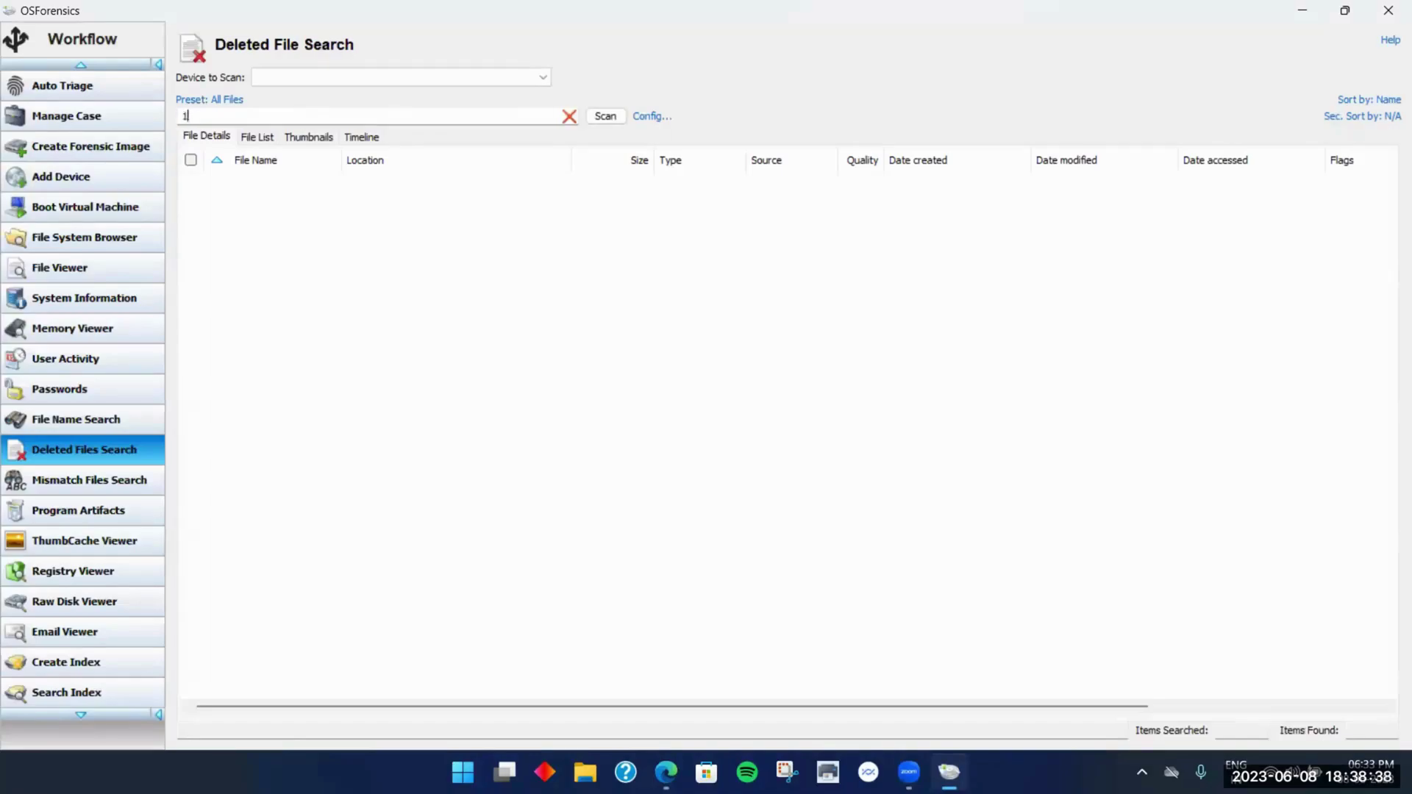
text(23)
key(BackSpace)
key(BackSpace)
text(.txt)
key(Return)
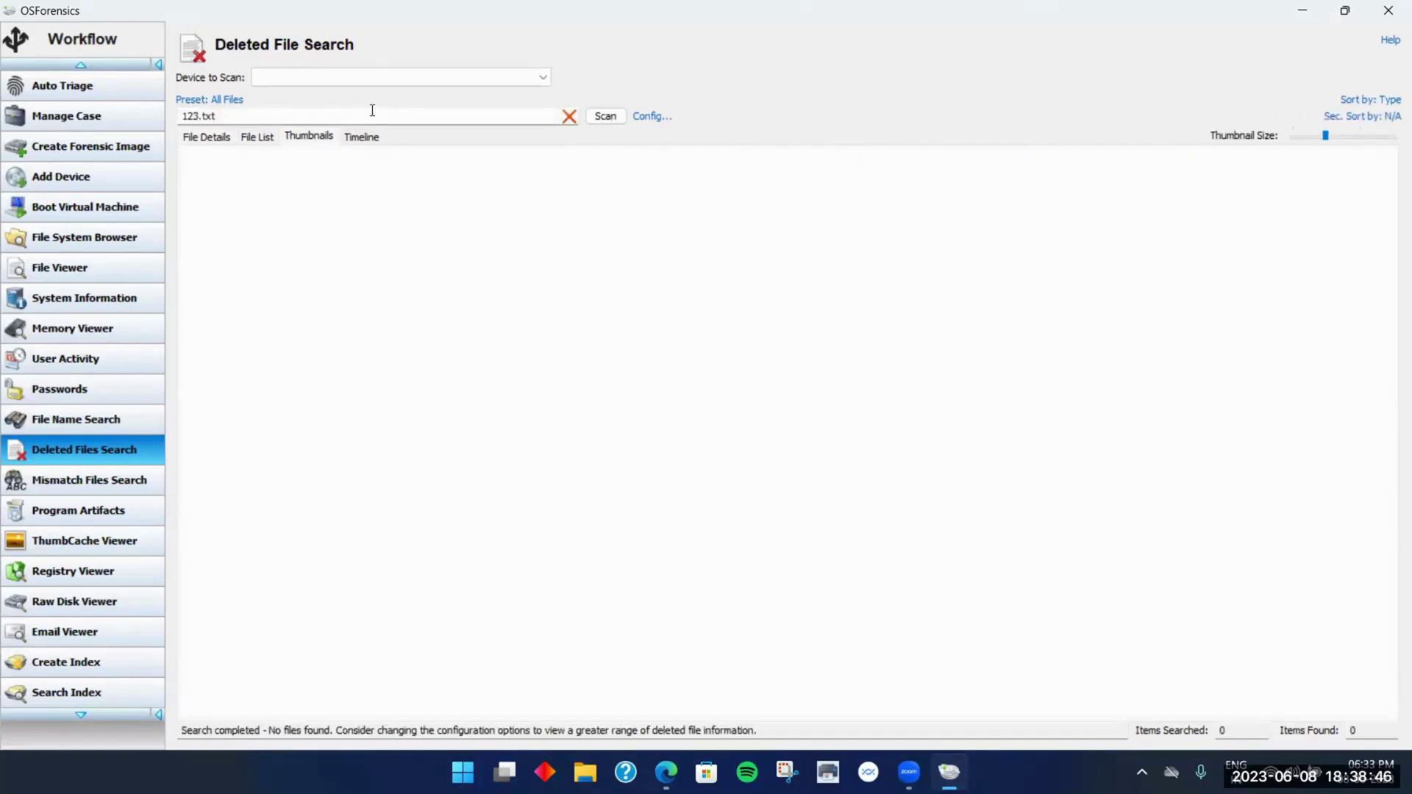
Scan PhysicalDrive0 Partition 2 [199.43GB NTFS] for the deleted file 123.txt and view the scan's file details
click(458, 76)
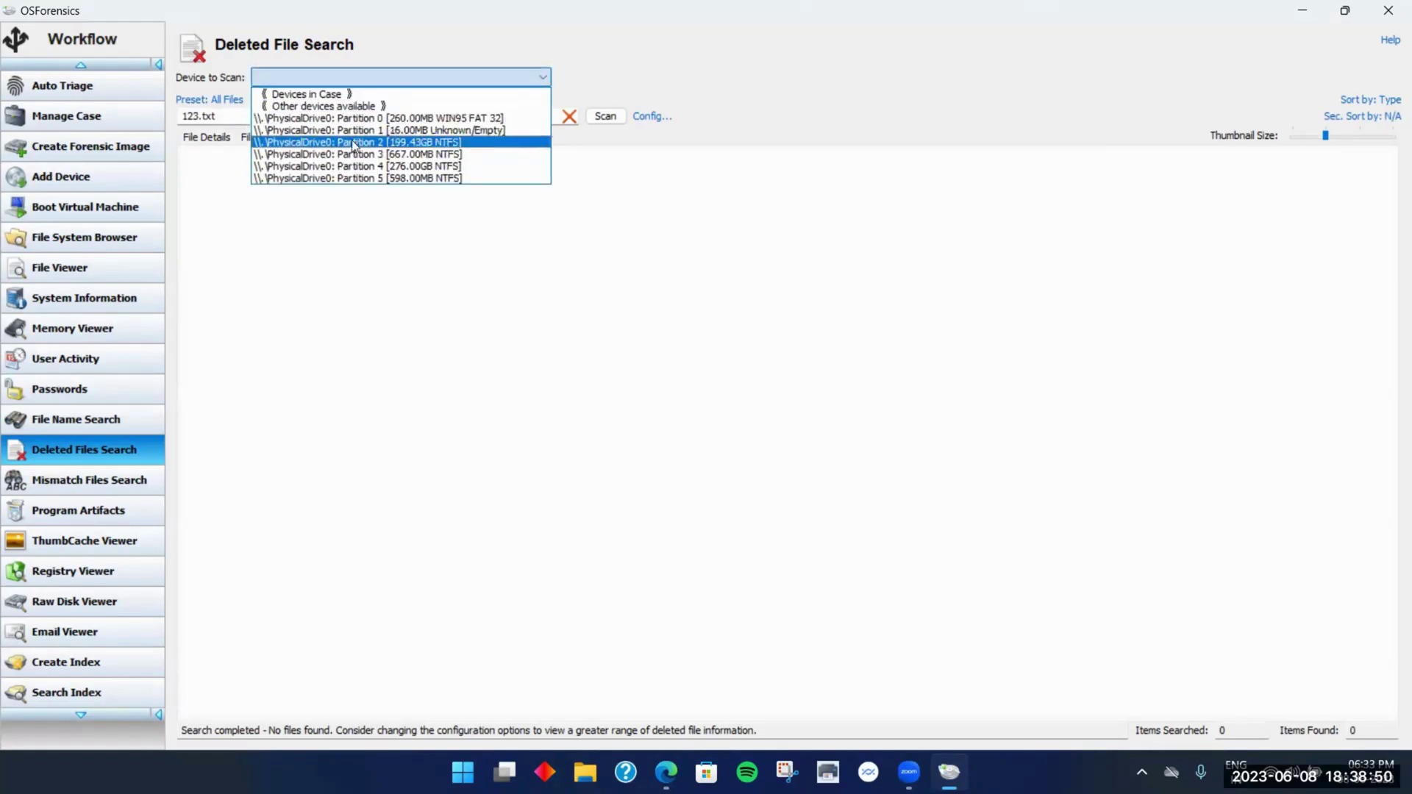
click(426, 141)
click(603, 116)
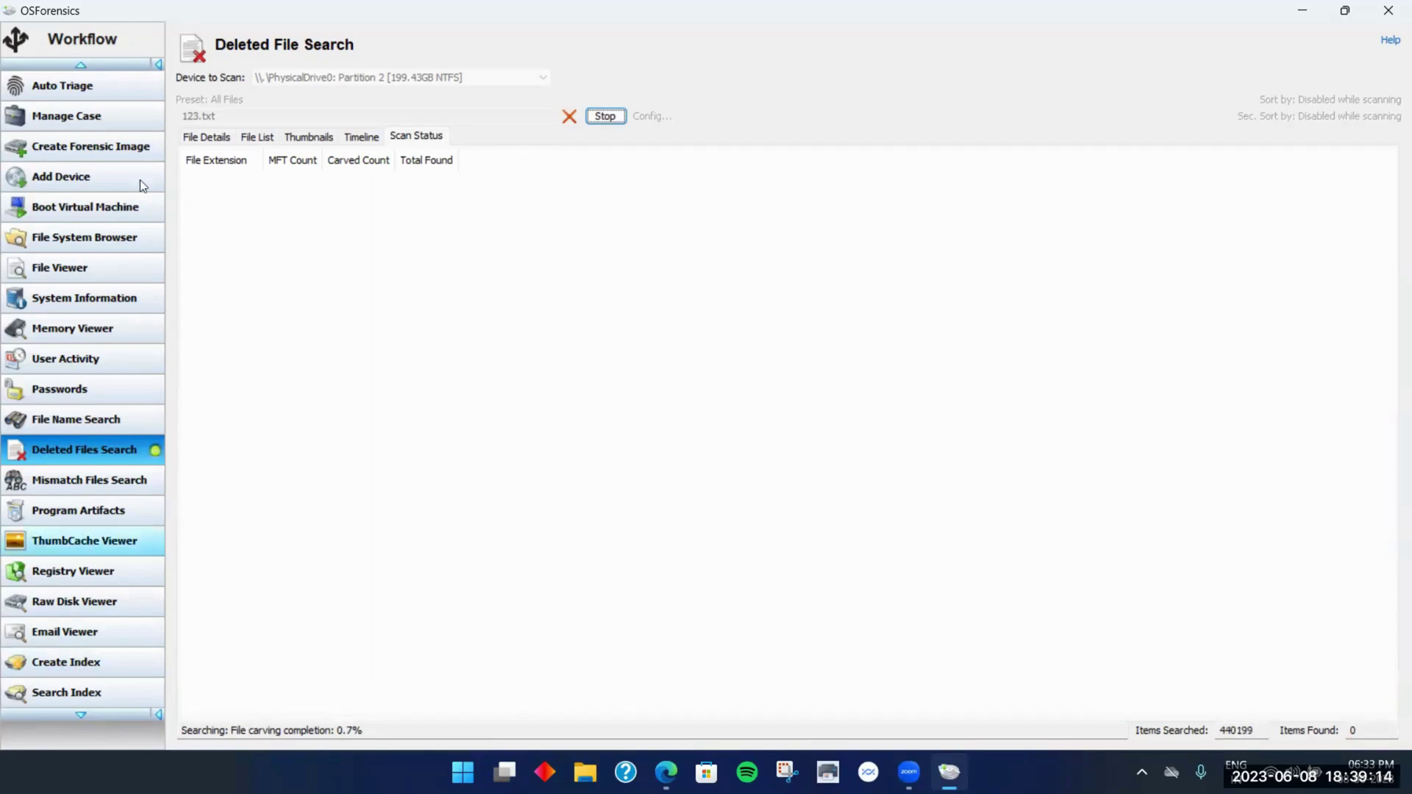
click(217, 136)
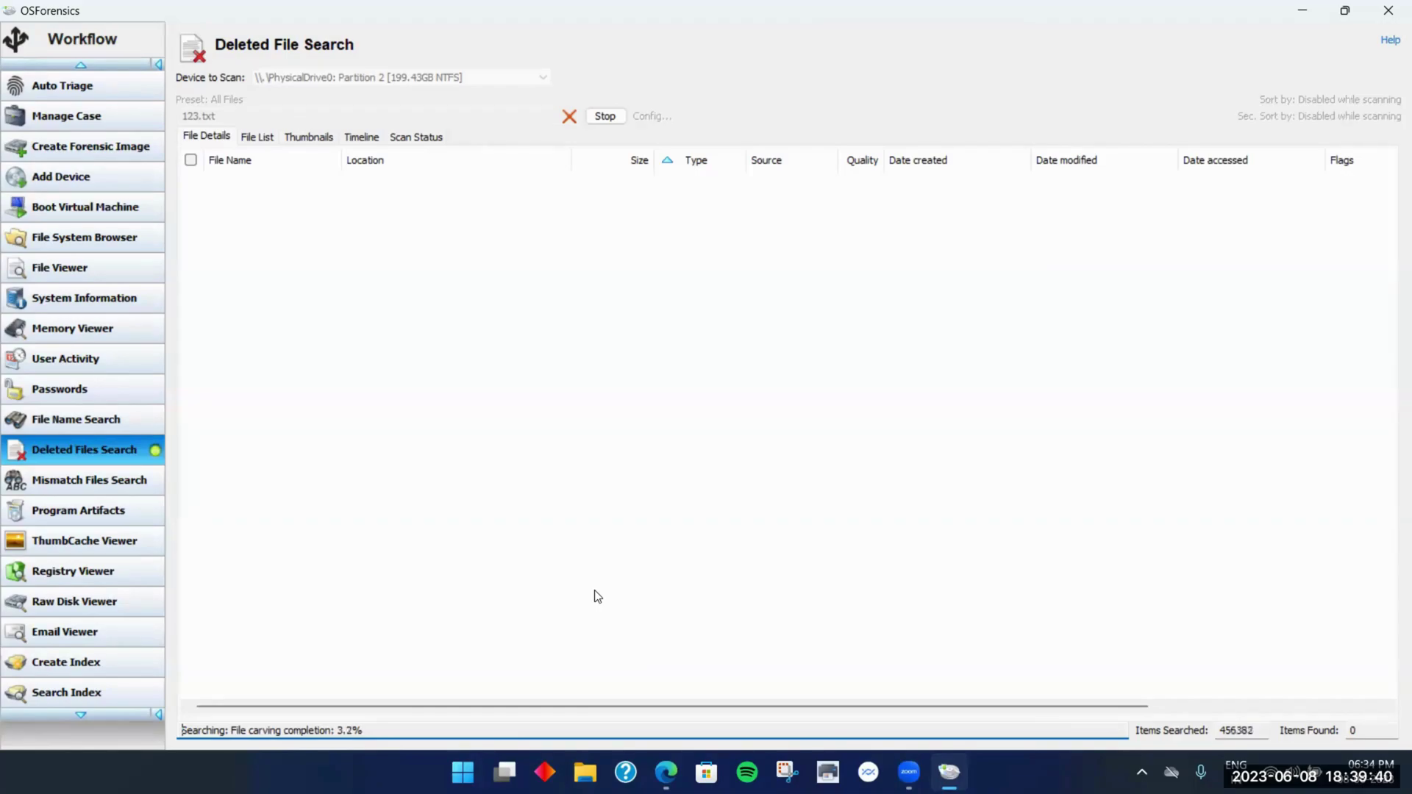
Minimize OSForensics, launch Redline from the desktop, and dismiss the removable drive scan notice
click(1310, 6)
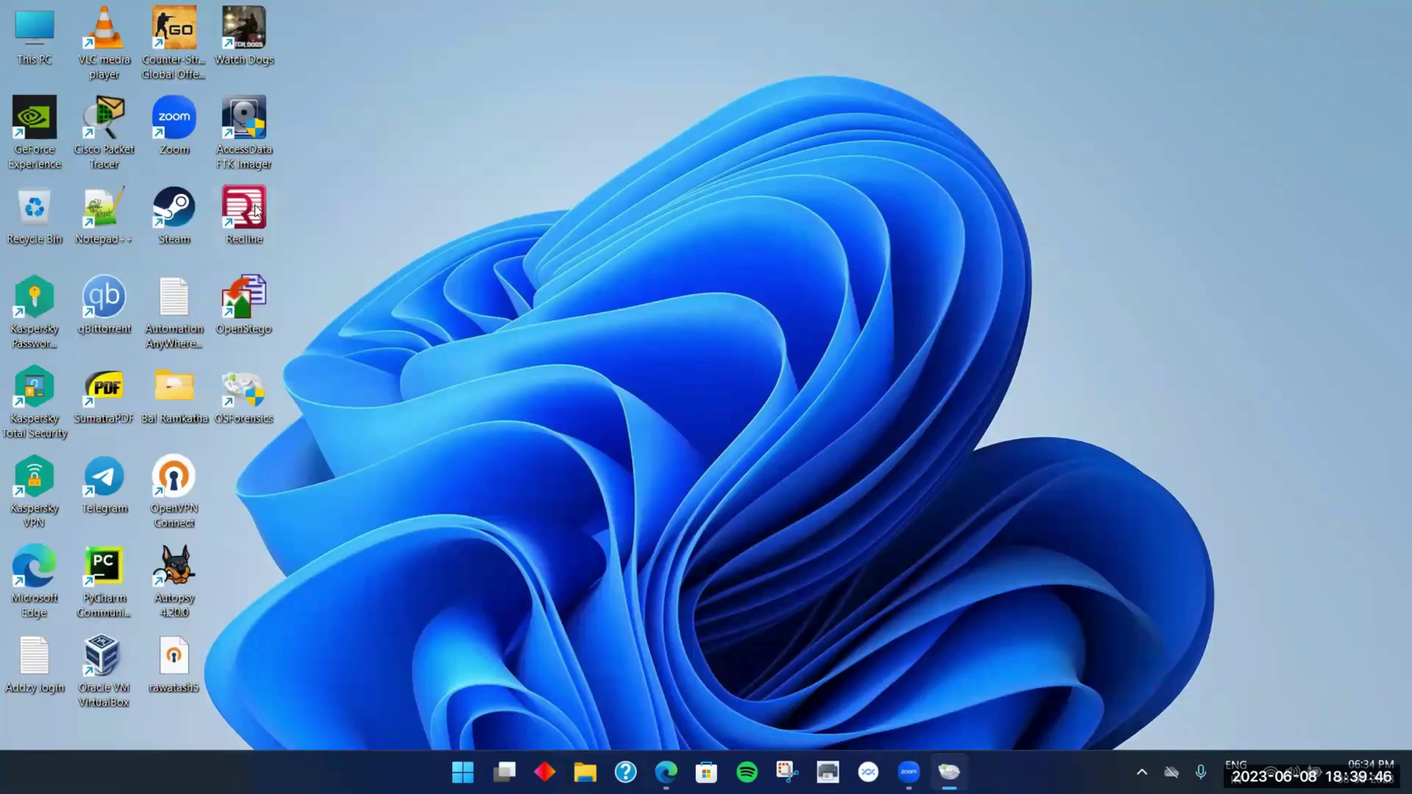
click(289, 252)
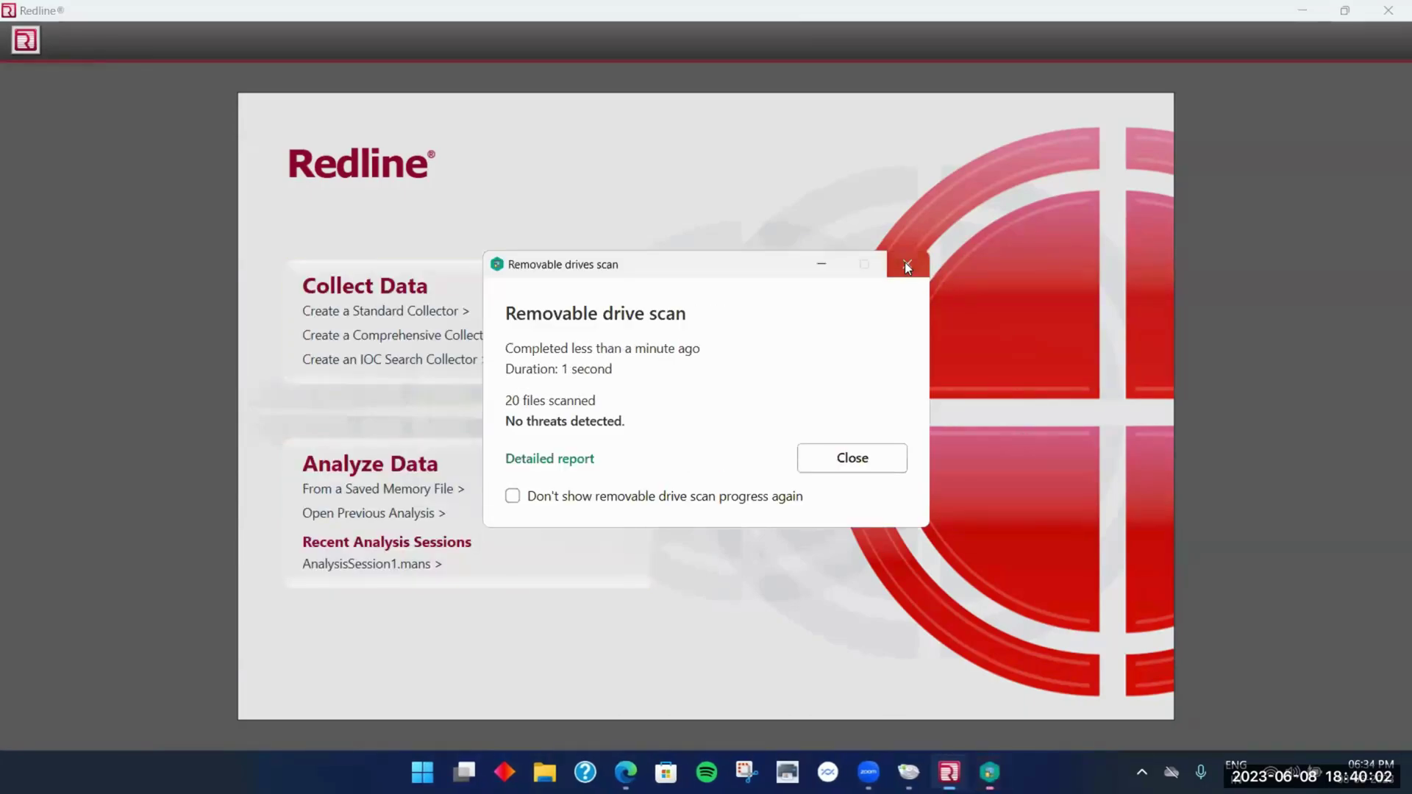
click(907, 264)
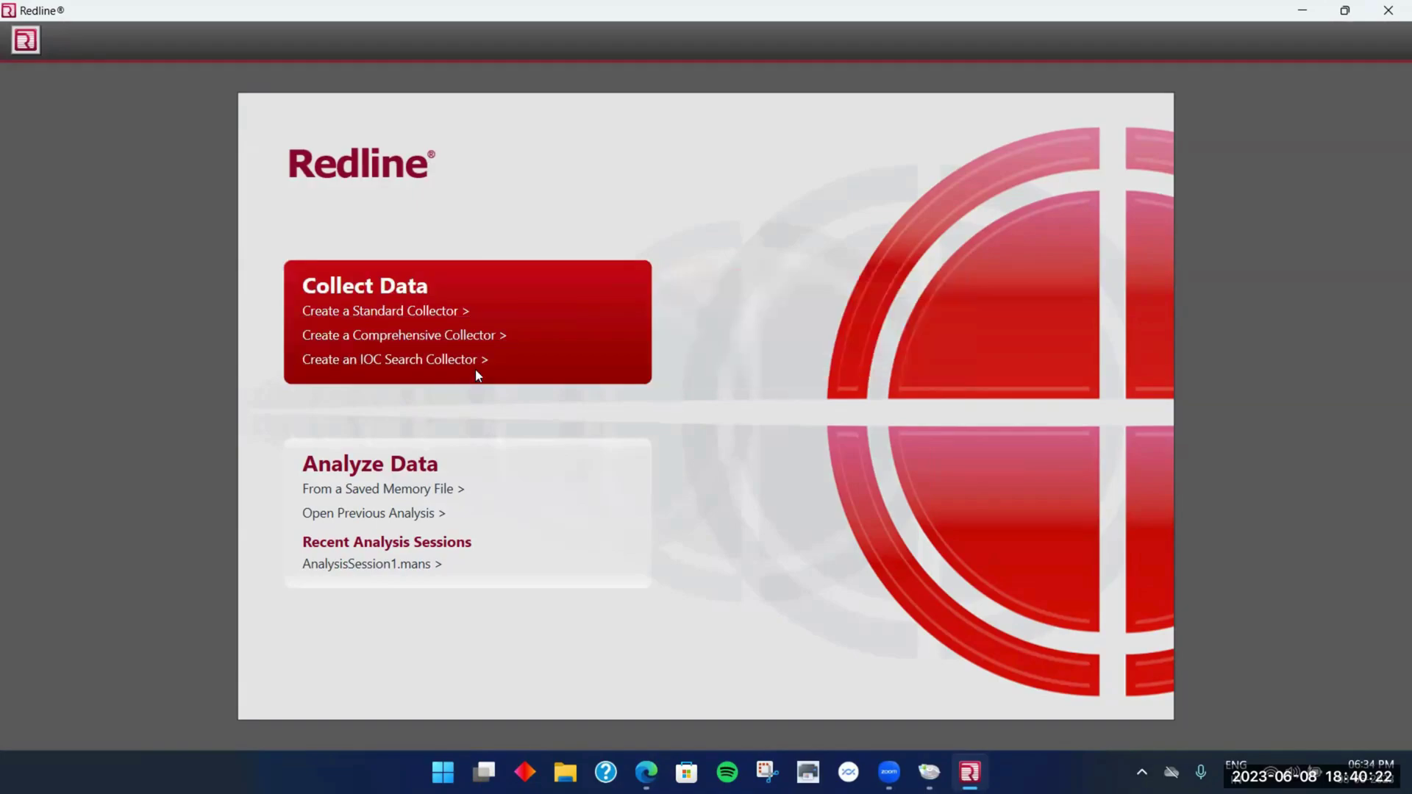
Review the Comprehensive Collector's Memory, Disk, System, Network and Other script options and its Linux platform instructions, and cancel the session
click(507, 337)
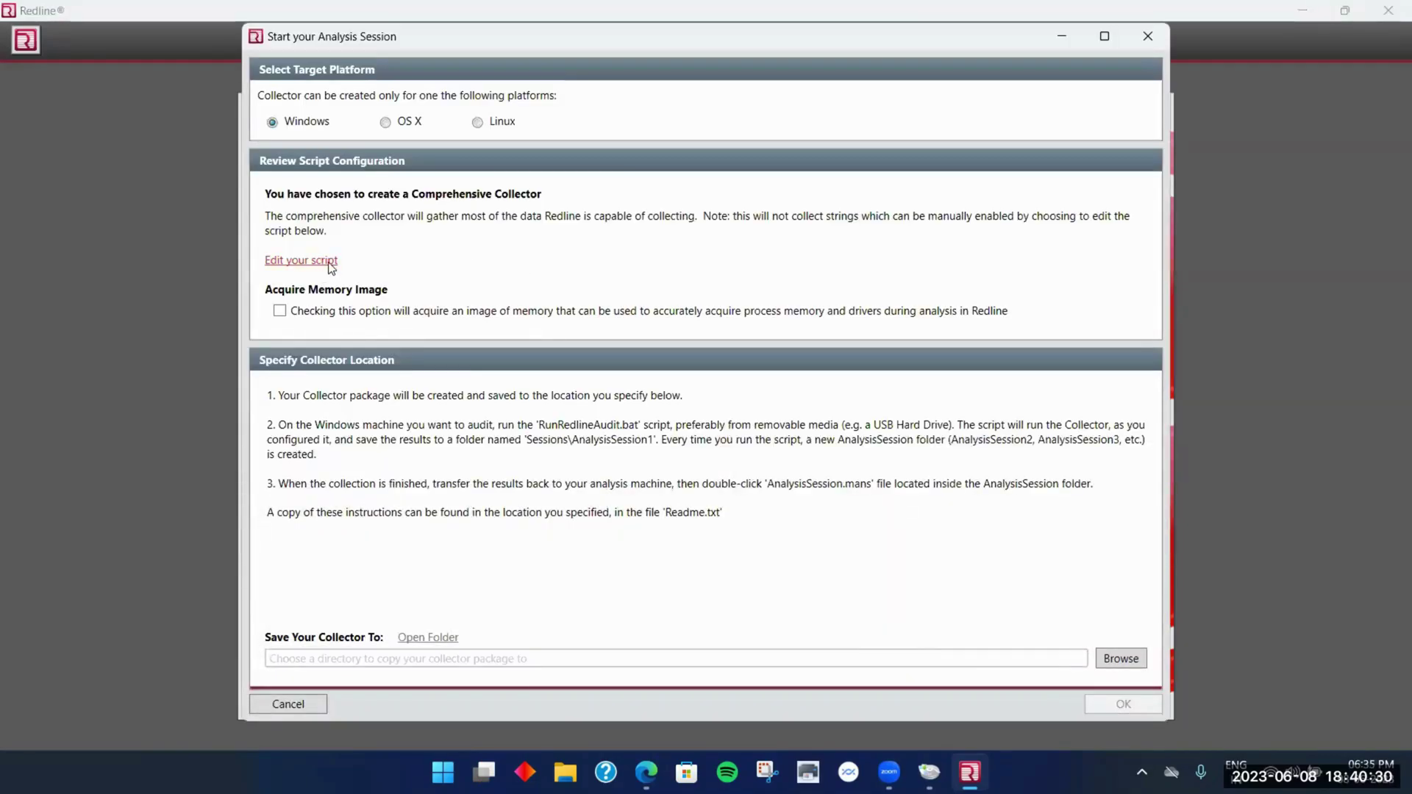
click(319, 262)
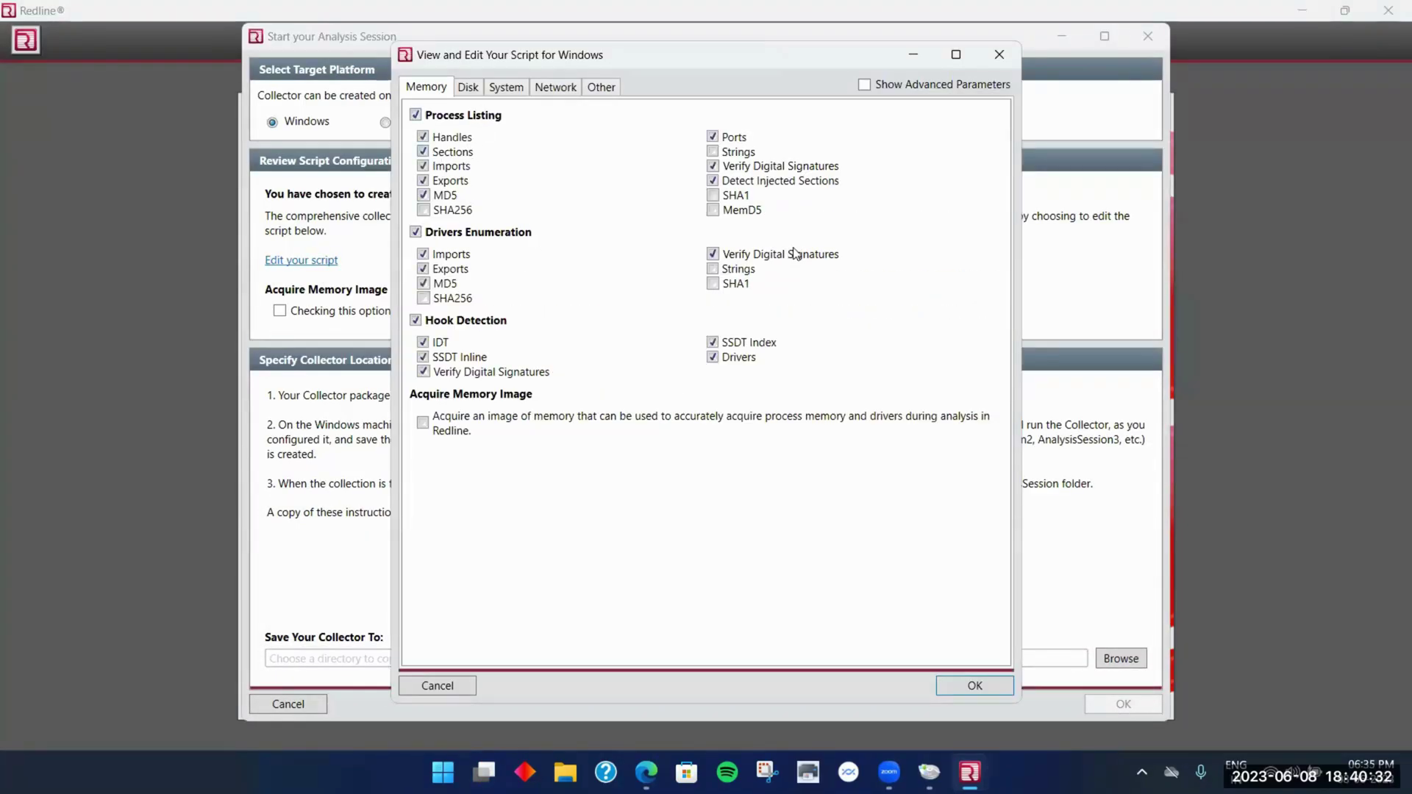
click(473, 90)
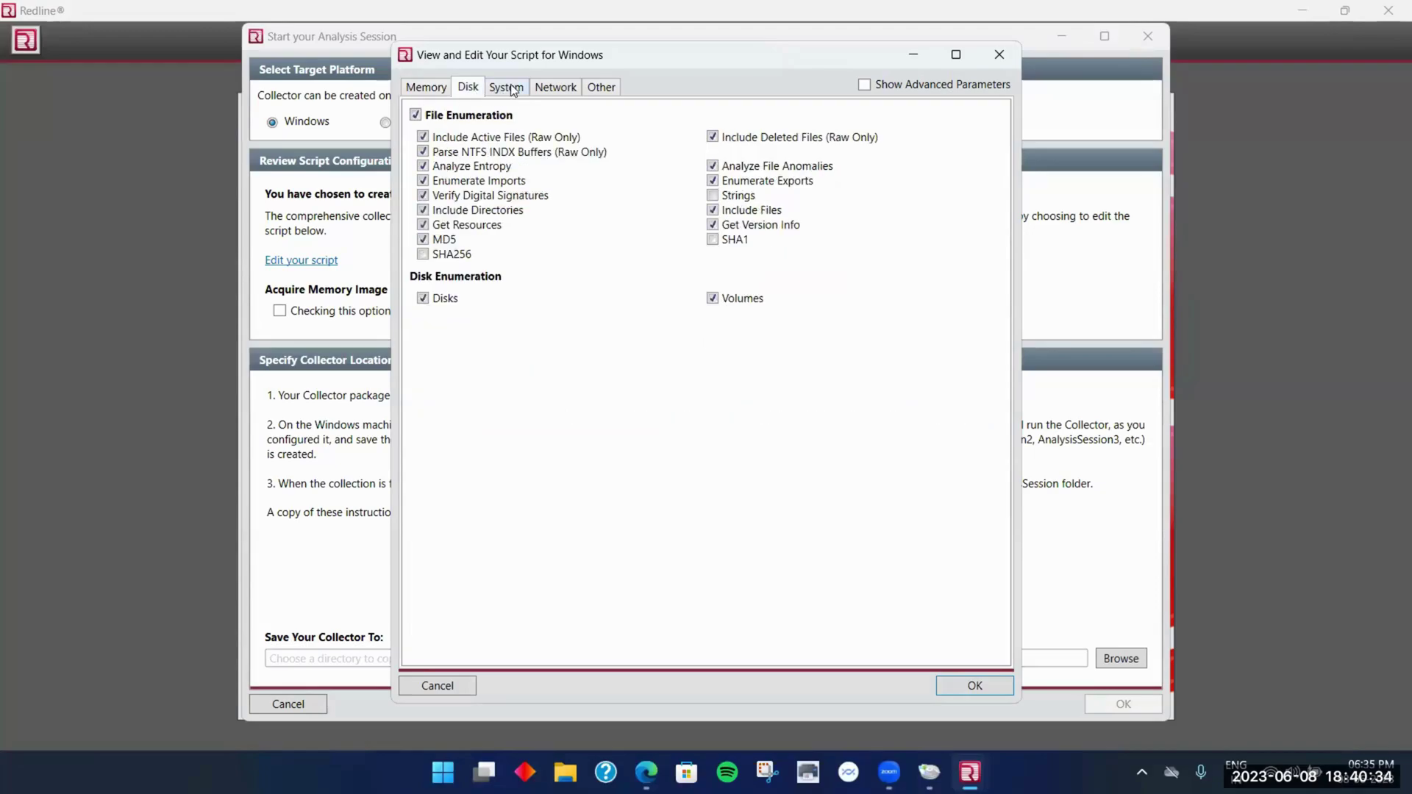
click(513, 90)
click(548, 92)
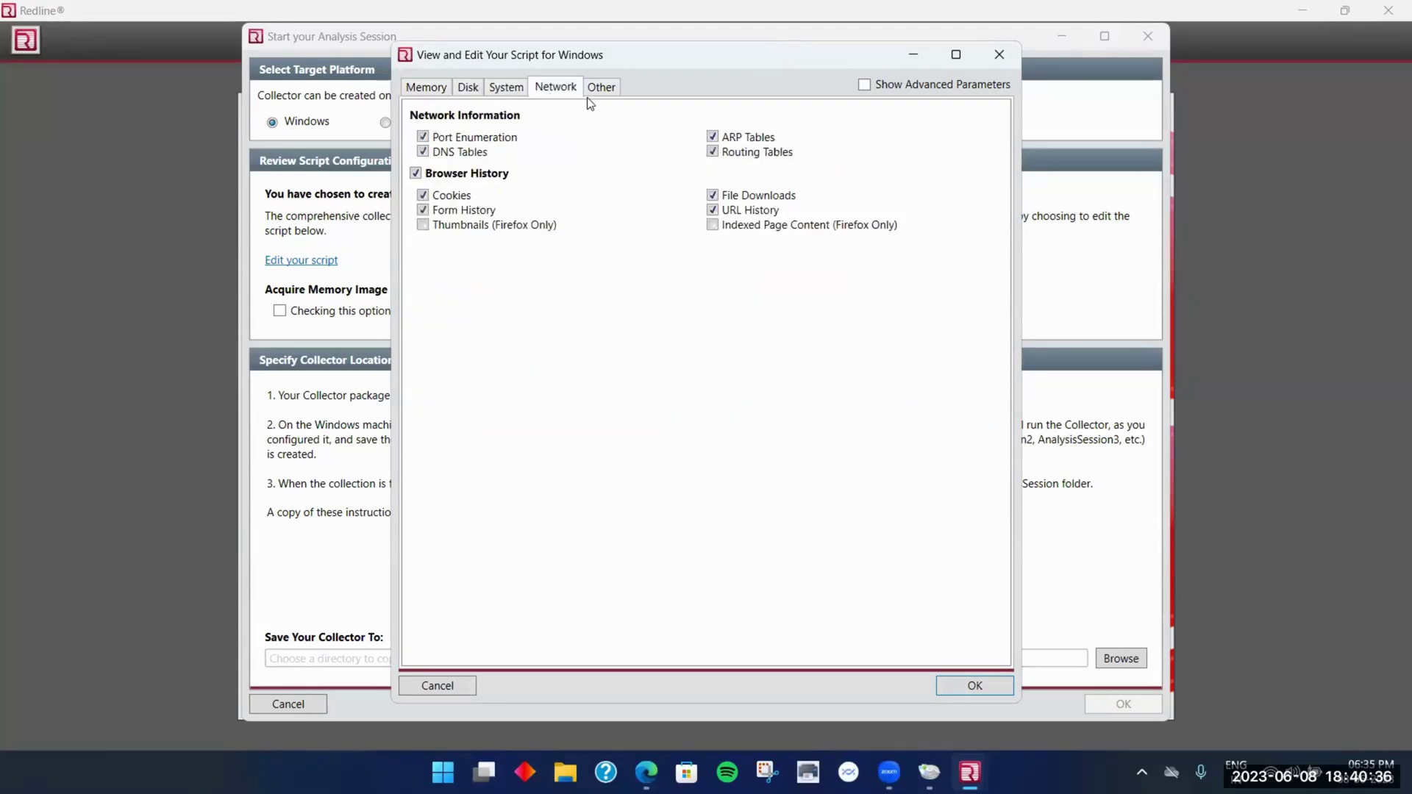
click(600, 90)
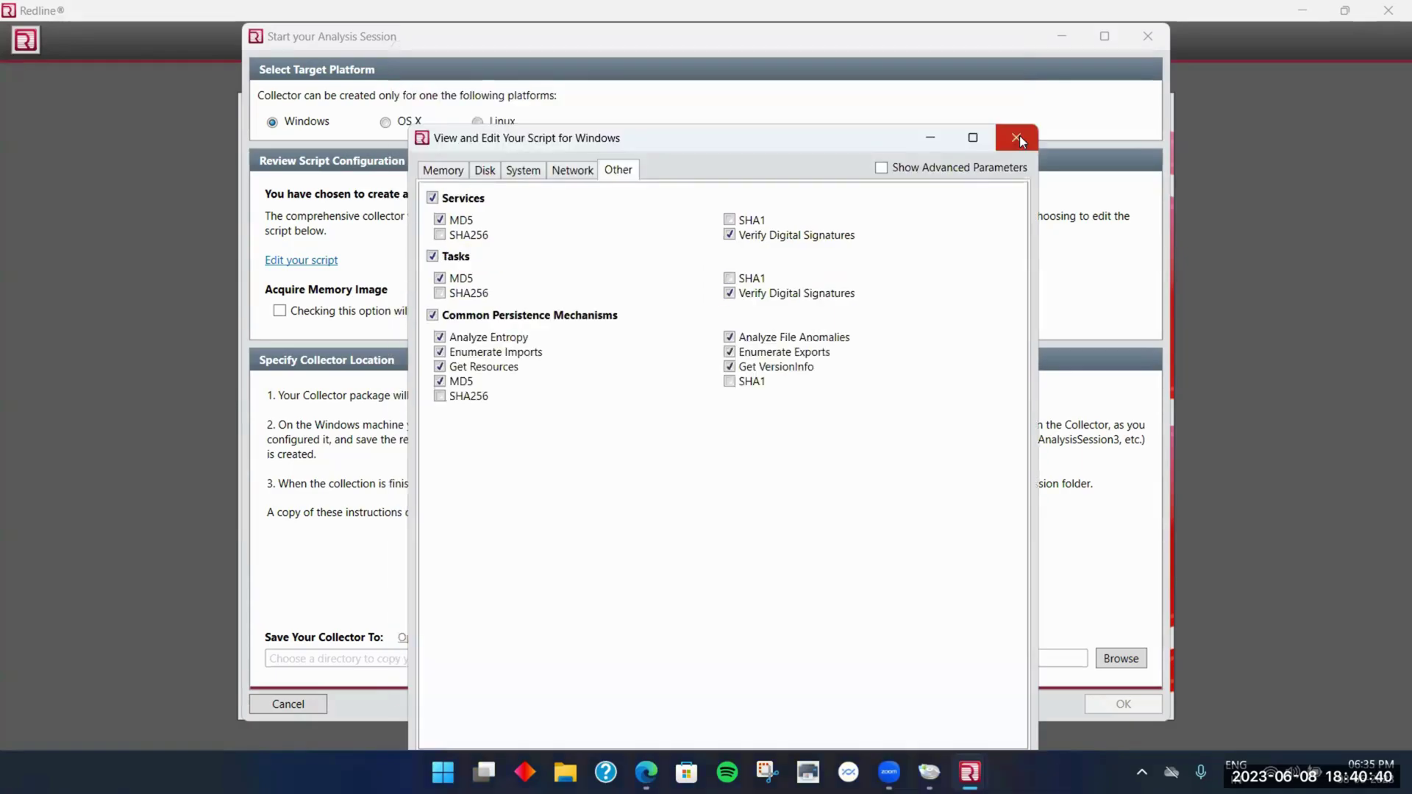
click(1019, 136)
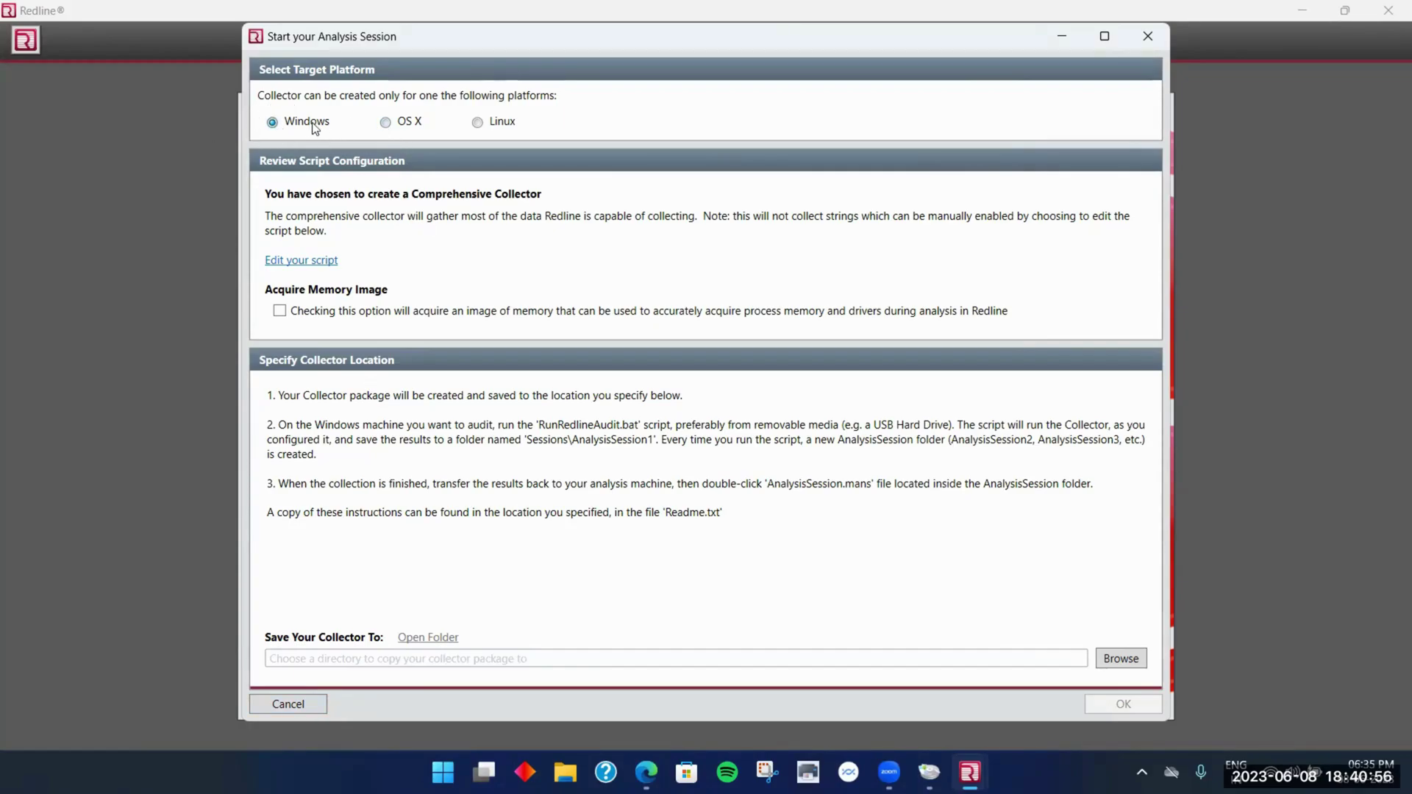
click(478, 123)
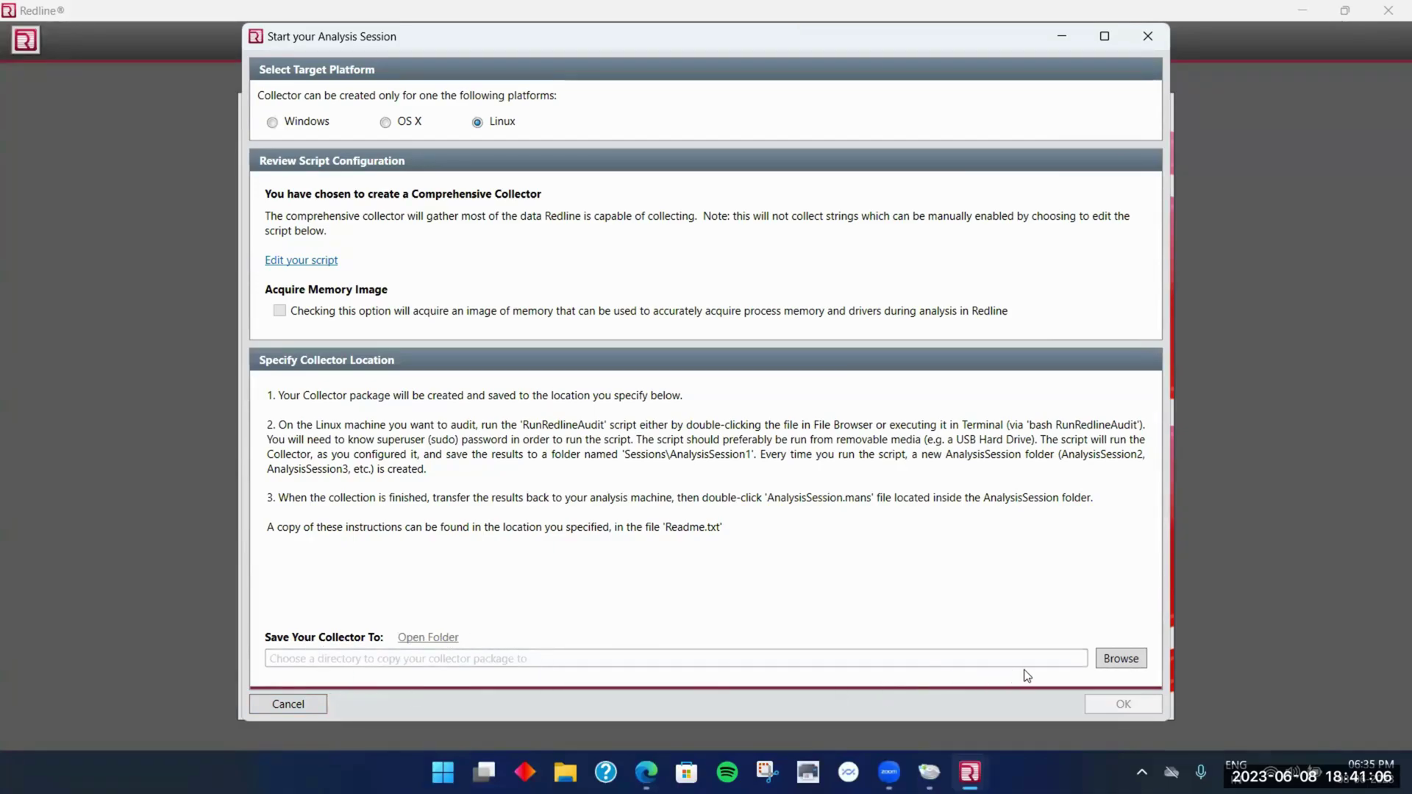
click(288, 704)
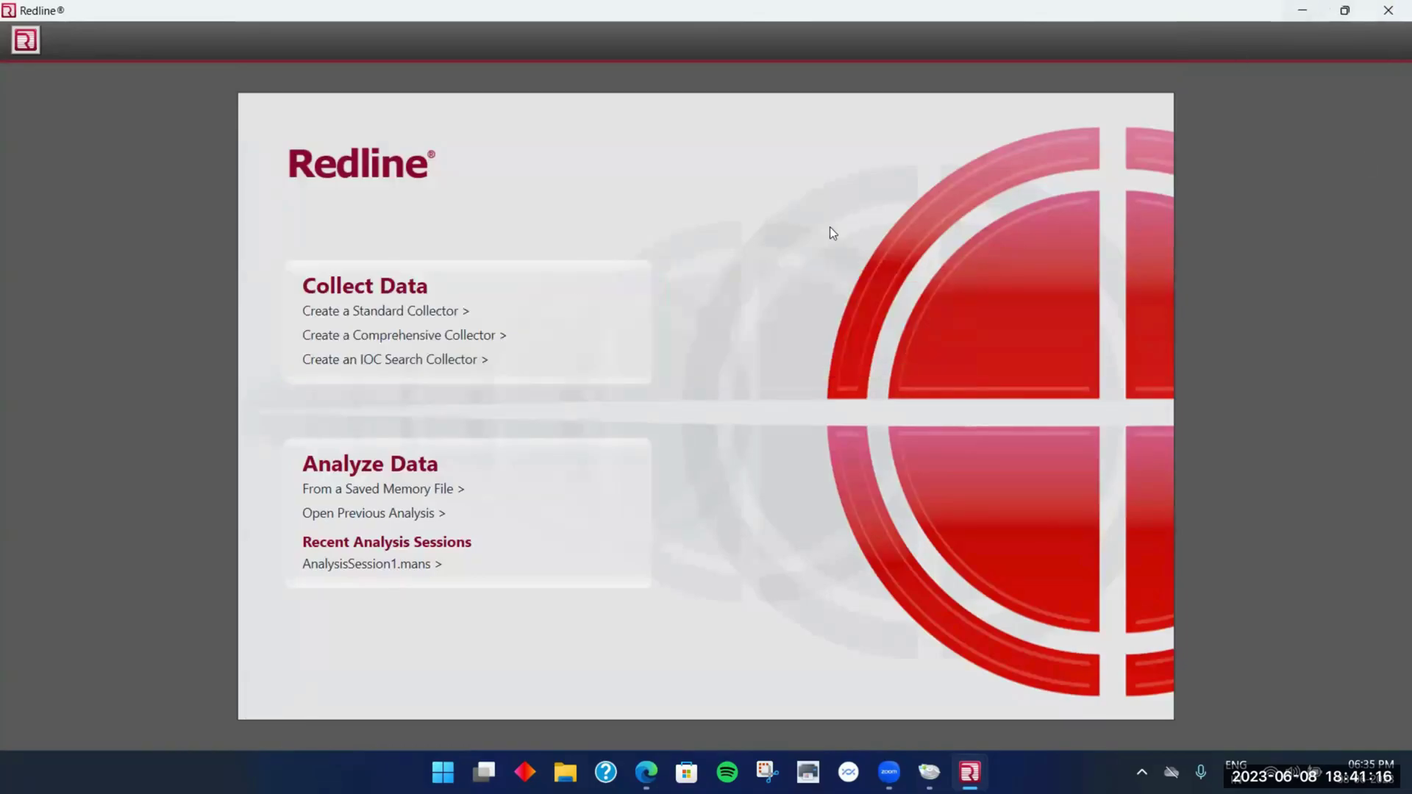
Review the Standard Collector's Windows script options for Memory, Disk, System, Network and Other, and close the script without changes
click(441, 311)
click(313, 262)
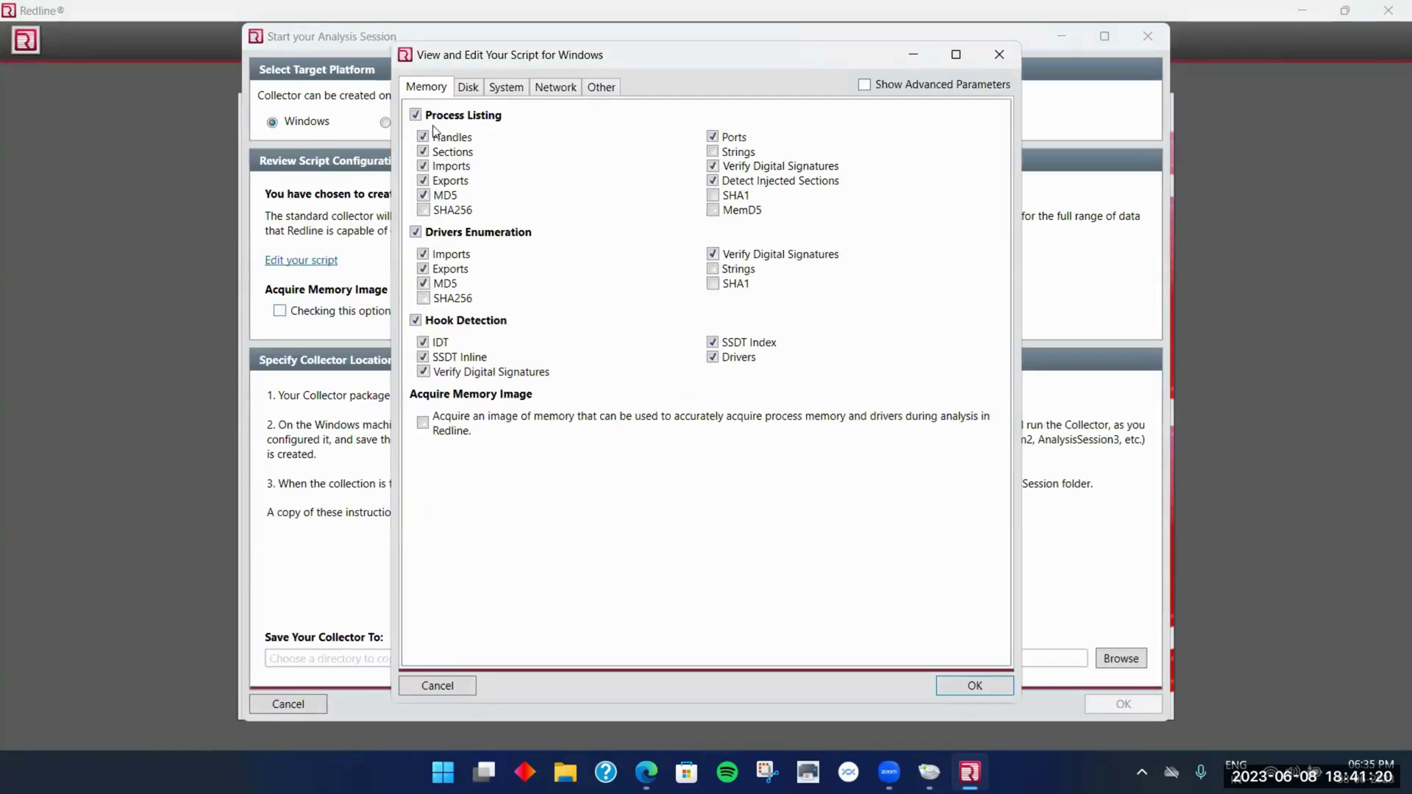
click(468, 87)
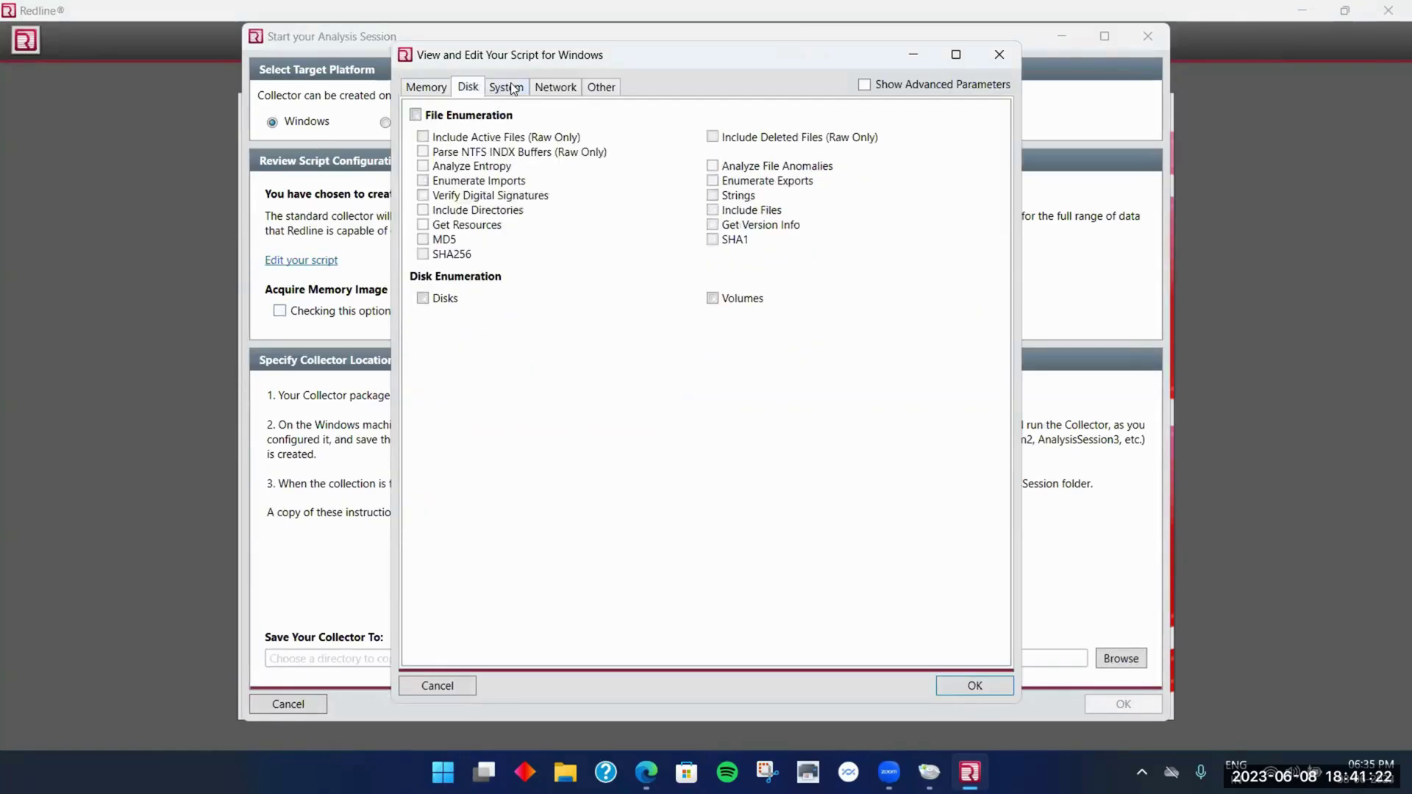
click(507, 87)
click(555, 87)
click(508, 86)
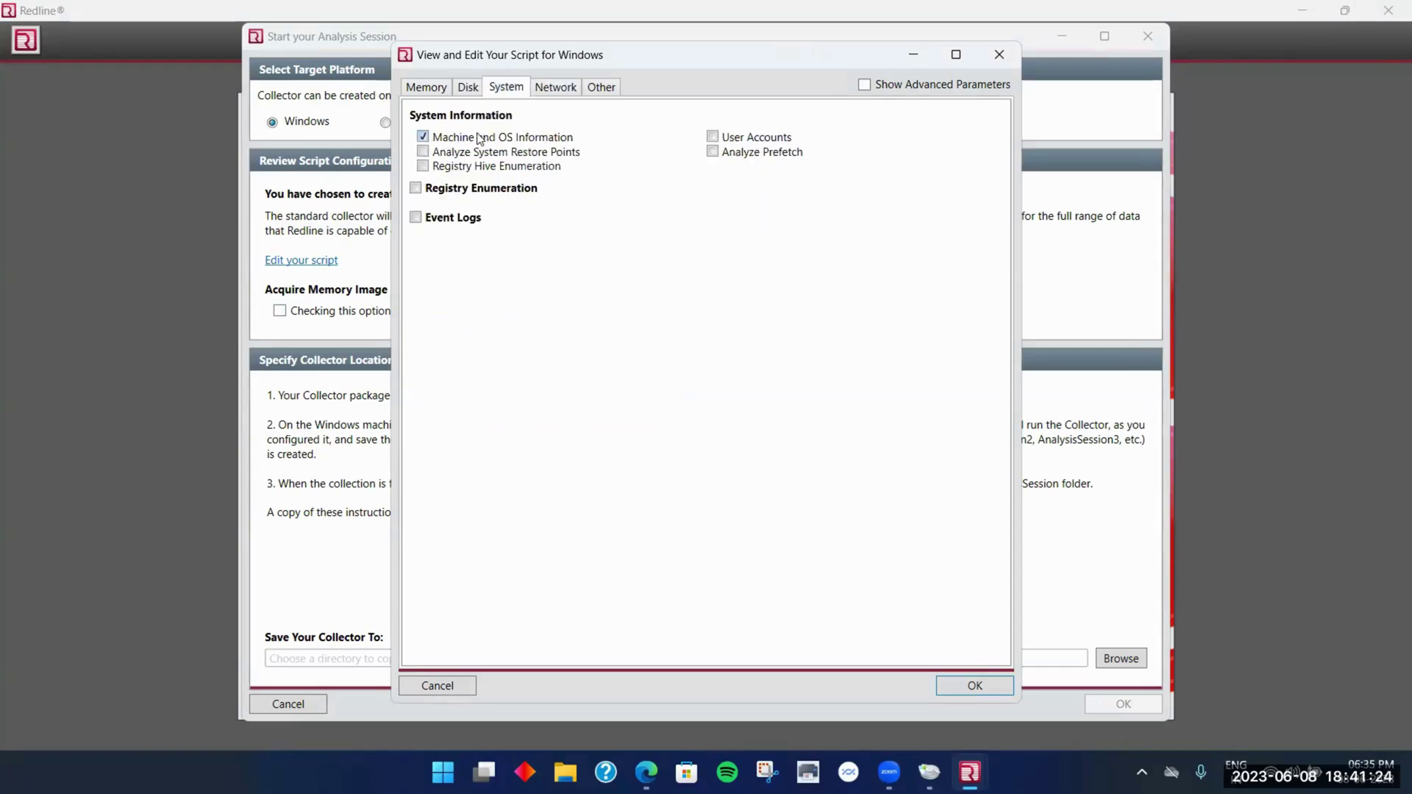
click(594, 87)
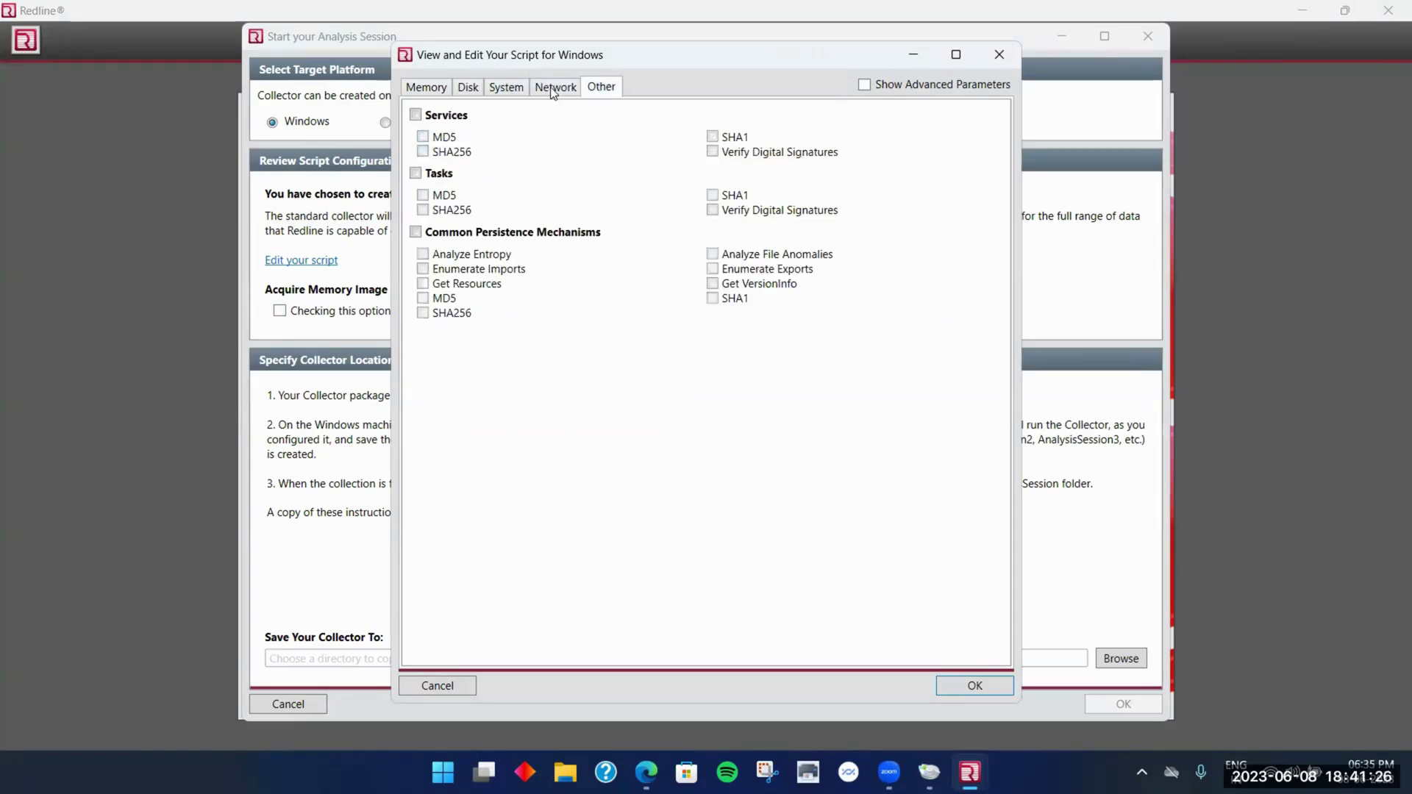
drag(507, 56, 471, 121)
click(954, 119)
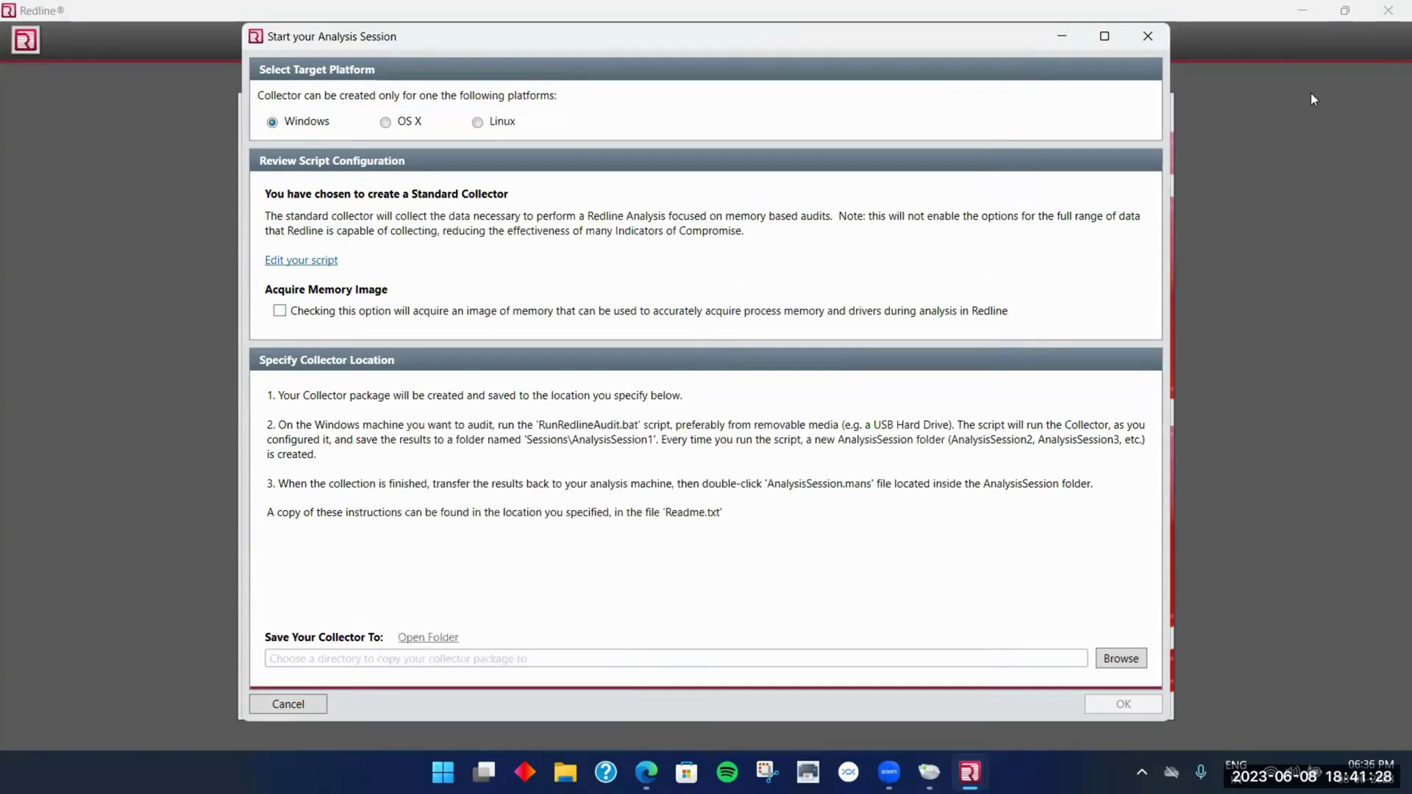
drag(308, 33, 308, 44)
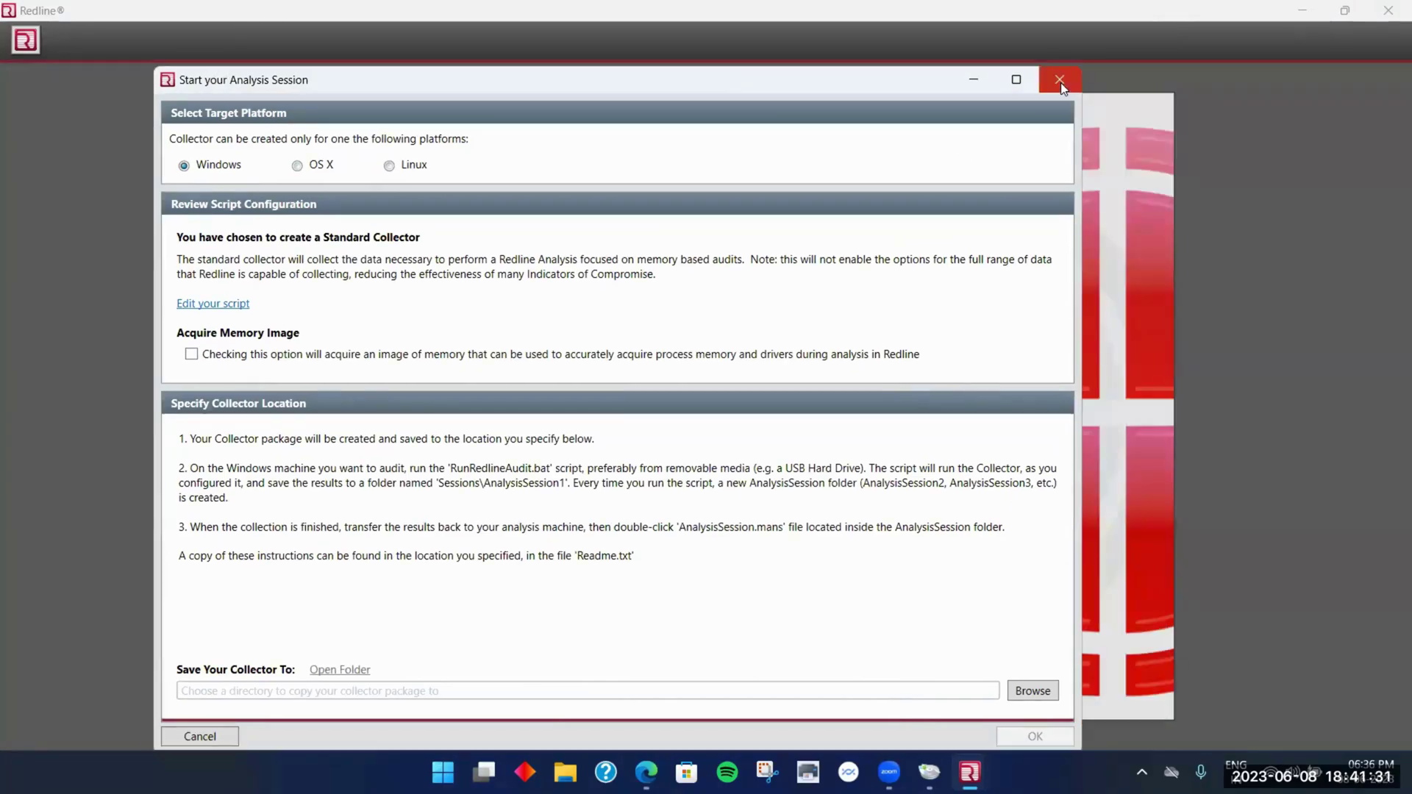
Close the collector session setup, minimize Redline, and open the Standard Redline Collector folder on drive D: in File Explorer
click(1060, 83)
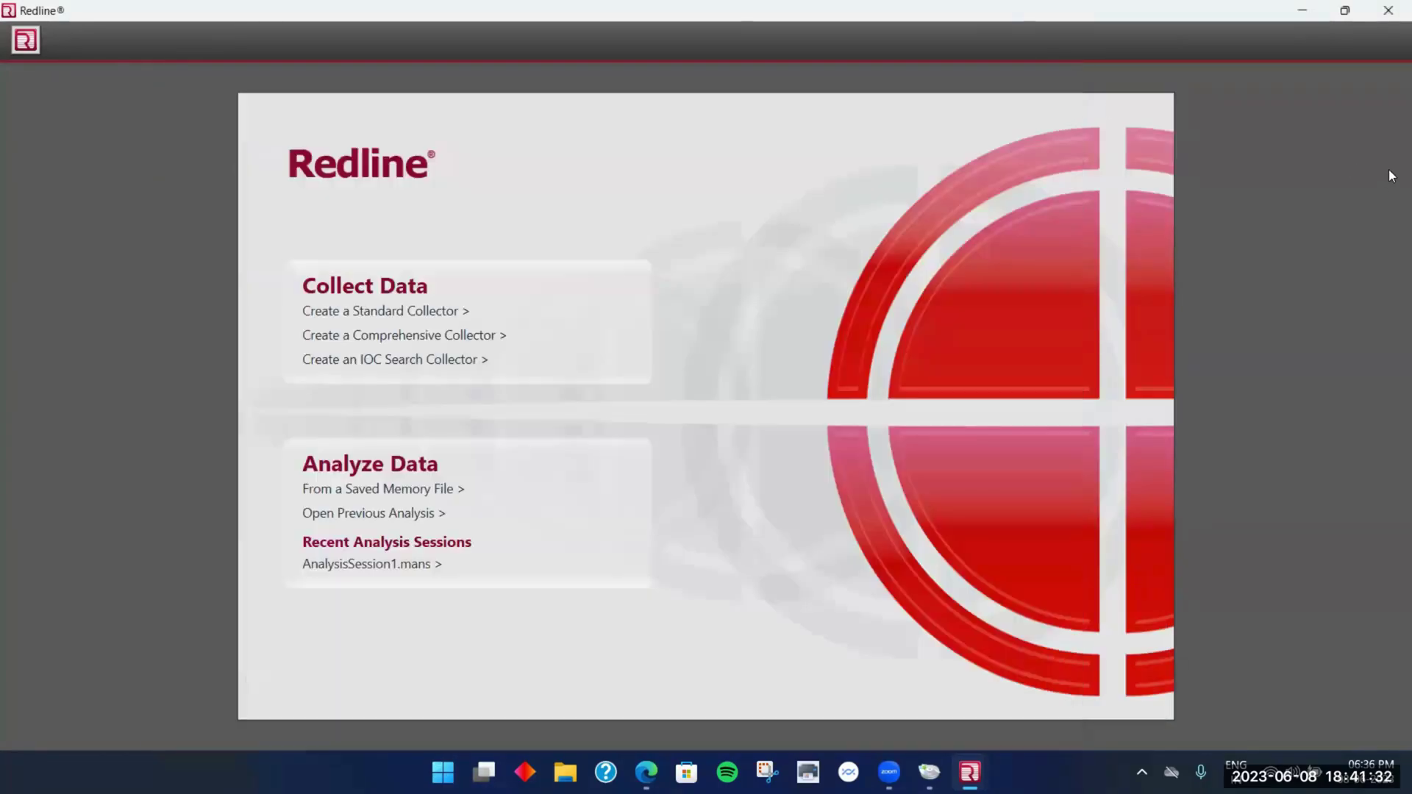
click(1301, 10)
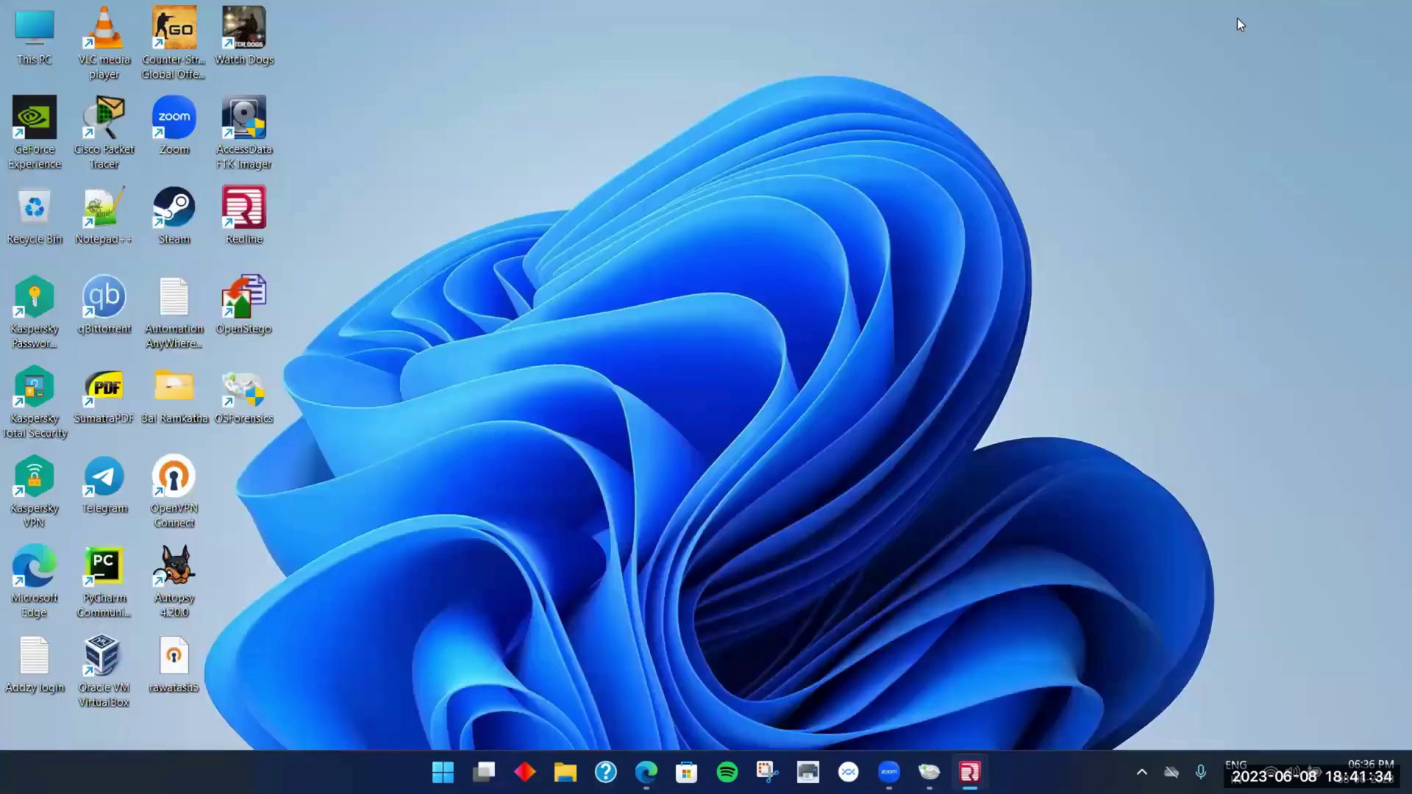
double_click(31, 18)
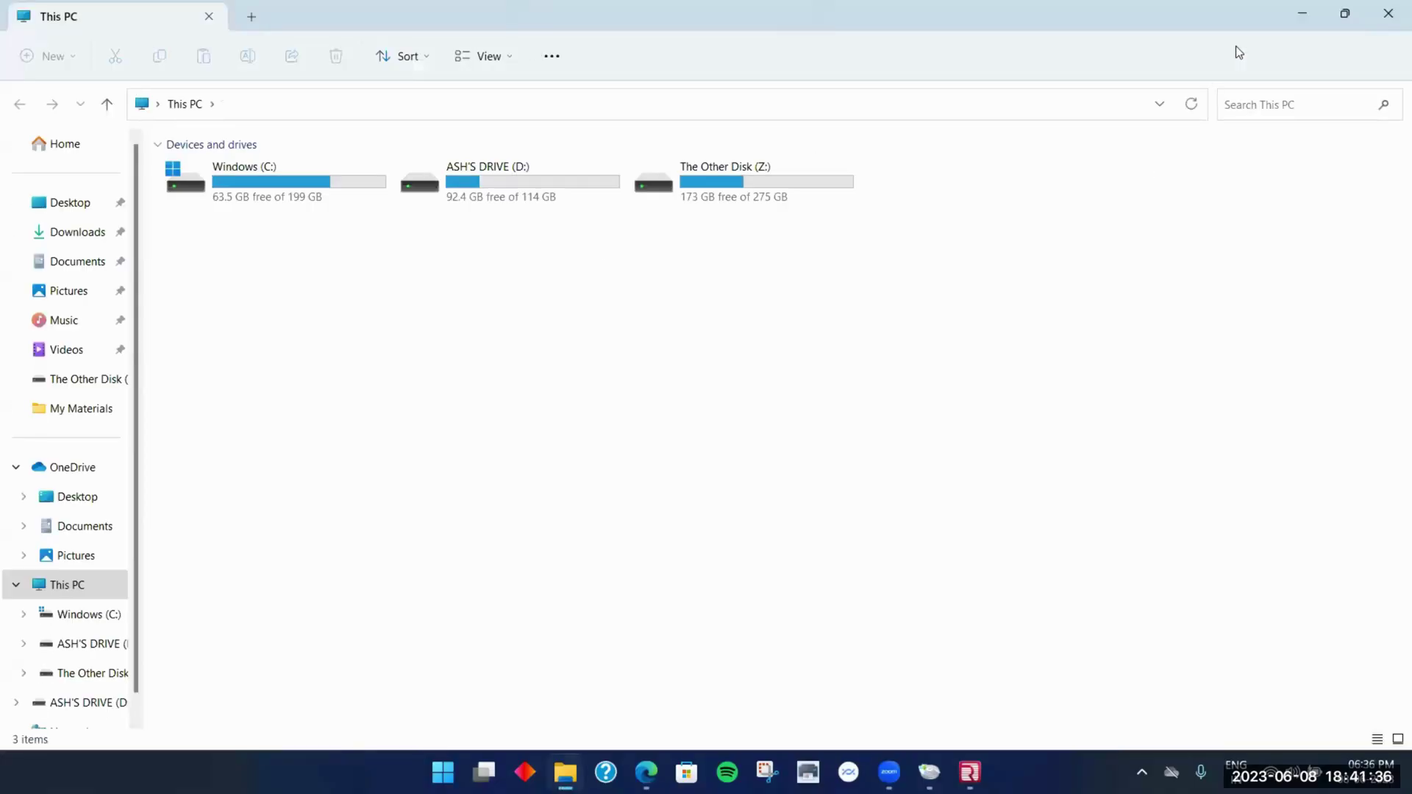
double_click(1259, 18)
double_click(1258, 18)
click(970, 772)
click(1299, 8)
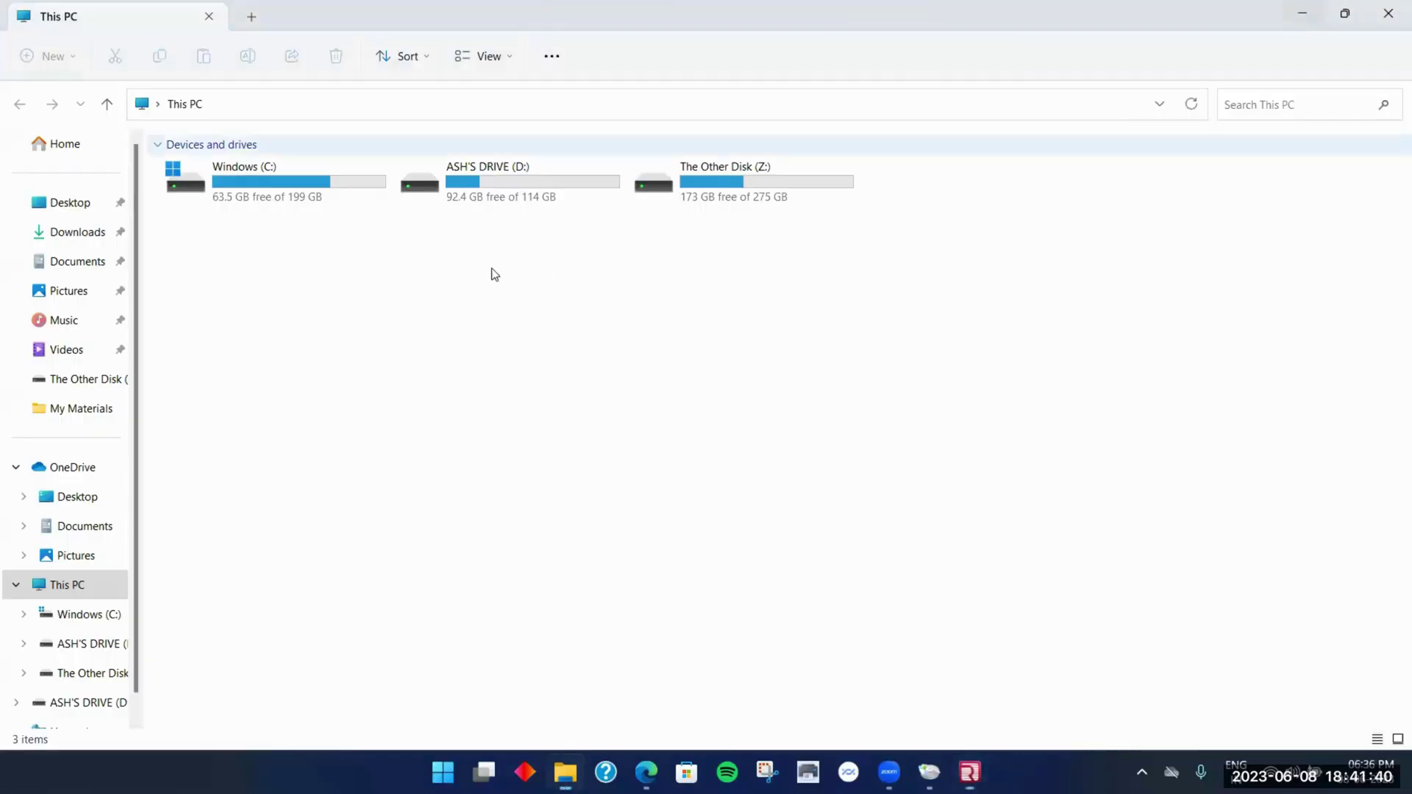
double_click(556, 184)
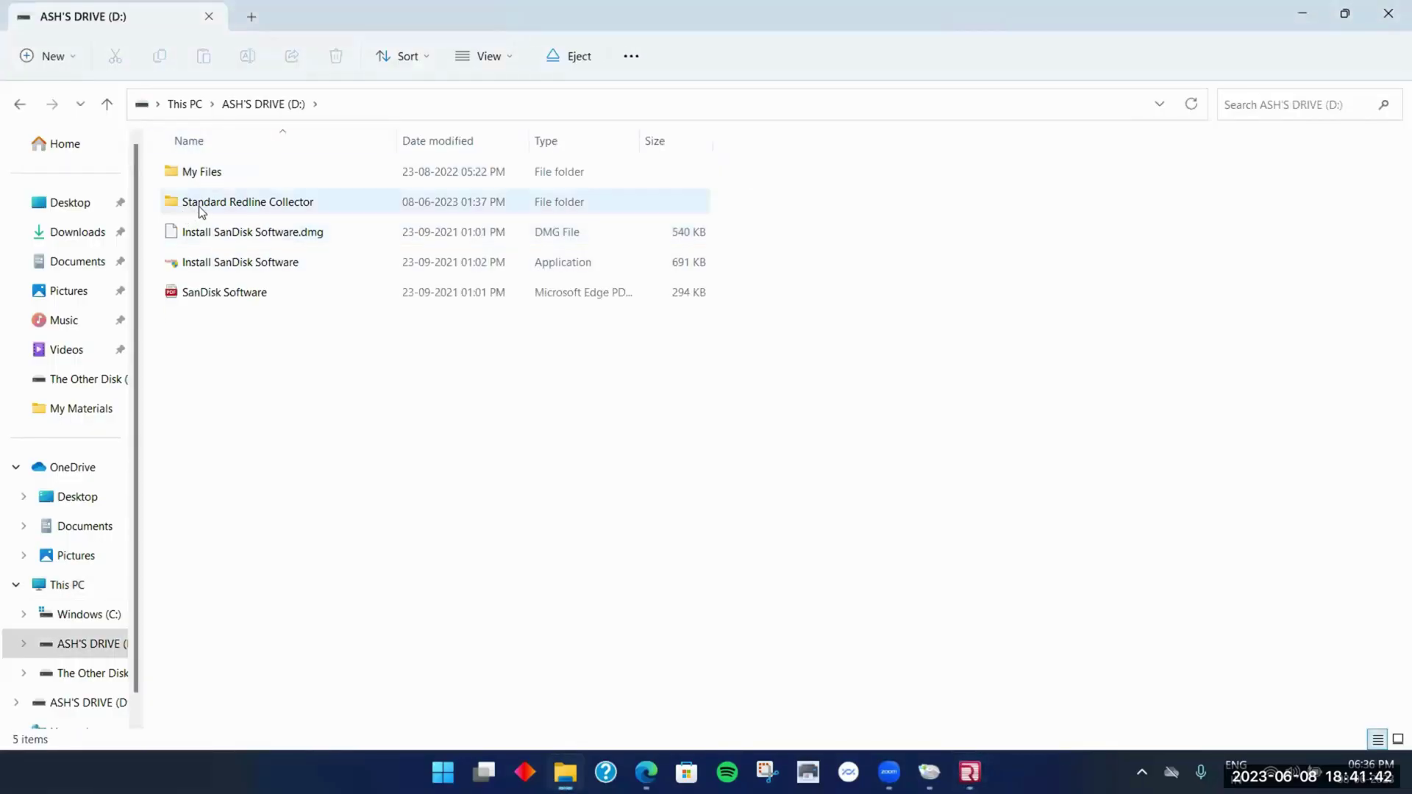
double_click(200, 205)
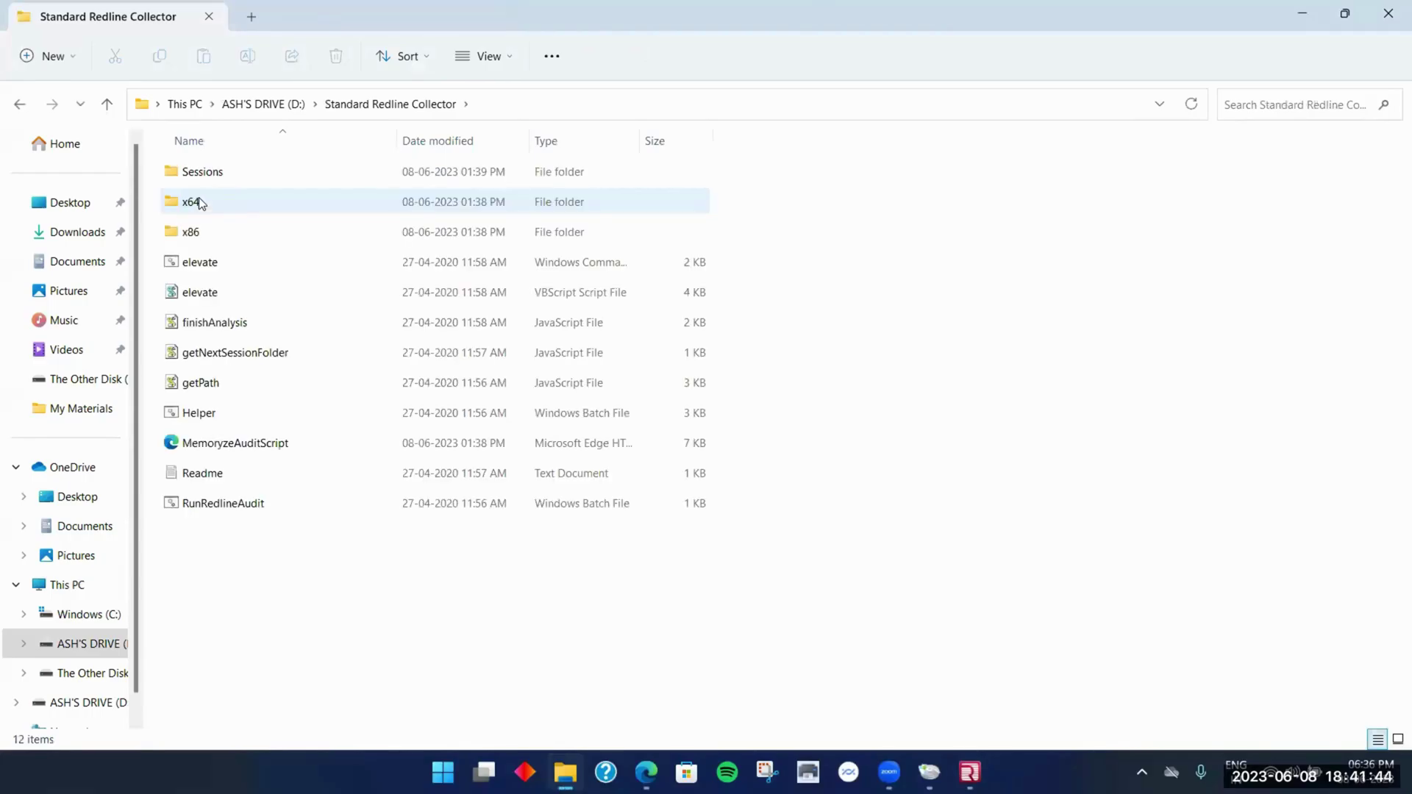
Open the collector's Readme, read its instructions on running RunRedlineAudit.bat from removable media, and minimize it
double_click(216, 477)
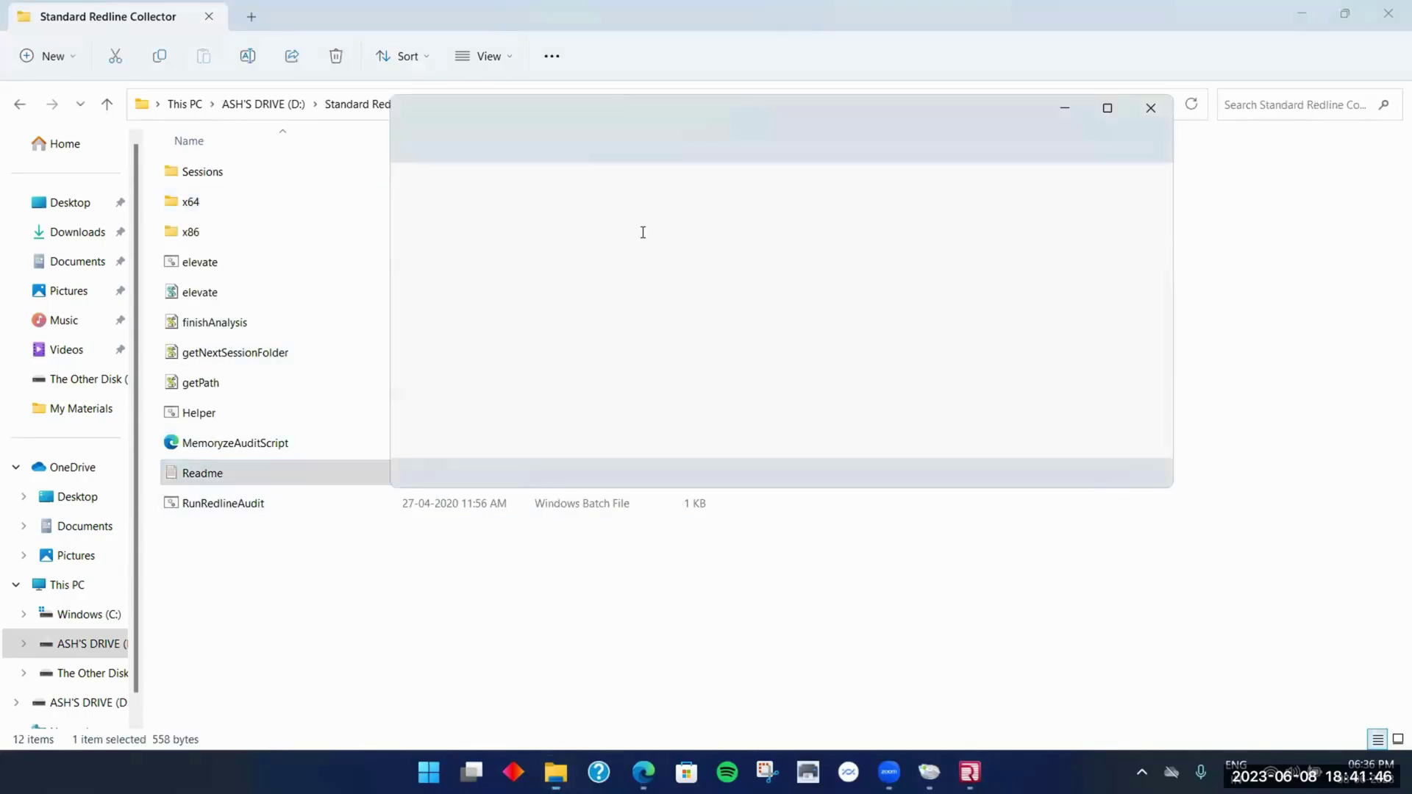
drag(767, 116, 999, 140)
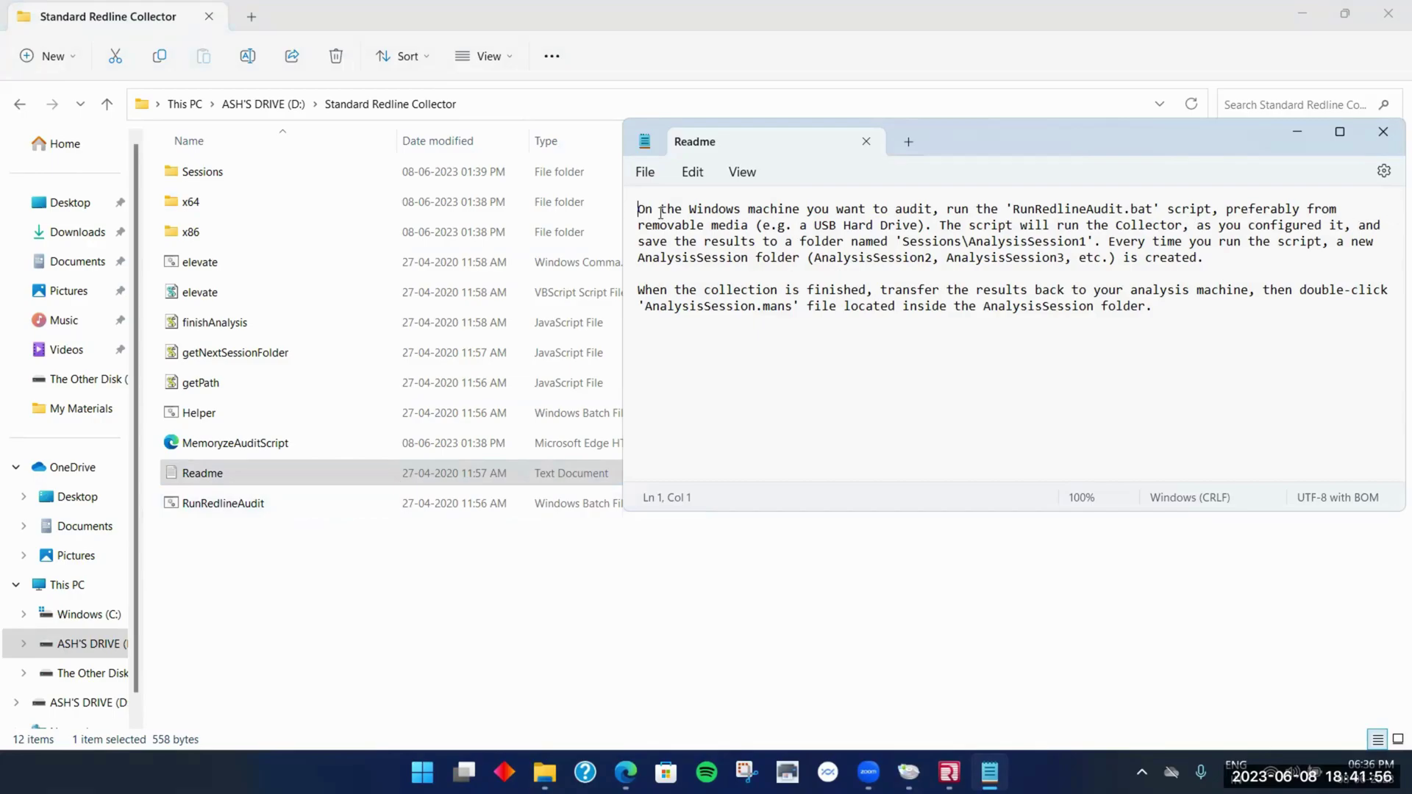
drag(644, 222, 932, 225)
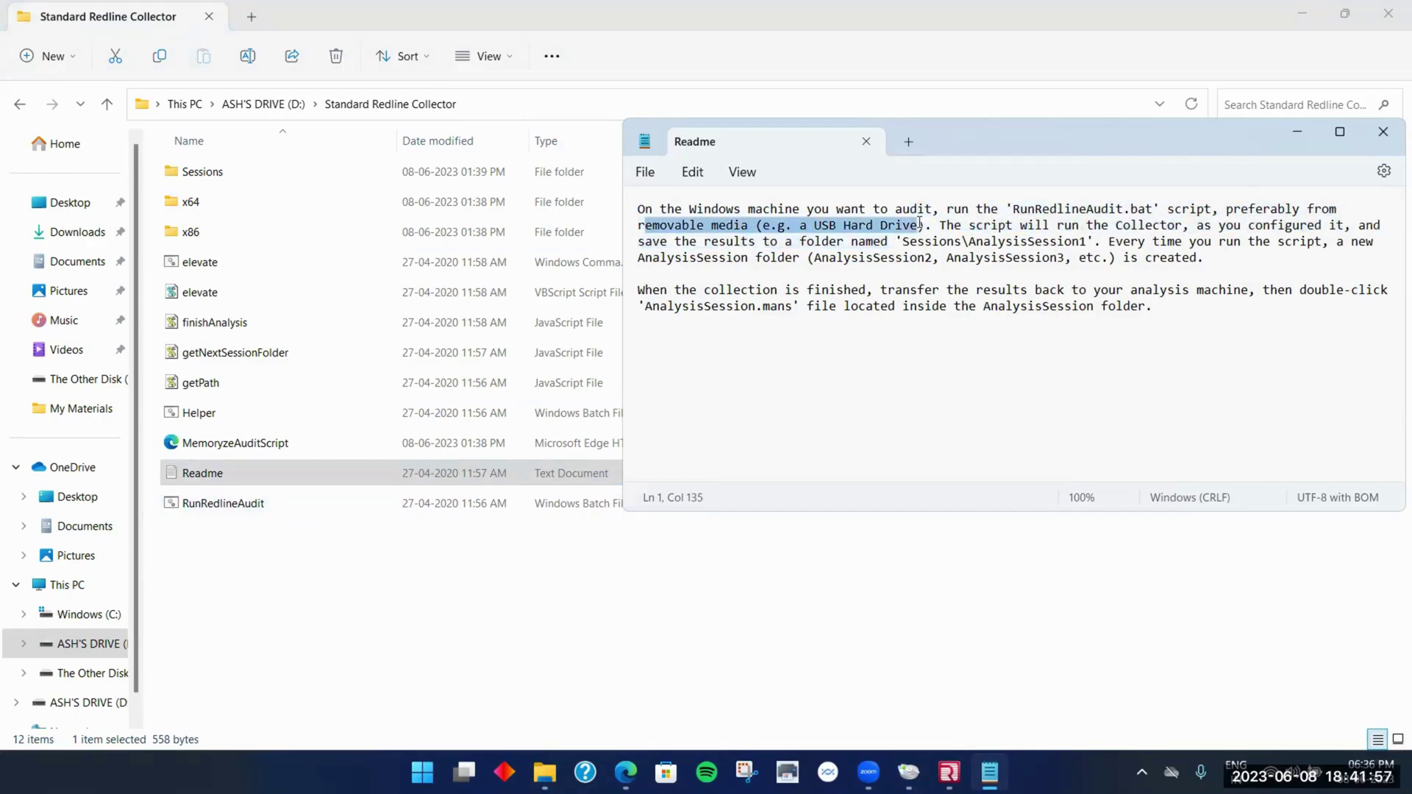
click(922, 662)
key(alt+Tab)
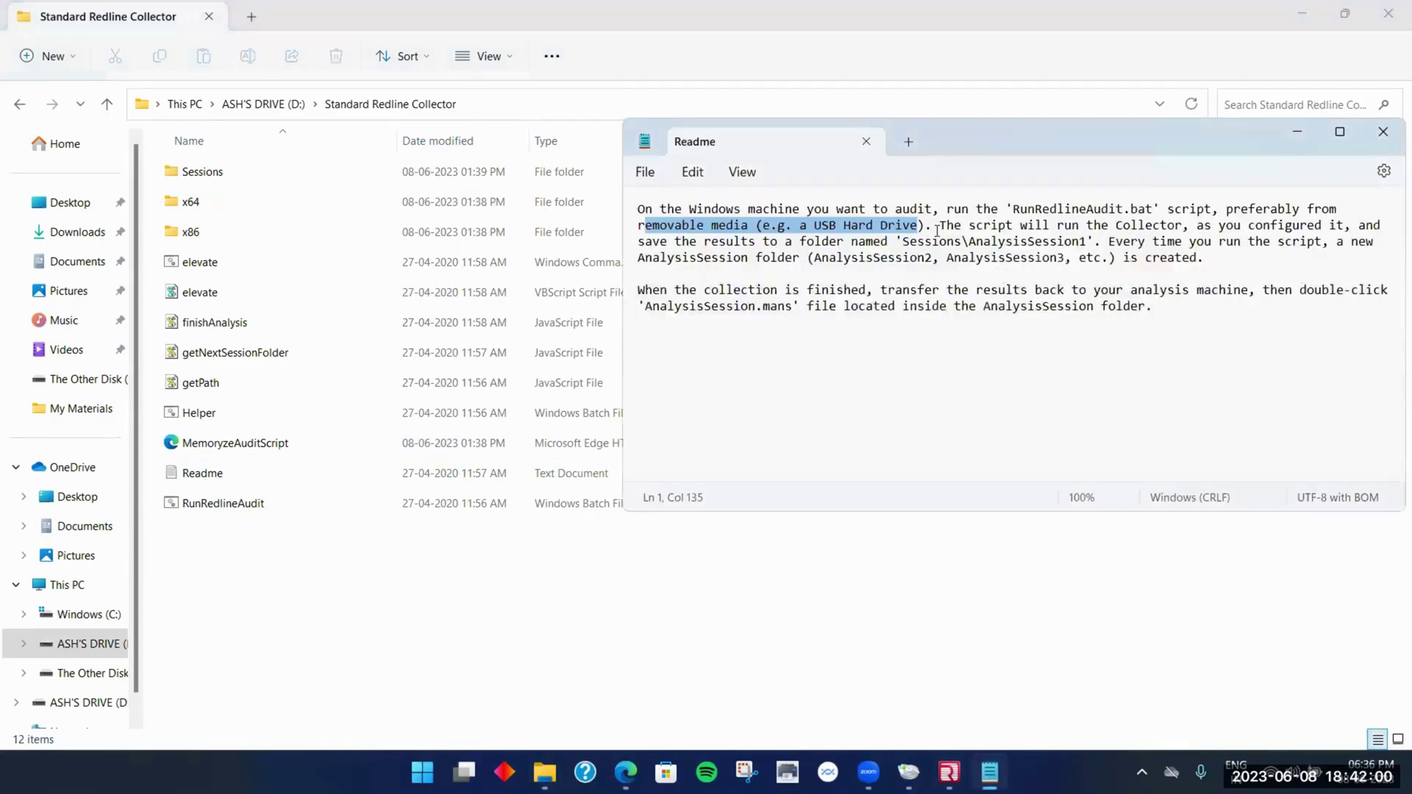
click(925, 226)
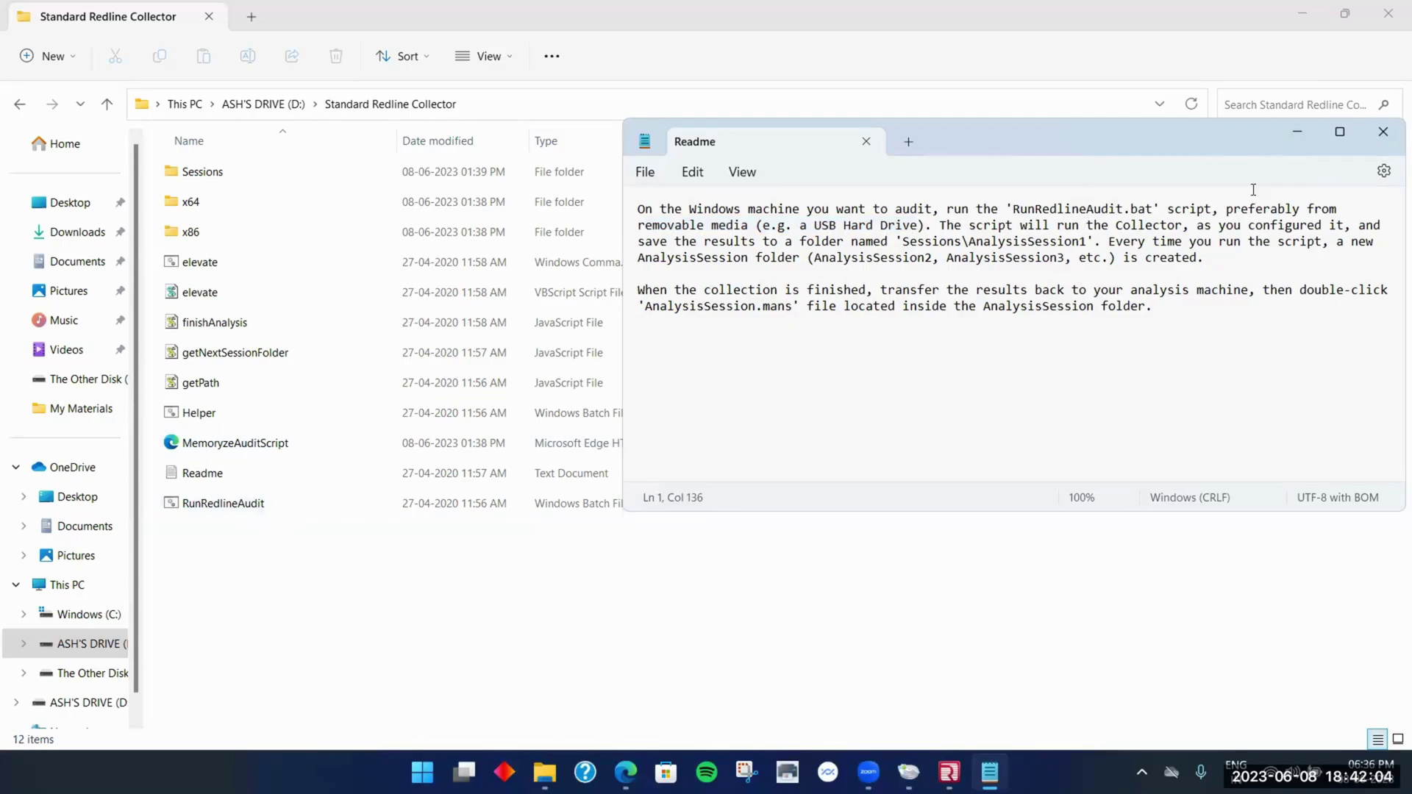
click(1287, 134)
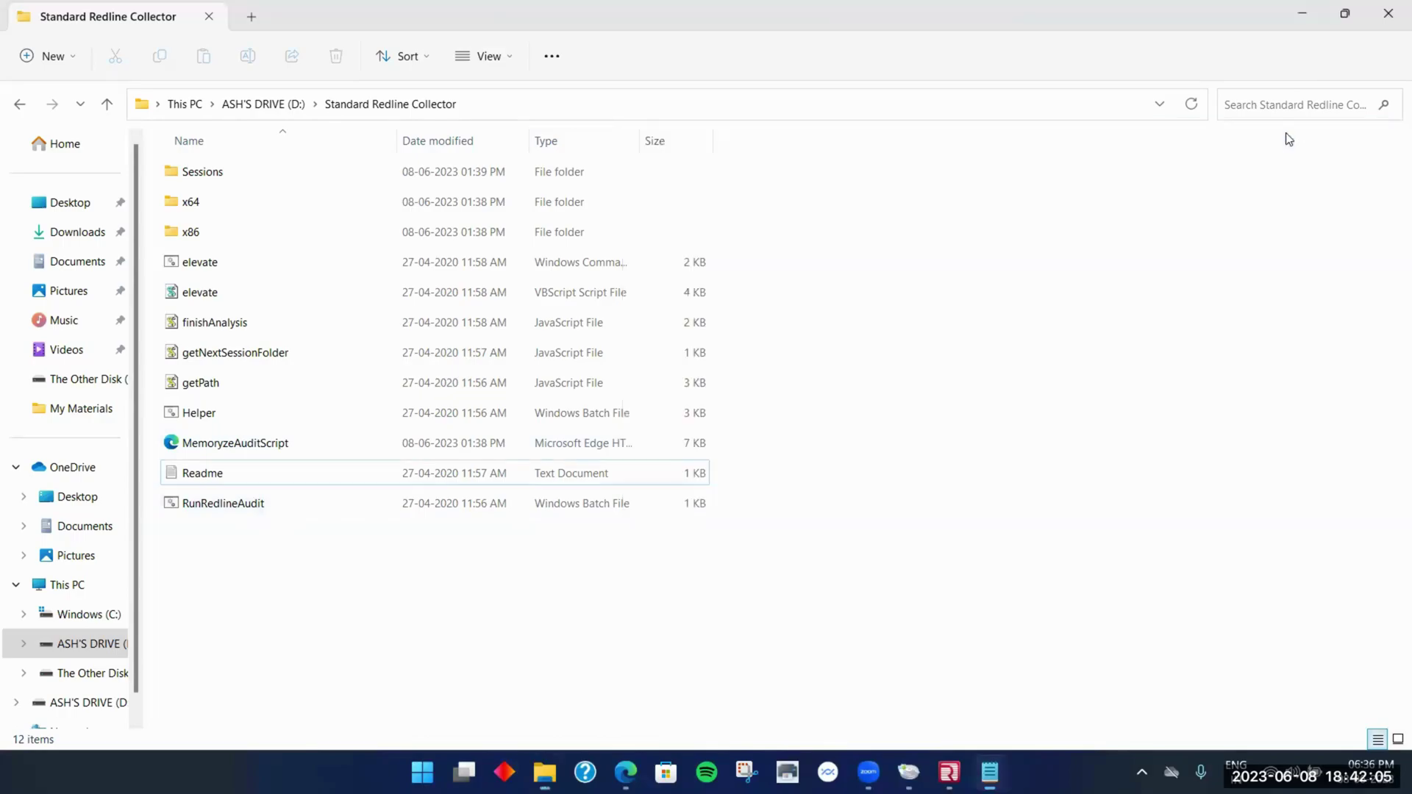
Check the AnalysisSession1 folder inside the collector's Sessions folder, and return to This PC
double_click(289, 171)
double_click(195, 180)
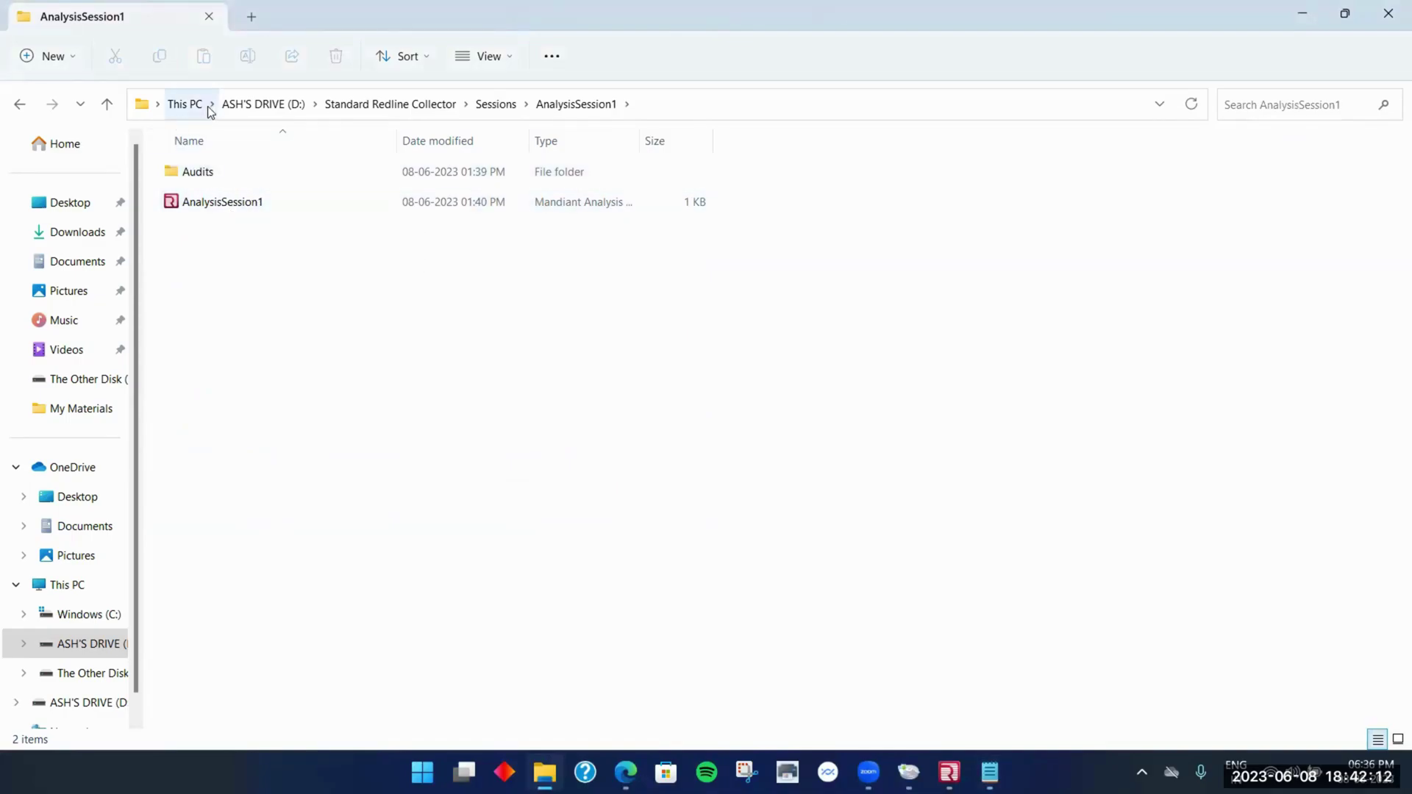
click(259, 103)
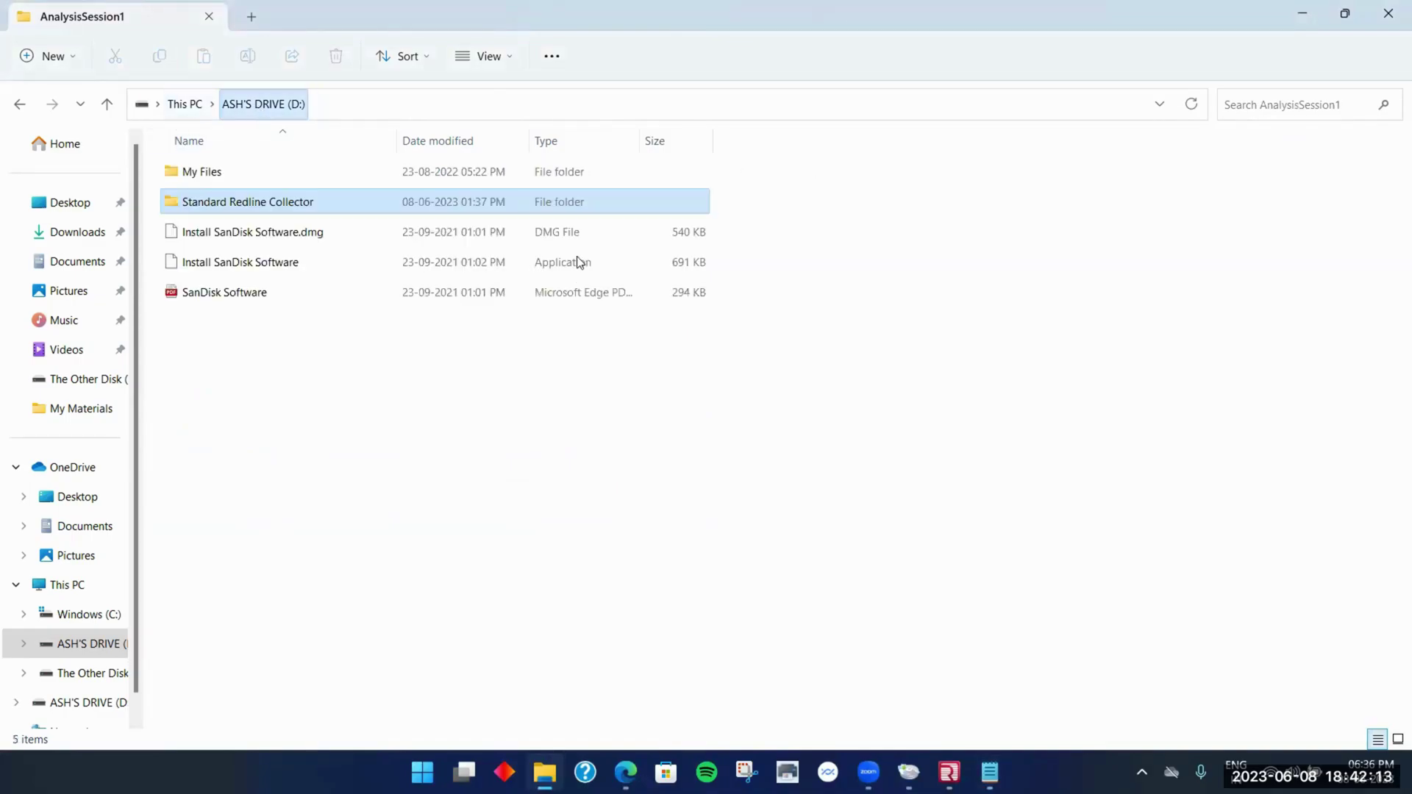
click(183, 104)
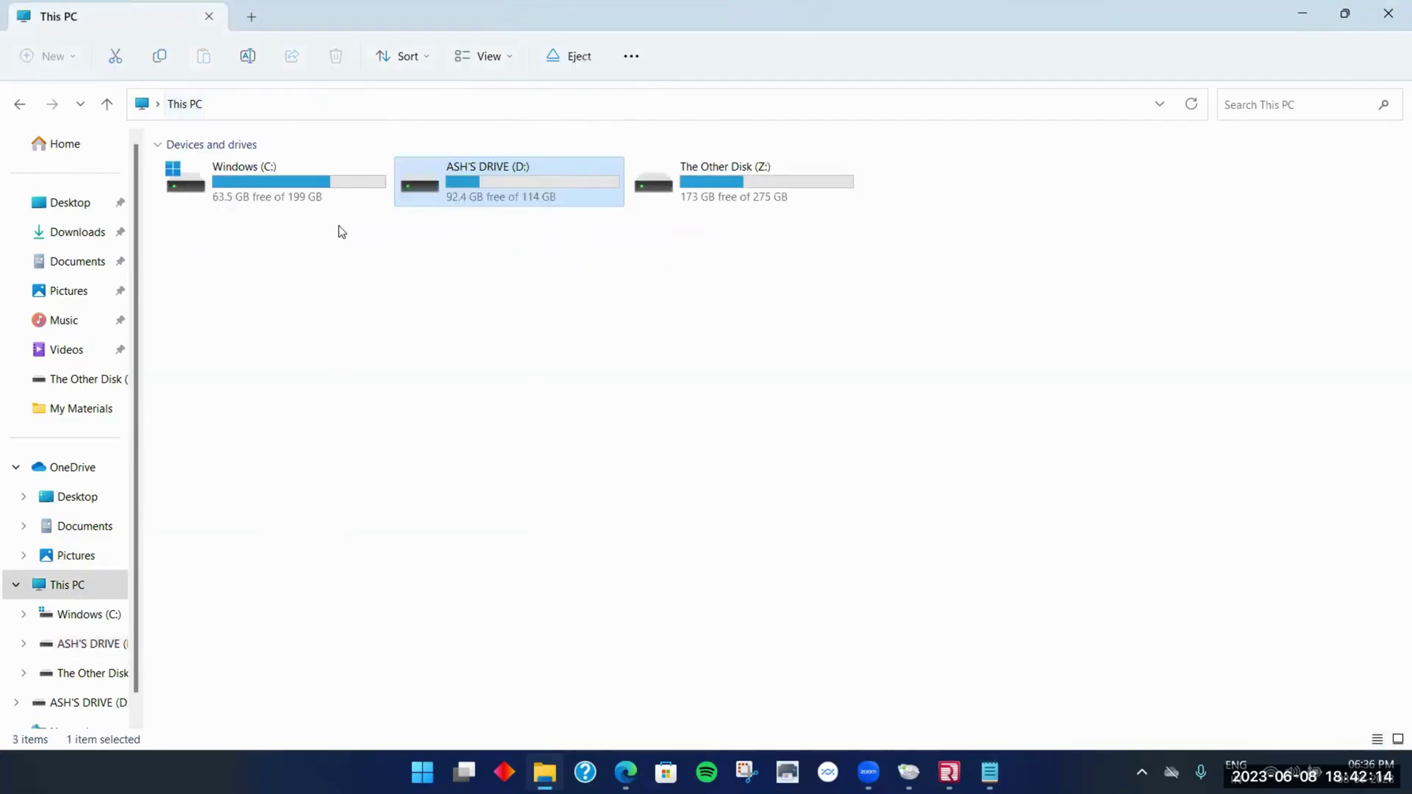
Open the AnalysisSession1 file from the Redline Analysis folder on The Other Disk (Z:) in Redline and maximize its window
double_click(775, 189)
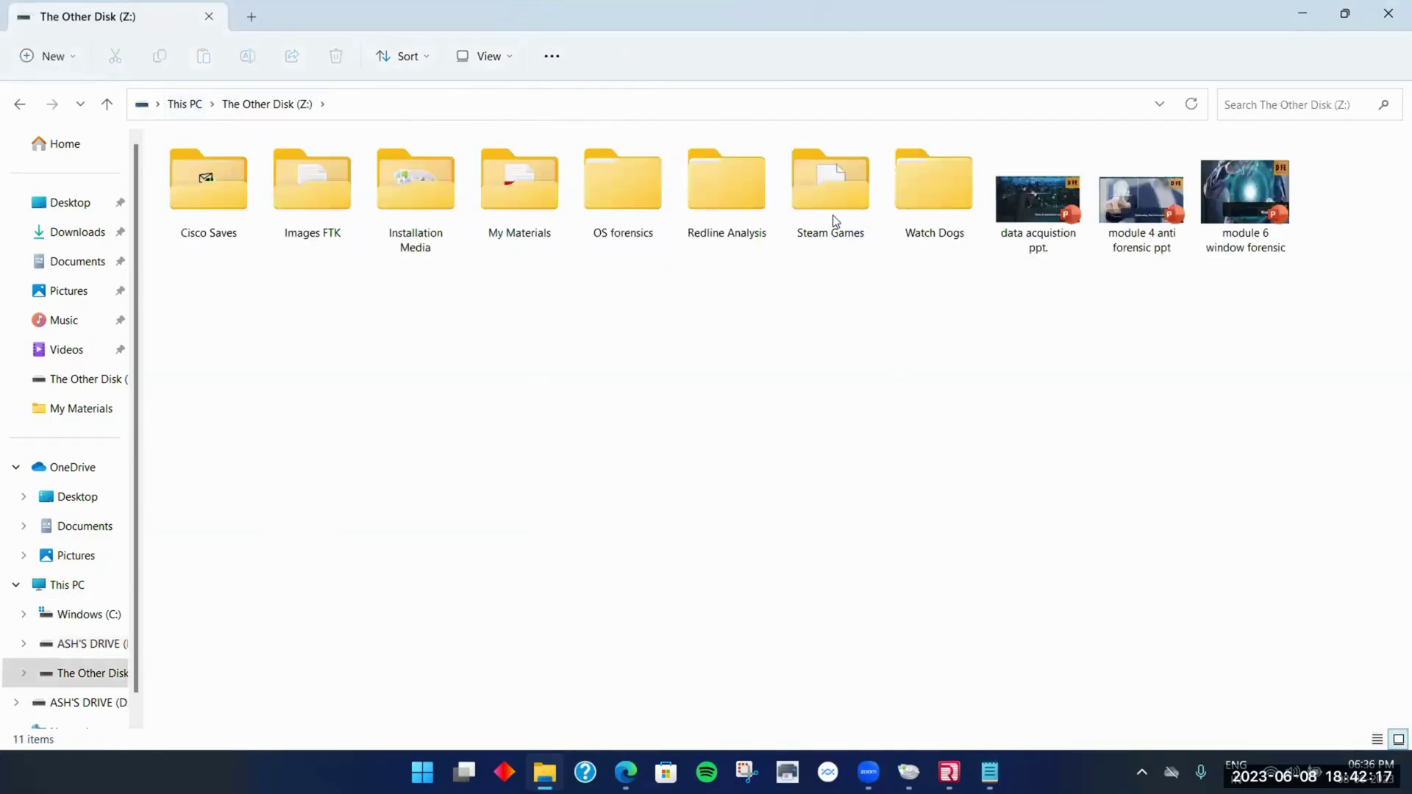
double_click(770, 183)
double_click(288, 175)
double_click(224, 206)
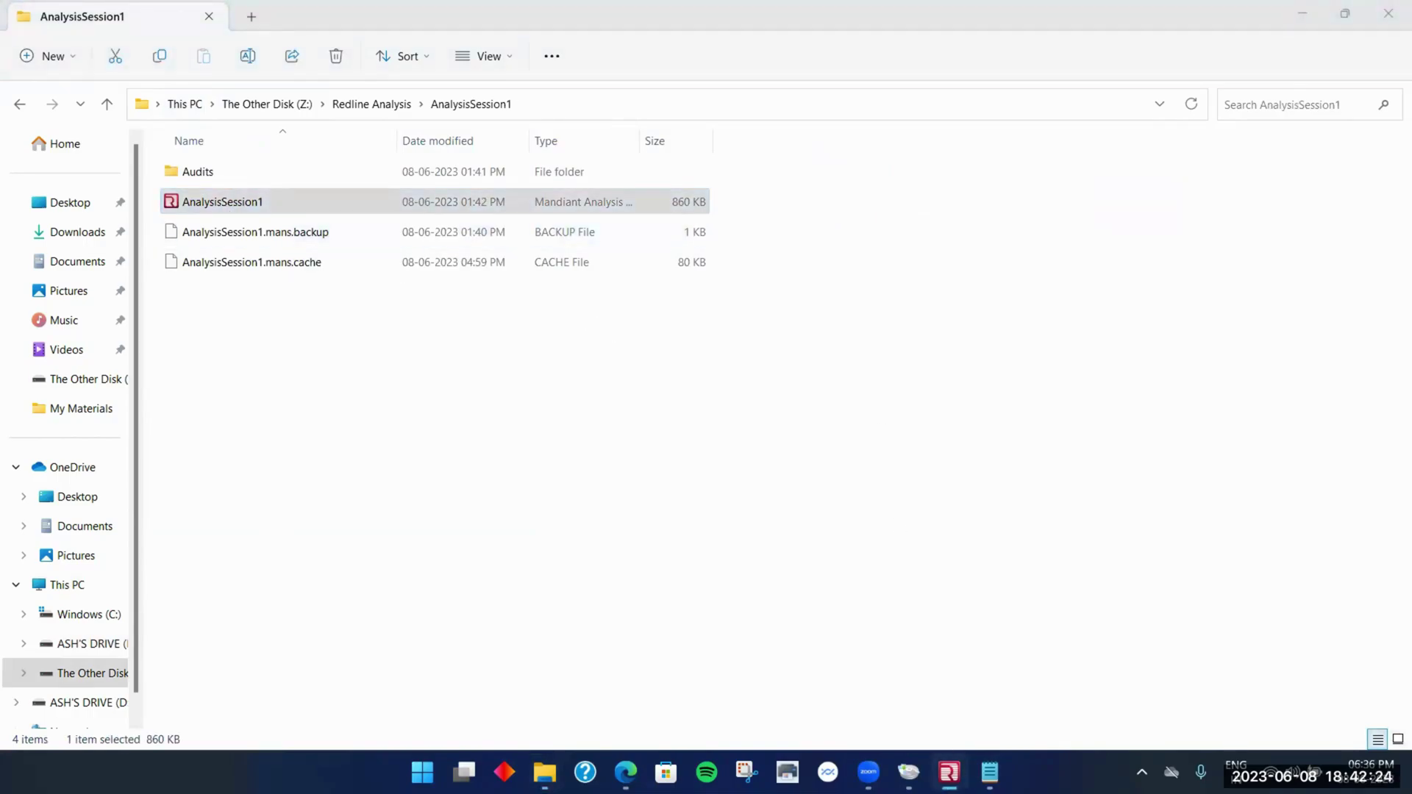
mouse_move(954, 763)
click(1003, 690)
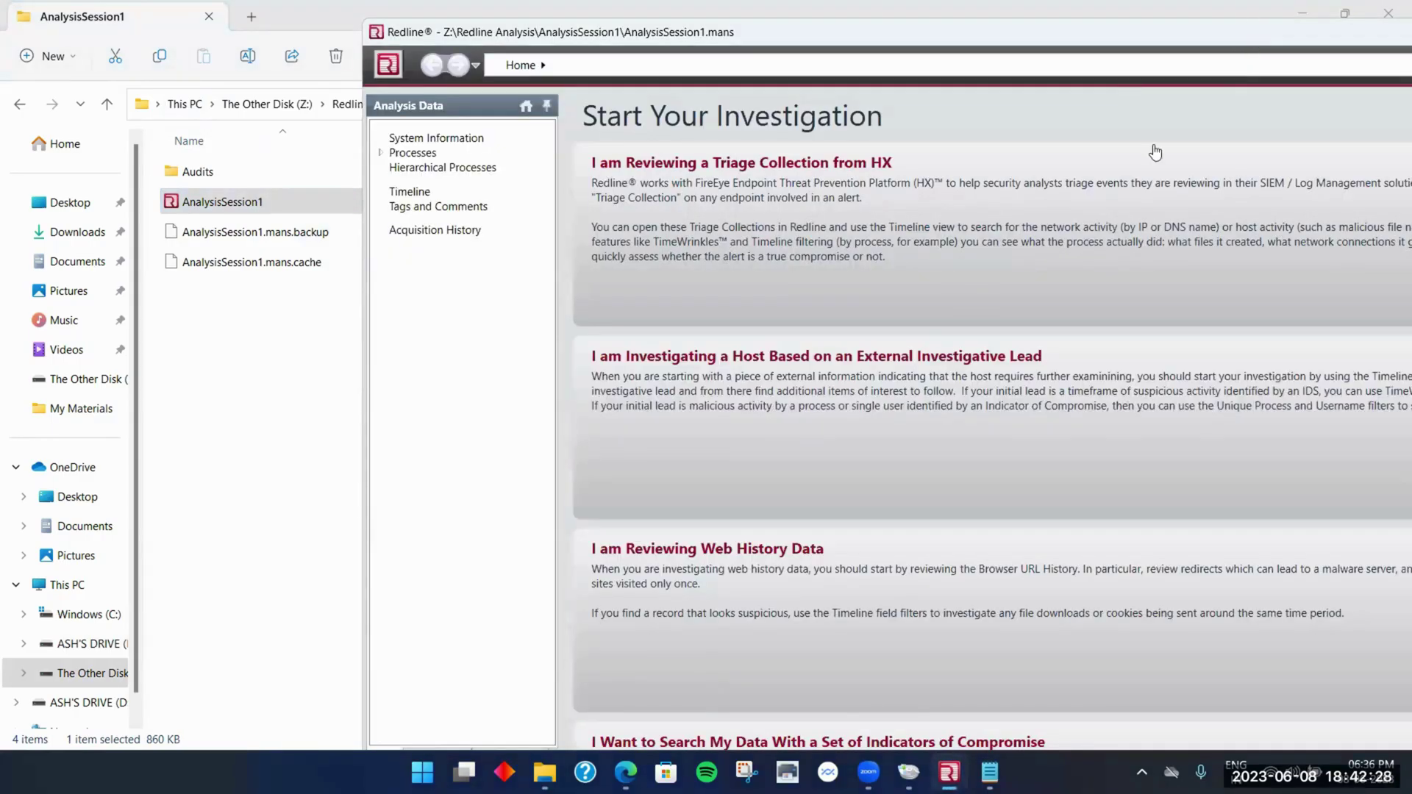
key(super+Up)
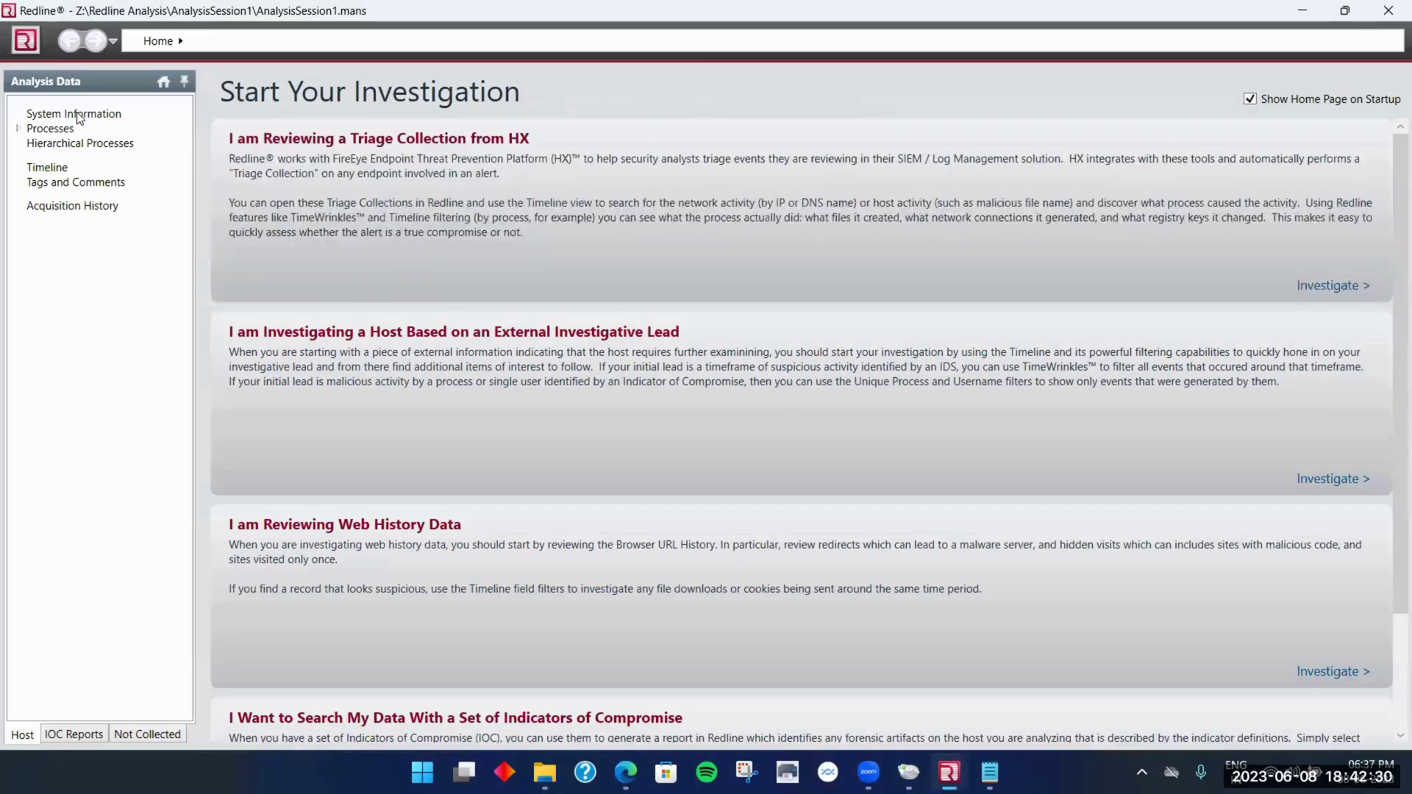
Review the analysis session's System Information, including machine, BIOS, operating system and user details
click(79, 117)
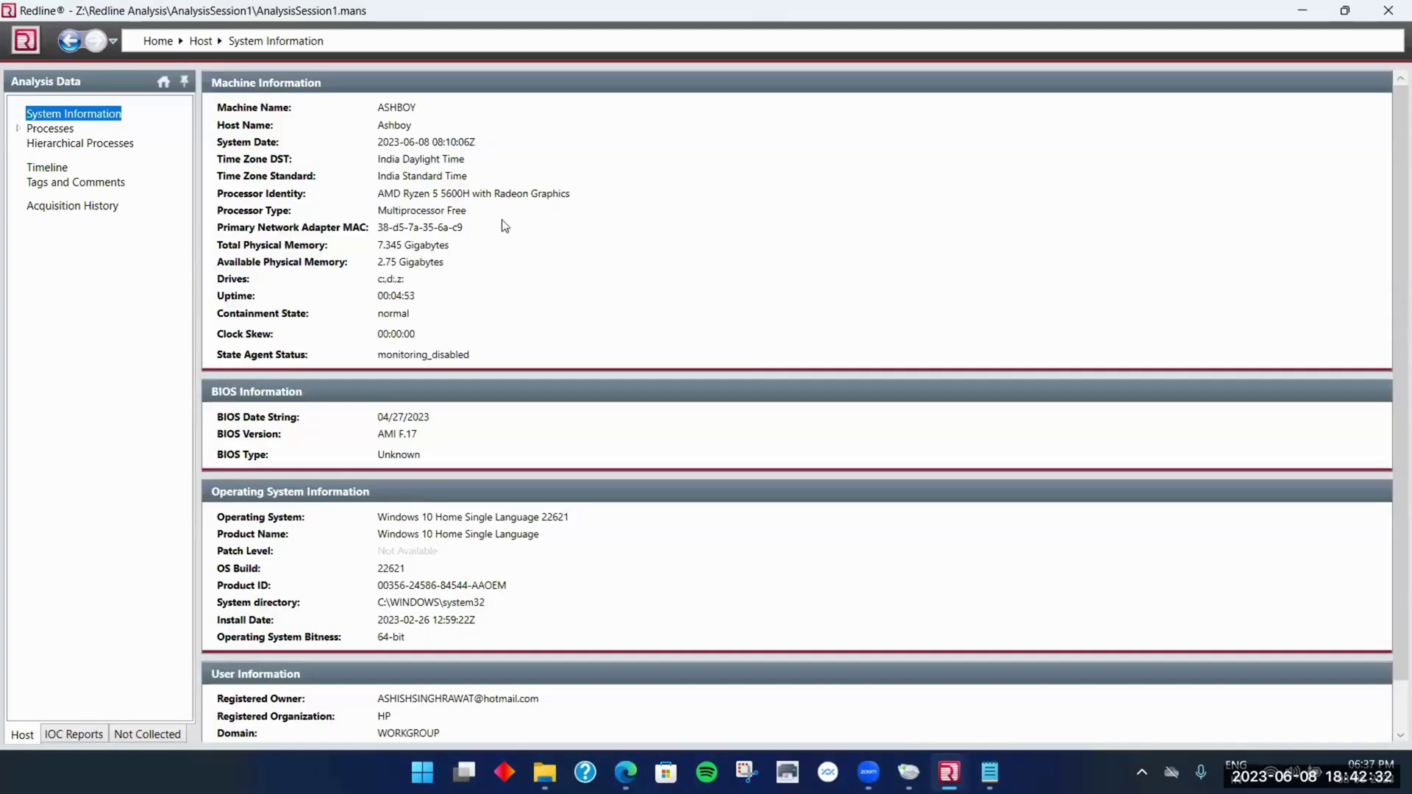
scroll(463, 217, down, 2)
scroll(468, 233, up, 1)
scroll(785, 545, down, 1)
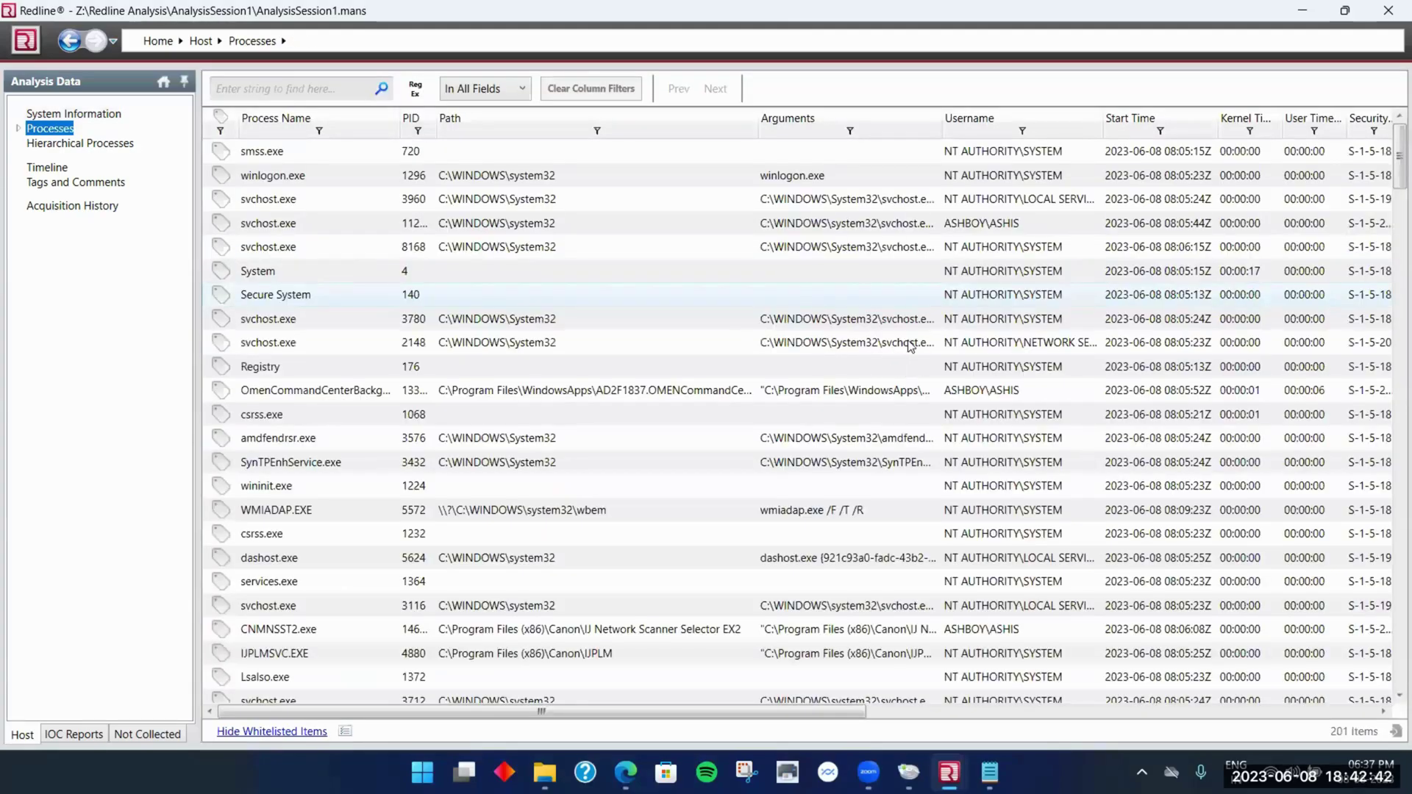
Examine the session's Processes list with its paths, arguments and usernames, and view the Hierarchical Processes
scroll(912, 343, down, 2)
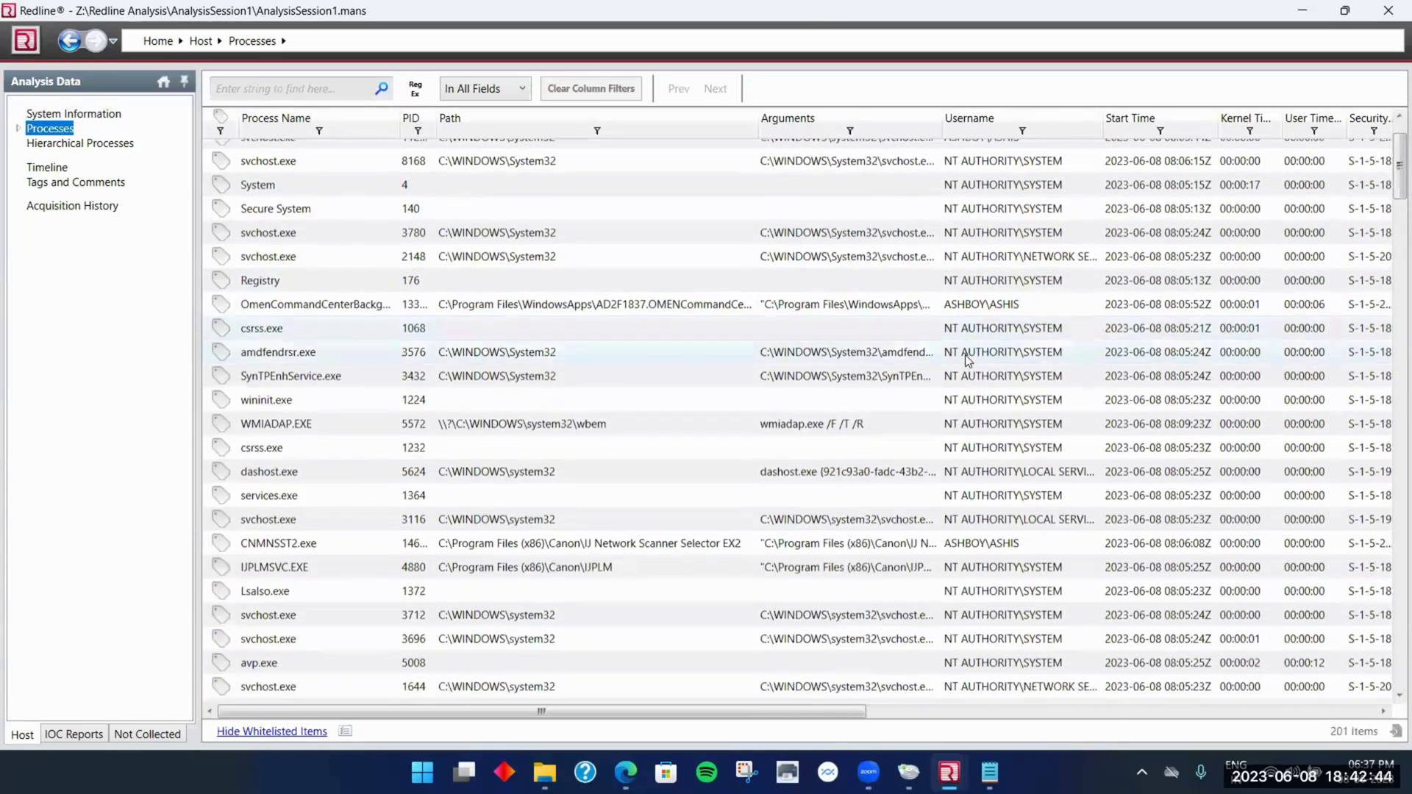
scroll(949, 355, down, 4)
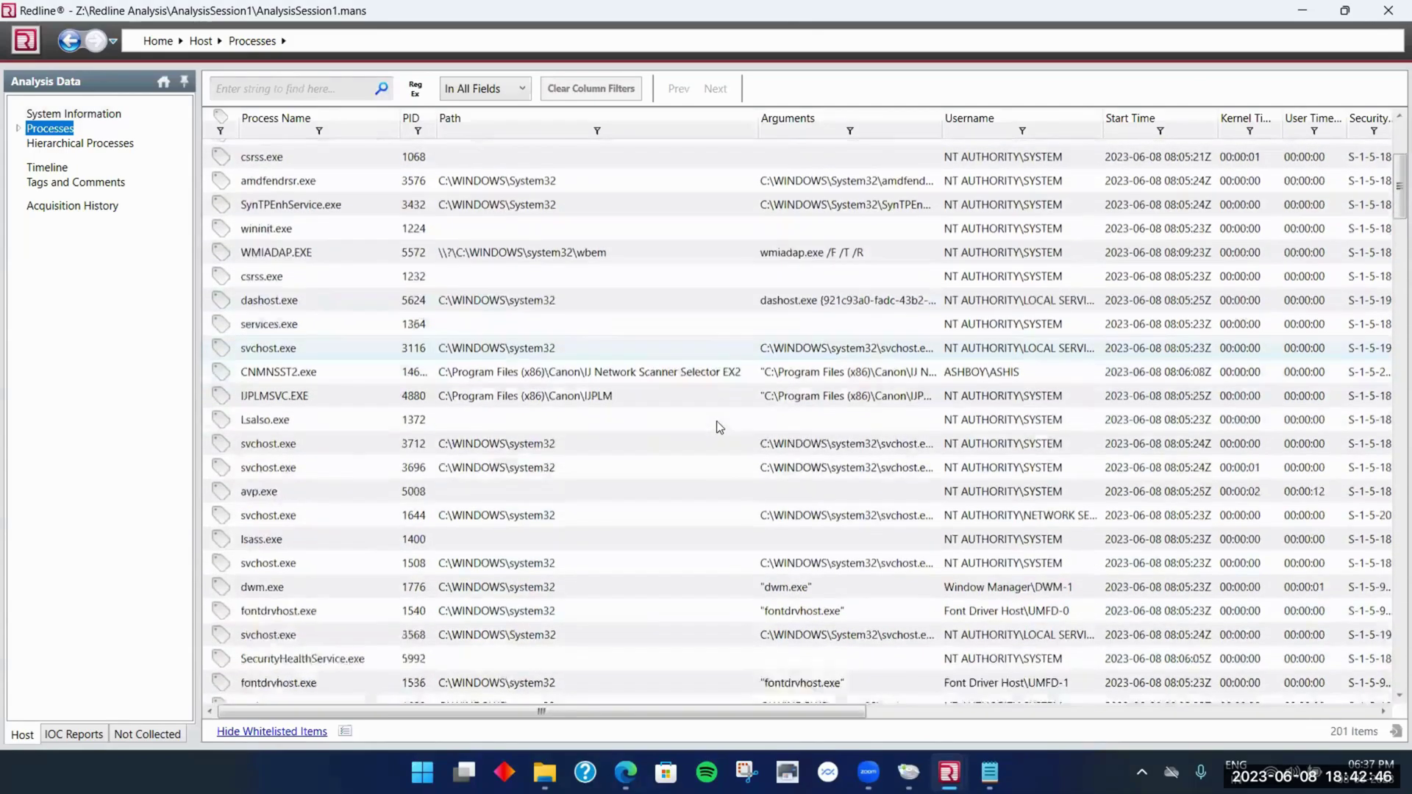
scroll(706, 425, down, 2)
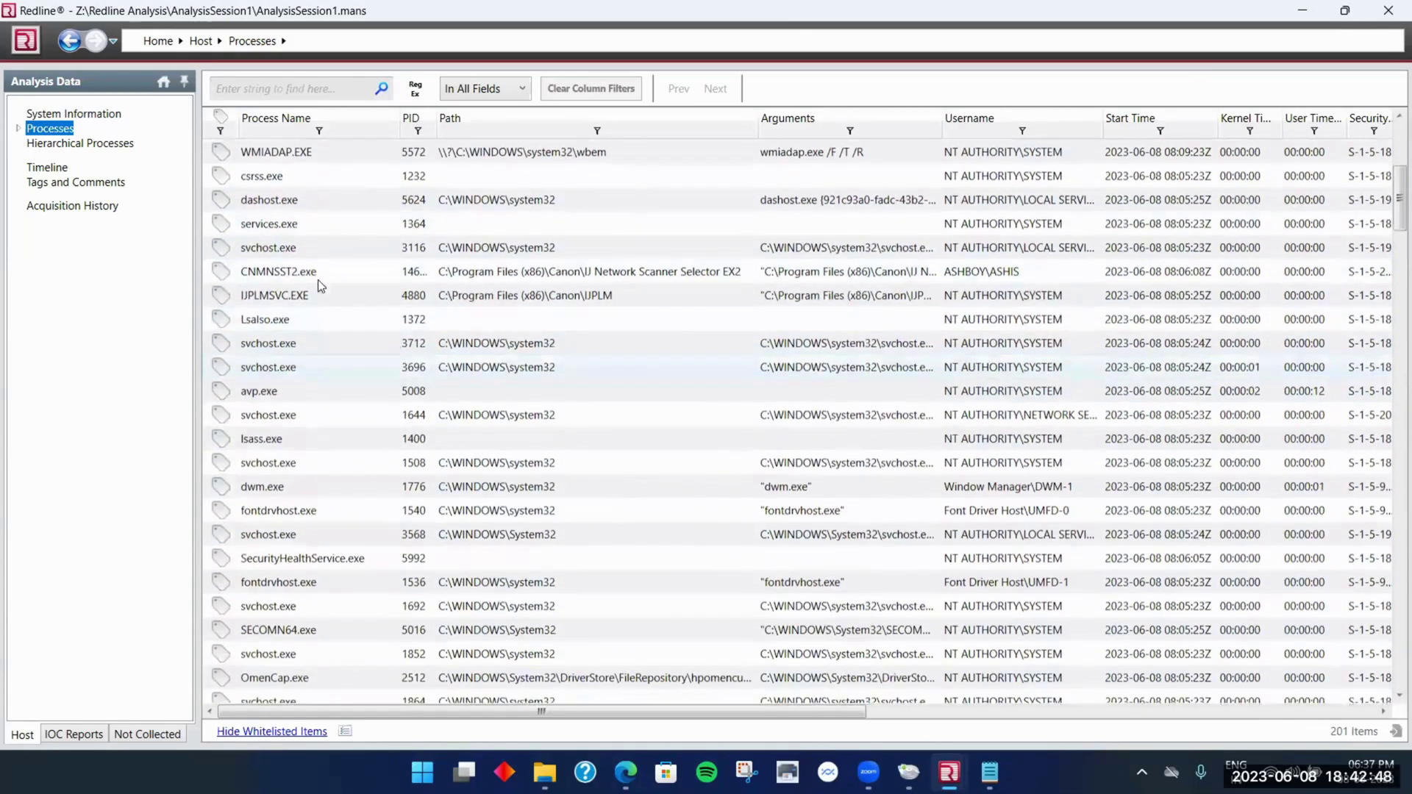
scroll(308, 279, down, 1)
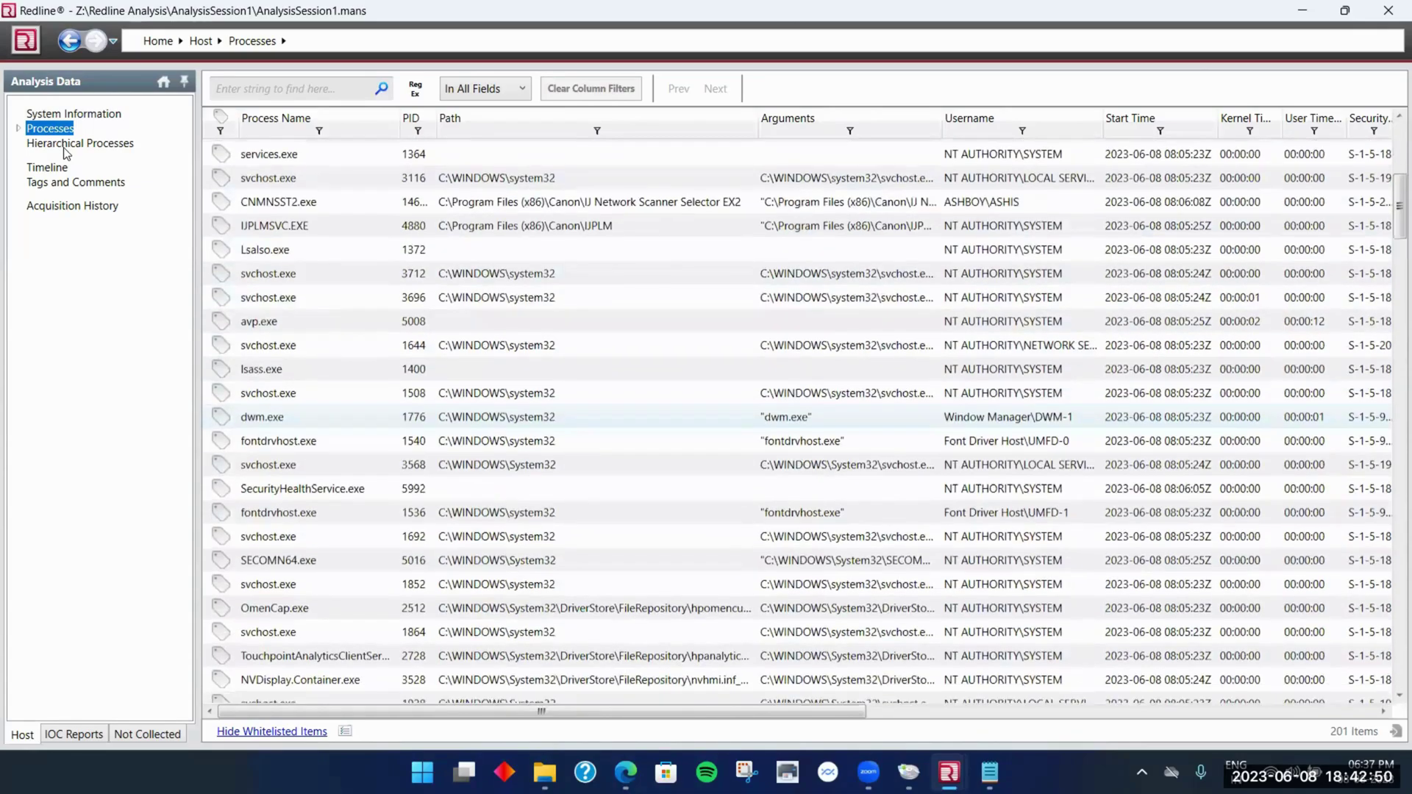
scroll(516, 158, up, 5)
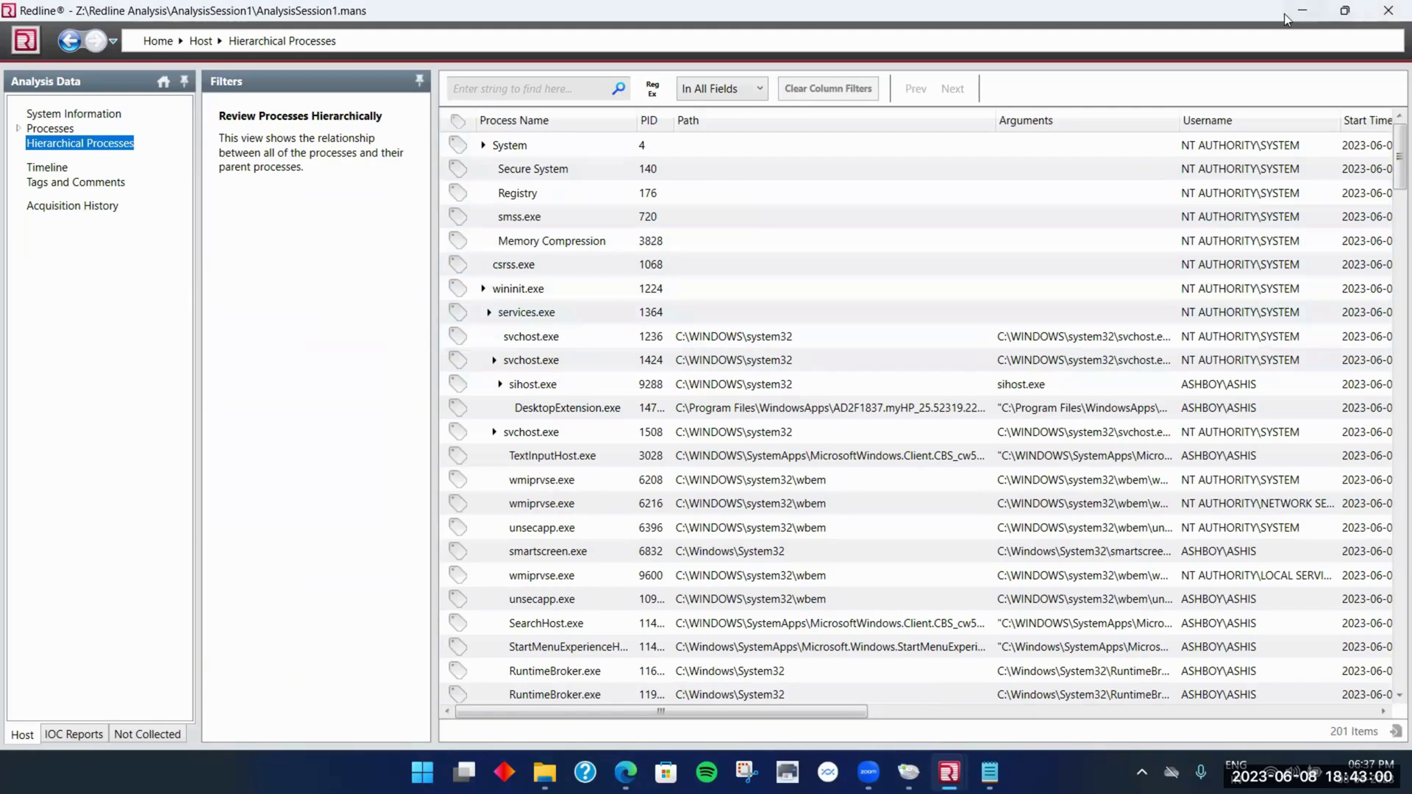
Close the AnalysisSession1 analysis window, return File Explorer to This PC, and minimize it
click(1345, 10)
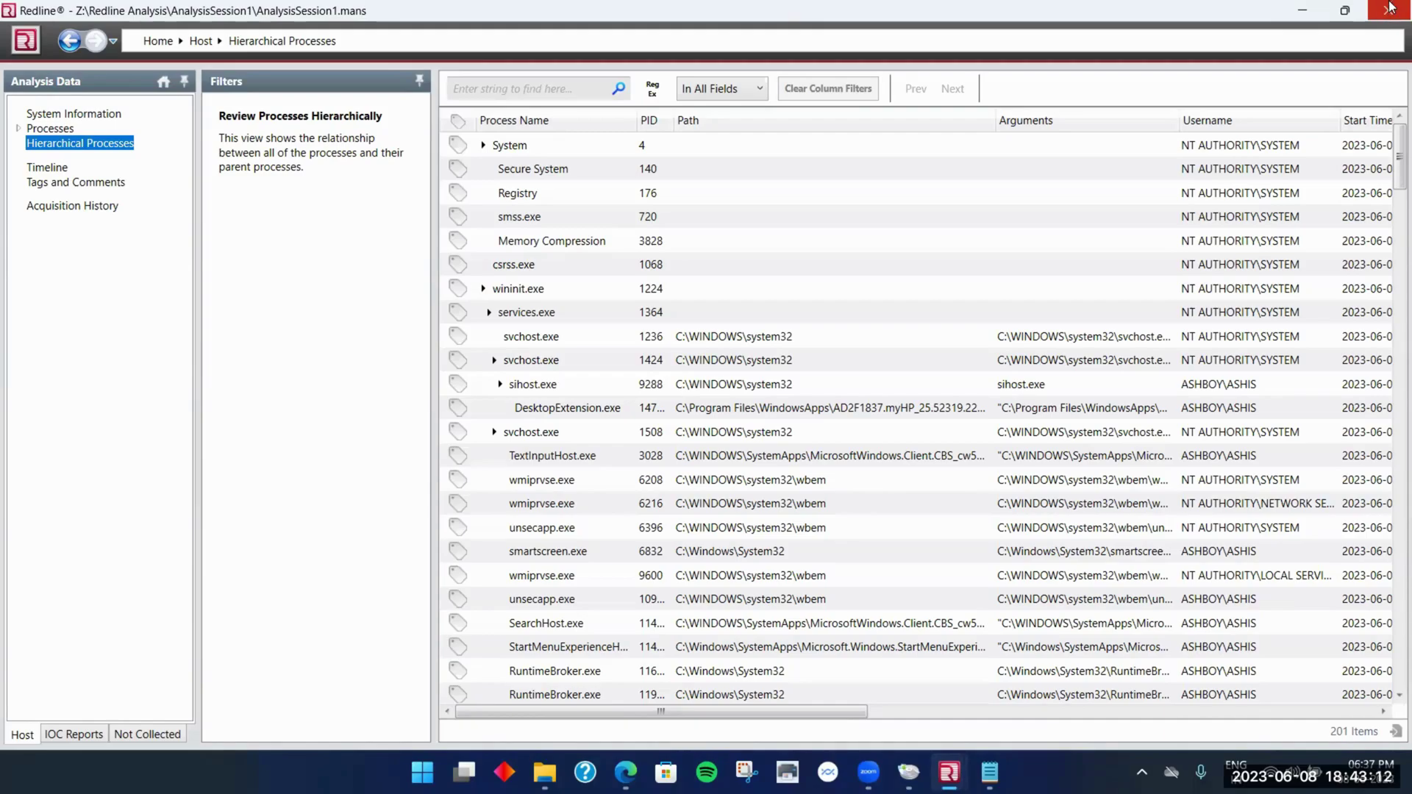
click(1388, 13)
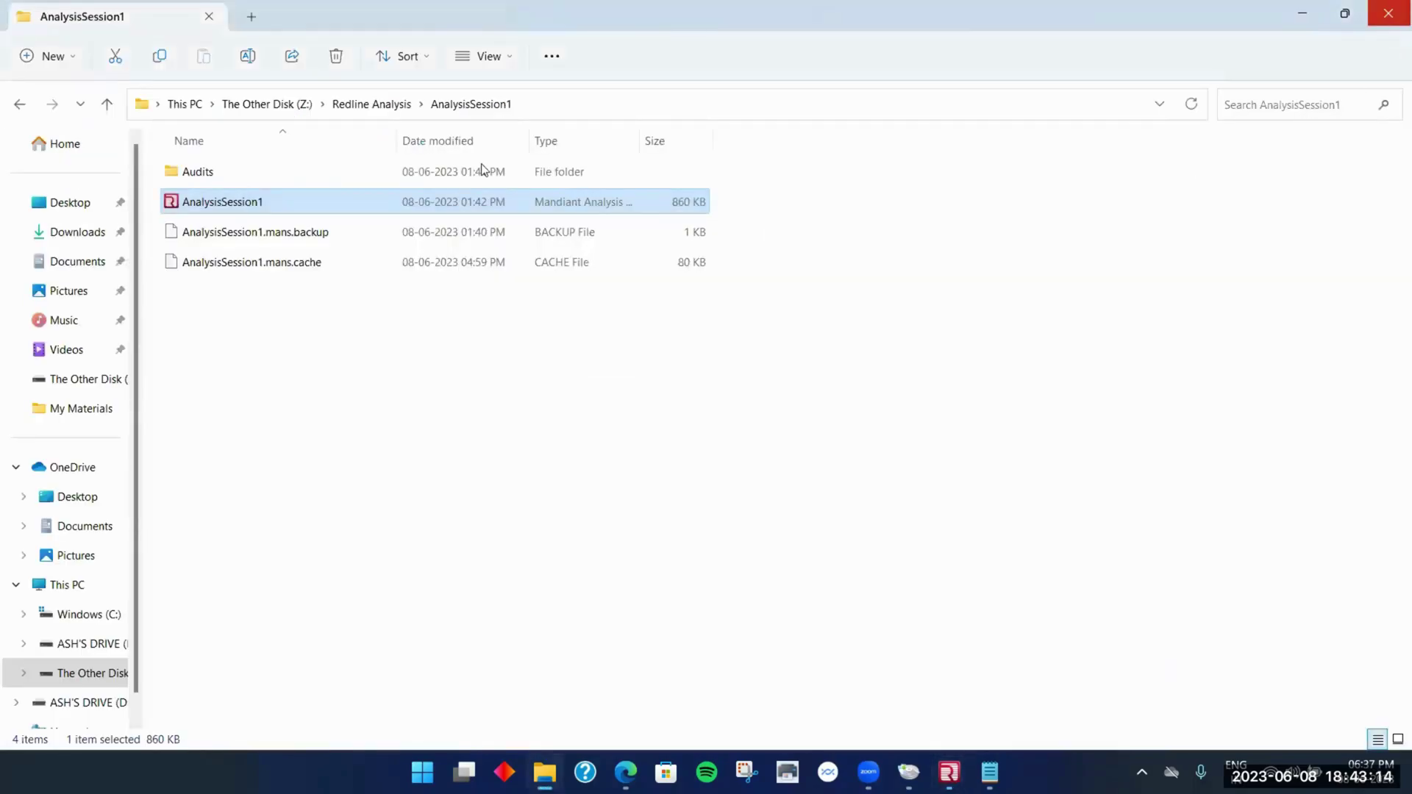
click(285, 105)
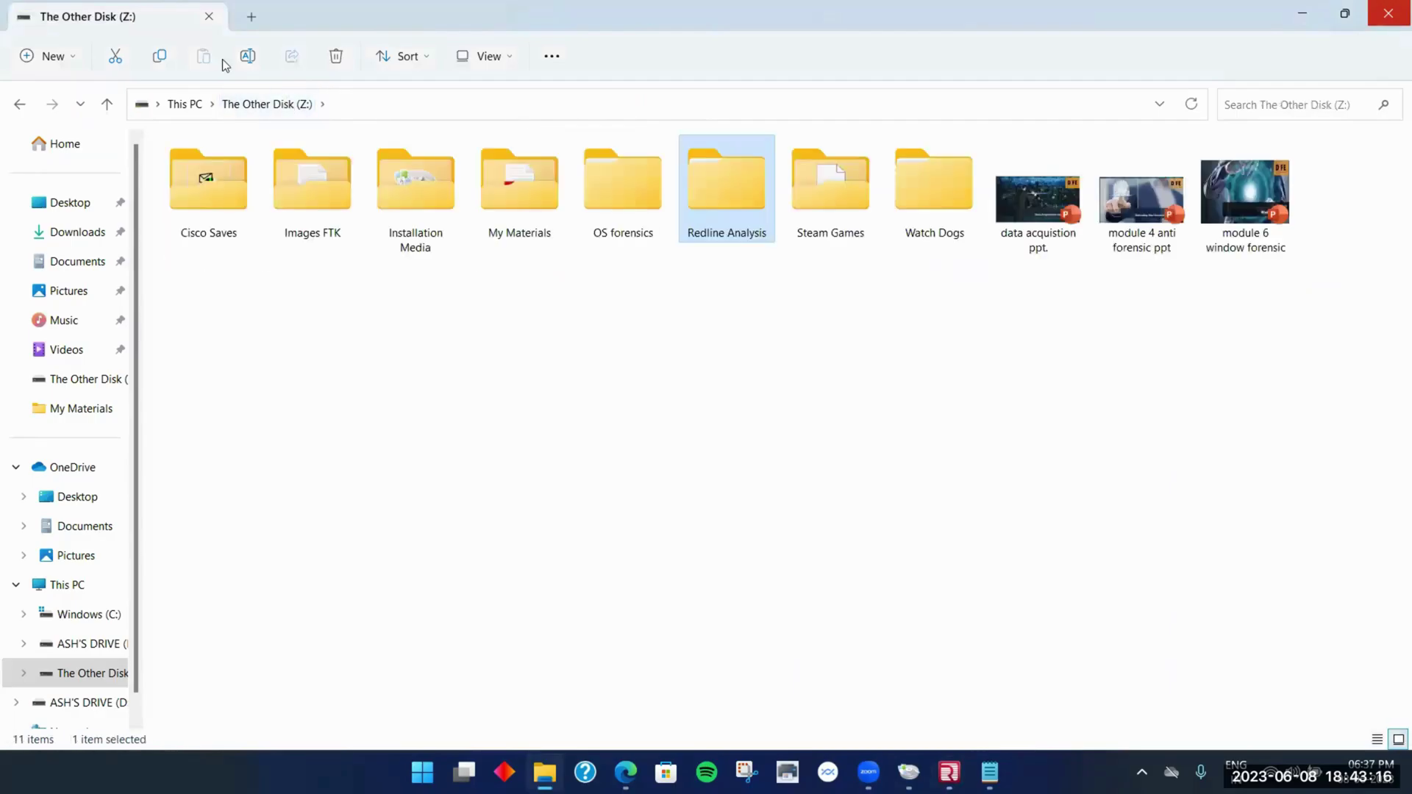
click(185, 105)
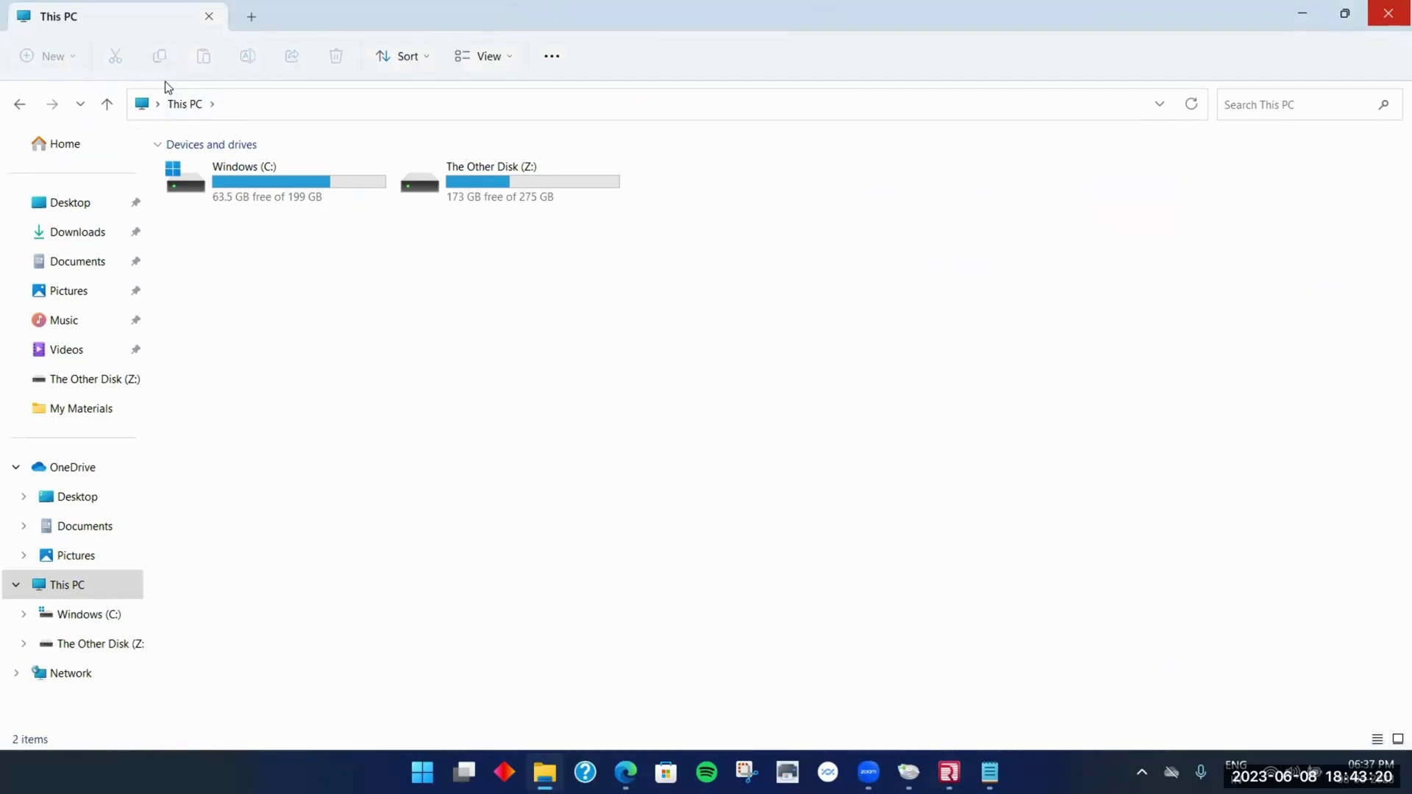
click(1311, 8)
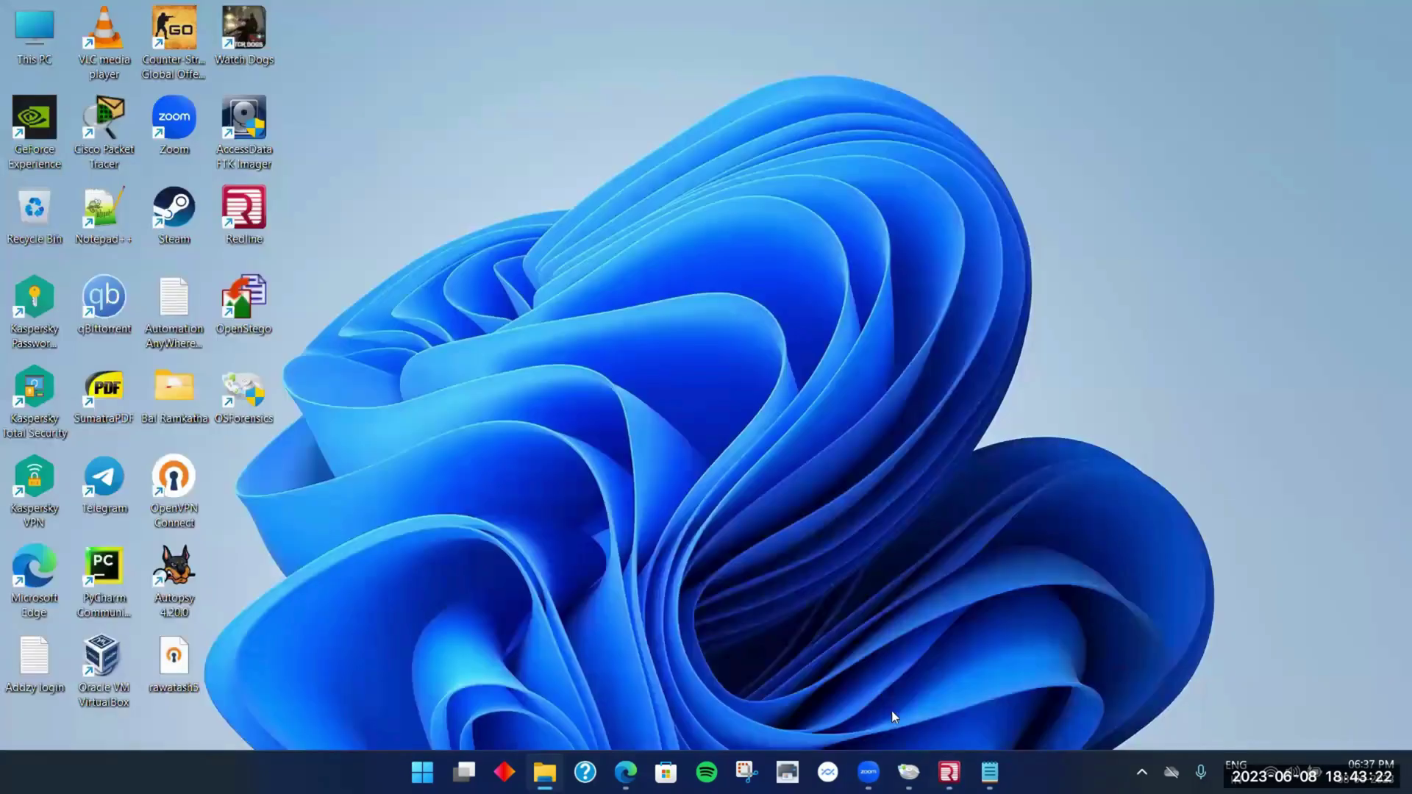
Close the minimized Readme document and the remaining Redline start window
click(998, 776)
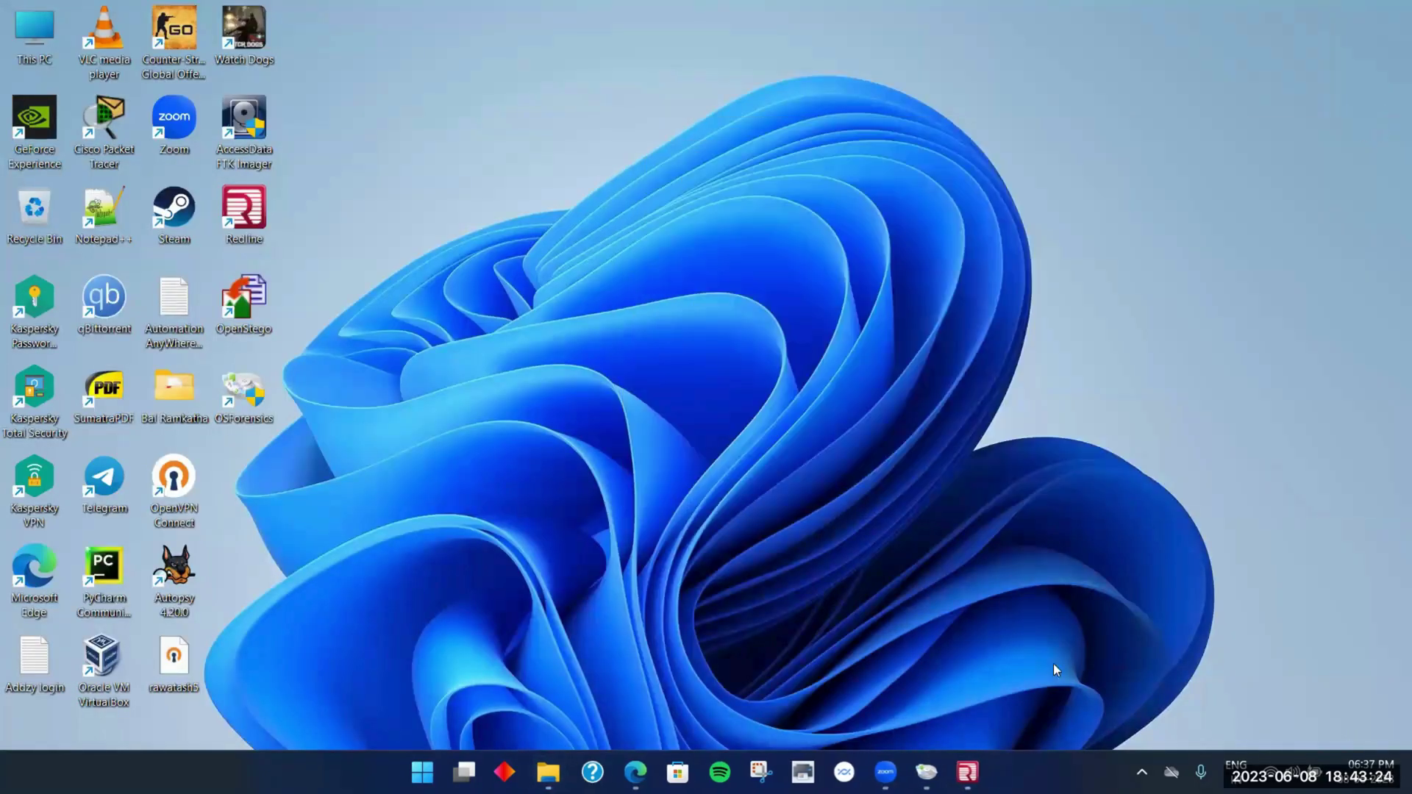
click(1386, 131)
click(970, 773)
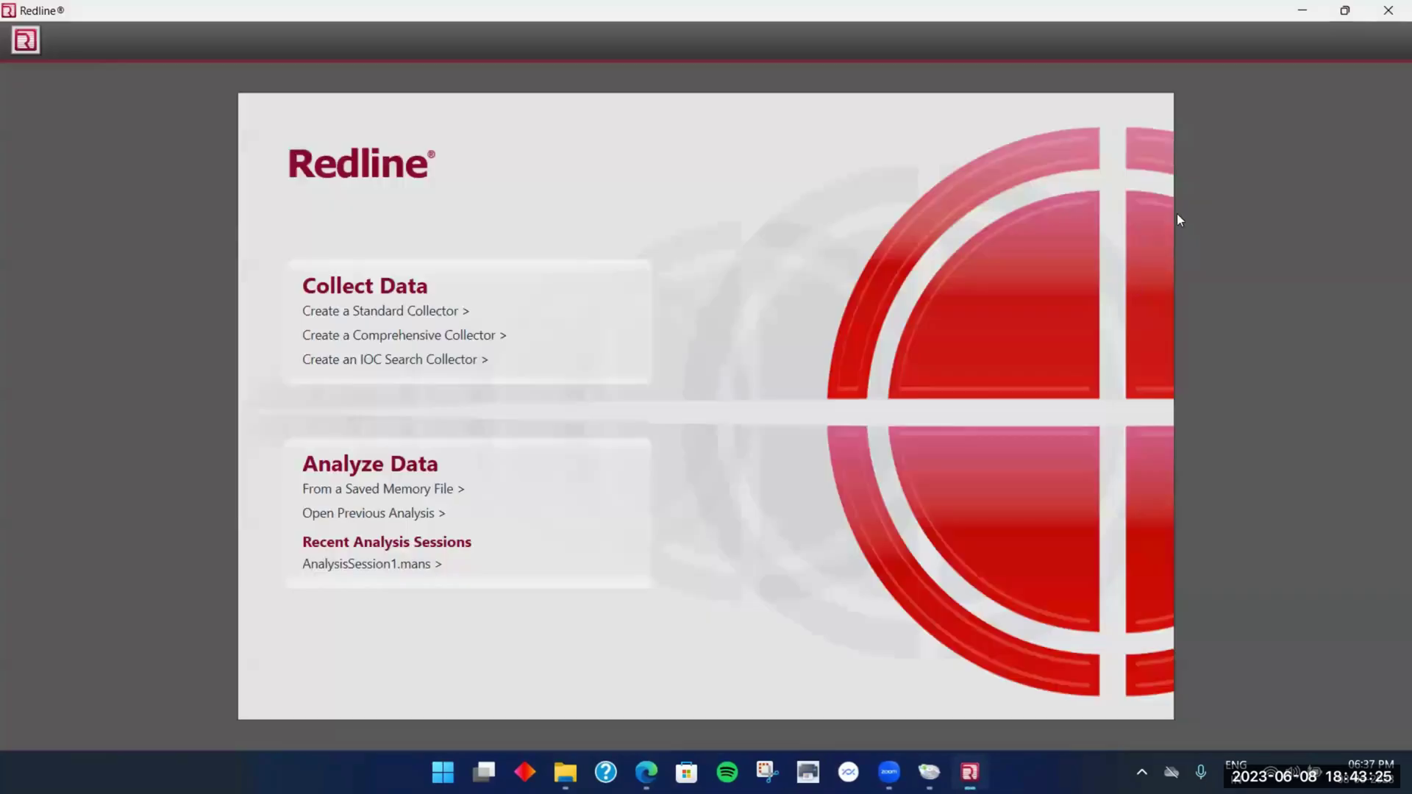
click(1389, 10)
Switch to OSForensics and view the Program Artifacts prefetch entries for C:\
click(947, 770)
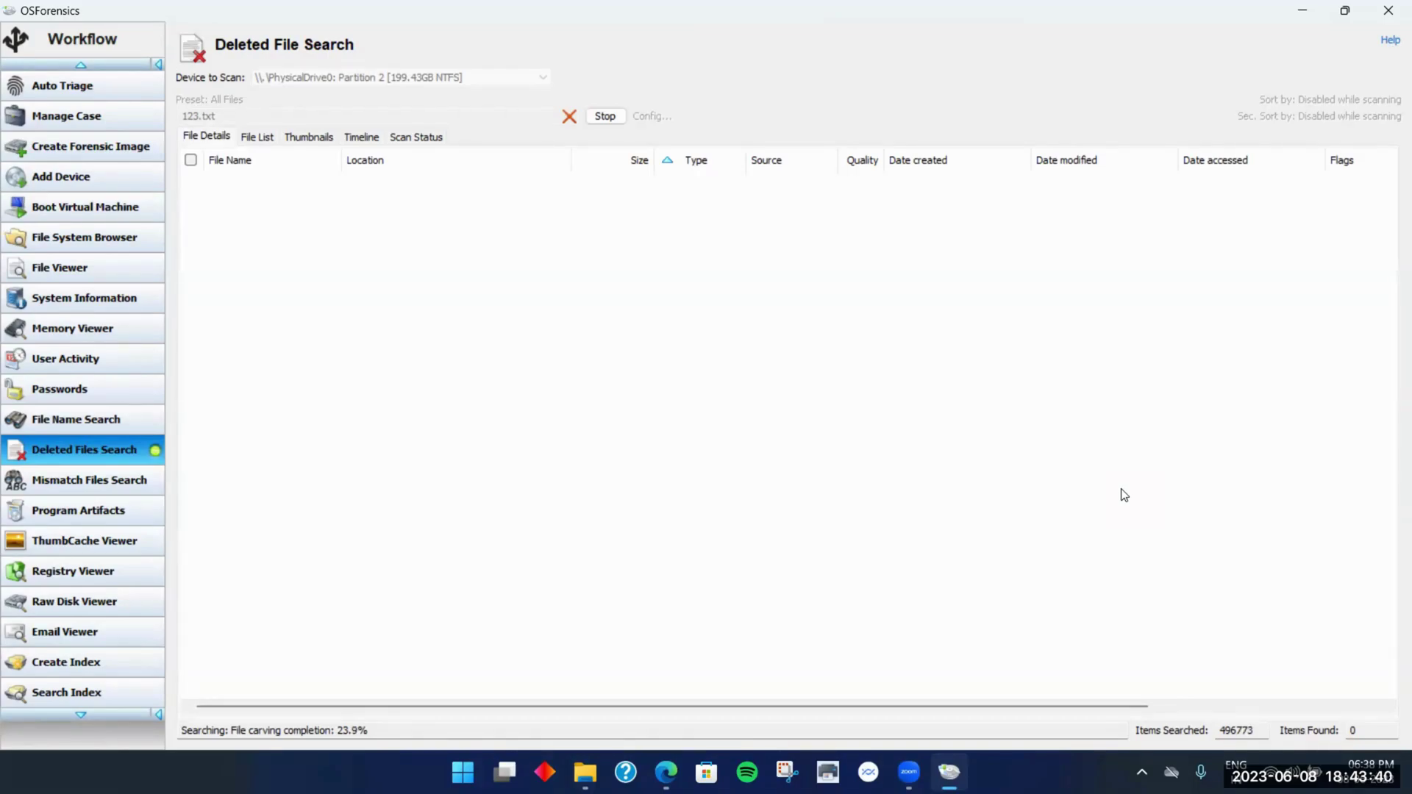
click(103, 514)
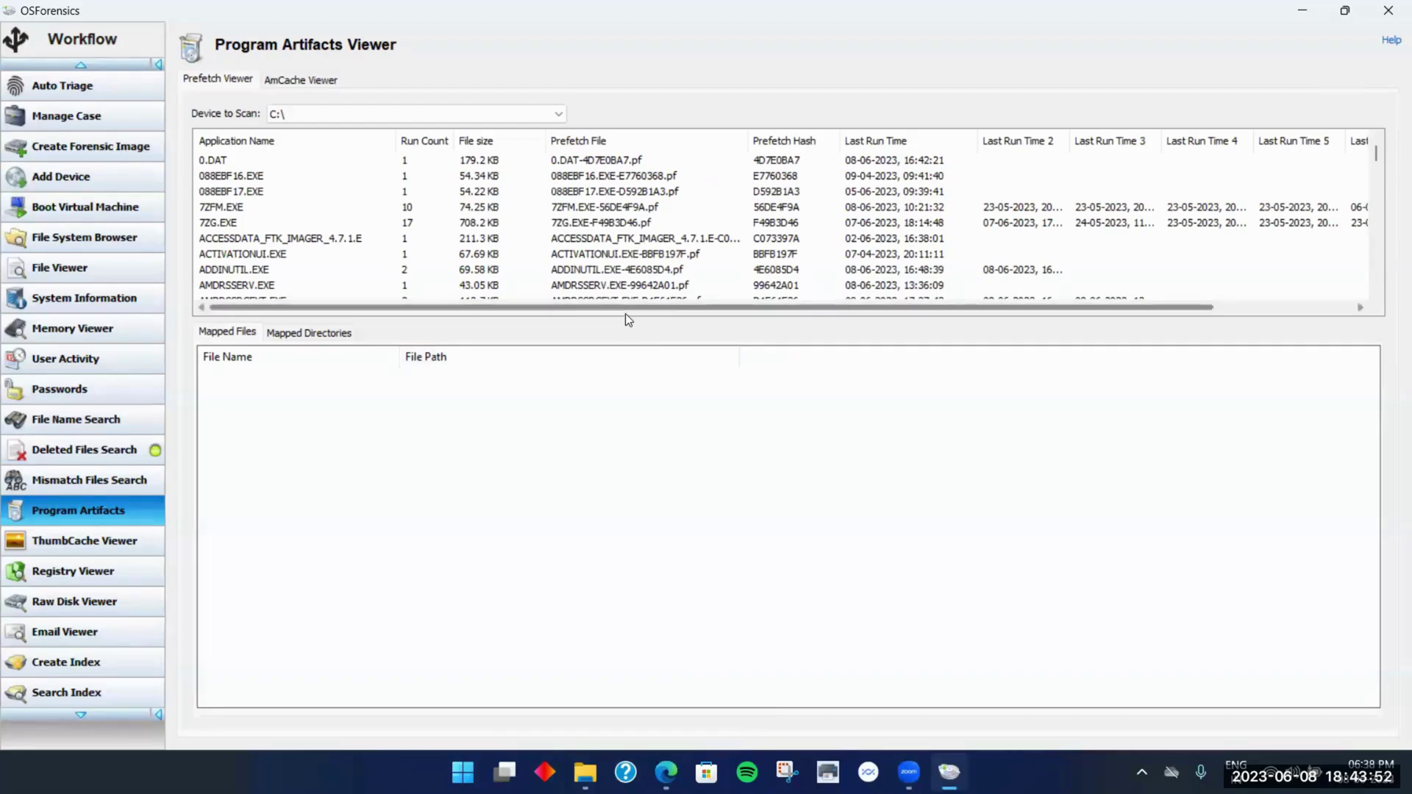
Enlarge the prefetch entries list and examine its applications, run counts and last run times
drag(625, 316, 625, 610)
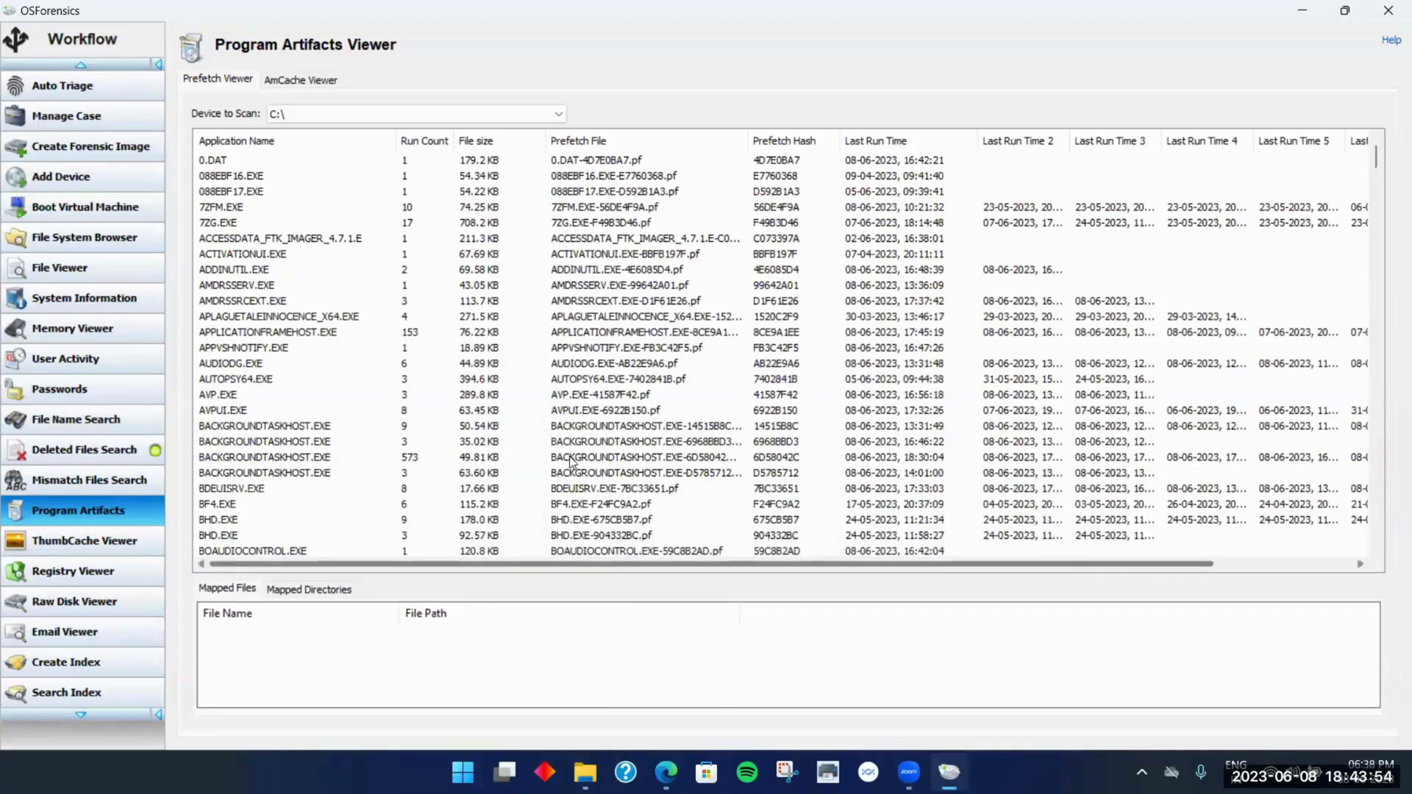
scroll(463, 422, down, 4)
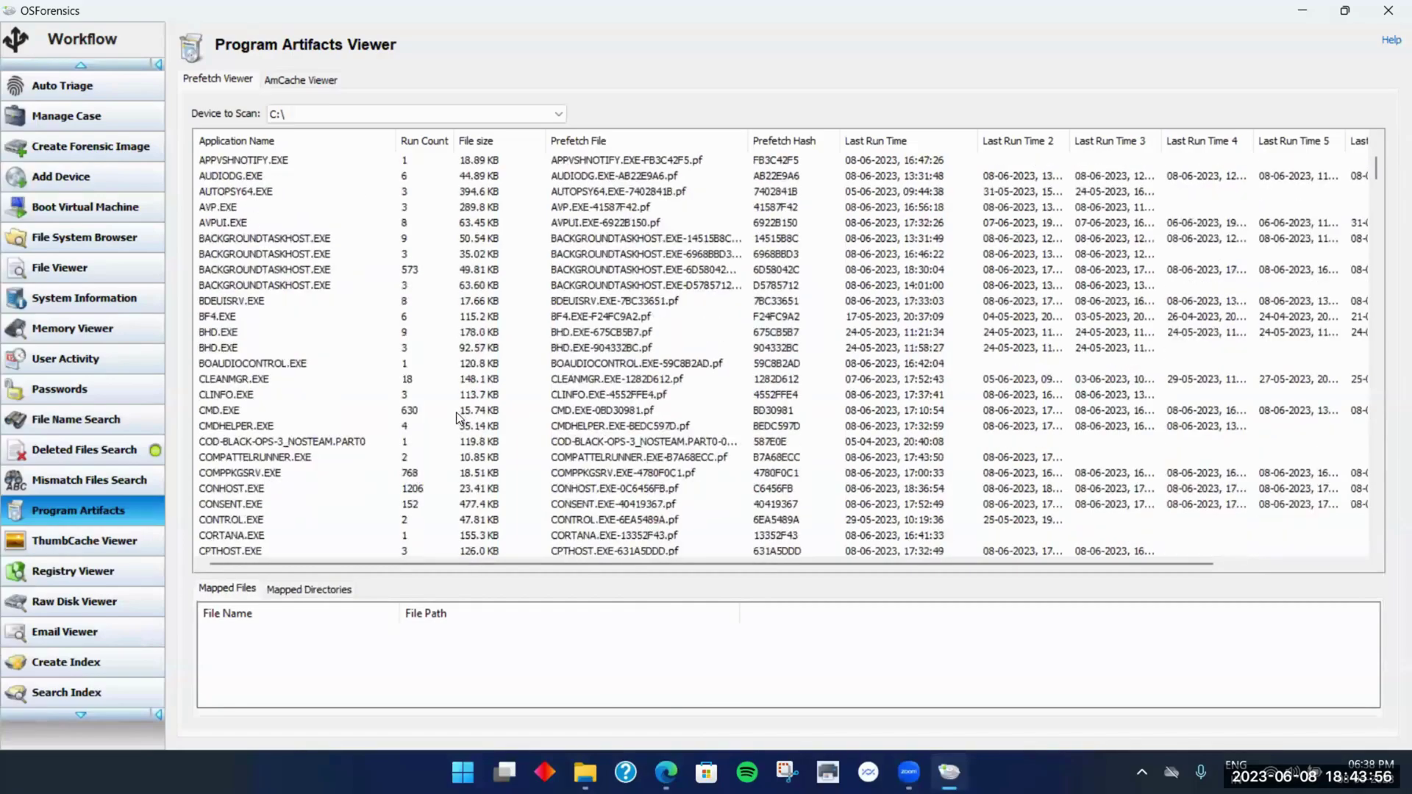
scroll(457, 418, down, 12)
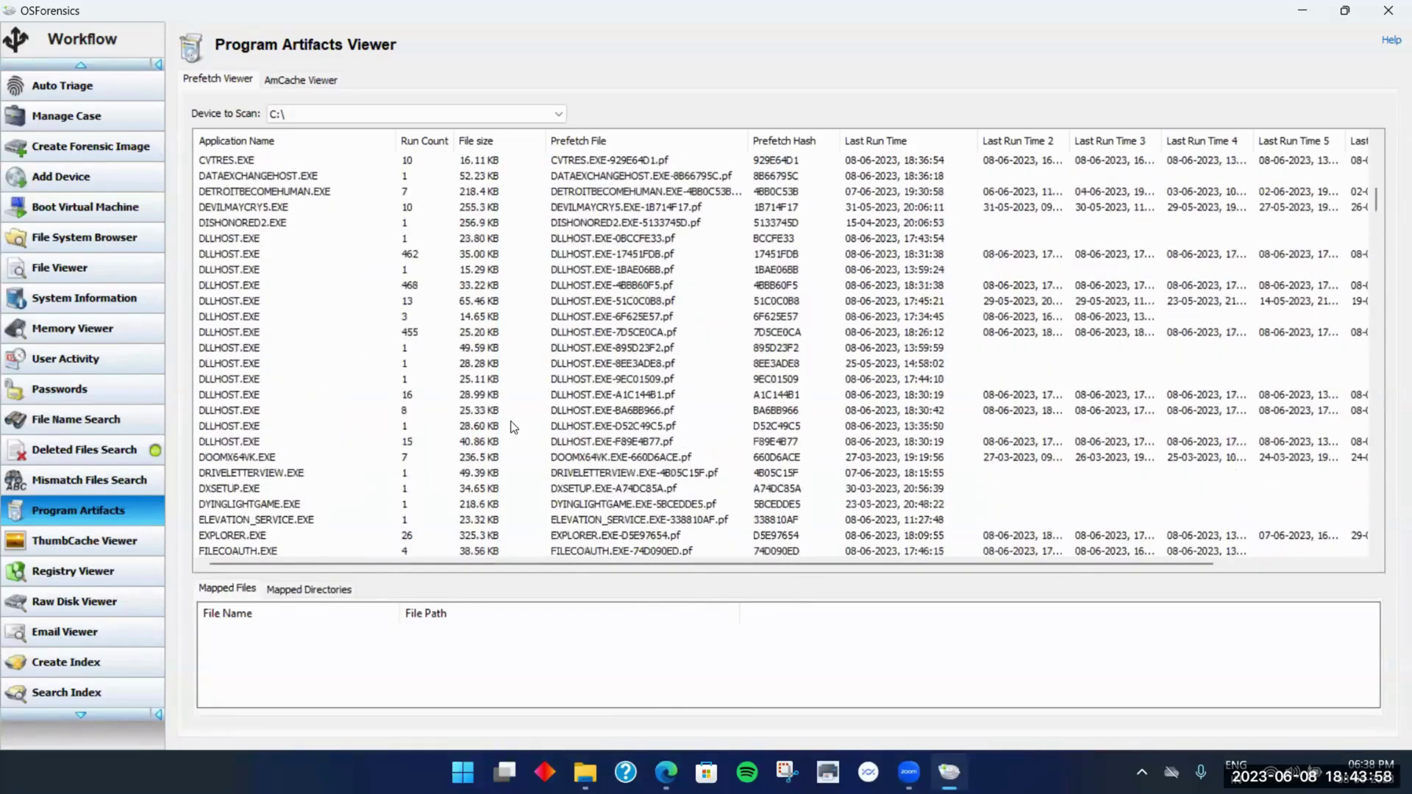
scroll(511, 420, up, 15)
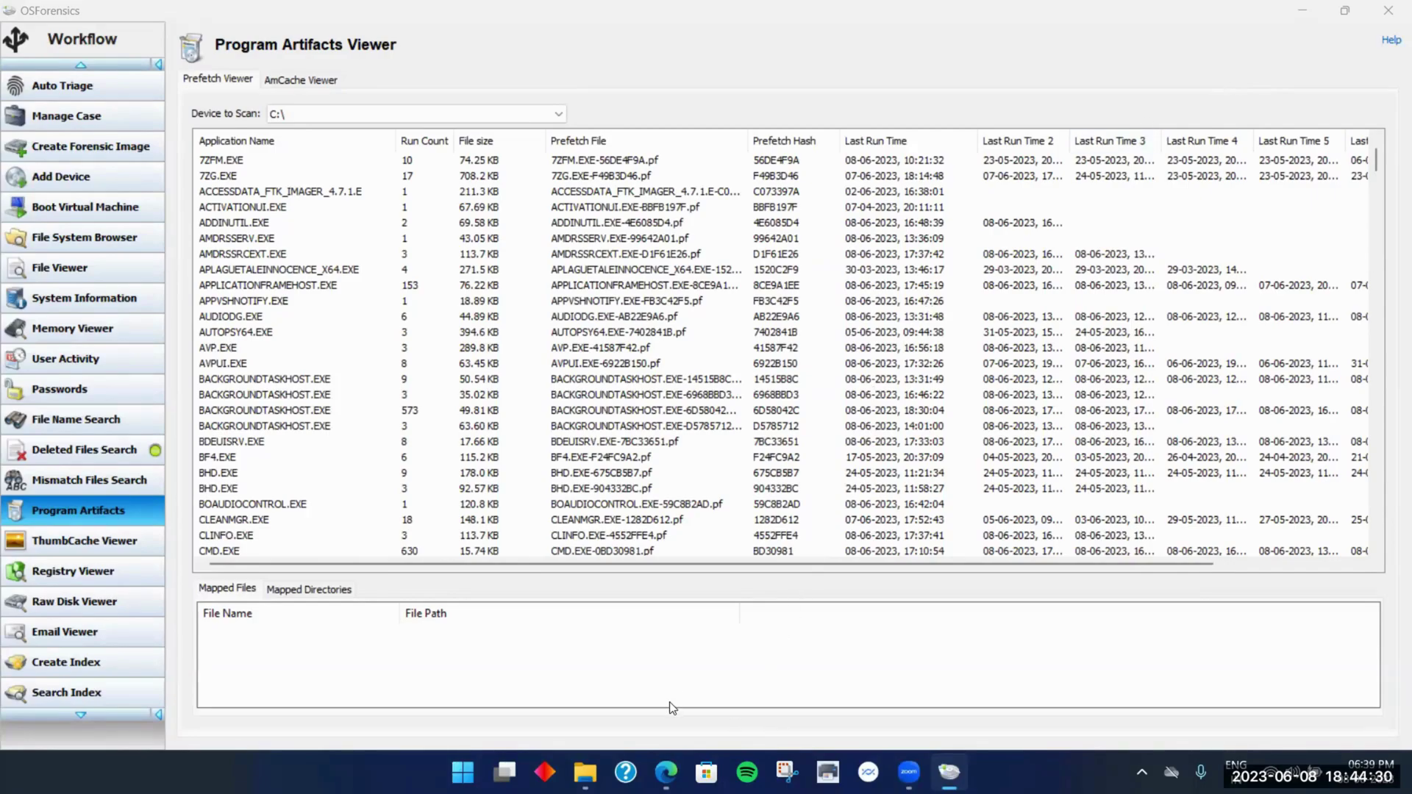
Switch to Microsoft Edge, search Google for "waht are program artifacts" and review the results and the Artifact summary
click(665, 772)
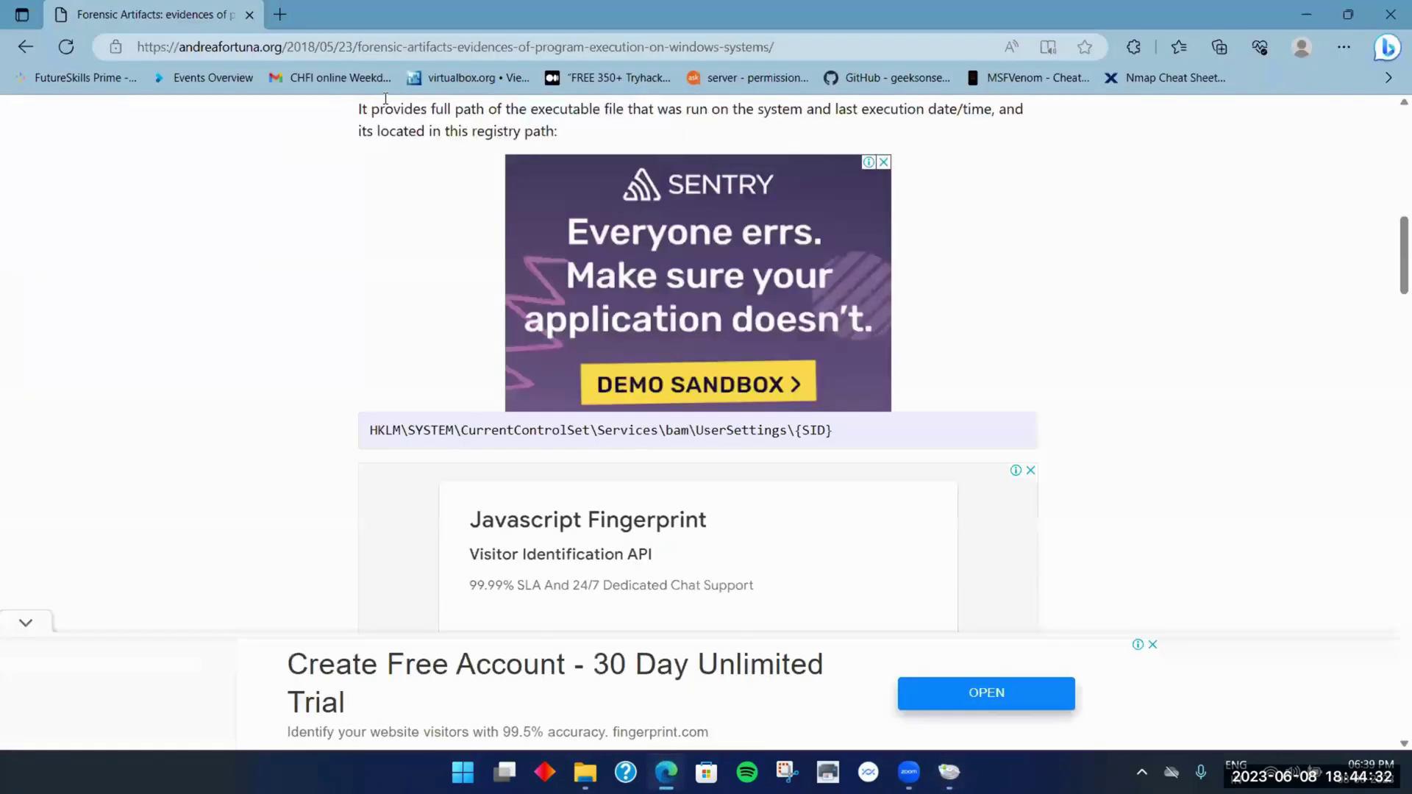
click(353, 50)
text(wah)
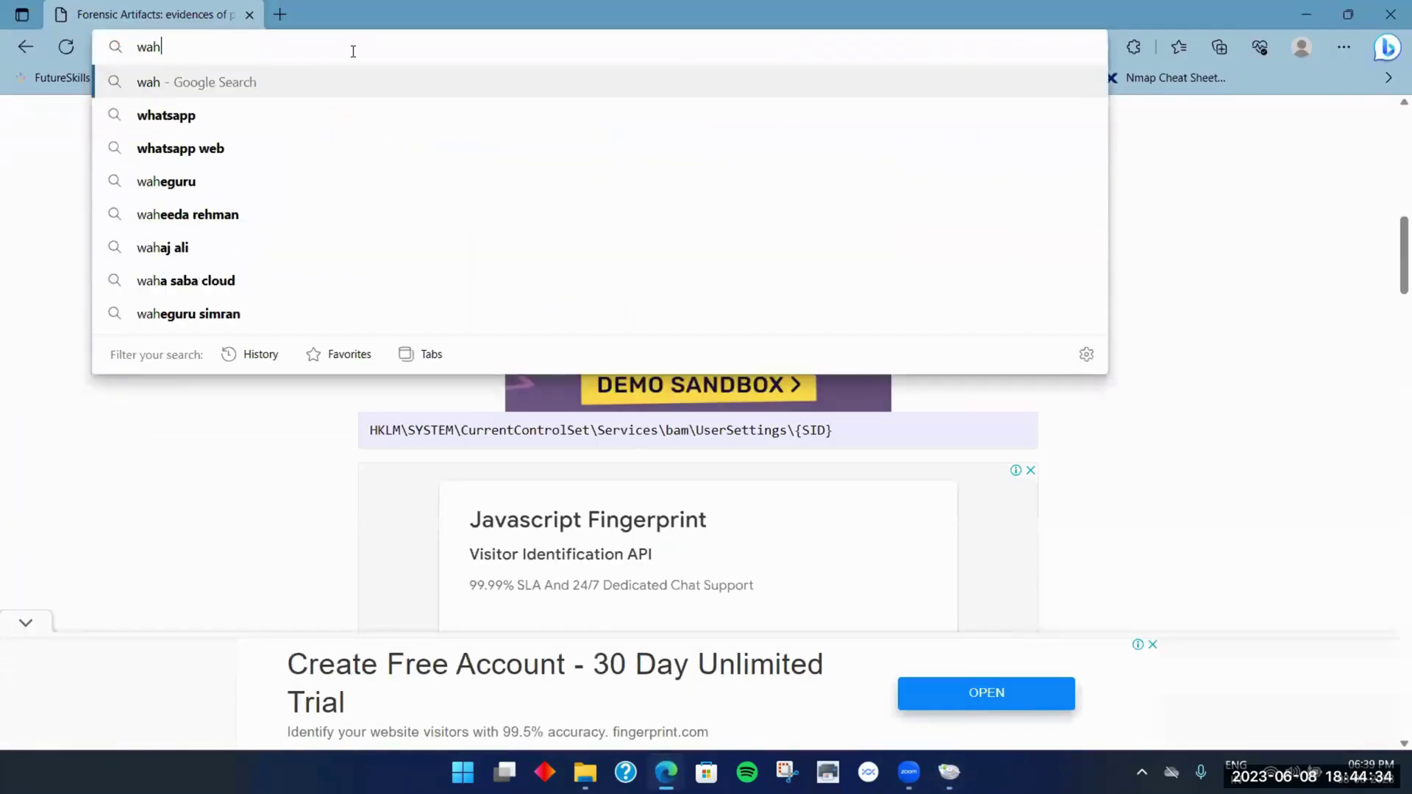
text(t are pro)
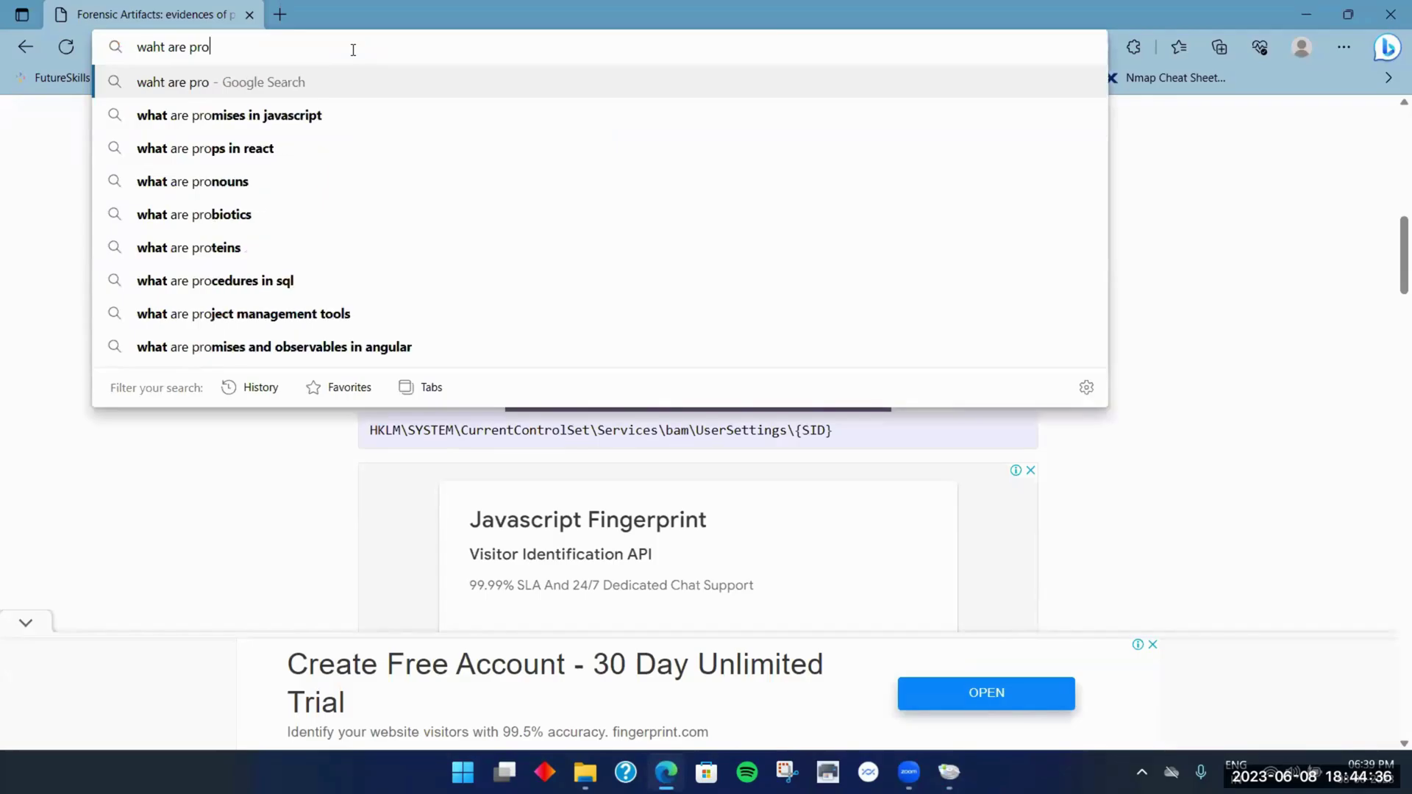
text(gram arti)
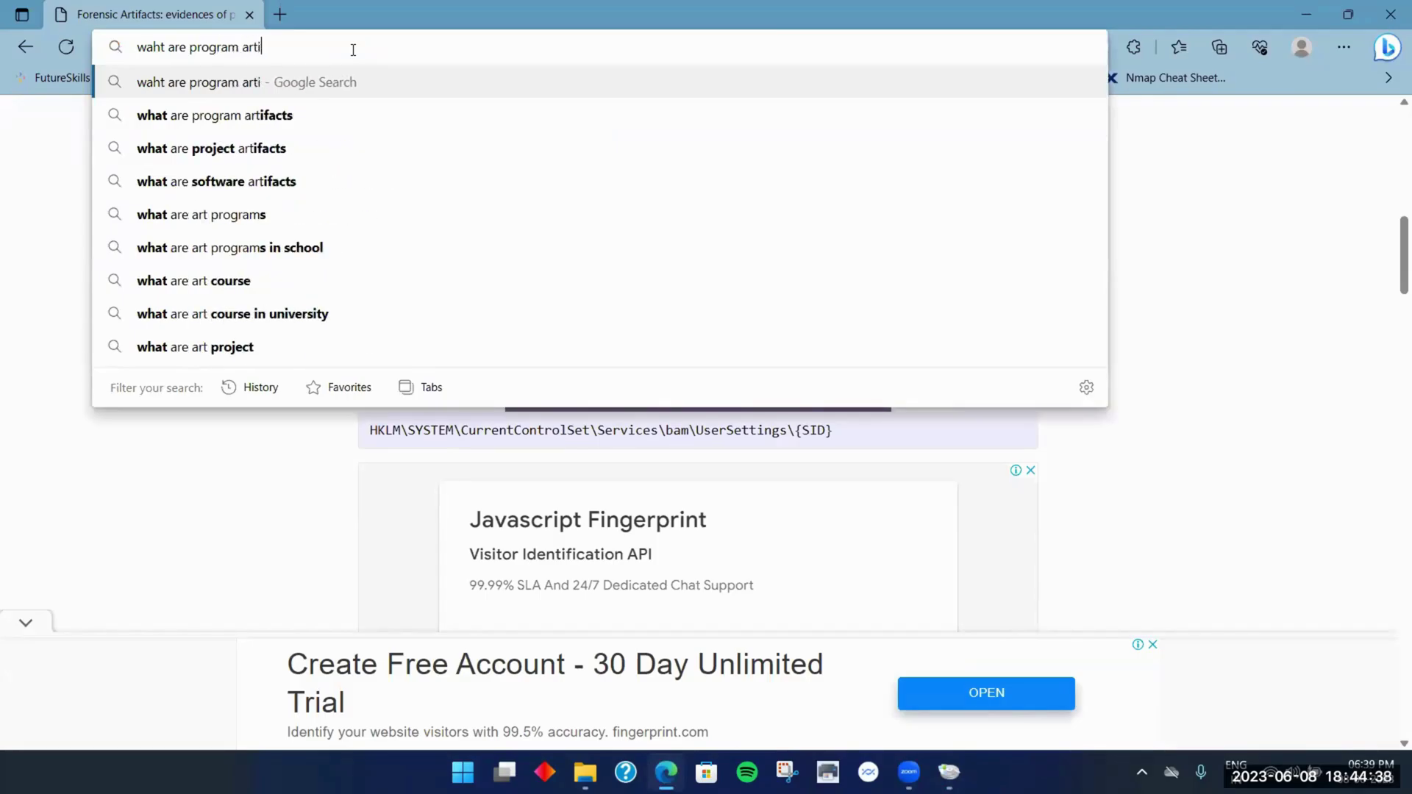
text(facts)
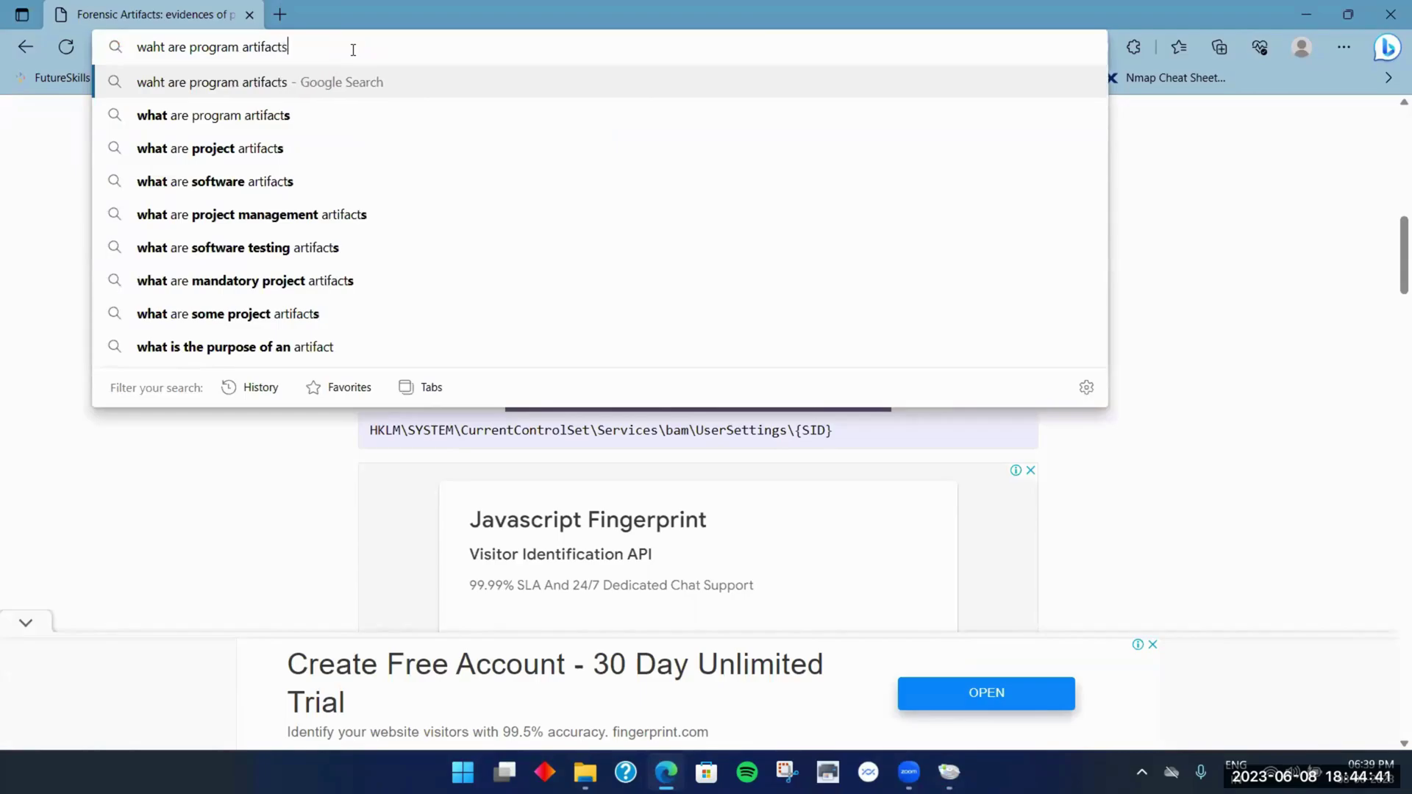
key(Return)
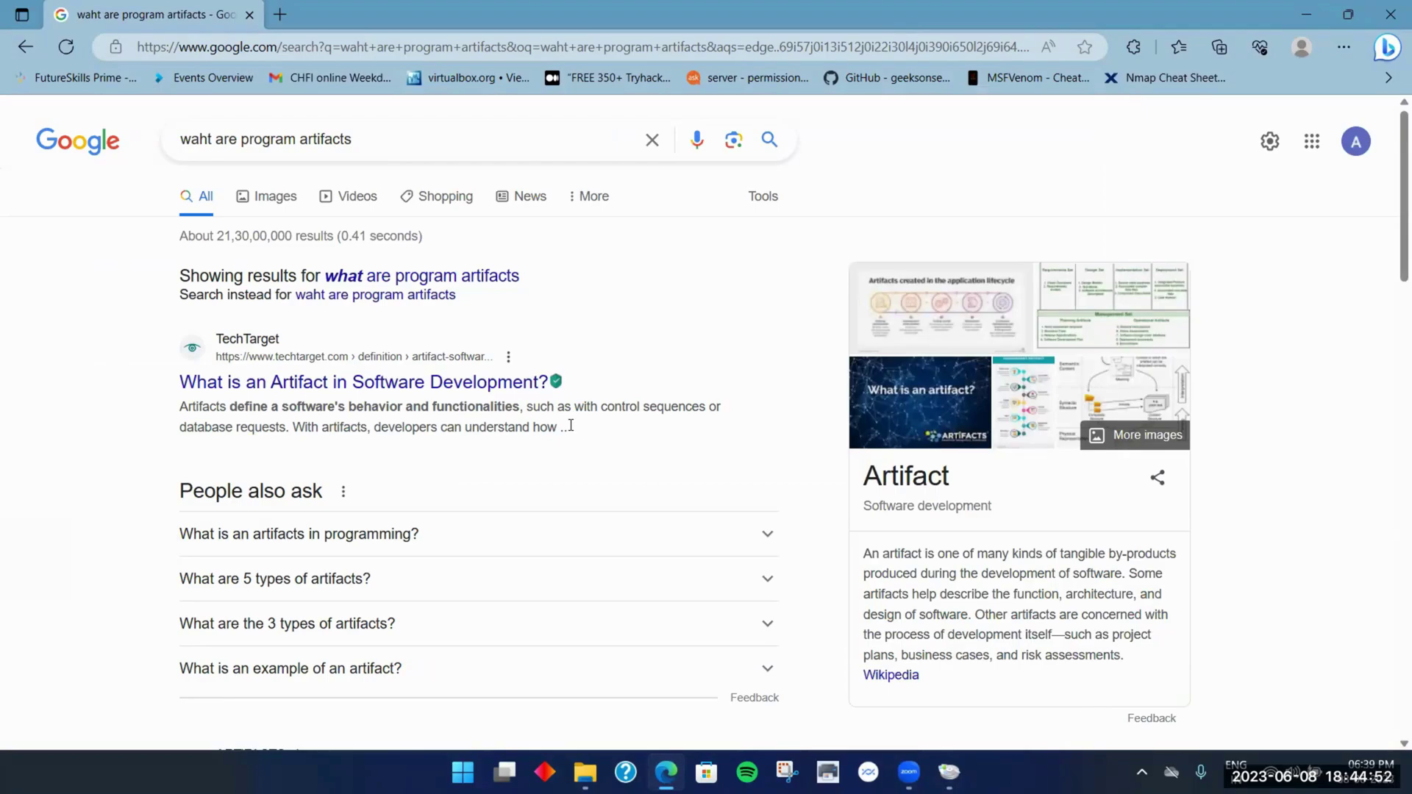
scroll(682, 384, down, 4)
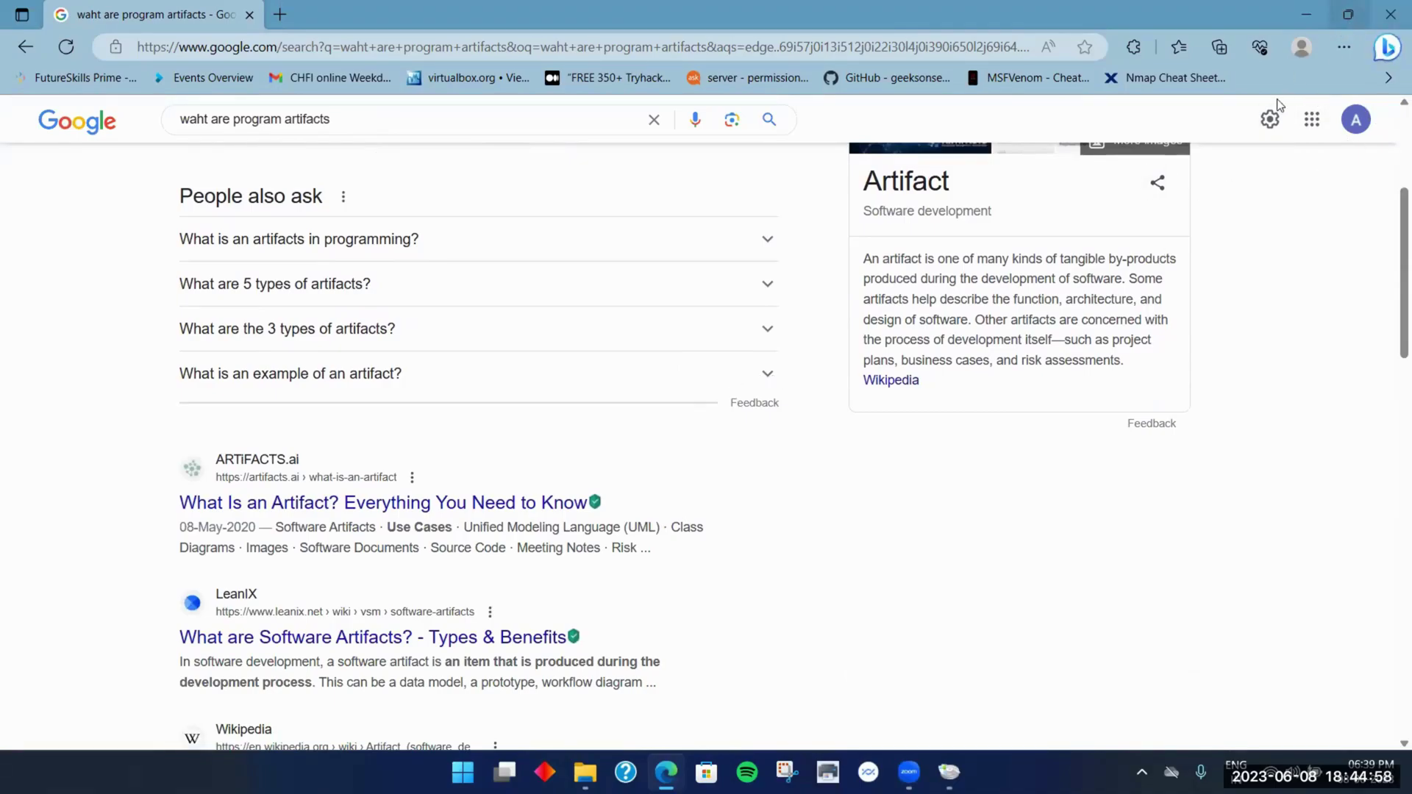
scroll(1112, 225, up, 3)
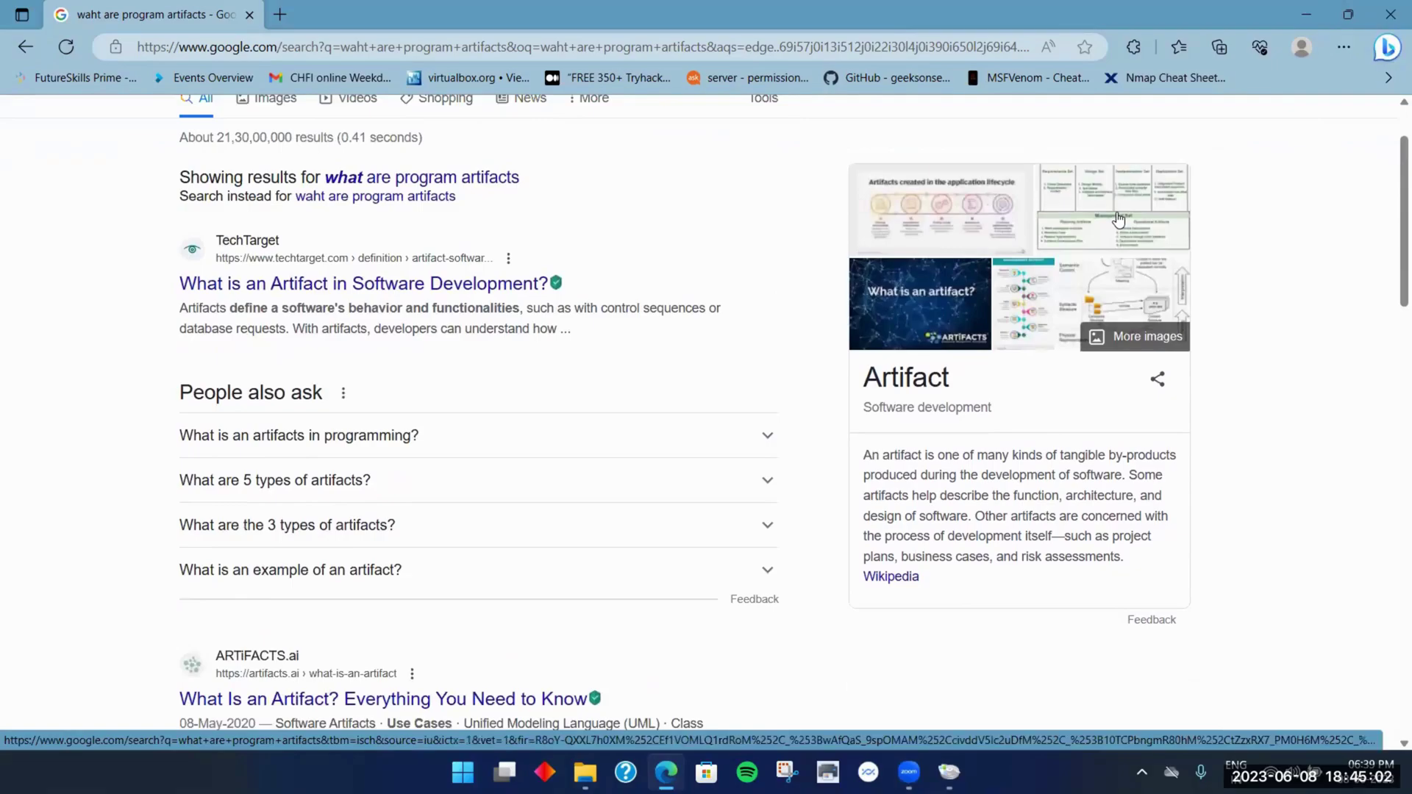
scroll(1203, 323, down, 3)
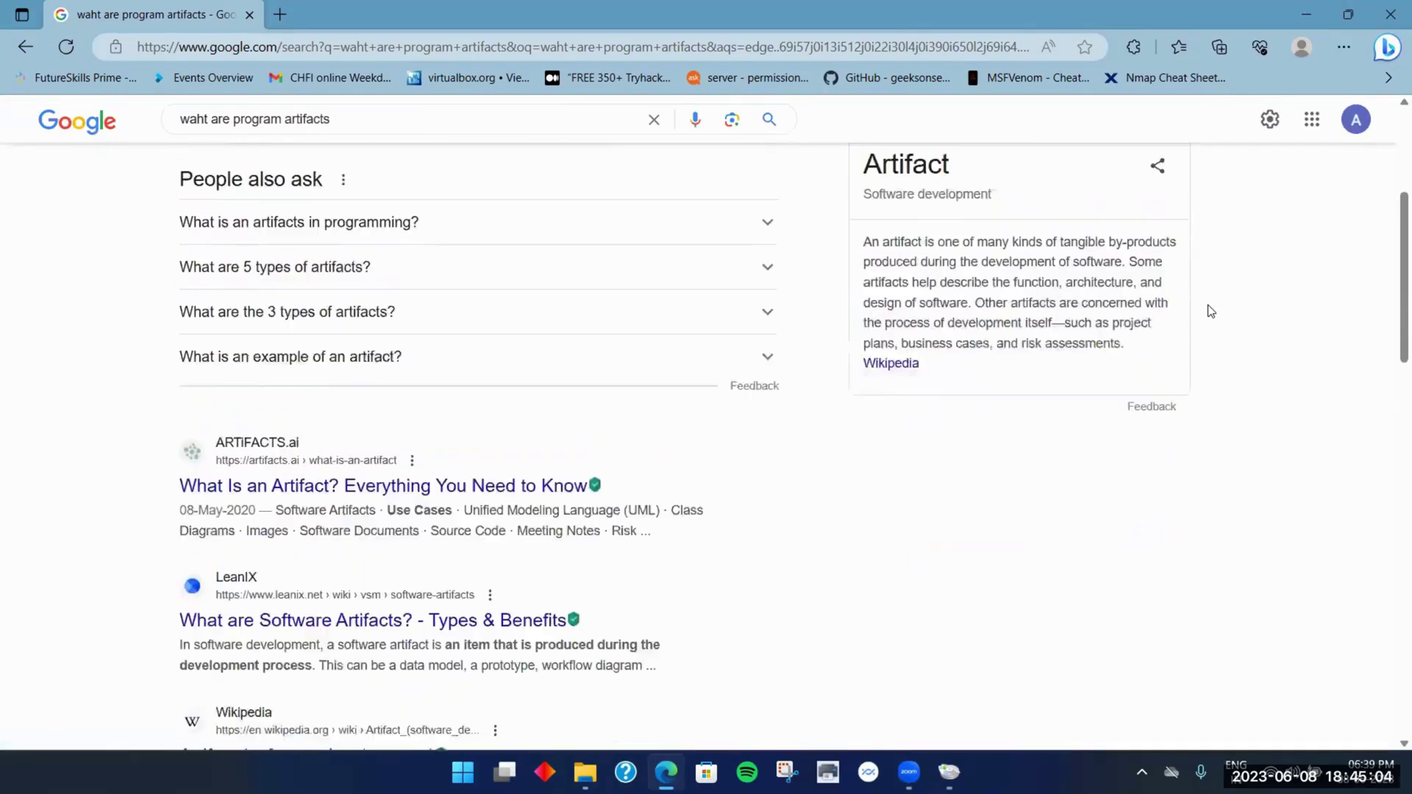
scroll(1206, 309, up, 2)
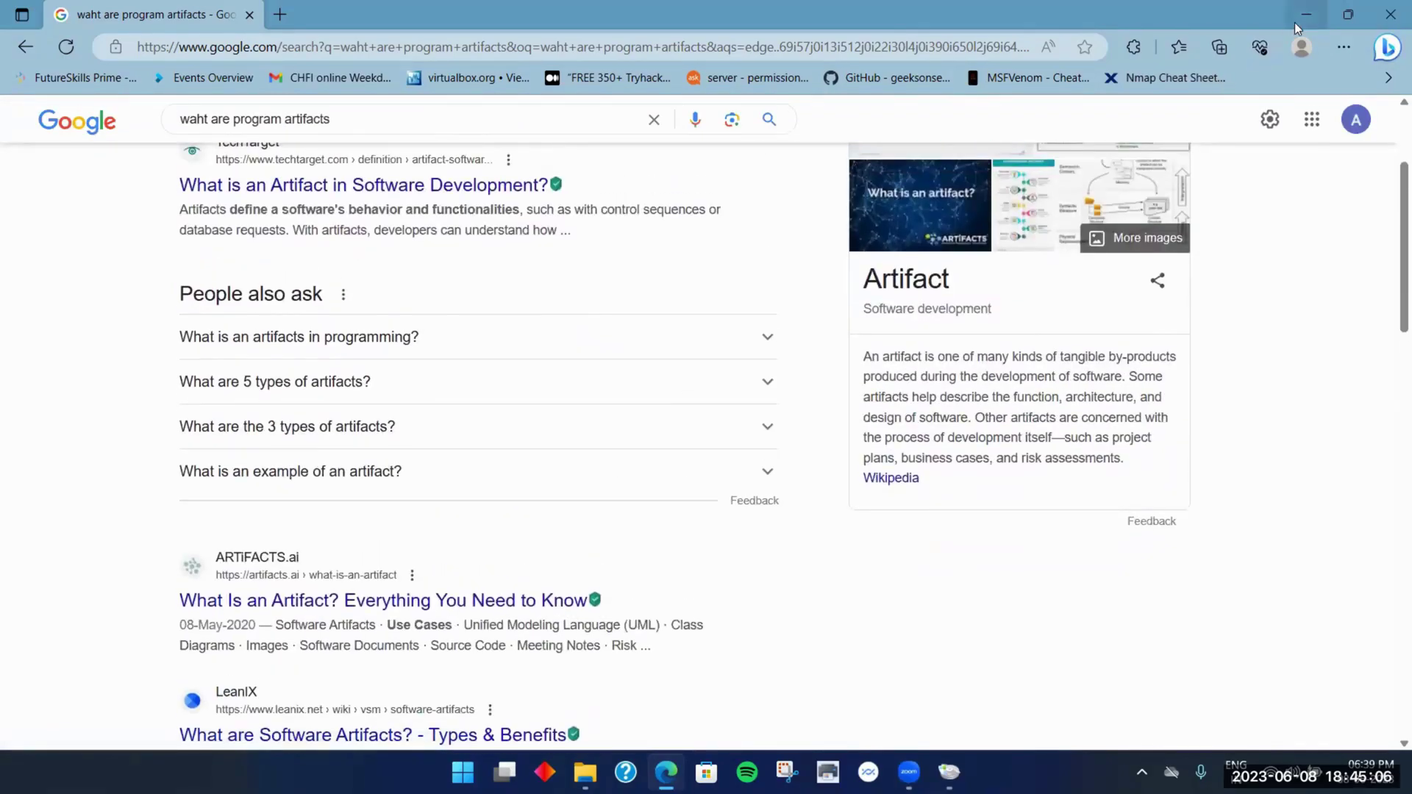
scroll(661, 294, up, 3)
Add "for forensics" to the query text and expand the related question "What is an example of an artifact?" to read its answer
click(417, 140)
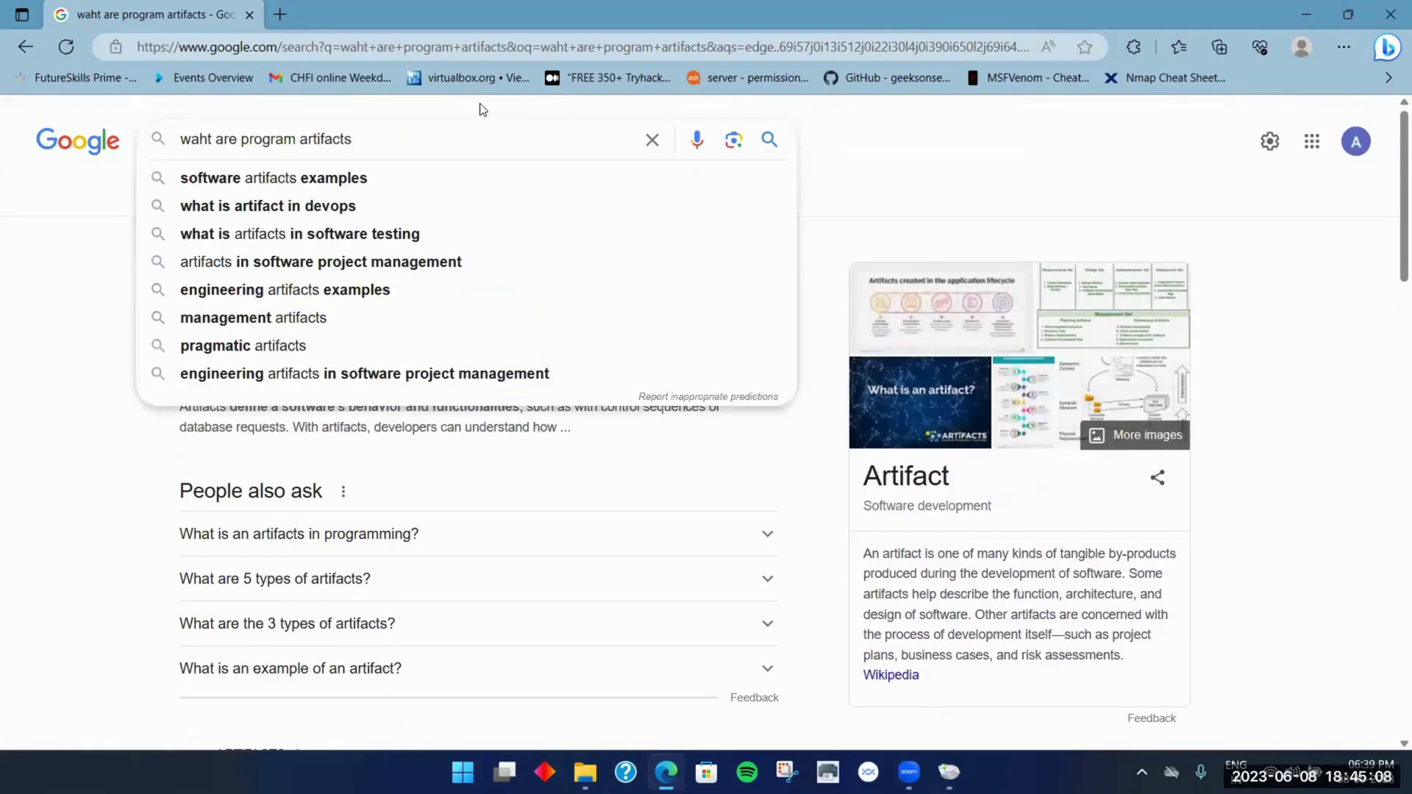
text(for foren)
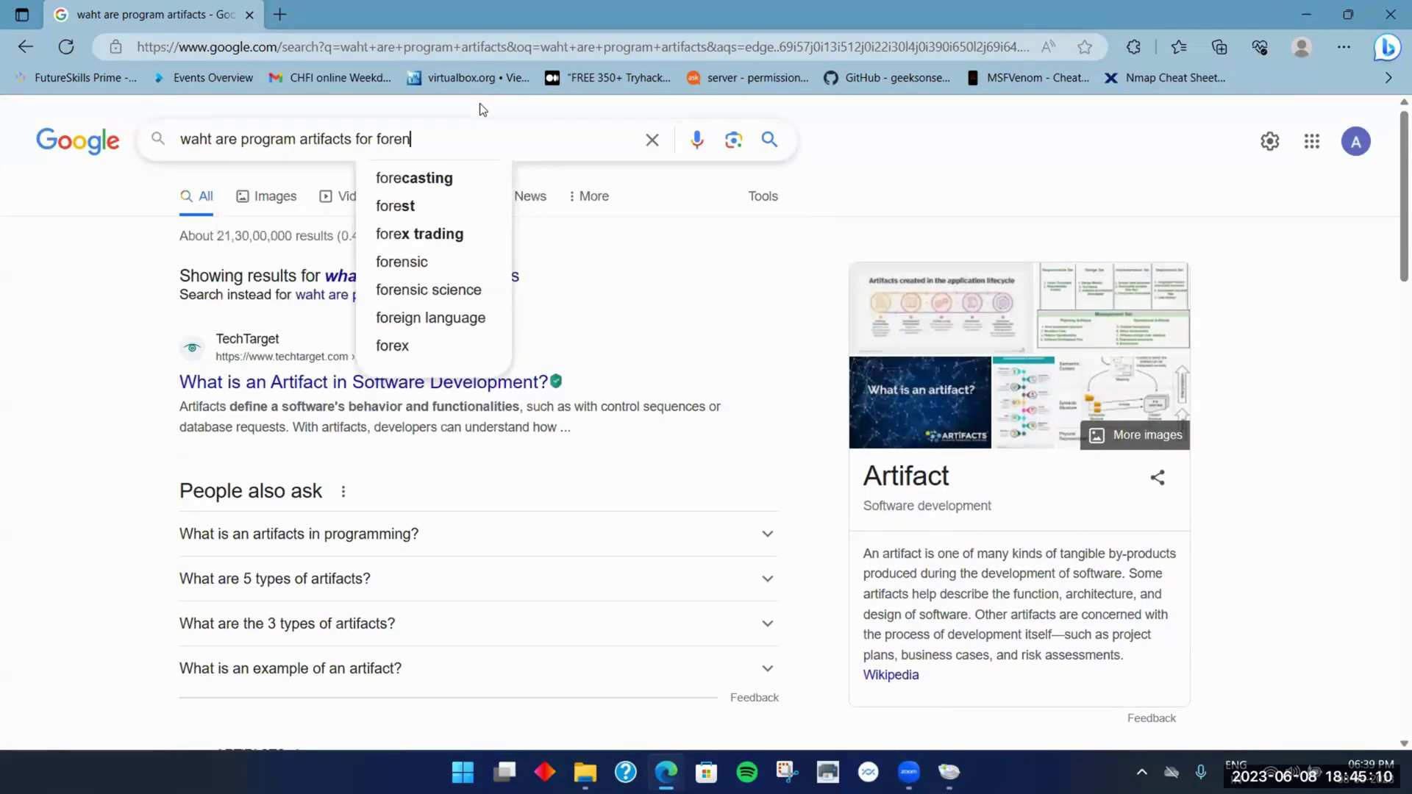
text(sics)
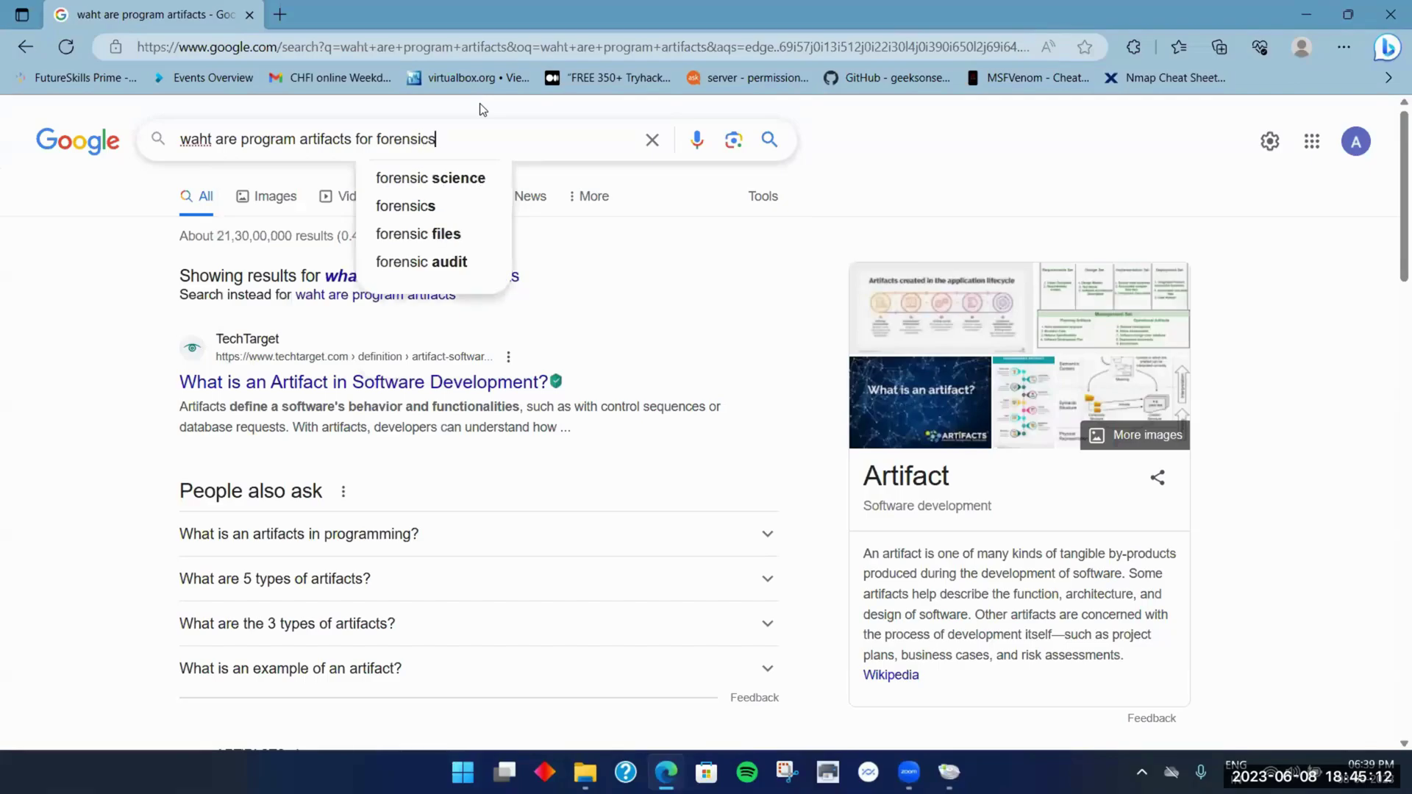
scroll(608, 429, down, 4)
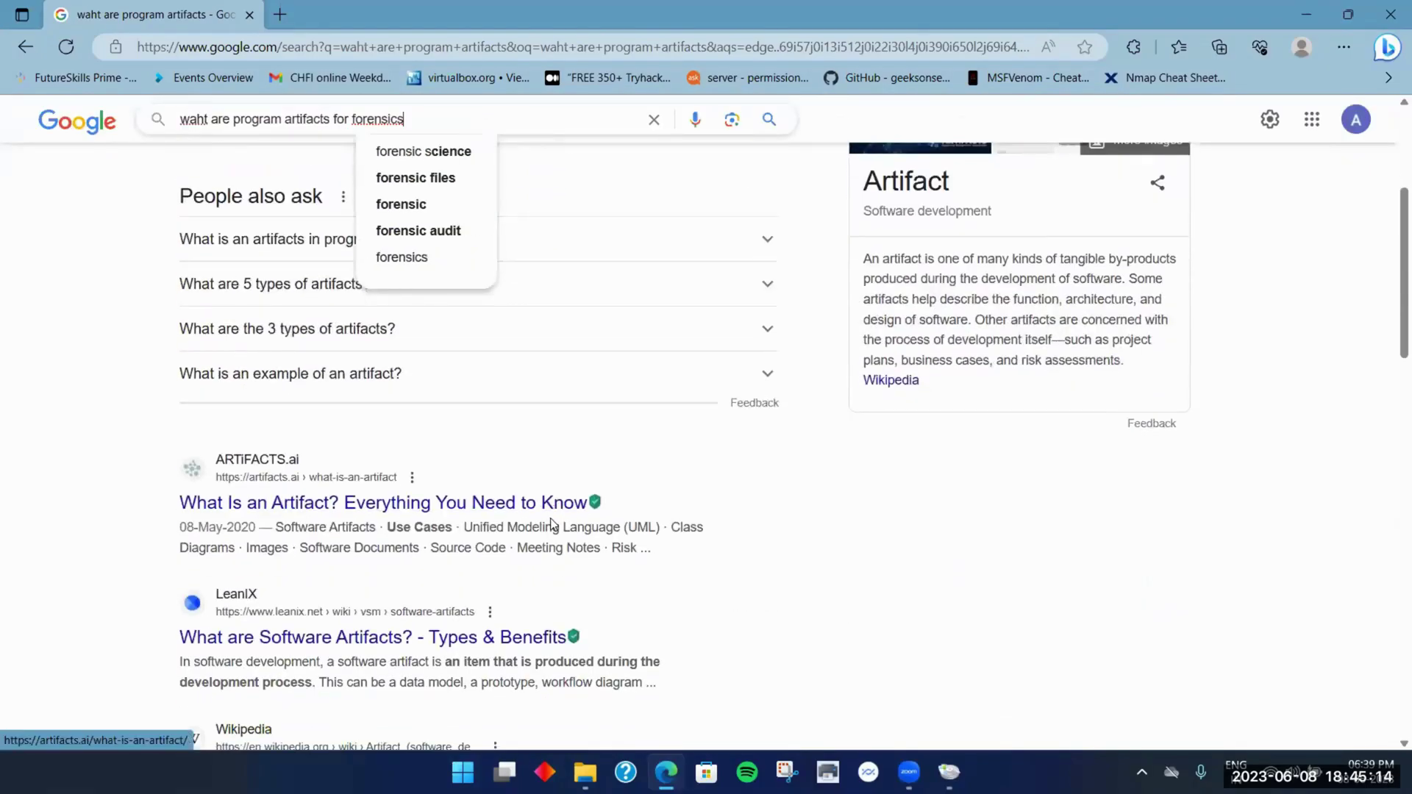
scroll(443, 489, up, 2)
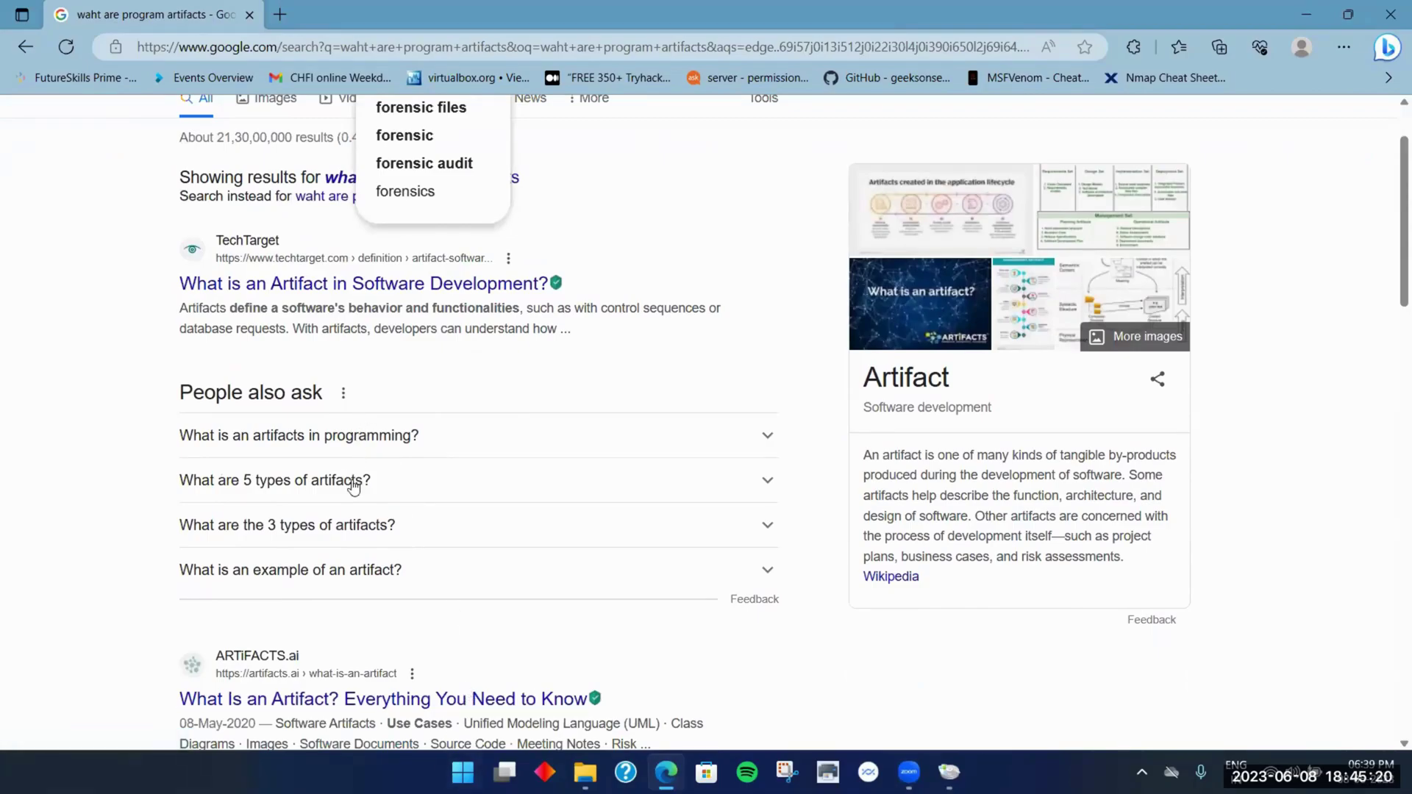
click(341, 571)
scroll(409, 518, down, 1)
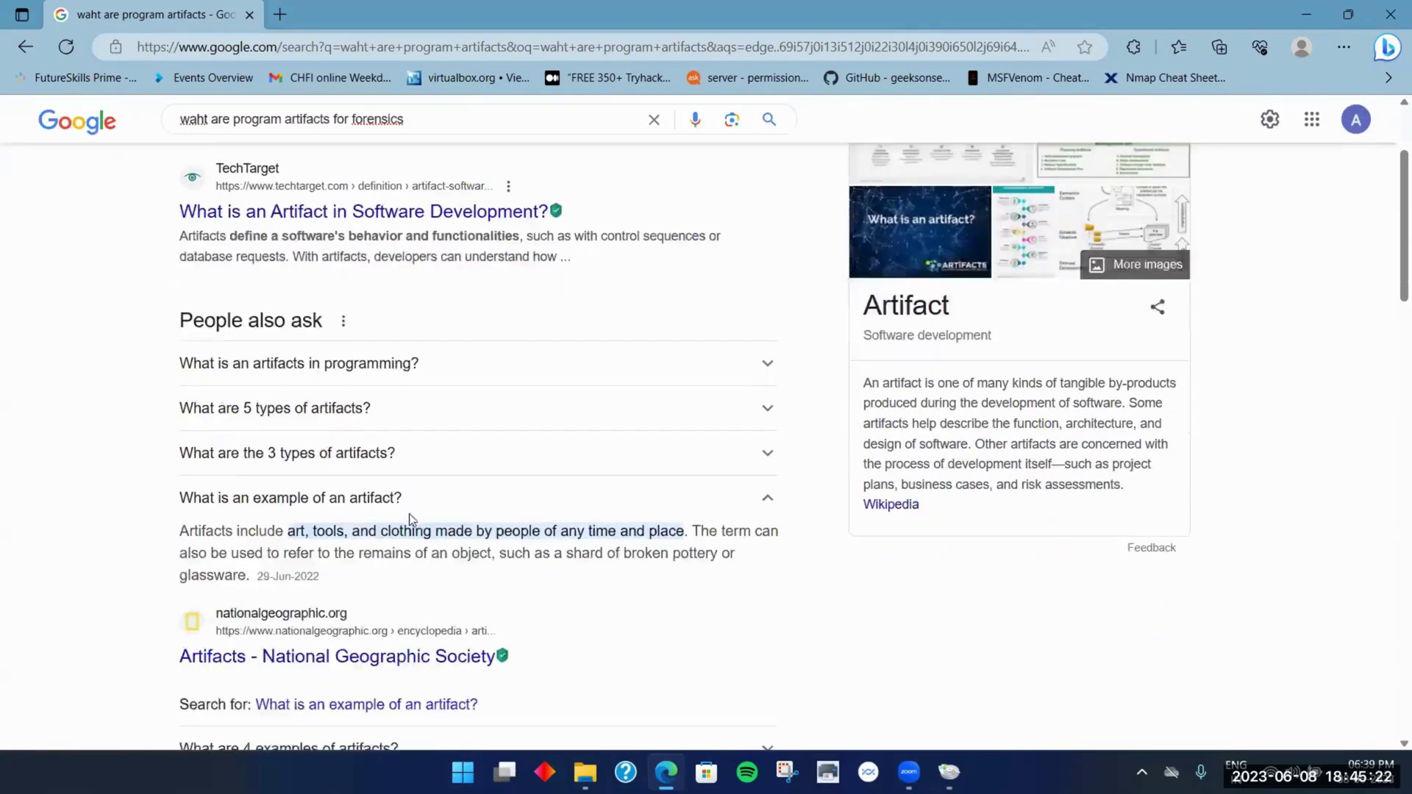
scroll(410, 519, down, 1)
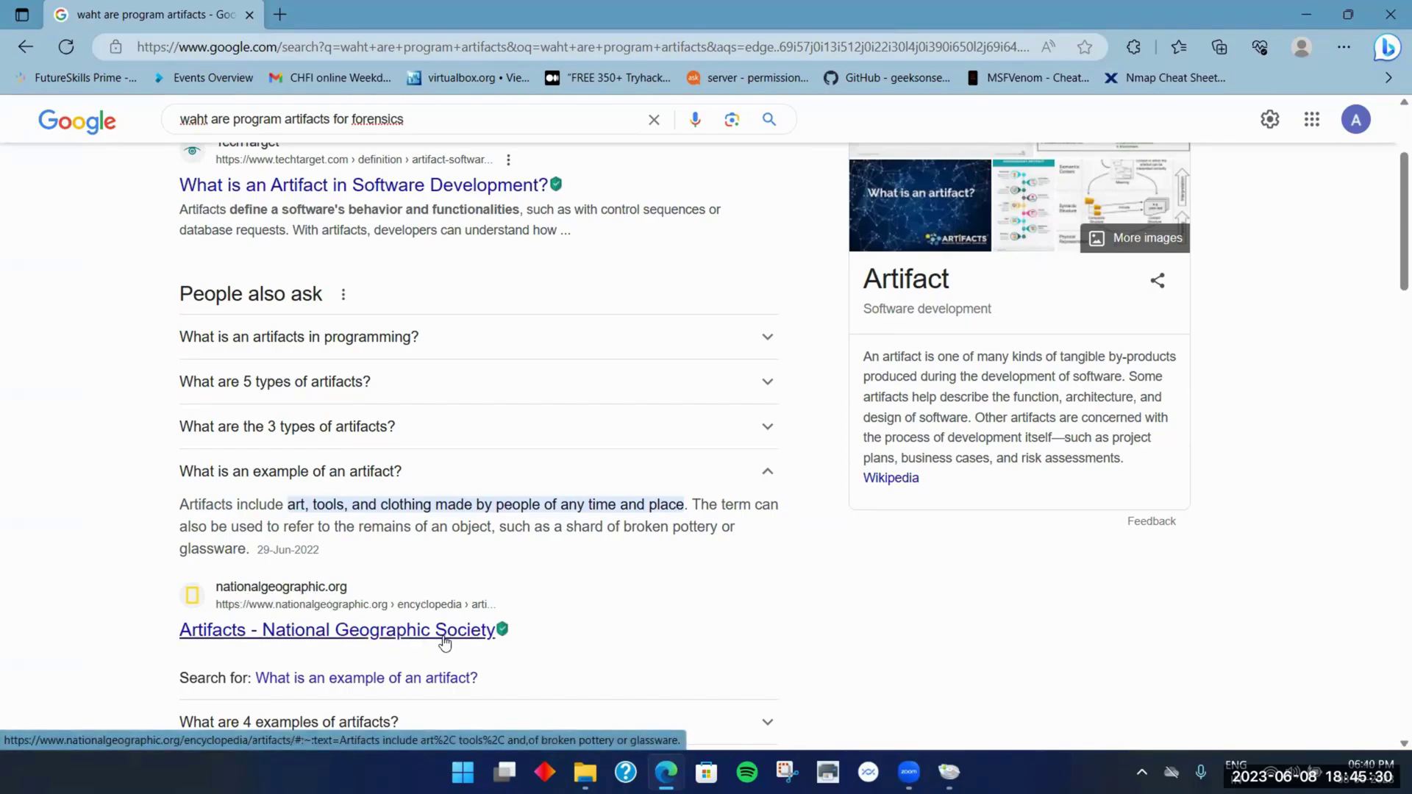
Search Google for the suggested query "what is artifact in digital forensics investigation" and read the featured definition
scroll(615, 598, up, 3)
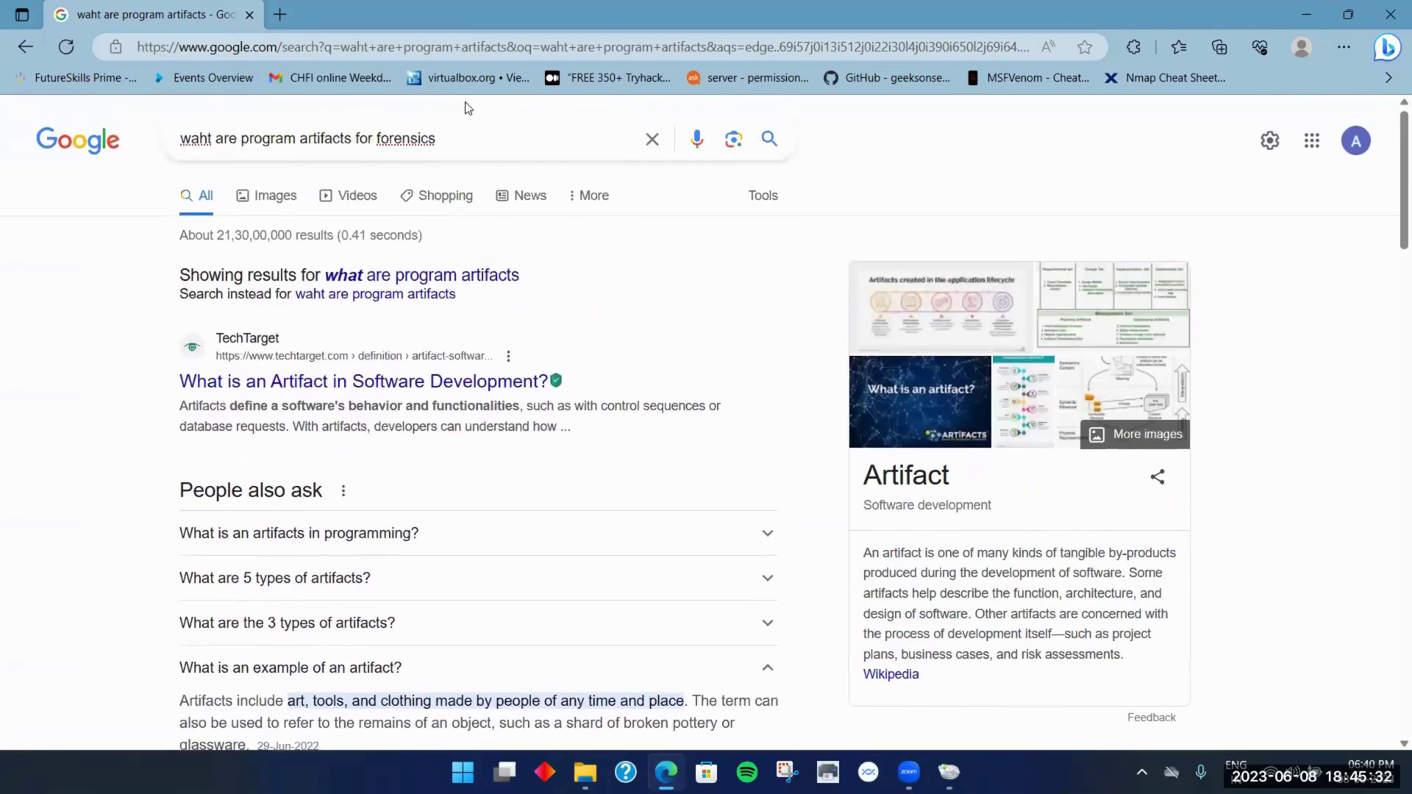
click(378, 139)
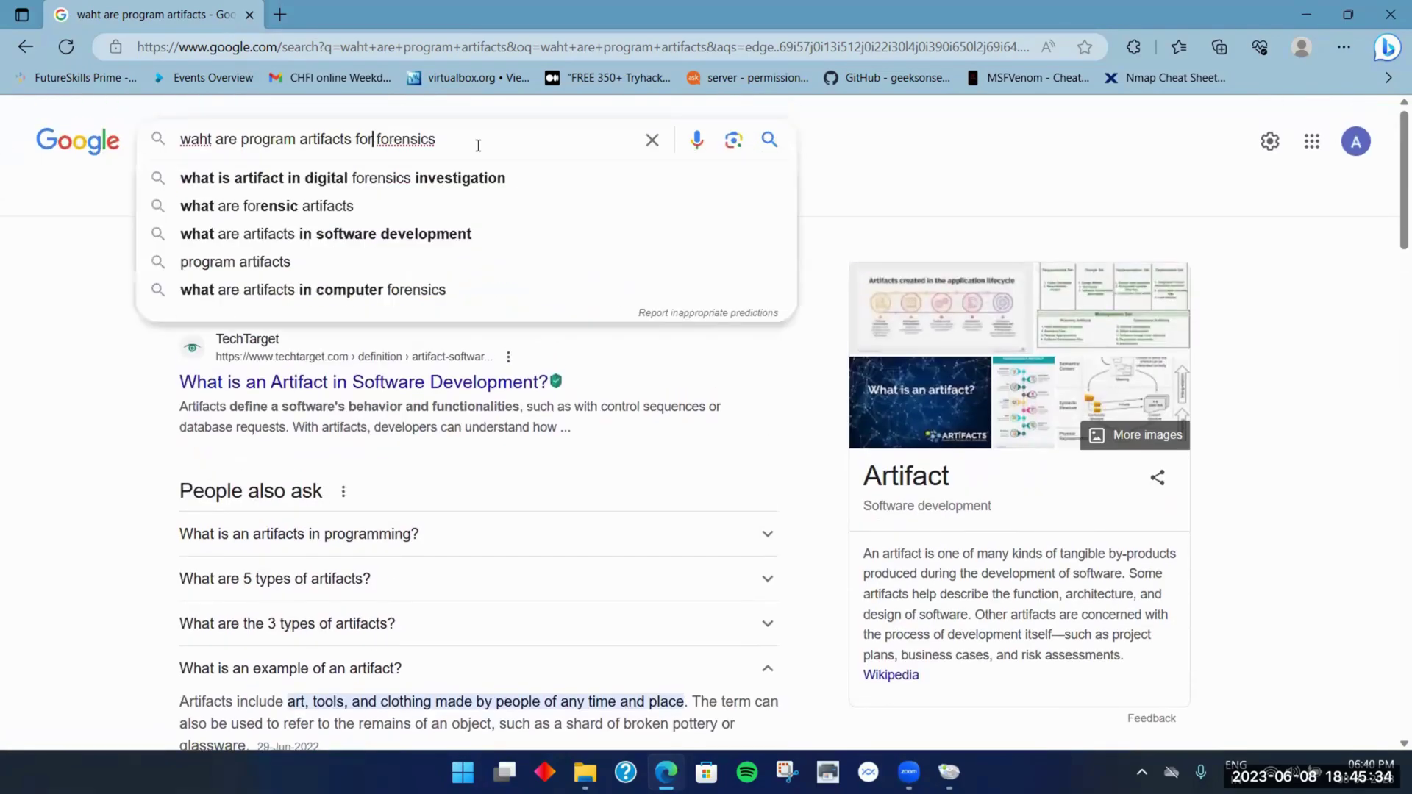
text(digital)
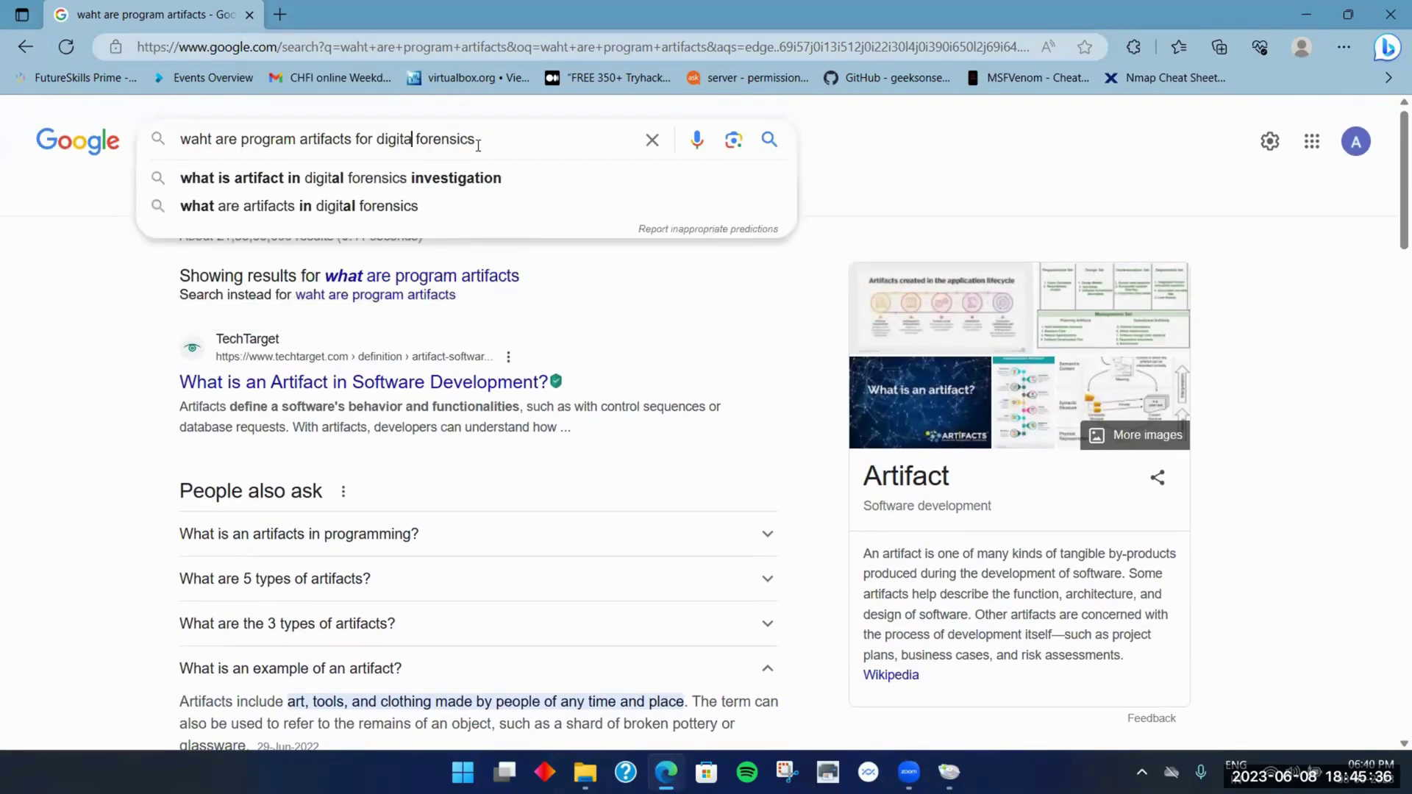
key(Down)
key(Return)
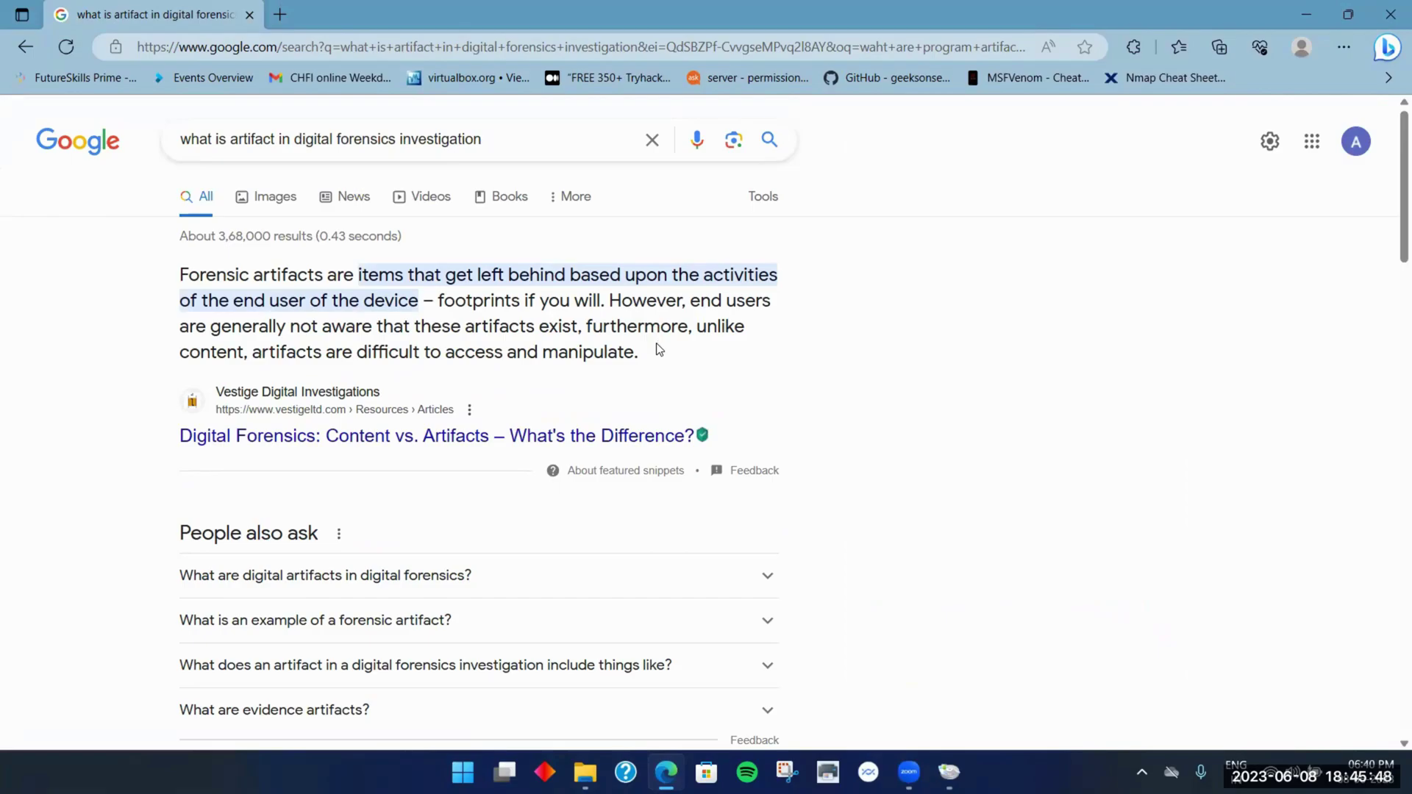
scroll(680, 343, down, 3)
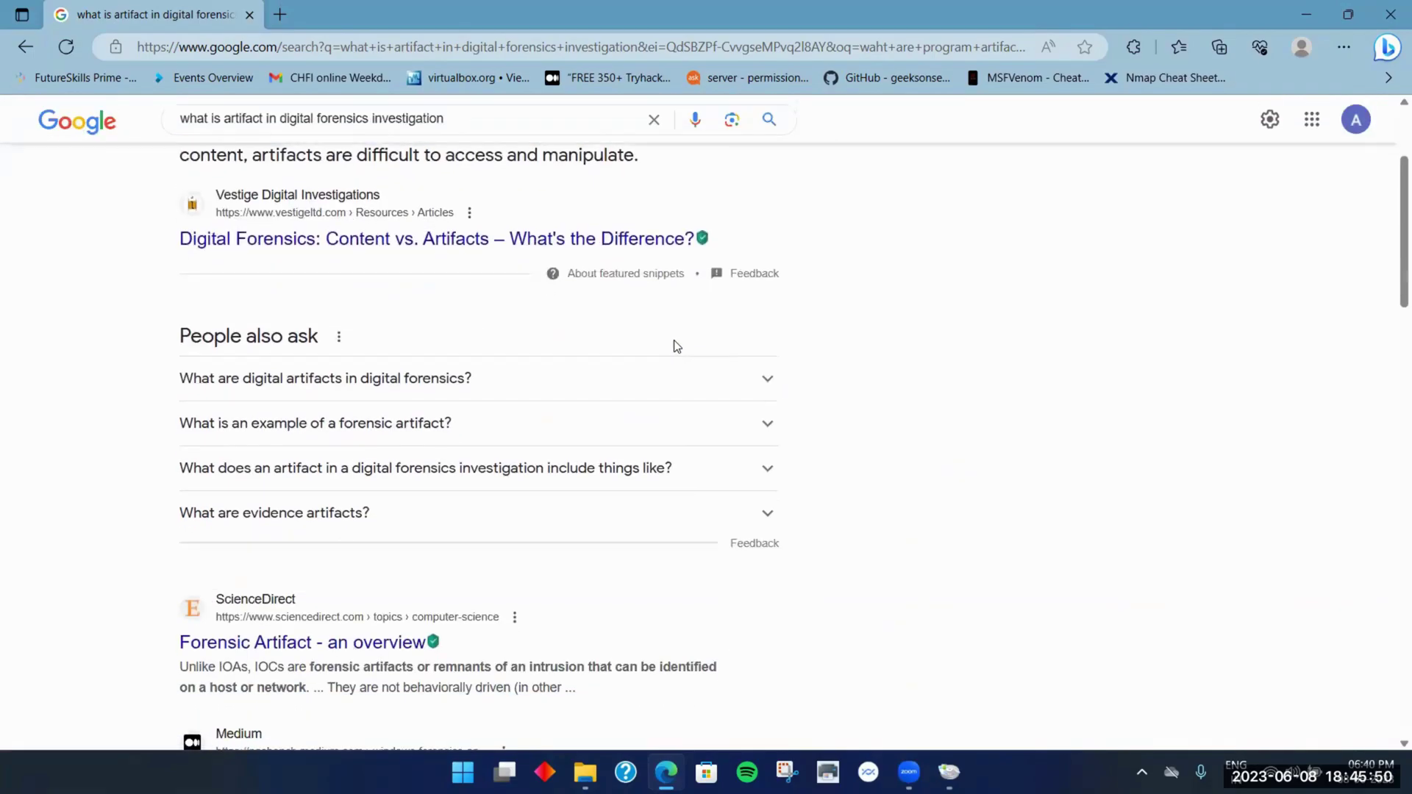
scroll(677, 343, up, 3)
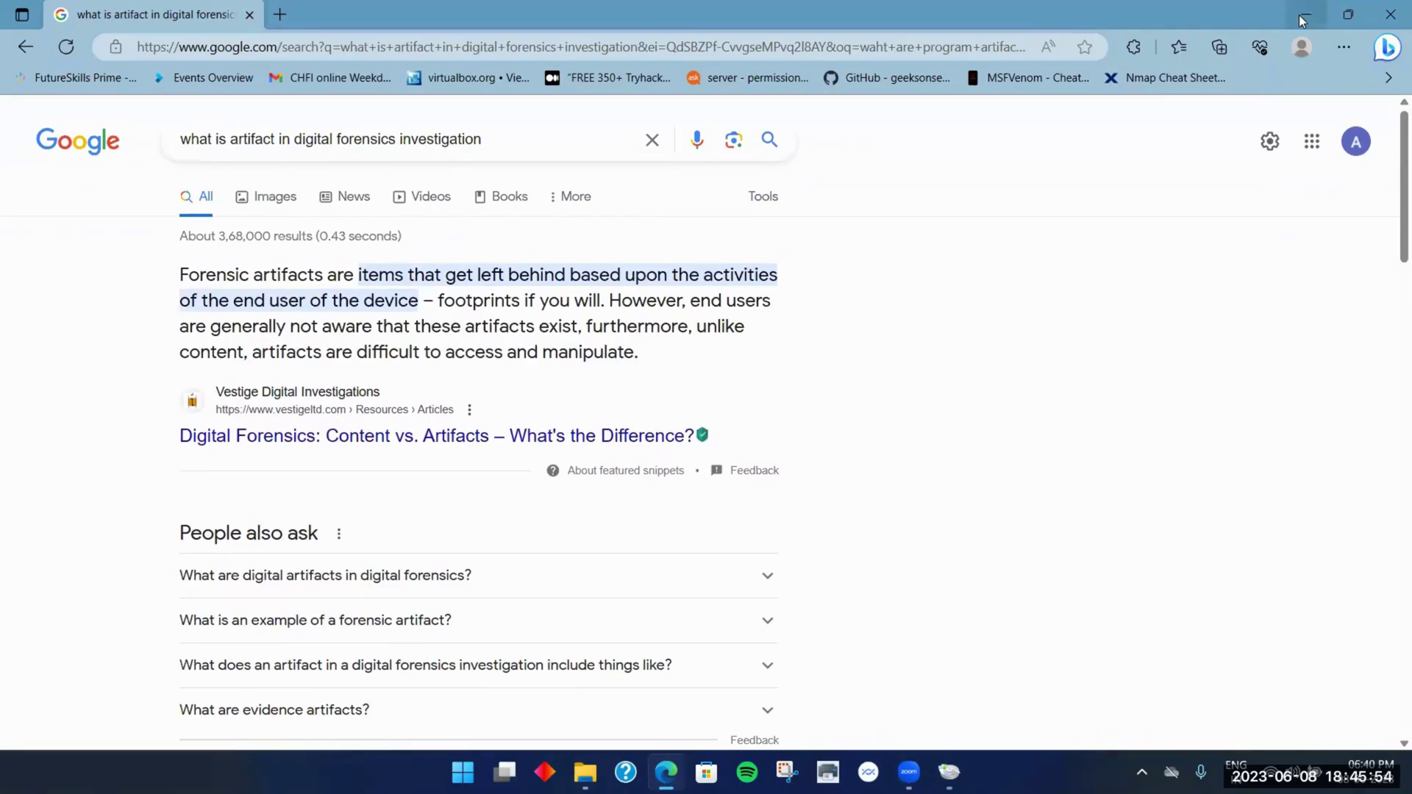
Read the answer to "What are digital artifacts in digital forensics?", collapse it, and review the other related questions
mouse_move(1329, 11)
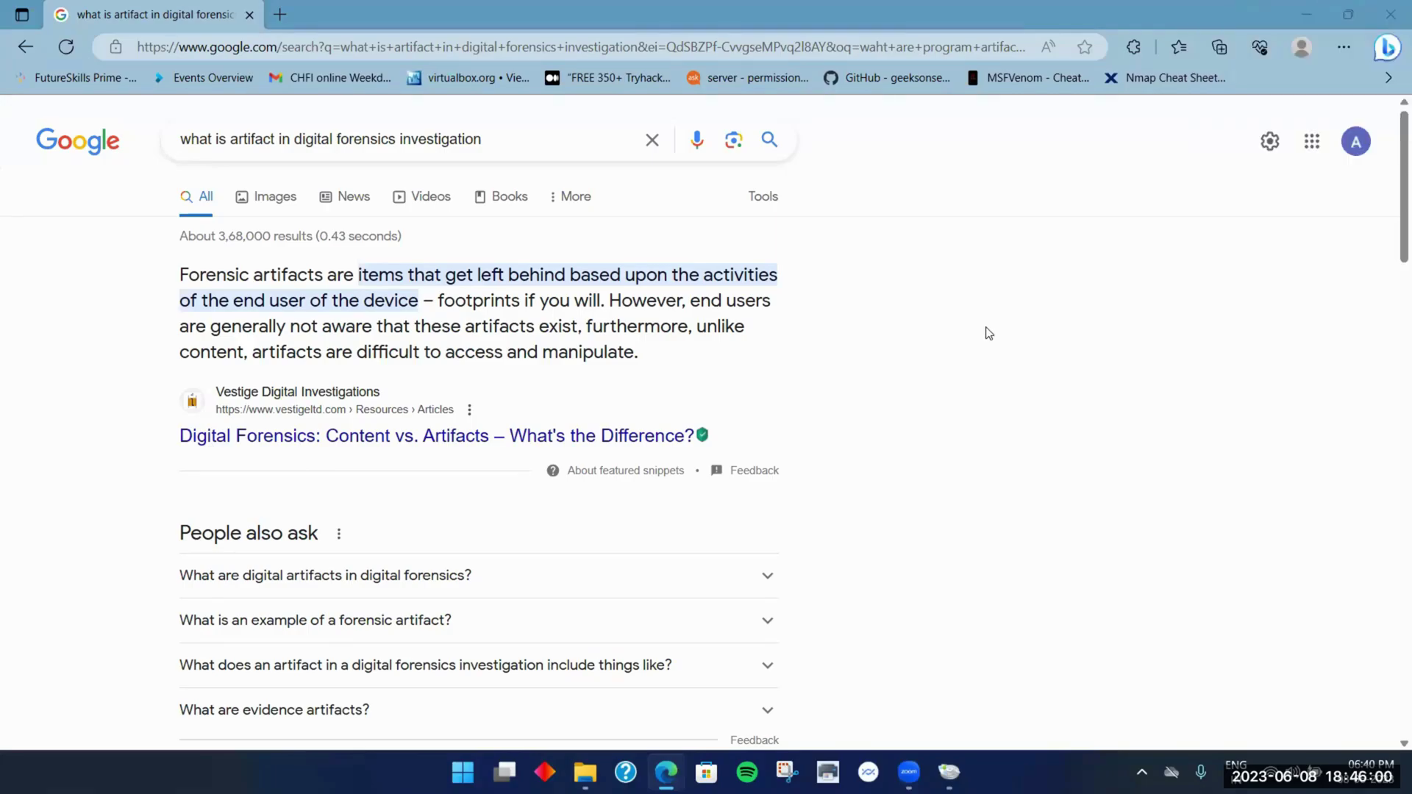
scroll(956, 328, down, 3)
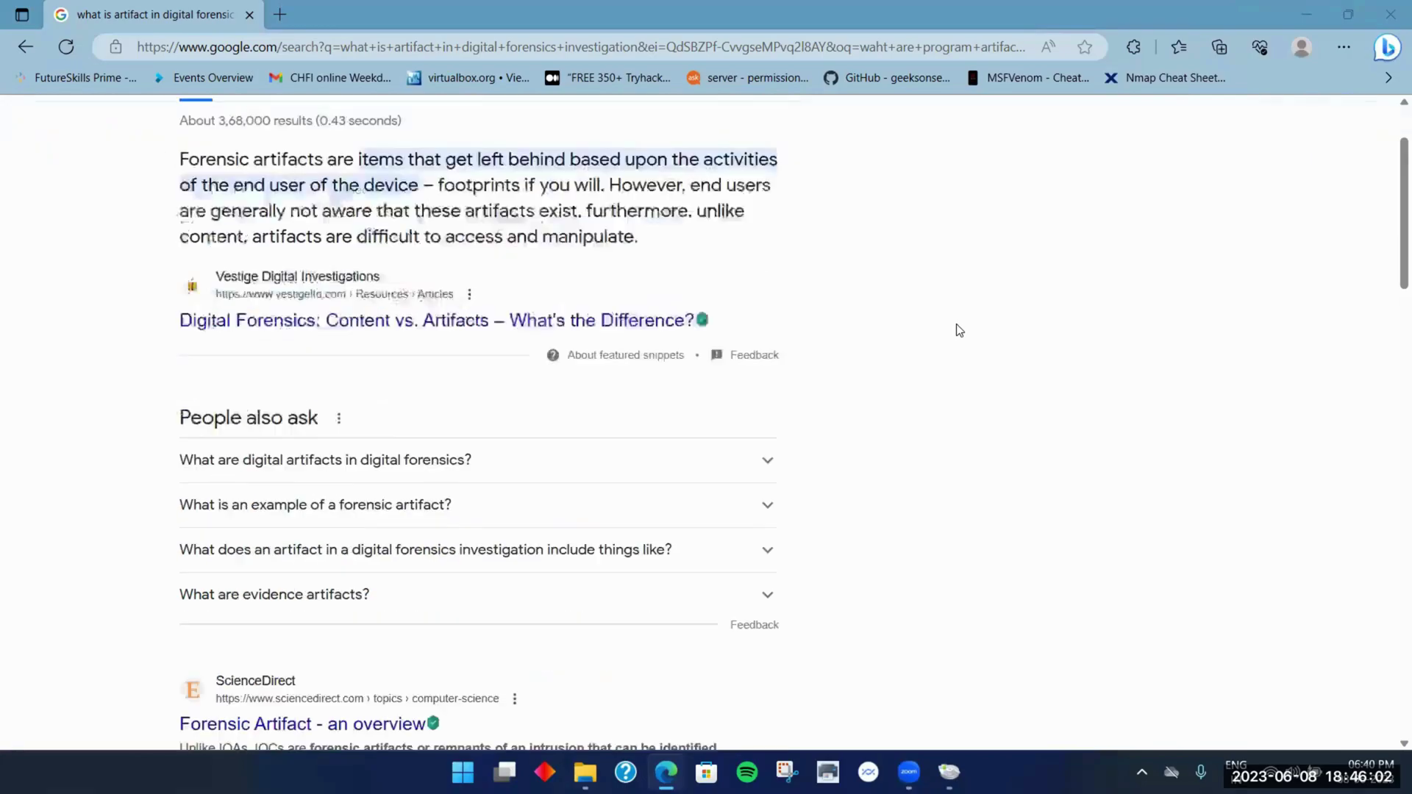
click(755, 377)
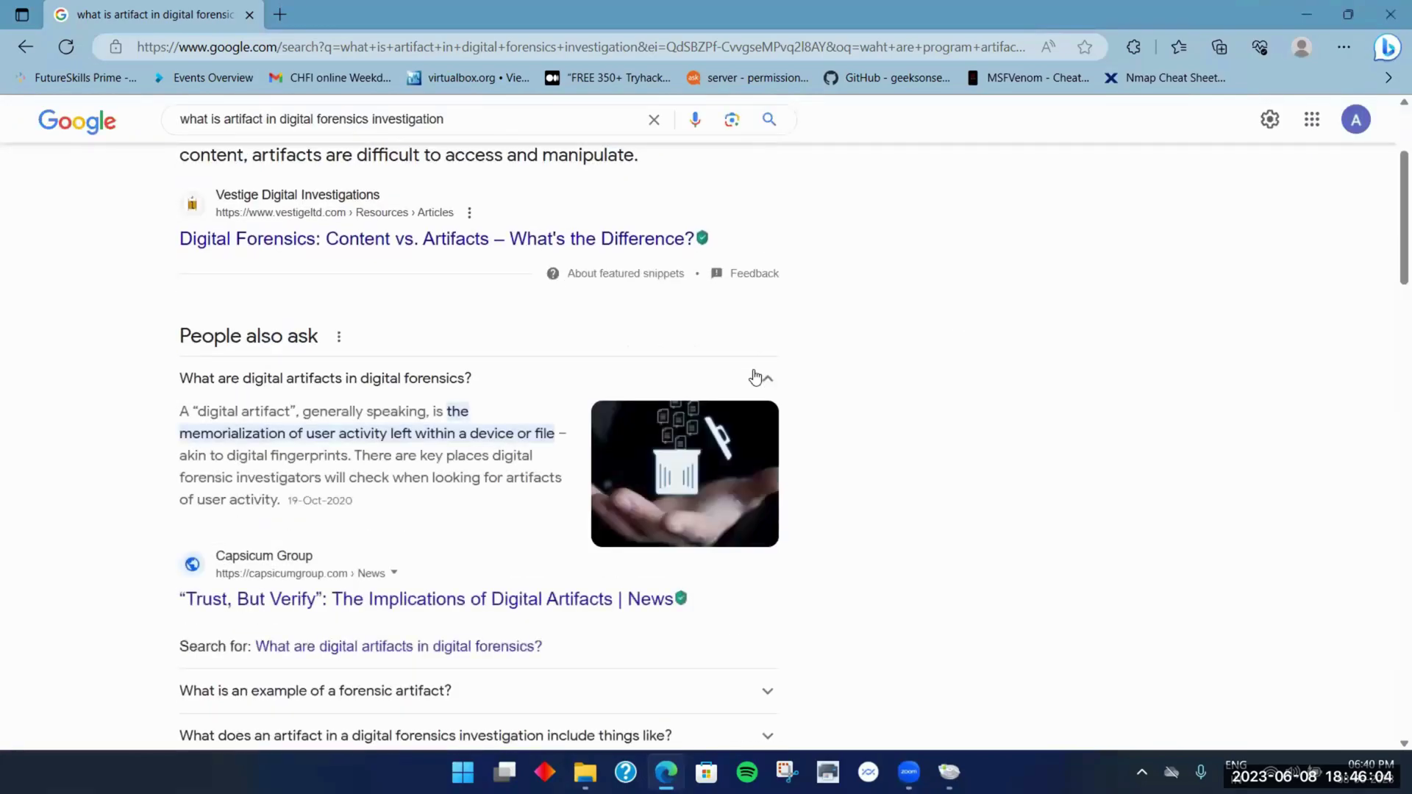
click(755, 377)
scroll(965, 360, up, 3)
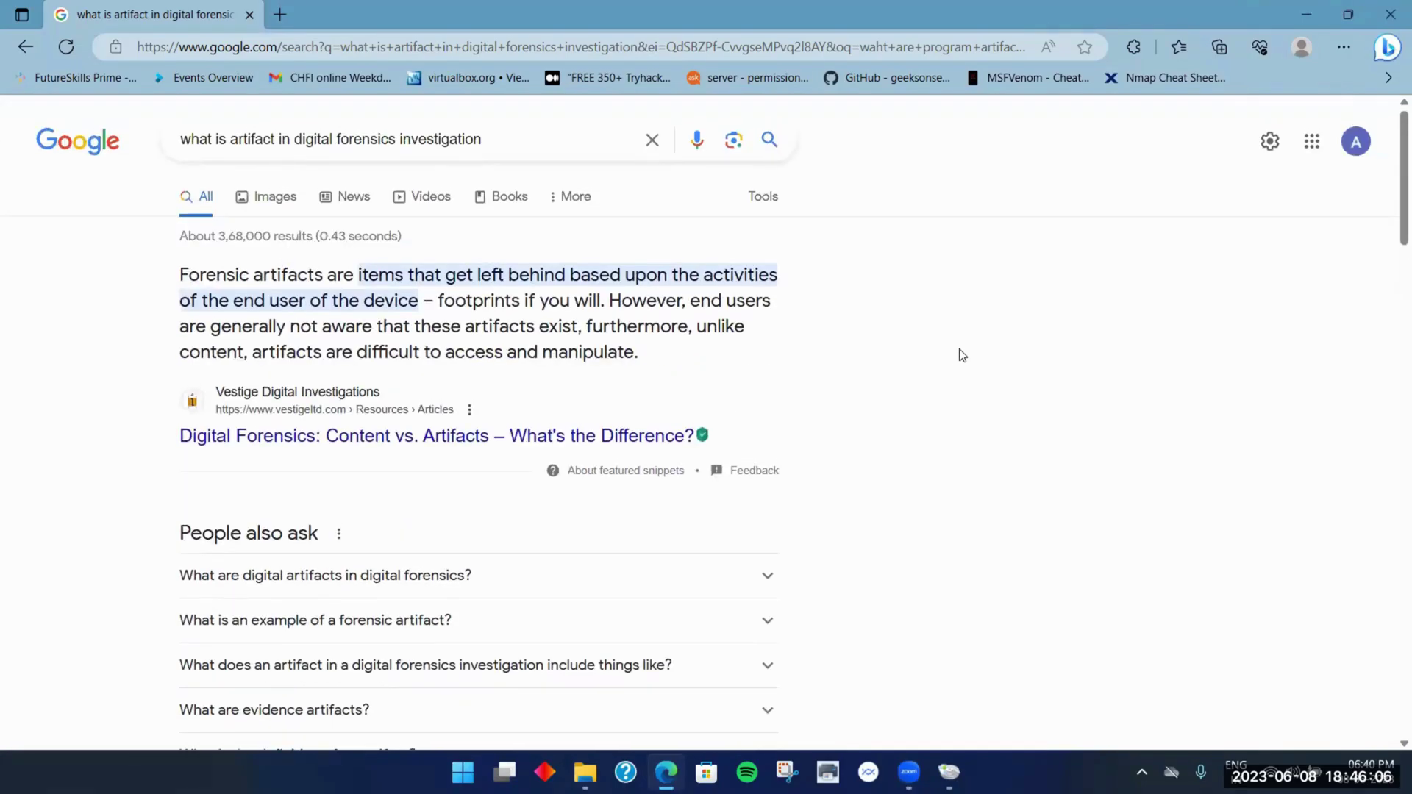
scroll(971, 360, down, 3)
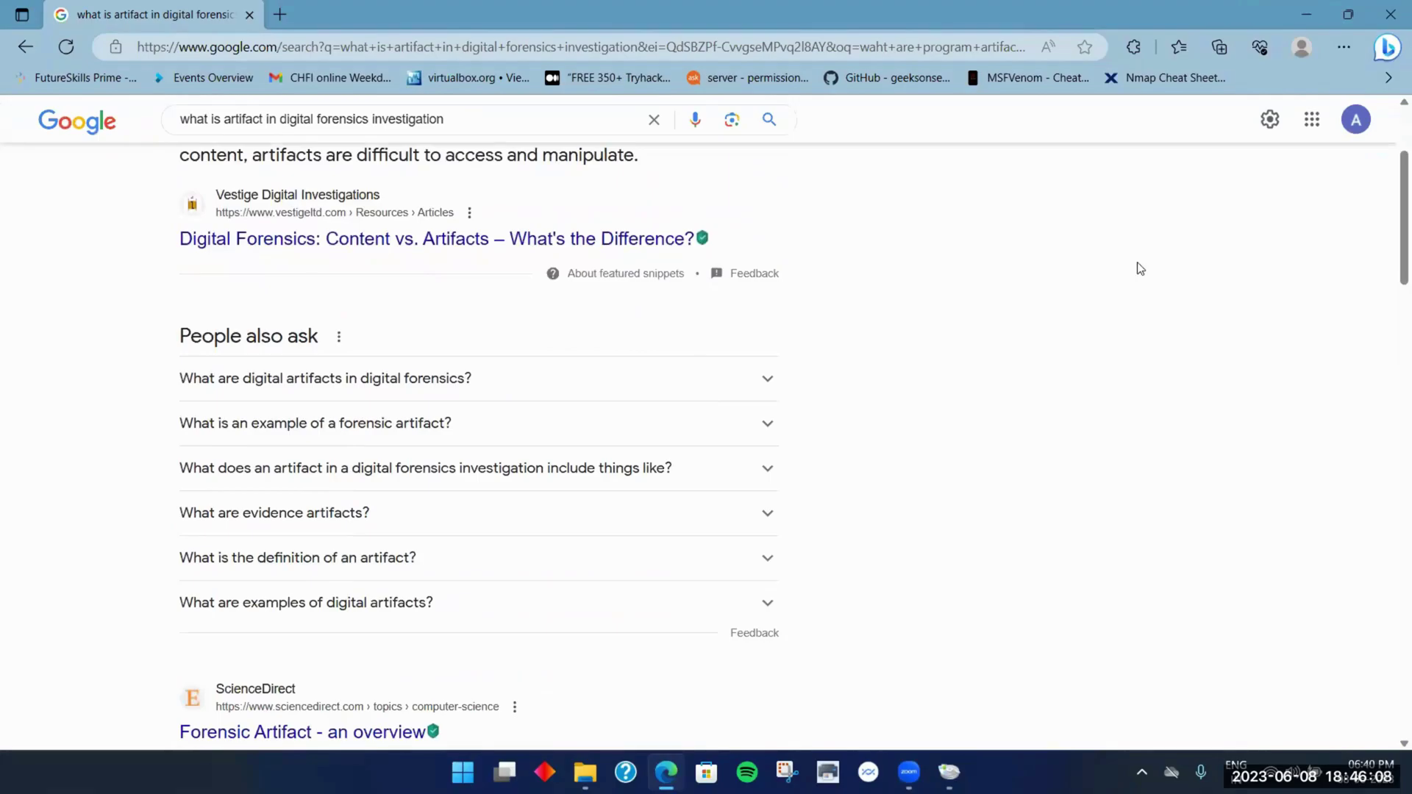
Open and close the Bing chat sidebar, return to OSForensics, and check the Deleted Files Search scan for 123.txt
click(1374, 49)
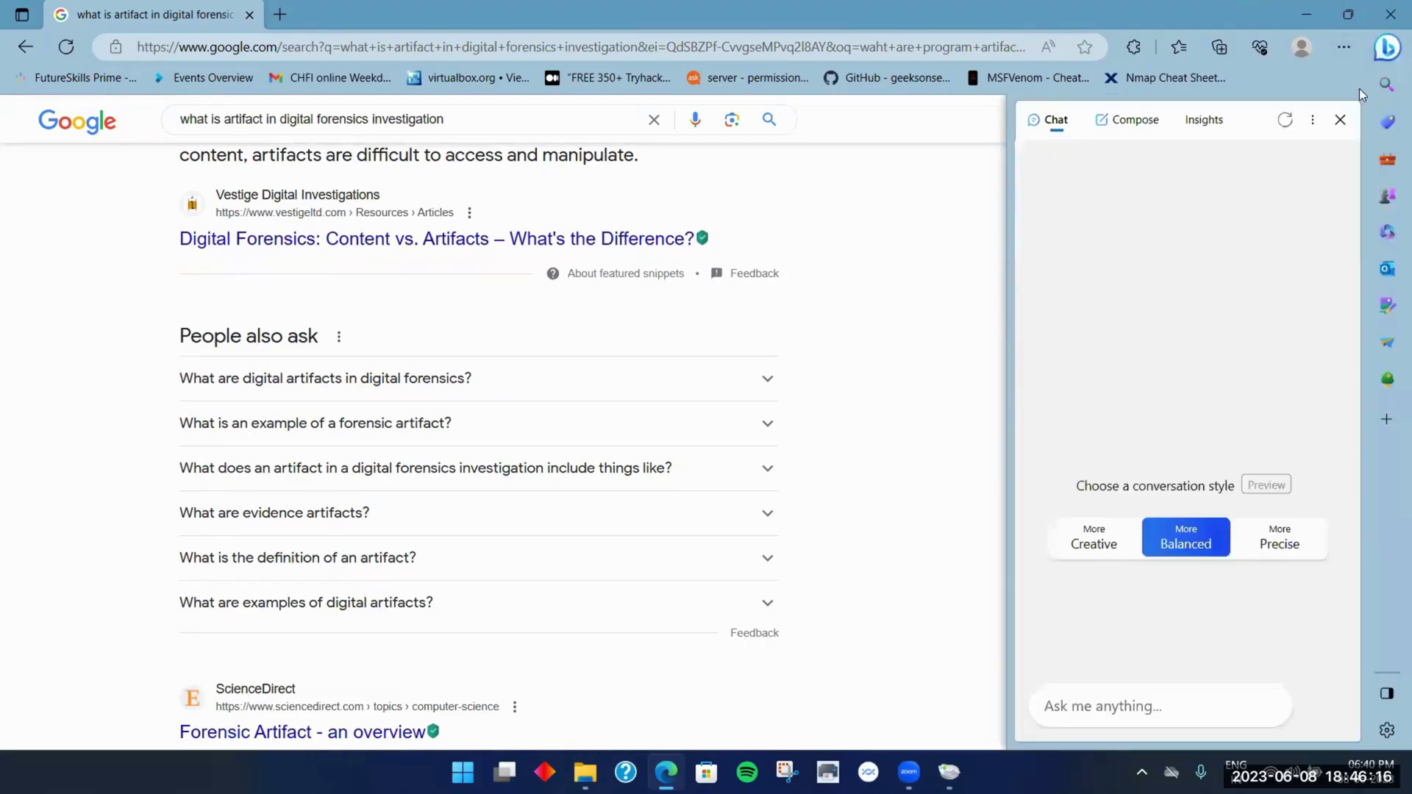
click(1341, 120)
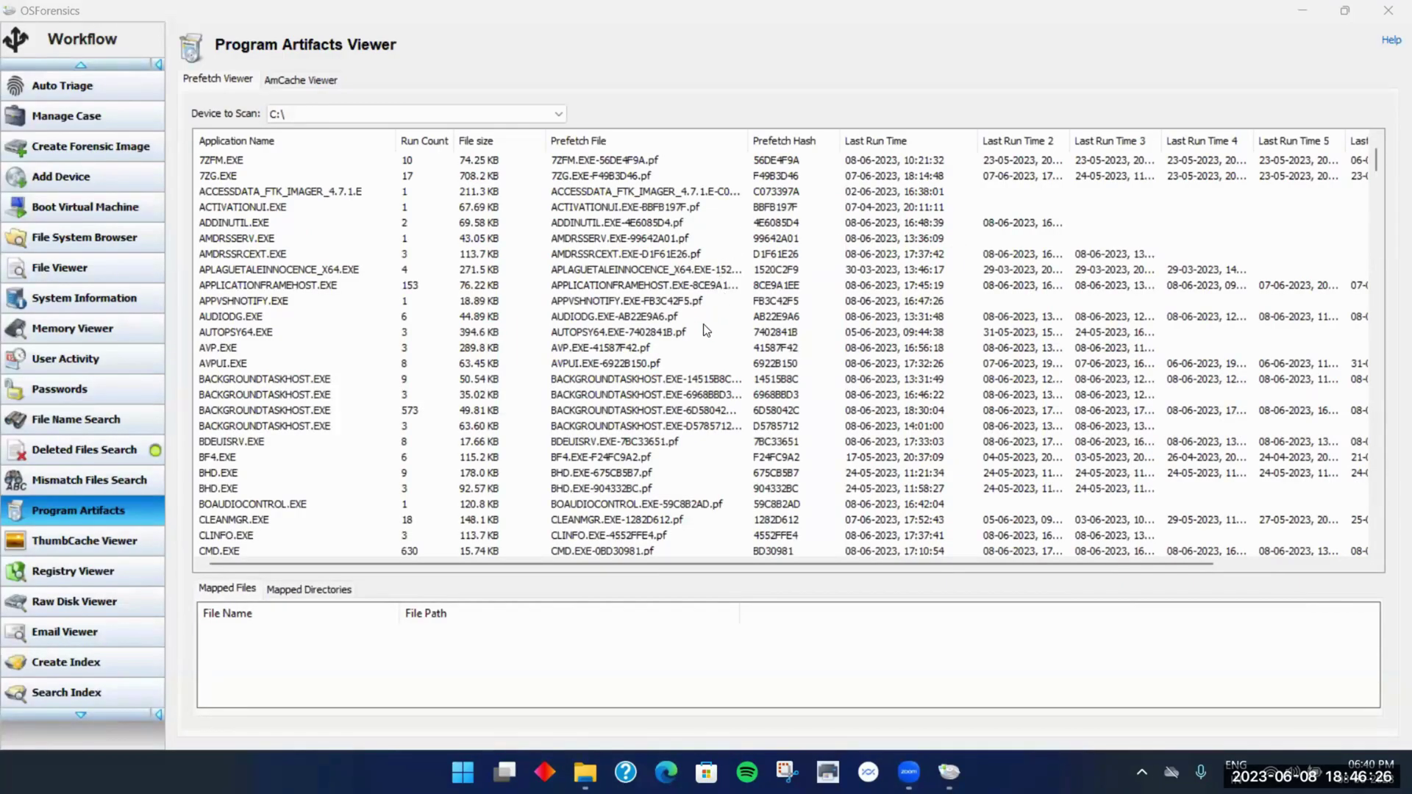
click(142, 450)
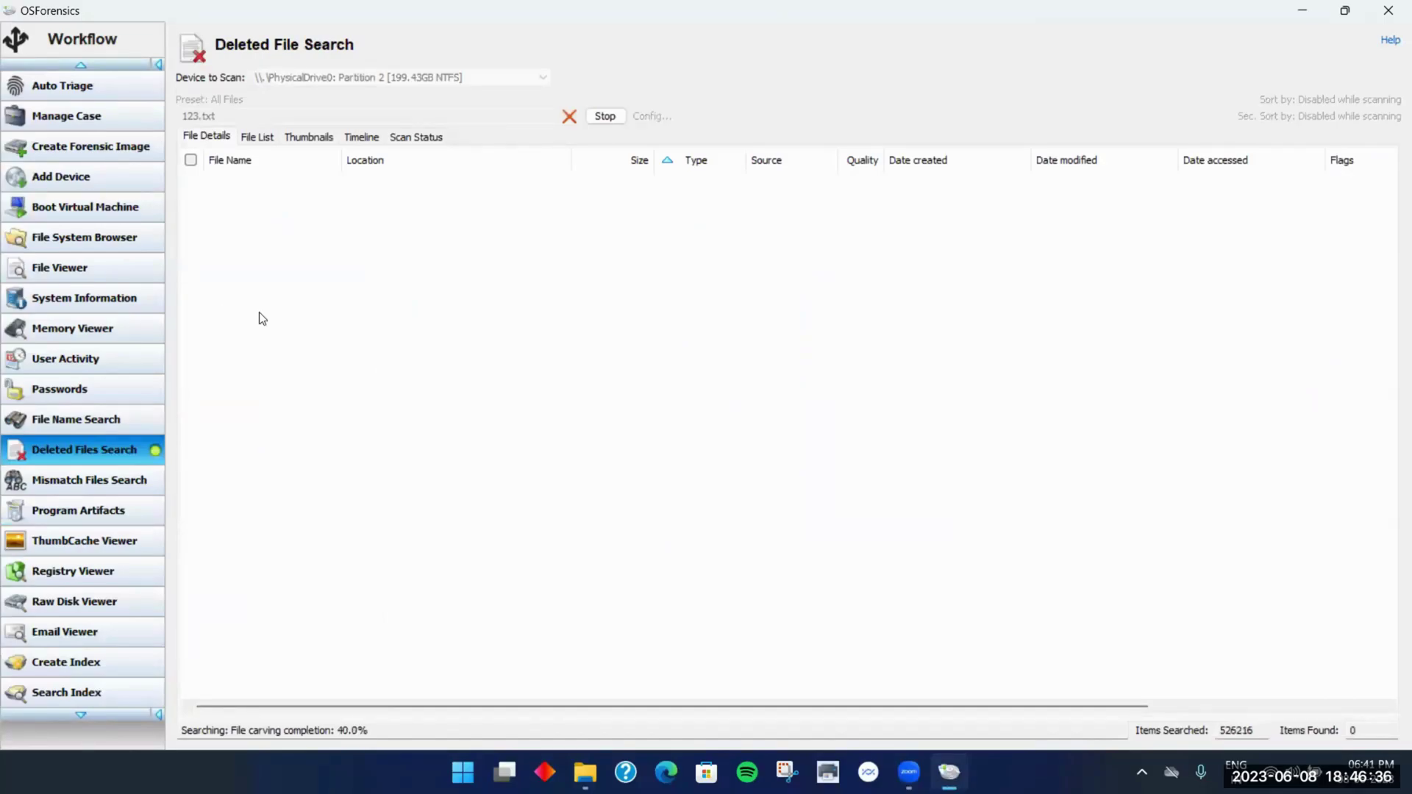
Stop the deleted file scan for 123.txt and open Mismatch Files Search to view its scan settings
scroll(131, 570, down, 2)
scroll(134, 563, down, 1)
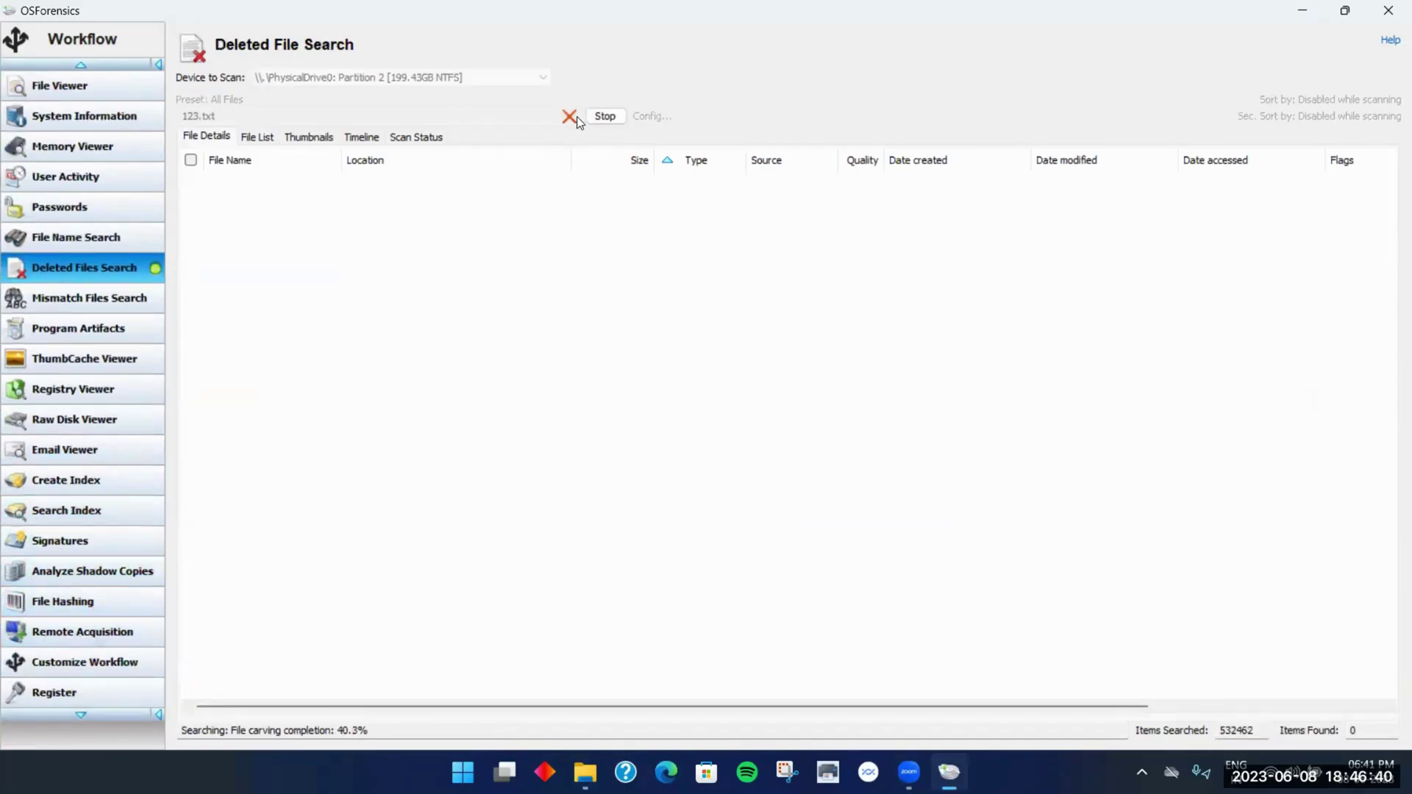
click(609, 116)
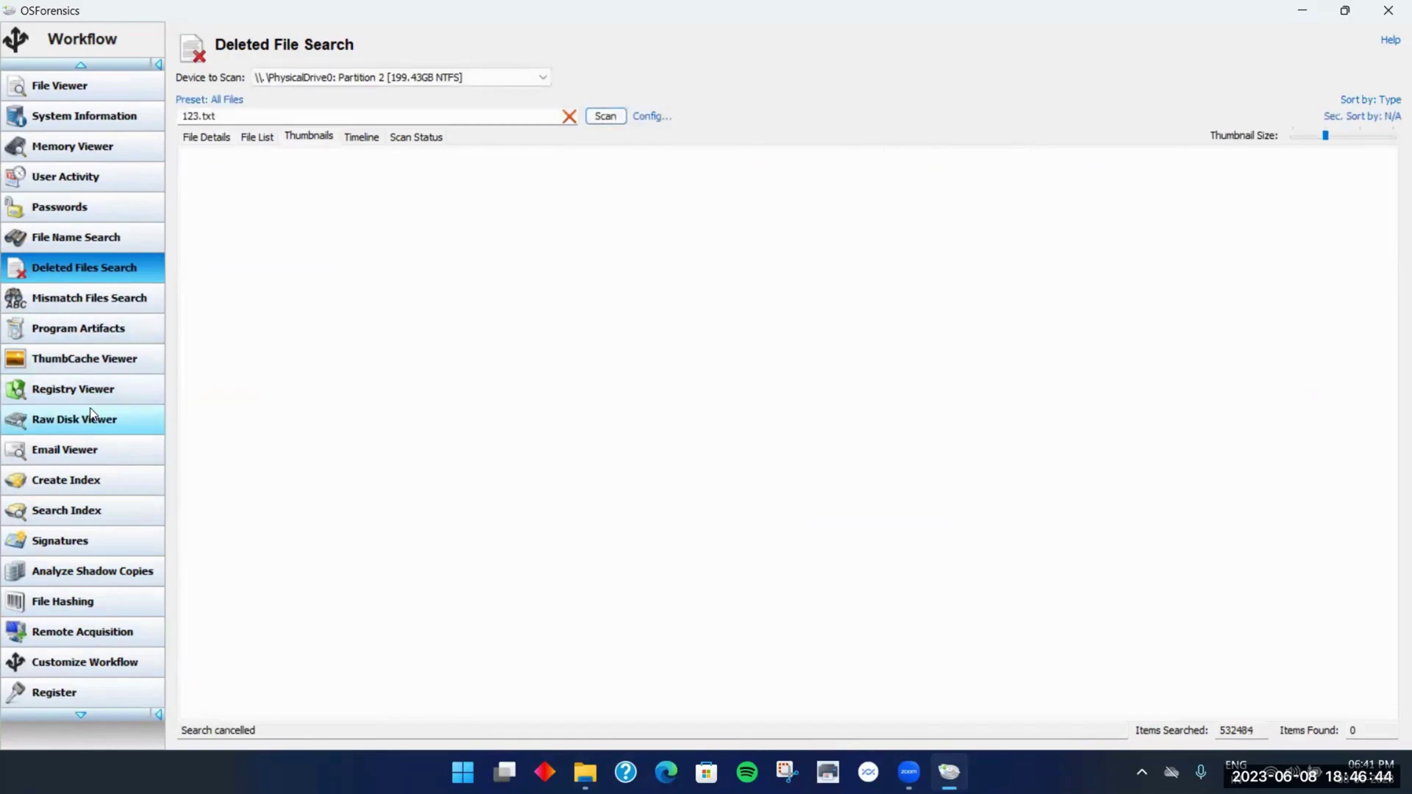
click(112, 306)
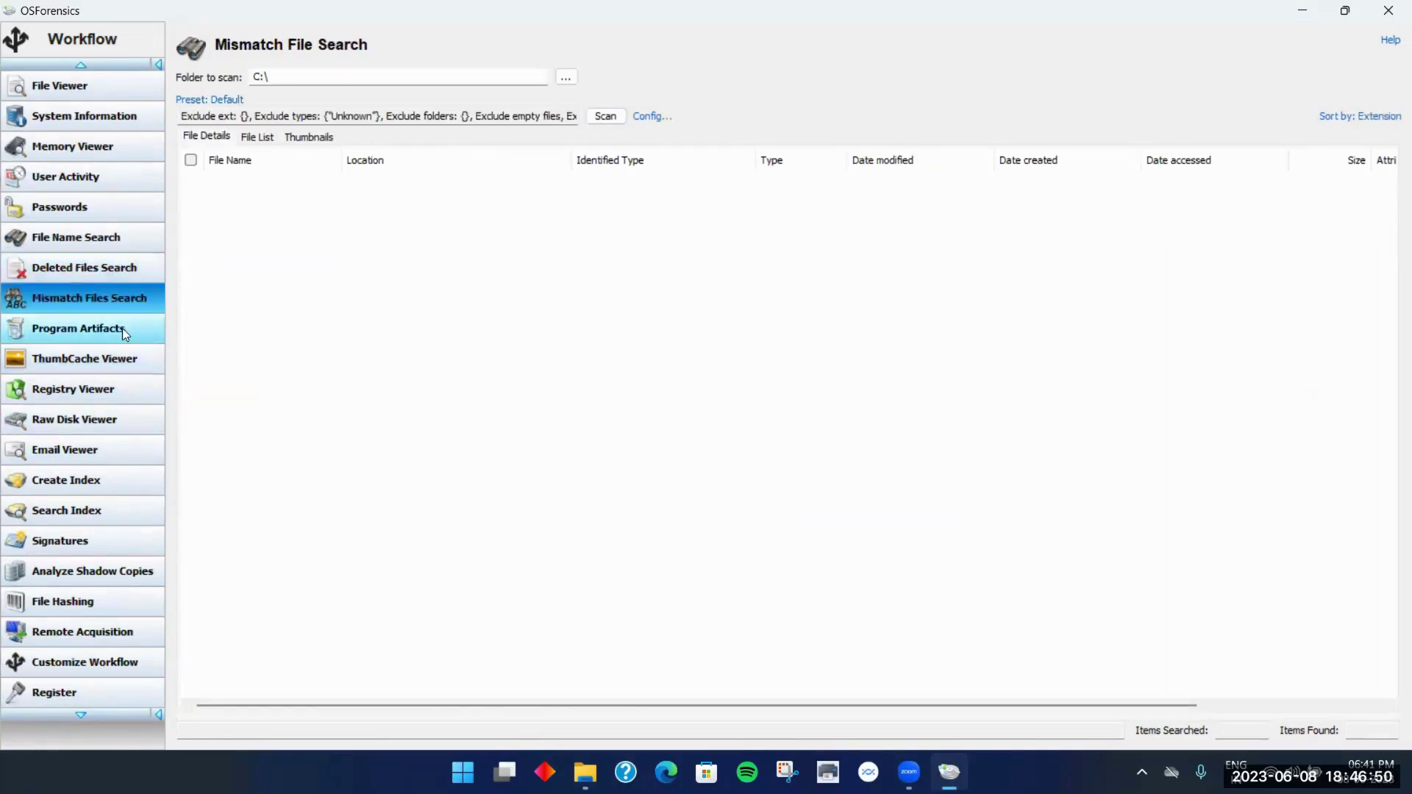
Open the Registry Viewer's hive selection, look through the hive files on drive C:\, and close it without opening one
click(92, 390)
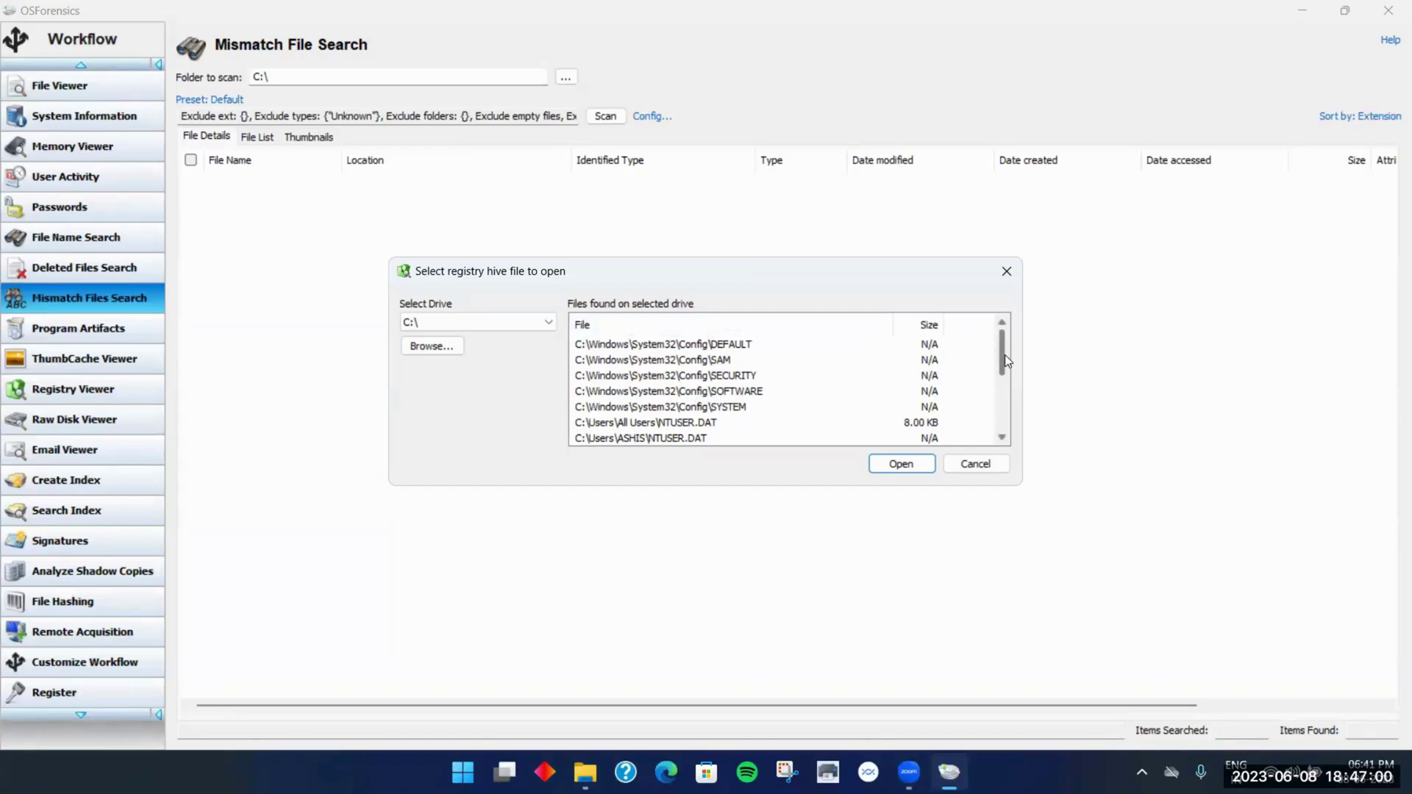
drag(1004, 354, 1009, 413)
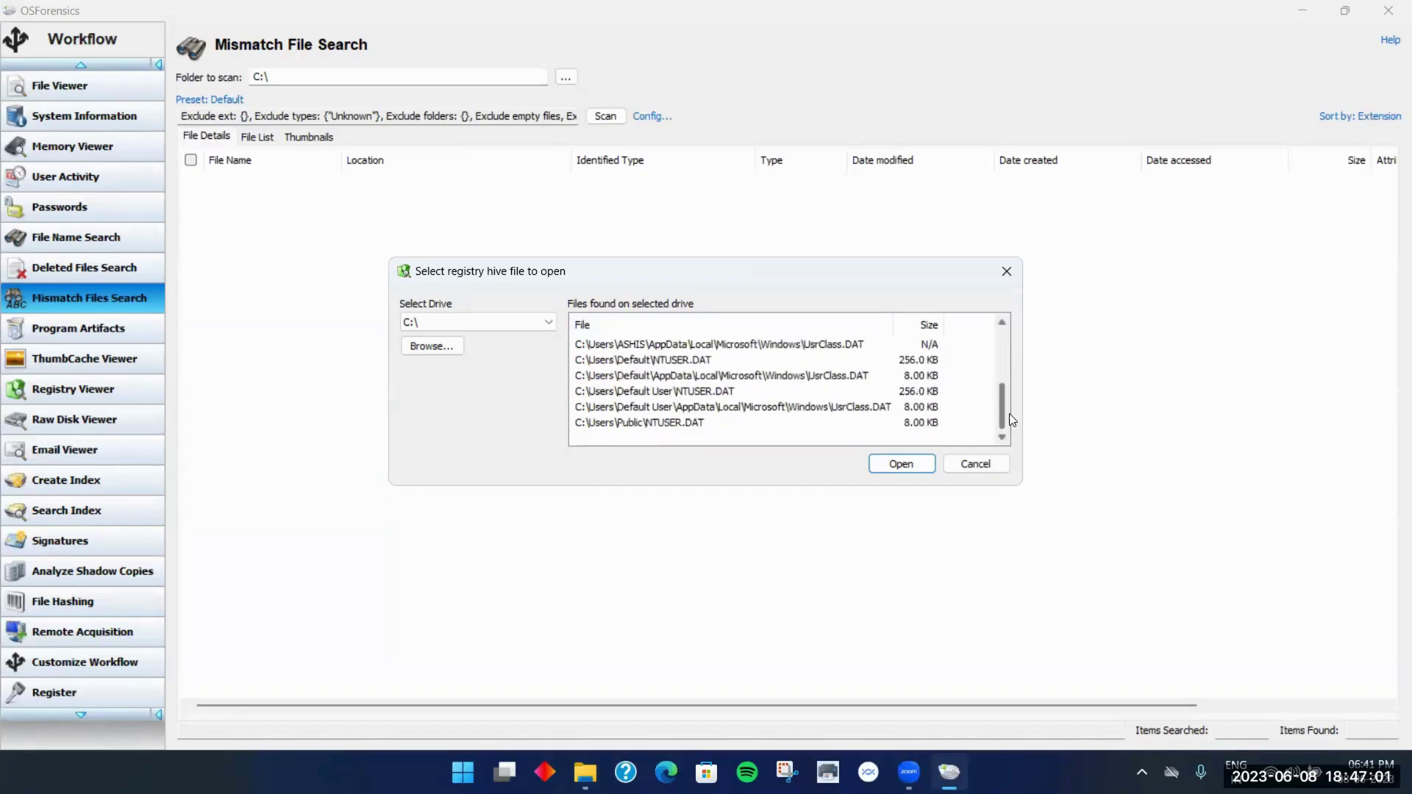
click(1011, 280)
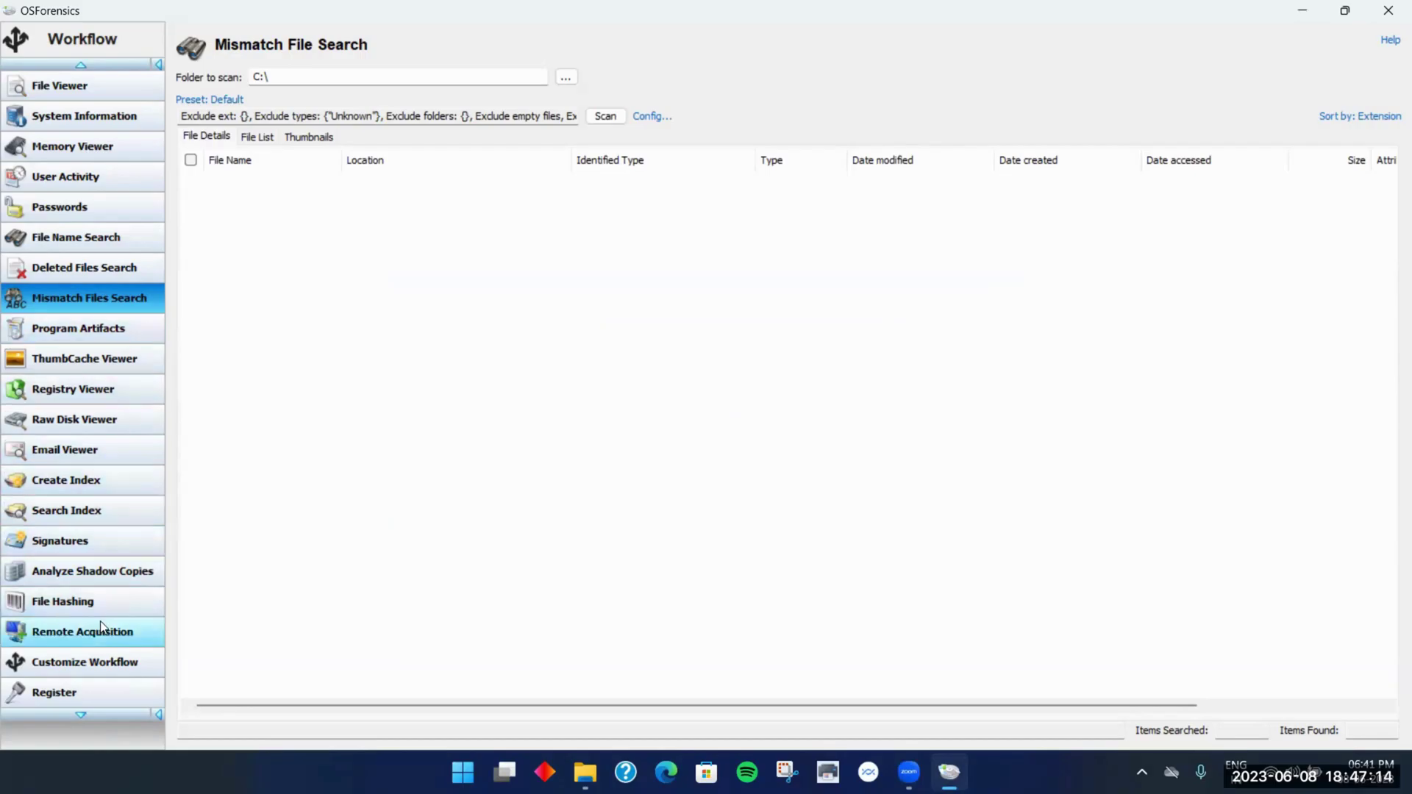
Review the Remote Acquisition setup steps, and open the Customize Workflow module list and close it without changes
click(113, 636)
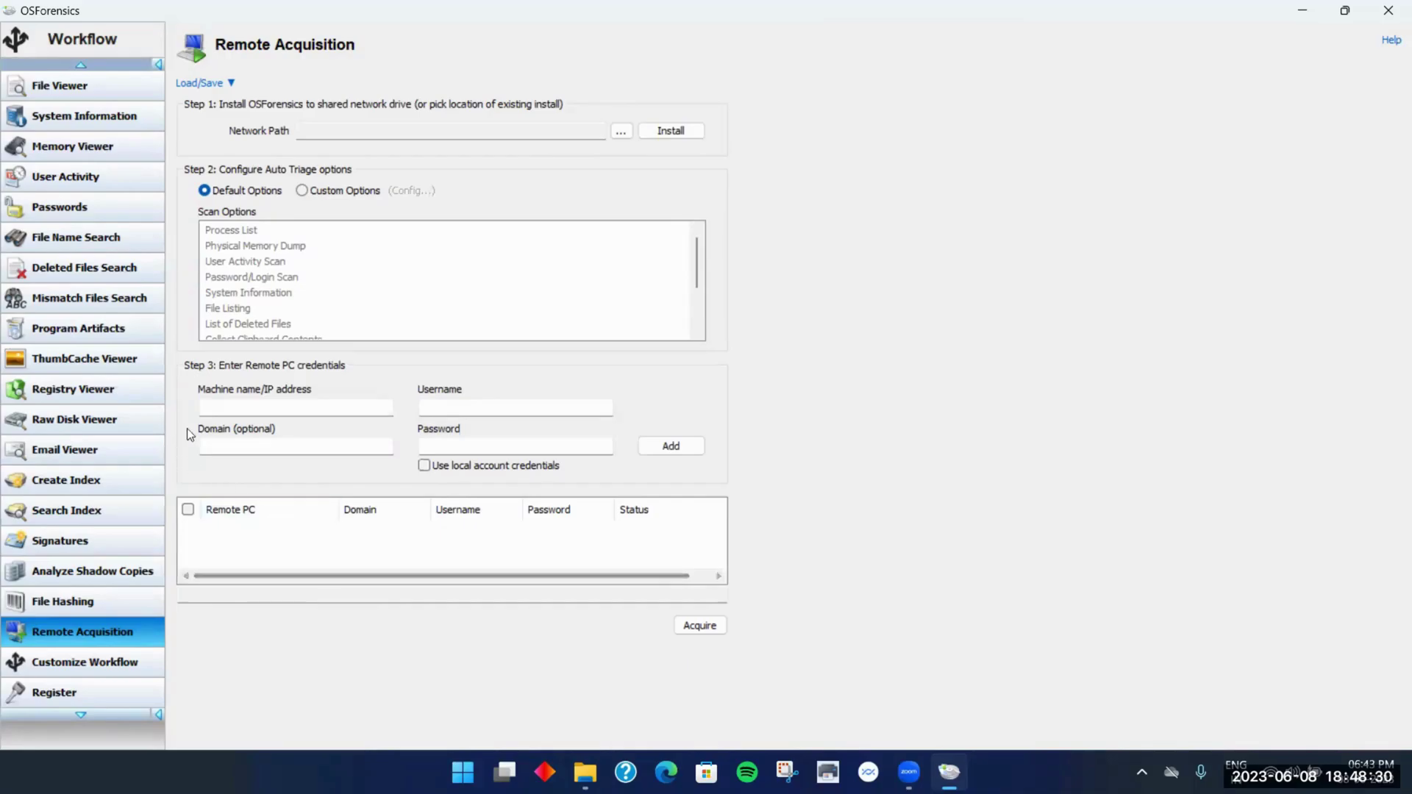
scroll(155, 361, up, 3)
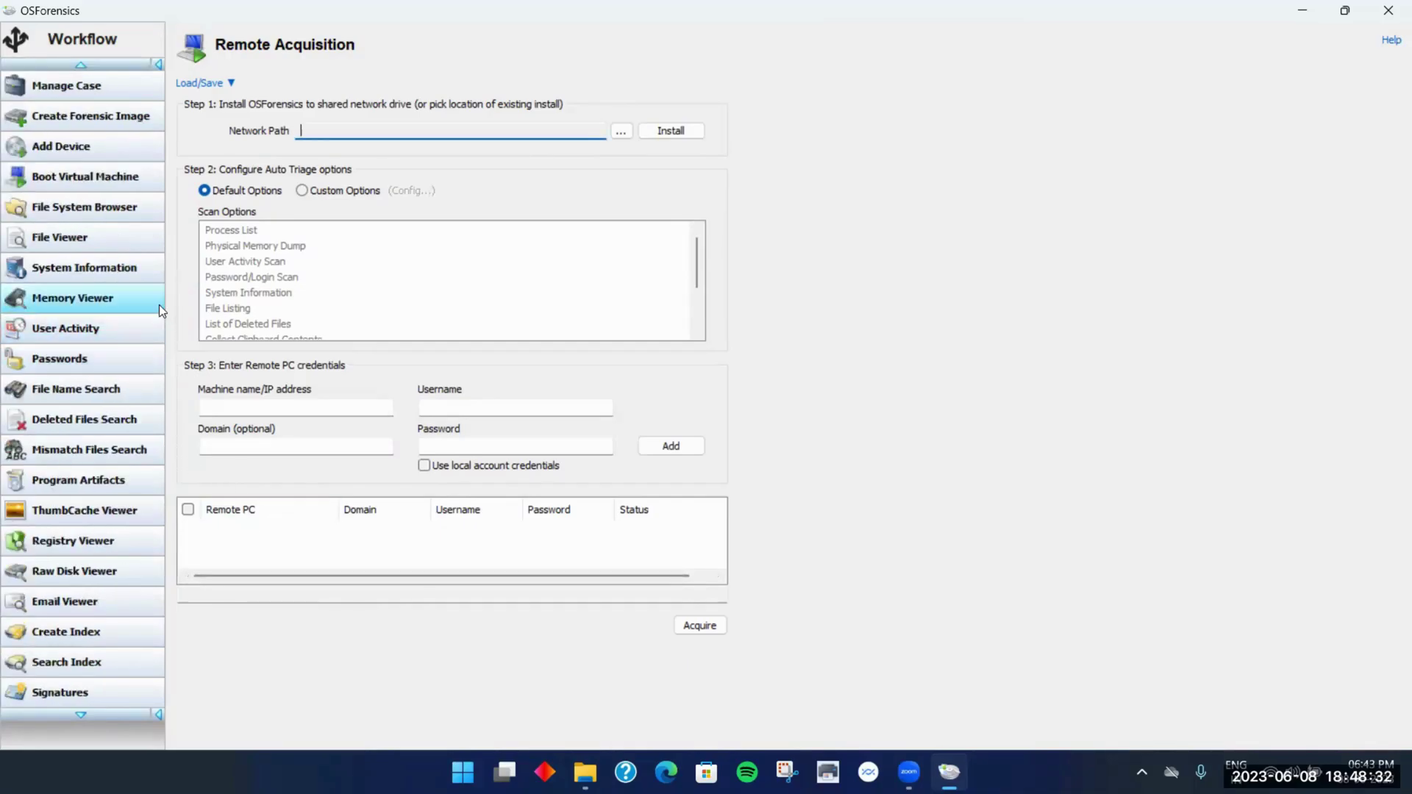
scroll(150, 395, down, 3)
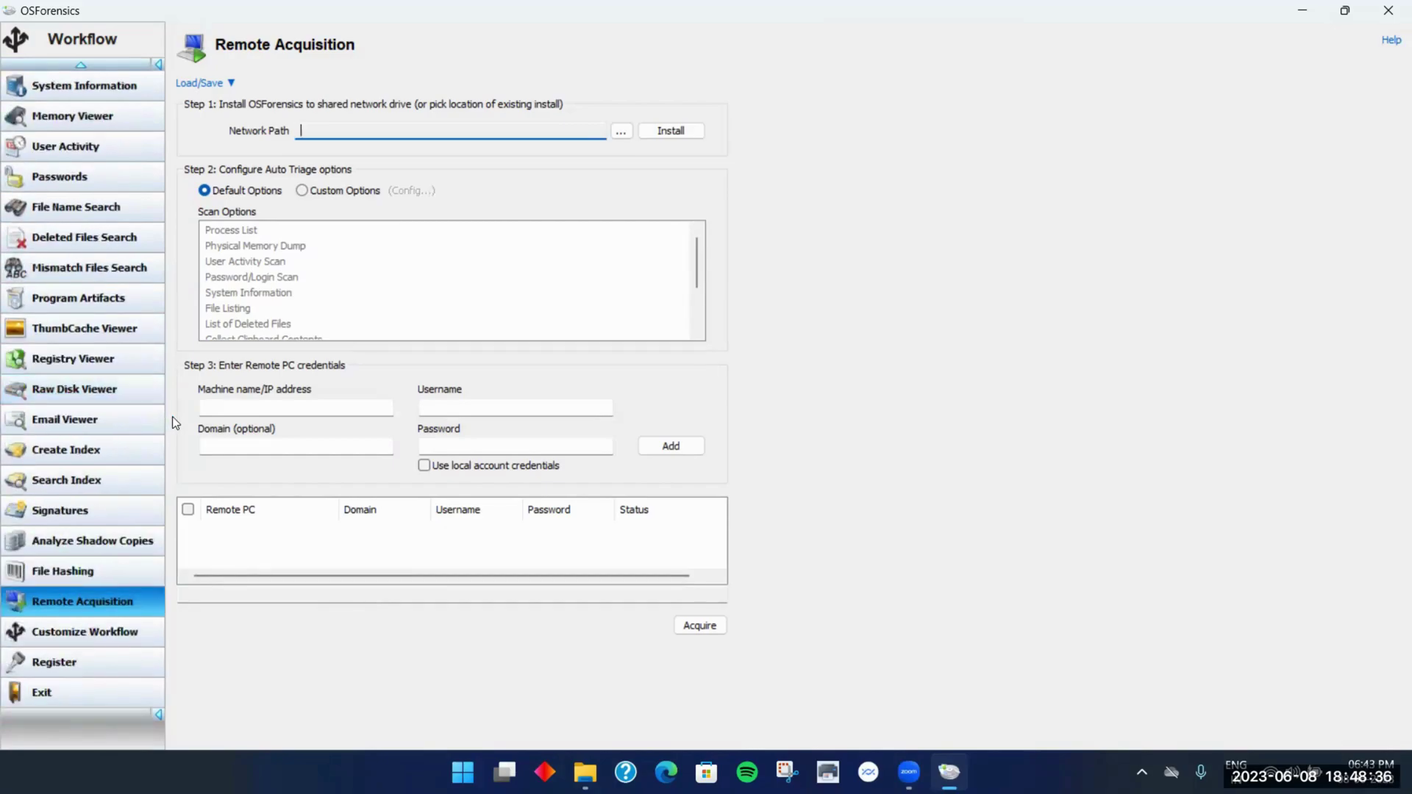
click(125, 630)
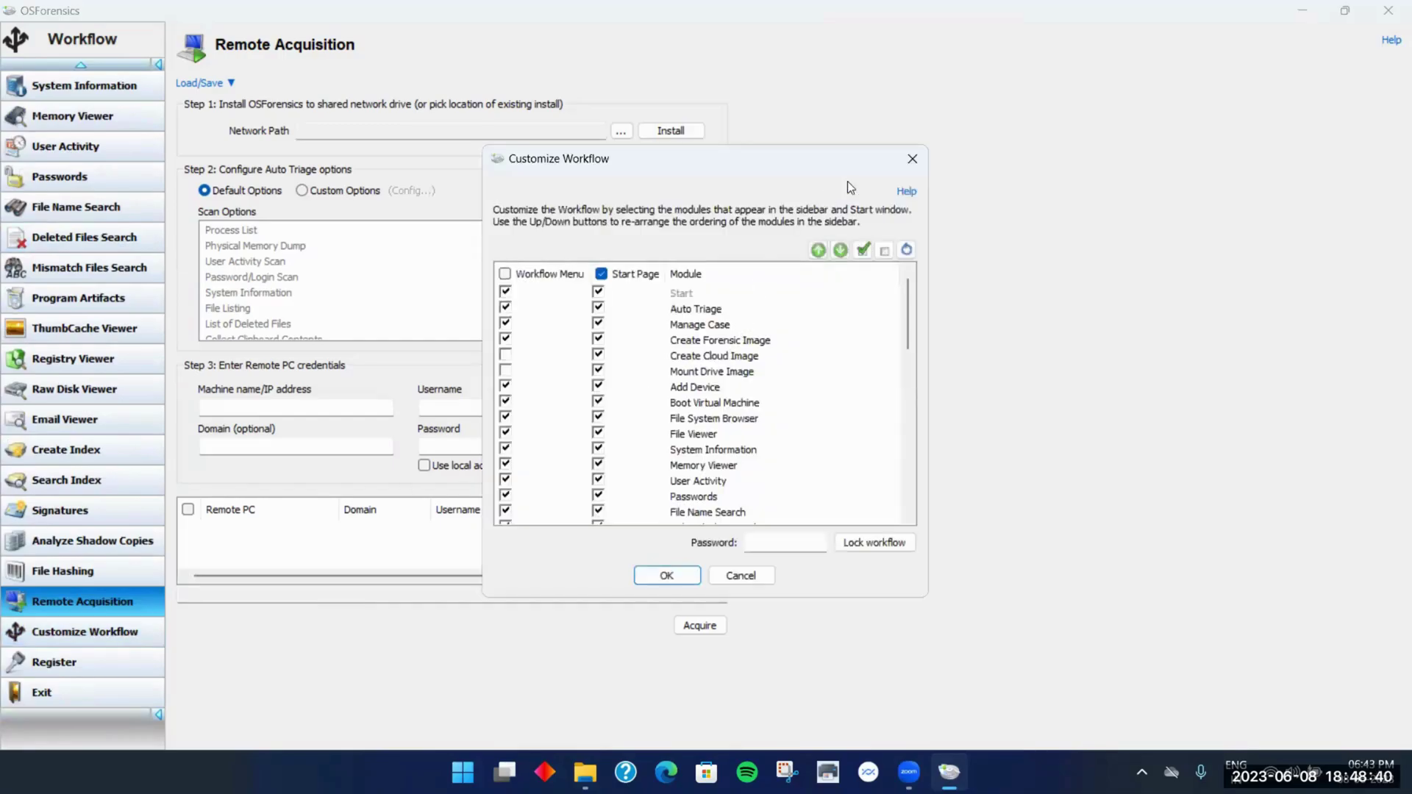
click(912, 158)
Open Auto Triage, review the live acquisition scan options, and close it without starting a scan
scroll(84, 462, up, 2)
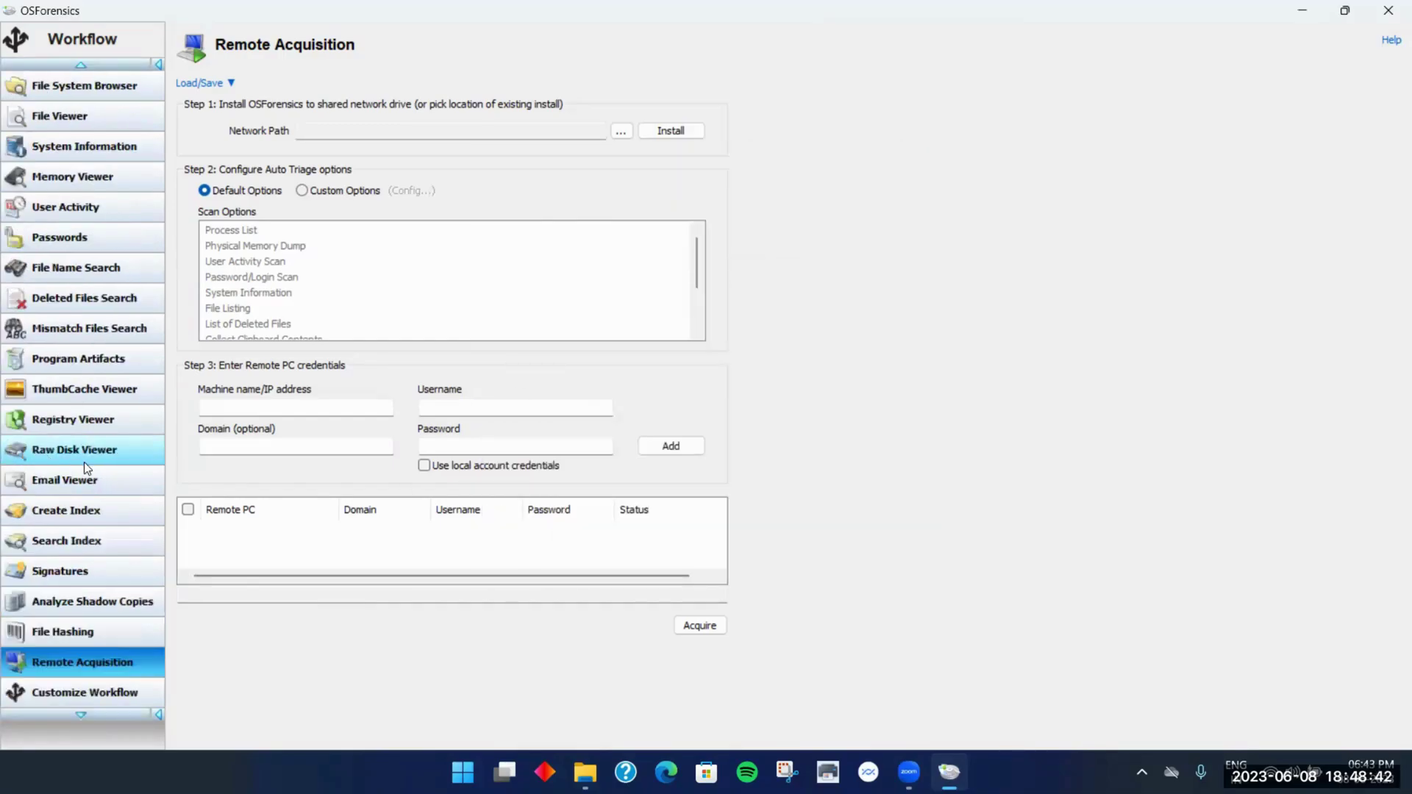
scroll(85, 462, up, 3)
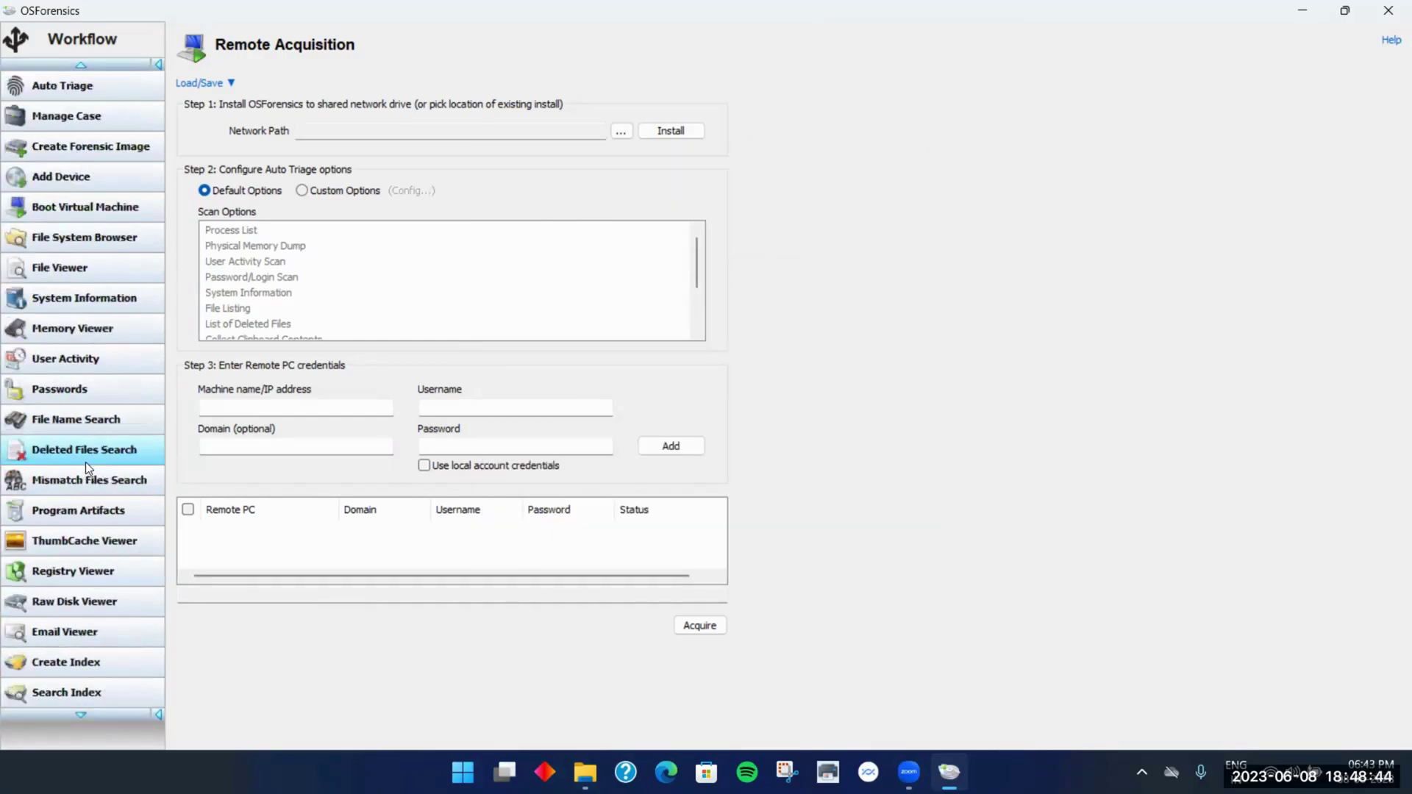
scroll(85, 461, up, 1)
click(96, 120)
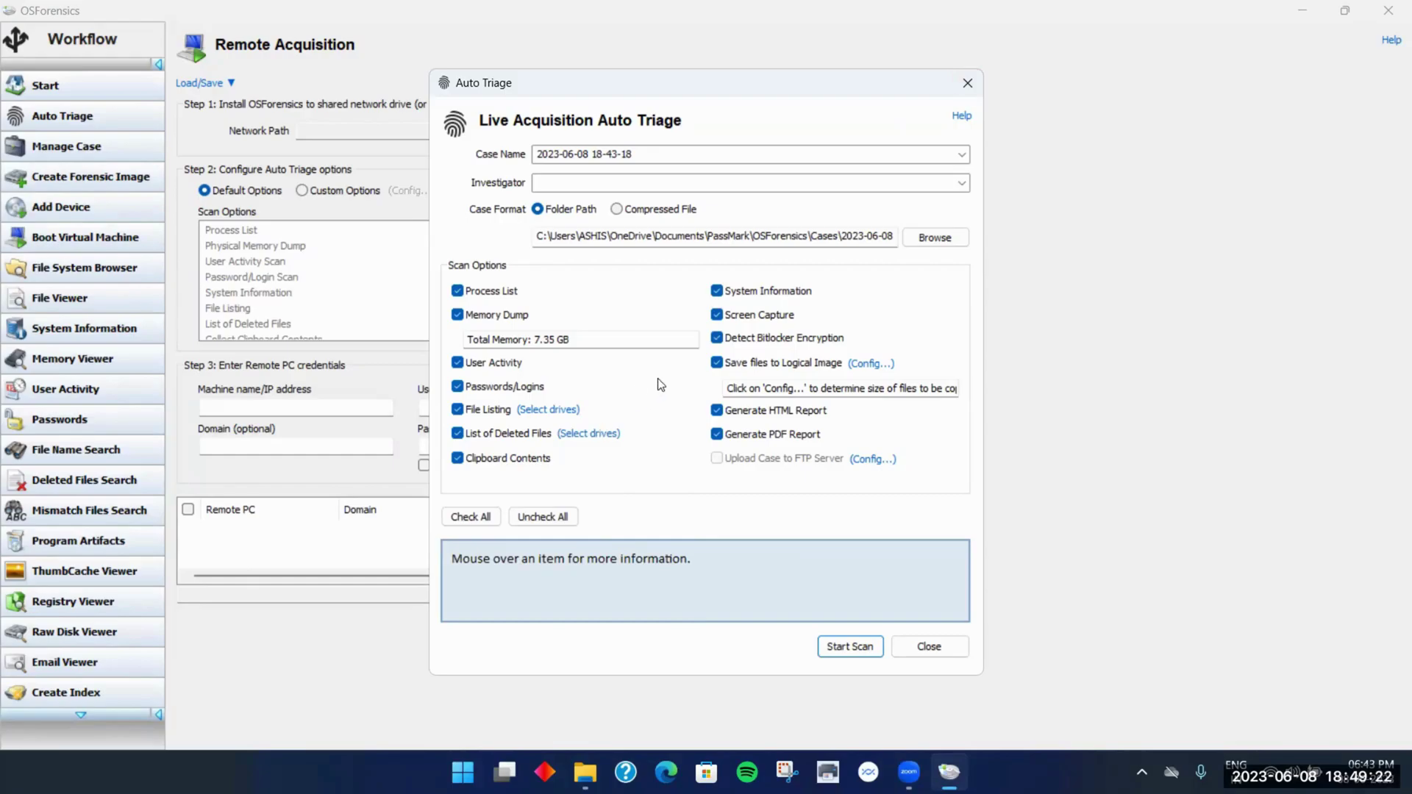
click(970, 84)
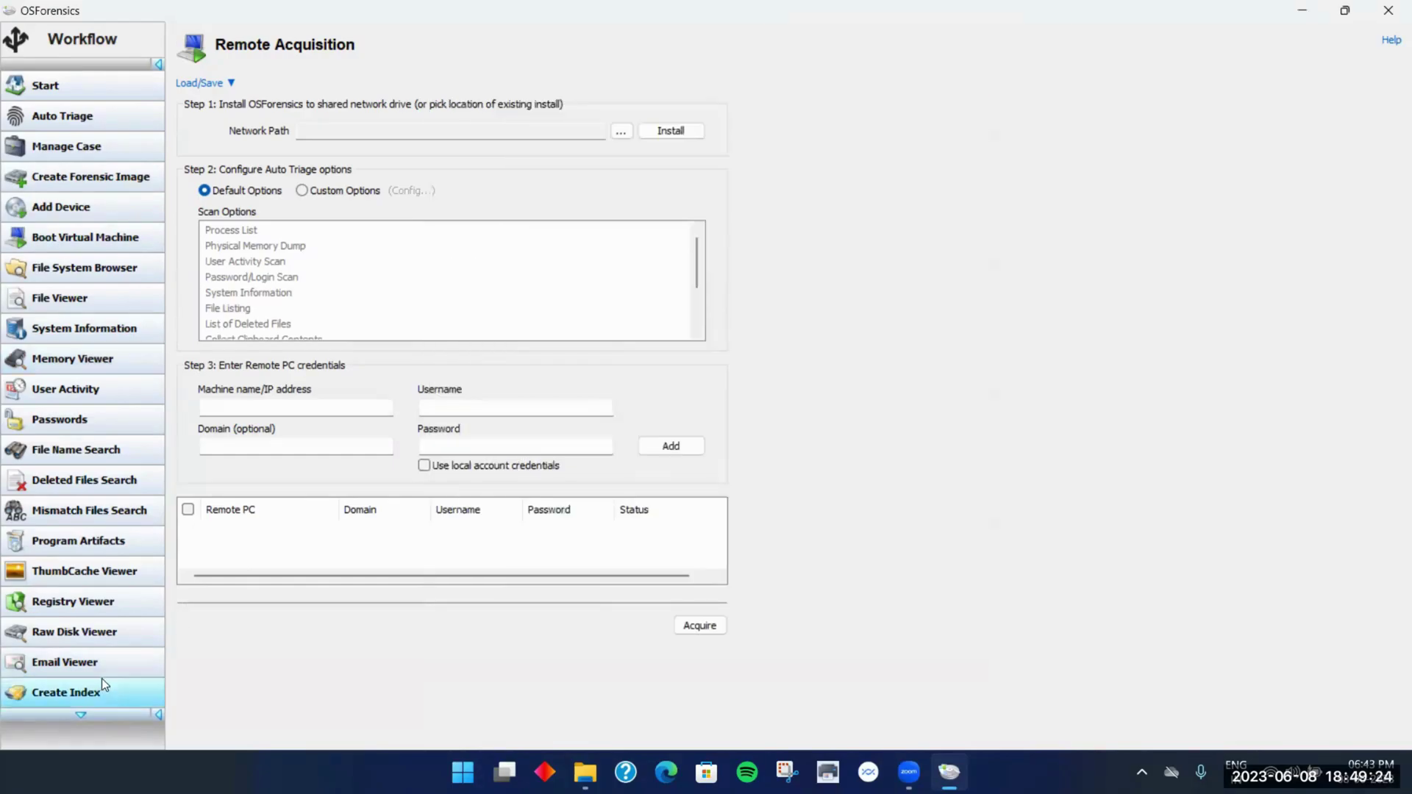
Open the Email Viewer's file selection, check which e-mail file types it accepts, and close it without choosing a file
click(119, 661)
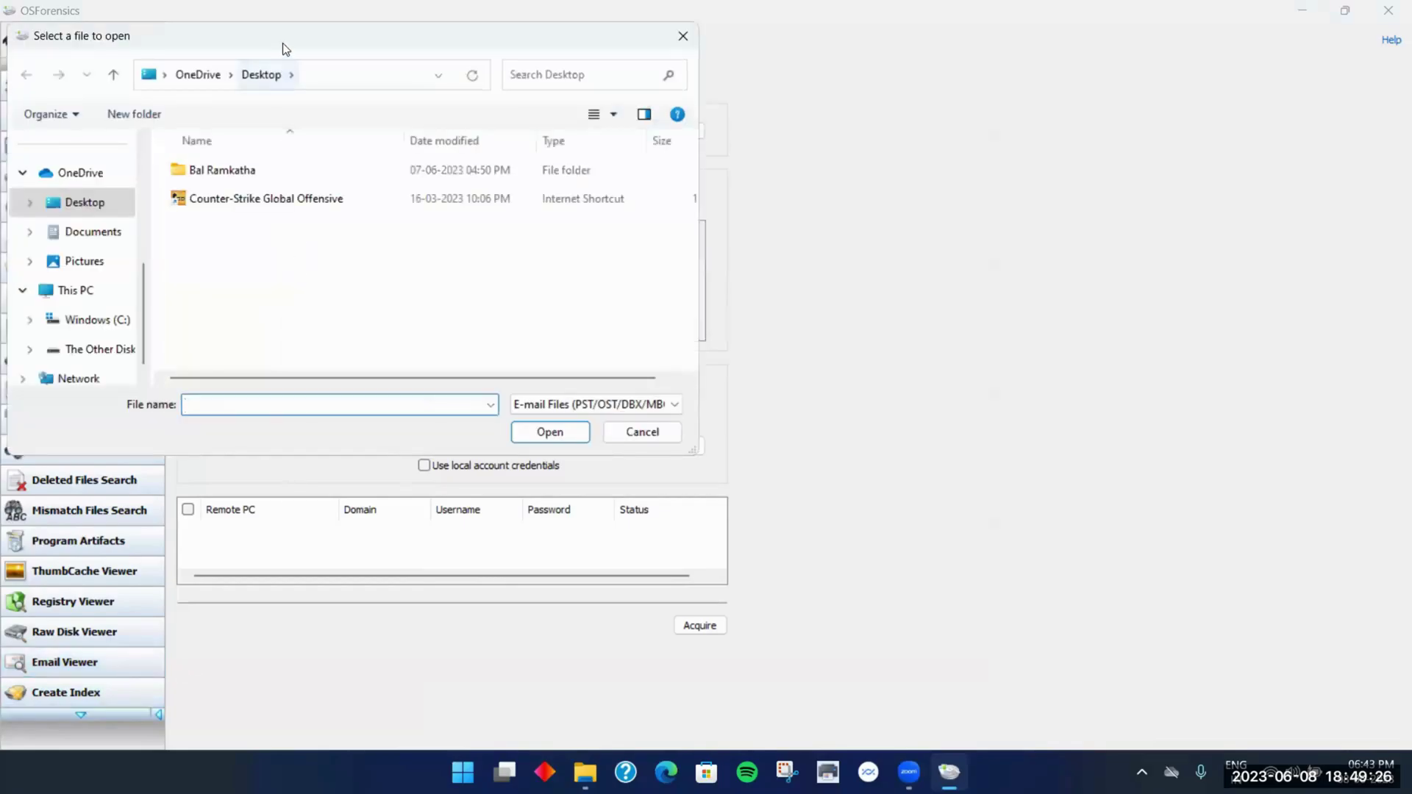
drag(285, 47, 455, 146)
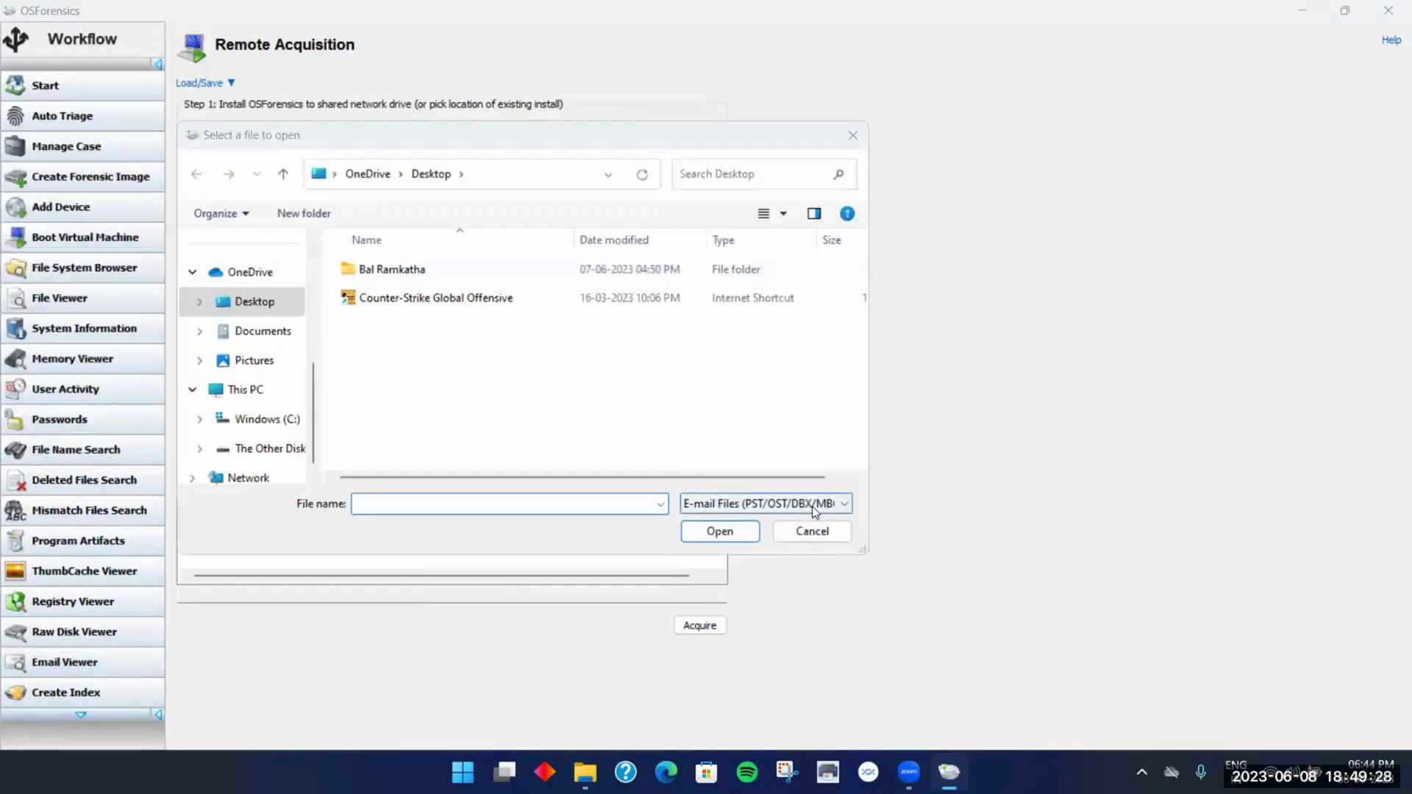
click(812, 506)
click(812, 506)
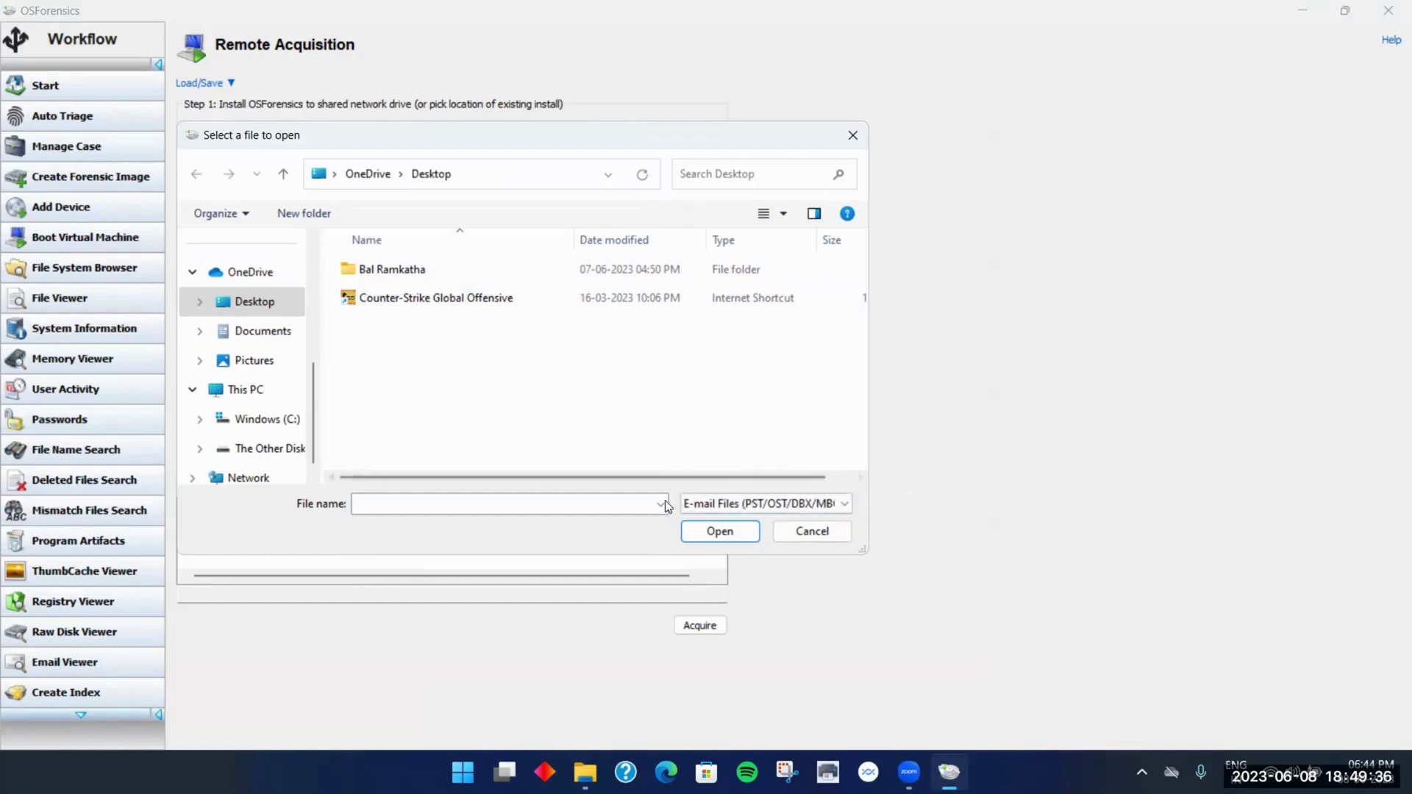
click(779, 505)
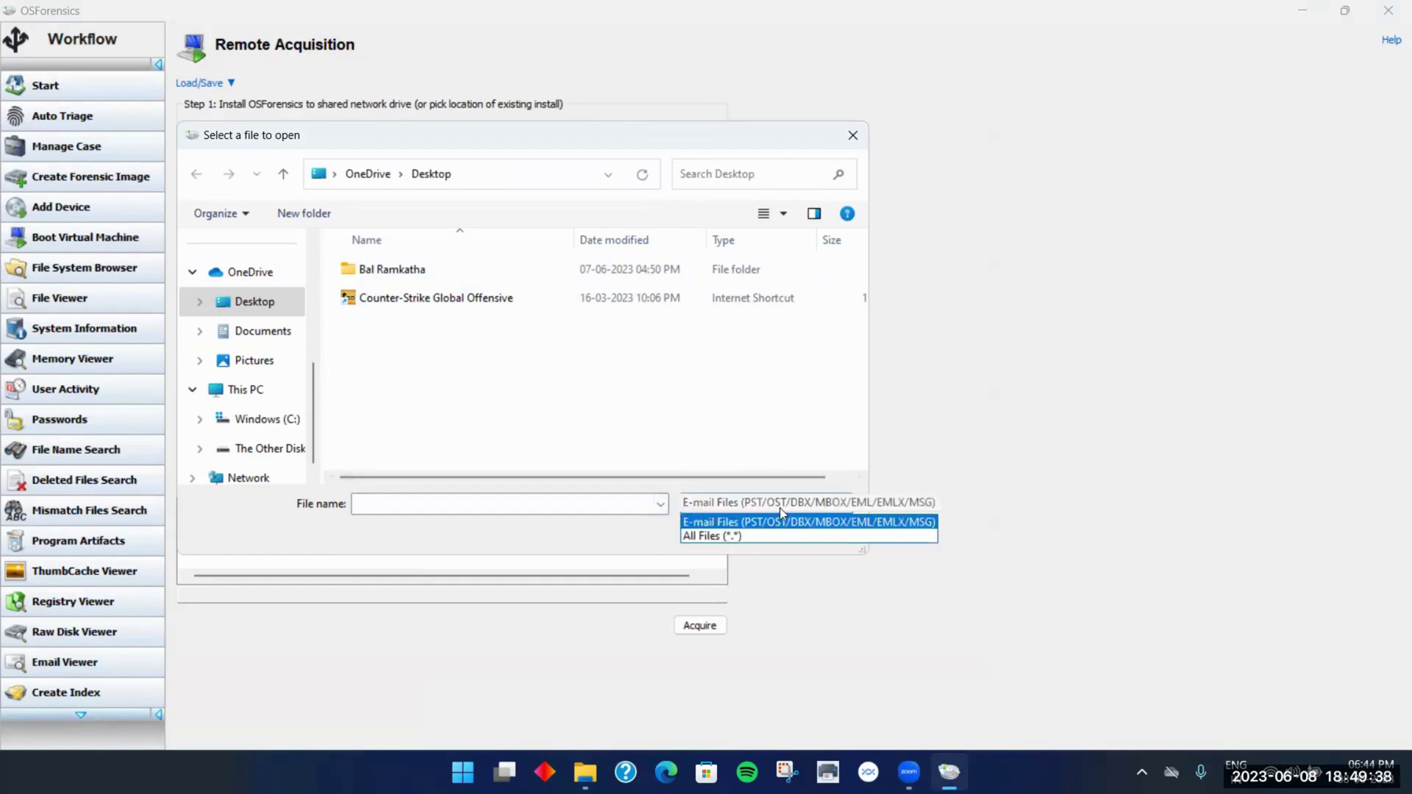
click(829, 524)
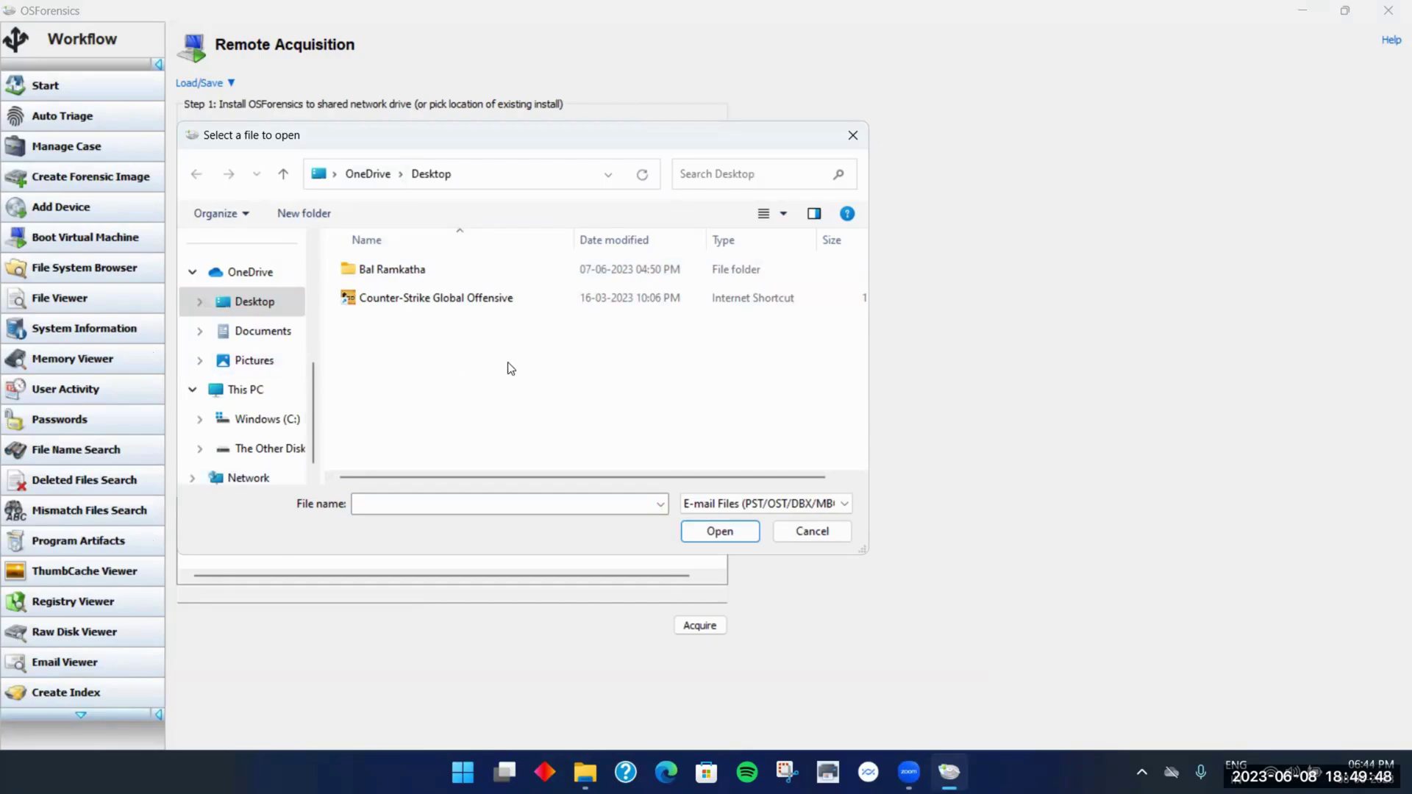
click(852, 134)
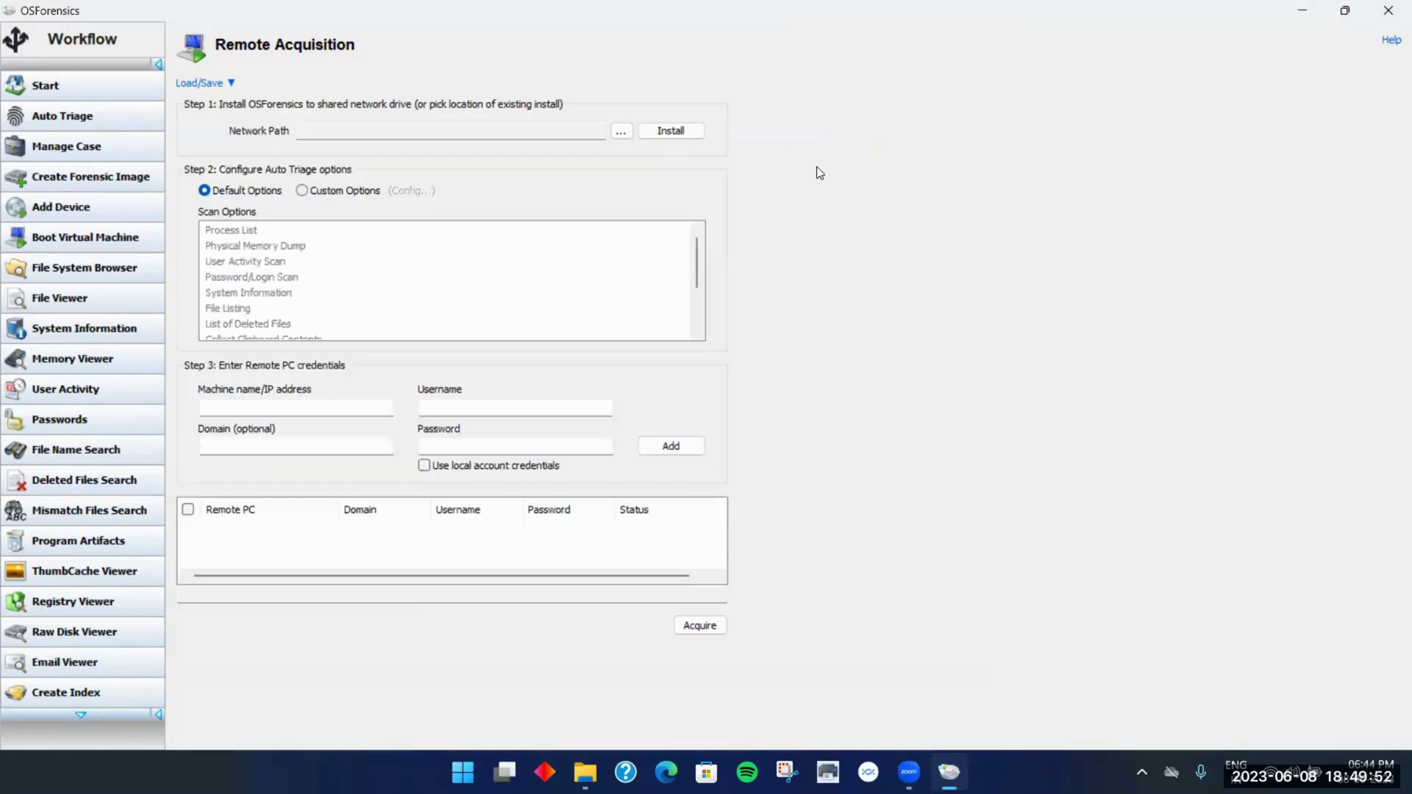
Review the create and compare pages of the Signatures module, and open File Hashing to see its hash sets
scroll(129, 639, down, 5)
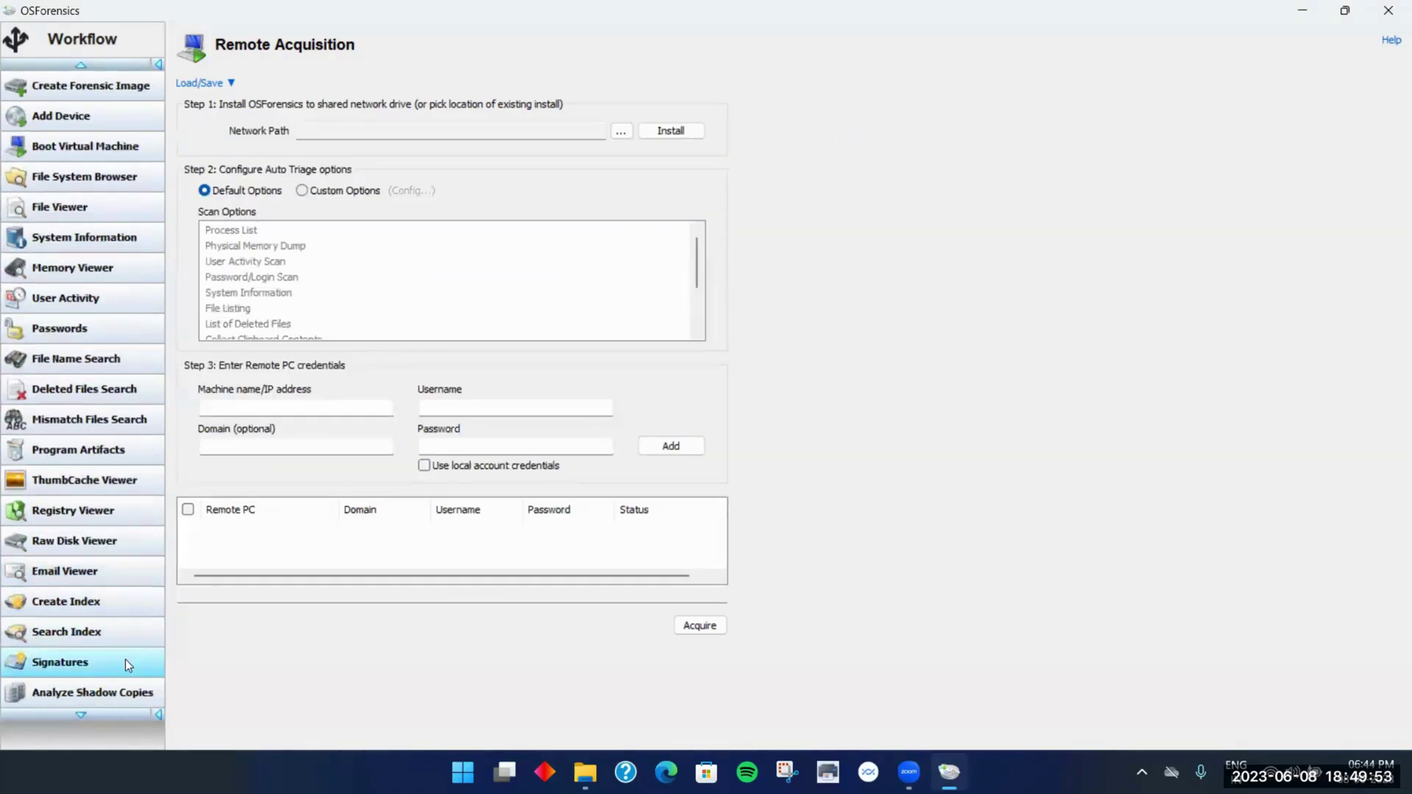
click(121, 602)
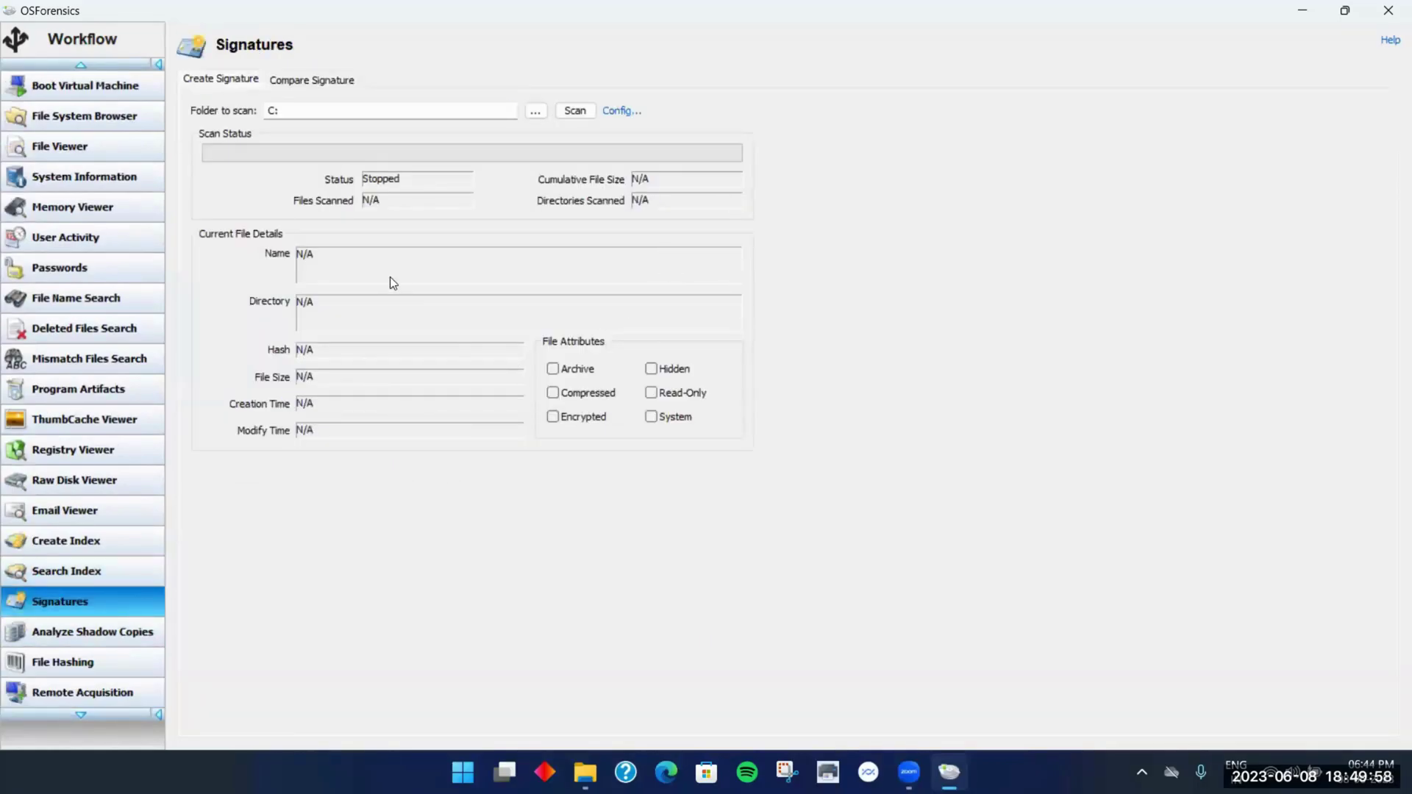
scroll(400, 268, down, 3)
click(335, 79)
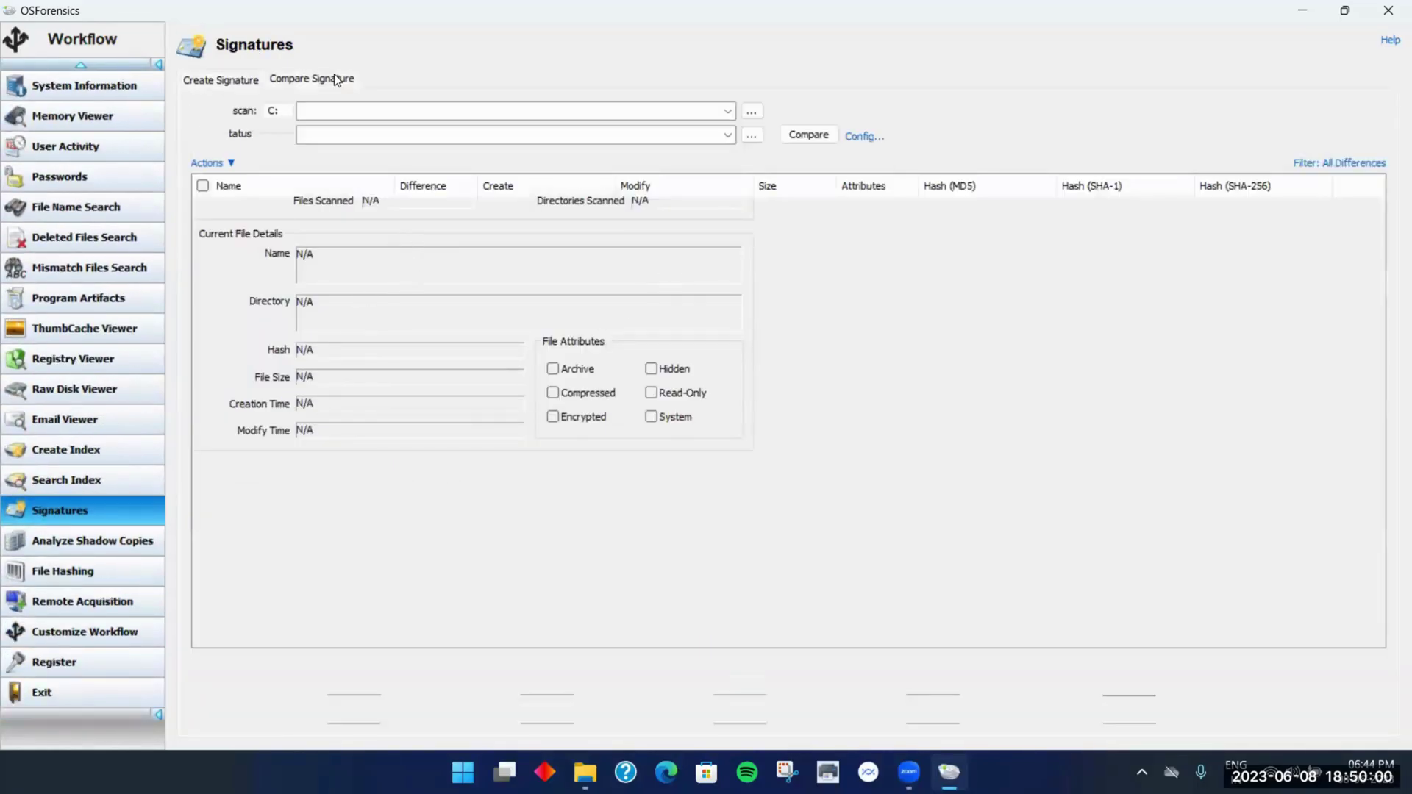
click(230, 83)
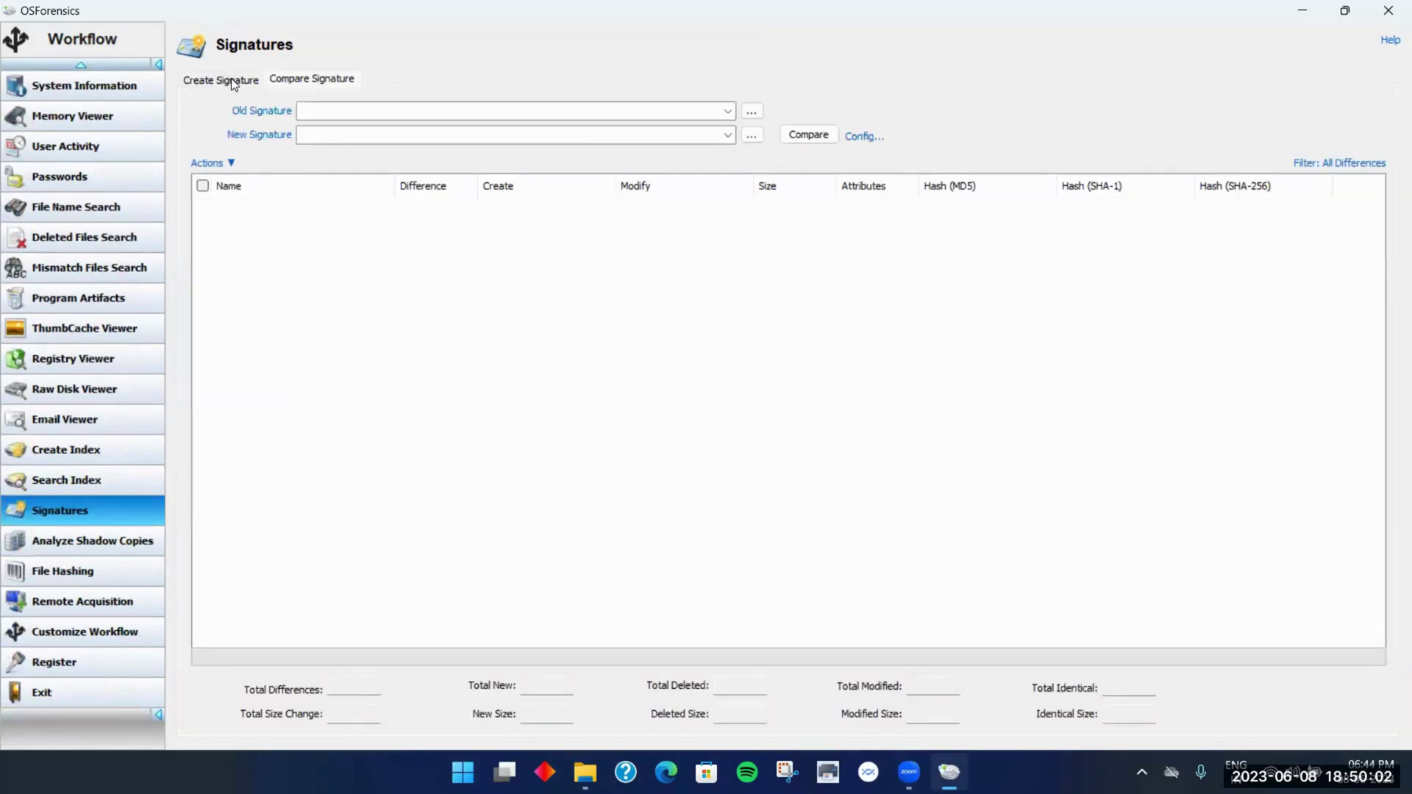
click(100, 572)
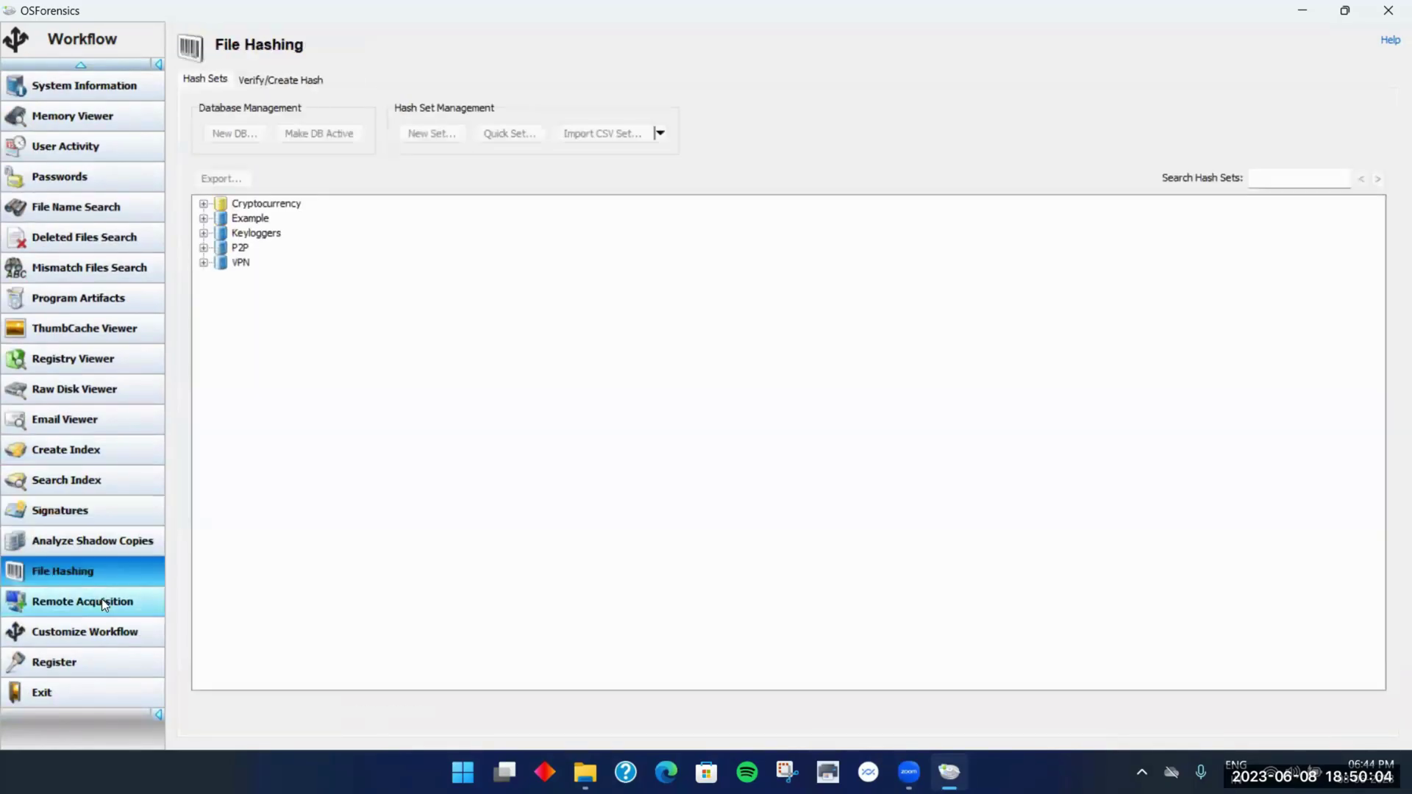
Open Analyze Shadow Copies, examine the Physical Disk and Image File evidence sources for adding a device, and close without adding one
click(109, 537)
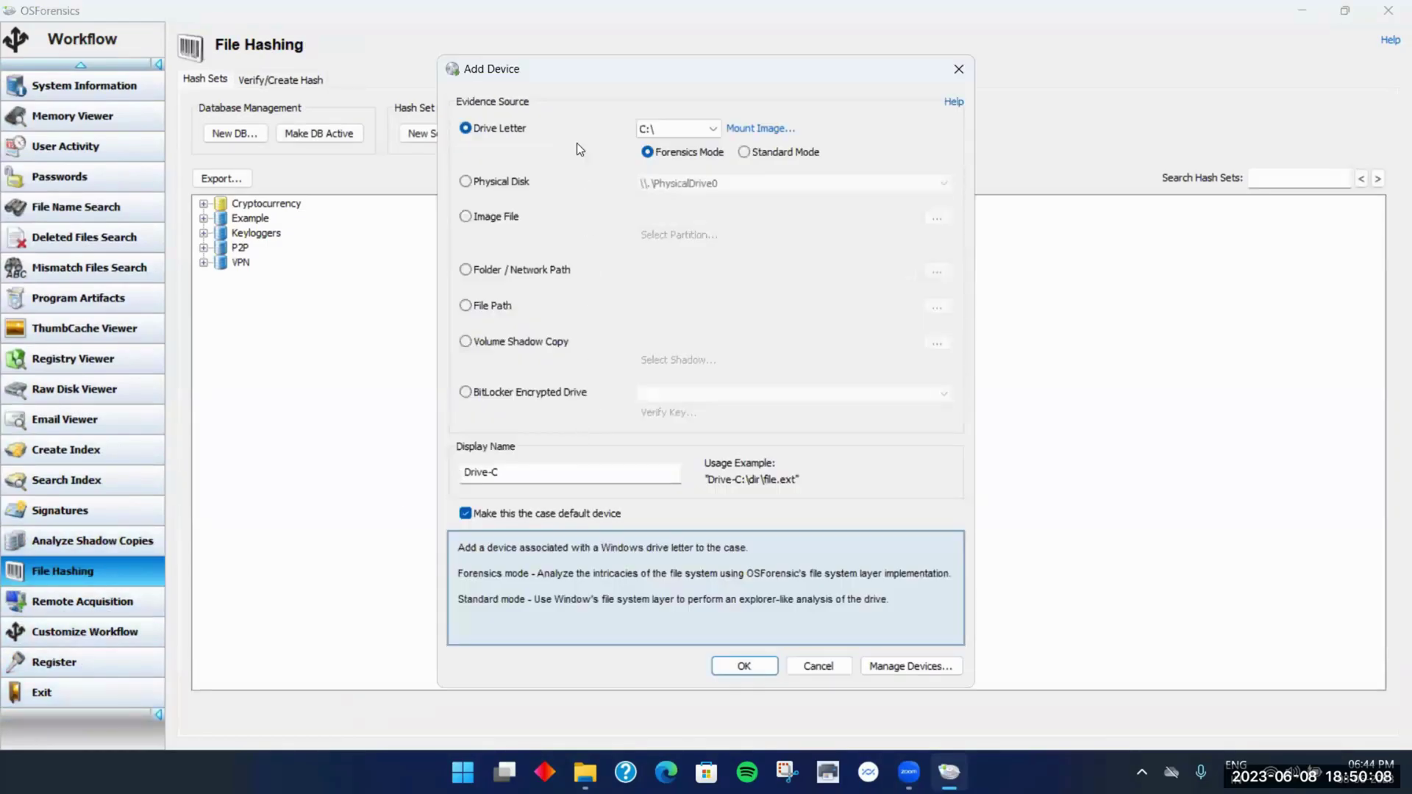
drag(575, 73, 513, 96)
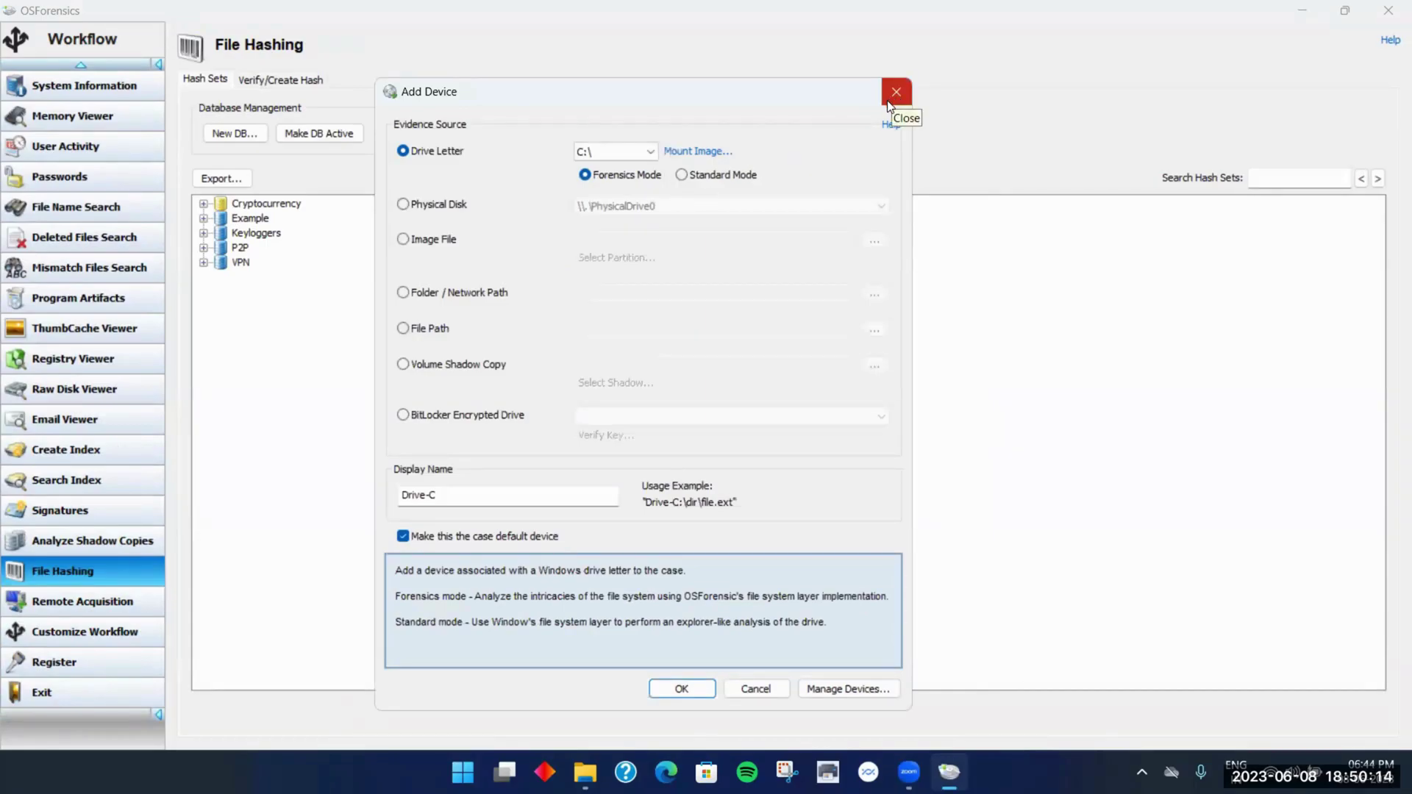
click(424, 205)
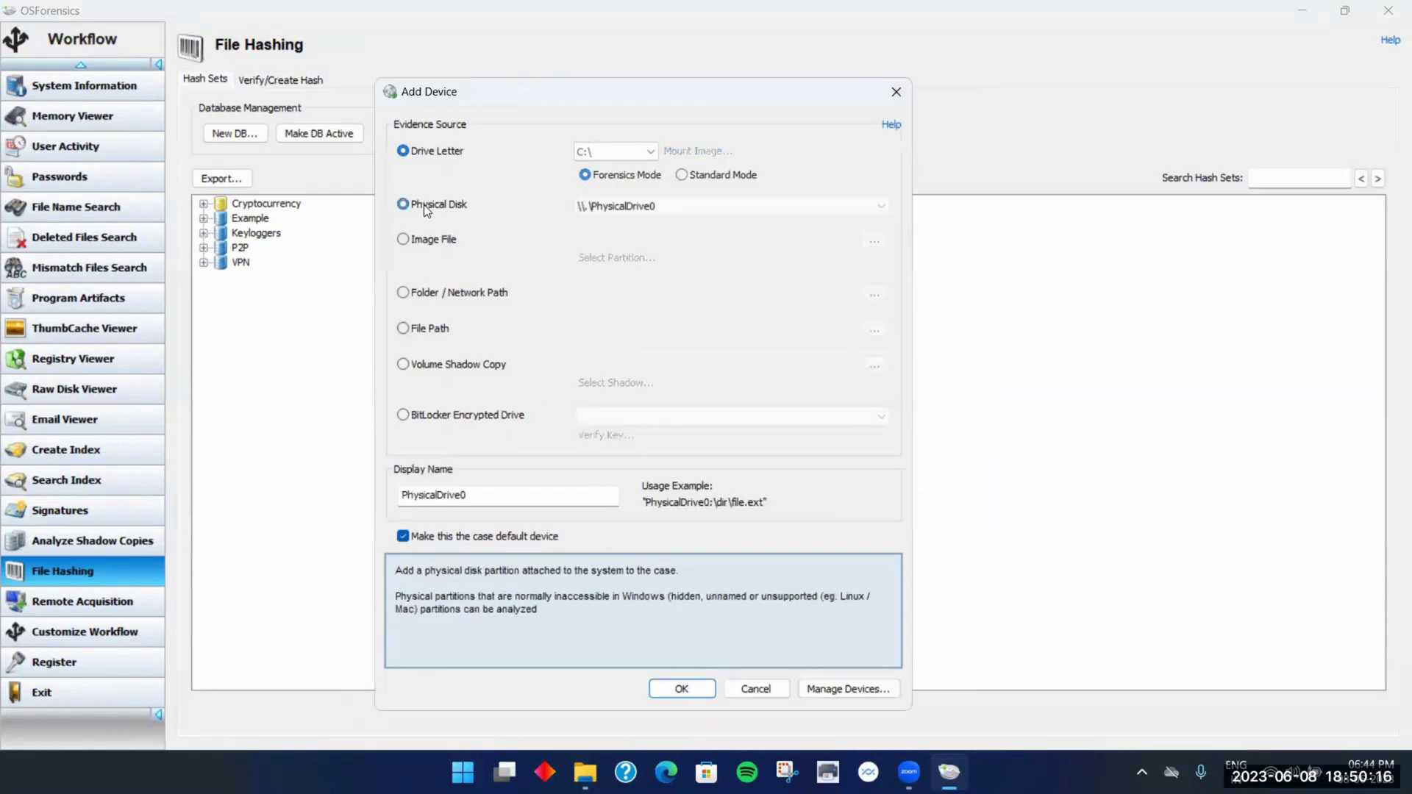
click(418, 235)
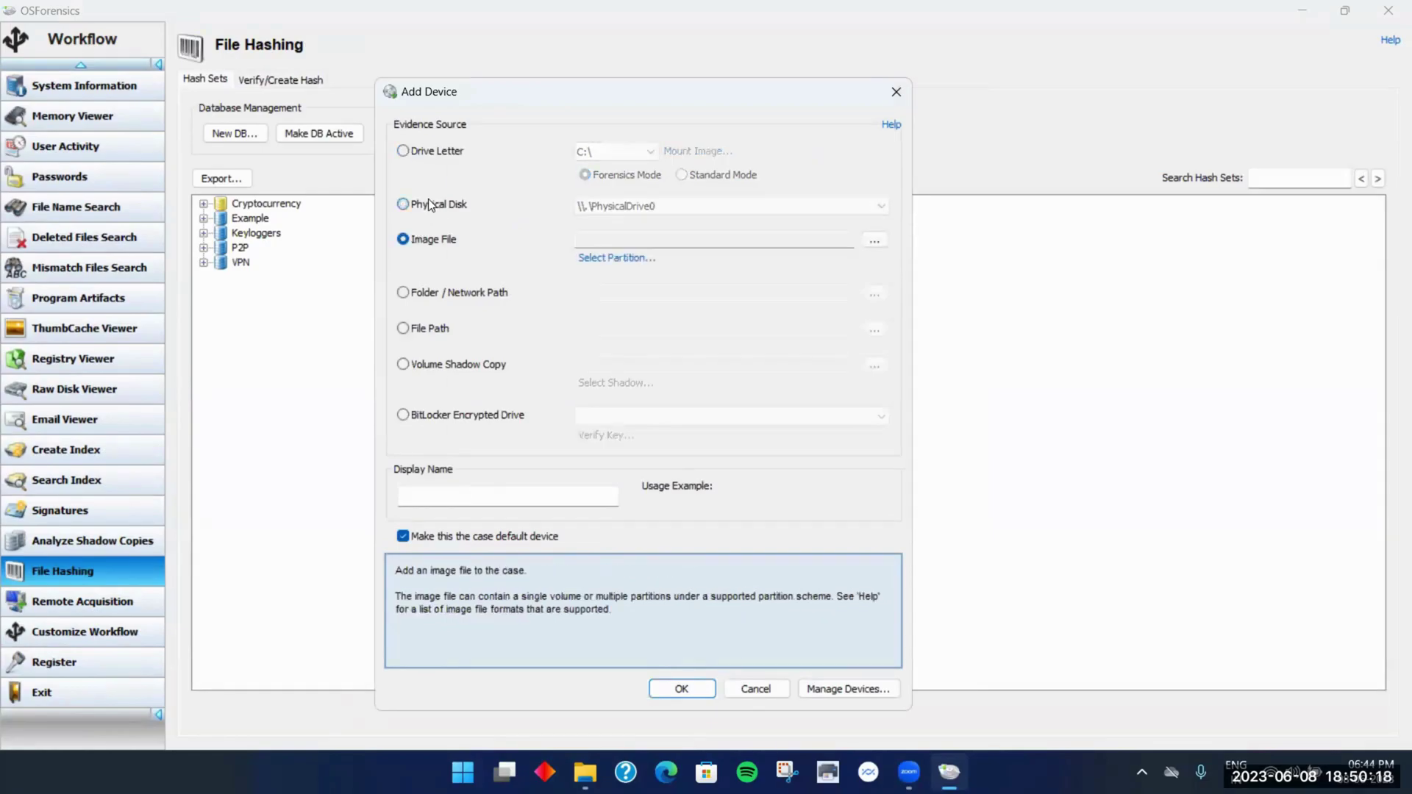
click(895, 93)
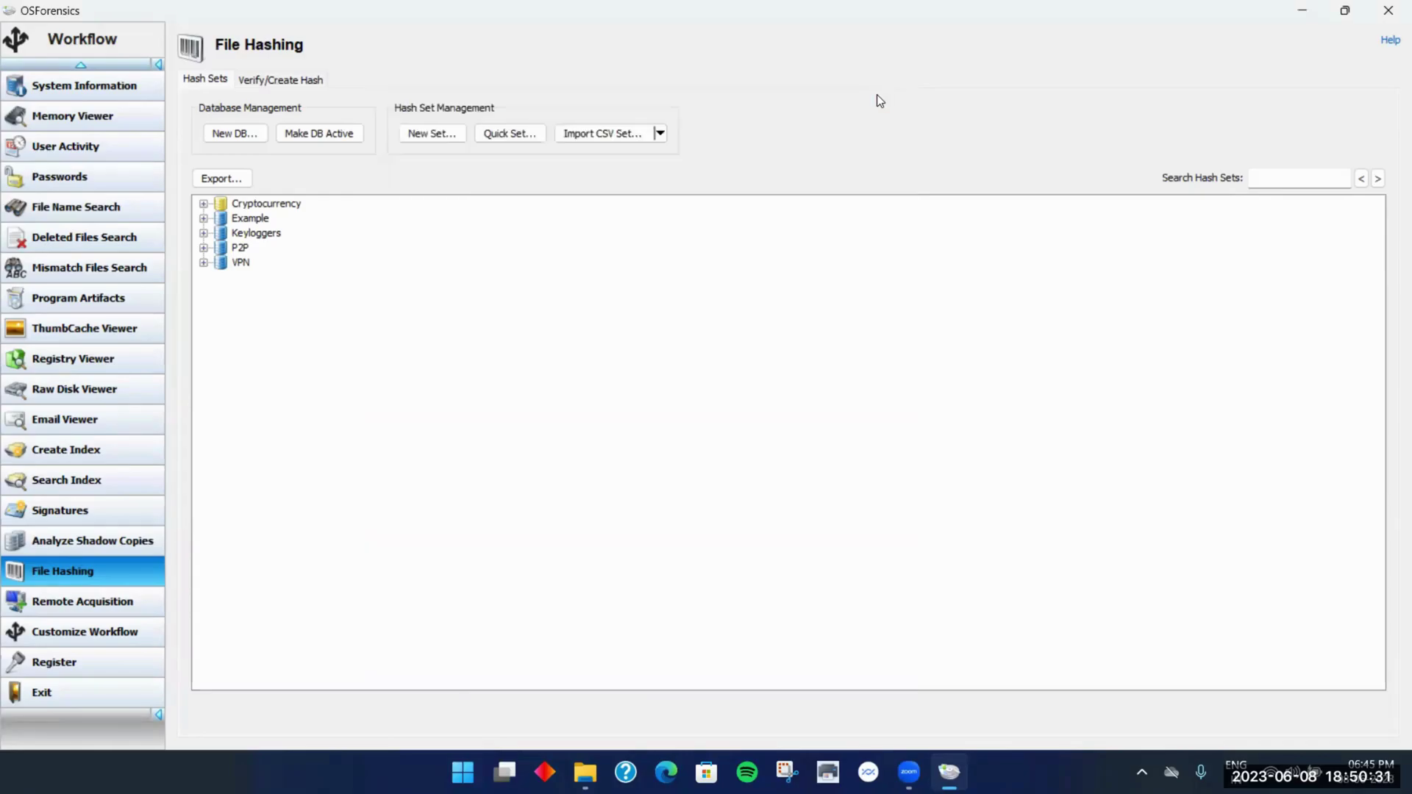
Review File Hashing's Verify/Create Hash options, return to its hash sets, and look over the workflow module list
click(264, 81)
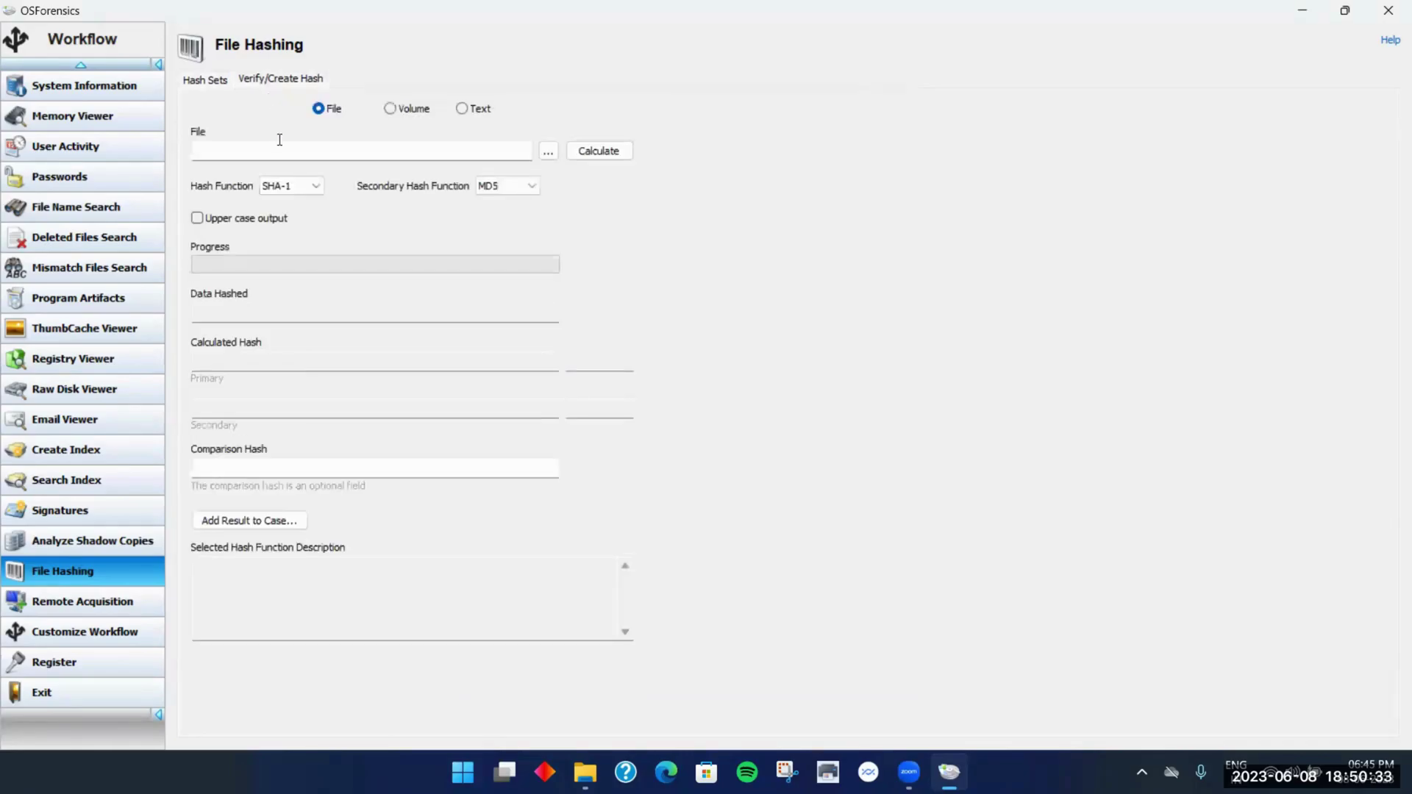
click(205, 81)
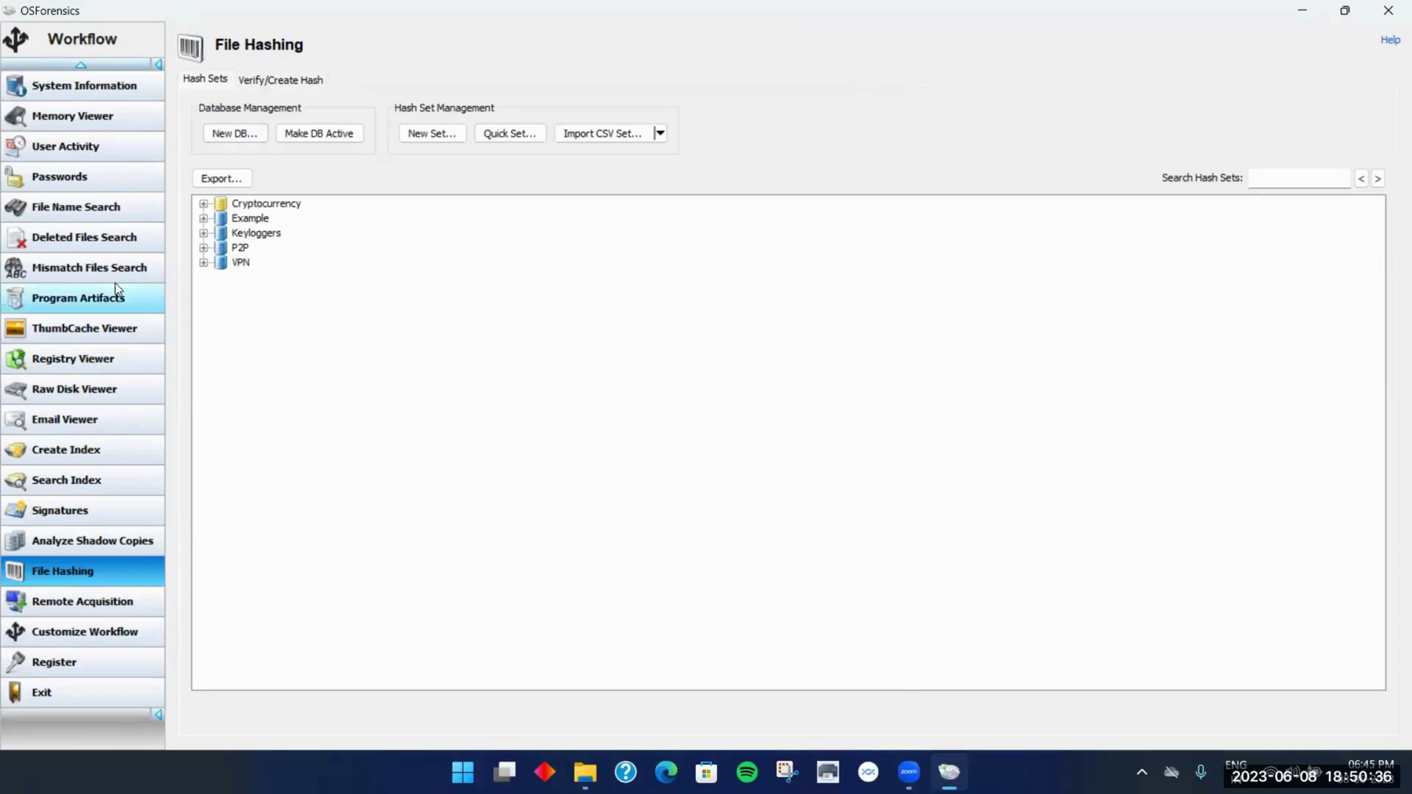
scroll(124, 269, up, 8)
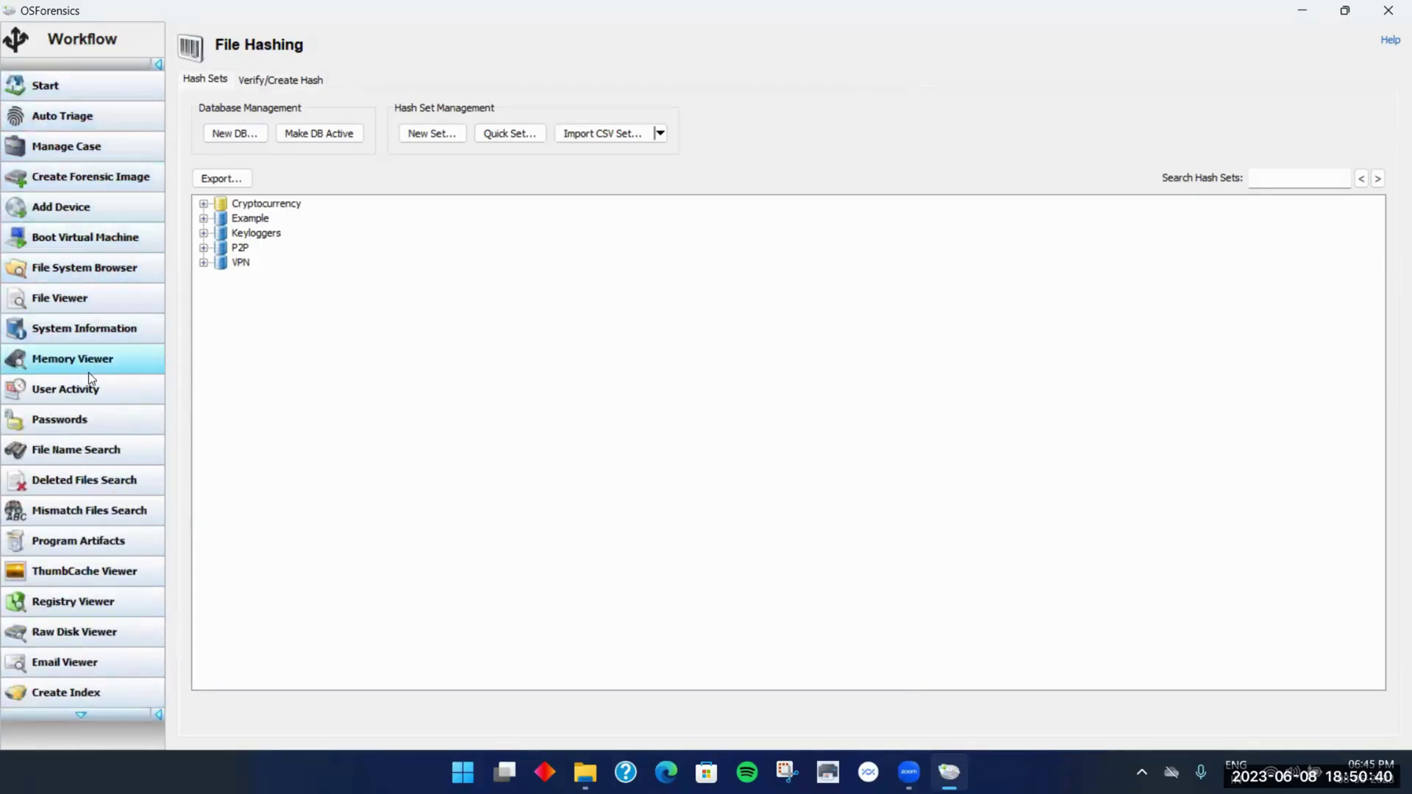
scroll(103, 375, down, 1)
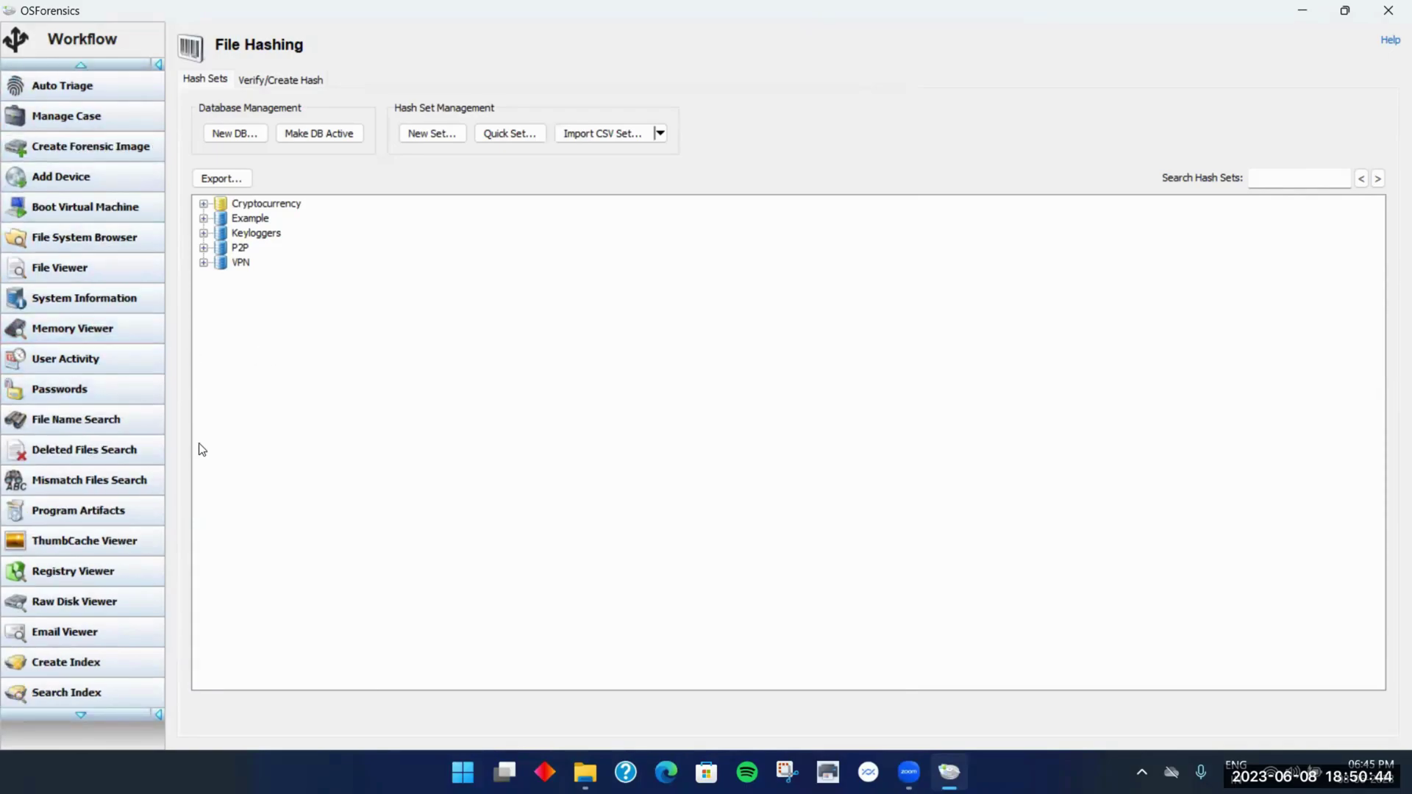
scroll(205, 427, down, 1)
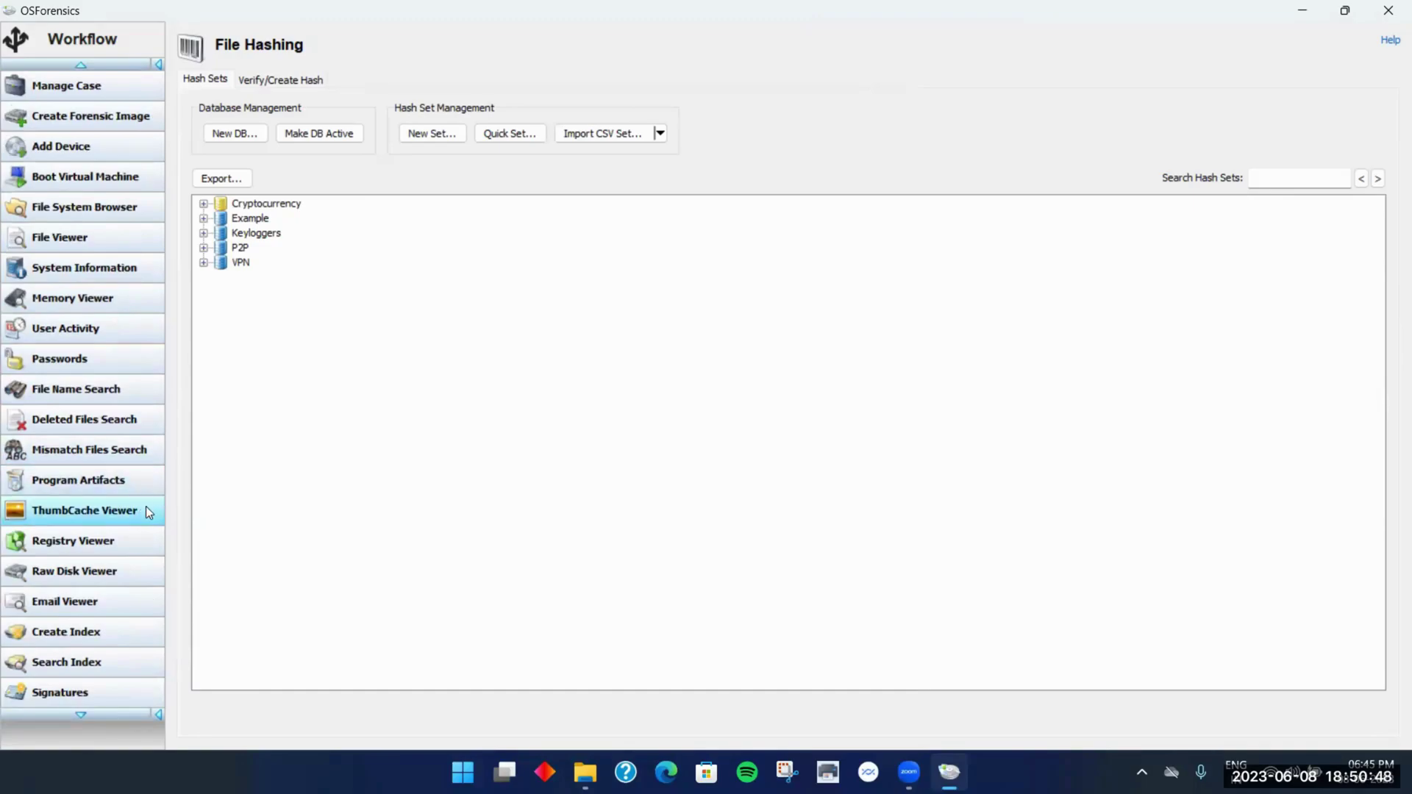
click(85, 510)
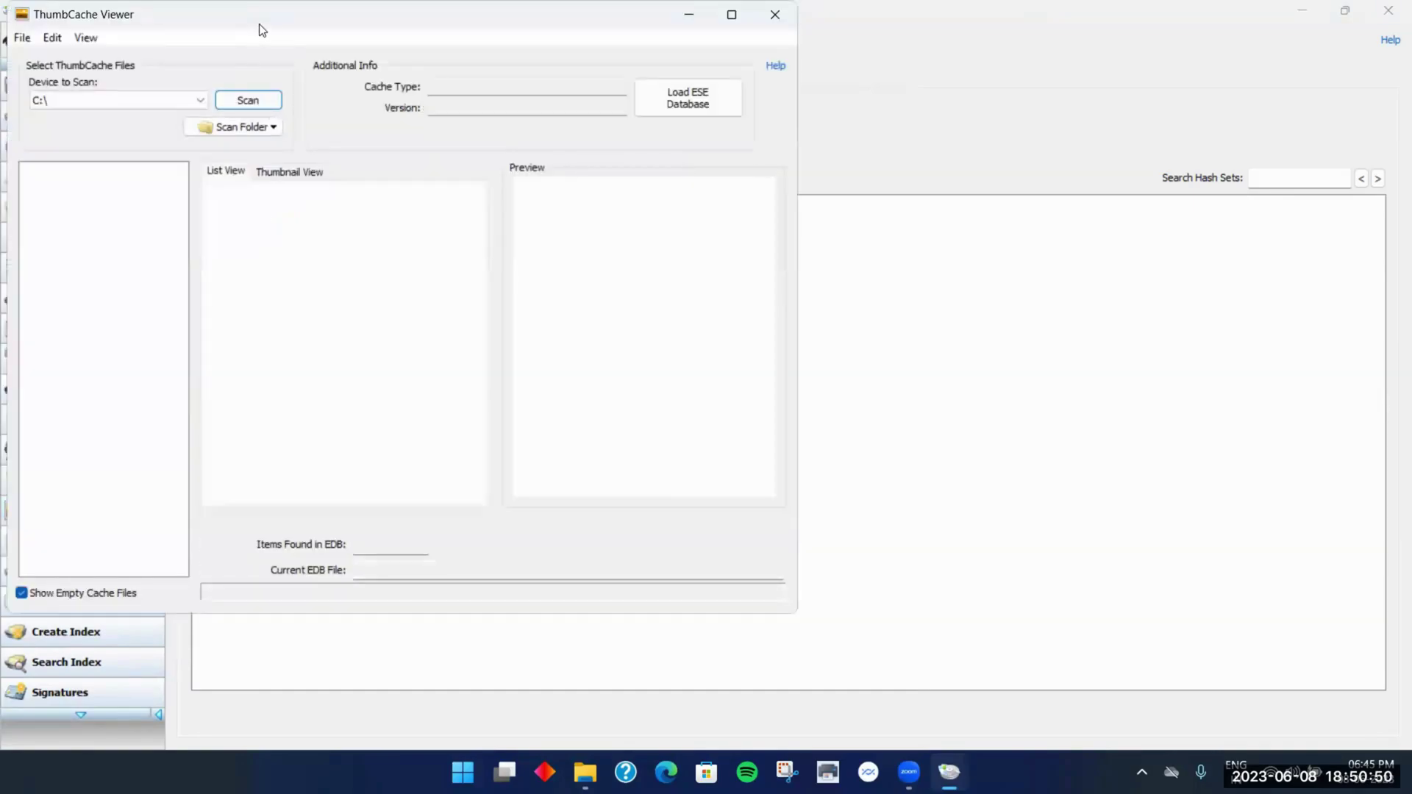
drag(258, 23, 386, 112)
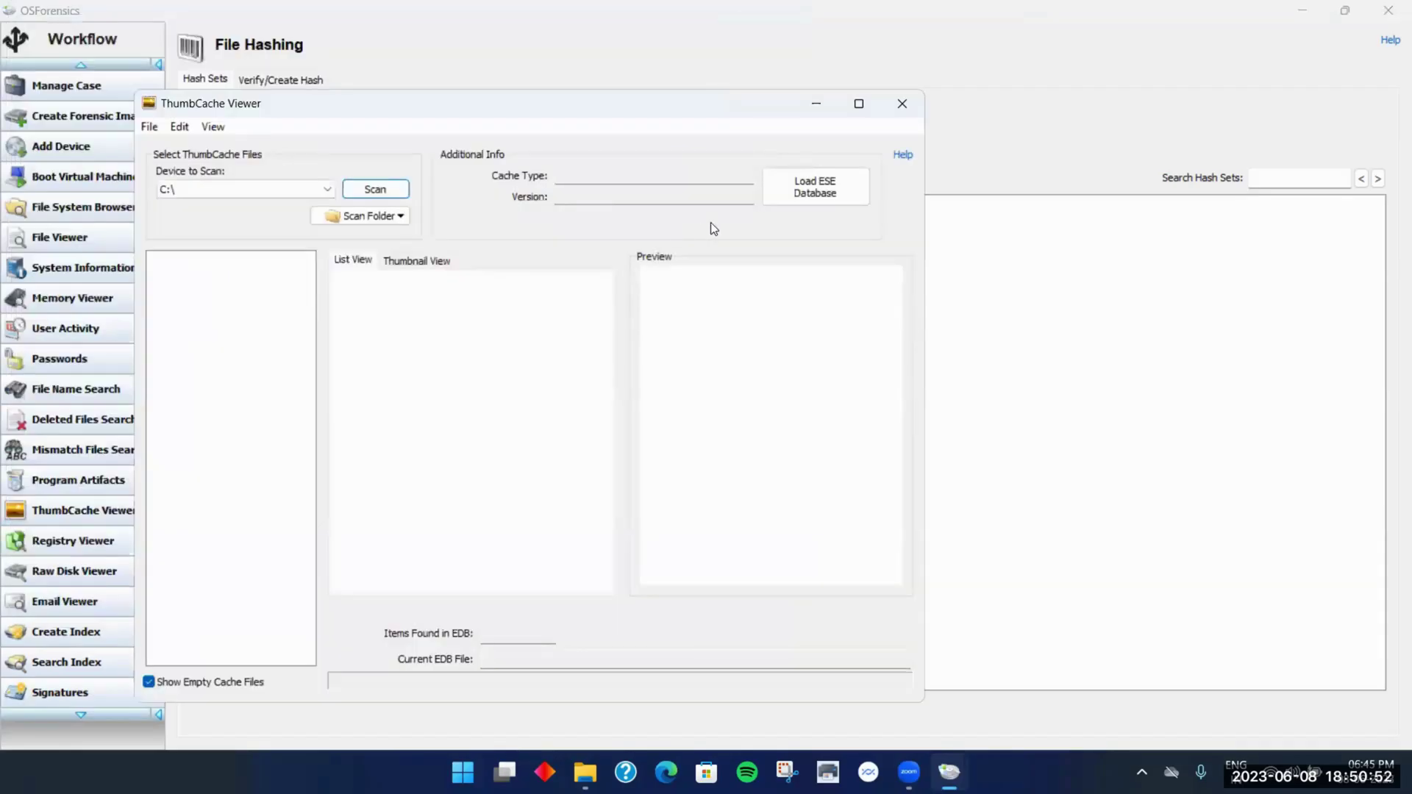
click(901, 107)
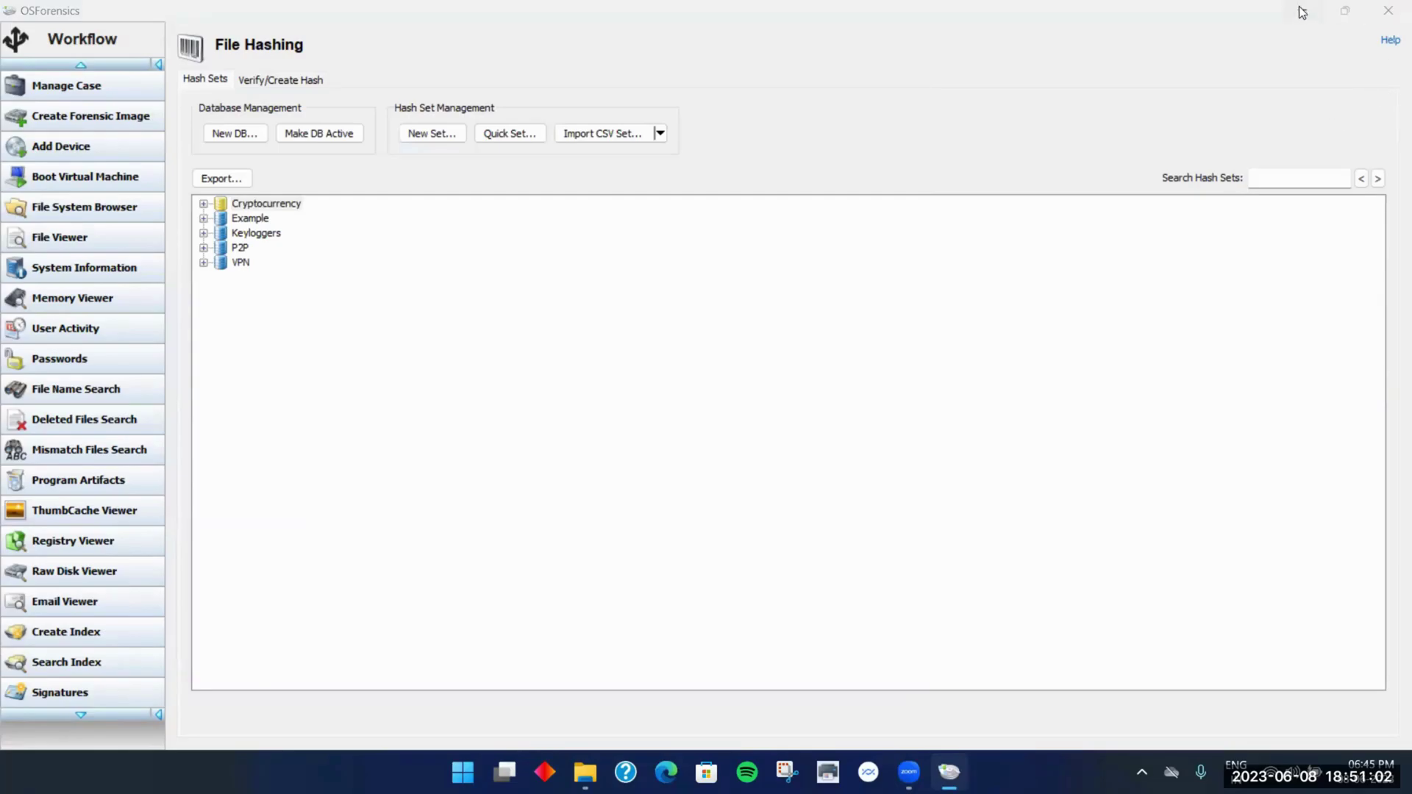
click(1388, 10)
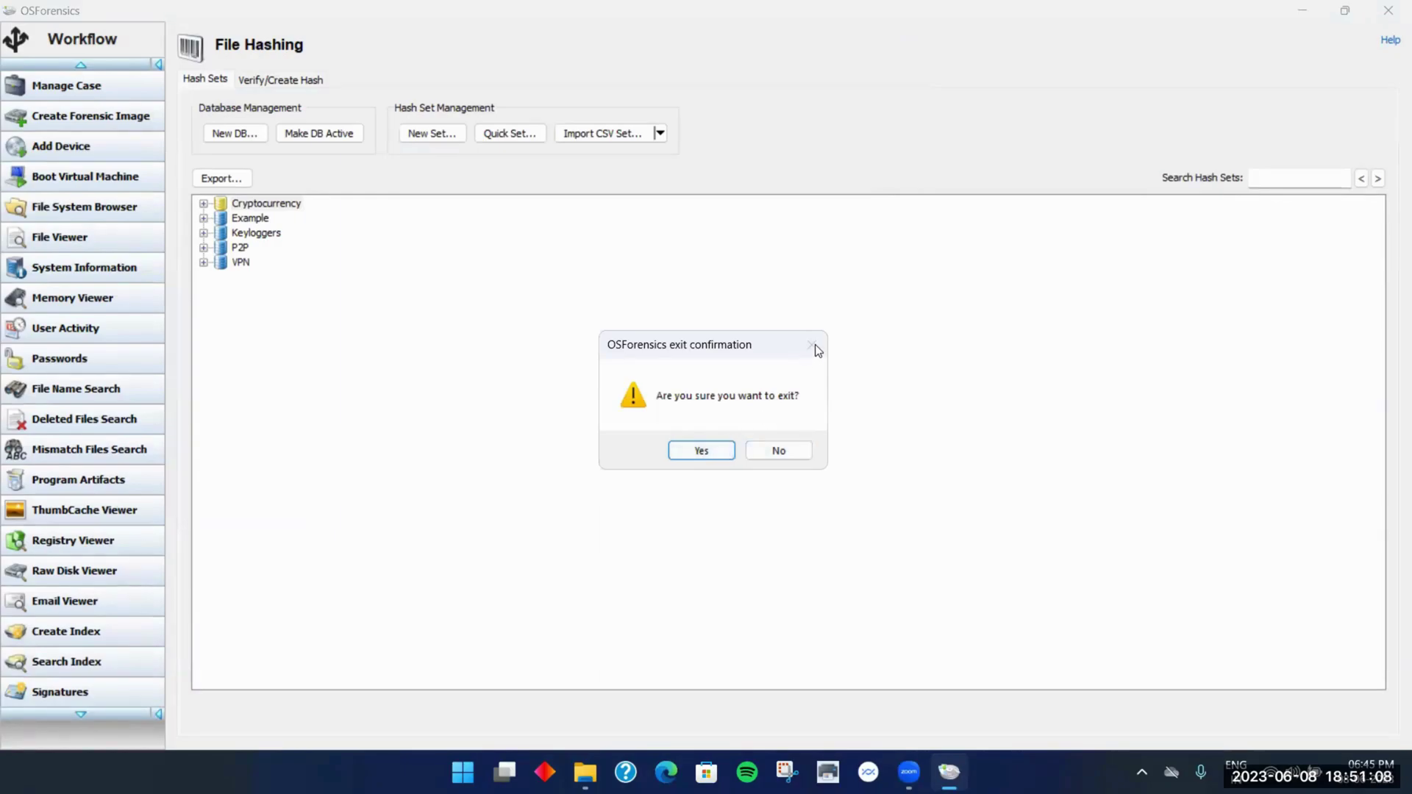
click(780, 449)
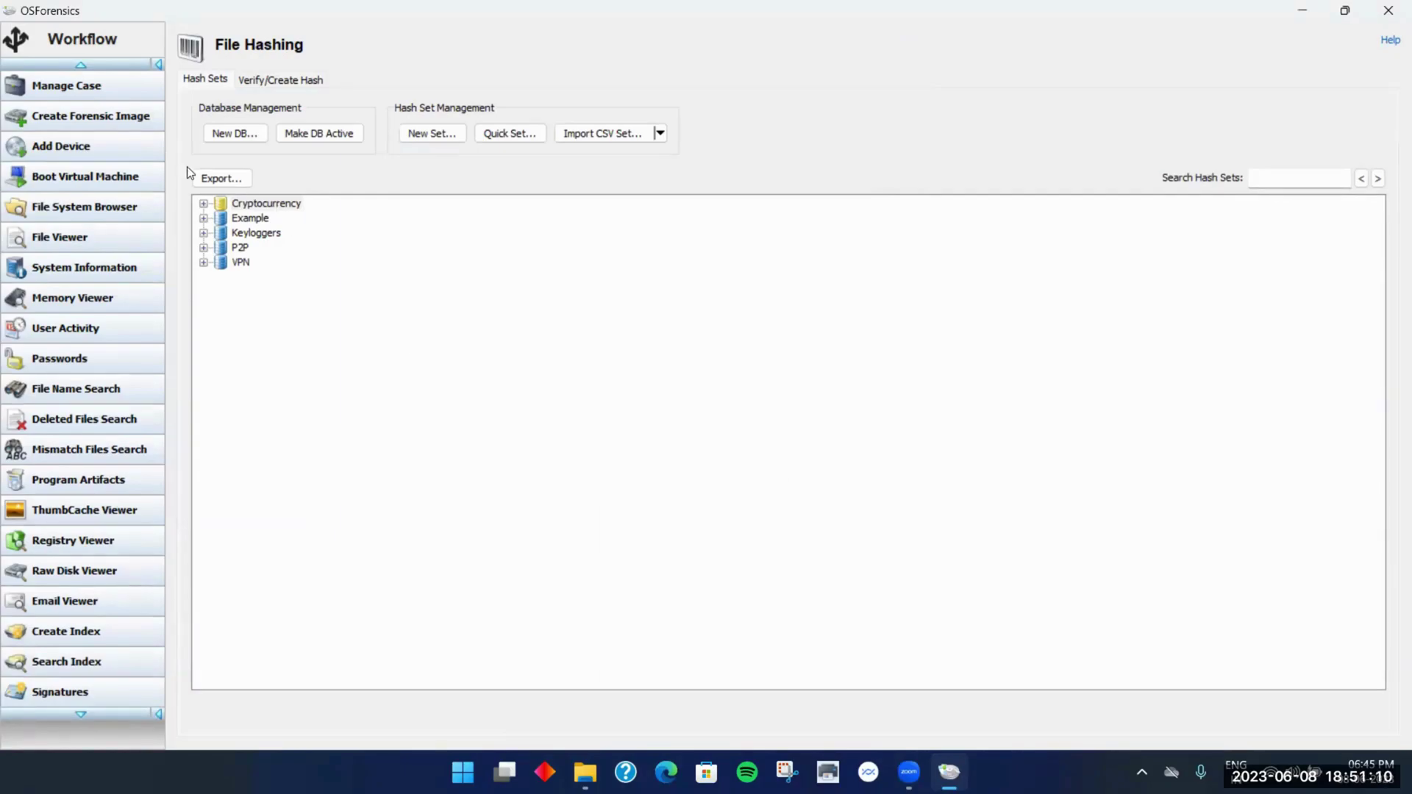
Open the ThumbCache Viewer and scan the C:\ drive for thumbnail cache files
click(100, 515)
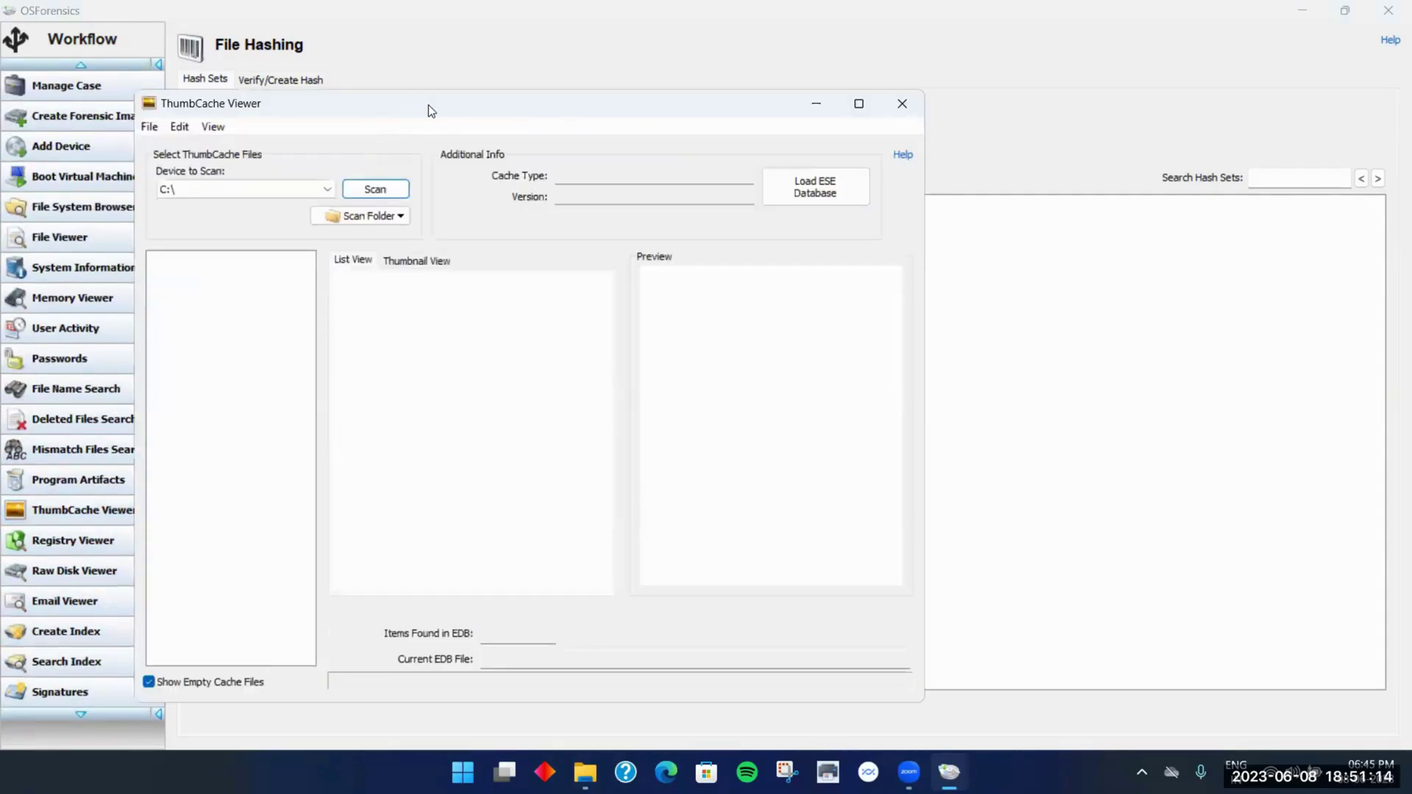
drag(428, 104, 725, 107)
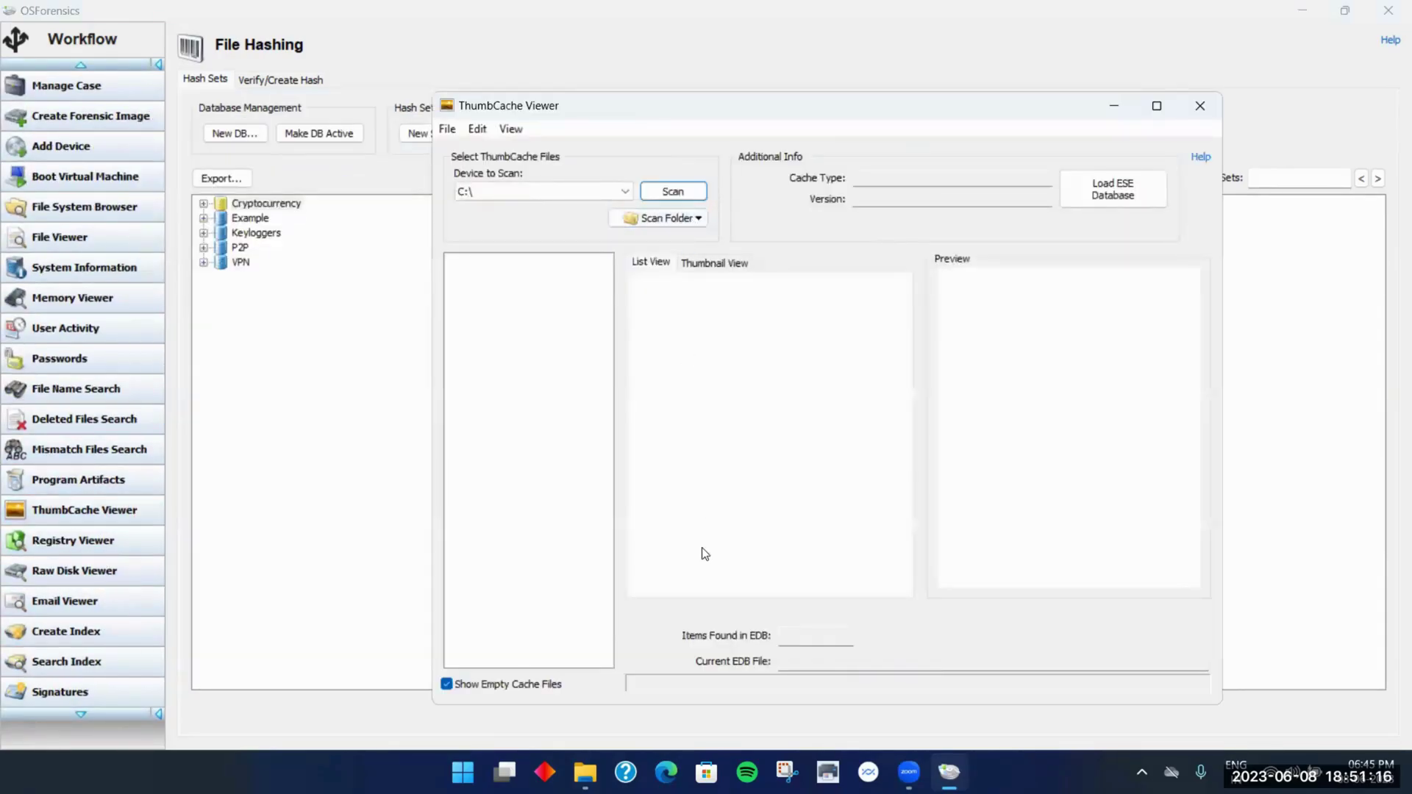
click(678, 192)
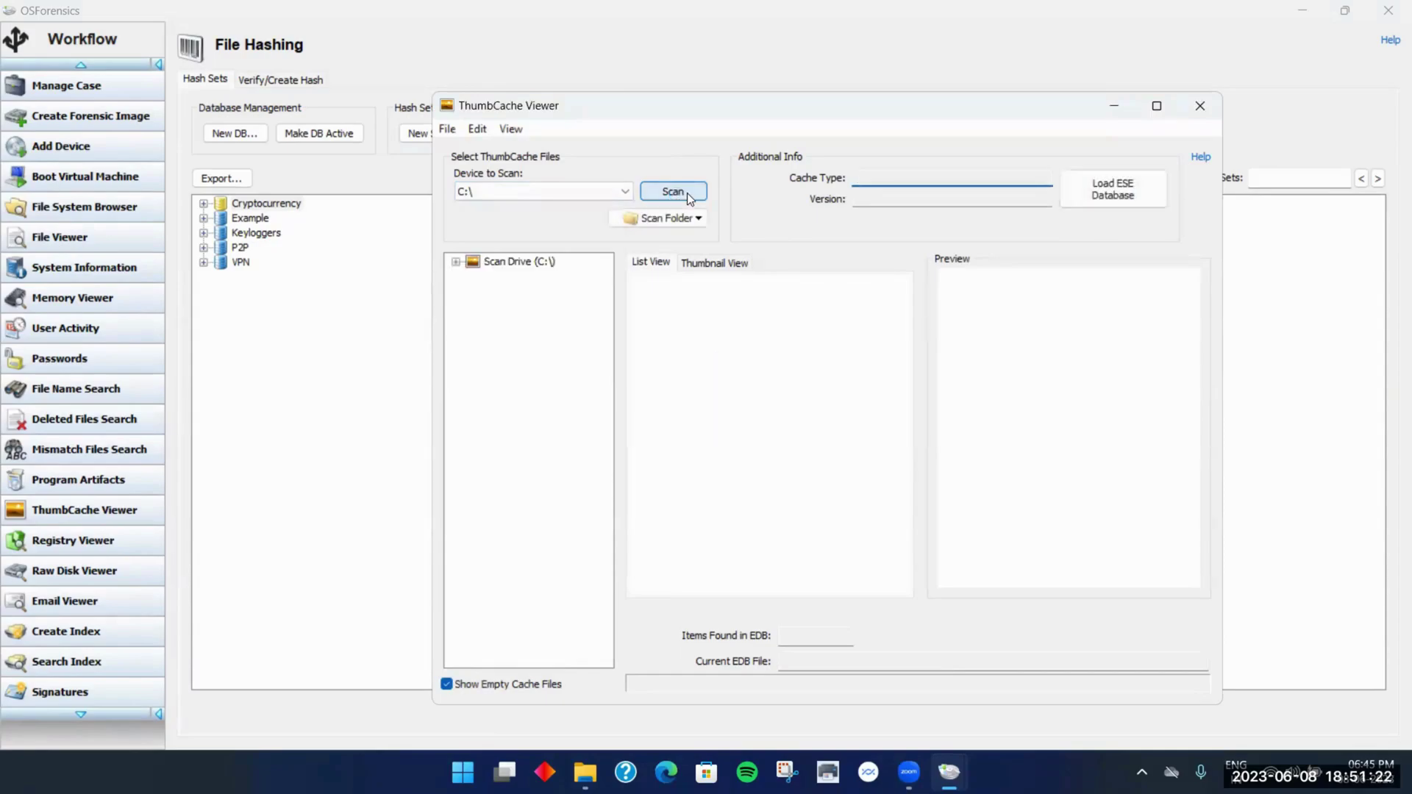
Expand the C:\ scan results down to the personal user profile and list its IconCache Files entries
click(544, 266)
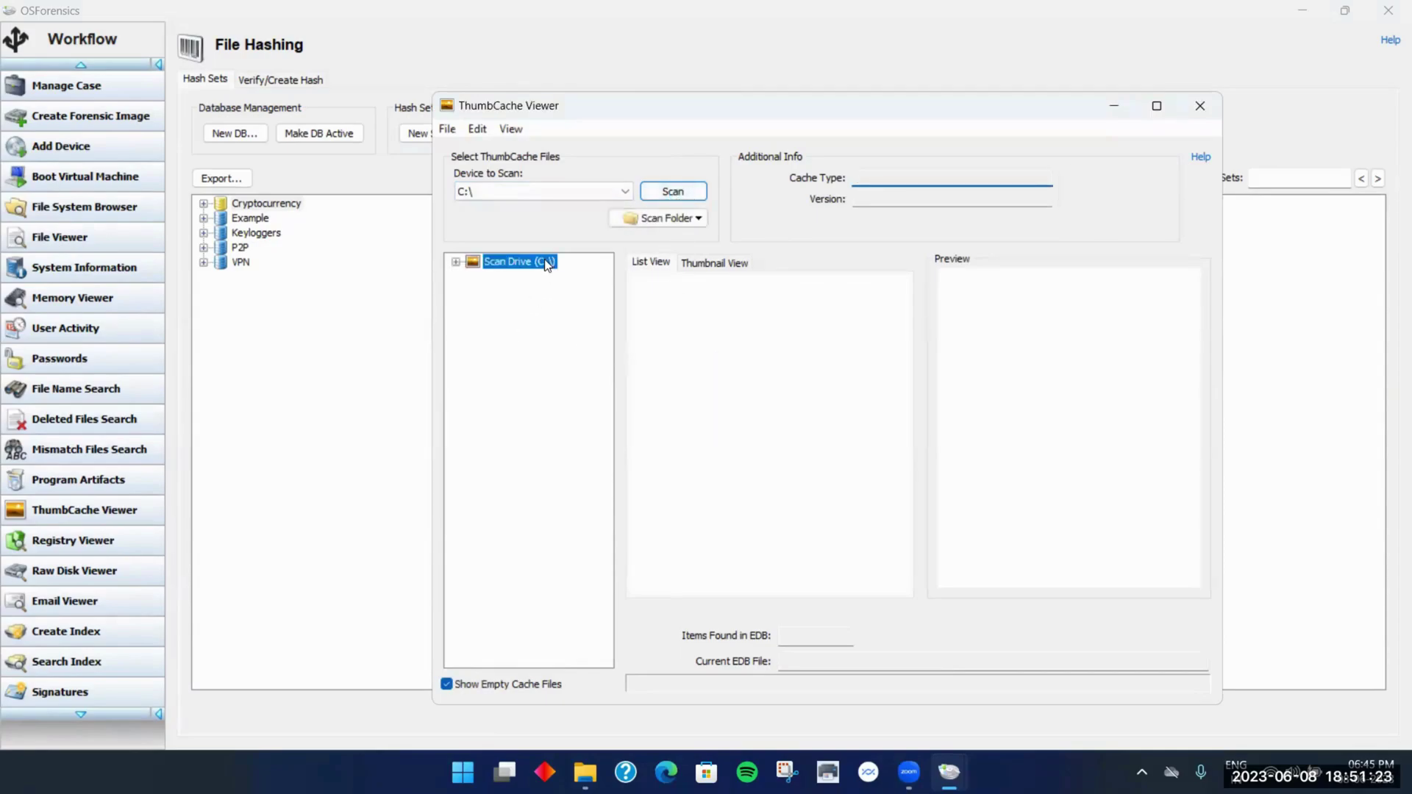
click(456, 262)
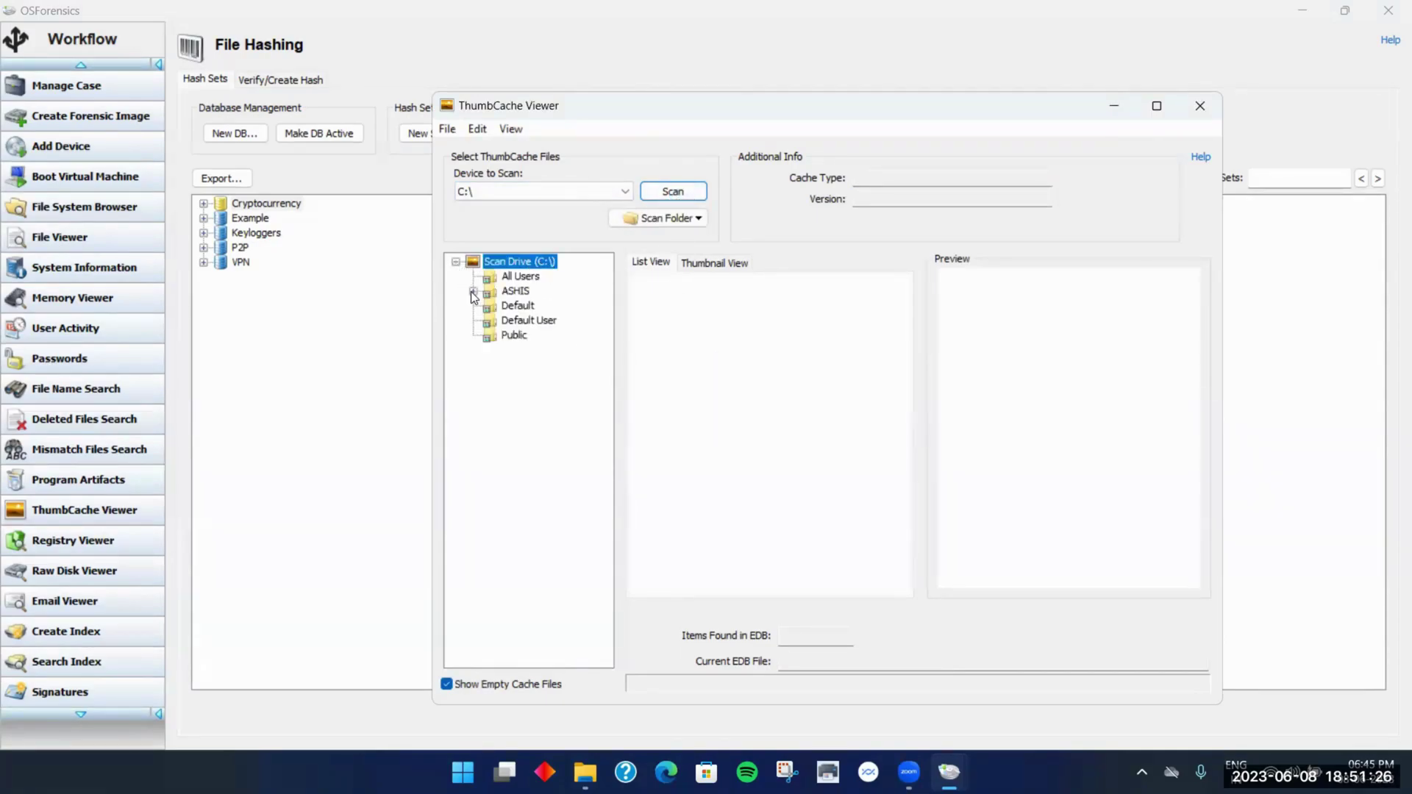
click(473, 292)
click(551, 306)
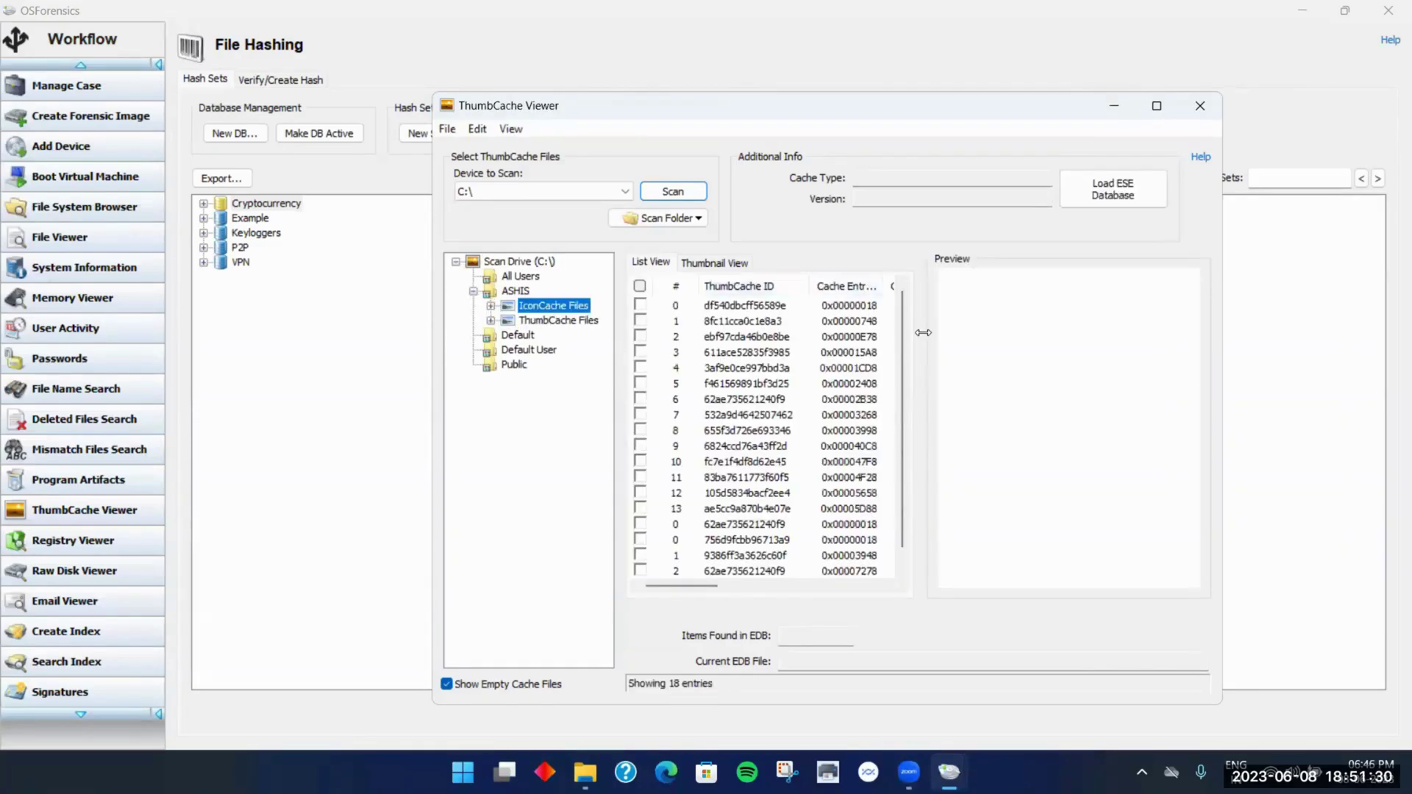
Maximize the ThumbCache Viewer and examine the IconCache entries' IDs, sizes, data offsets and full file locations
drag(919, 350, 1153, 351)
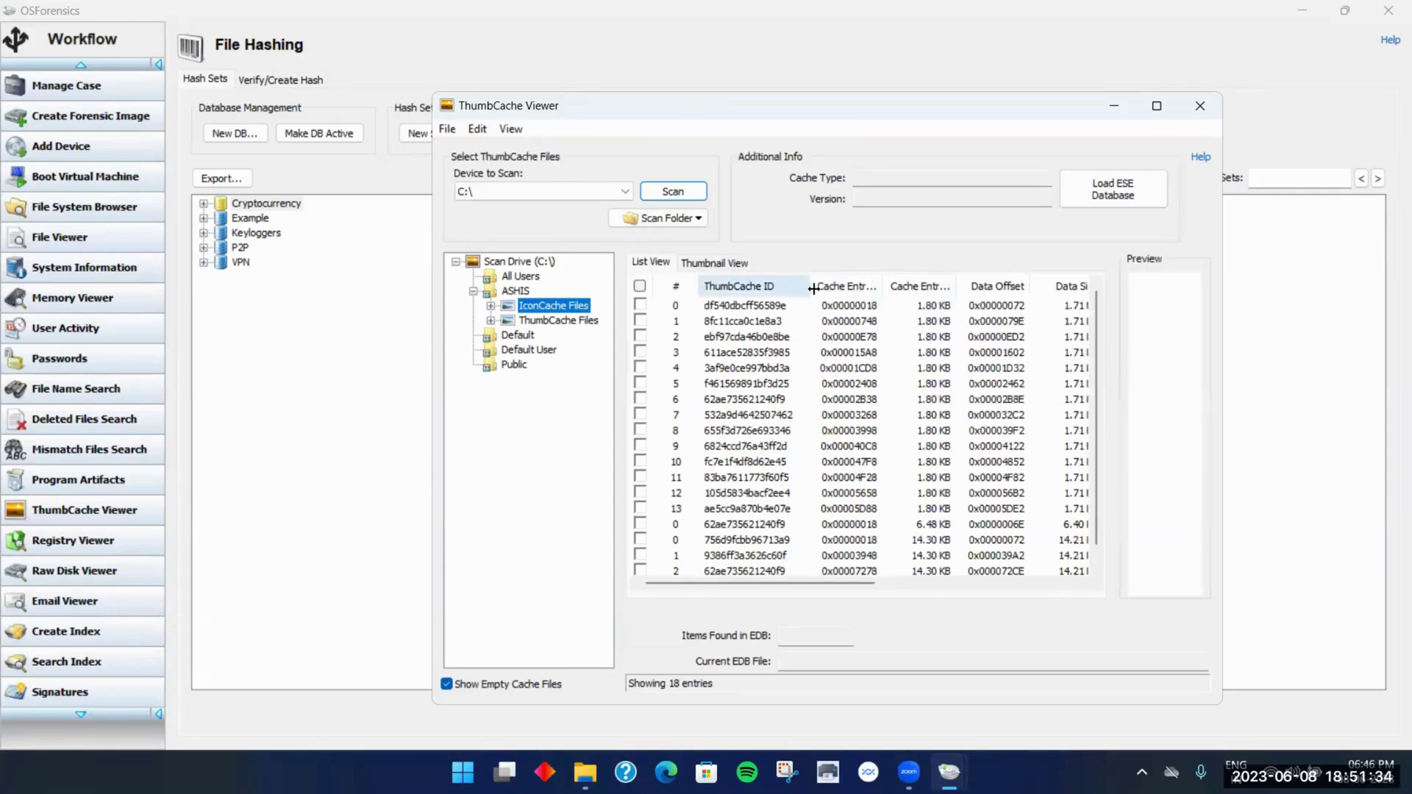
drag(810, 289, 842, 289)
scroll(809, 399, down, 1)
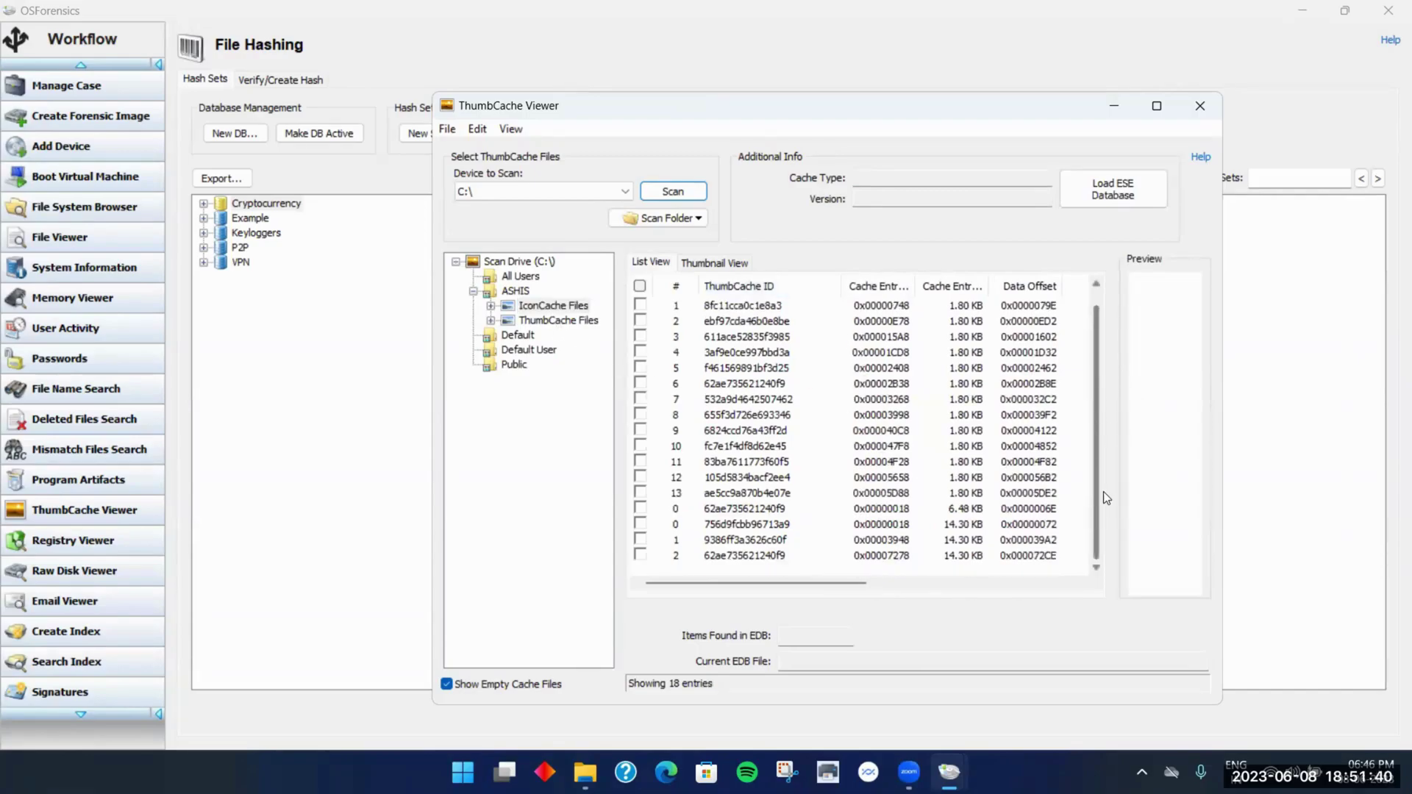
drag(851, 586, 1076, 594)
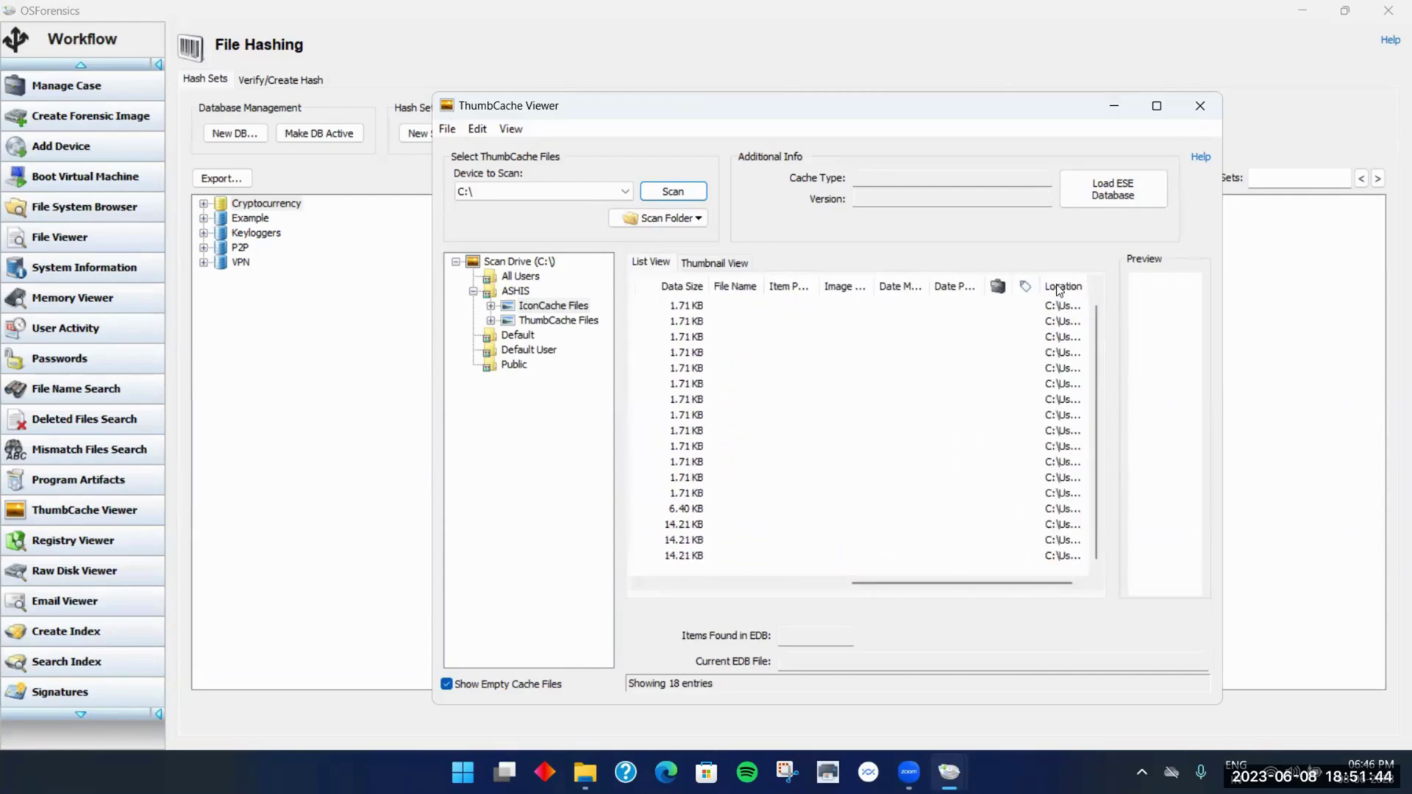
drag(1041, 284, 1013, 285)
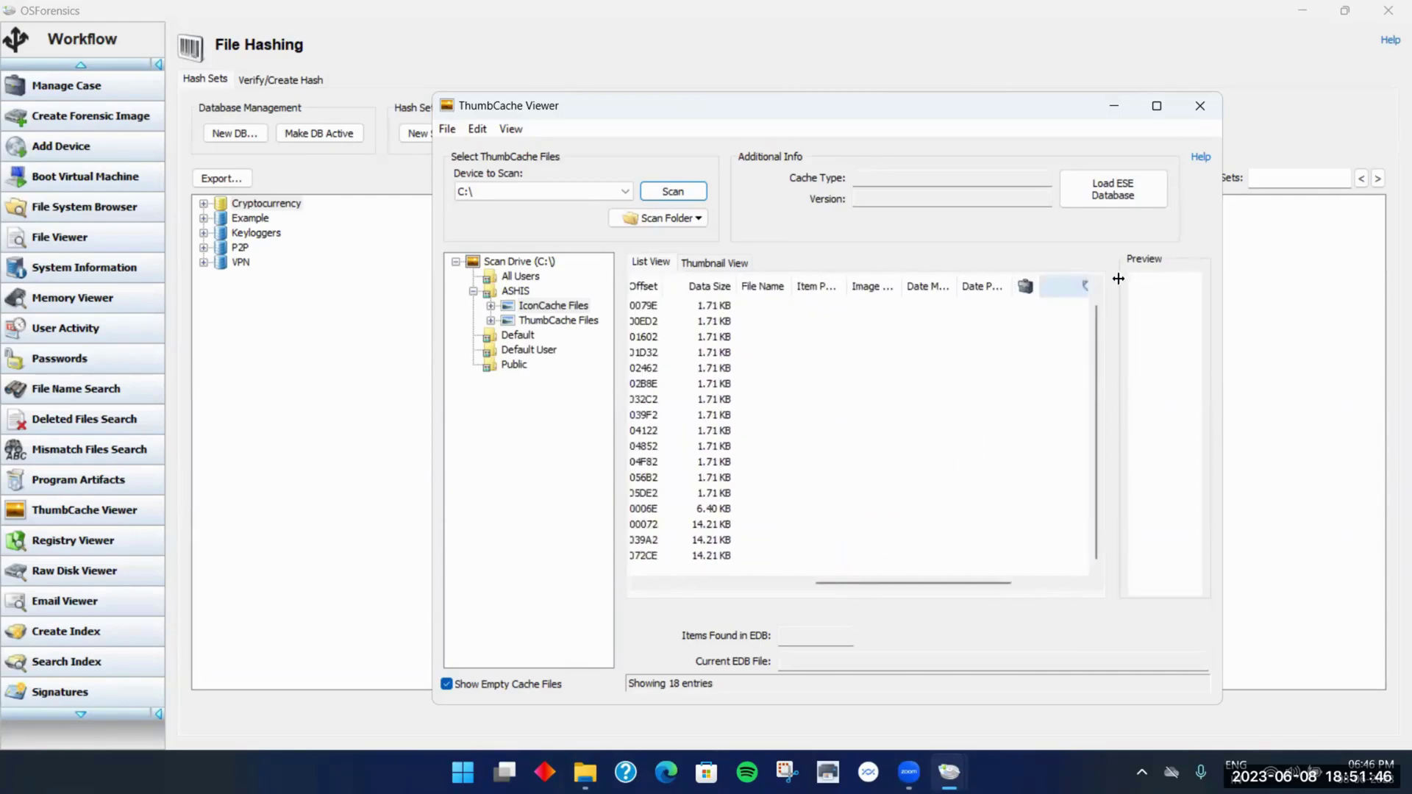
click(1156, 106)
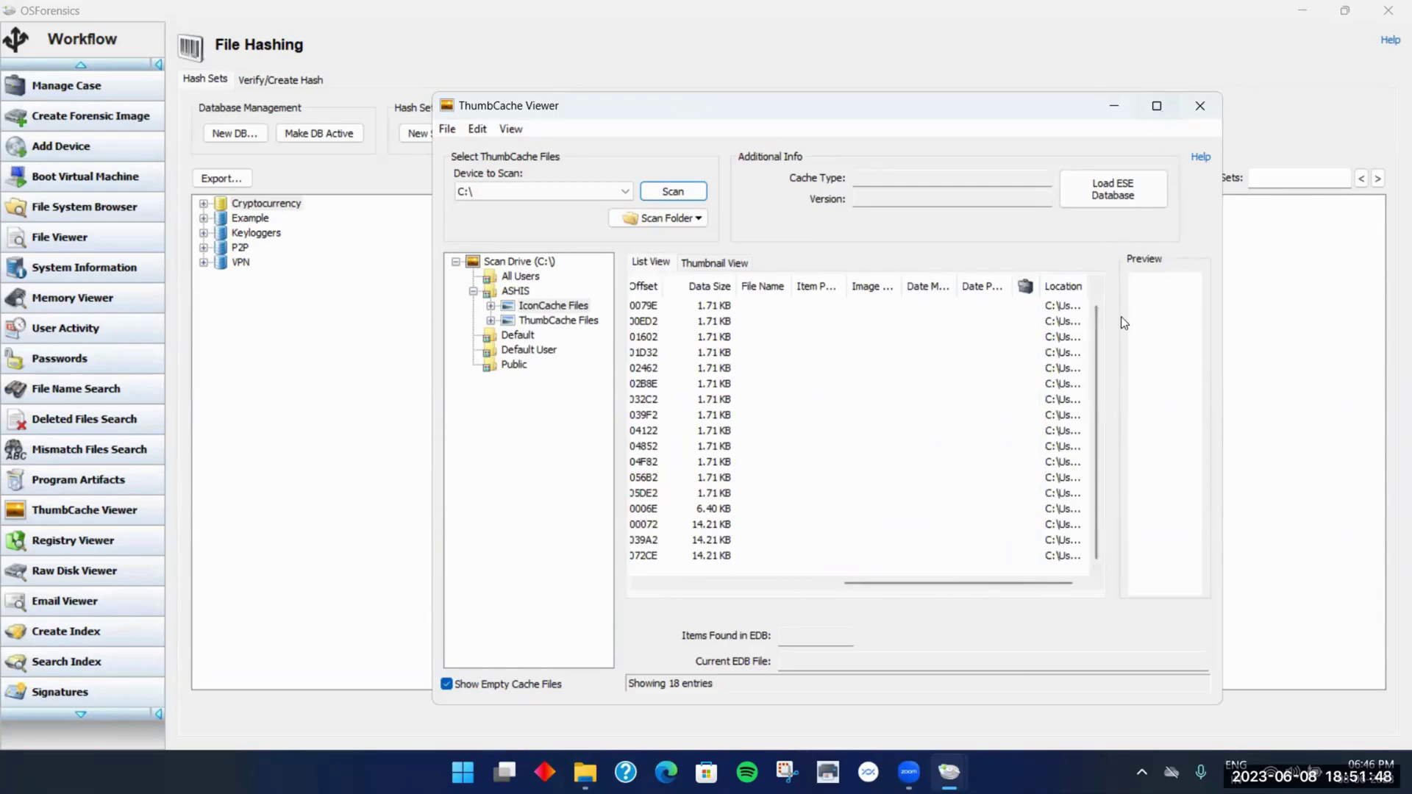
drag(1059, 187, 1359, 197)
scroll(1257, 599, right, 3)
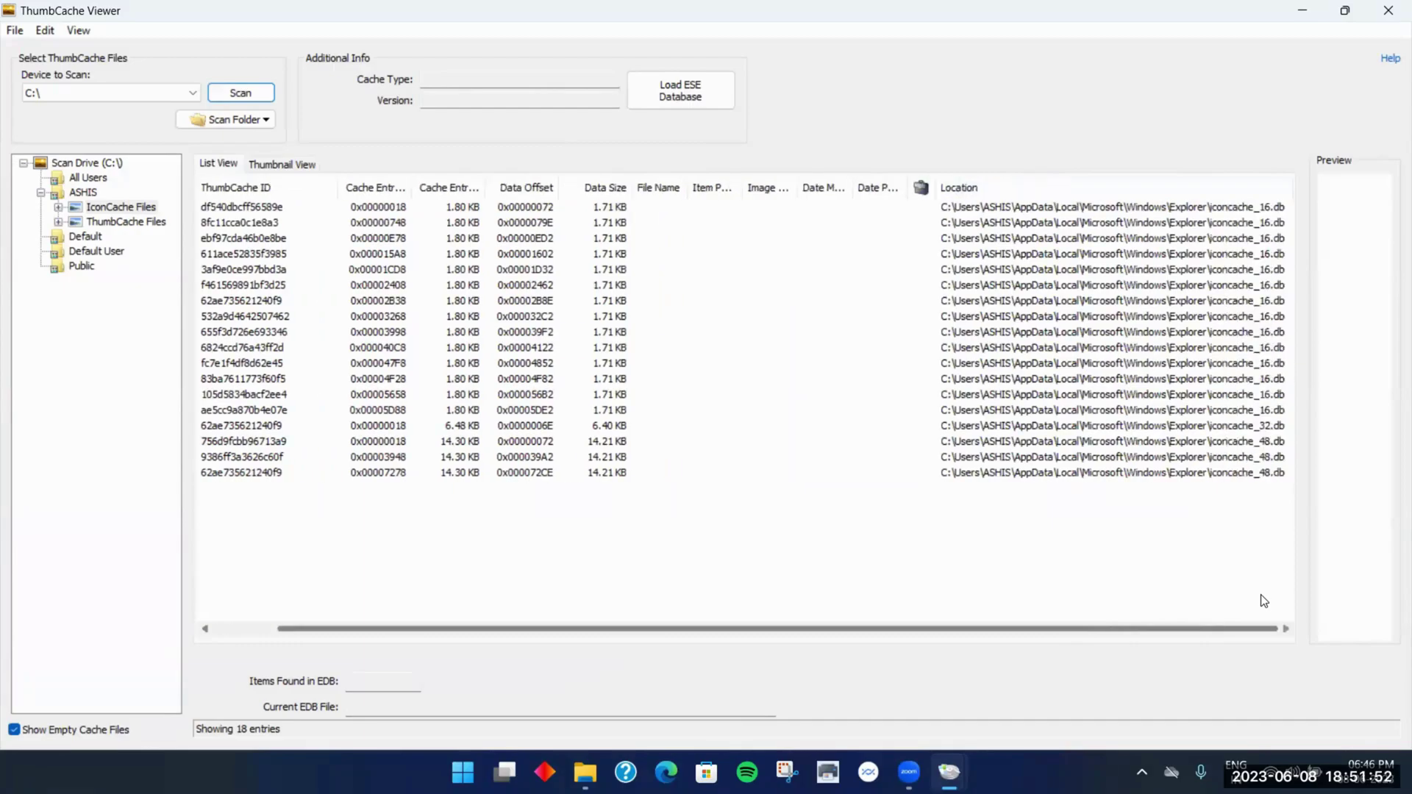
drag(1254, 596, 922, 612)
scroll(766, 612, left, 3)
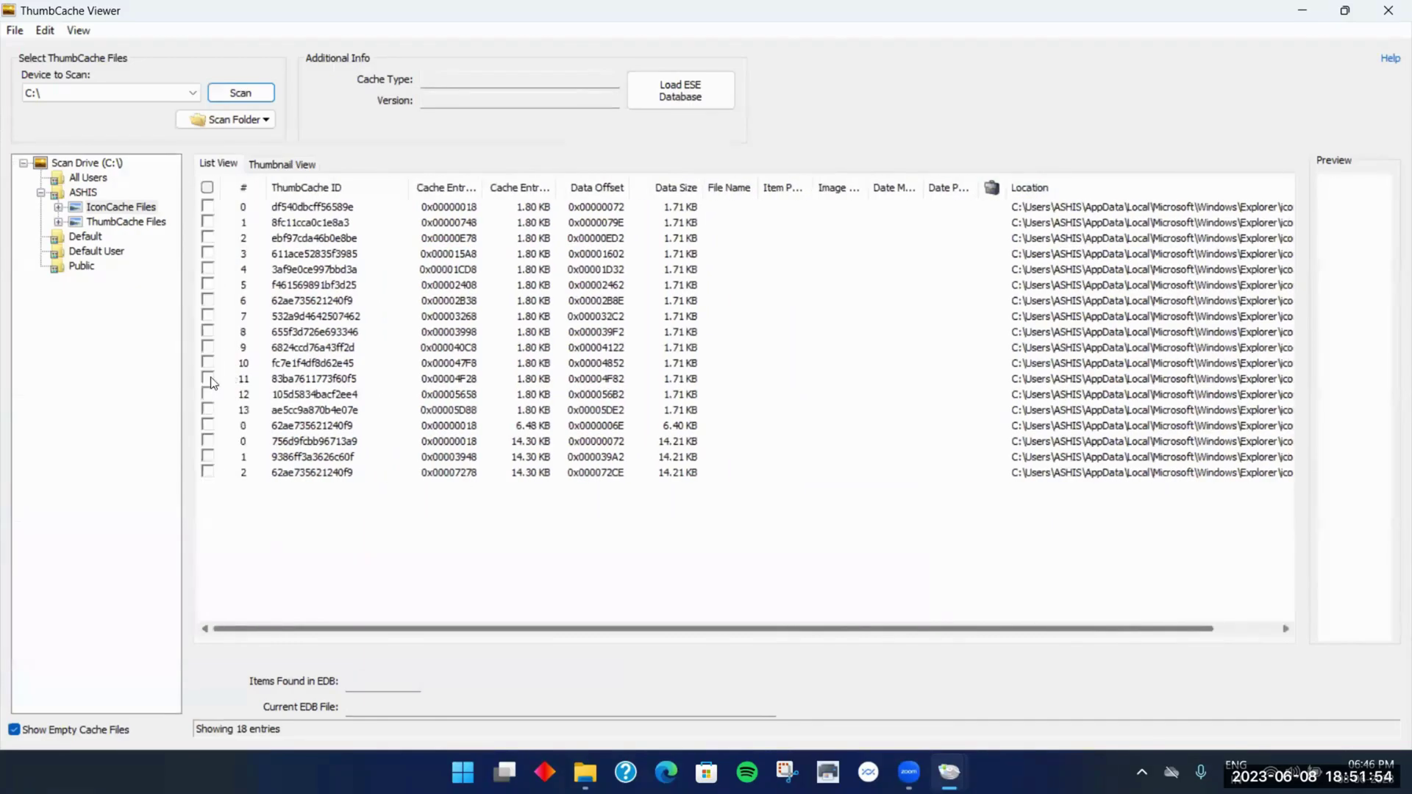
List the personal profile's ThumbCache Files and look through all entries with their sizes, offsets and locations
click(133, 222)
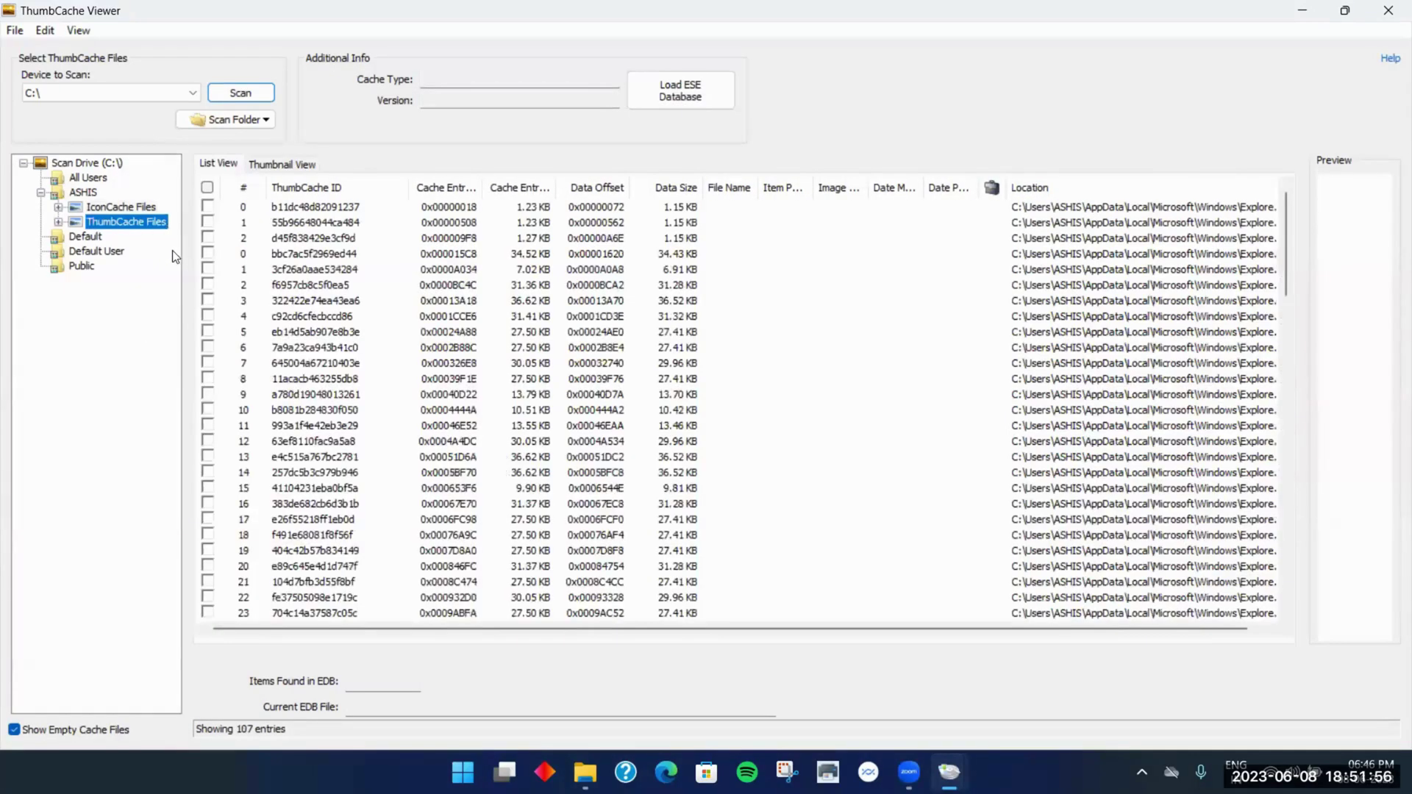
scroll(526, 467, down, 5)
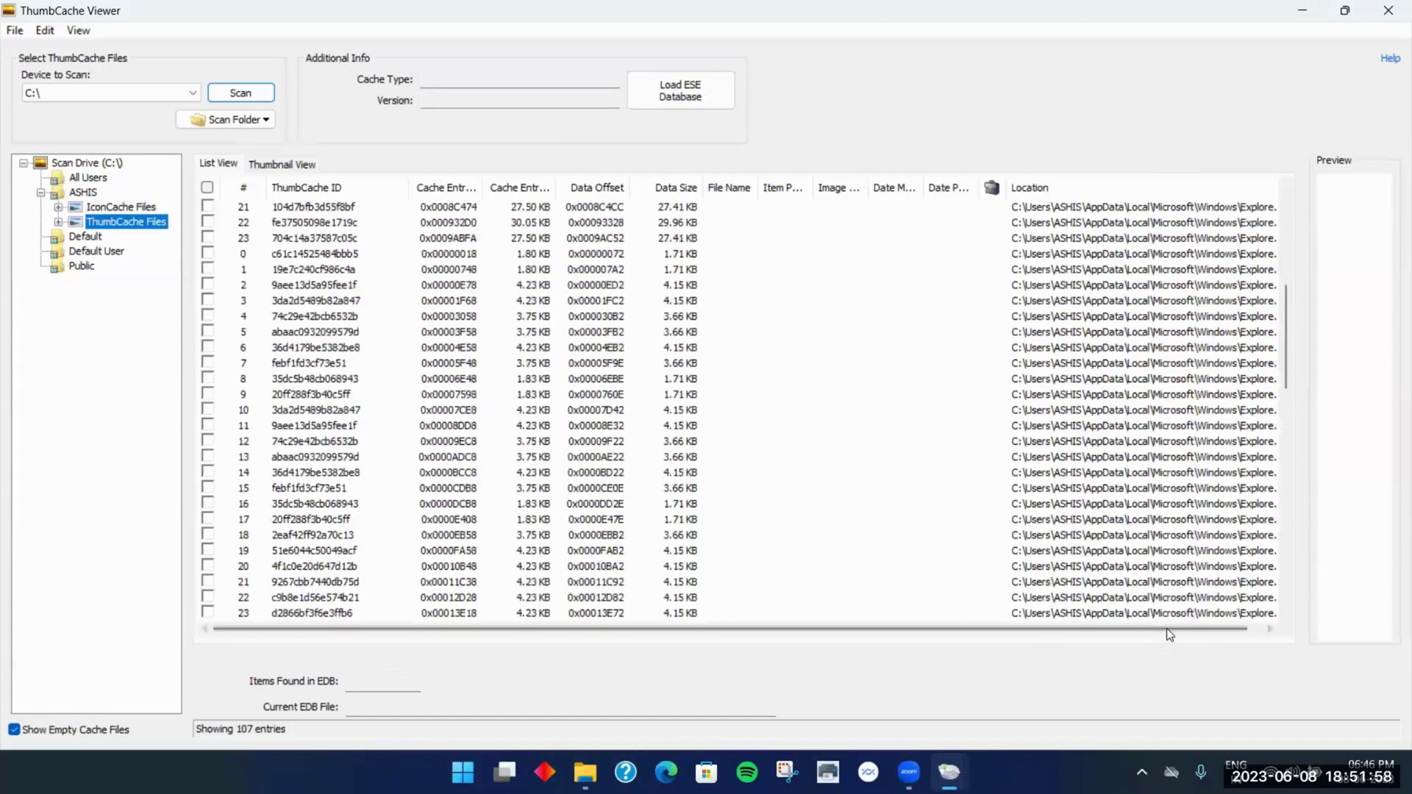
drag(1236, 628, 1254, 622)
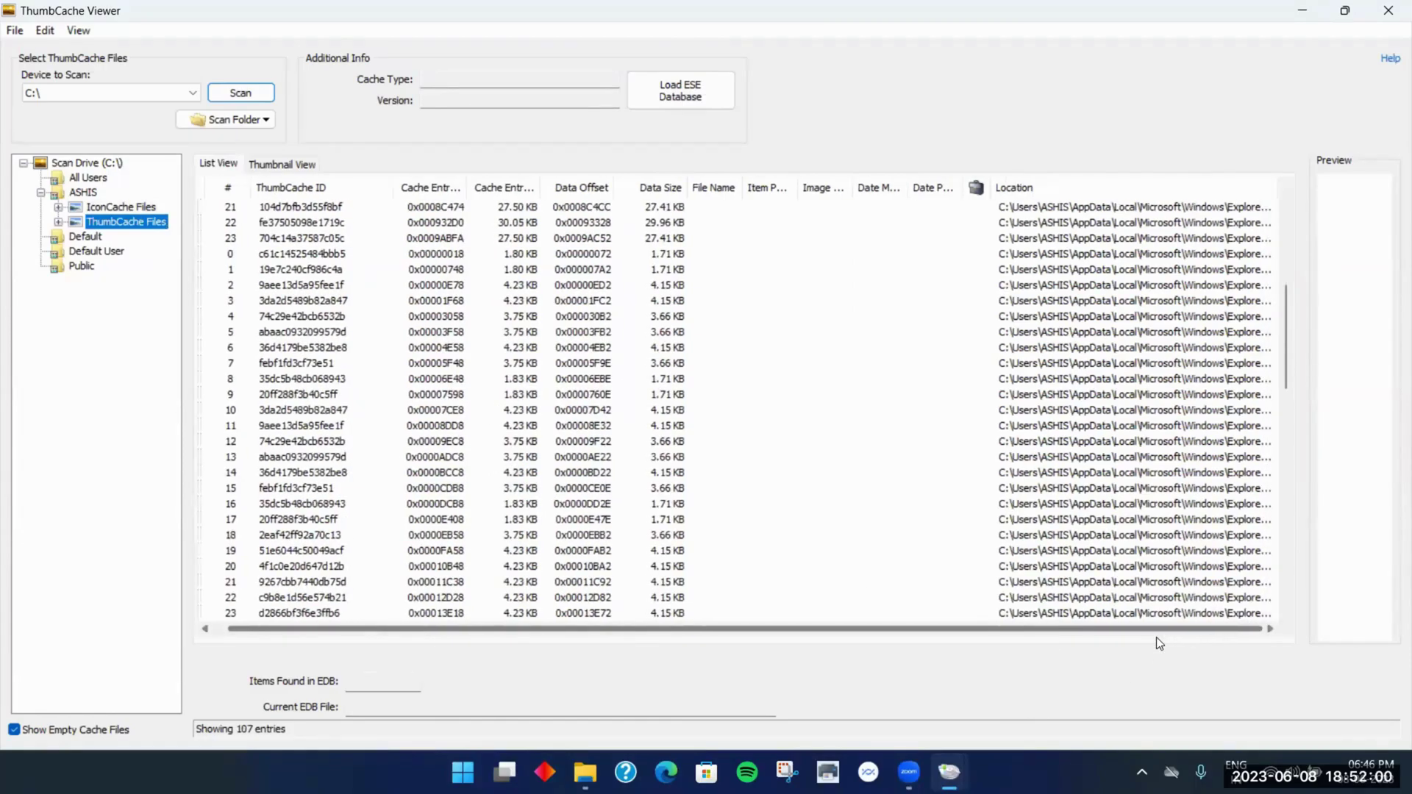
scroll(1155, 637, left, 2)
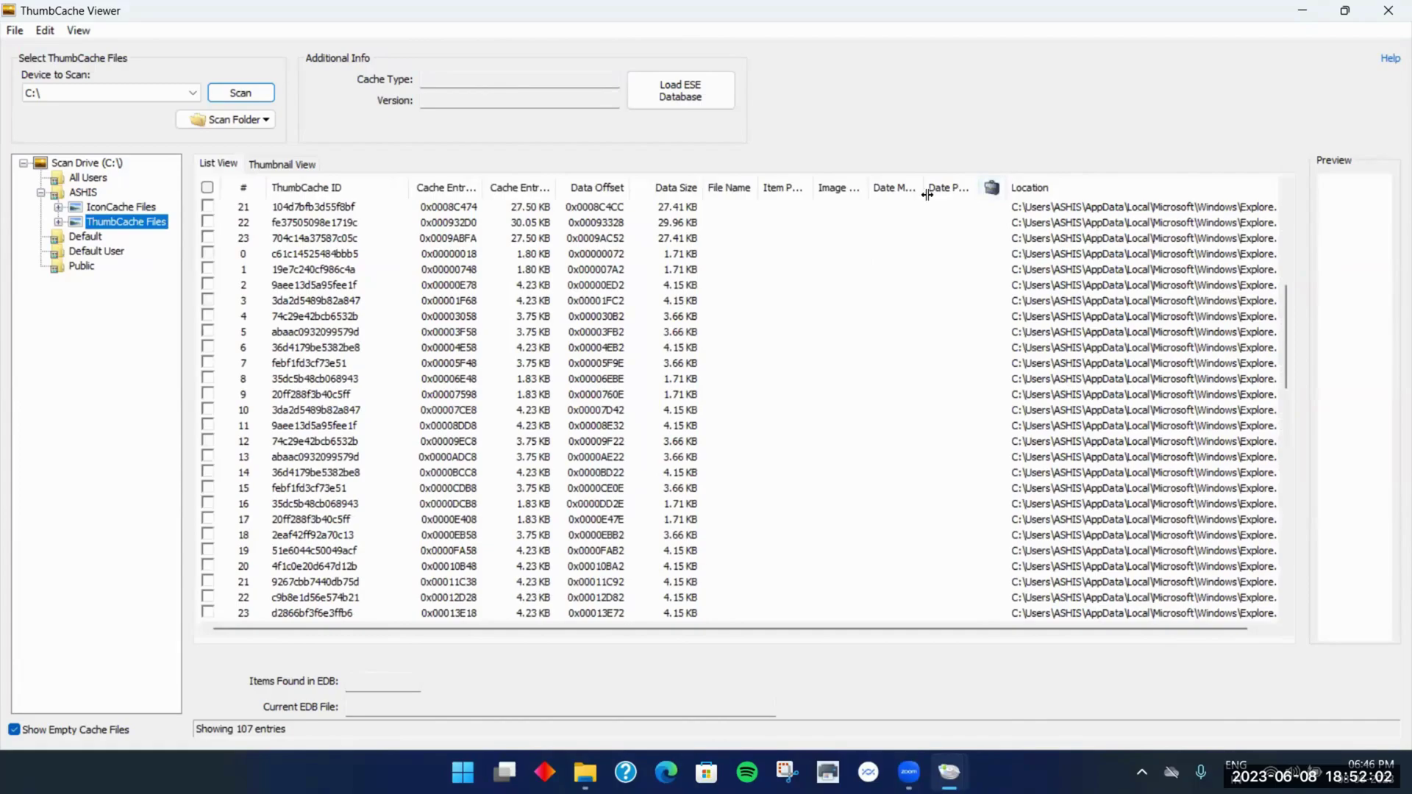
click(886, 563)
scroll(868, 561, down, 3)
scroll(859, 558, down, 14)
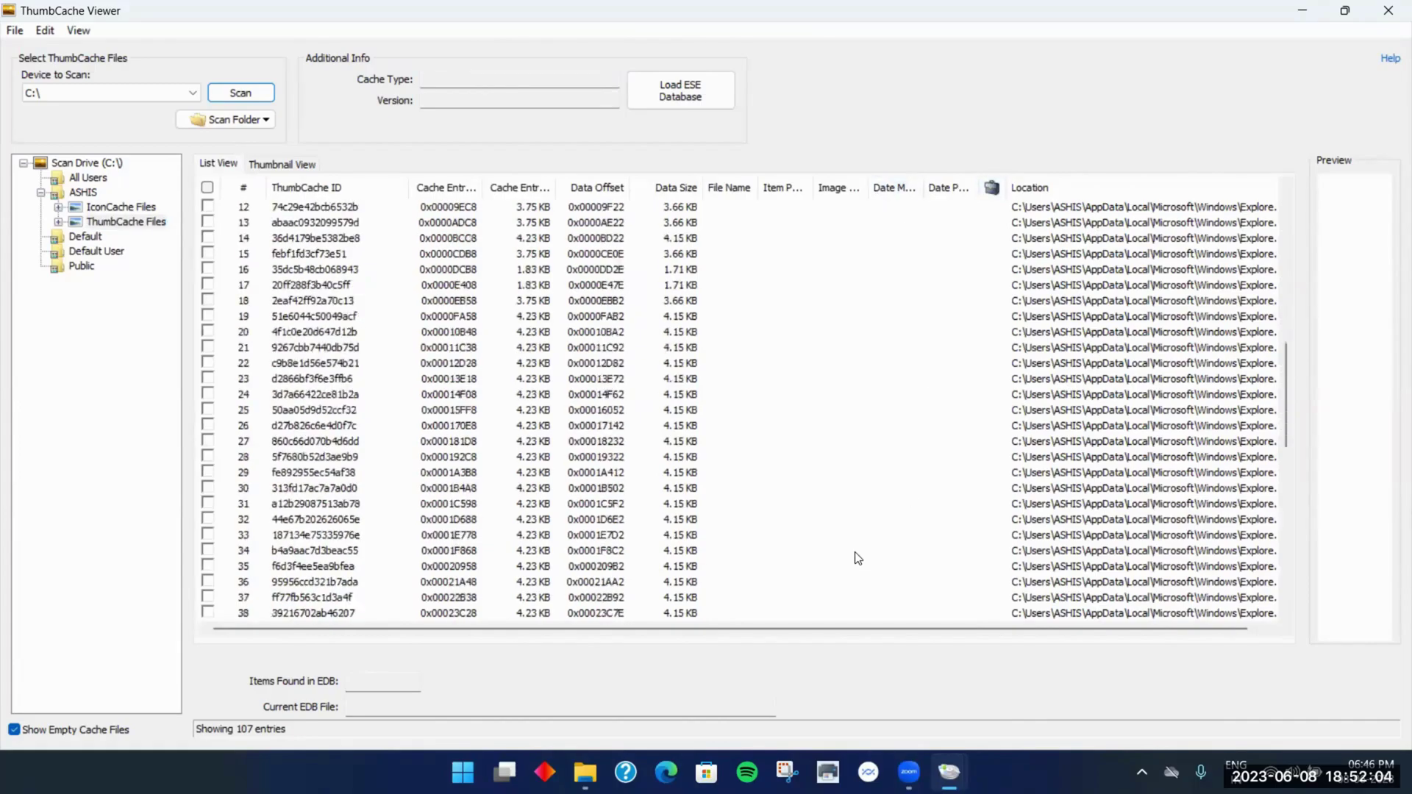
scroll(834, 546, up, 13)
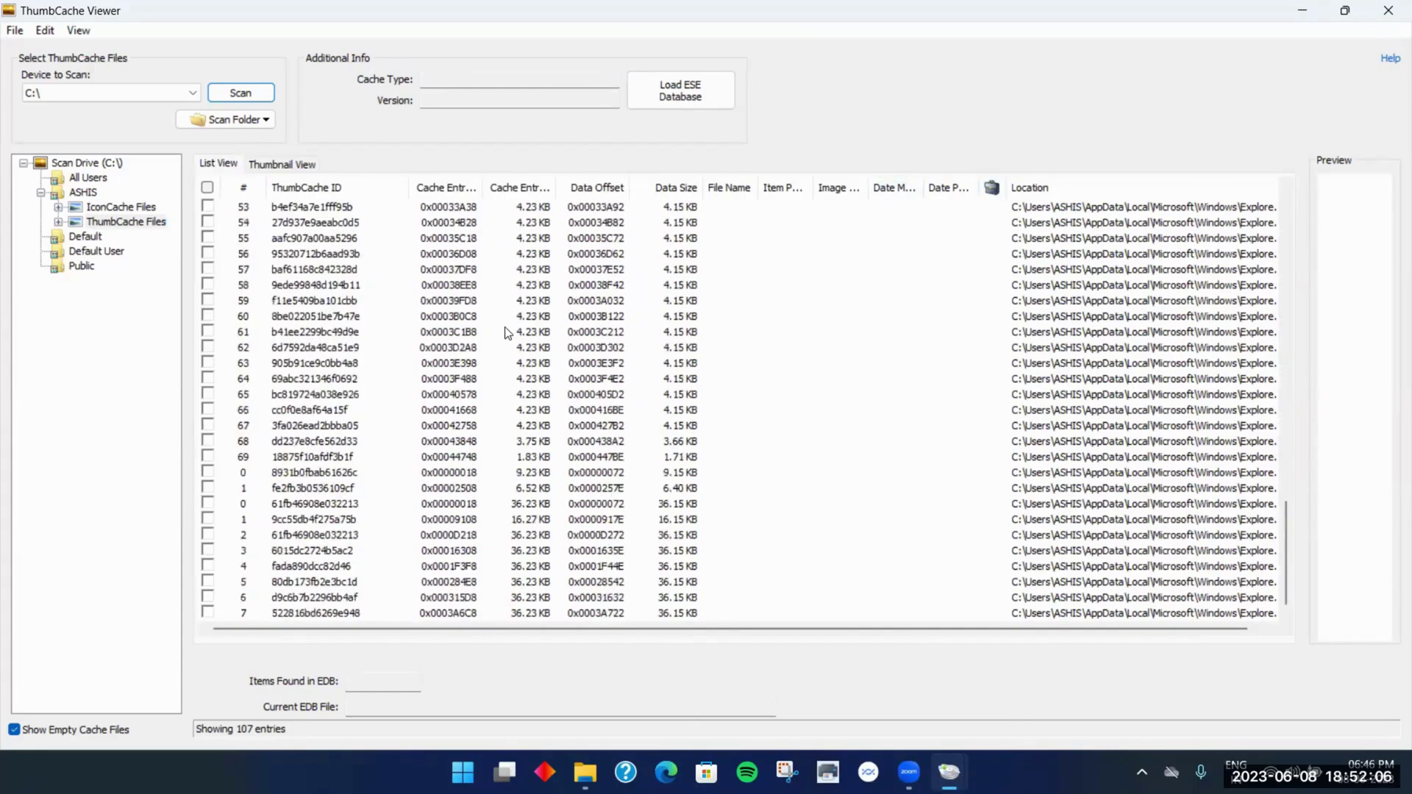
scroll(621, 219, up, 5)
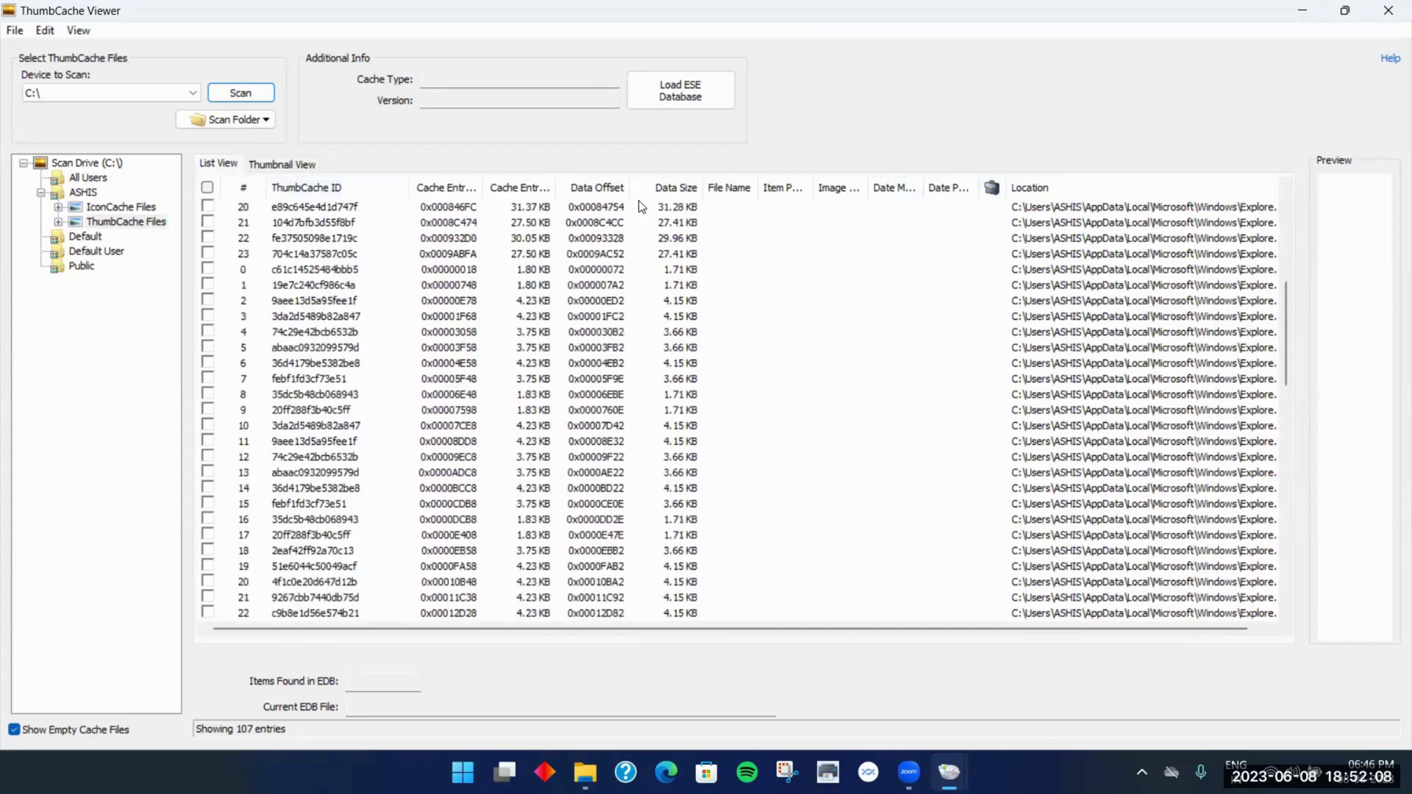
scroll(756, 191, up, 6)
scroll(756, 187, up, 3)
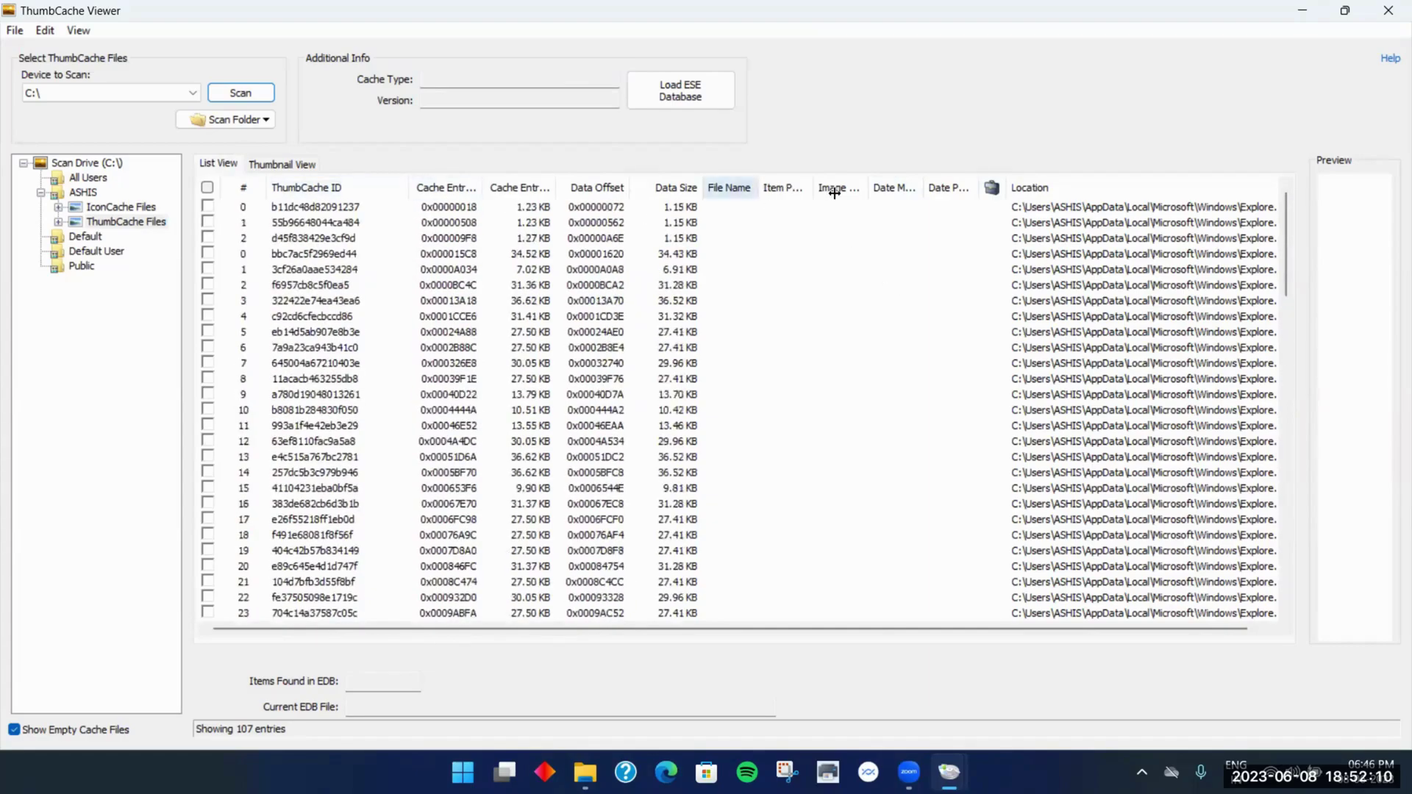
Widen the File Name, Item Path Display, Image Size and Date Modified columns, and preview the second ThumbCache entry
drag(756, 187, 941, 187)
drag(1079, 184, 1142, 184)
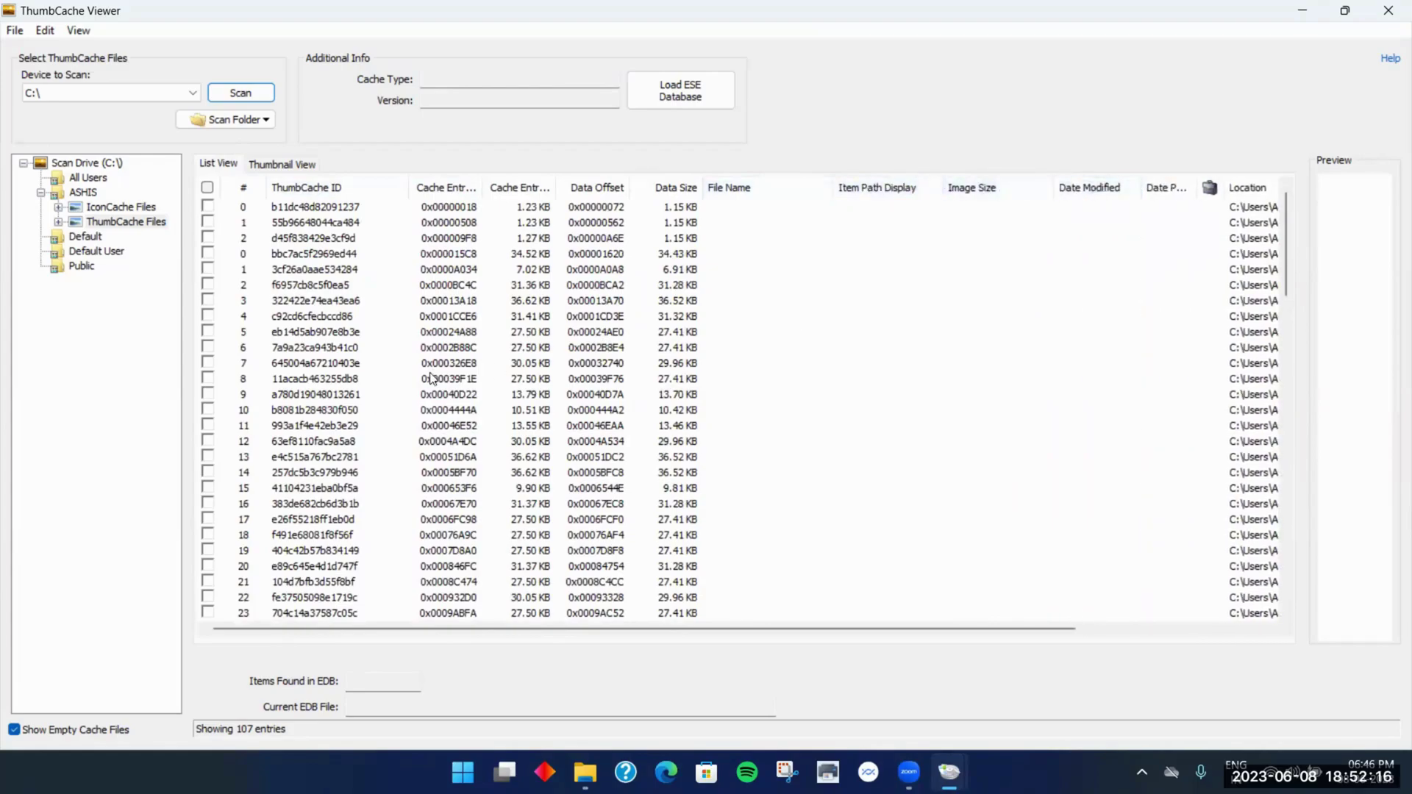
click(321, 228)
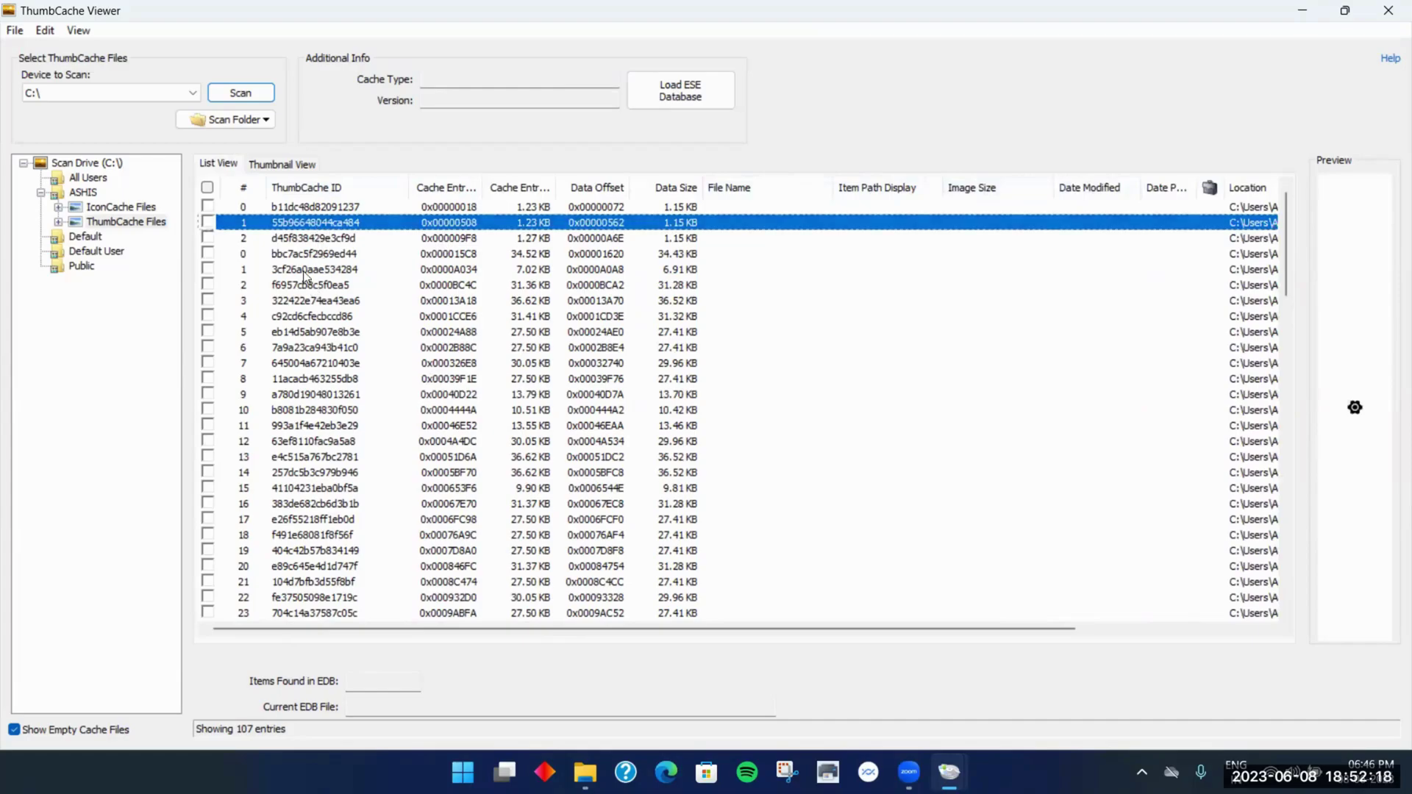
Check the Default, Default User, Public, All Users and personal profile folders for cache entries
click(99, 238)
click(101, 257)
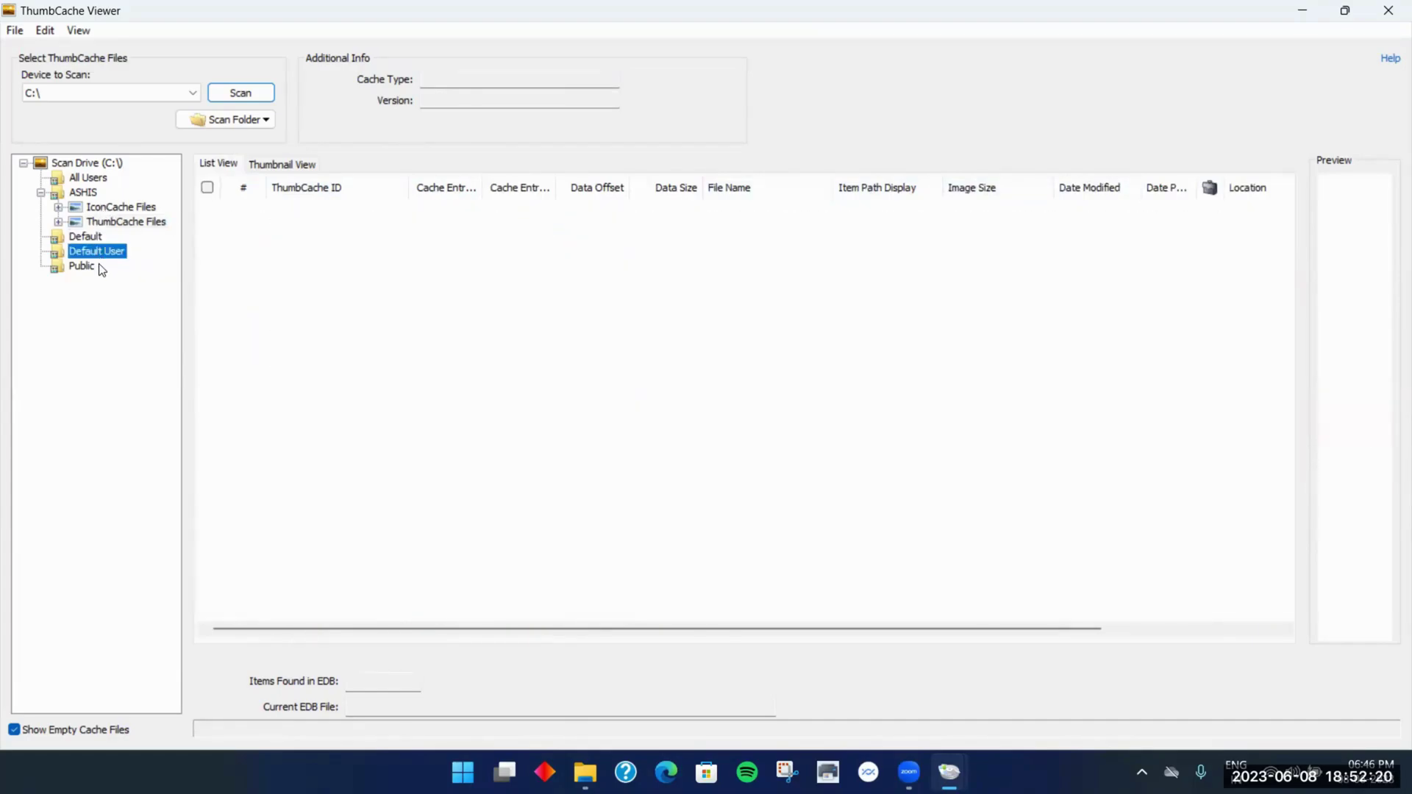
click(93, 267)
click(103, 181)
click(103, 194)
Scan the Z:\ drive for thumbnail cache files and select its scan result
click(164, 93)
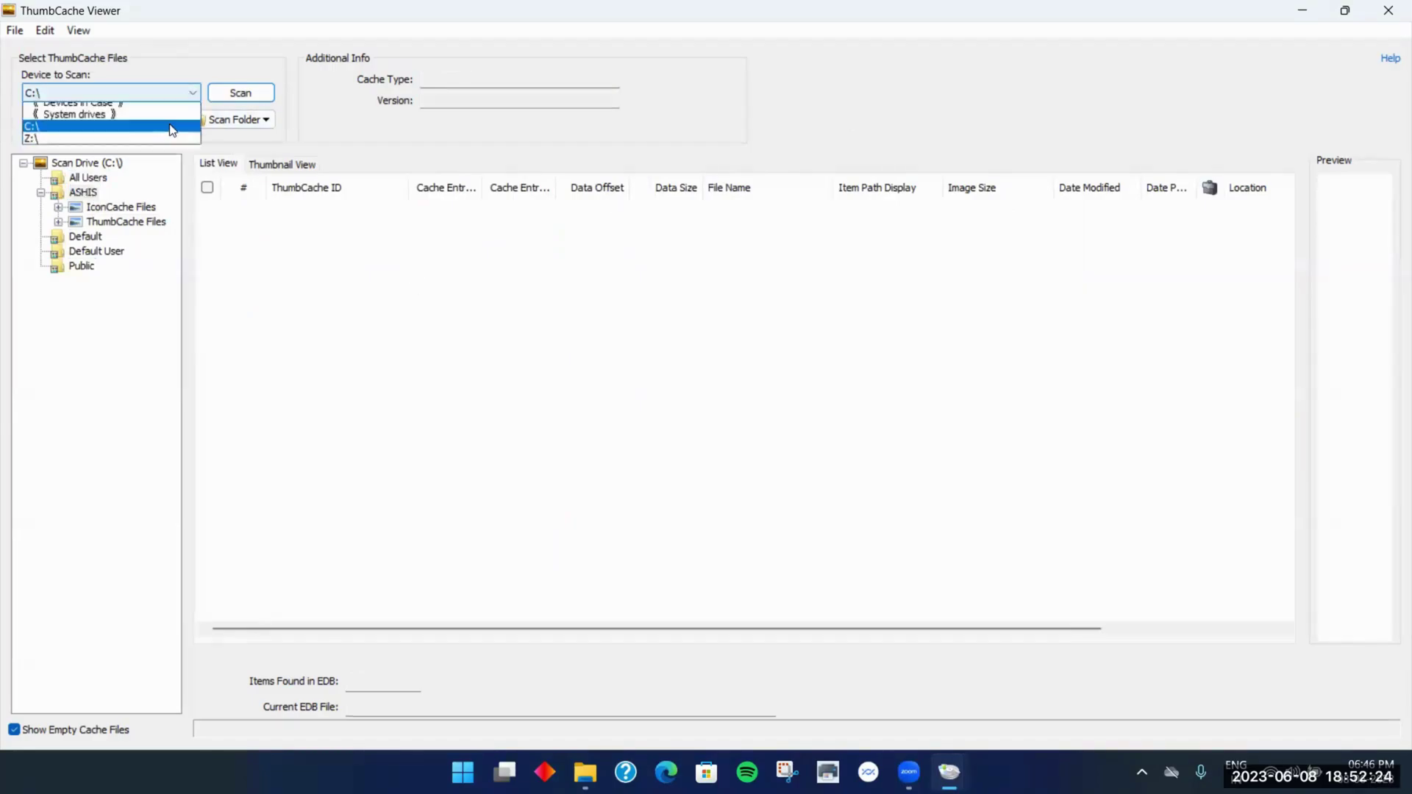
click(176, 135)
click(219, 92)
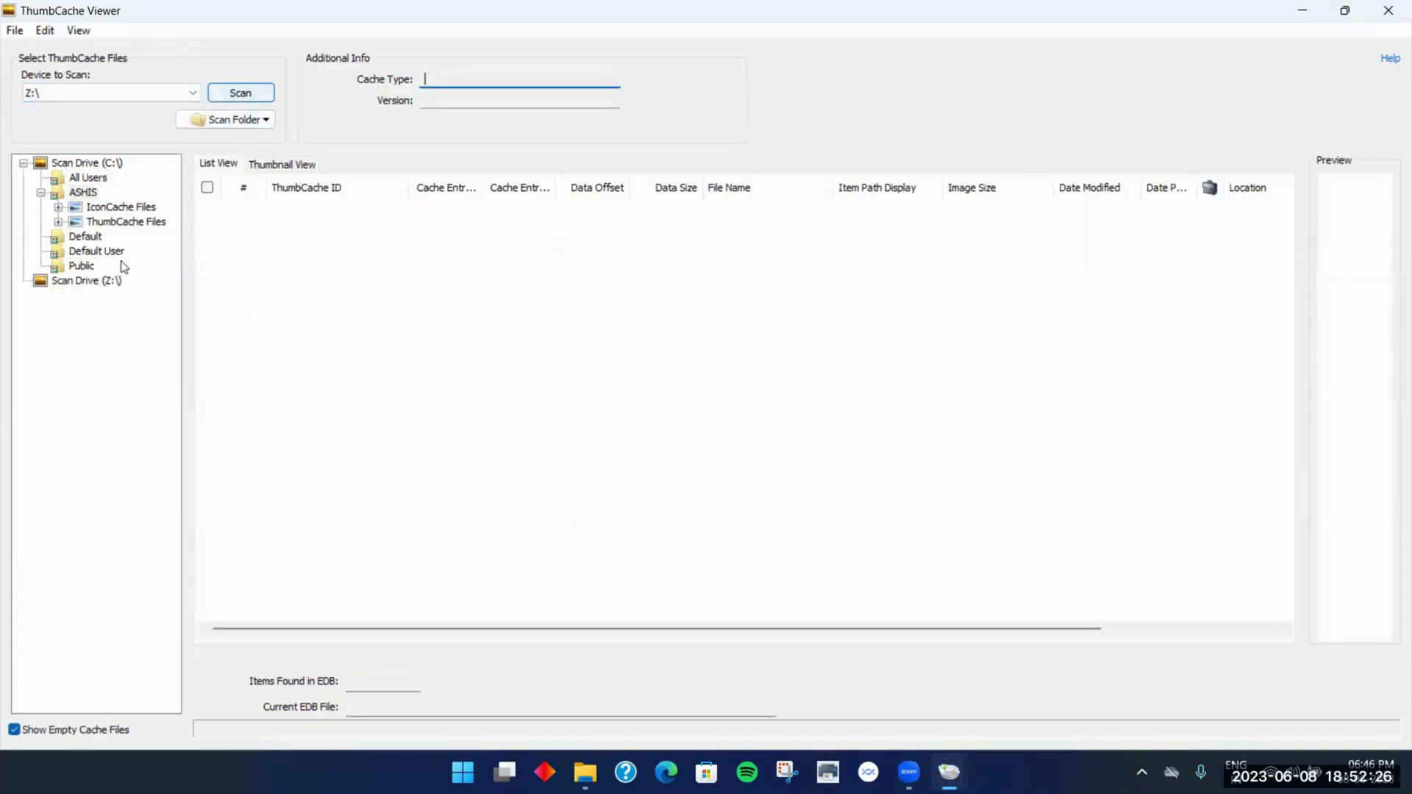
click(76, 281)
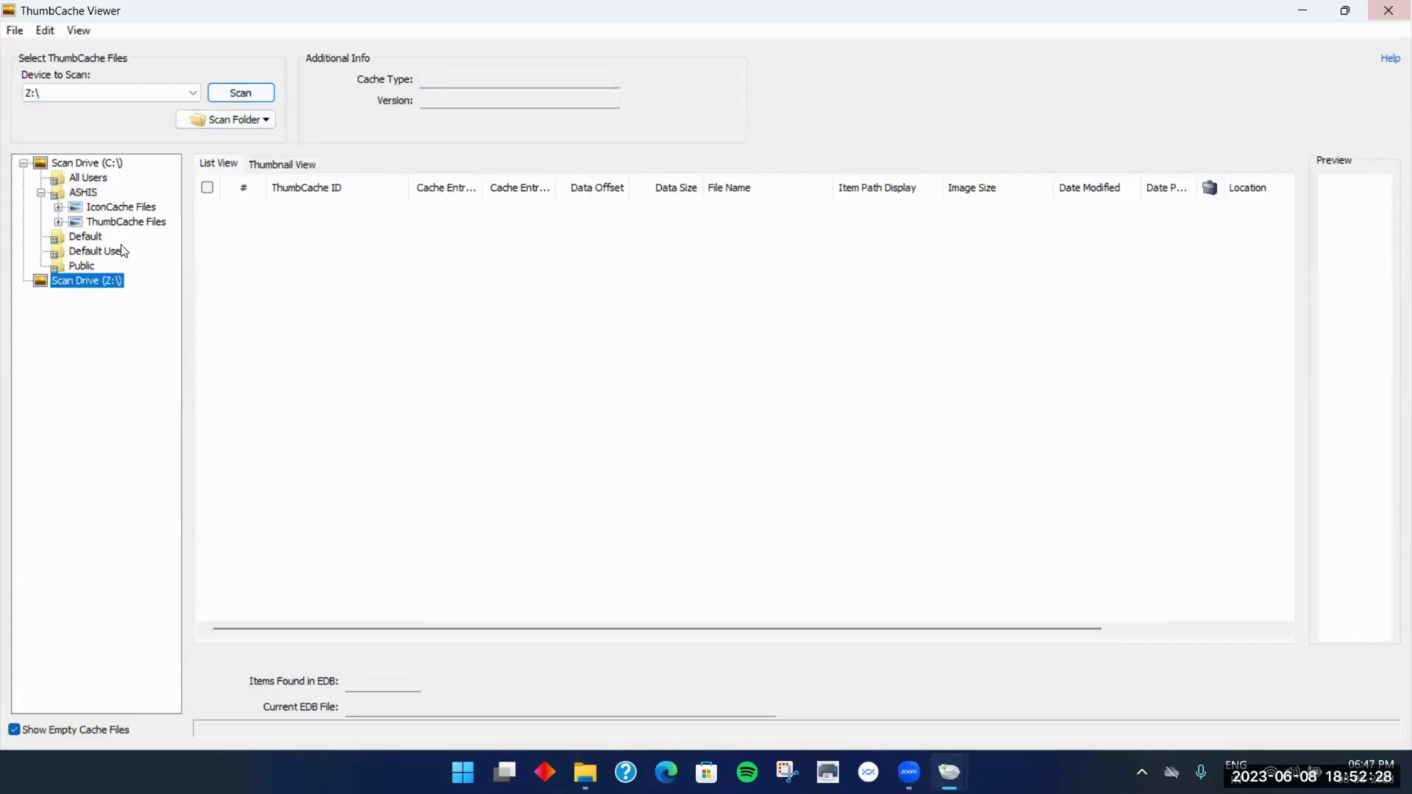
Close the ThumbCache Viewer after reselecting the C:\ ThumbCache Files, and look over the workflow module list
click(137, 223)
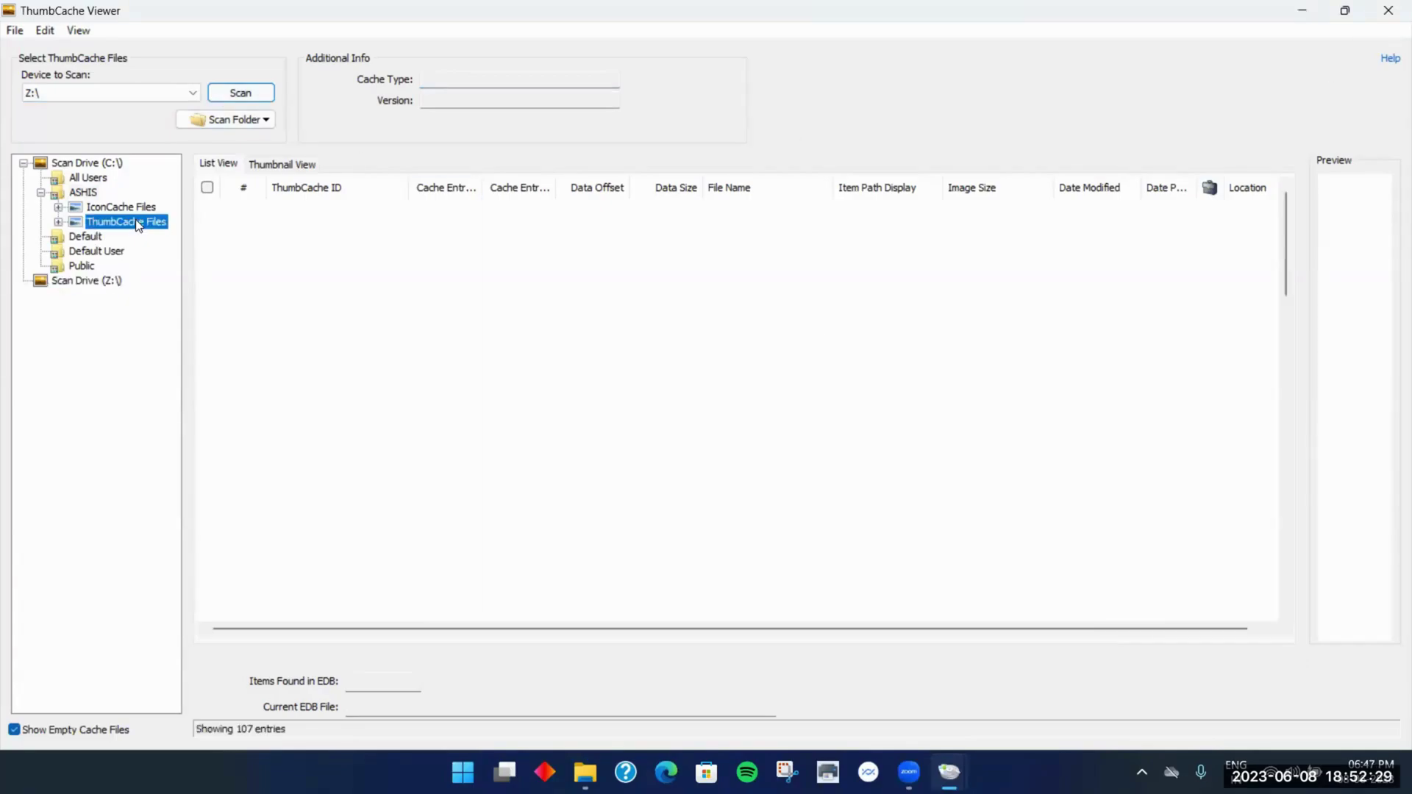
click(1387, 10)
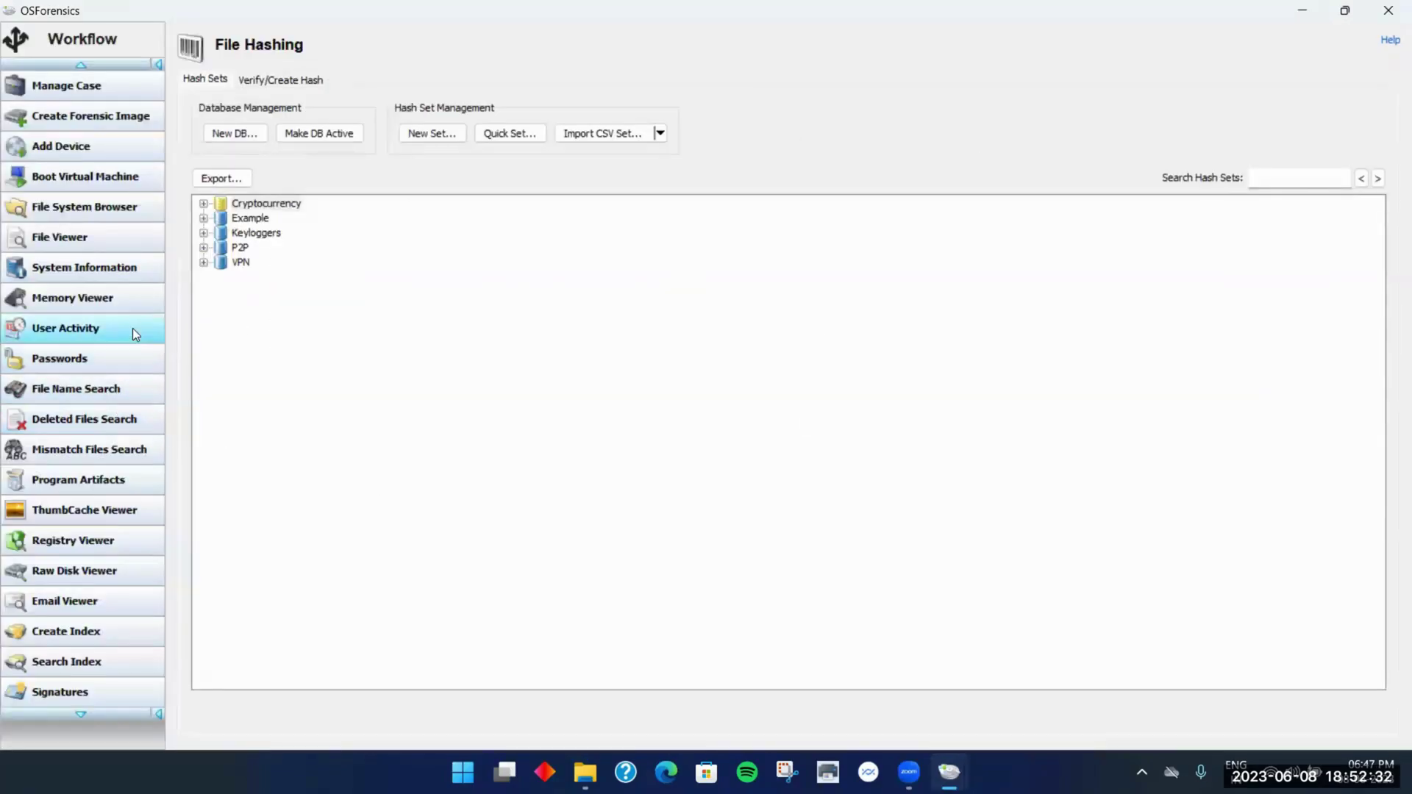
scroll(153, 331, down, 2)
scroll(152, 317, up, 4)
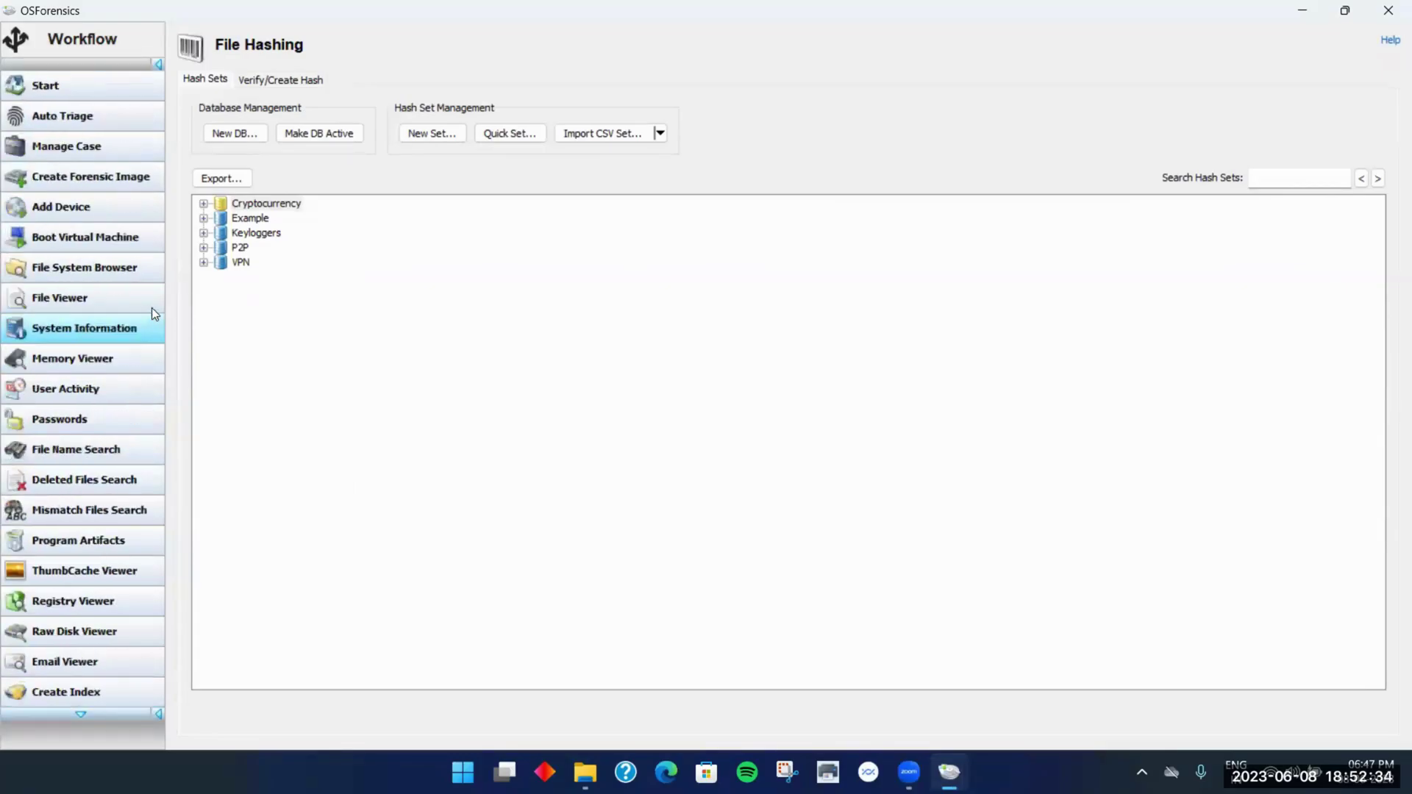
Return to the System Information module and select the Network Info (Registry) command
scroll(135, 394, down, 5)
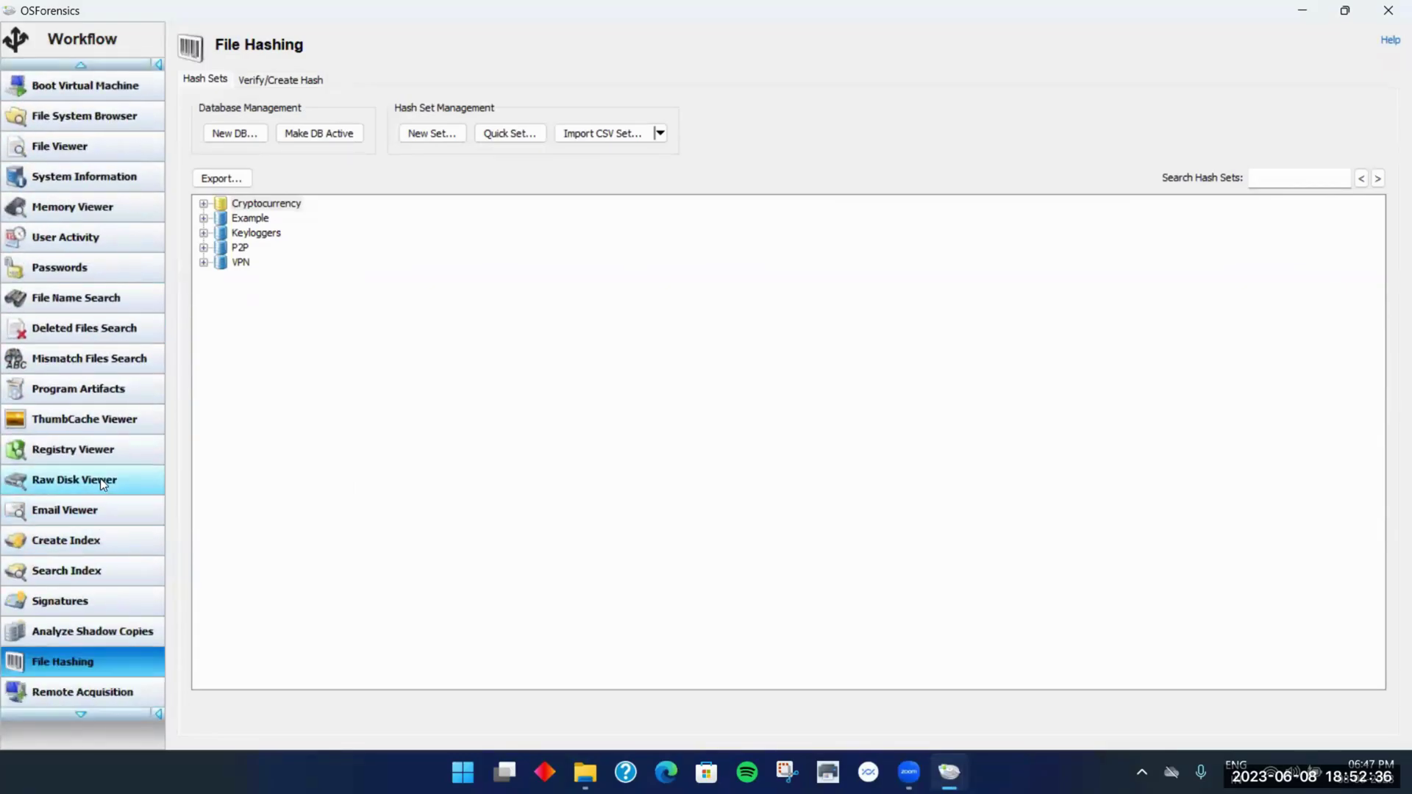
scroll(110, 294, up, 2)
click(123, 236)
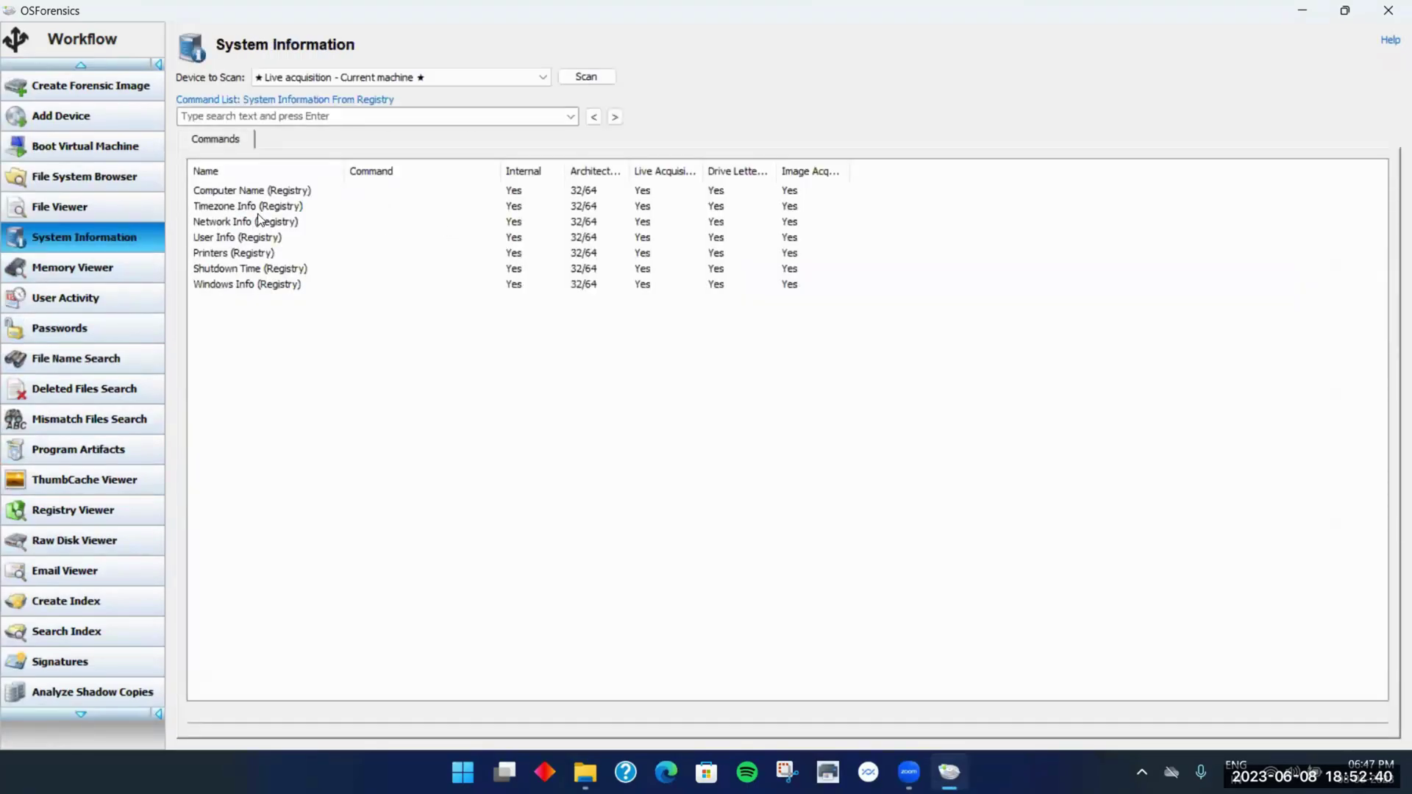
click(245, 225)
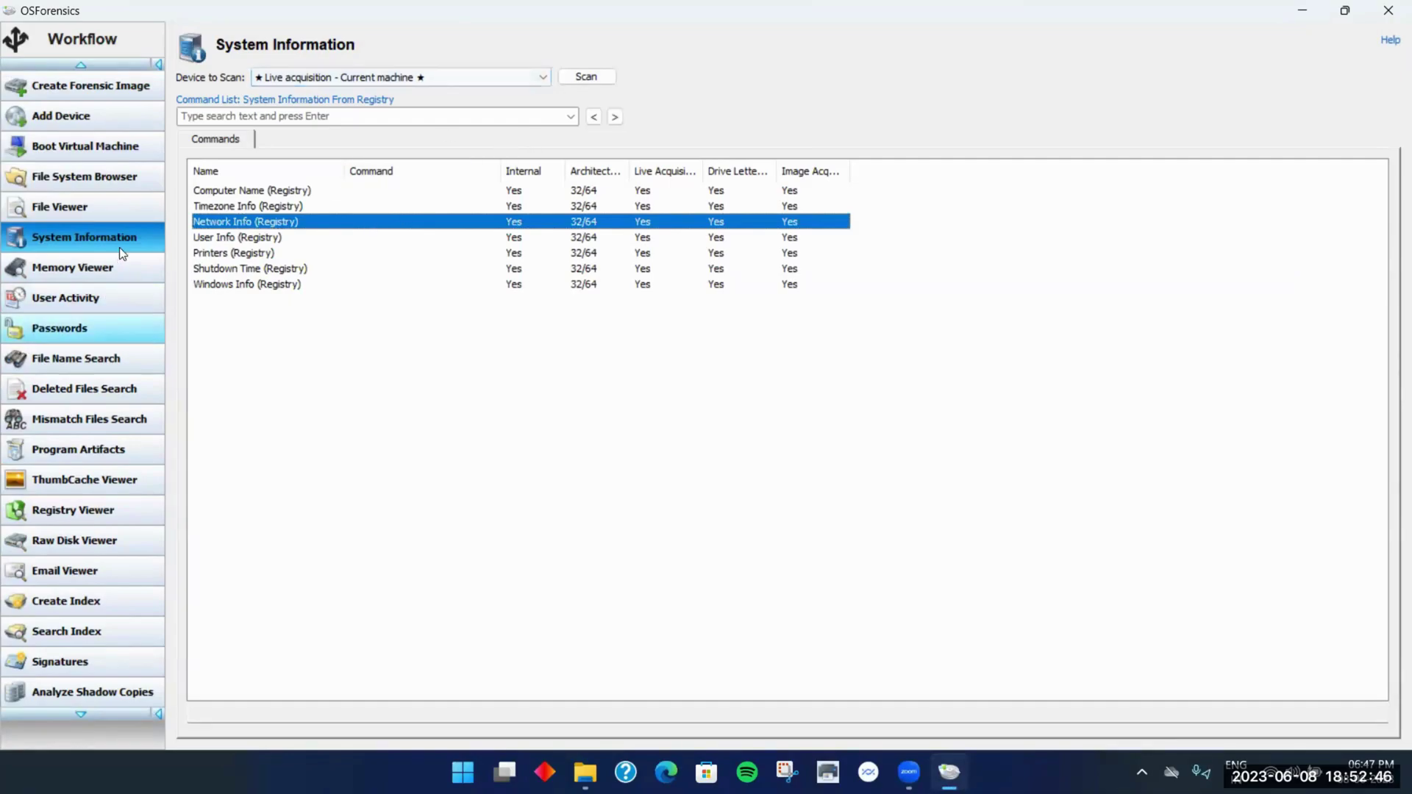
Open the User Activity module and display the WLAN entries with their saved network details
click(94, 297)
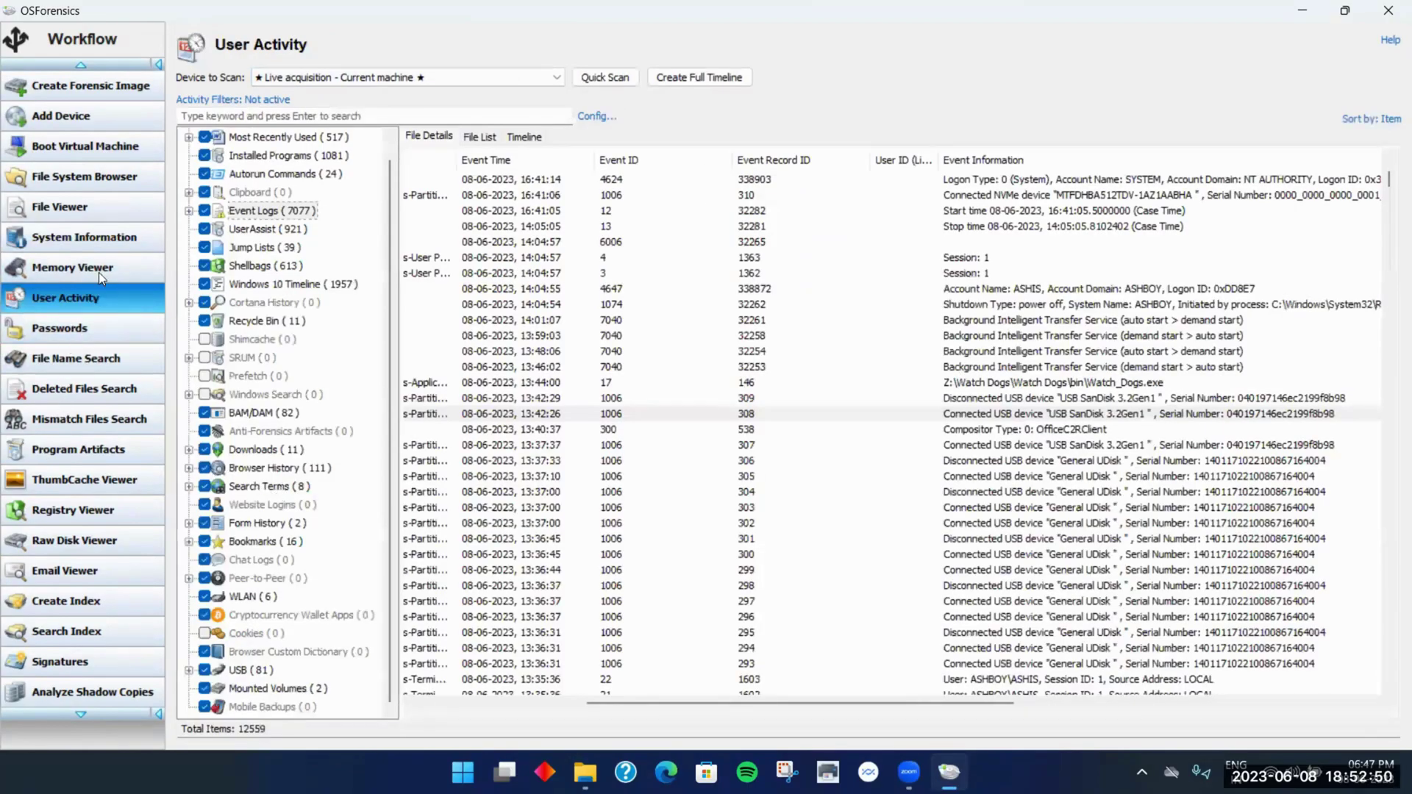
click(87, 67)
click(88, 66)
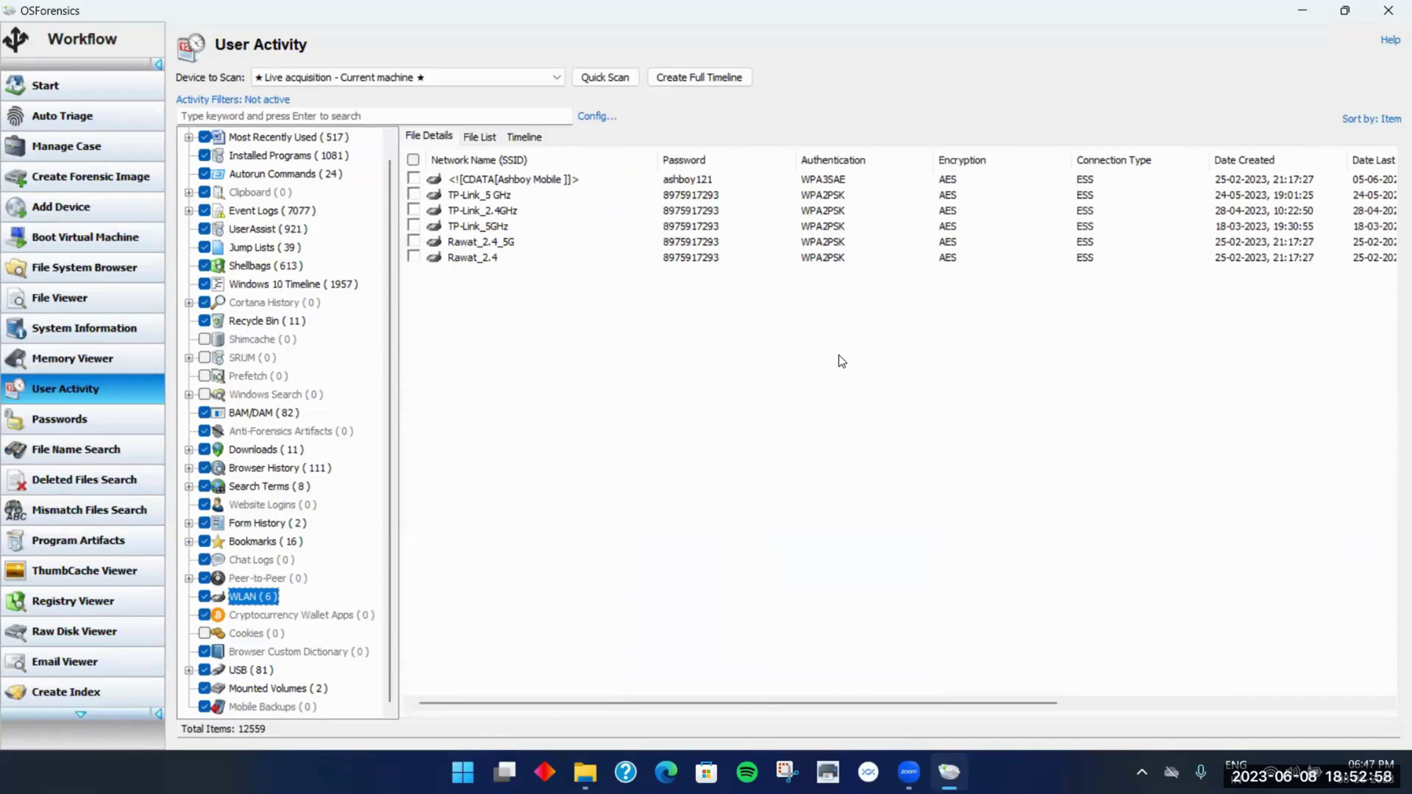
click(811, 205)
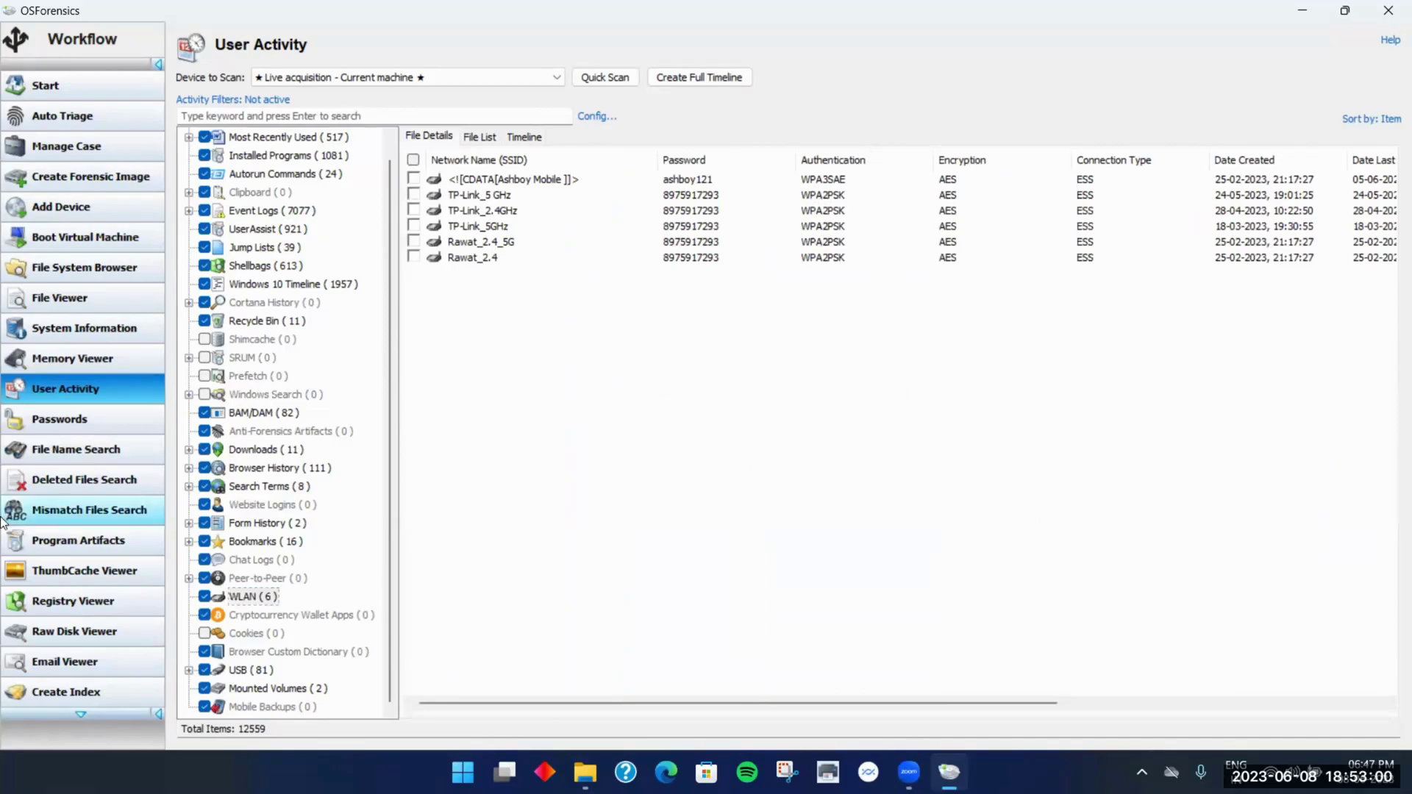
Look over the full workflow module list and the activity categories, and close OSForensics
scroll(98, 462, down, 4)
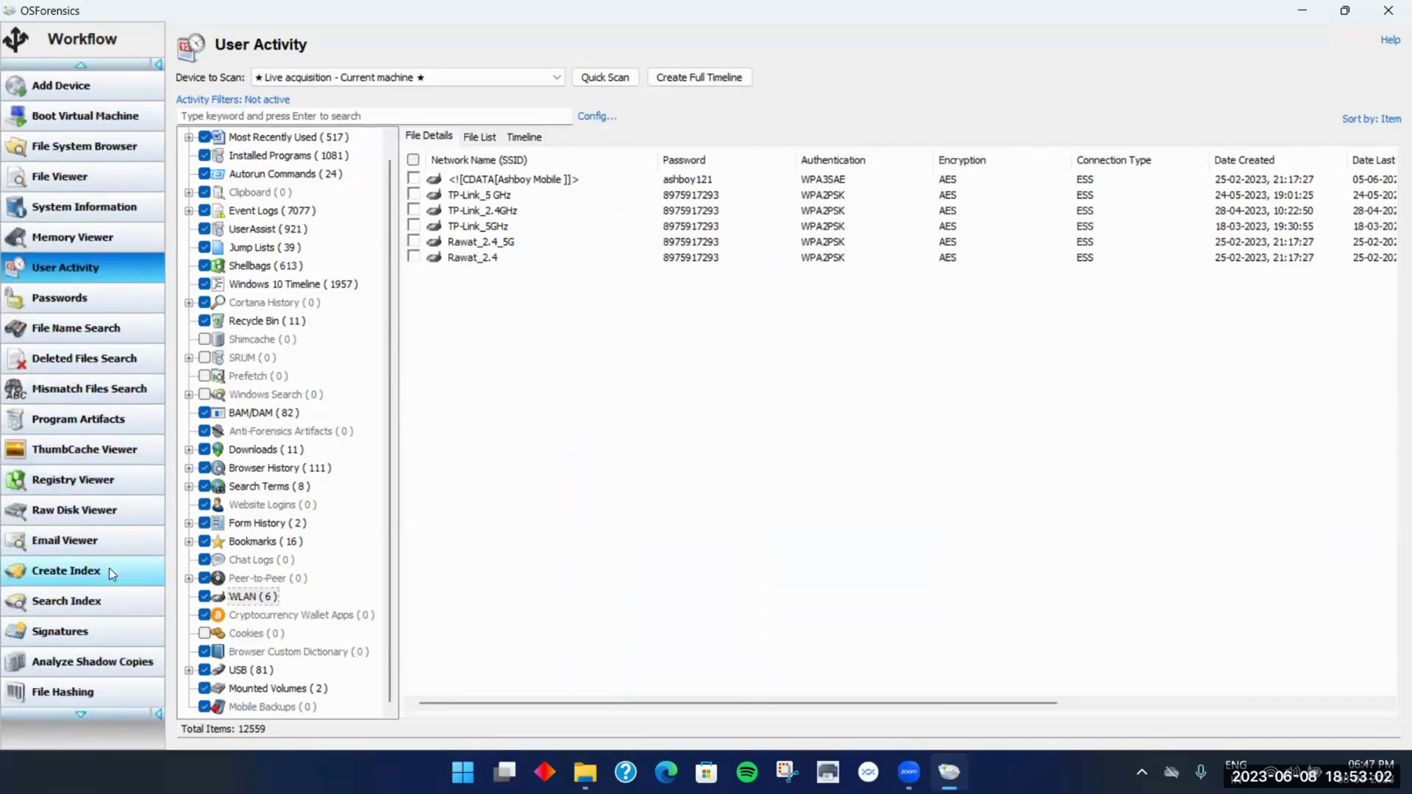
scroll(117, 519, down, 1)
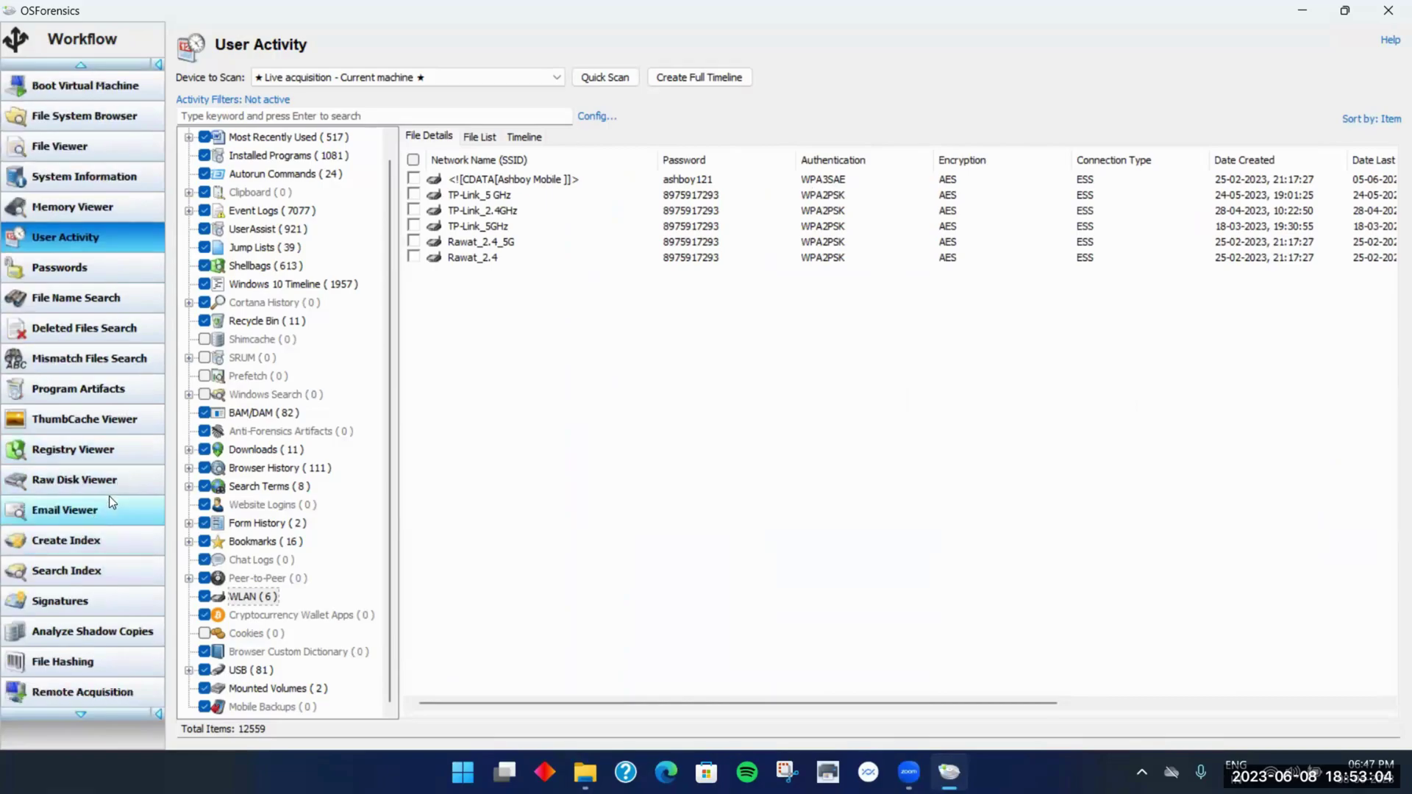
scroll(107, 523, down, 1)
scroll(101, 597, down, 2)
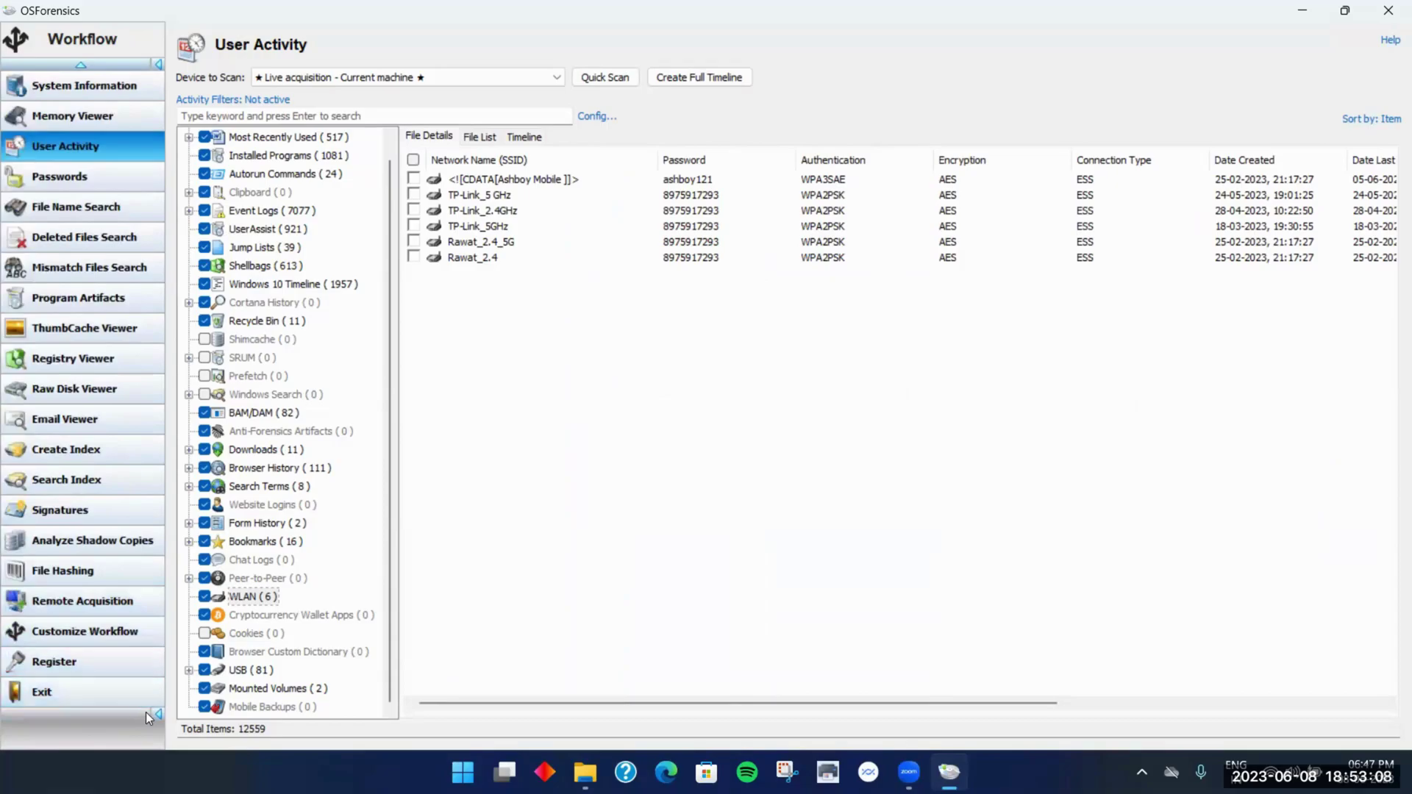
scroll(131, 467, up, 8)
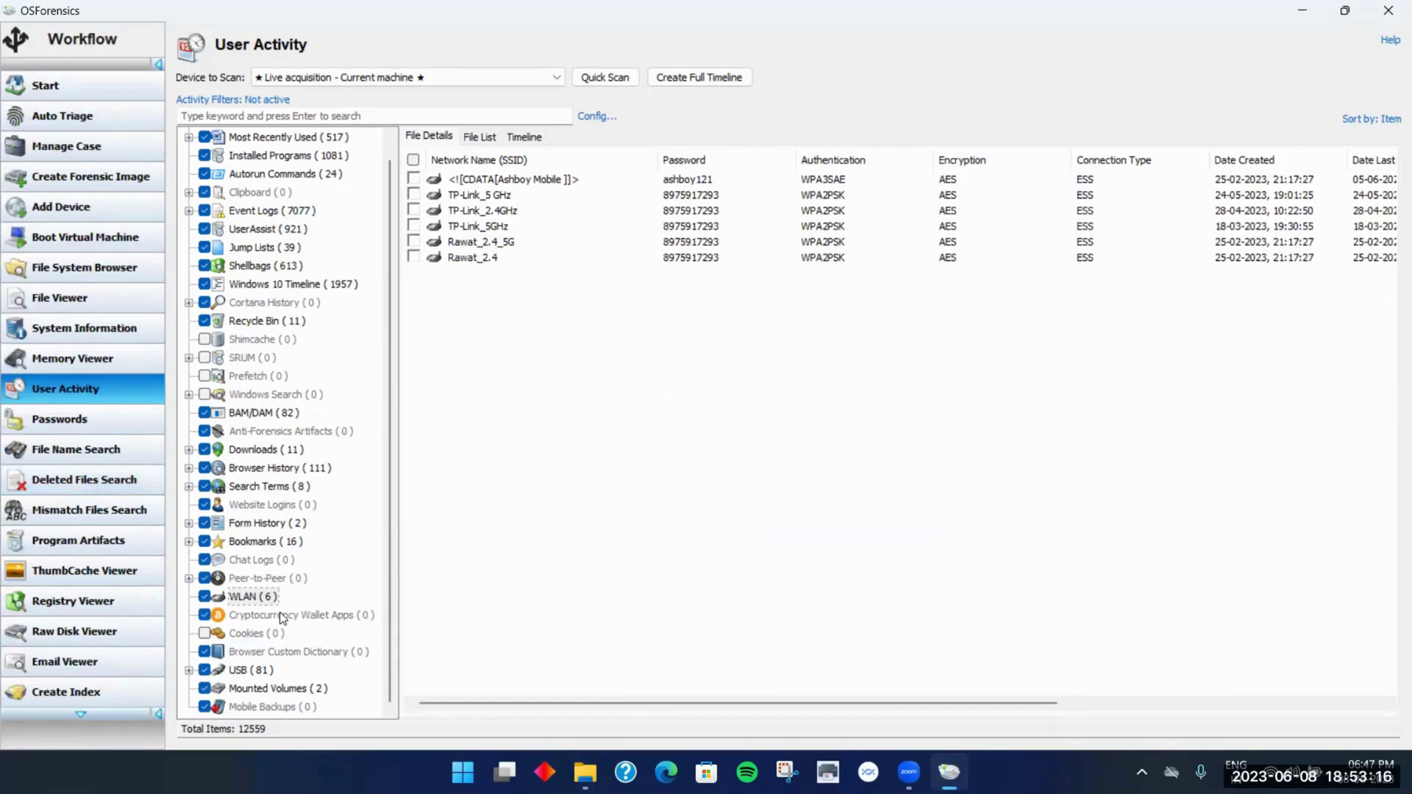
scroll(282, 618, up, 1)
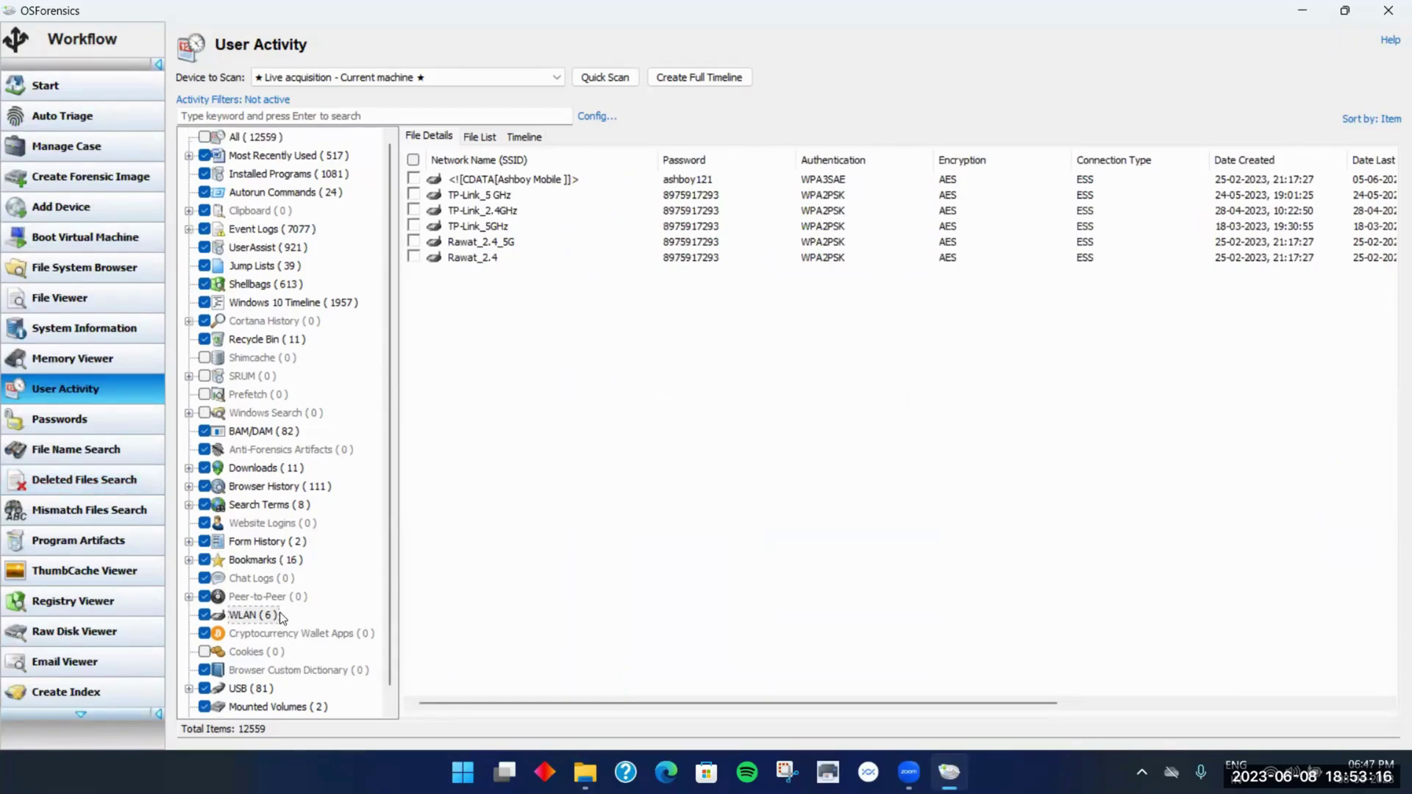
click(1389, 10)
click(702, 450)
right_click(697, 206)
right_click(700, 206)
click(751, 291)
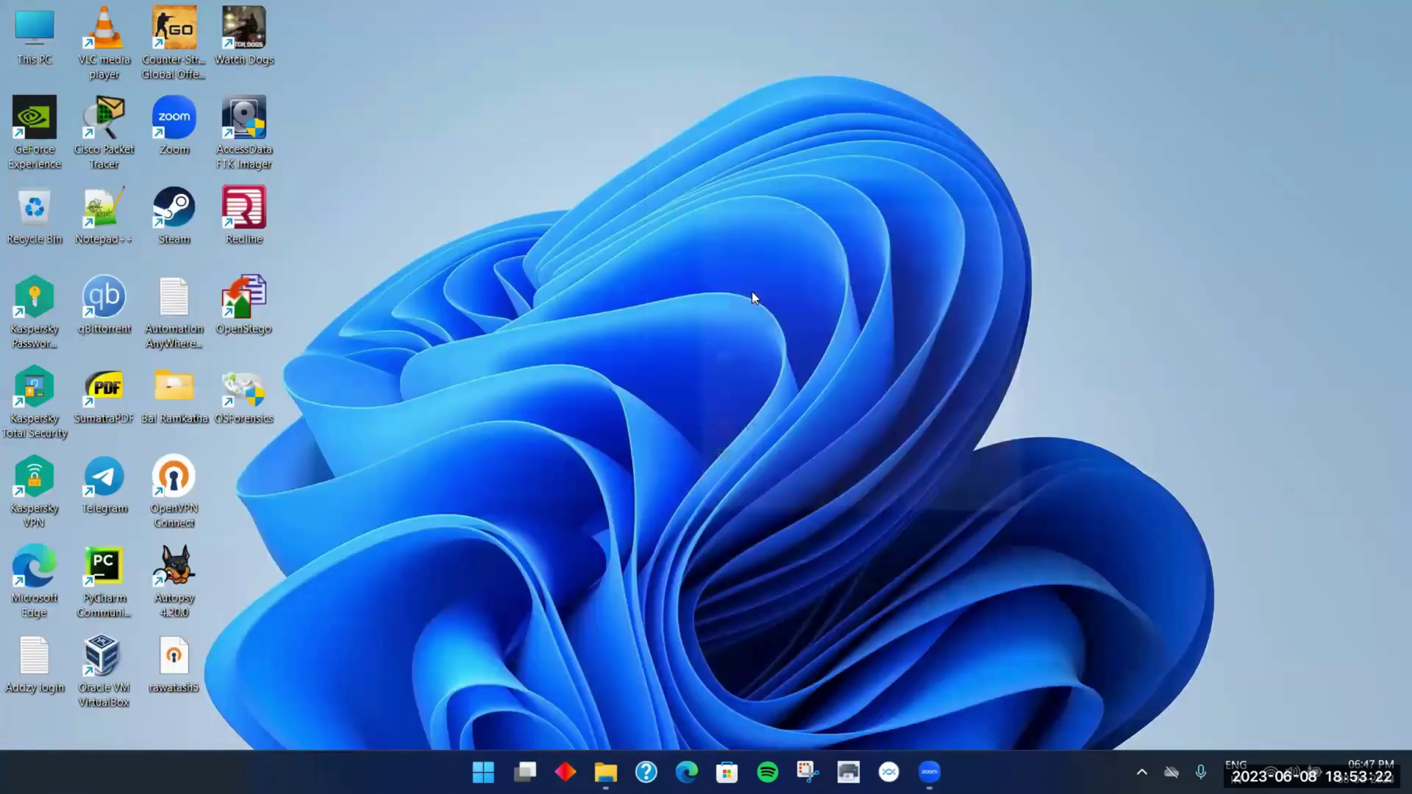
right_click(751, 291)
click(845, 367)
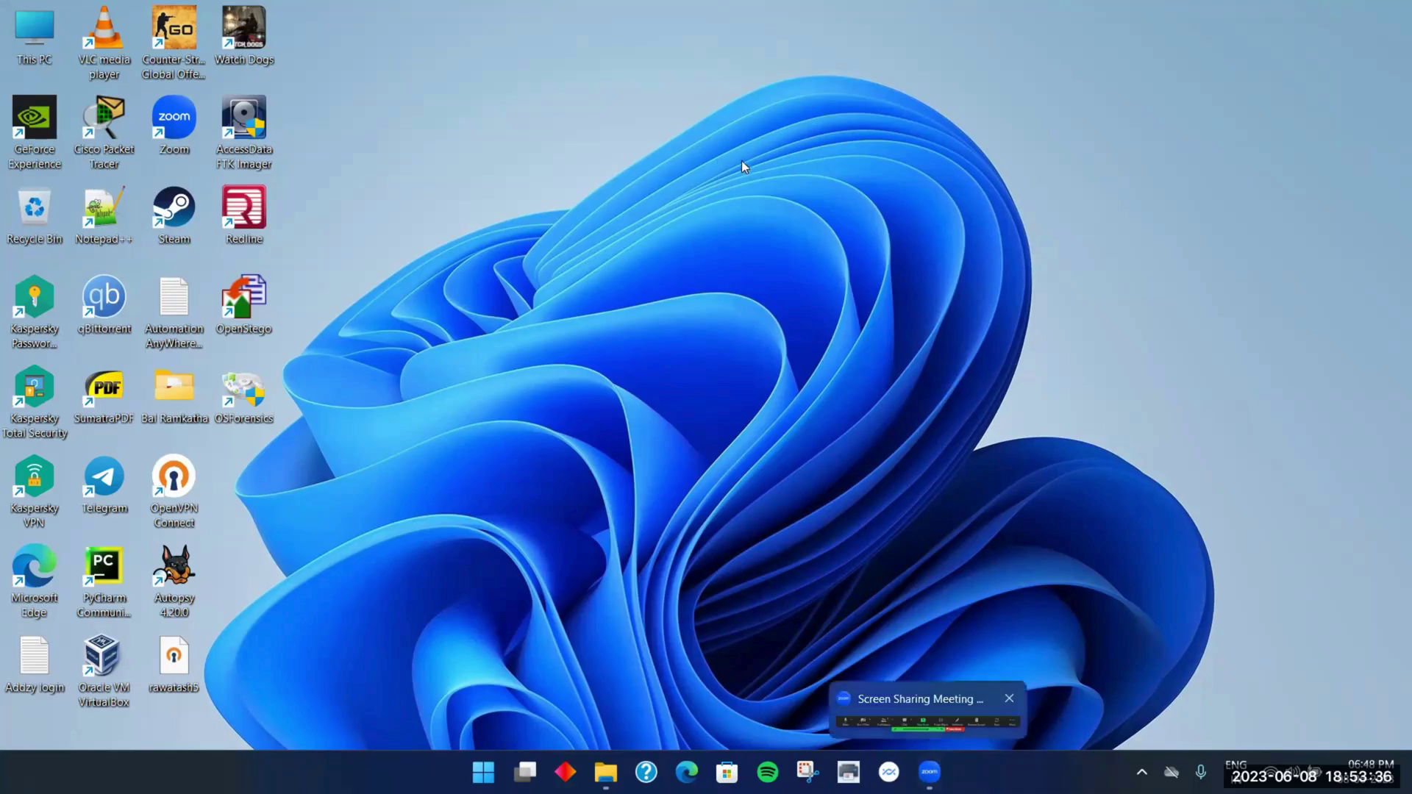
right_click(630, 211)
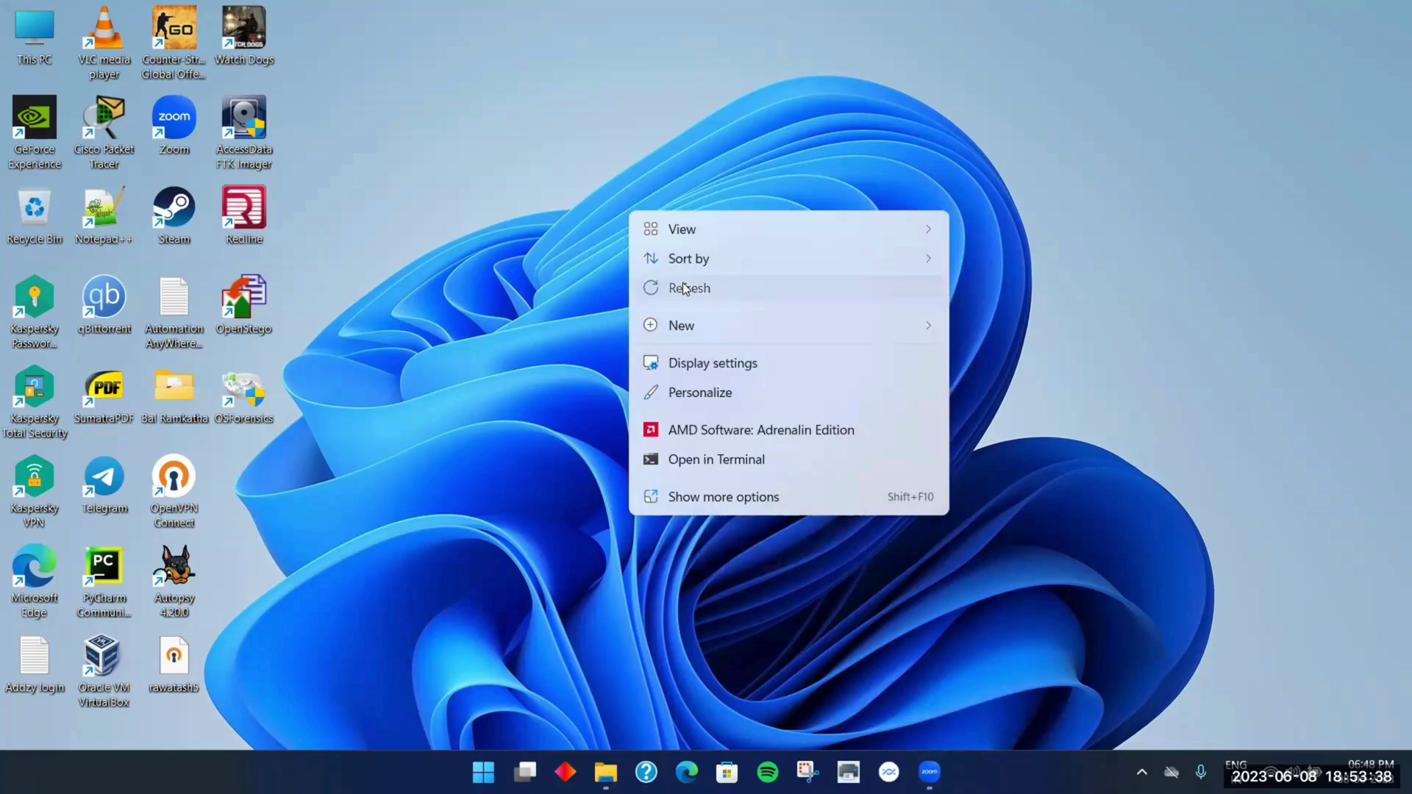
click(683, 284)
right_click(687, 286)
click(742, 362)
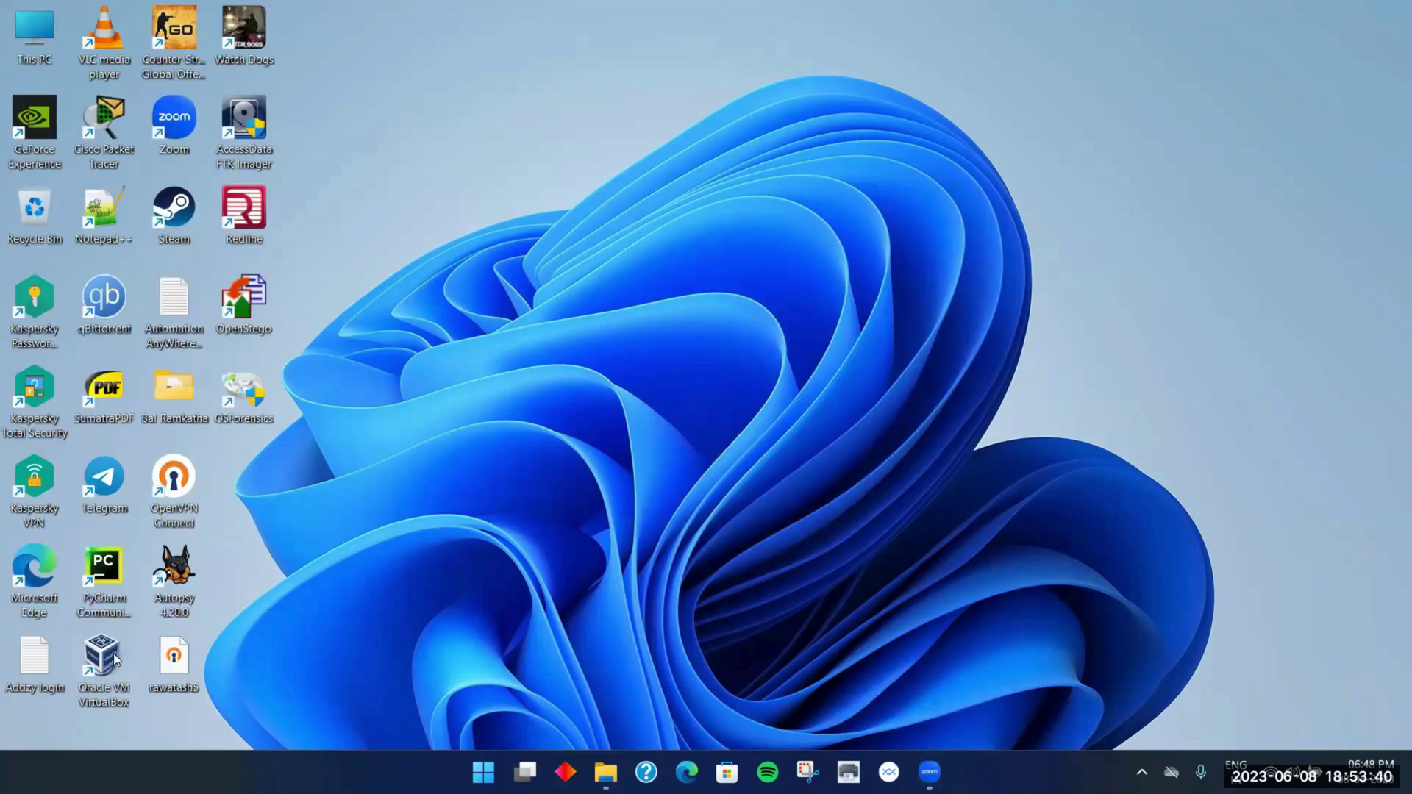